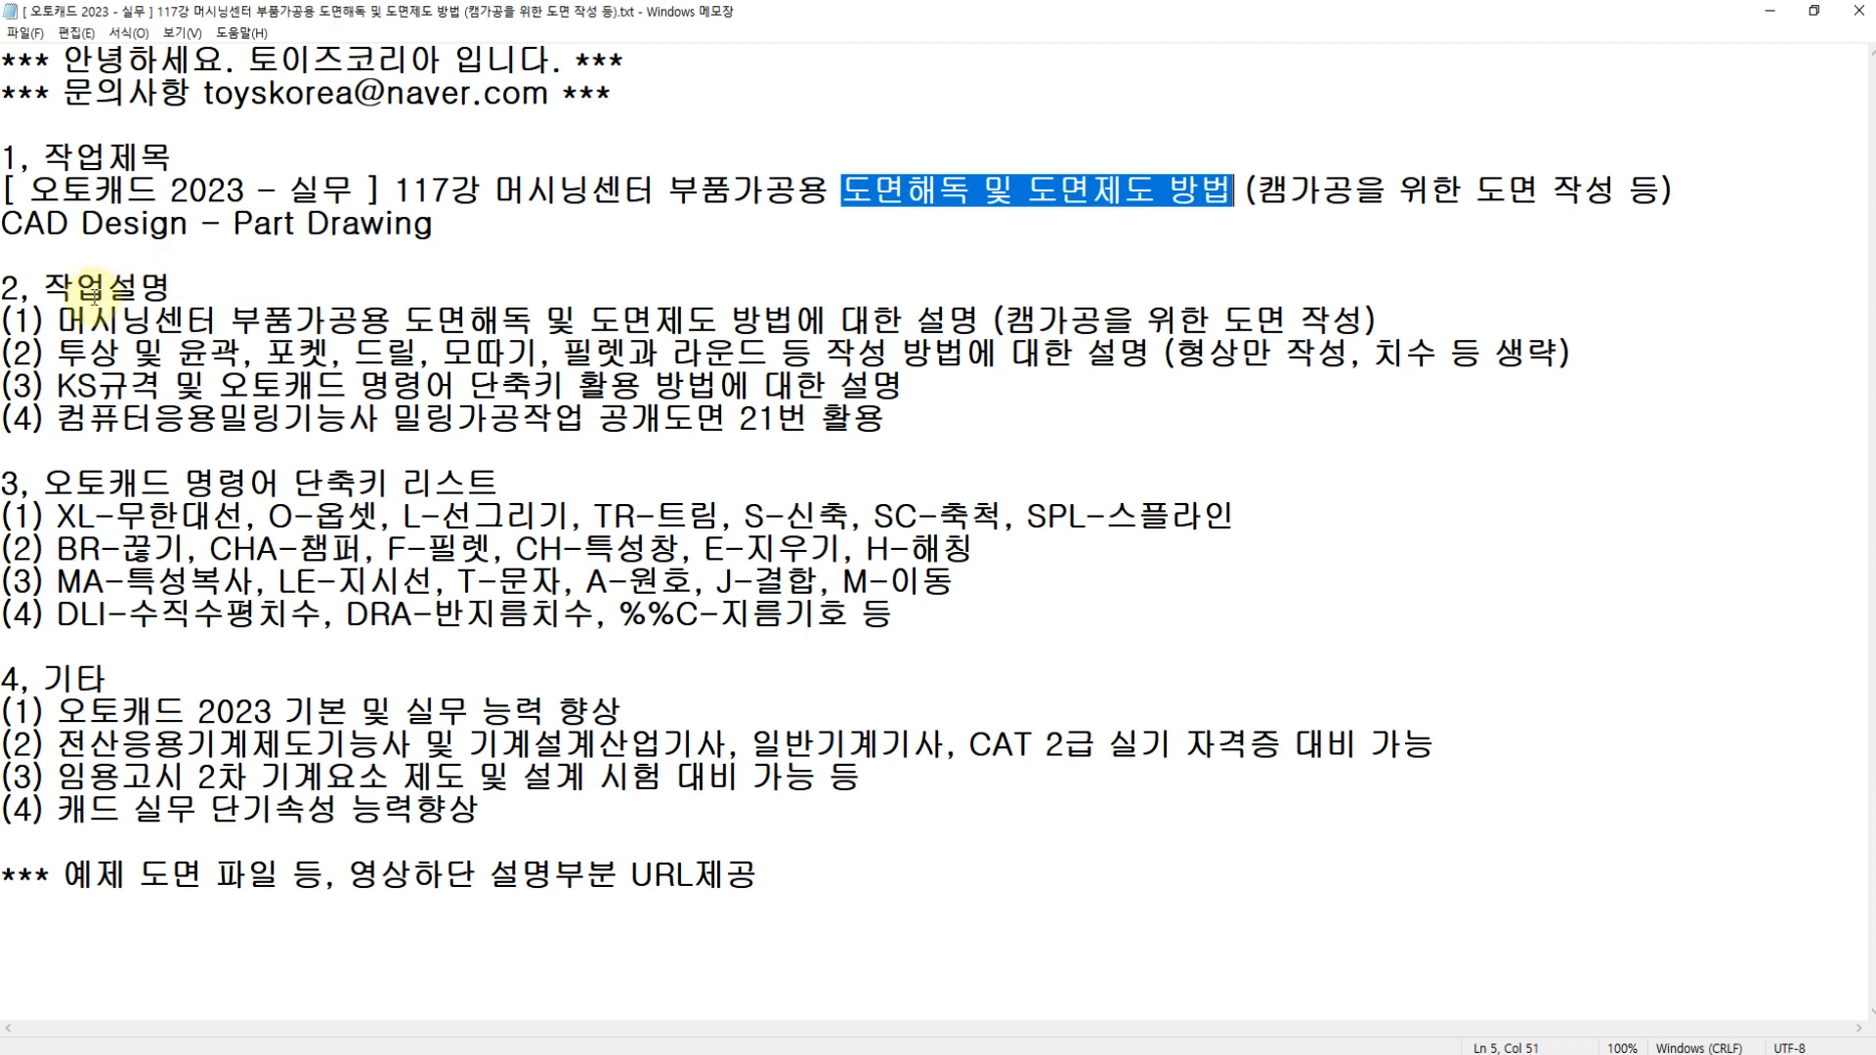
Review the lesson notes' work description, including public drawing 21, and the AutoCAD command shortcut list
{"action": "left_click_drag", "start_coordinate": [57, 311], "coordinate": [799, 316]}
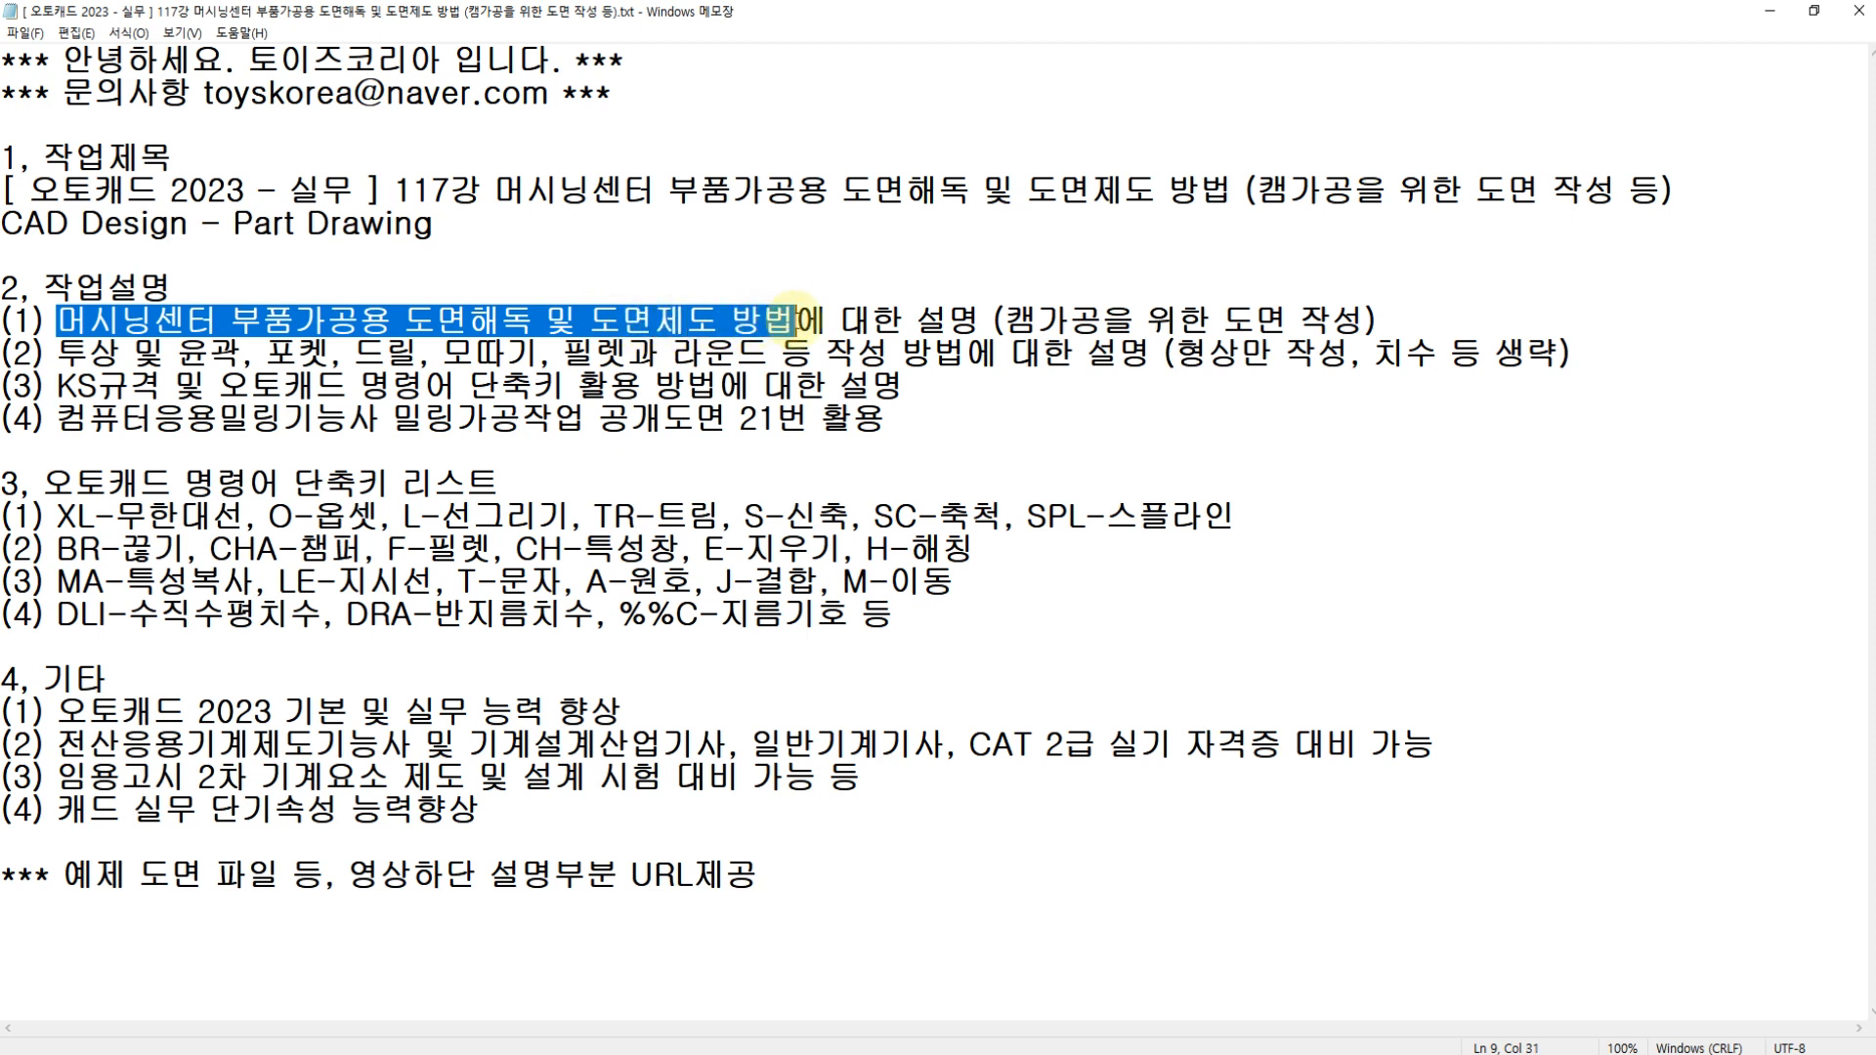
{"action": "left_click", "coordinate": [244, 348]}
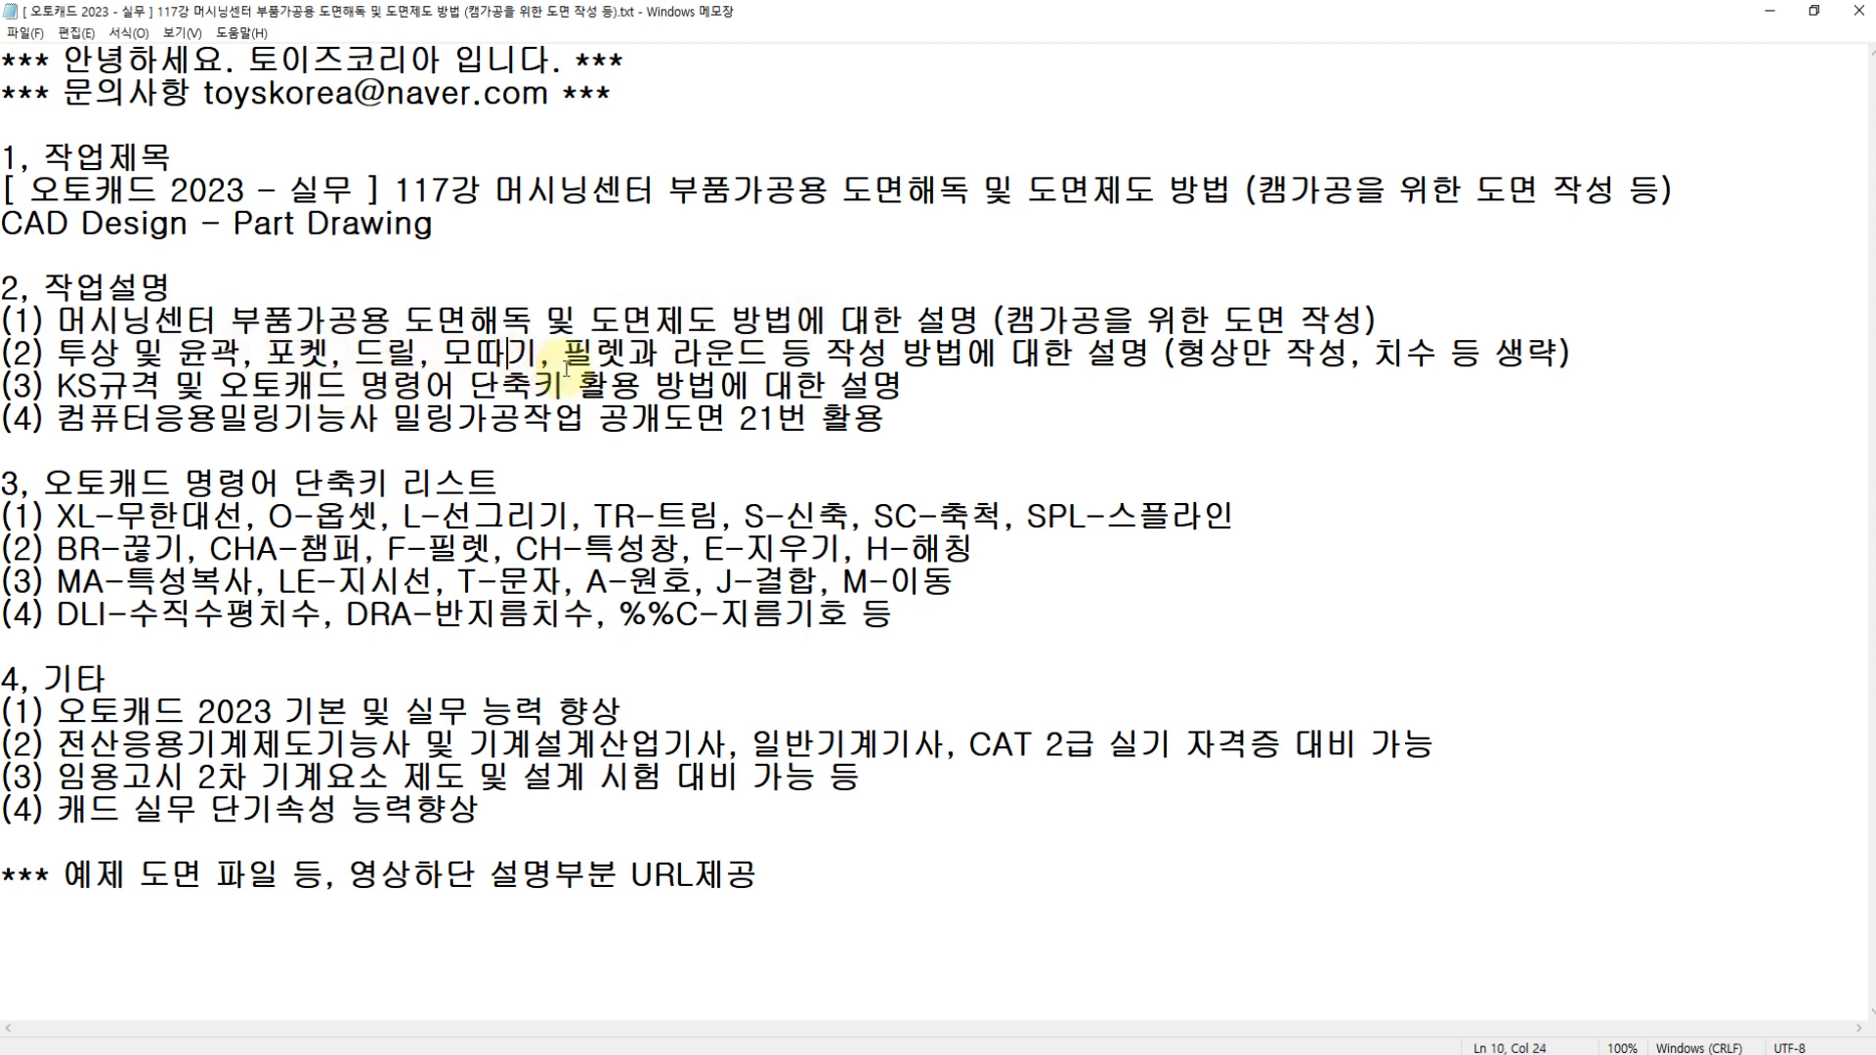
{"action": "left_click_drag", "start_coordinate": [567, 369], "coordinate": [743, 360]}
{"action": "left_click", "coordinate": [866, 359]}
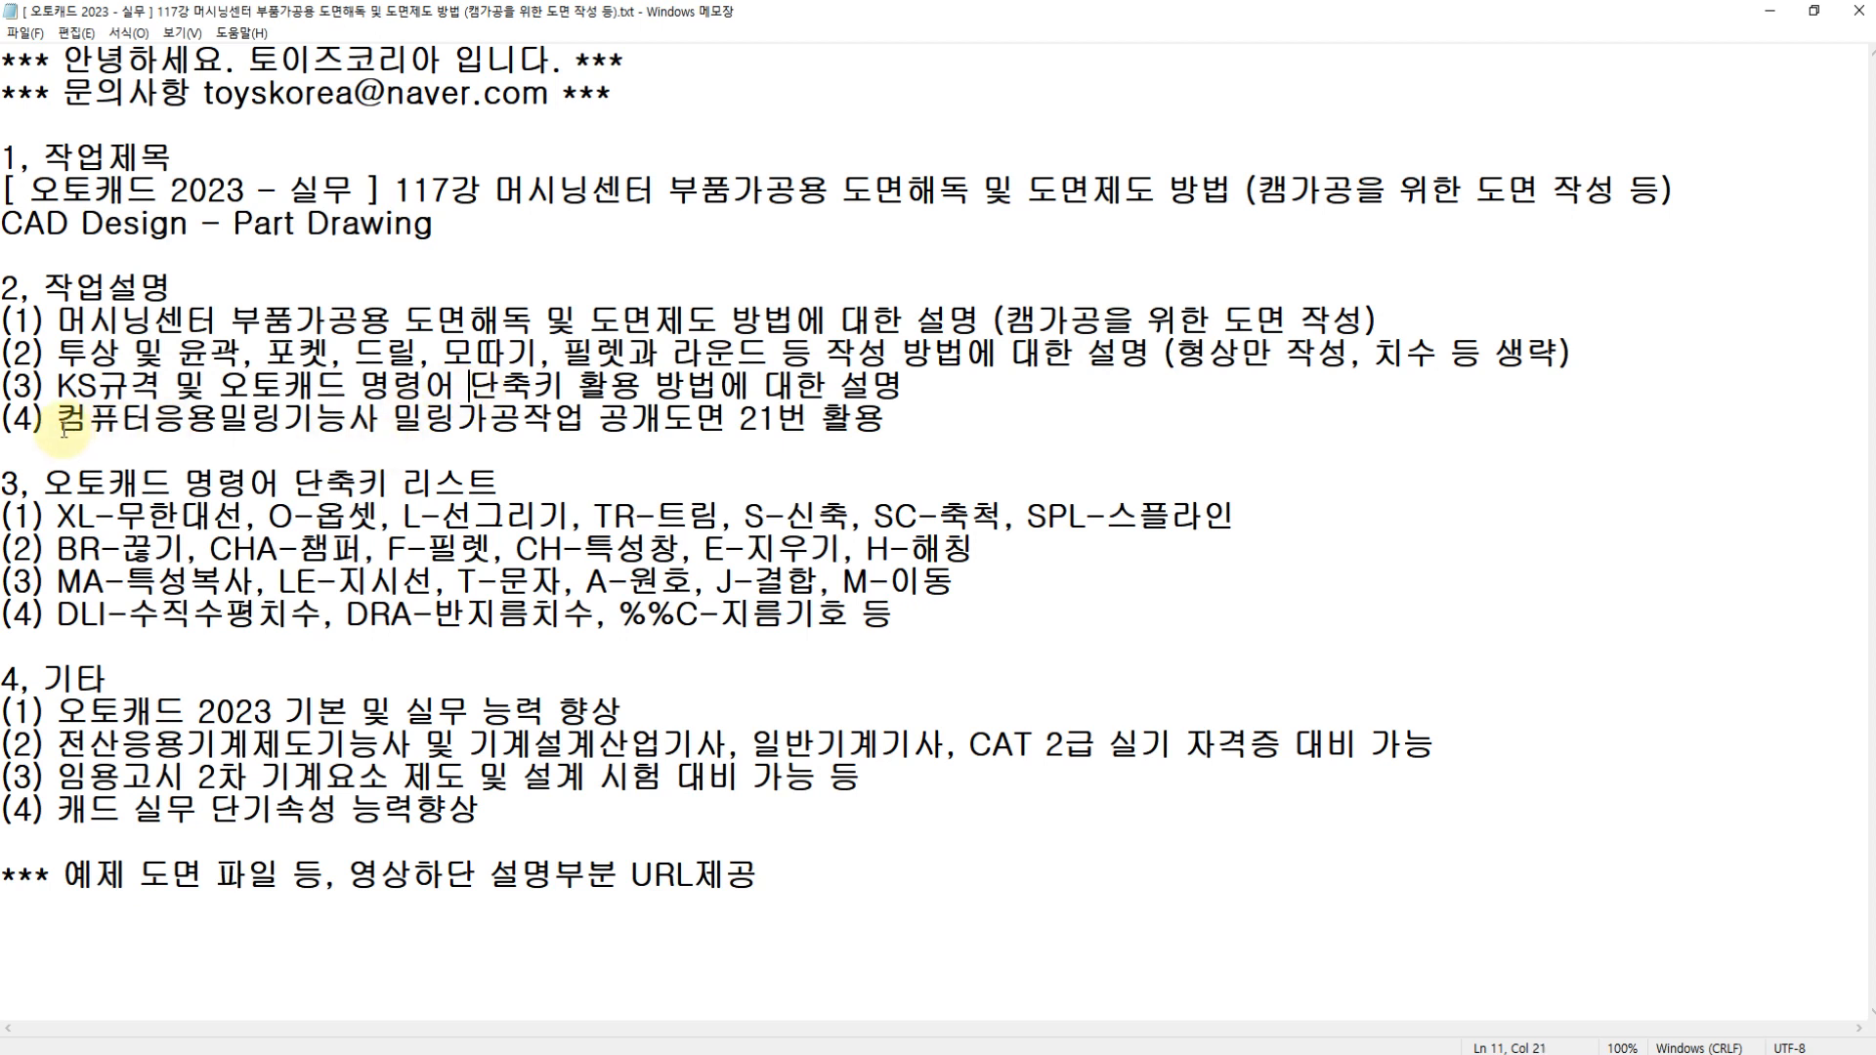
{"action": "left_click_drag", "start_coordinate": [60, 422], "coordinate": [740, 425]}
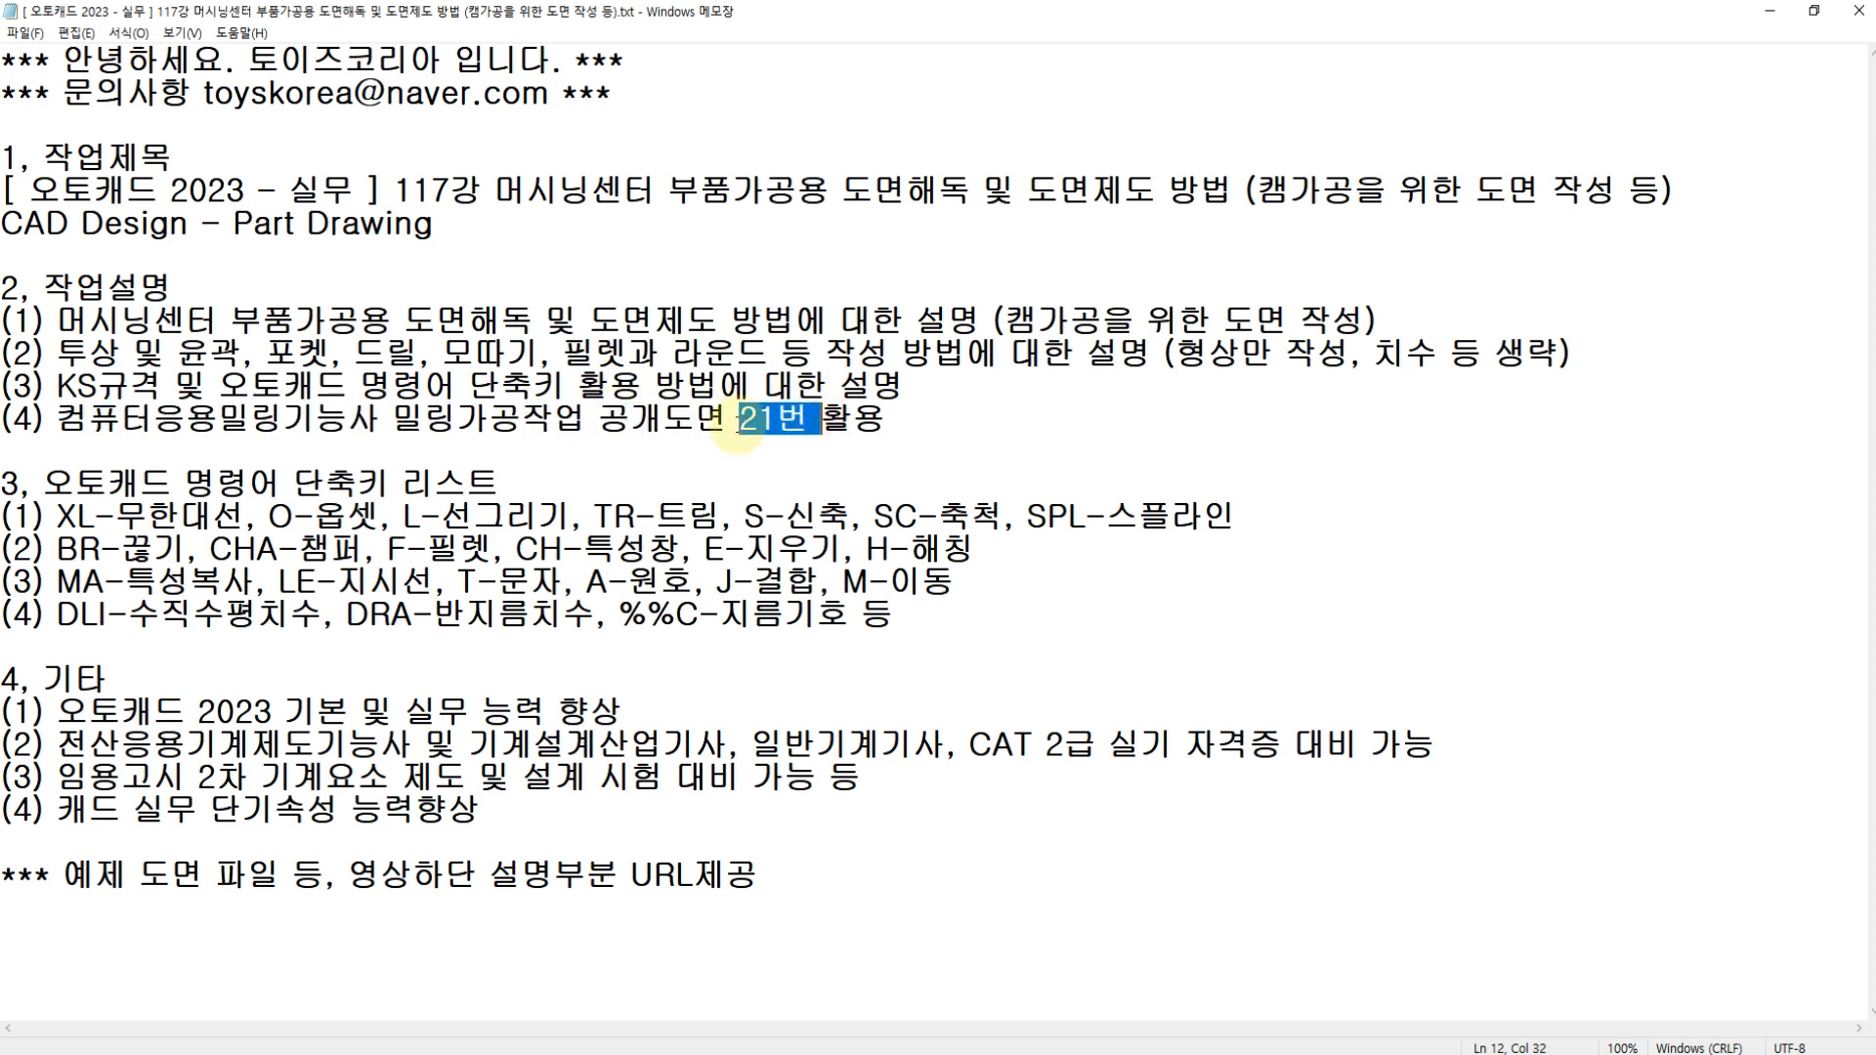
{"action": "key", "text": "Left"}
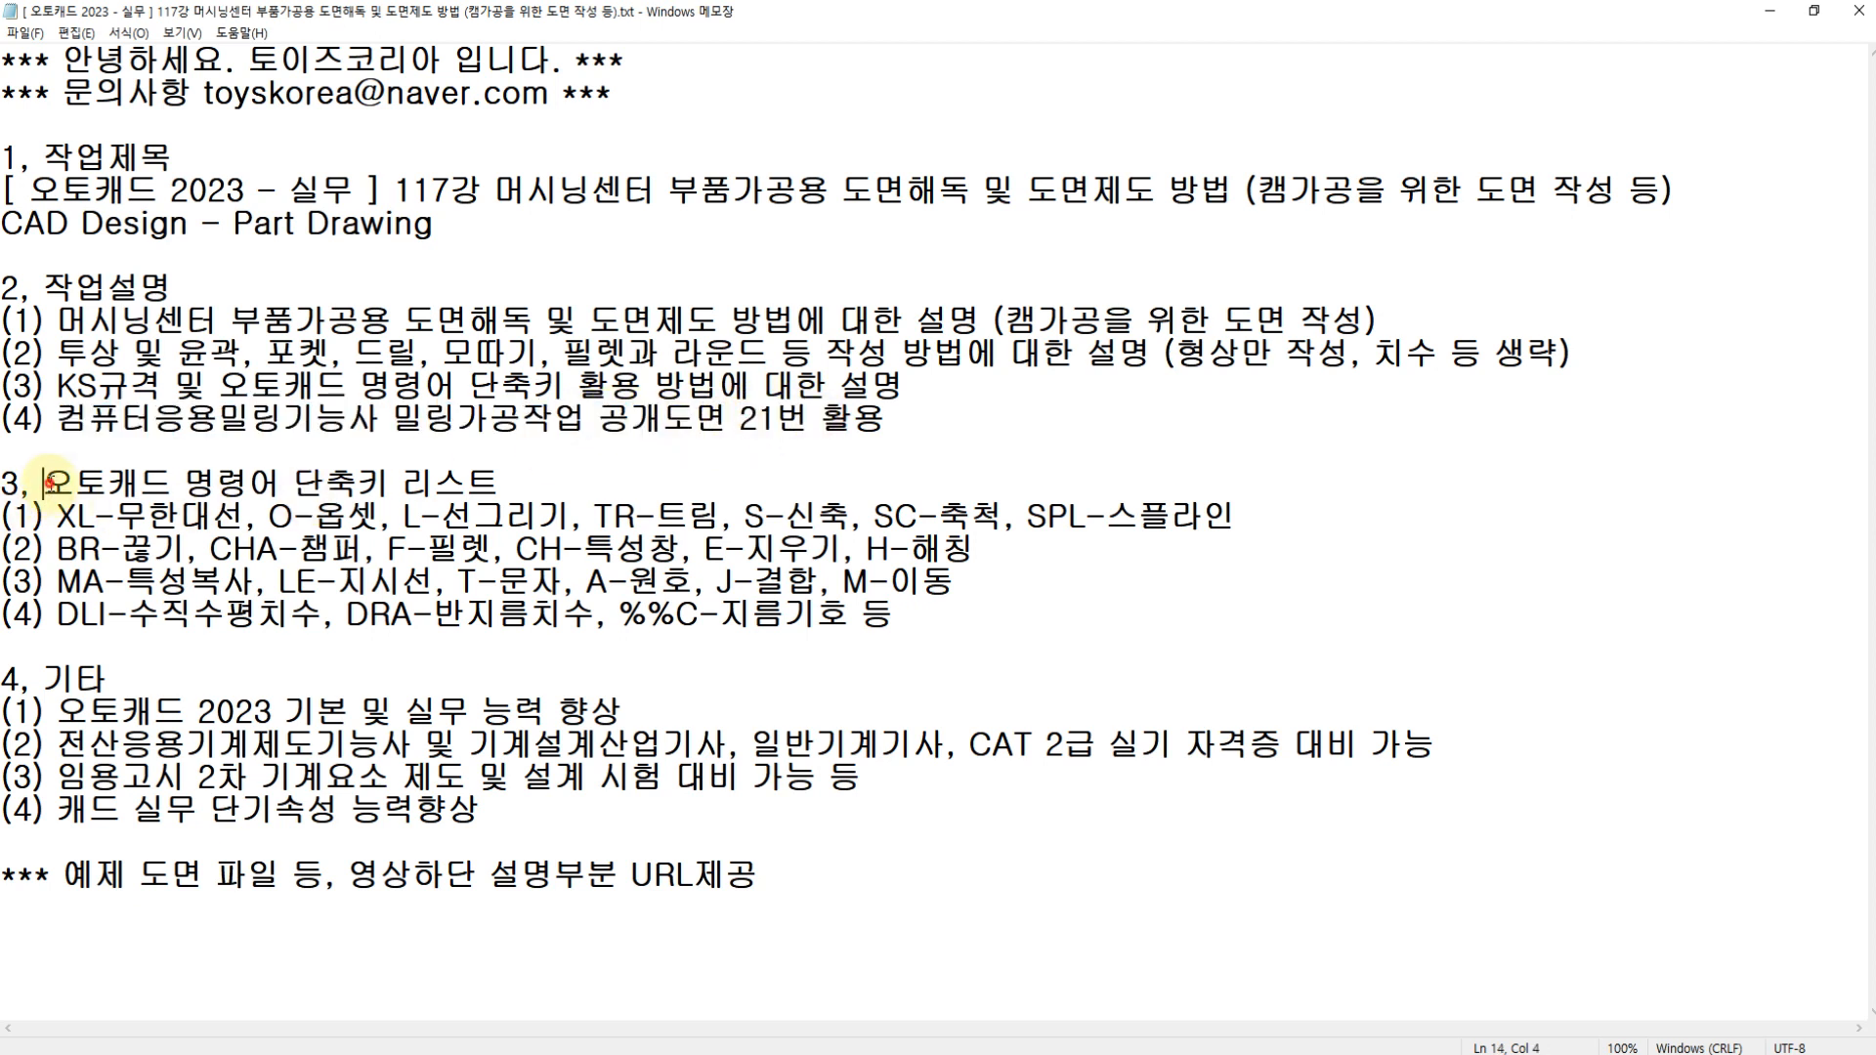
{"action": "left_click_drag", "start_coordinate": [46, 483], "coordinate": [897, 605]}
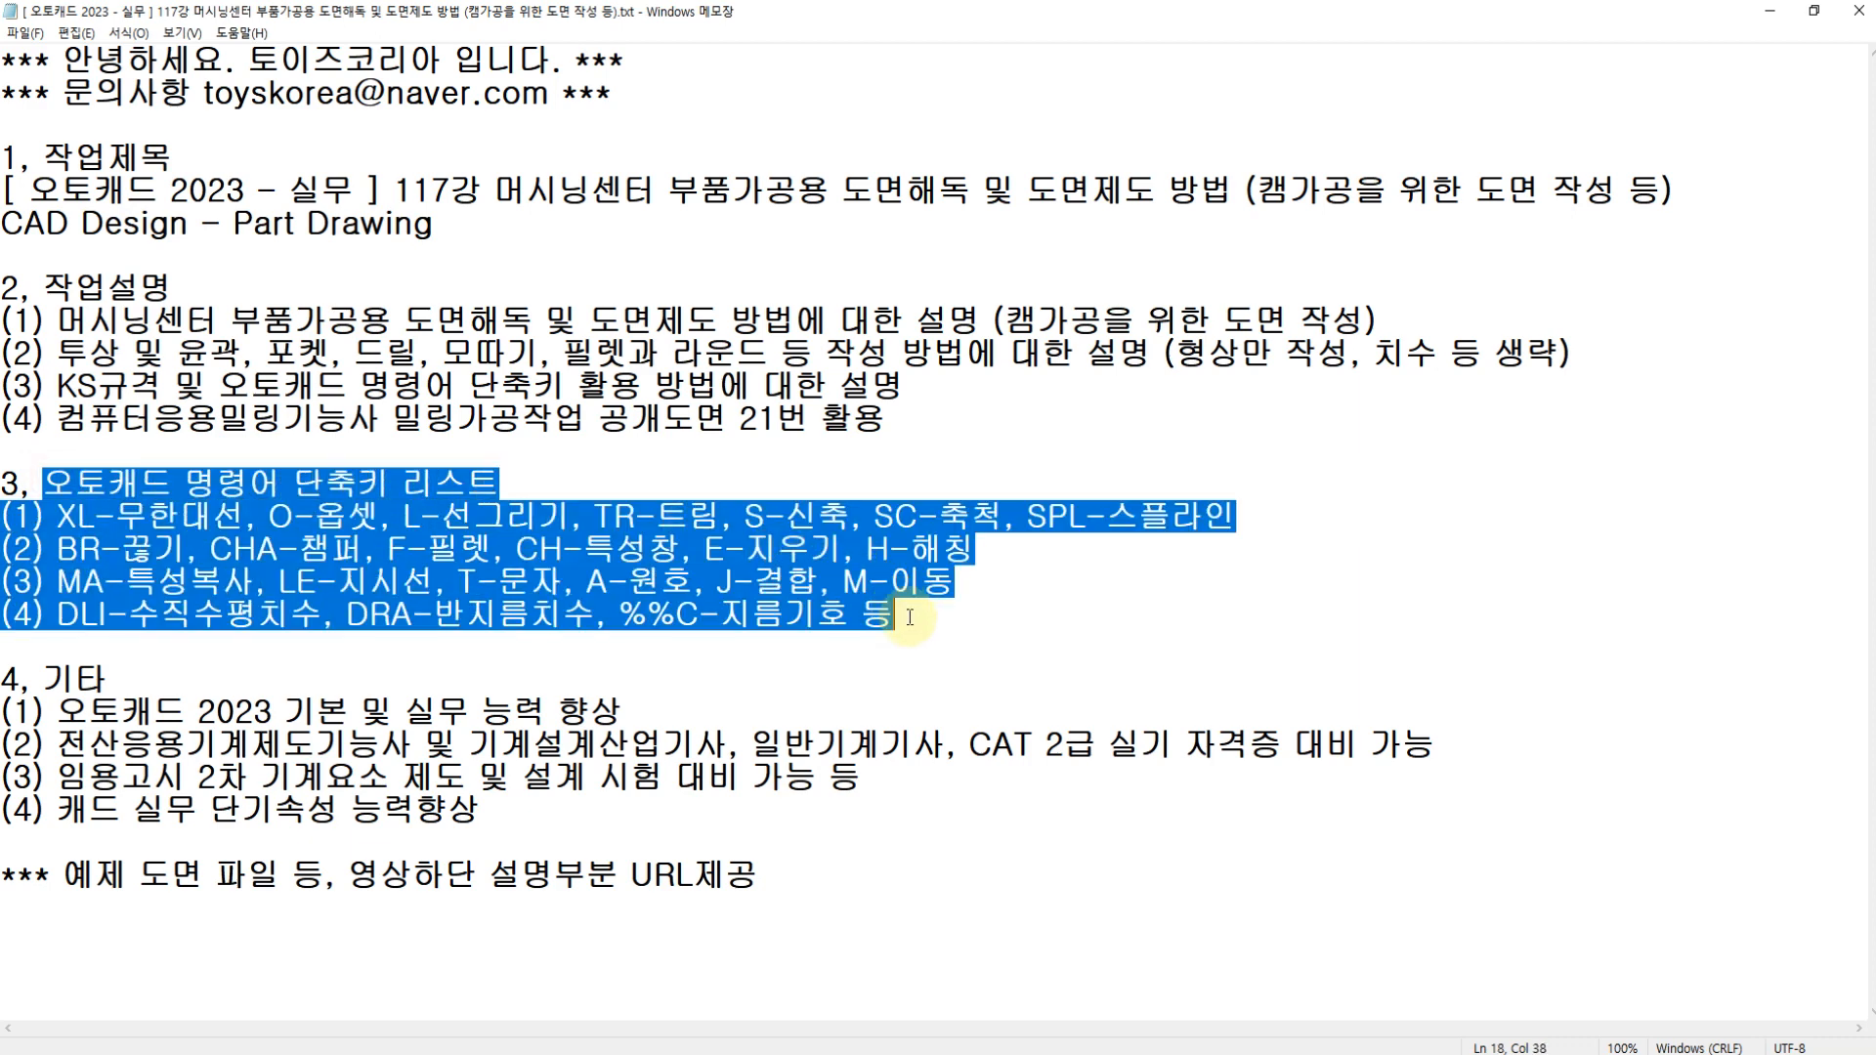
{"action": "left_click", "coordinate": [909, 616]}
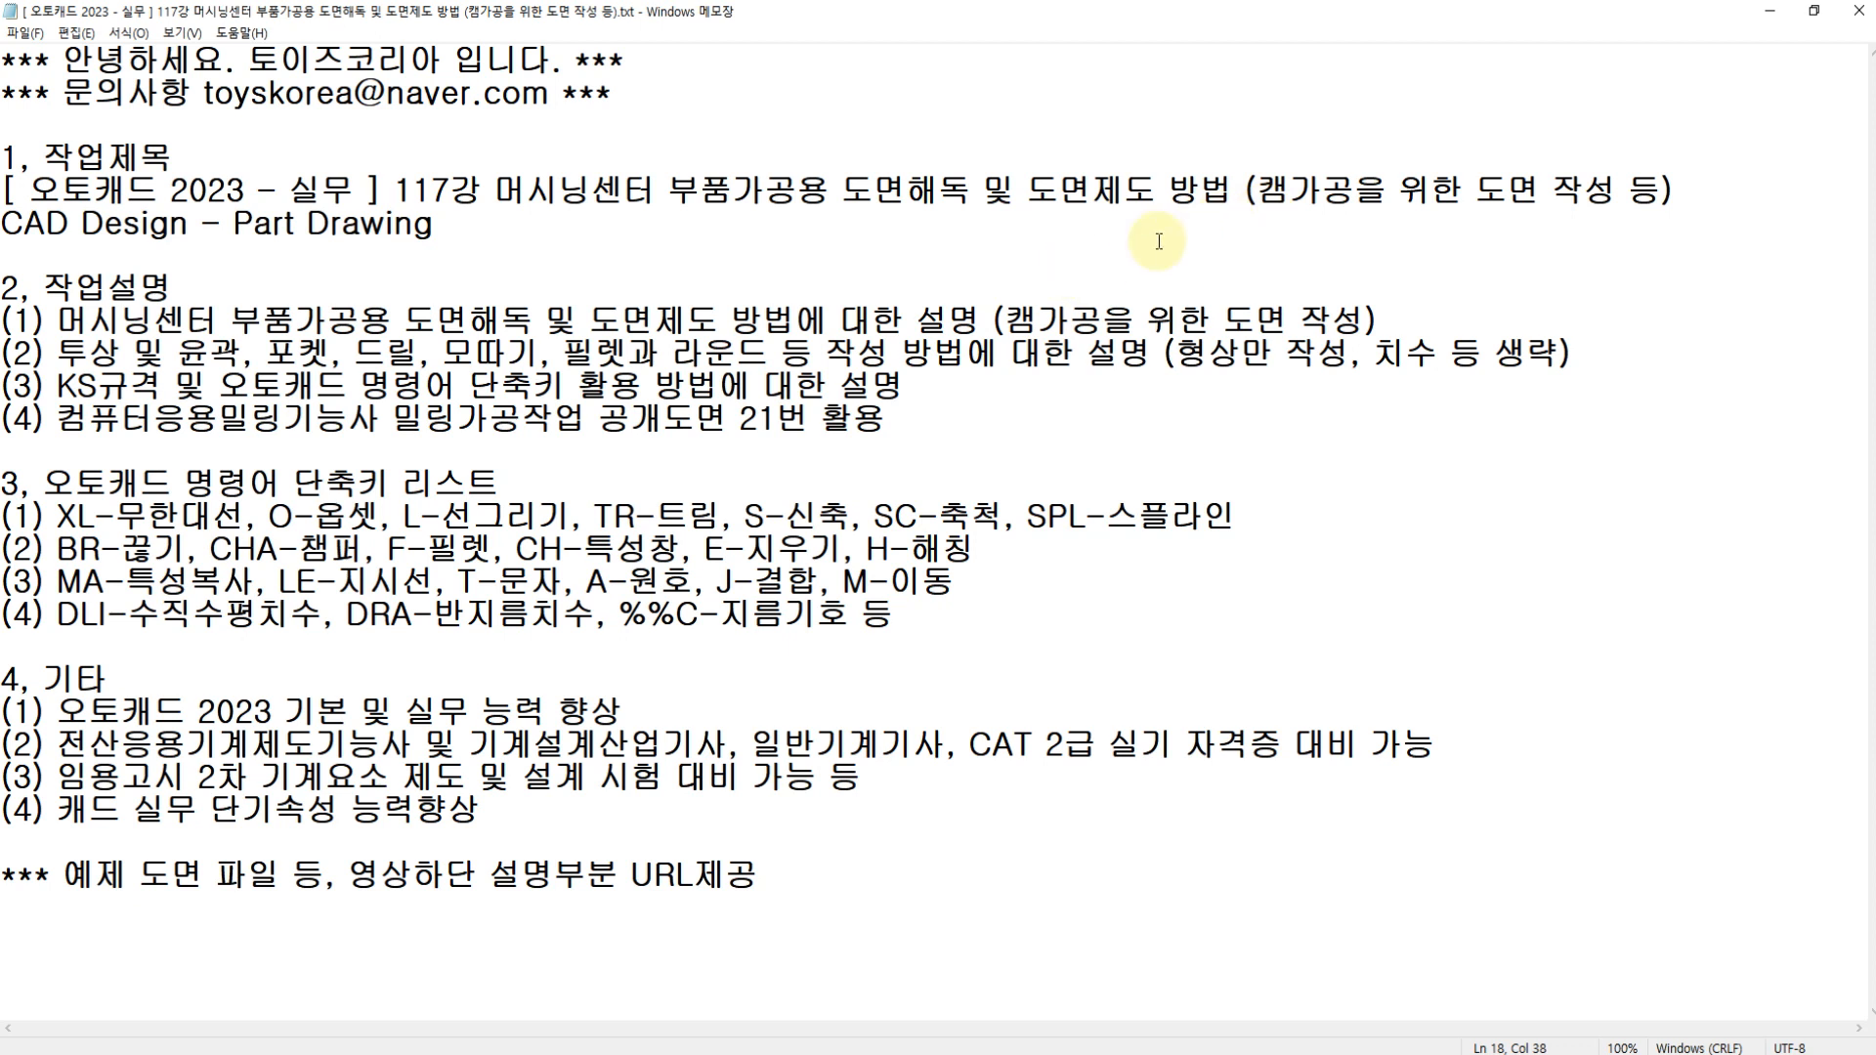
Review the lesson title, the shape-only scope without dimensions, and the note about where example files are provided
{"action": "left_click_drag", "start_coordinate": [494, 190], "coordinate": [625, 191]}
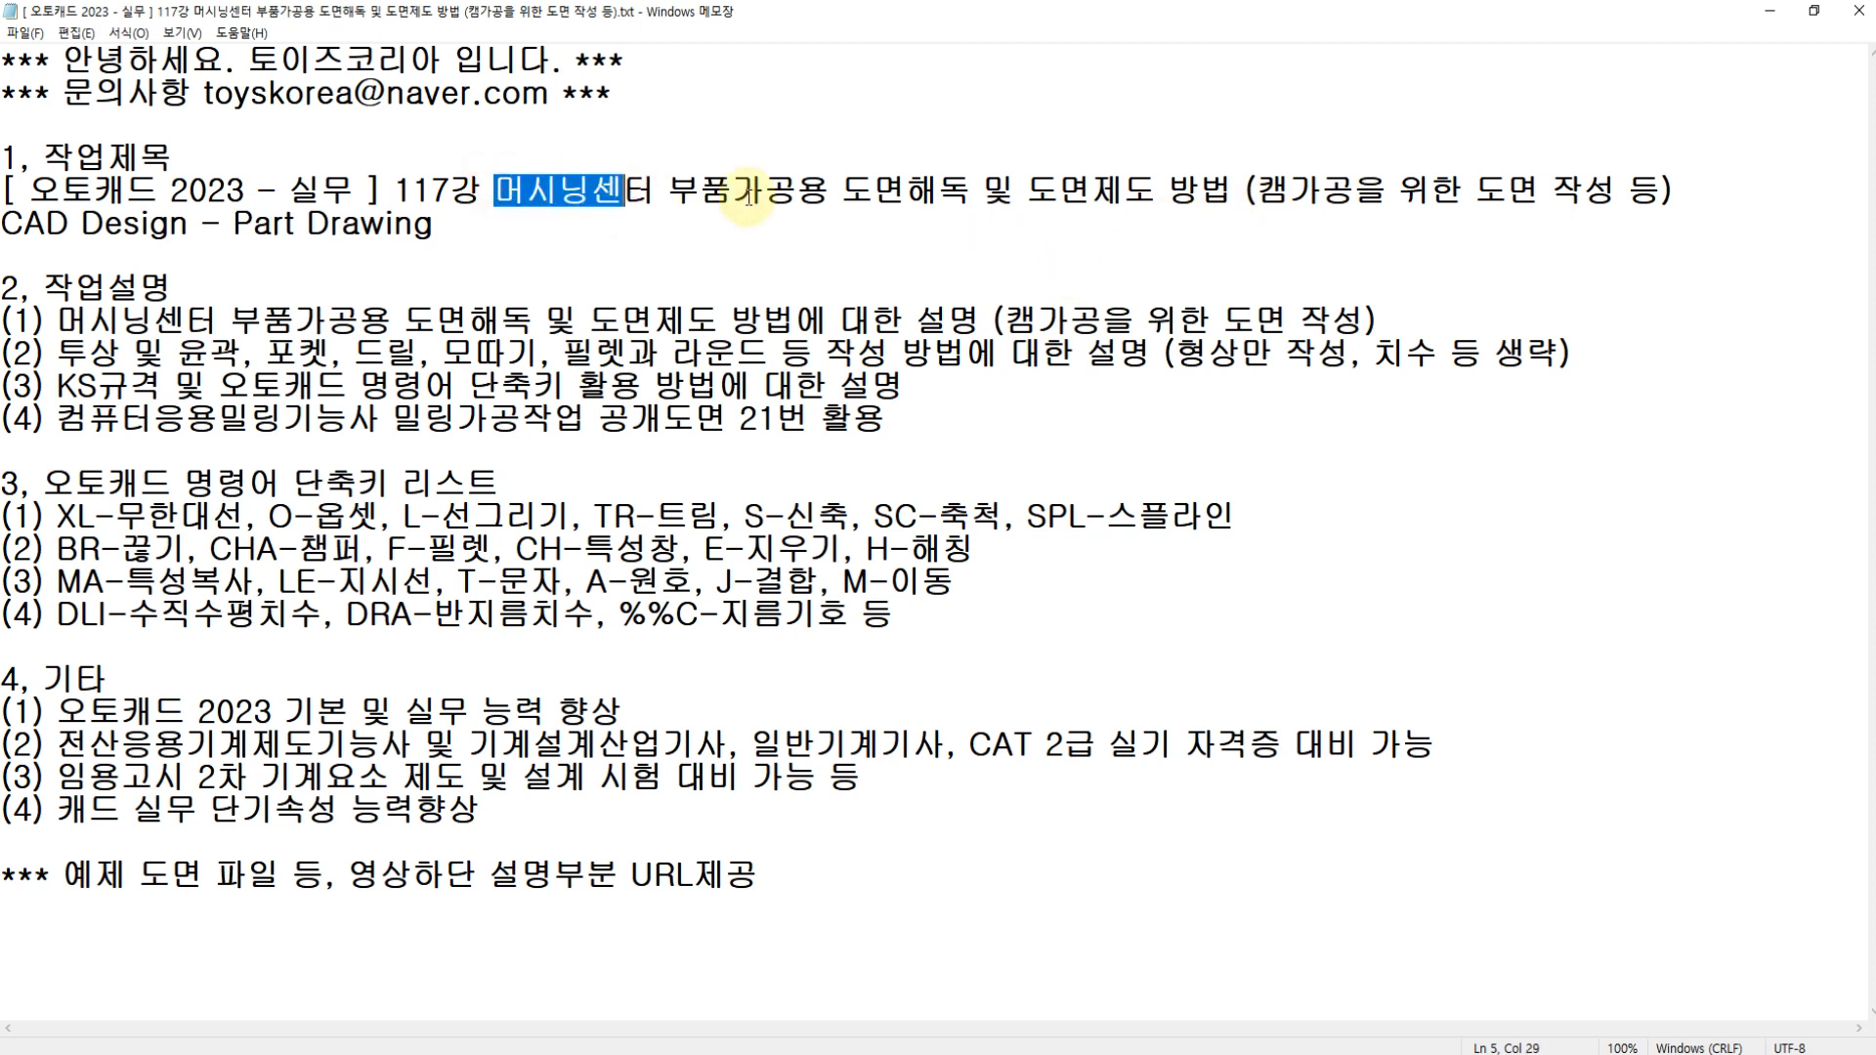
{"action": "left_click_drag", "start_coordinate": [1259, 190], "coordinate": [1579, 202]}
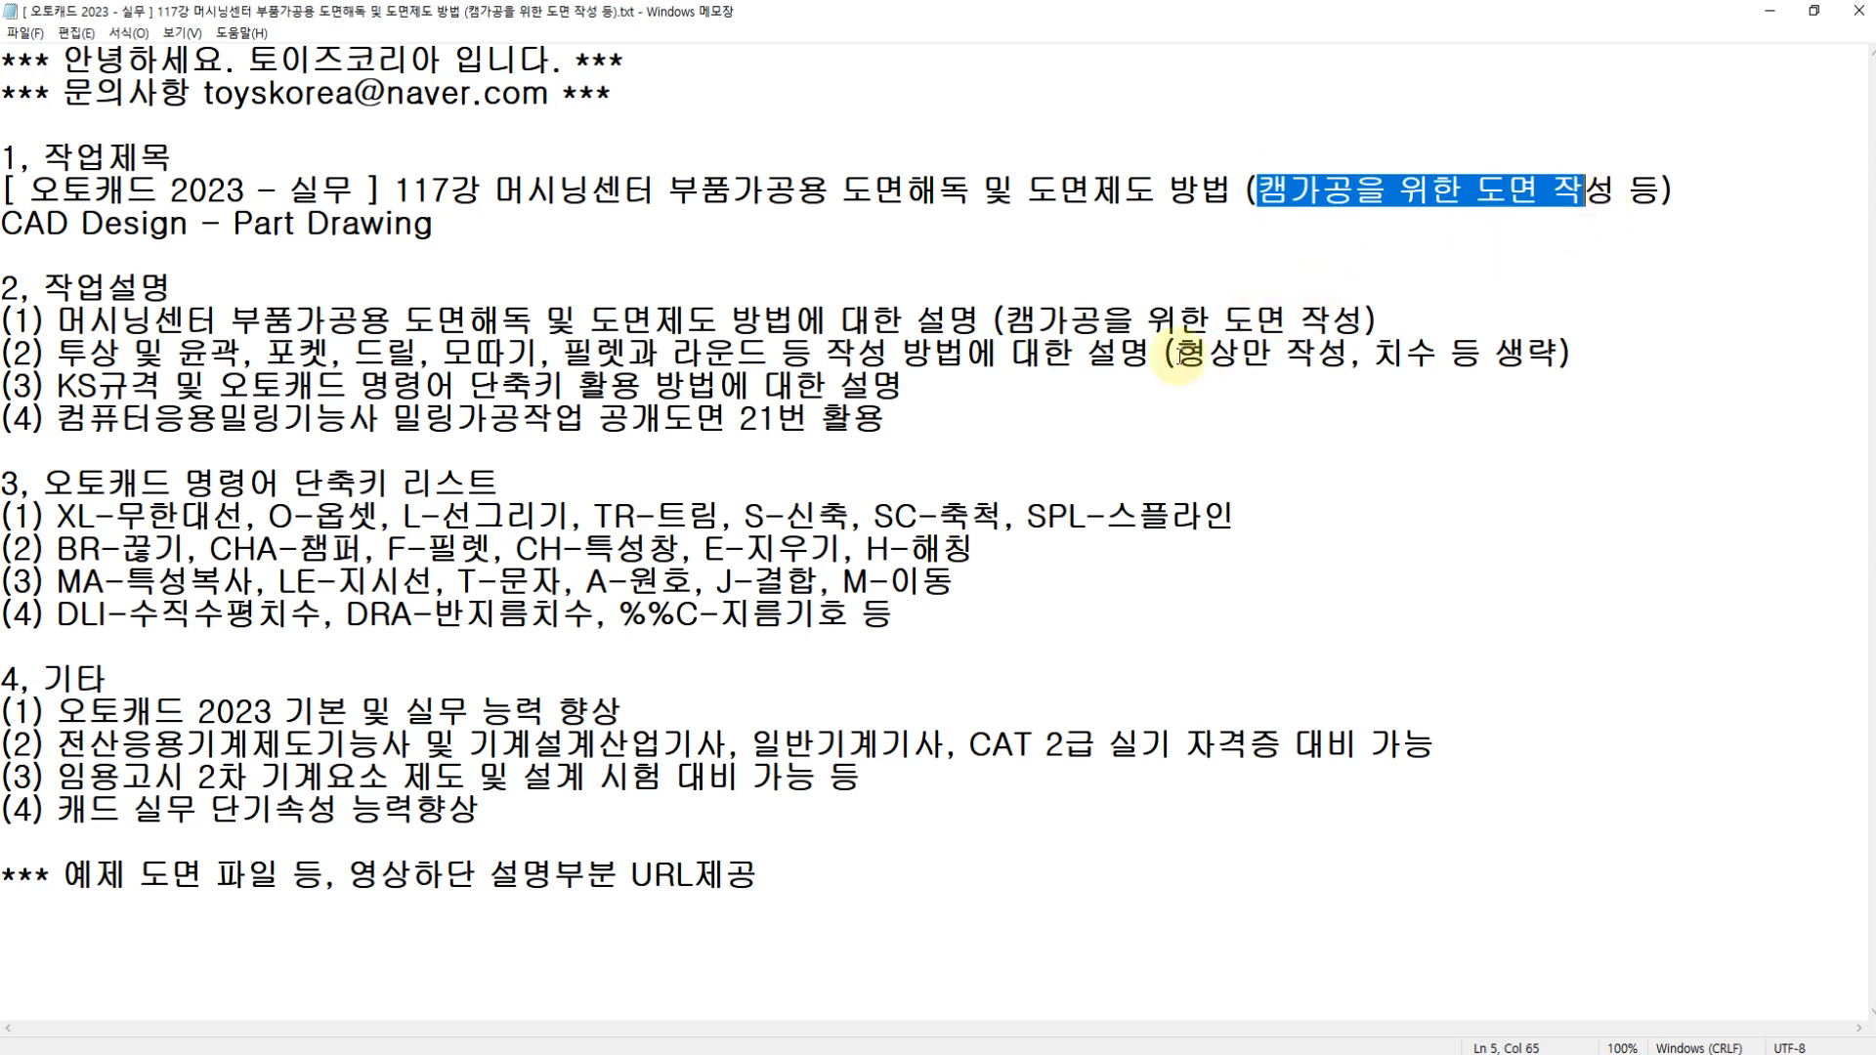
{"action": "left_click_drag", "start_coordinate": [1177, 355], "coordinate": [1314, 360]}
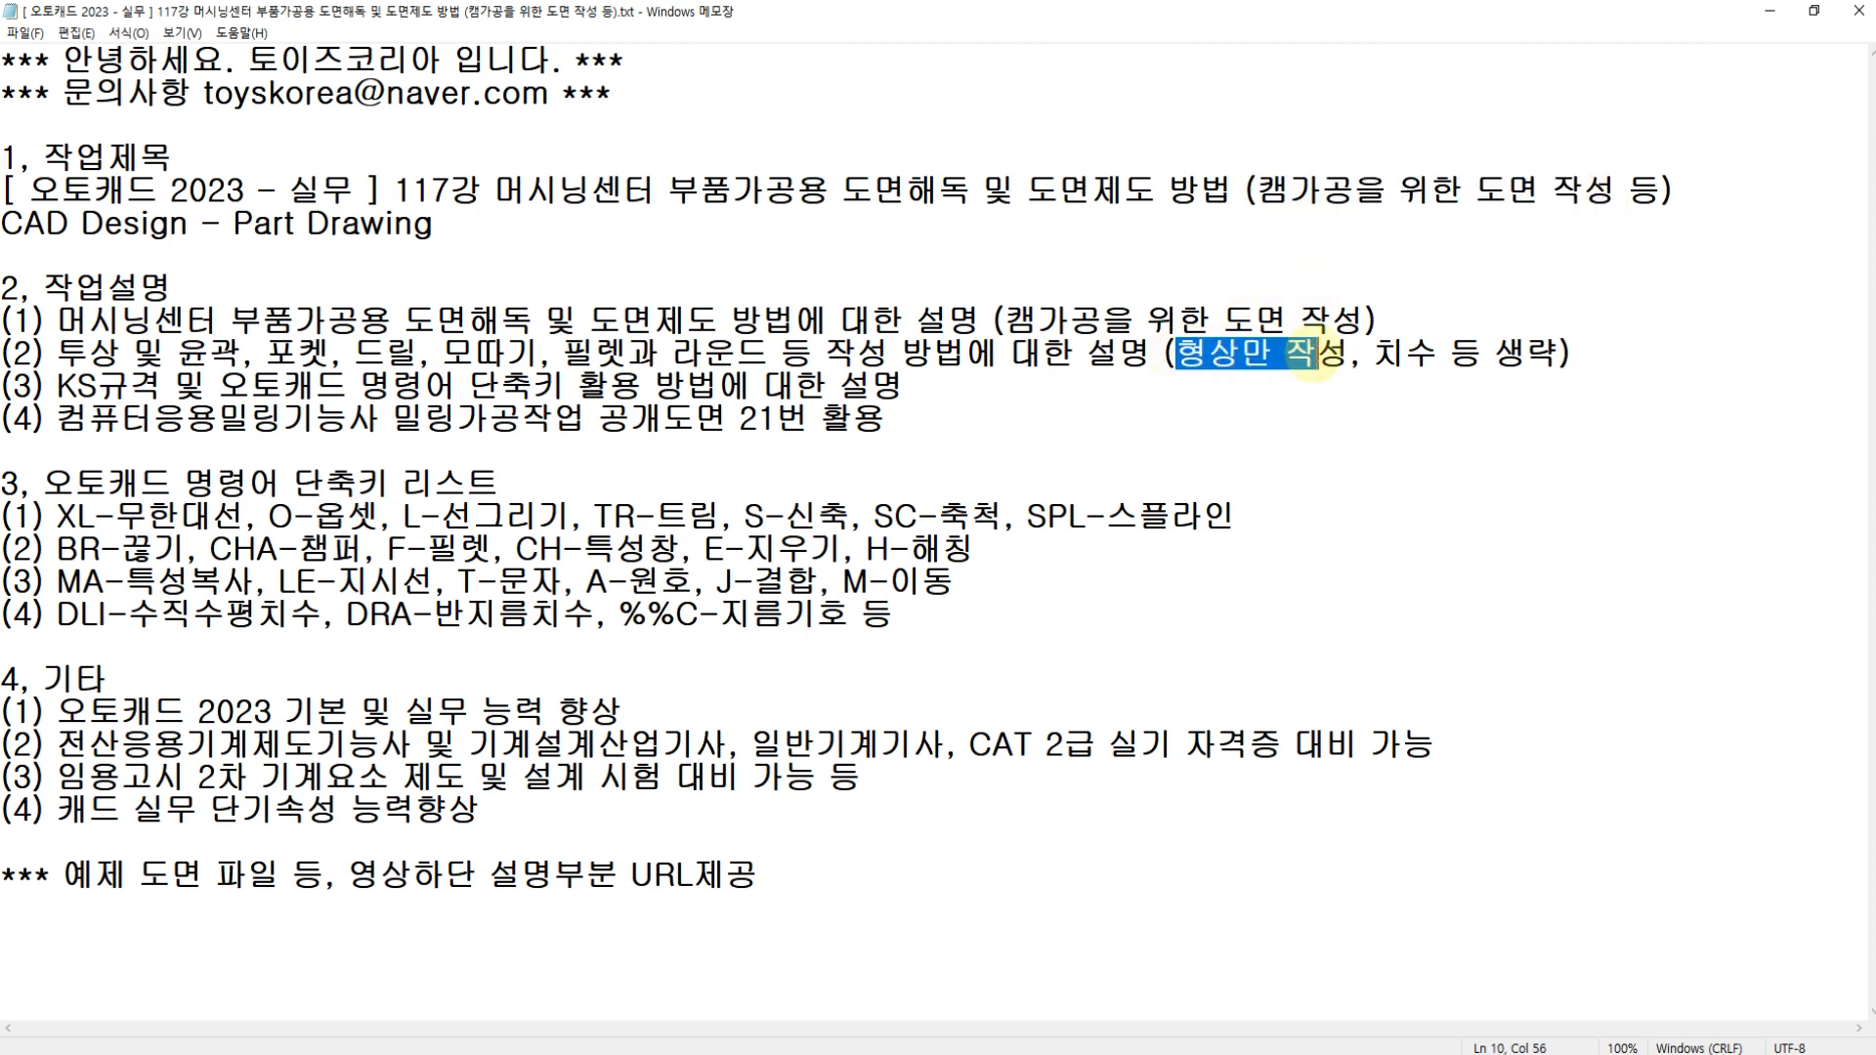
{"action": "left_click", "coordinate": [1364, 369]}
{"action": "left_click_drag", "start_coordinate": [1383, 358], "coordinate": [1561, 357]}
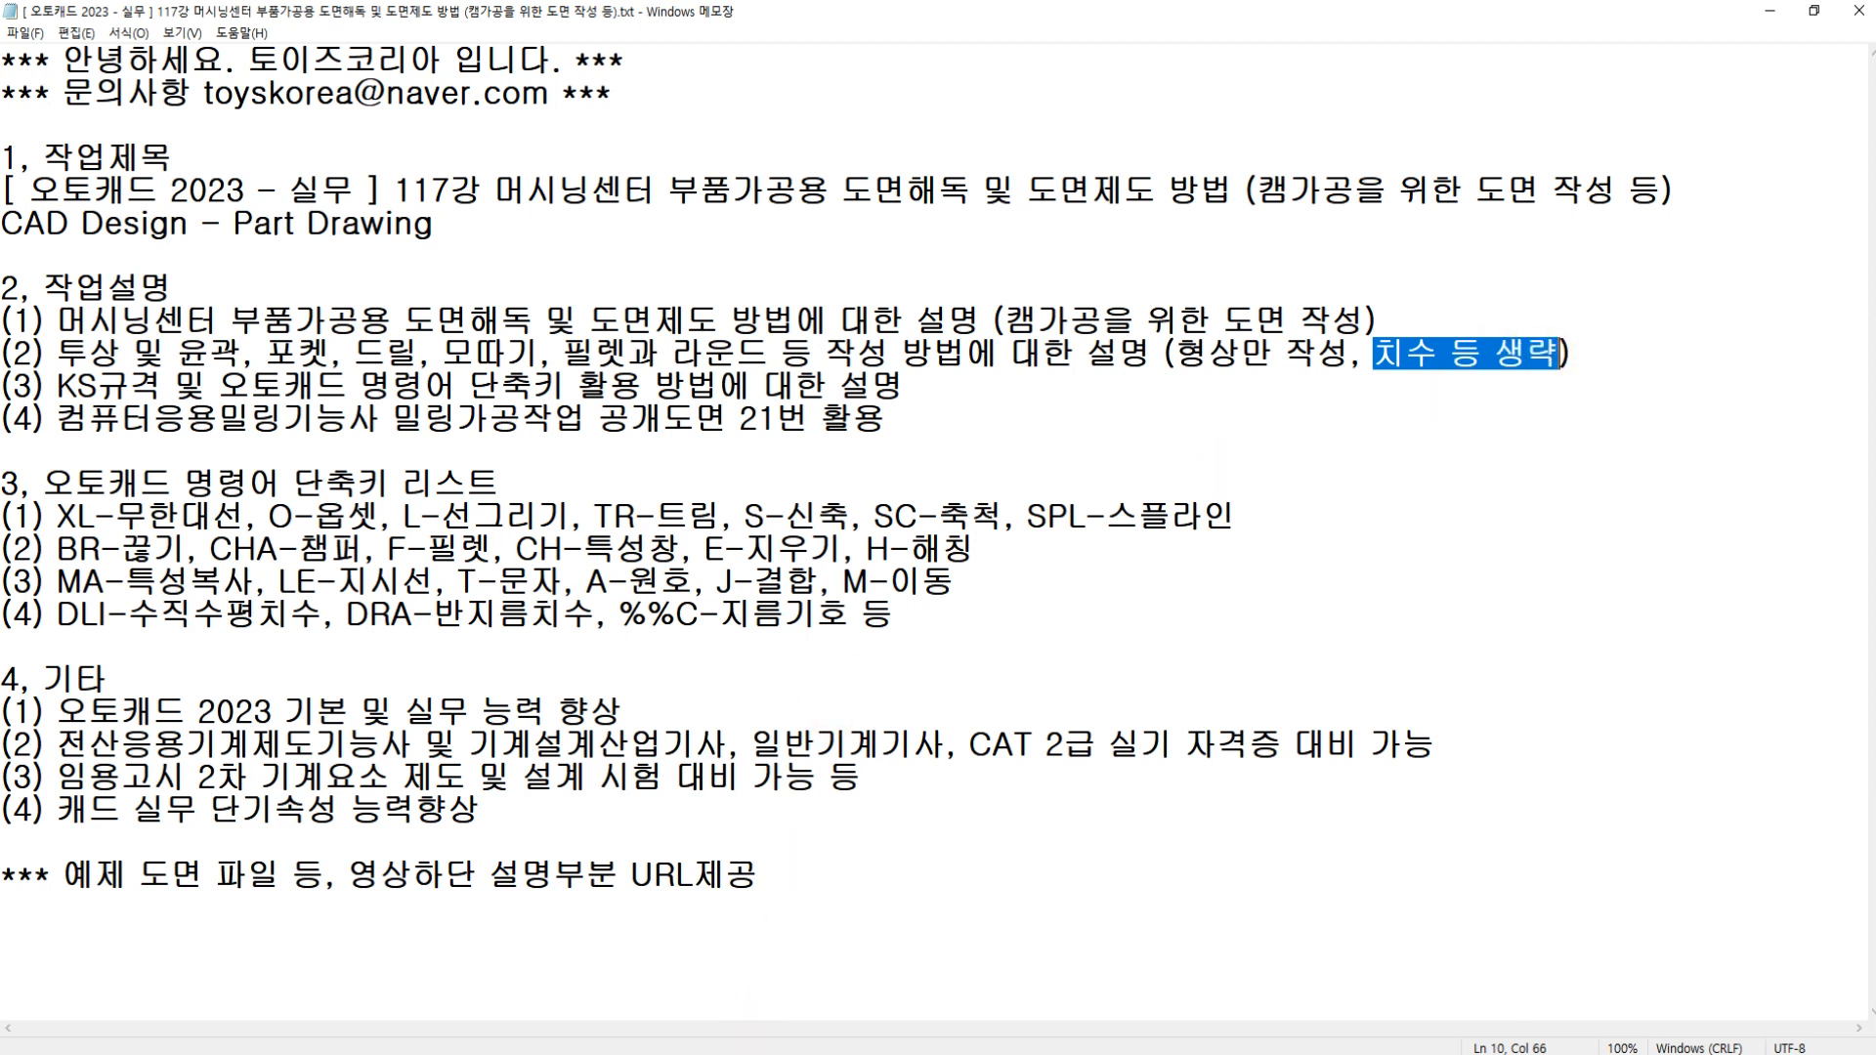
{"action": "left_click", "coordinate": [62, 877]}
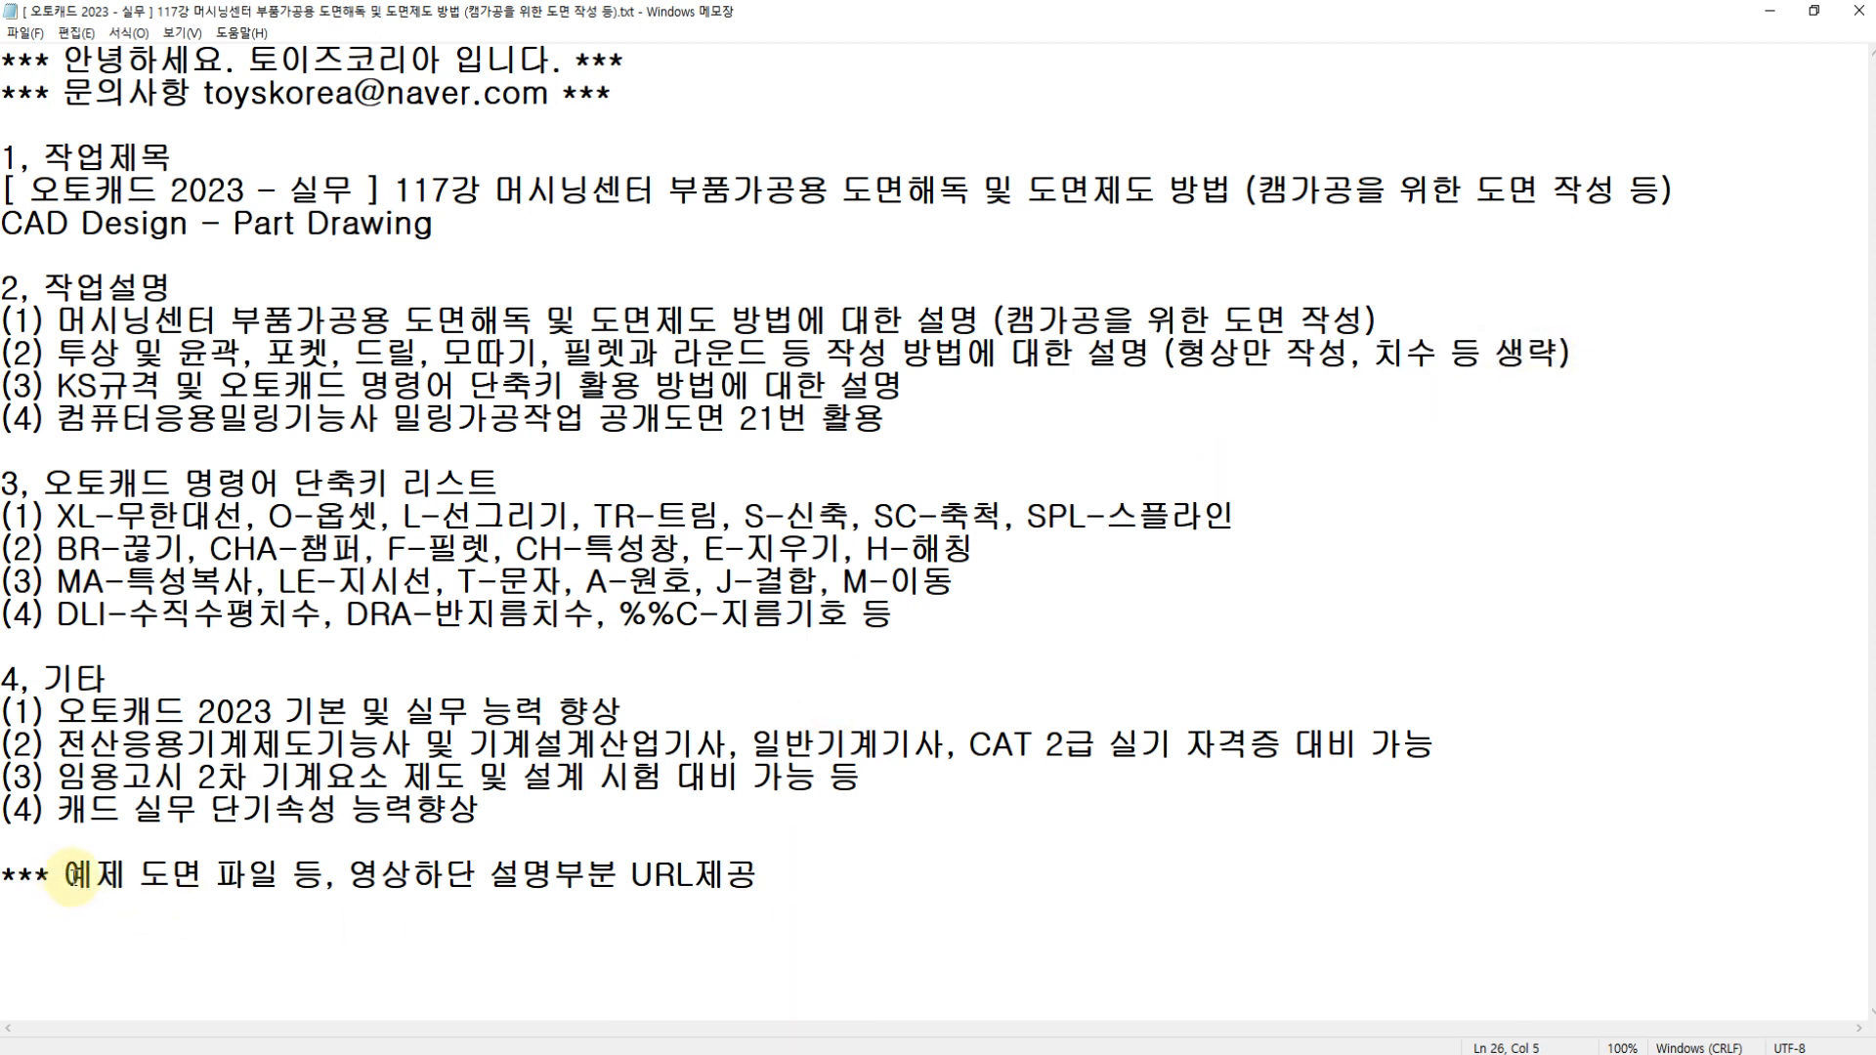
{"action": "left_click_drag", "start_coordinate": [71, 877], "coordinate": [730, 887]}
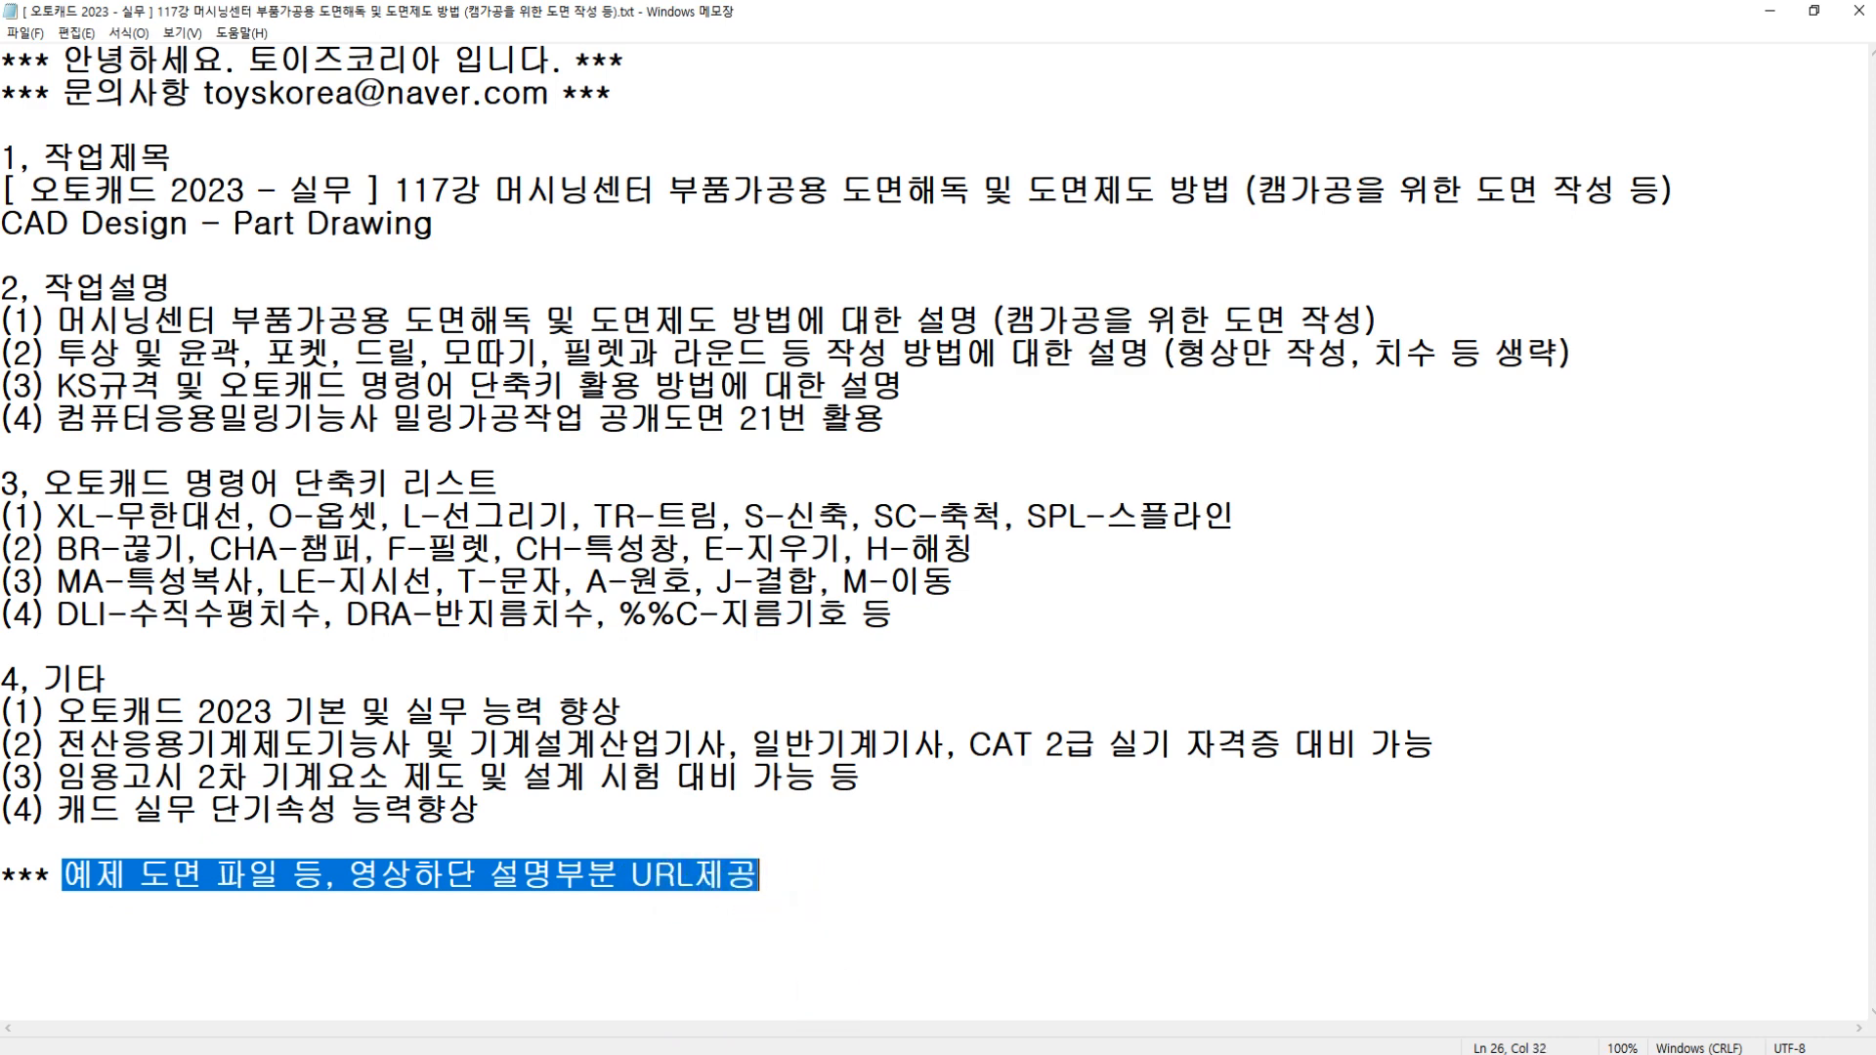
Switch to AutoCAD and the milling drawing 21-2 PDF side by side, with the part's plan and section views in sight
{"action": "left_click", "coordinate": [785, 1052]}
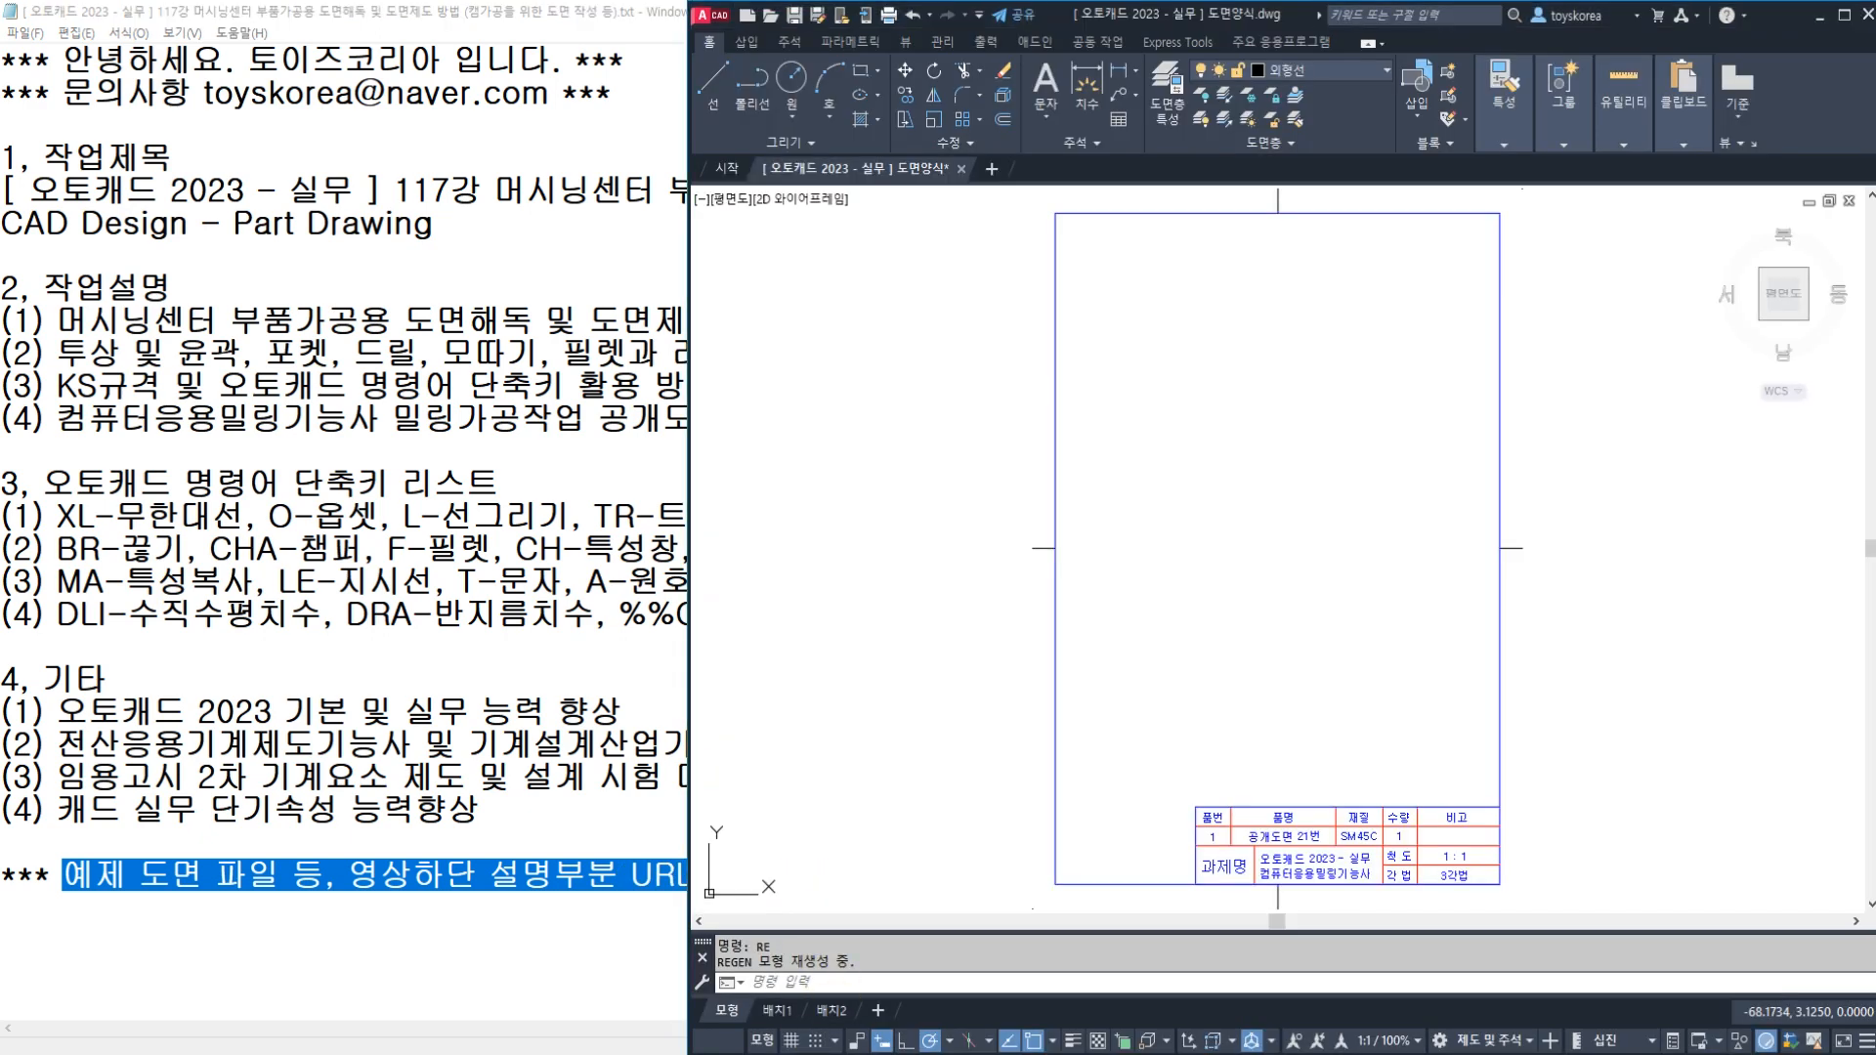
{"action": "left_click", "coordinate": [933, 1051]}
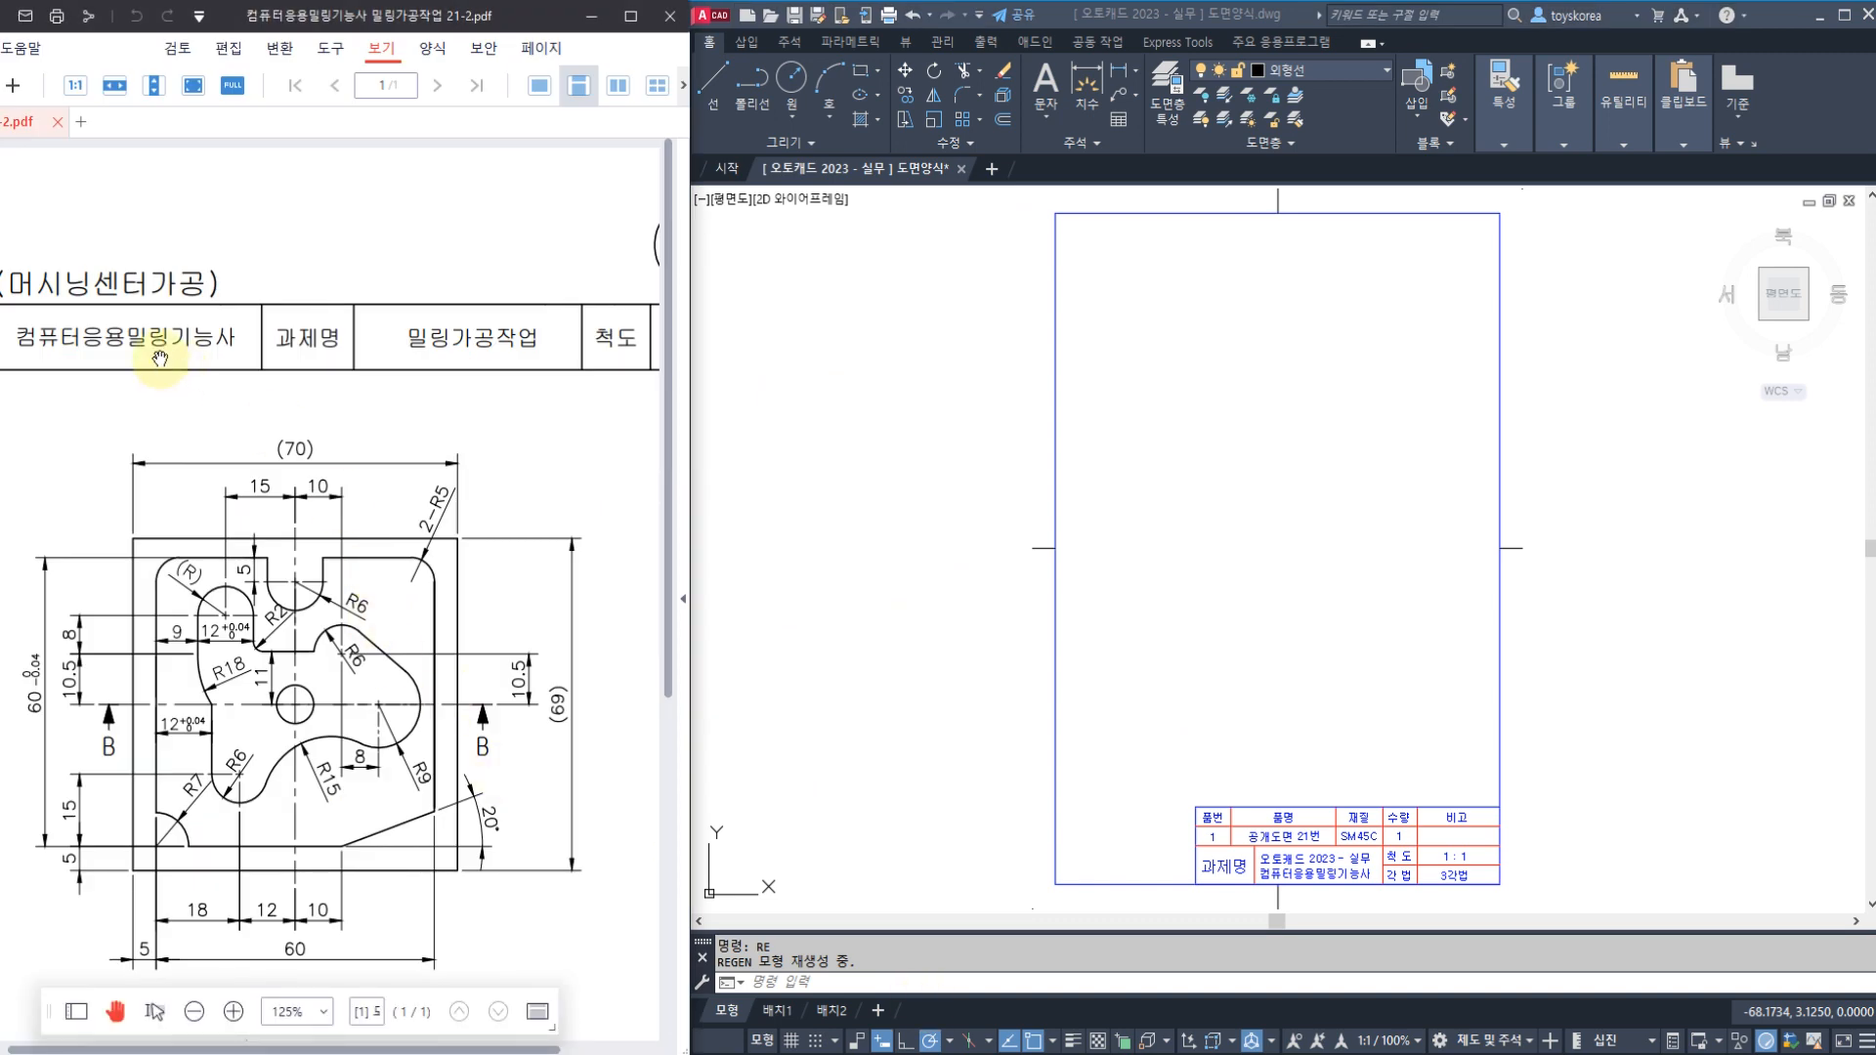
{"action": "mouse_move", "coordinate": [130, 496]}
{"action": "left_mouse_down"}
{"action": "mouse_move", "coordinate": [157, 322]}
{"action": "mouse_move", "coordinate": [127, 287]}
{"action": "left_mouse_up"}
{"action": "left_click_drag", "start_coordinate": [271, 326], "coordinate": [301, 387]}
{"action": "left_click_drag", "start_coordinate": [335, 691], "coordinate": [331, 654]}
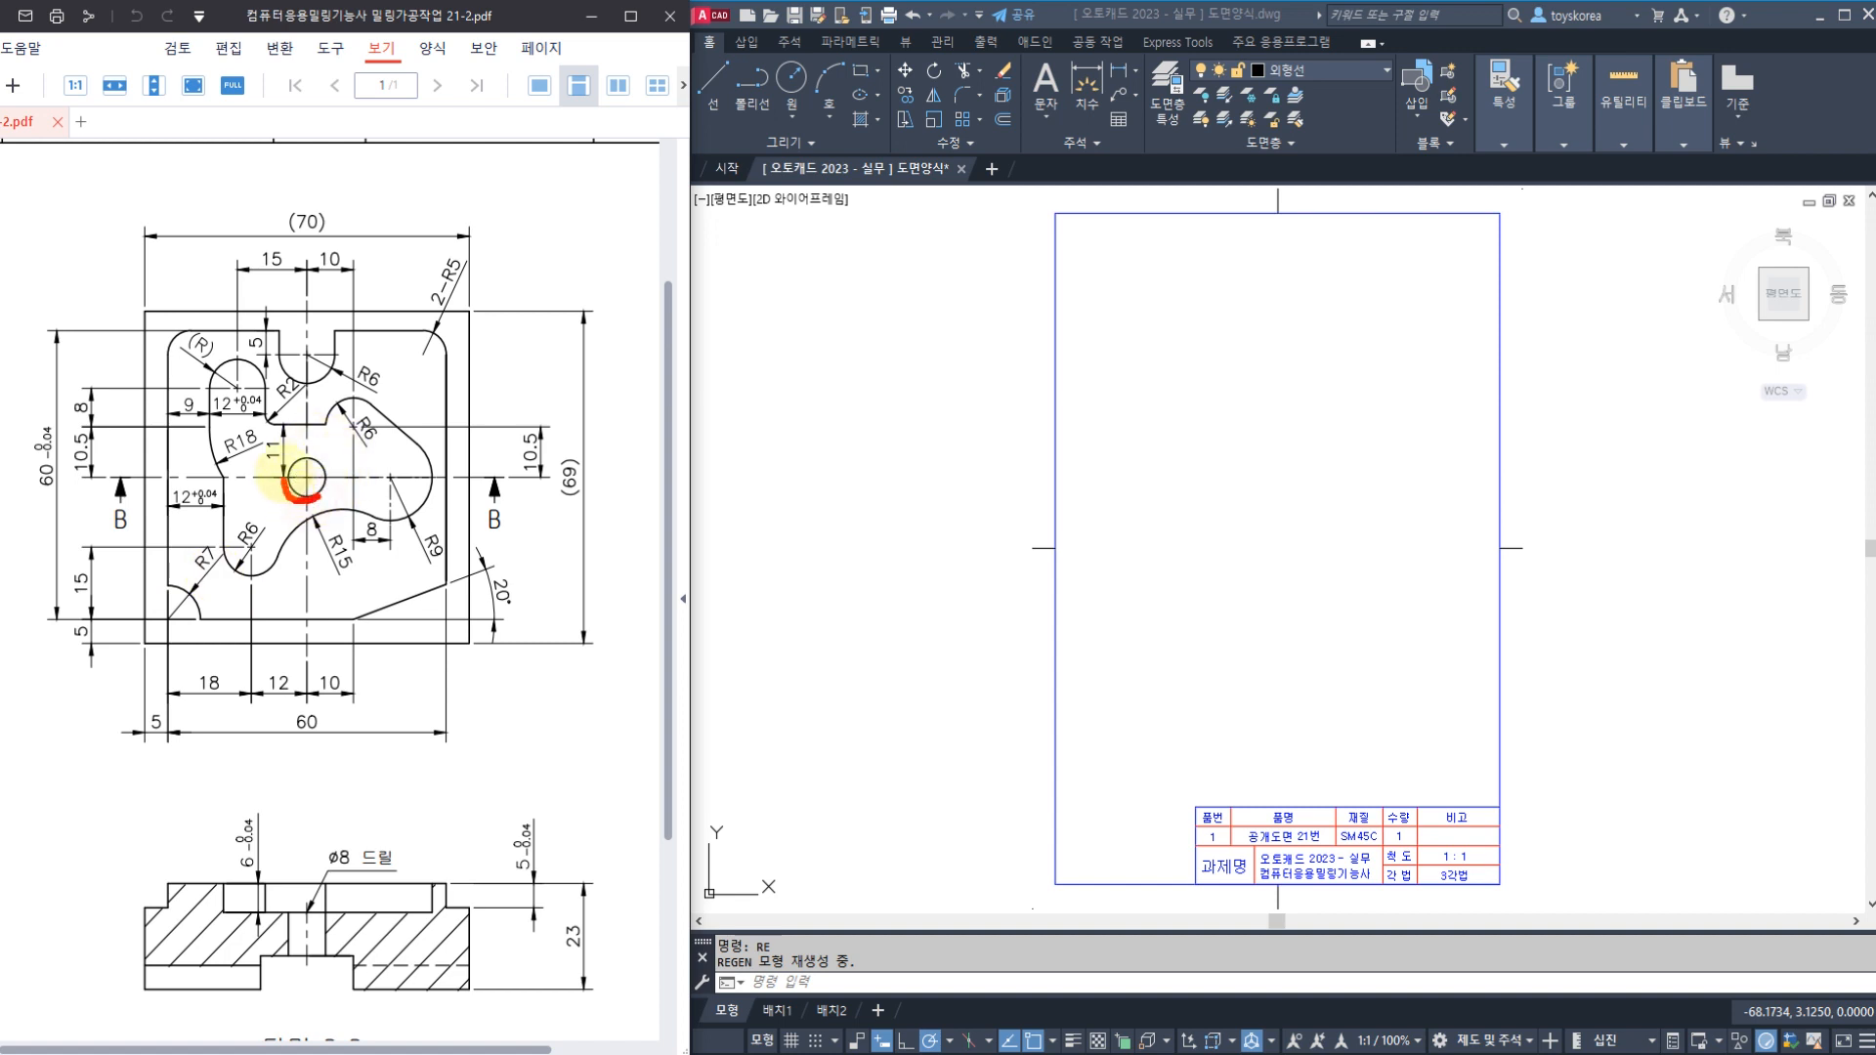
Examine the plan view's outer contour, pocket and centre hole in the PDF, and compare them with the section view
{"action": "mouse_move", "coordinate": [172, 630]}
{"action": "left_mouse_down"}
{"action": "mouse_move", "coordinate": [161, 445]}
{"action": "mouse_move", "coordinate": [224, 311]}
{"action": "mouse_move", "coordinate": [467, 362]}
{"action": "mouse_move", "coordinate": [445, 562]}
{"action": "mouse_move", "coordinate": [308, 620]}
{"action": "mouse_move", "coordinate": [176, 637]}
{"action": "left_mouse_up"}
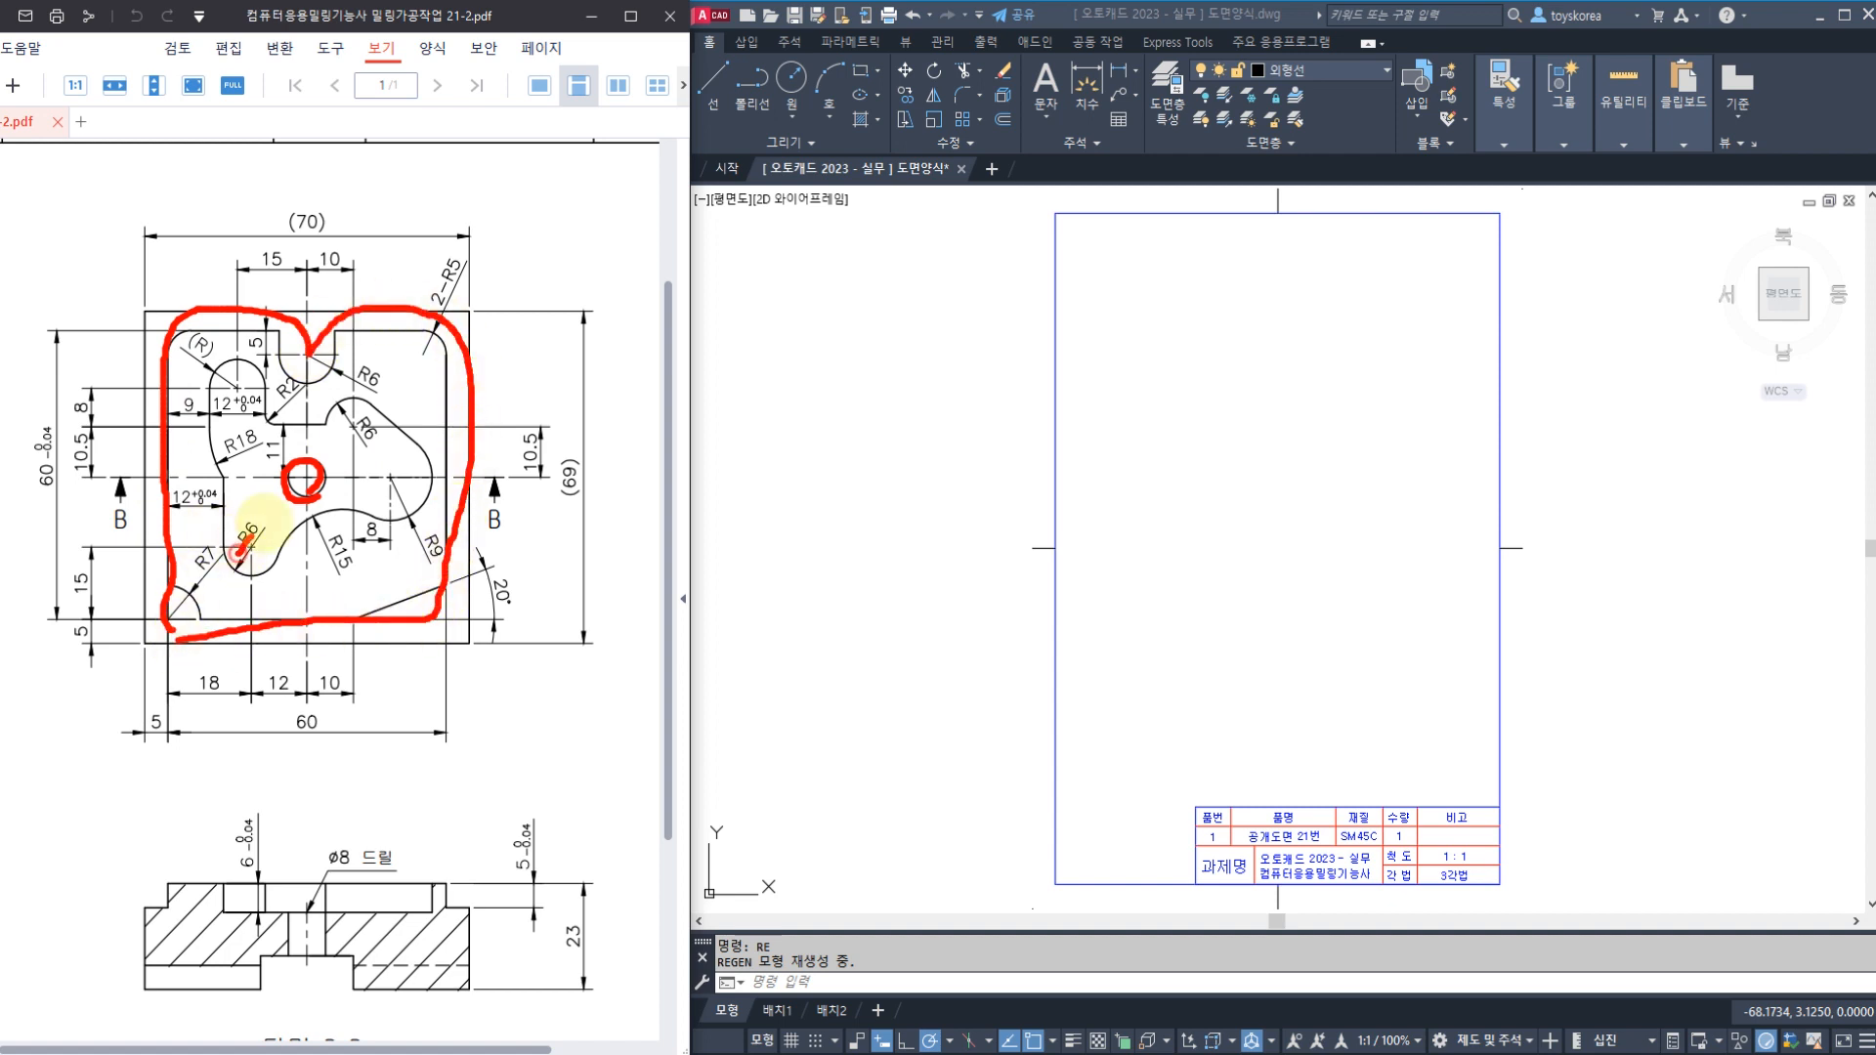
{"action": "mouse_move", "coordinate": [256, 527]}
{"action": "left_mouse_down"}
{"action": "mouse_move", "coordinate": [390, 489]}
{"action": "mouse_move", "coordinate": [298, 477]}
{"action": "mouse_move", "coordinate": [238, 415]}
{"action": "mouse_move", "coordinate": [252, 535]}
{"action": "left_mouse_up"}
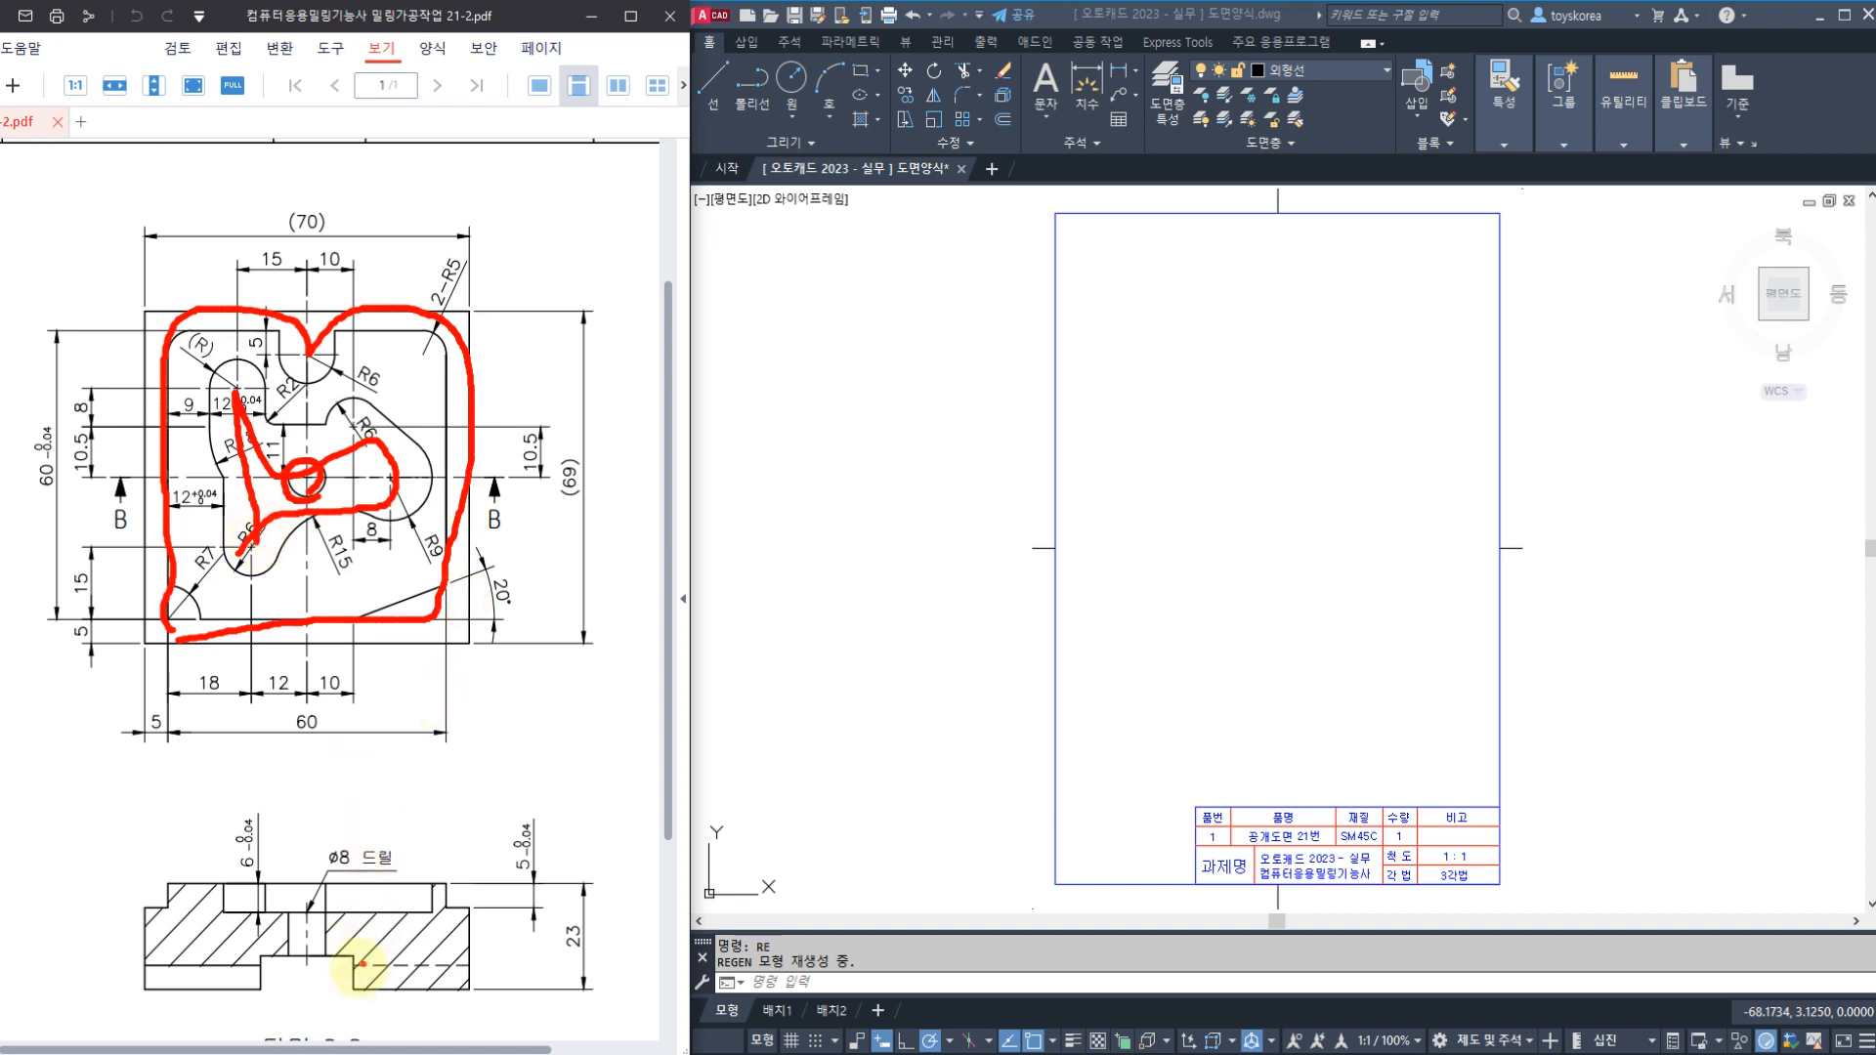
{"action": "mouse_move", "coordinate": [333, 990]}
{"action": "left_mouse_down"}
{"action": "mouse_move", "coordinate": [207, 980]}
{"action": "mouse_move", "coordinate": [356, 796]}
{"action": "mouse_move", "coordinate": [459, 977]}
{"action": "left_mouse_up"}
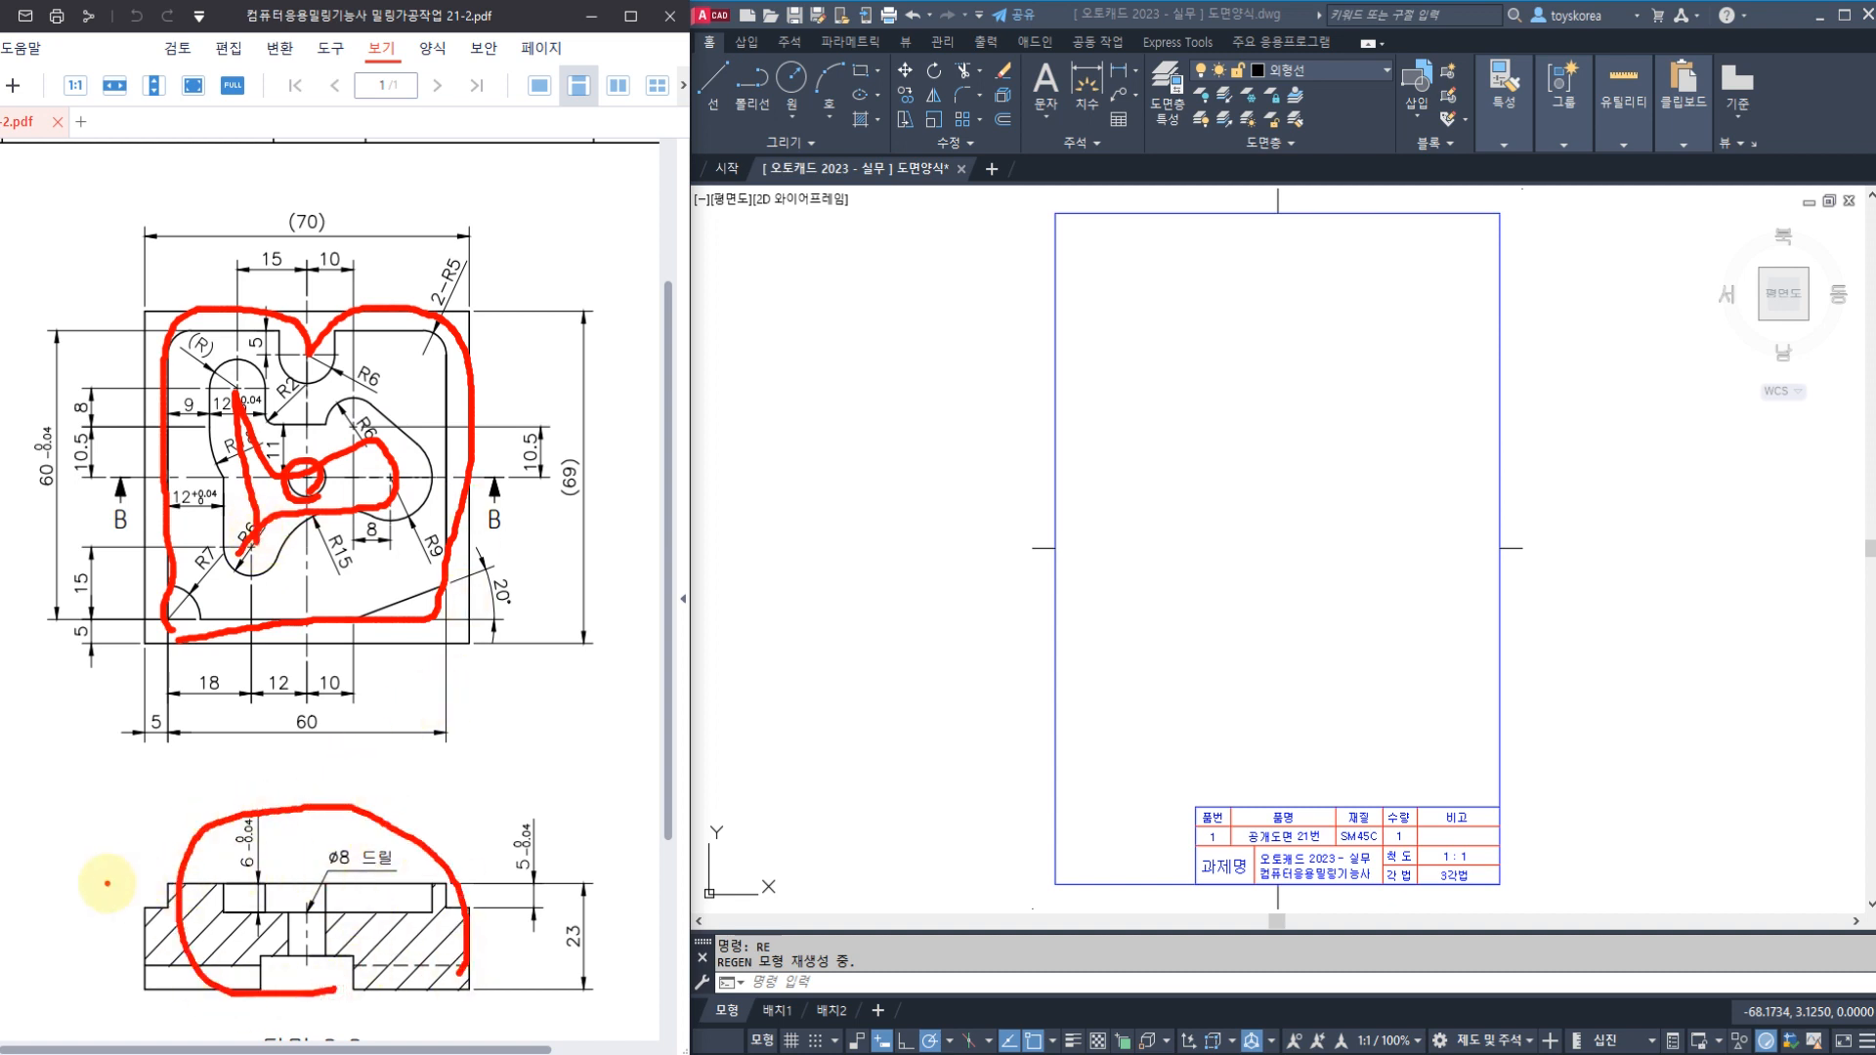
{"action": "mouse_move", "coordinate": [105, 883]}
{"action": "left_mouse_down"}
{"action": "mouse_move", "coordinate": [524, 880]}
{"action": "mouse_move", "coordinate": [777, 705]}
{"action": "mouse_move", "coordinate": [730, 789]}
{"action": "left_mouse_up"}
{"action": "left_click_drag", "start_coordinate": [891, 660], "coordinate": [982, 769]}
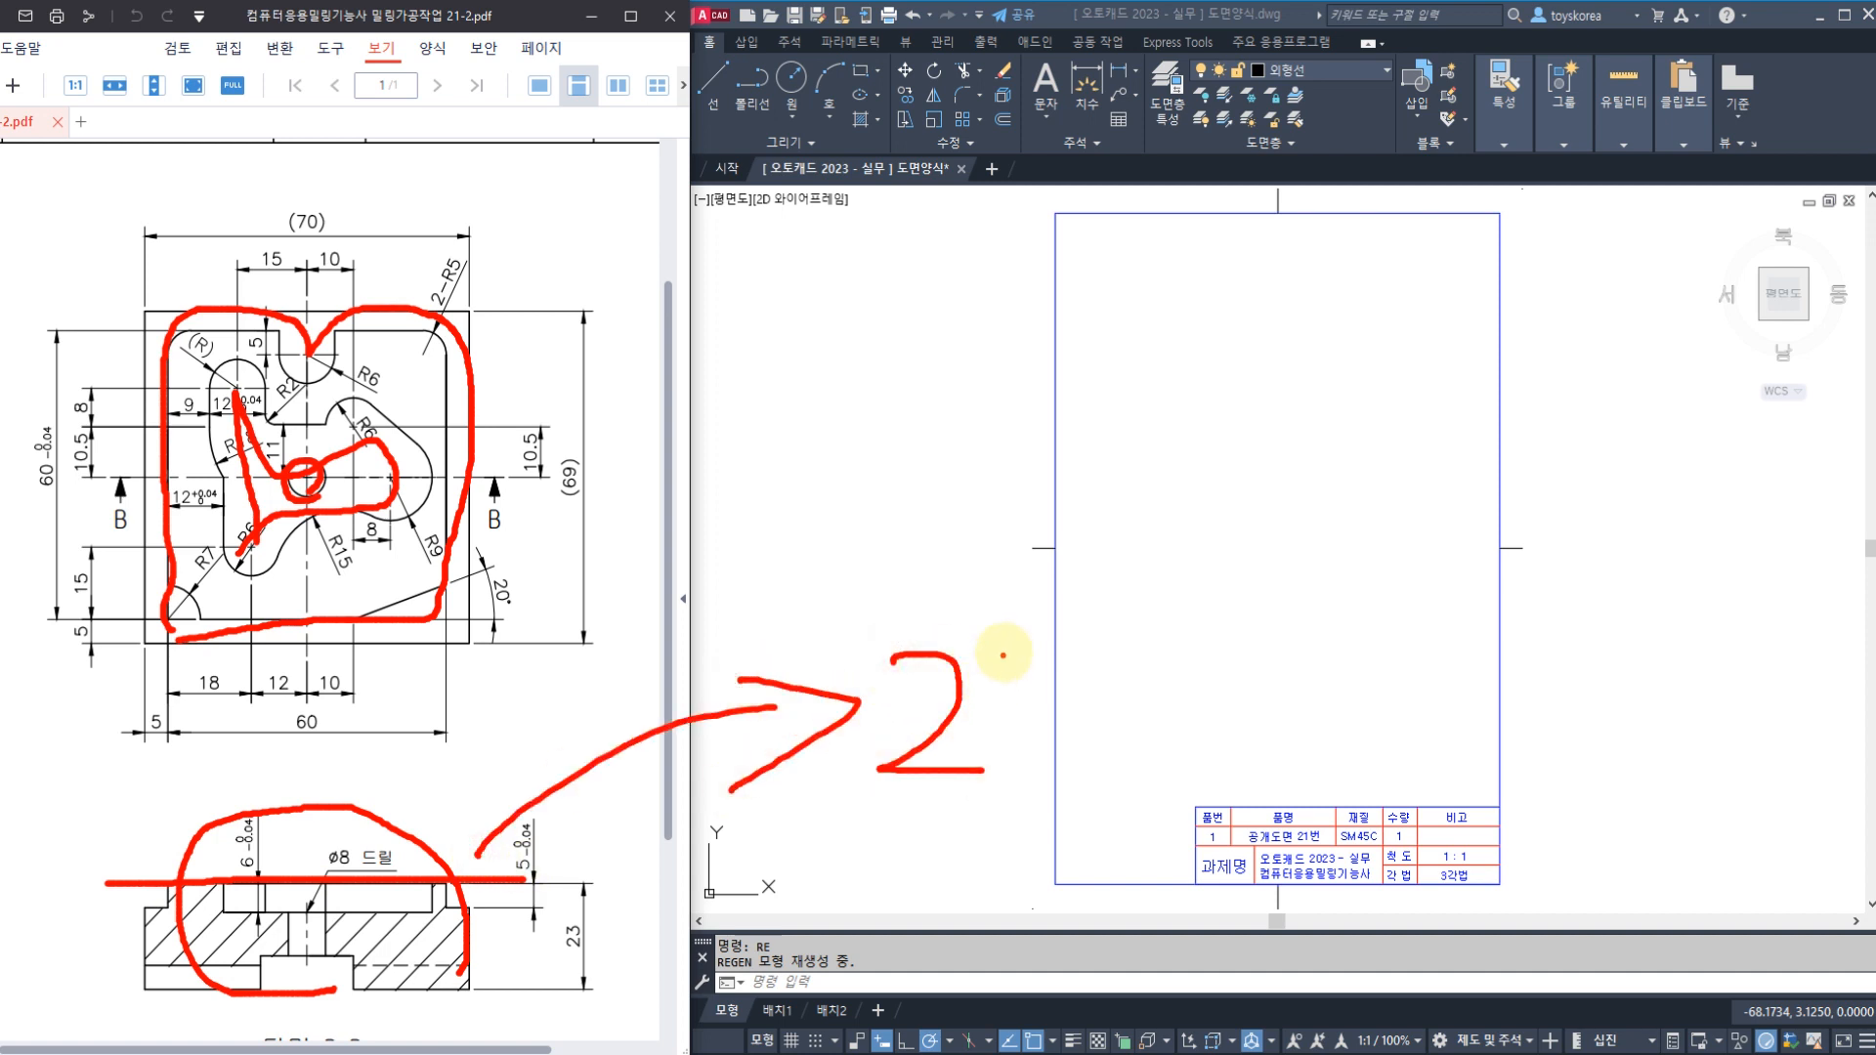
{"action": "left_click_drag", "start_coordinate": [1016, 655], "coordinate": [1022, 757]}
{"action": "left_click_drag", "start_coordinate": [1018, 656], "coordinate": [1030, 755]}
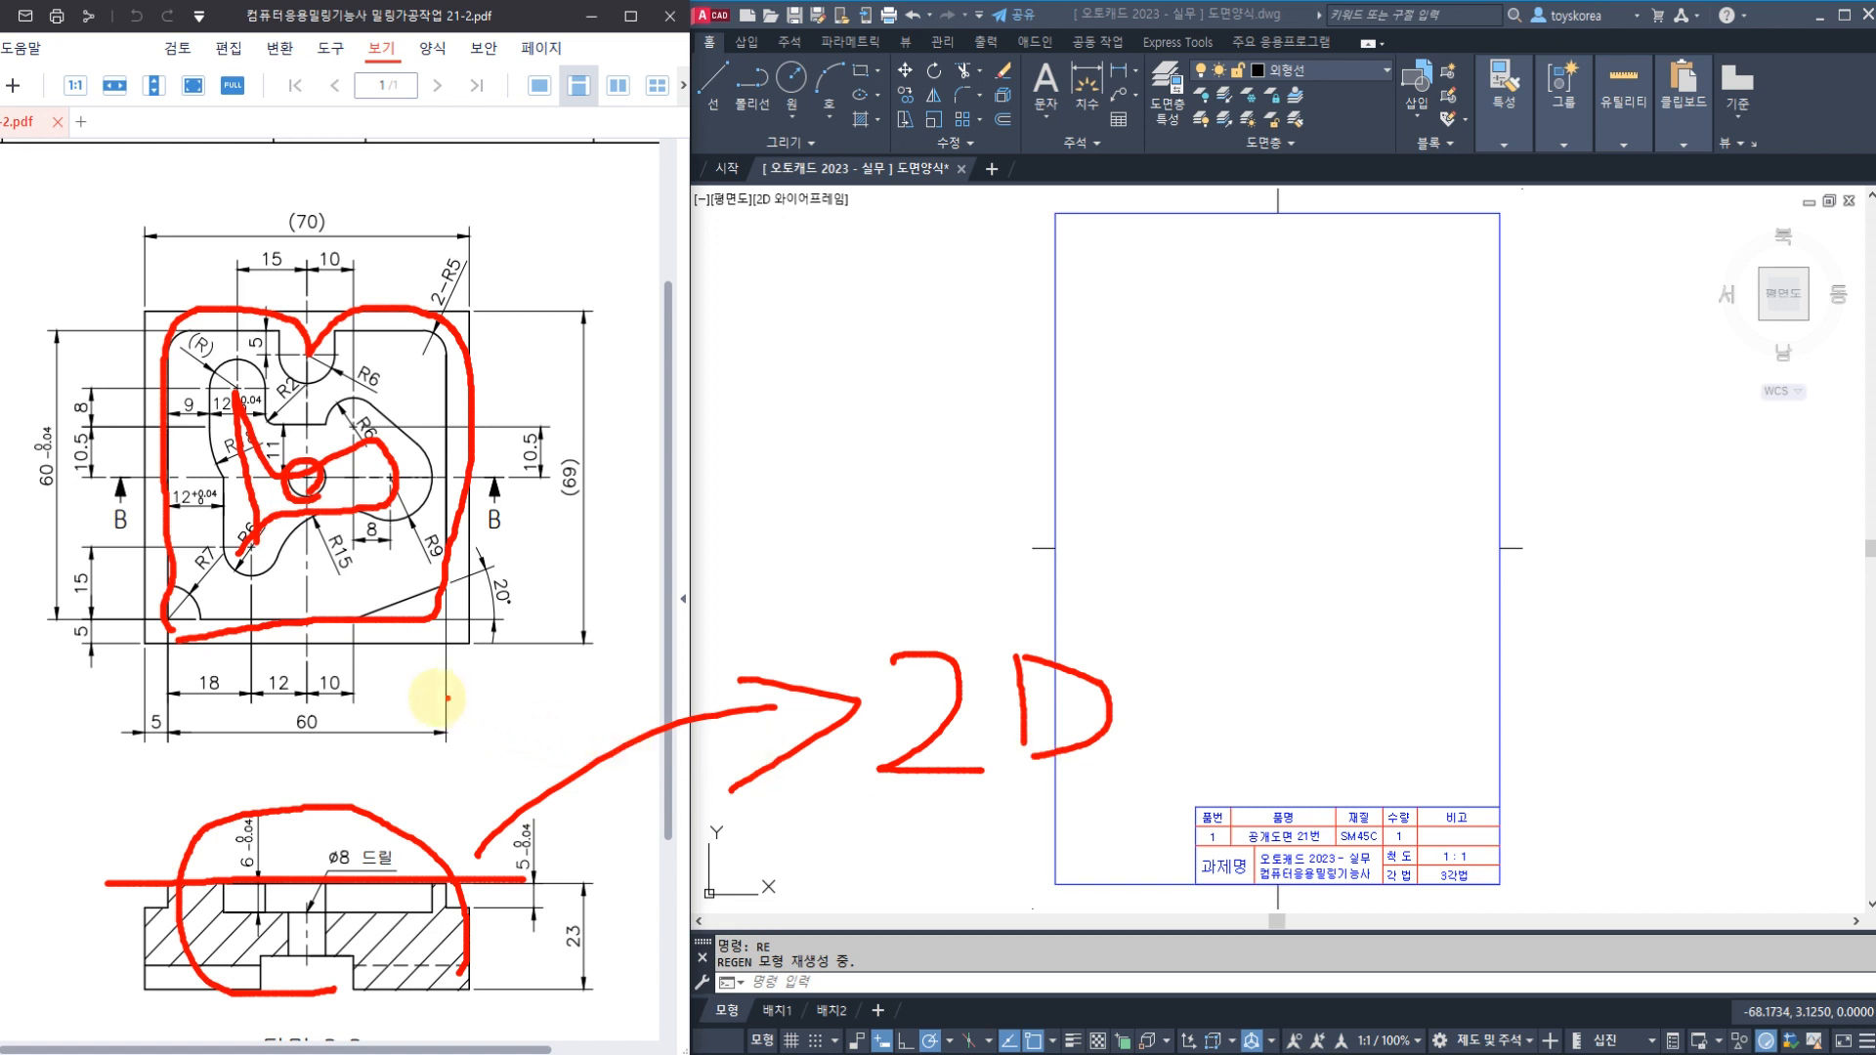
{"action": "mouse_move", "coordinate": [486, 747]}
{"action": "left_mouse_down"}
{"action": "mouse_move", "coordinate": [260, 766]}
{"action": "mouse_move", "coordinate": [29, 448]}
{"action": "mouse_move", "coordinate": [289, 245]}
{"action": "mouse_move", "coordinate": [530, 584]}
{"action": "left_mouse_up"}
{"action": "mouse_move", "coordinate": [371, 738]}
{"action": "left_mouse_down"}
{"action": "mouse_move", "coordinate": [536, 557]}
{"action": "mouse_move", "coordinate": [802, 430]}
{"action": "left_mouse_up"}
{"action": "left_click_drag", "start_coordinate": [748, 373], "coordinate": [767, 499]}
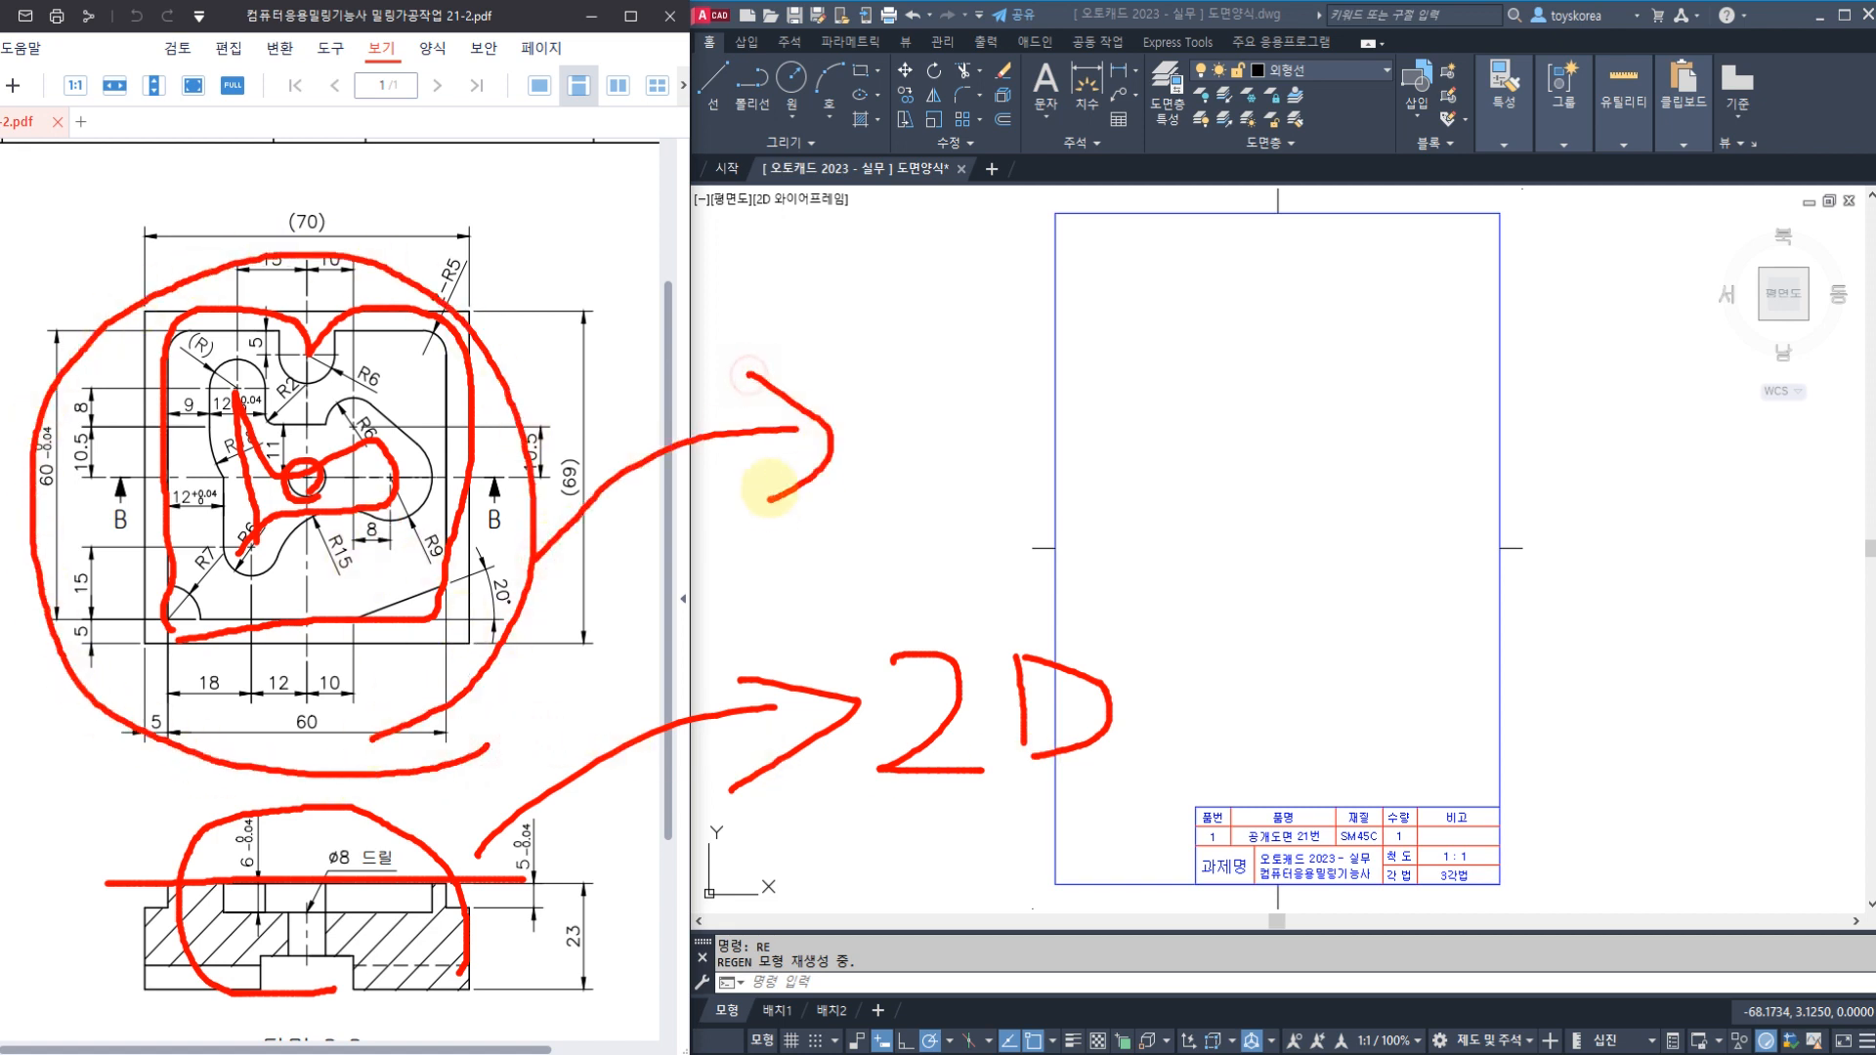
{"action": "mouse_move", "coordinate": [909, 430]}
{"action": "left_mouse_down"}
{"action": "mouse_move", "coordinate": [1011, 564]}
{"action": "mouse_move", "coordinate": [914, 418]}
{"action": "left_mouse_up"}
Examine the section view's step depth, pocket depth, drill diameter and overall thickness dimensions
{"action": "left_click_drag", "start_coordinate": [422, 828], "coordinate": [266, 1000]}
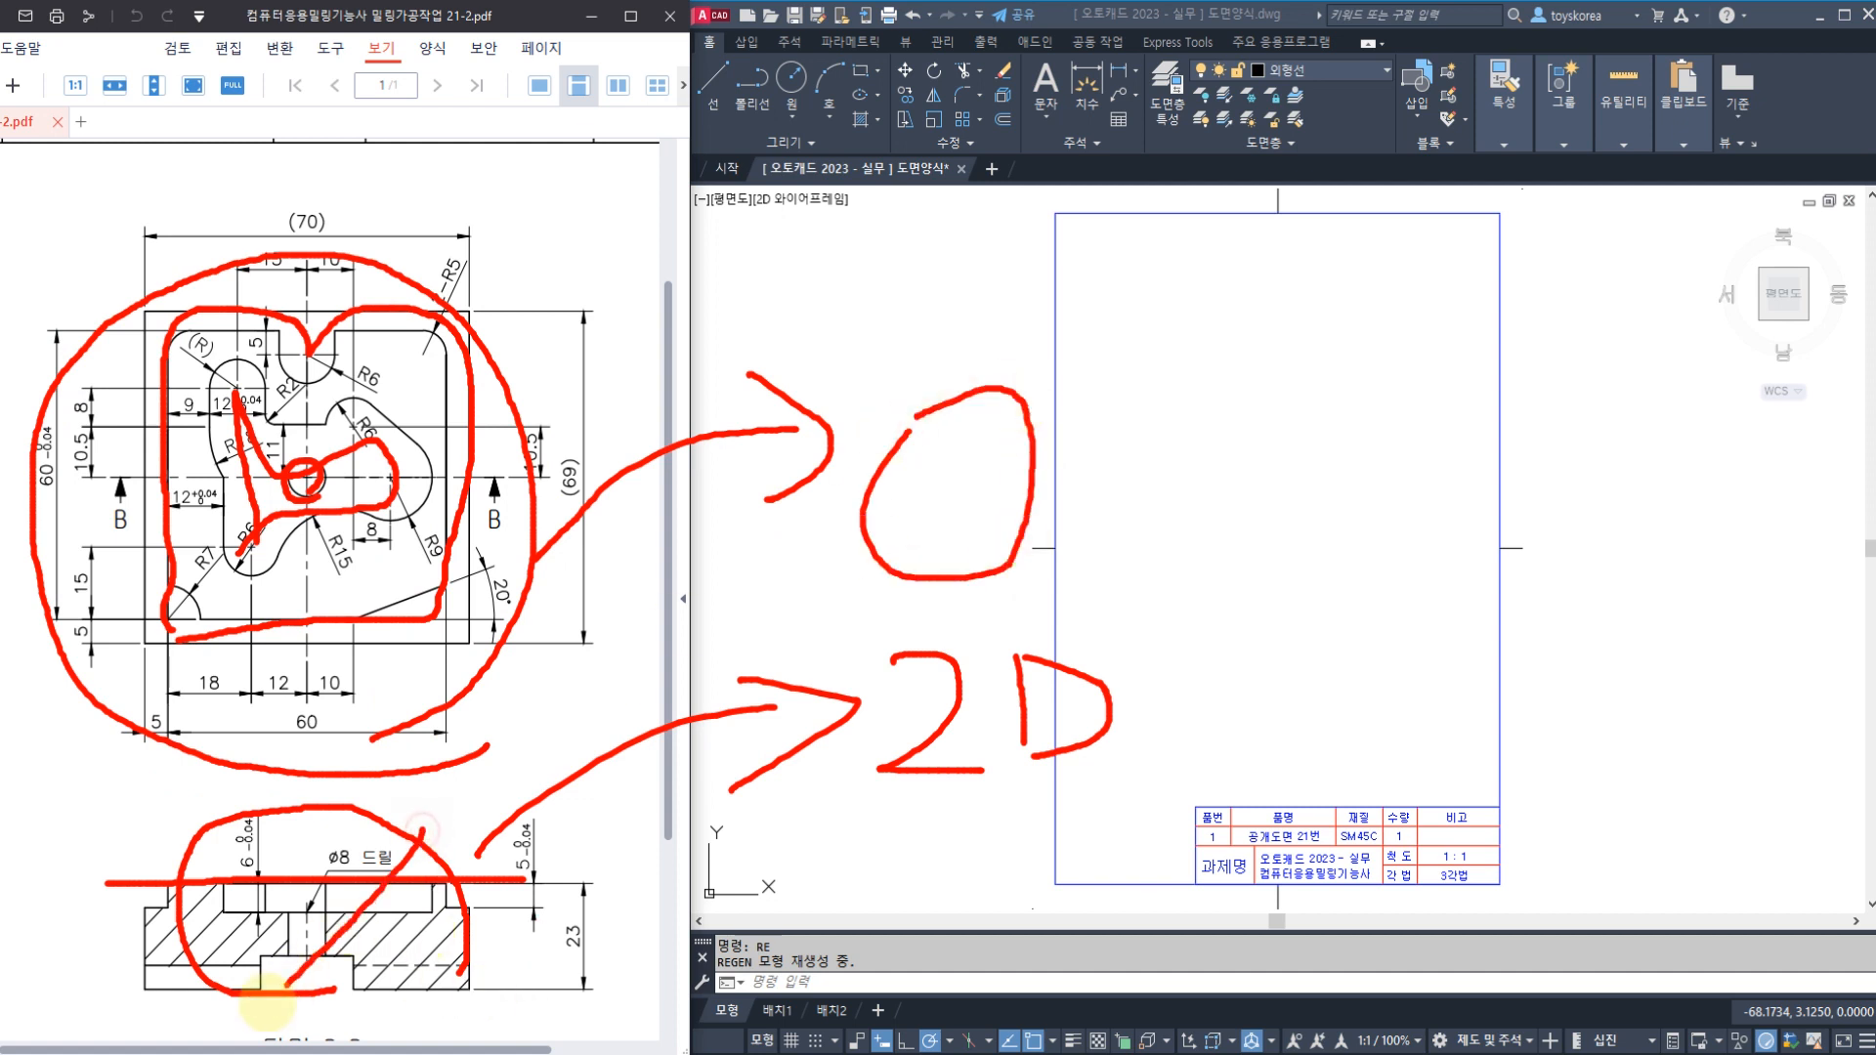
{"action": "left_click_drag", "start_coordinate": [274, 851], "coordinate": [384, 997]}
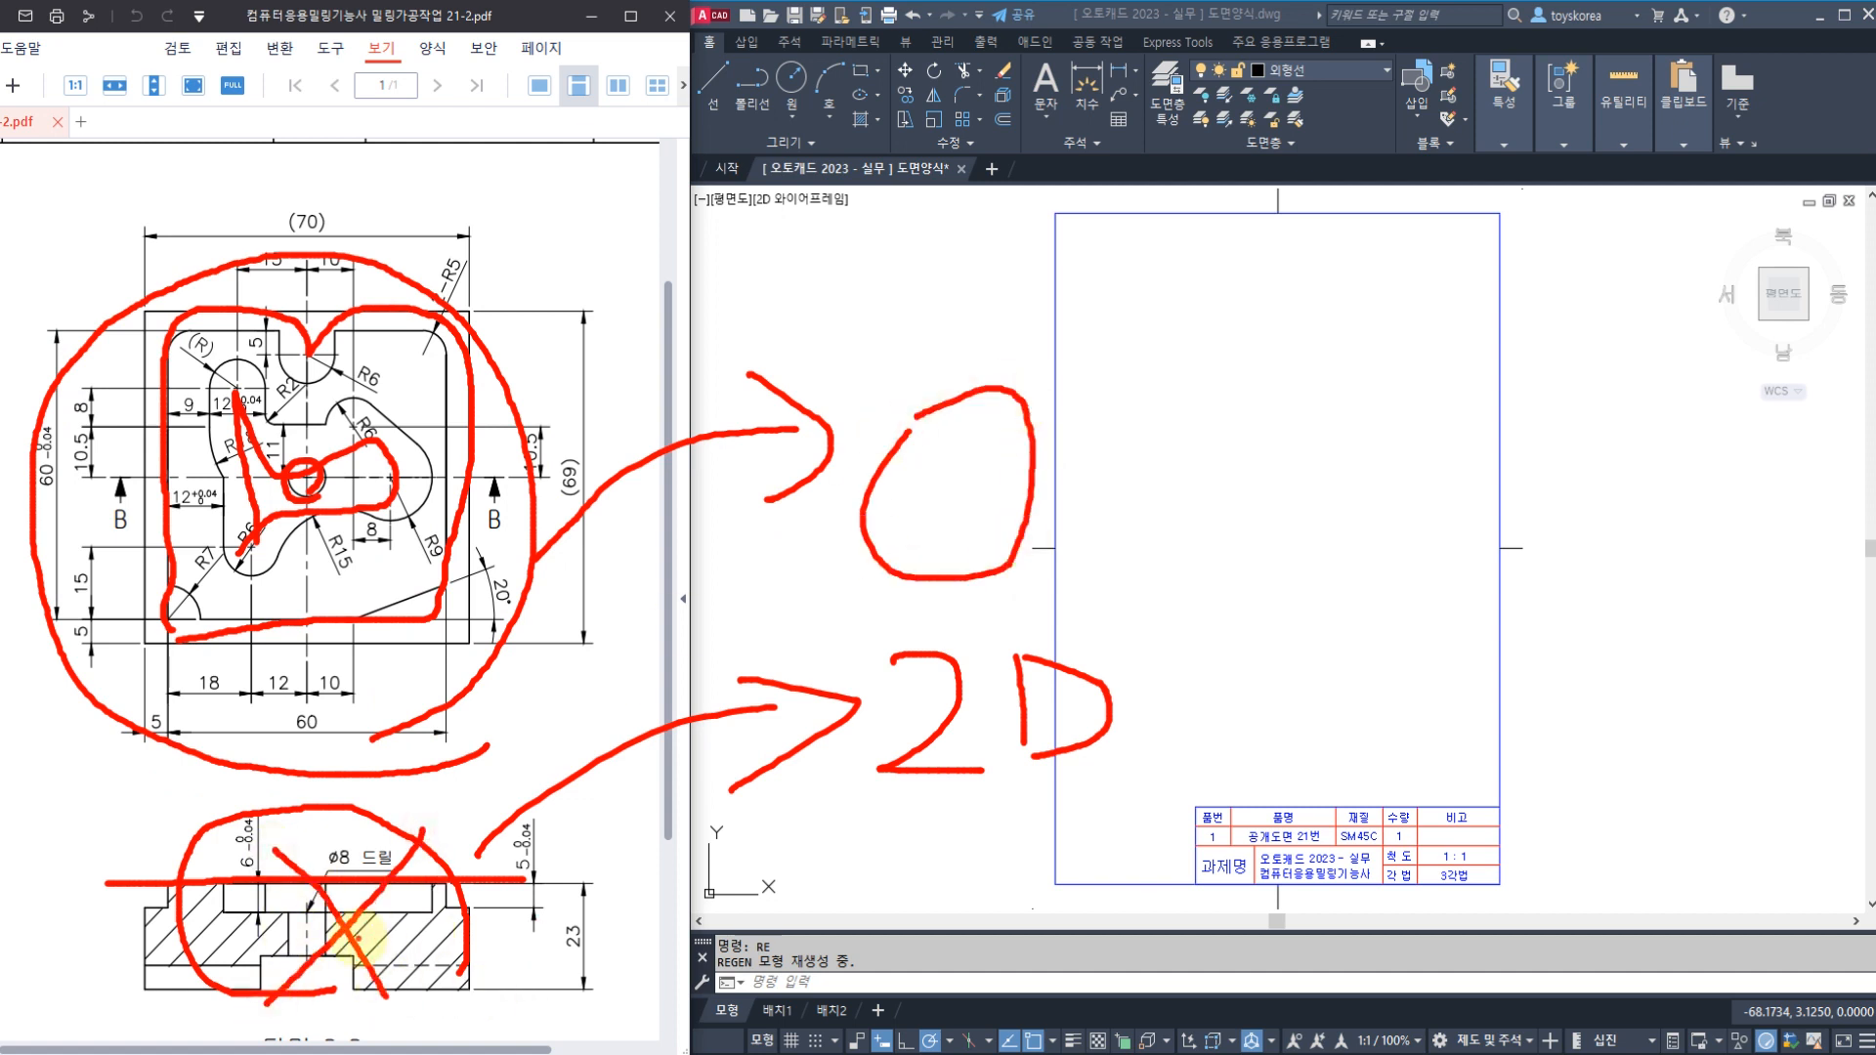
{"action": "left_click_drag", "start_coordinate": [299, 860], "coordinate": [428, 995]}
{"action": "left_click_drag", "start_coordinate": [422, 835], "coordinate": [264, 998]}
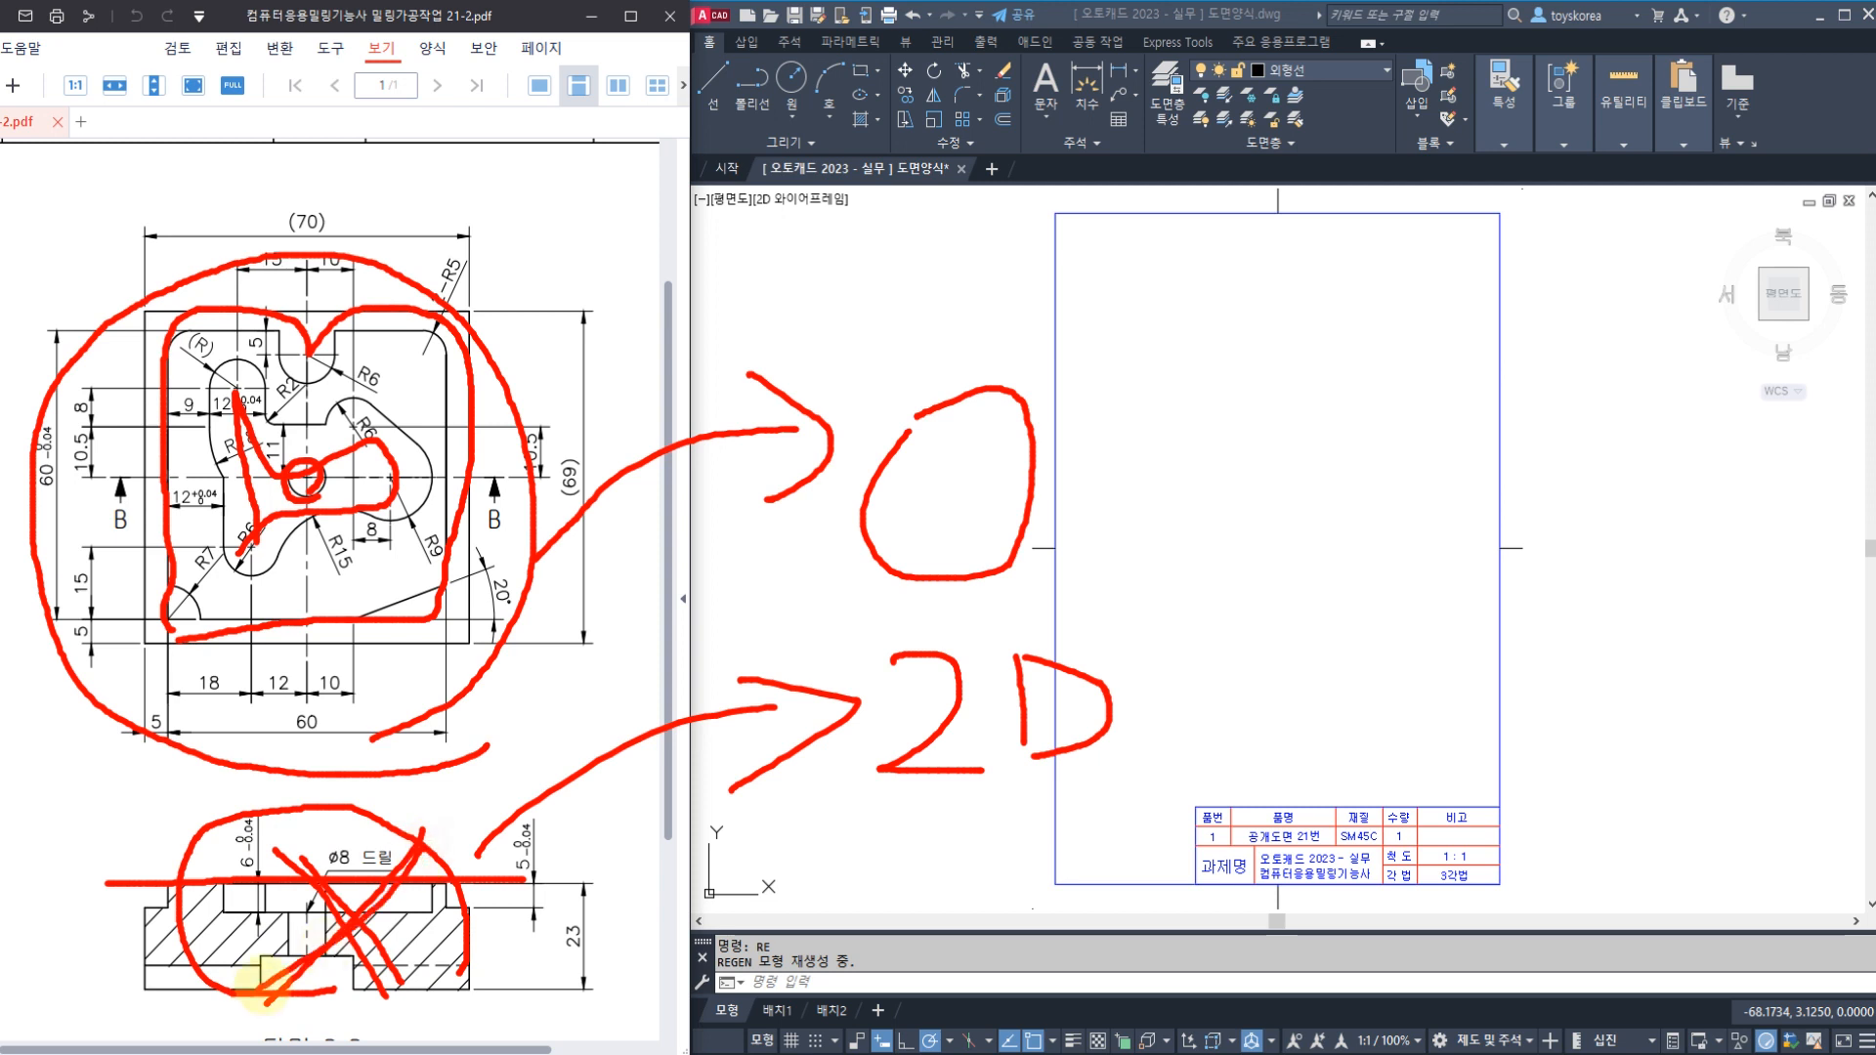
{"action": "left_click_drag", "start_coordinate": [551, 888], "coordinate": [479, 861]}
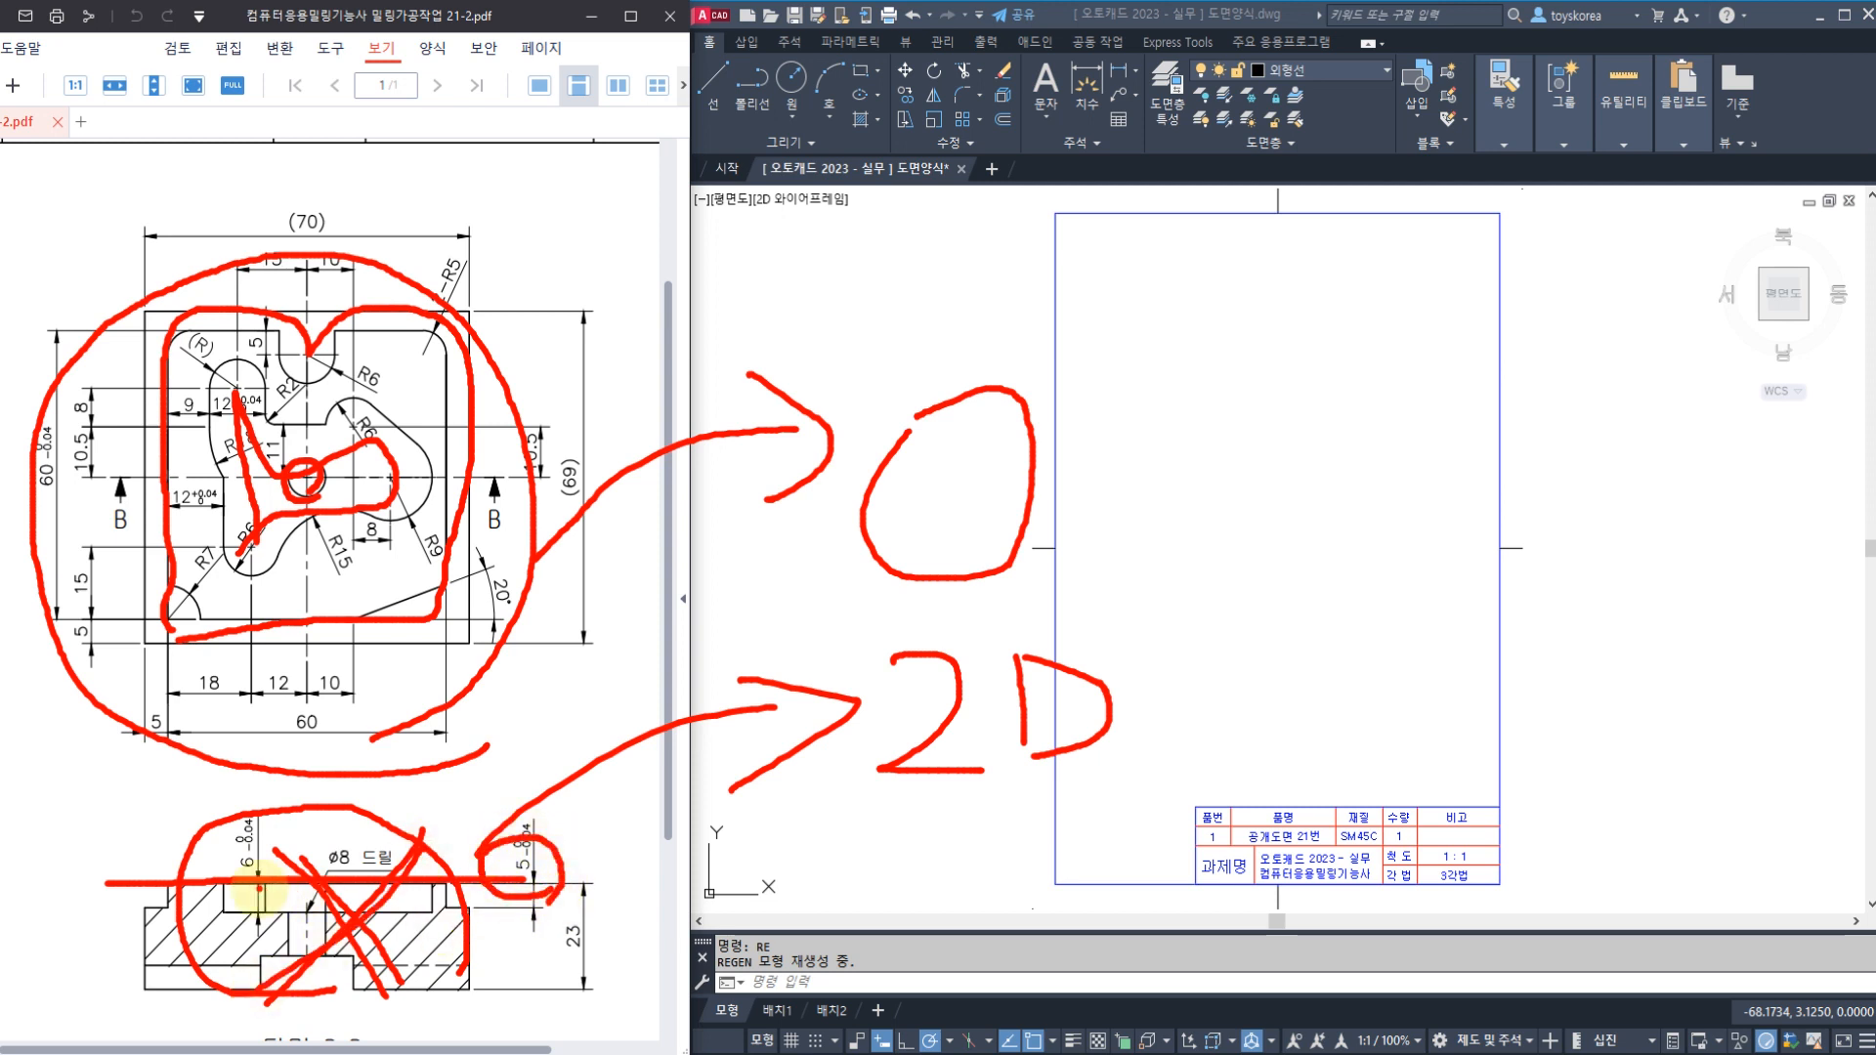
{"action": "mouse_move", "coordinate": [242, 838]}
{"action": "left_mouse_down"}
{"action": "mouse_move", "coordinate": [231, 859]}
{"action": "mouse_move", "coordinate": [256, 891]}
{"action": "left_mouse_up"}
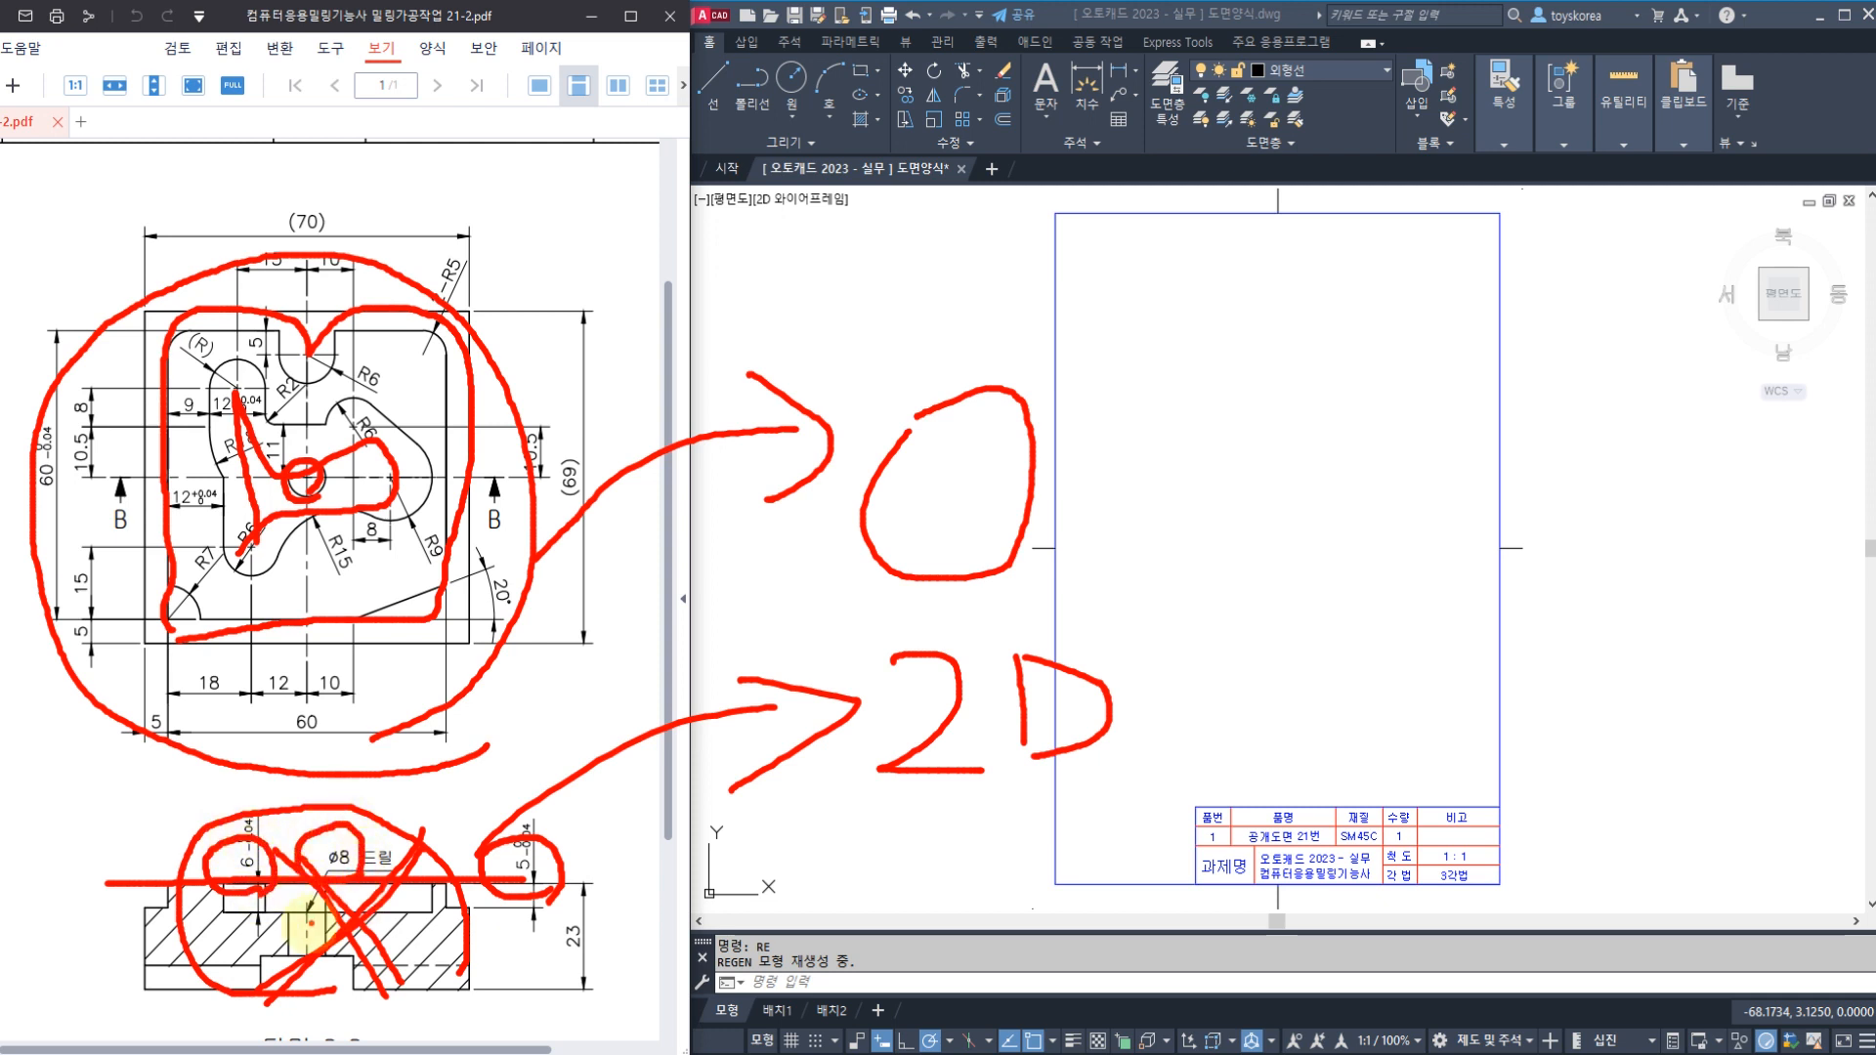
{"action": "left_click_drag", "start_coordinate": [620, 955], "coordinate": [552, 948]}
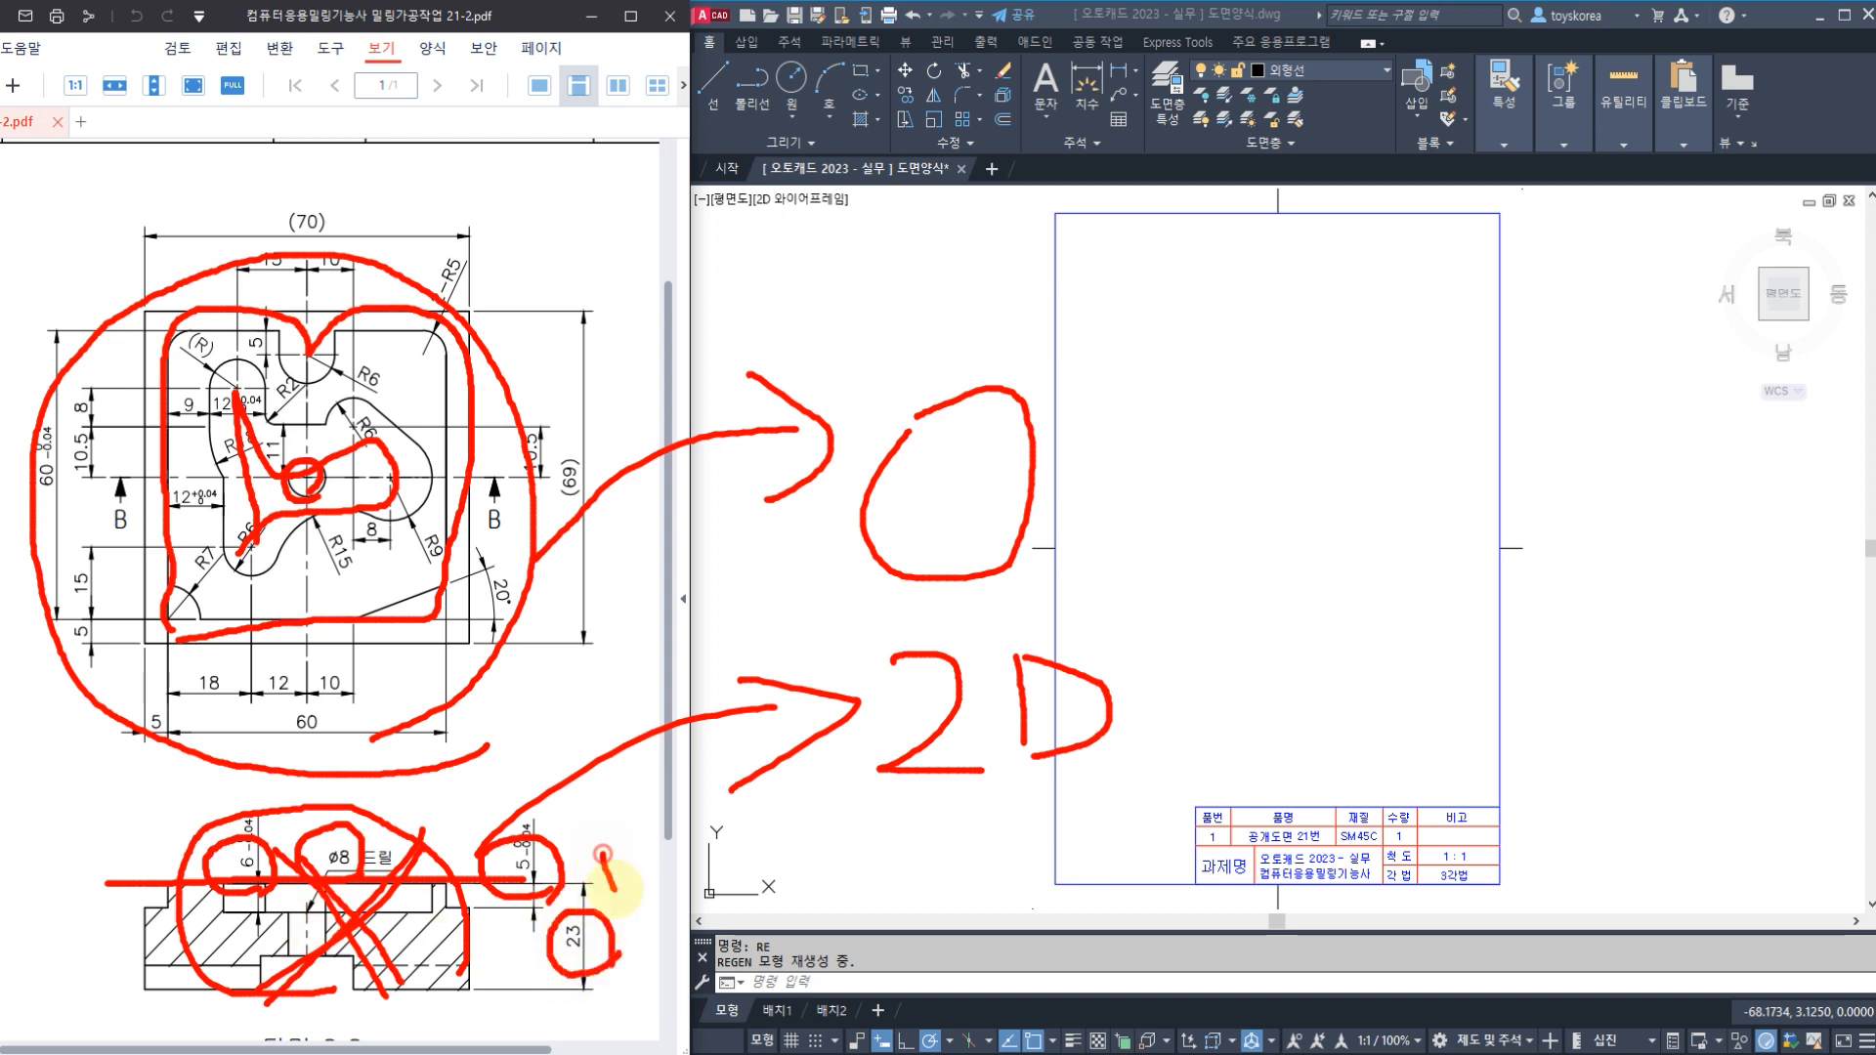
{"action": "mouse_move", "coordinate": [642, 847]}
{"action": "left_mouse_down"}
{"action": "mouse_move", "coordinate": [640, 901]}
{"action": "mouse_move", "coordinate": [628, 869]}
{"action": "mouse_move", "coordinate": [645, 887]}
{"action": "left_mouse_up"}
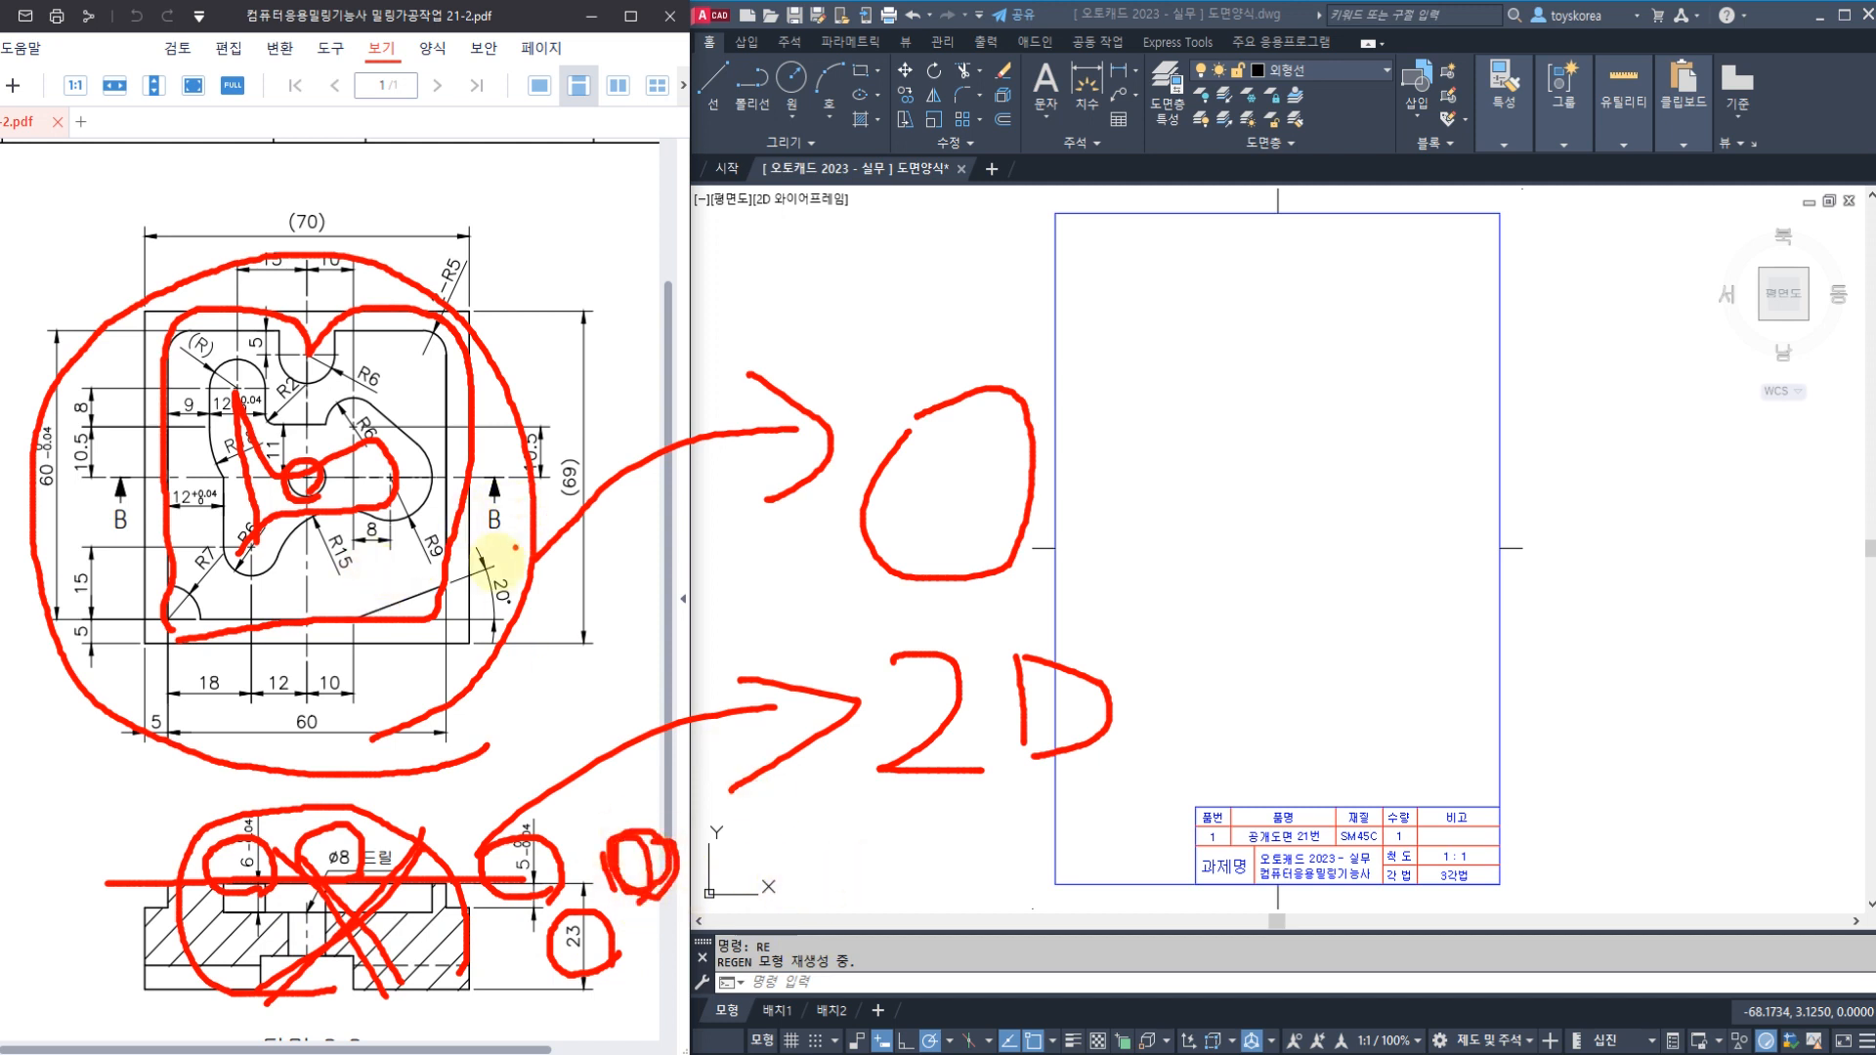
Mark the plan view as the geometry to draw in CAD, and clear all on-screen markings
{"action": "mouse_move", "coordinate": [434, 639]}
{"action": "left_mouse_down"}
{"action": "mouse_move", "coordinate": [224, 670]}
{"action": "mouse_move", "coordinate": [86, 401]}
{"action": "mouse_move", "coordinate": [242, 279]}
{"action": "mouse_move", "coordinate": [488, 371]}
{"action": "mouse_move", "coordinate": [464, 630]}
{"action": "left_mouse_up"}
{"action": "mouse_move", "coordinate": [508, 405]}
{"action": "left_mouse_down"}
{"action": "mouse_move", "coordinate": [754, 251]}
{"action": "mouse_move", "coordinate": [747, 352]}
{"action": "left_mouse_up"}
{"action": "mouse_move", "coordinate": [953, 270]}
{"action": "left_mouse_down"}
{"action": "mouse_move", "coordinate": [944, 328]}
{"action": "mouse_move", "coordinate": [1042, 382]}
{"action": "left_mouse_up"}
{"action": "left_click_drag", "start_coordinate": [970, 303], "coordinate": [1033, 301]}
{"action": "mouse_move", "coordinate": [1089, 238]}
{"action": "left_mouse_down"}
{"action": "mouse_move", "coordinate": [1099, 379]}
{"action": "mouse_move", "coordinate": [1104, 352]}
{"action": "mouse_move", "coordinate": [1223, 441]}
{"action": "left_mouse_up"}
{"action": "left_click_drag", "start_coordinate": [1214, 347], "coordinate": [1226, 439]}
{"action": "mouse_move", "coordinate": [1286, 334]}
{"action": "left_mouse_down"}
{"action": "mouse_move", "coordinate": [1321, 508]}
{"action": "mouse_move", "coordinate": [1337, 419]}
{"action": "mouse_move", "coordinate": [1298, 494]}
{"action": "mouse_move", "coordinate": [1363, 338]}
{"action": "mouse_move", "coordinate": [1380, 498]}
{"action": "left_mouse_up"}
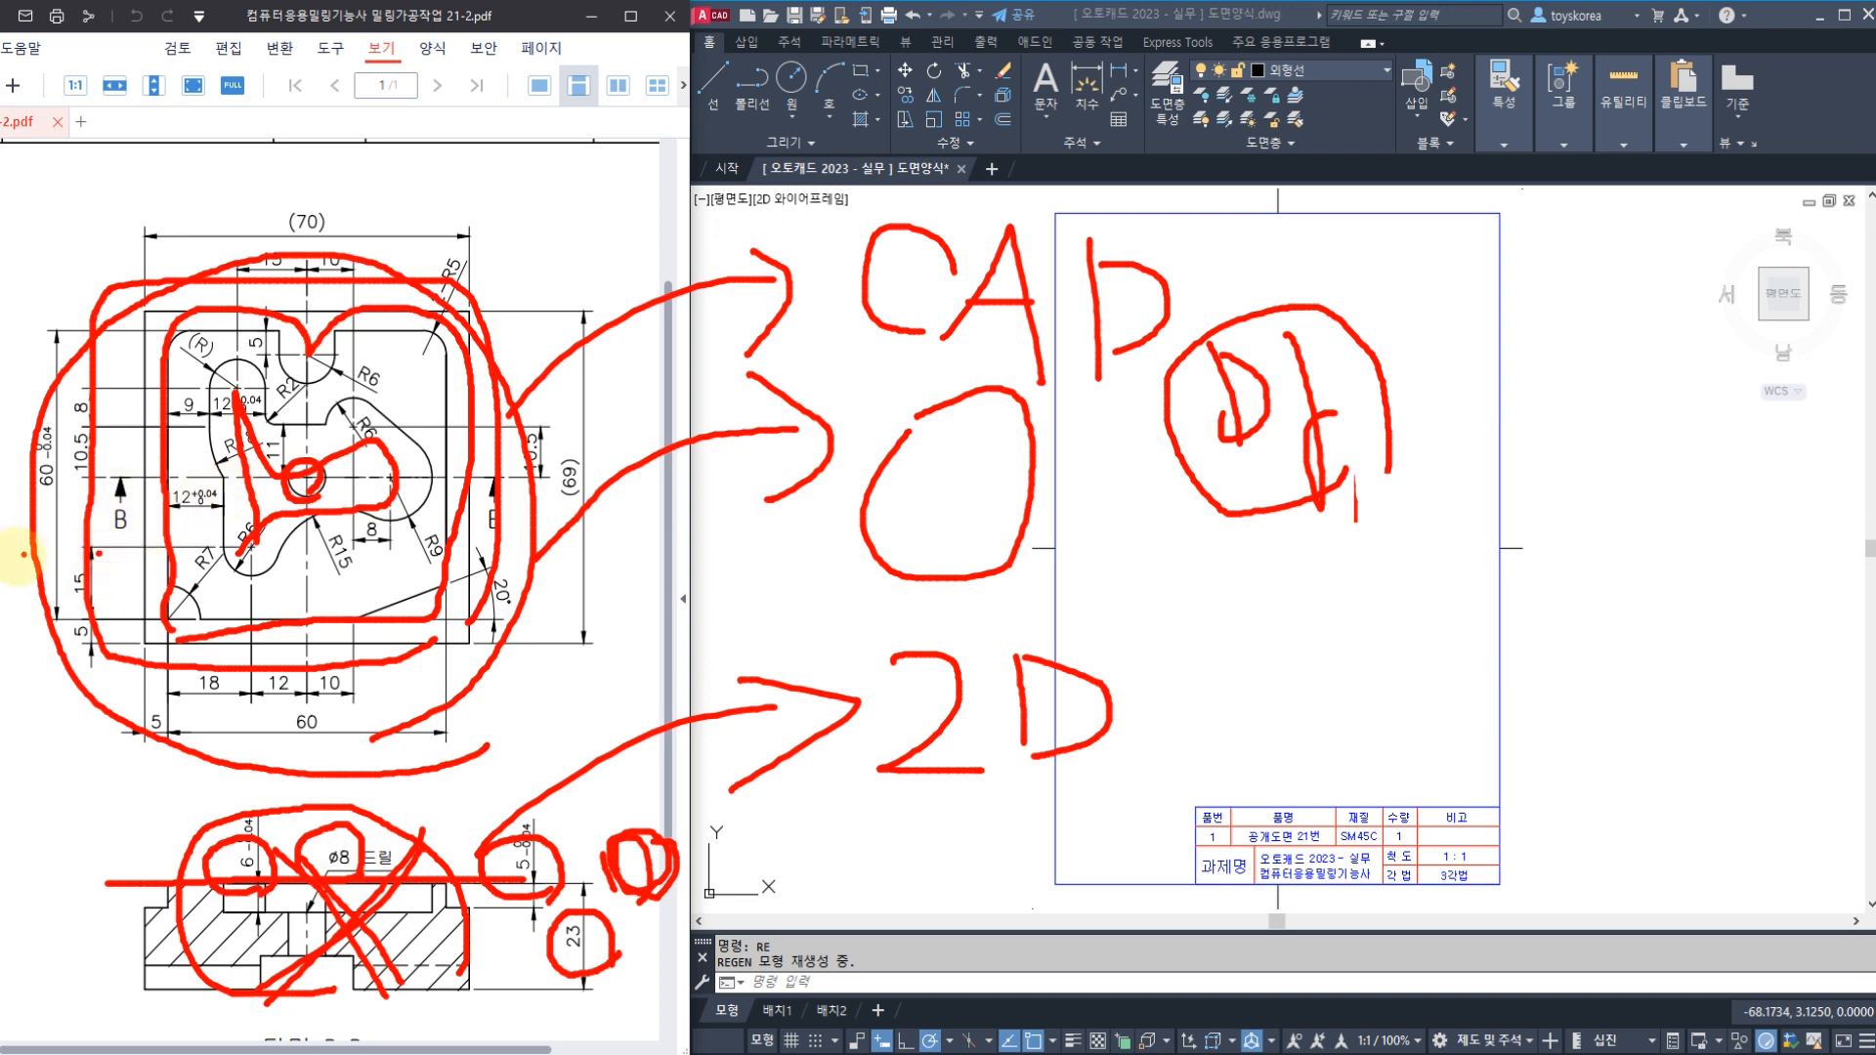
{"action": "key", "text": "Escape"}
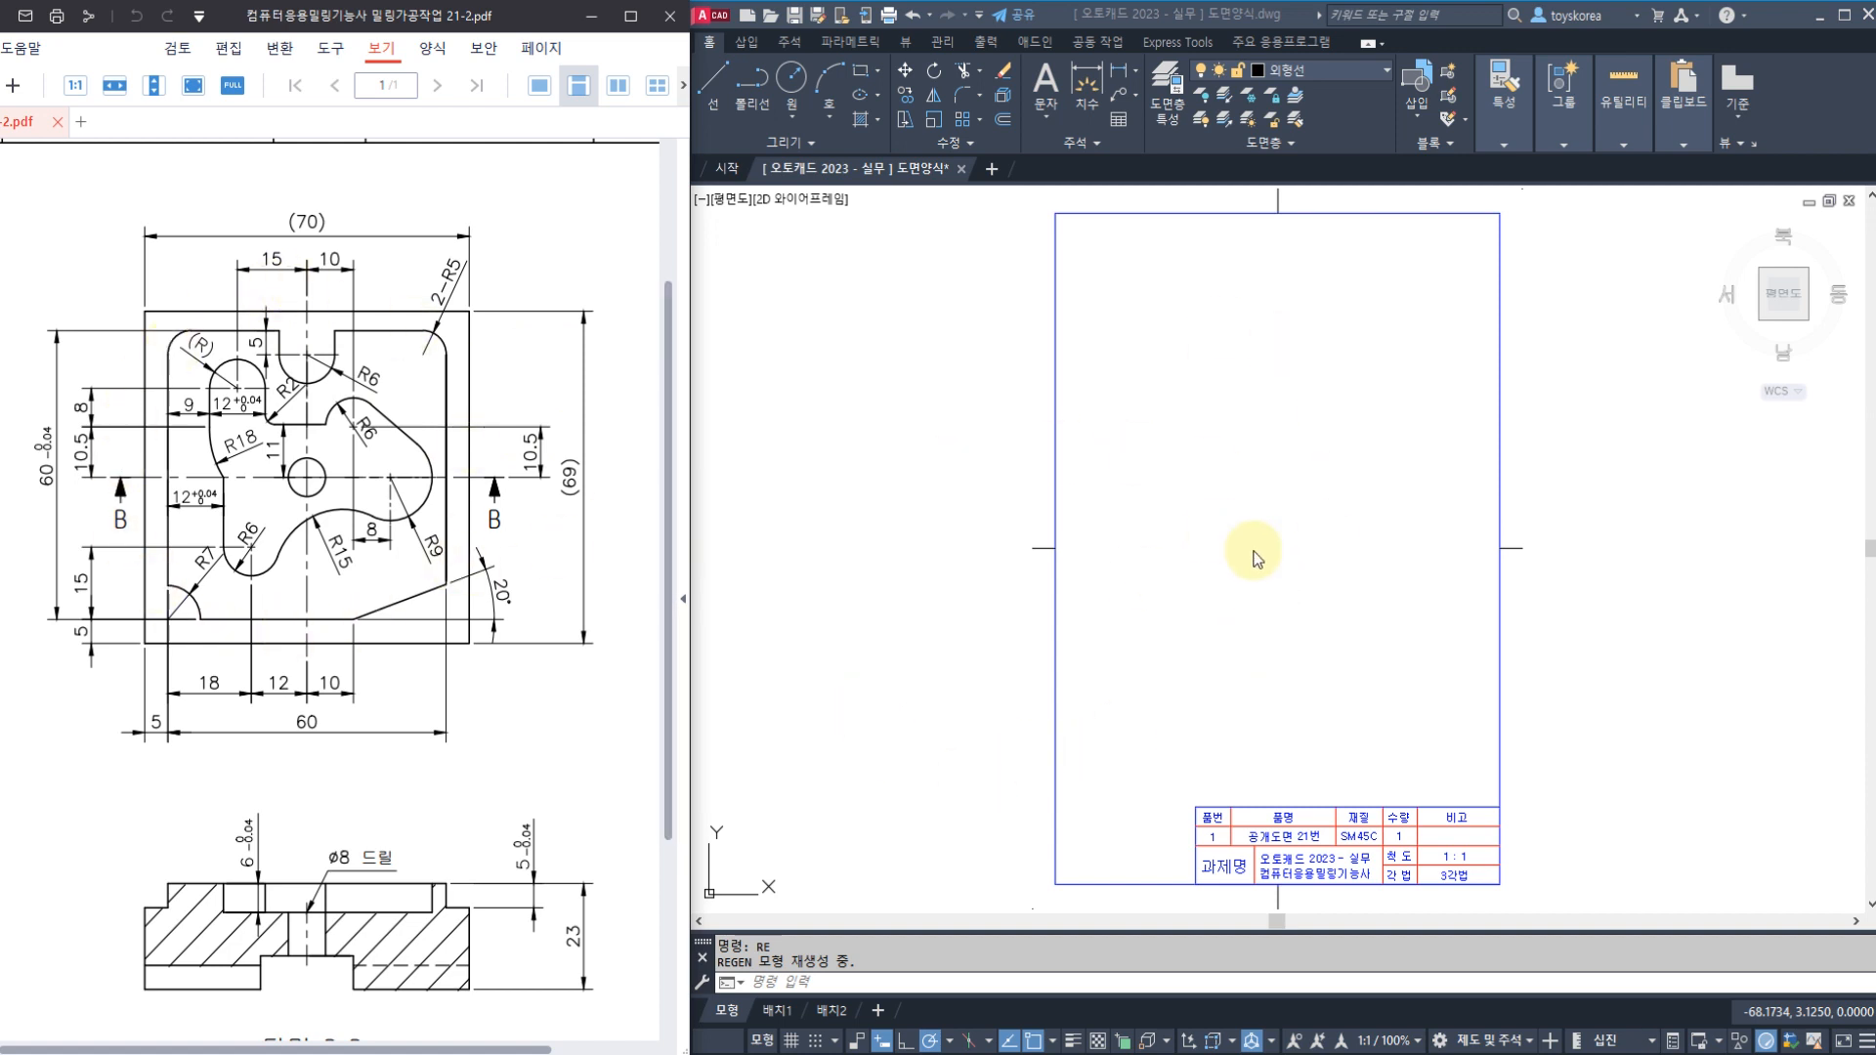
Examine the plan view's lower-left corner and overall width and height, and plan where the outline goes on the blank sheet
{"action": "middle_click_drag", "start_coordinate": [1280, 565], "coordinate": [1158, 561]}
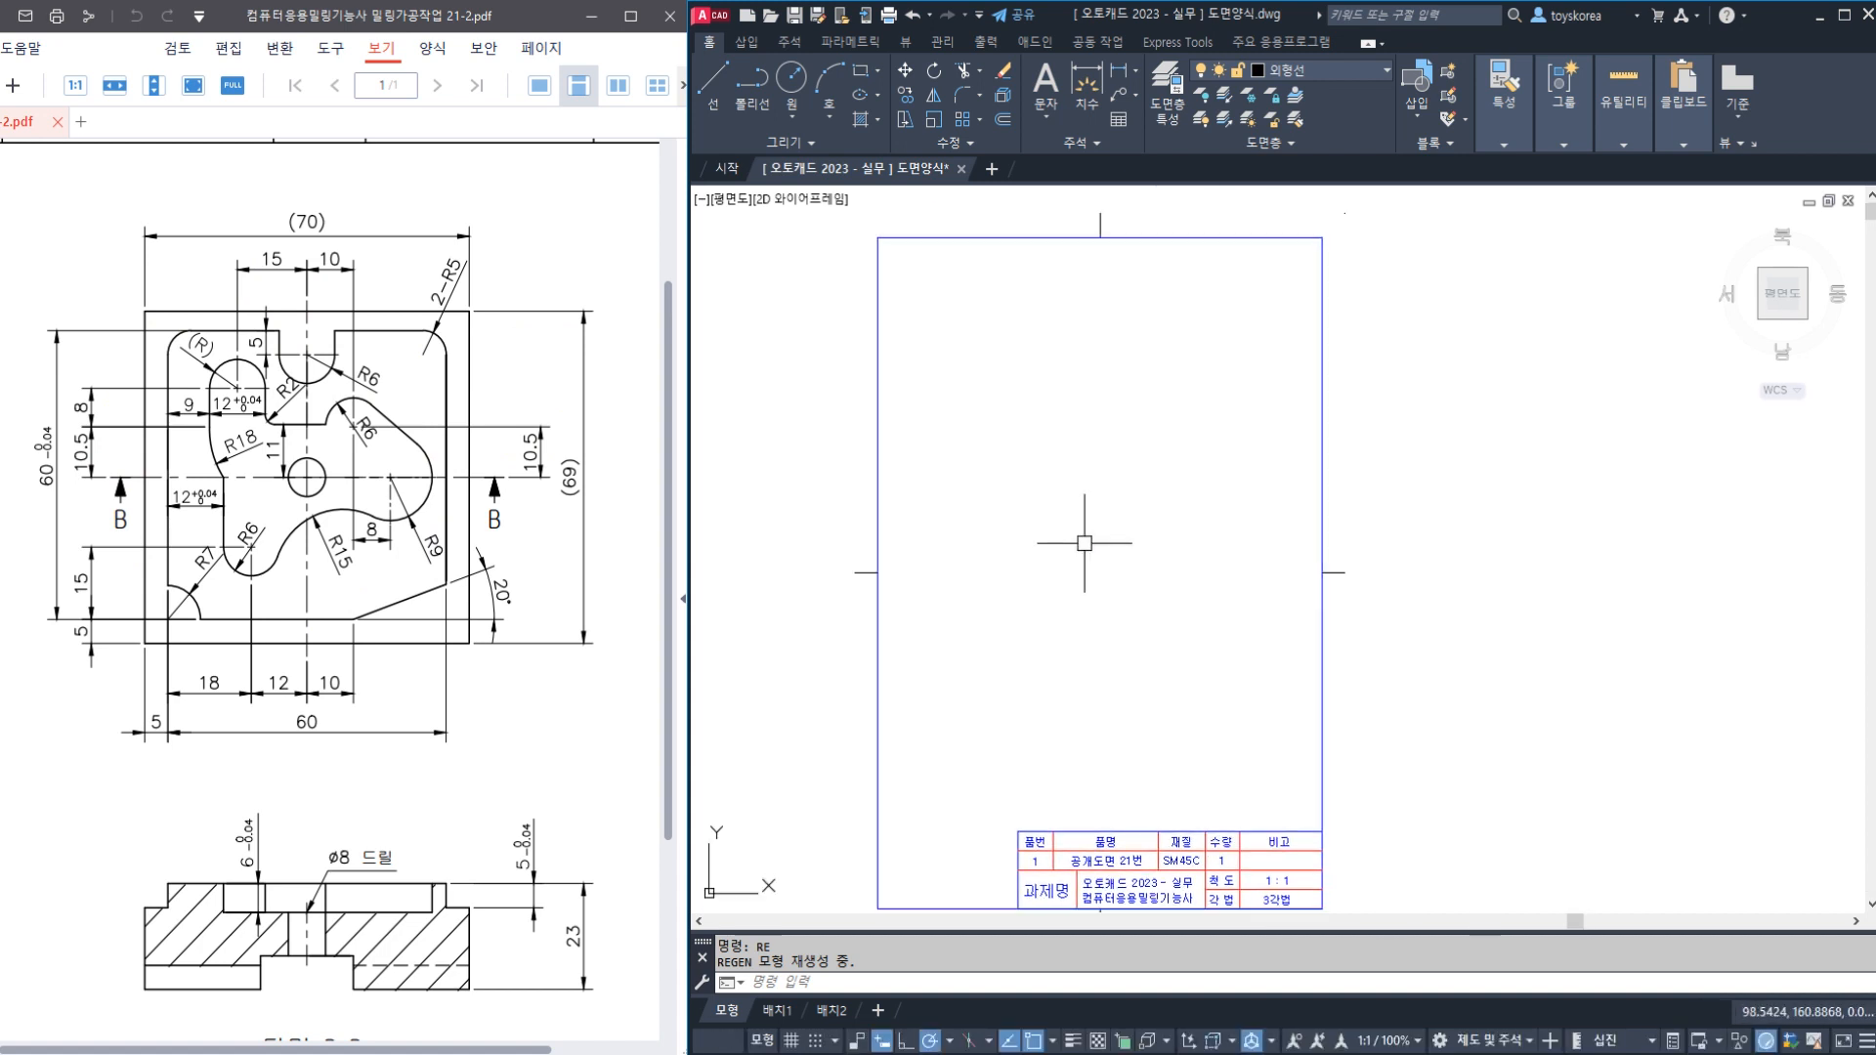
{"action": "scroll", "coordinate": [1074, 532], "scroll_direction": "up", "scroll_amount": 2}
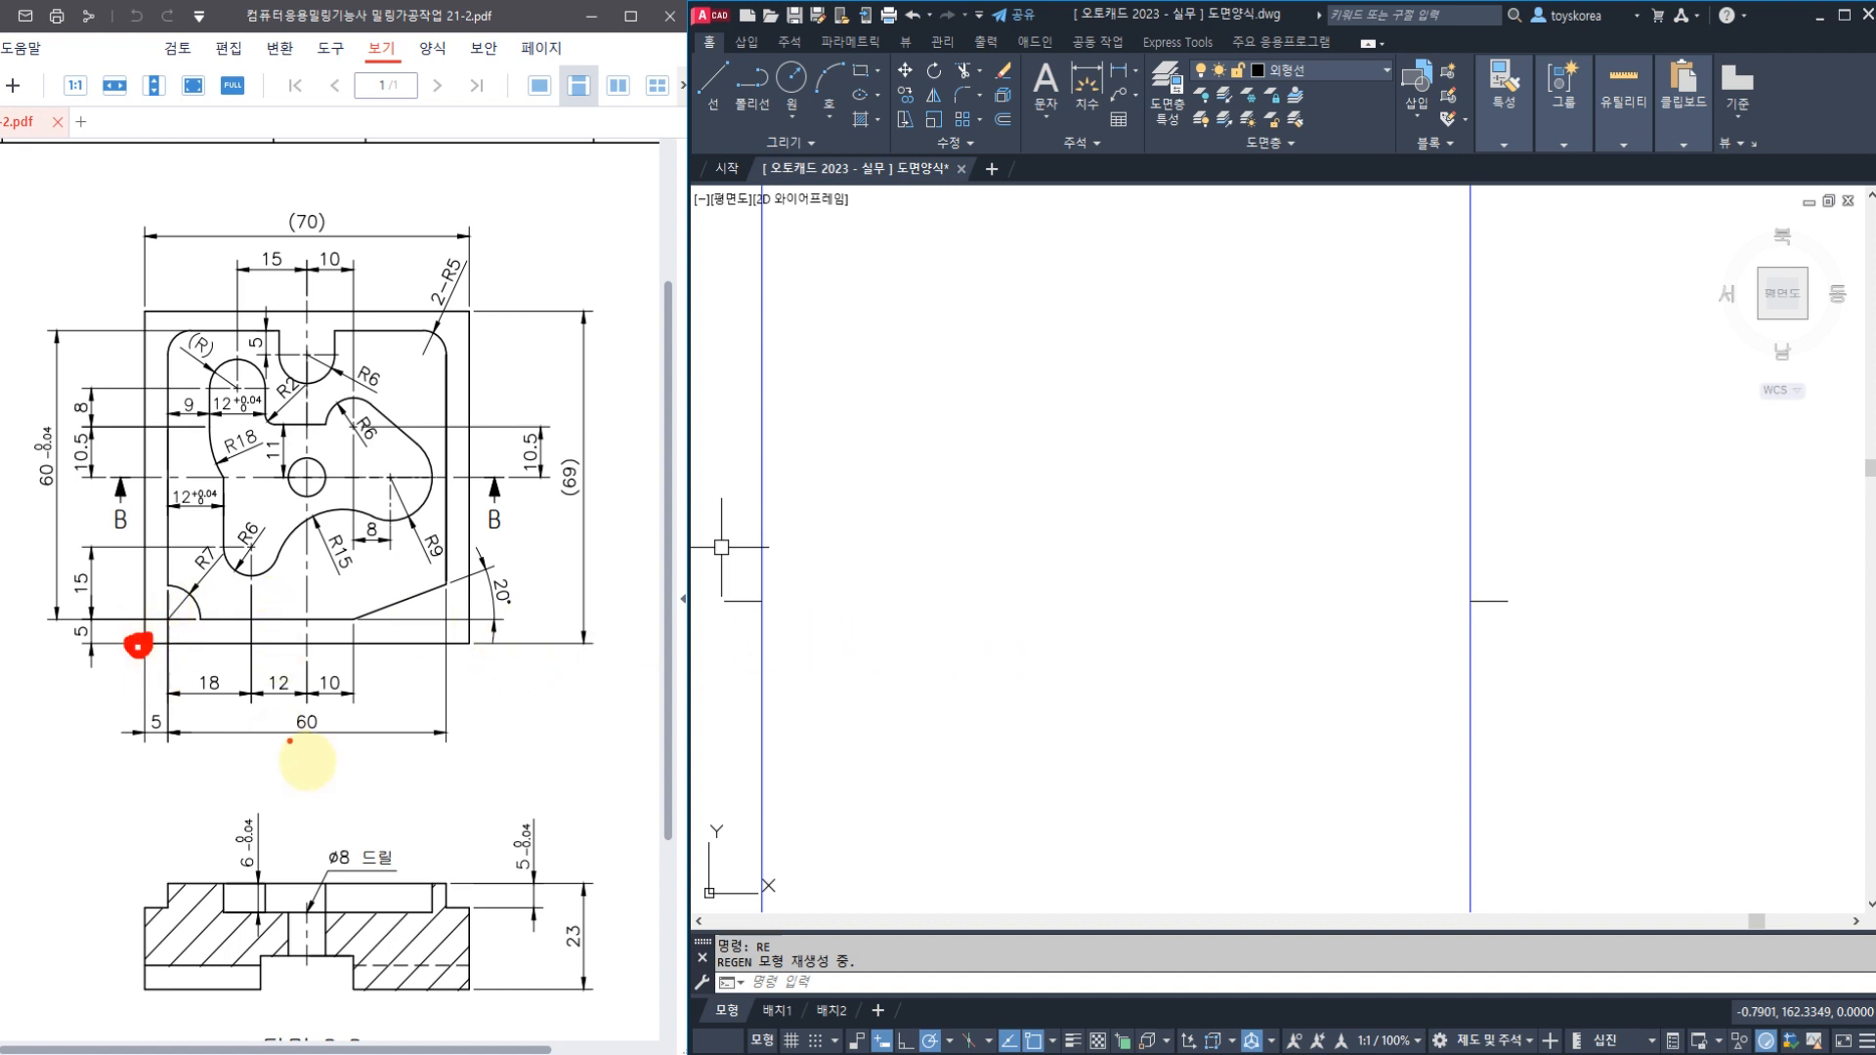
{"action": "mouse_move", "coordinate": [364, 207]}
{"action": "left_mouse_down"}
{"action": "mouse_move", "coordinate": [323, 262]}
{"action": "mouse_move", "coordinate": [359, 223]}
{"action": "mouse_move", "coordinate": [344, 260]}
{"action": "left_mouse_up"}
{"action": "mouse_move", "coordinate": [596, 427]}
{"action": "left_mouse_down"}
{"action": "mouse_move", "coordinate": [553, 518]}
{"action": "mouse_move", "coordinate": [600, 420]}
{"action": "left_mouse_up"}
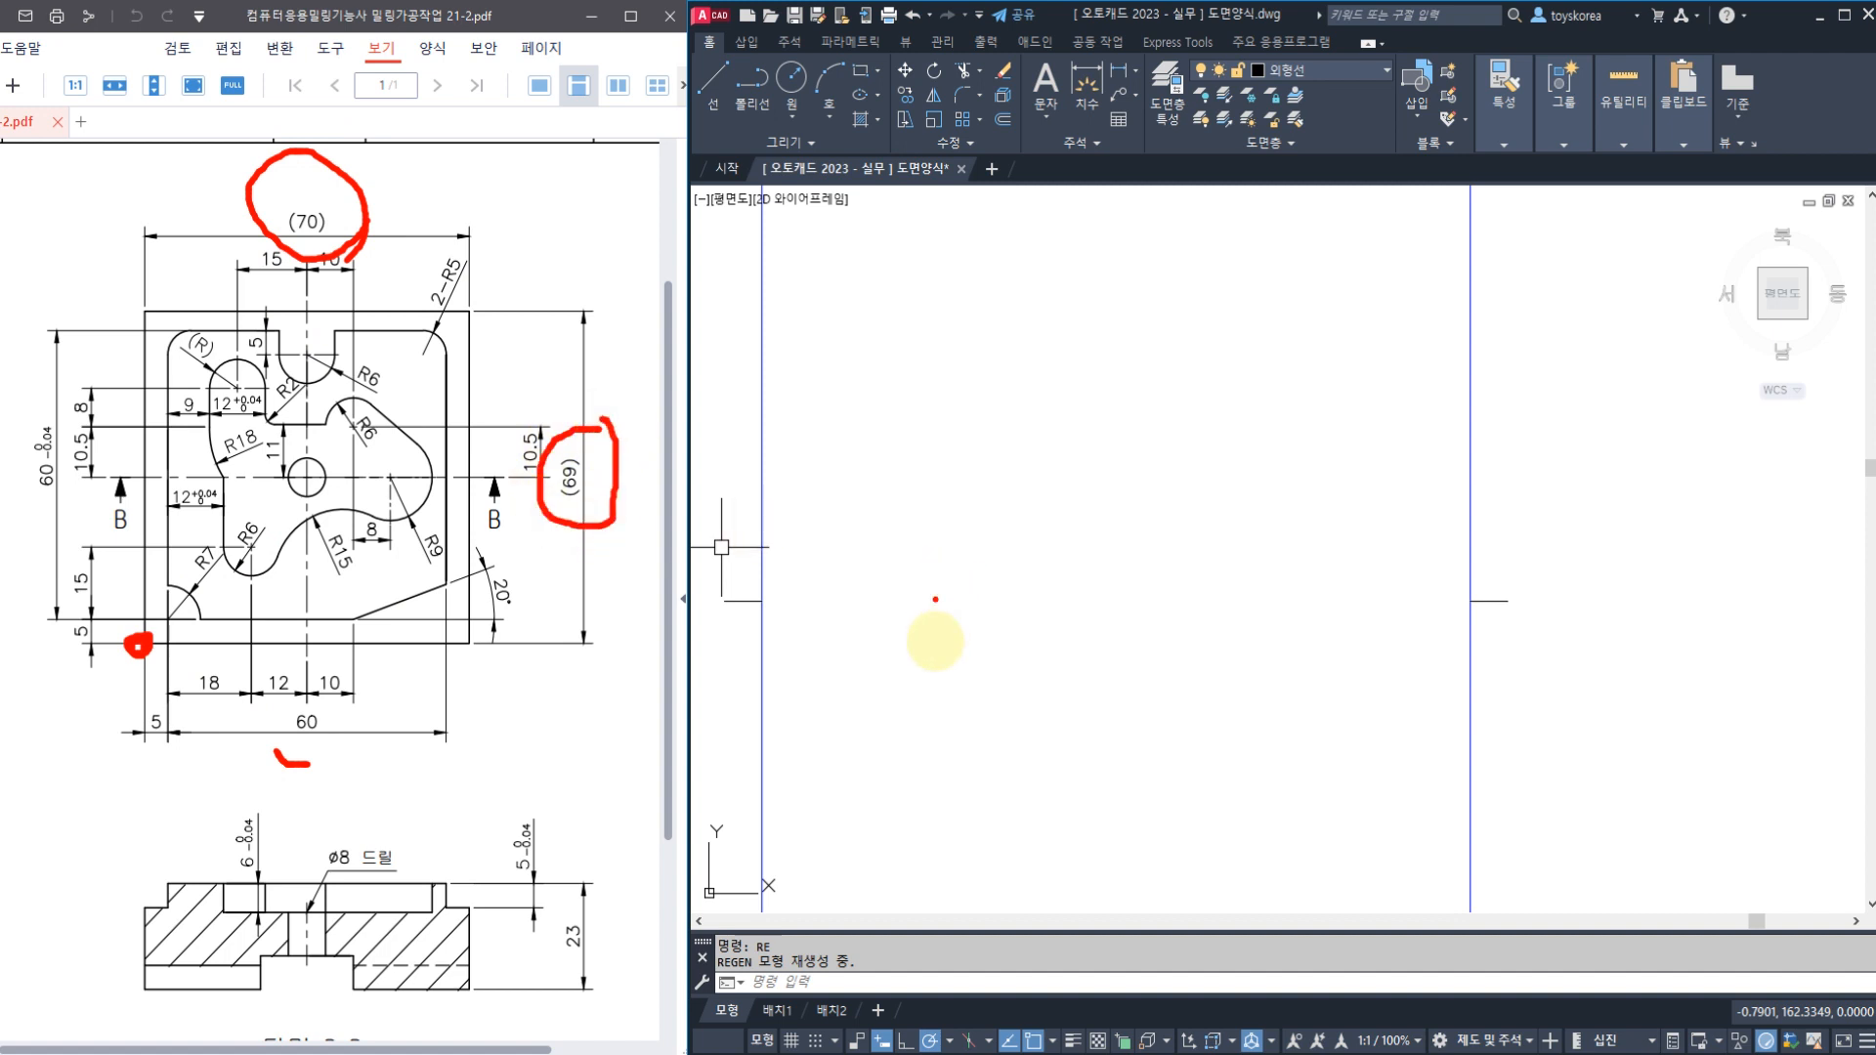
{"action": "mouse_move", "coordinate": [977, 616]}
{"action": "left_mouse_down"}
{"action": "mouse_move", "coordinate": [980, 343]}
{"action": "mouse_move", "coordinate": [1240, 335]}
{"action": "mouse_move", "coordinate": [1303, 410]}
{"action": "mouse_move", "coordinate": [1303, 642]}
{"action": "mouse_move", "coordinate": [1239, 665]}
{"action": "mouse_move", "coordinate": [978, 675]}
{"action": "left_mouse_up"}
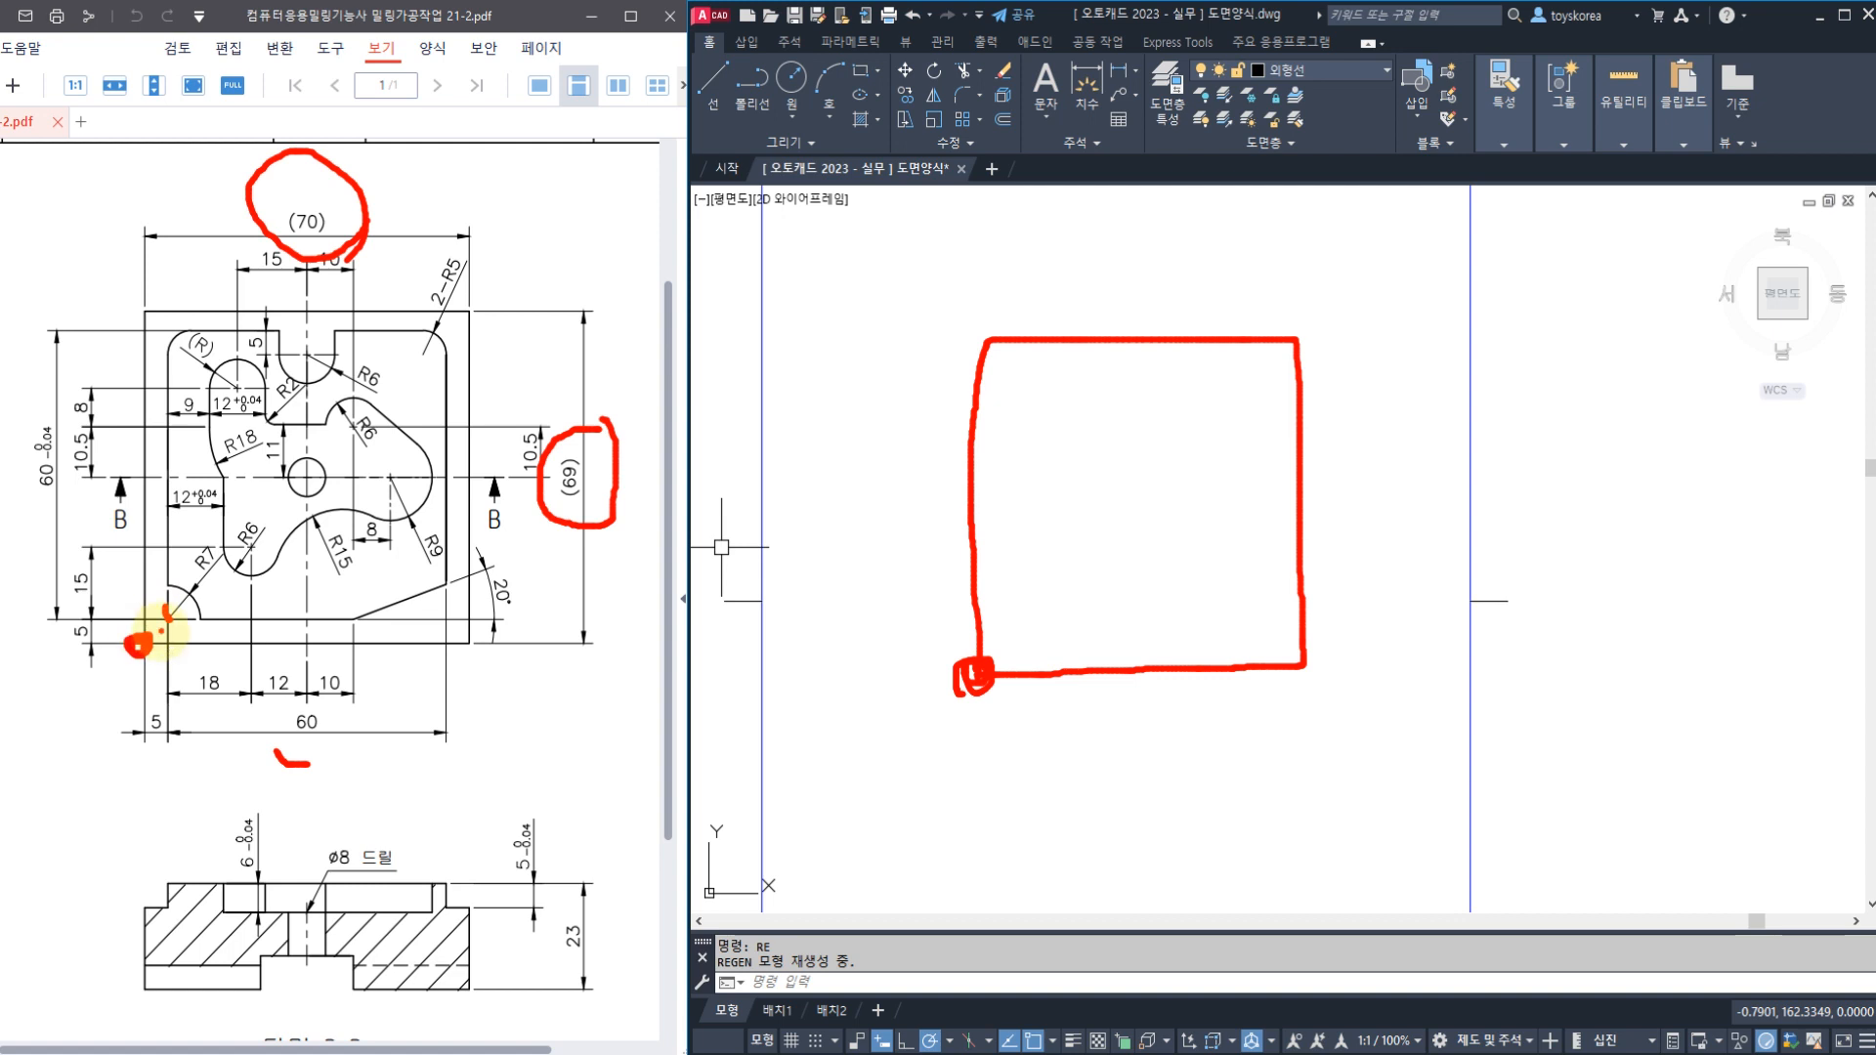
Examine the R7 corner arc, the 2-R5 rounded corners and the 60 mm inner contour in the plan view
{"action": "left_click_drag", "start_coordinate": [204, 565], "coordinate": [243, 566]}
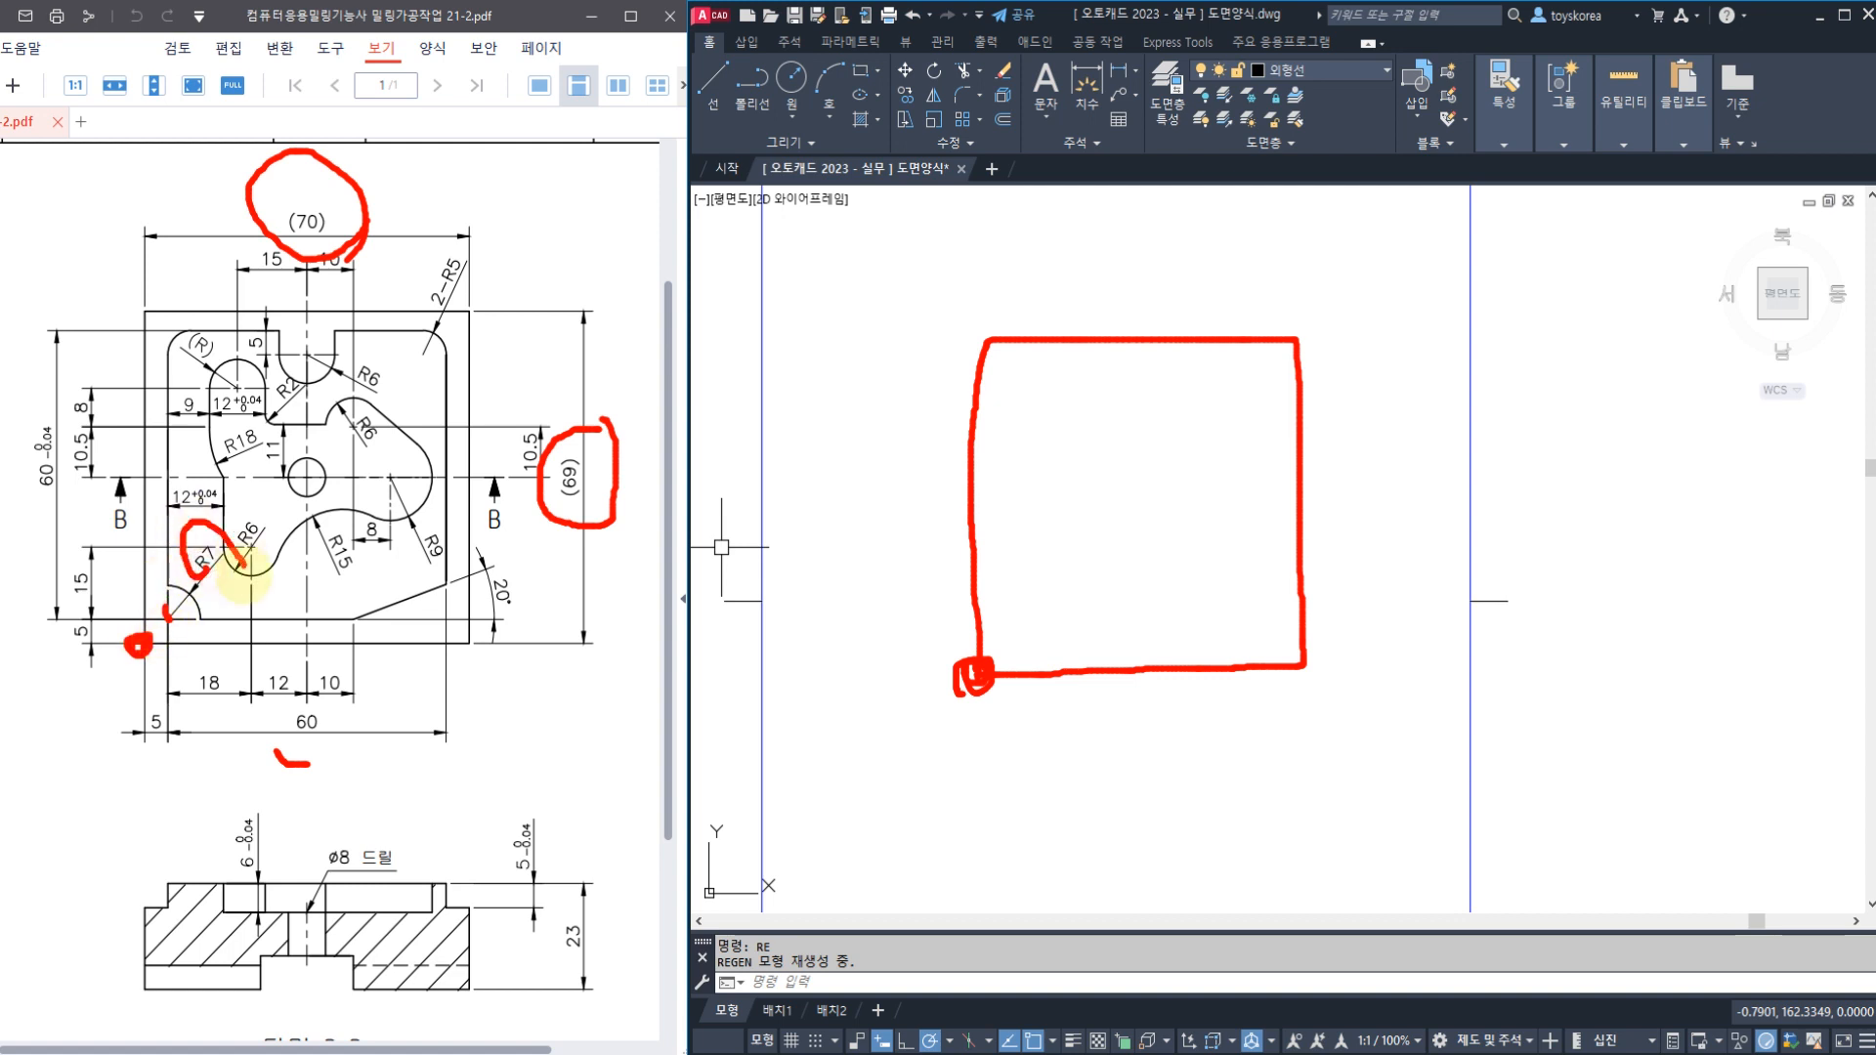
{"action": "mouse_move", "coordinate": [478, 286]}
{"action": "left_mouse_down"}
{"action": "mouse_move", "coordinate": [469, 266]}
{"action": "mouse_move", "coordinate": [501, 226]}
{"action": "left_mouse_up"}
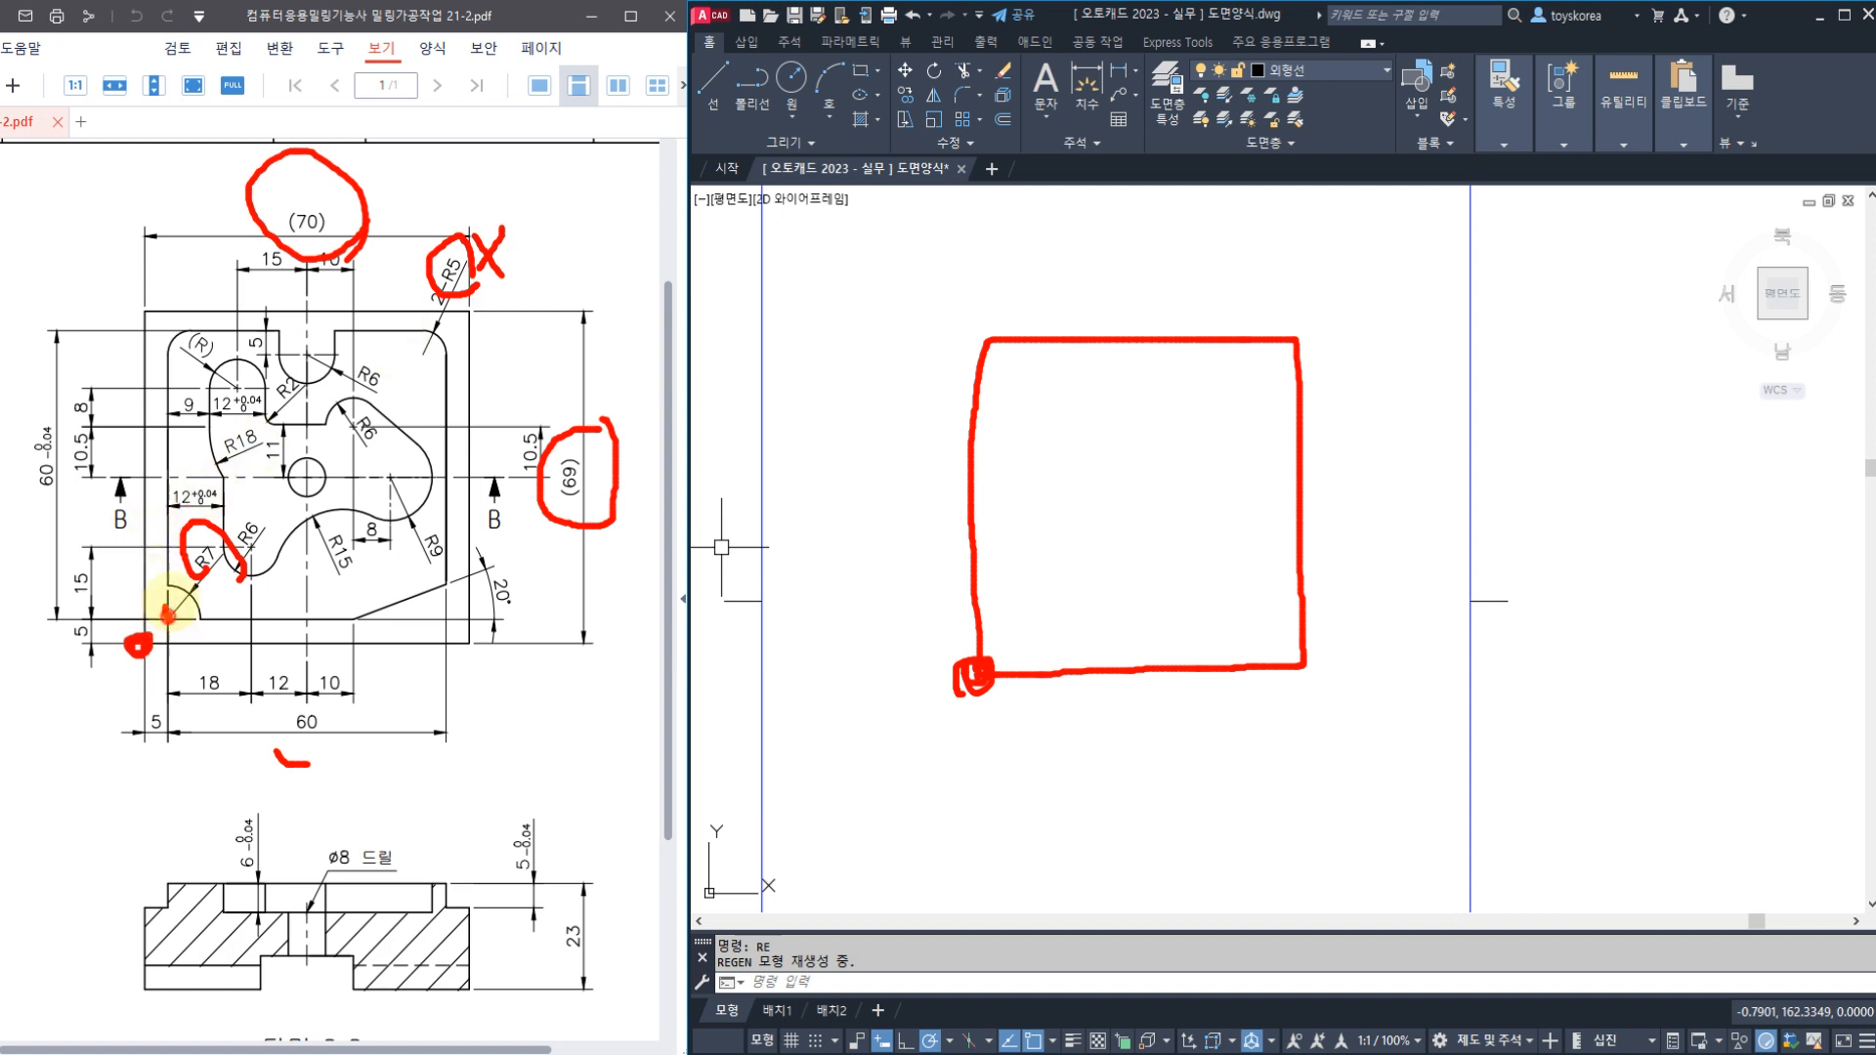
{"action": "left_click_drag", "start_coordinate": [172, 602], "coordinate": [183, 457]}
{"action": "mouse_move", "coordinate": [179, 337]}
{"action": "left_mouse_down"}
{"action": "mouse_move", "coordinate": [154, 583]}
{"action": "mouse_move", "coordinate": [322, 332]}
{"action": "mouse_move", "coordinate": [433, 335]}
{"action": "mouse_move", "coordinate": [449, 598]}
{"action": "mouse_move", "coordinate": [168, 613]}
{"action": "mouse_move", "coordinate": [210, 581]}
{"action": "mouse_move", "coordinate": [157, 663]}
{"action": "left_mouse_up"}
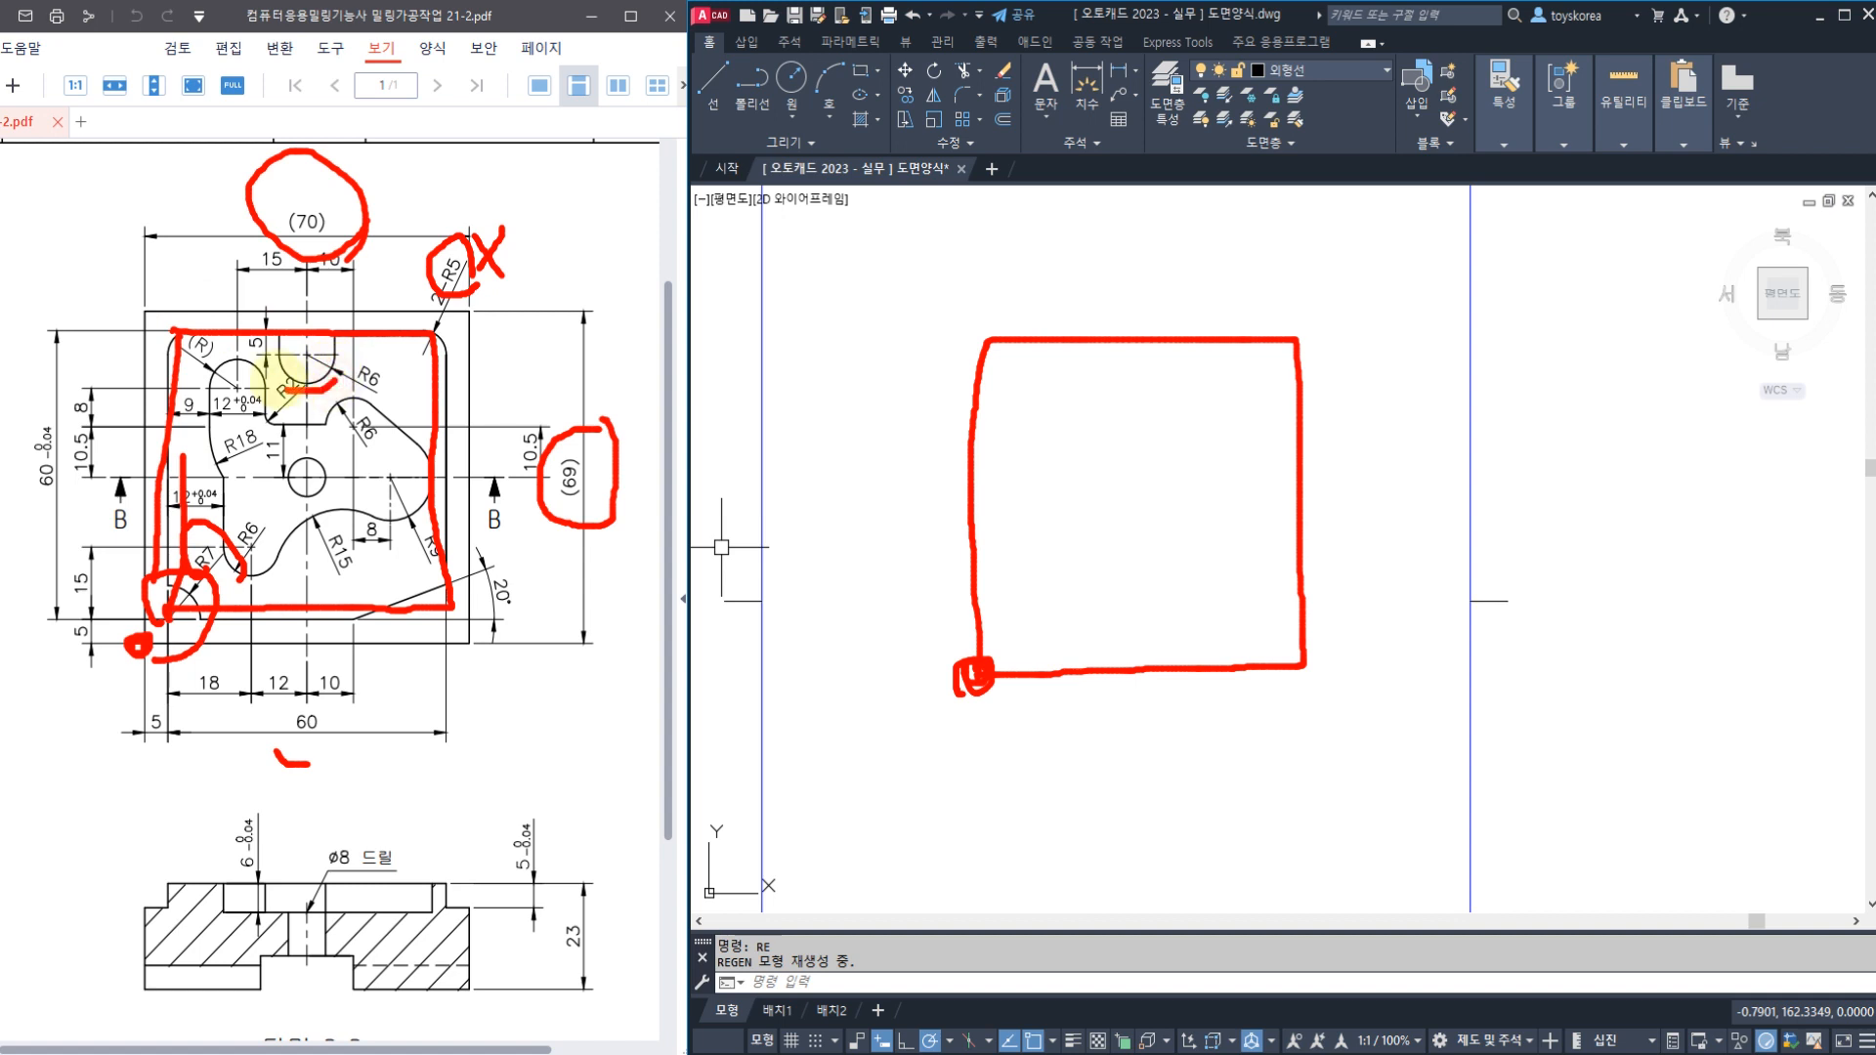
Examine the plan view's R6 notch, 20° slanted edge and pocket, and clear the on-screen markings
{"action": "left_click_drag", "start_coordinate": [282, 377], "coordinate": [320, 297]}
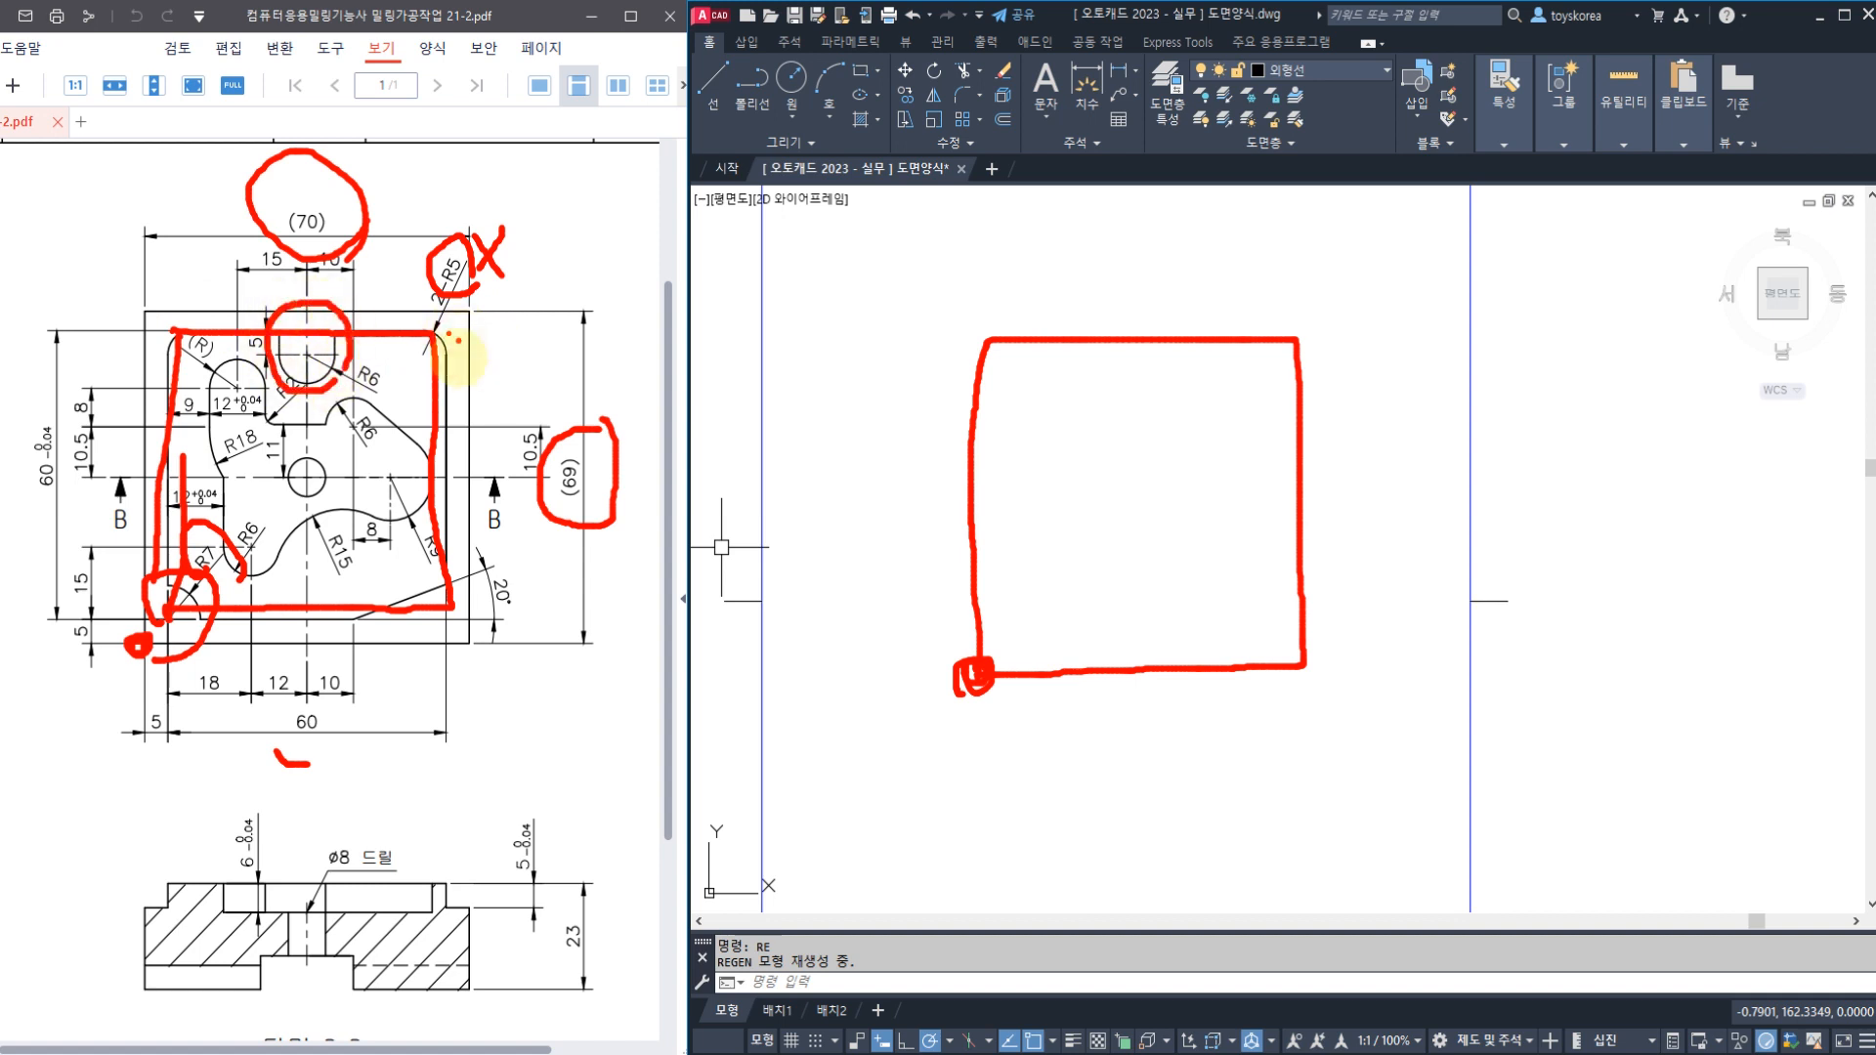
{"action": "left_click_drag", "start_coordinate": [360, 604], "coordinate": [361, 662]}
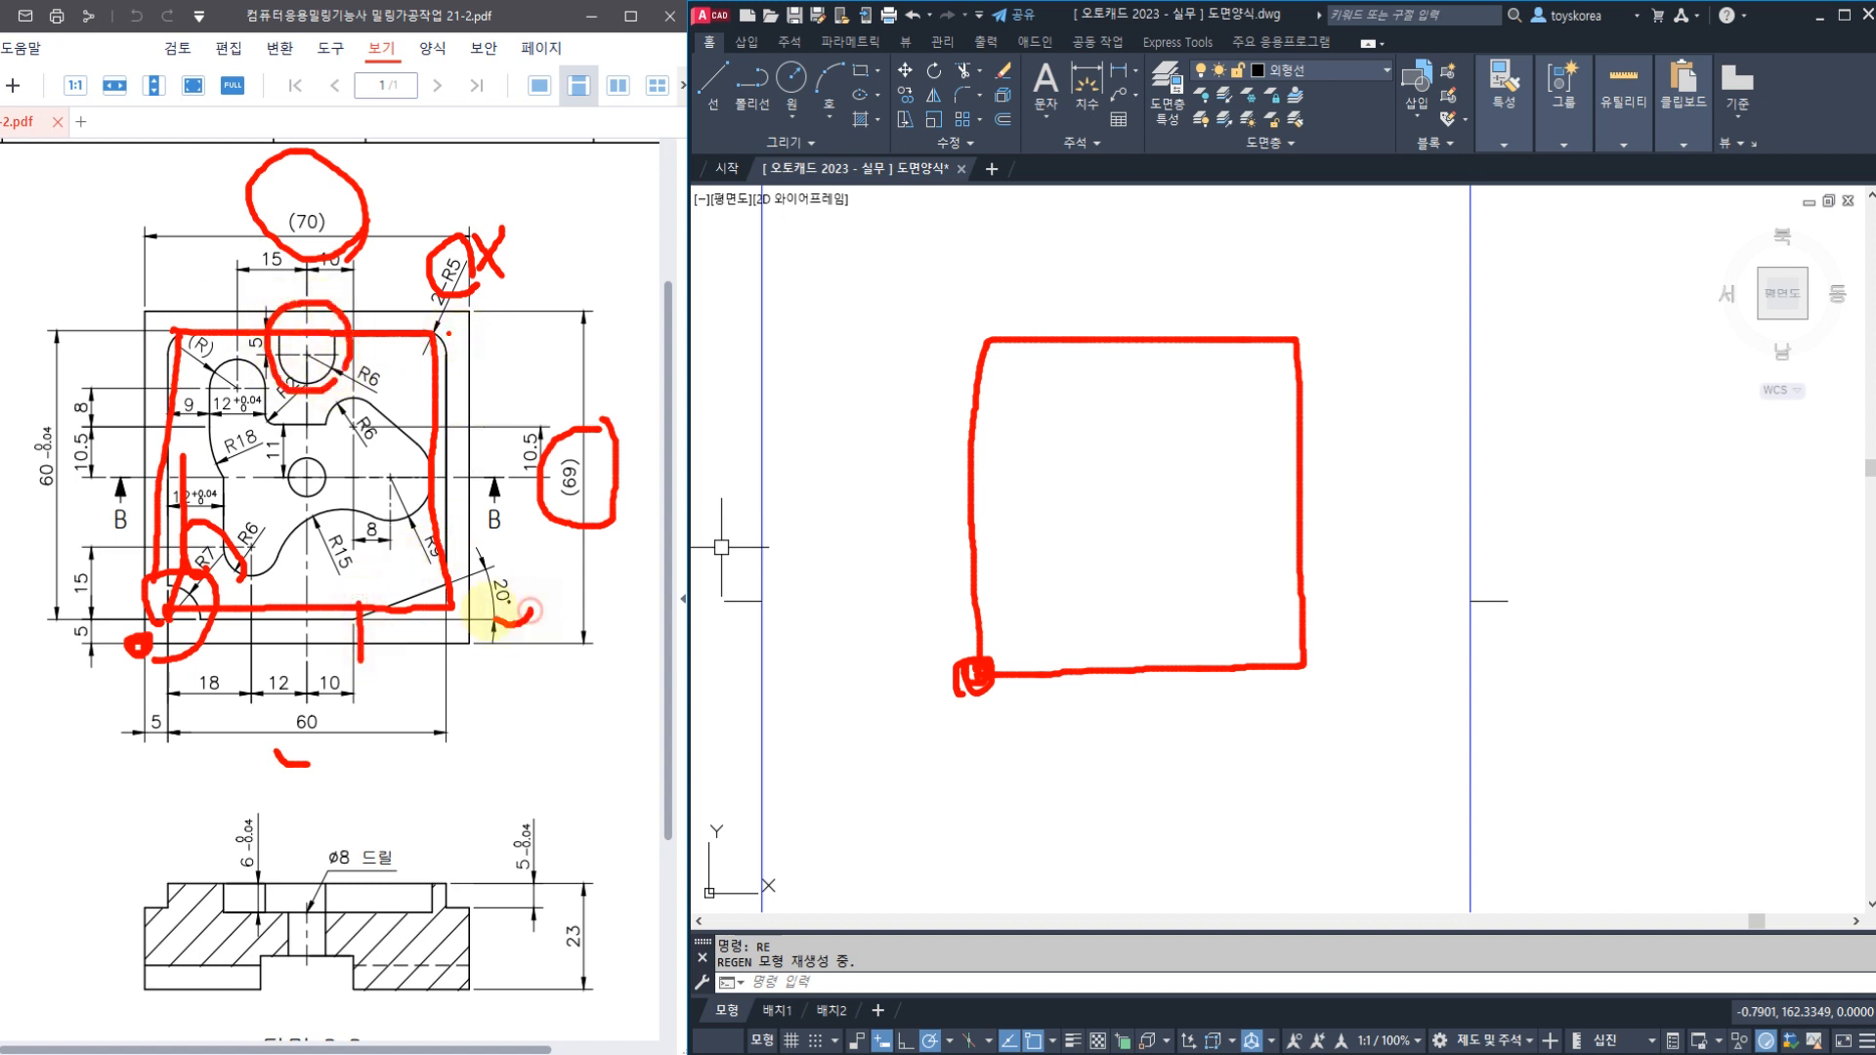
{"action": "mouse_move", "coordinate": [528, 610]}
{"action": "left_mouse_down"}
{"action": "mouse_move", "coordinate": [500, 562]}
{"action": "mouse_move", "coordinate": [486, 591]}
{"action": "left_mouse_up"}
{"action": "left_click_drag", "start_coordinate": [332, 625], "coordinate": [486, 568]}
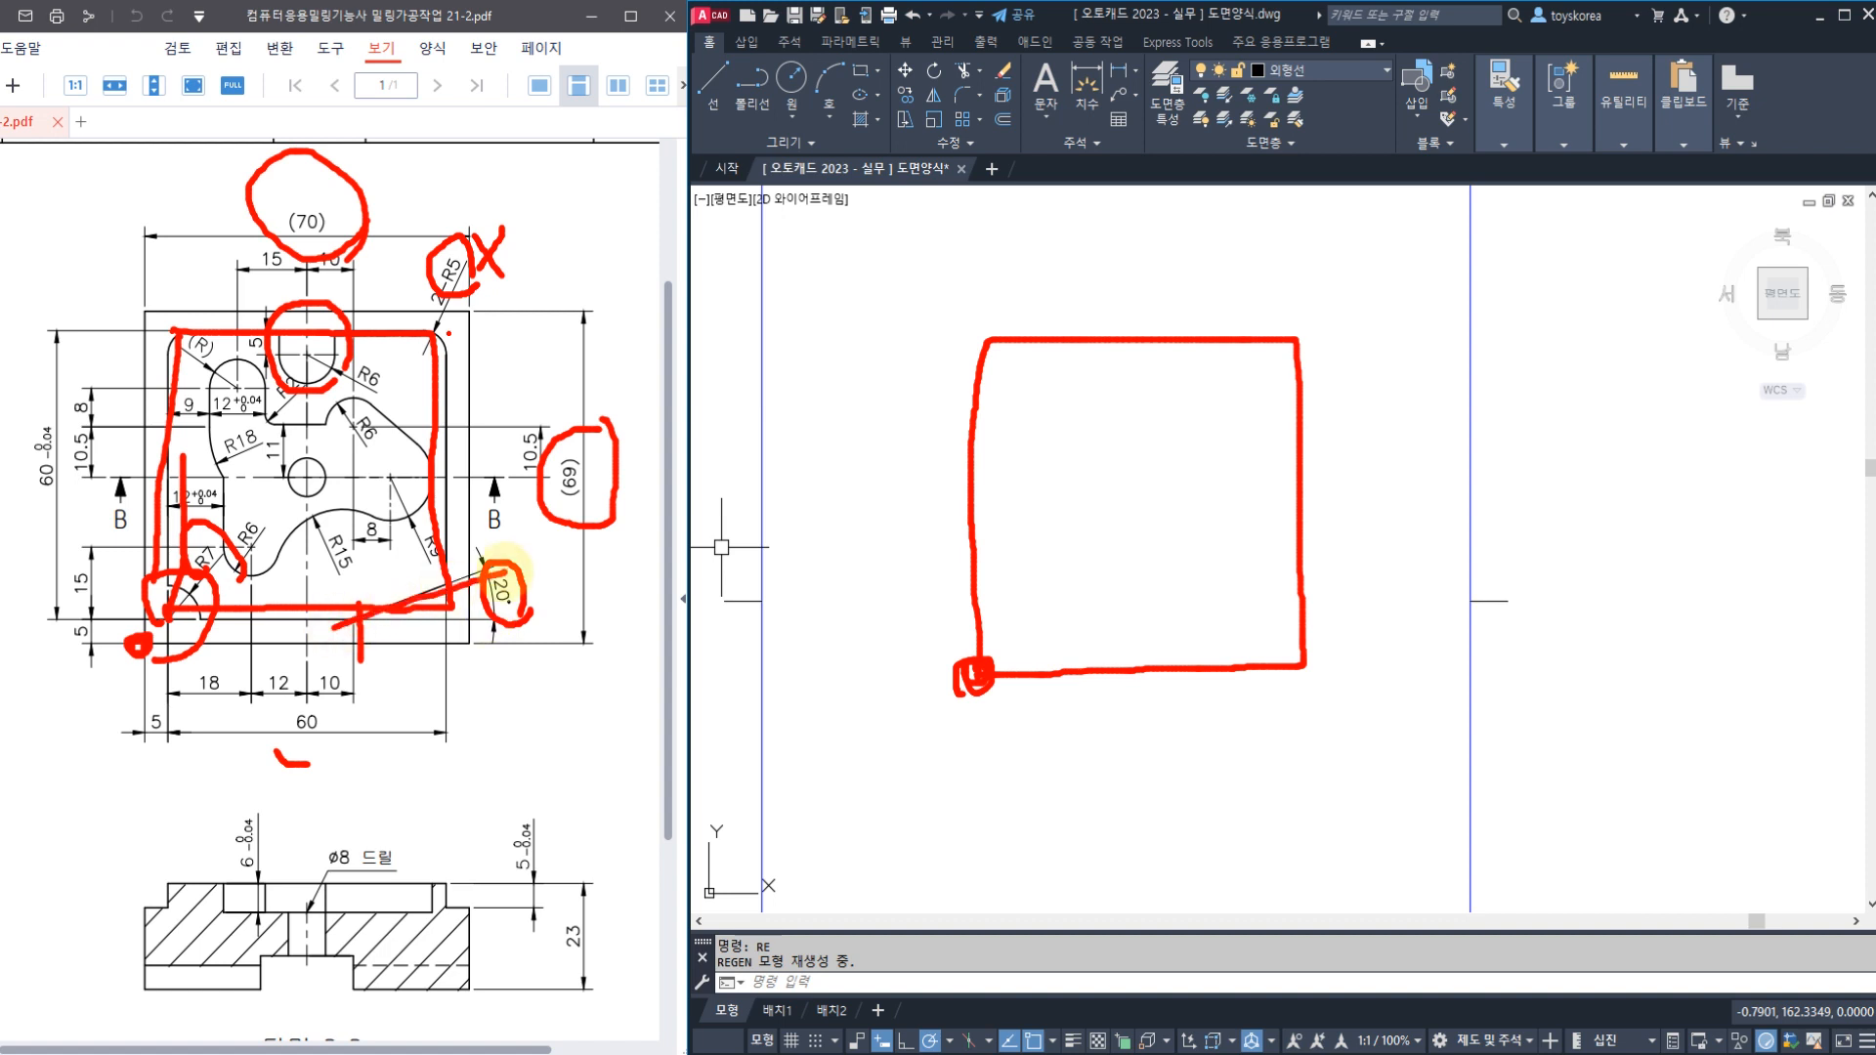
{"action": "left_click_drag", "start_coordinate": [432, 339], "coordinate": [431, 358]}
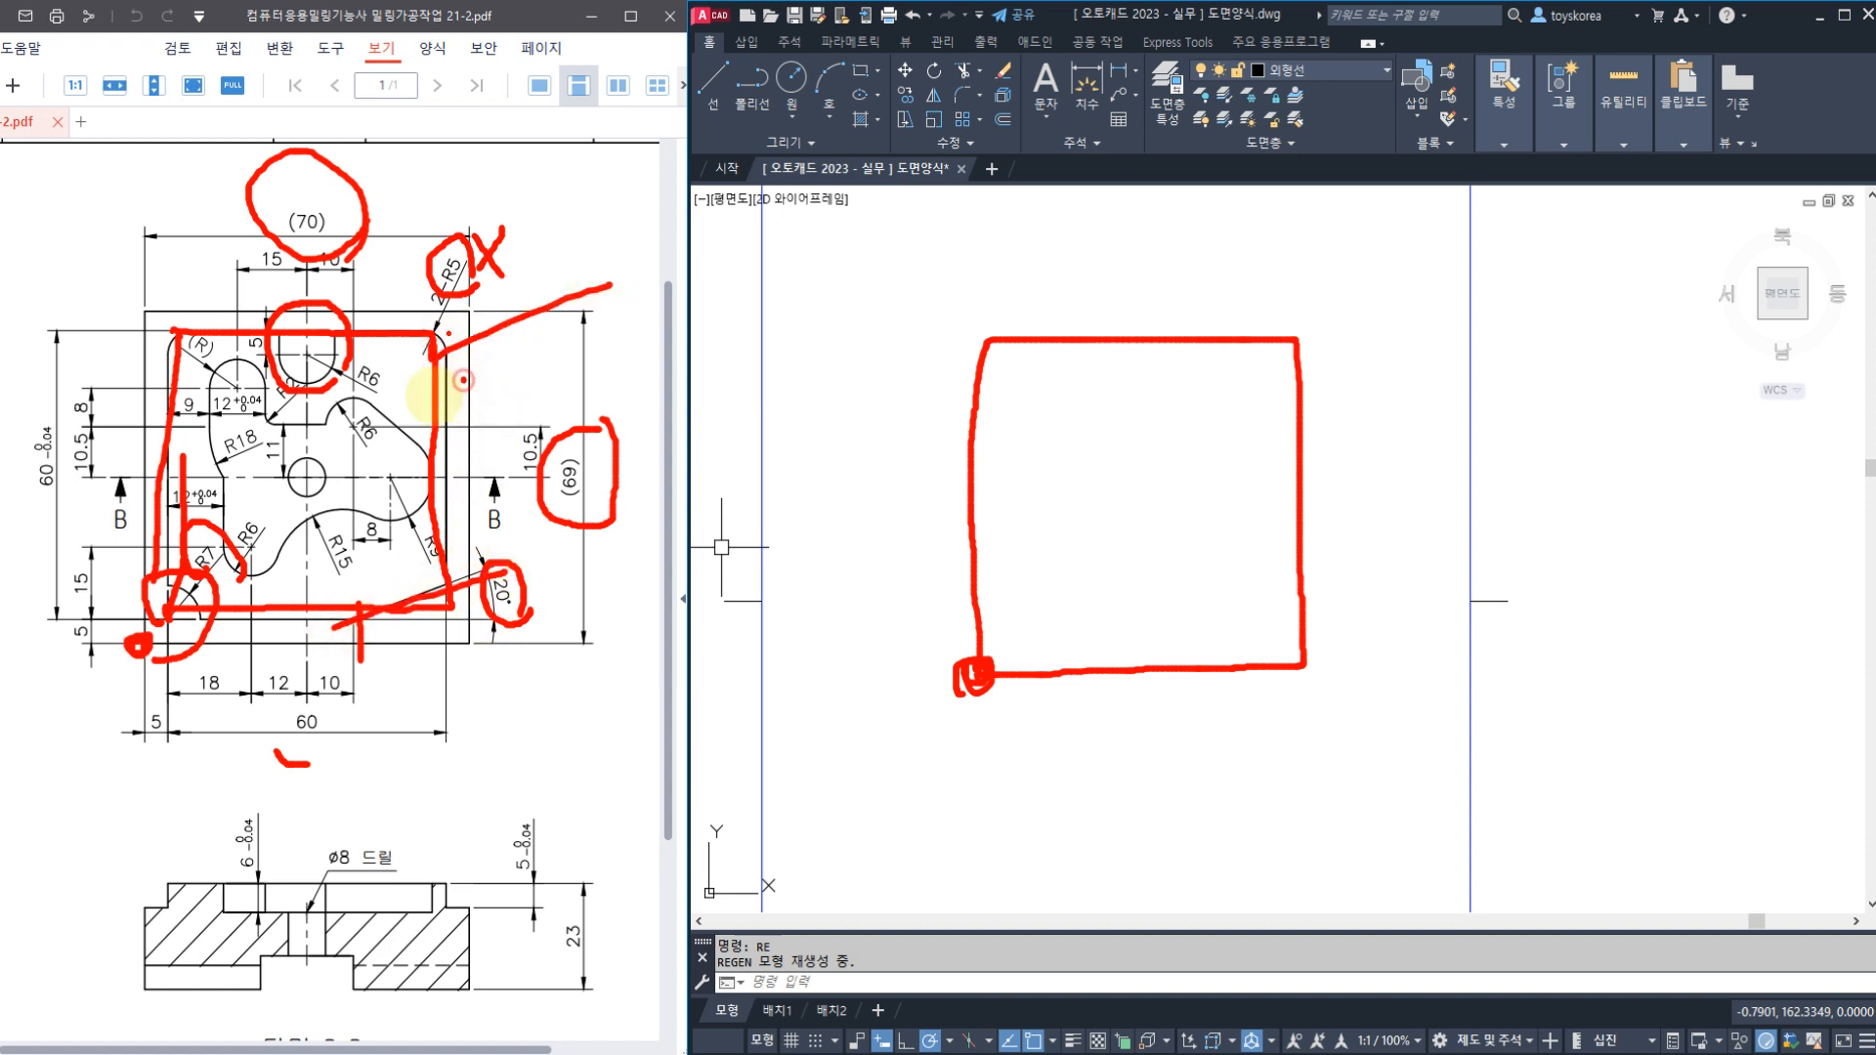
{"action": "left_click_drag", "start_coordinate": [464, 379], "coordinate": [360, 445]}
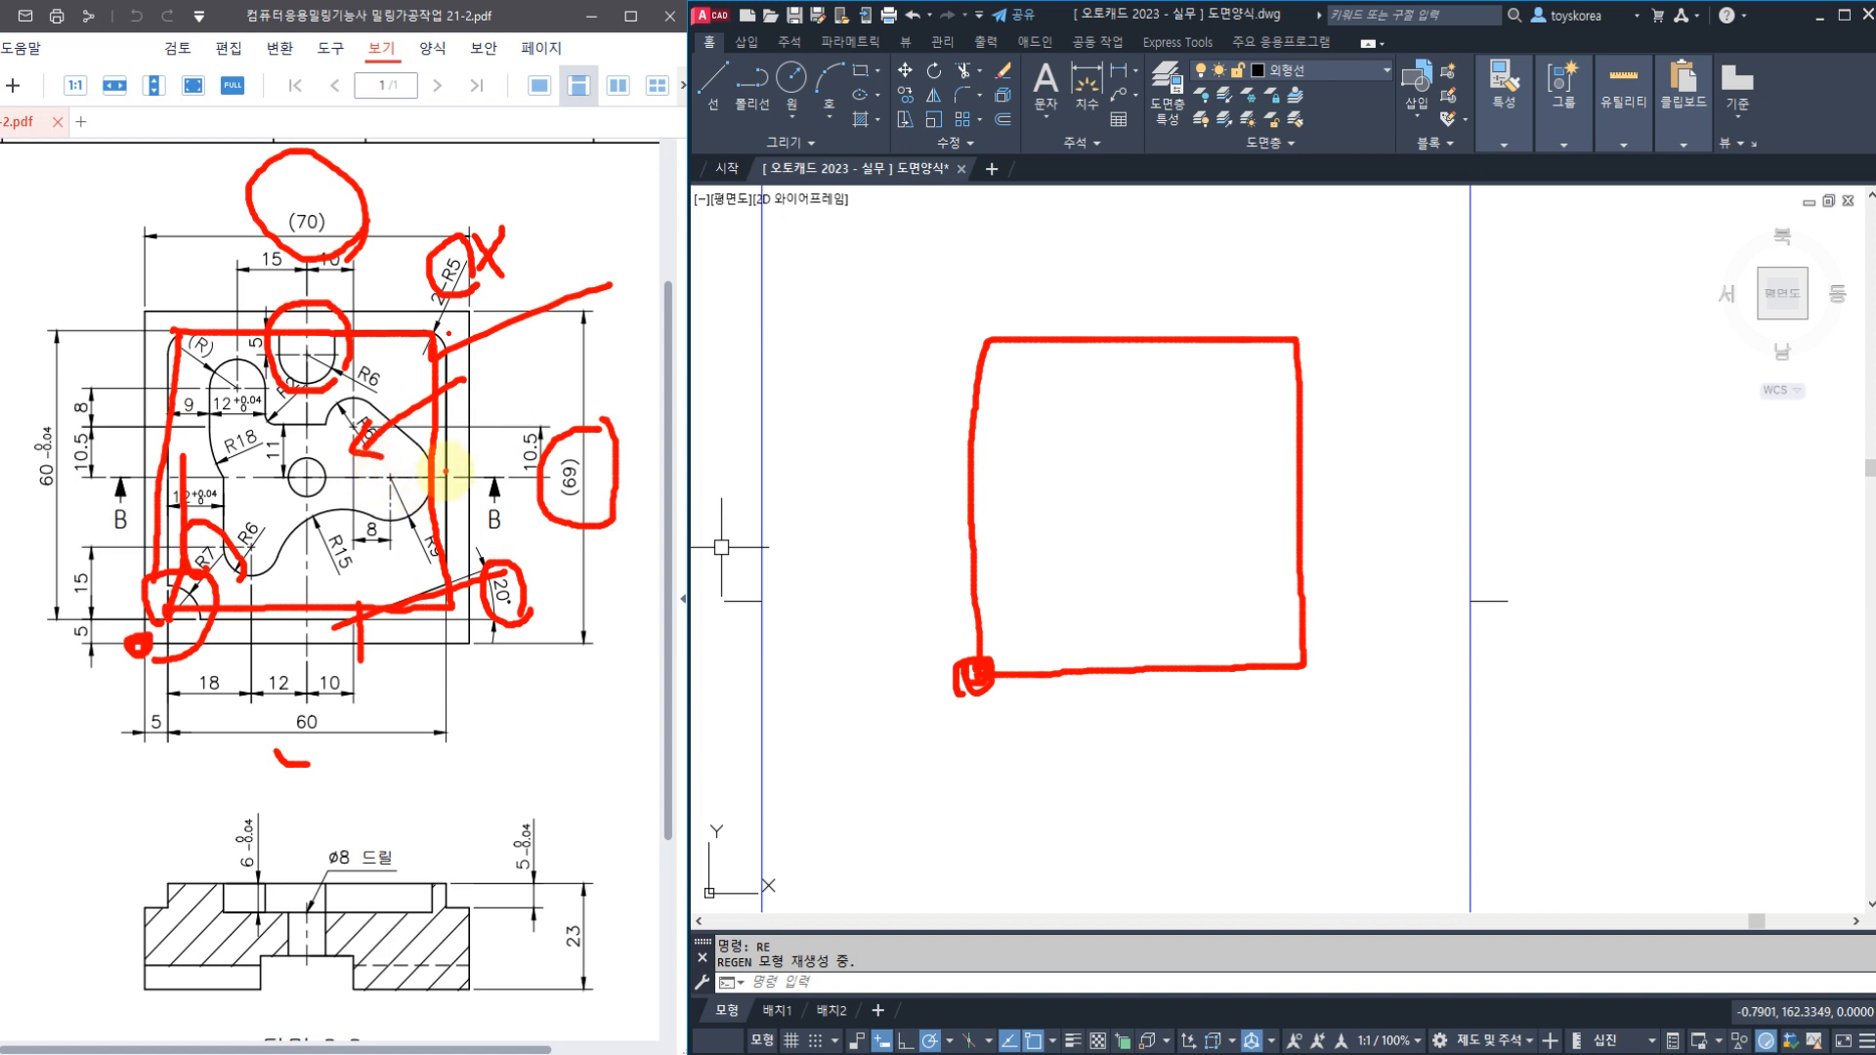
{"action": "key", "text": "Escape"}
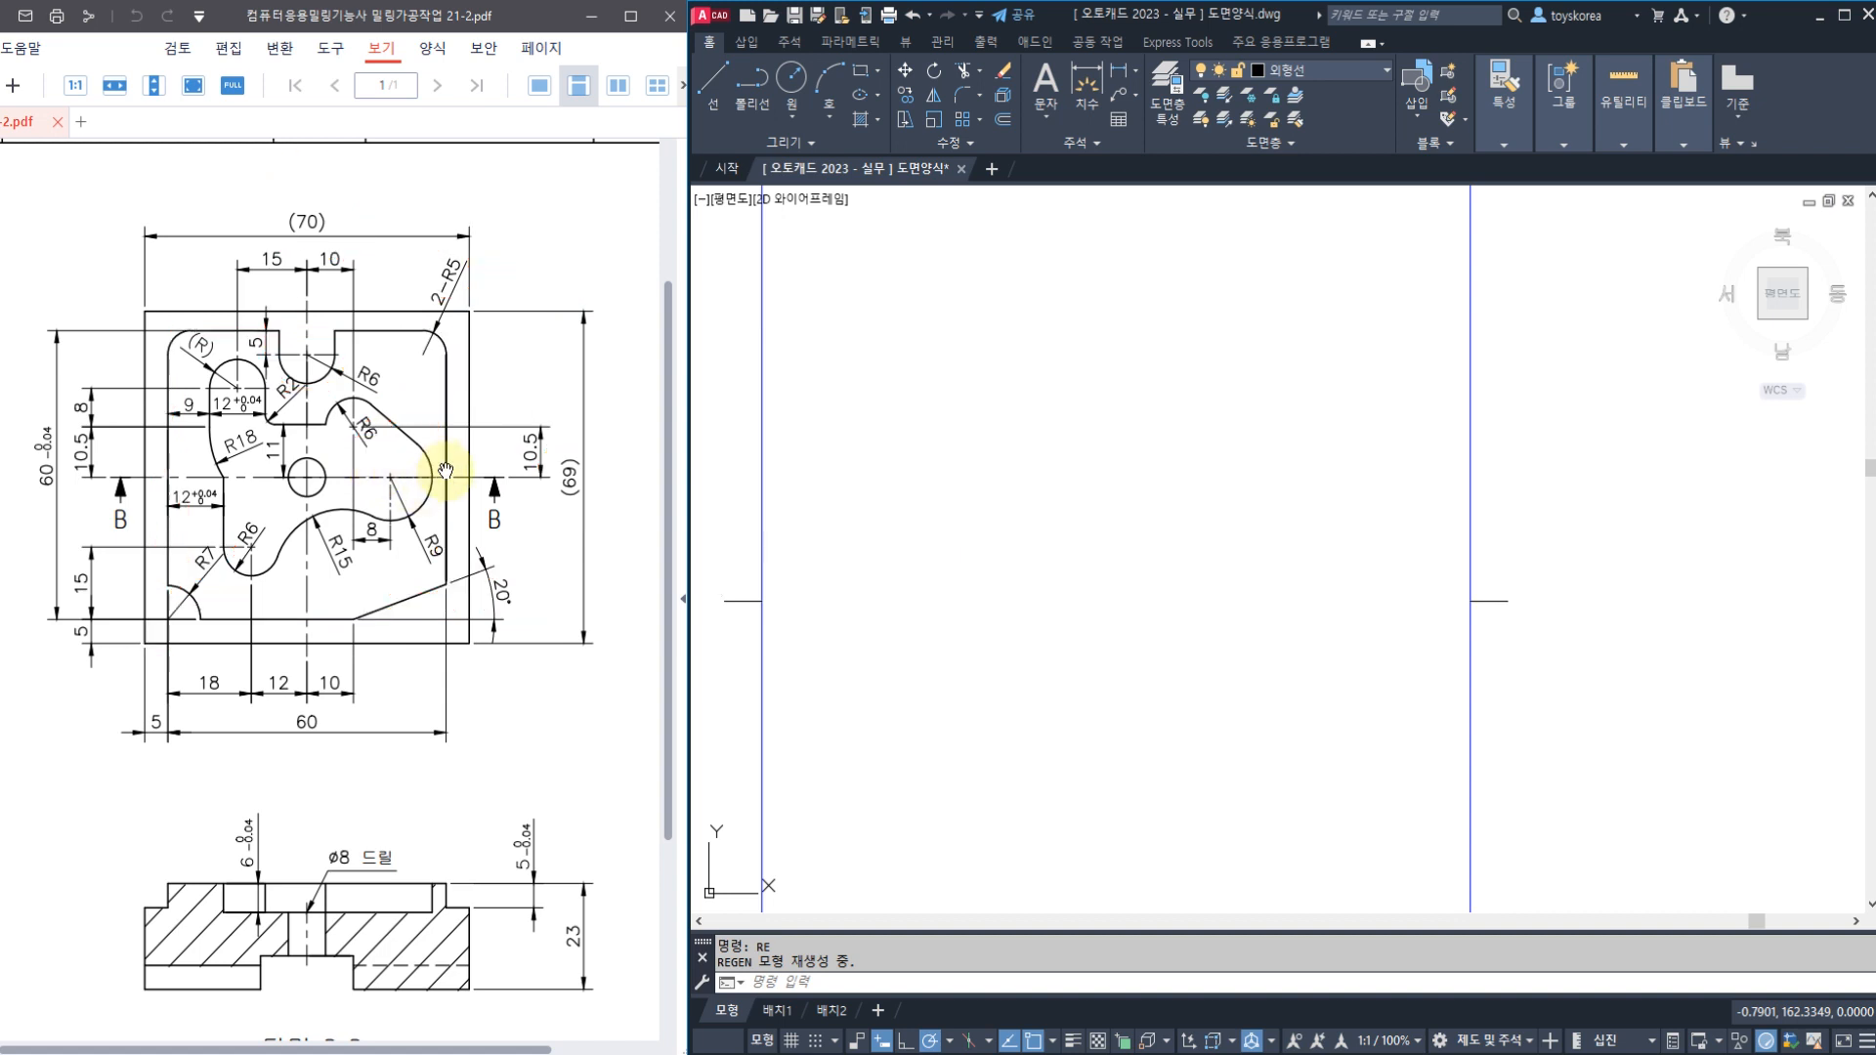
{"action": "key", "text": "F2"}
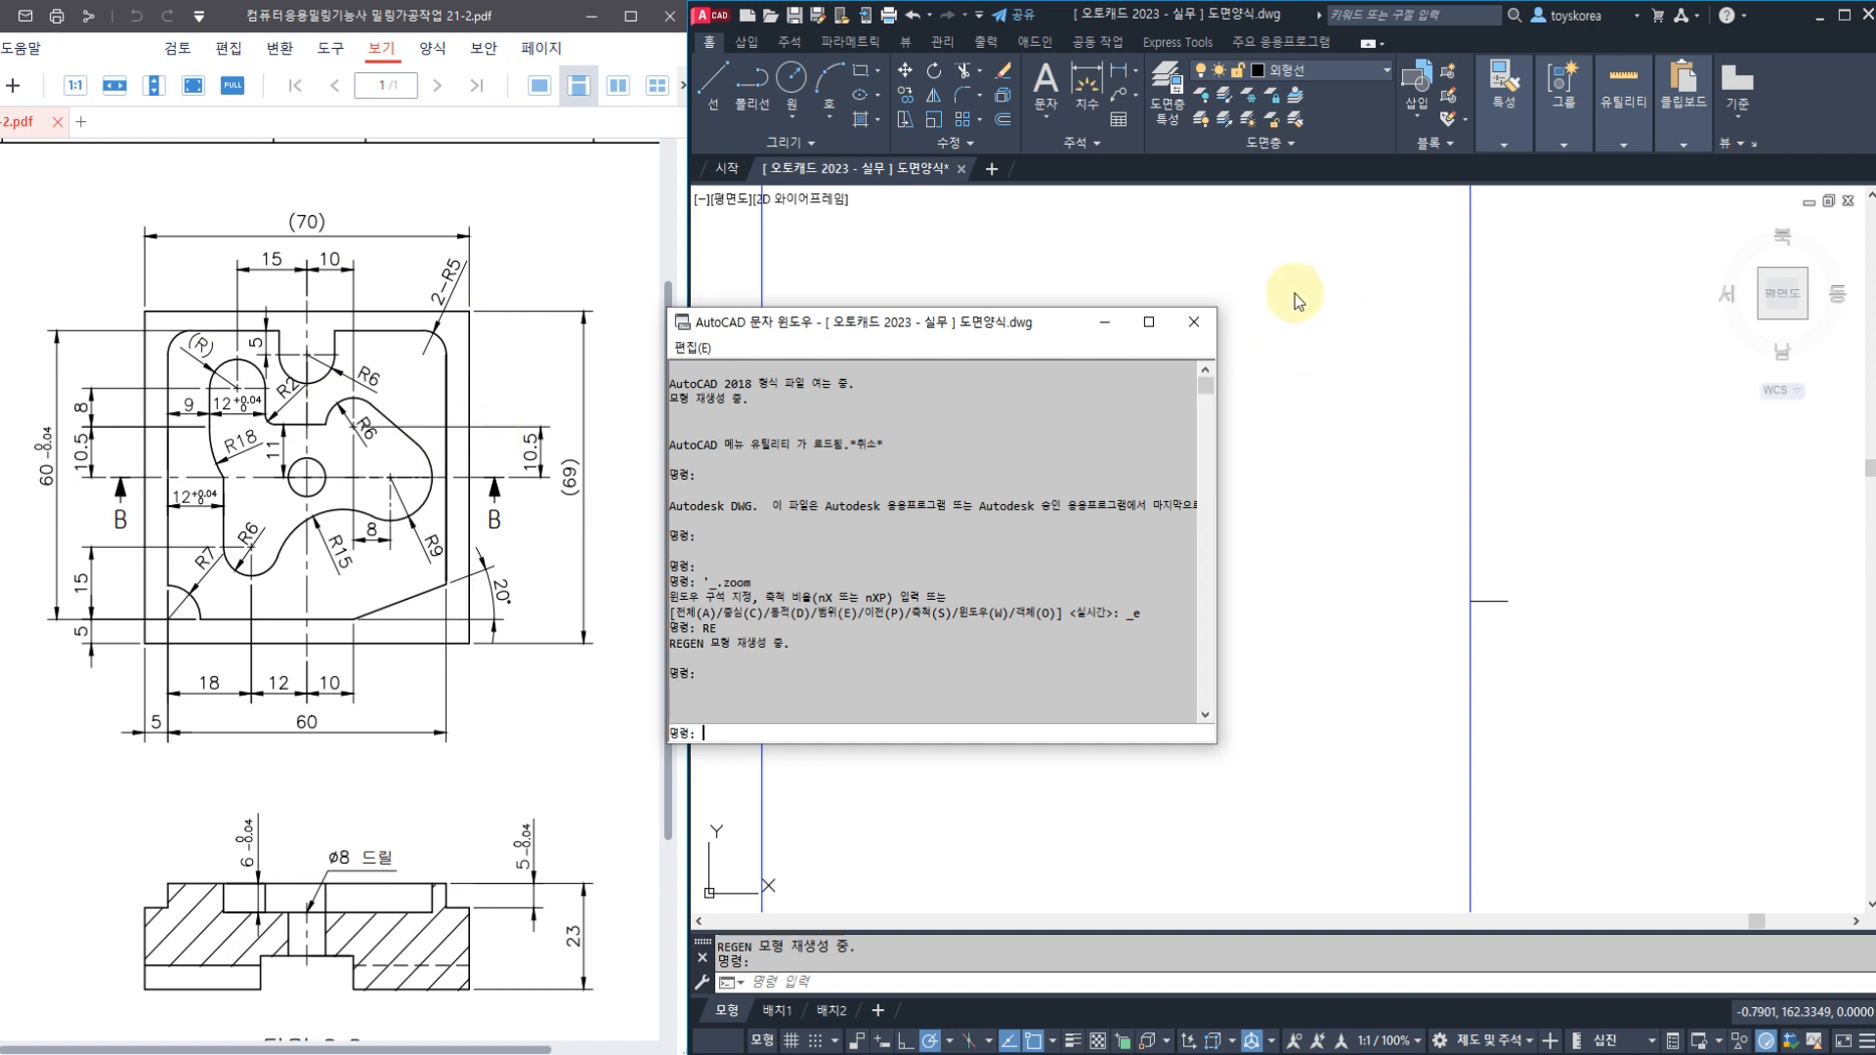
{"action": "left_click", "coordinate": [1207, 326]}
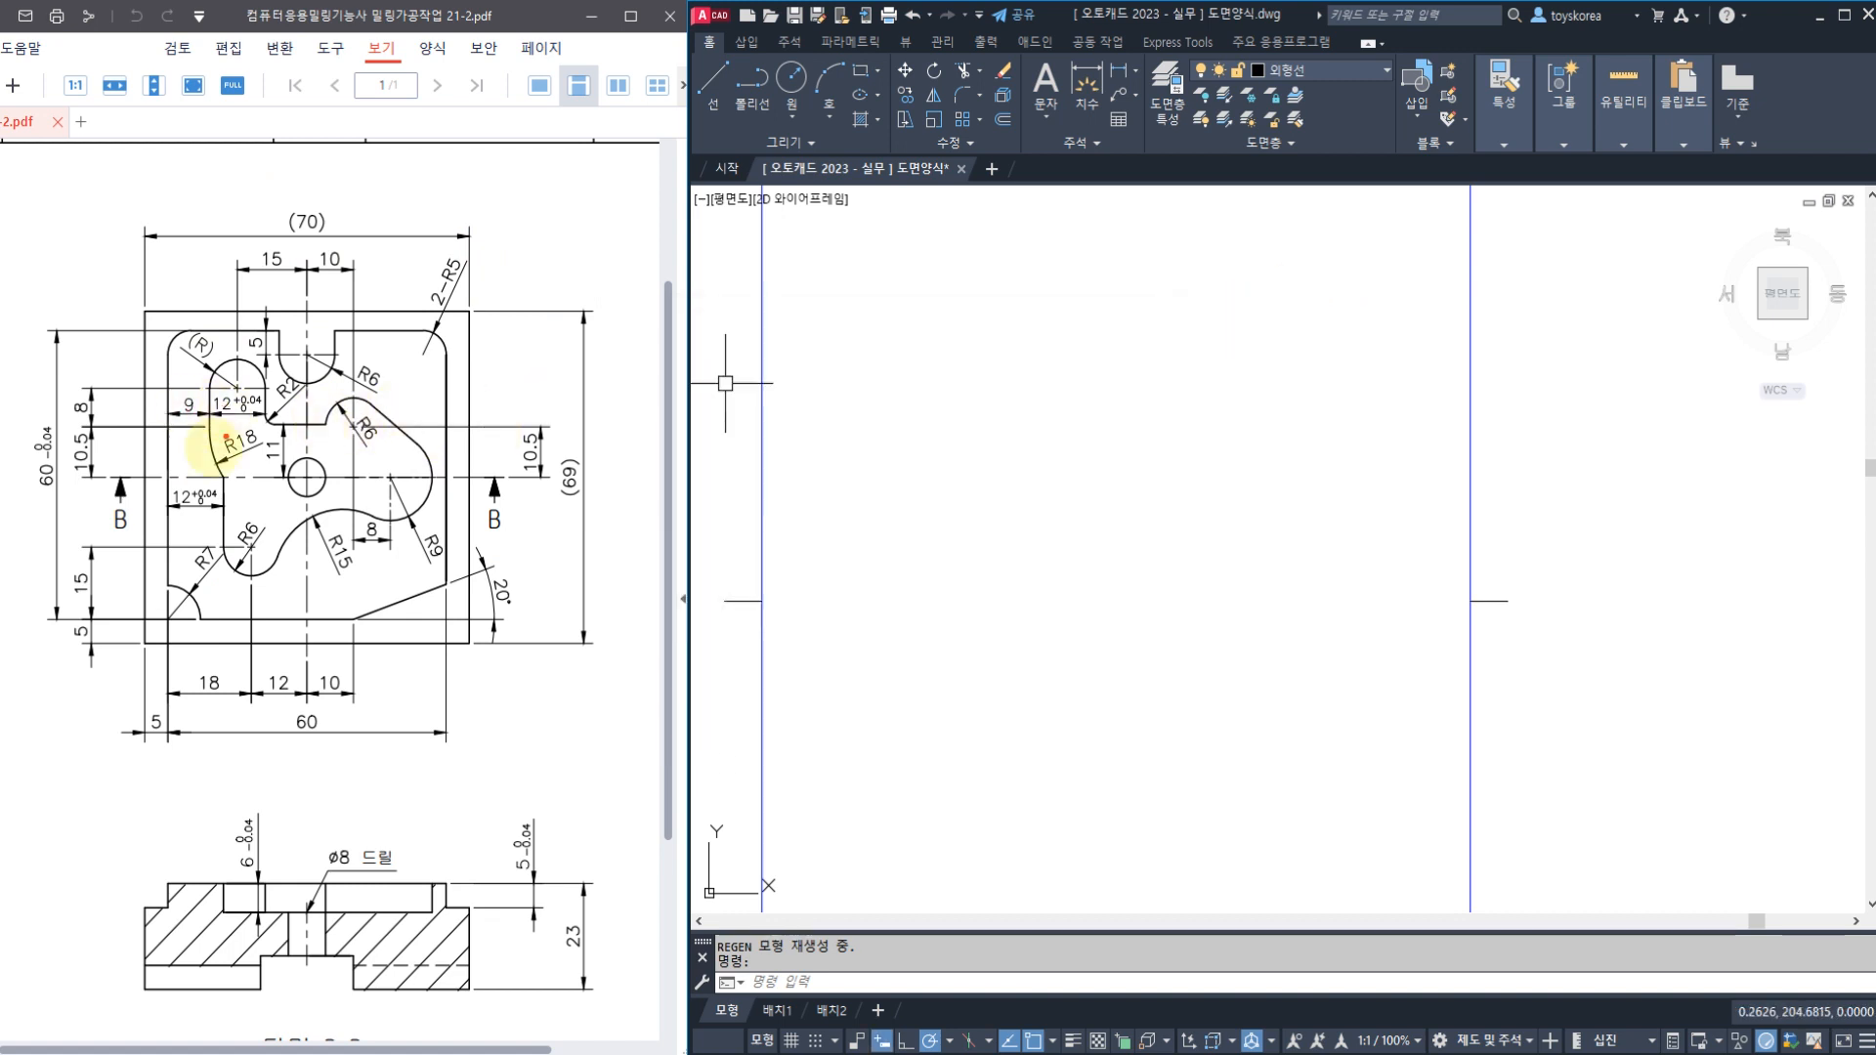
Trace the plan view's outer outline, stepped contour and inner pocket in the PDF to review the drawing order
{"action": "left_click_drag", "start_coordinate": [137, 303], "coordinate": [141, 696]}
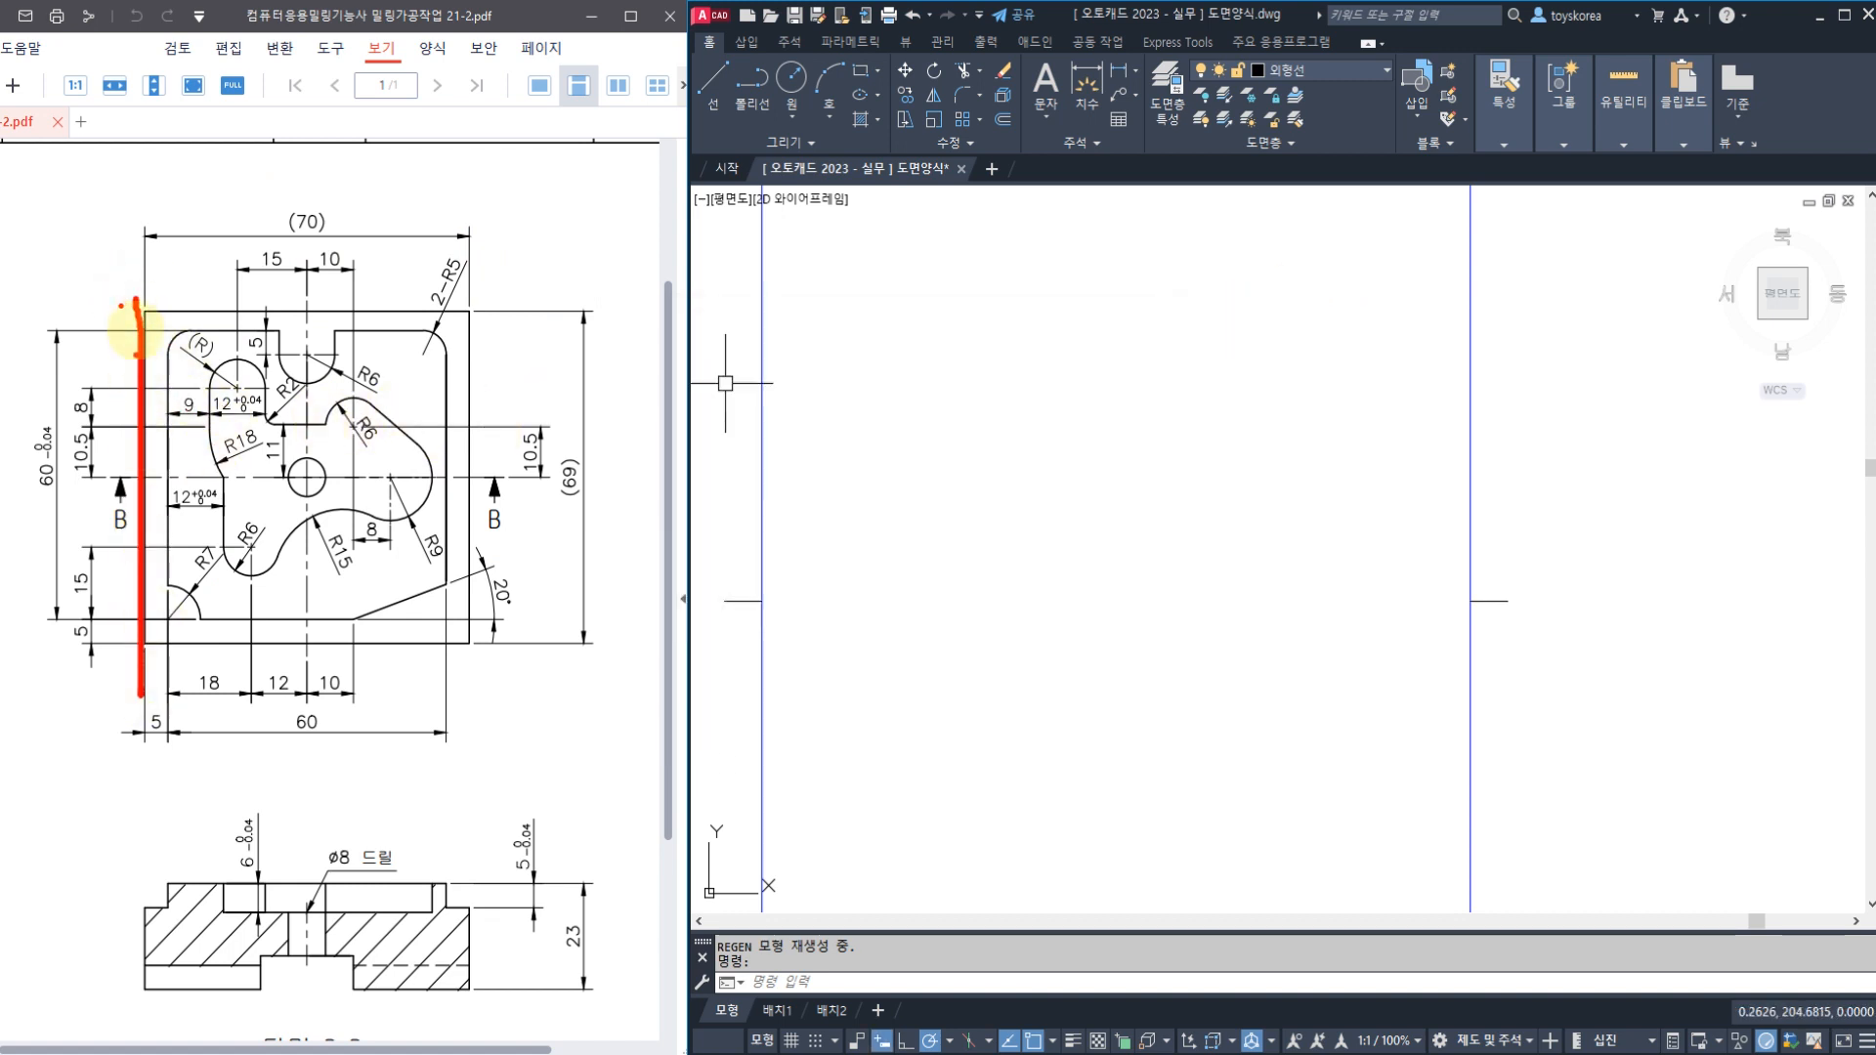
{"action": "mouse_move", "coordinate": [135, 302]}
{"action": "left_mouse_down"}
{"action": "mouse_move", "coordinate": [533, 305]}
{"action": "mouse_move", "coordinate": [581, 647]}
{"action": "mouse_move", "coordinate": [209, 651]}
{"action": "left_mouse_up"}
{"action": "left_click_drag", "start_coordinate": [200, 567], "coordinate": [215, 369]}
{"action": "mouse_move", "coordinate": [156, 550]}
{"action": "left_mouse_down"}
{"action": "mouse_move", "coordinate": [204, 371]}
{"action": "mouse_move", "coordinate": [337, 367]}
{"action": "mouse_move", "coordinate": [457, 586]}
{"action": "mouse_move", "coordinate": [200, 614]}
{"action": "left_mouse_up"}
{"action": "mouse_move", "coordinate": [243, 493]}
{"action": "left_mouse_down"}
{"action": "mouse_move", "coordinate": [368, 418]}
{"action": "mouse_move", "coordinate": [360, 531]}
{"action": "mouse_move", "coordinate": [278, 469]}
{"action": "left_mouse_up"}
{"action": "left_click_drag", "start_coordinate": [1170, 290], "coordinate": [1111, 435]}
{"action": "left_click_drag", "start_coordinate": [1261, 312], "coordinate": [1249, 437]}
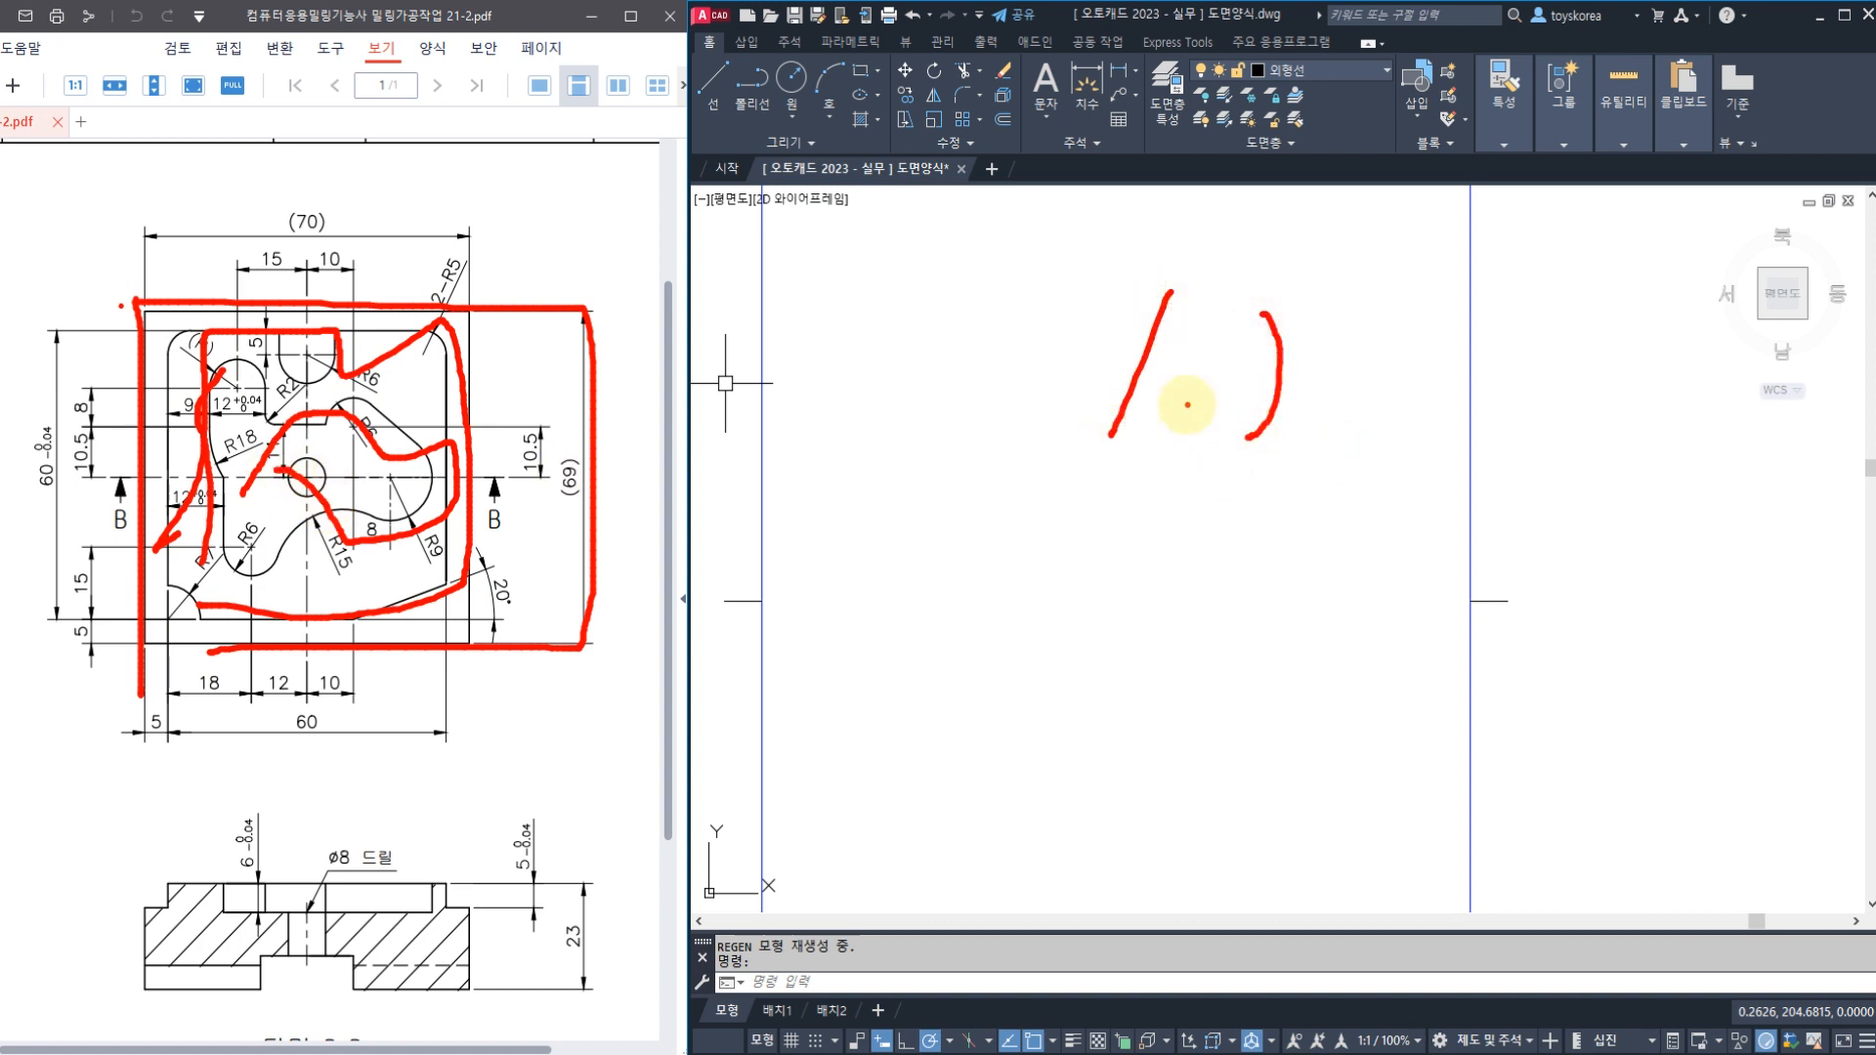
{"action": "left_click_drag", "start_coordinate": [1158, 359], "coordinate": [1243, 367]}
{"action": "left_click_drag", "start_coordinate": [1166, 412], "coordinate": [1207, 411]}
{"action": "left_click_drag", "start_coordinate": [1361, 315], "coordinate": [1332, 474]}
{"action": "left_click_drag", "start_coordinate": [1344, 421], "coordinate": [1406, 421]}
{"action": "left_click_drag", "start_coordinate": [1236, 499], "coordinate": [1277, 562]}
{"action": "left_click_drag", "start_coordinate": [1310, 504], "coordinate": [1349, 606]}
{"action": "mouse_move", "coordinate": [1396, 511]}
{"action": "left_mouse_down"}
{"action": "mouse_move", "coordinate": [1544, 509]}
{"action": "mouse_move", "coordinate": [1539, 549]}
{"action": "left_mouse_up"}
{"action": "left_click_drag", "start_coordinate": [1603, 447], "coordinate": [1638, 448]}
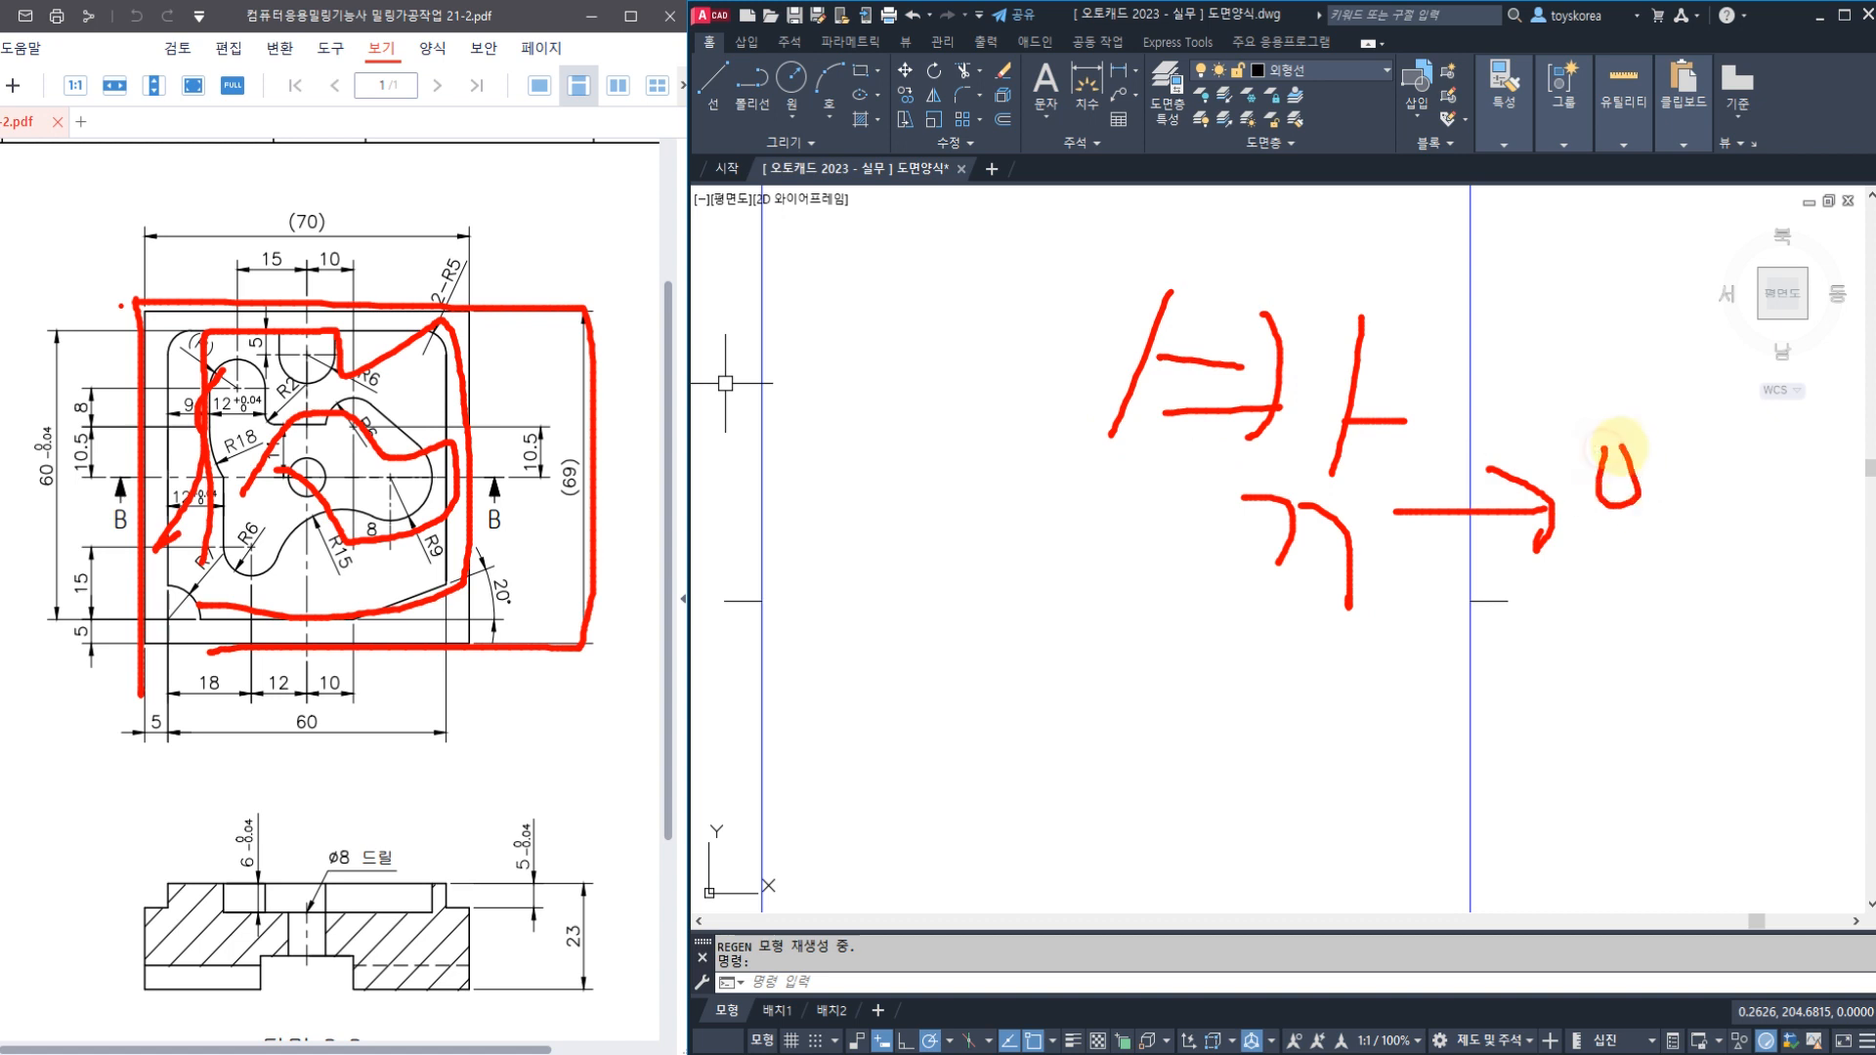
{"action": "left_click", "coordinate": [1647, 423]}
{"action": "left_click", "coordinate": [350, 466]}
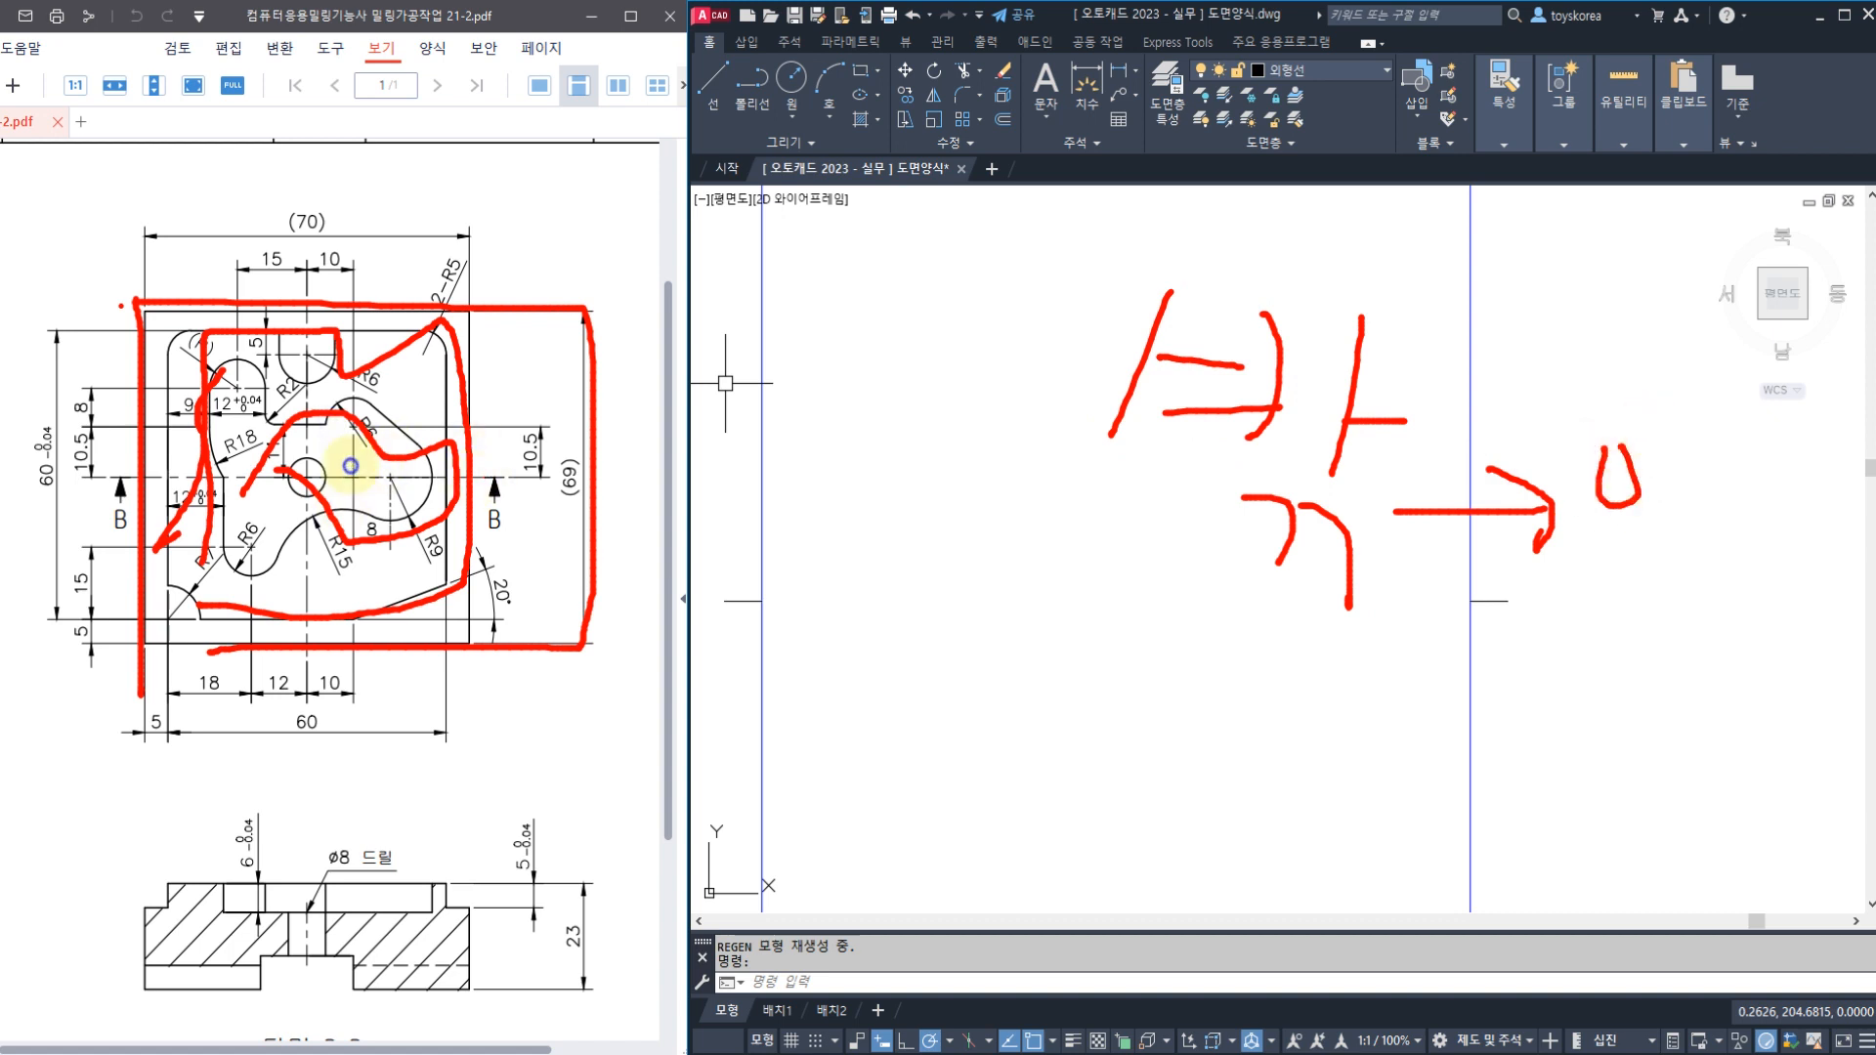
{"action": "key", "text": "Escape"}
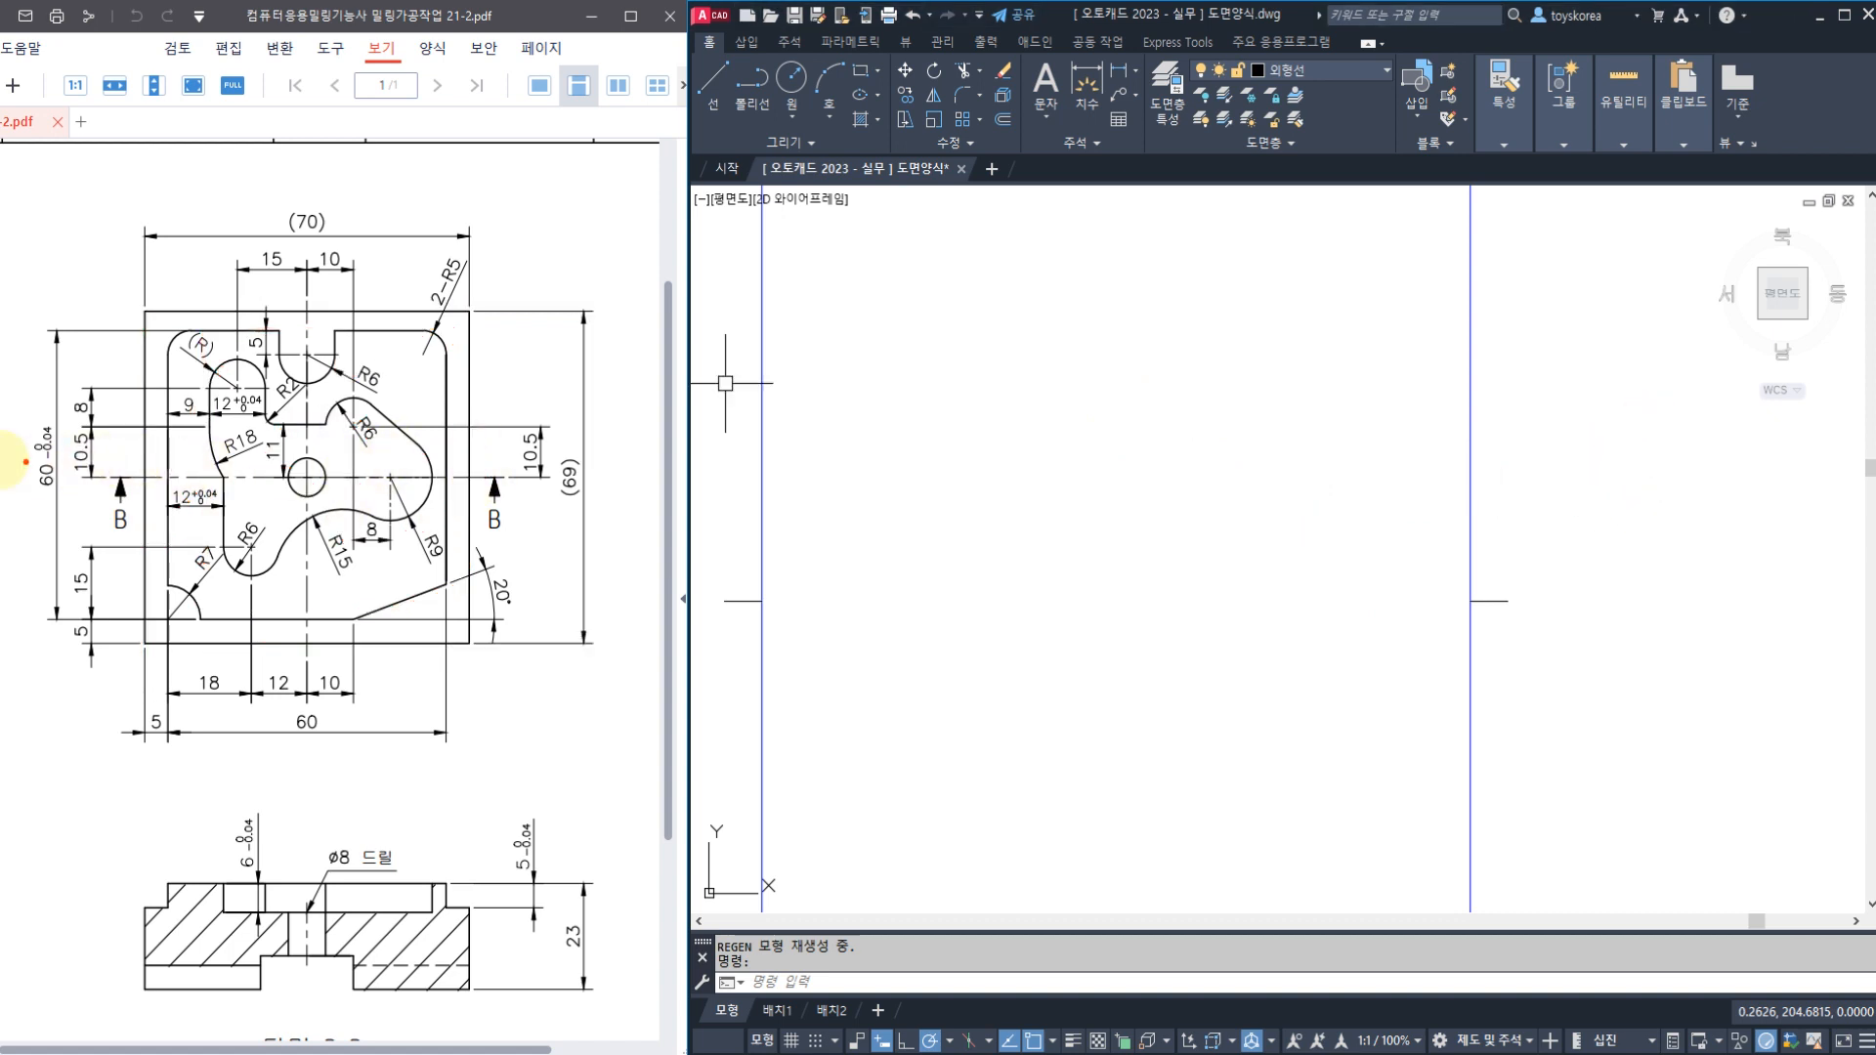
{"action": "key", "text": "Escape"}
{"action": "left_click", "coordinate": [475, 571]}
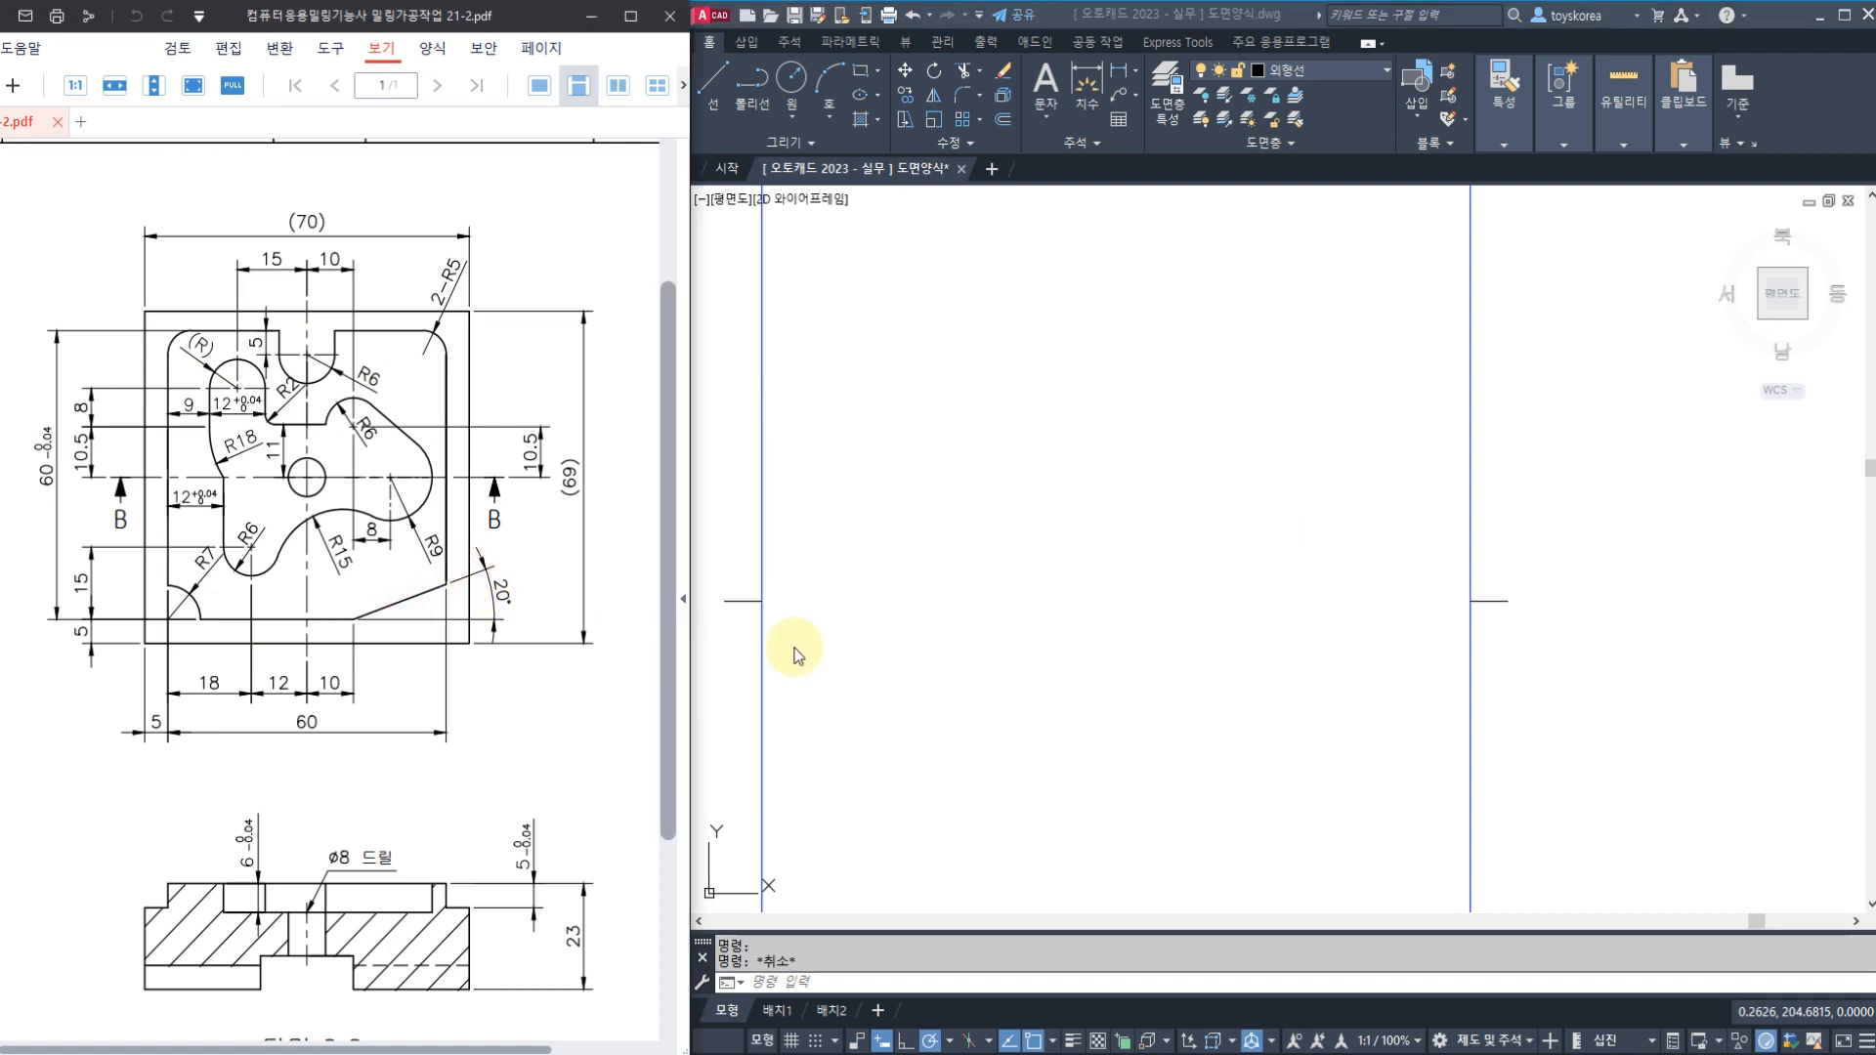
Draw a 70 by 69 mm rectangle as the part's outer outline inside the empty sheet frame
{"action": "middle_click_drag", "start_coordinate": [954, 545], "coordinate": [1068, 523]}
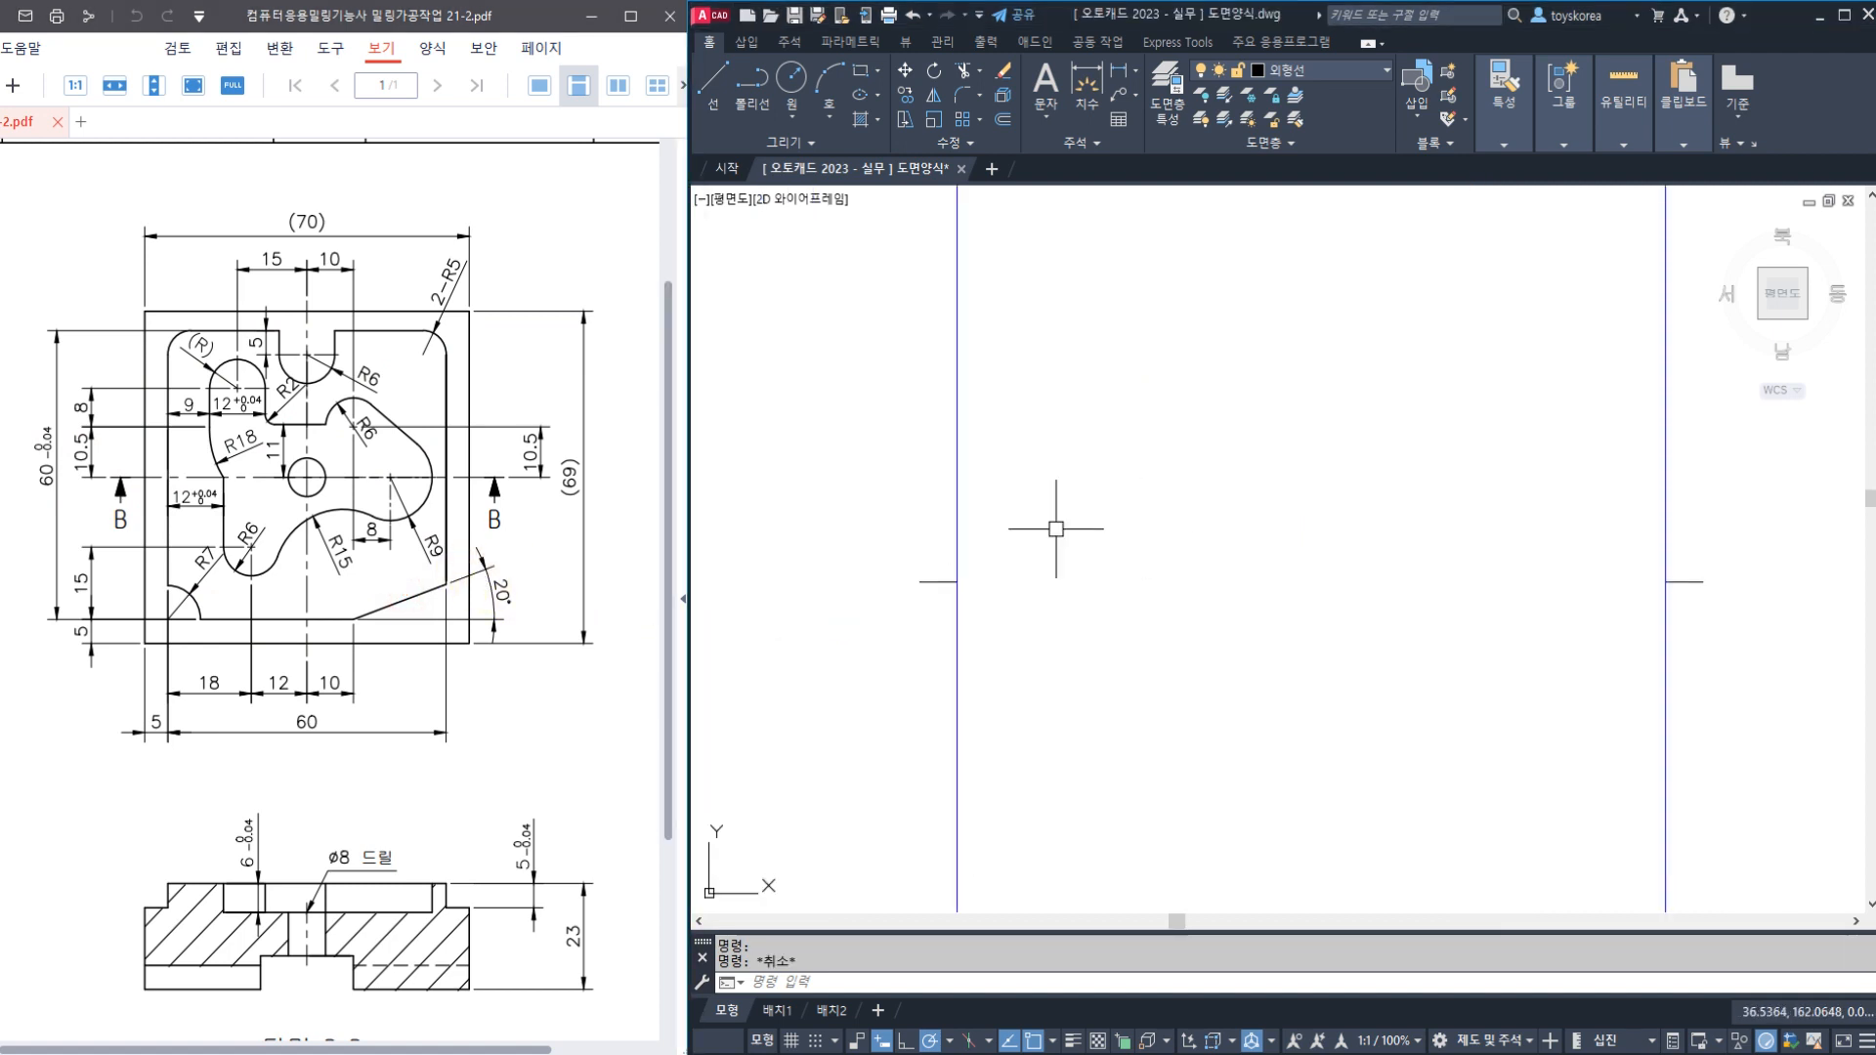
{"action": "scroll", "coordinate": [1085, 509], "scroll_direction": "down", "scroll_amount": 3}
{"action": "scroll", "coordinate": [1084, 510], "scroll_direction": "up", "scroll_amount": 4}
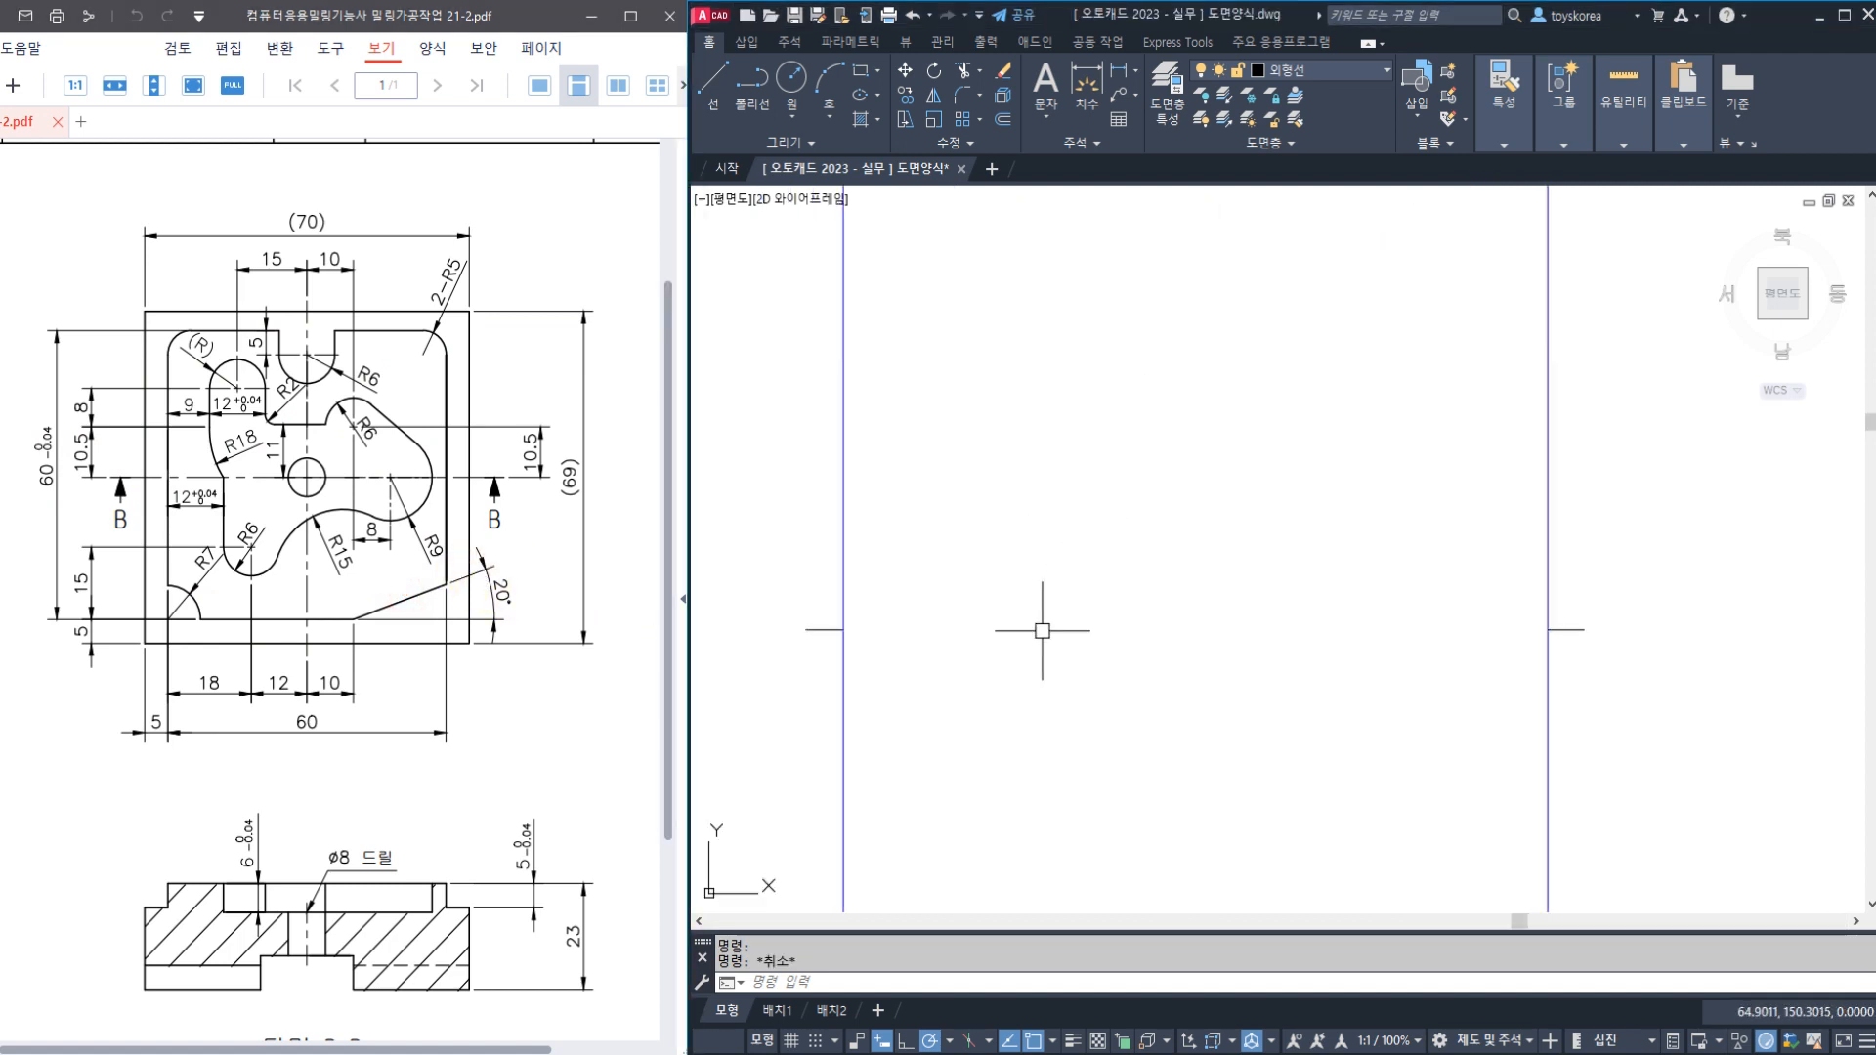
{"action": "middle_click_drag", "start_coordinate": [1125, 415], "coordinate": [1095, 484]}
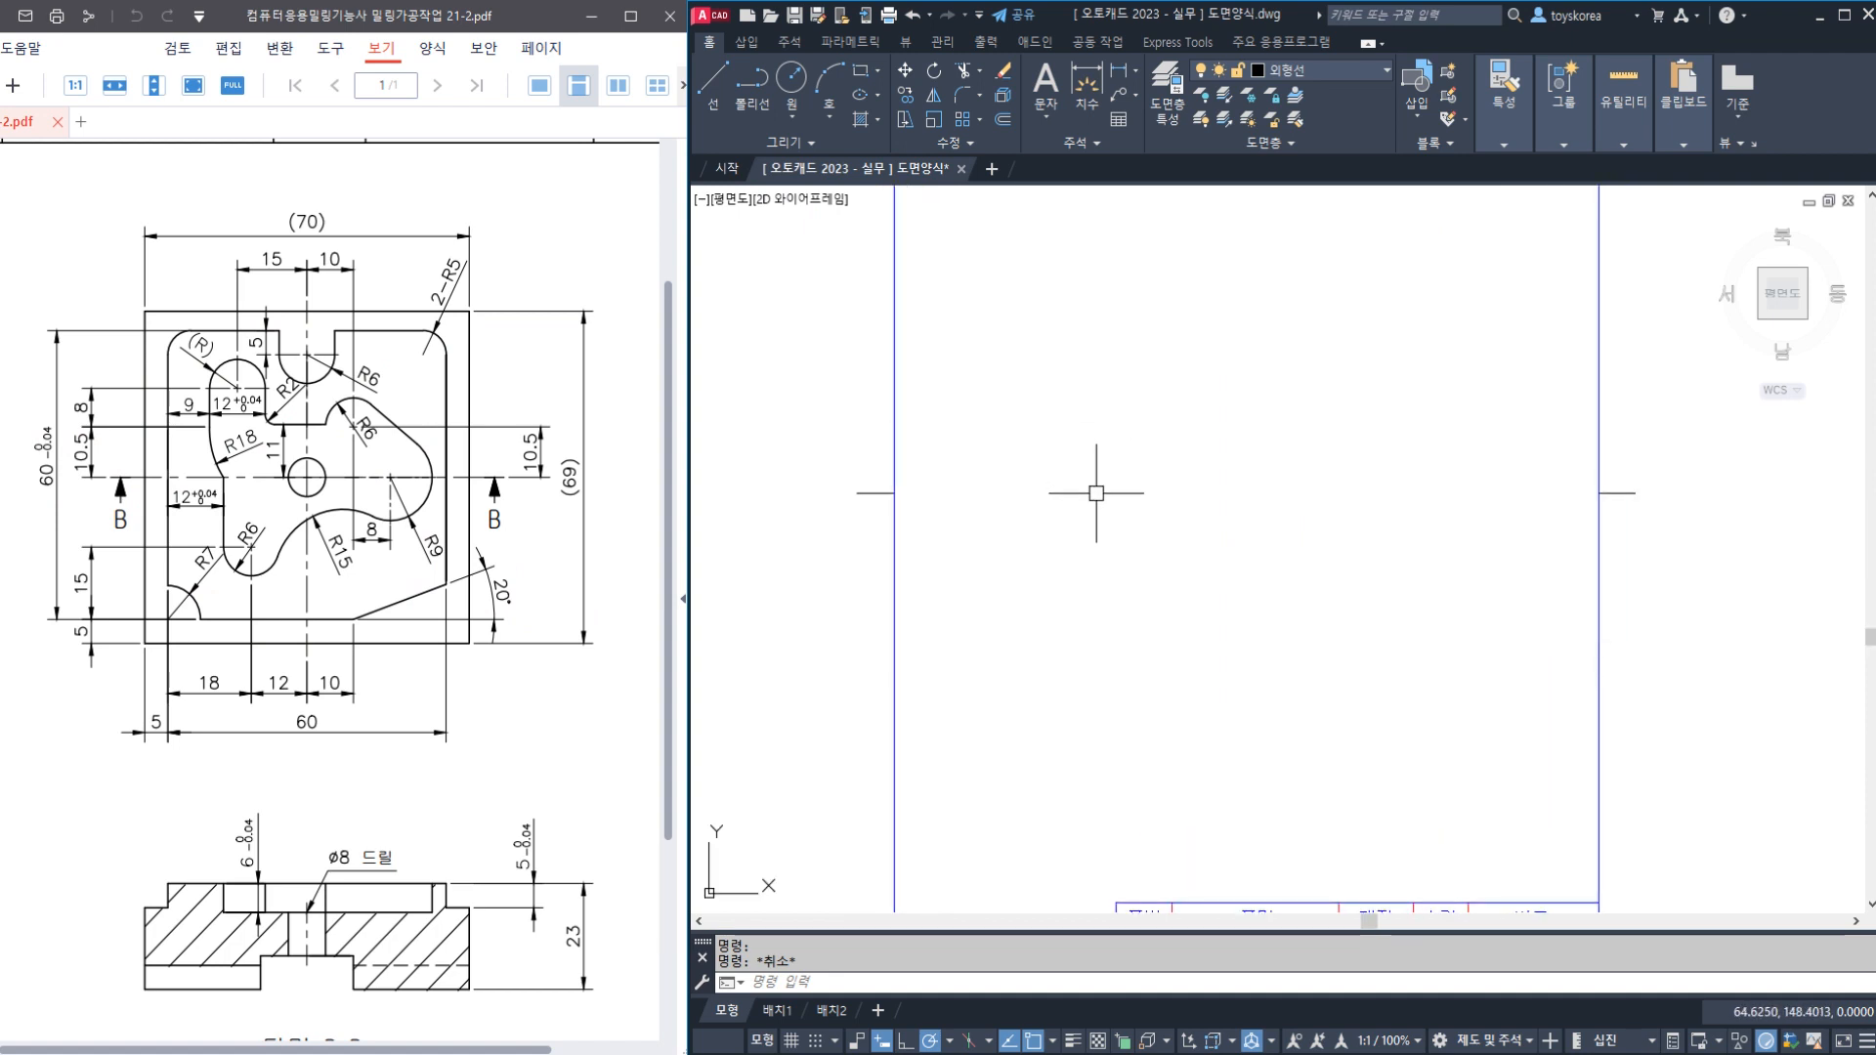
{"action": "type", "text": "REC"}
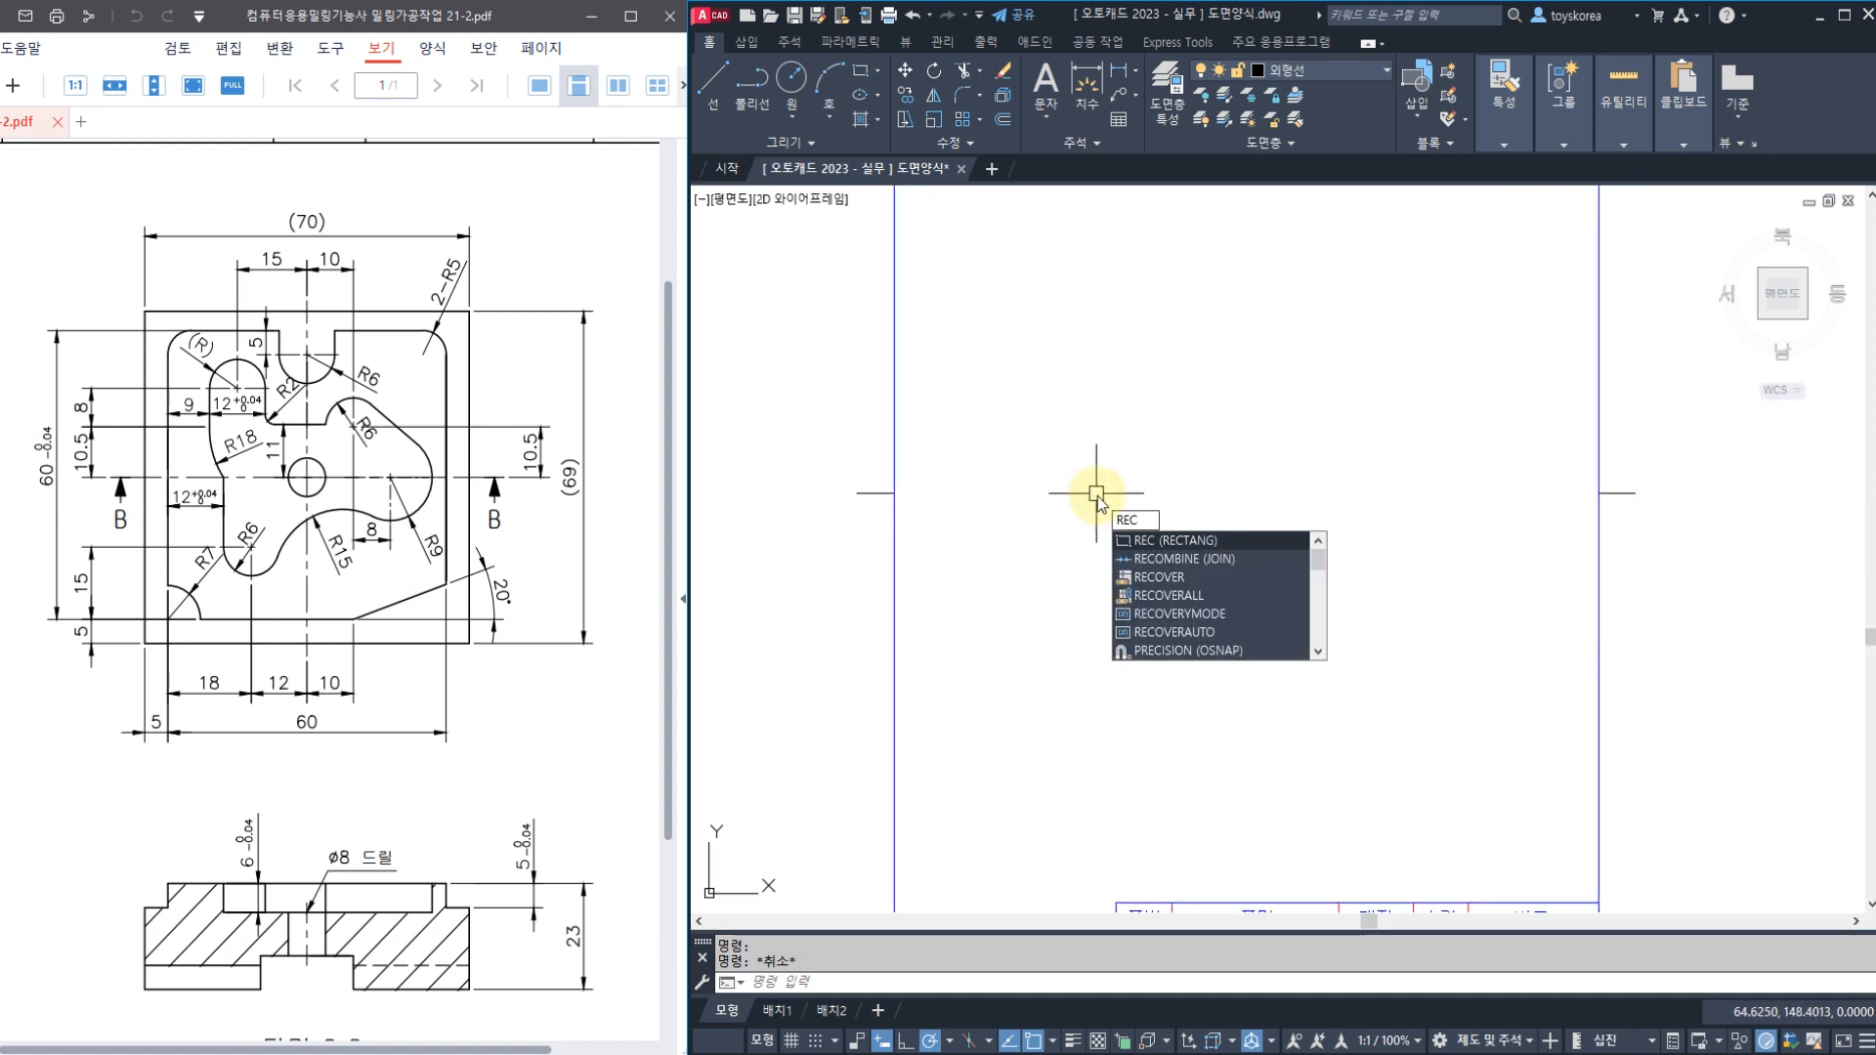
{"action": "key", "text": "Return"}
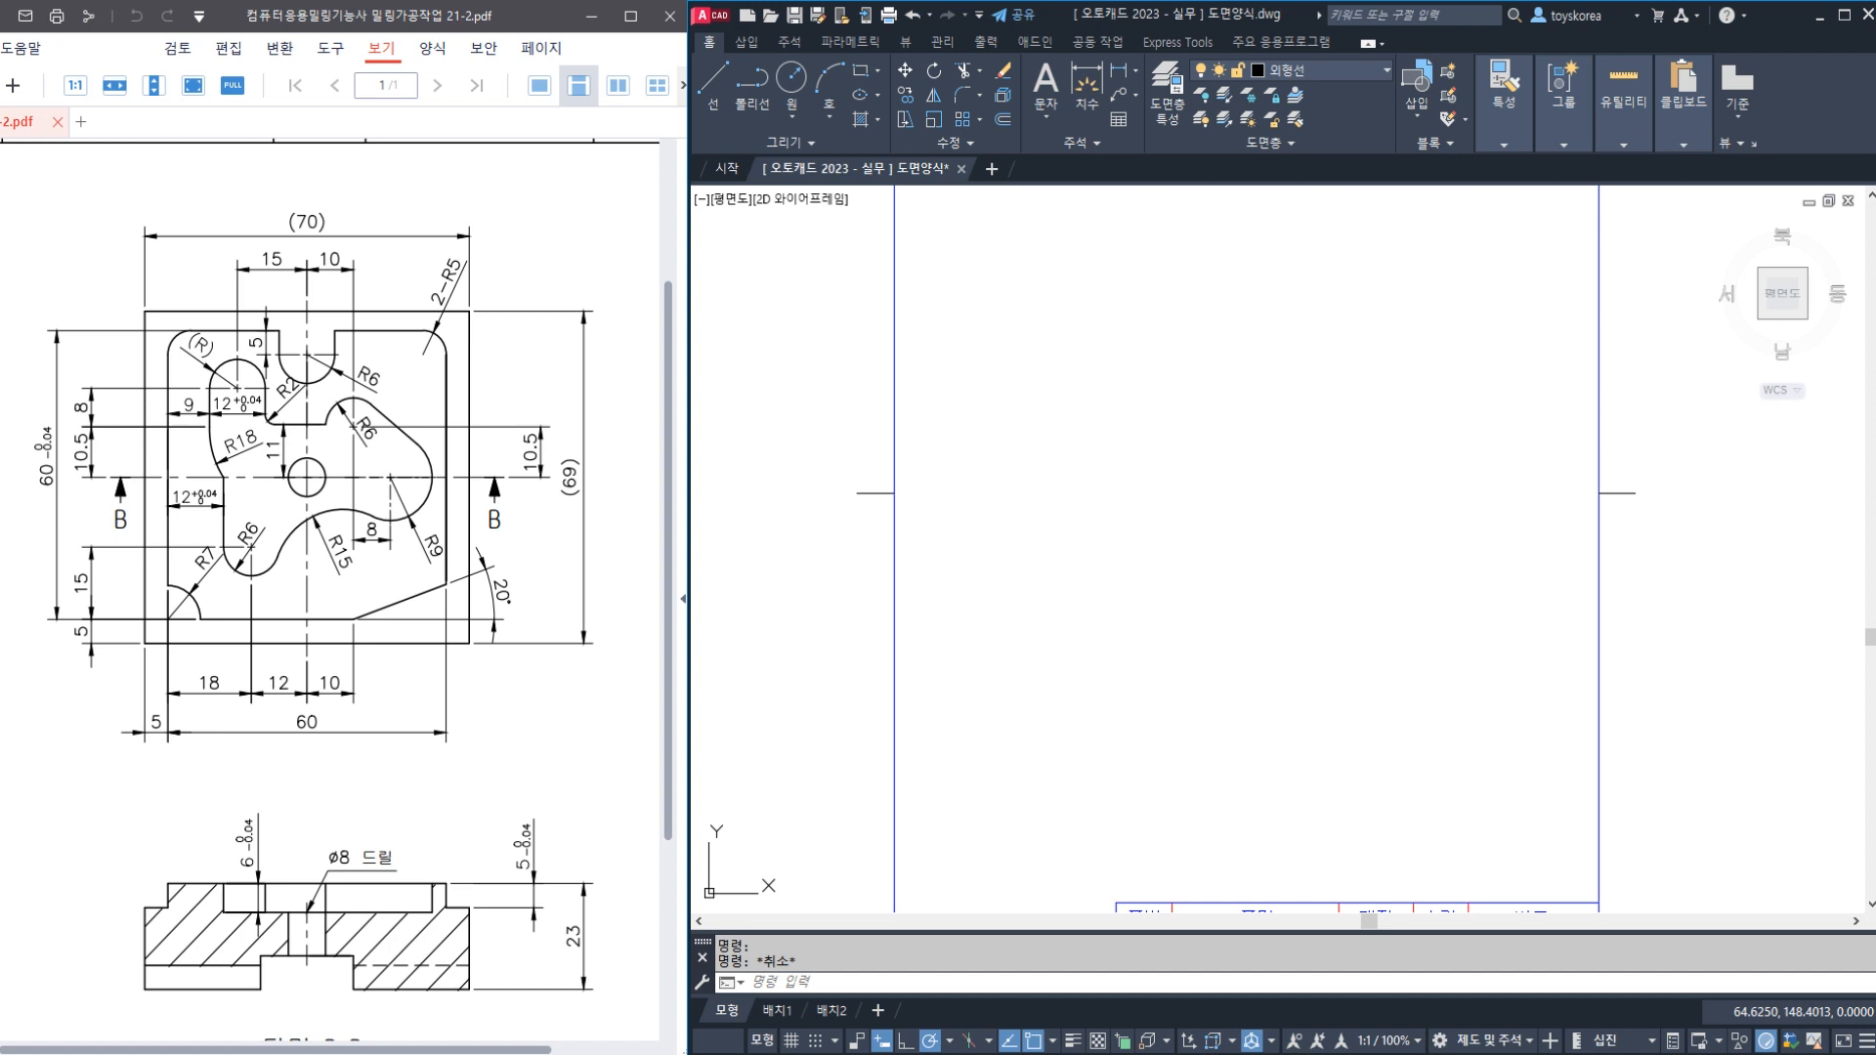
{"action": "type", "text": "REC"}
{"action": "key", "text": "Return"}
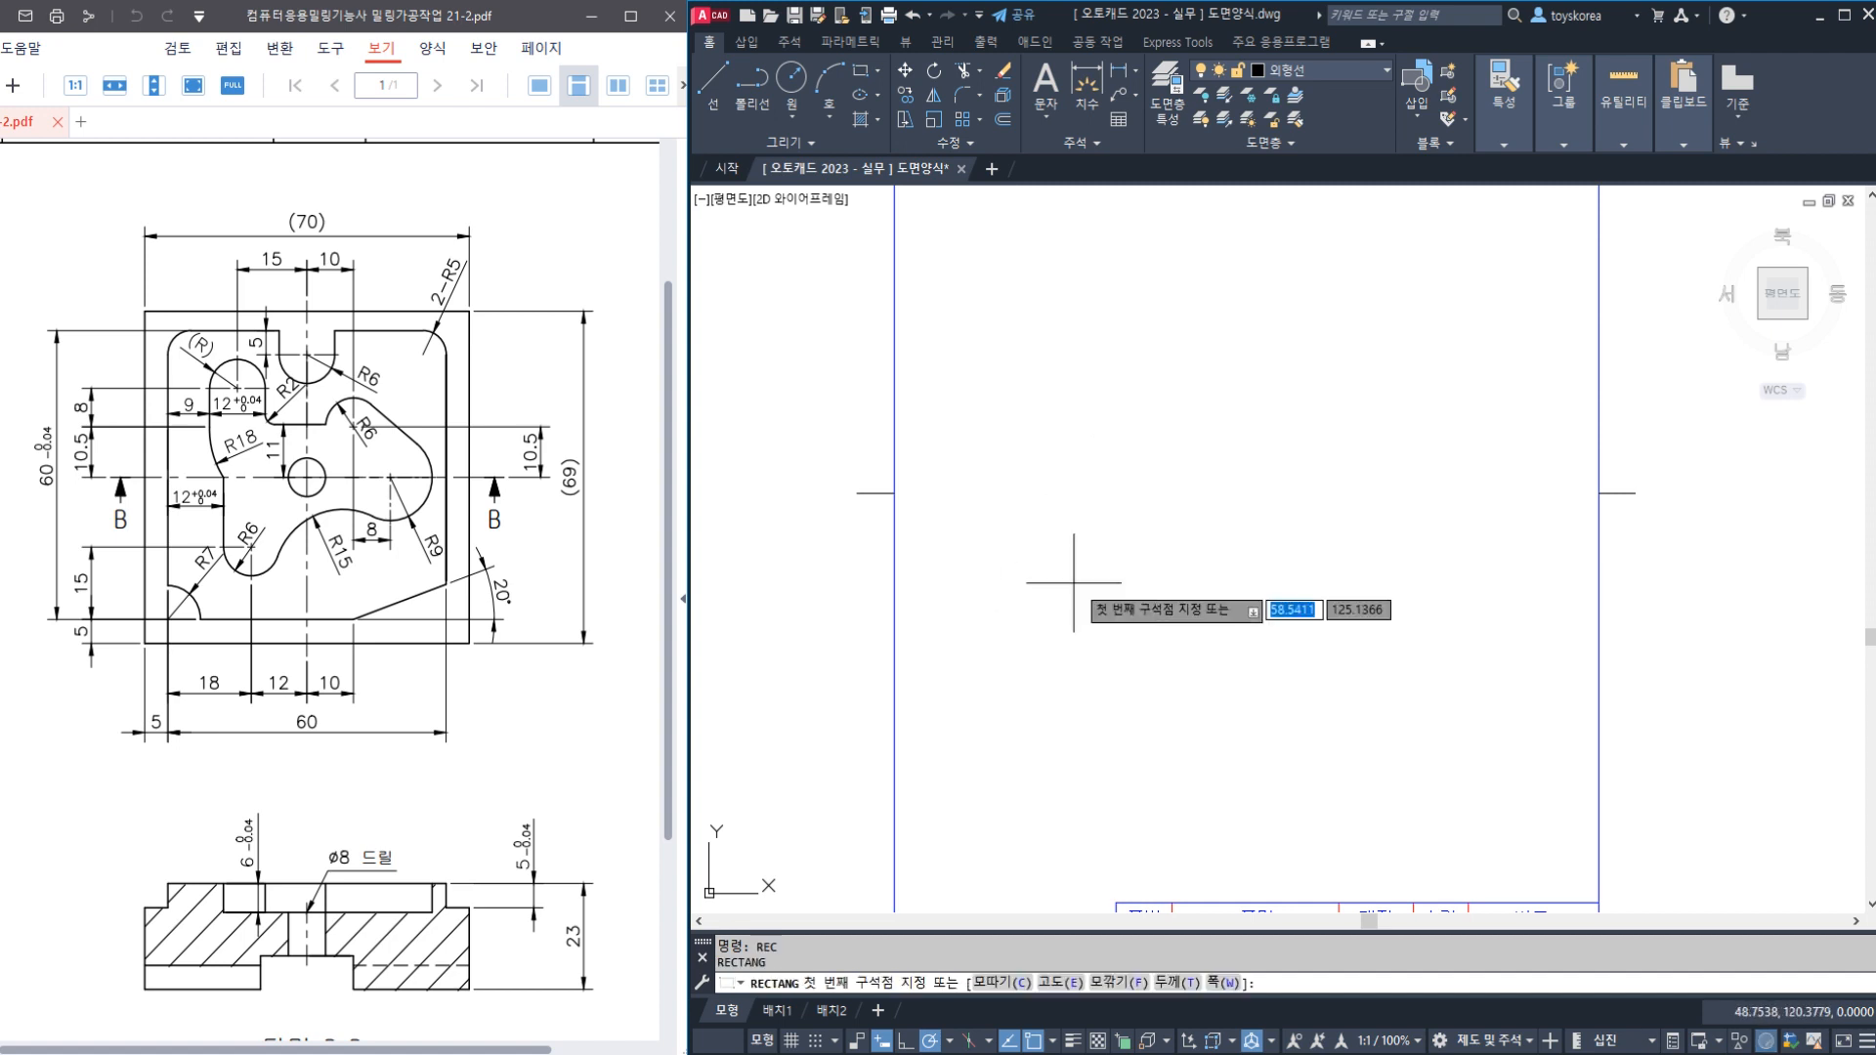
{"action": "left_click", "coordinate": [1104, 593]}
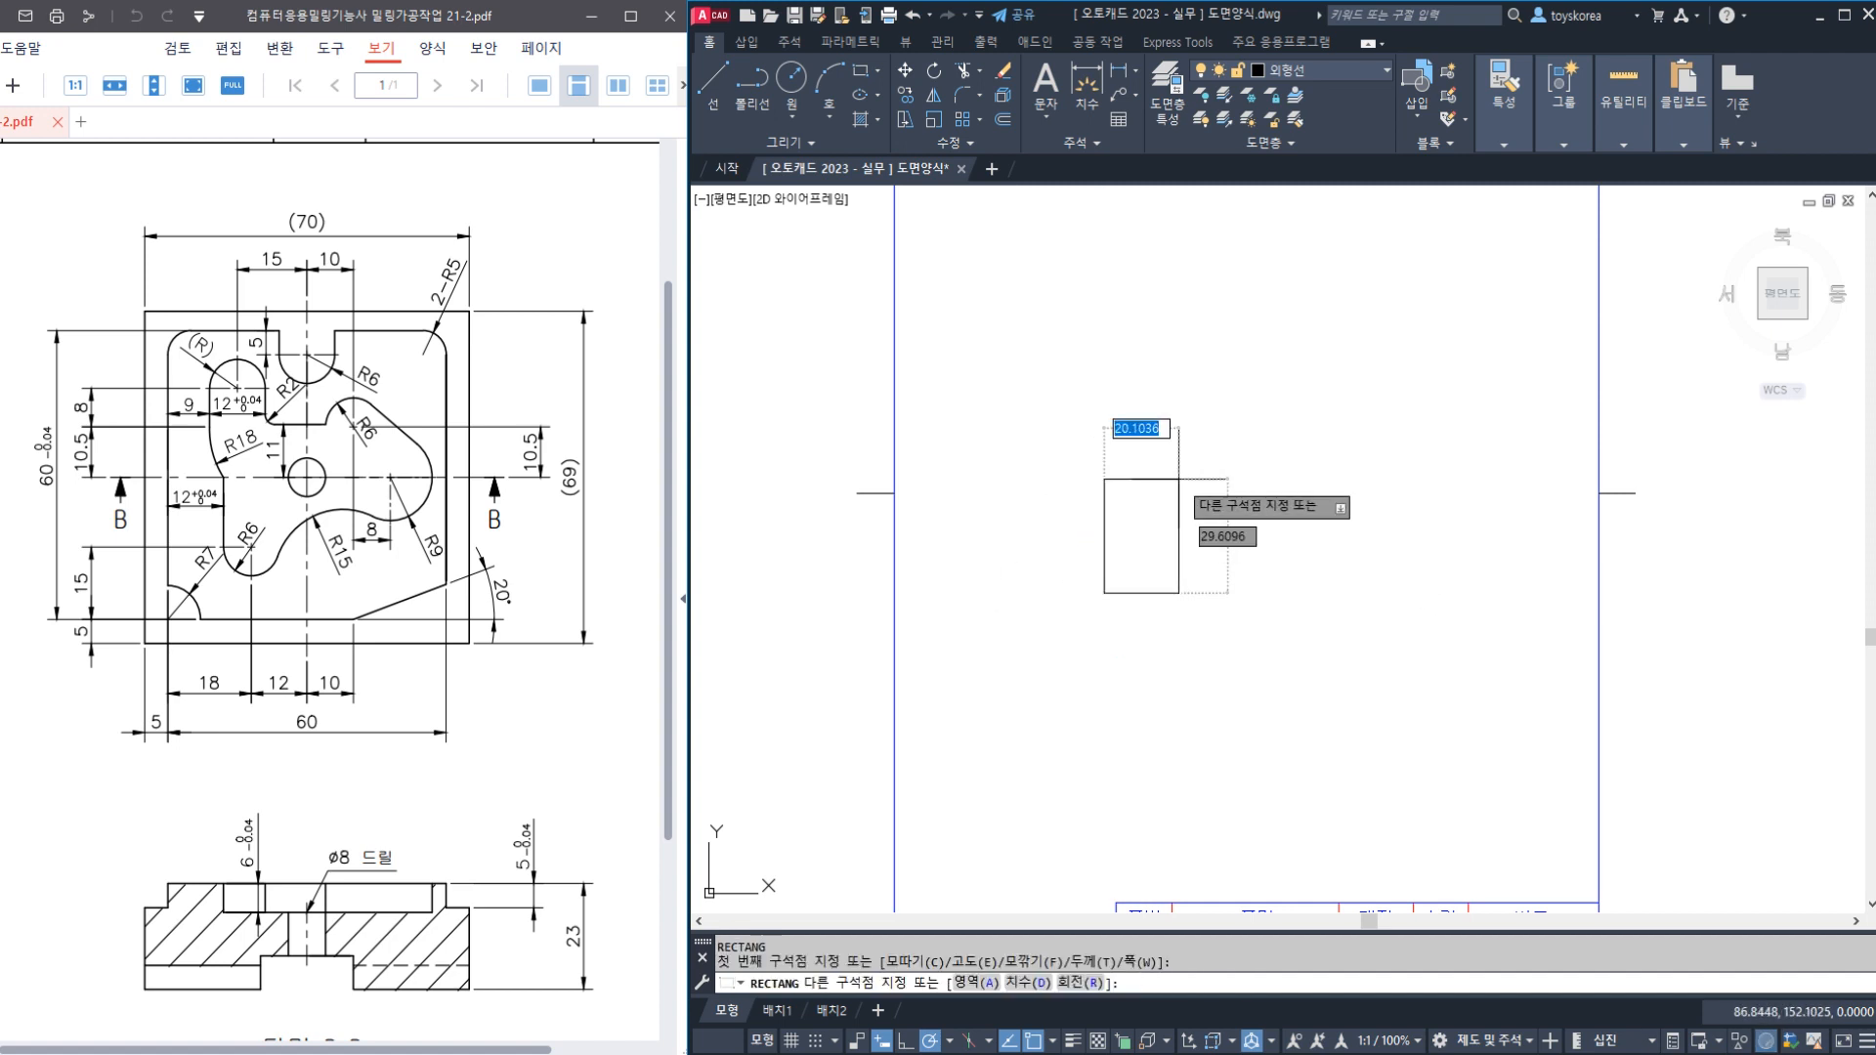
{"action": "type", "text": "70"}
{"action": "key", "text": "Tab"}
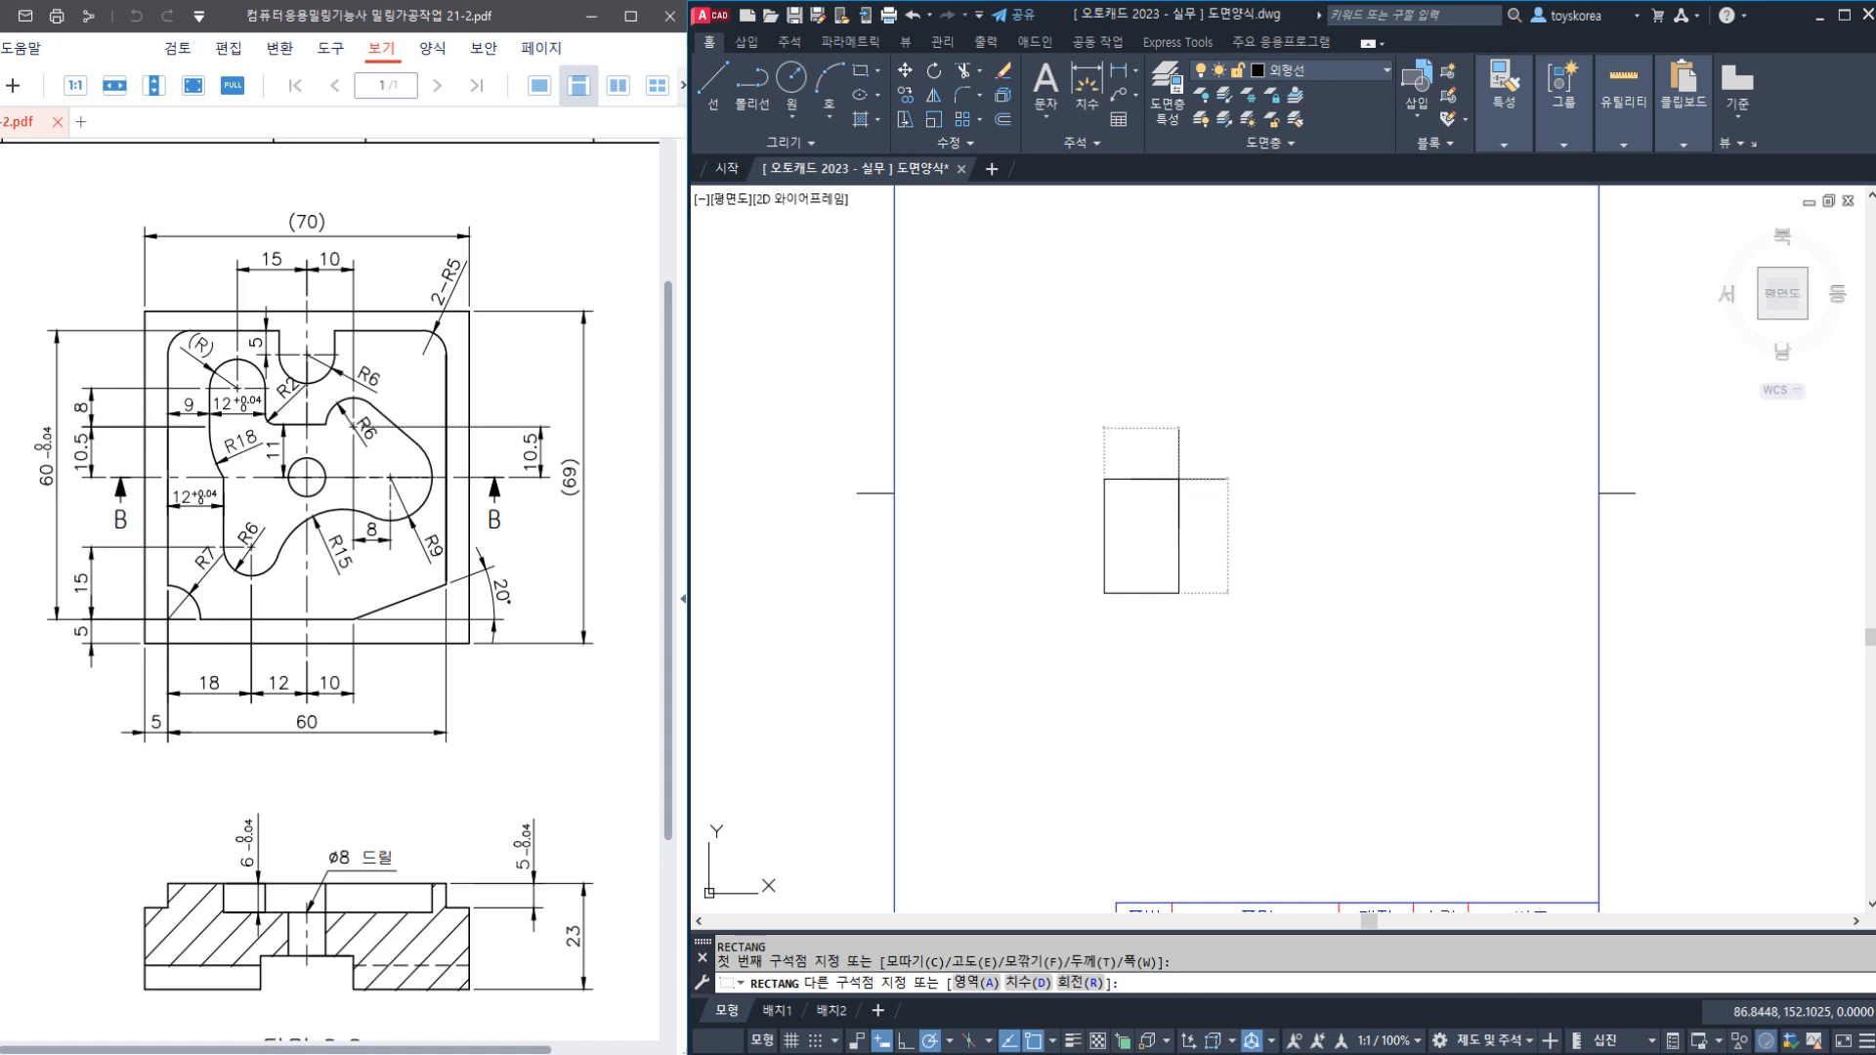
{"action": "type", "text": "69"}
{"action": "key", "text": "Return"}
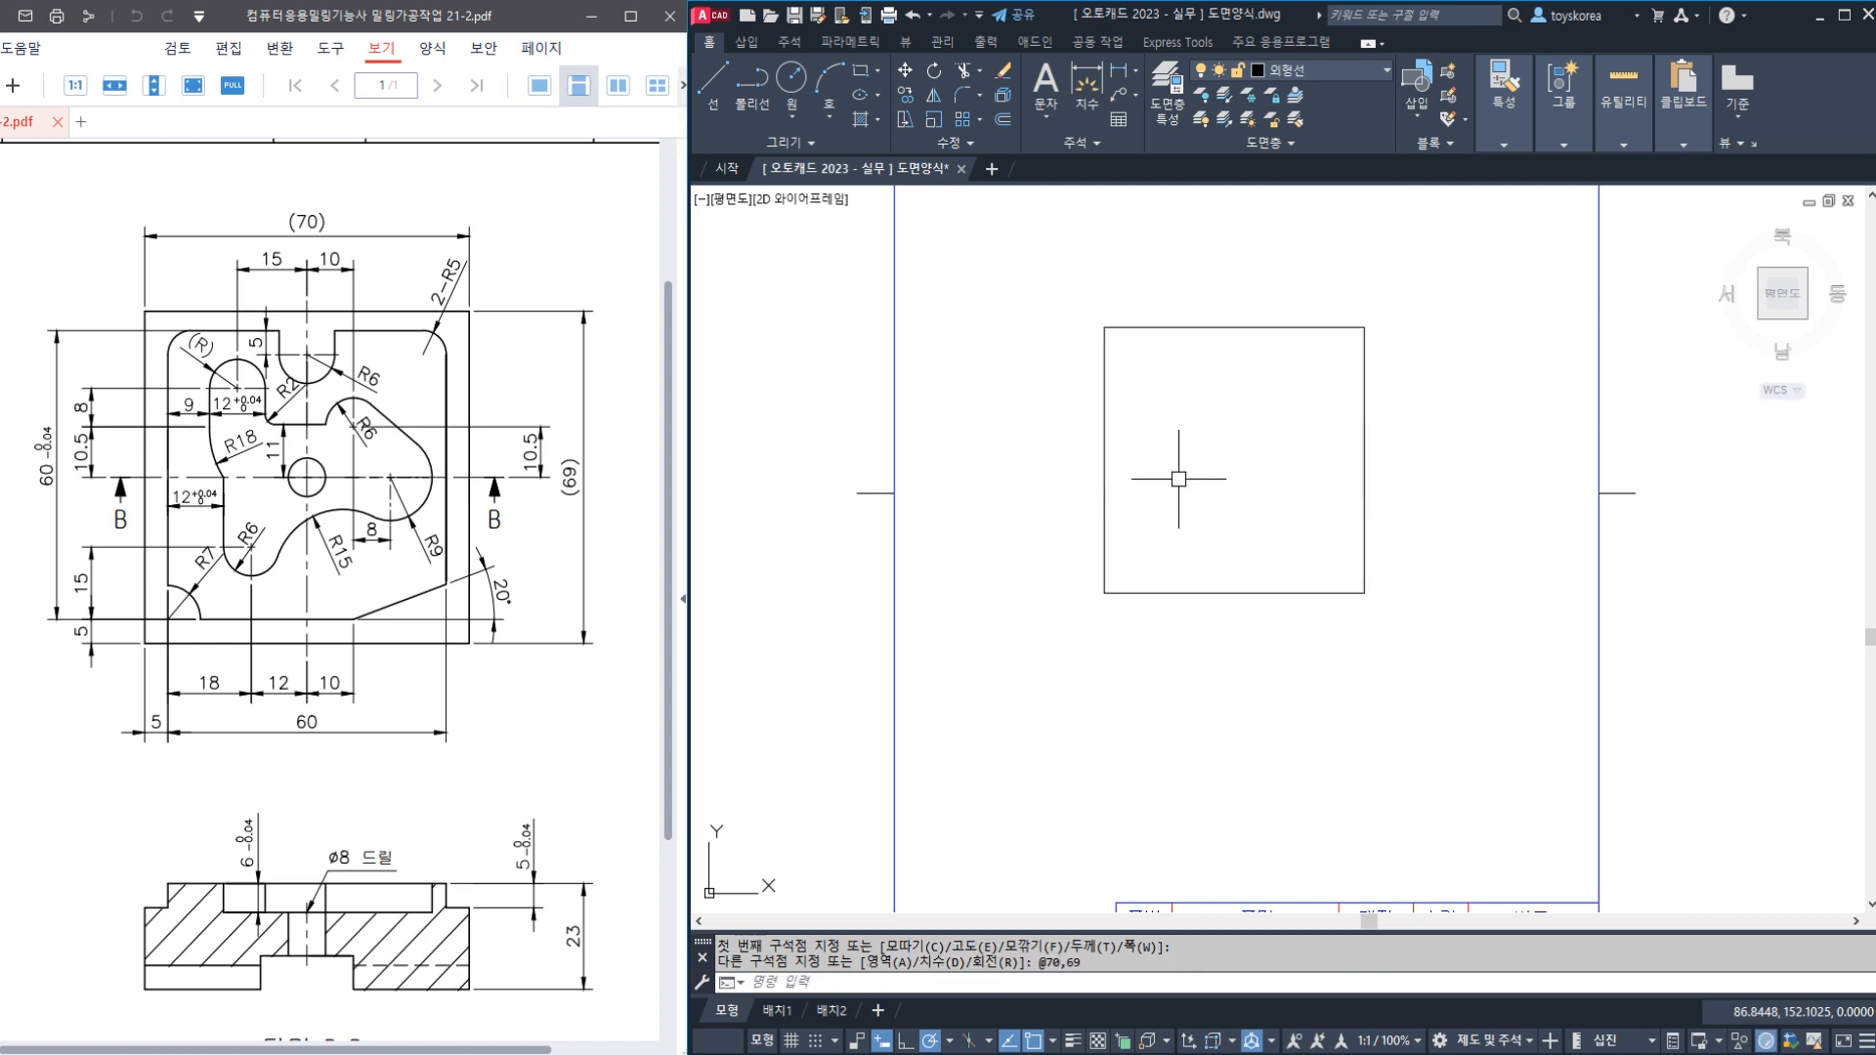
Add linear dimensions to the rectangle's width and height to check its size
{"action": "type", "text": "DLI"}
{"action": "key", "text": "Return"}
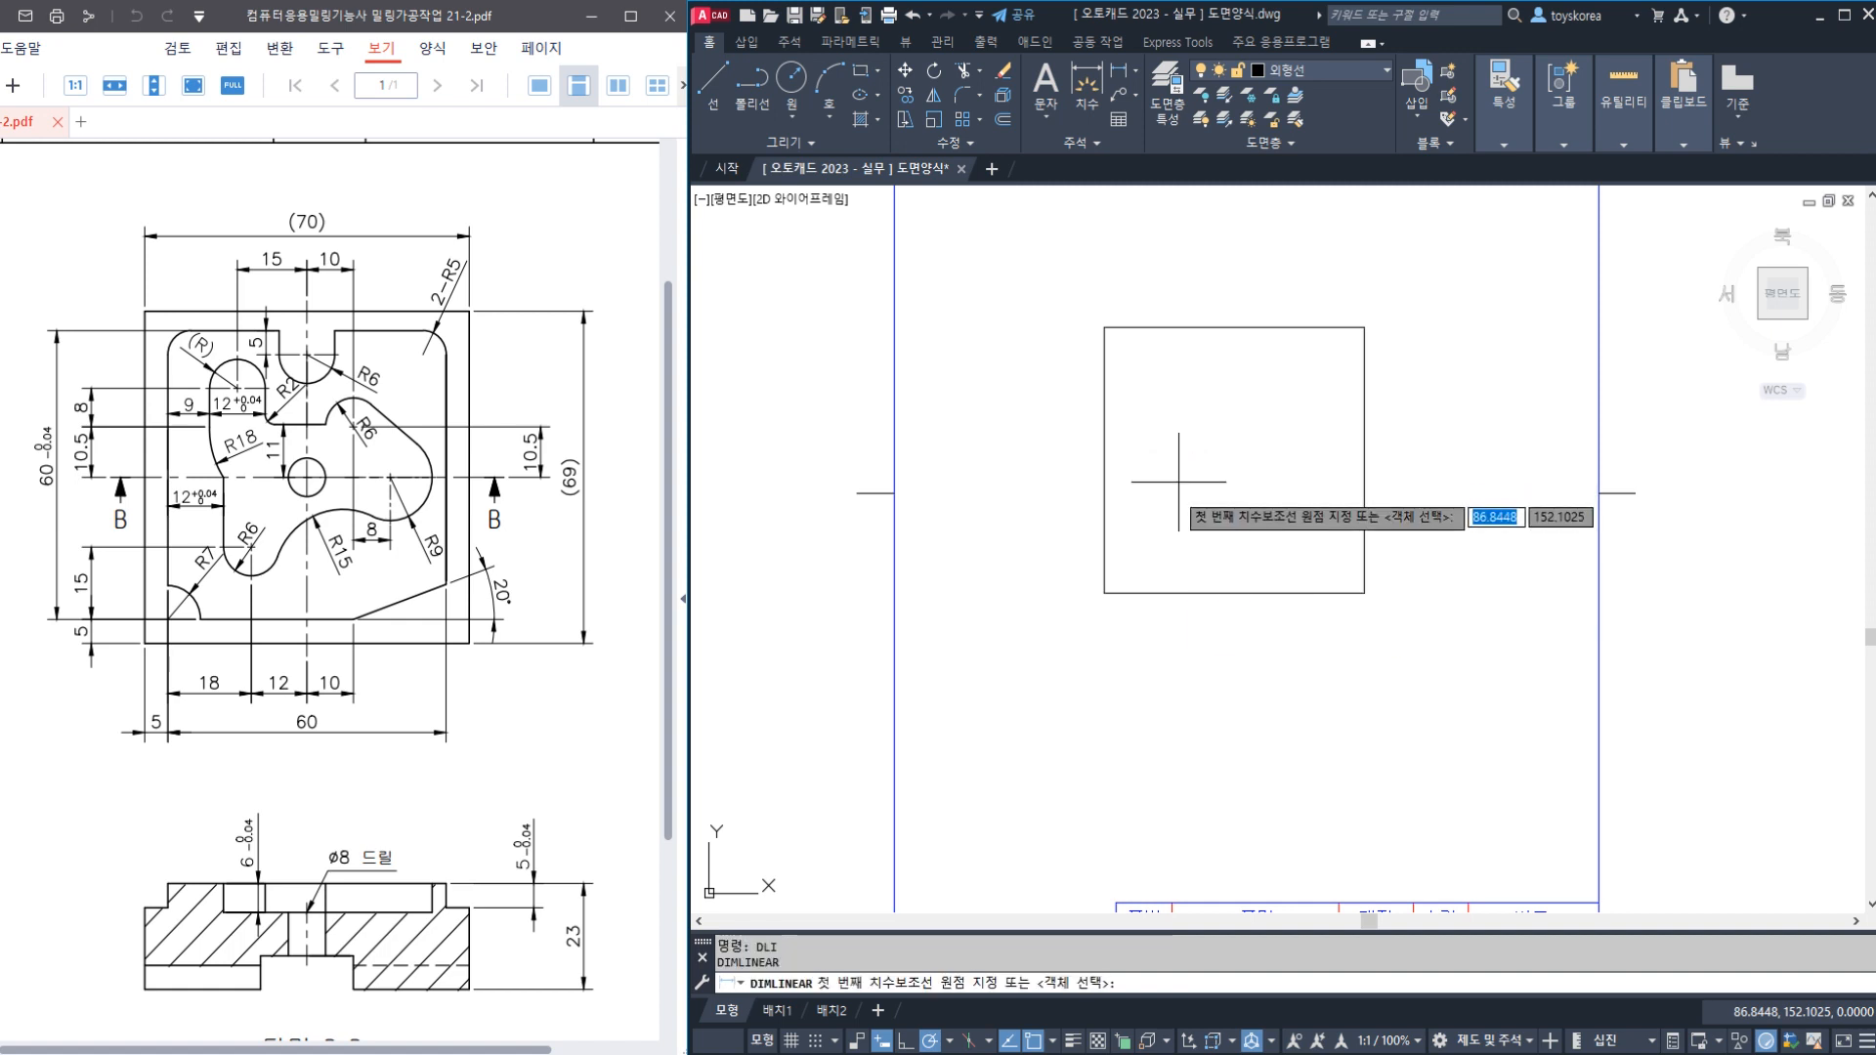
{"action": "left_click", "coordinate": [1104, 592]}
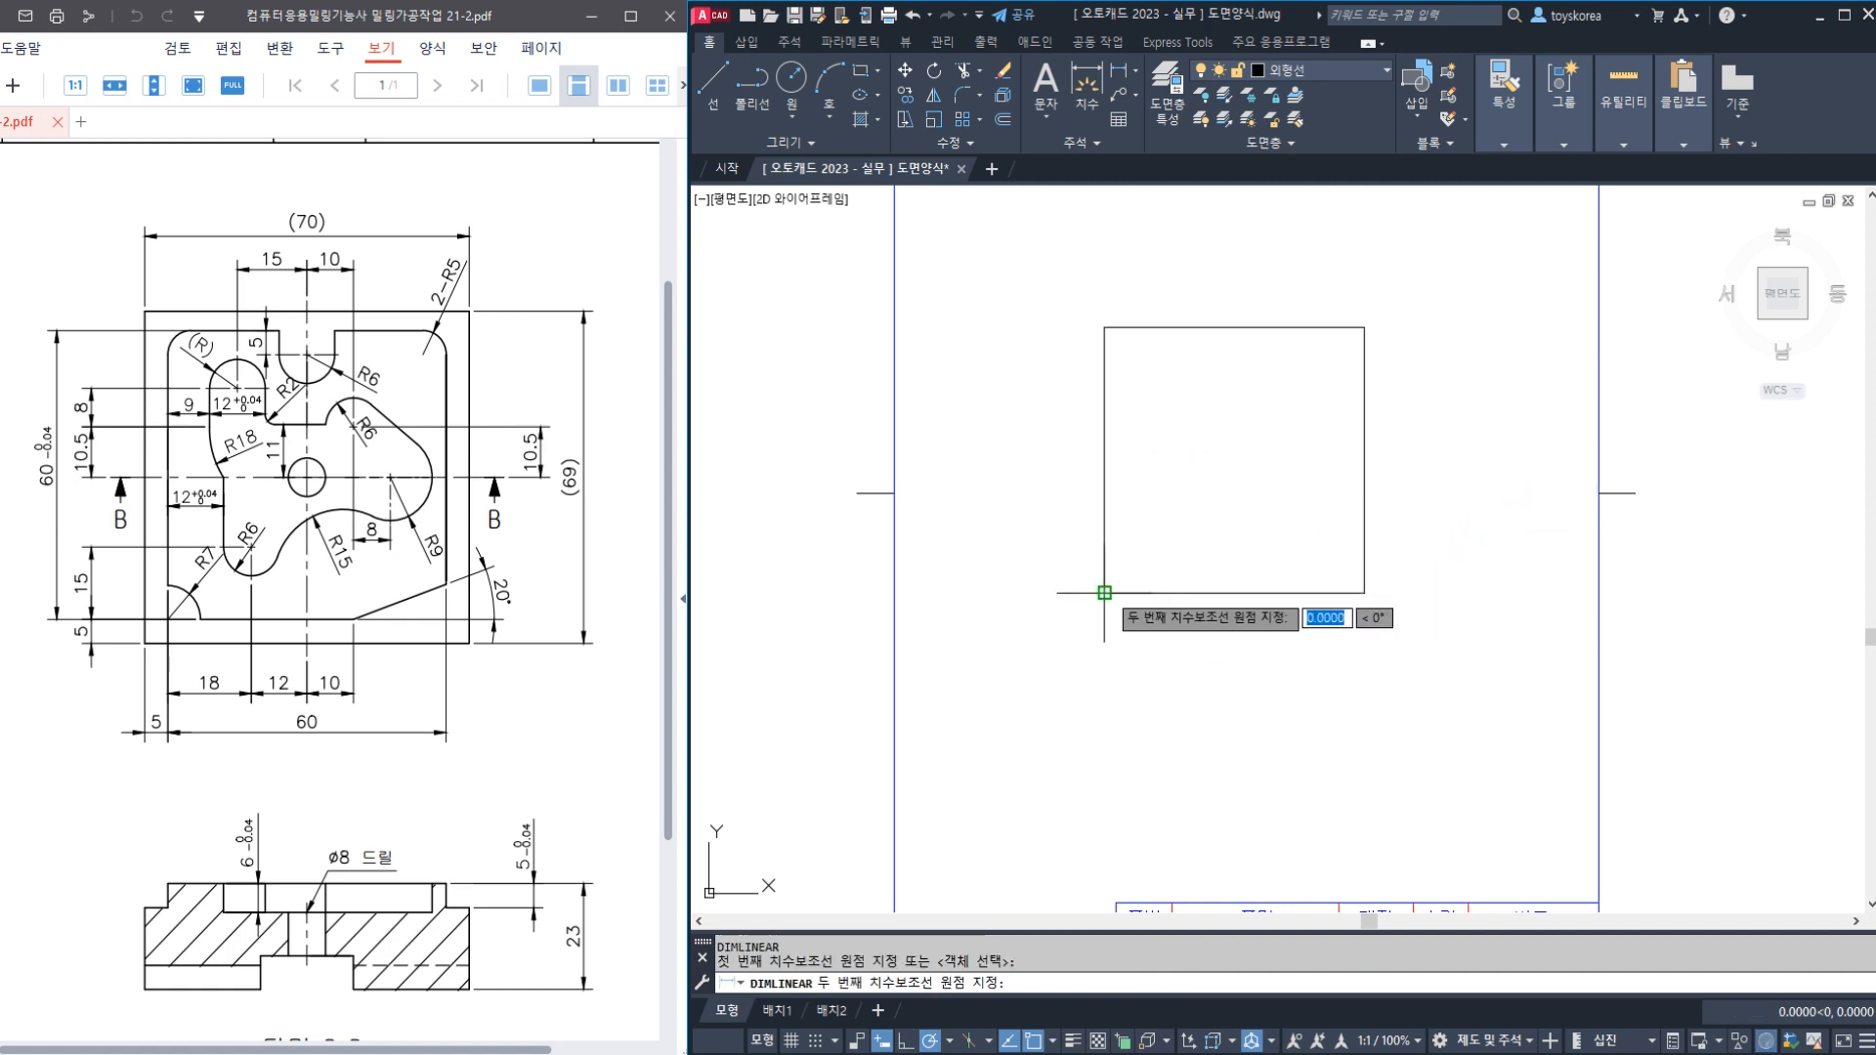
{"action": "left_click", "coordinate": [1364, 592]}
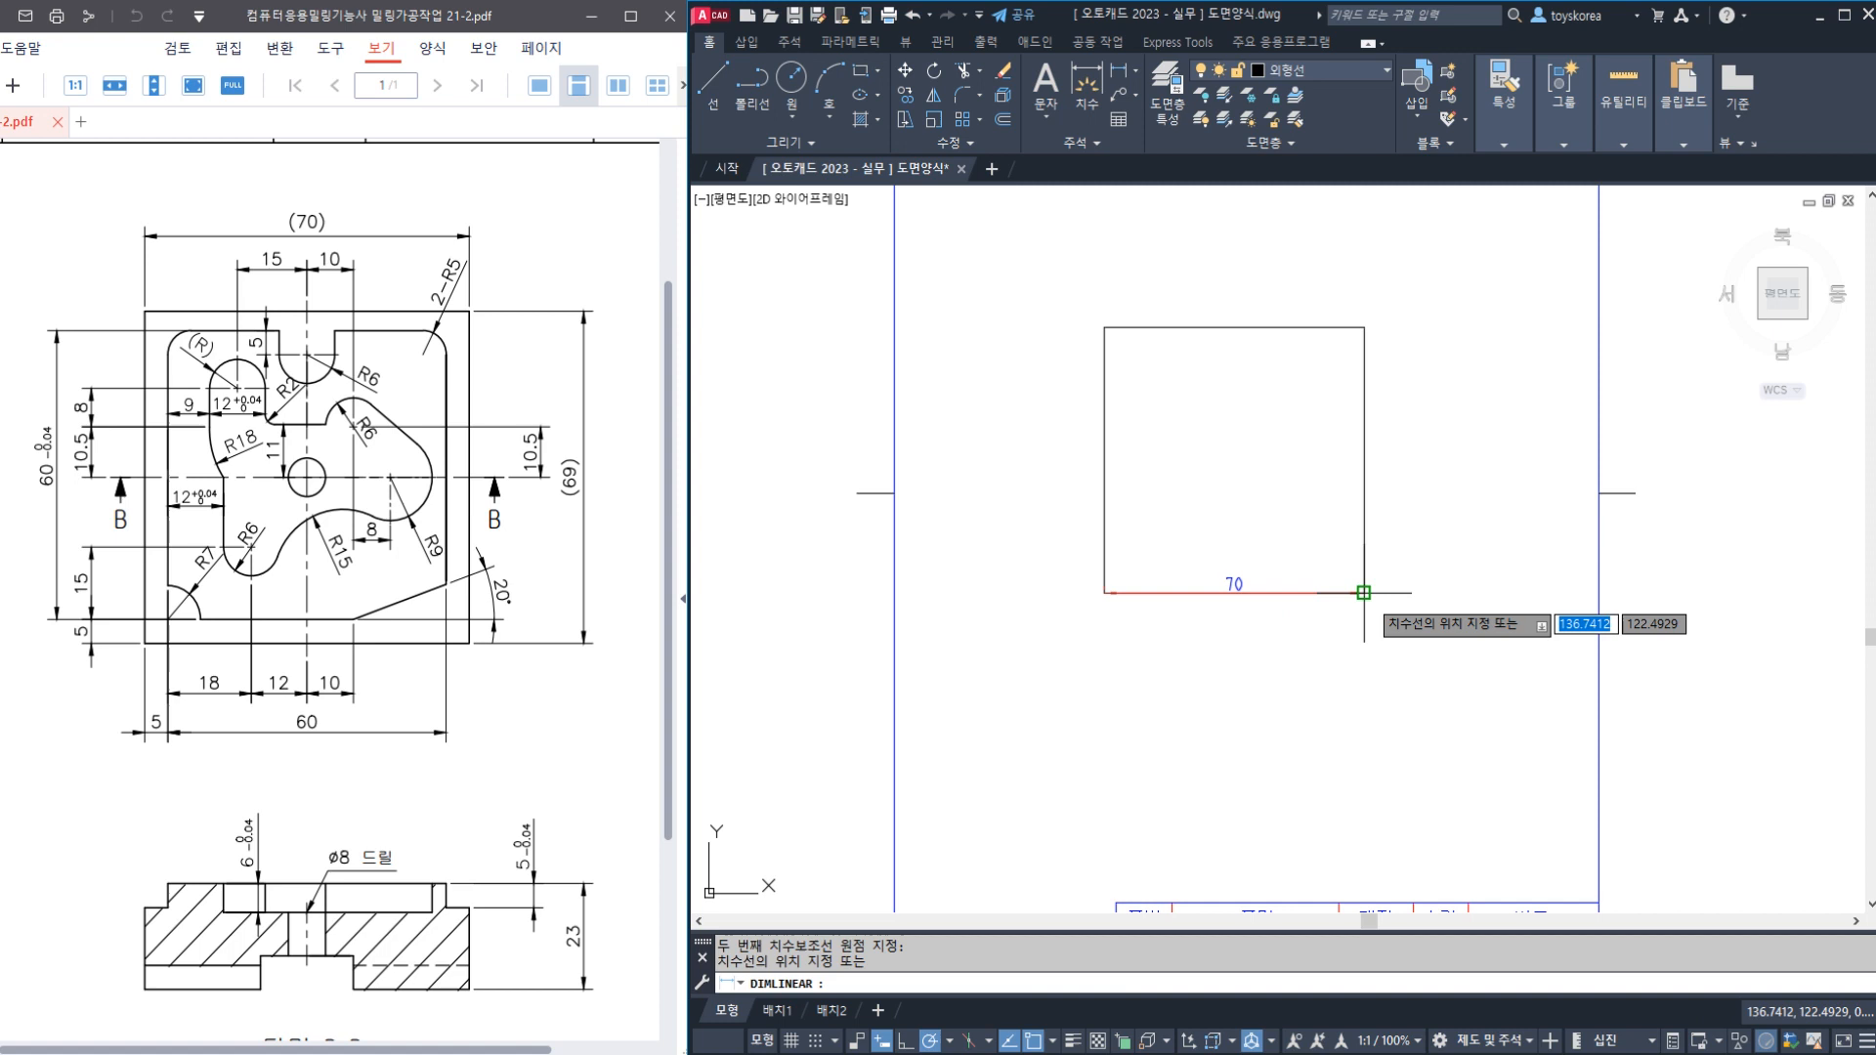
{"action": "left_click", "coordinate": [1333, 665]}
{"action": "key", "text": "Return"}
{"action": "left_click", "coordinate": [1364, 592]}
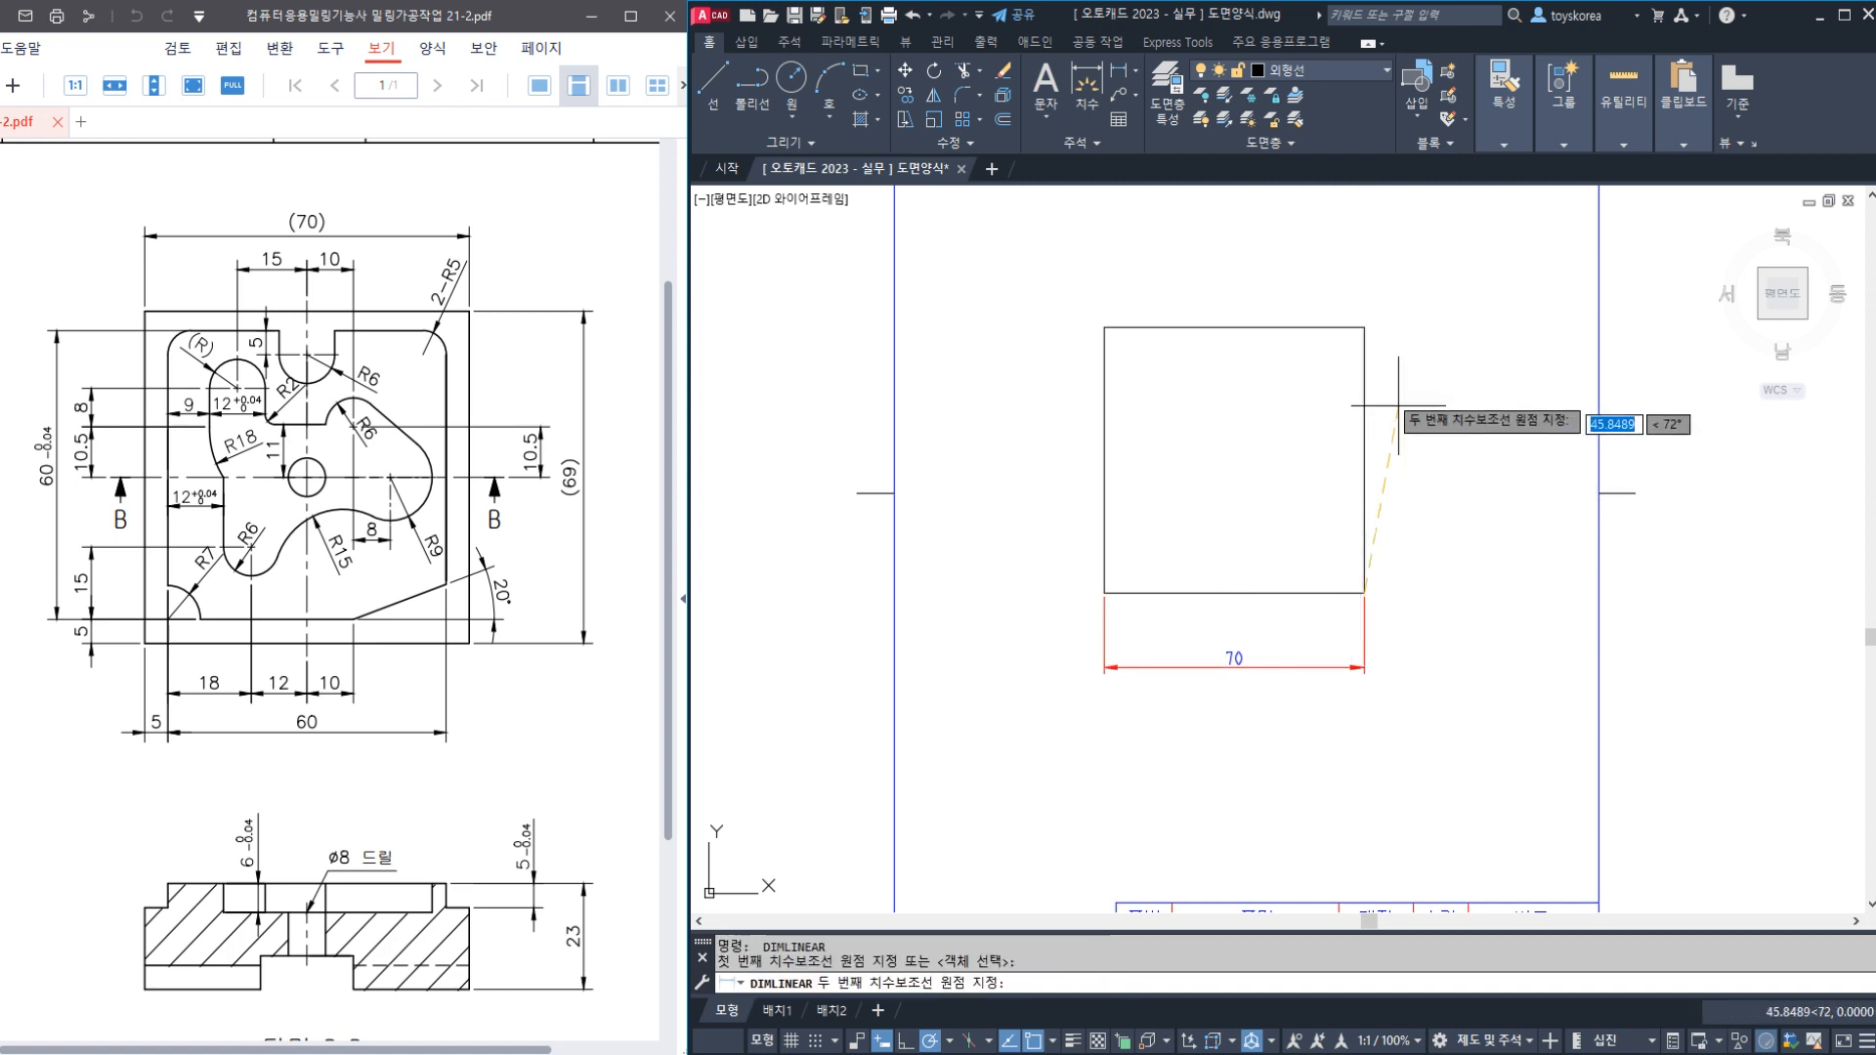
{"action": "left_click", "coordinate": [1364, 327]}
{"action": "left_click", "coordinate": [1399, 365]}
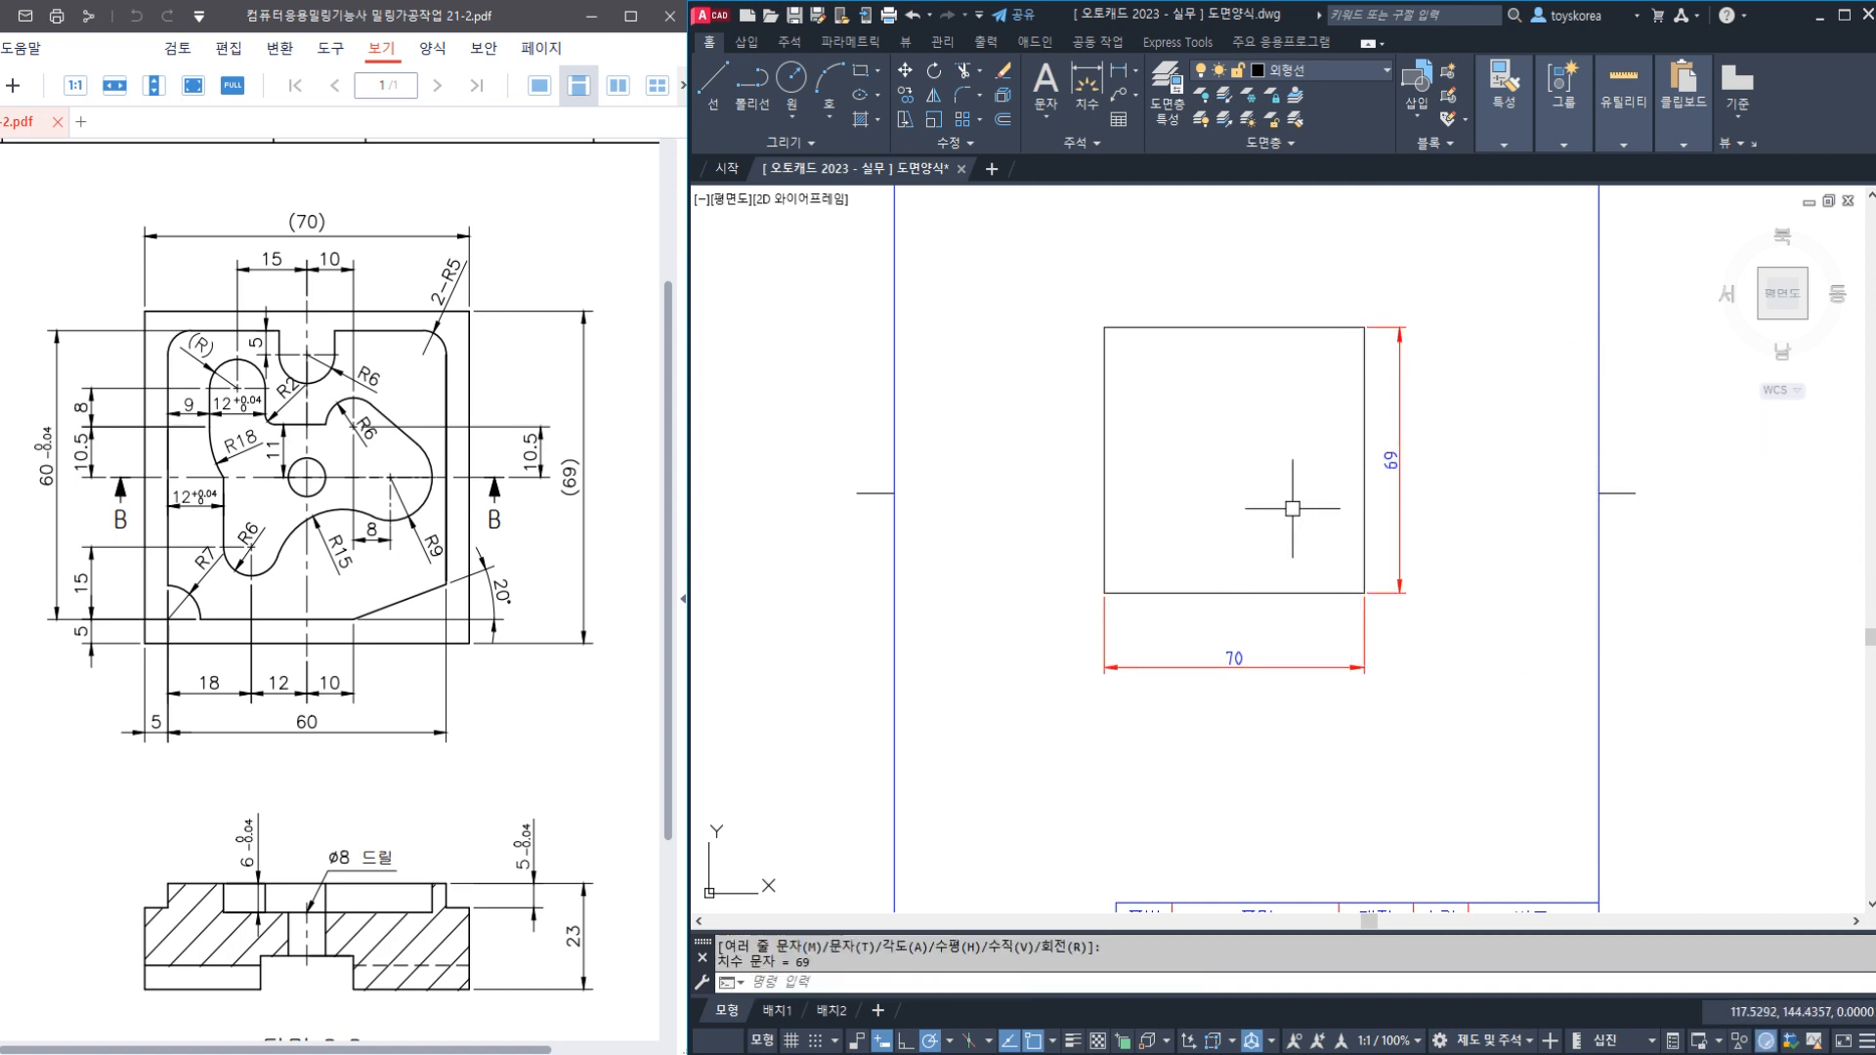
Erase the rectangle's width and height dimensions
{"action": "scroll", "coordinate": [1294, 505], "scroll_direction": "up", "scroll_amount": 2}
{"action": "left_click", "coordinate": [1440, 462]}
{"action": "left_click", "coordinate": [1436, 414]}
{"action": "left_click", "coordinate": [1382, 779]}
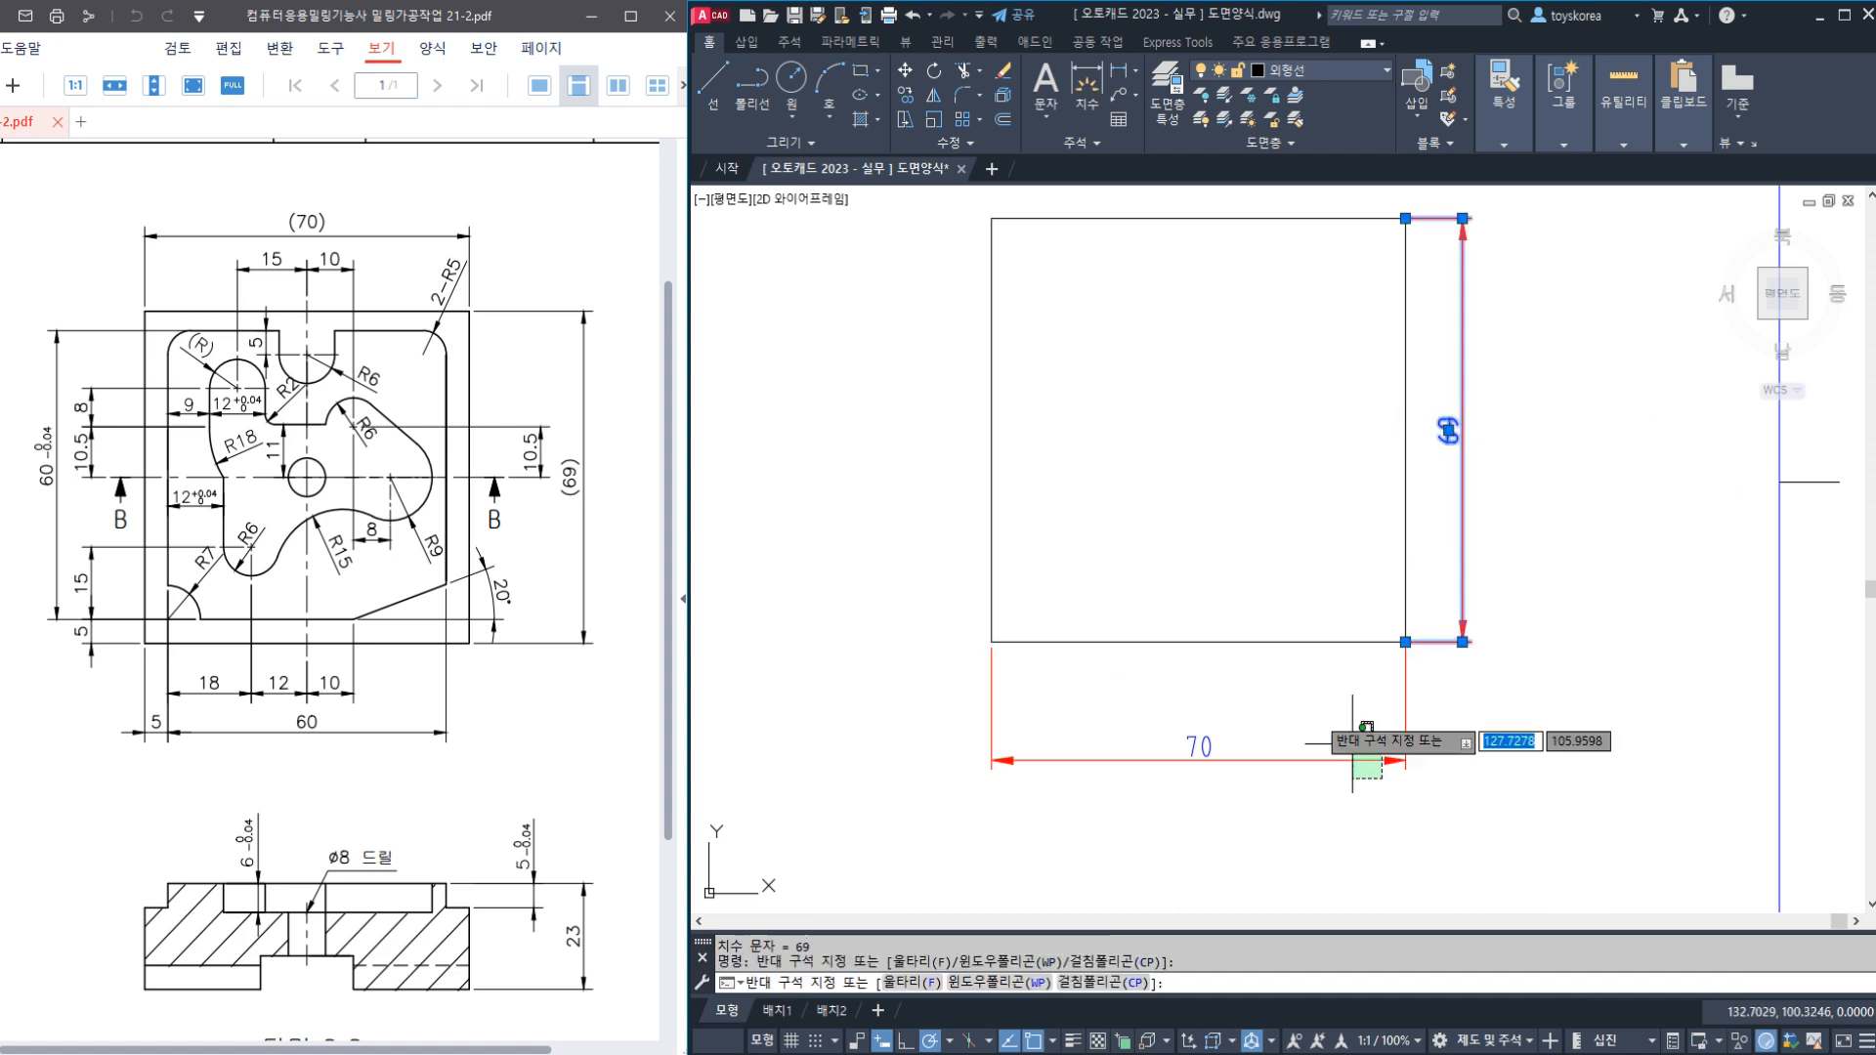
{"action": "left_click", "coordinate": [1311, 716]}
{"action": "key", "text": "Return"}
Explode the 70 by 69 mm rectangle into separate lines
{"action": "middle_click_drag", "start_coordinate": [1180, 443], "coordinate": [1174, 508]}
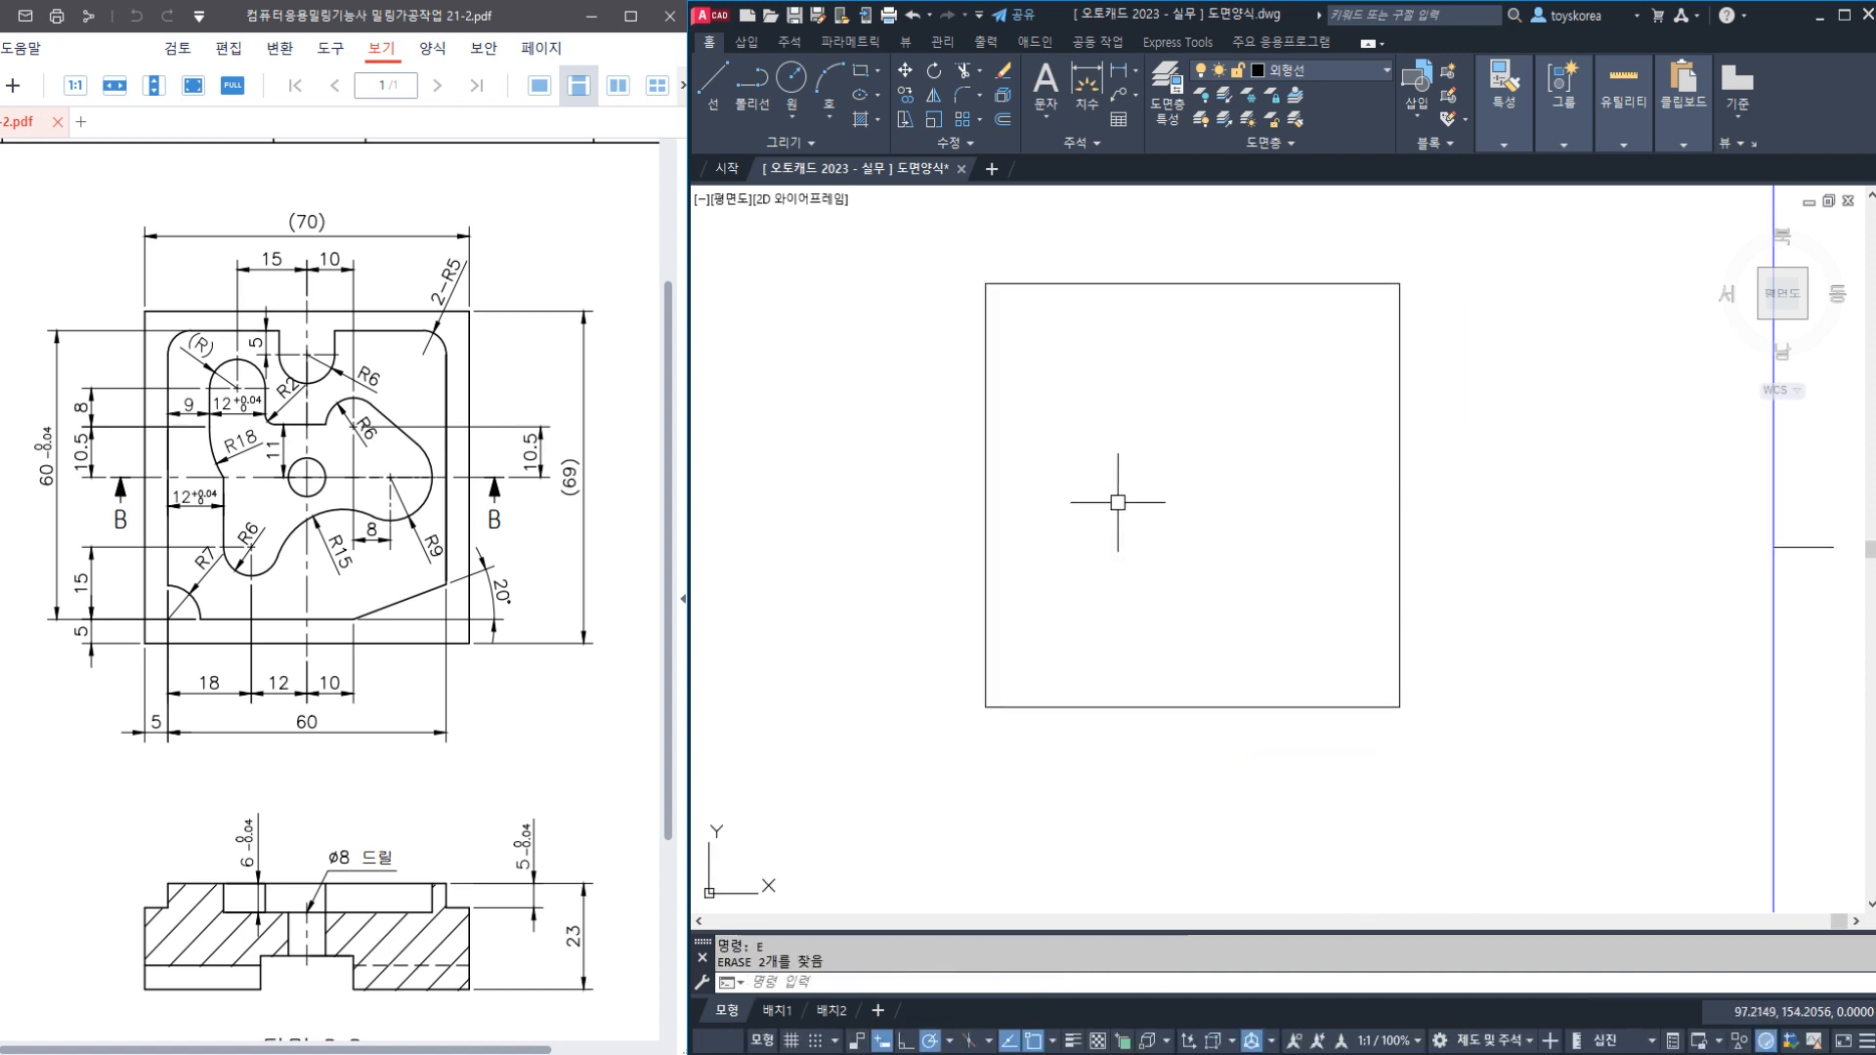
{"action": "left_click", "coordinate": [1065, 517]}
{"action": "left_click", "coordinate": [910, 487]}
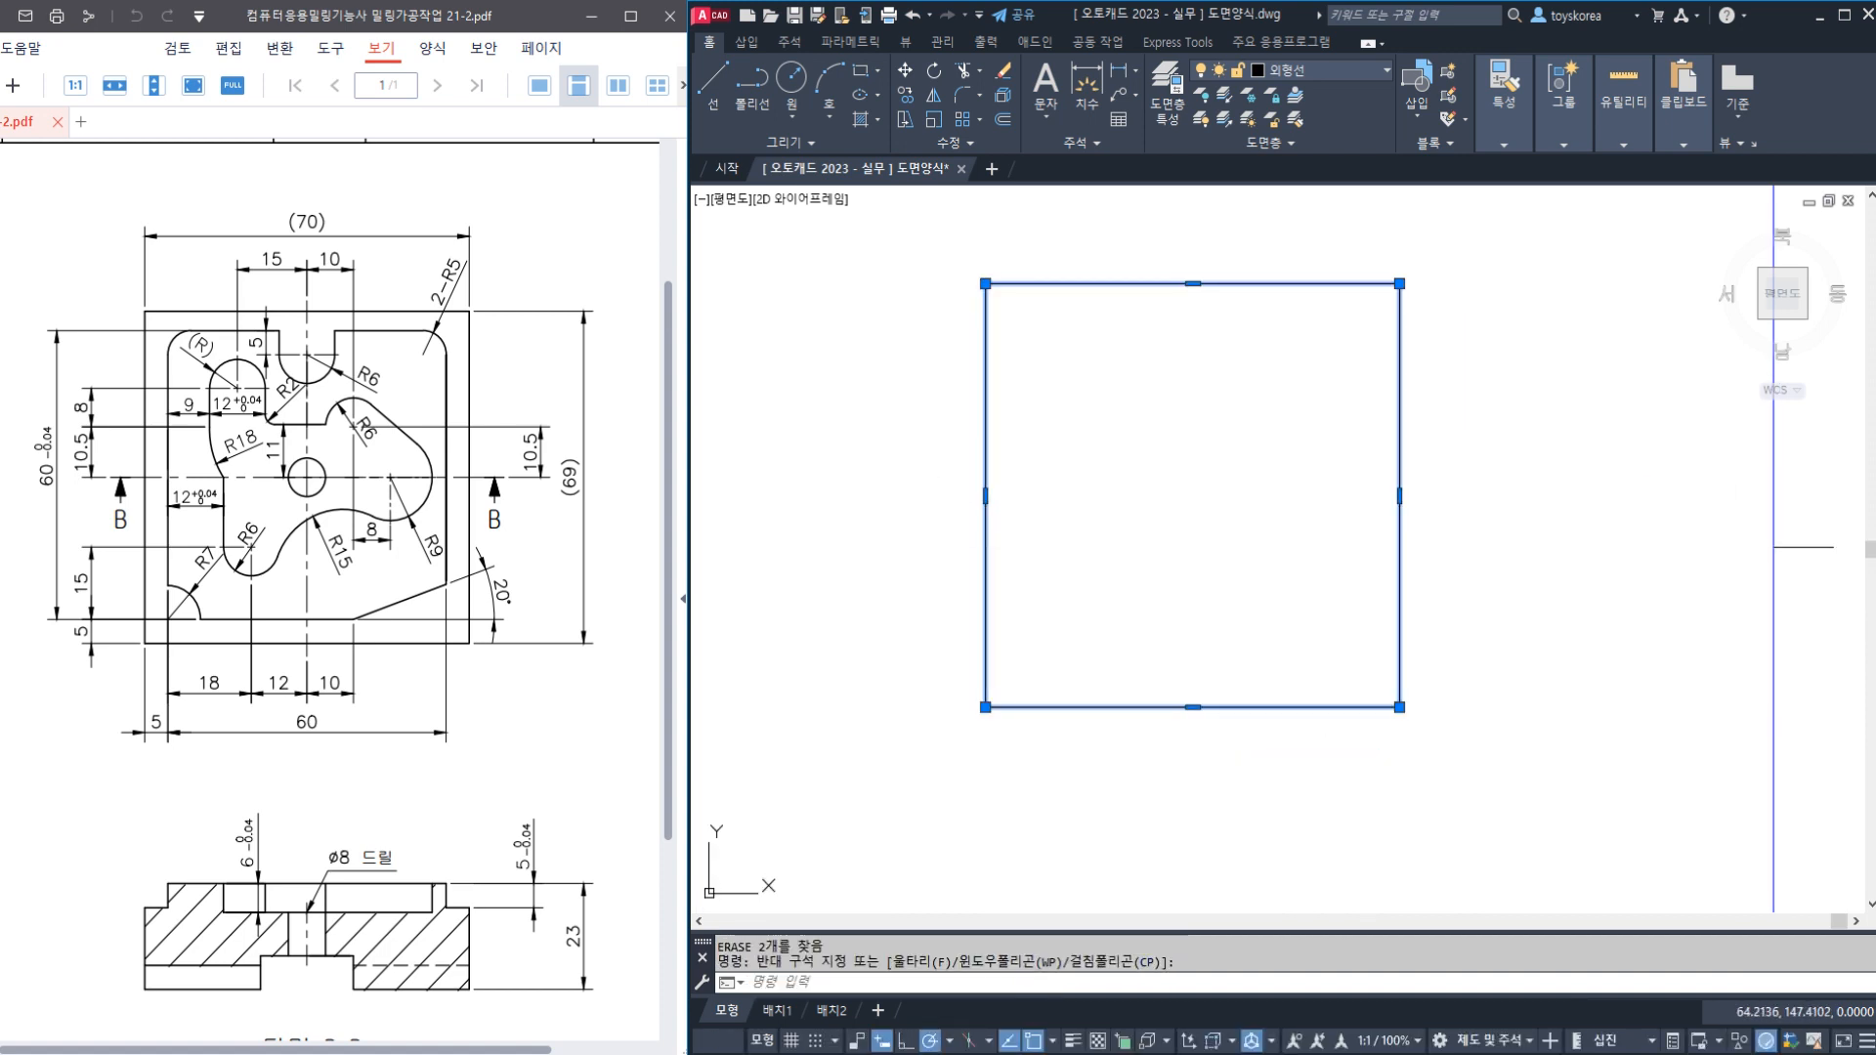
{"action": "key", "text": "Escape"}
{"action": "left_click", "coordinate": [985, 559]}
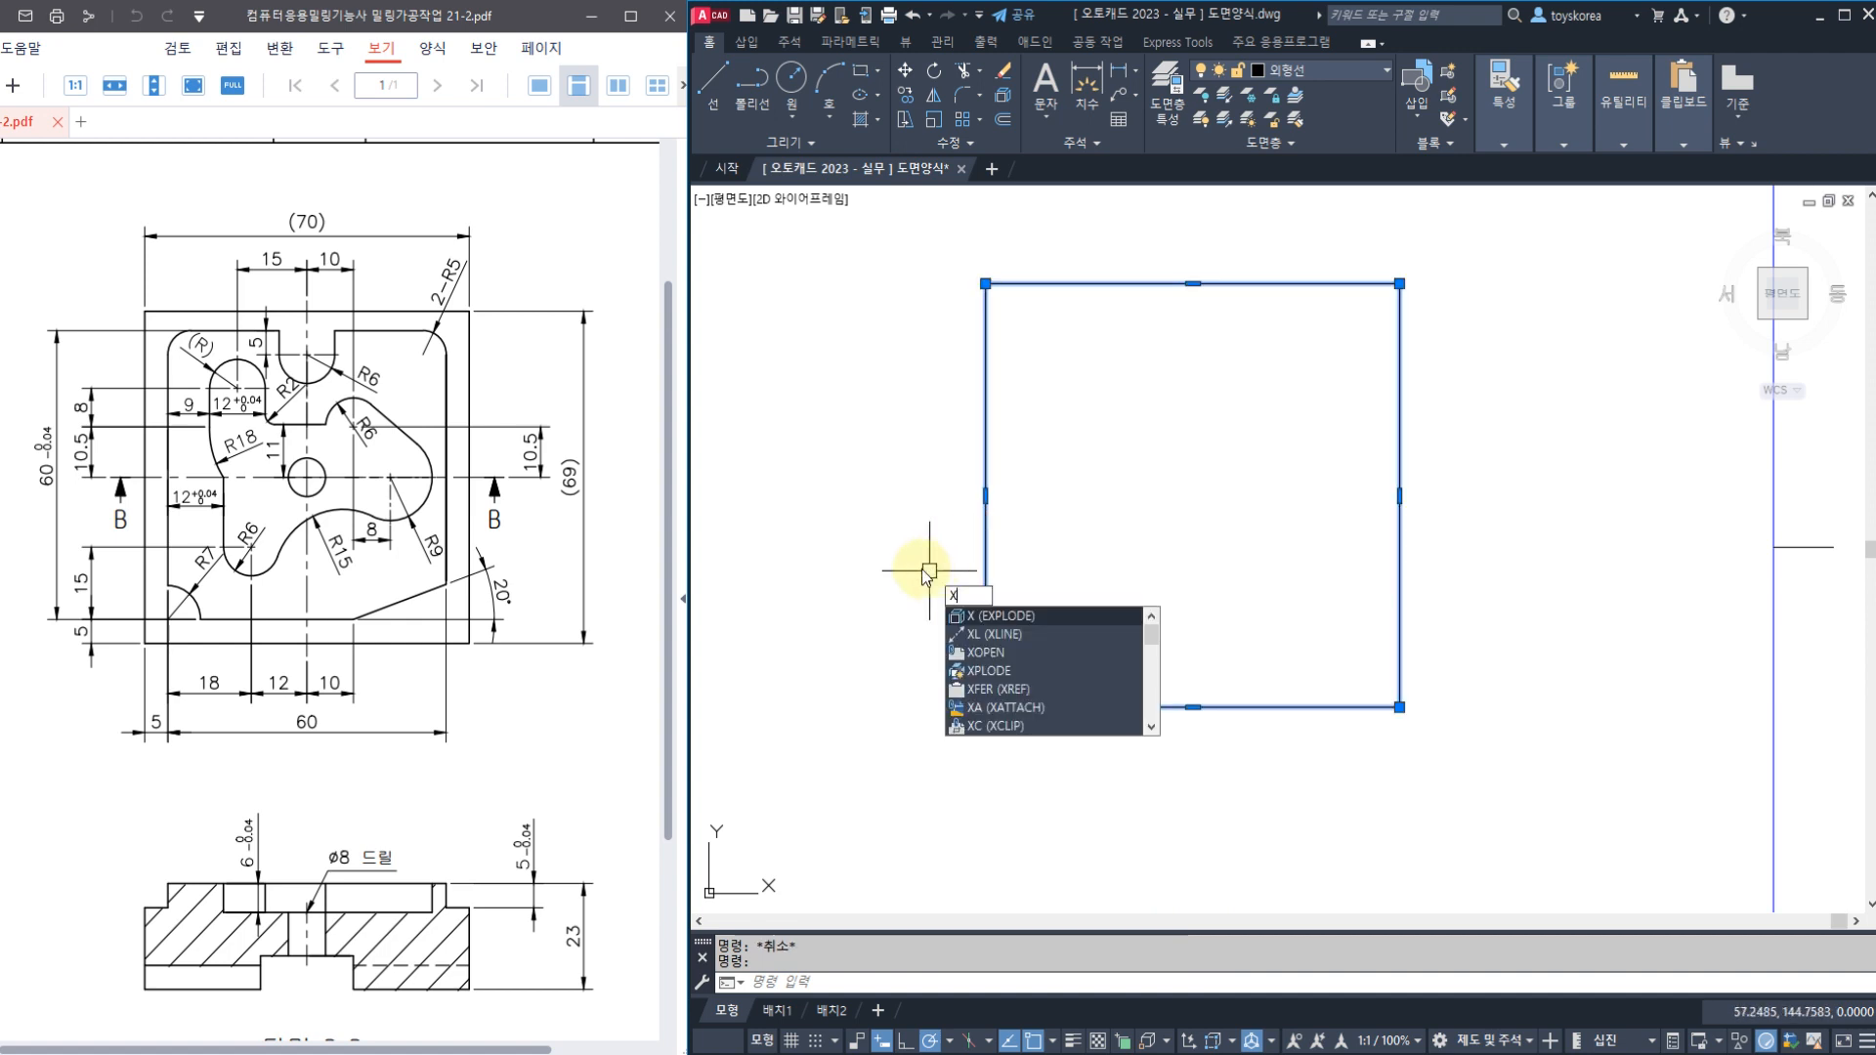
{"action": "key", "text": "Return"}
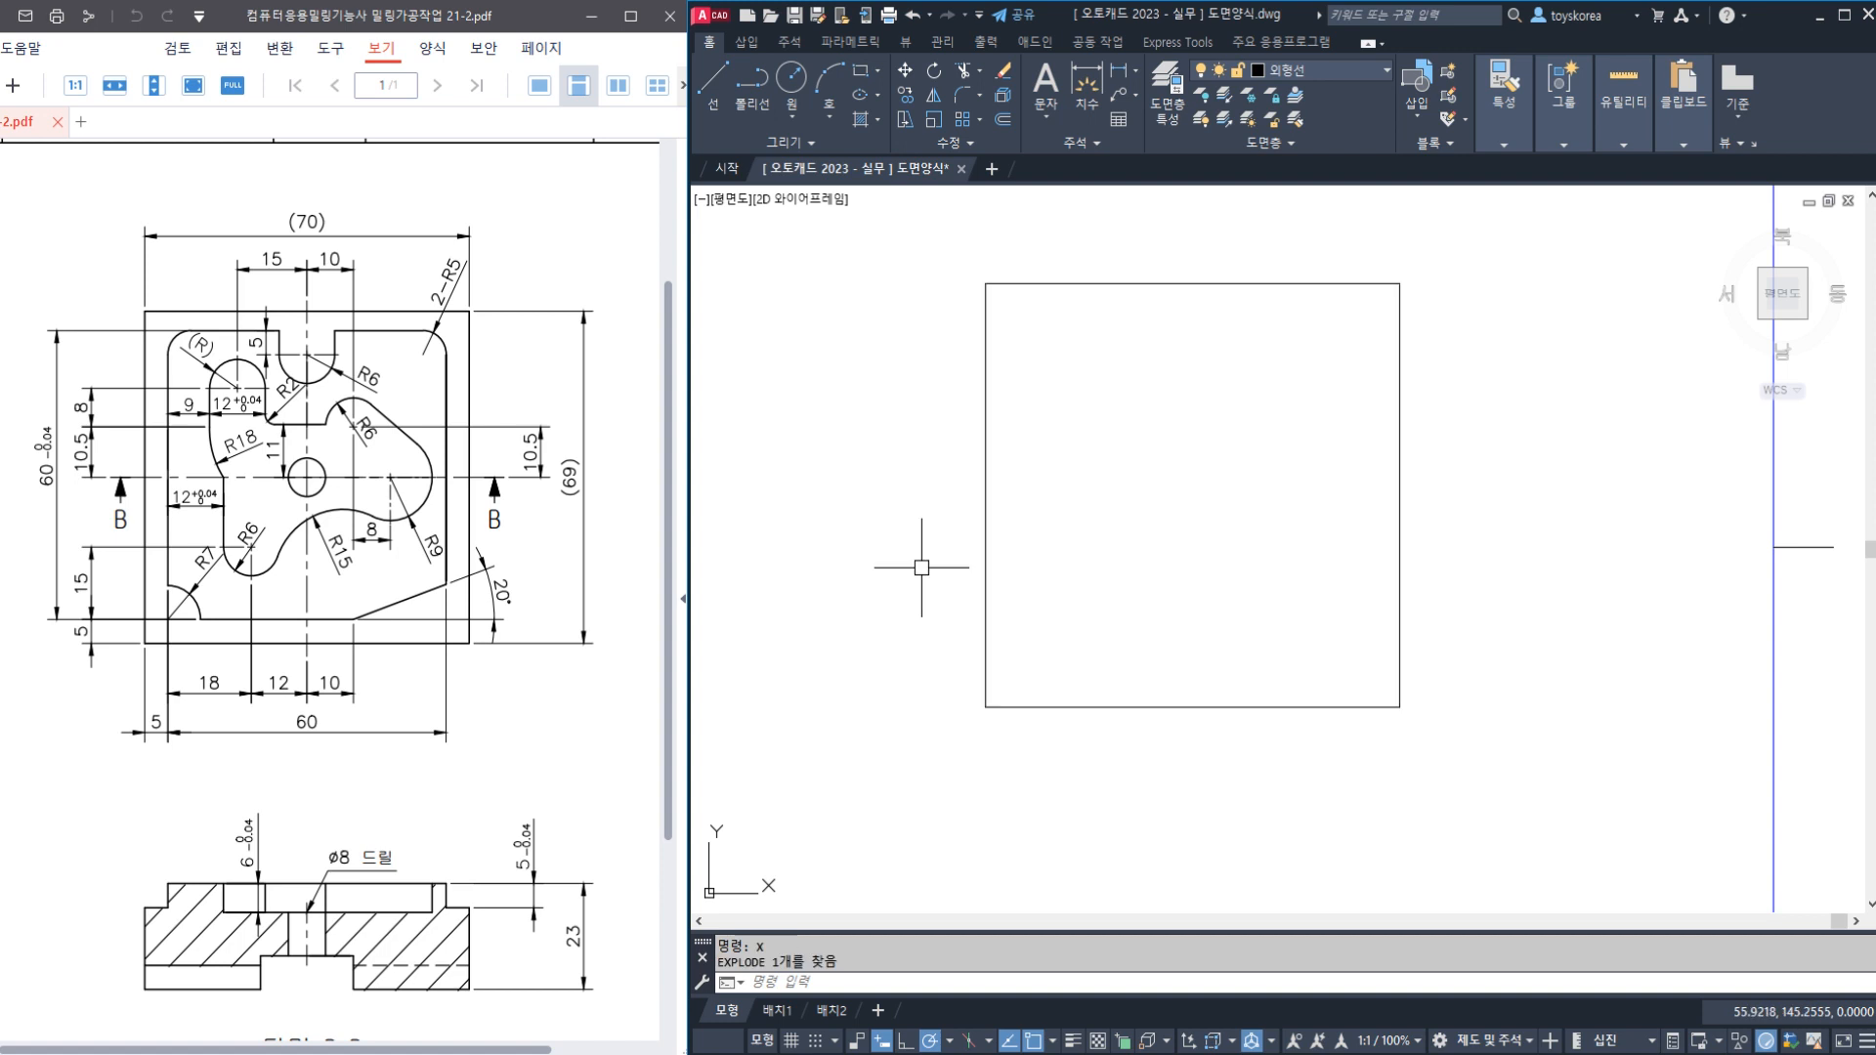
Select the outline's left and top sides individually to check that they are separate lines
{"action": "left_click", "coordinate": [986, 553]}
{"action": "left_click", "coordinate": [1032, 439]}
{"action": "left_click", "coordinate": [1034, 235]}
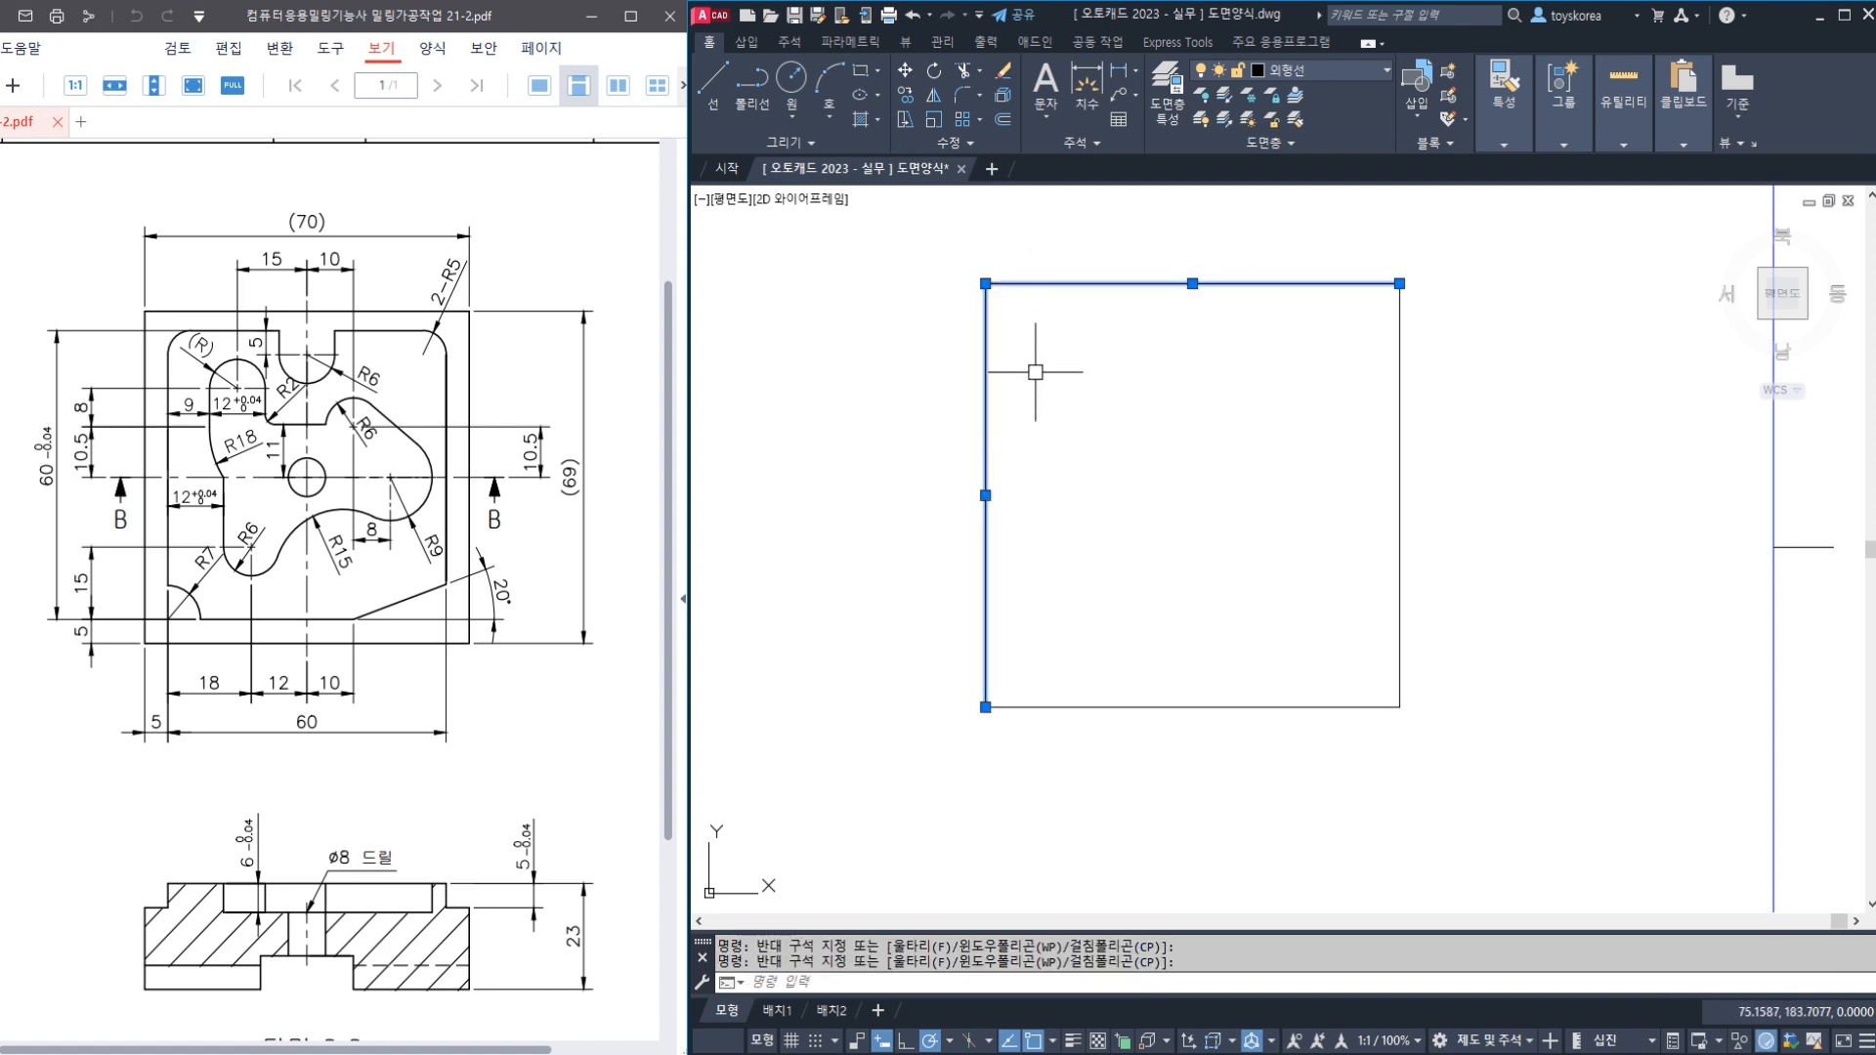
{"action": "key", "text": "Escape"}
{"action": "key", "text": "Escape"}
{"action": "middle_click_drag", "start_coordinate": [1033, 452], "coordinate": [978, 478]}
{"action": "scroll", "coordinate": [1013, 464], "scroll_direction": "up", "scroll_amount": 2}
{"action": "scroll", "coordinate": [976, 511], "scroll_direction": "down", "scroll_amount": 2}
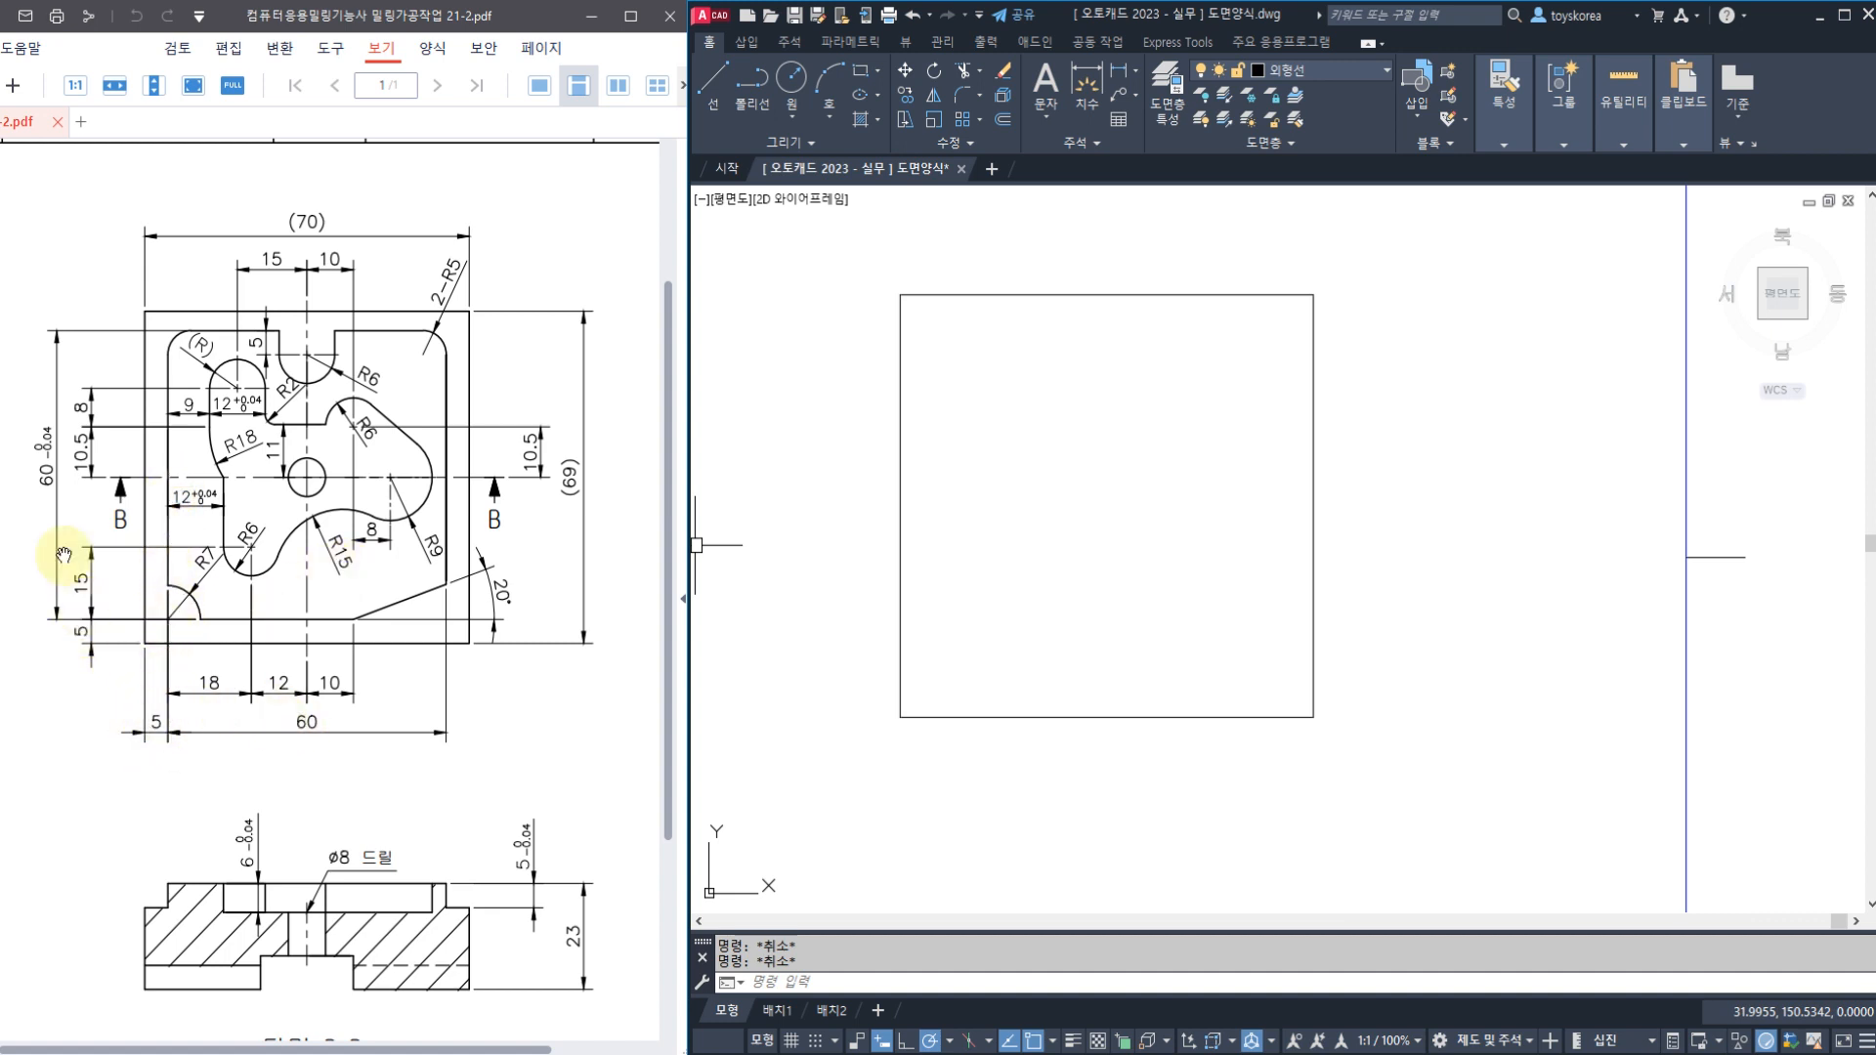
Mark the stepped contour's 5 mm edge distances and its 60 mm width and height in the PDF drawing
{"action": "left_click_drag", "start_coordinate": [142, 487], "coordinate": [142, 725]}
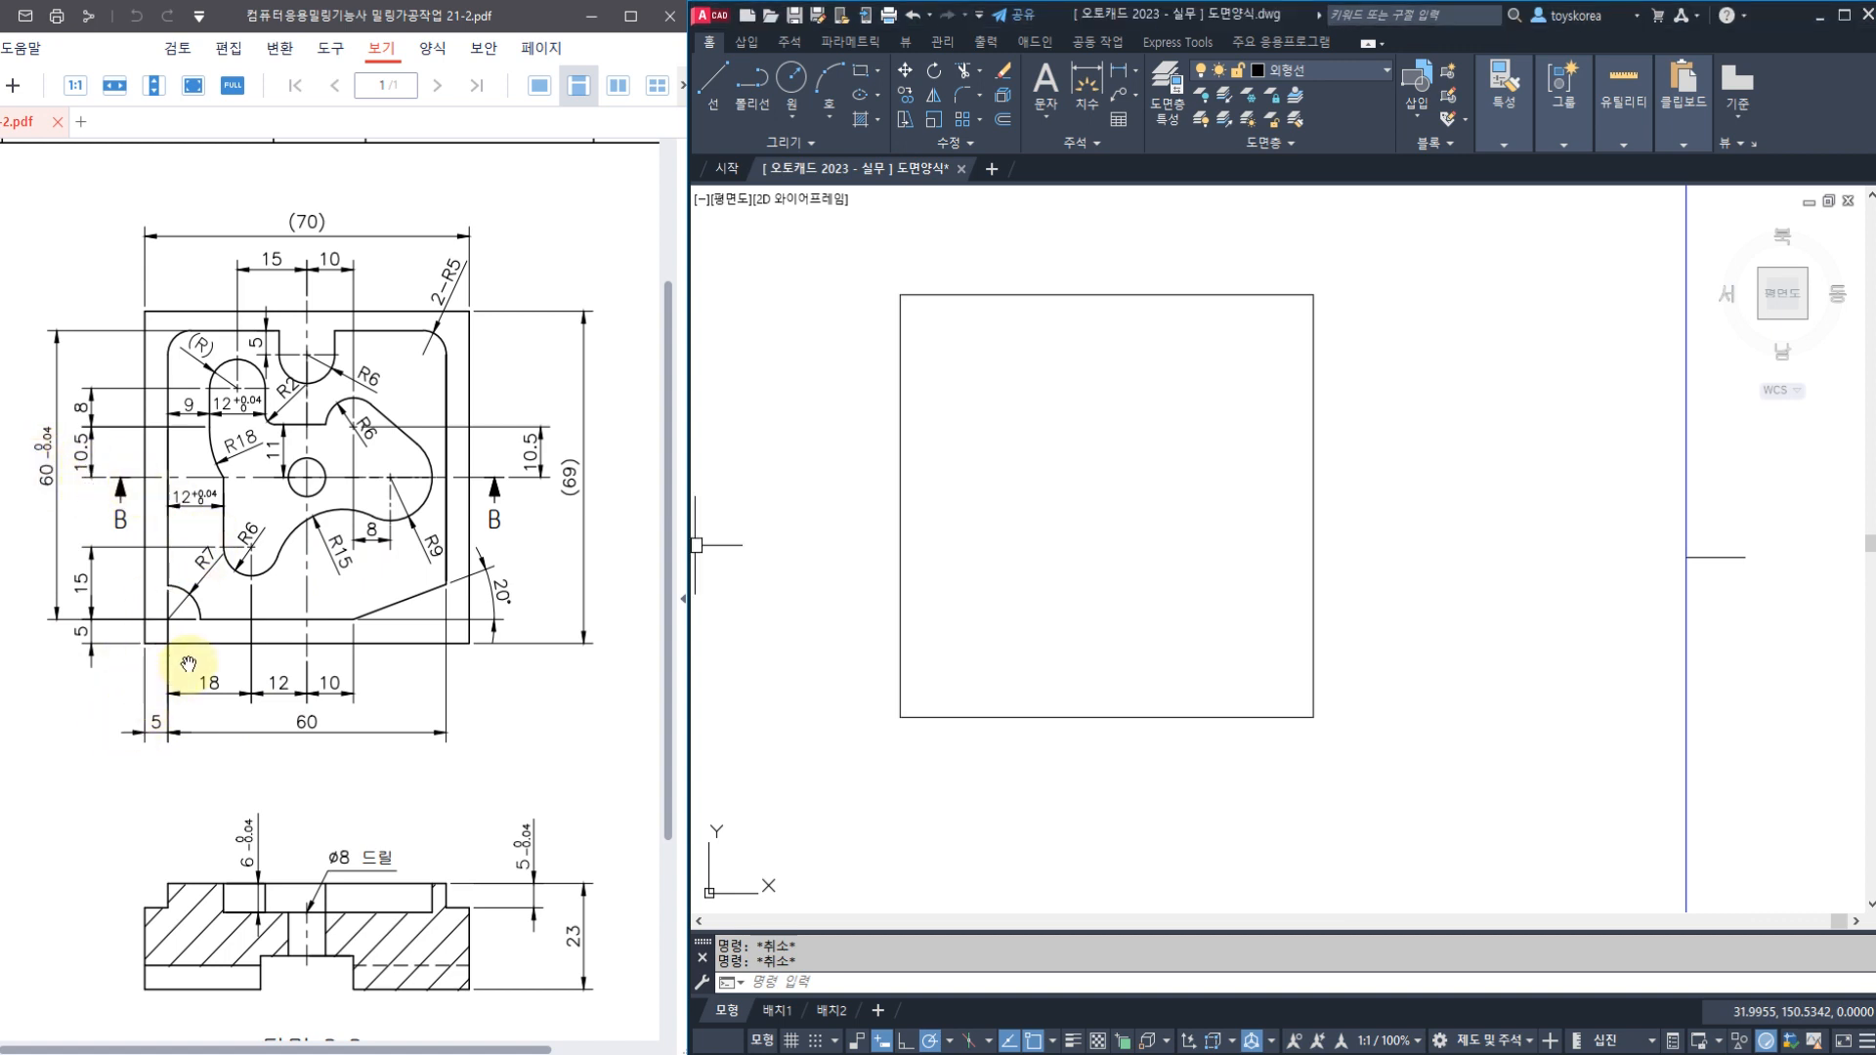
{"action": "mouse_move", "coordinate": [223, 630]}
{"action": "left_mouse_down"}
{"action": "mouse_move", "coordinate": [189, 754]}
{"action": "mouse_move", "coordinate": [124, 696]}
{"action": "left_mouse_up"}
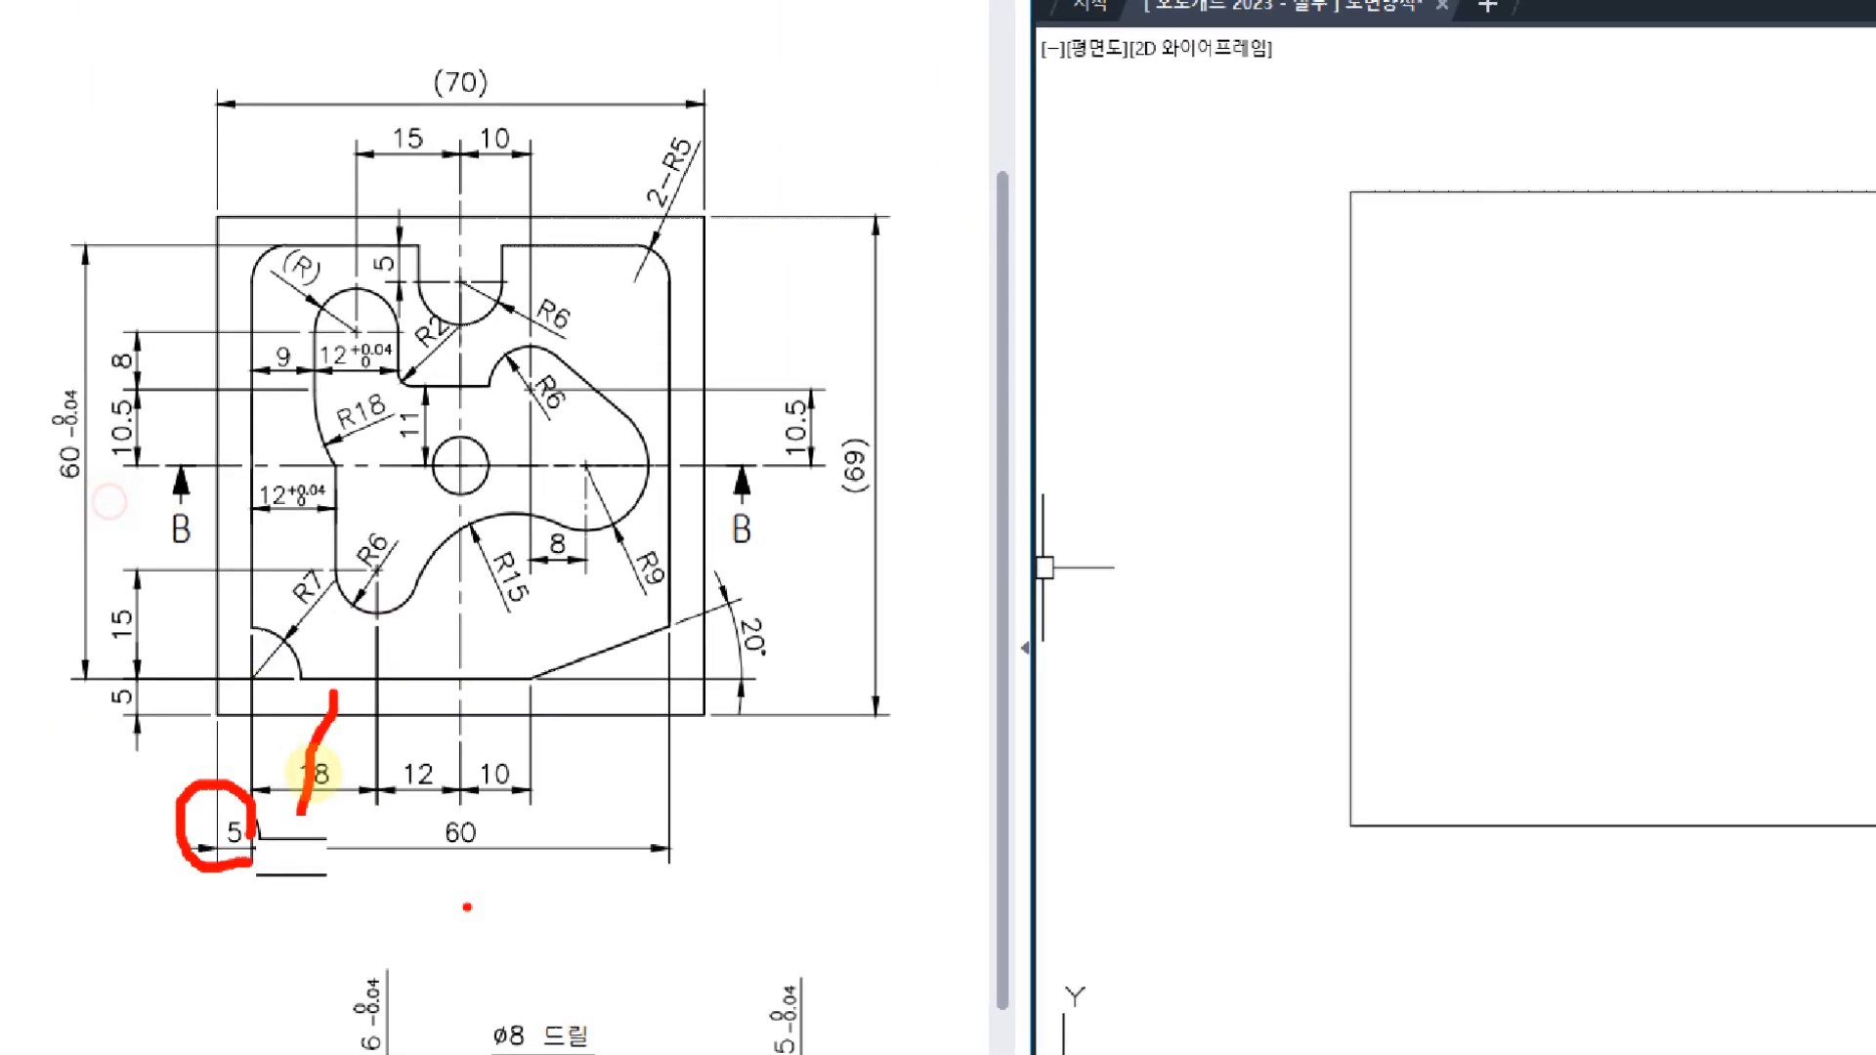
{"action": "mouse_move", "coordinate": [472, 910]}
{"action": "left_mouse_down"}
{"action": "mouse_move", "coordinate": [467, 799]}
{"action": "mouse_move", "coordinate": [443, 905]}
{"action": "left_mouse_up"}
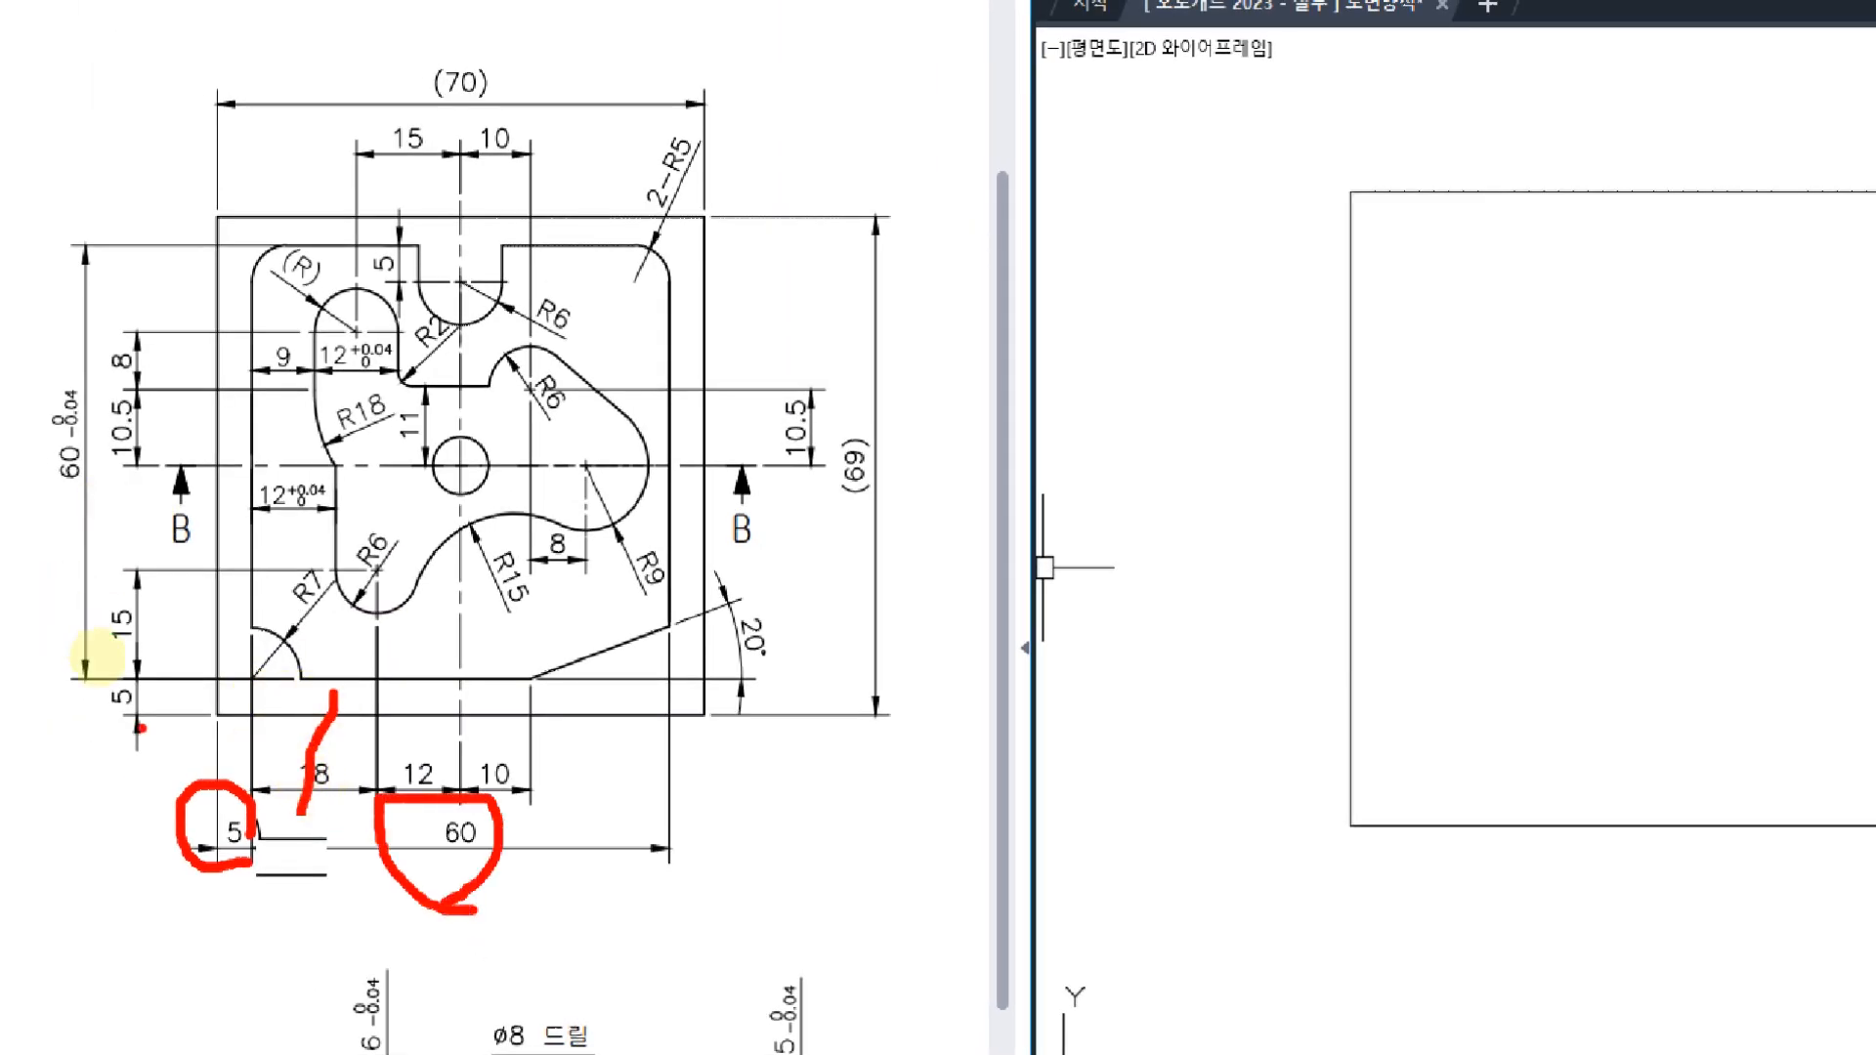
{"action": "mouse_move", "coordinate": [152, 749]}
{"action": "left_mouse_down"}
{"action": "mouse_move", "coordinate": [120, 677]}
{"action": "mouse_move", "coordinate": [152, 752]}
{"action": "left_mouse_up"}
{"action": "mouse_move", "coordinate": [69, 507]}
{"action": "left_mouse_down"}
{"action": "mouse_move", "coordinate": [25, 389]}
{"action": "mouse_move", "coordinate": [62, 526]}
{"action": "left_mouse_up"}
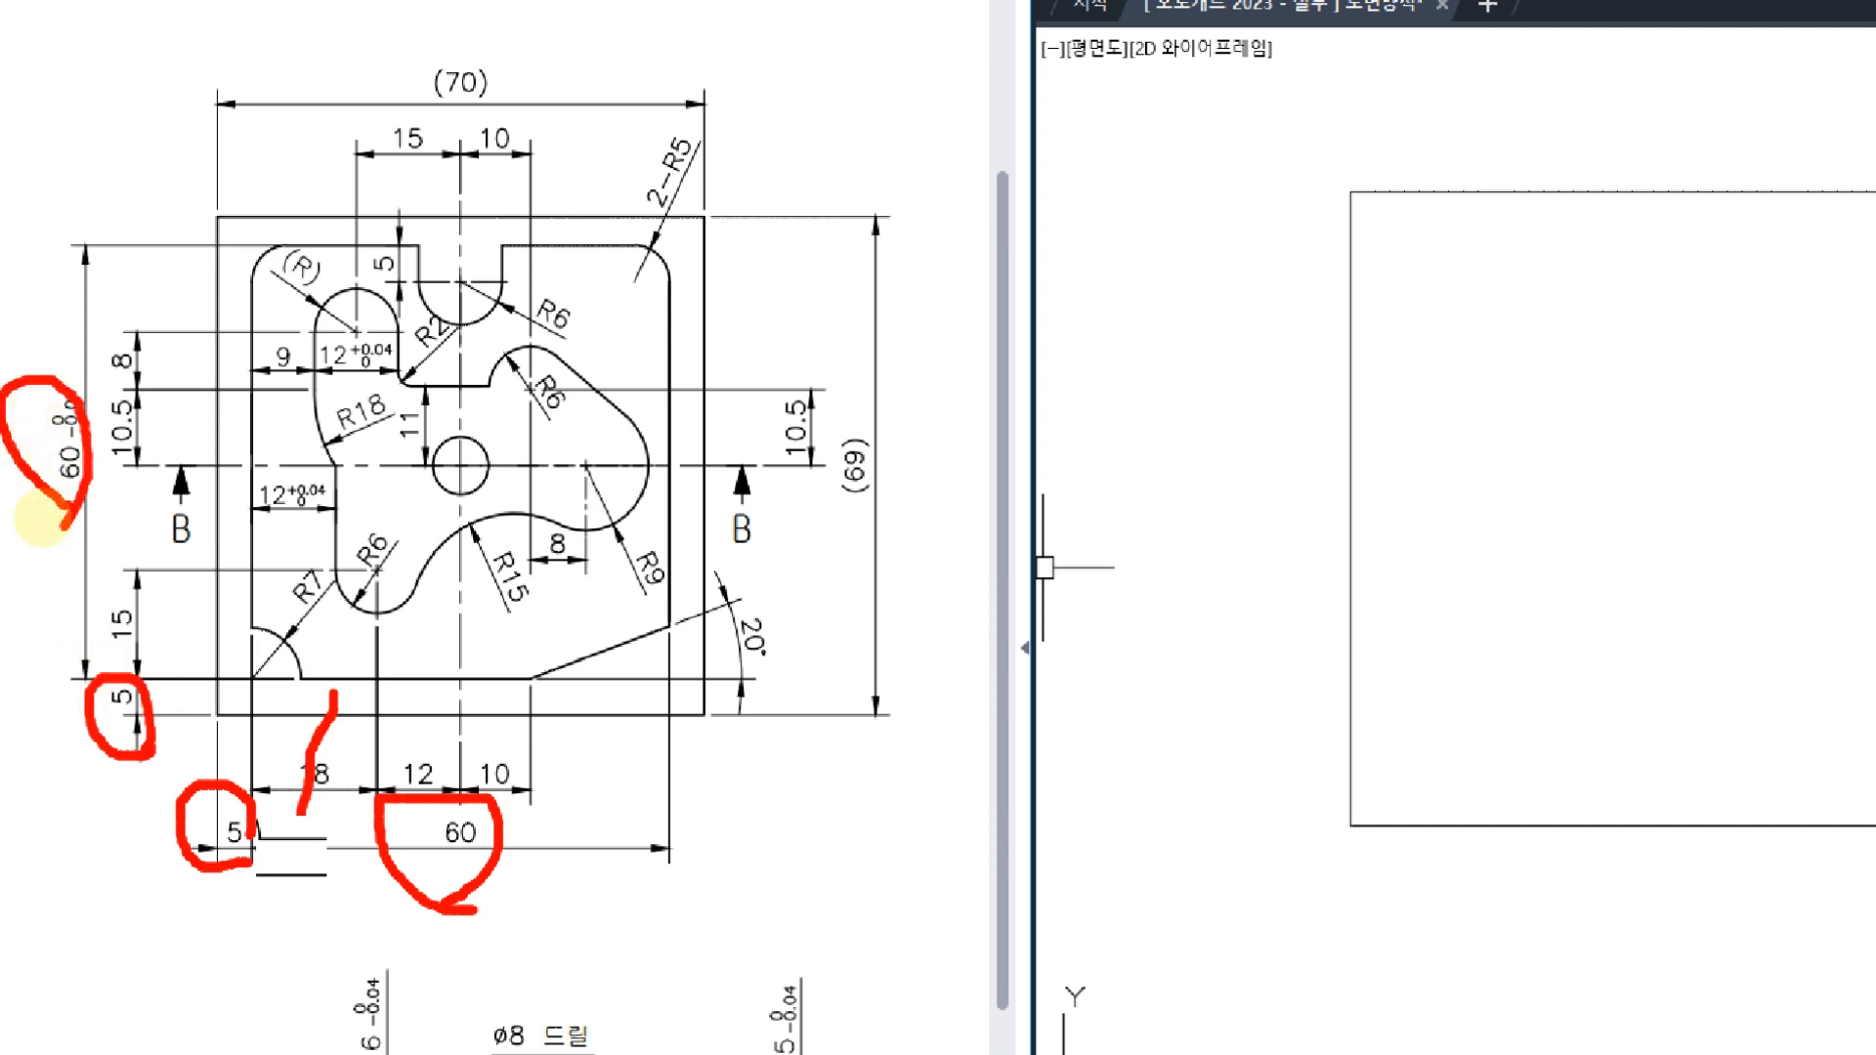
{"action": "key", "text": "Escape"}
{"action": "left_click", "coordinate": [1466, 474]}
{"action": "key", "text": "Escape"}
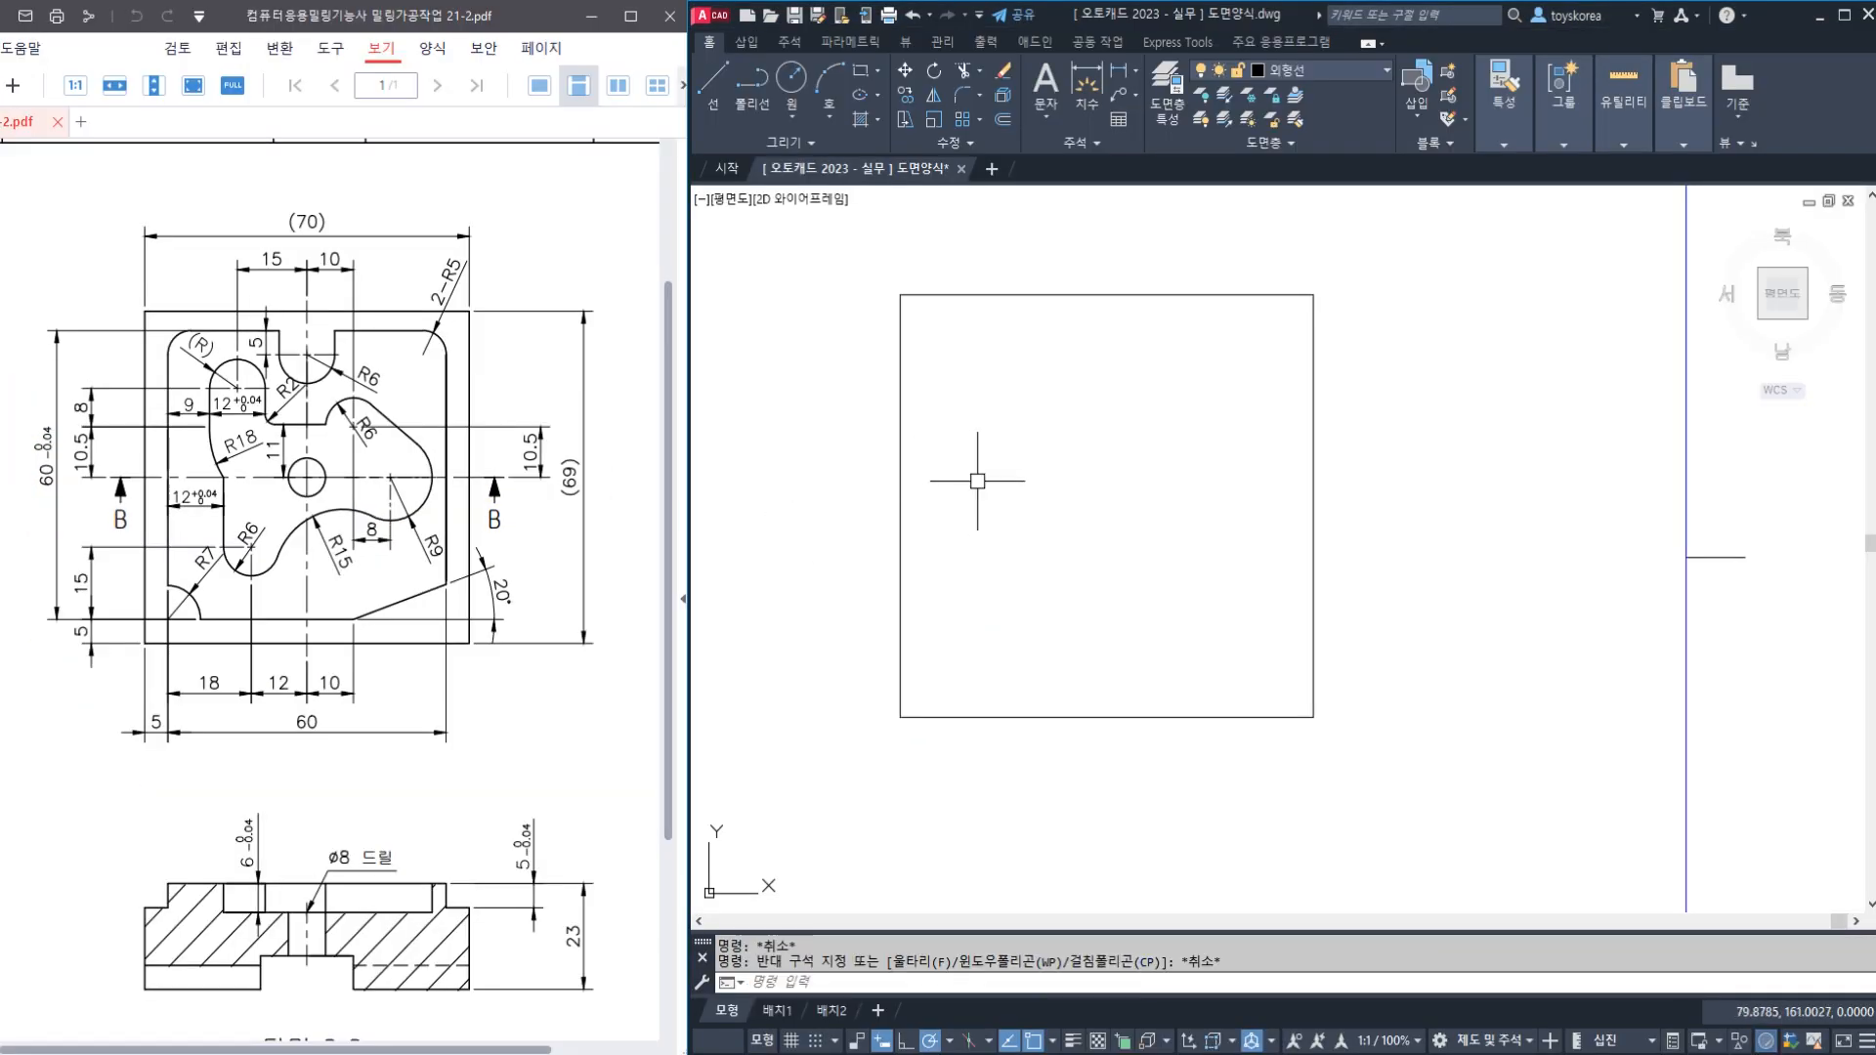
Offset the outline's bottom and left edges 5 mm inward
{"action": "key", "text": "Escape"}
{"action": "type", "text": "o"}
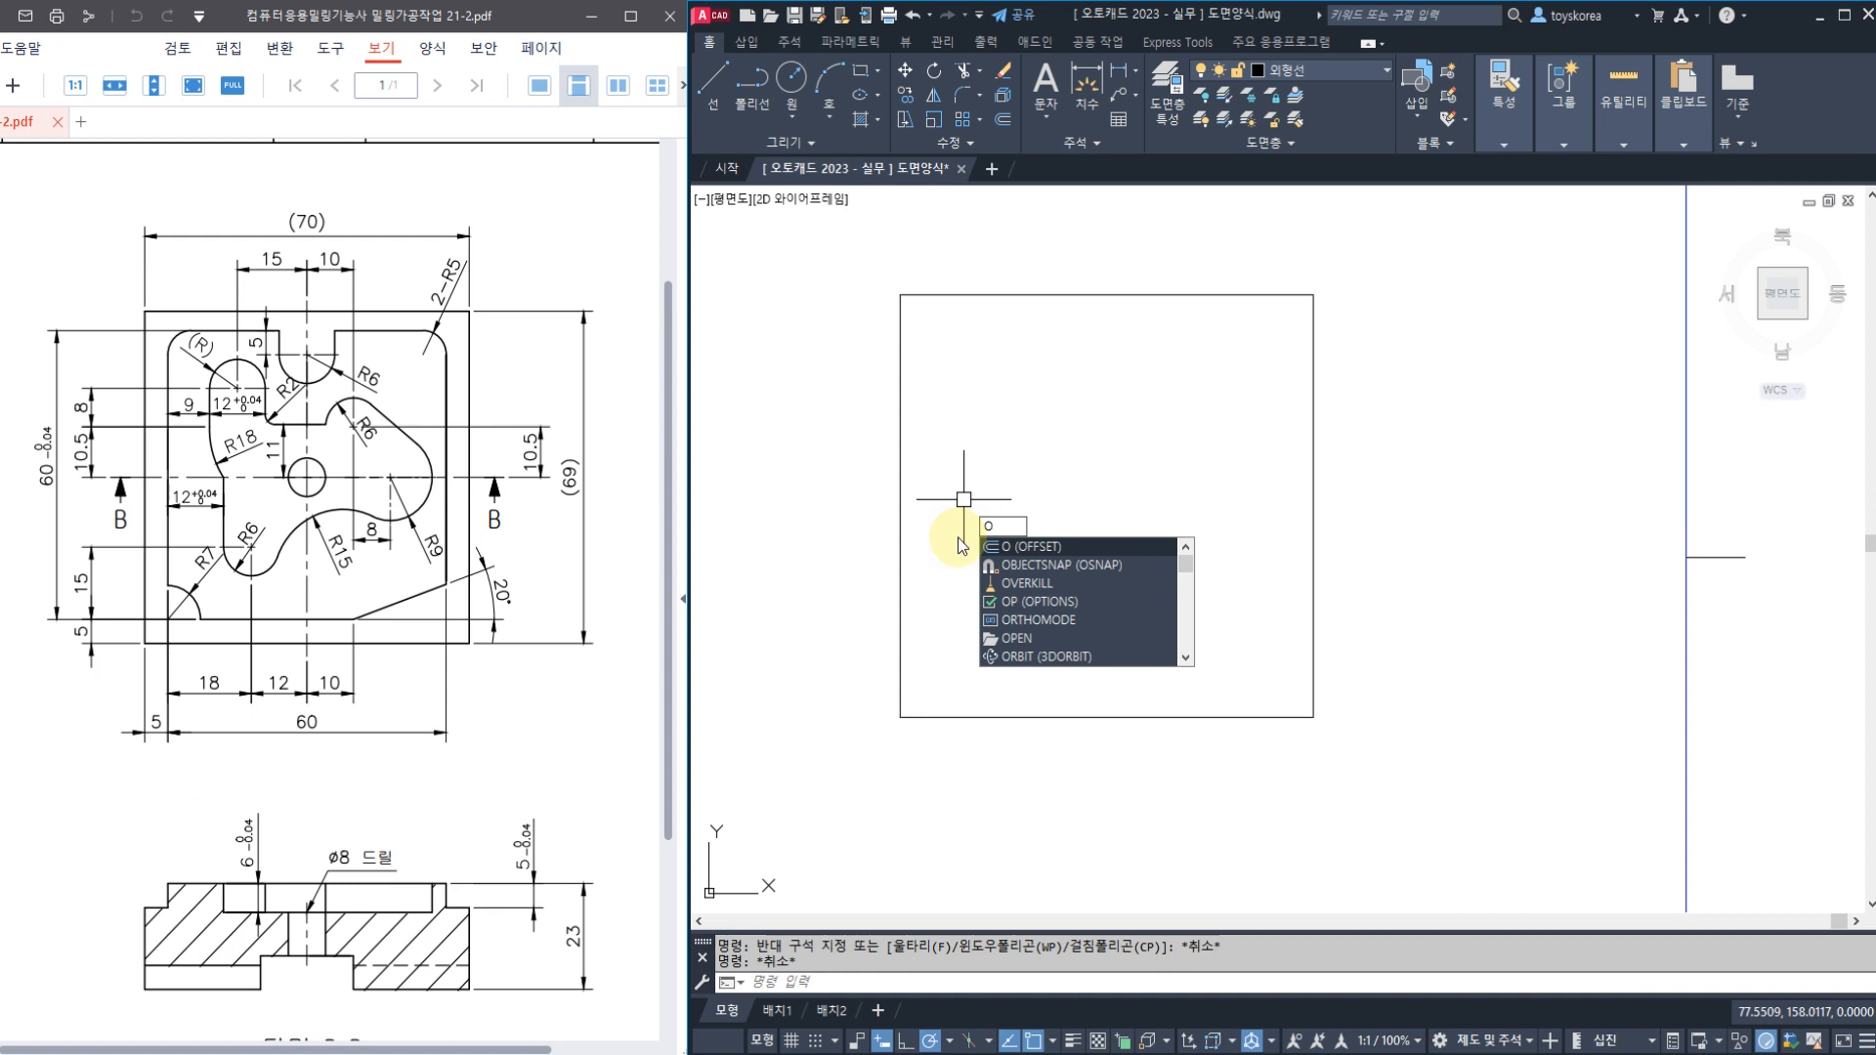
{"action": "key", "text": "Return"}
{"action": "type", "text": "5"}
{"action": "key", "text": "Return"}
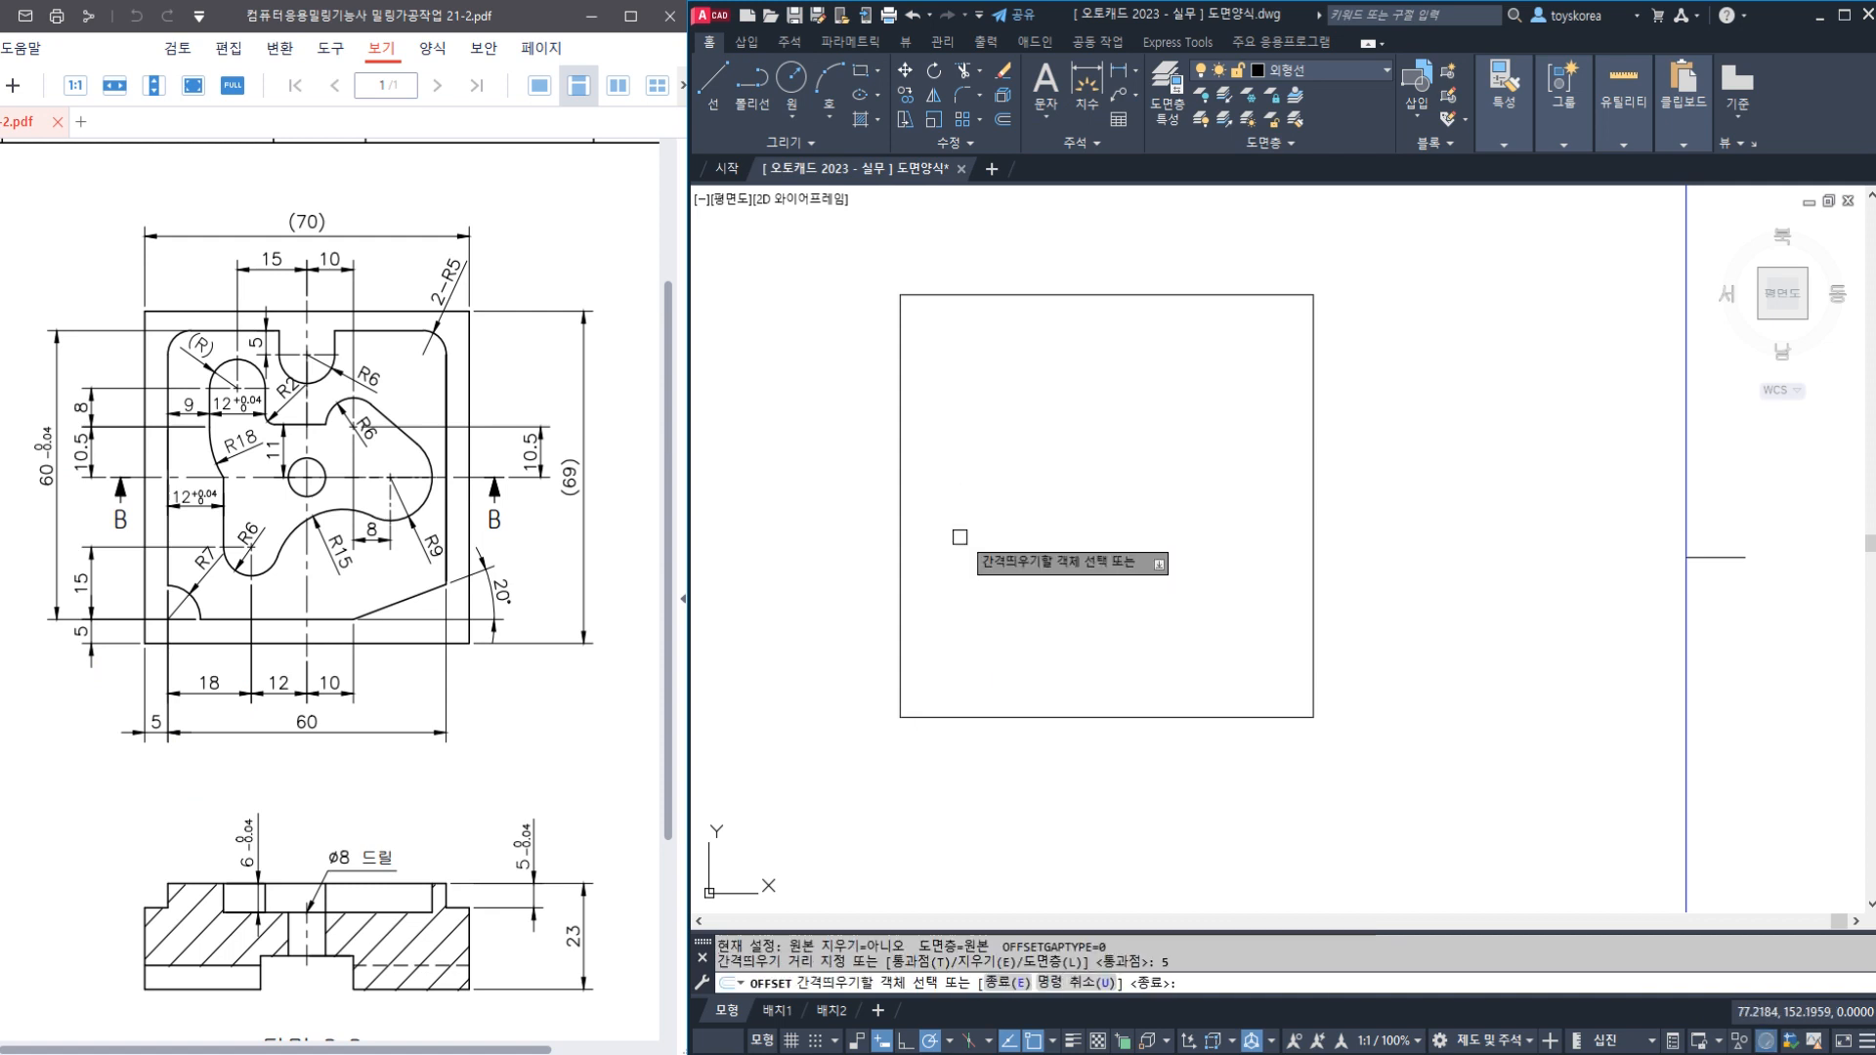
{"action": "left_click", "coordinate": [943, 719]}
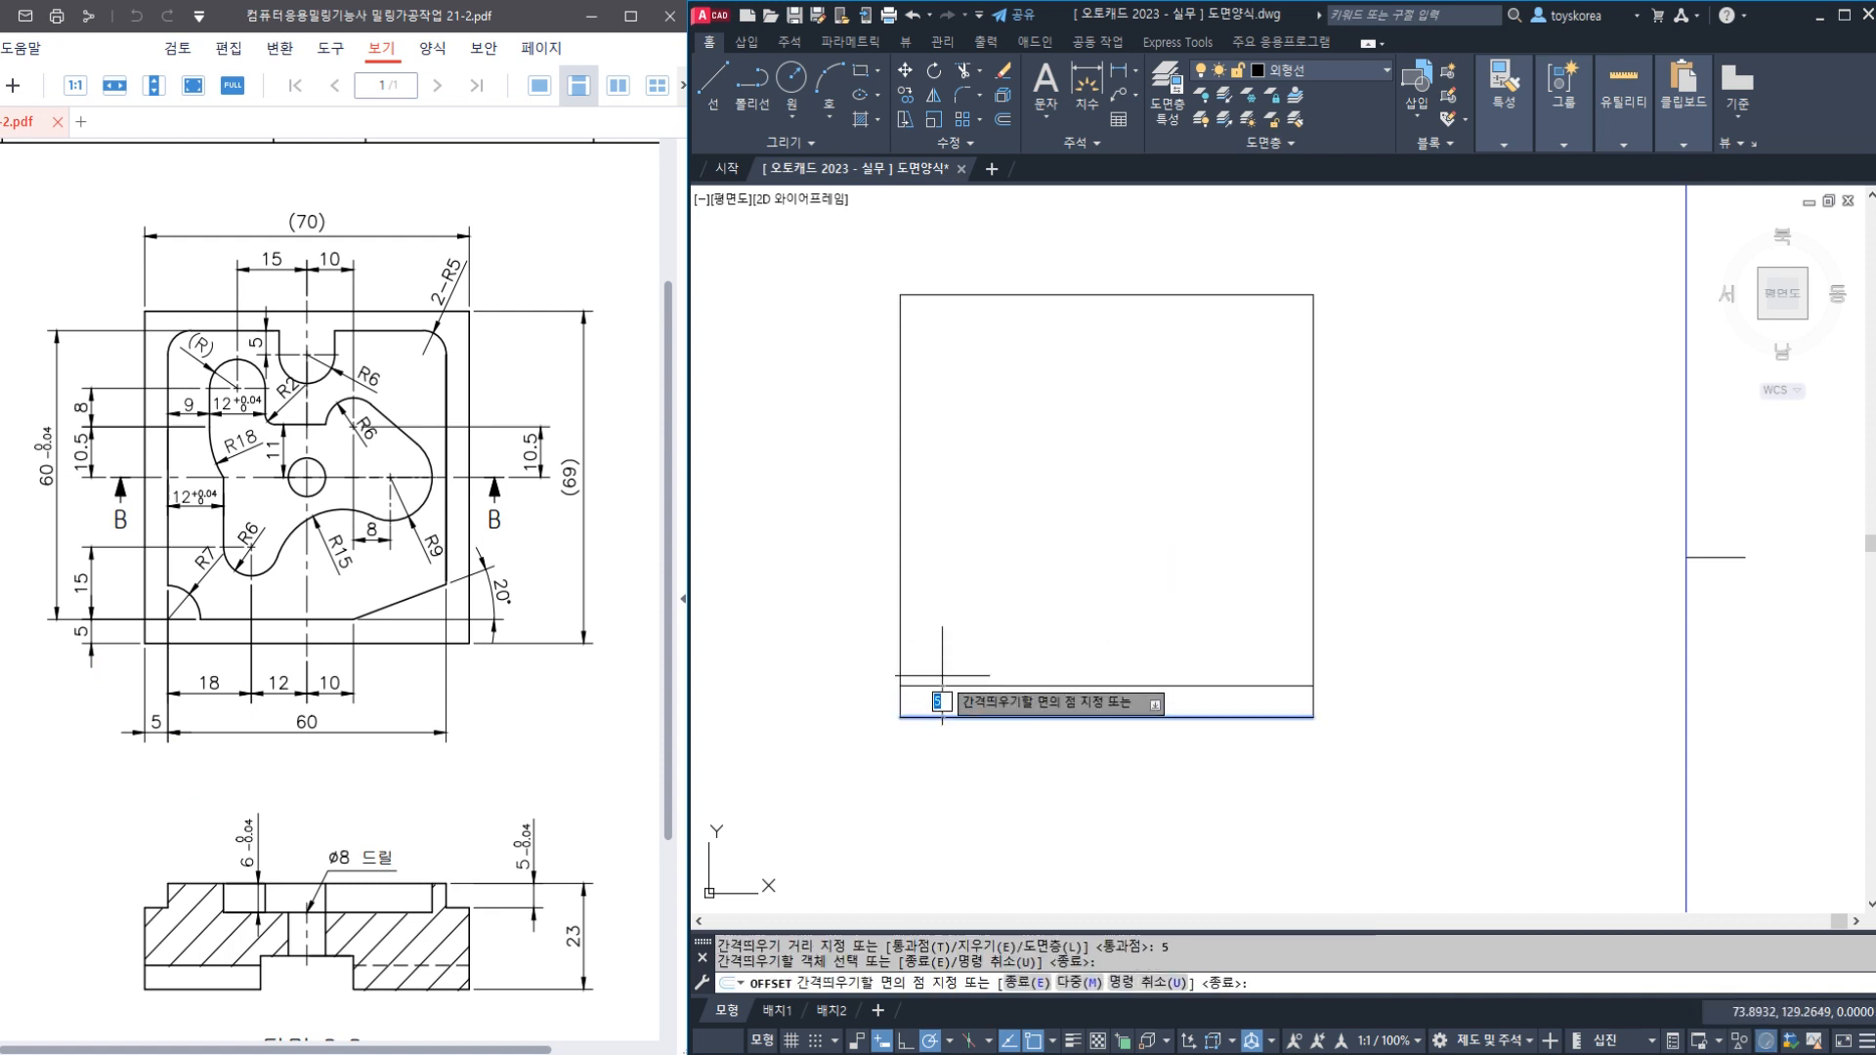
{"action": "left_click", "coordinate": [936, 696]}
{"action": "left_click", "coordinate": [899, 636]}
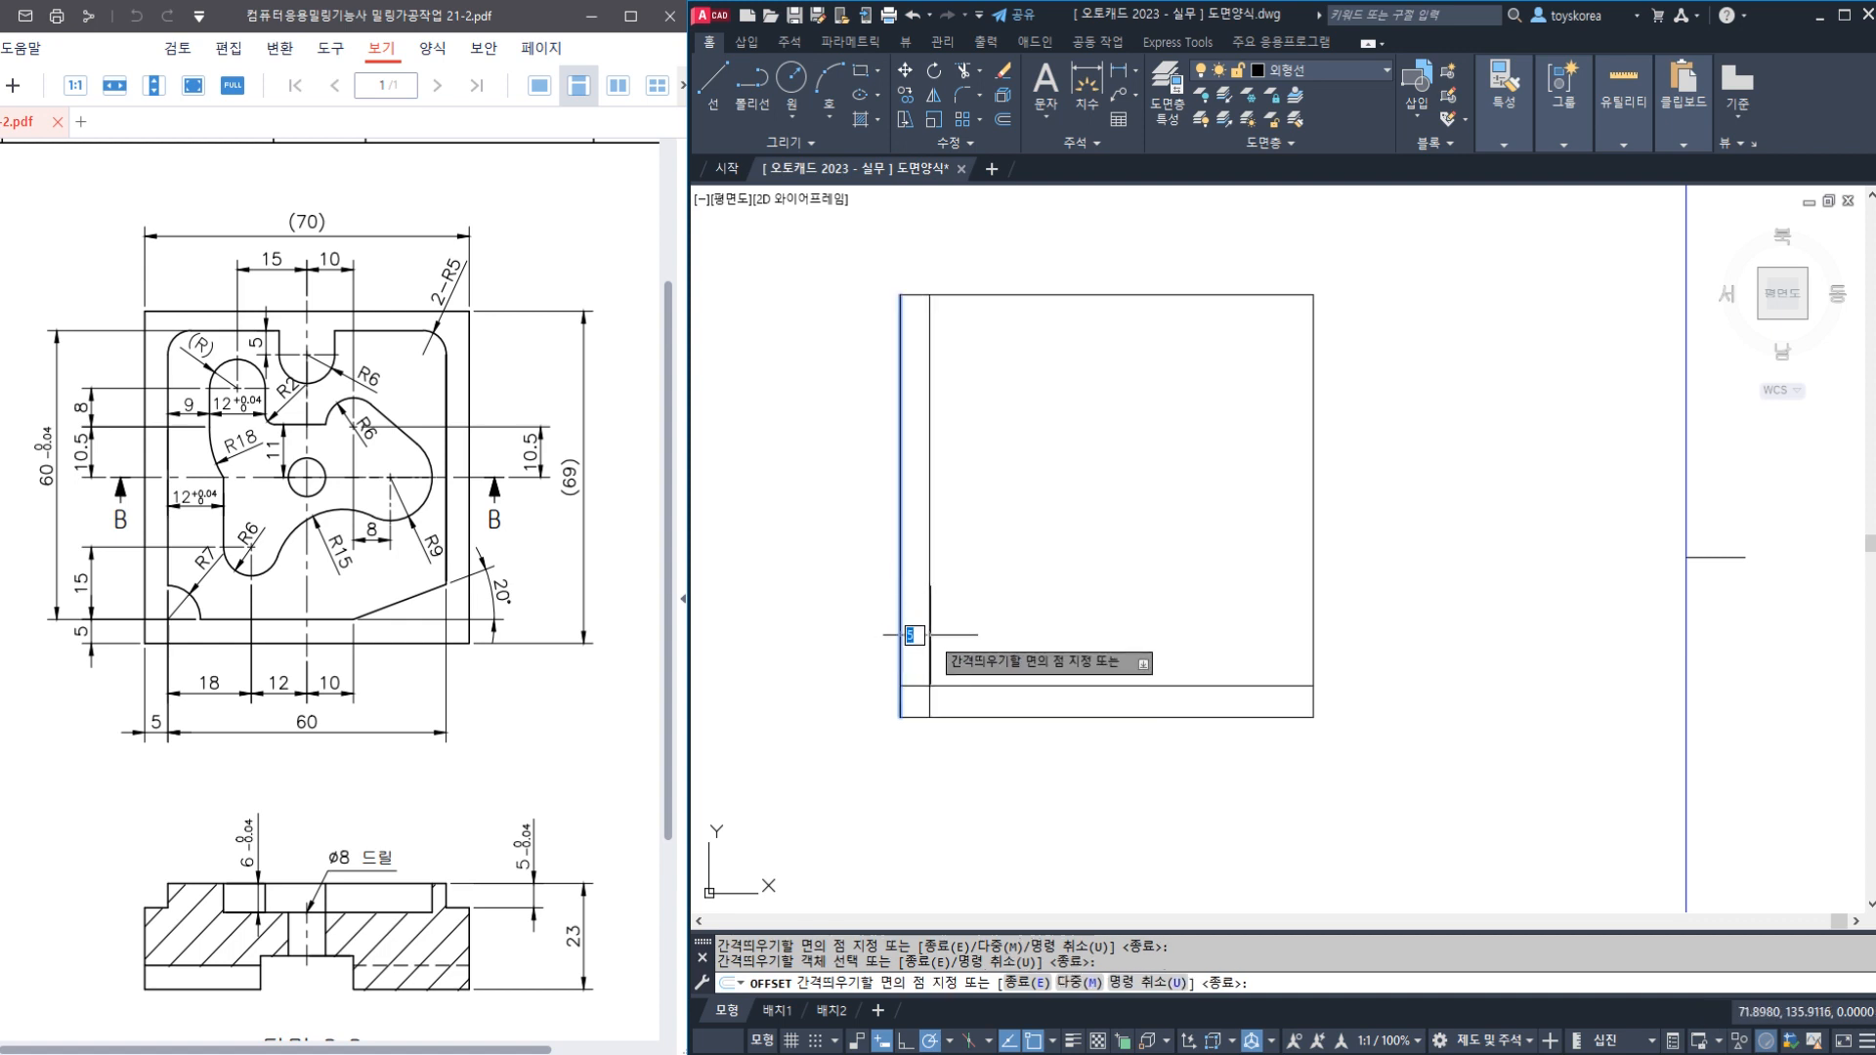
{"action": "left_click", "coordinate": [901, 636]}
{"action": "key", "text": "Return"}
Offset the inner bottom line 60 mm upward and the inner left line 60 mm to the right
{"action": "key", "text": "Return"}
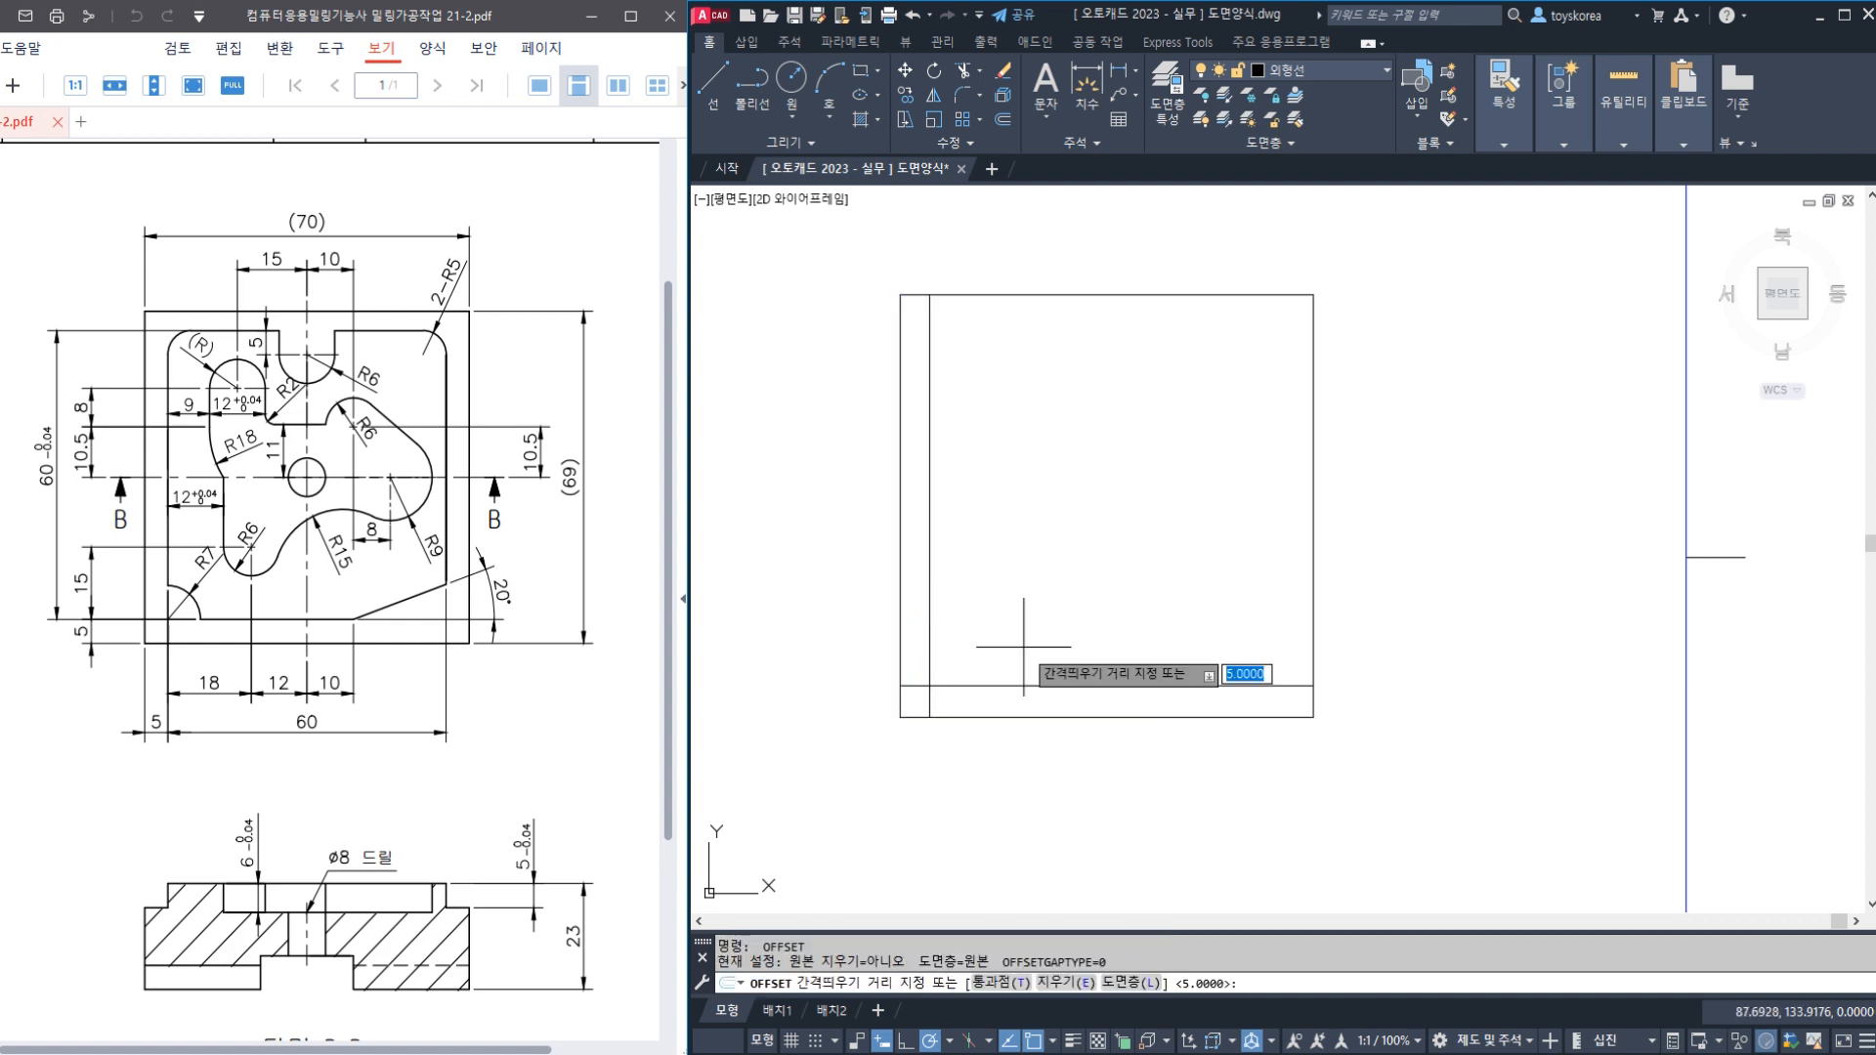
{"action": "type", "text": "60"}
{"action": "key", "text": "Return"}
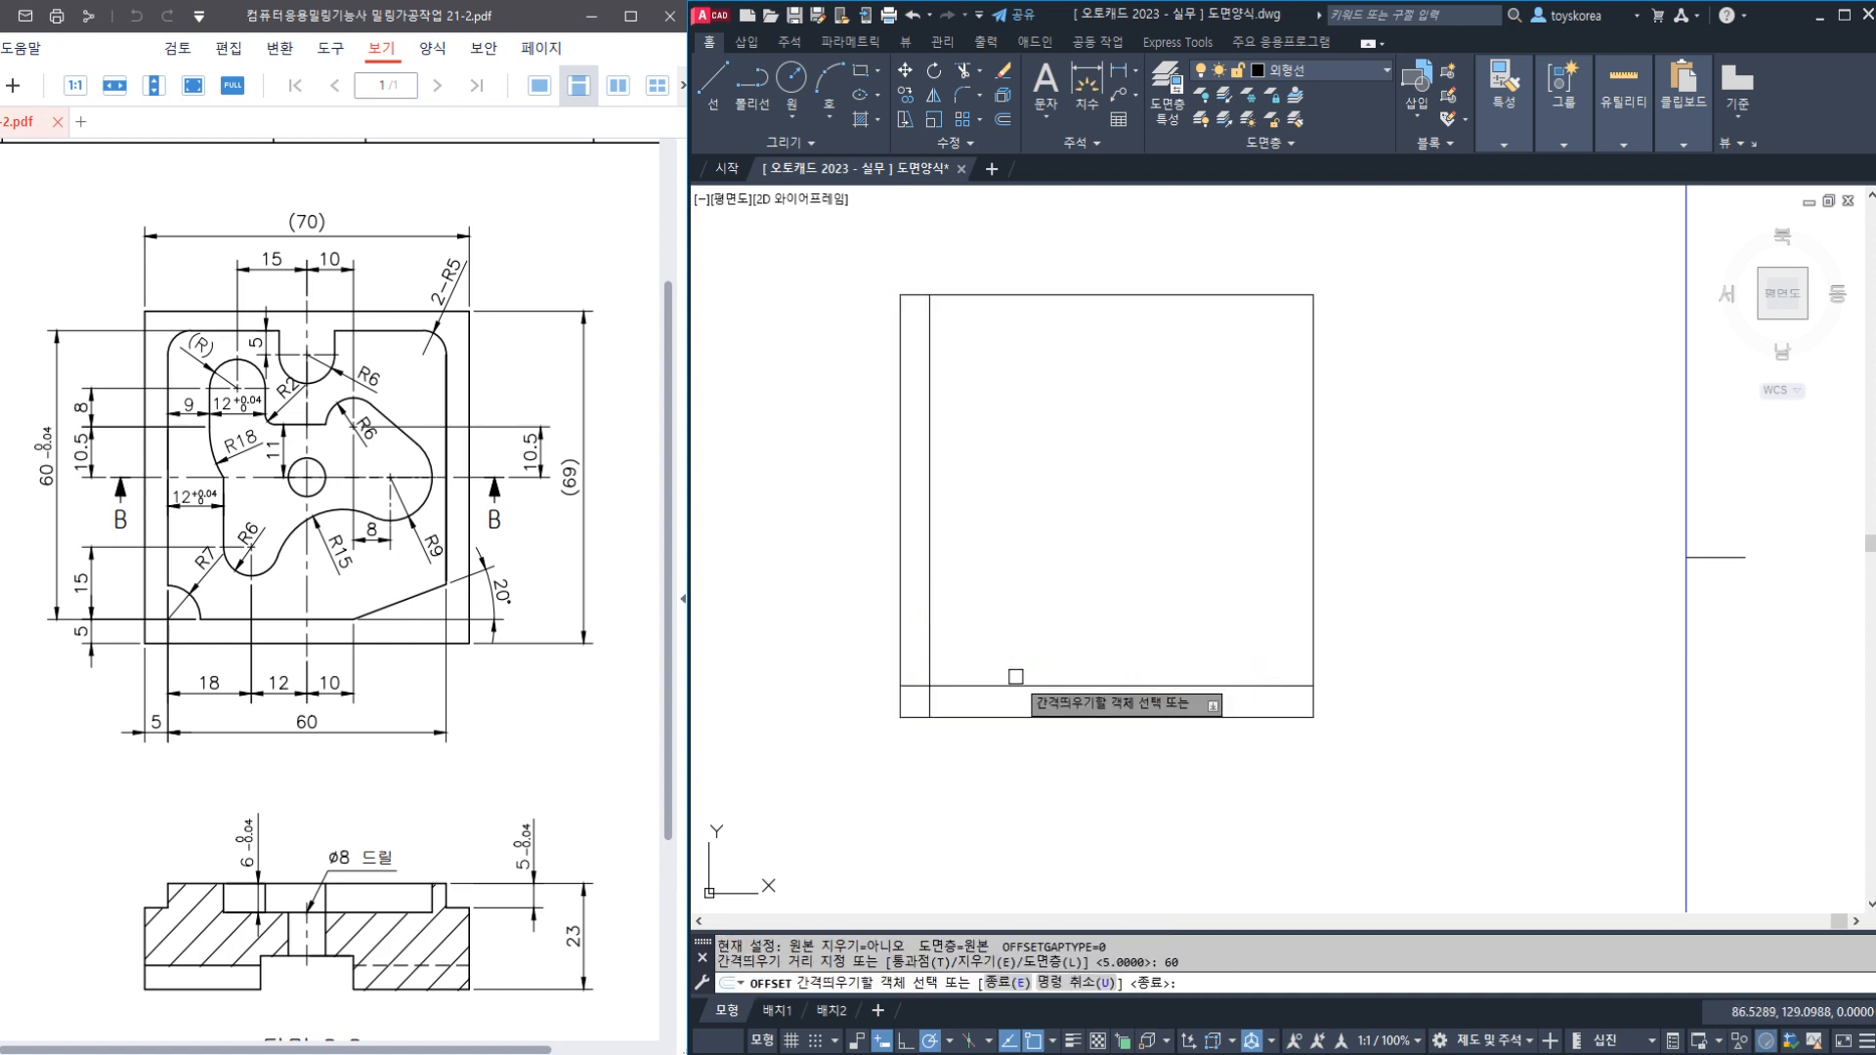
{"action": "left_click", "coordinate": [1020, 685]}
{"action": "left_click", "coordinate": [1022, 632]}
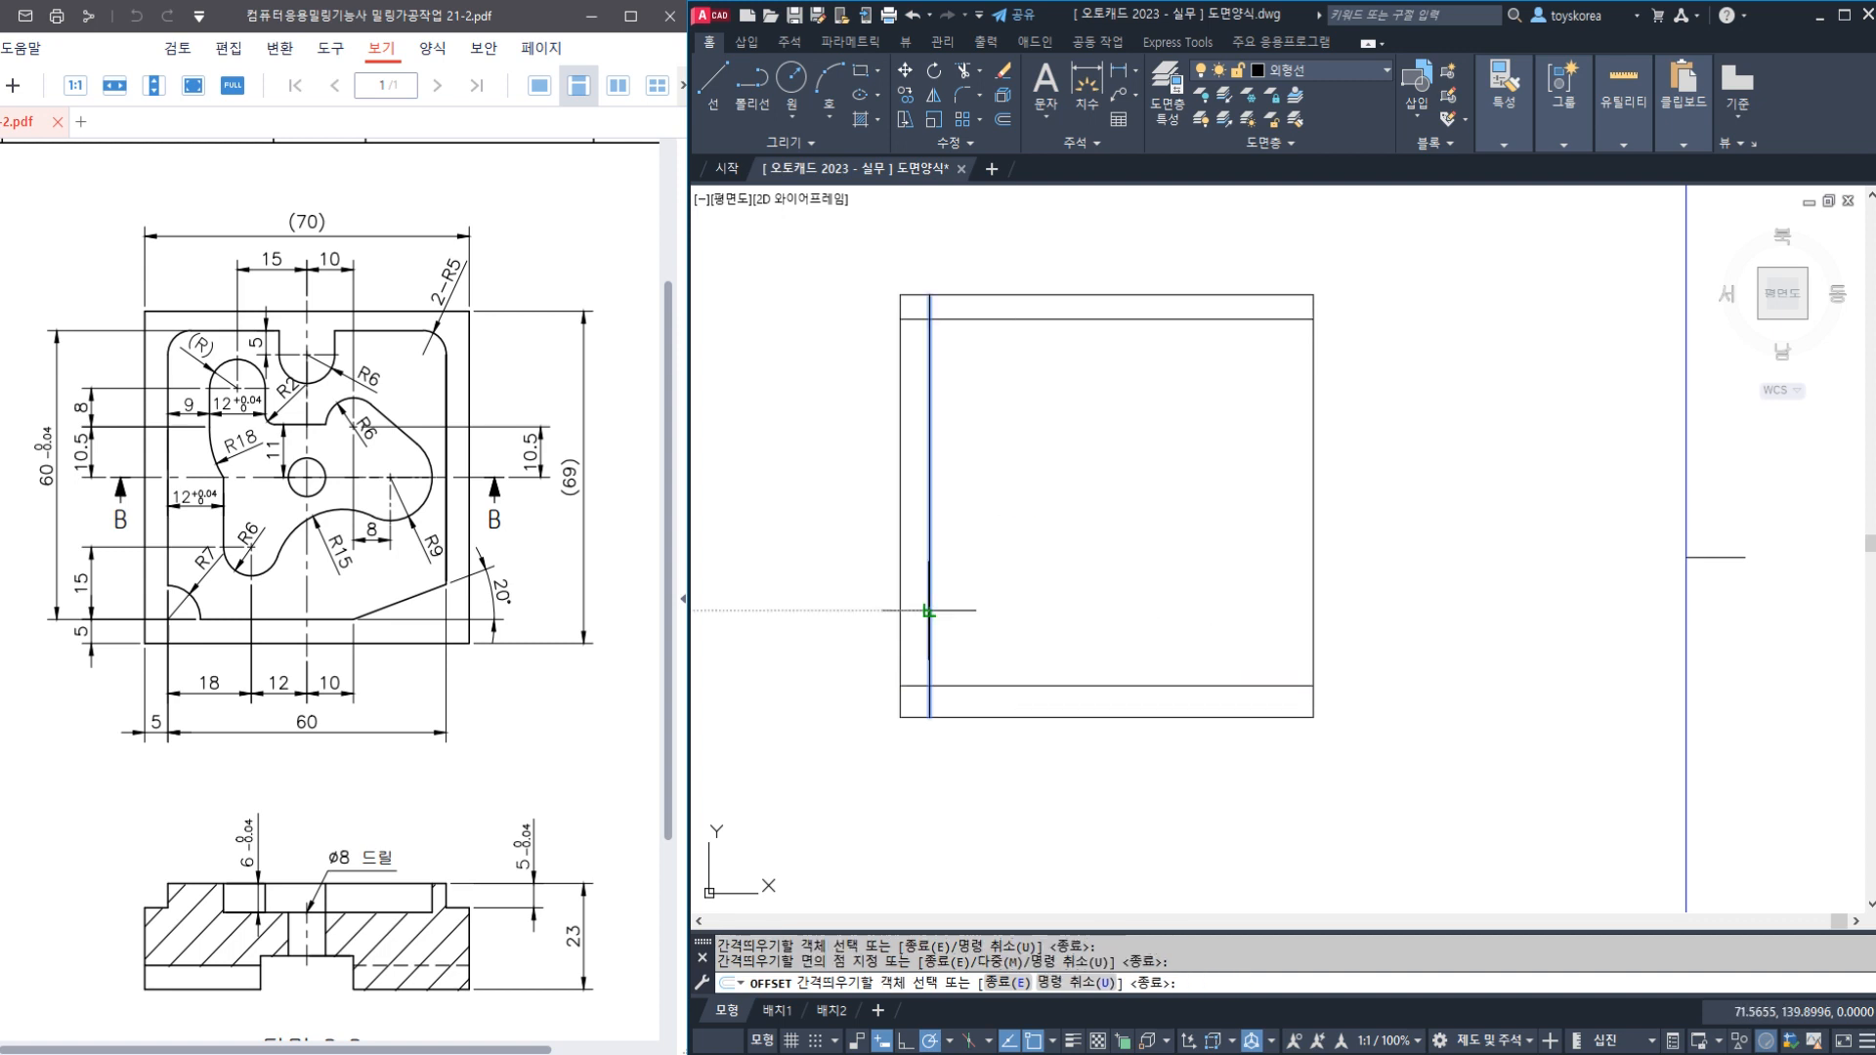
{"action": "left_click", "coordinate": [929, 615]}
{"action": "left_click", "coordinate": [998, 609]}
{"action": "key", "text": "Escape"}
{"action": "key", "text": "Escape"}
{"action": "key", "text": "Escape"}
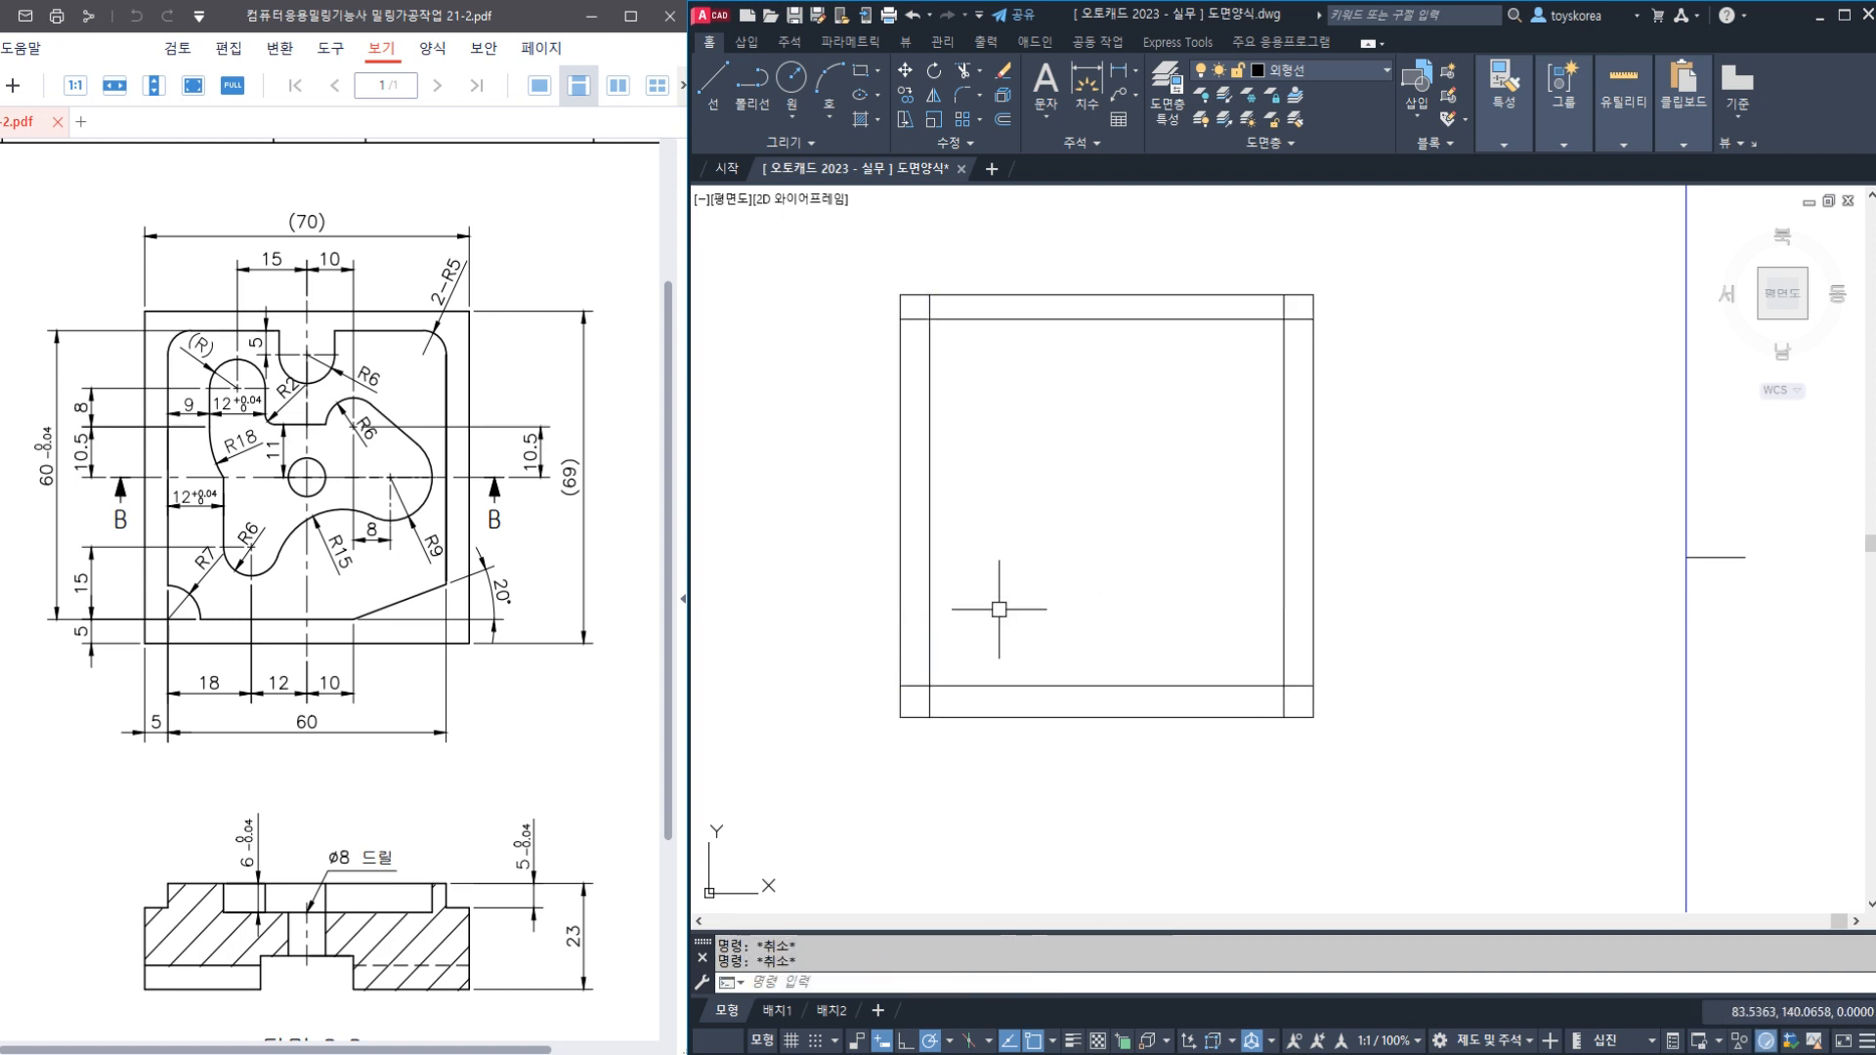
Select the four inner offset lines to review the 60 by 60 mm contour, then clear the selection
{"action": "left_click", "coordinate": [947, 686]}
{"action": "left_click", "coordinate": [929, 606]}
{"action": "left_click", "coordinate": [1108, 319]}
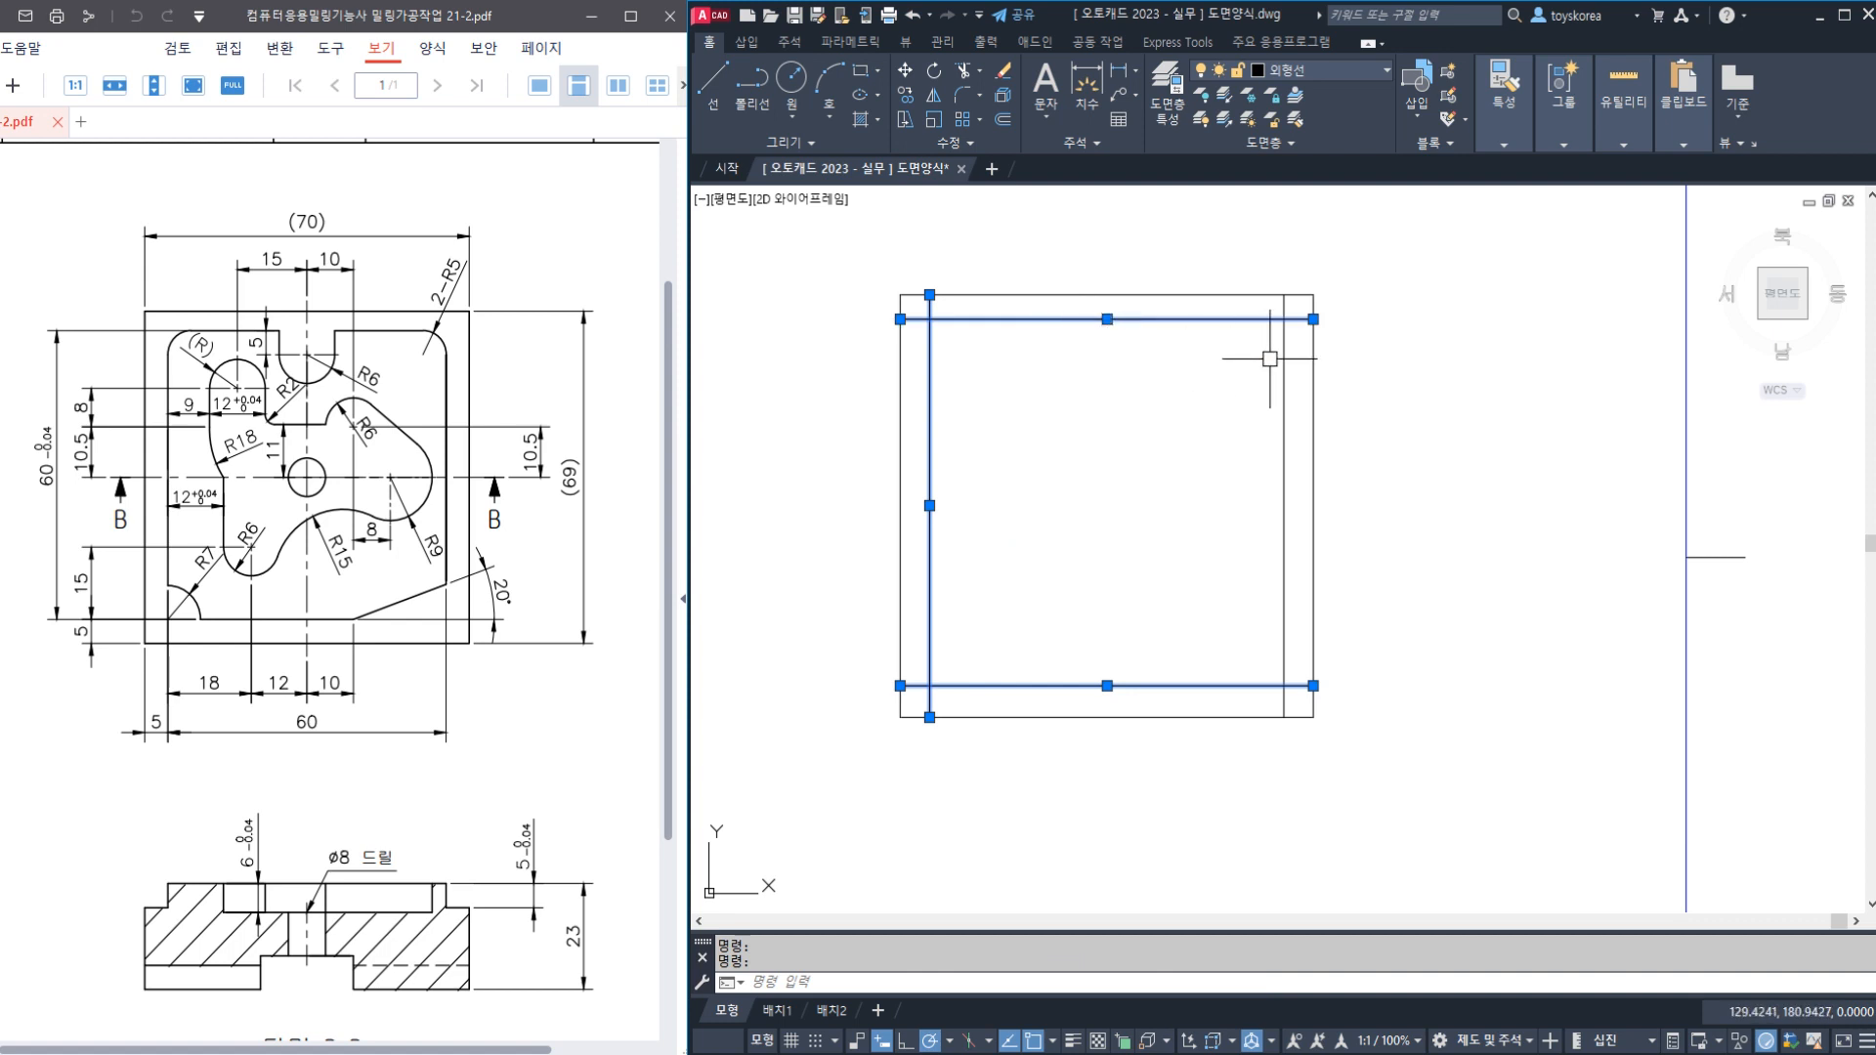
{"action": "left_click", "coordinate": [1283, 367]}
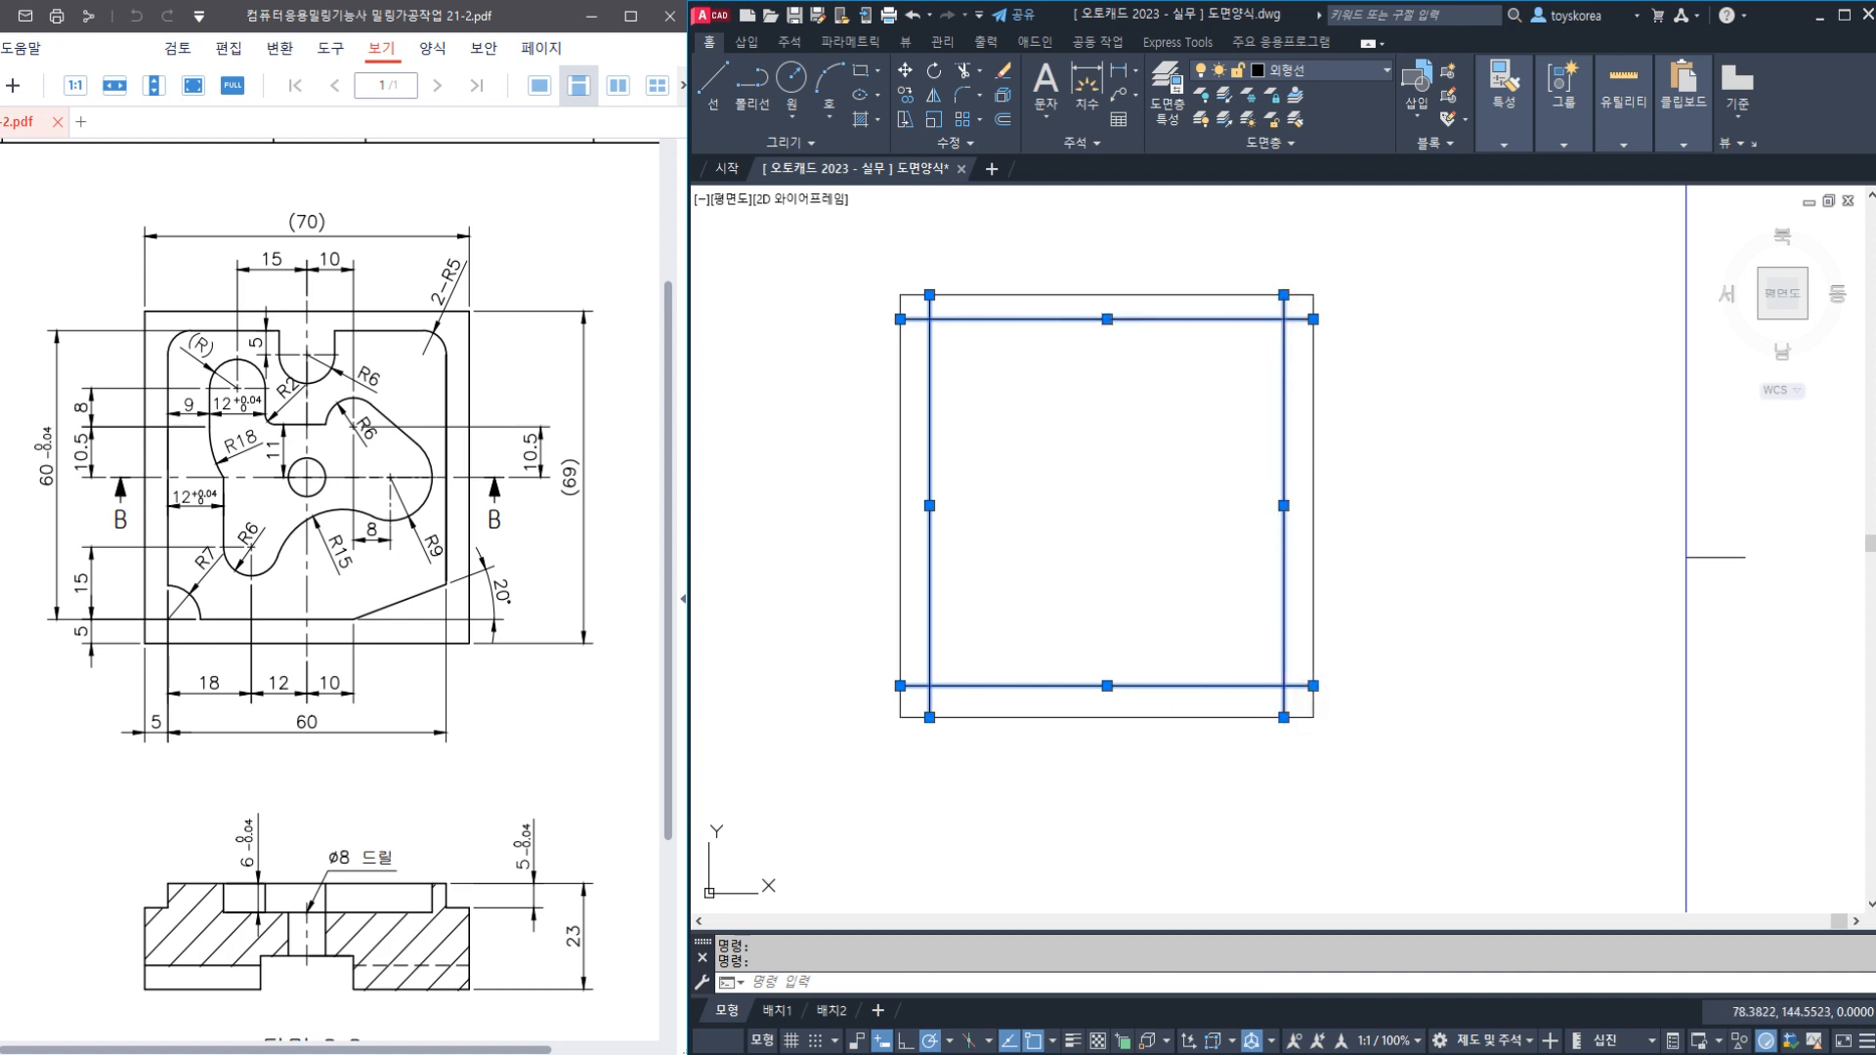
{"action": "key", "text": "Escape"}
{"action": "key", "text": "Escape"}
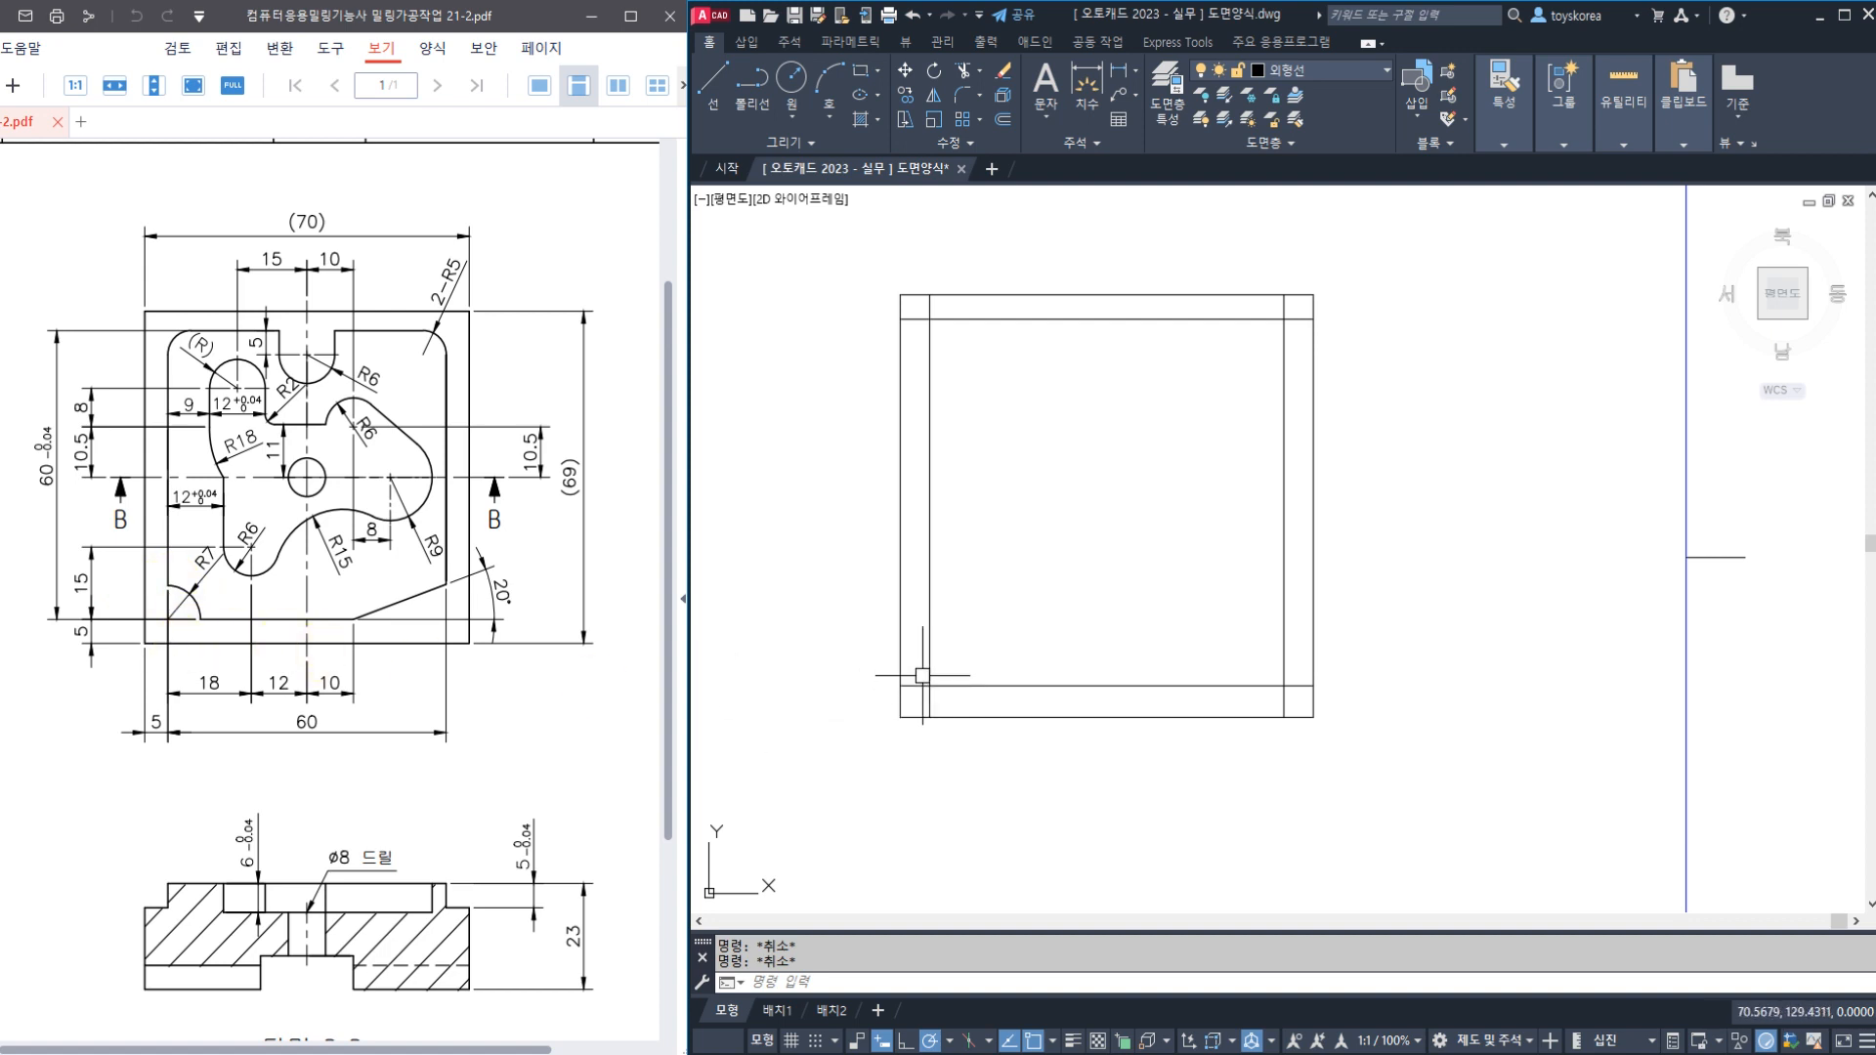
Draw a circle of radius 7 mm centred on the lower-left intersection of the inner lines
{"action": "type", "text": "c"}
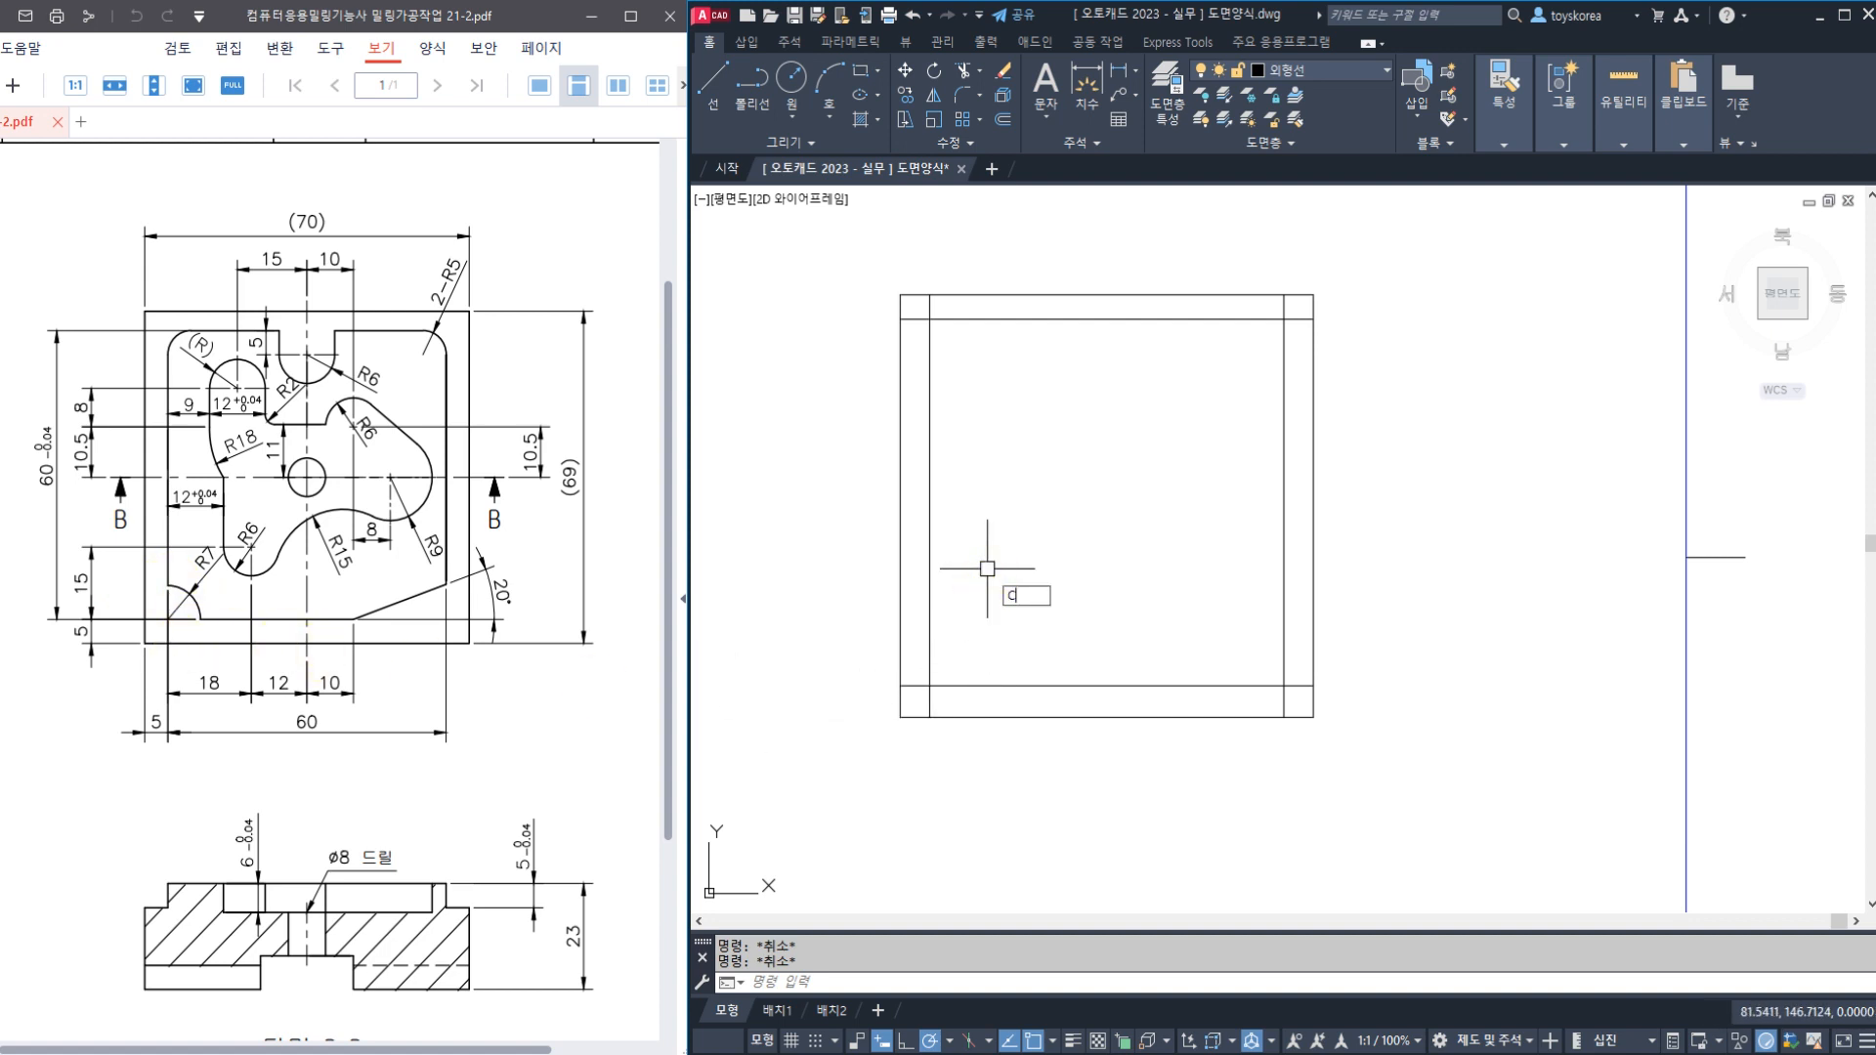
{"action": "key", "text": "Return"}
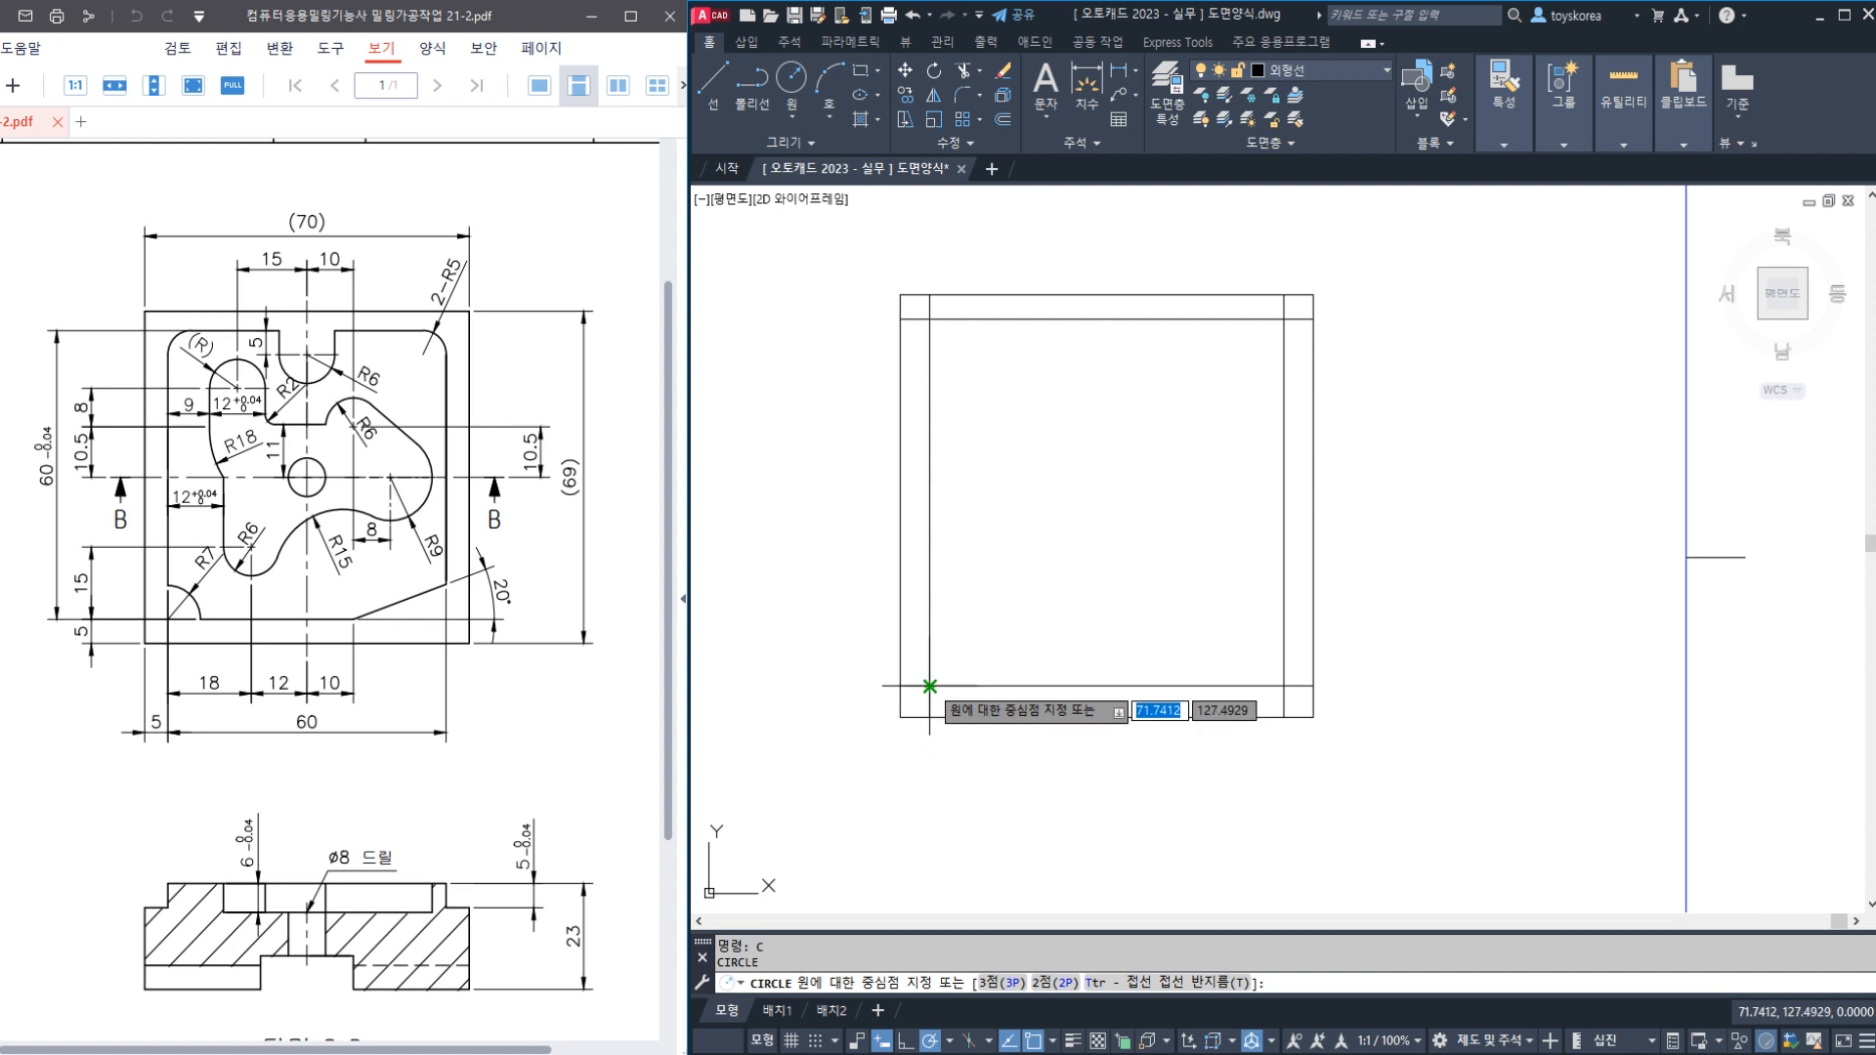
{"action": "left_click", "coordinate": [930, 687]}
{"action": "type", "text": "7"}
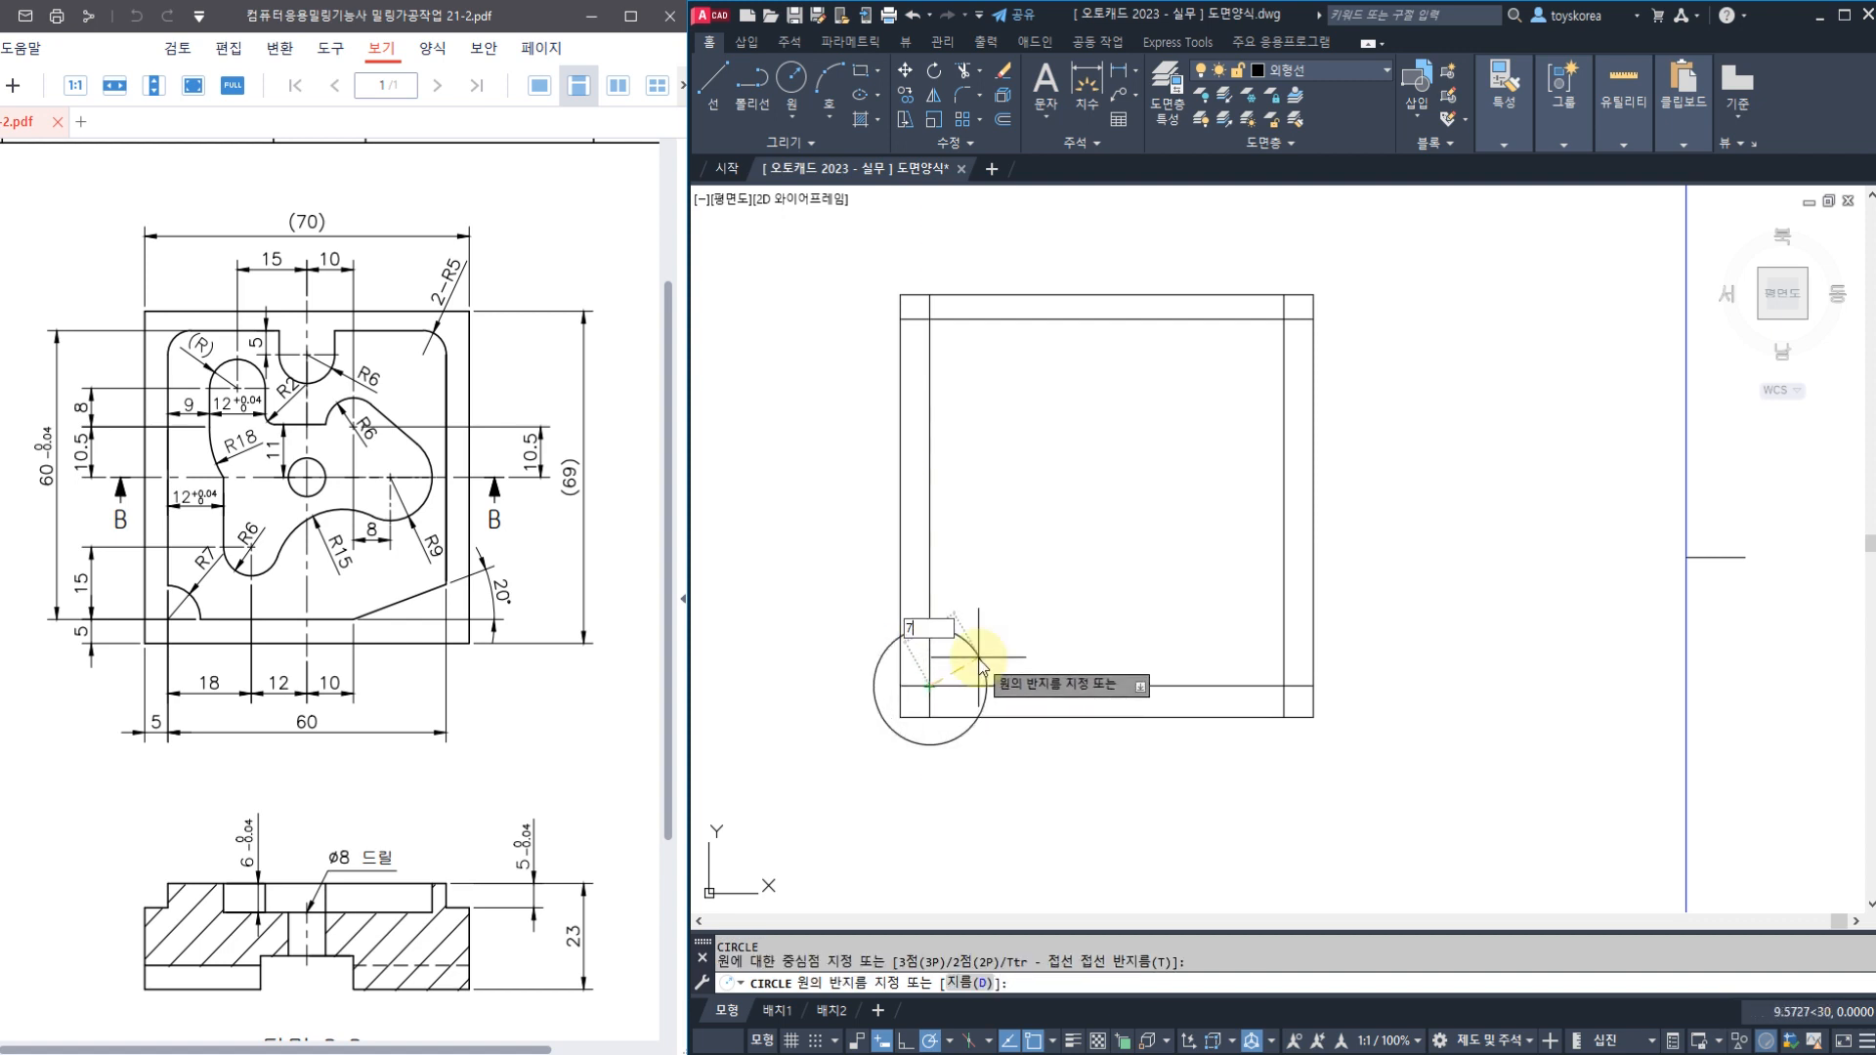
{"action": "key", "text": "Return"}
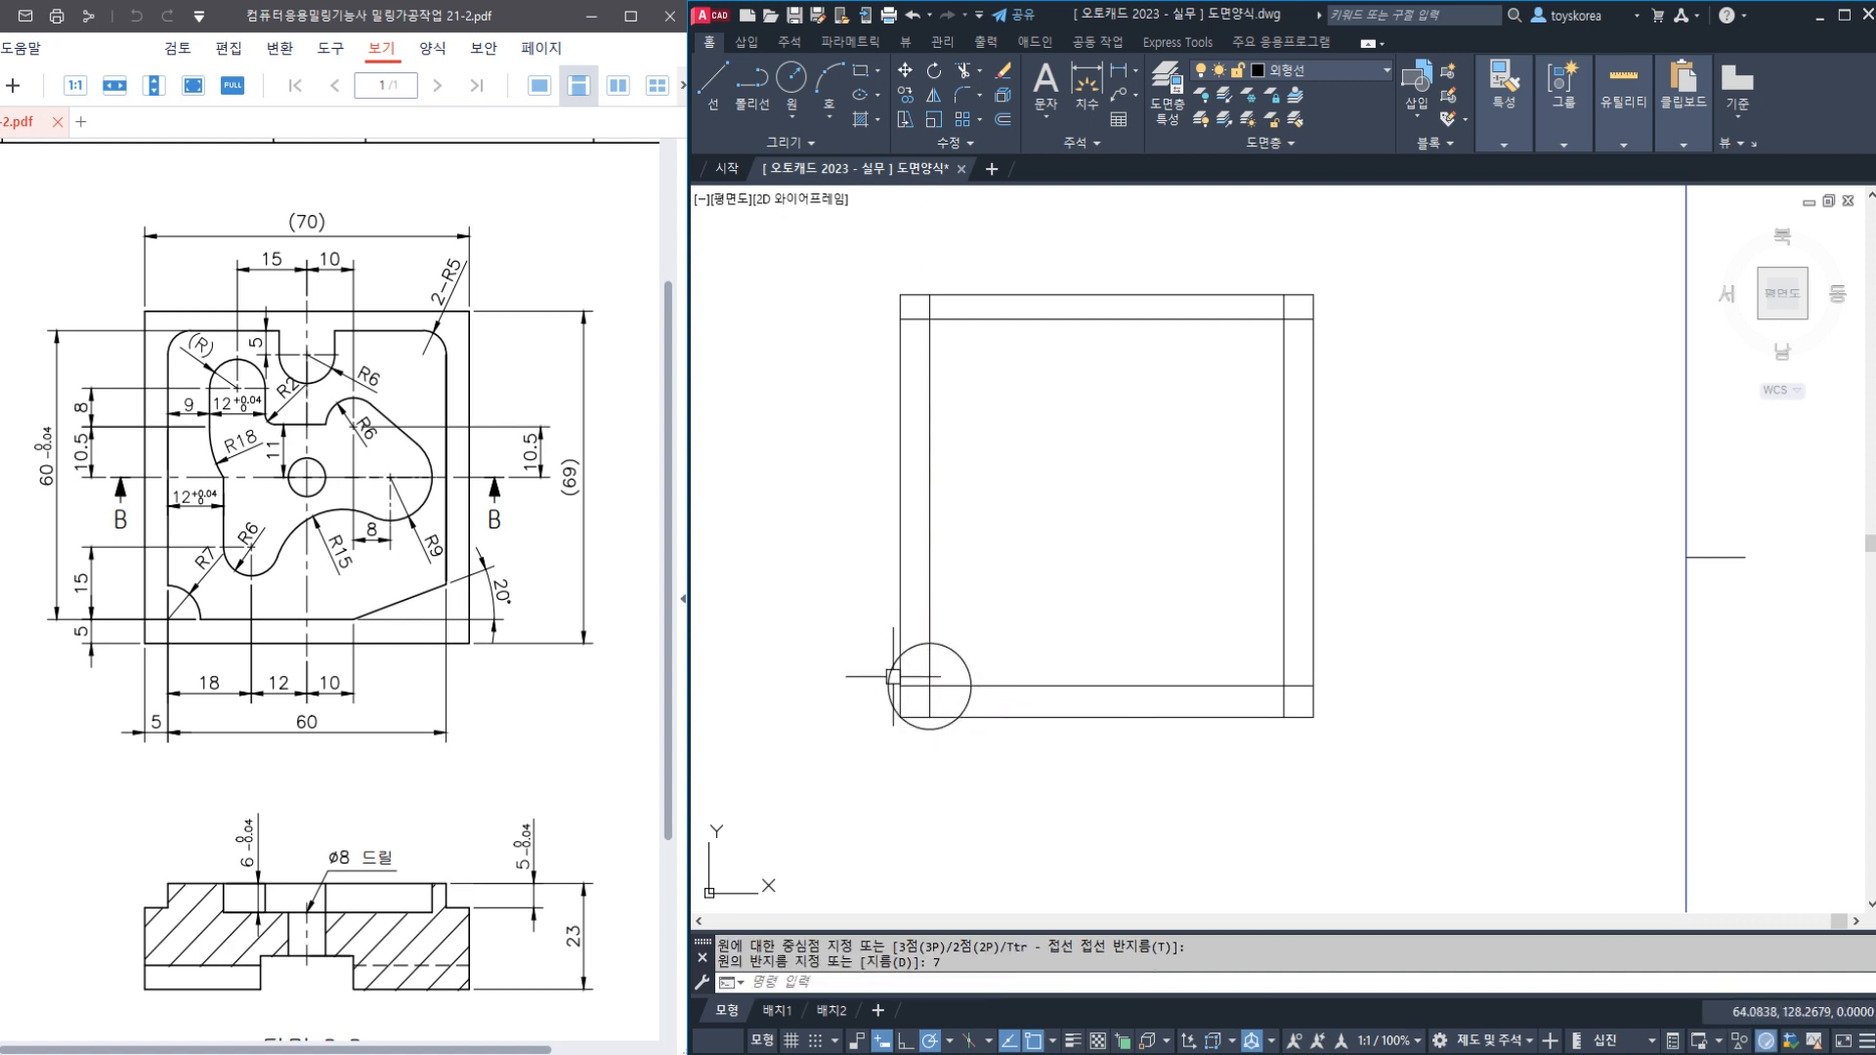
Mark the 5 mm distance between the inner contour's top edge and the R6 notch centre in the PDF drawing
{"action": "scroll", "coordinate": [962, 513], "scroll_direction": "up", "scroll_amount": 3}
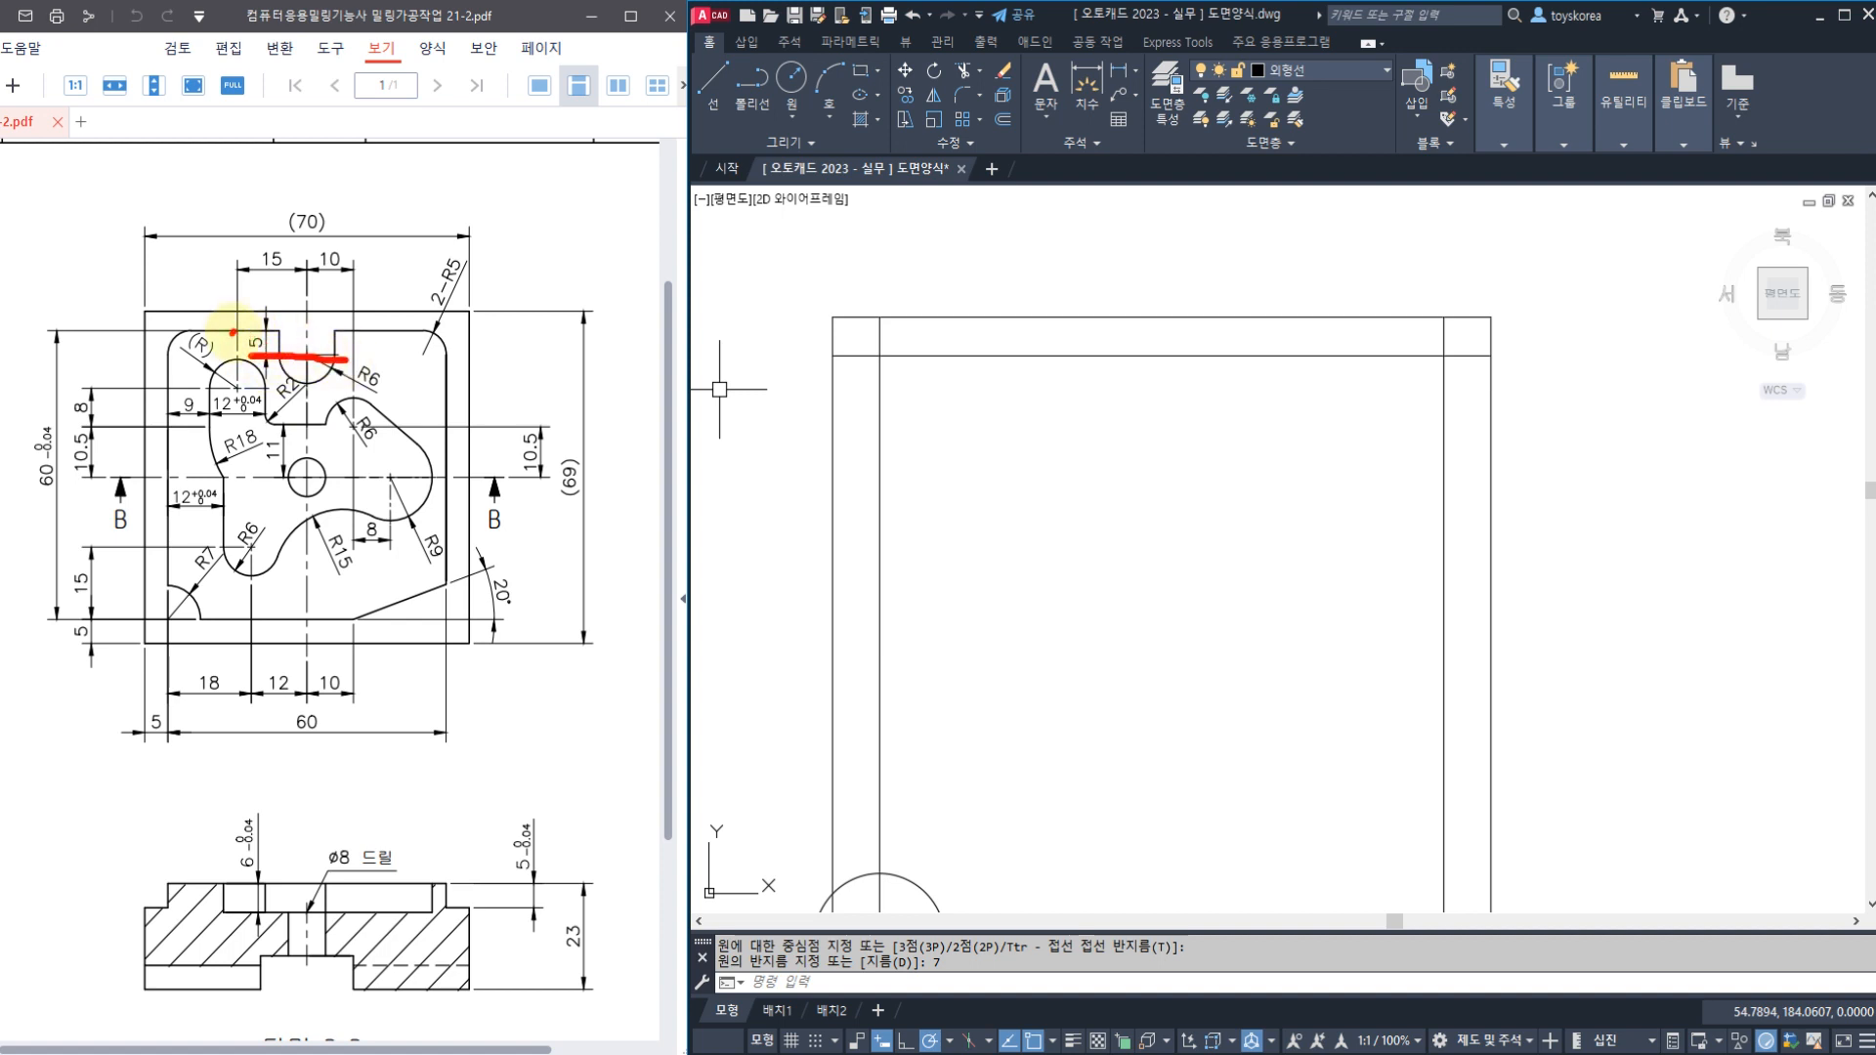
{"action": "left_click_drag", "start_coordinate": [232, 332], "coordinate": [353, 331]}
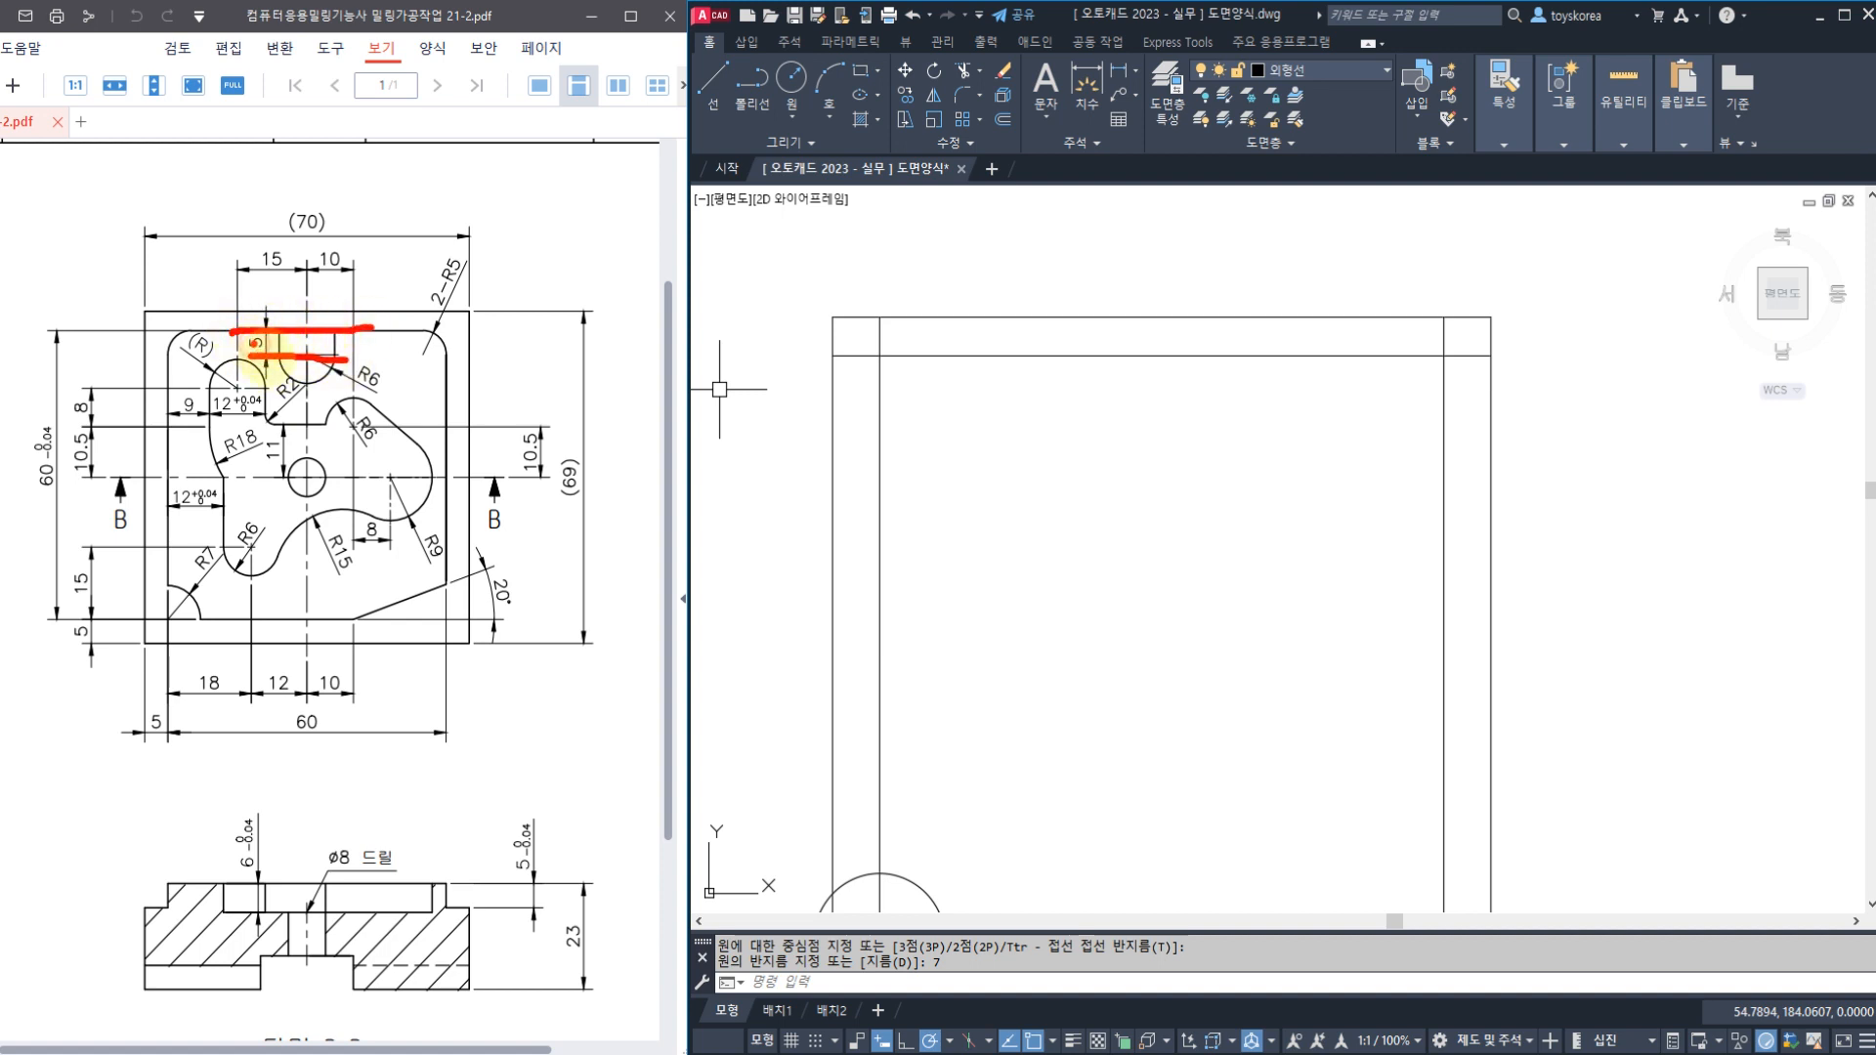
{"action": "key", "text": "Escape"}
{"action": "left_click", "coordinate": [259, 356]}
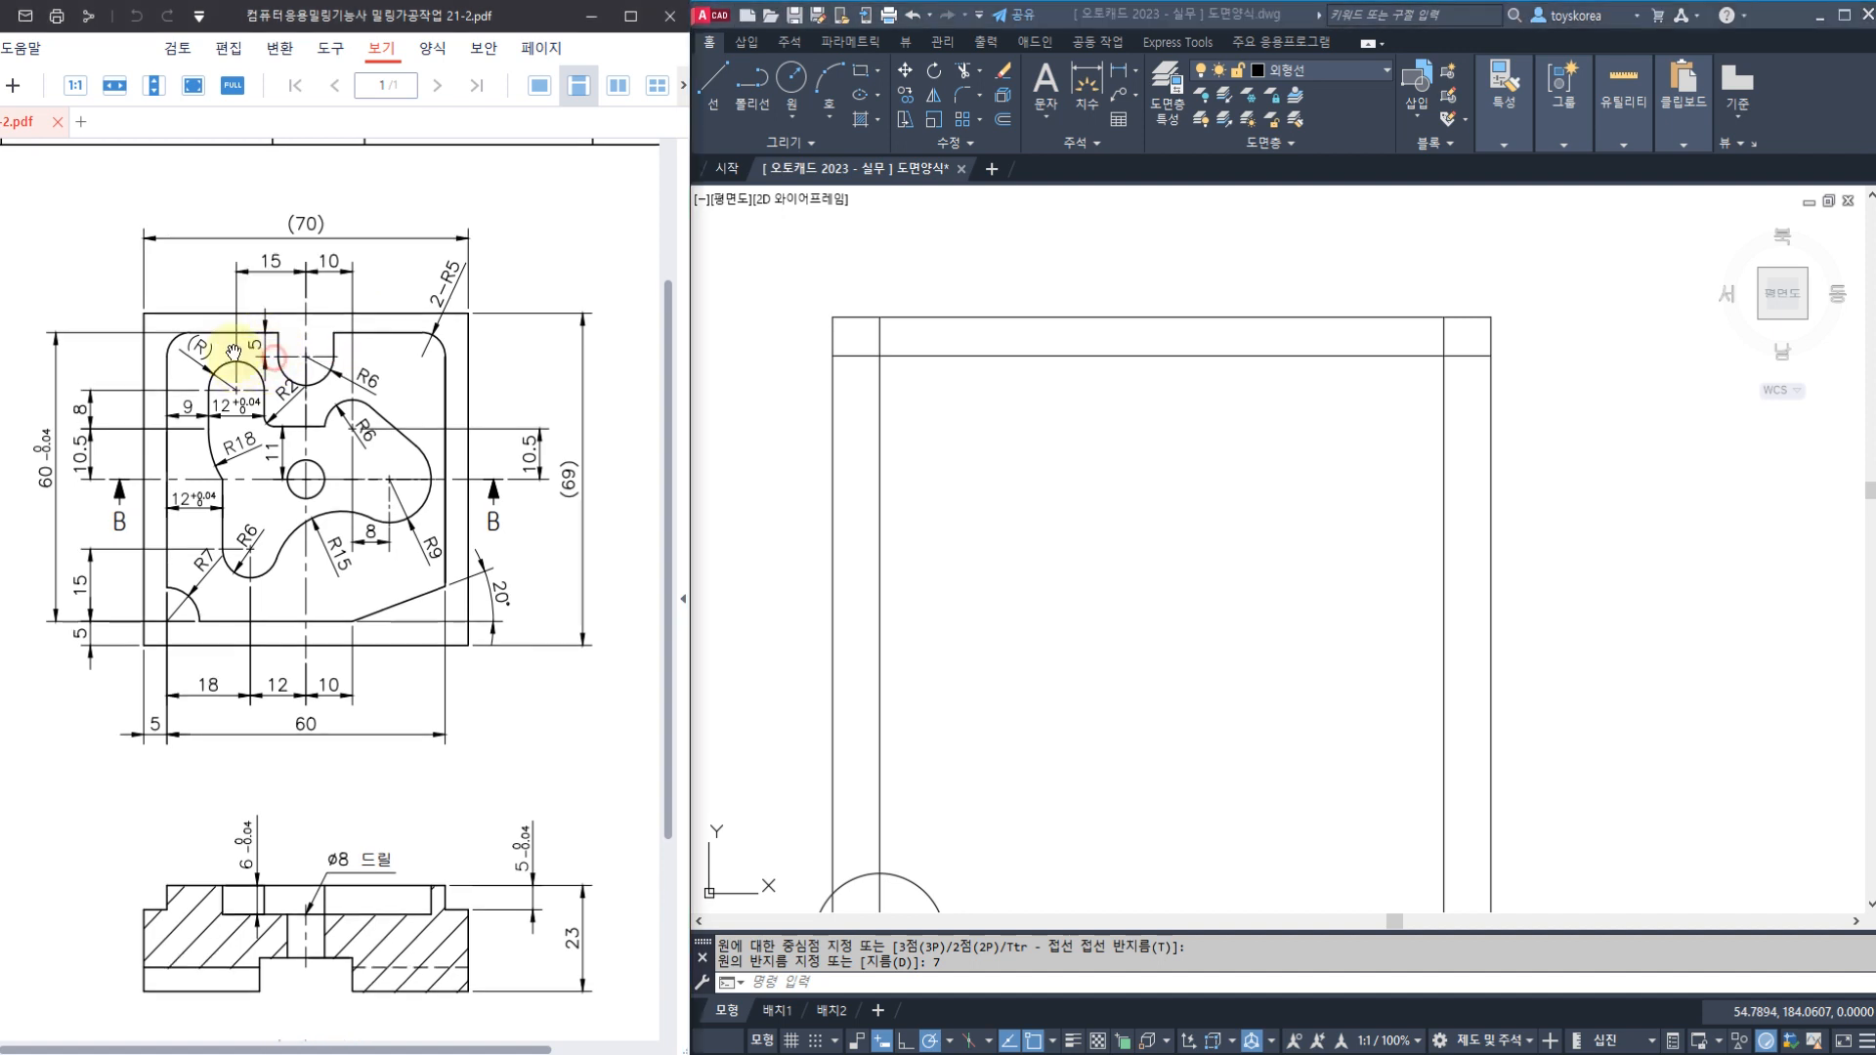
Offset the inner contour's top line 5 mm downward to locate the R6 notch centre
{"action": "left_click", "coordinate": [1059, 356]}
{"action": "key", "text": "Escape"}
{"action": "key", "text": "Escape"}
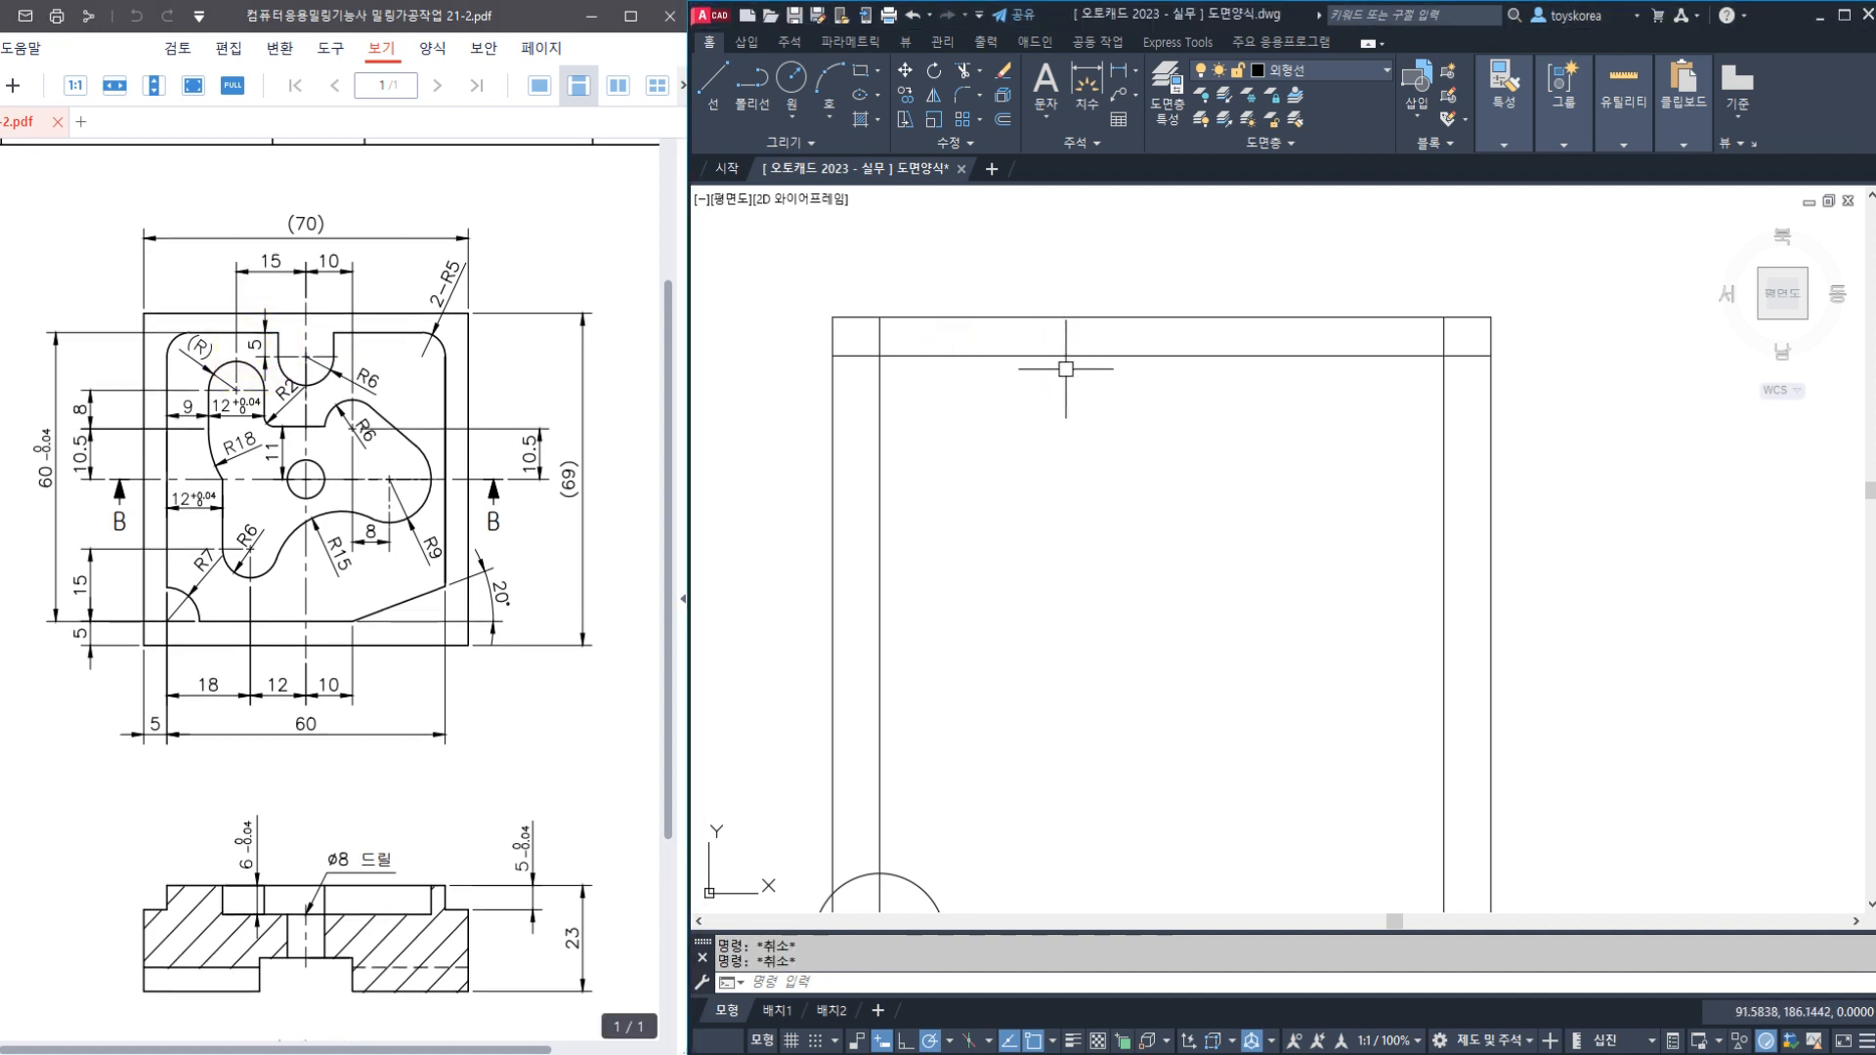
{"action": "type", "text": "o"}
{"action": "key", "text": "Return"}
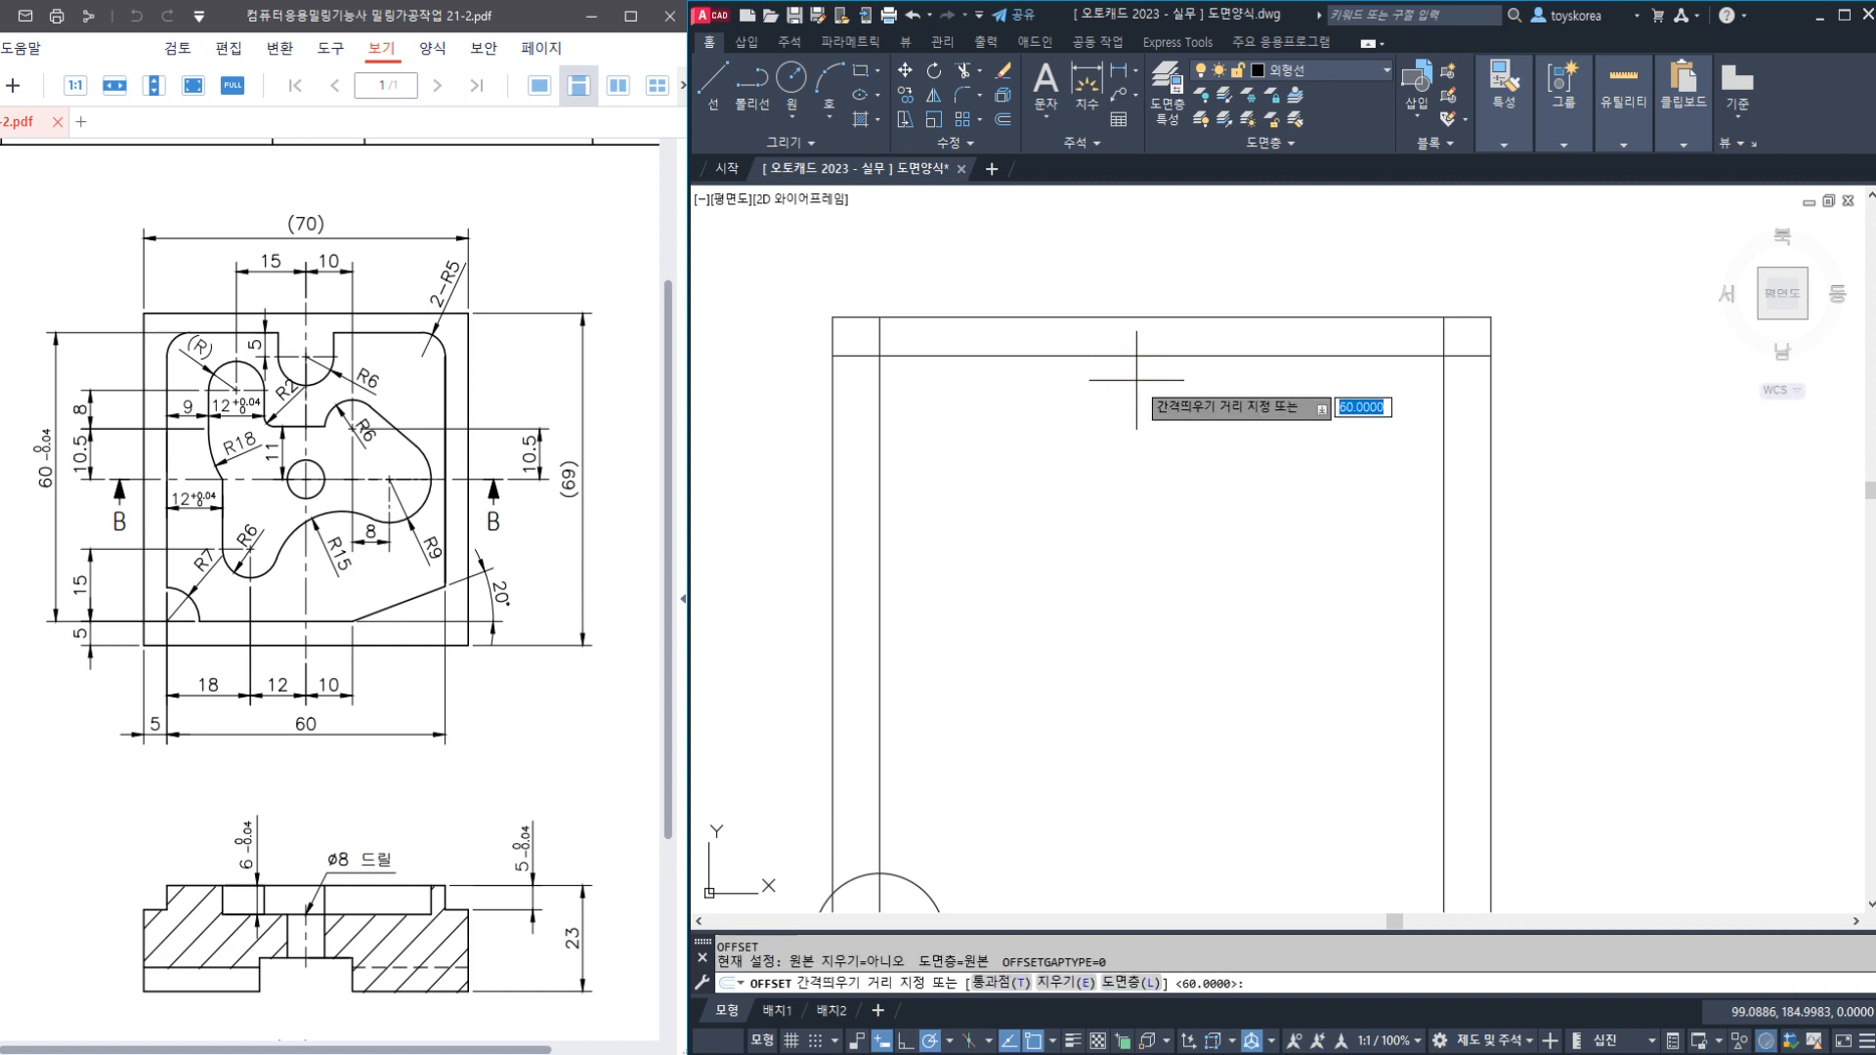
{"action": "type", "text": "5"}
{"action": "key", "text": "Return"}
{"action": "left_click", "coordinate": [1120, 357]}
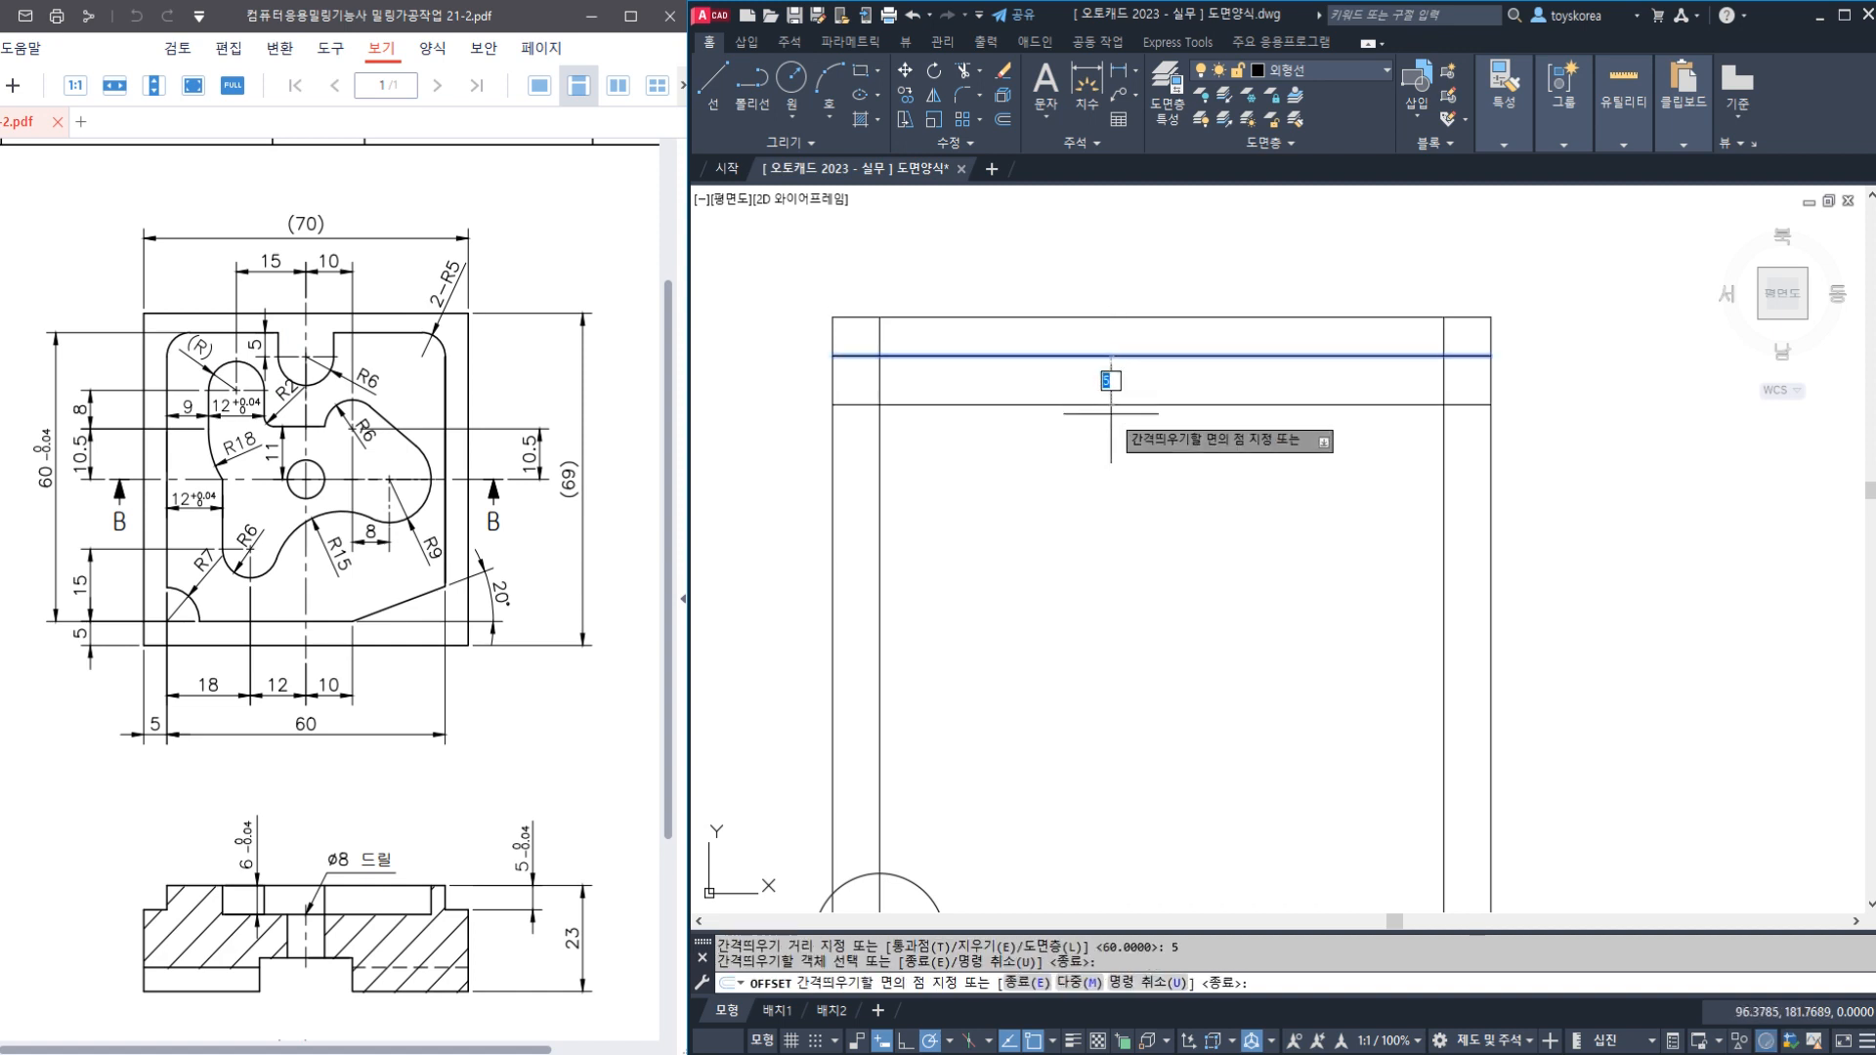
{"action": "left_click", "coordinate": [1101, 421]}
{"action": "key", "text": "Escape"}
{"action": "left_click", "coordinate": [1072, 404]}
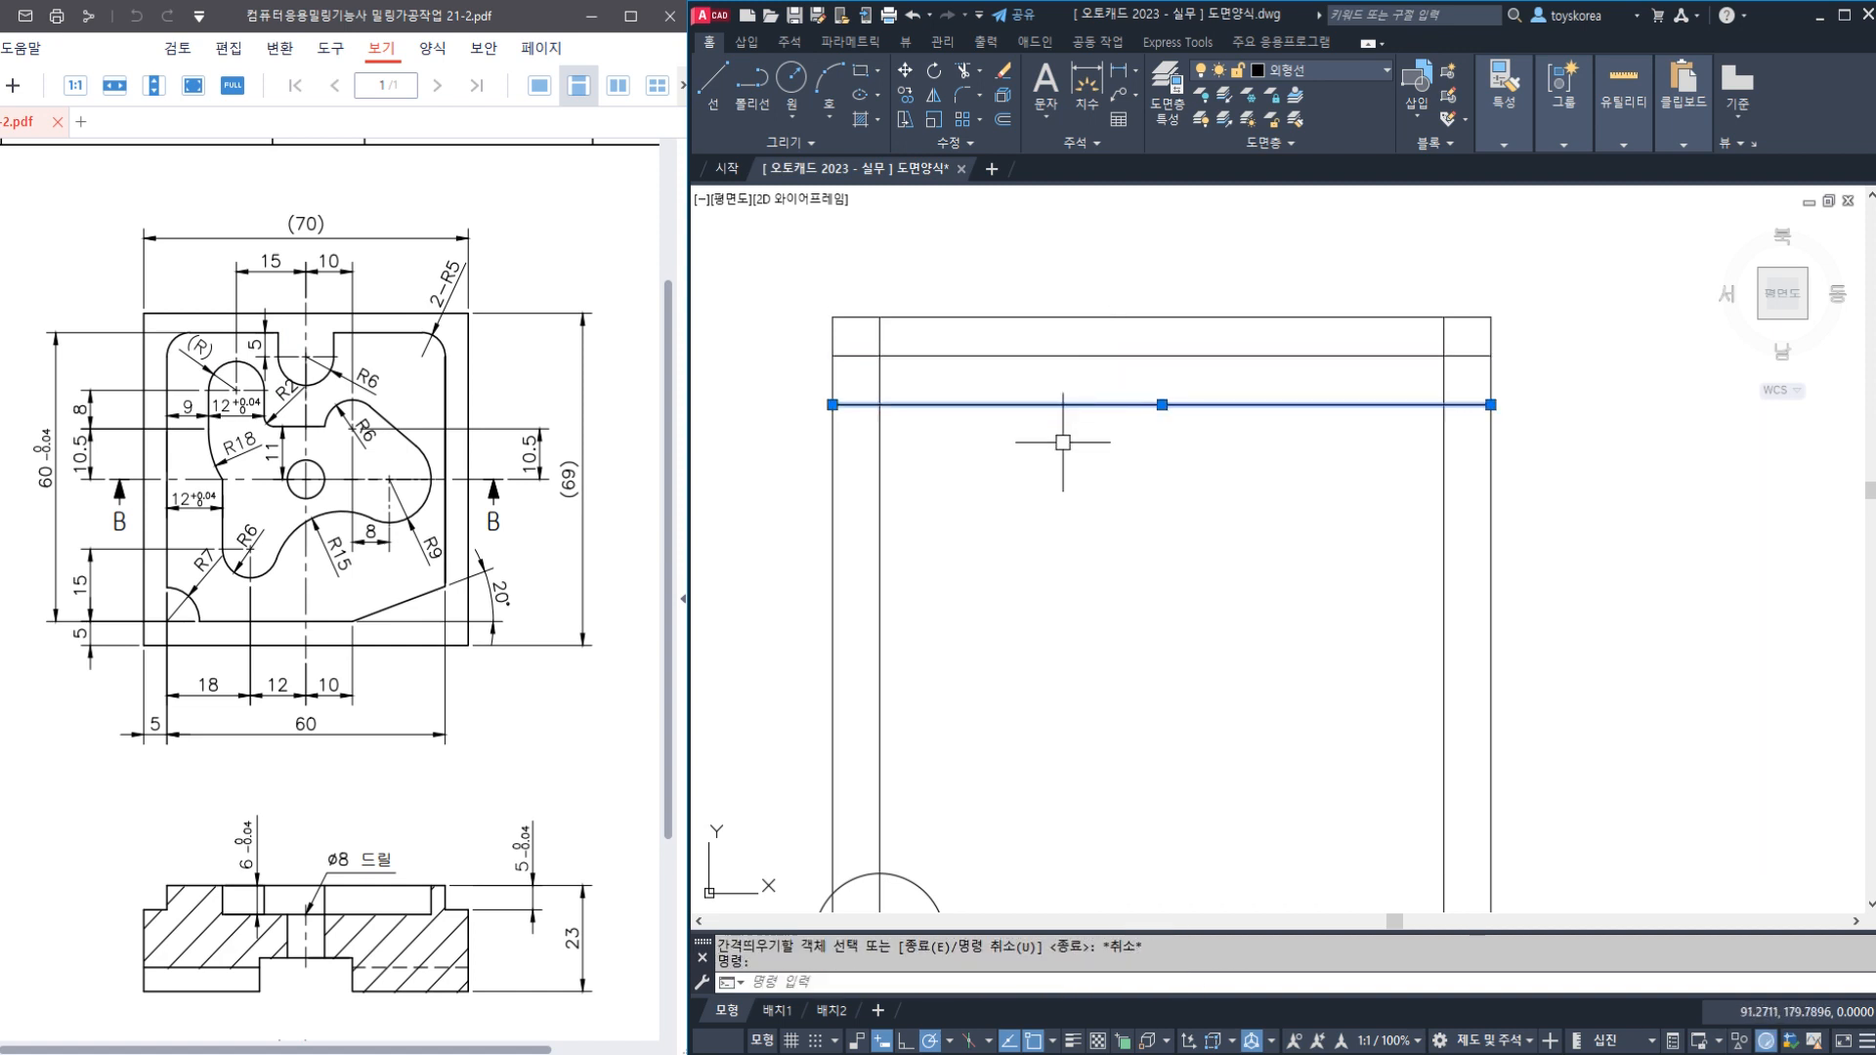
{"action": "key", "text": "Escape"}
{"action": "key", "text": "Escape"}
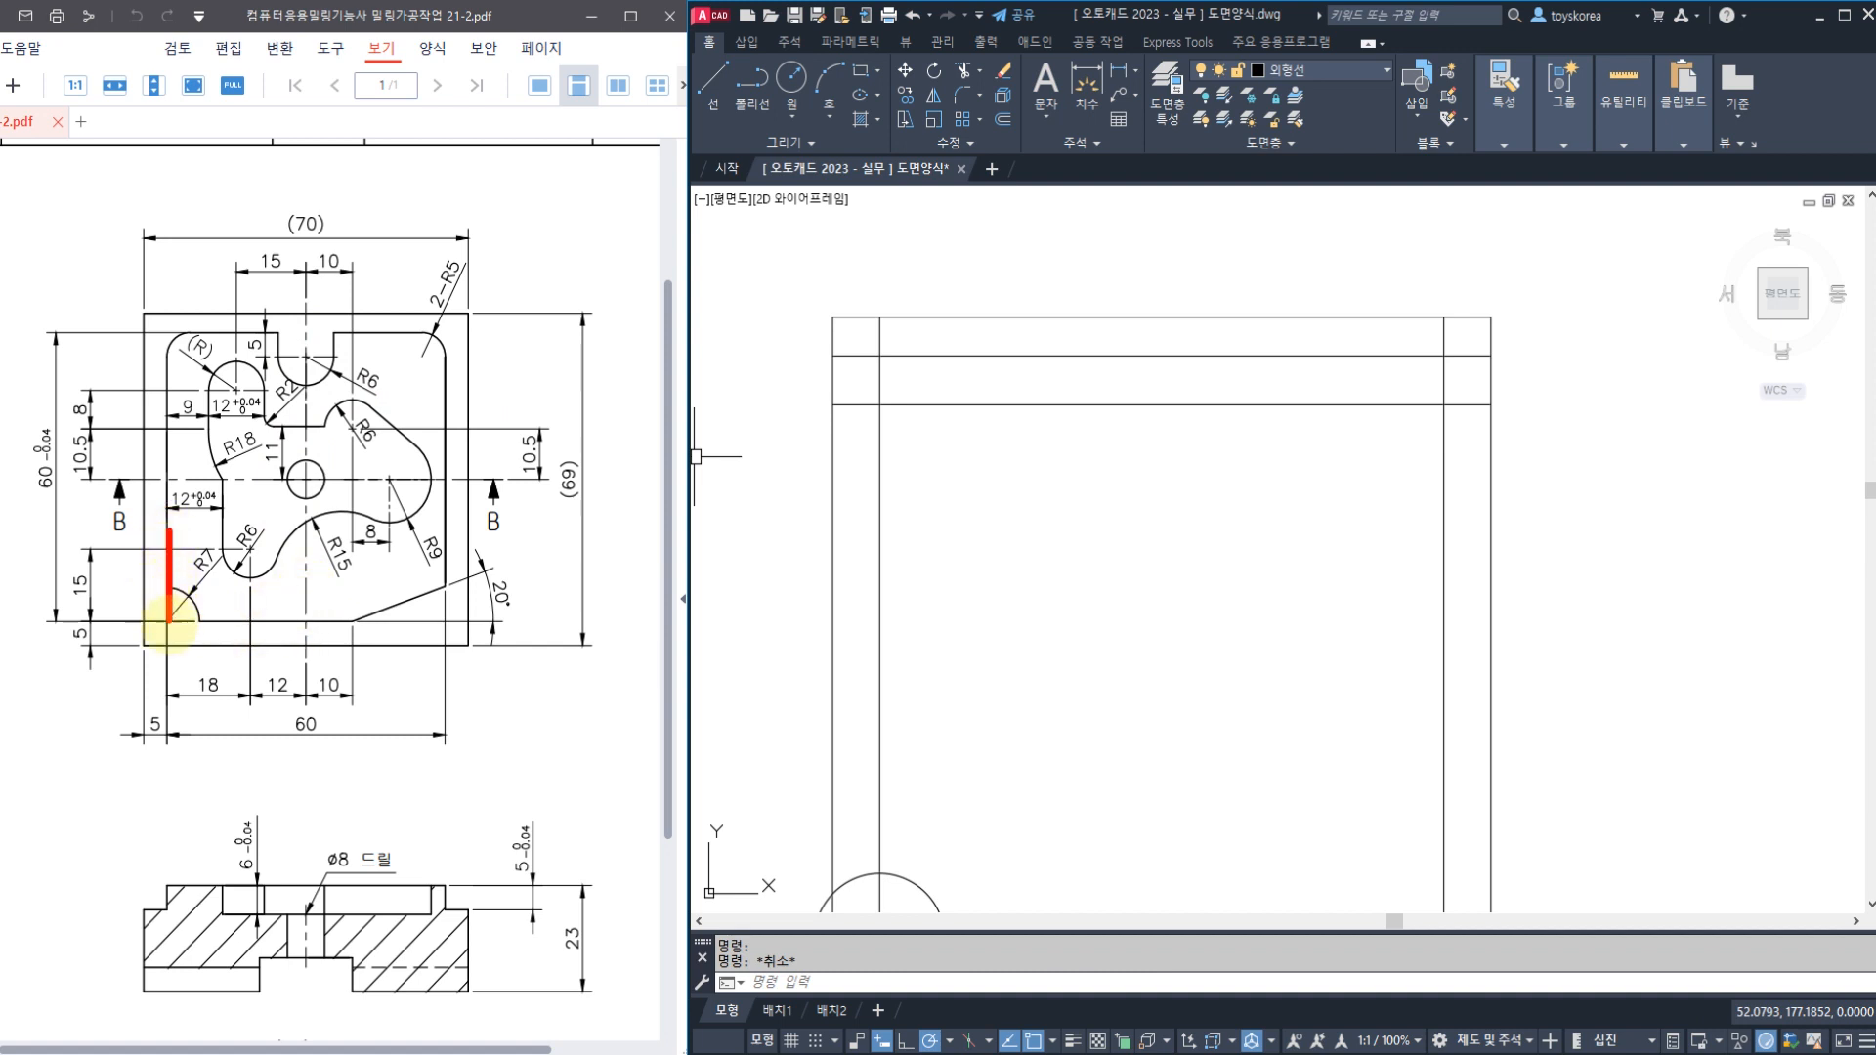
Mark the 5, 18 and 12 mm horizontal distances that lead to the R6 notch centre in the PDF drawing
{"action": "left_click_drag", "start_coordinate": [137, 534], "coordinate": [145, 662]}
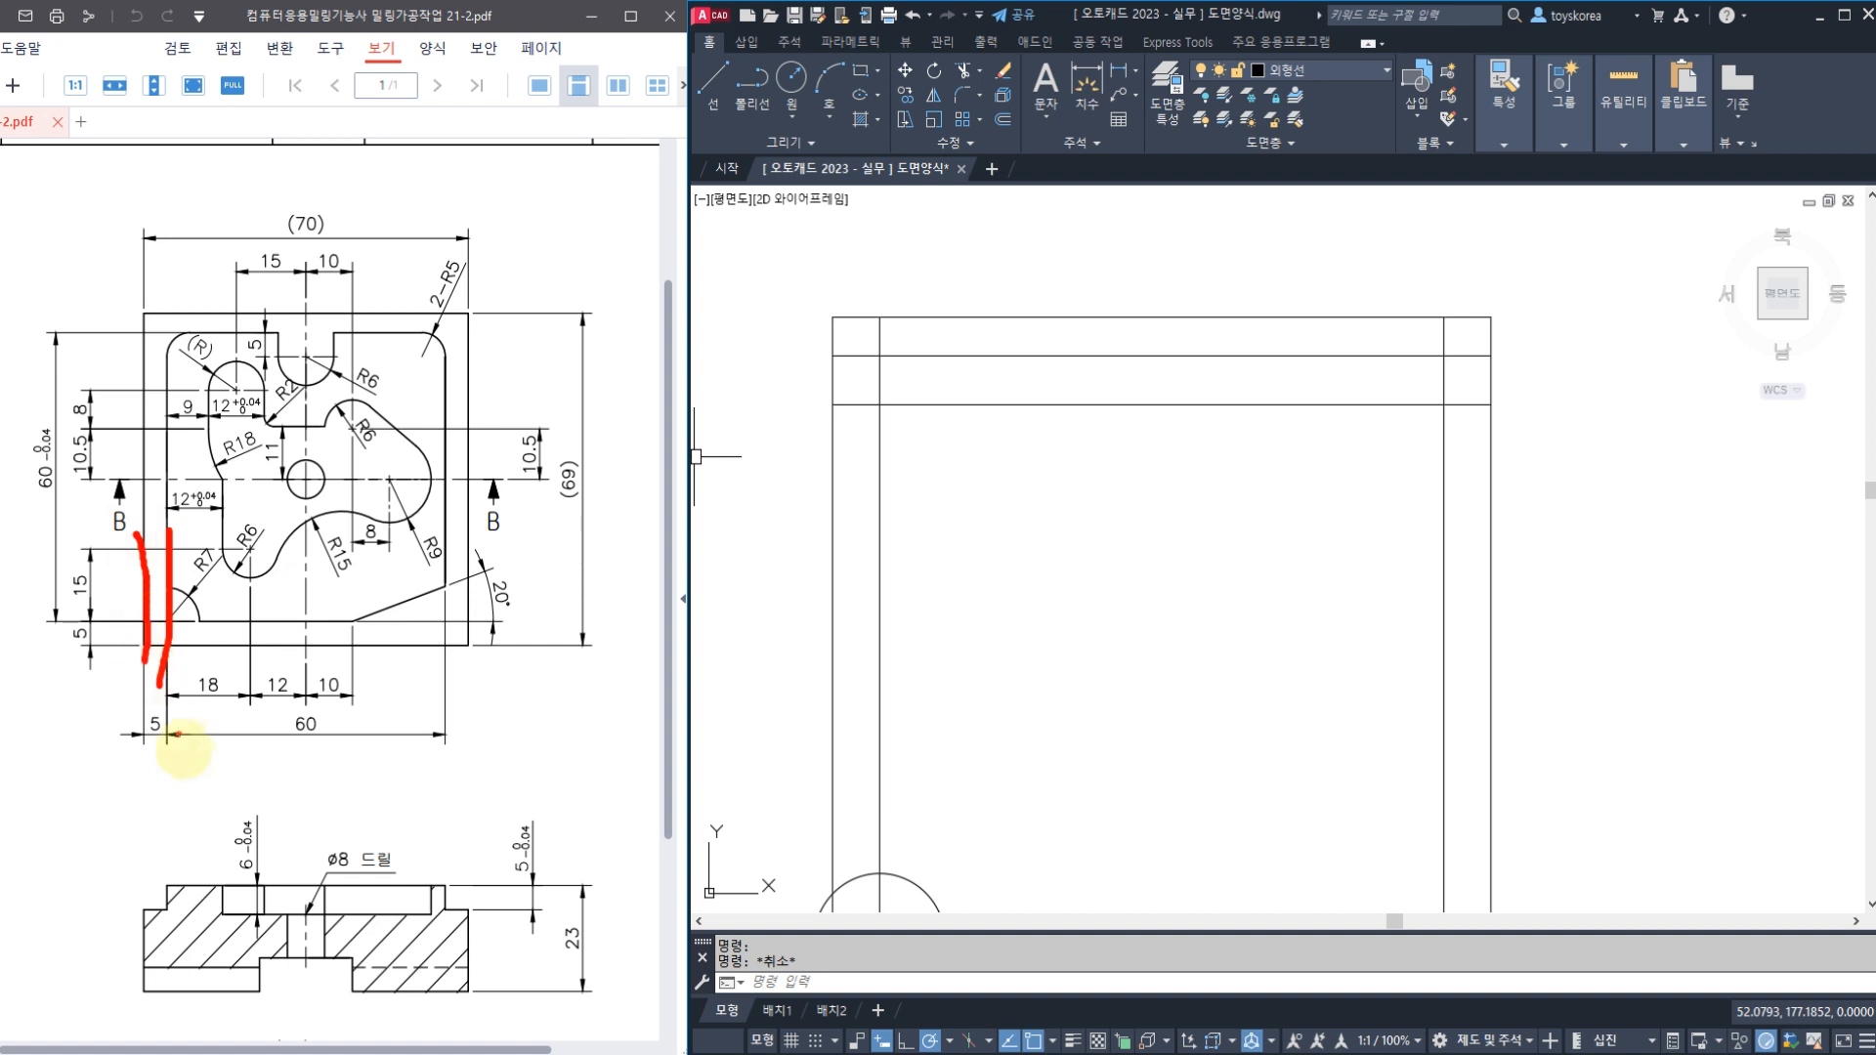
{"action": "mouse_move", "coordinate": [174, 754]}
{"action": "left_mouse_down"}
{"action": "mouse_move", "coordinate": [160, 693]}
{"action": "mouse_move", "coordinate": [161, 774]}
{"action": "left_mouse_up"}
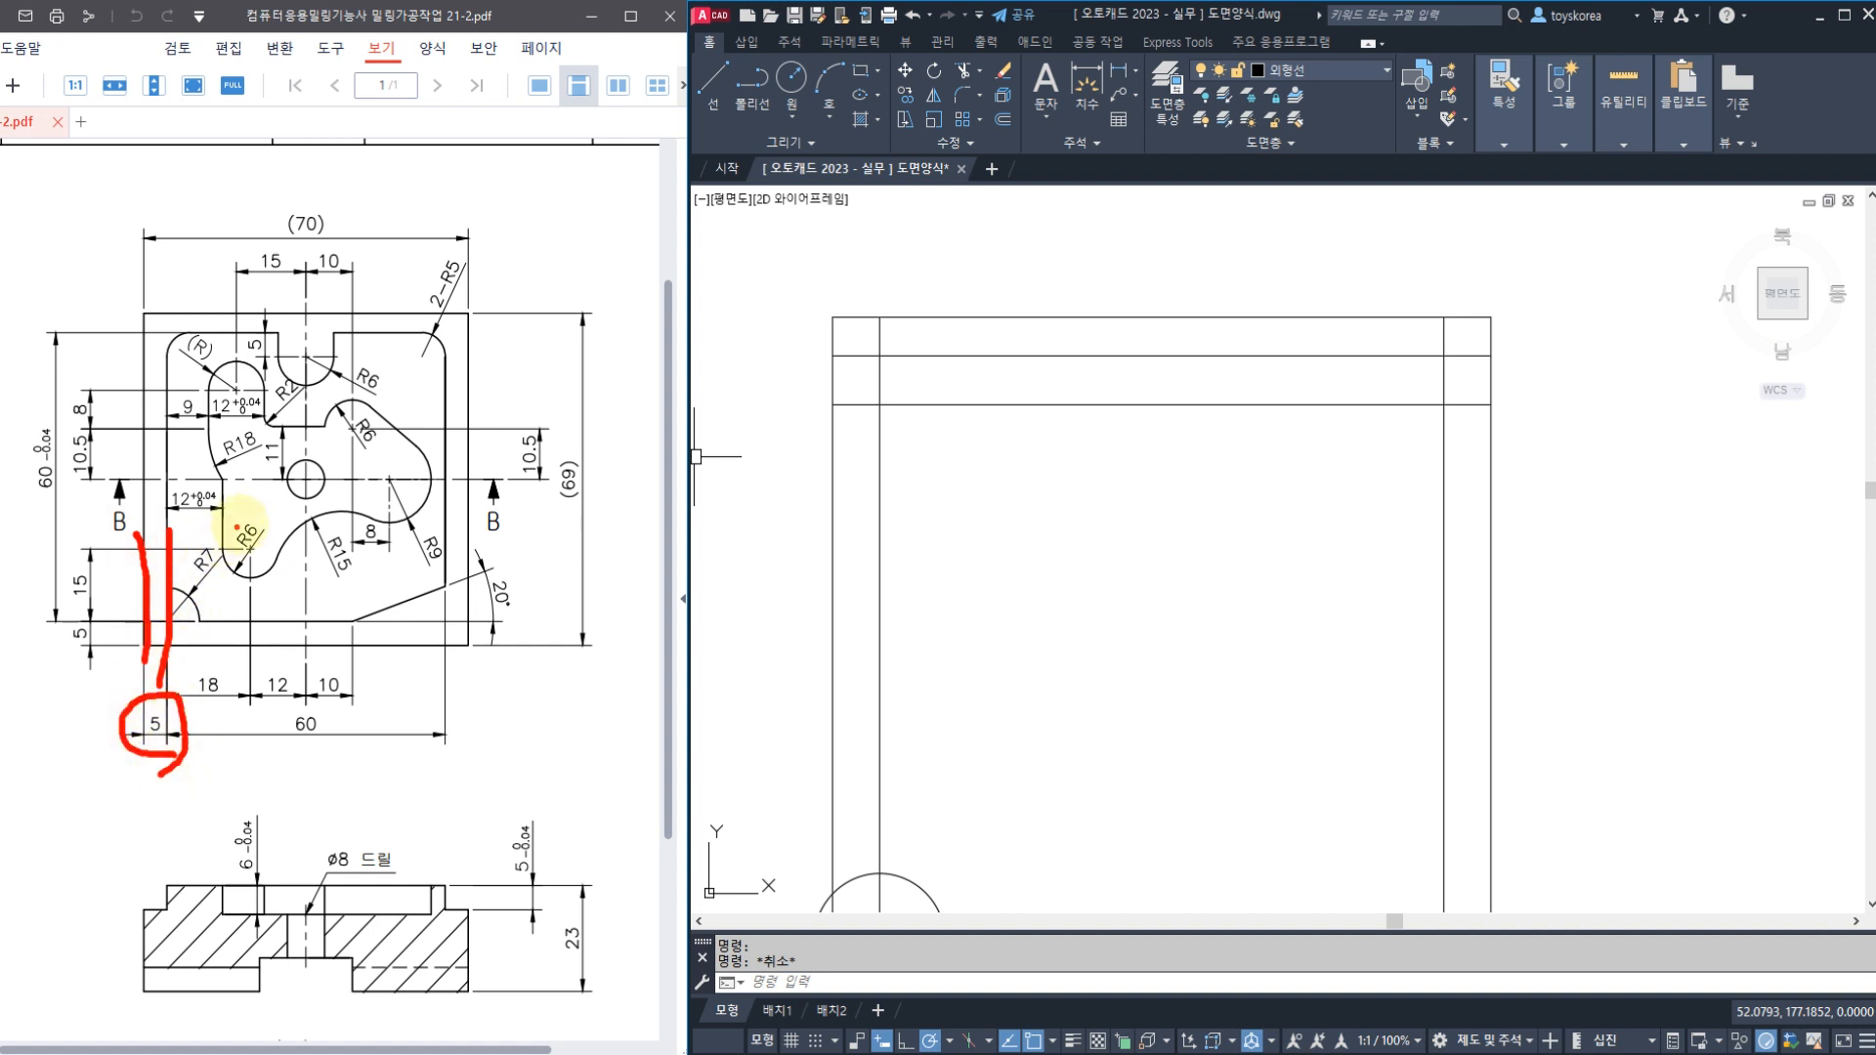
{"action": "left_click_drag", "start_coordinate": [251, 532], "coordinate": [250, 621]}
{"action": "mouse_move", "coordinate": [231, 696]}
{"action": "left_mouse_down"}
{"action": "mouse_move", "coordinate": [200, 718]}
{"action": "mouse_move", "coordinate": [188, 674]}
{"action": "mouse_move", "coordinate": [235, 684]}
{"action": "left_mouse_up"}
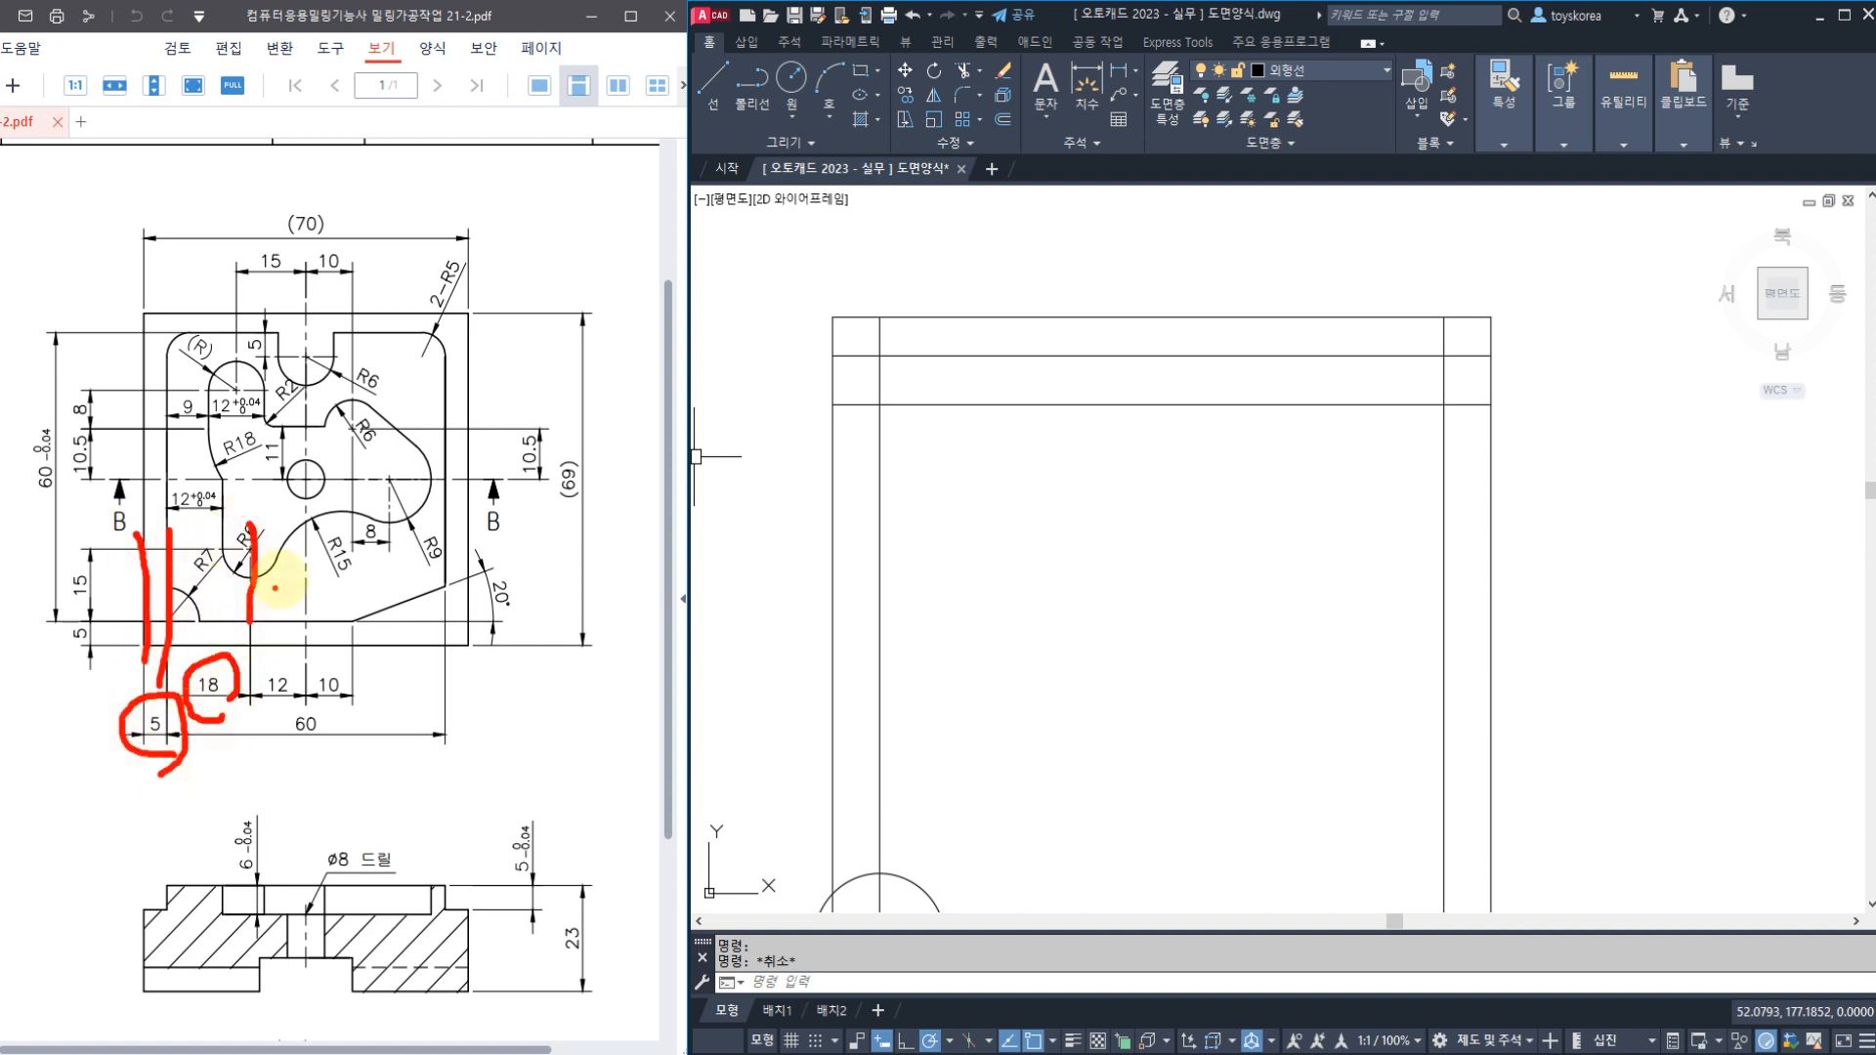
{"action": "left_click_drag", "start_coordinate": [305, 529], "coordinate": [305, 642]}
{"action": "left_click_drag", "start_coordinate": [293, 711], "coordinate": [251, 682]}
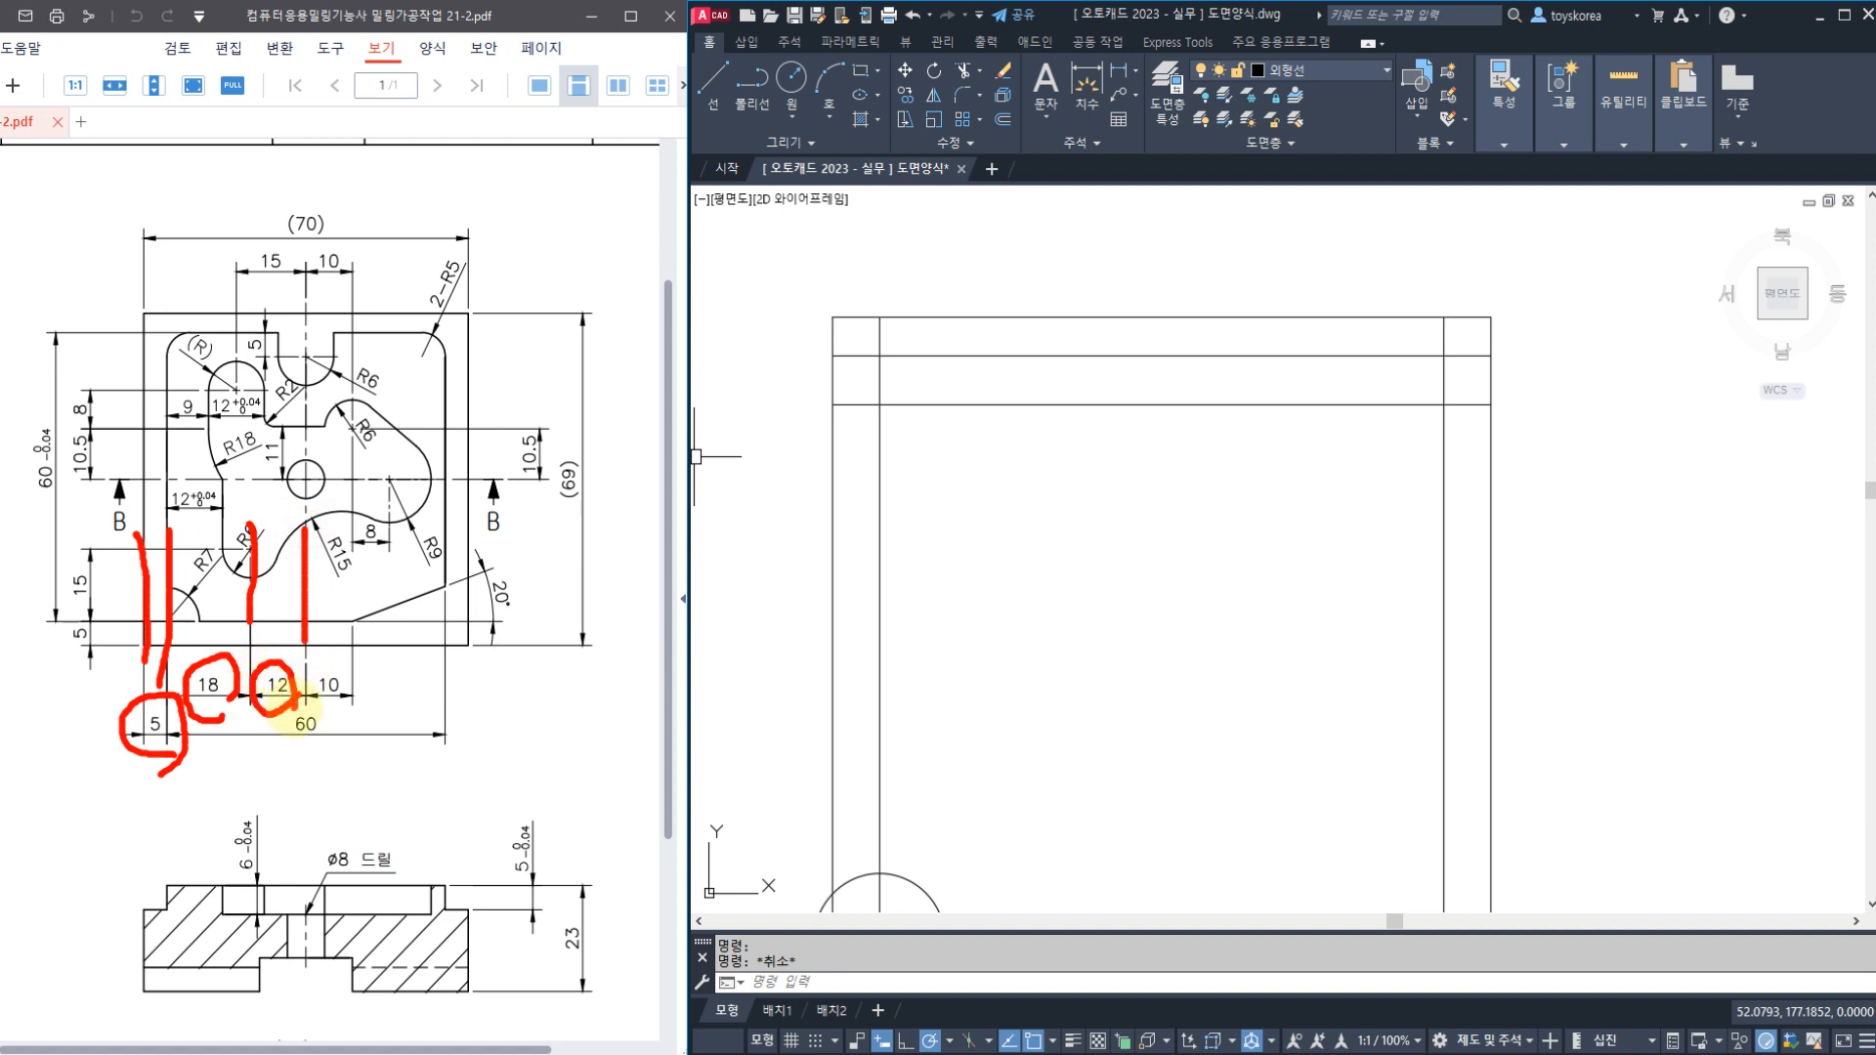
{"action": "left_click_drag", "start_coordinate": [250, 583], "coordinate": [285, 584]}
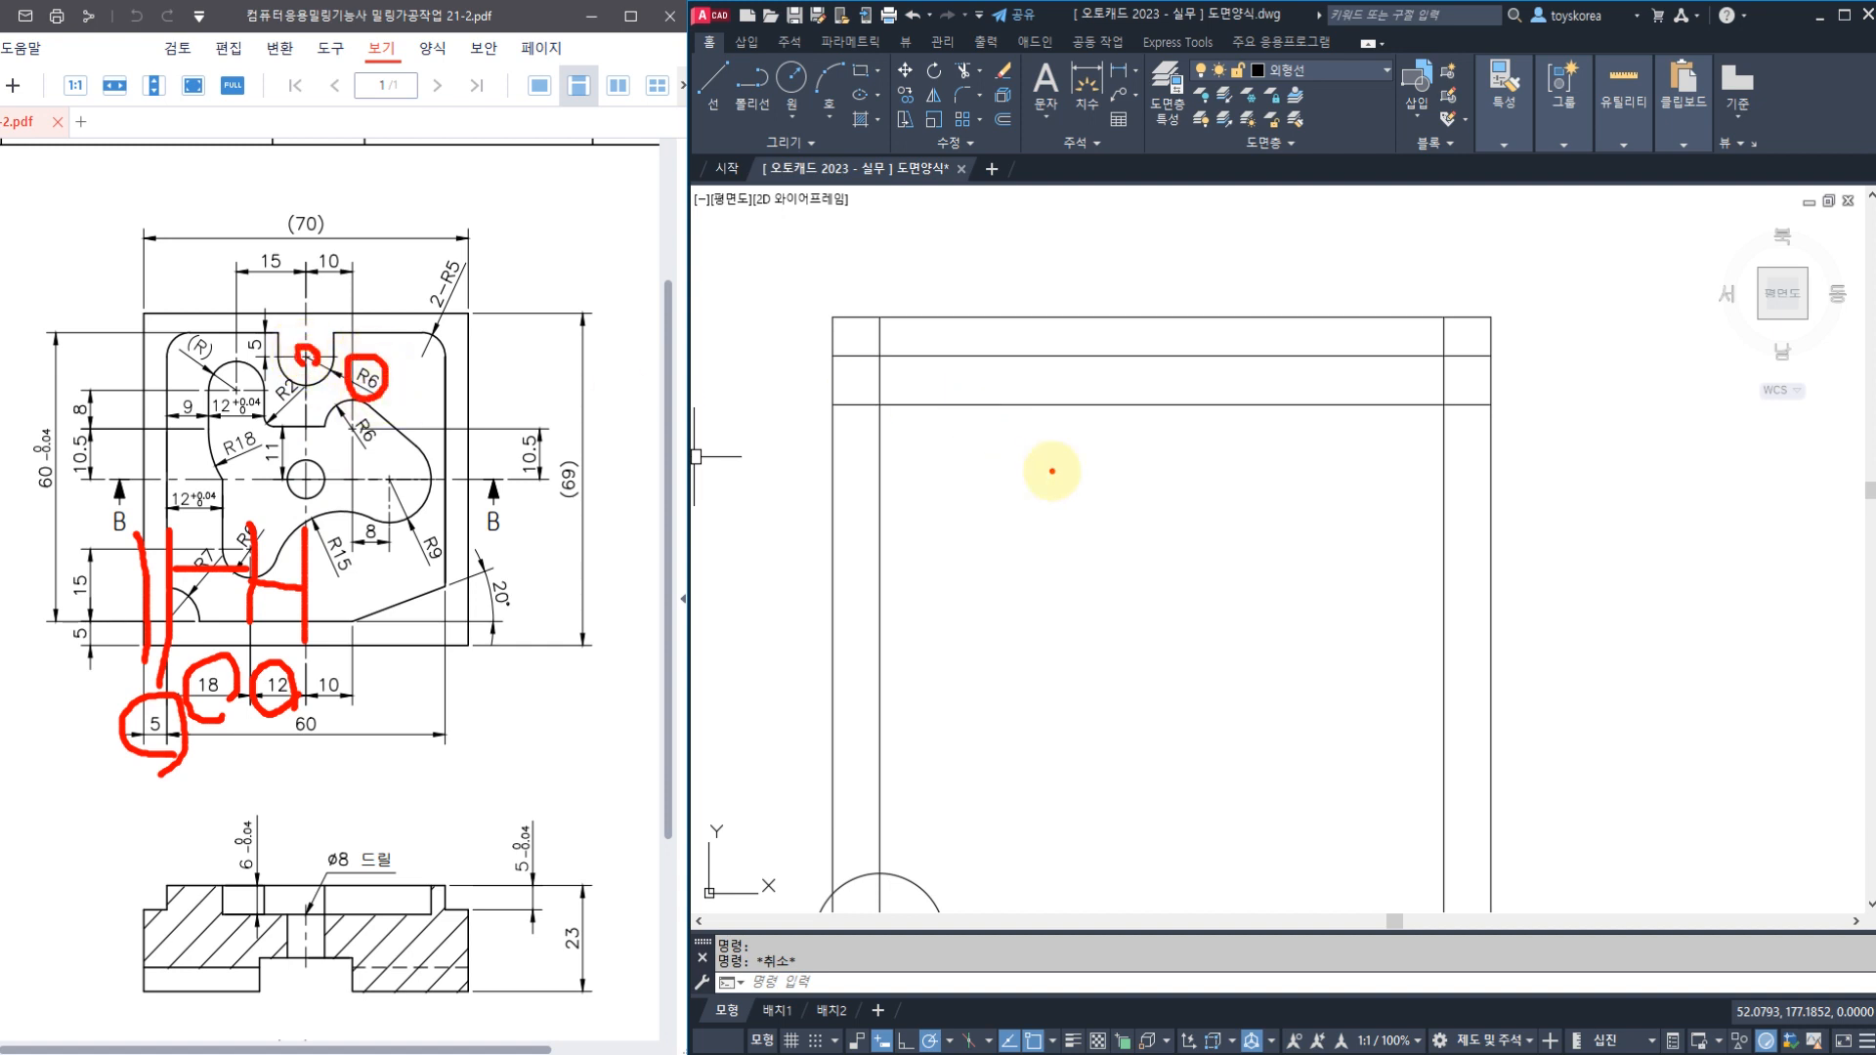
{"action": "key", "text": "Escape"}
Offset the inner contour's left vertical line 18 mm to the right in AutoCAD
{"action": "middle_click_drag", "start_coordinate": [1061, 538], "coordinate": [1066, 452]}
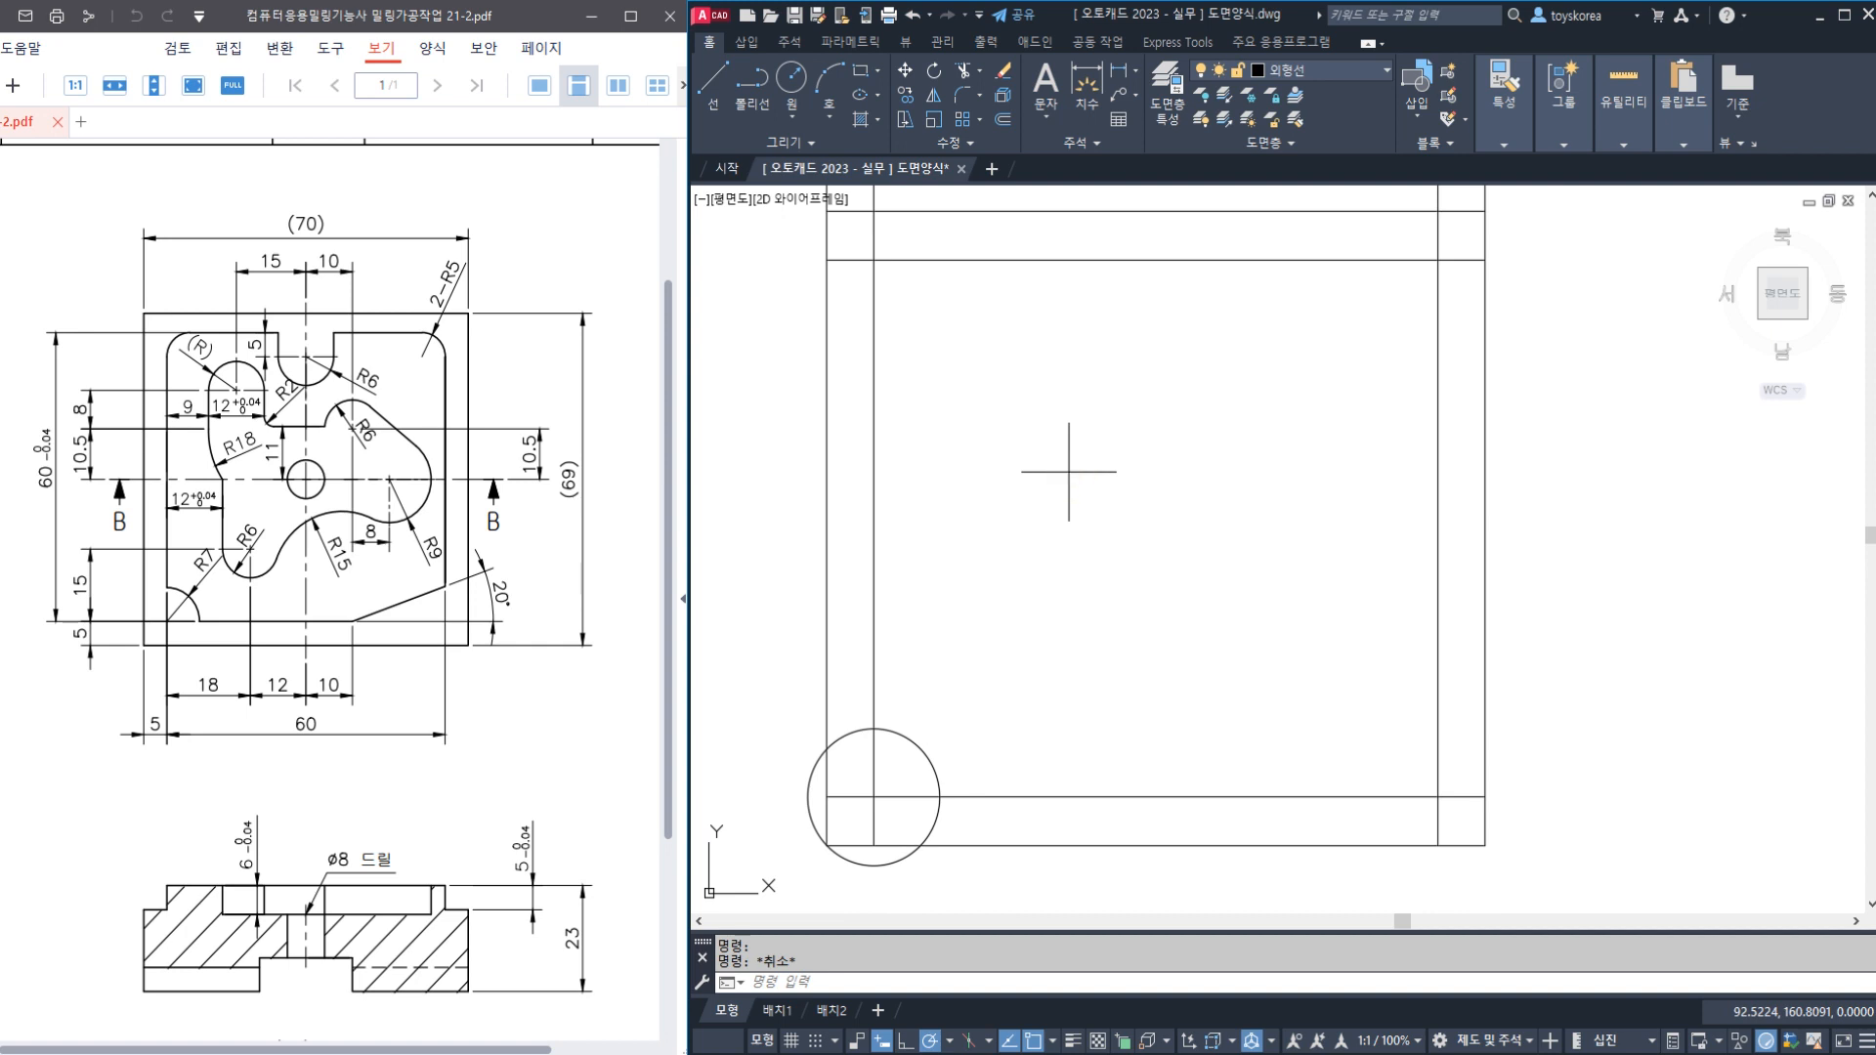
{"action": "type", "text": "o"}
{"action": "key", "text": "space"}
{"action": "type", "text": "18"}
{"action": "key", "text": "Return"}
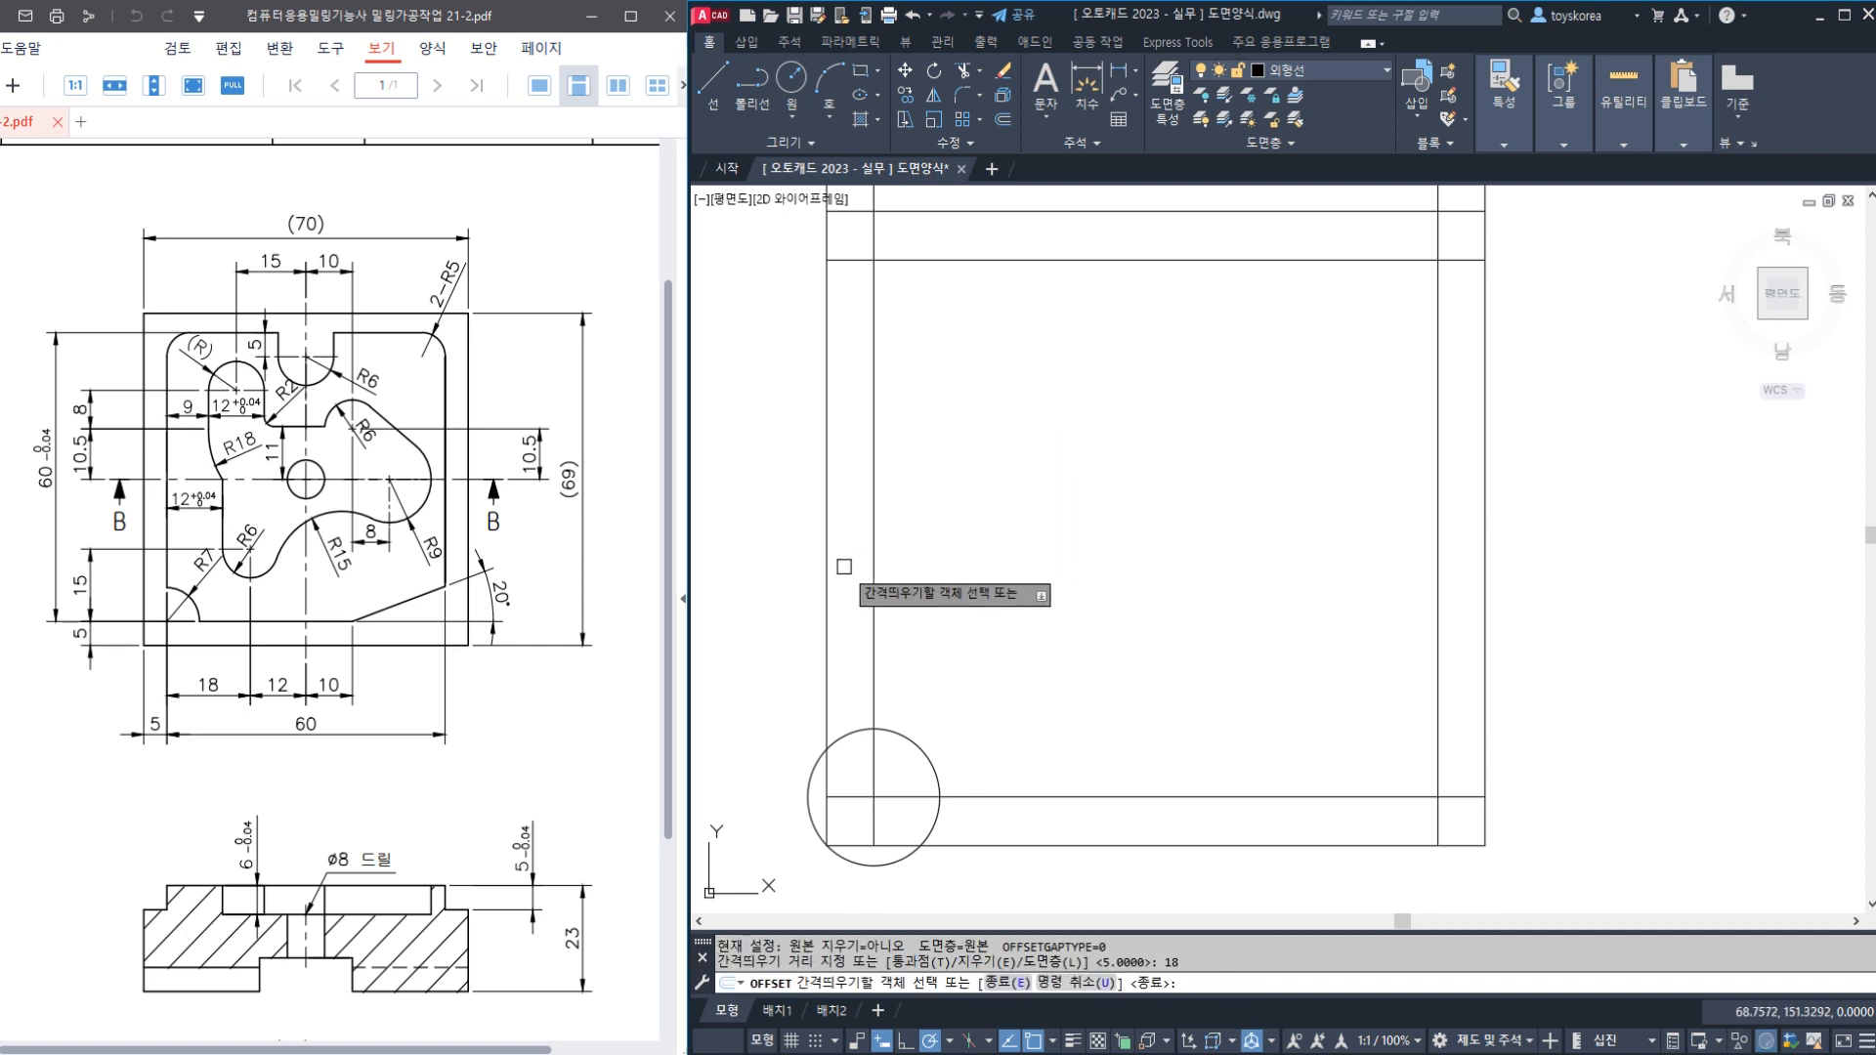
{"action": "left_click", "coordinate": [874, 586]}
{"action": "left_click", "coordinate": [929, 593]}
{"action": "key", "text": "Return"}
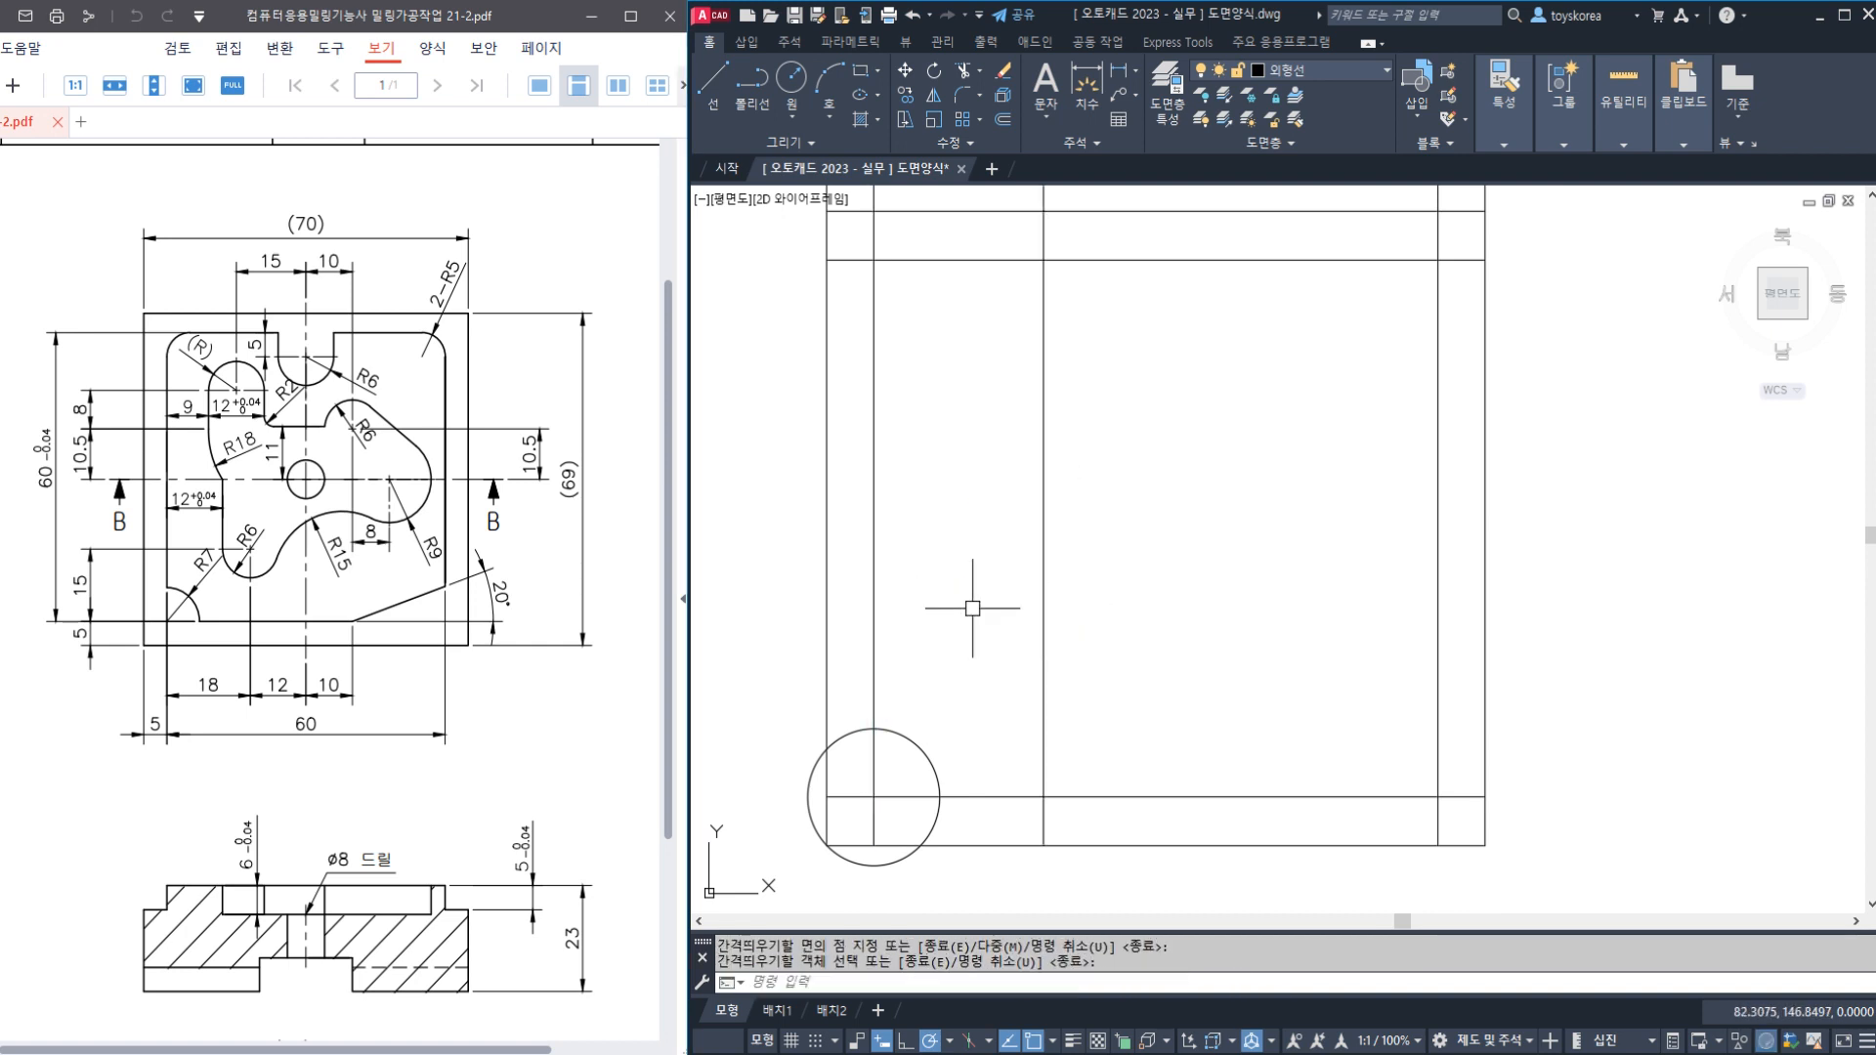
Offset the new vertical line another 12 mm to the right to locate the R6 notch's vertical centreline
{"action": "key", "text": "space"}
{"action": "type", "text": "12"}
{"action": "key", "text": "Return"}
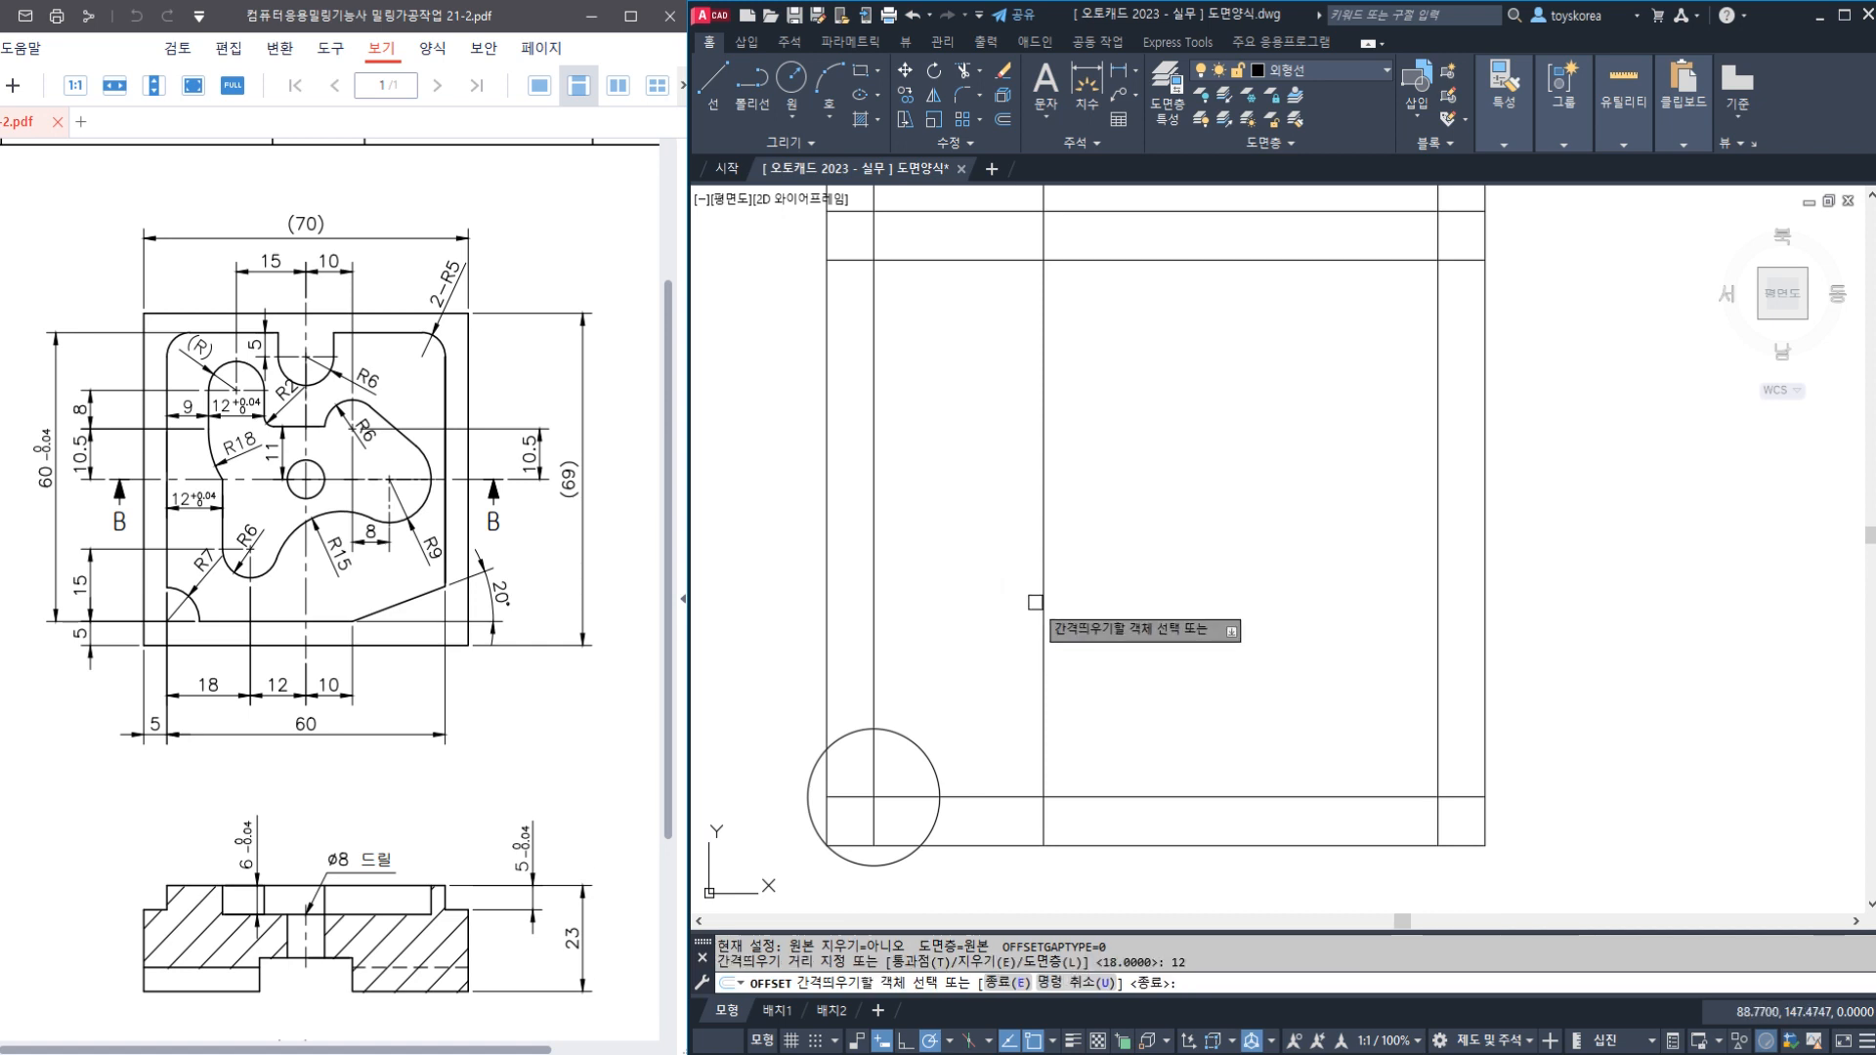
{"action": "left_click", "coordinate": [1043, 599]}
{"action": "left_click", "coordinate": [1112, 615]}
{"action": "key", "text": "Escape"}
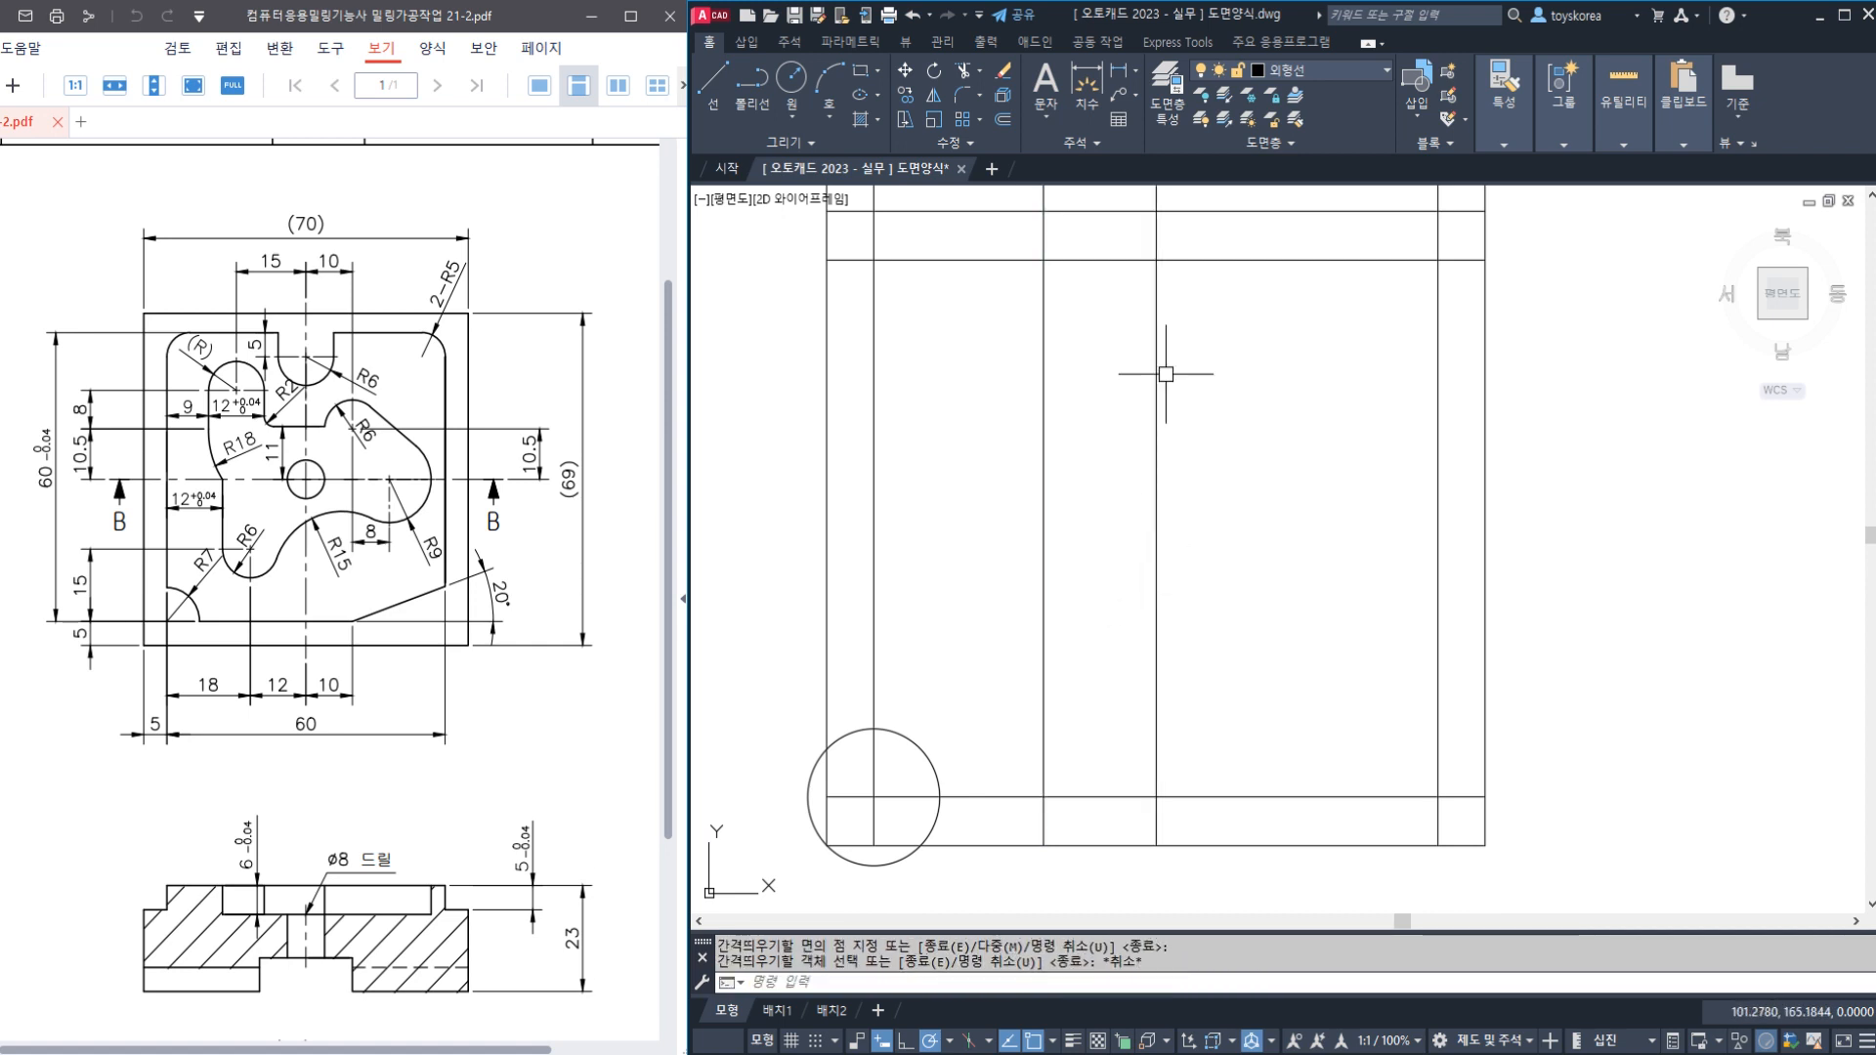
{"action": "middle_click_drag", "start_coordinate": [1161, 318], "coordinate": [1168, 509]}
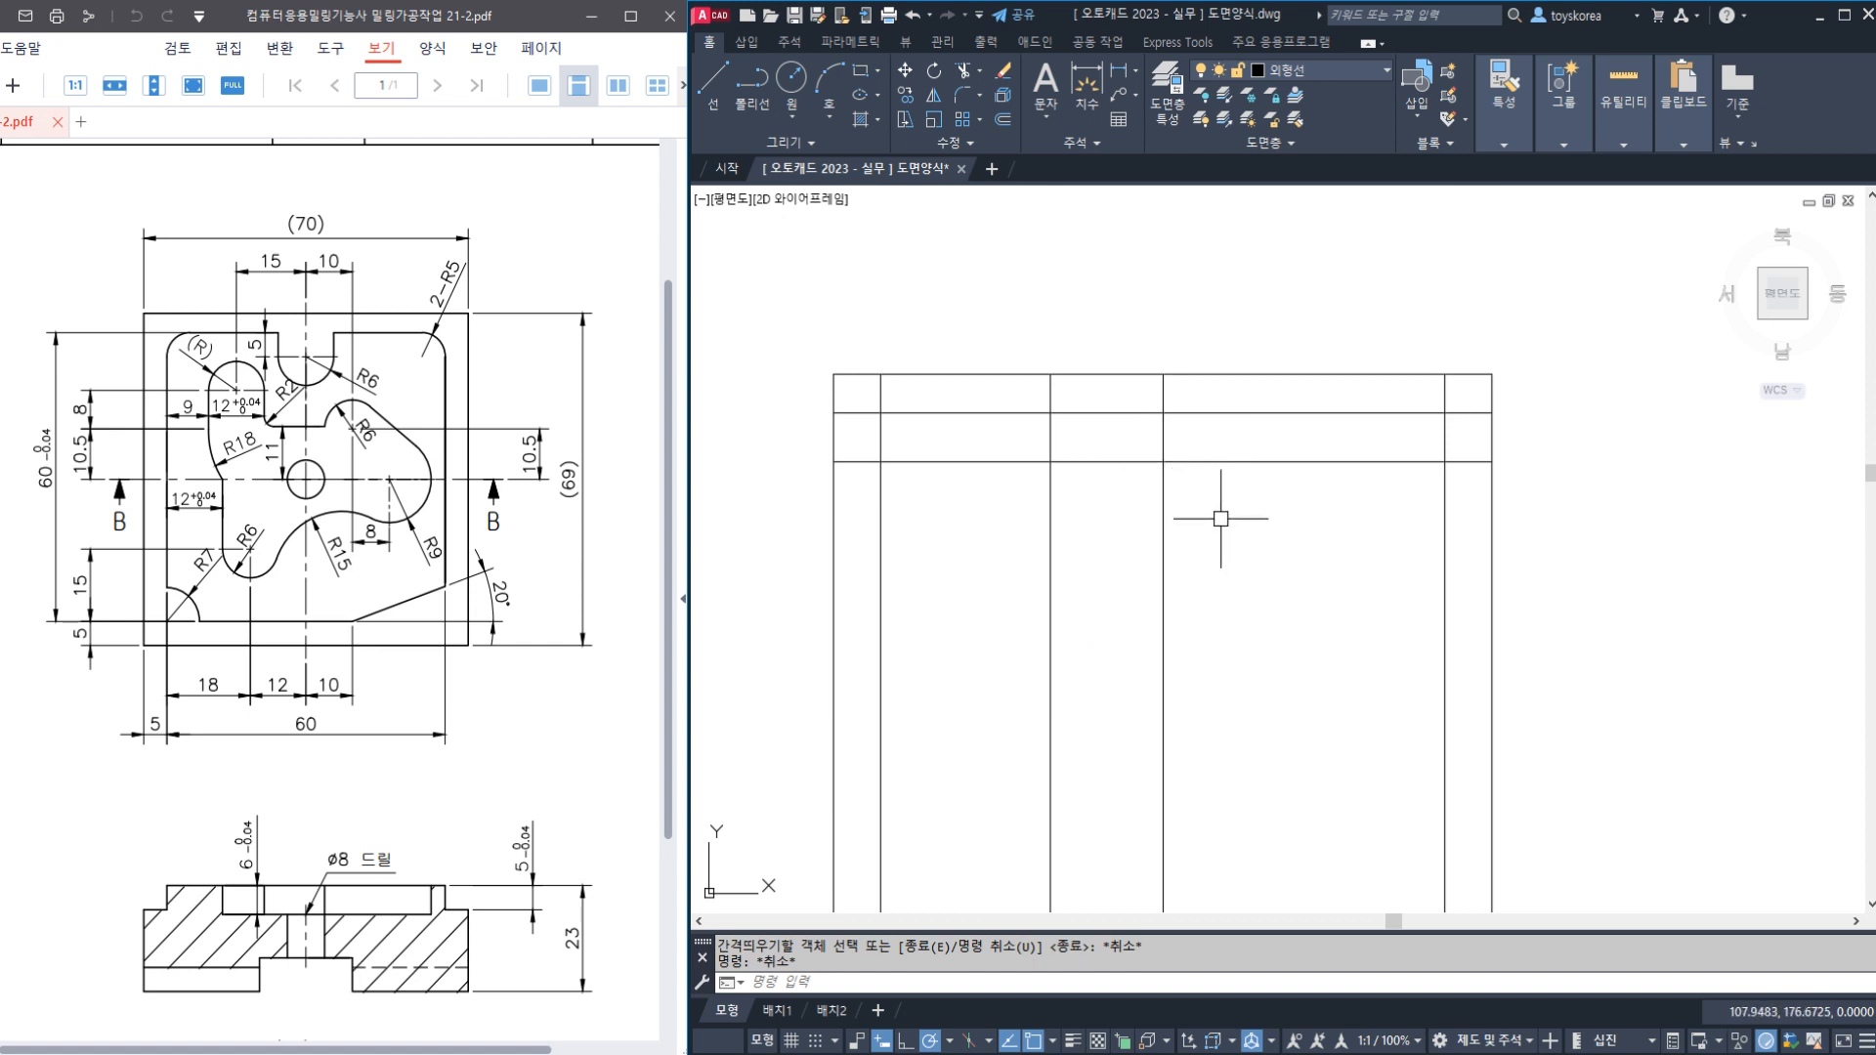
{"action": "type", "text": "c"}
{"action": "key", "text": "Return"}
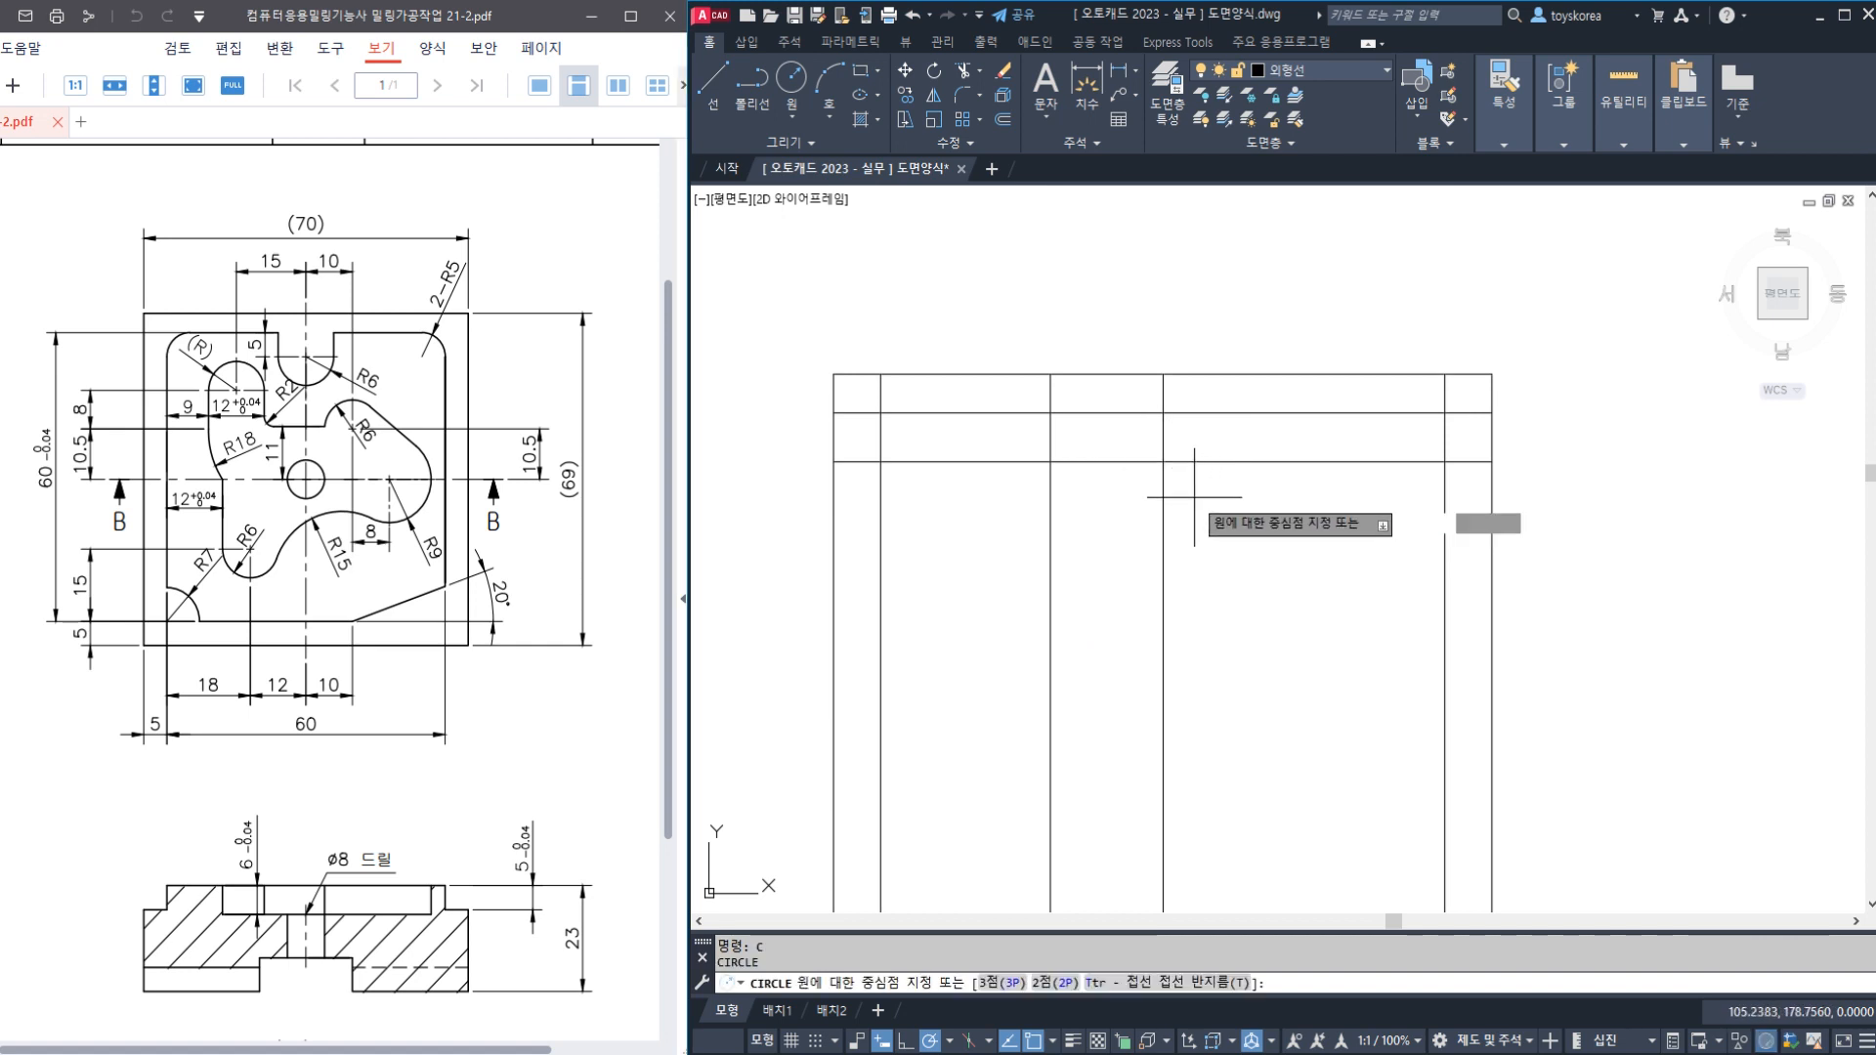
{"action": "key", "text": "Escape"}
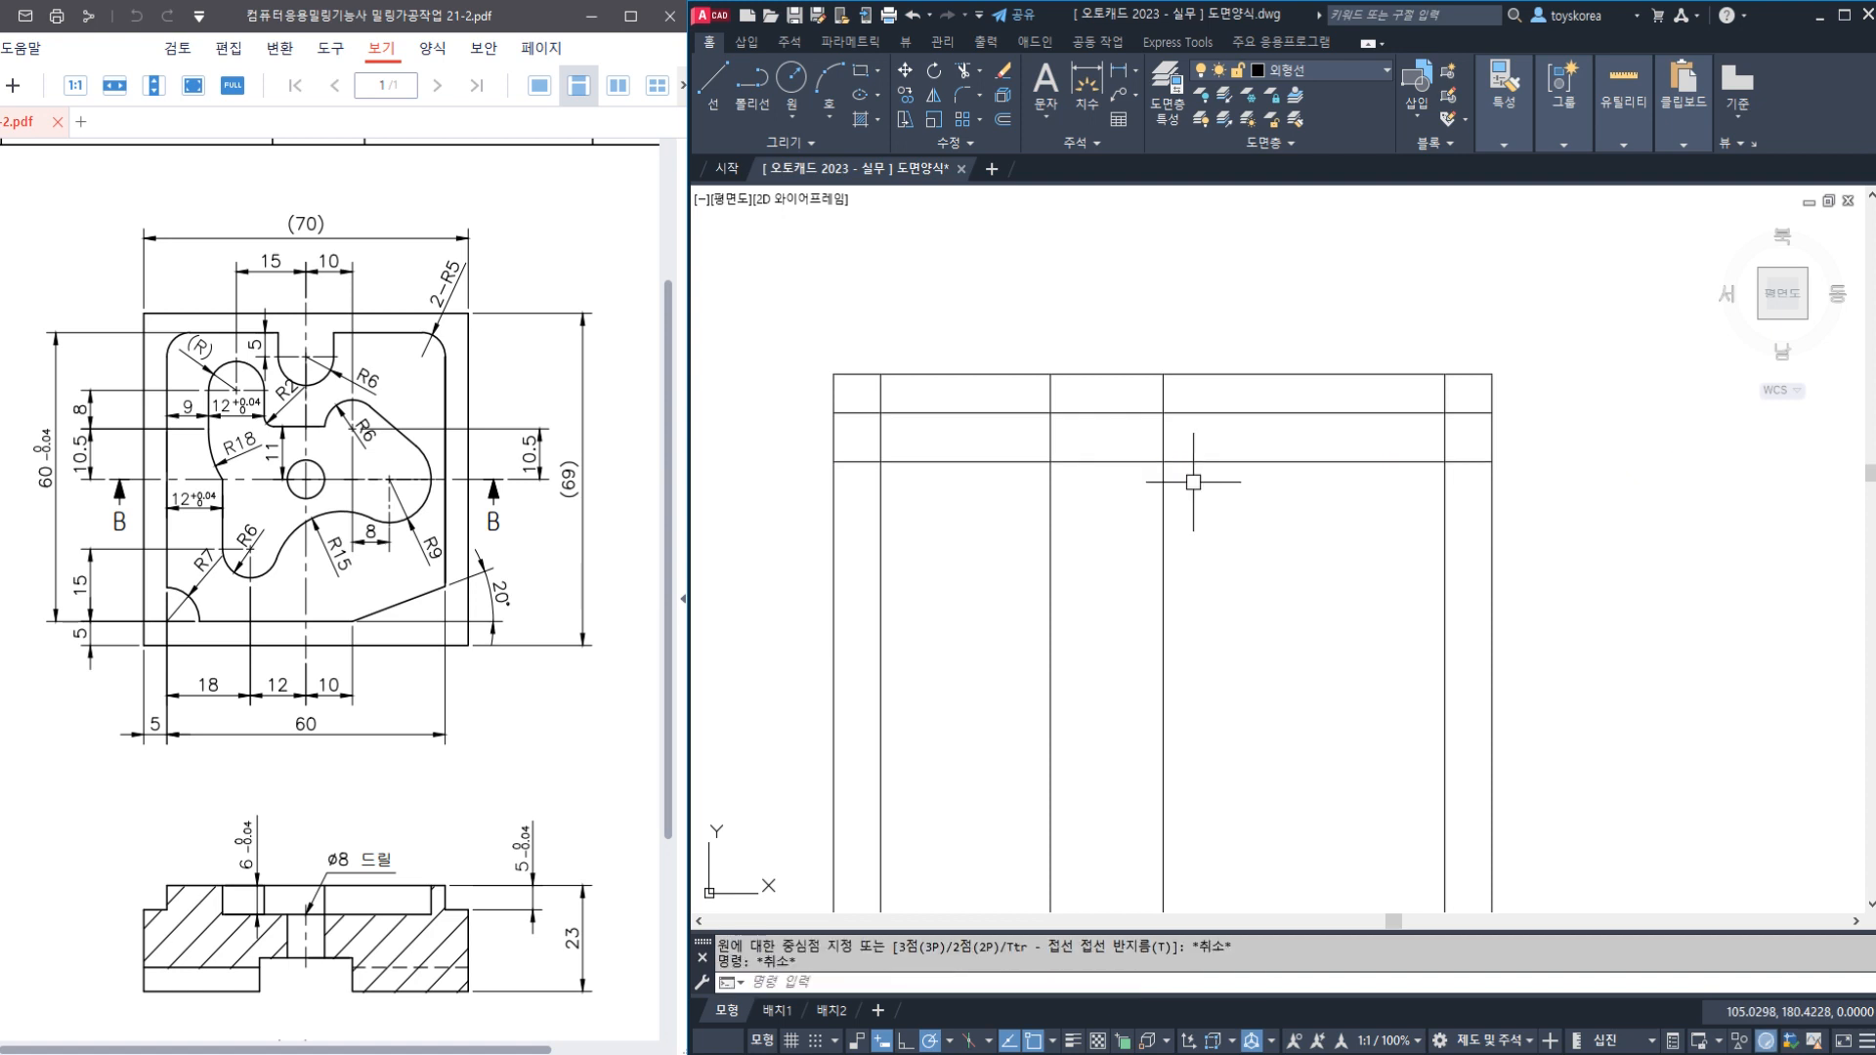
{"action": "type", "text": "c"}
{"action": "key", "text": "Return"}
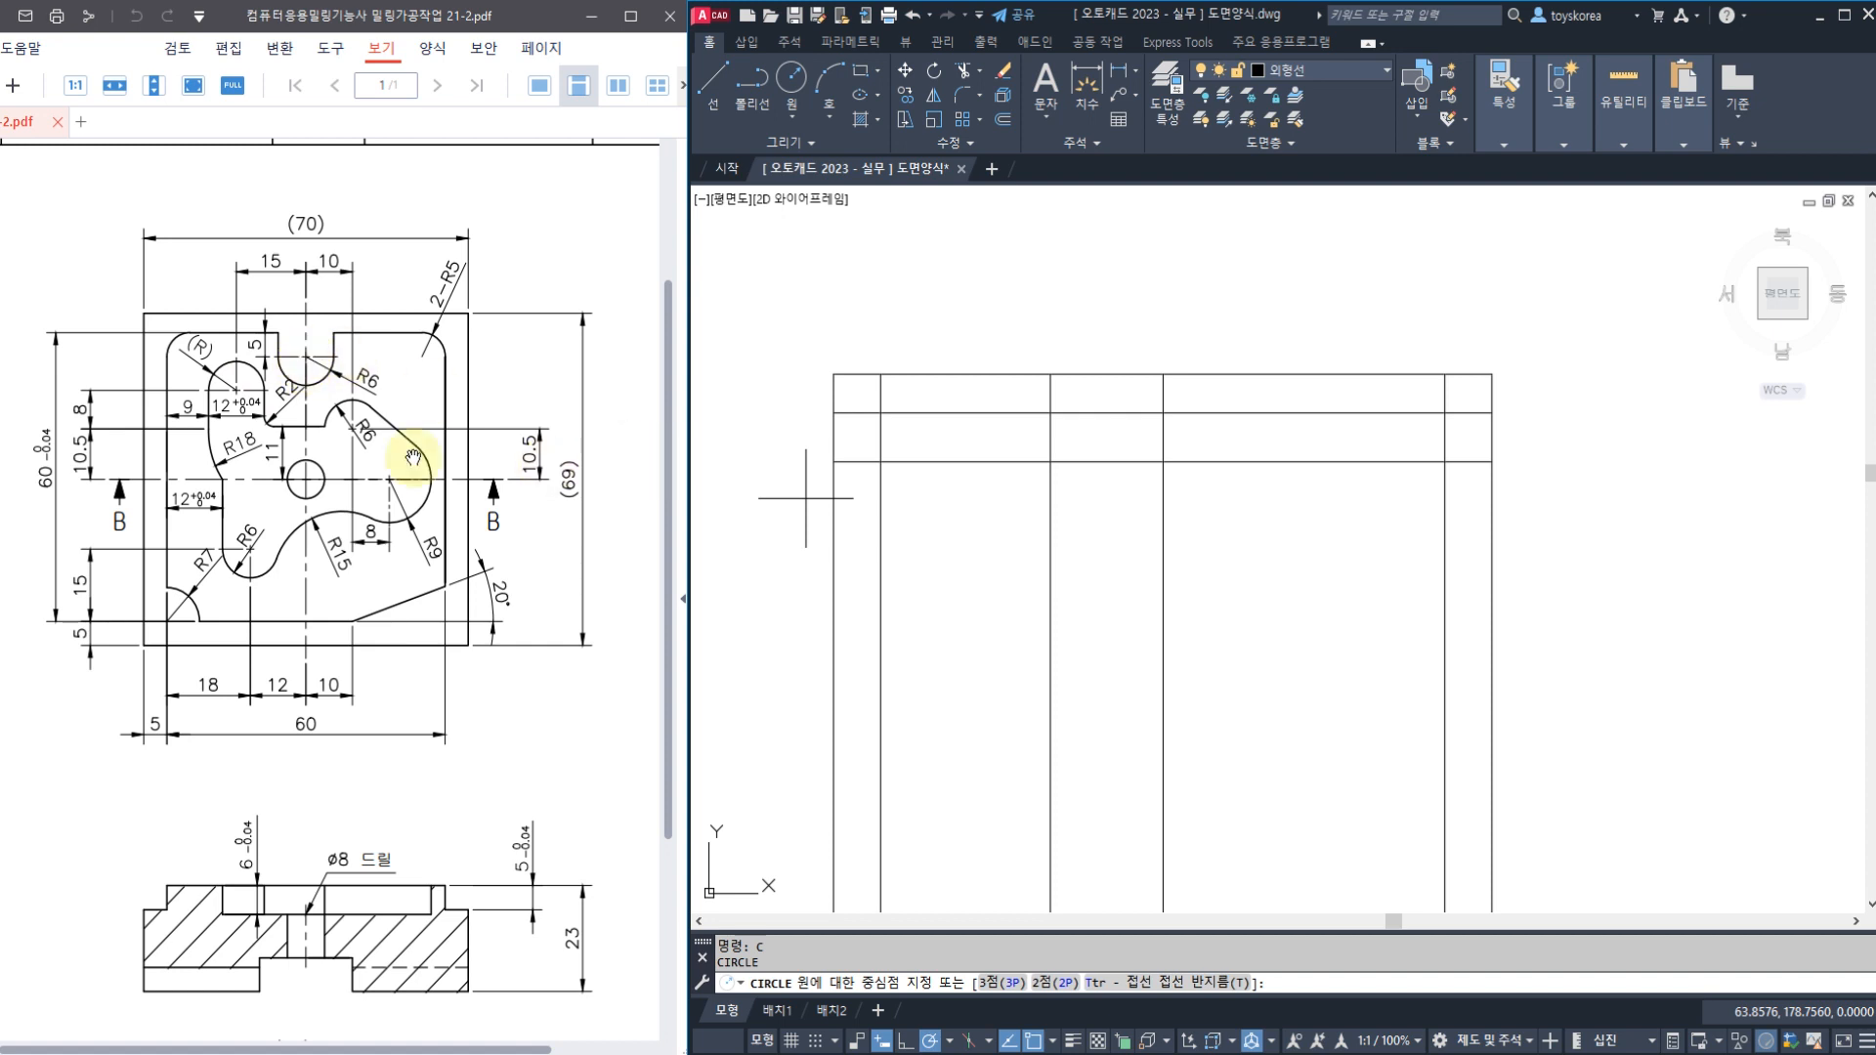
{"action": "key", "text": "Escape"}
Mark the 5, 60 and (70) mm widths and the midpoint of the plate's width at the R6 notch in the PDF drawing
{"action": "left_click", "coordinate": [168, 535]}
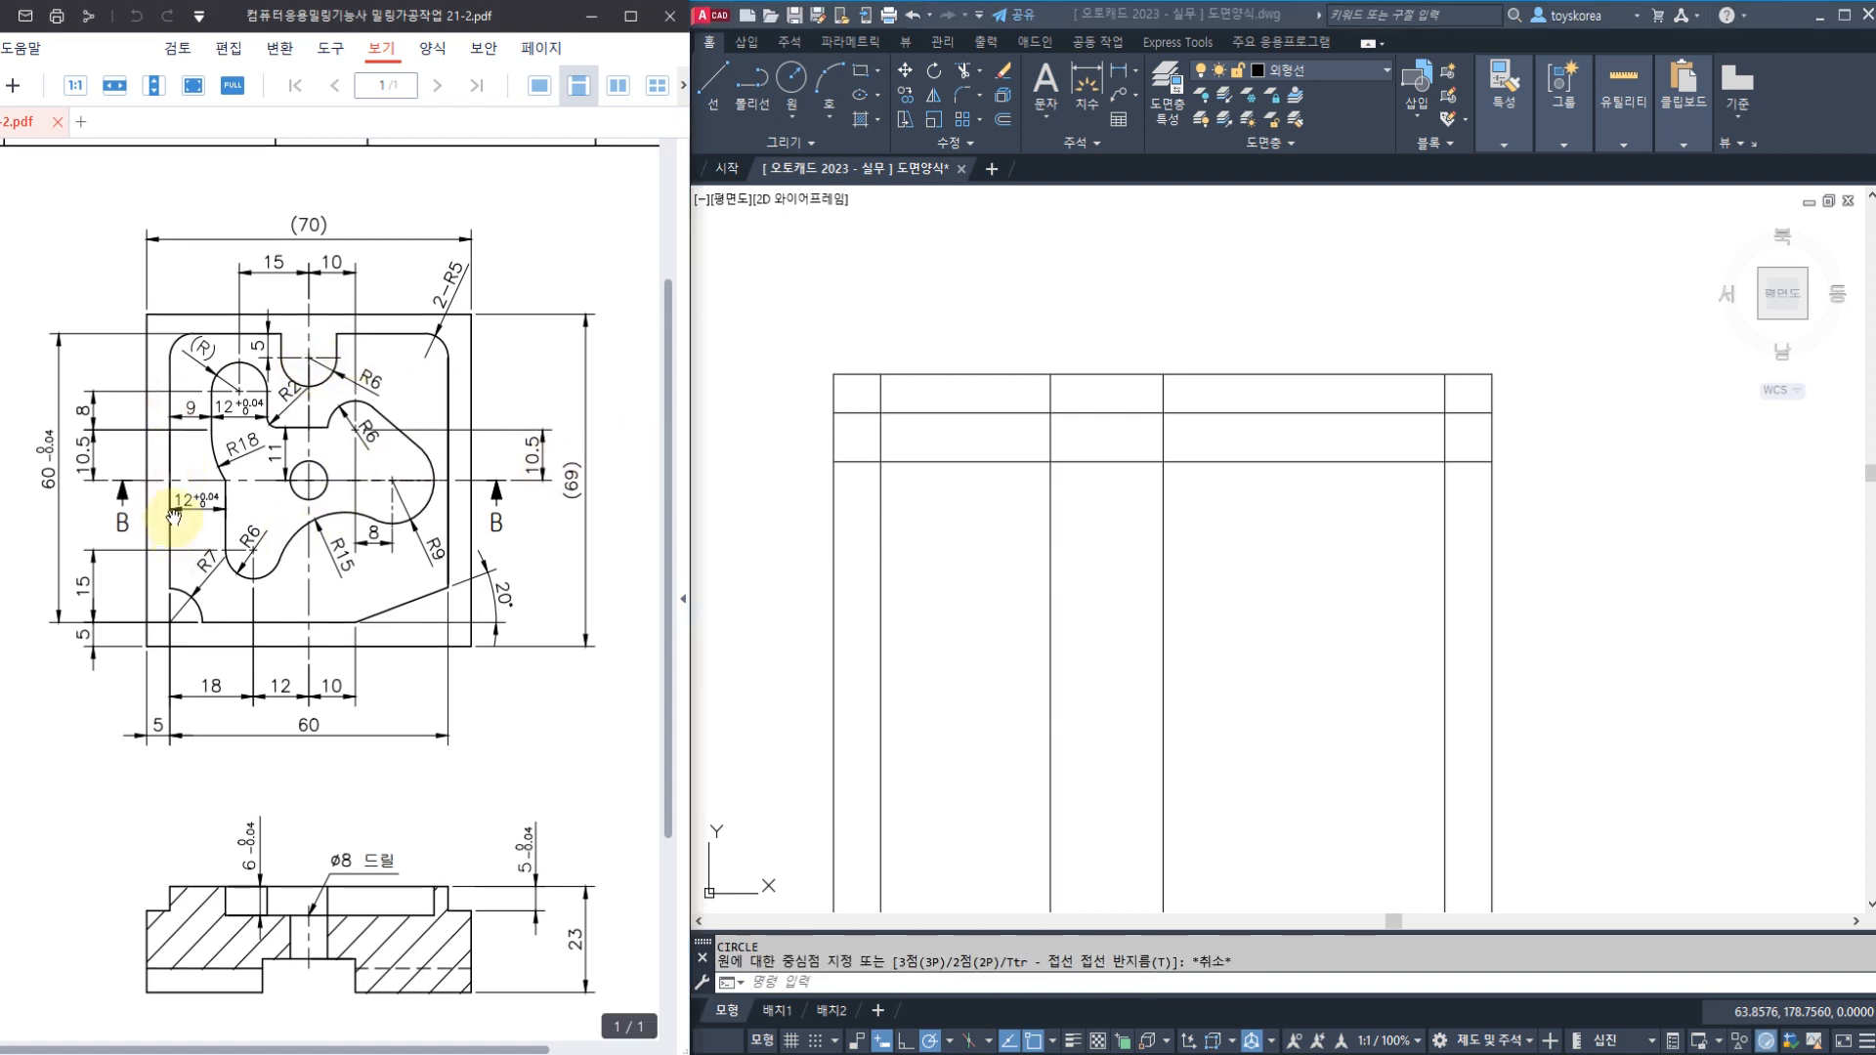
{"action": "left_click", "coordinate": [158, 702]}
{"action": "mouse_move", "coordinate": [164, 749]}
{"action": "left_mouse_down"}
{"action": "mouse_move", "coordinate": [179, 694]}
{"action": "mouse_move", "coordinate": [176, 754]}
{"action": "left_mouse_up"}
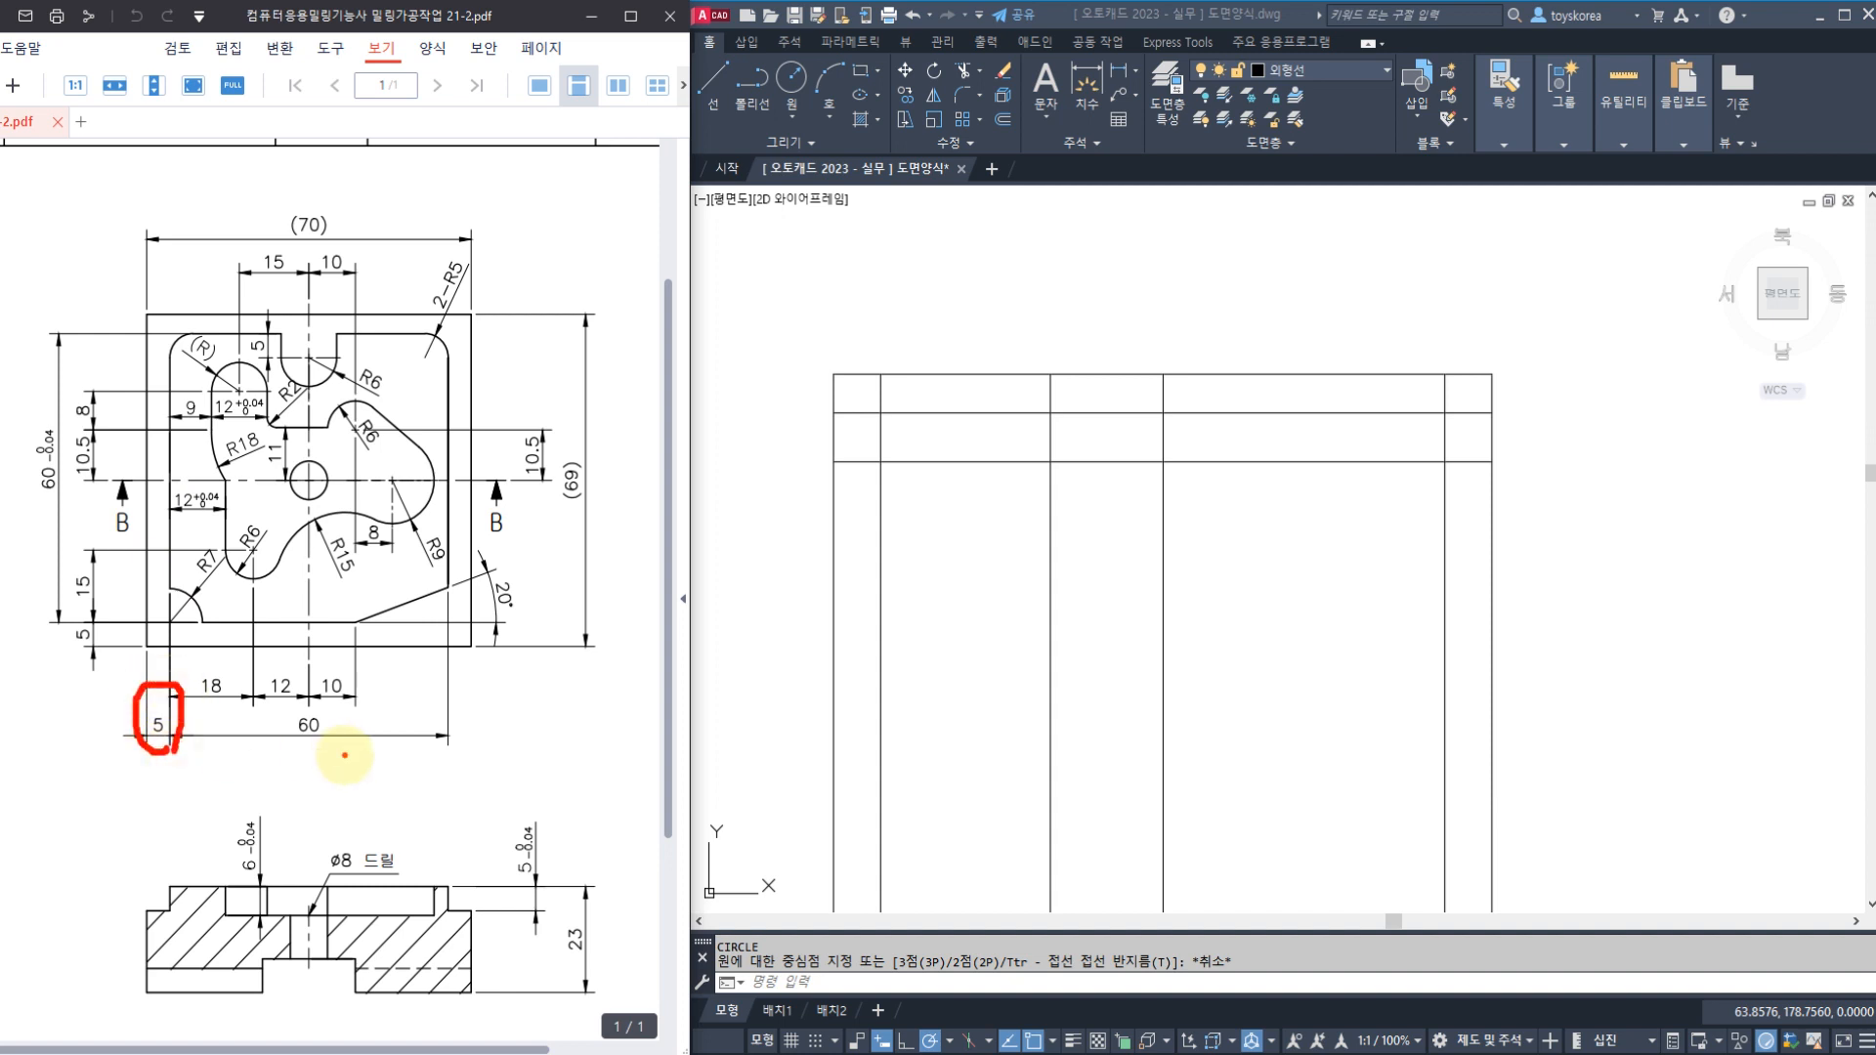
{"action": "mouse_move", "coordinate": [356, 753]}
{"action": "left_mouse_down"}
{"action": "mouse_move", "coordinate": [293, 673]}
{"action": "mouse_move", "coordinate": [344, 758]}
{"action": "left_mouse_up"}
{"action": "left_click_drag", "start_coordinate": [464, 794], "coordinate": [467, 633]}
{"action": "mouse_move", "coordinate": [434, 753]}
{"action": "left_mouse_down"}
{"action": "mouse_move", "coordinate": [425, 796]}
{"action": "mouse_move", "coordinate": [400, 794]}
{"action": "mouse_move", "coordinate": [452, 774]}
{"action": "left_mouse_up"}
{"action": "mouse_move", "coordinate": [326, 250]}
{"action": "left_mouse_down"}
{"action": "mouse_move", "coordinate": [273, 221]}
{"action": "mouse_move", "coordinate": [333, 210]}
{"action": "mouse_move", "coordinate": [332, 244]}
{"action": "left_mouse_up"}
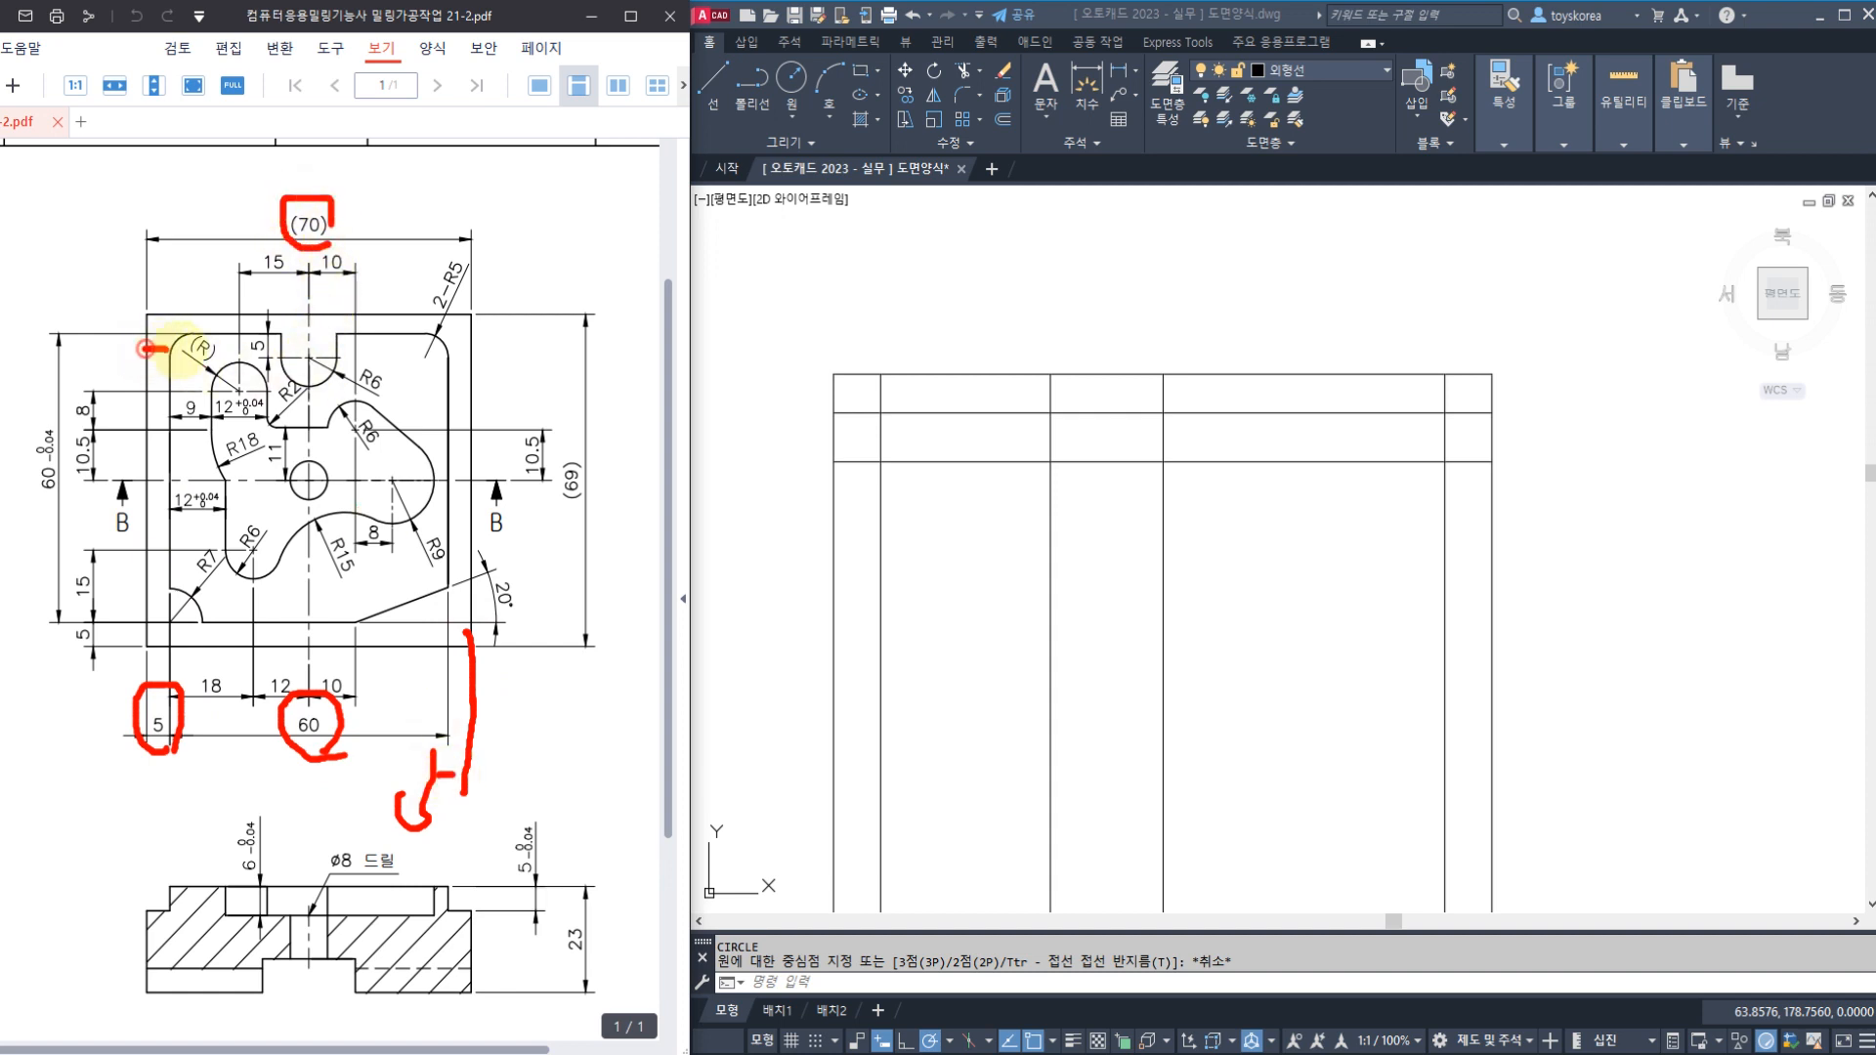
{"action": "left_click_drag", "start_coordinate": [165, 348], "coordinate": [482, 356]}
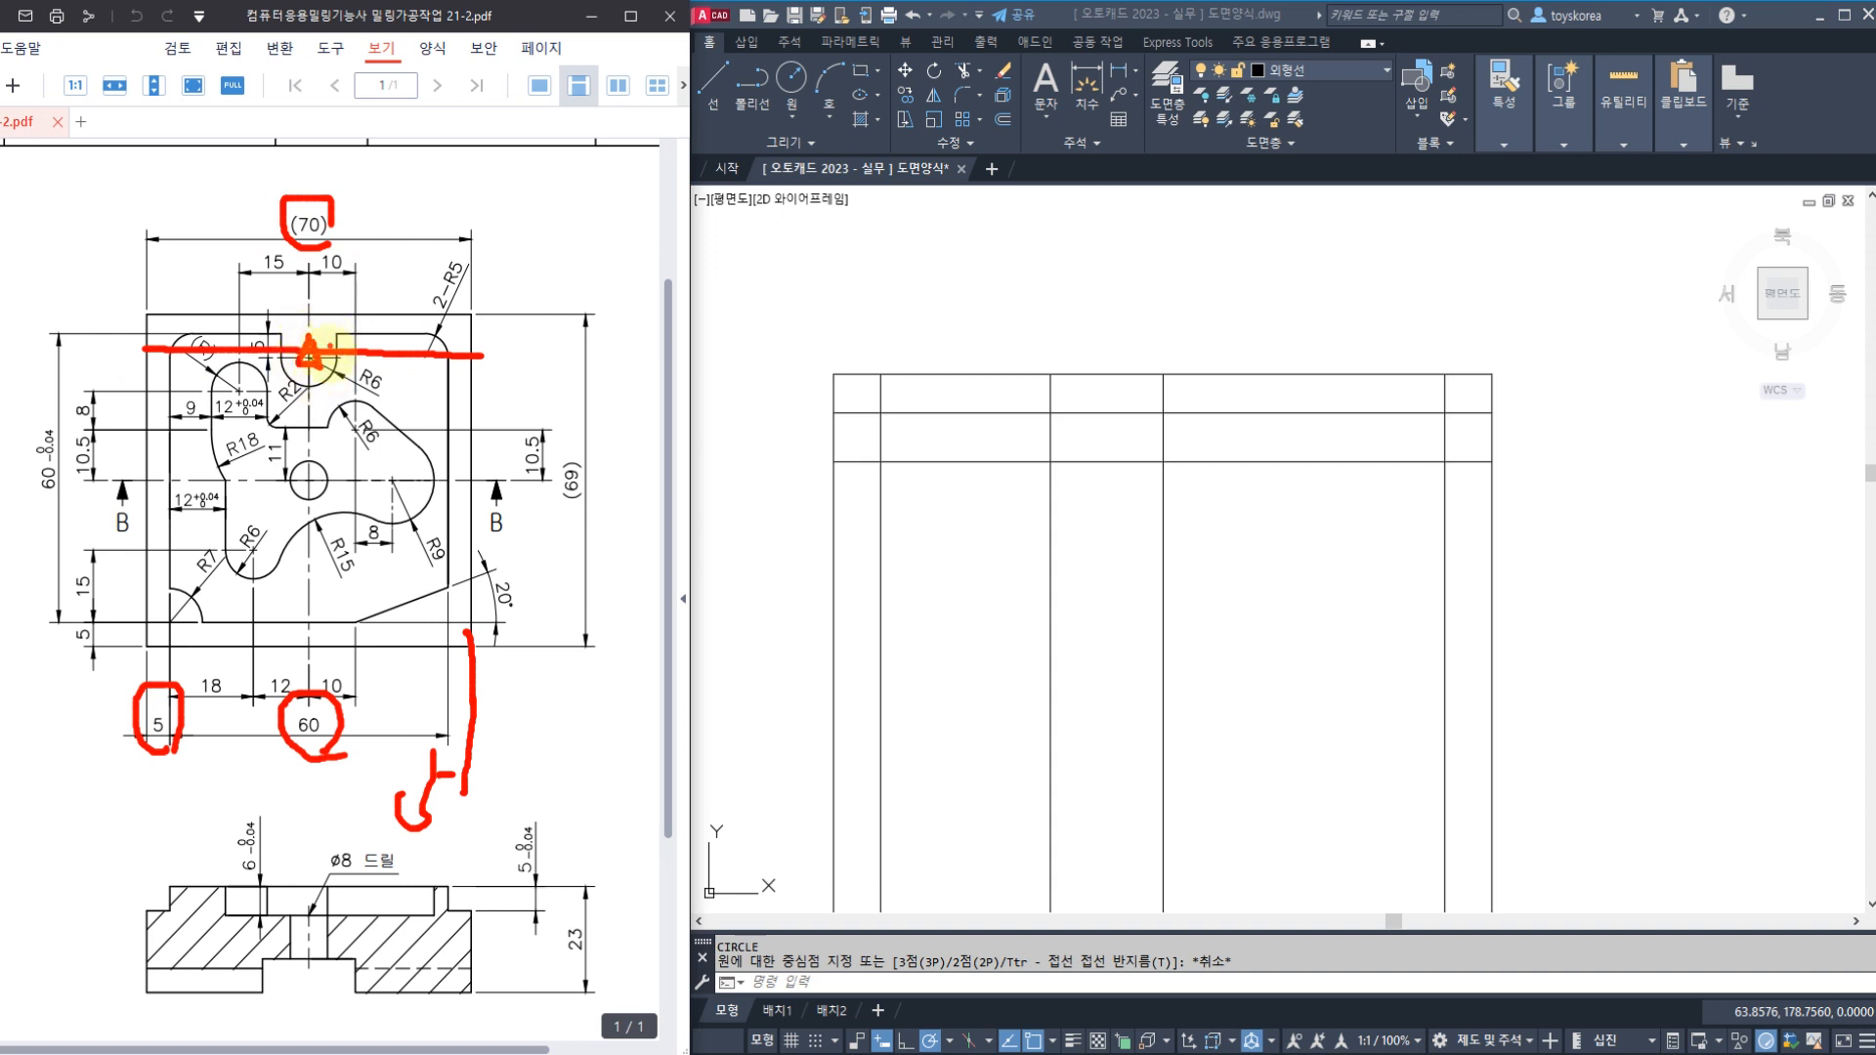
{"action": "mouse_move", "coordinate": [319, 340]}
{"action": "left_mouse_down"}
{"action": "mouse_move", "coordinate": [396, 278]}
{"action": "mouse_move", "coordinate": [397, 296]}
{"action": "mouse_move", "coordinate": [467, 265]}
{"action": "left_mouse_up"}
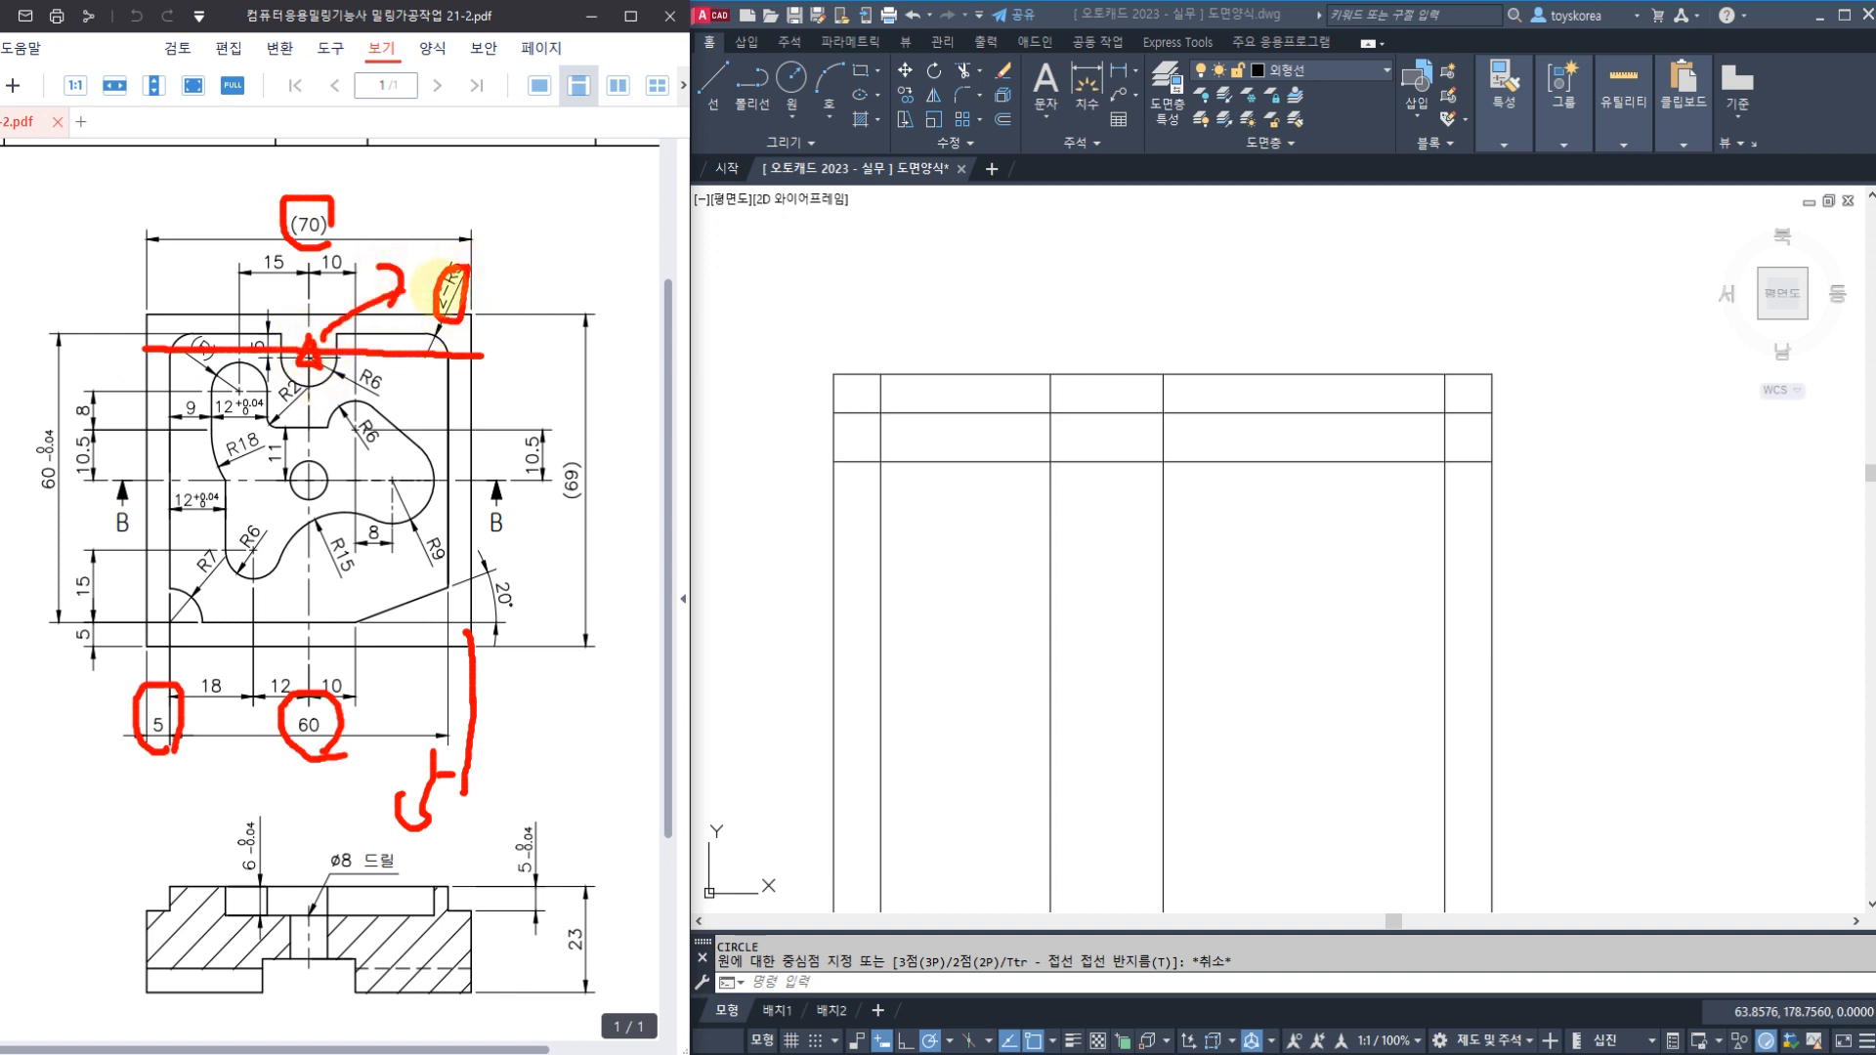
{"action": "key", "text": "Escape"}
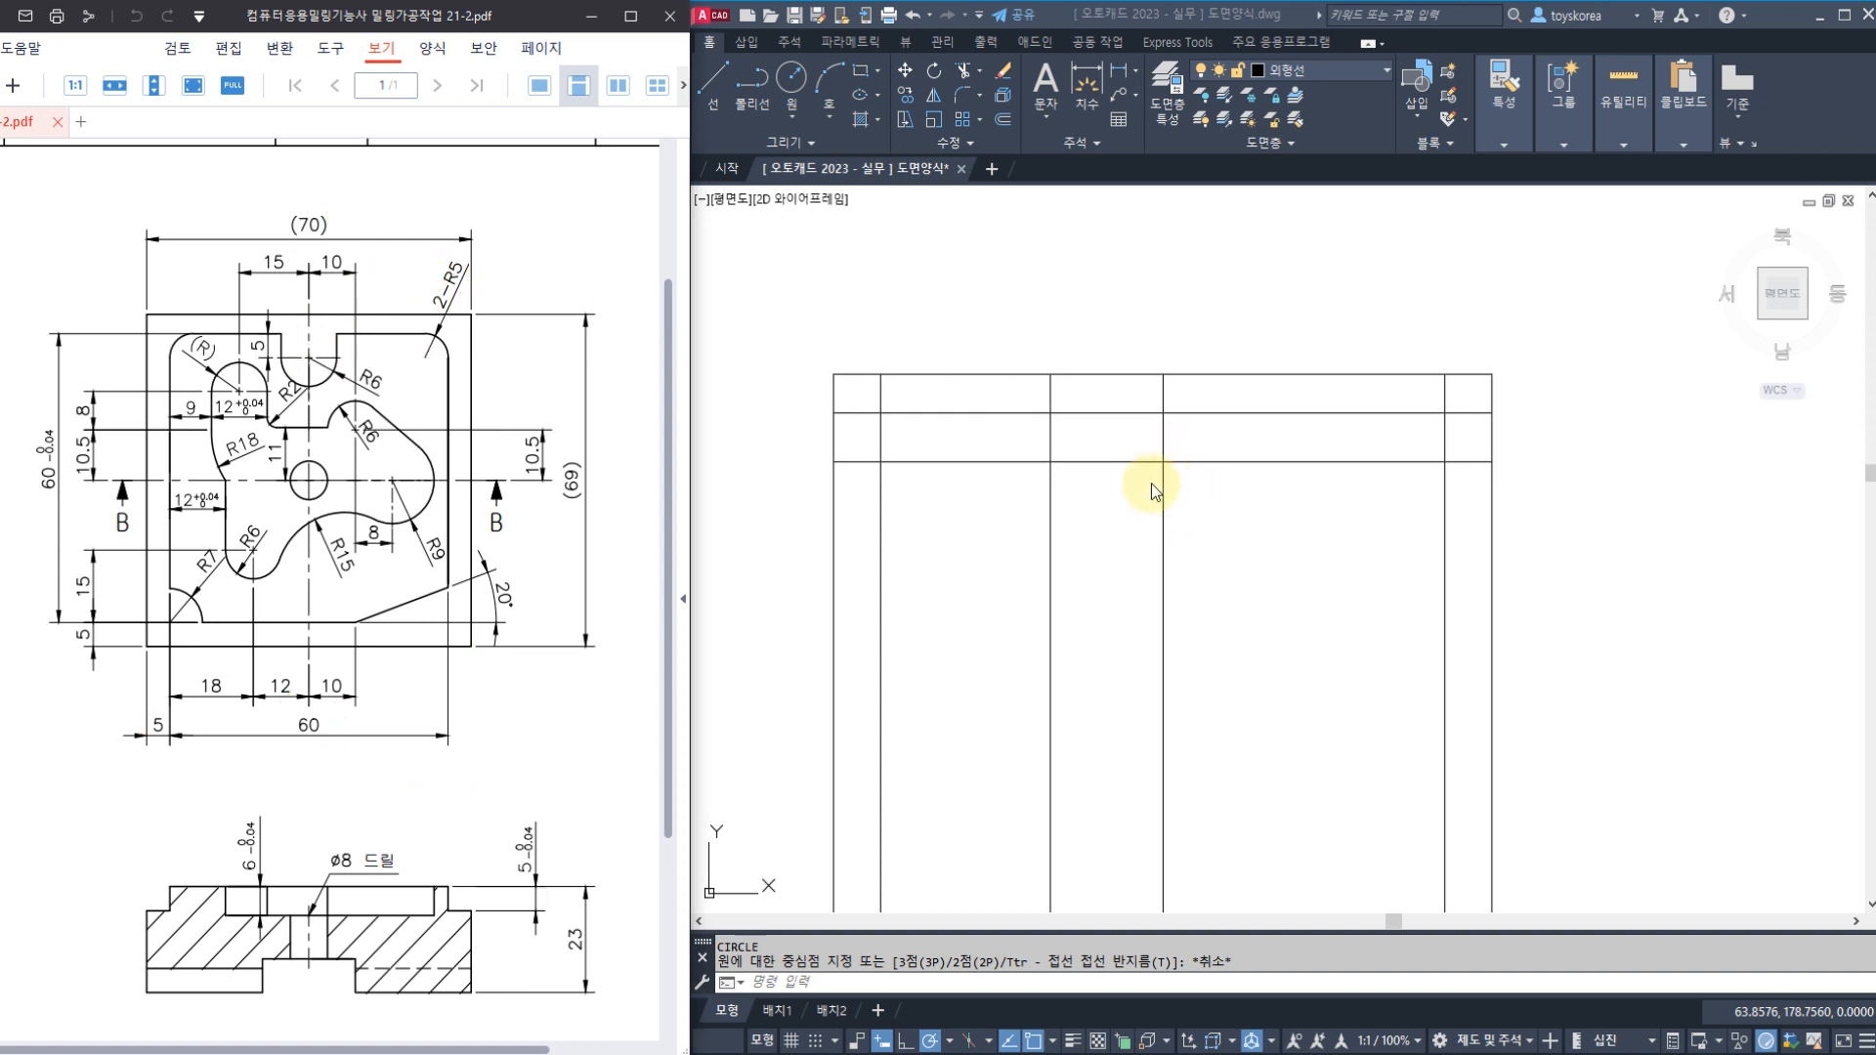
Draw a circle of radius 6 mm centred on the intersection of the notch's vertical centreline and the 5 mm offset line, using an intersection snap
{"action": "left_click", "coordinate": [1139, 518]}
{"action": "key", "text": "Escape"}
{"action": "key", "text": "Escape"}
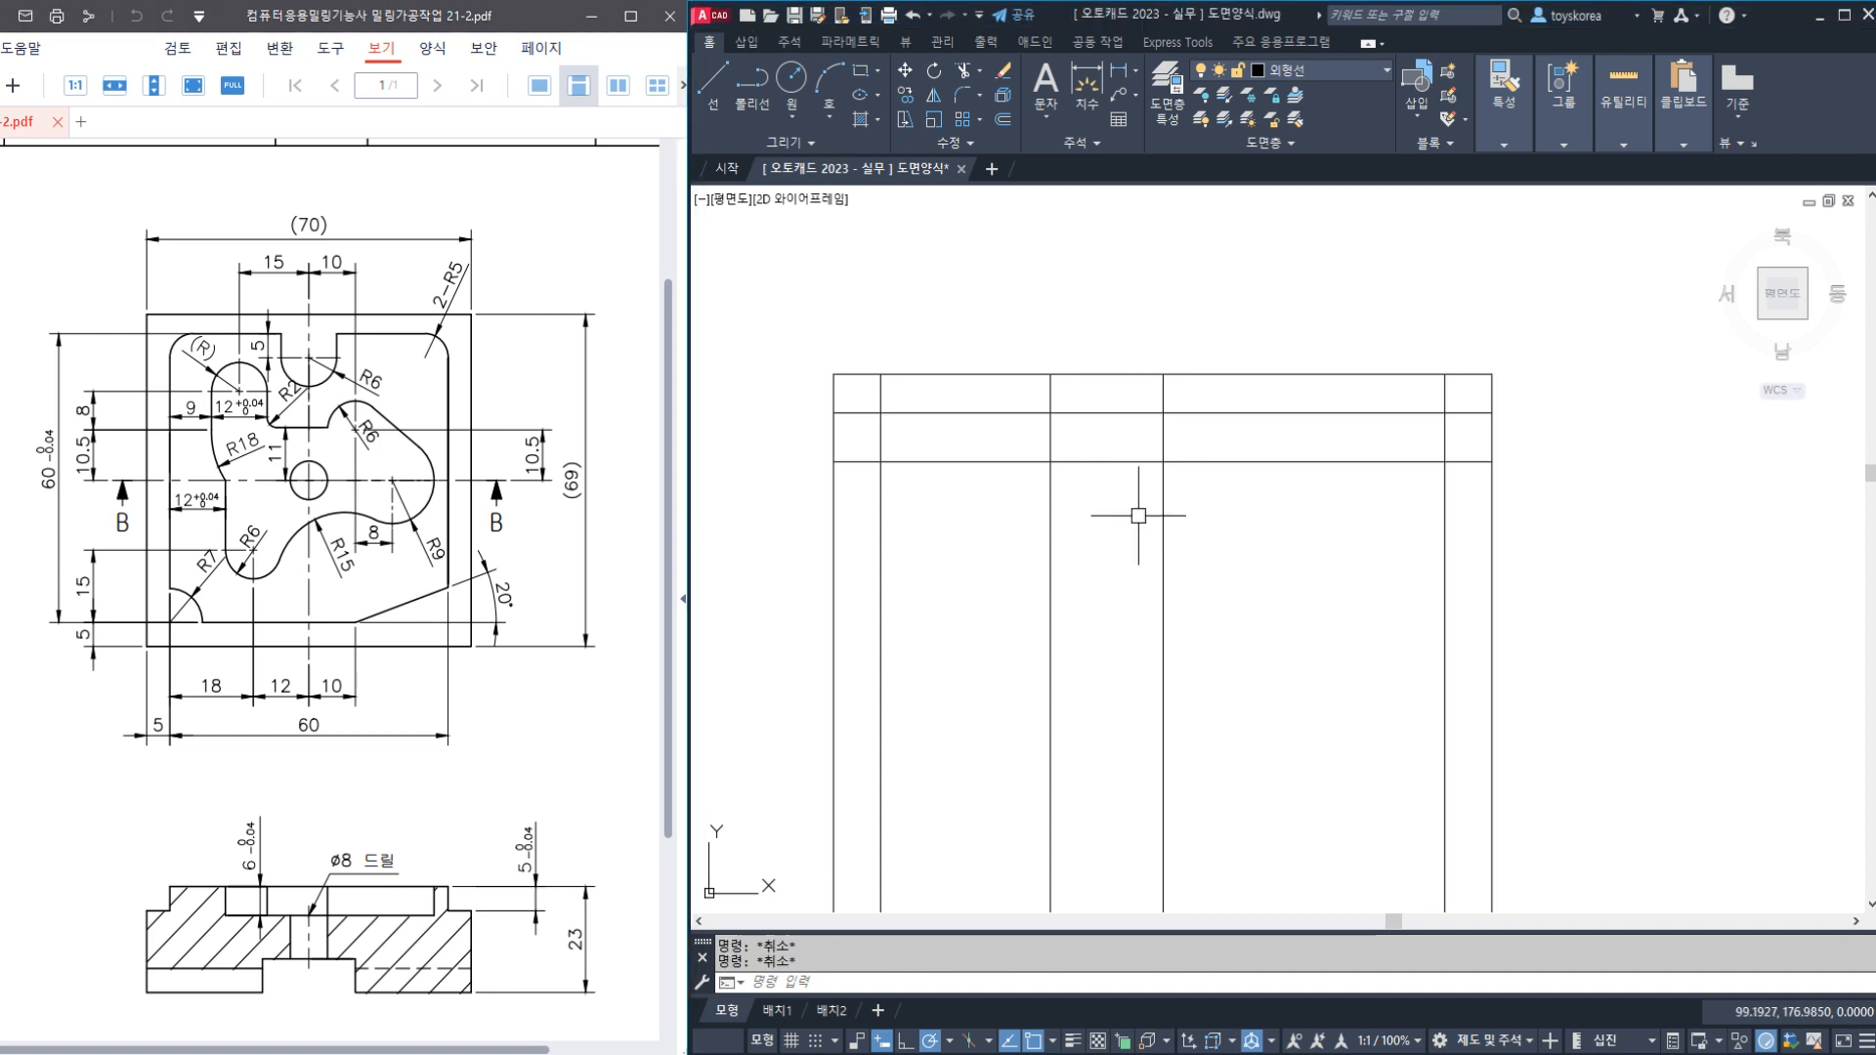
{"action": "key", "text": "Return"}
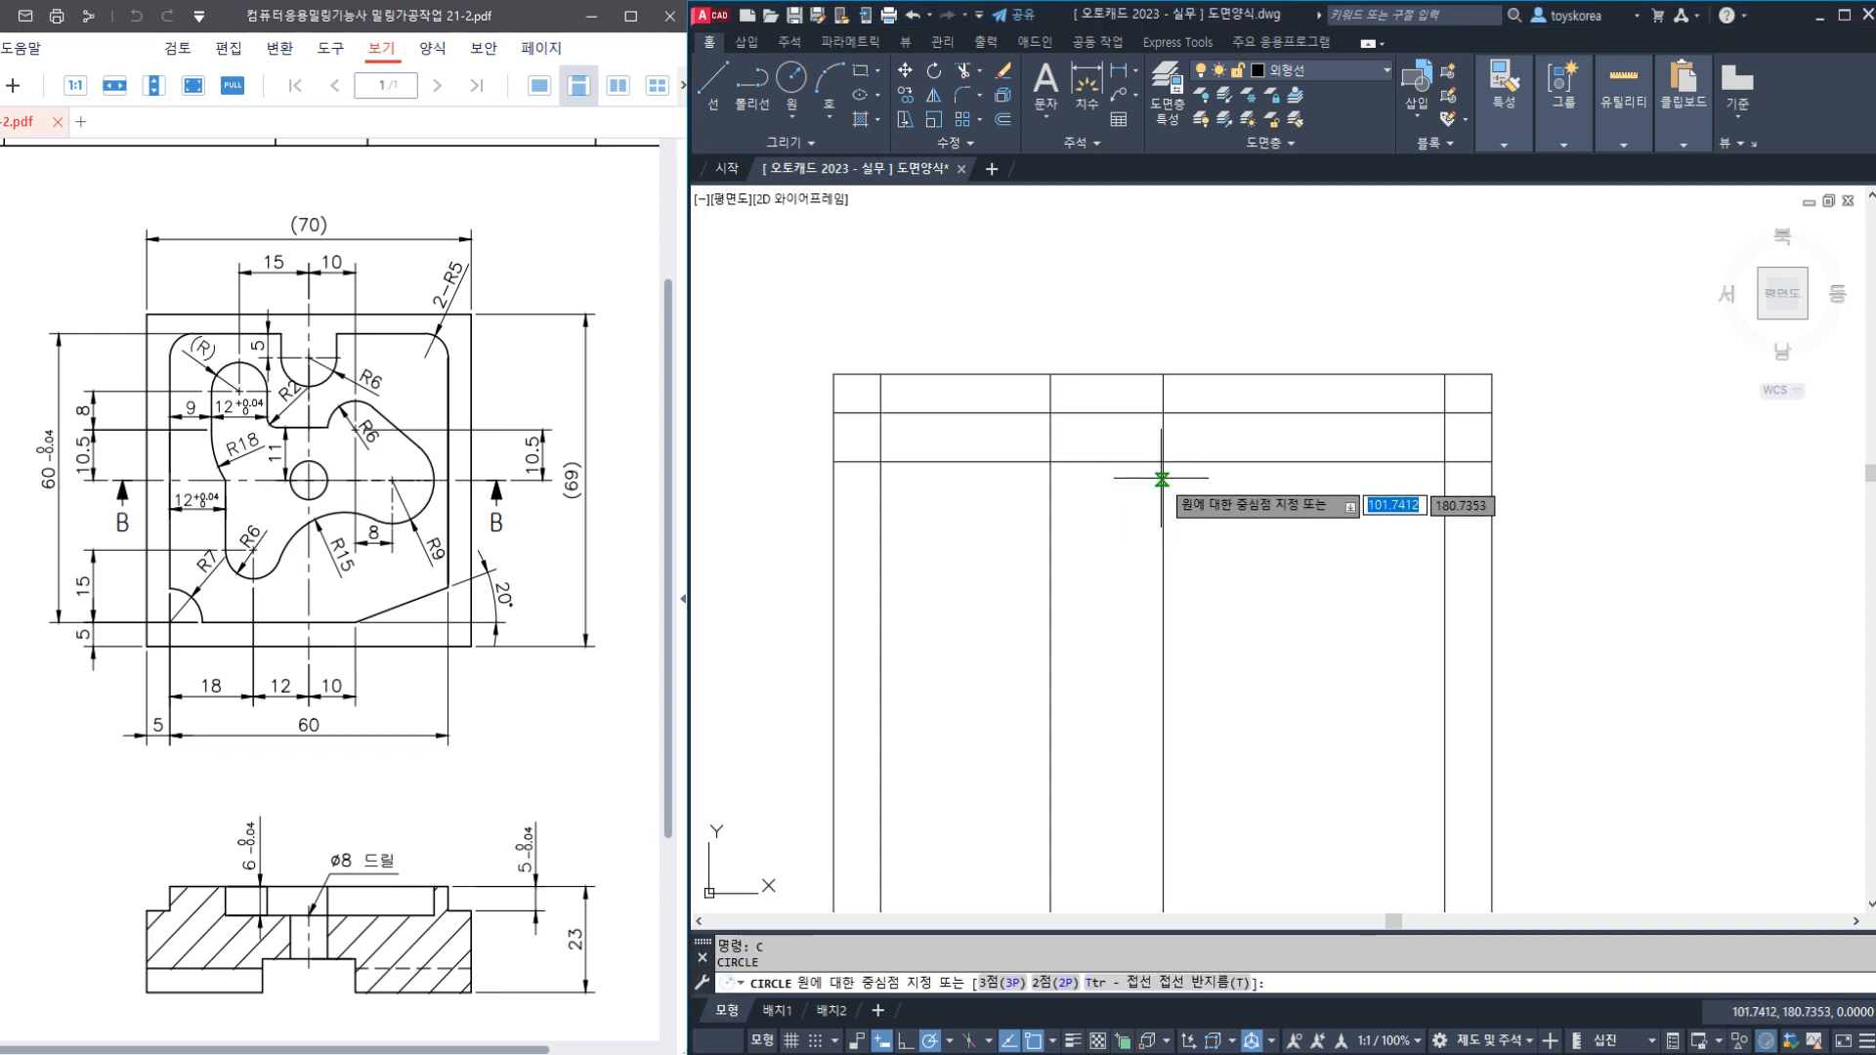
{"action": "right_click", "coordinate": [1213, 537], "text": "shift"}
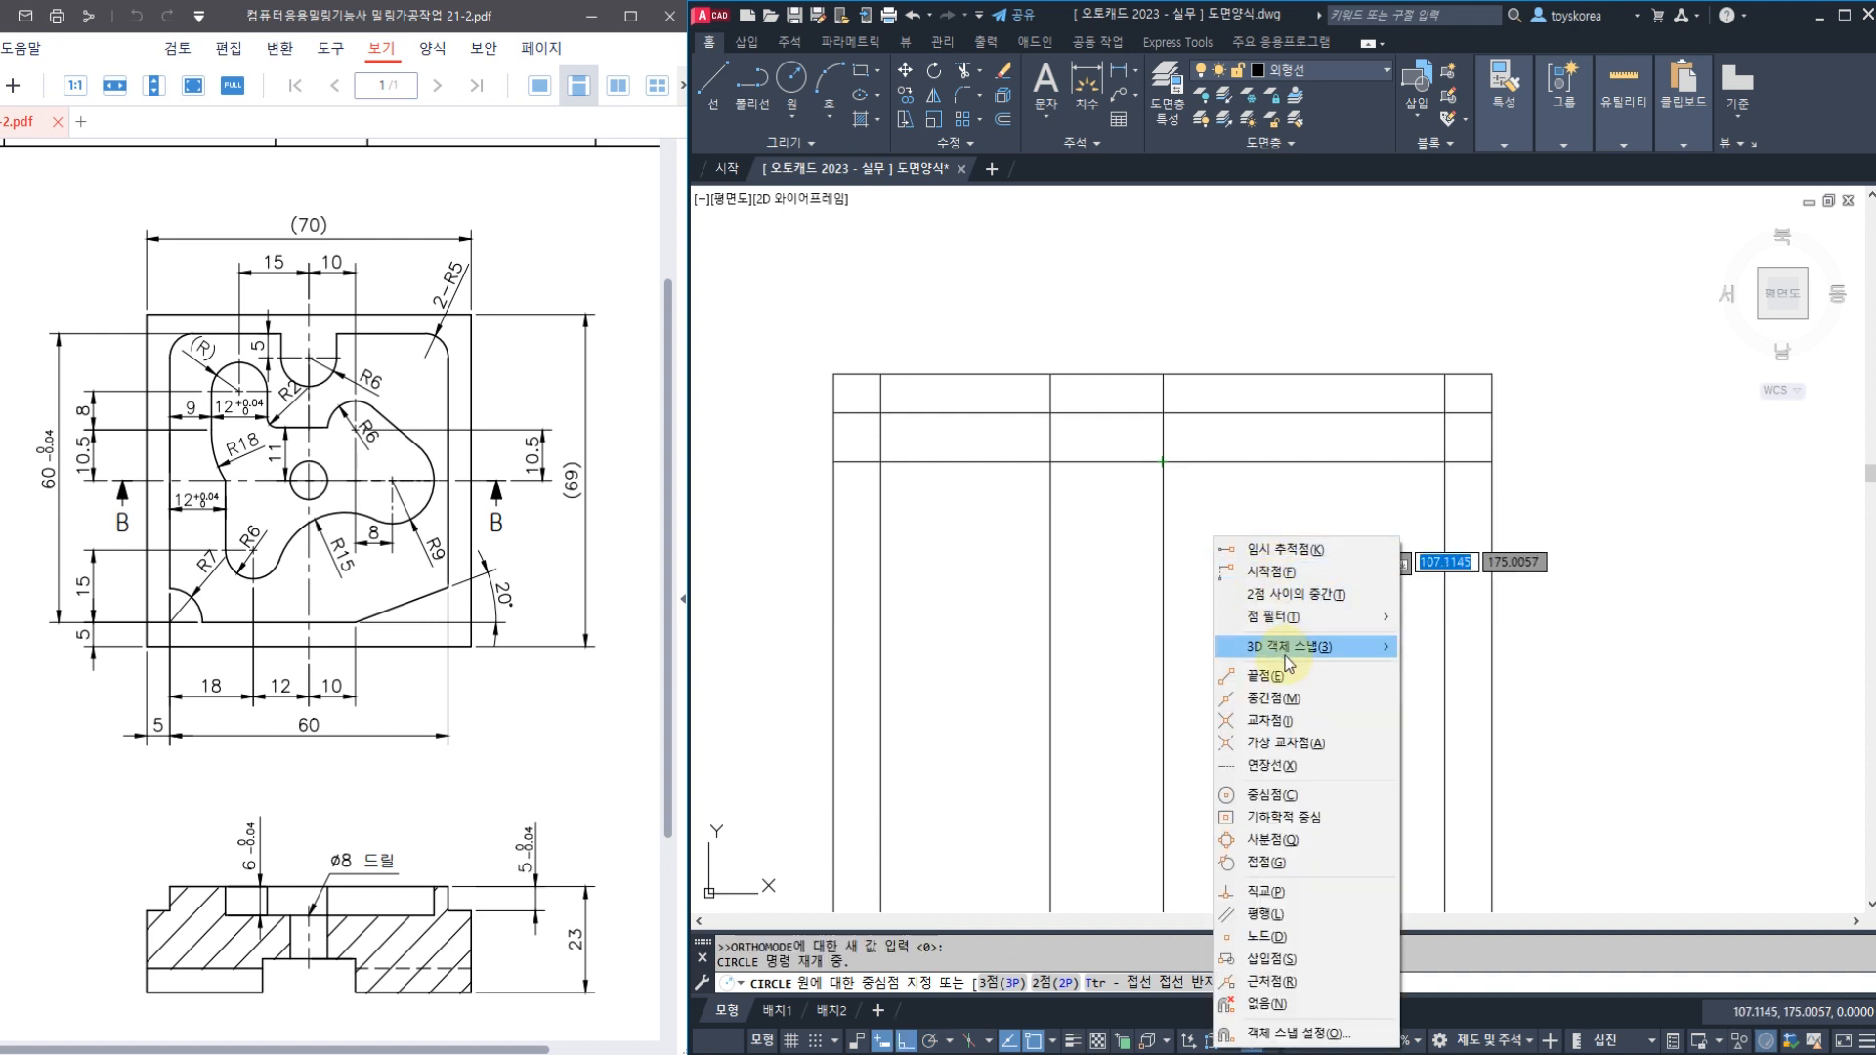
{"action": "left_click", "coordinate": [1265, 721]}
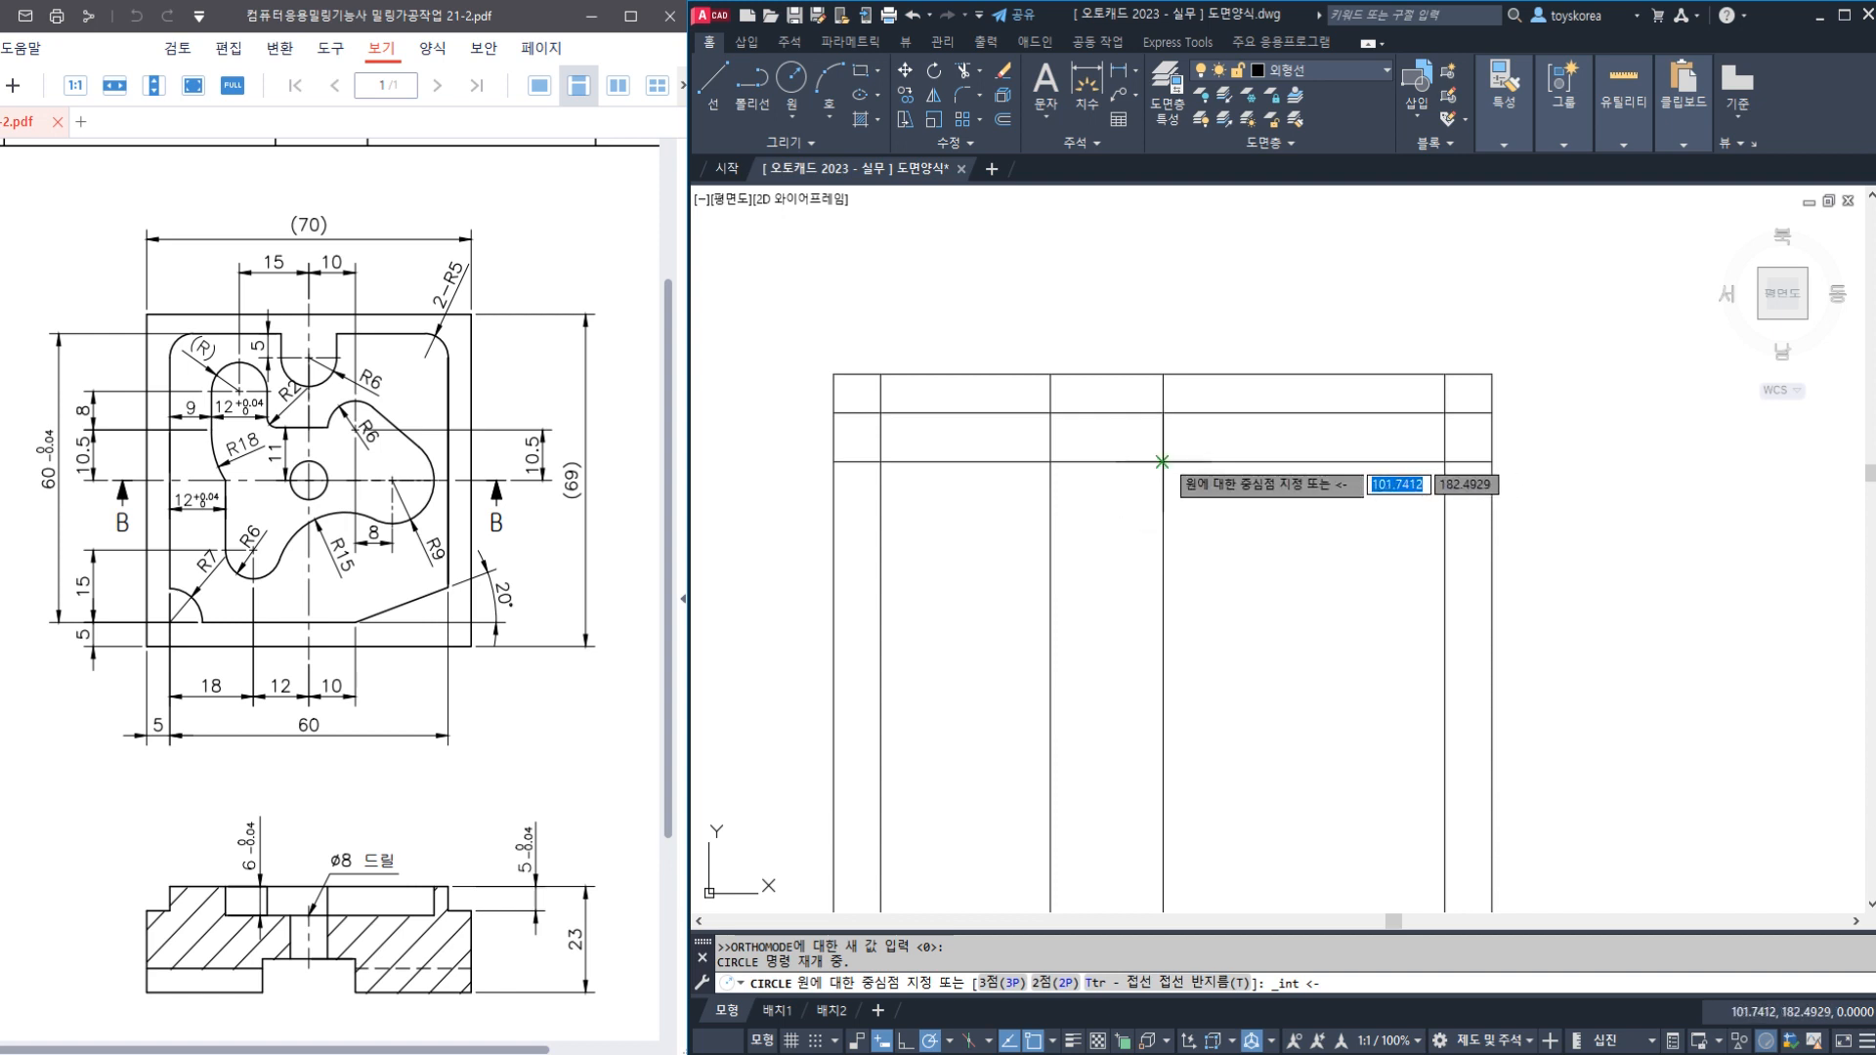
{"action": "left_click", "coordinate": [1162, 461]}
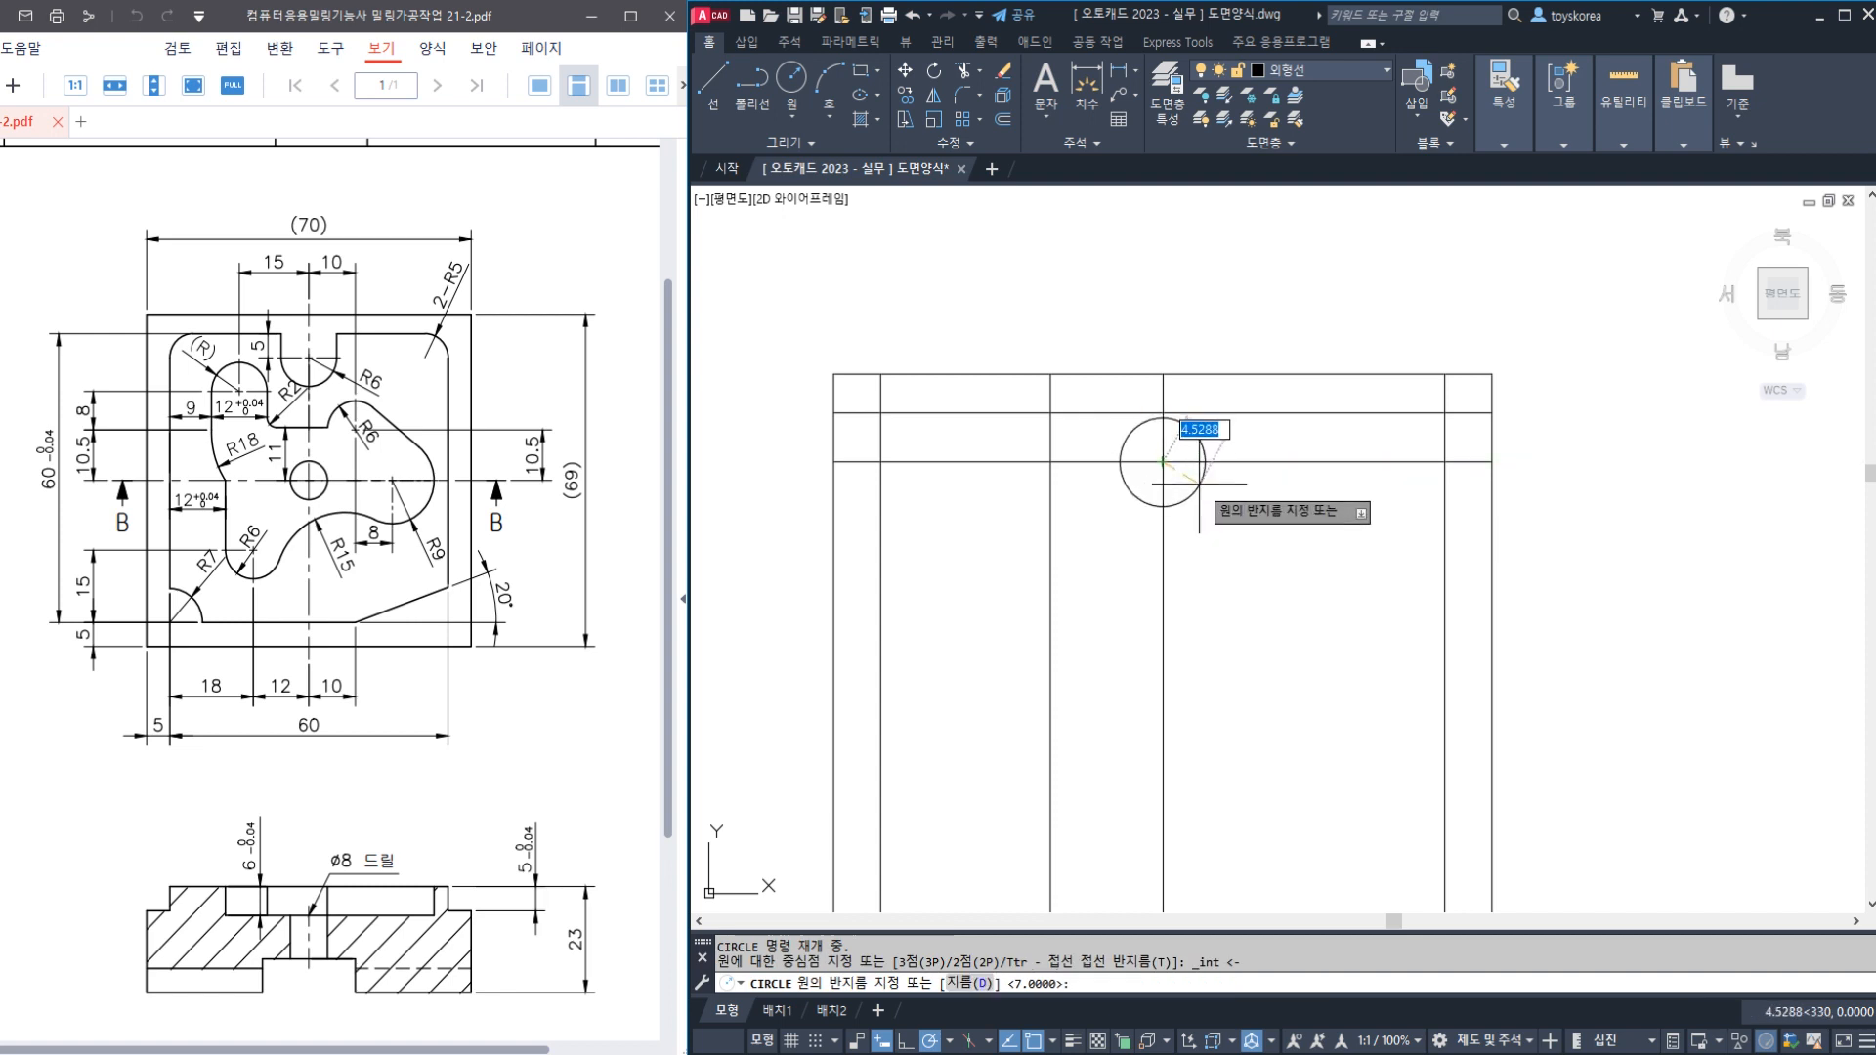
{"action": "key", "text": "Return"}
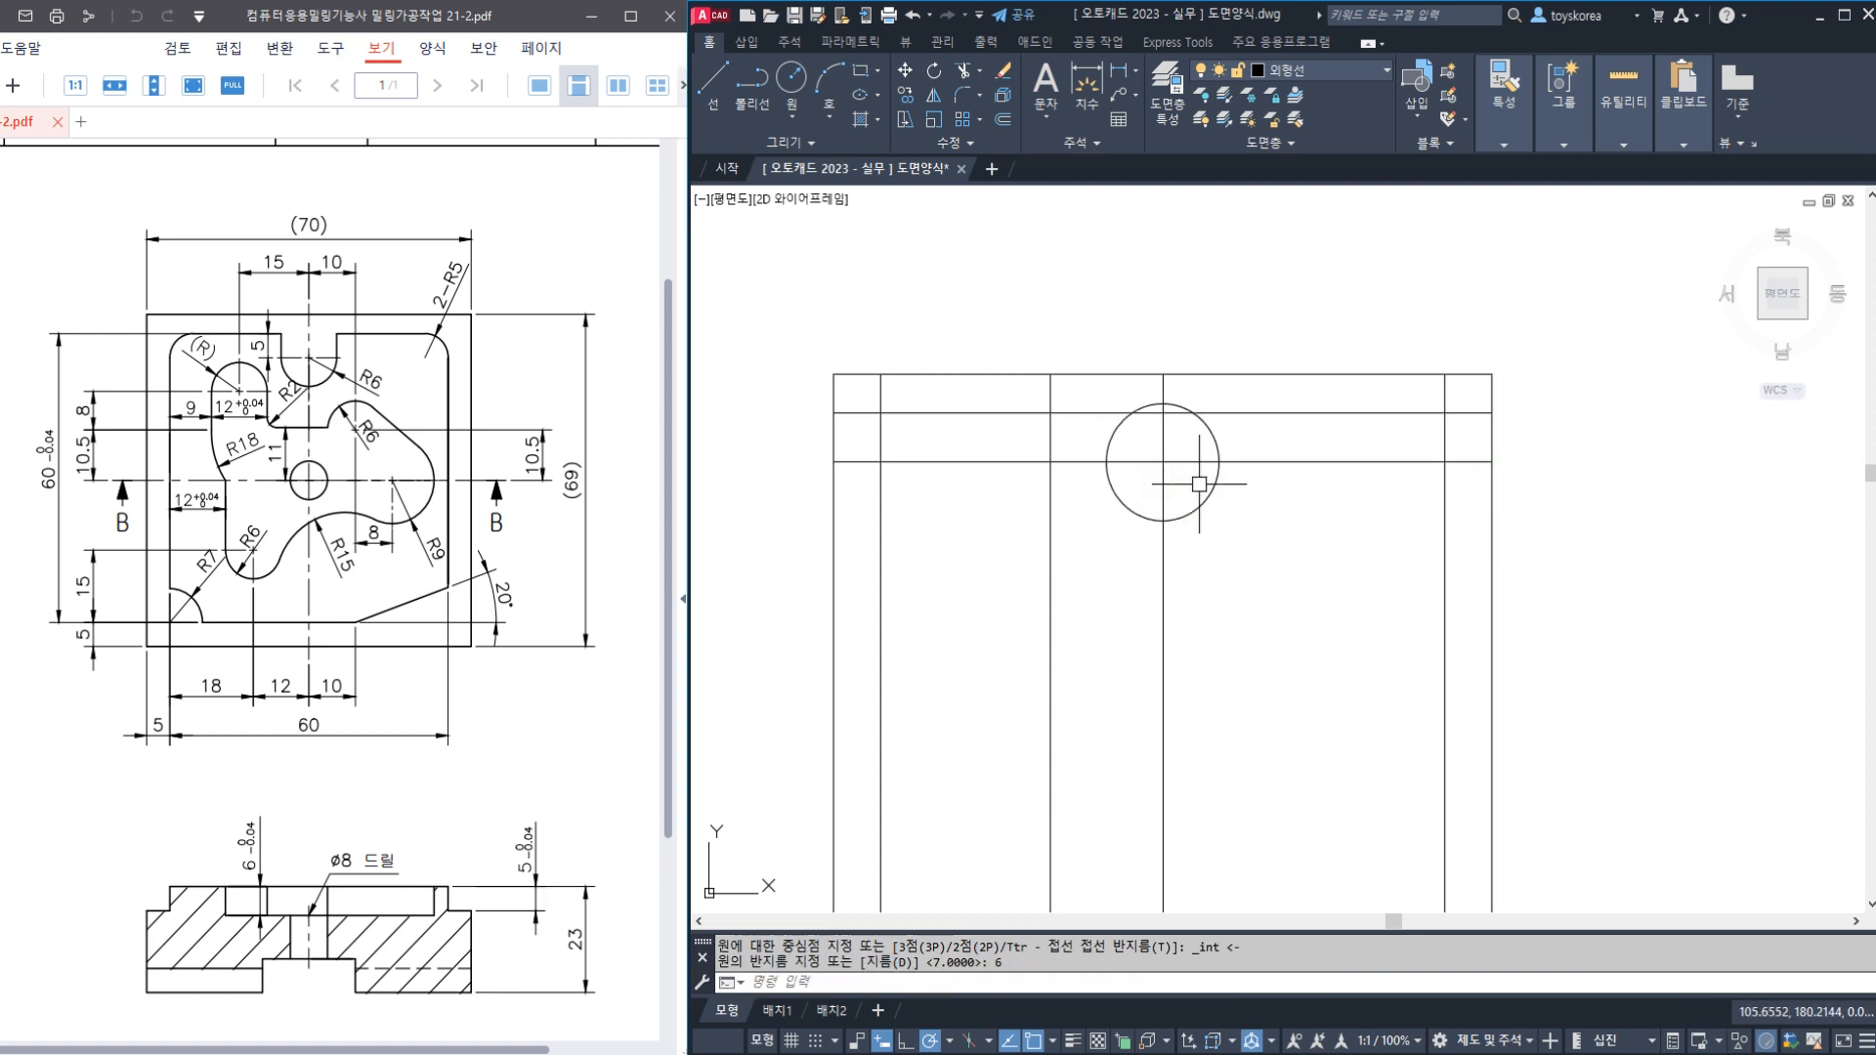
Draw a vertical line from the R6 circle's right quadrant up to the inner contour's top line
{"action": "scroll", "coordinate": [1155, 441], "scroll_direction": "up", "scroll_amount": 4}
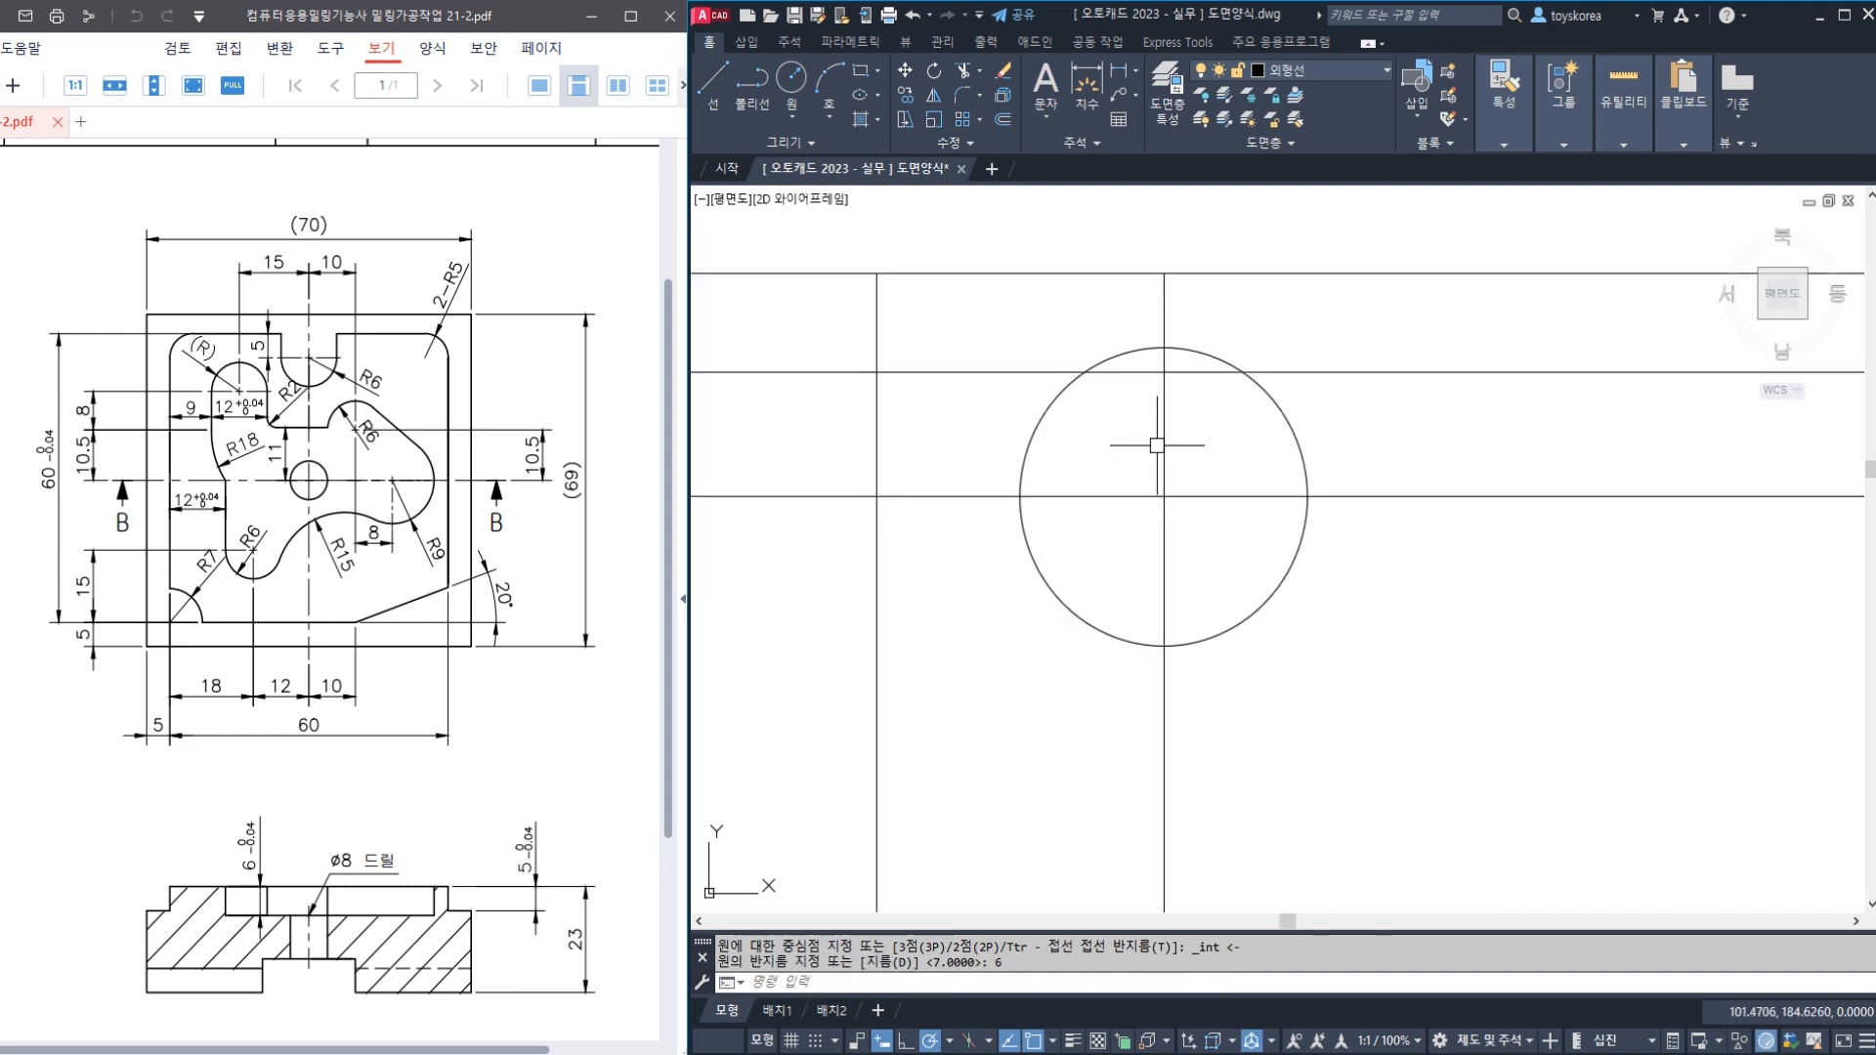
{"action": "type", "text": "L"}
{"action": "key", "text": "Return"}
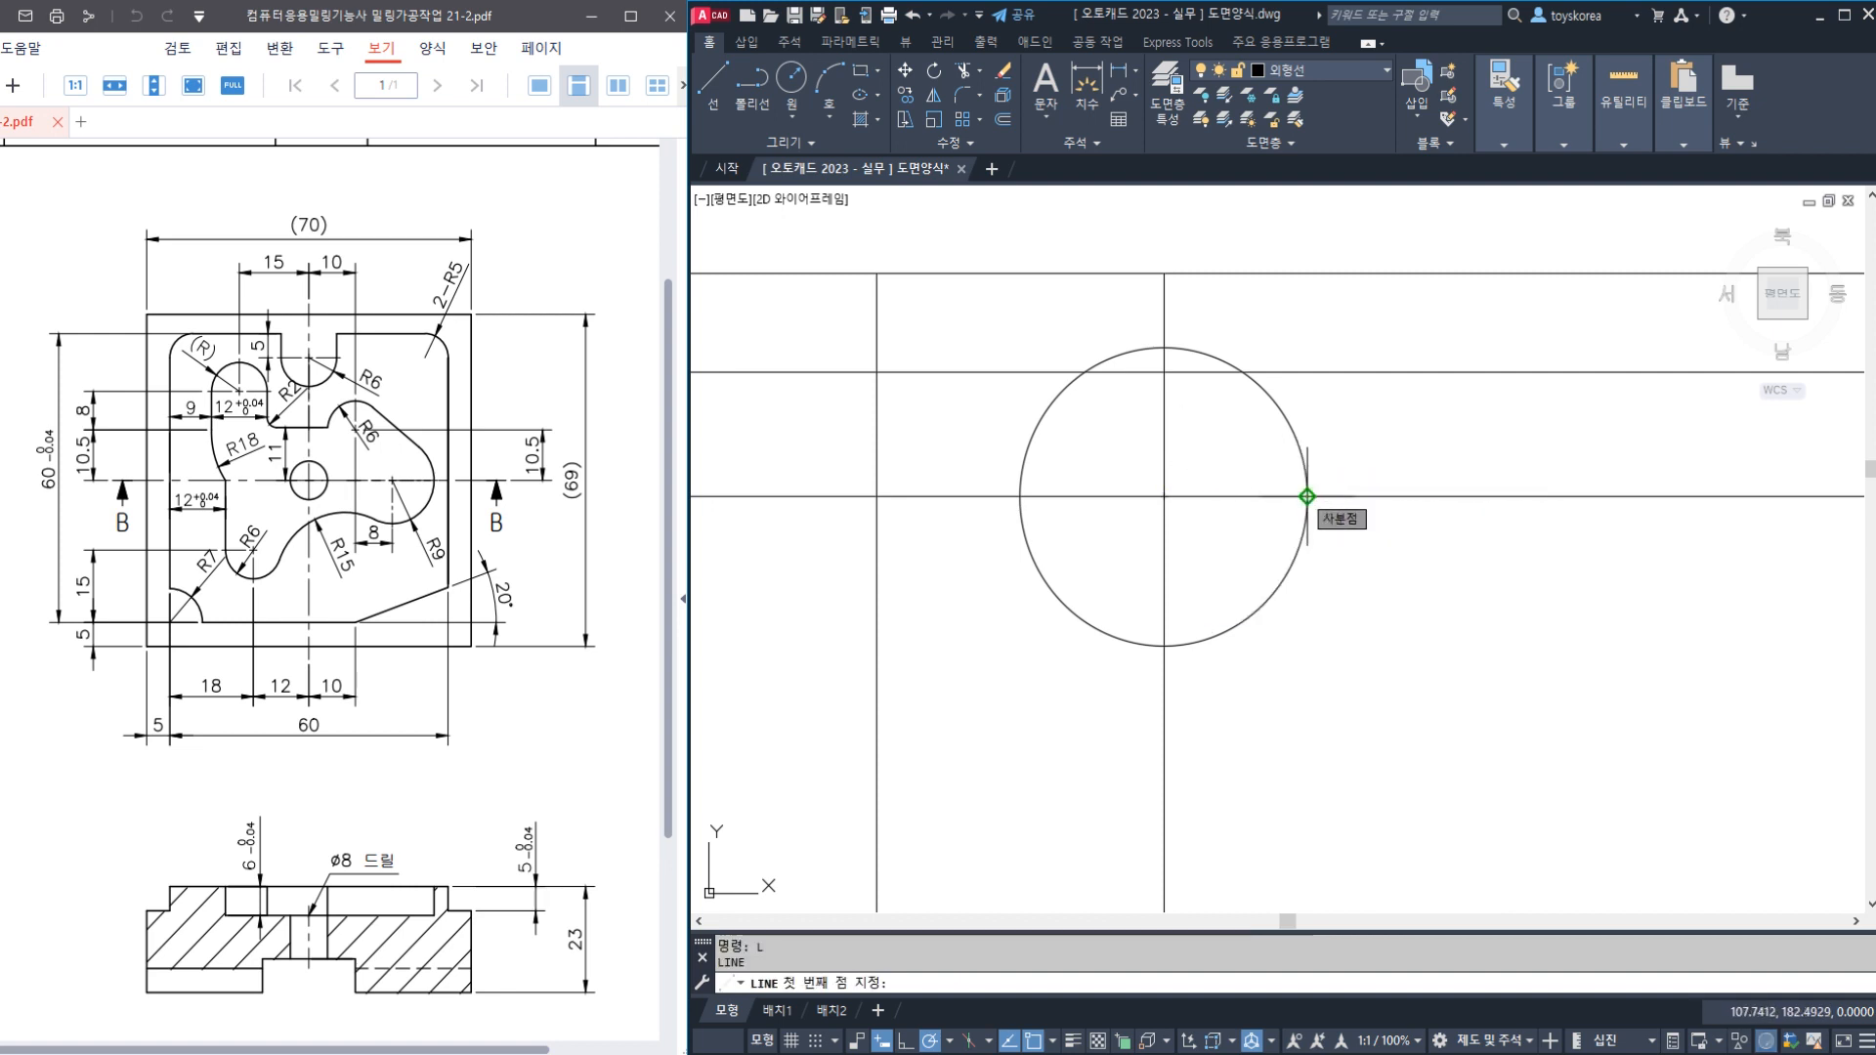
{"action": "left_click", "coordinate": [1307, 497]}
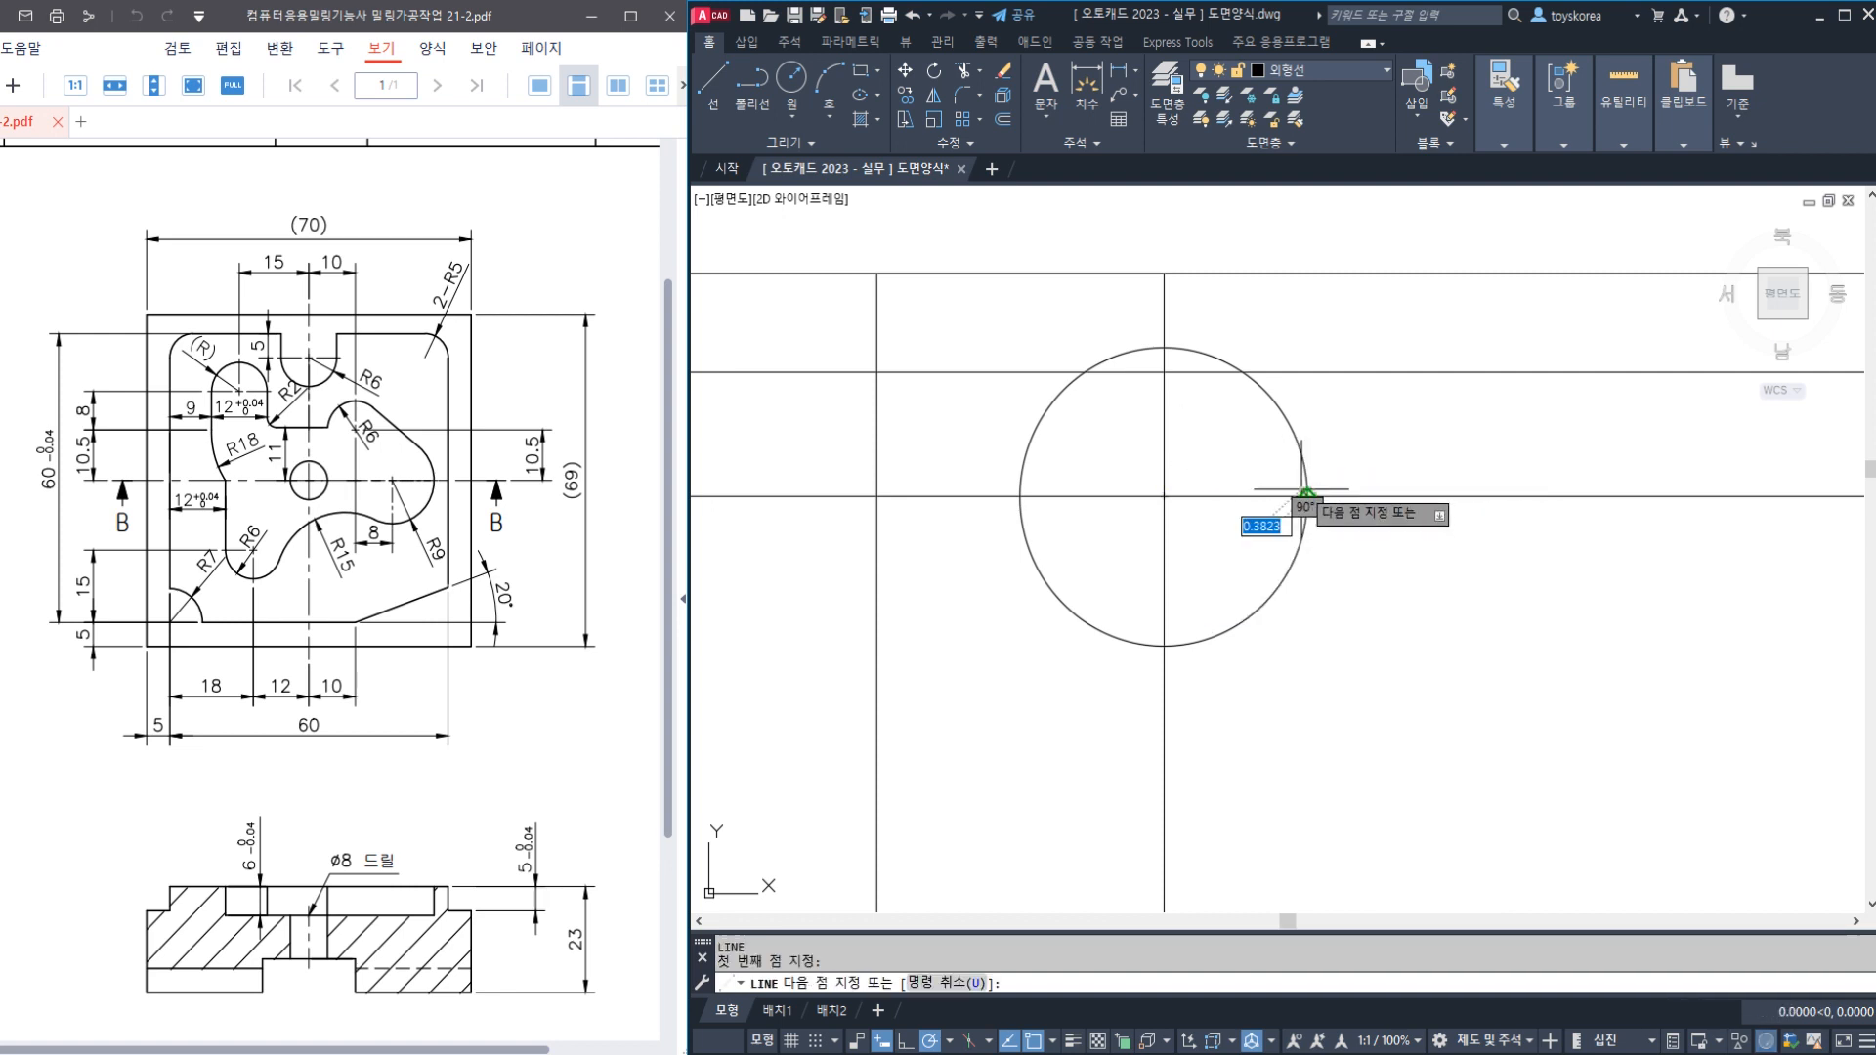
{"action": "left_click", "coordinate": [1307, 372]}
{"action": "key", "text": "Return"}
Draw a matching vertical line from the R6 circle's left quadrant up to the inner contour's top line
{"action": "key", "text": "Return"}
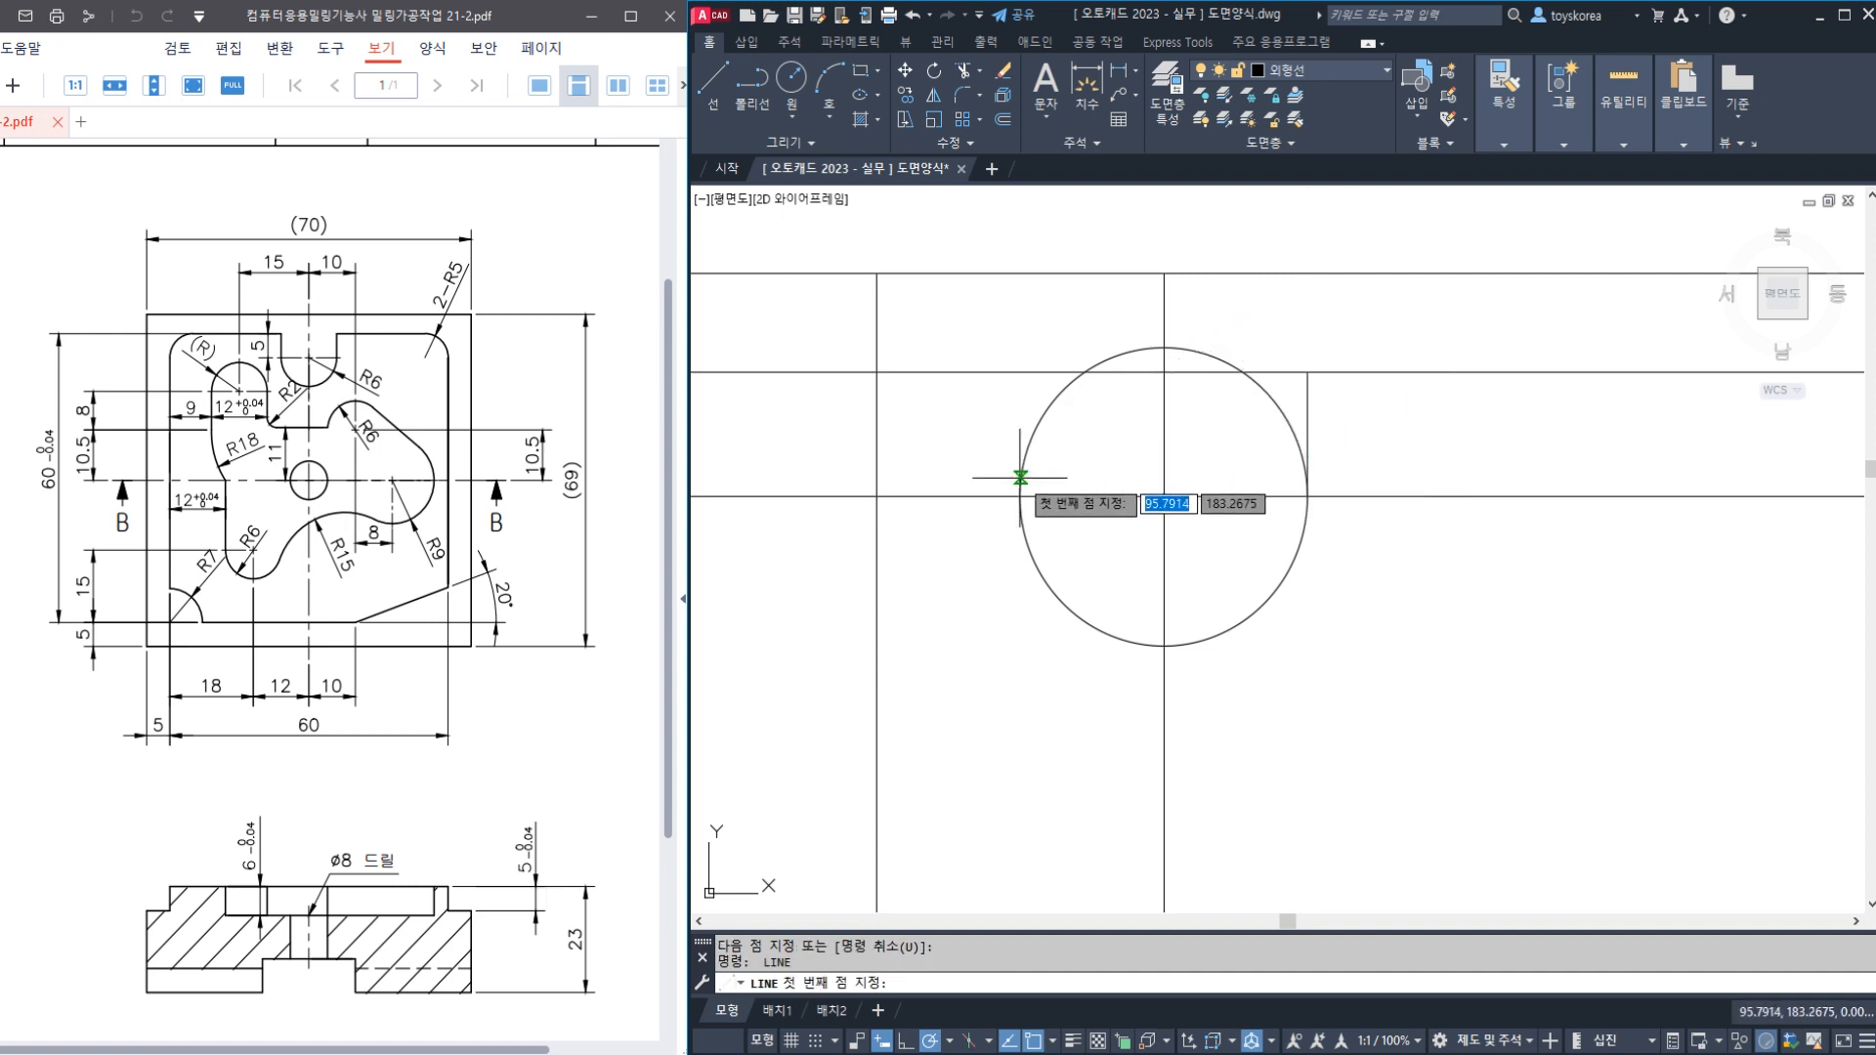
{"action": "left_click", "coordinate": [1020, 497]}
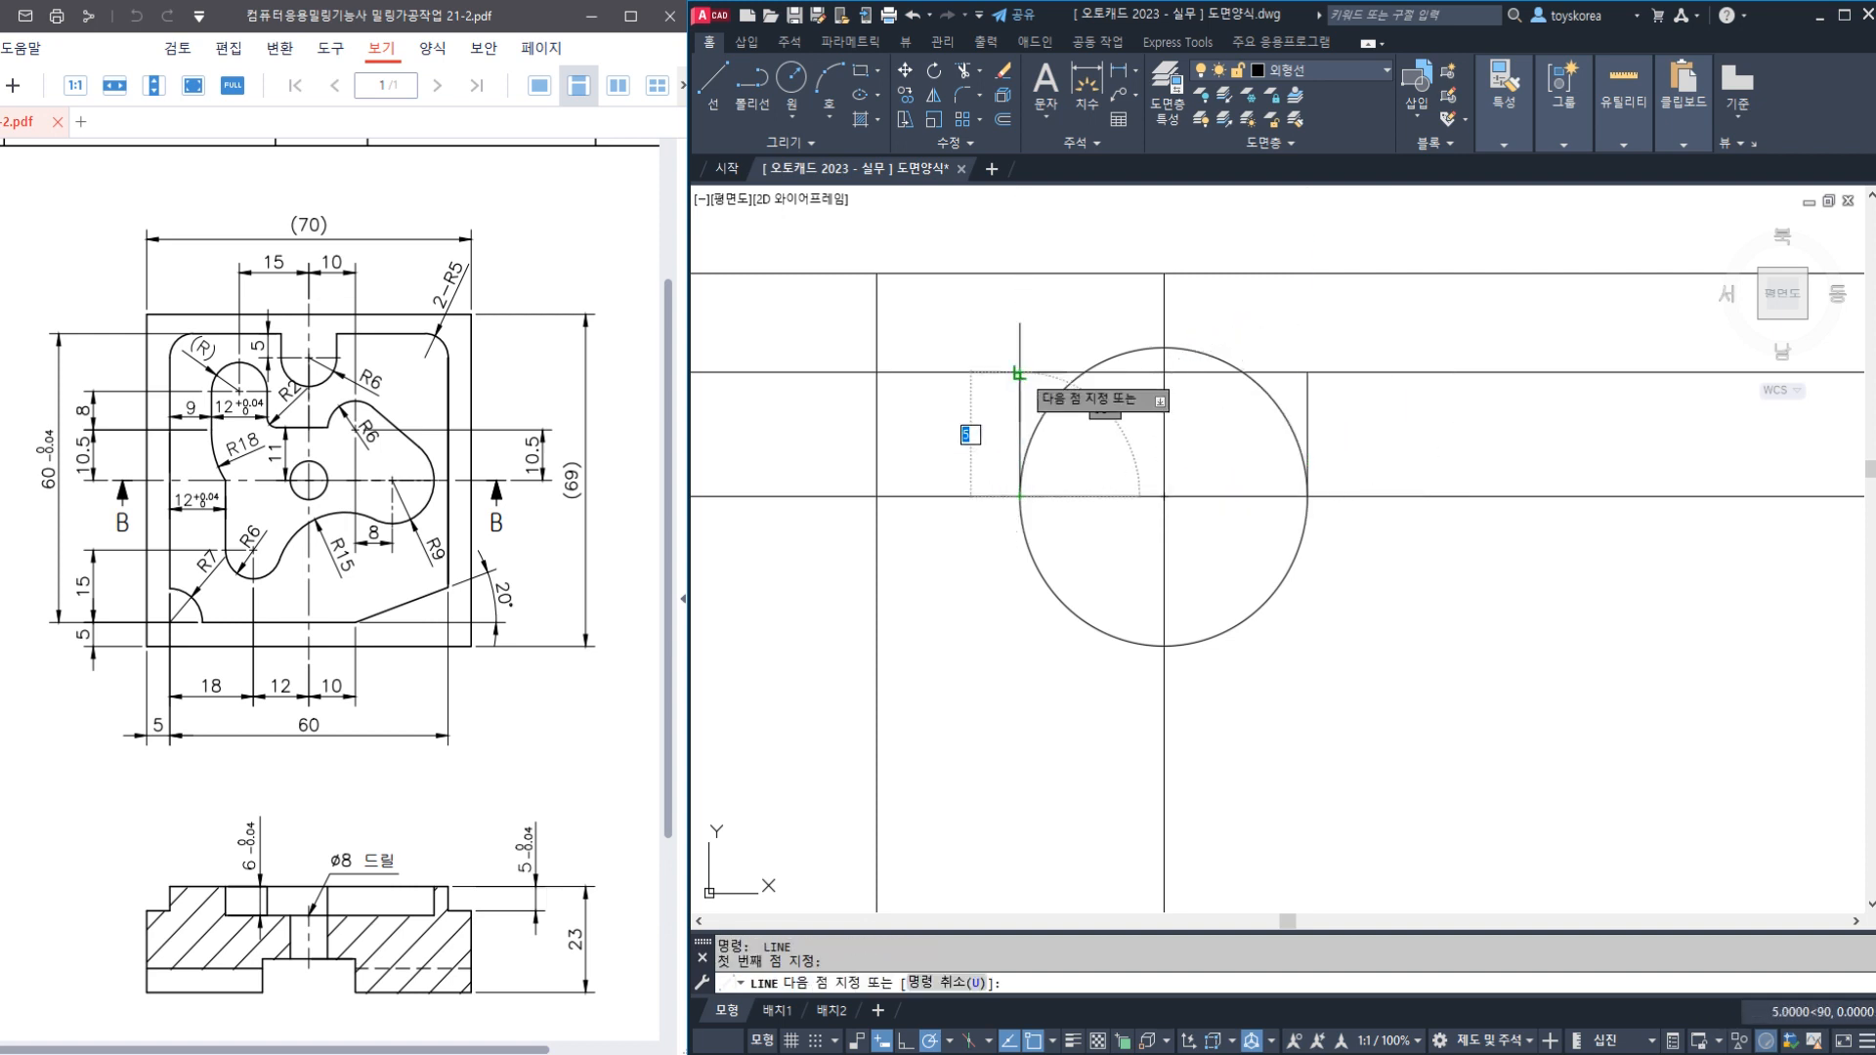
{"action": "left_click", "coordinate": [1020, 372]}
{"action": "key", "text": "Escape"}
Select the two vertical notch side lines to review them, then clear the selection
{"action": "left_click", "coordinate": [1021, 405]}
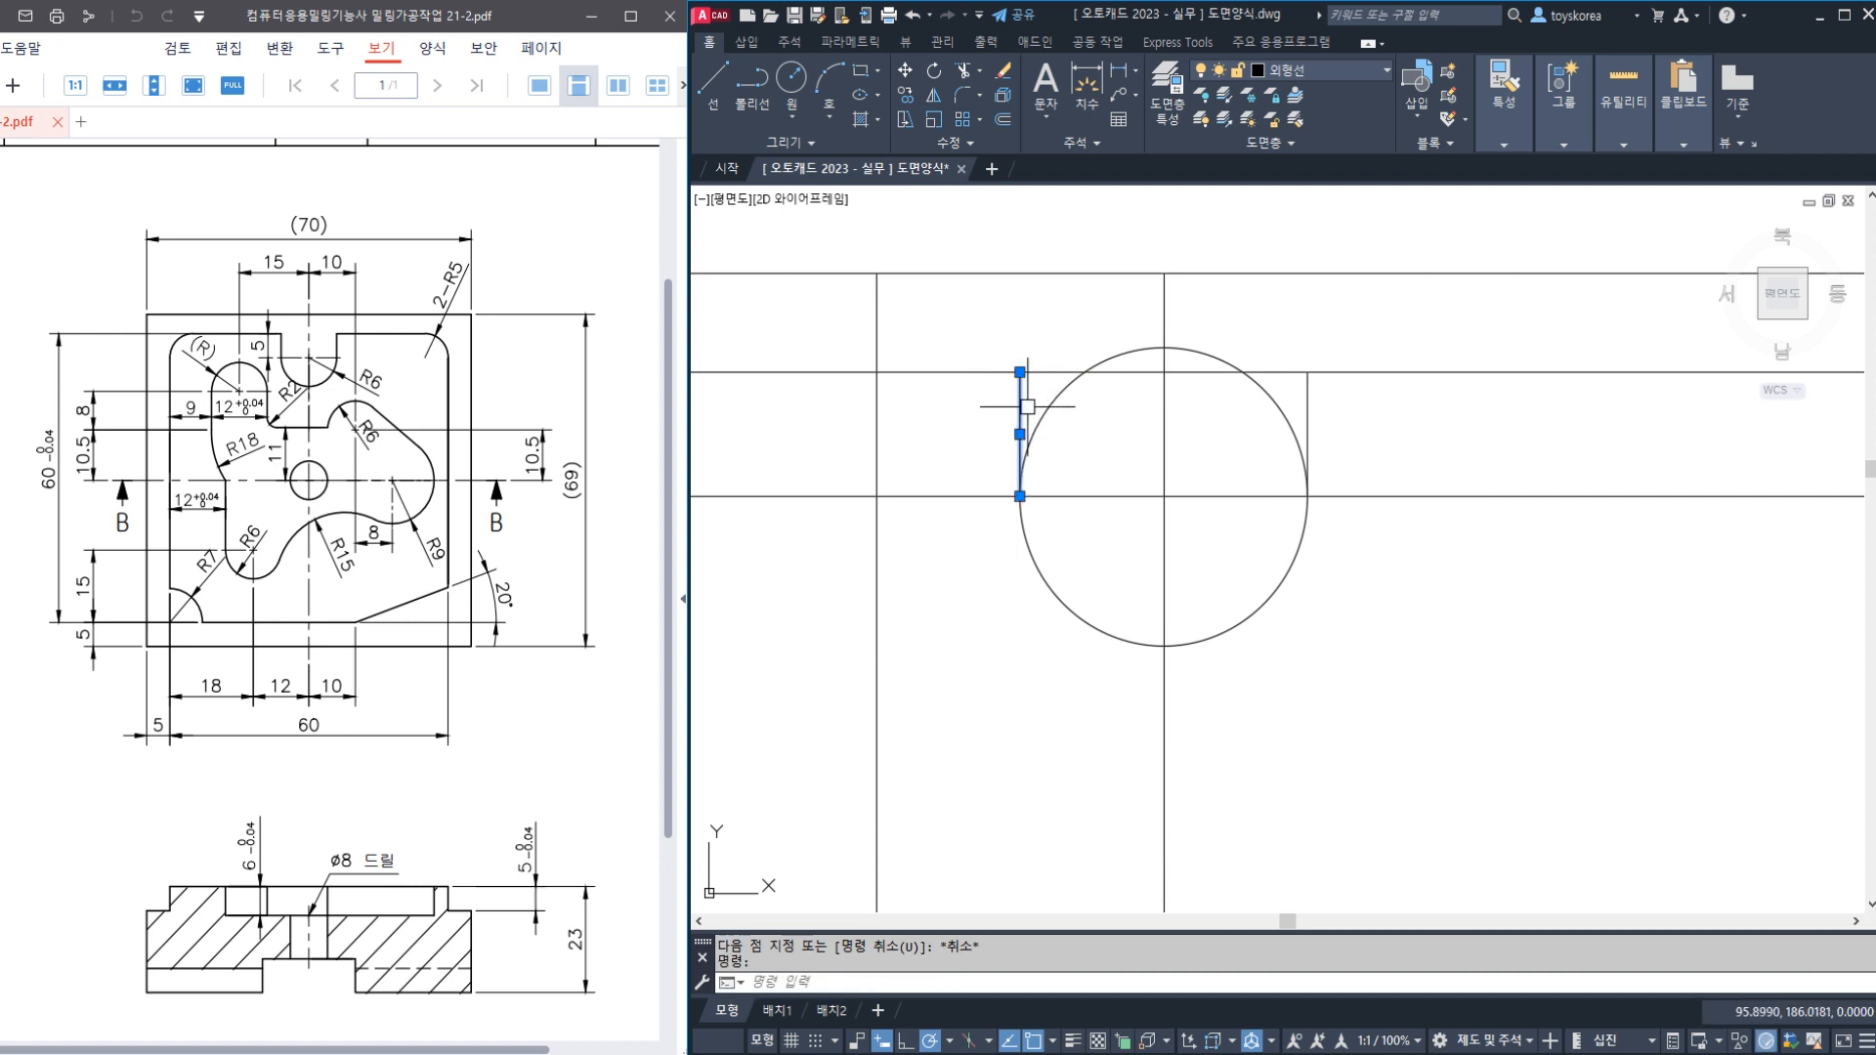
{"action": "left_click", "coordinate": [1307, 393]}
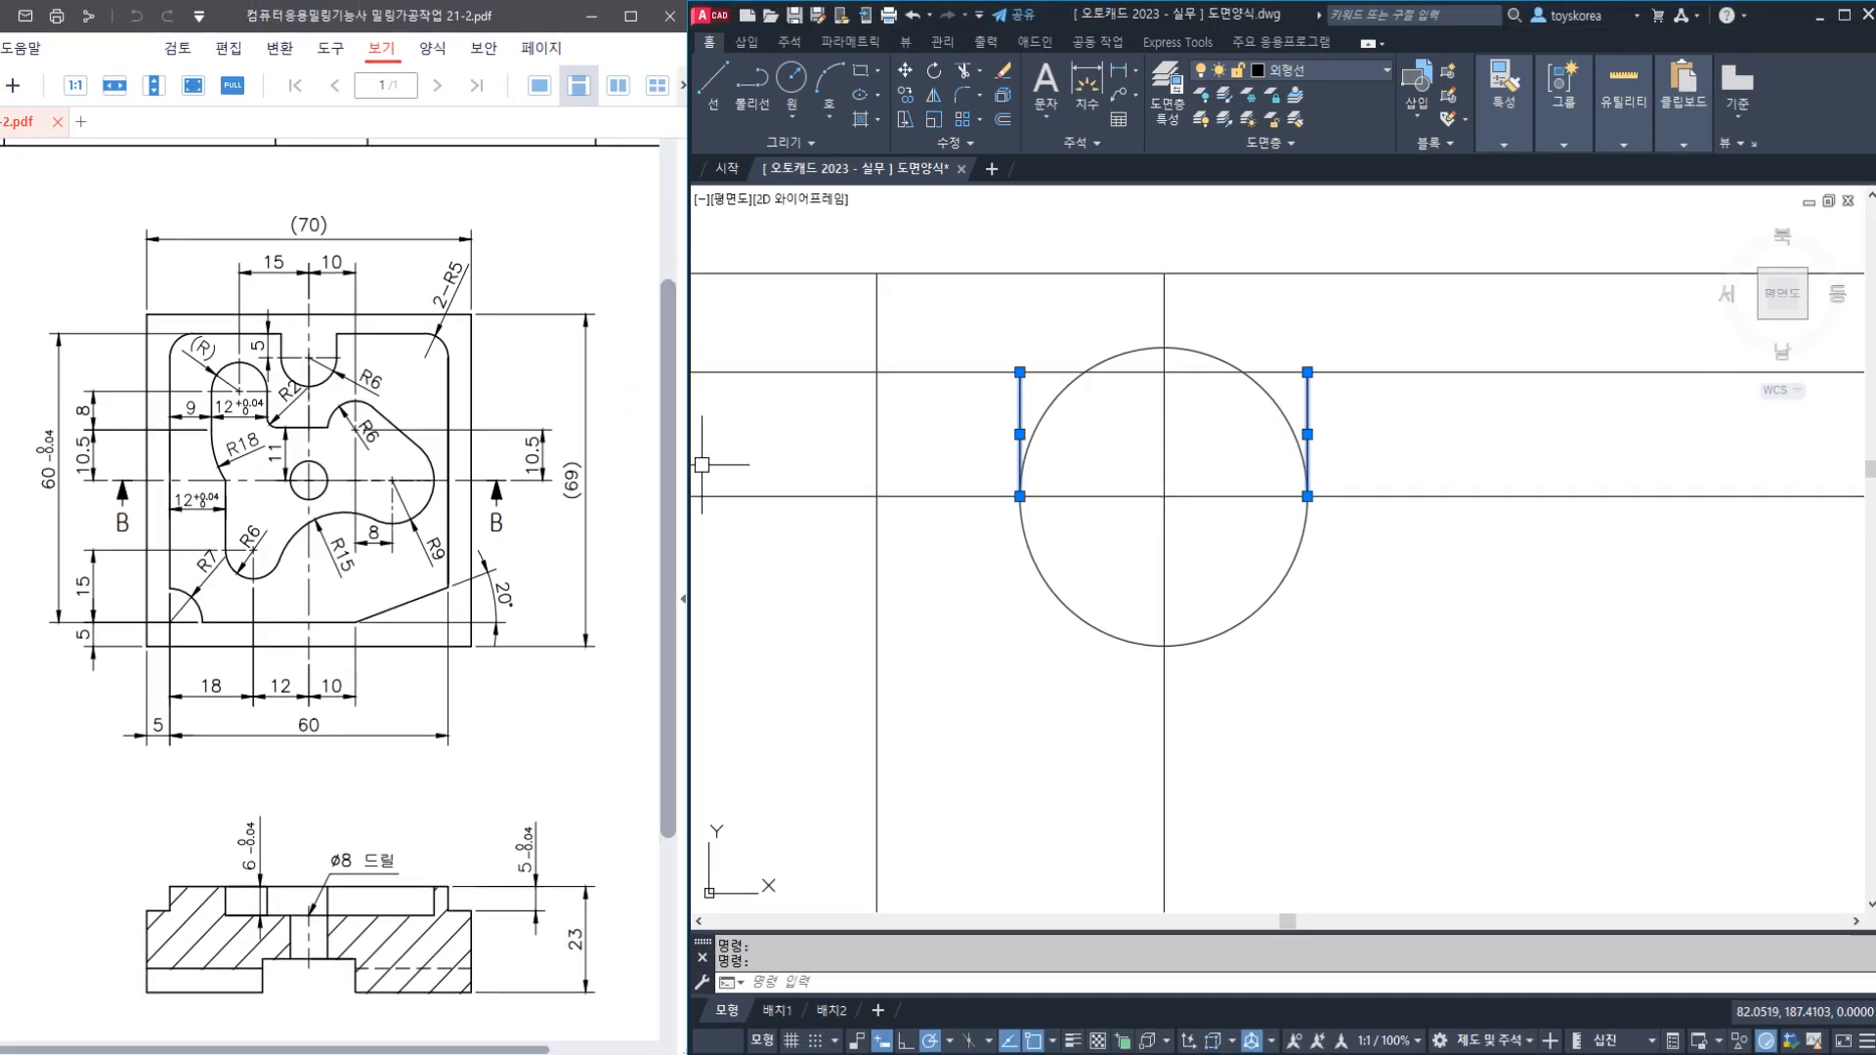
{"action": "key", "text": "Escape"}
{"action": "key", "text": "Escape"}
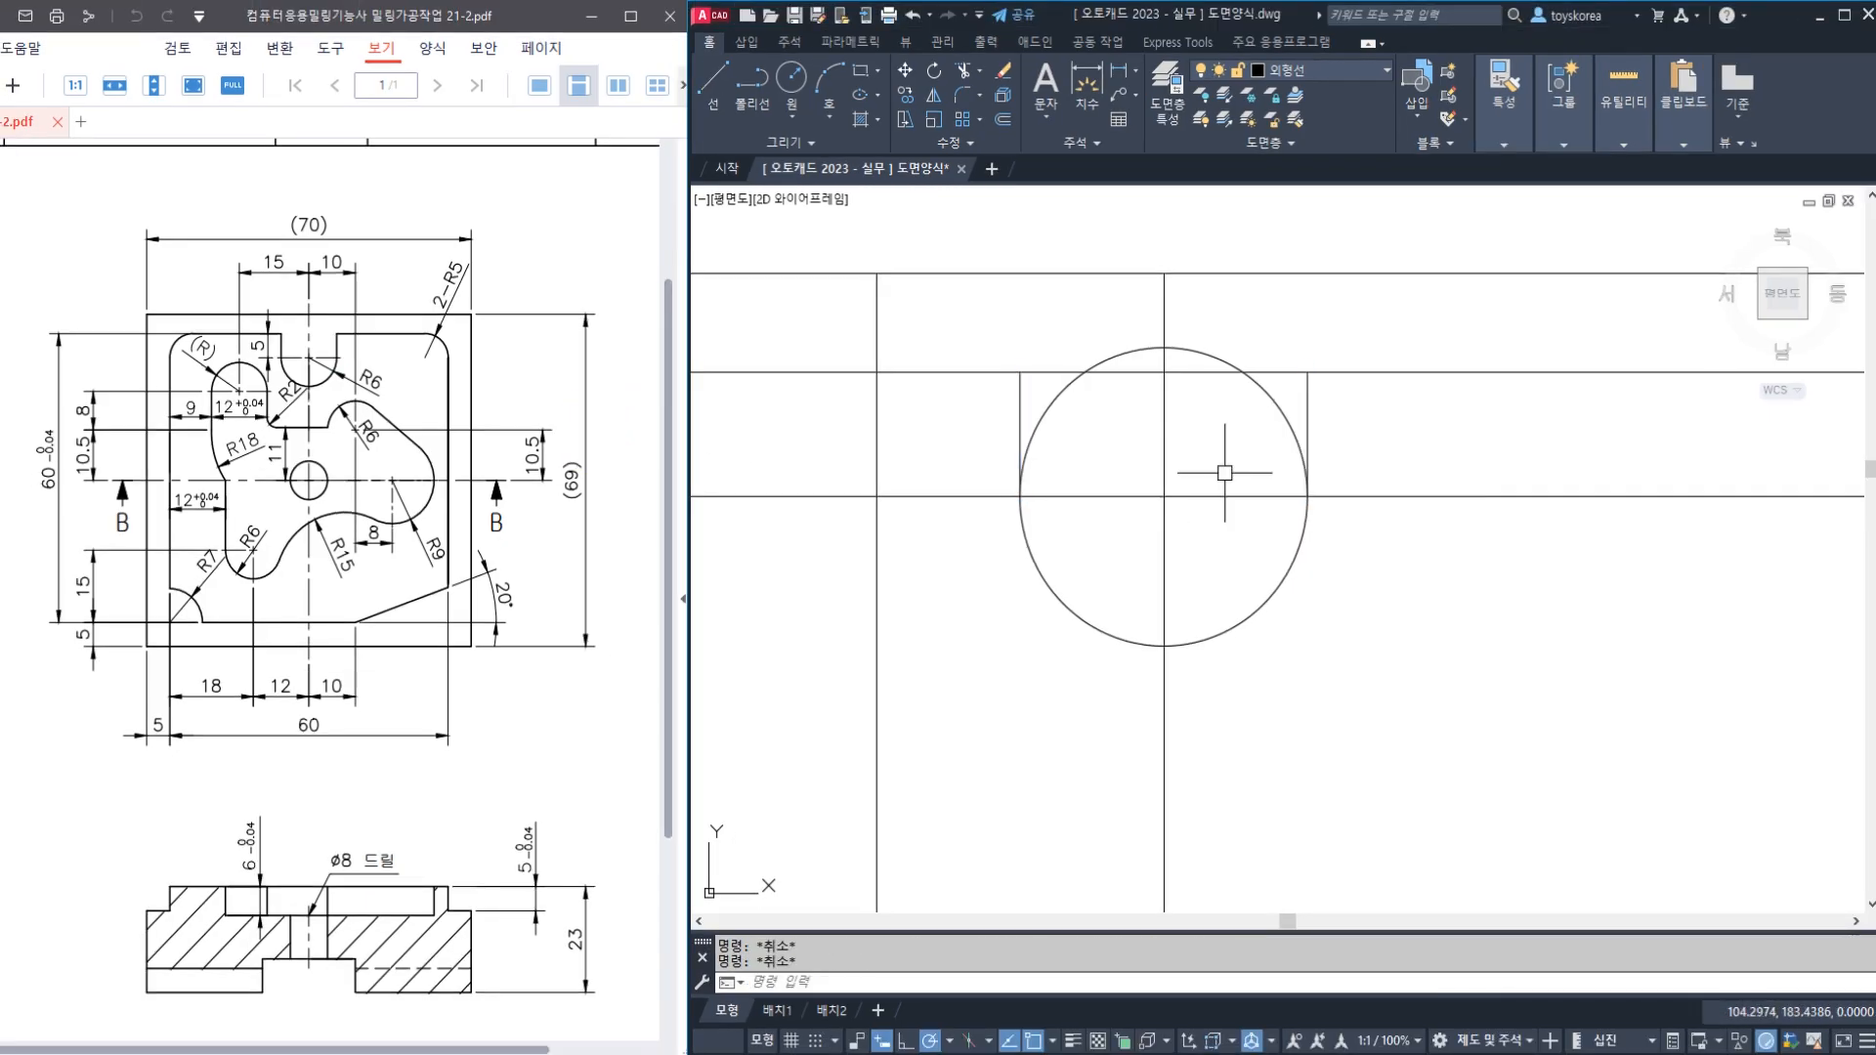
Trim the upper half of the R6 circle, using the notch's two vertical side lines as cutting edges
{"action": "middle_click_drag", "start_coordinate": [1225, 473], "coordinate": [1217, 473]}
{"action": "key", "text": "Return"}
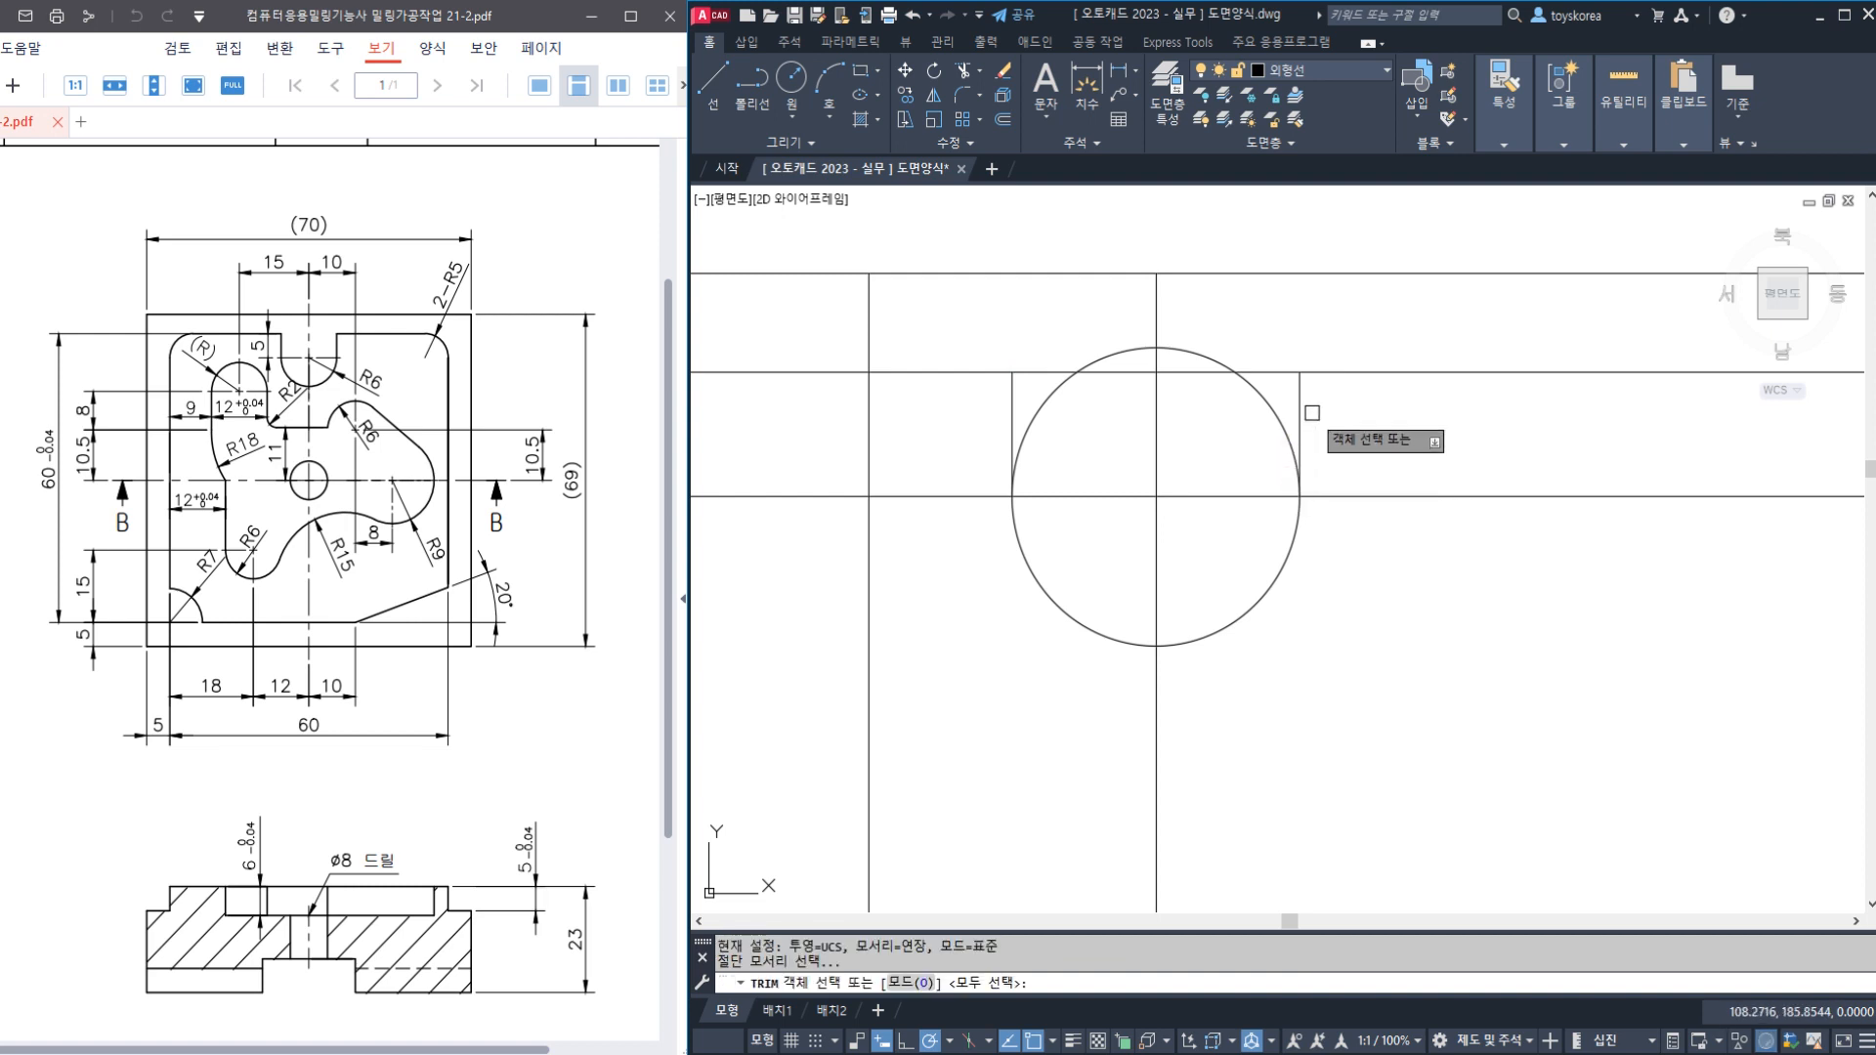
{"action": "left_click", "coordinate": [1300, 408]}
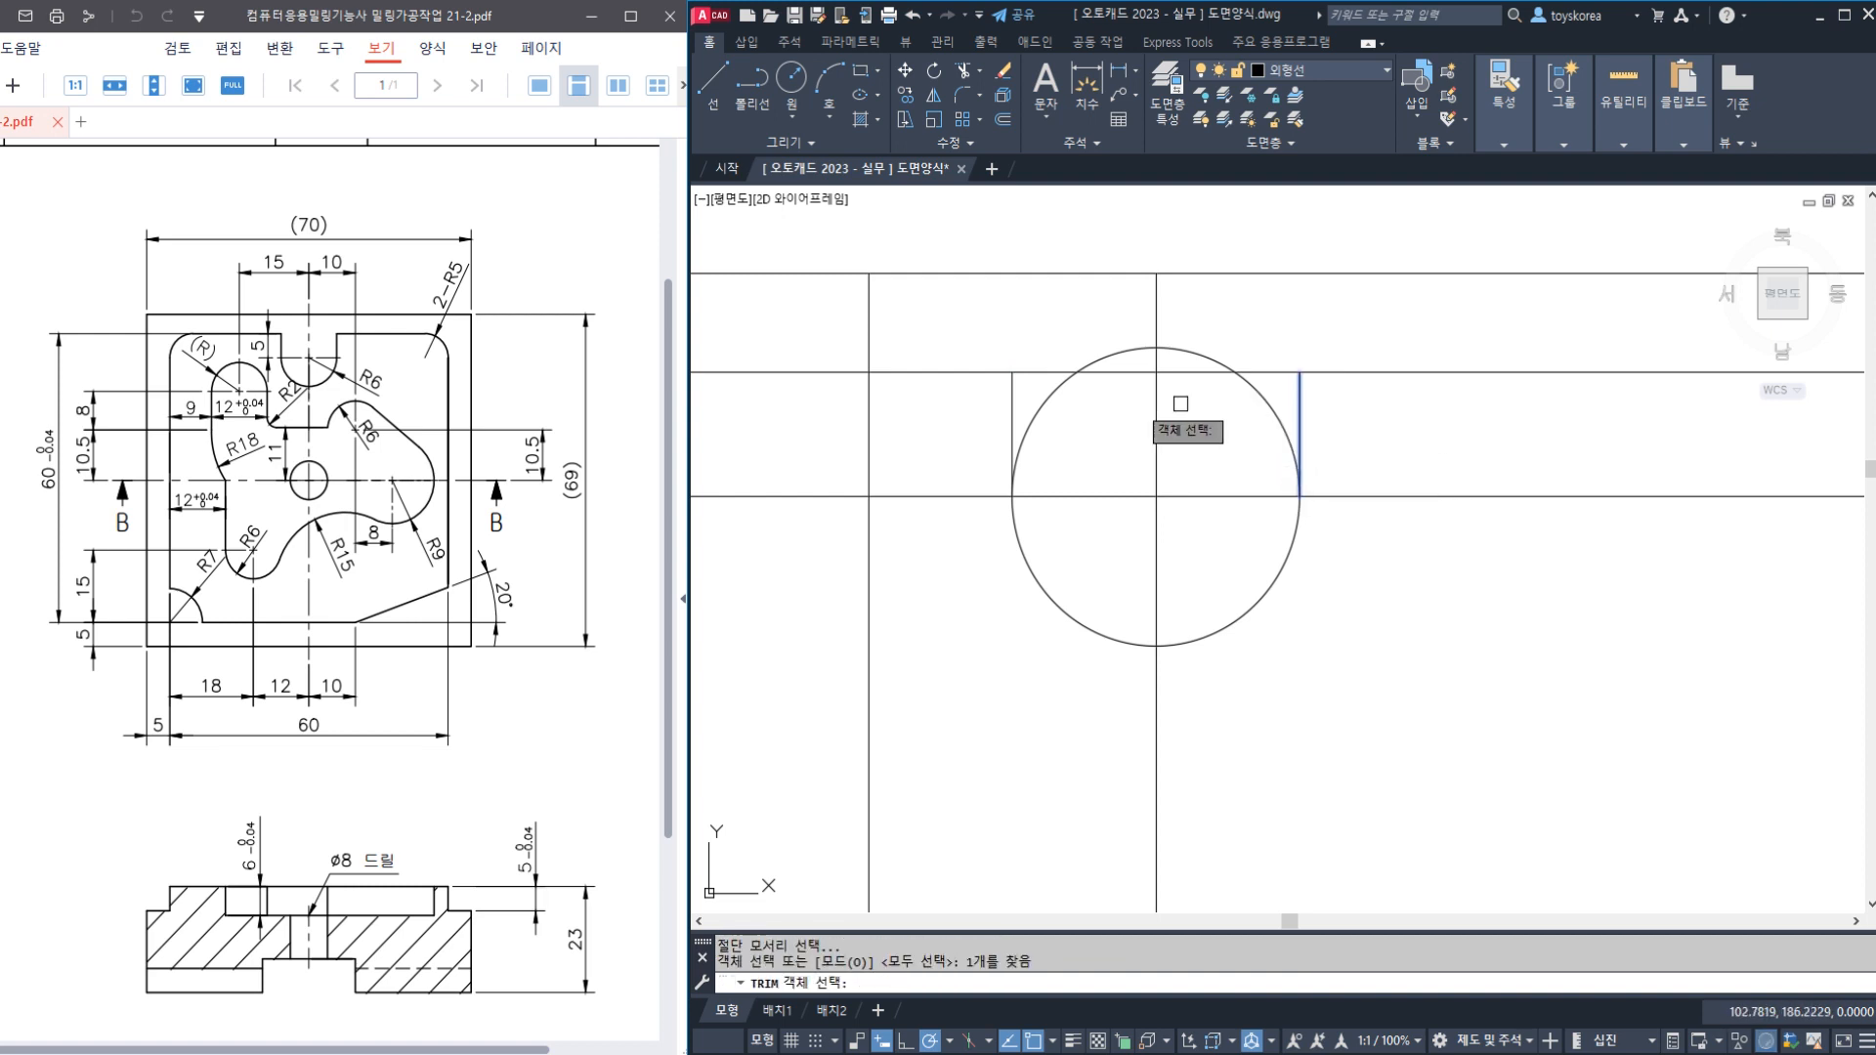
{"action": "left_click", "coordinate": [1012, 409]}
{"action": "key", "text": "Return"}
{"action": "left_click", "coordinate": [1040, 408]}
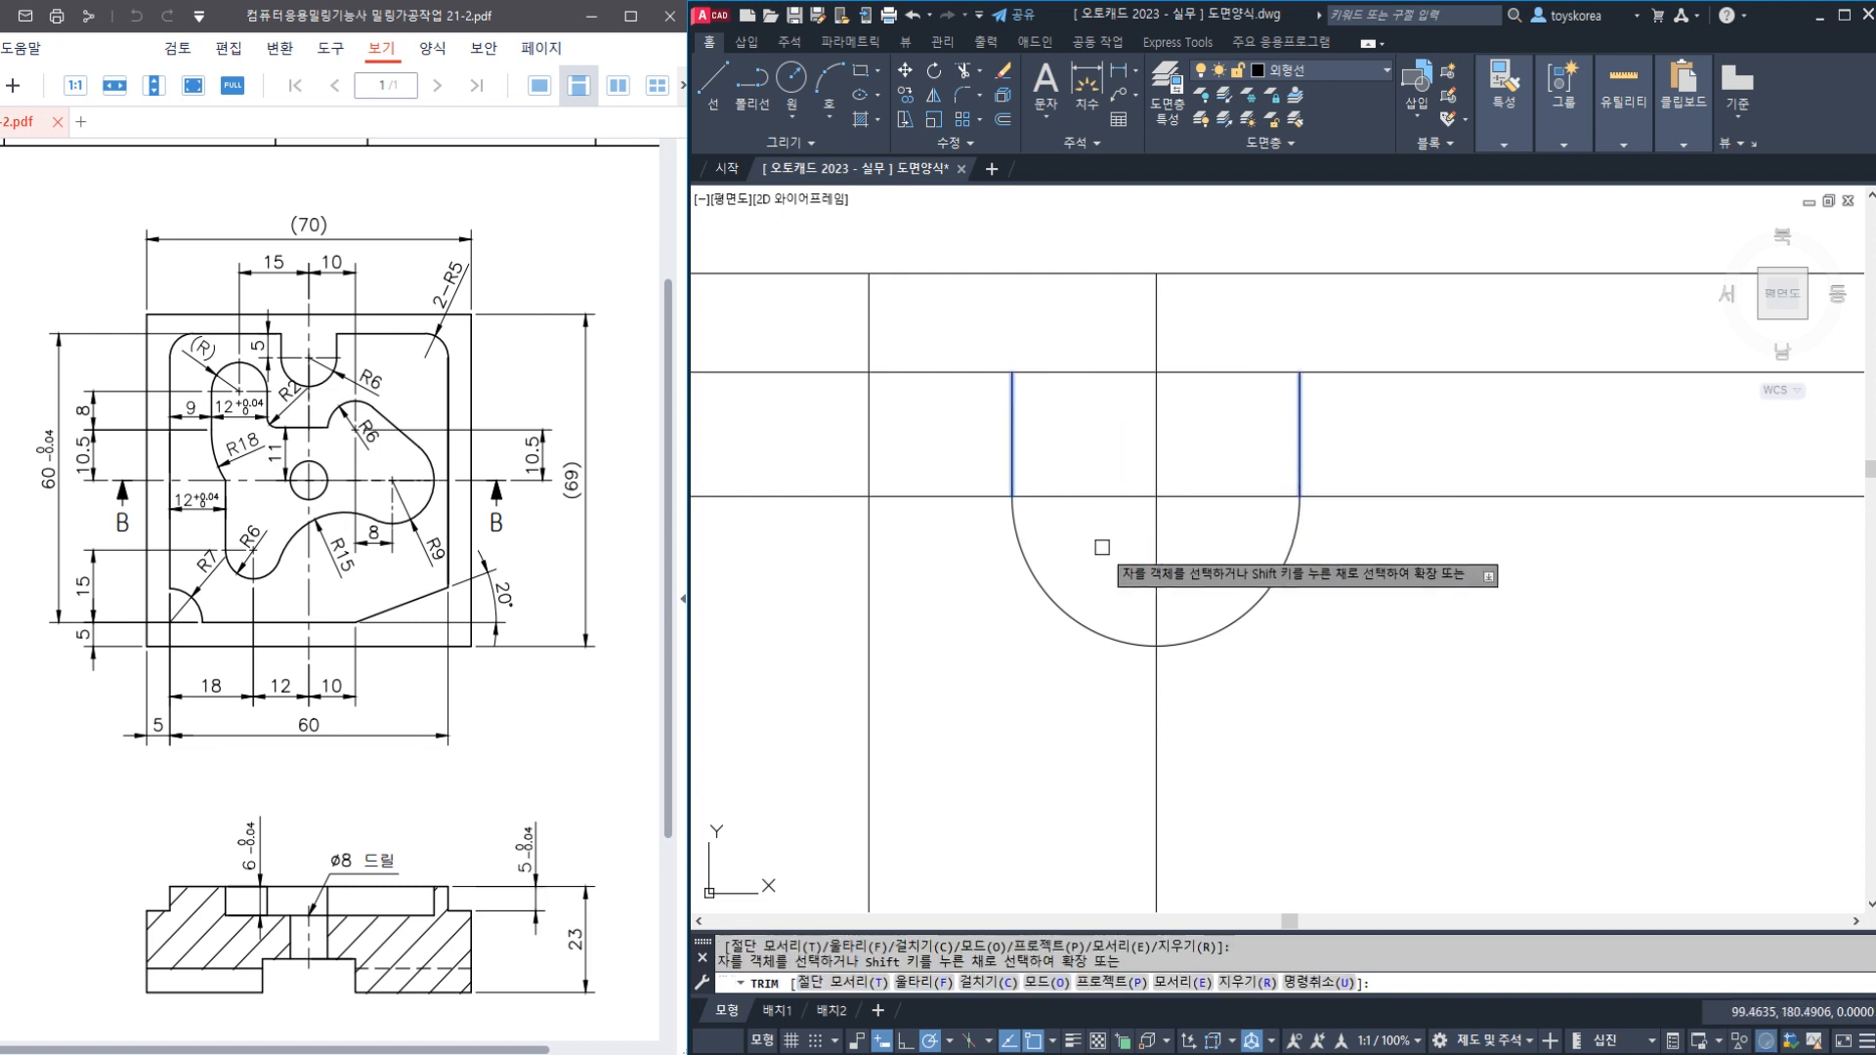
{"action": "key", "text": "Escape"}
Erase the horizontal 5 mm offset line running through the centre of the R6 notch
{"action": "scroll", "coordinate": [1104, 558], "scroll_direction": "down", "scroll_amount": 5}
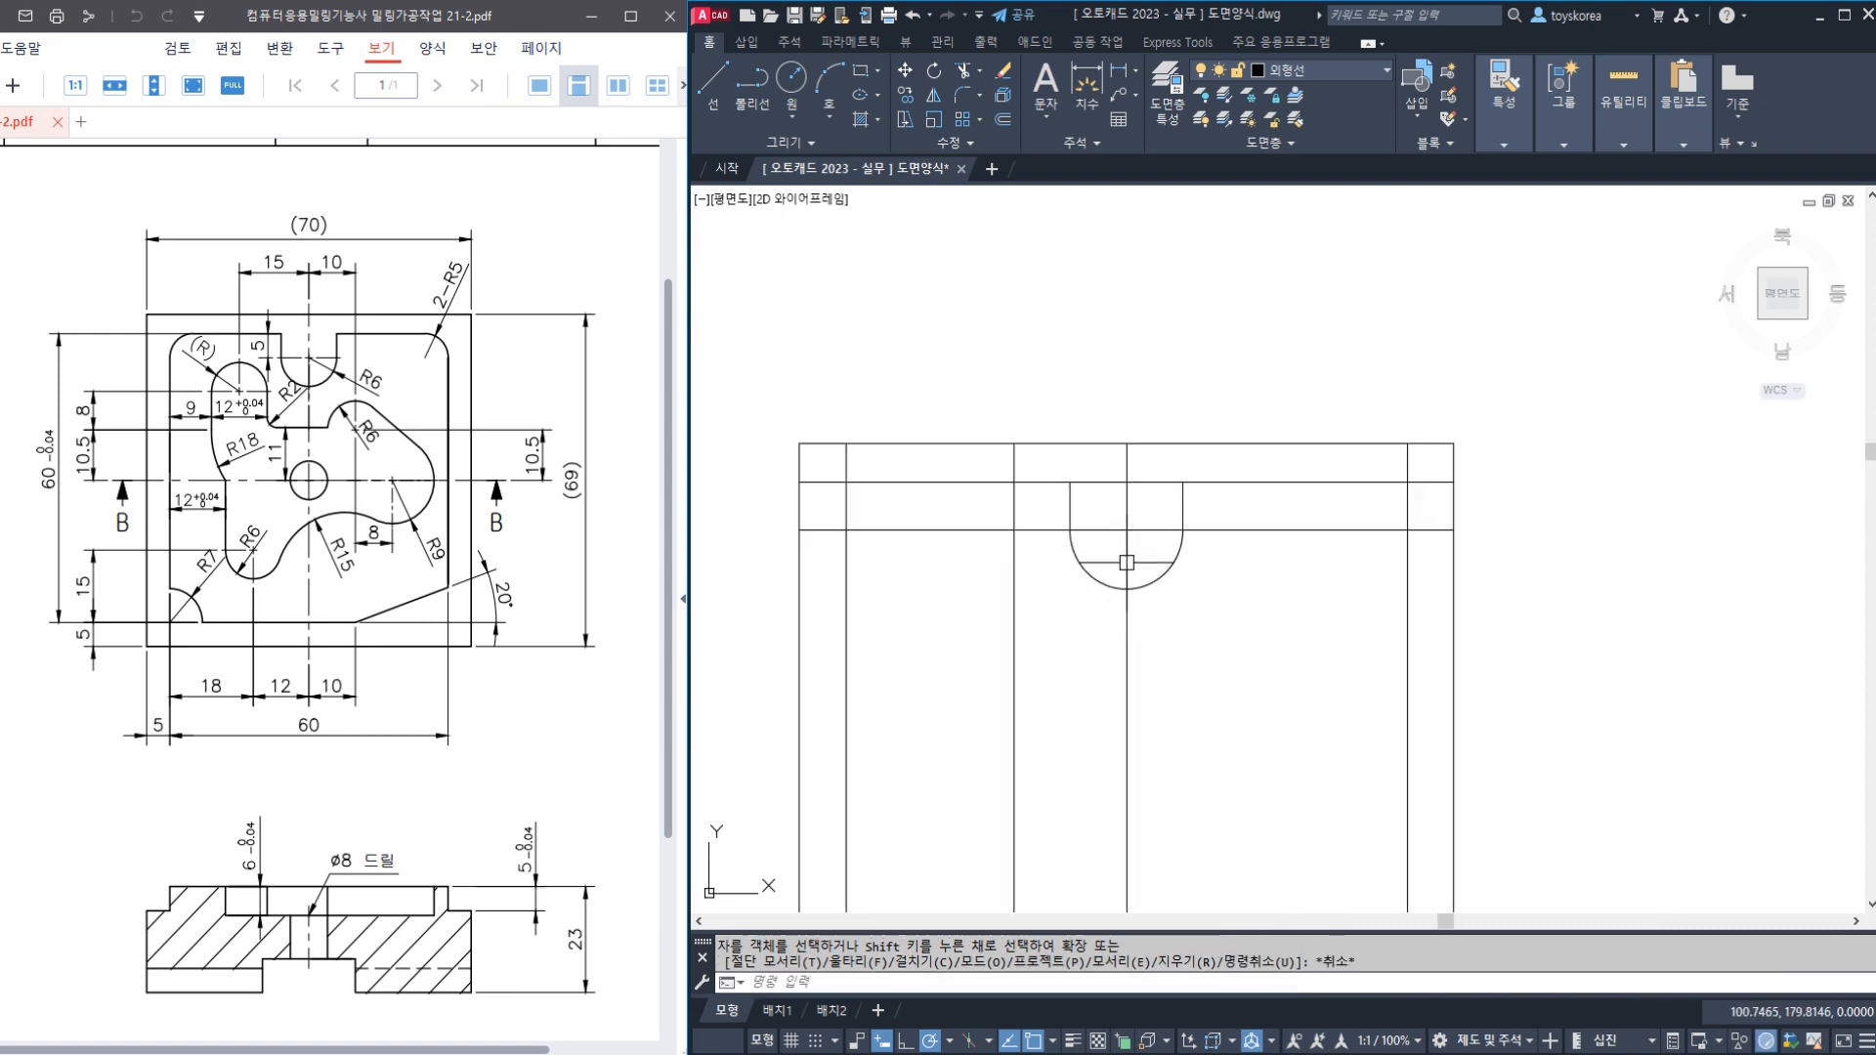
{"action": "middle_click_drag", "start_coordinate": [1268, 646], "coordinate": [1212, 475]}
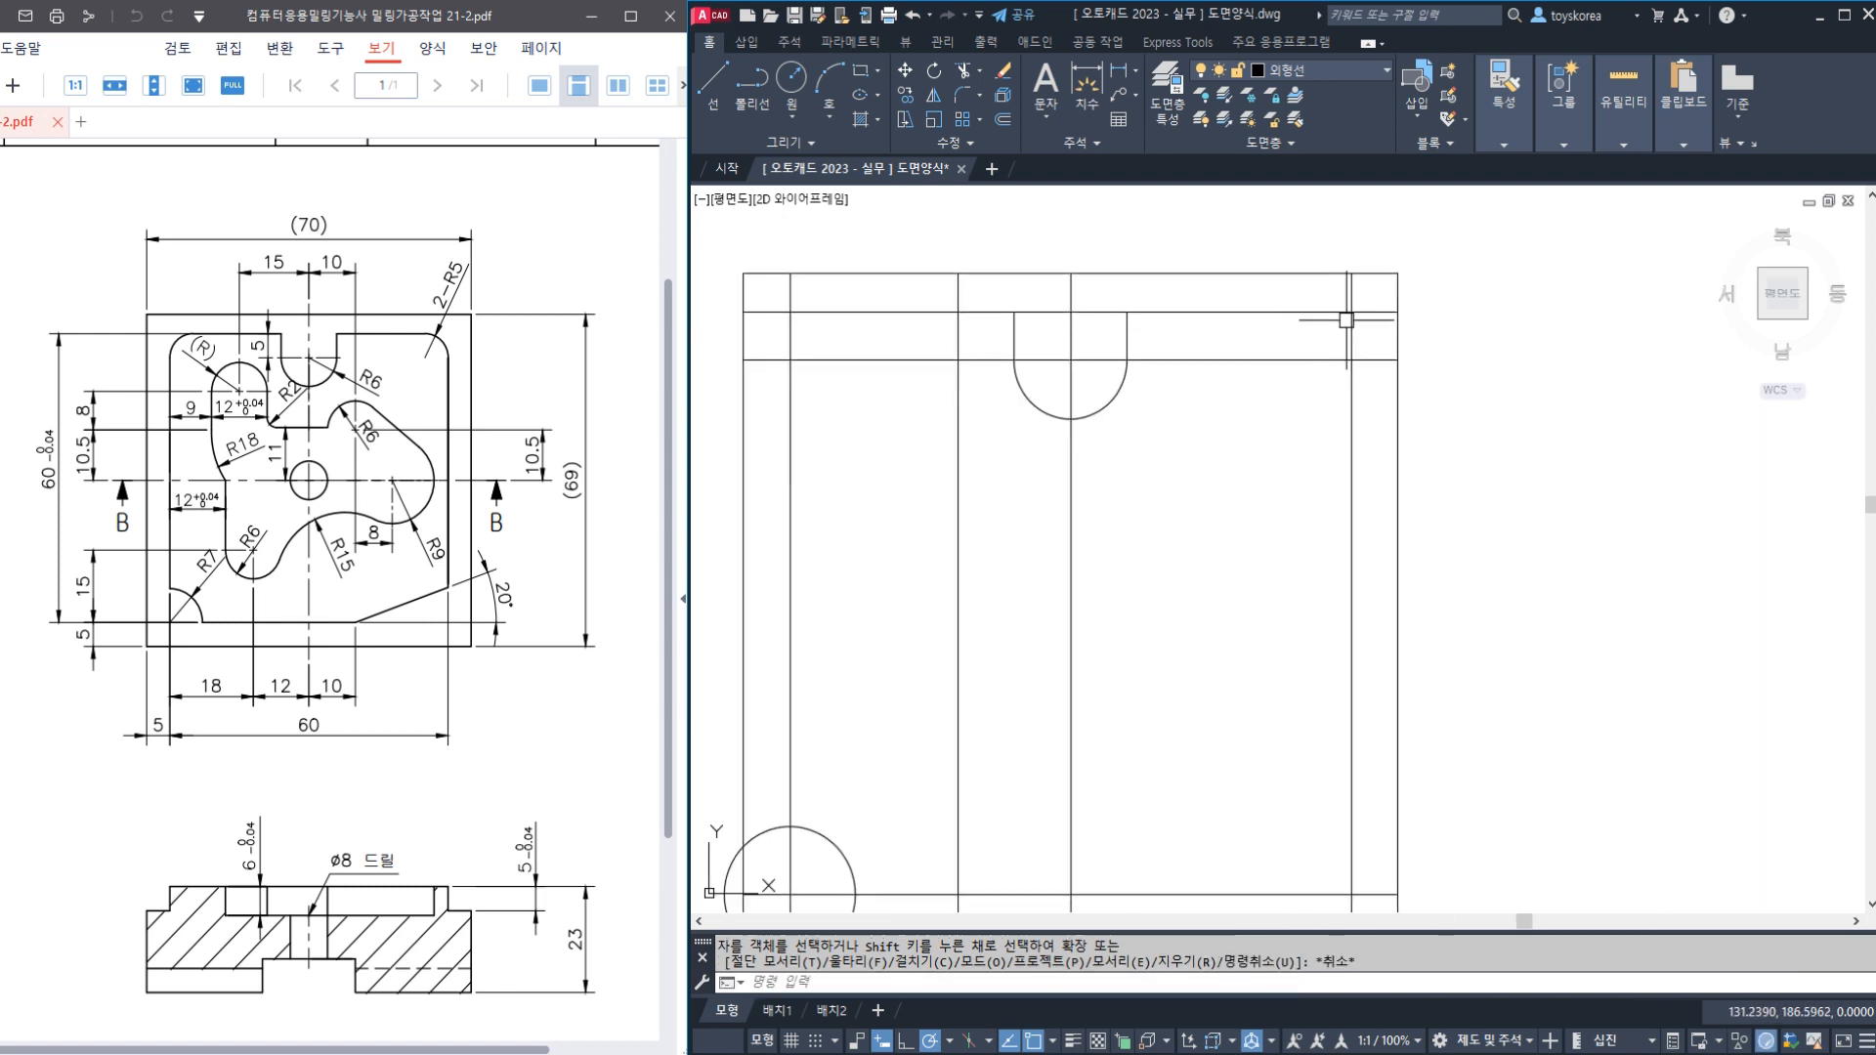
{"action": "left_click", "coordinate": [1239, 362]}
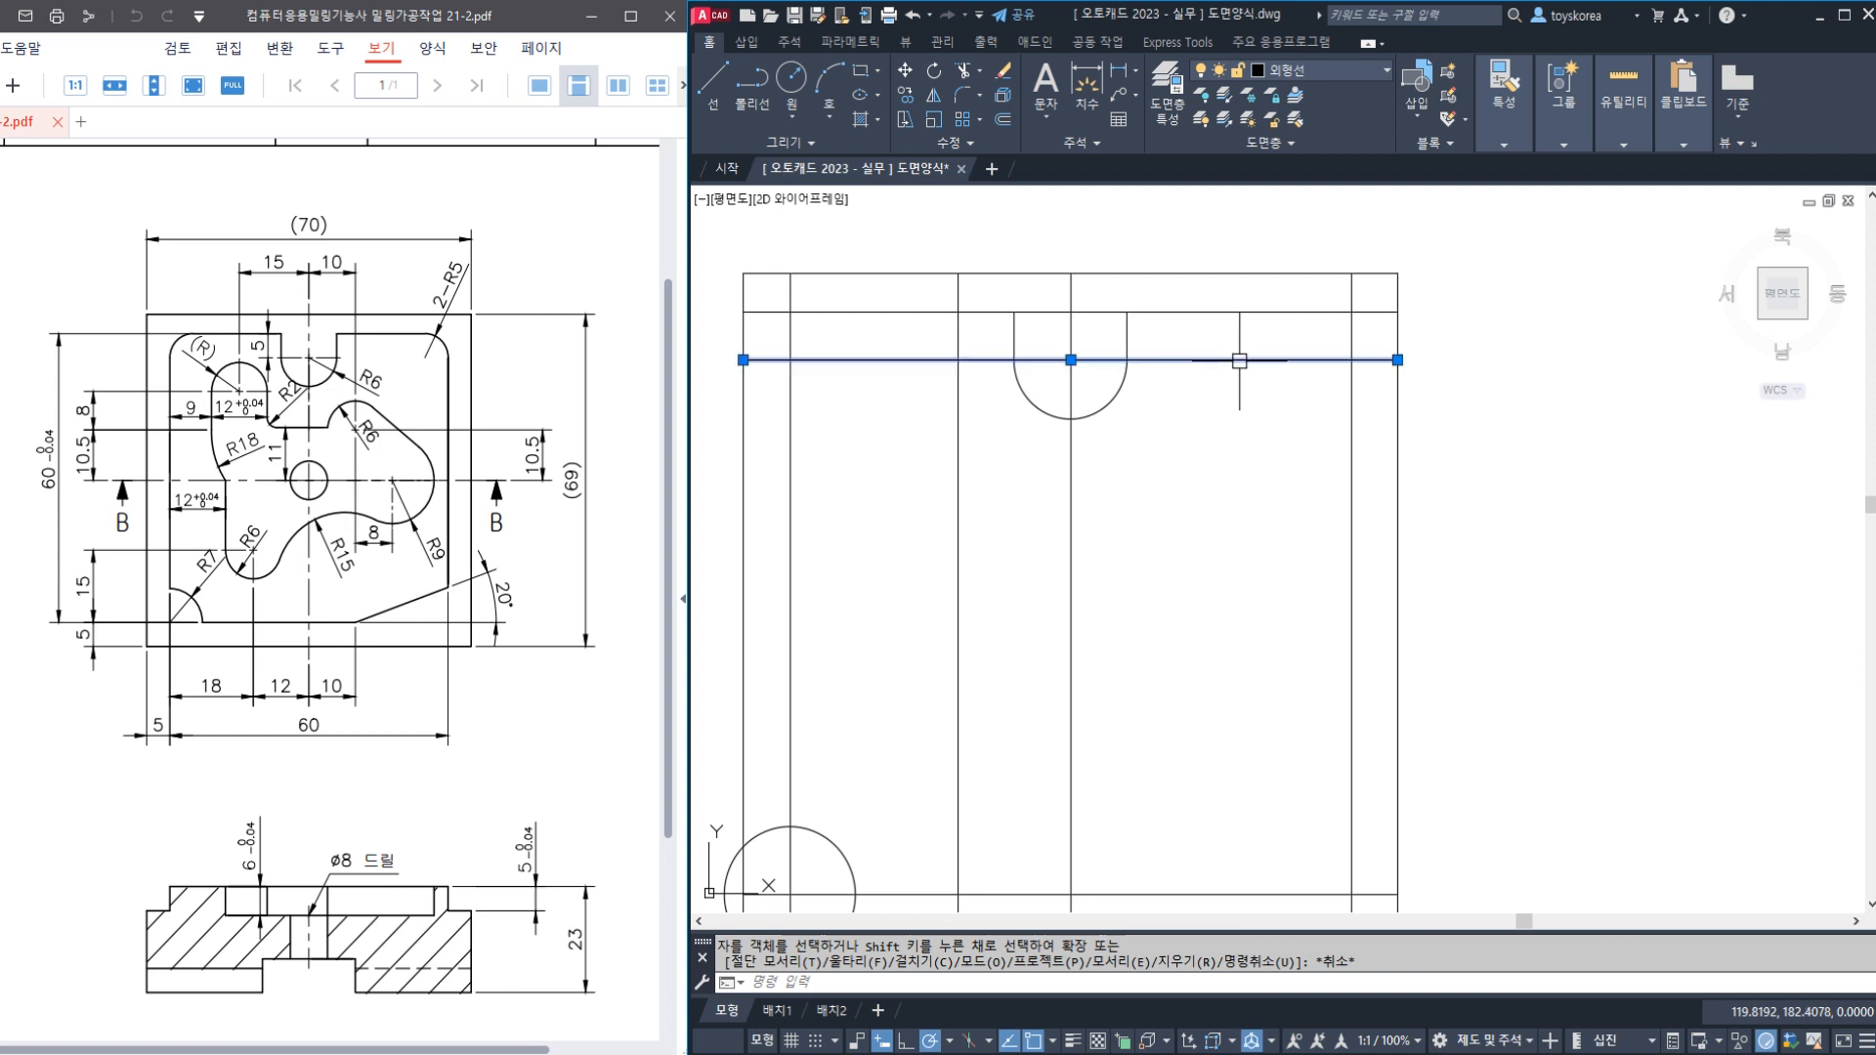
{"action": "type", "text": "e"}
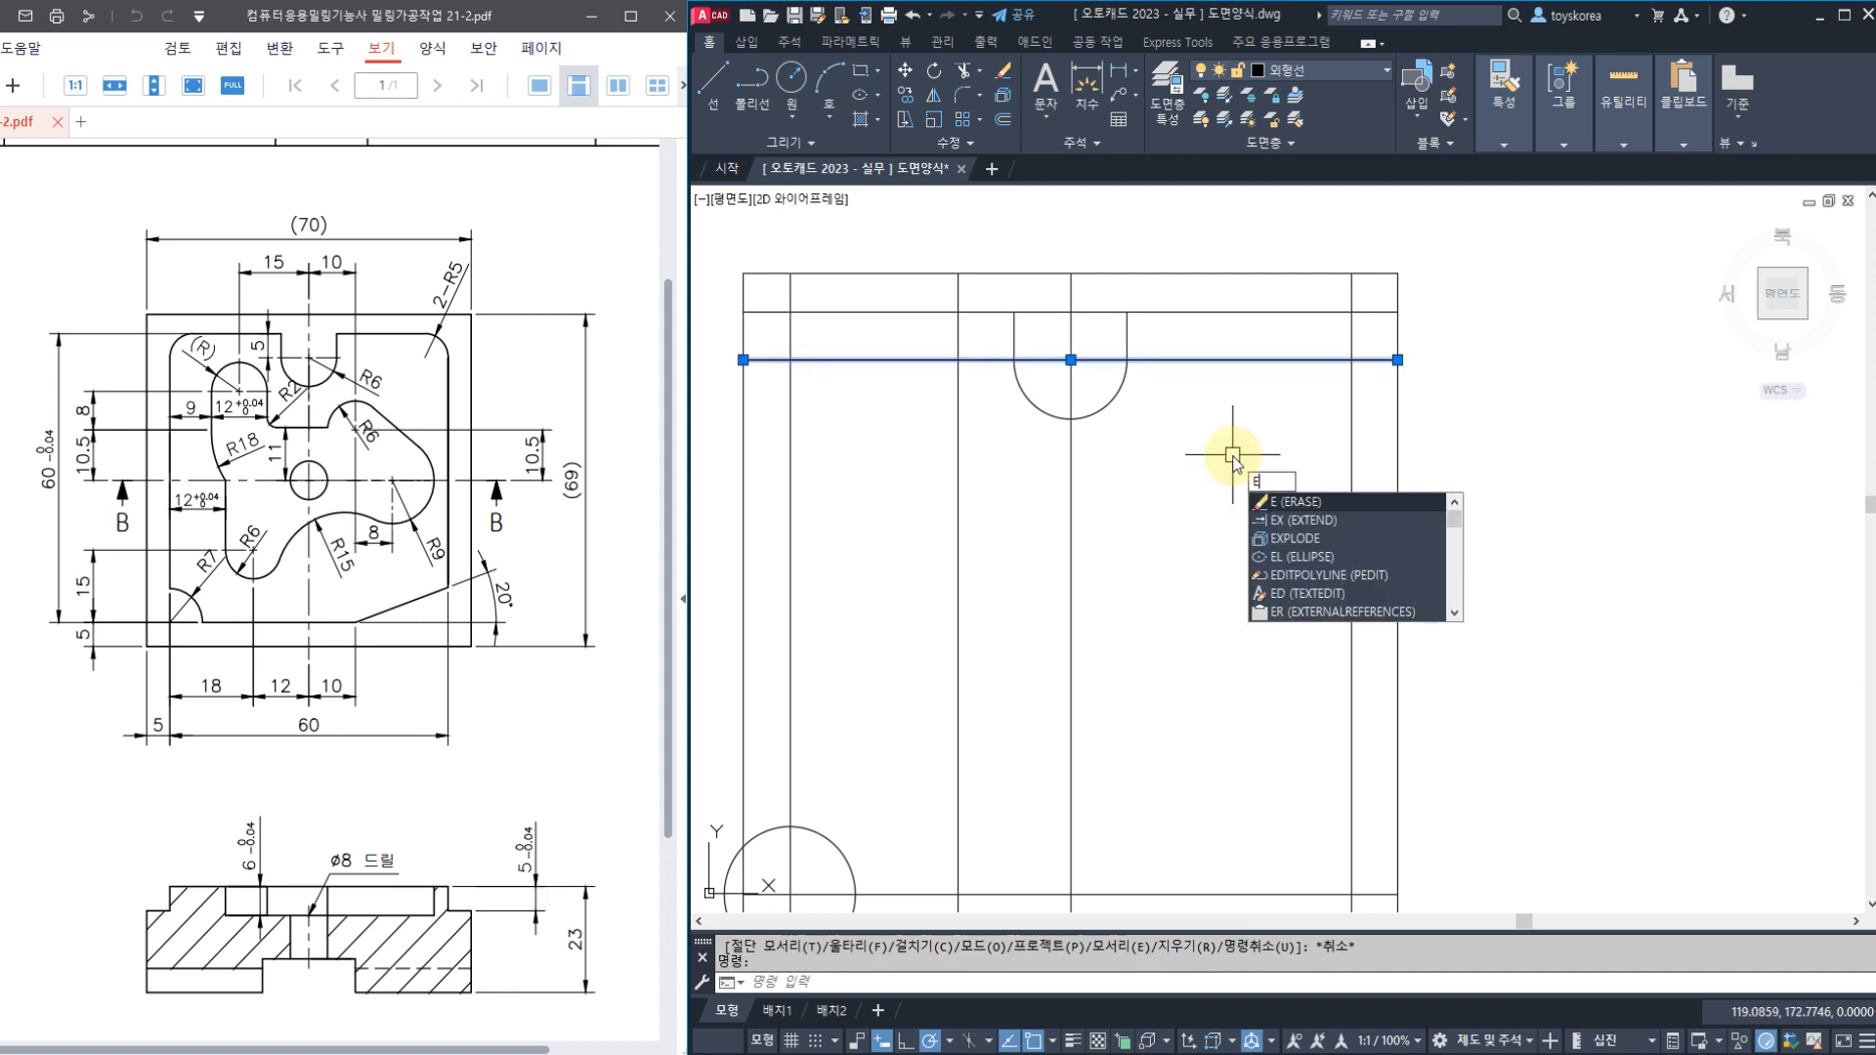
{"action": "key", "text": "Return"}
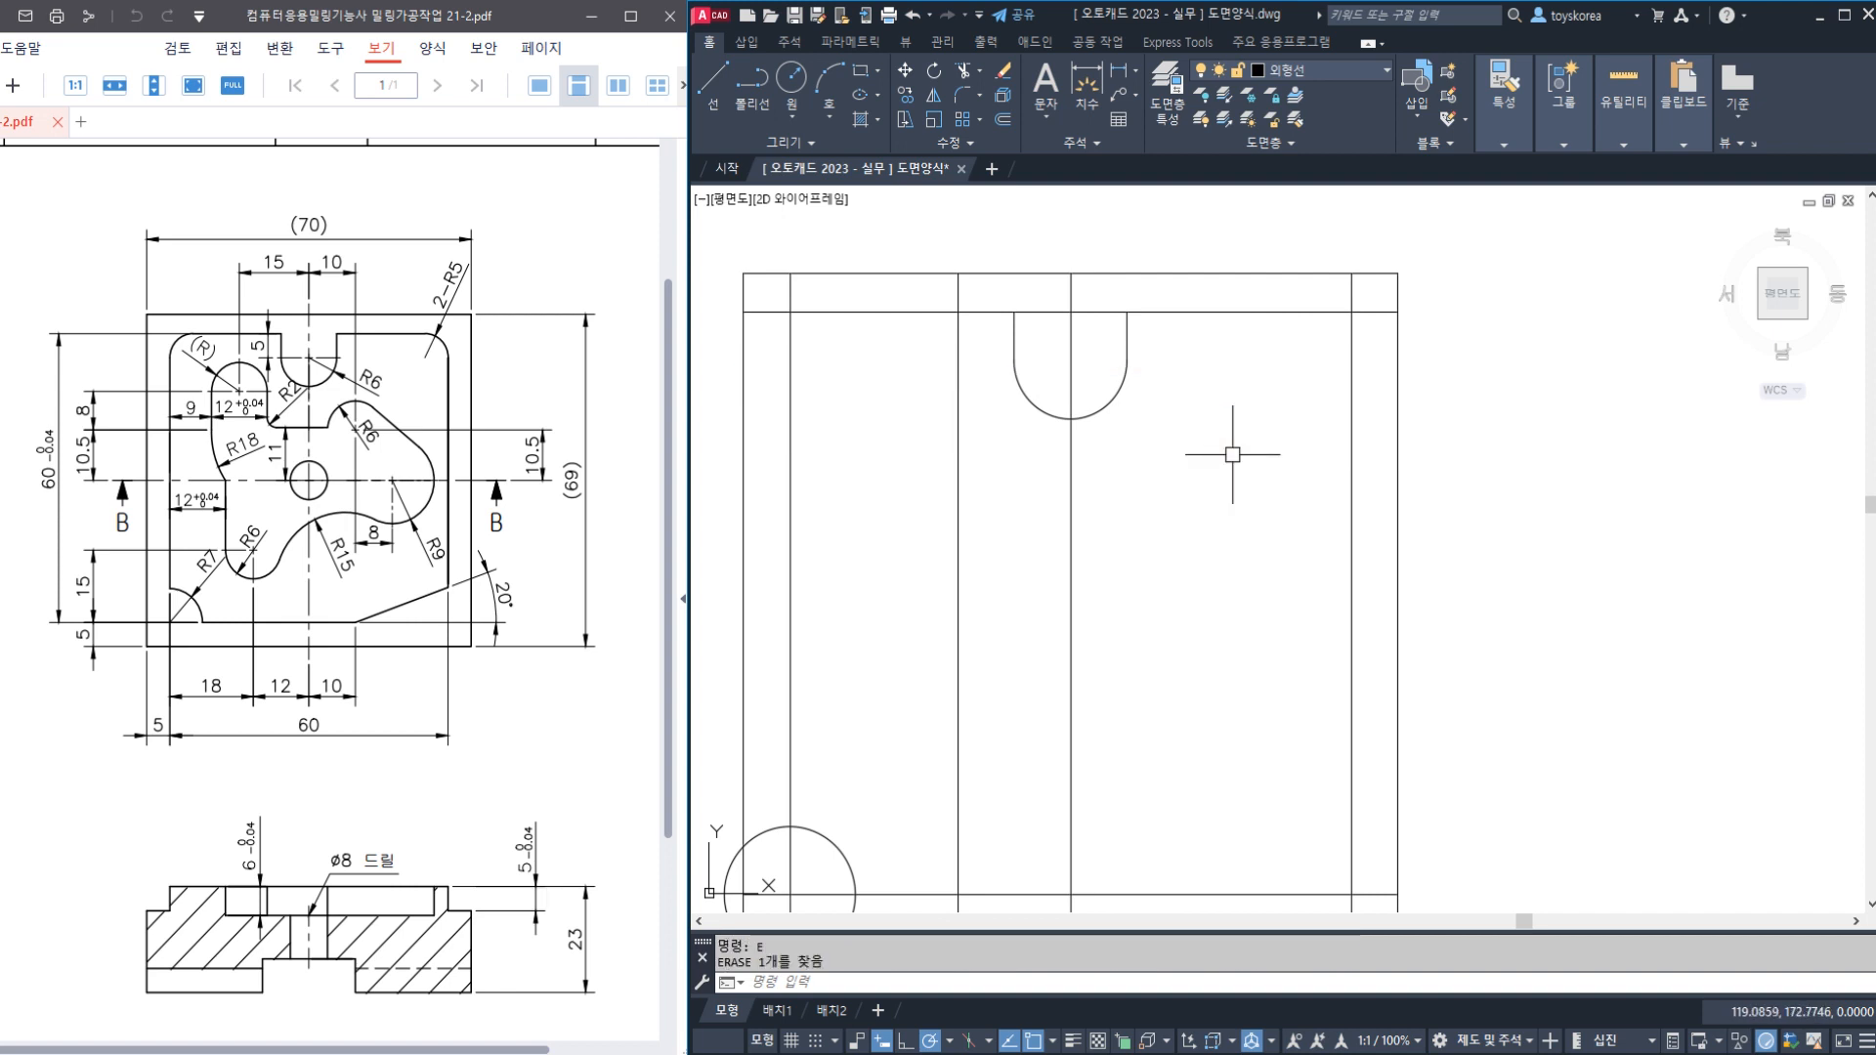
Examine the vertical reference lines and lower contour against the drawing's 18, 12 and 10 mm dimensions and its 20° edge
{"action": "left_click", "coordinate": [962, 647]}
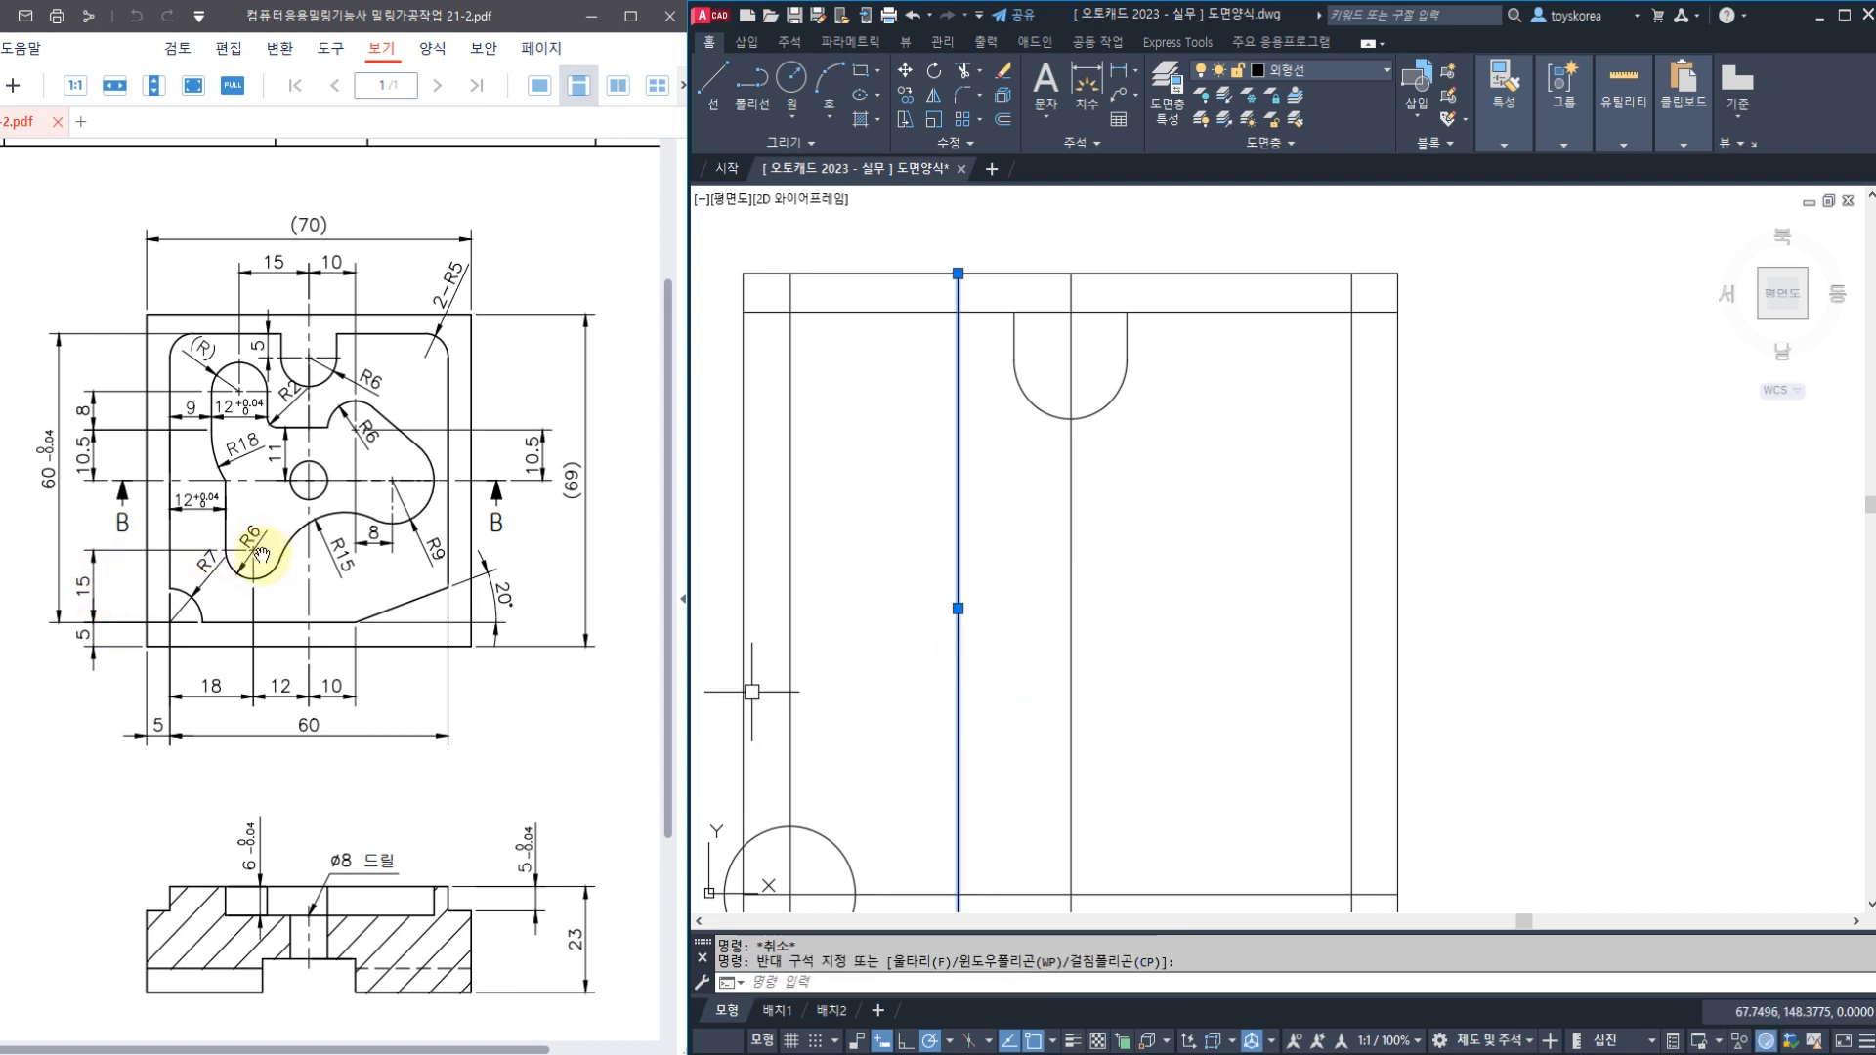
{"action": "key", "text": "Escape"}
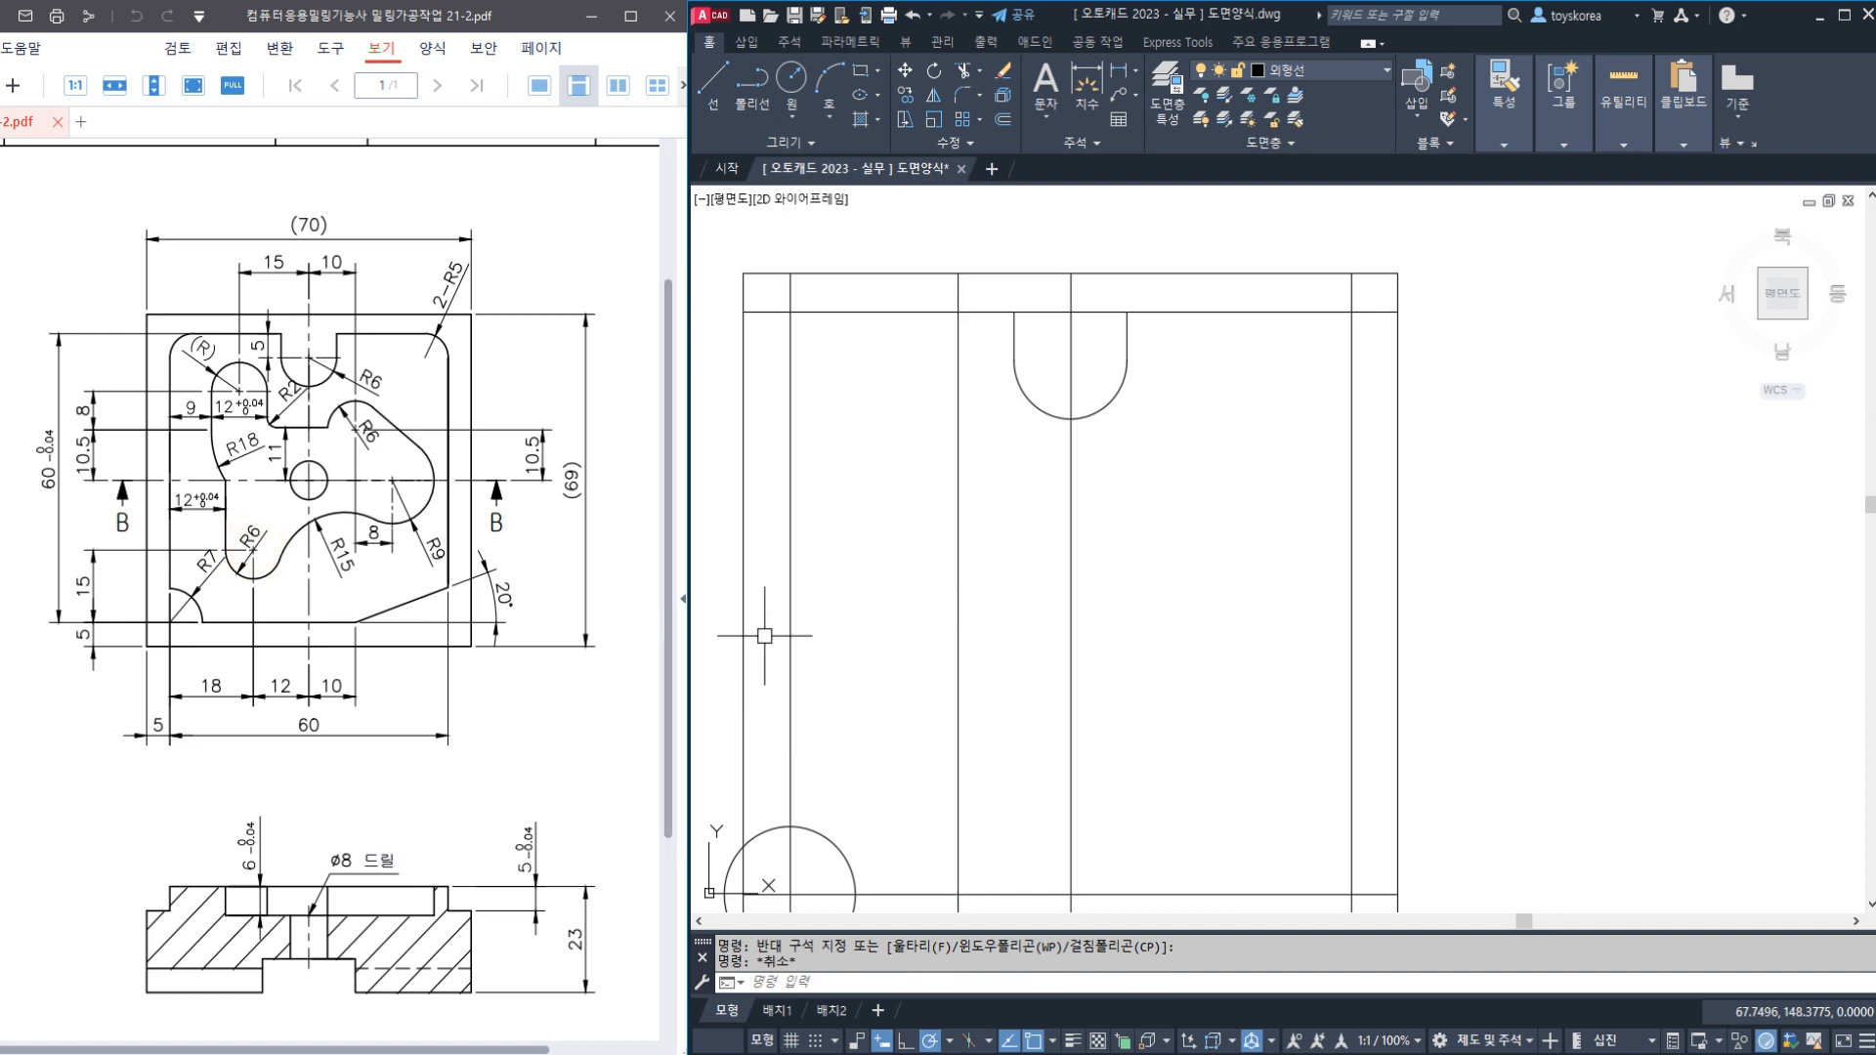
{"action": "left_click", "coordinate": [969, 691]}
{"action": "left_click", "coordinate": [893, 667]}
{"action": "key", "text": "Escape"}
{"action": "middle_click_drag", "start_coordinate": [1126, 623], "coordinate": [1097, 525]}
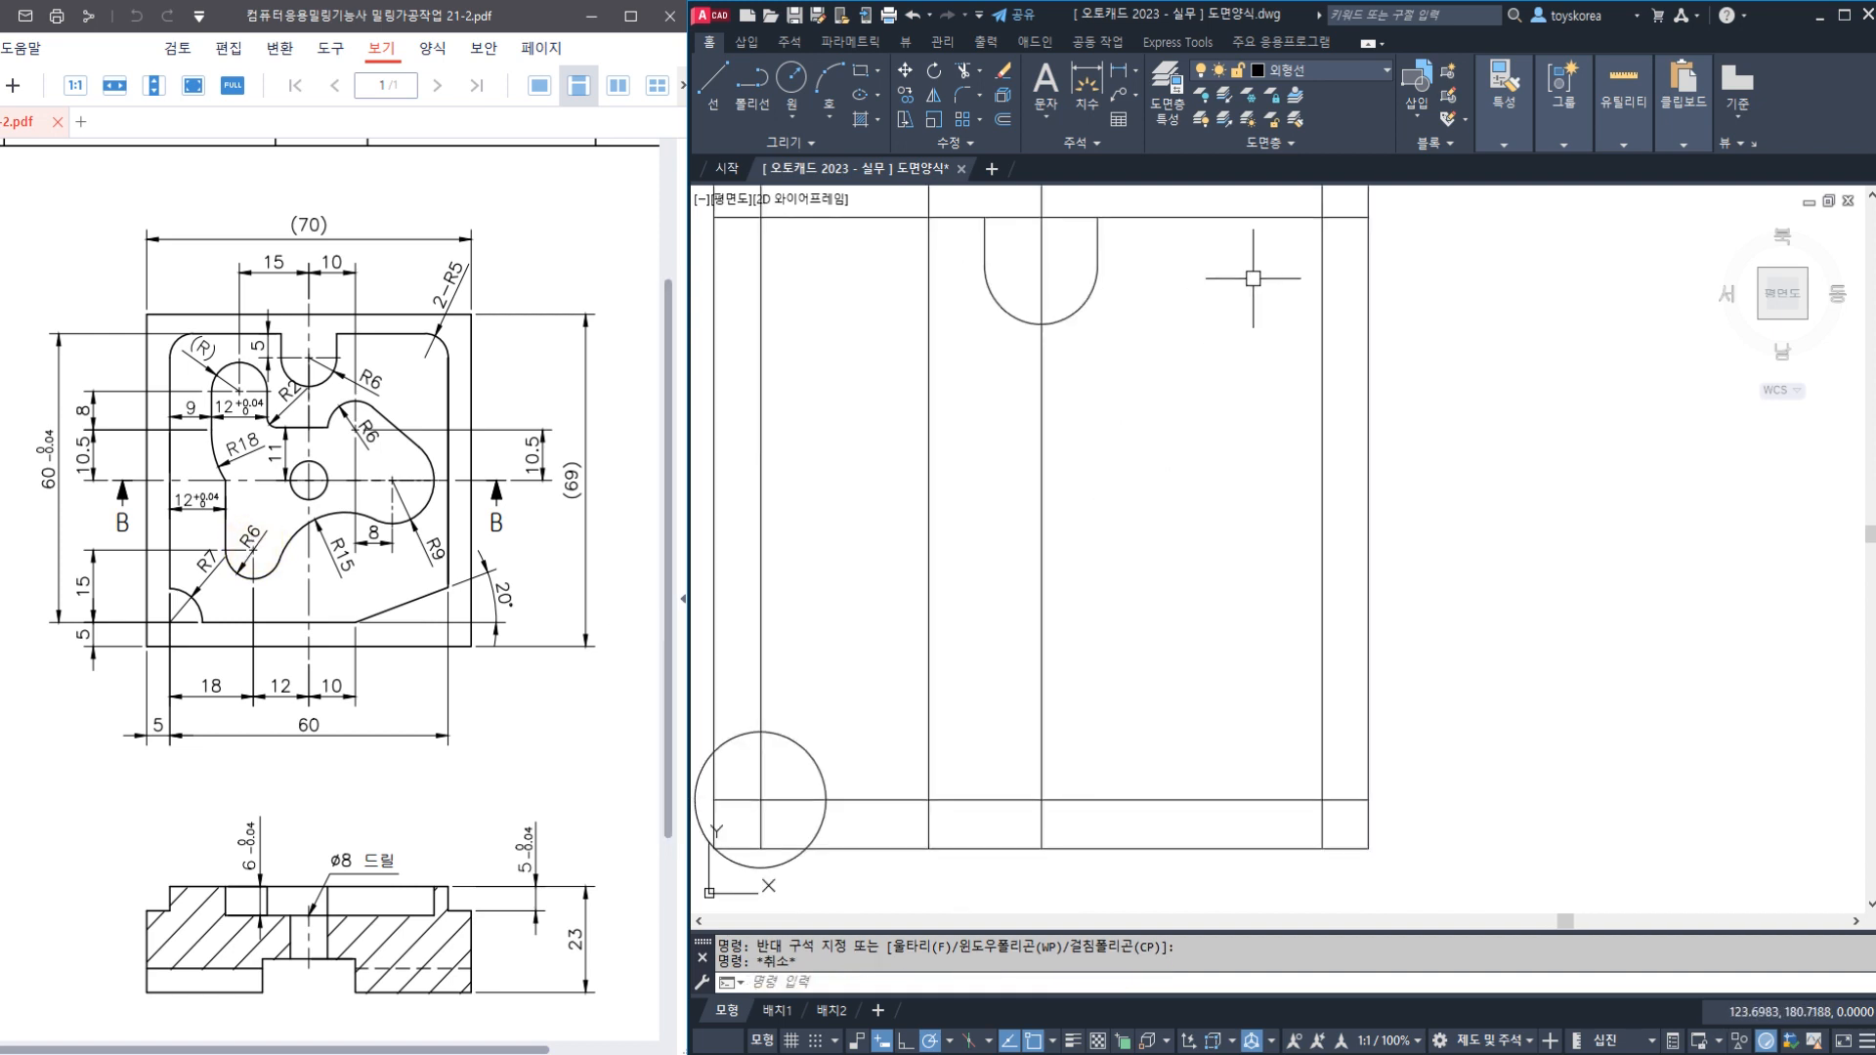
{"action": "middle_click_drag", "start_coordinate": [1296, 253], "coordinate": [1270, 314]}
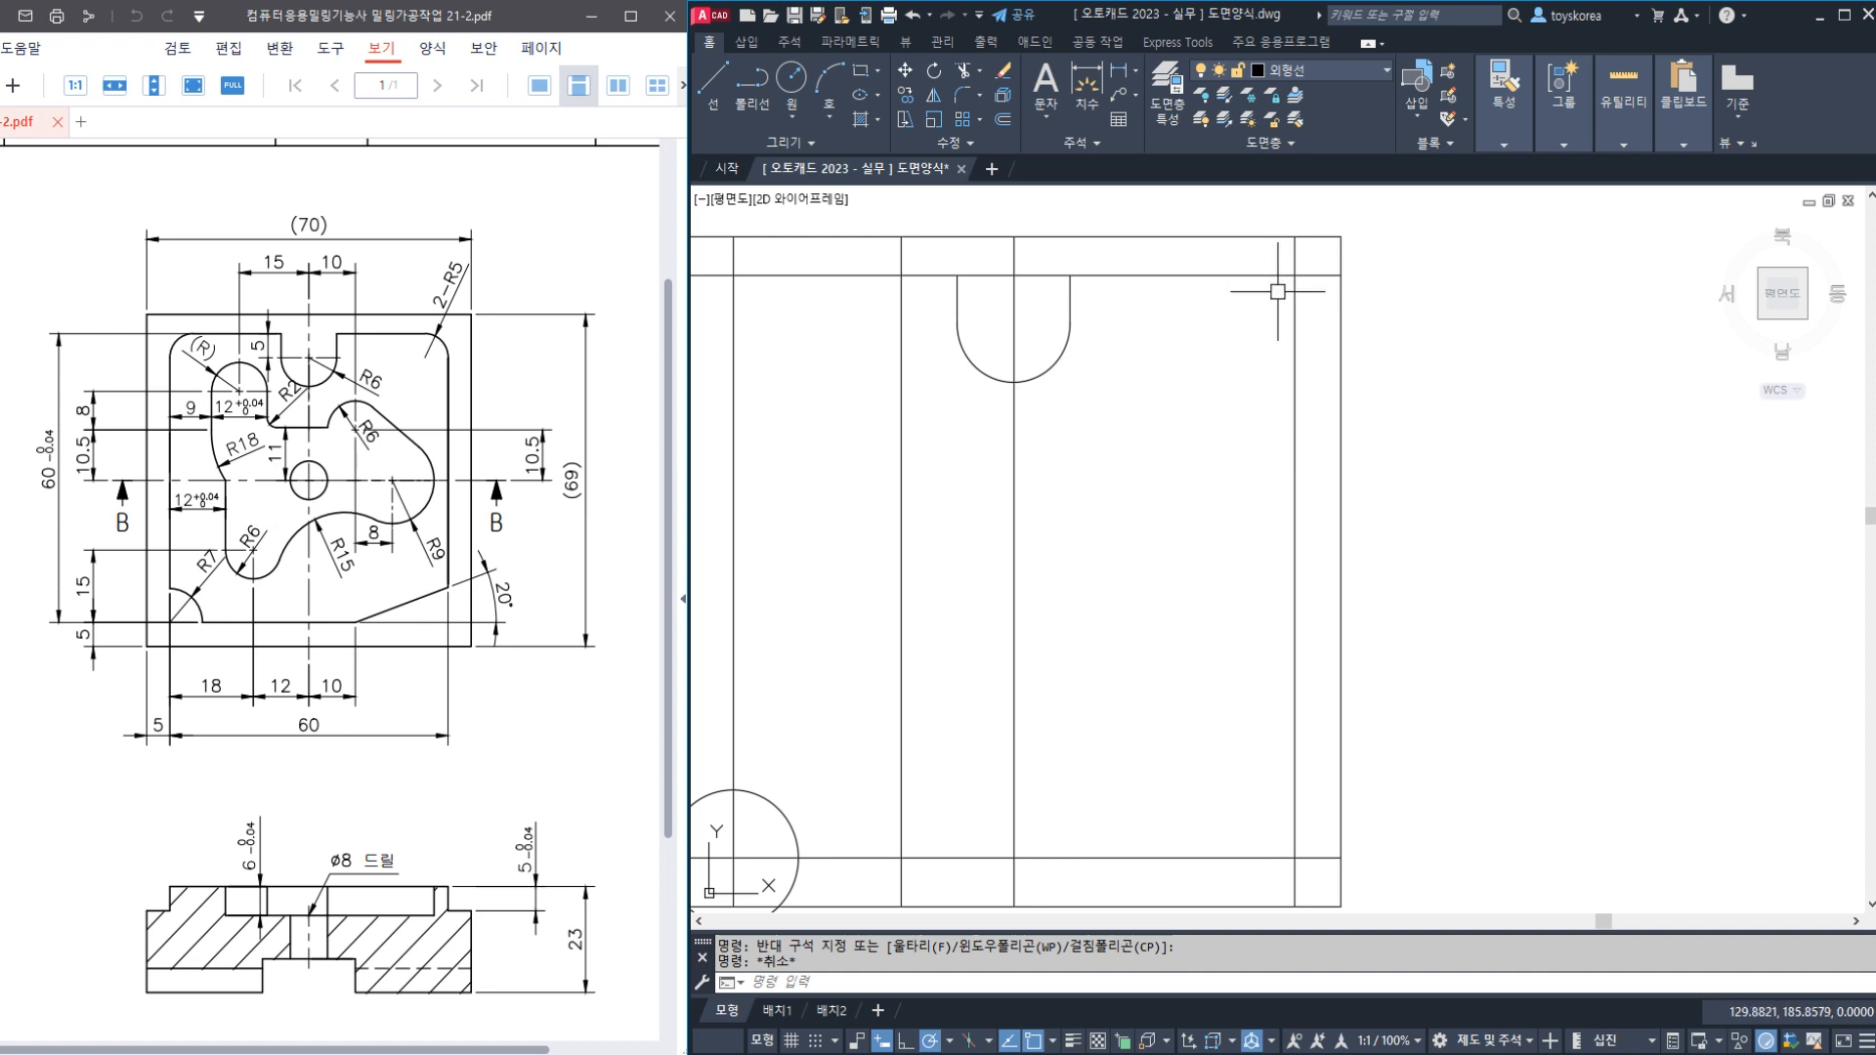
{"action": "middle_click_drag", "start_coordinate": [1214, 630], "coordinate": [1269, 457]}
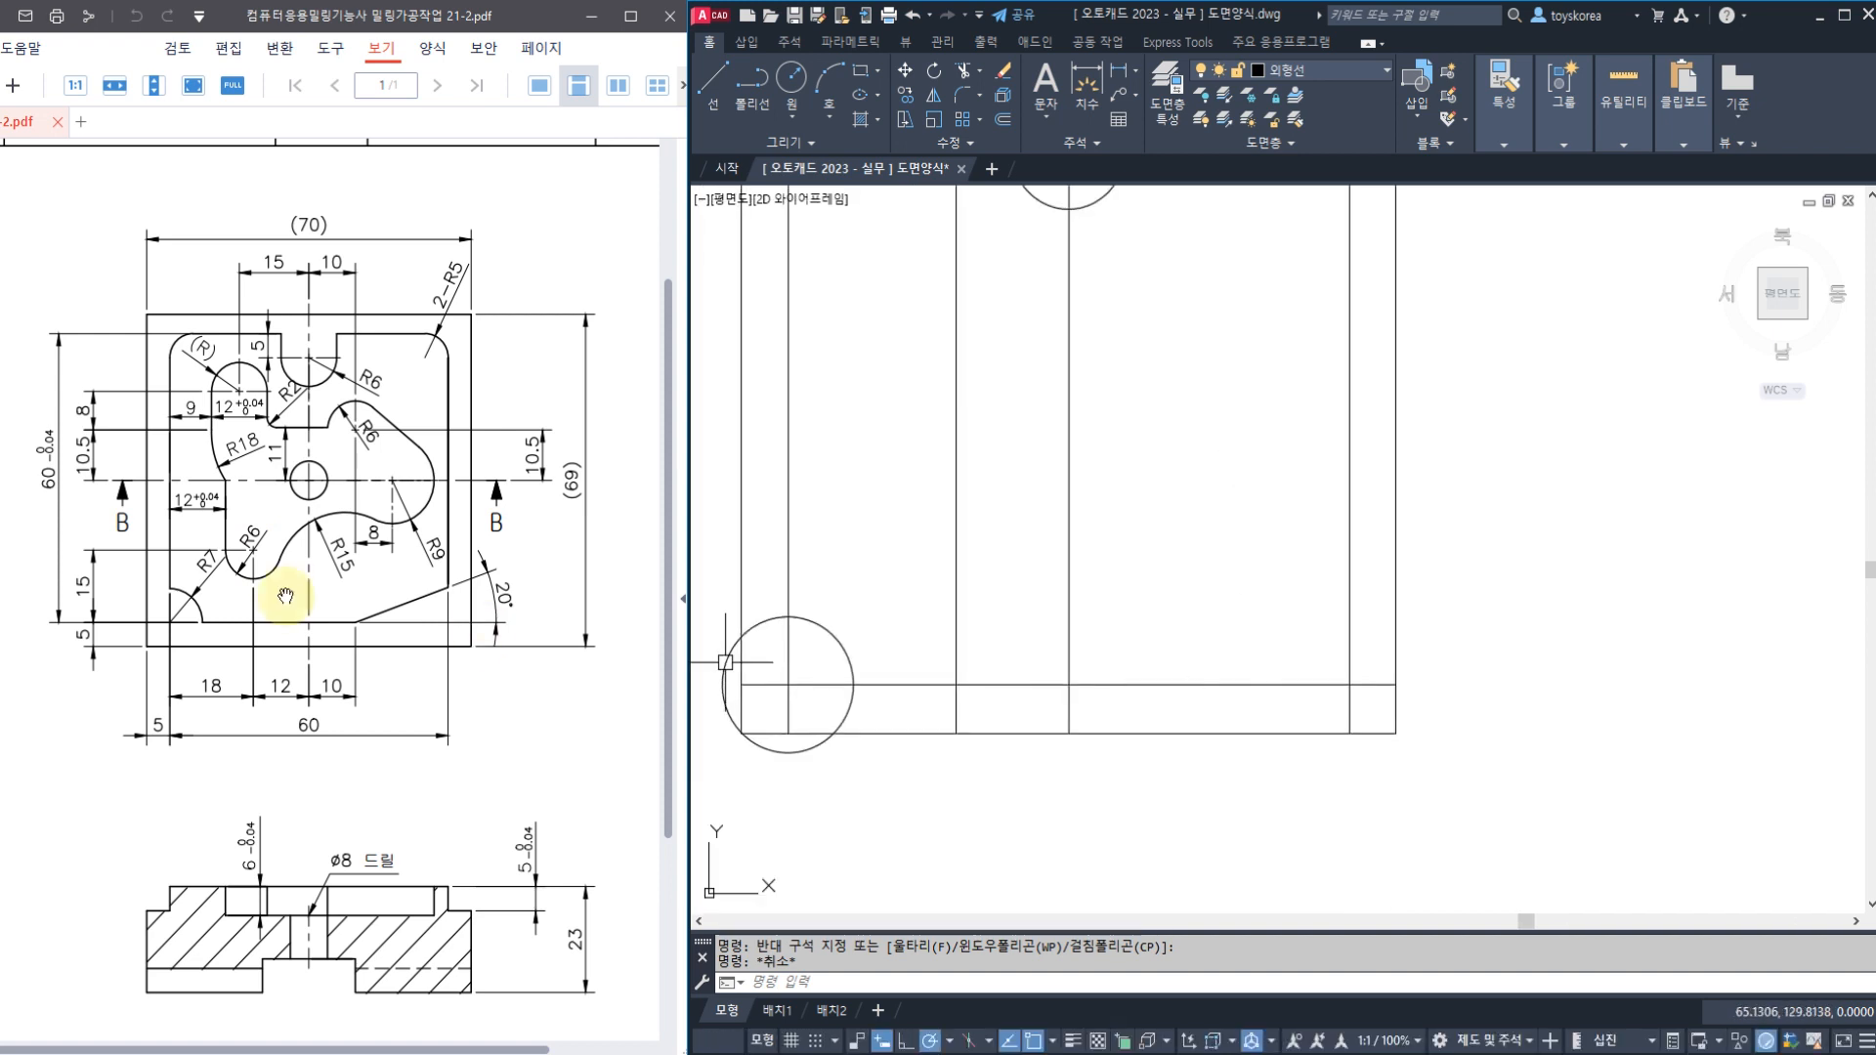
{"action": "left_click", "coordinate": [1110, 624]}
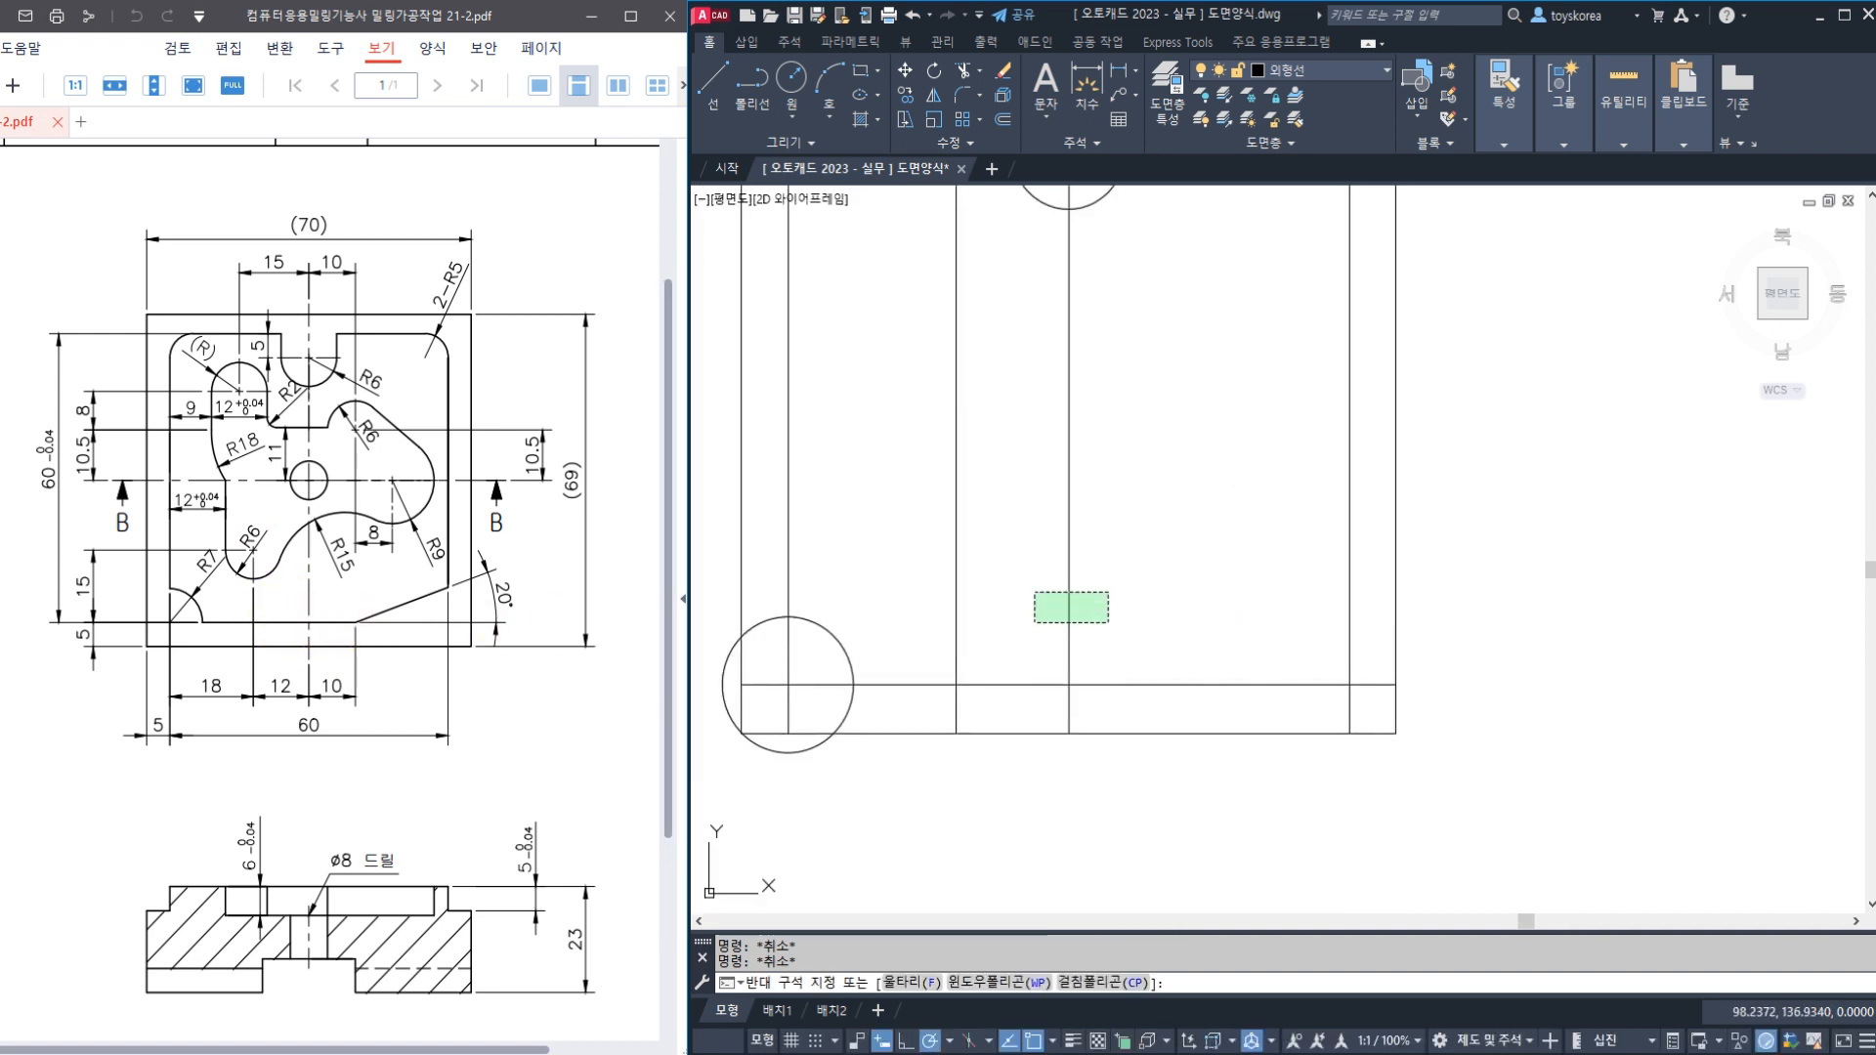
{"action": "left_click", "coordinate": [1039, 591]}
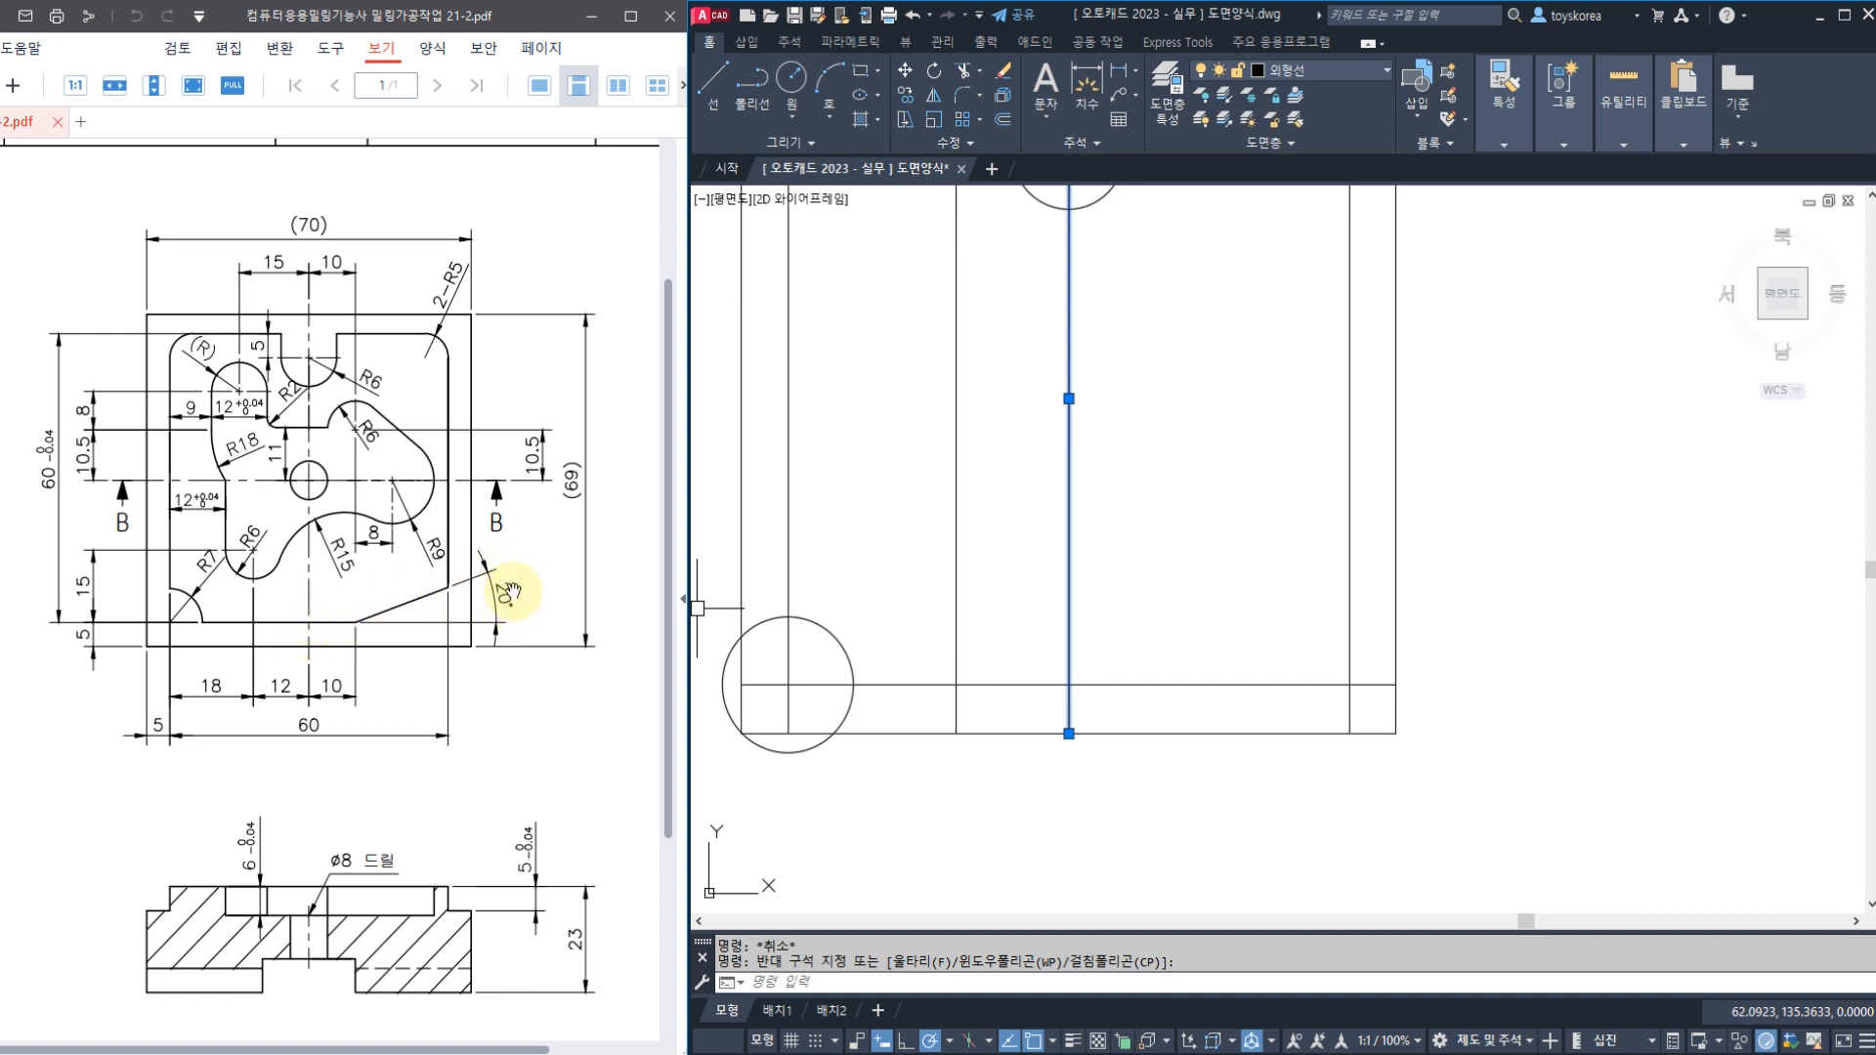
{"action": "key", "text": "Escape"}
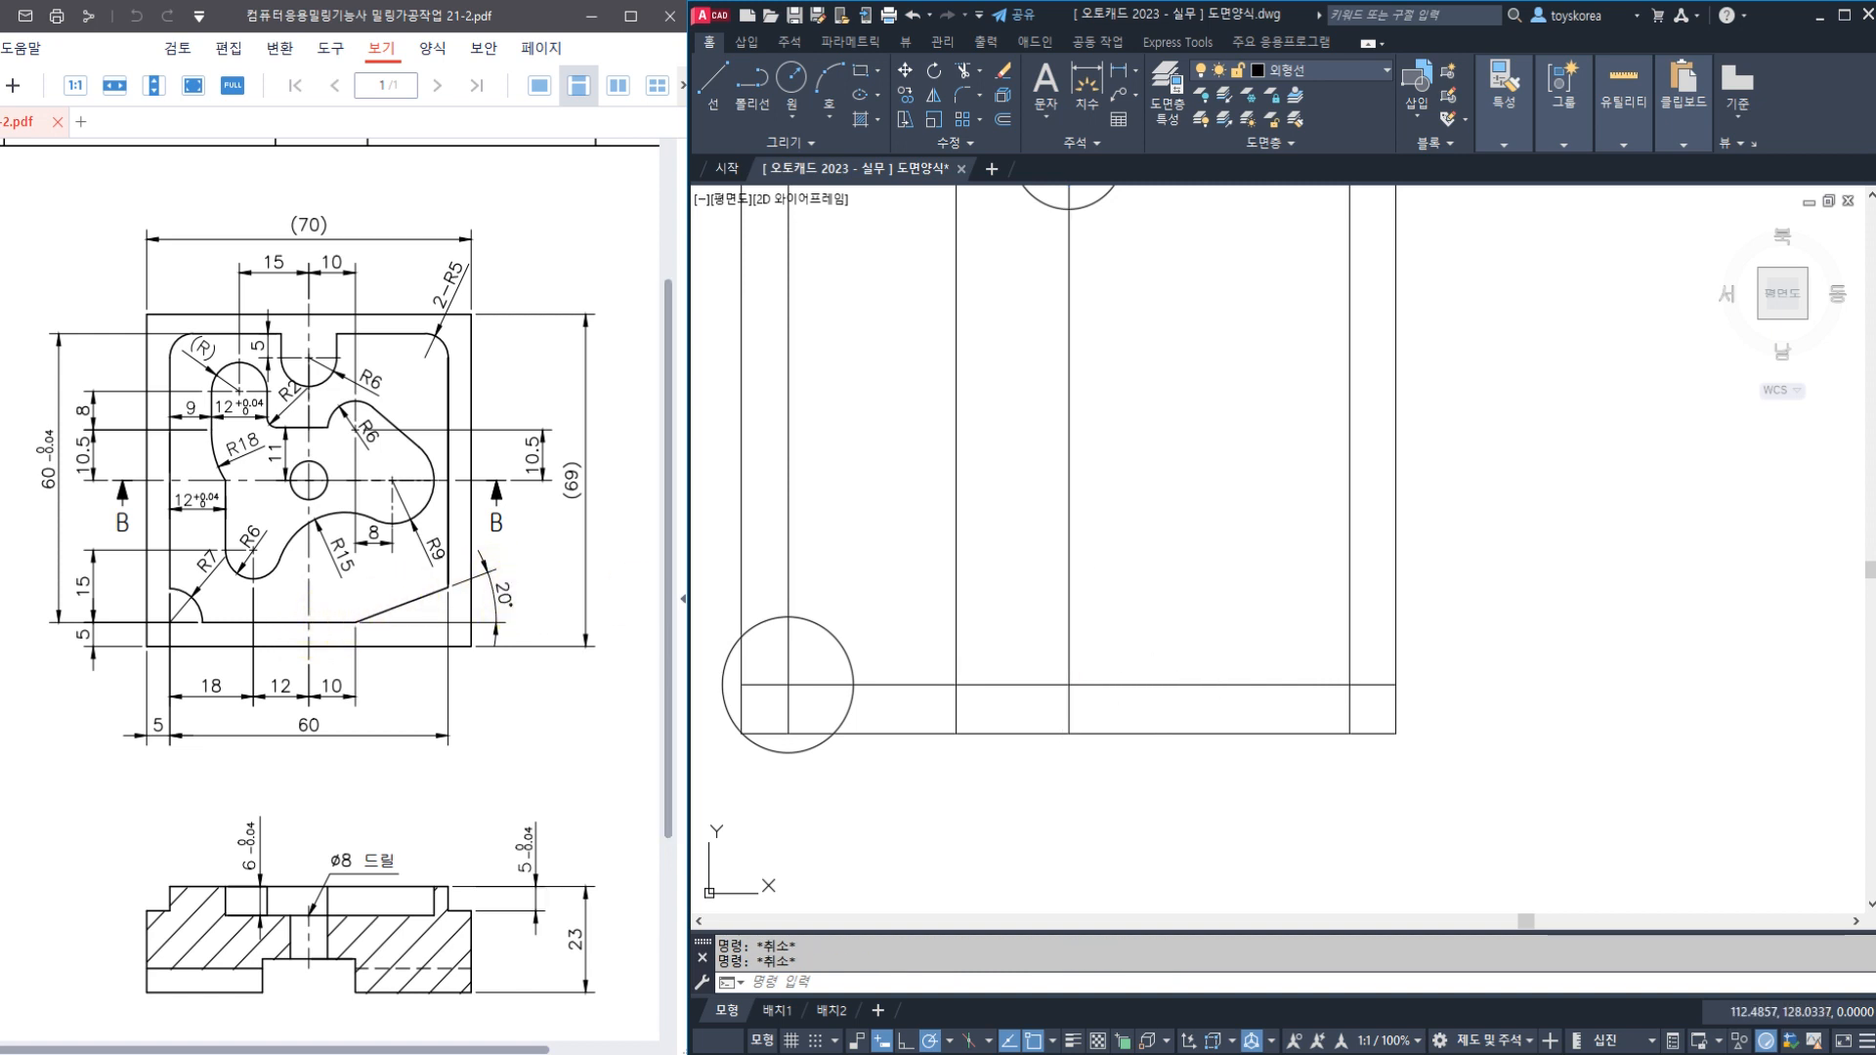
Offset the vertical centreline through the R6 notch 10 mm to the right
{"action": "type", "text": "o"}
{"action": "key", "text": "Return"}
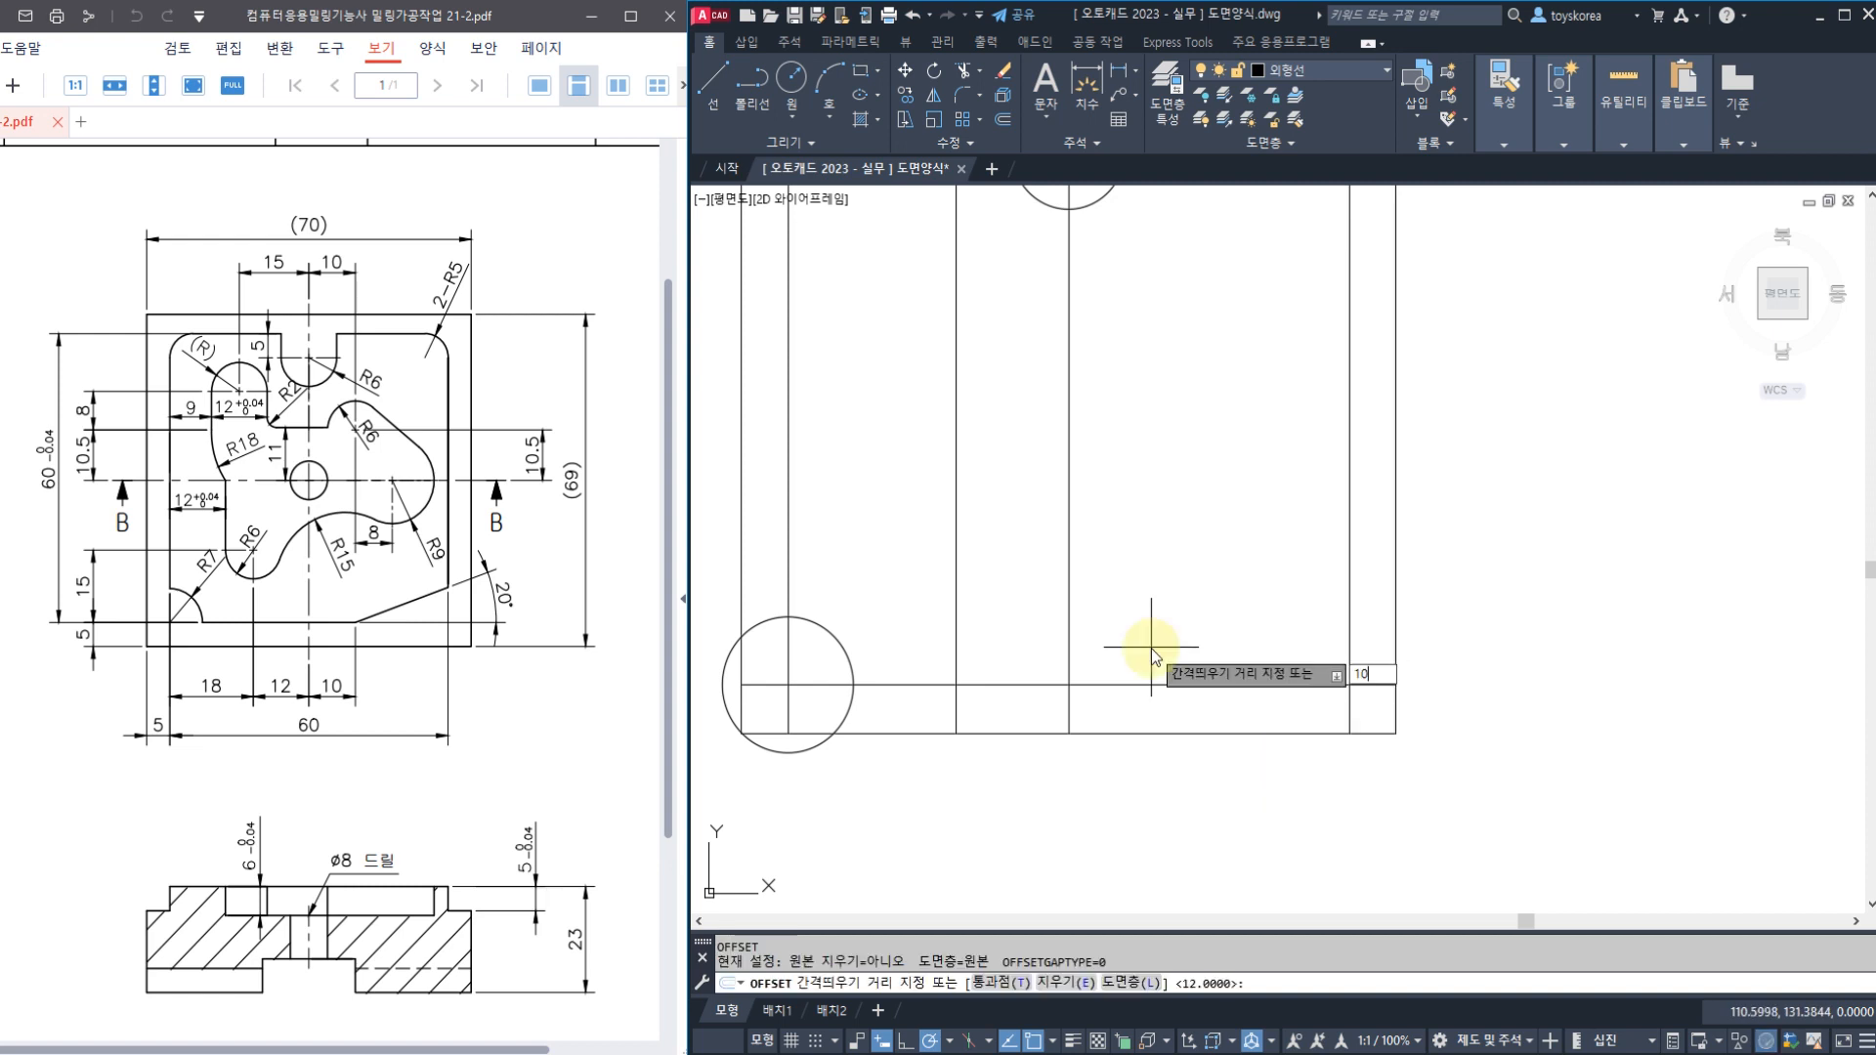
{"action": "type", "text": "10"}
{"action": "key", "text": "Return"}
{"action": "left_click", "coordinate": [1070, 645]}
{"action": "left_click", "coordinate": [1131, 644]}
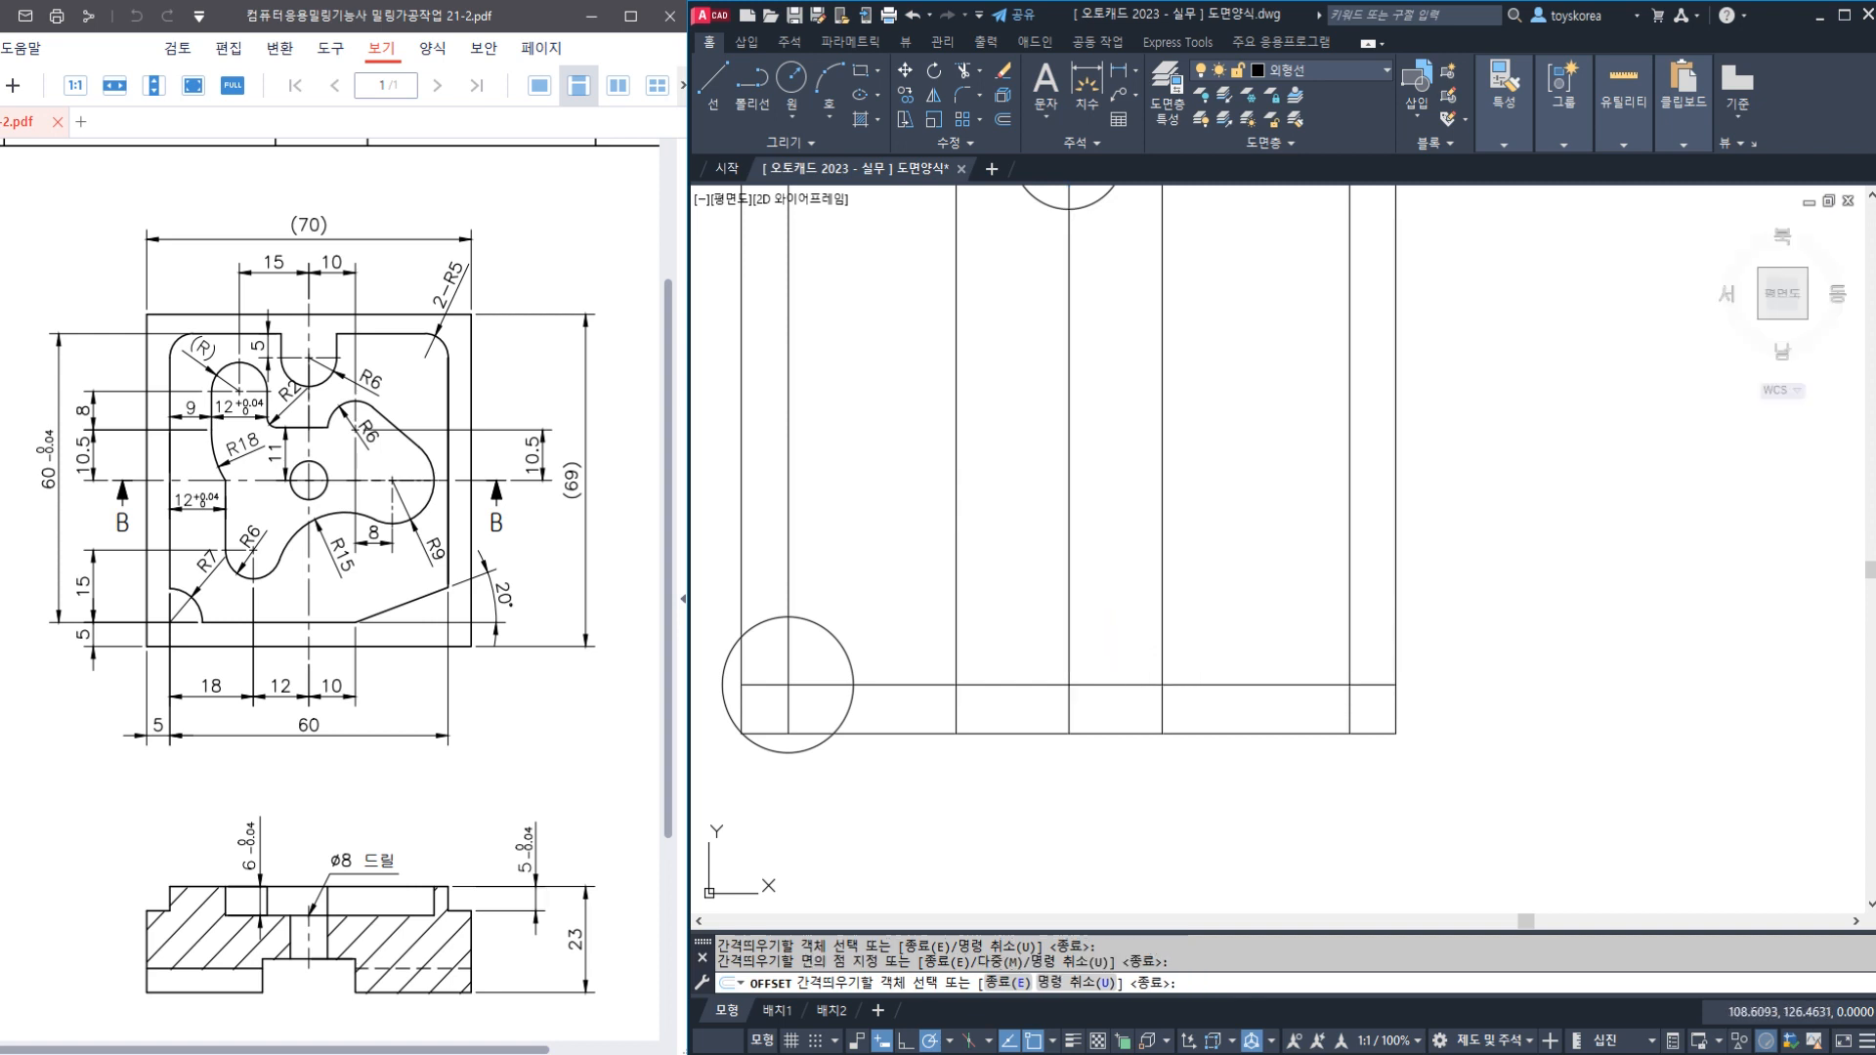
{"action": "key", "text": "Escape"}
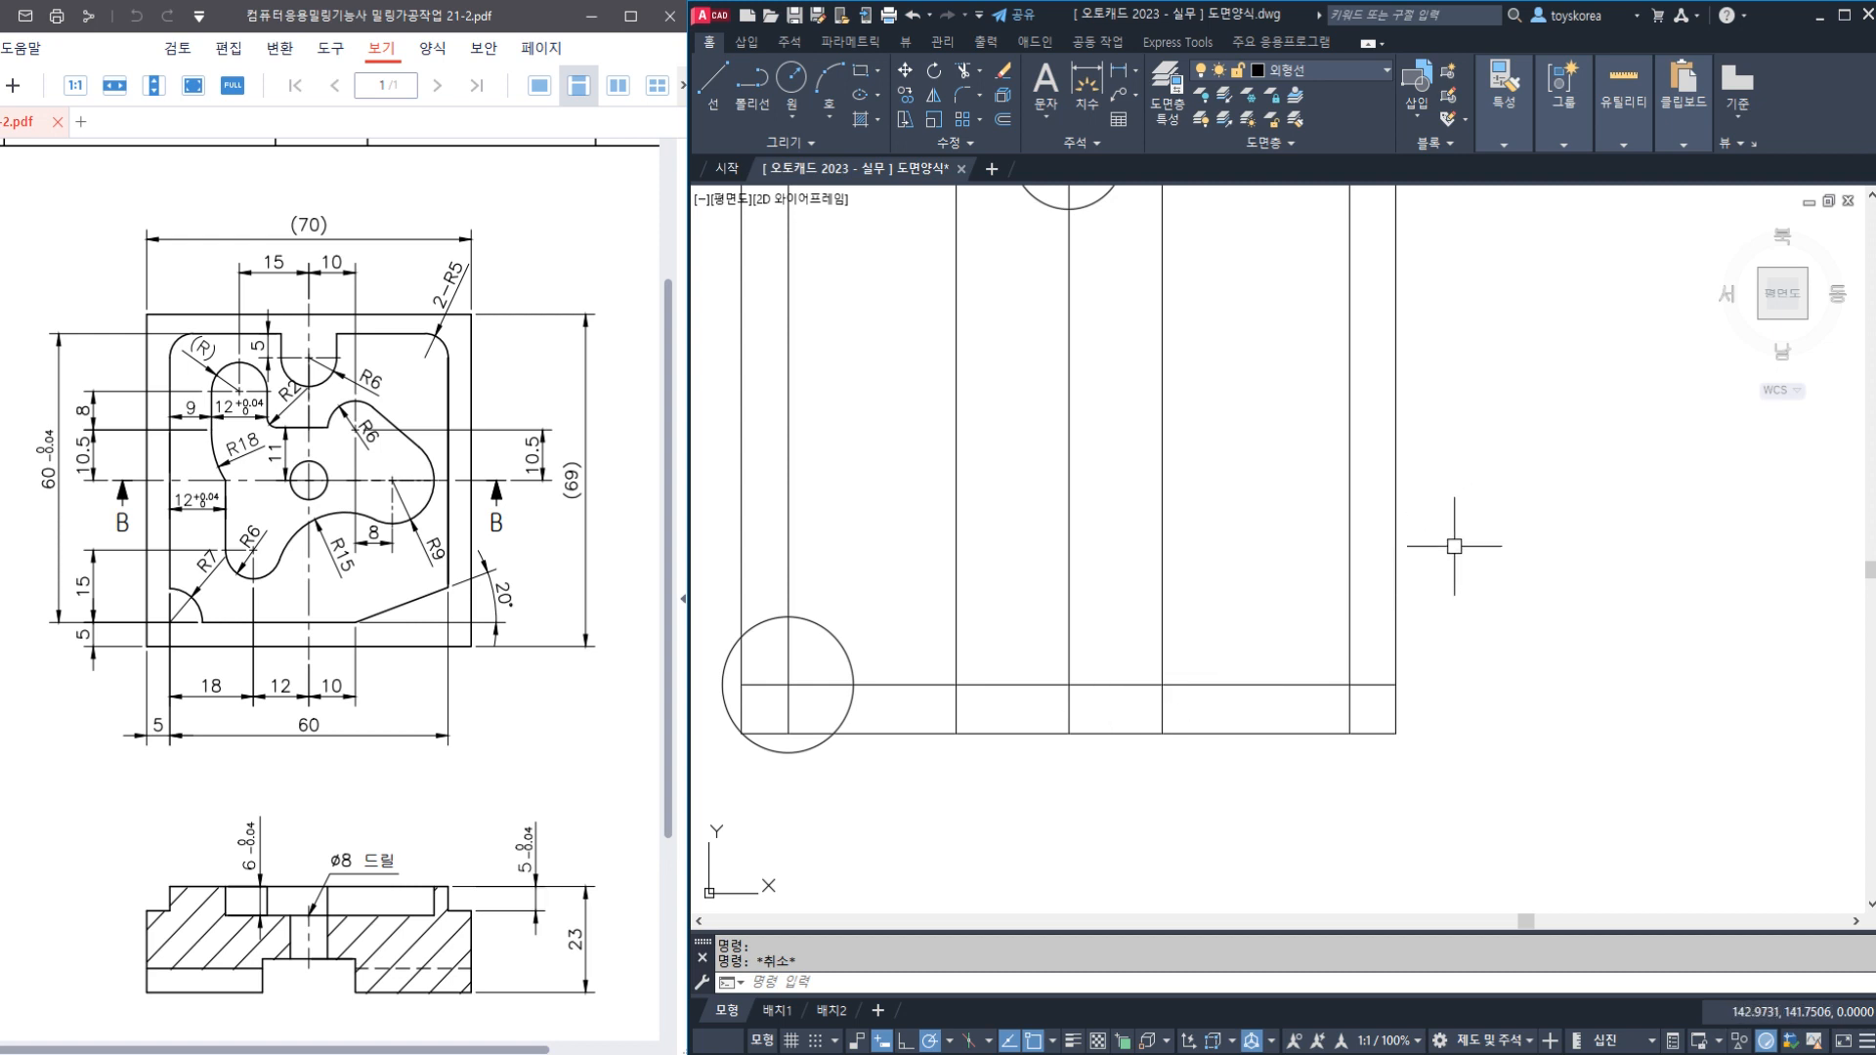
{"action": "key", "text": "Escape"}
Draw a construction line at 20° through the intersection of the 10 mm offset line and the inner contour's bottom line
{"action": "type", "text": "XL"}
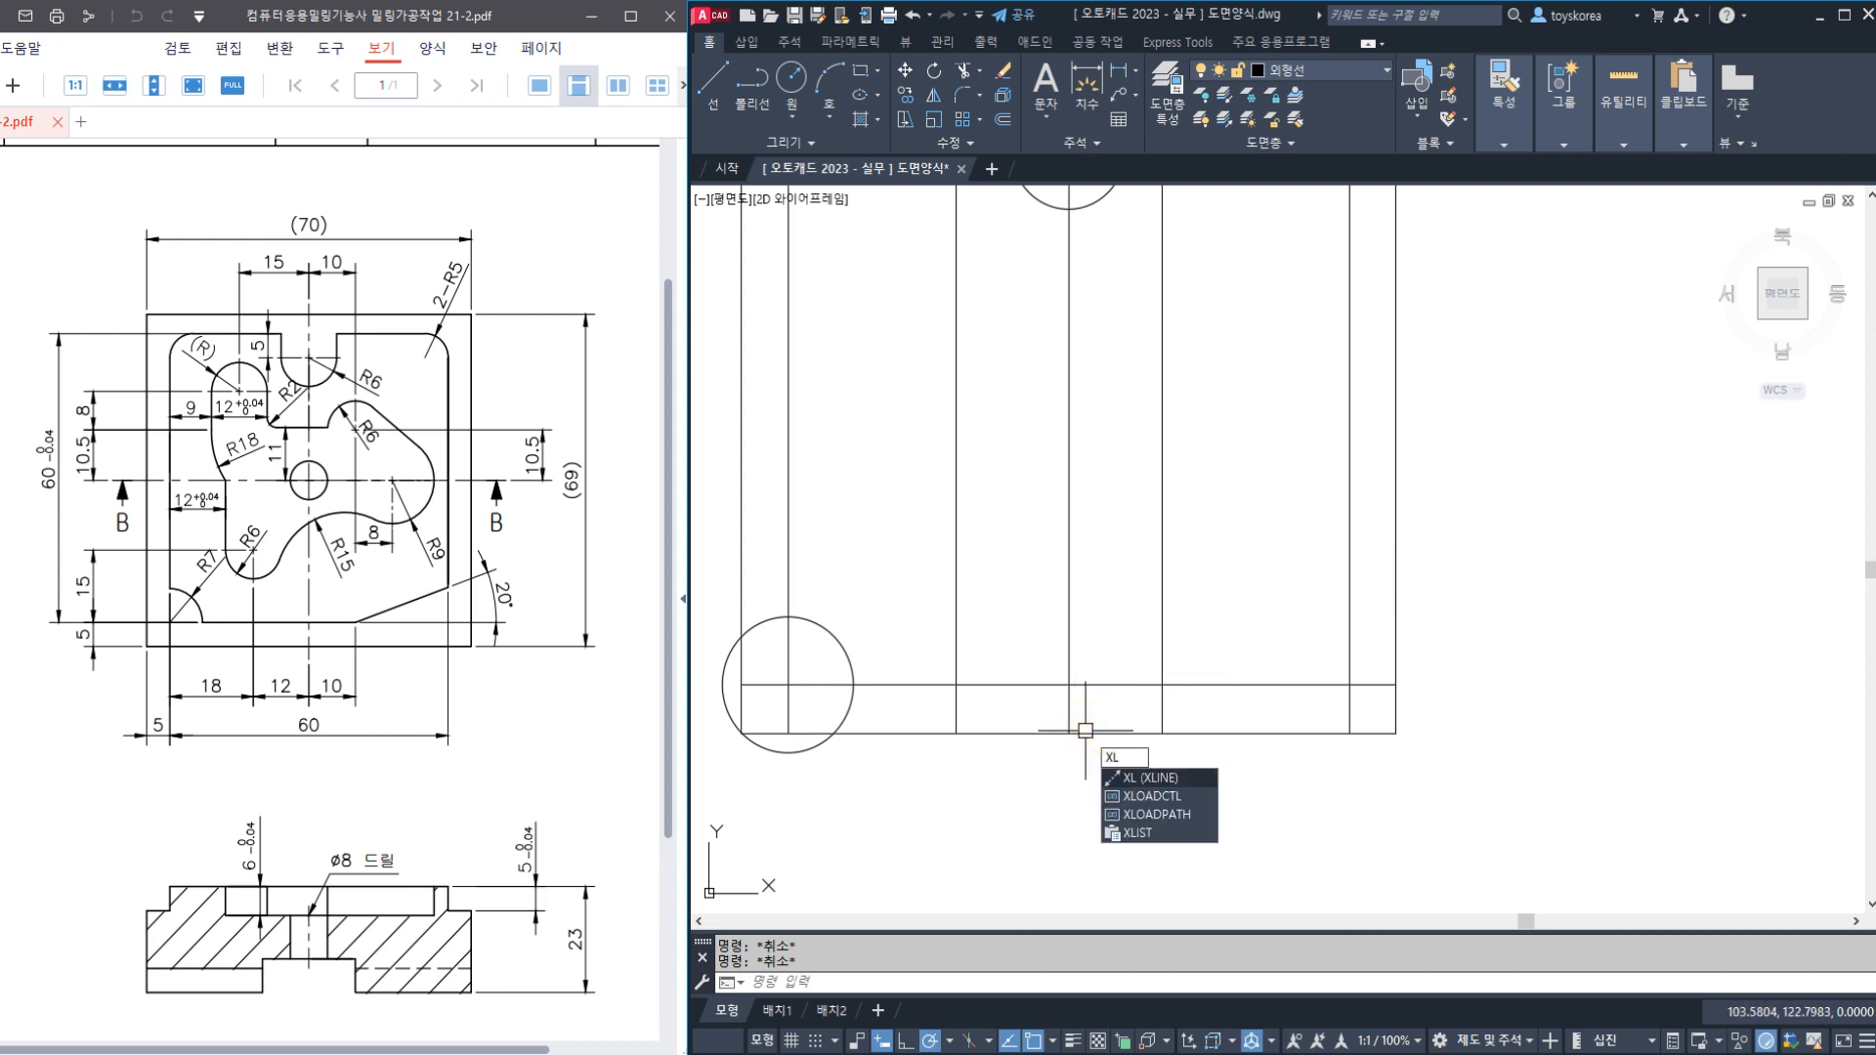
{"action": "key", "text": "Return"}
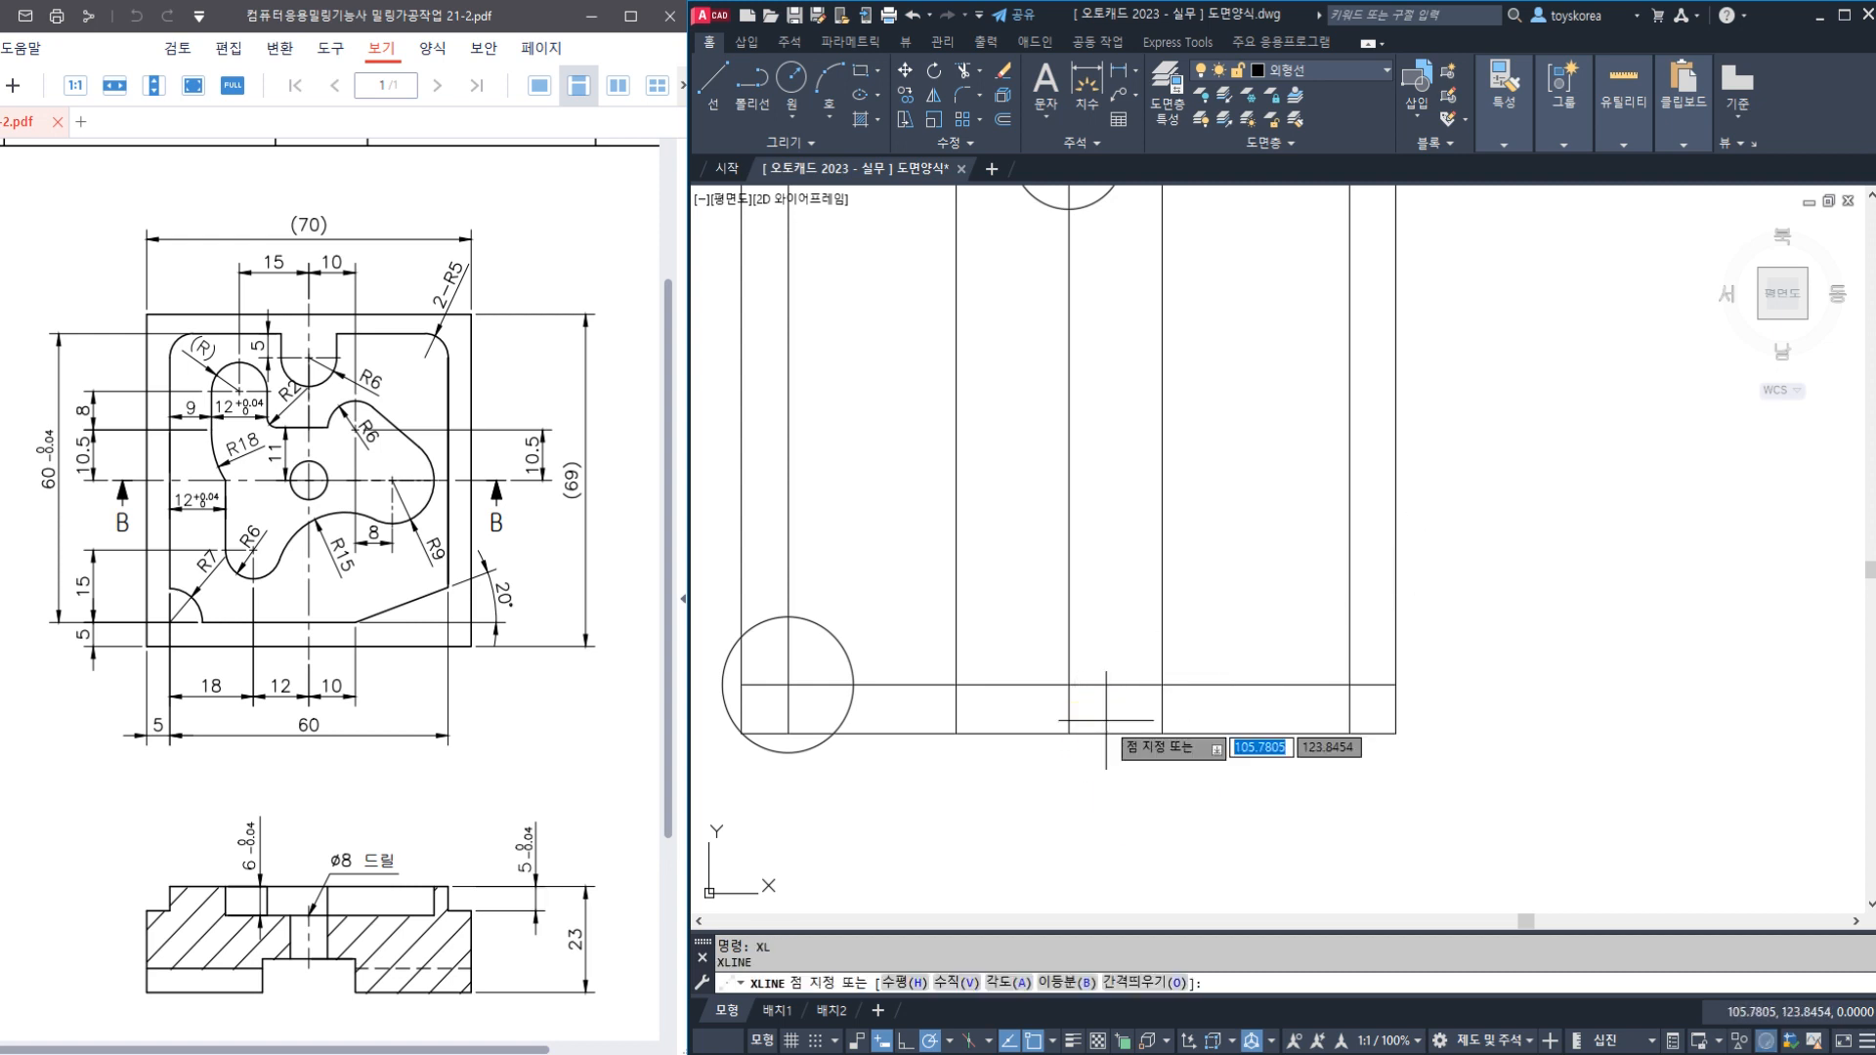
{"action": "type", "text": "A"}
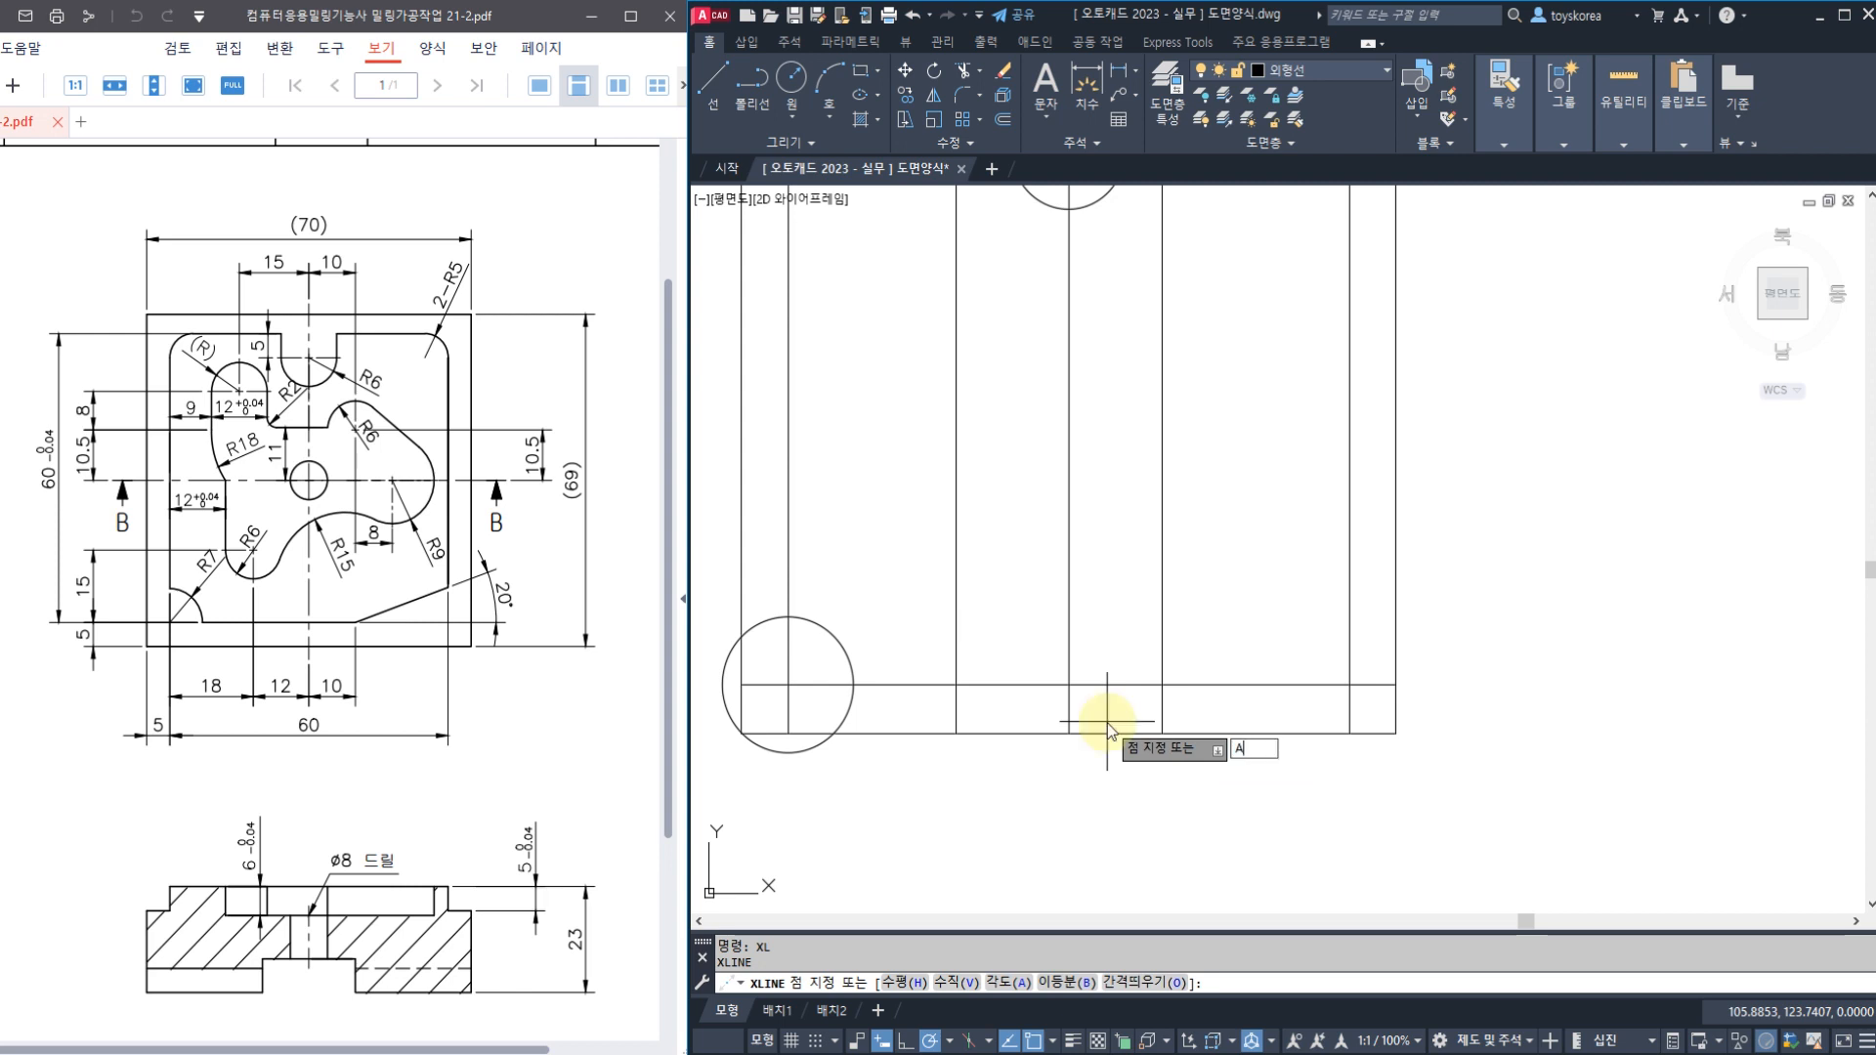
{"action": "key", "text": "Return"}
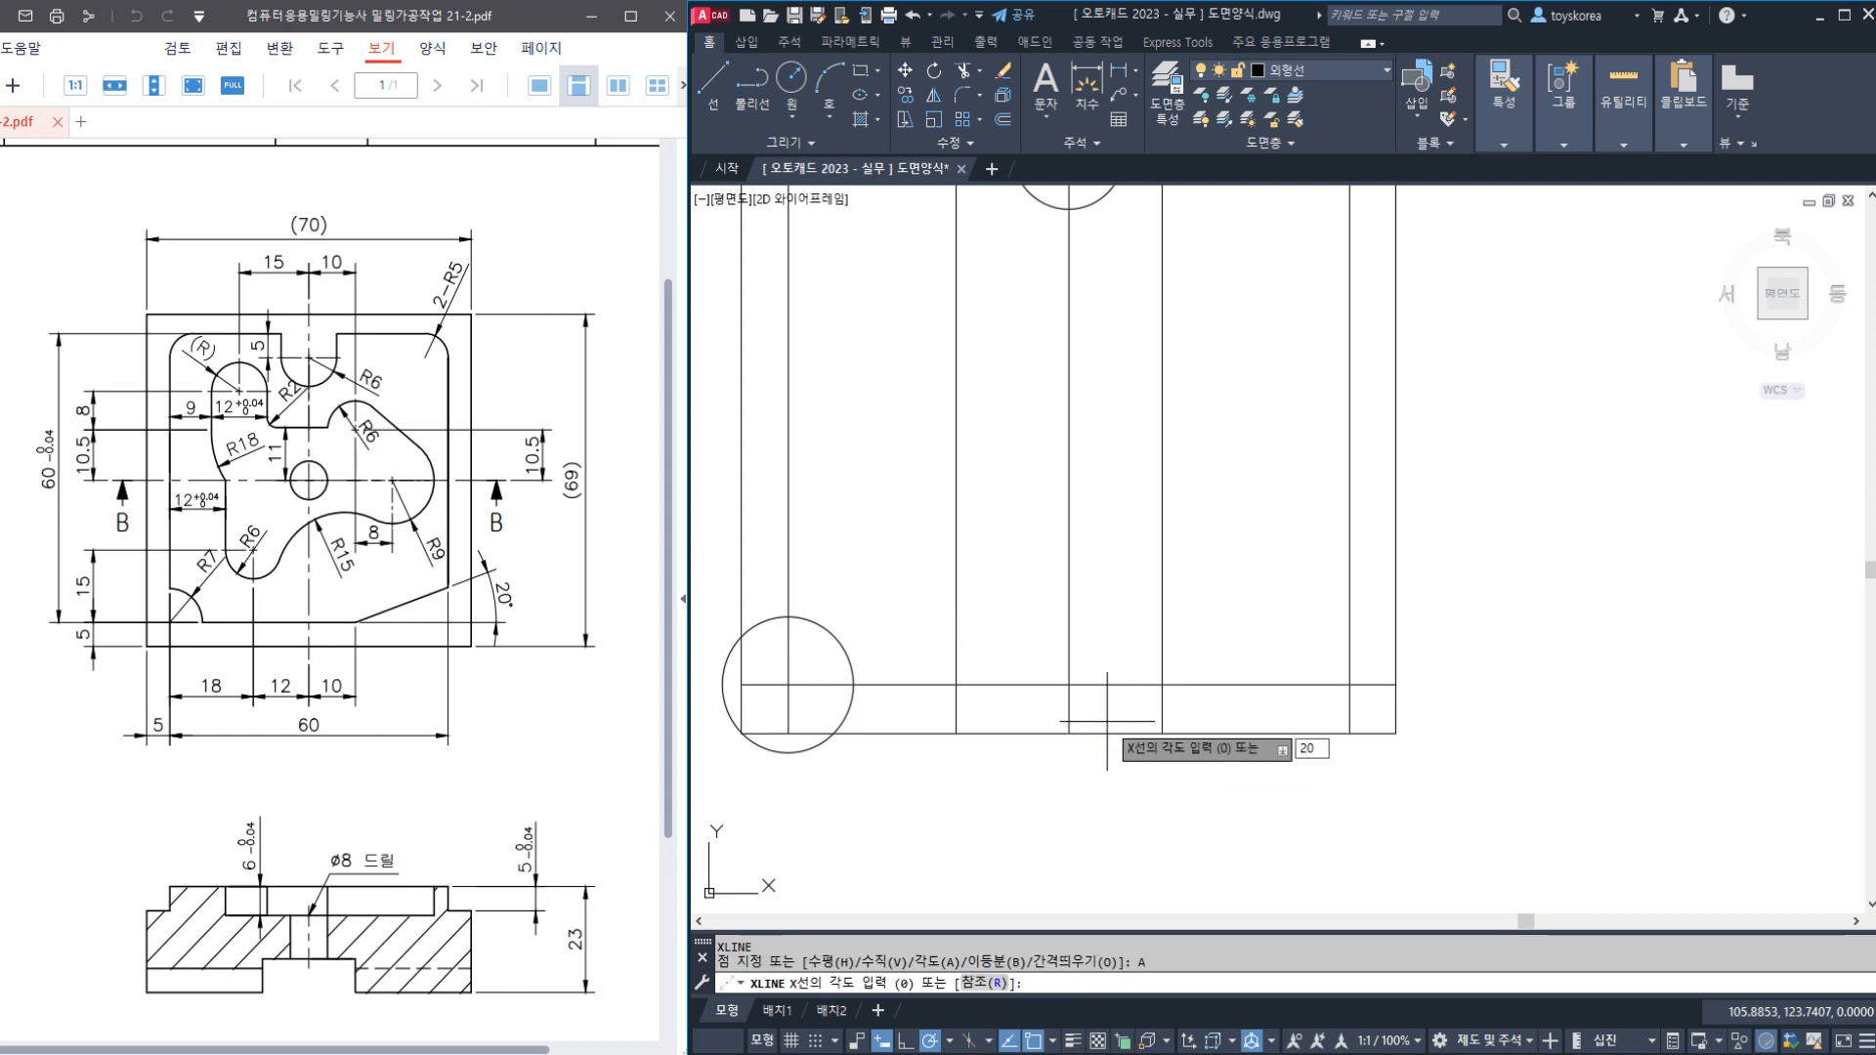
{"action": "key", "text": "Return"}
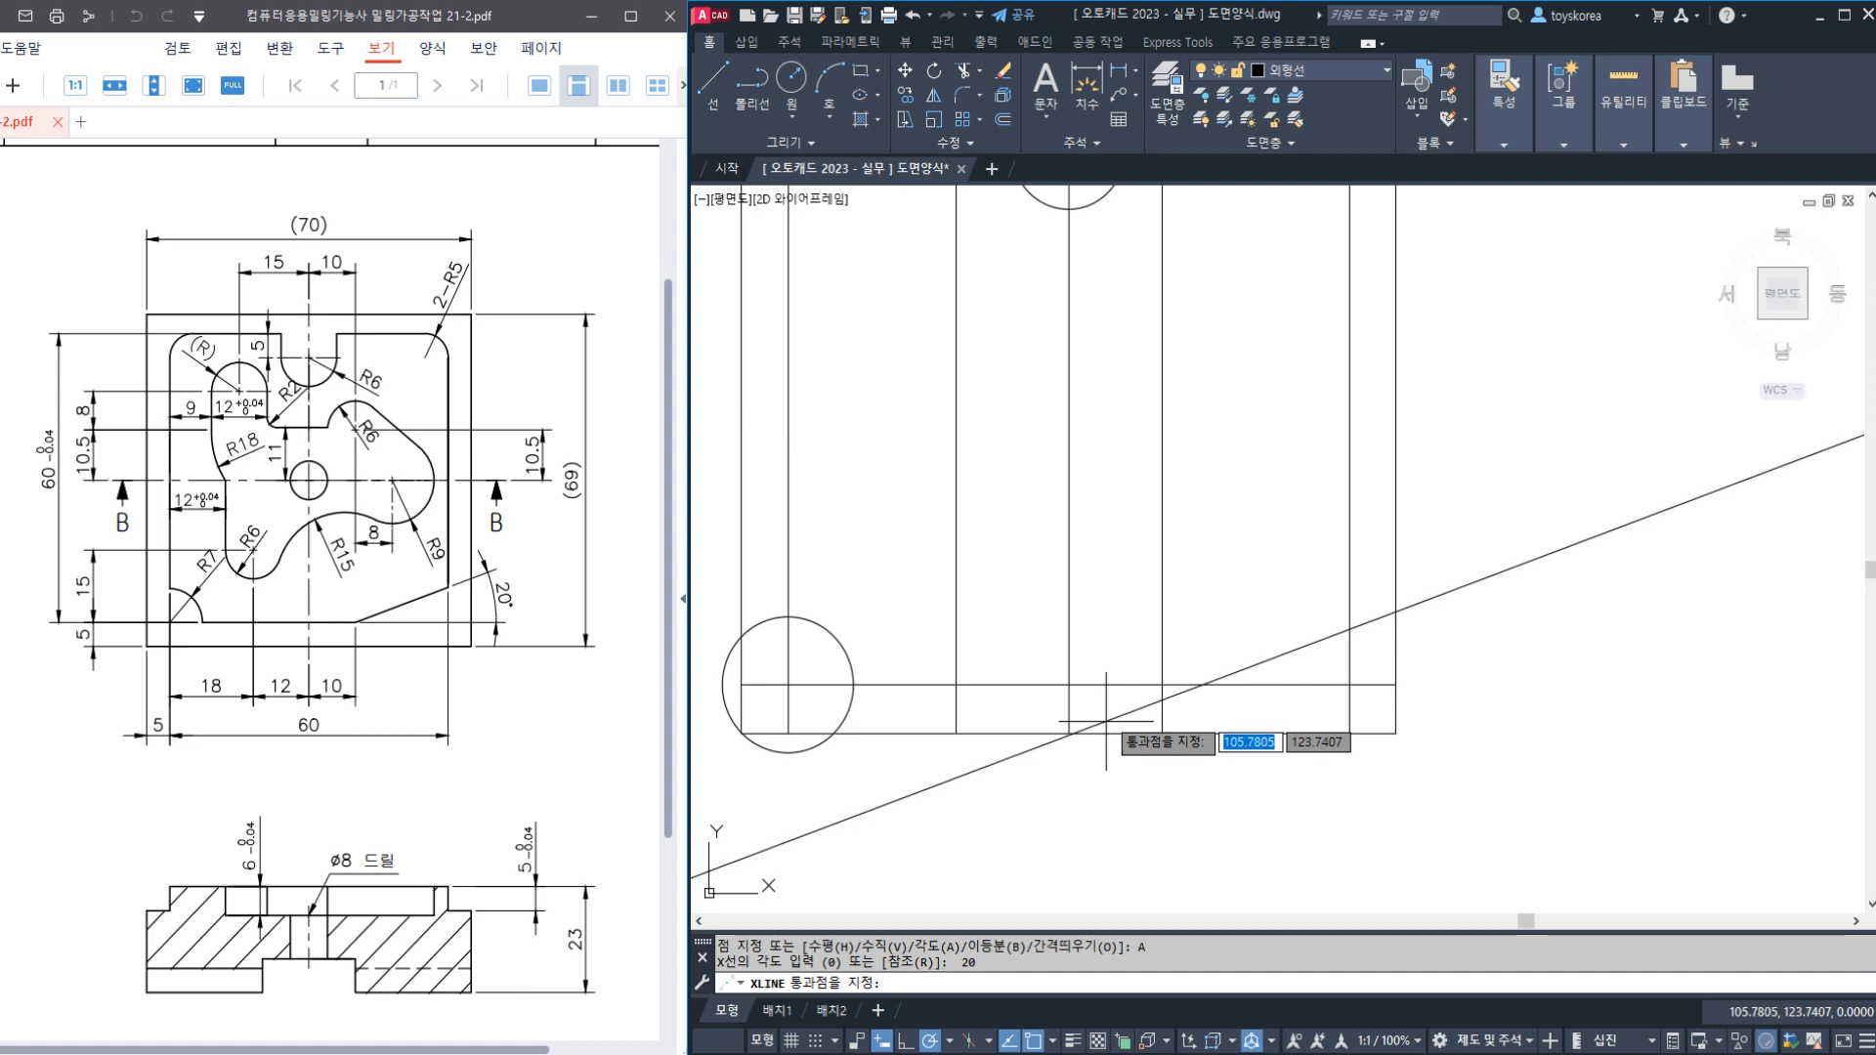
{"action": "left_click", "coordinate": [1162, 684]}
{"action": "key", "text": "Return"}
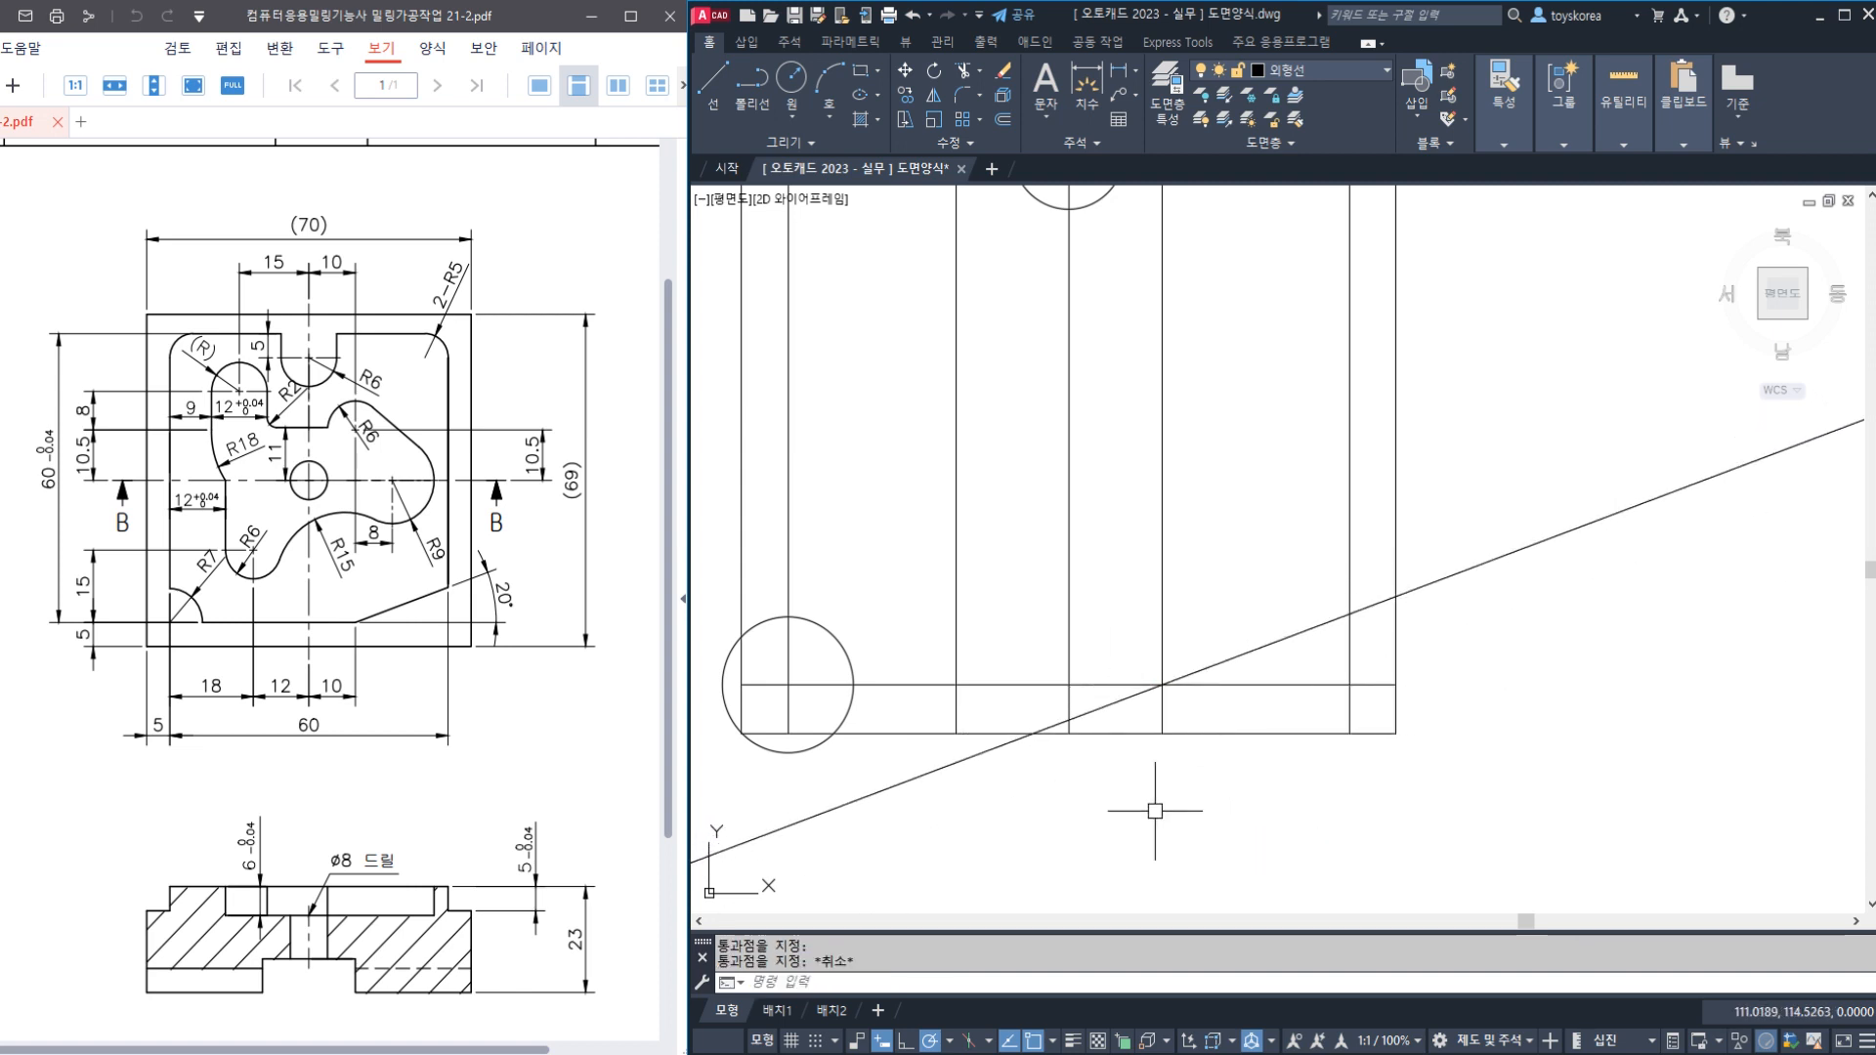
Trim both ends of the 20° construction line, at the inner contour's right line and at the 10 mm offset line
{"action": "type", "text": "tr"}
{"action": "key", "text": "Return"}
{"action": "left_click", "coordinate": [1350, 640]}
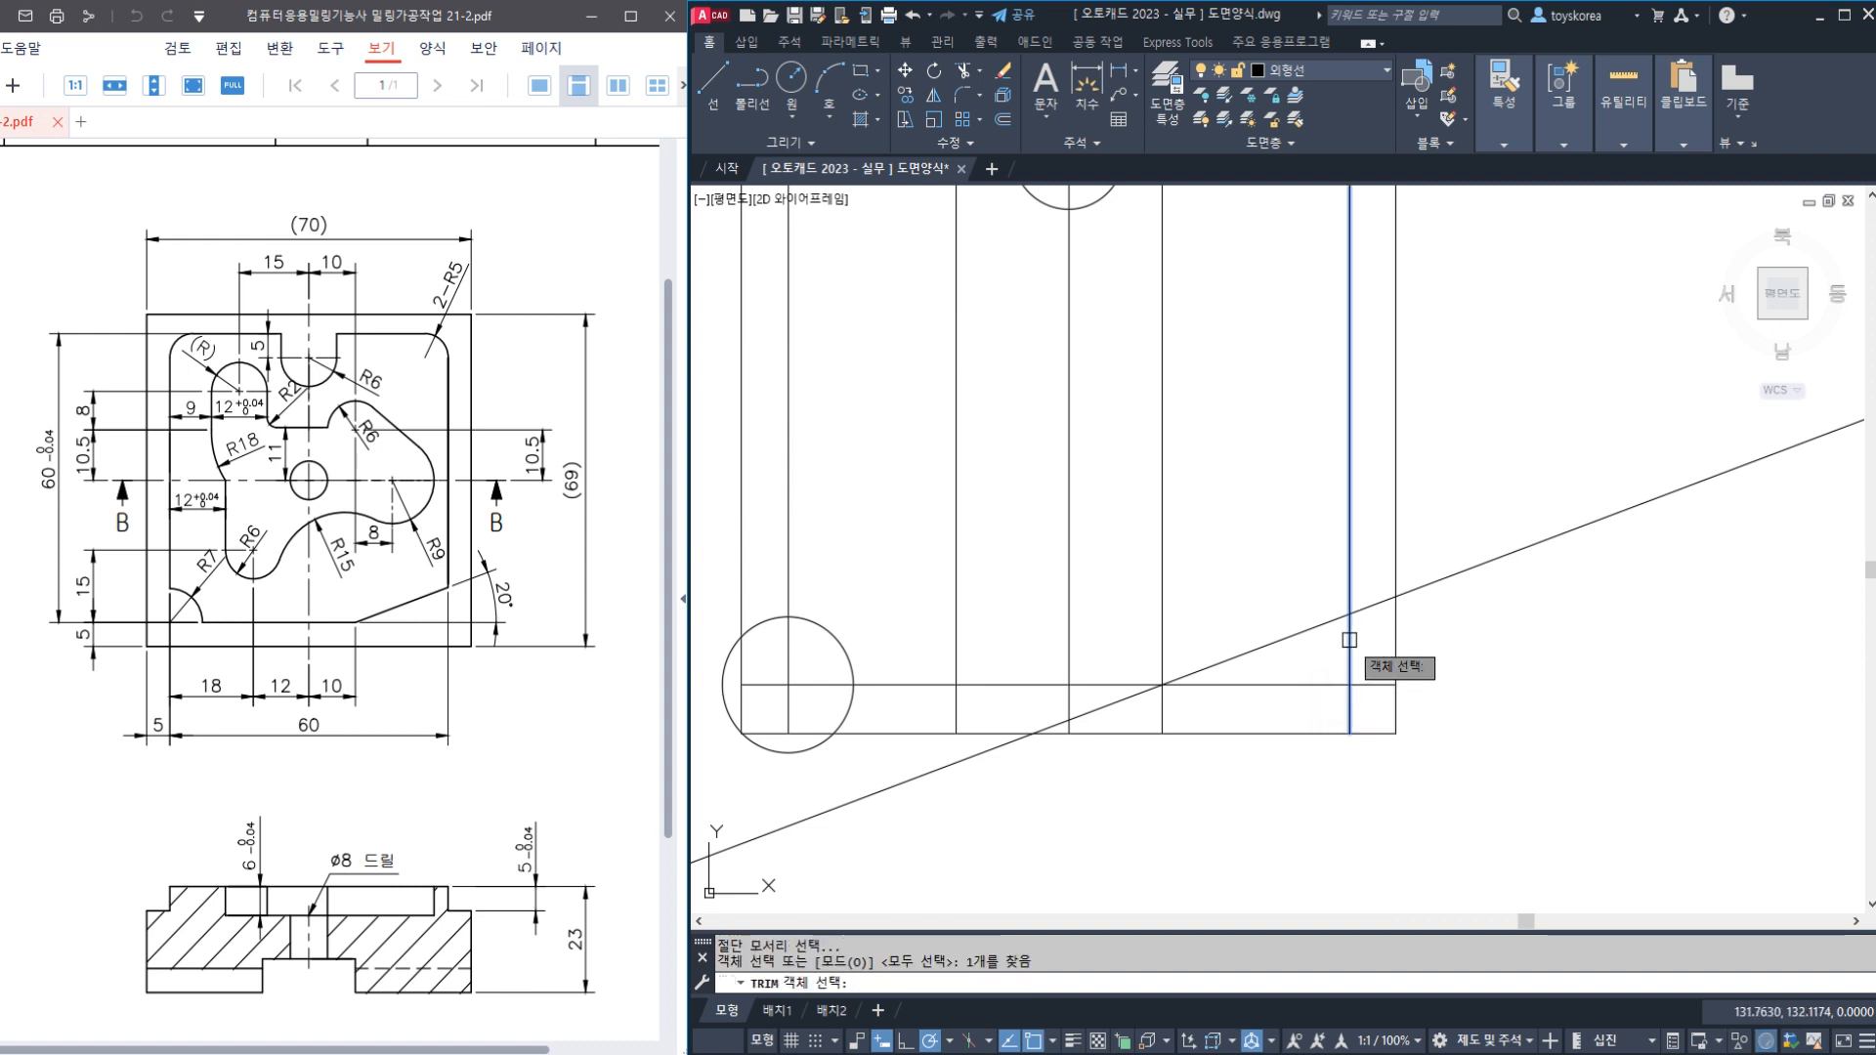
{"action": "key", "text": "Return"}
{"action": "left_click", "coordinate": [1387, 599]}
{"action": "key", "text": "Return"}
{"action": "key", "text": "Return"}
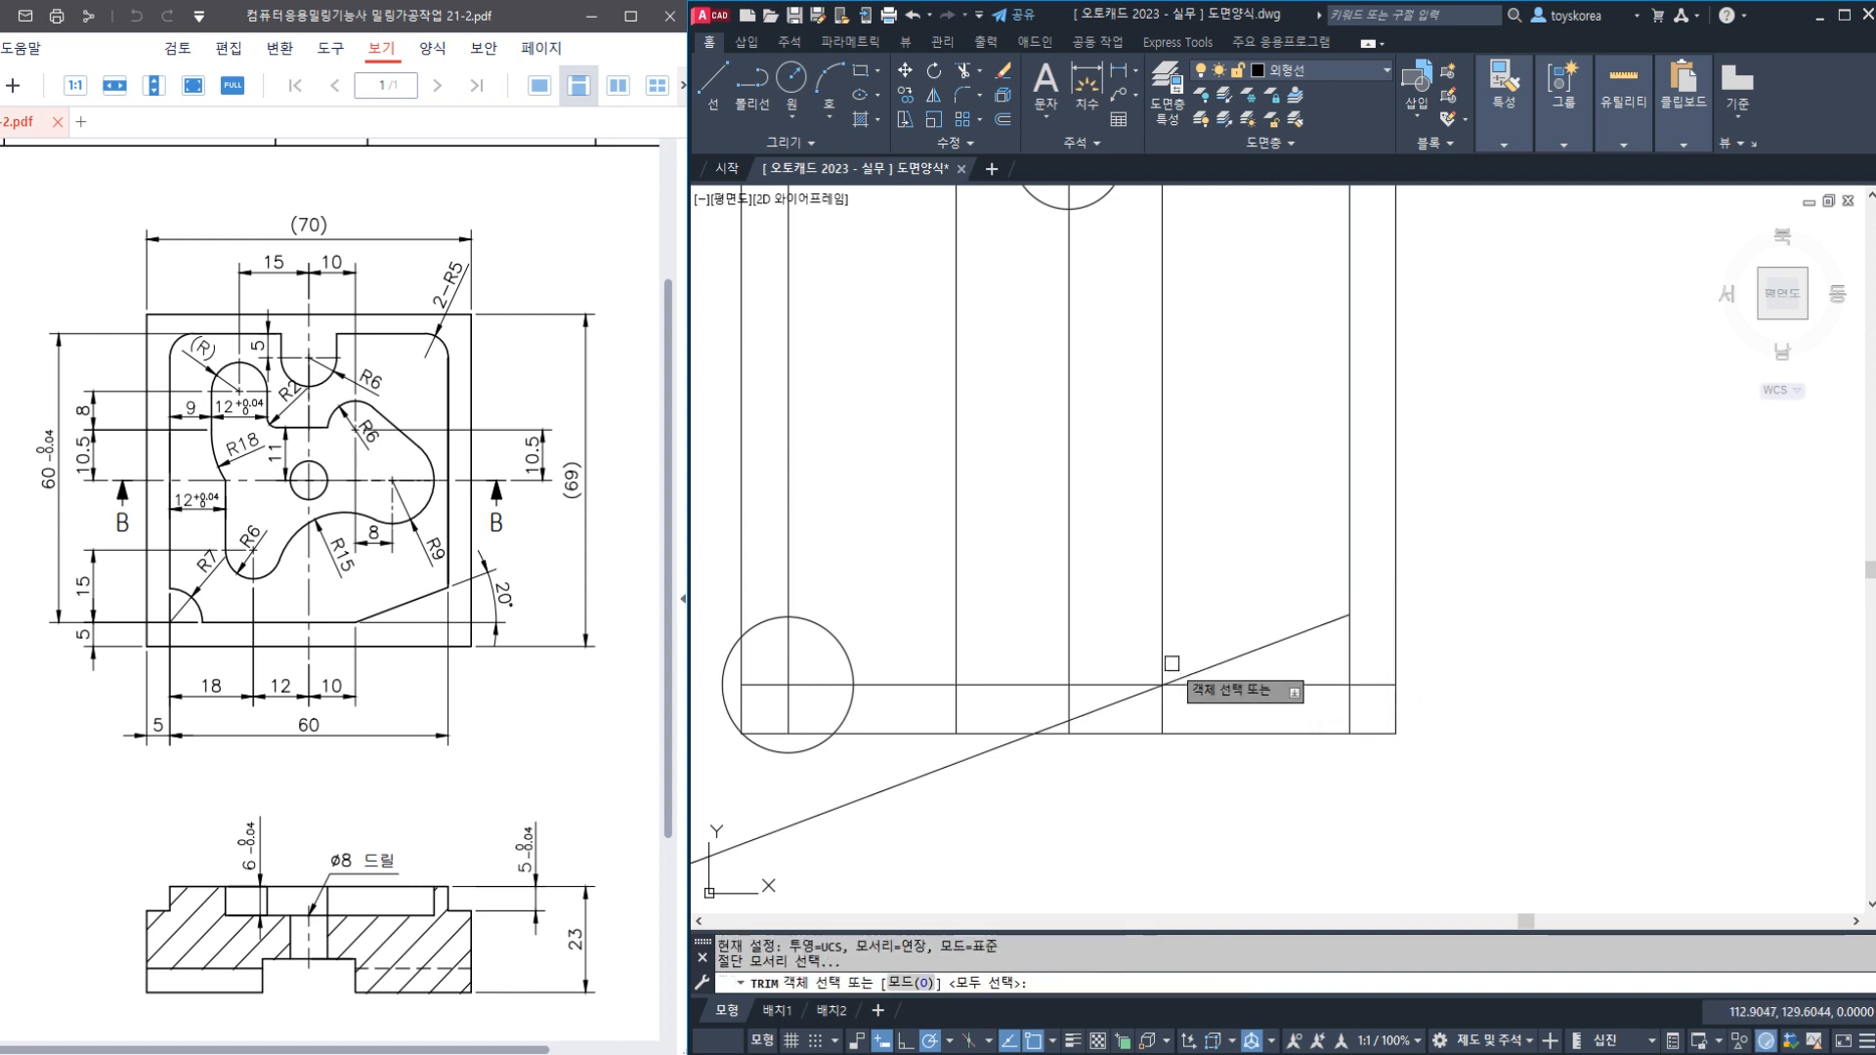
{"action": "left_click", "coordinate": [1161, 662]}
{"action": "key", "text": "Return"}
{"action": "left_click", "coordinate": [1131, 695]}
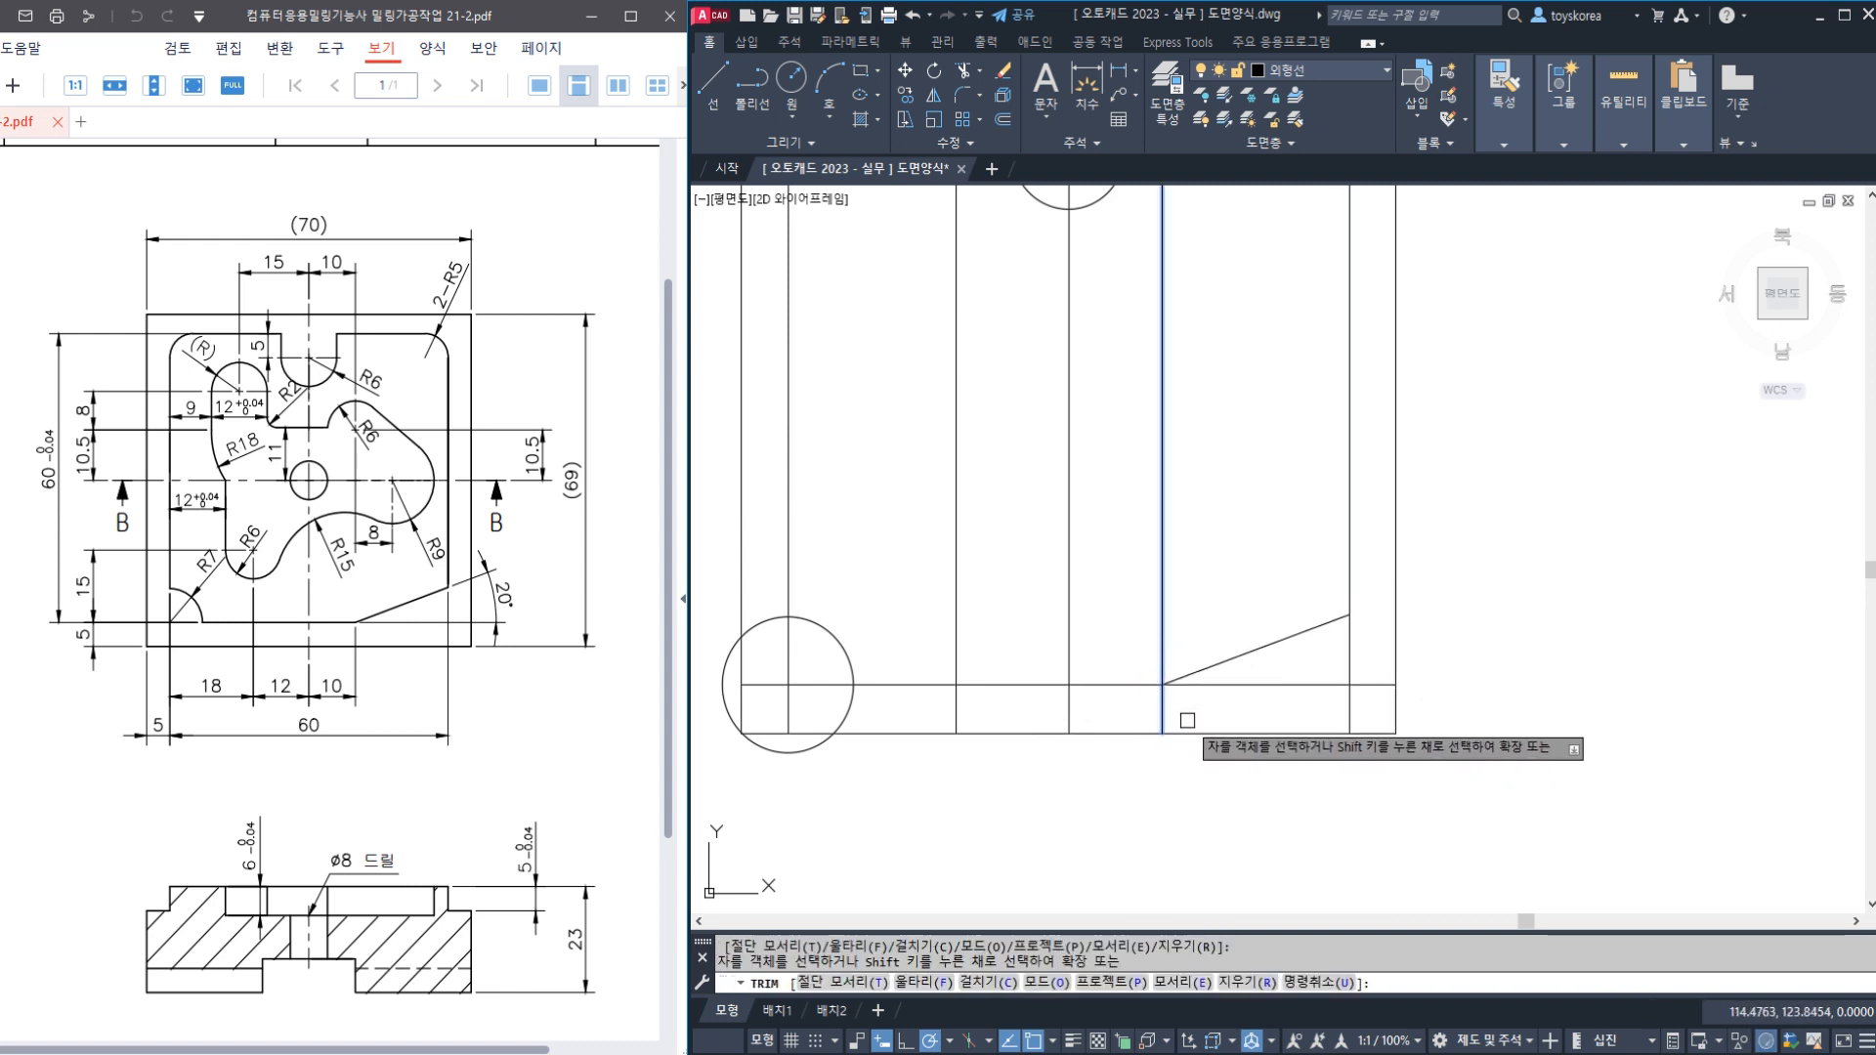
{"action": "key", "text": "Escape"}
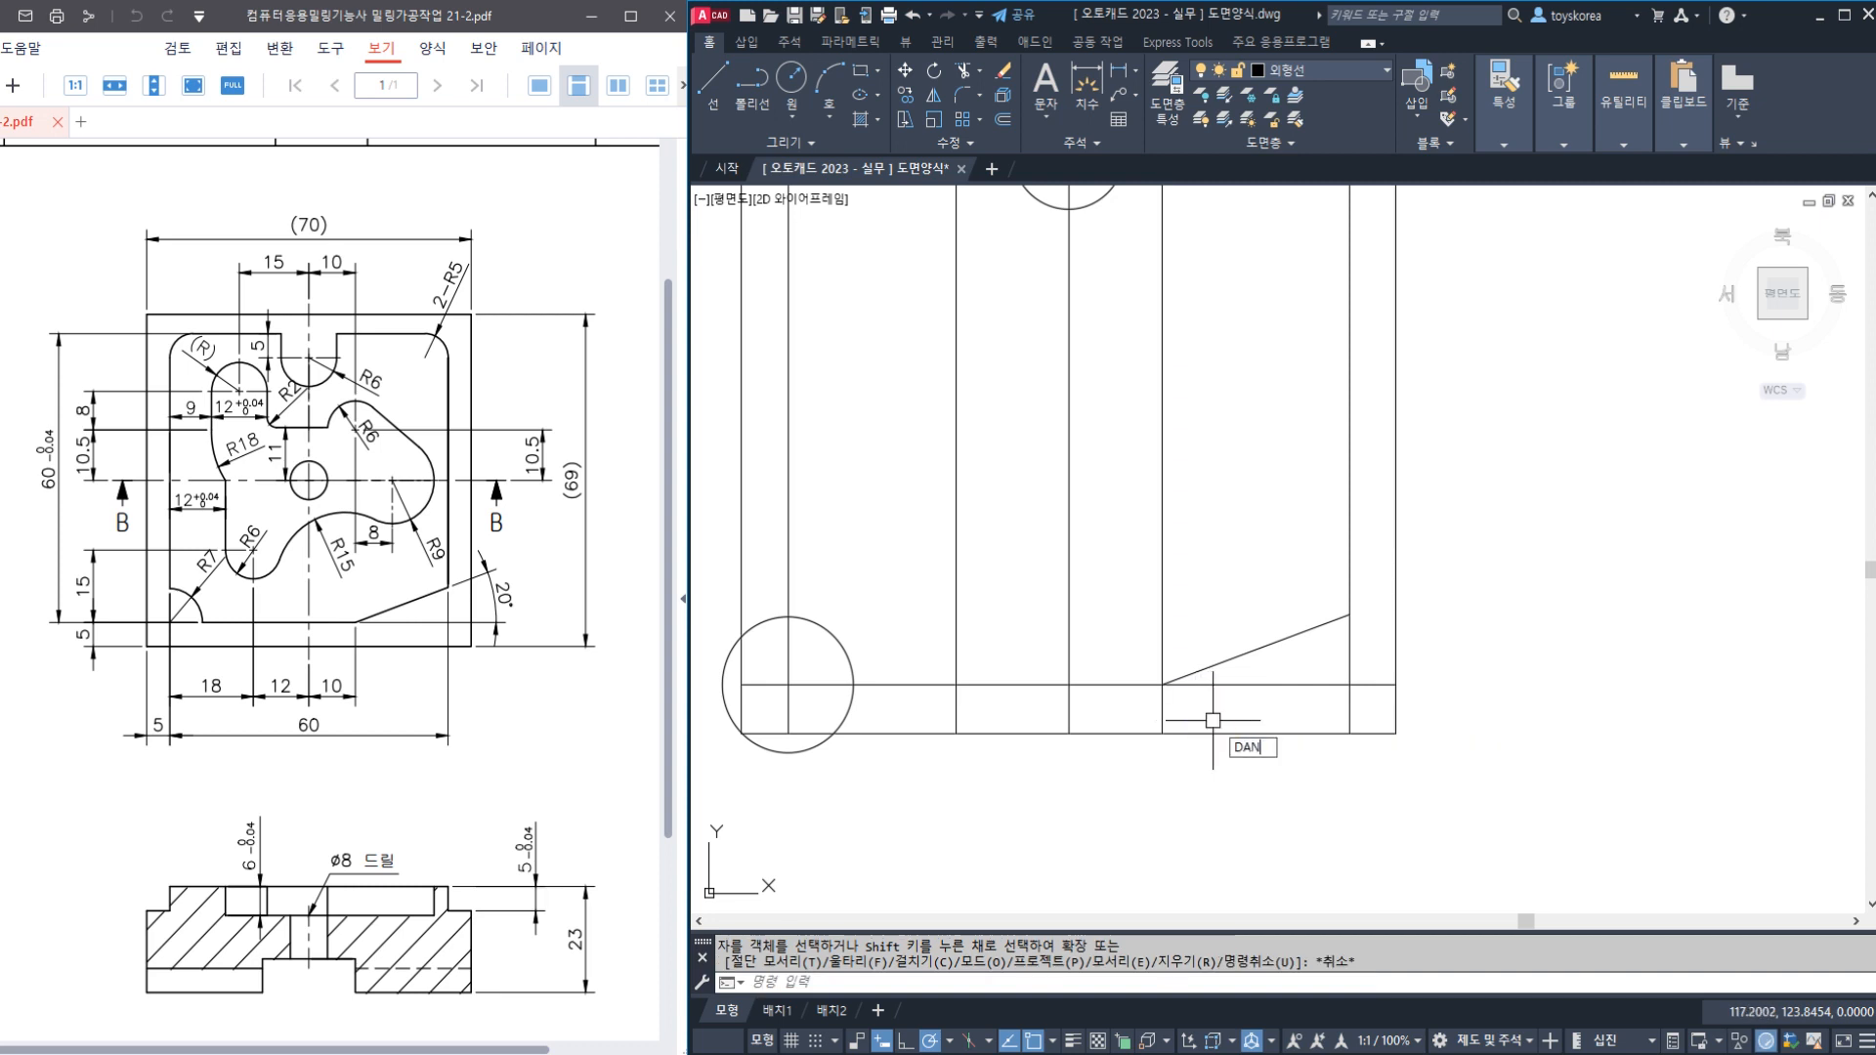
Dimension the angle between the sloped line and the inner contour's bottom line as a check, and erase the dimension
{"action": "key", "text": "Return"}
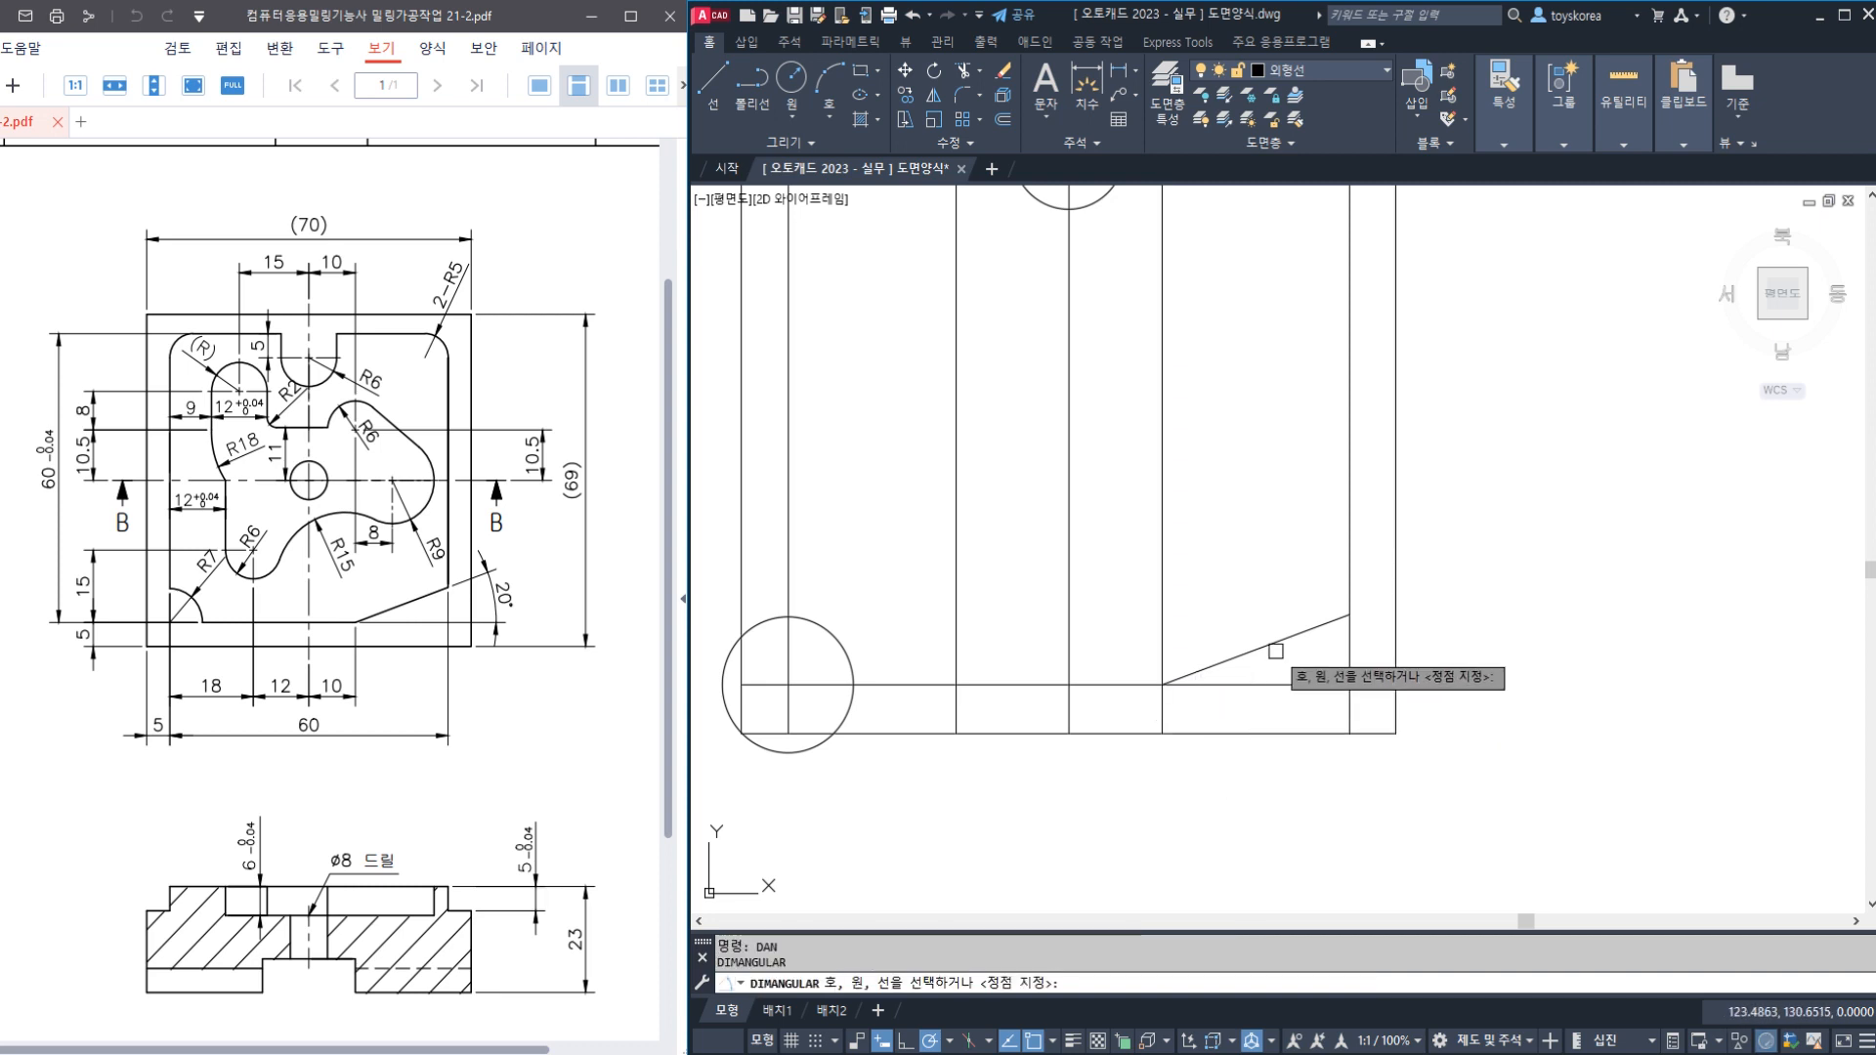
{"action": "left_click", "coordinate": [1310, 633]}
{"action": "left_click", "coordinate": [1310, 684]}
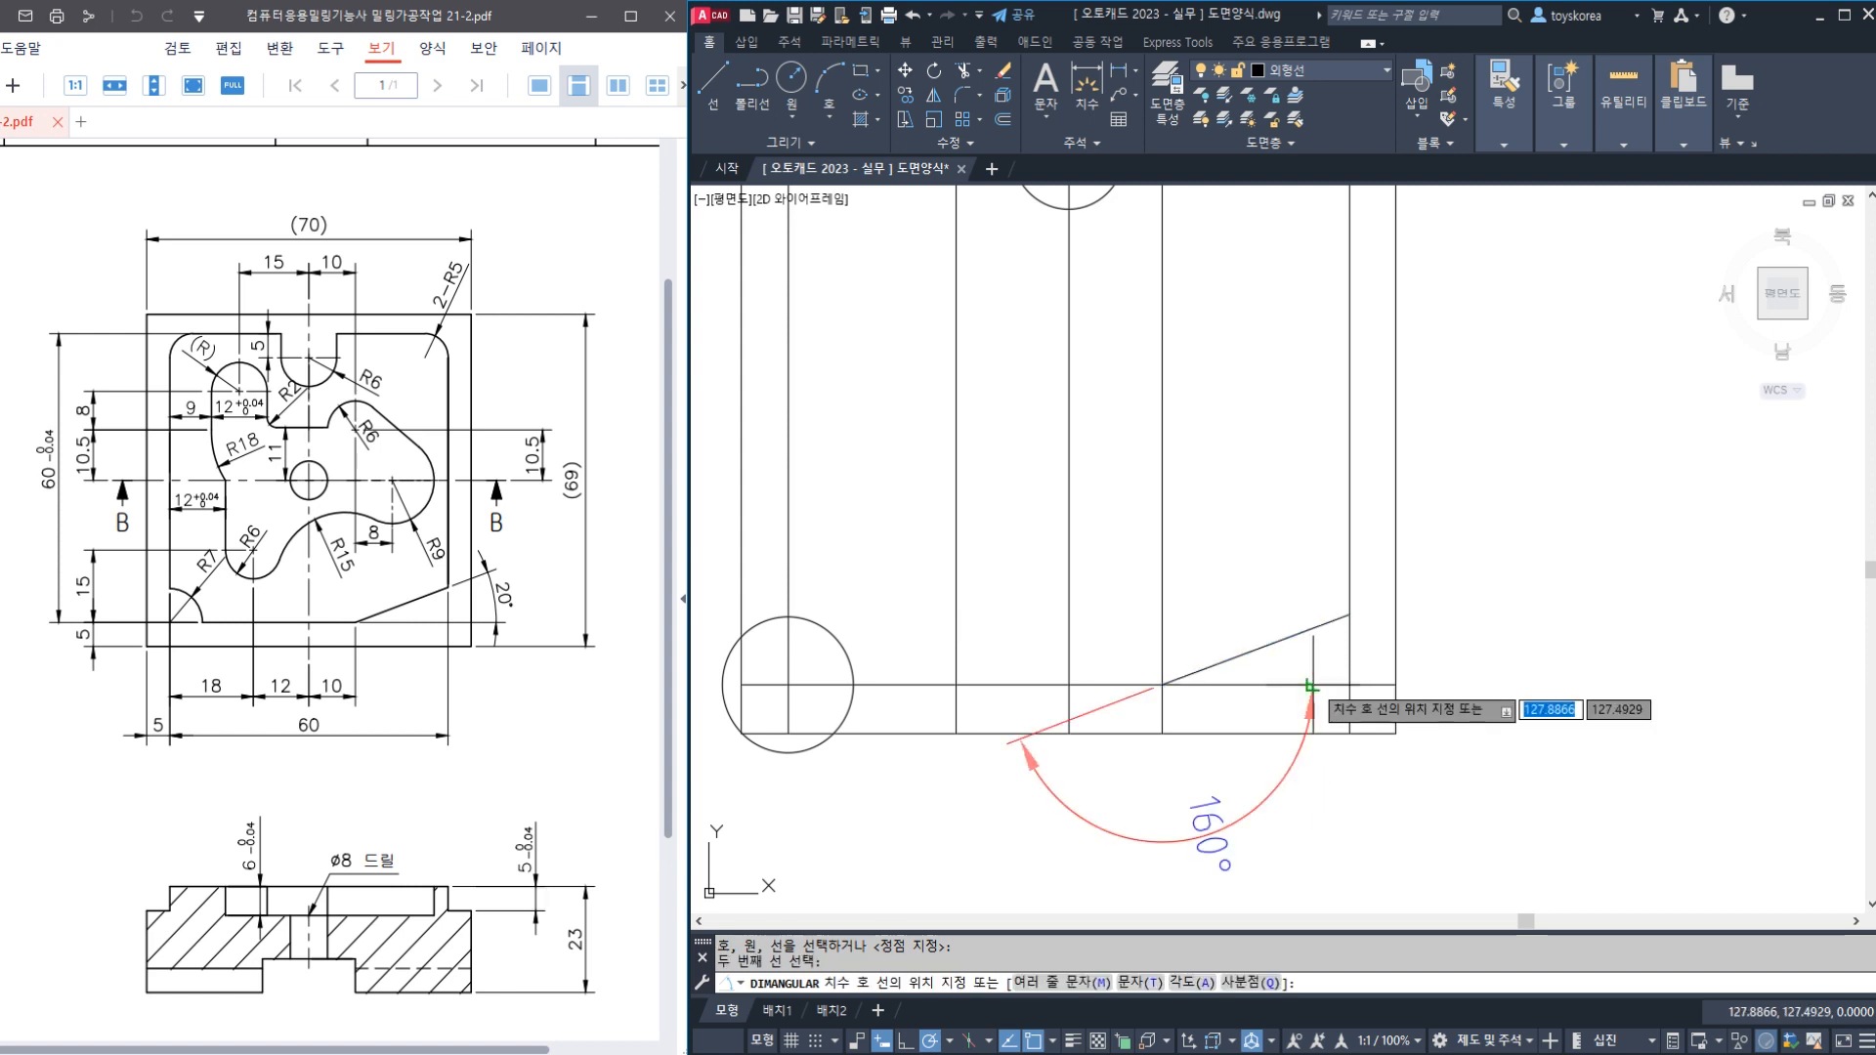
{"action": "left_click", "coordinate": [1507, 650]}
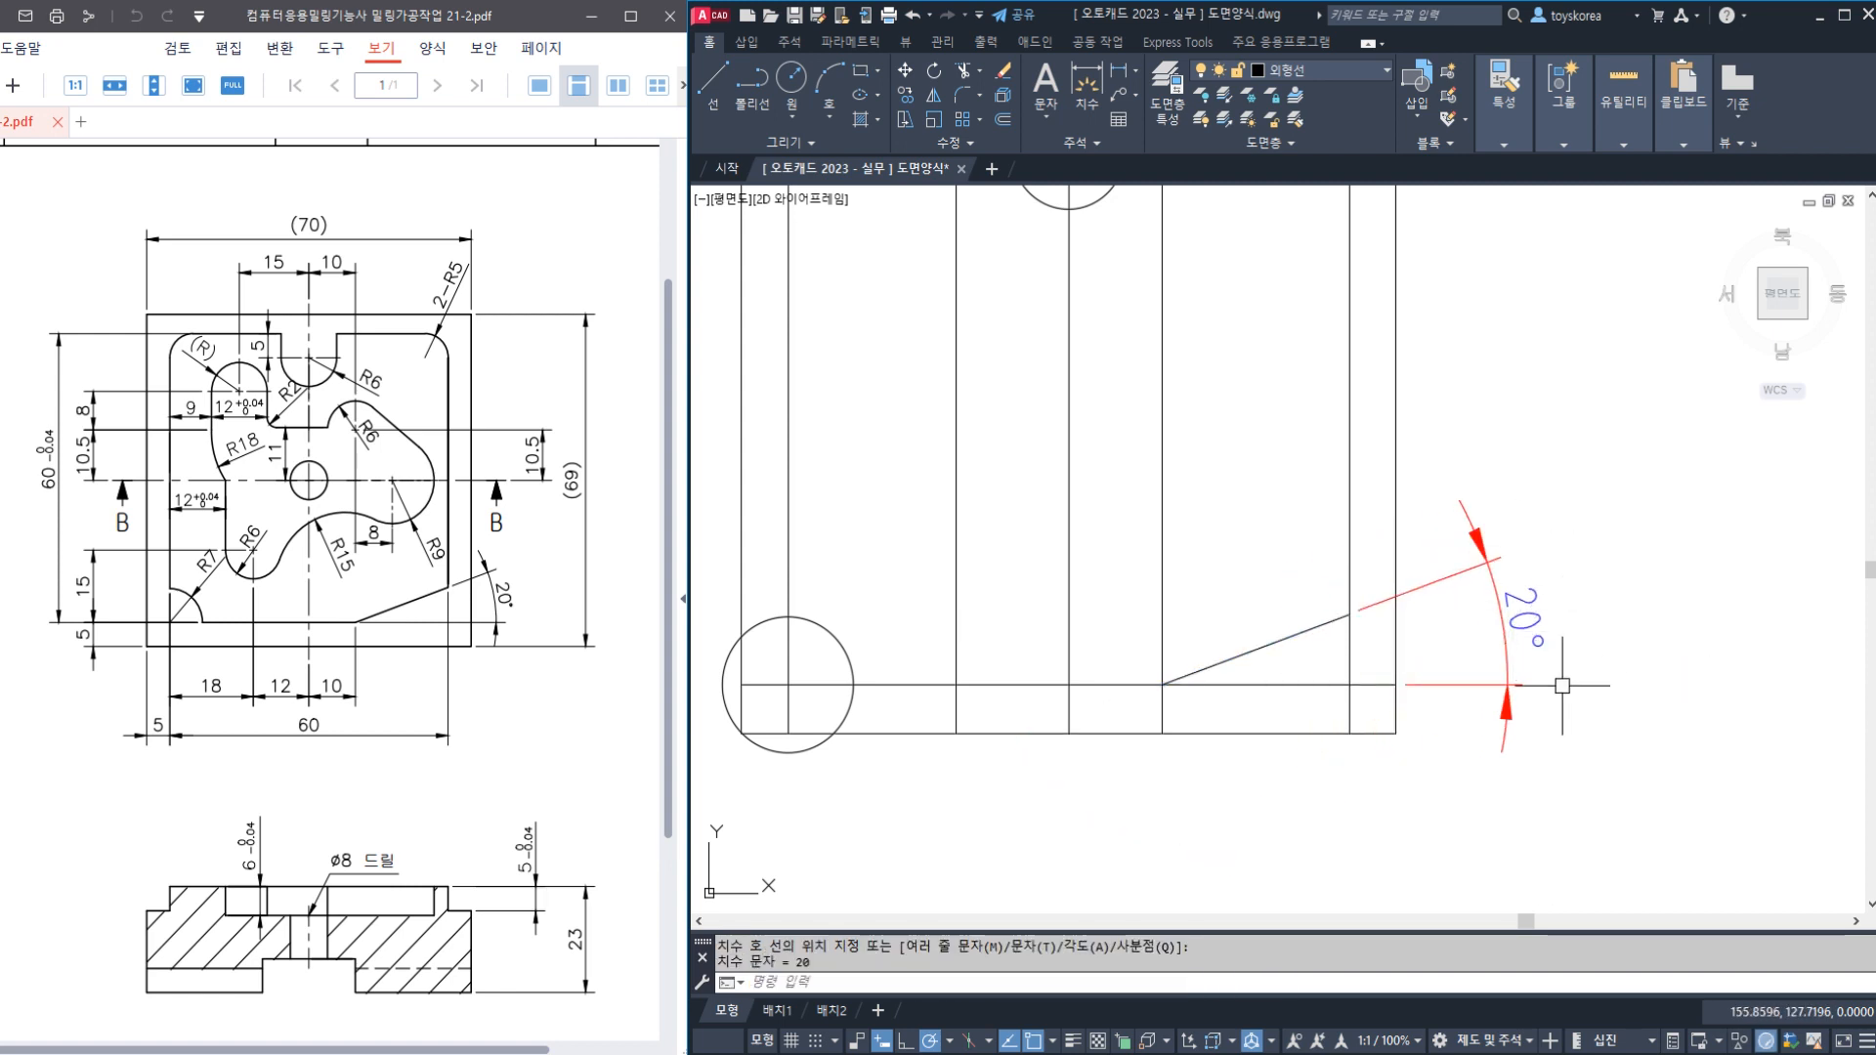
{"action": "left_click", "coordinate": [1524, 625]}
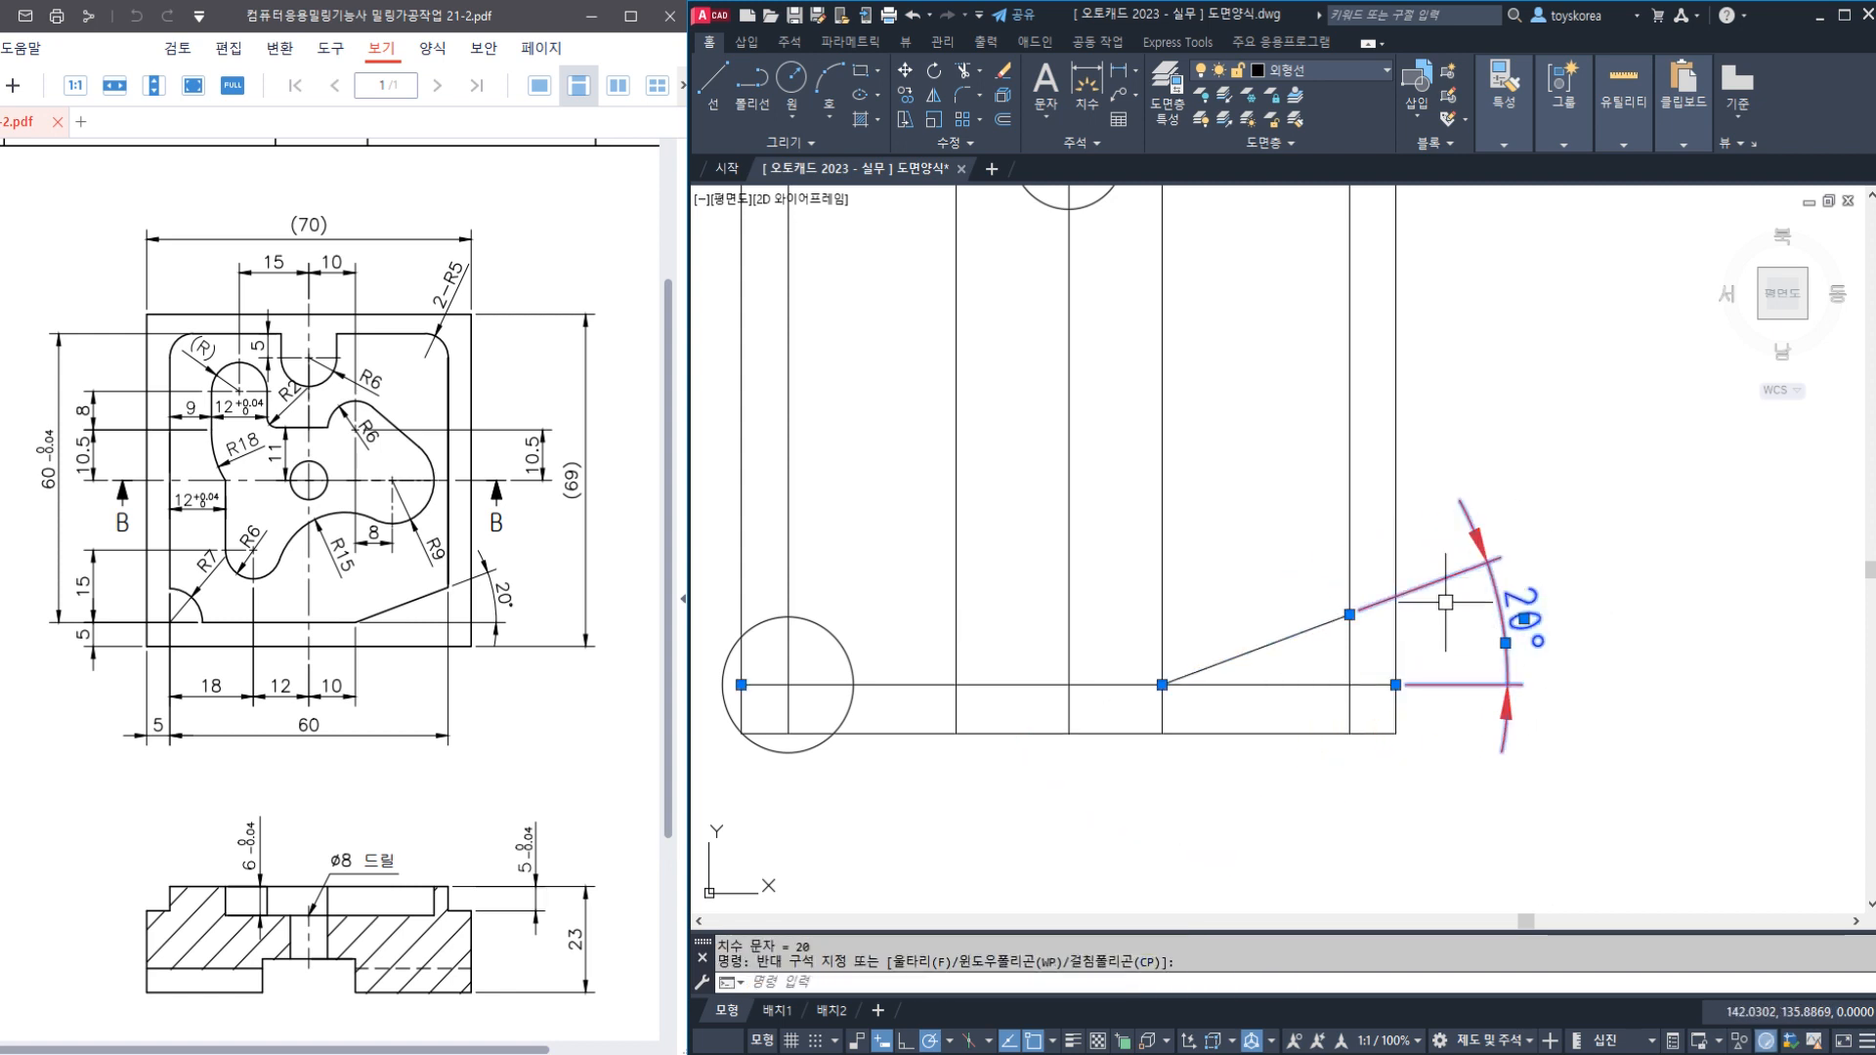
{"action": "type", "text": "E"}
{"action": "key", "text": "Return"}
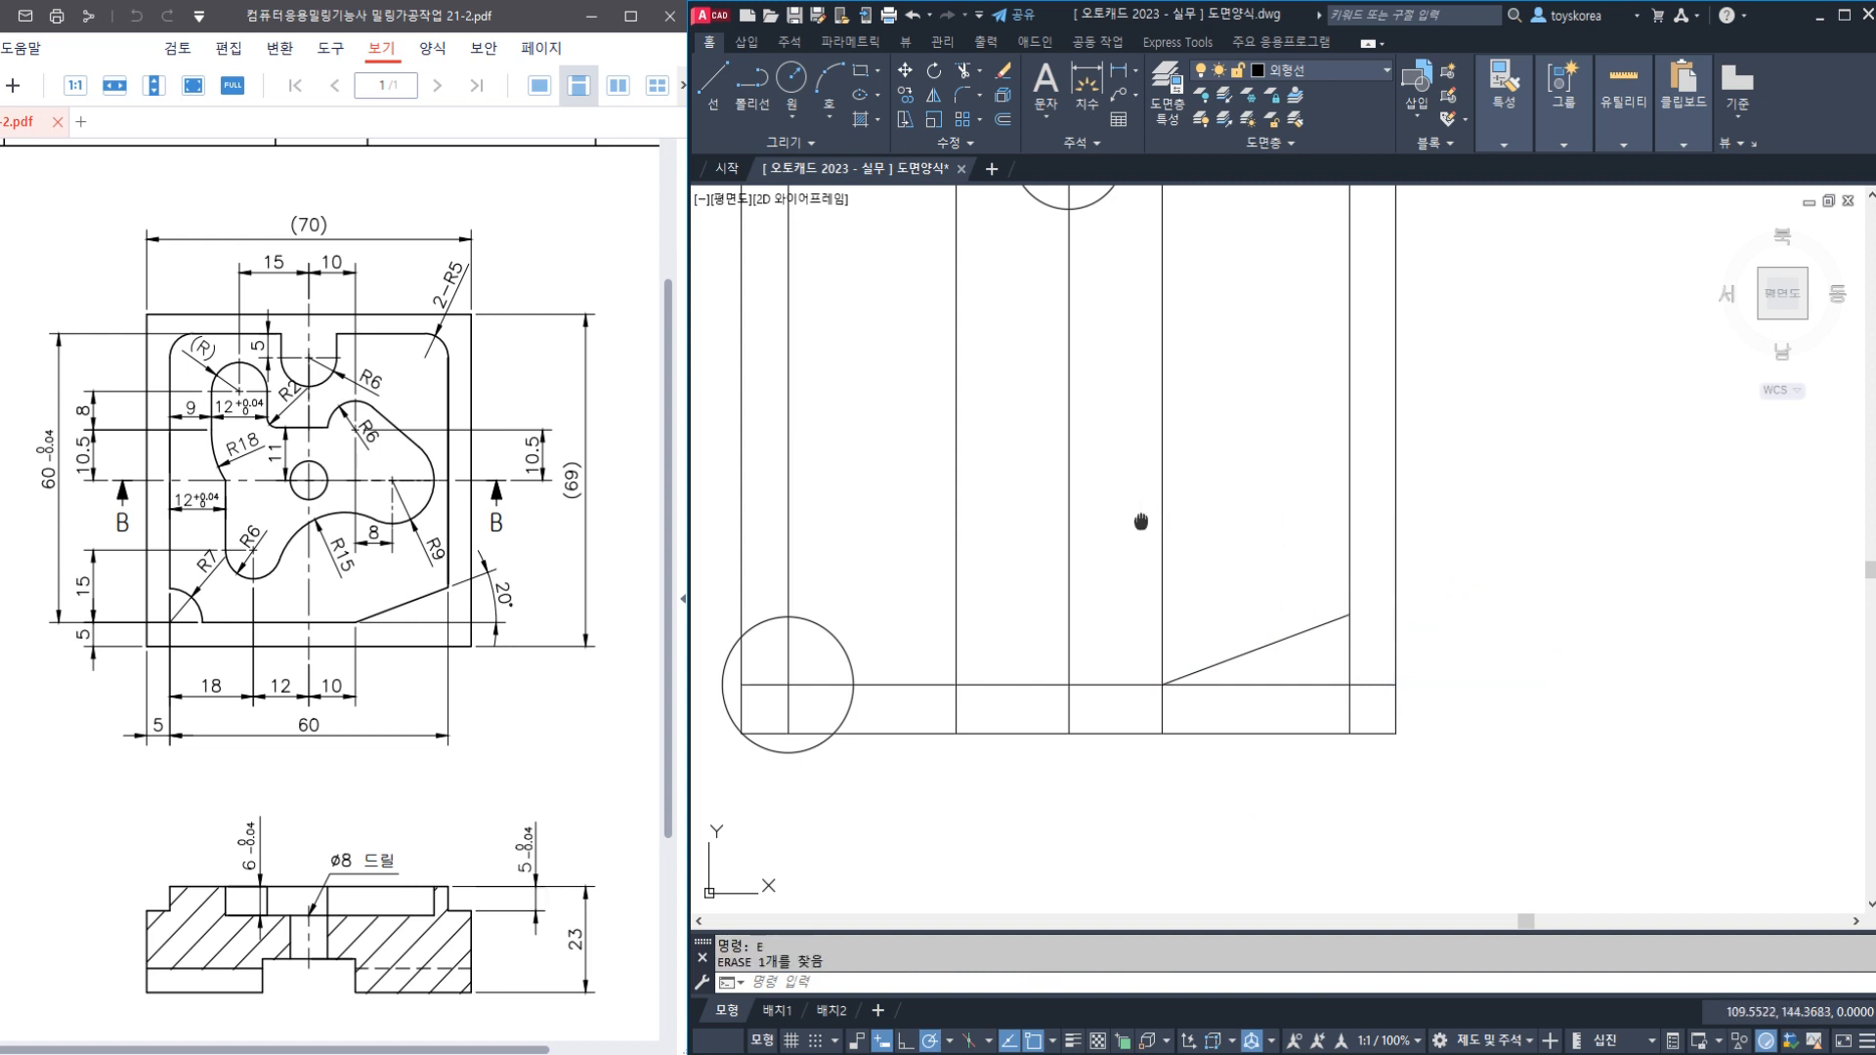
{"action": "scroll", "coordinate": [1141, 522], "scroll_direction": "down", "scroll_amount": 2}
{"action": "middle_click_drag", "start_coordinate": [1176, 611], "coordinate": [1211, 654]}
{"action": "middle_click_drag", "start_coordinate": [1124, 567], "coordinate": [1058, 516]}
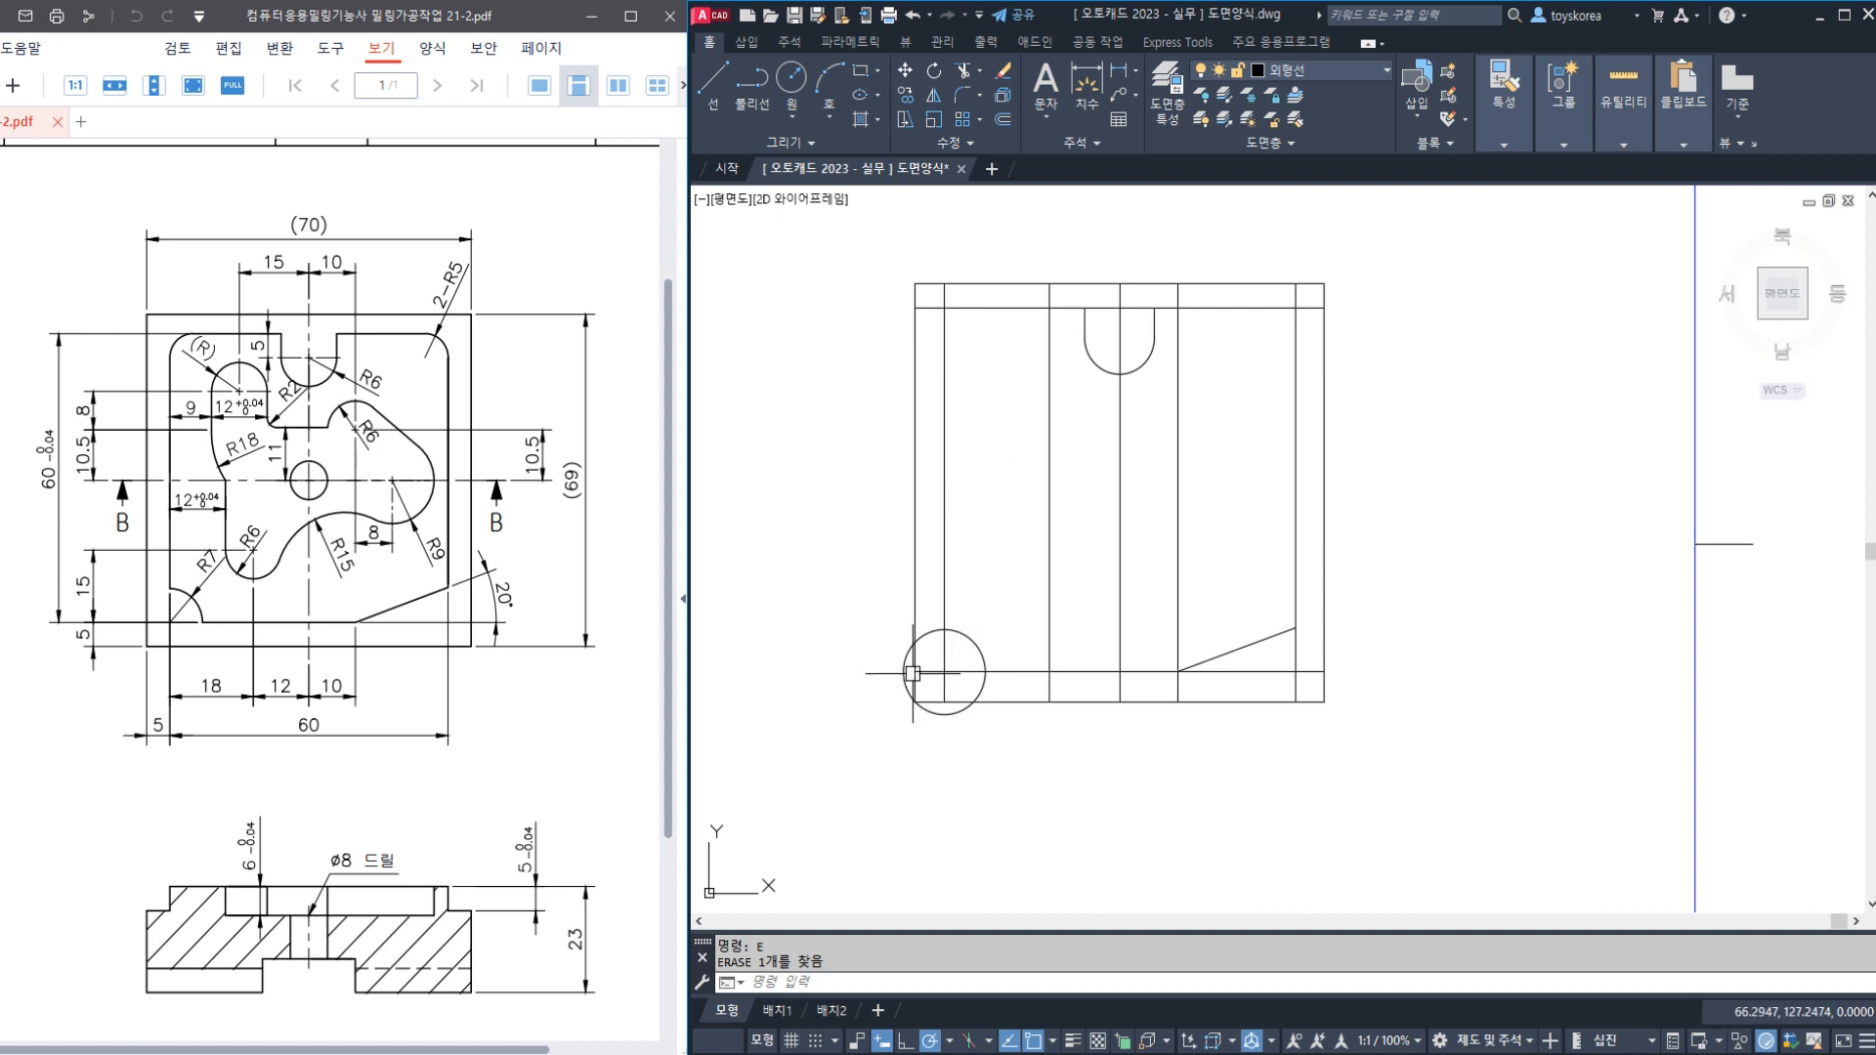
Trim the R7 circle and the inner contour's left and bottom lines against each other, leaving the concave R7 corner arc
{"action": "scroll", "coordinate": [913, 674], "scroll_direction": "up", "scroll_amount": 2}
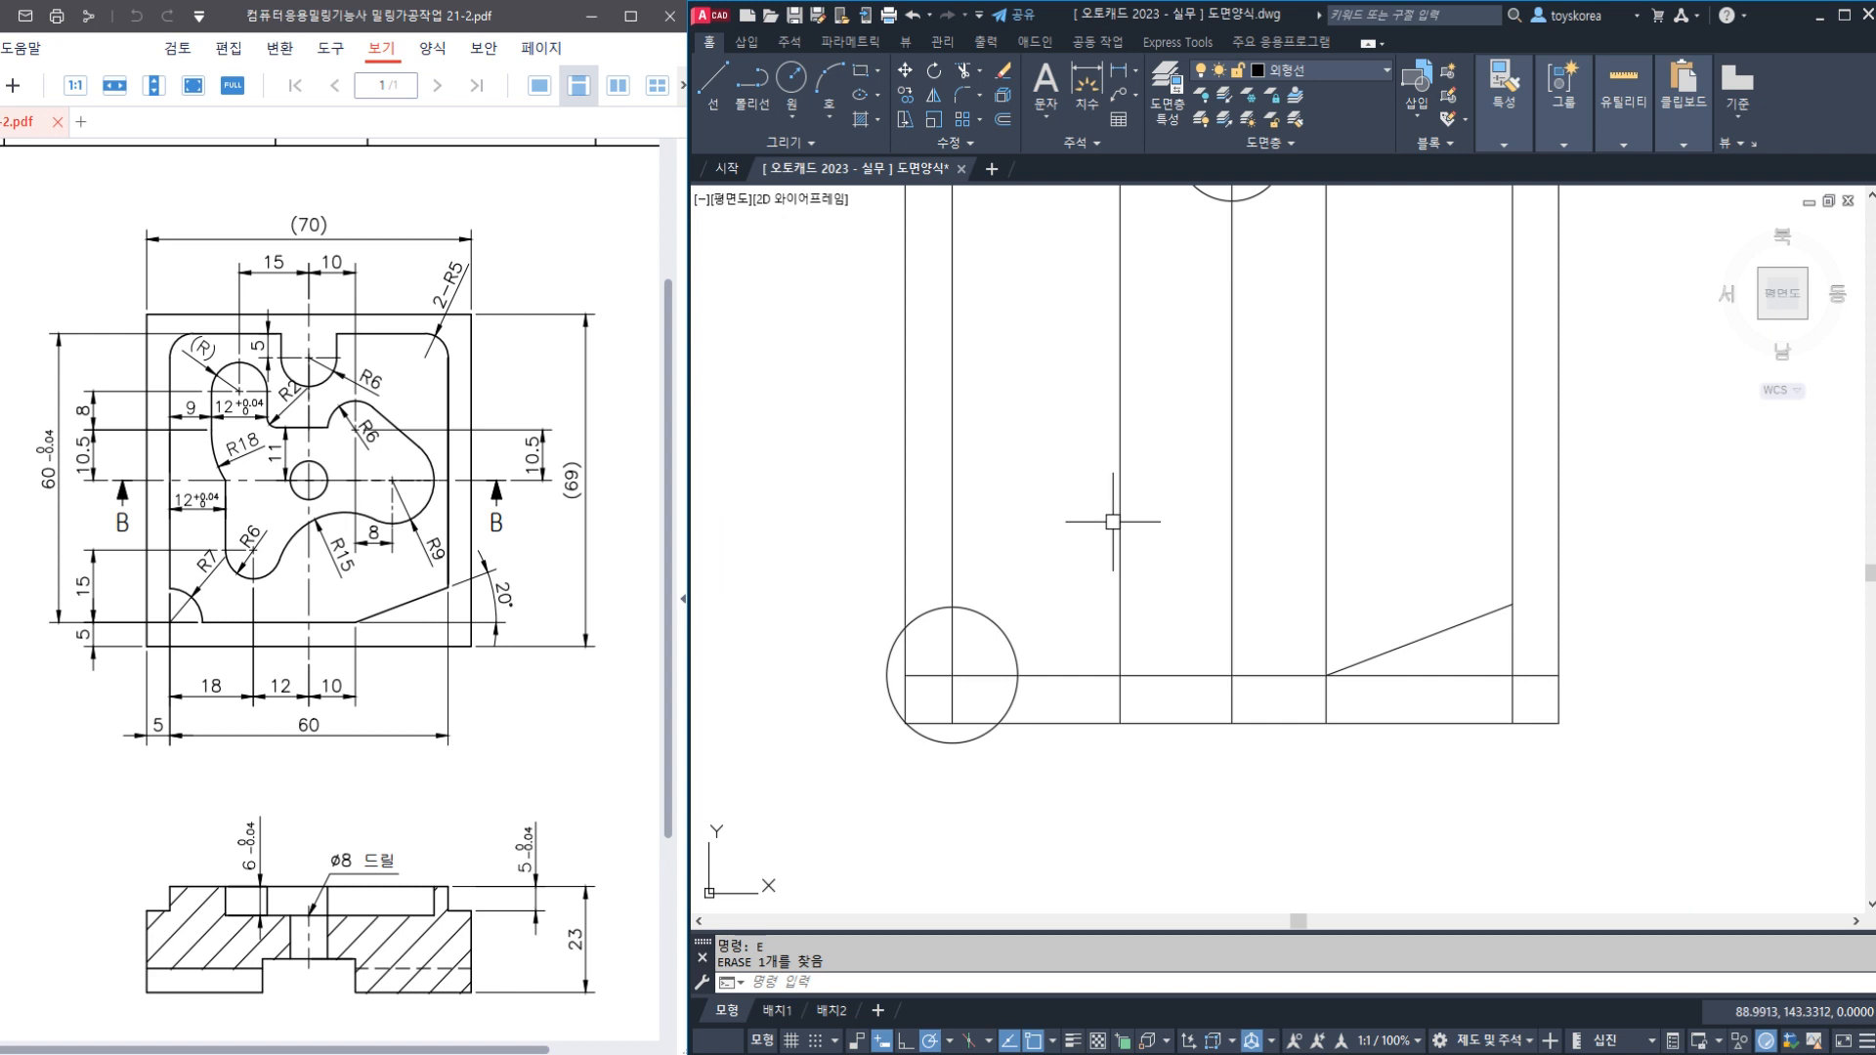
{"action": "type", "text": "tr"}
{"action": "key", "text": "Return"}
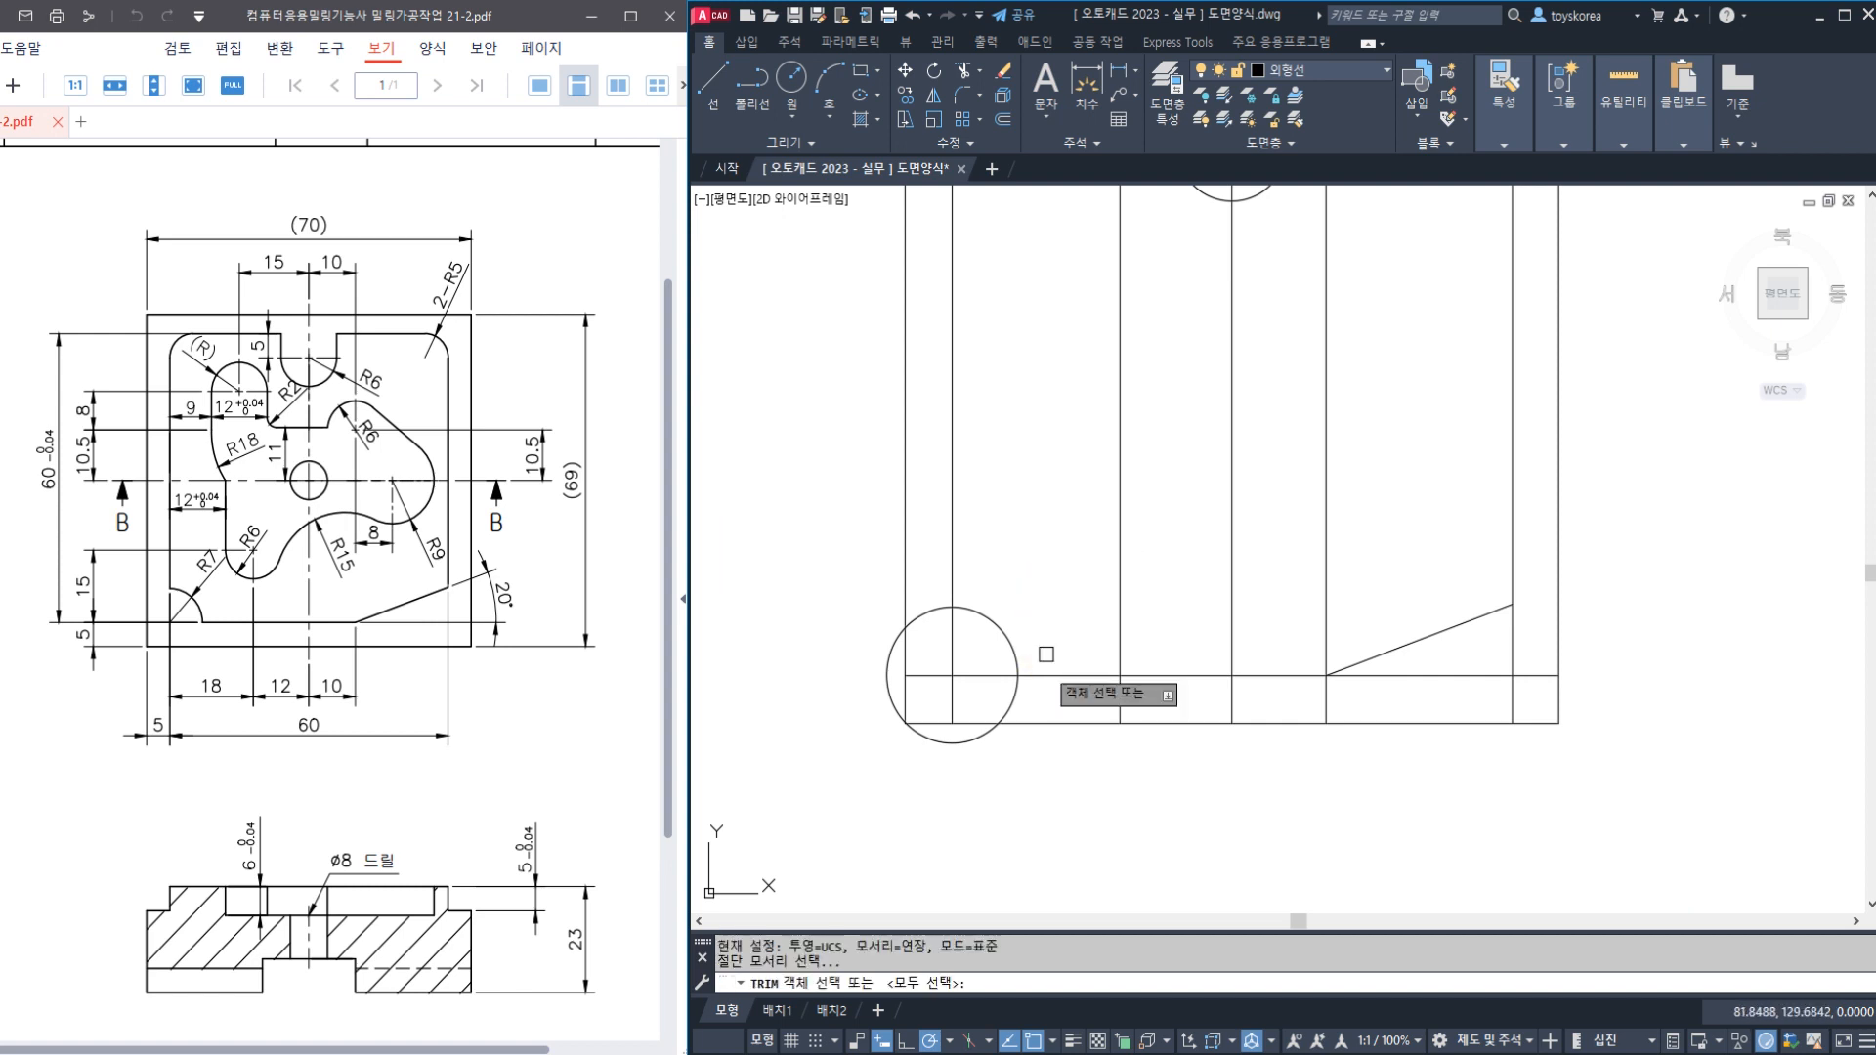
{"action": "left_click", "coordinate": [955, 590]}
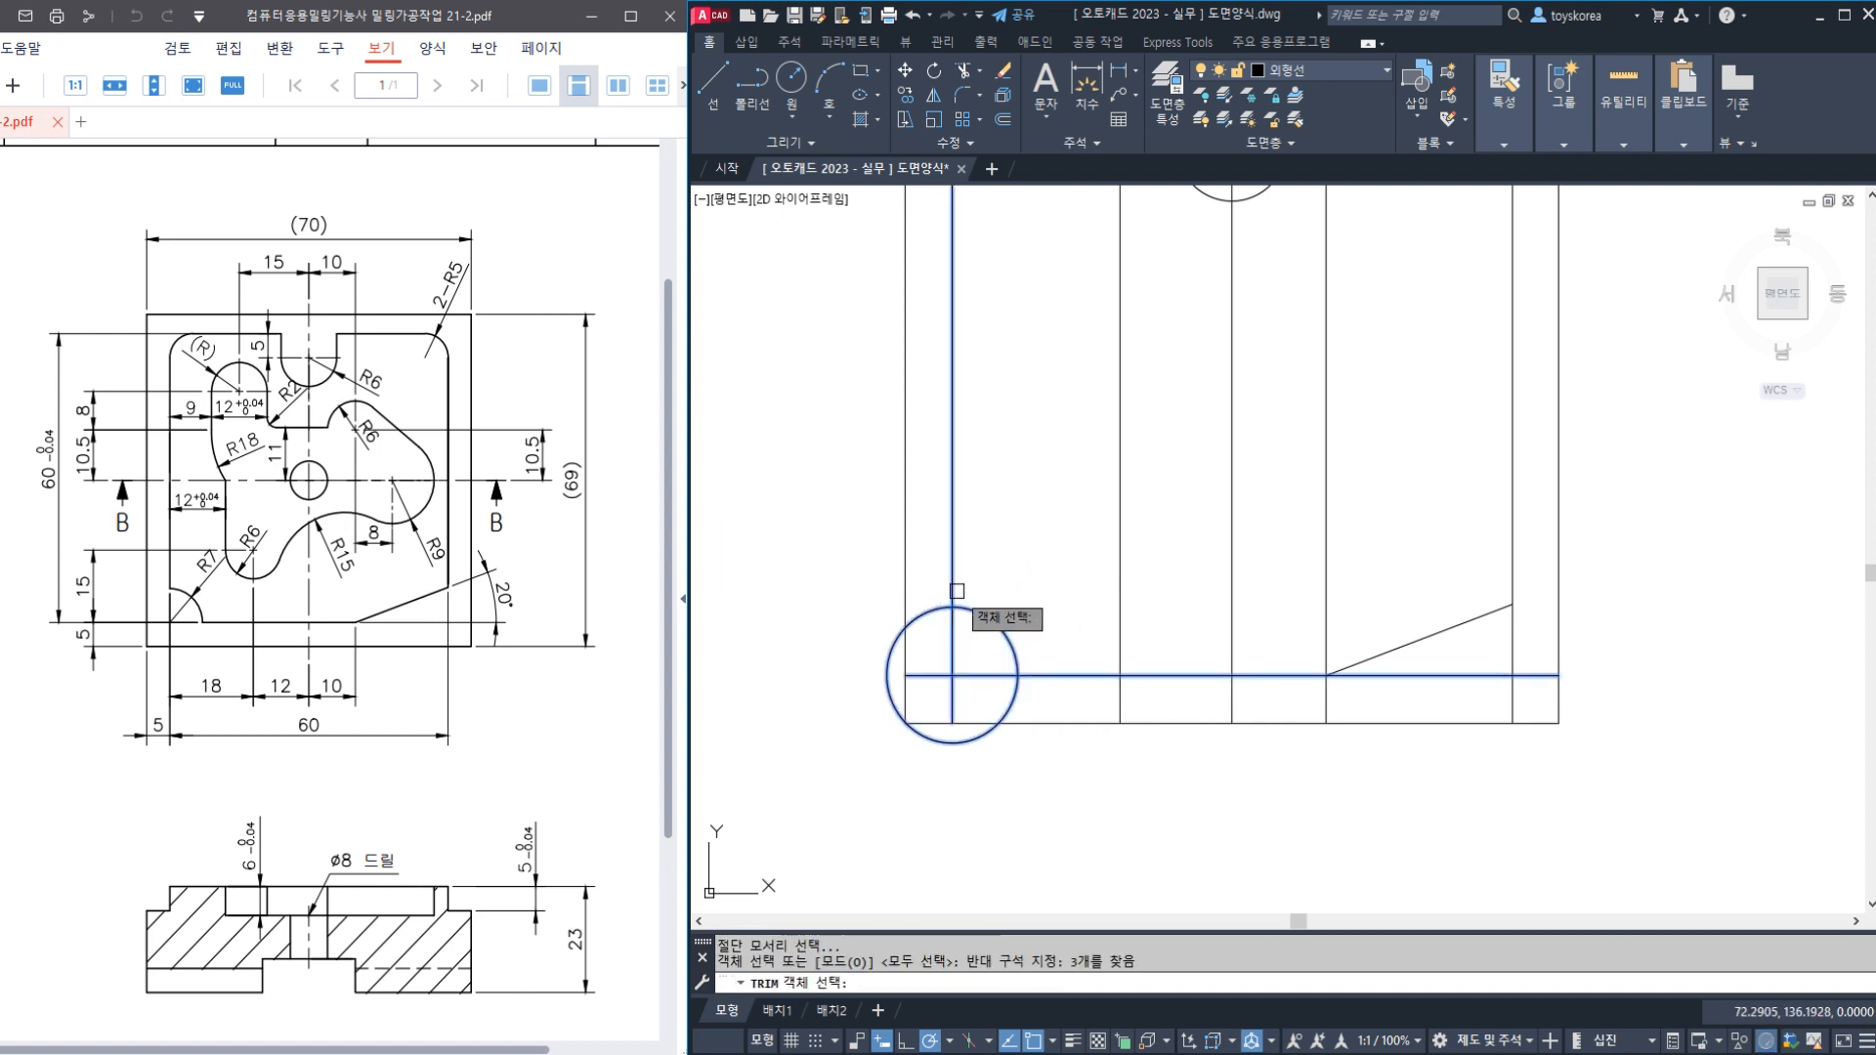
{"action": "key", "text": "Return"}
{"action": "left_click", "coordinate": [940, 607]}
{"action": "left_click", "coordinate": [953, 621]}
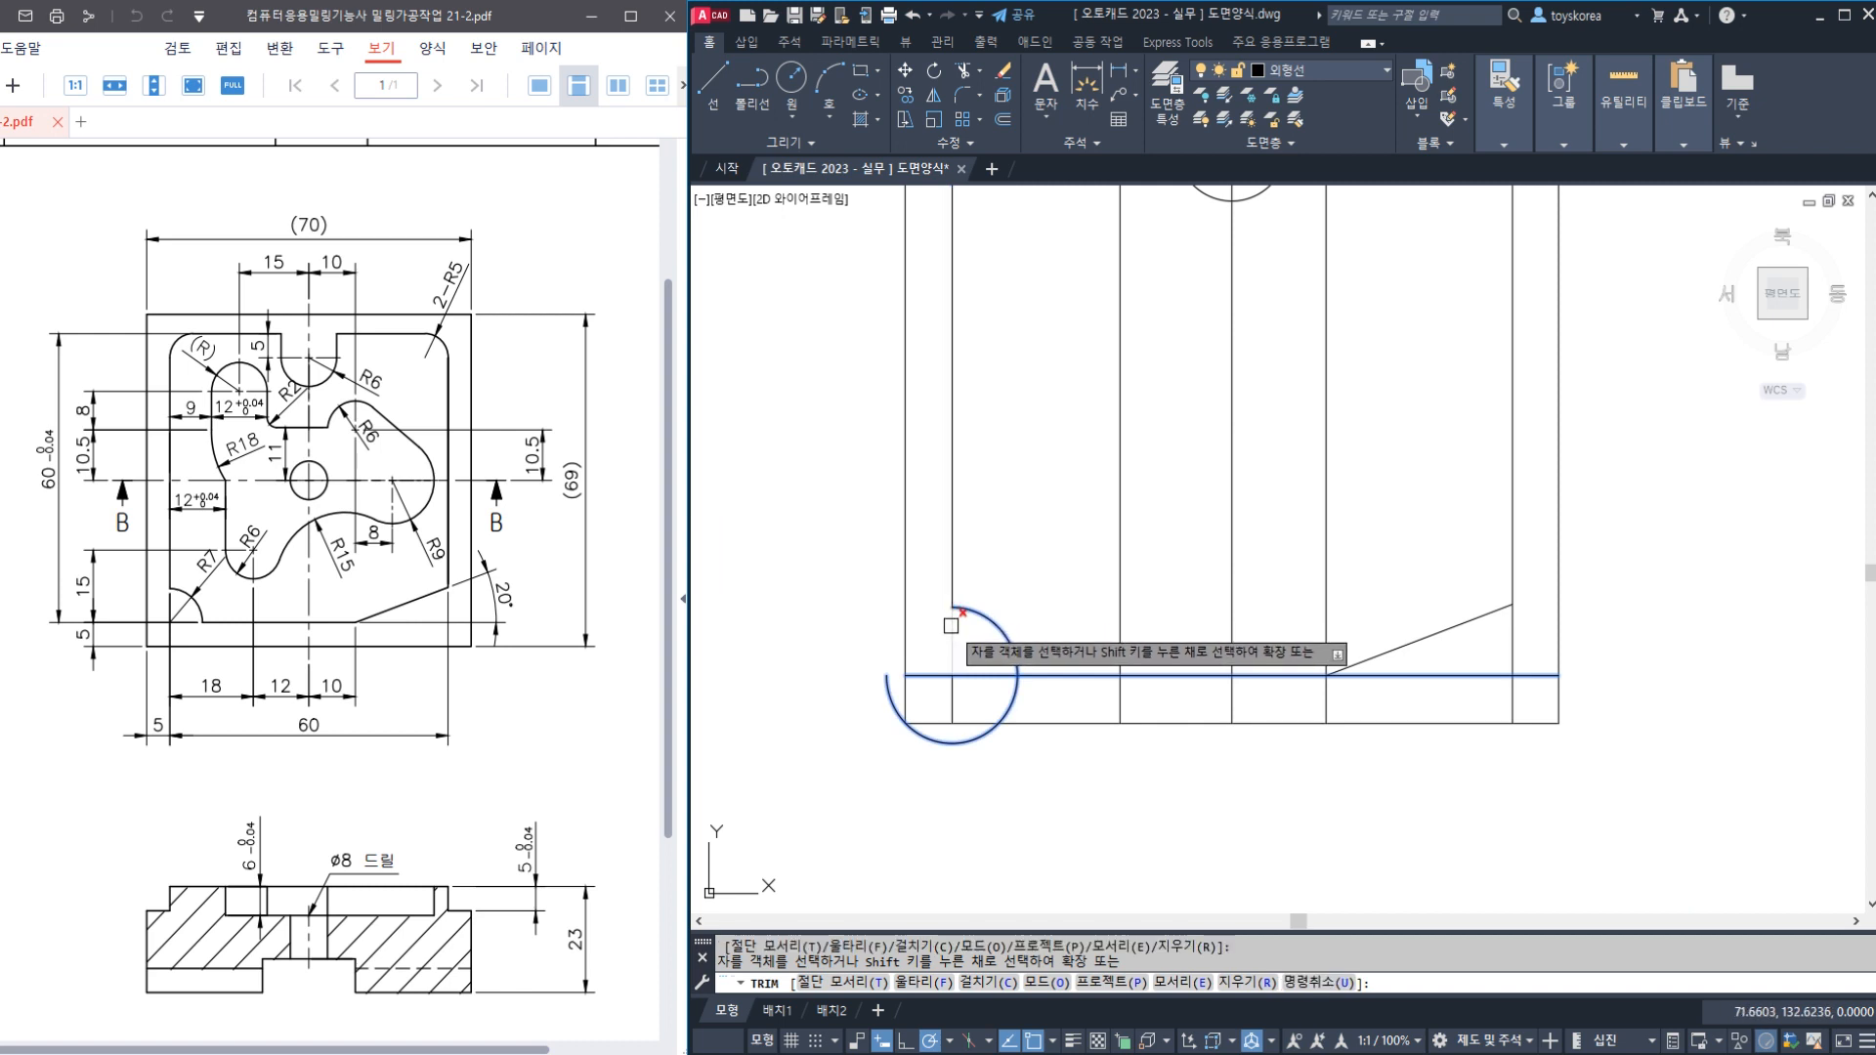
{"action": "left_click", "coordinate": [993, 676]}
{"action": "left_click", "coordinate": [1010, 706]}
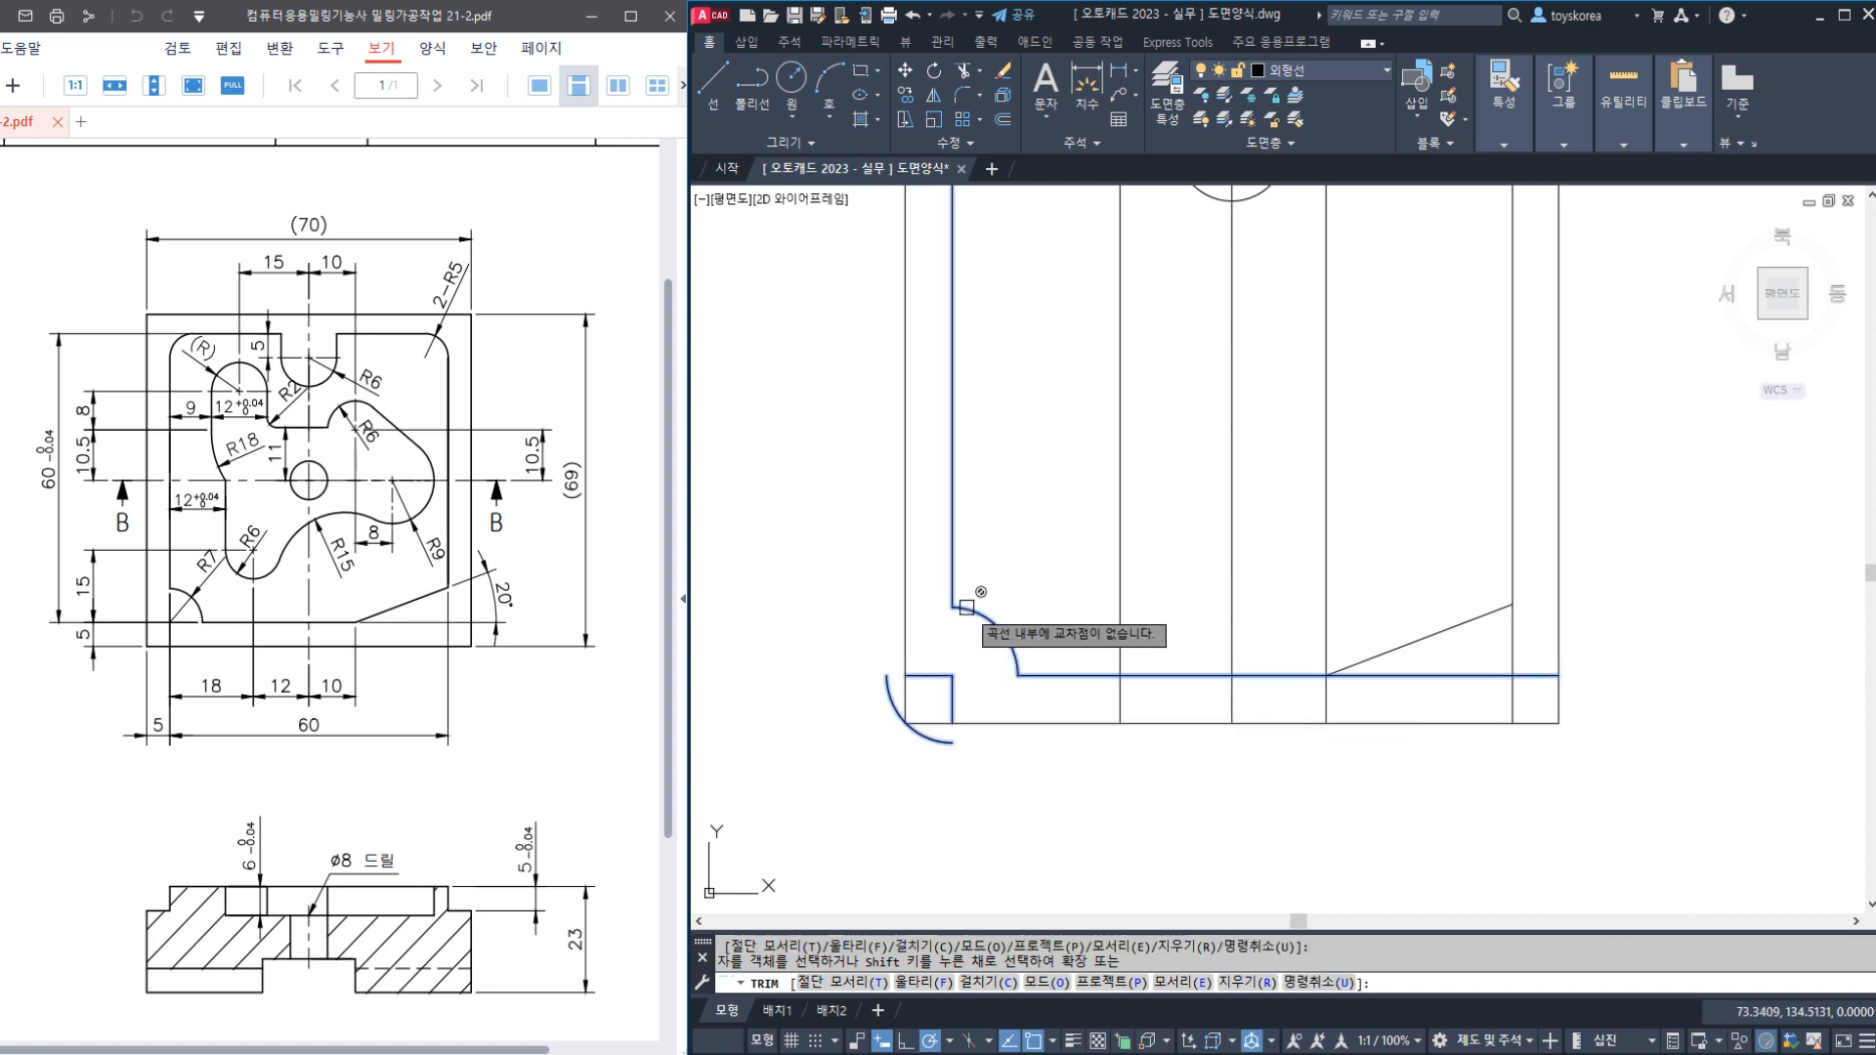
{"action": "key", "text": "Escape"}
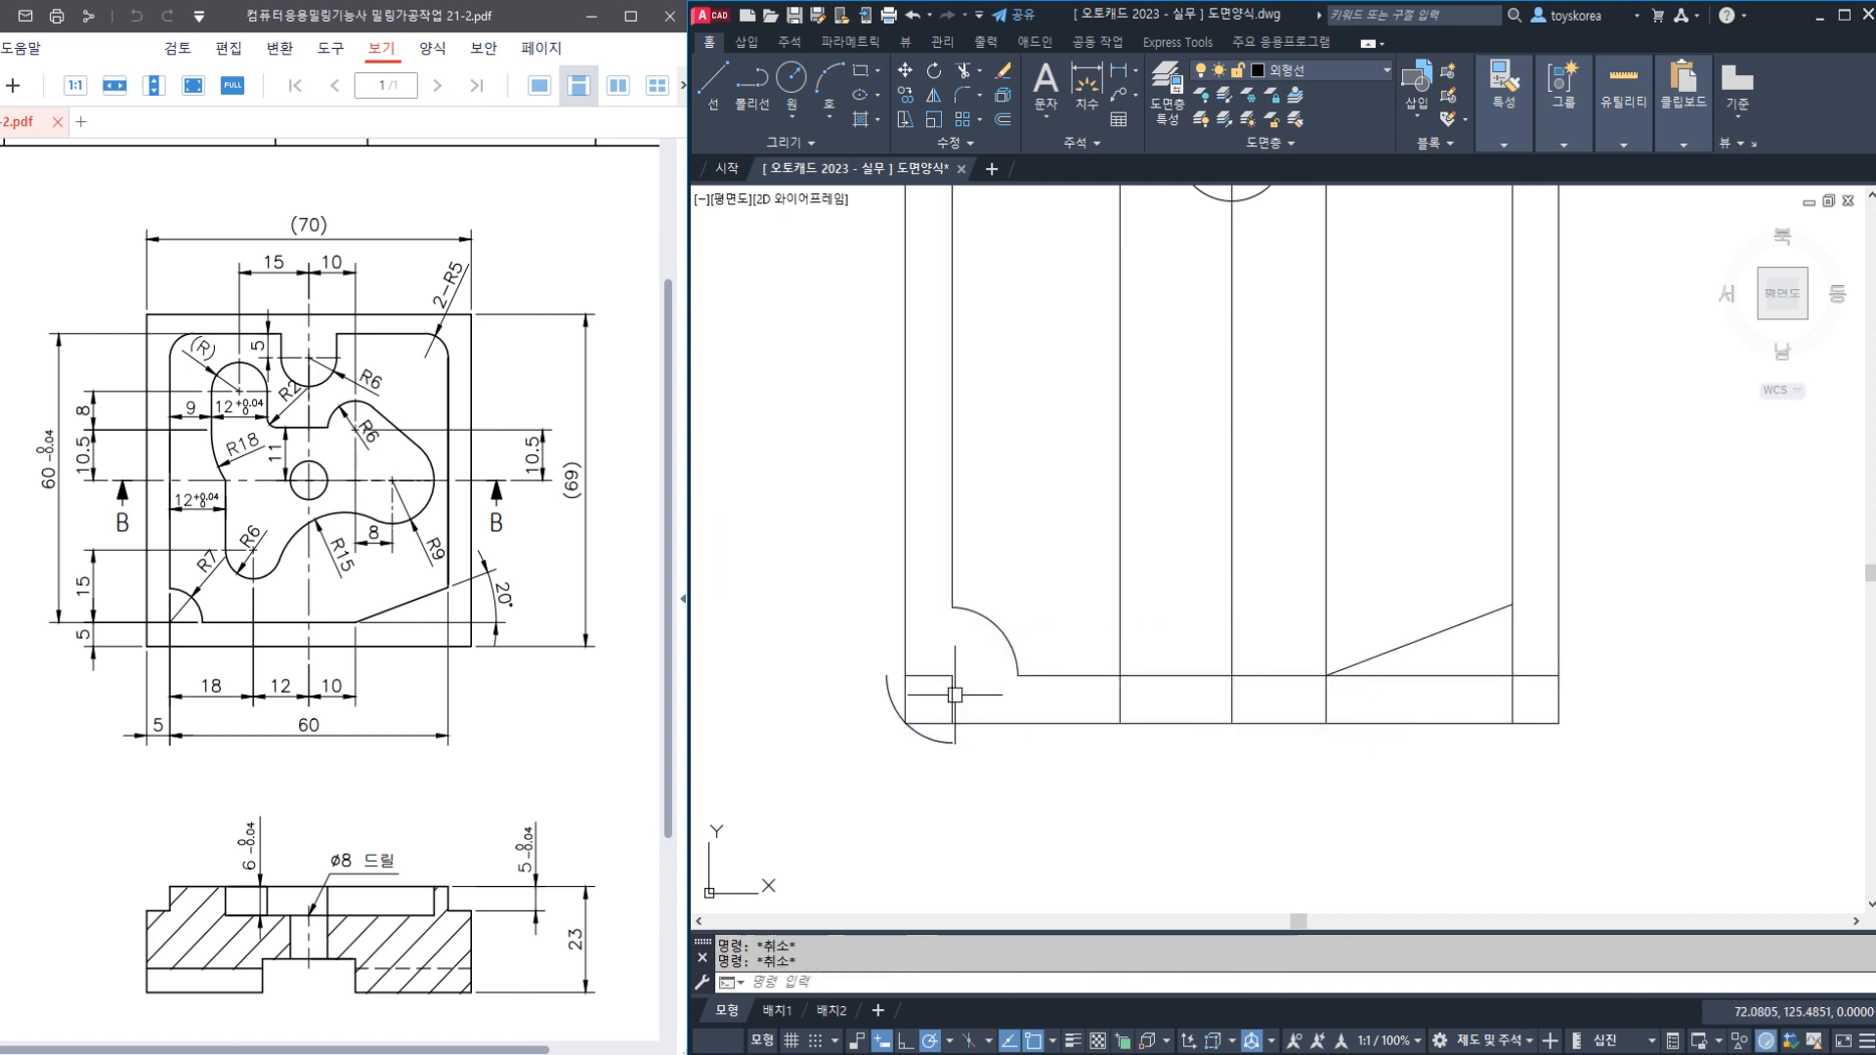
Erase the two short leftover line segments and the leftover arc outside the R7 corner
{"action": "left_click", "coordinate": [948, 681]}
{"action": "left_click", "coordinate": [926, 676]}
{"action": "left_click", "coordinate": [933, 737]}
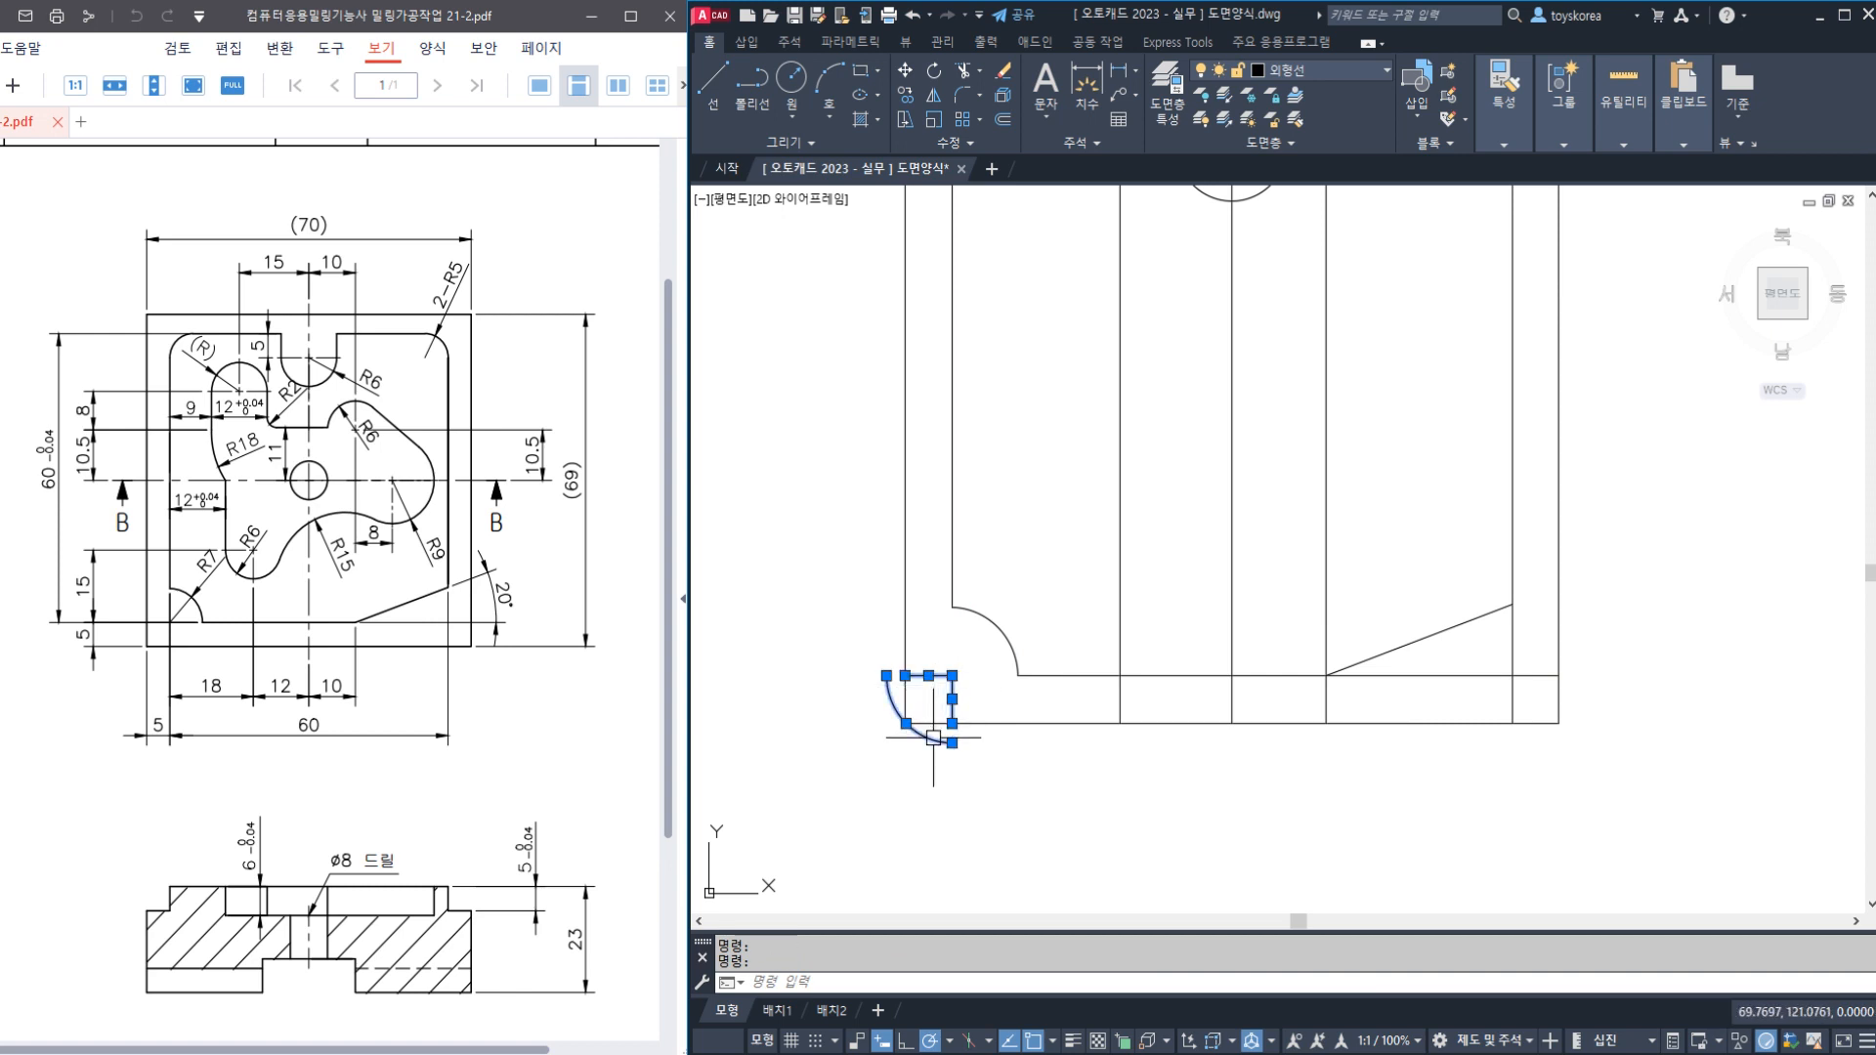
{"action": "type", "text": "e"}
{"action": "key", "text": "Return"}
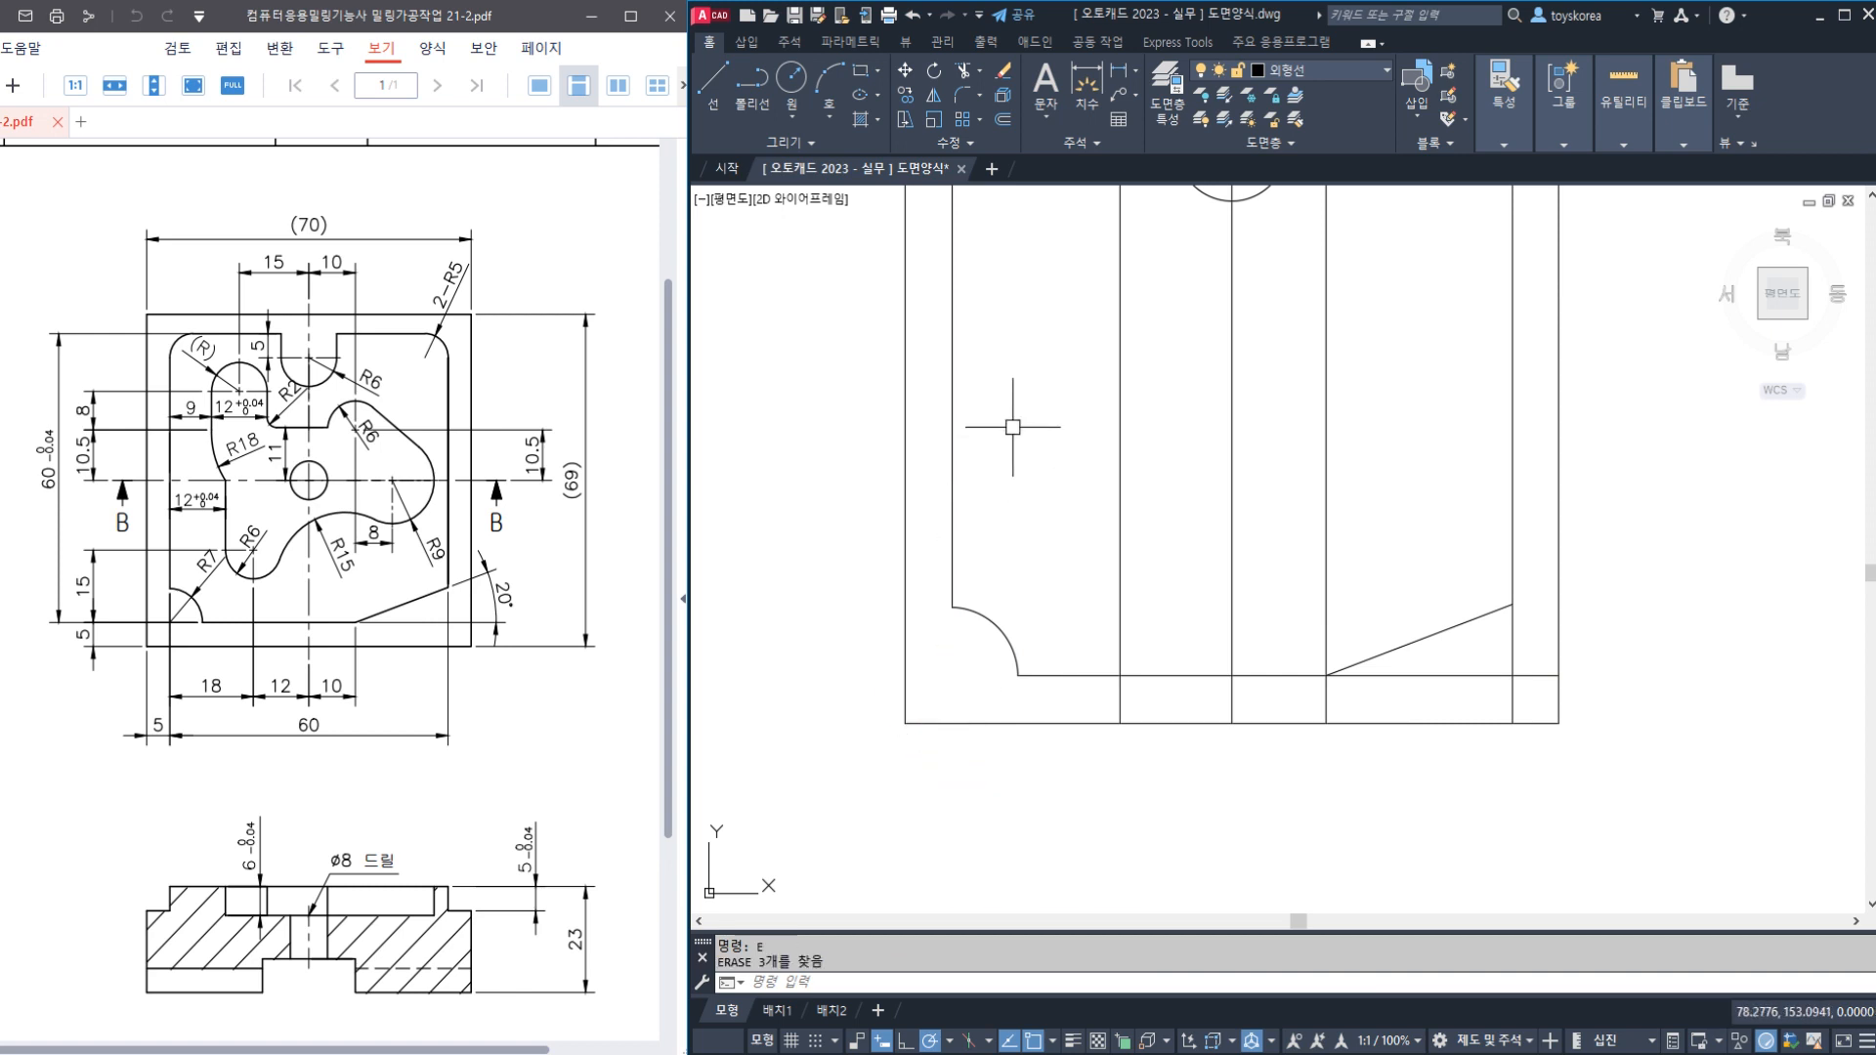
Fillet the inner contour's two upper corners with a 5 mm radius
{"action": "middle_click_drag", "start_coordinate": [1000, 427], "coordinate": [948, 674]}
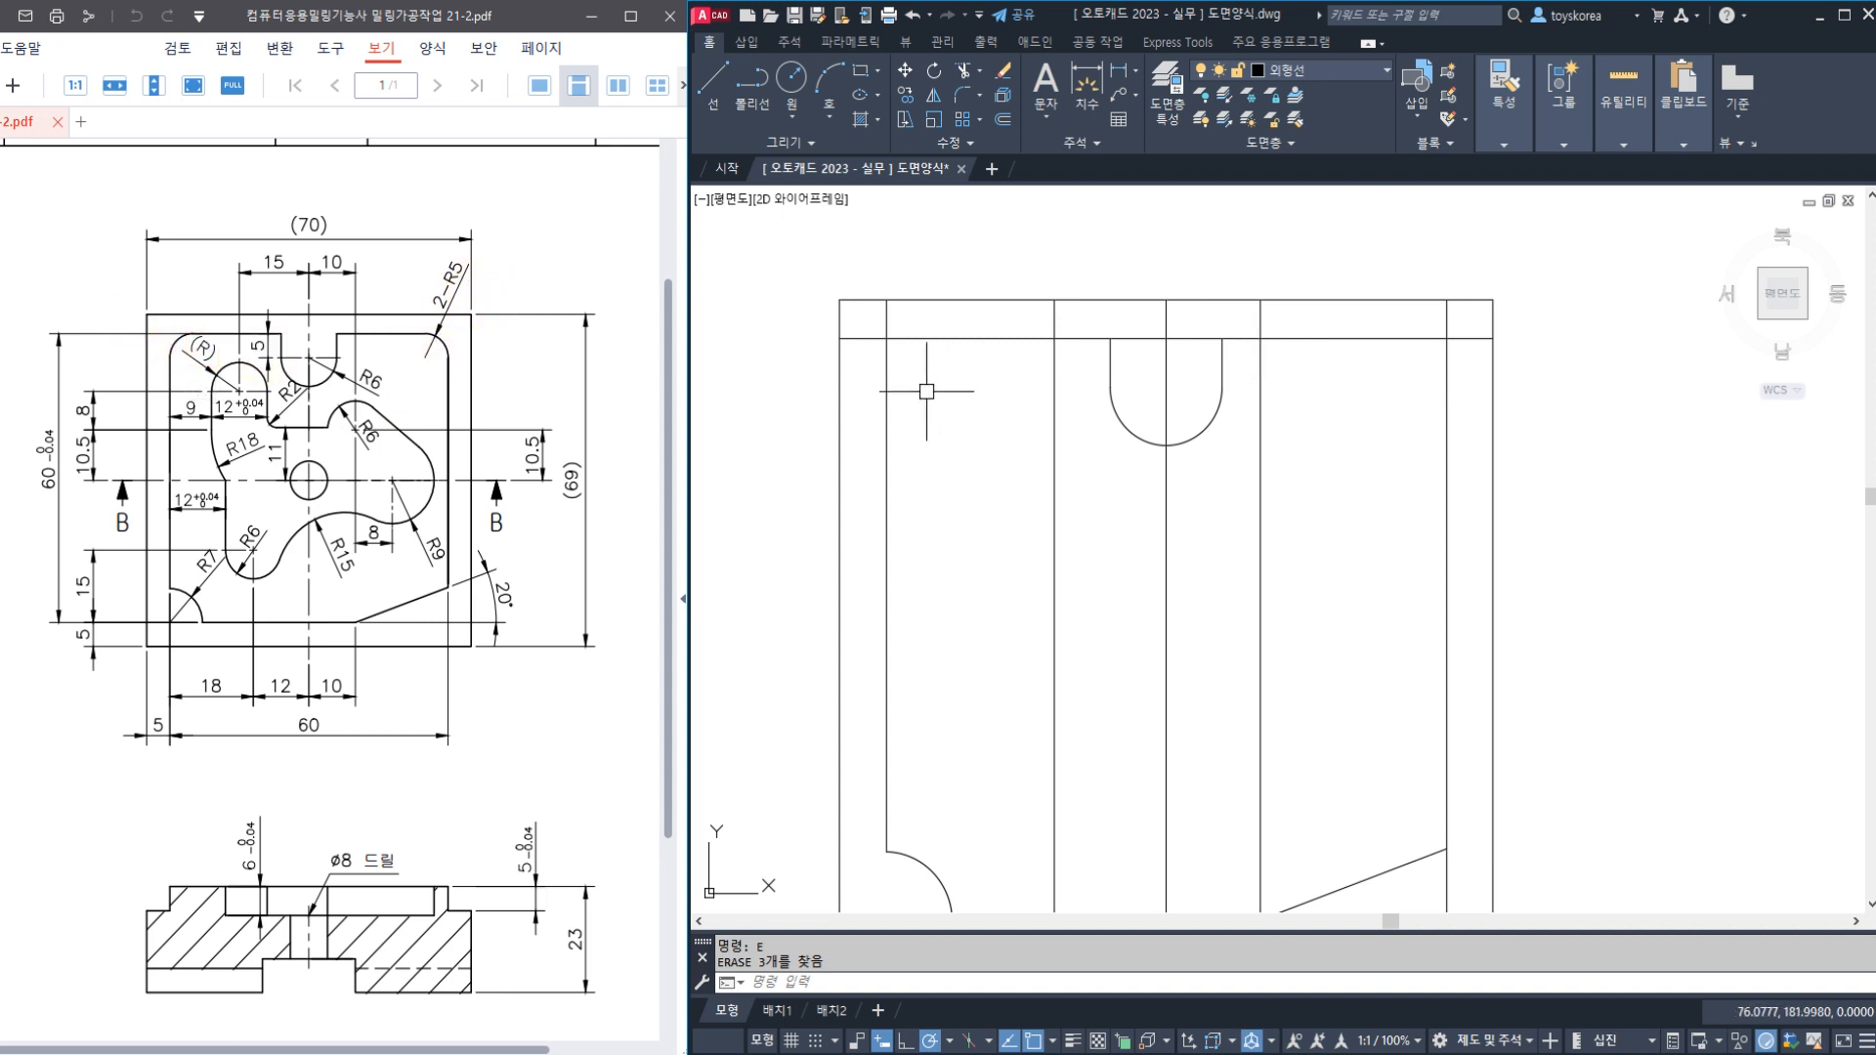
{"action": "type", "text": "f"}
{"action": "key", "text": "space"}
{"action": "type", "text": "R"}
{"action": "key", "text": "space"}
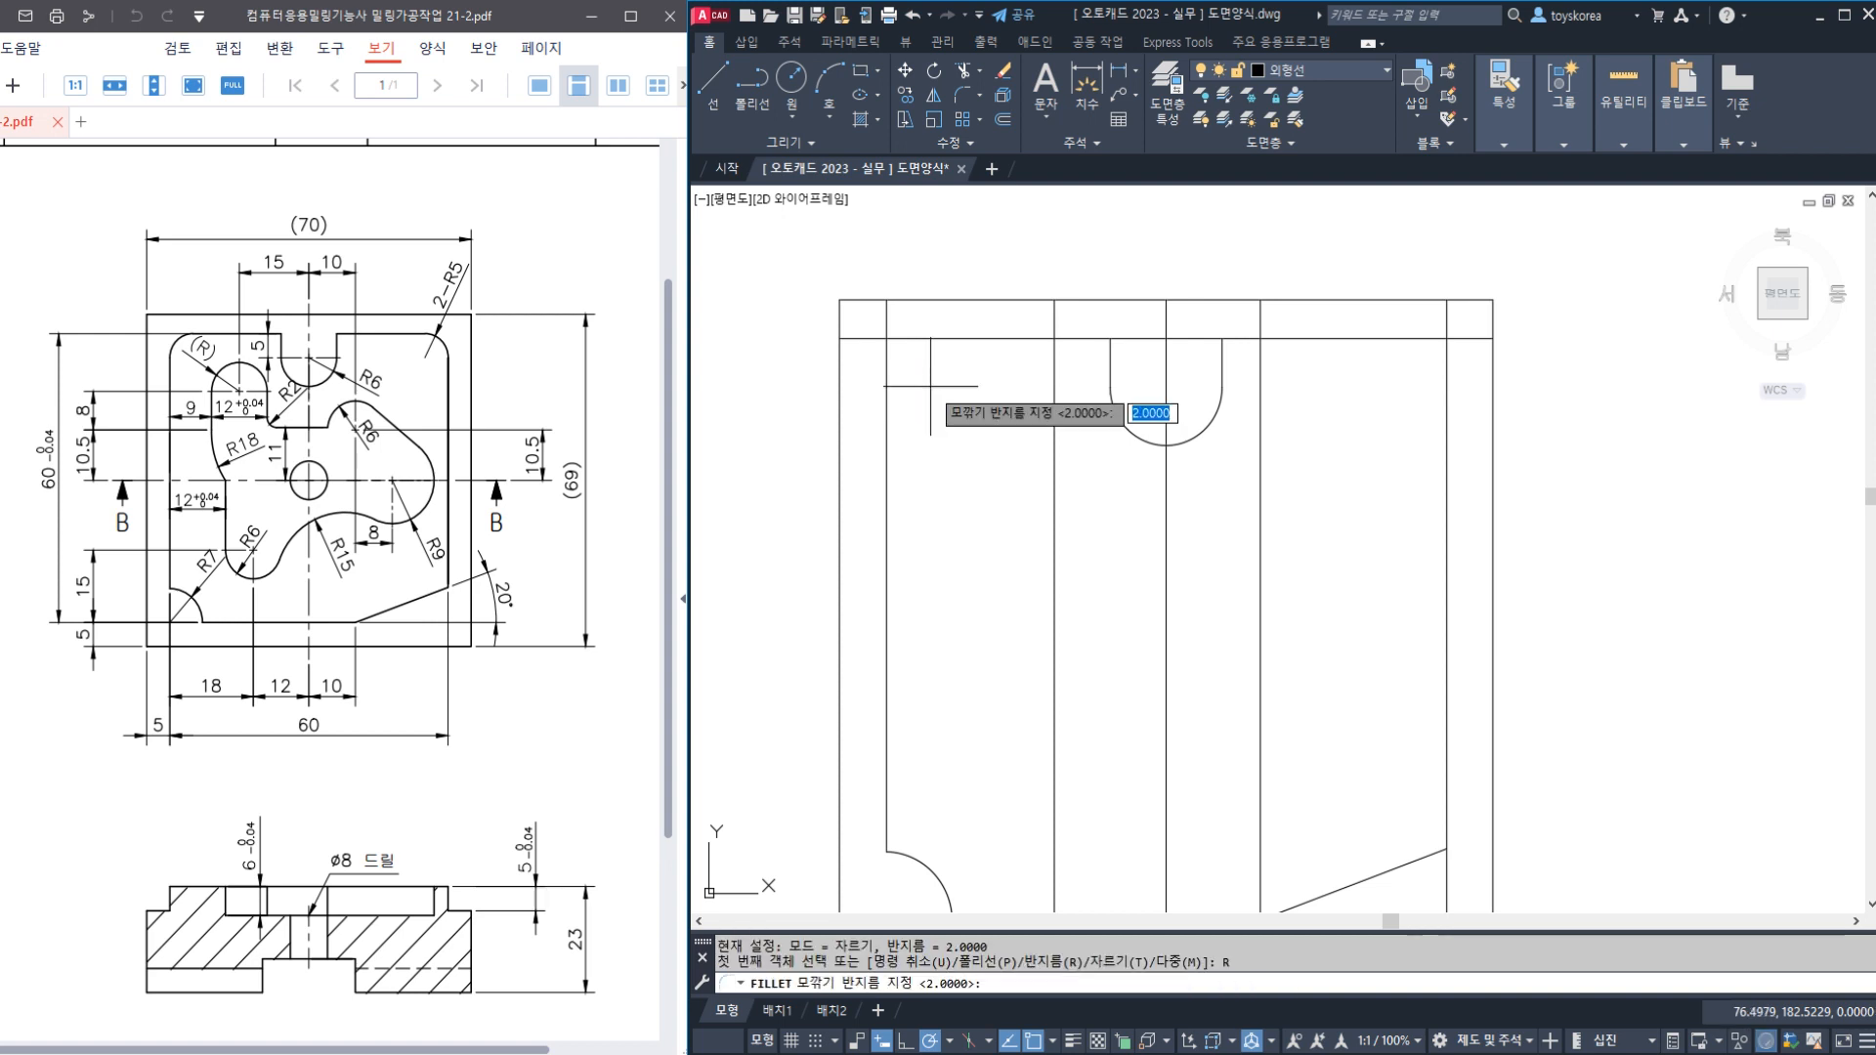
{"action": "type", "text": "5"}
{"action": "key", "text": "space"}
{"action": "left_click", "coordinate": [881, 365]}
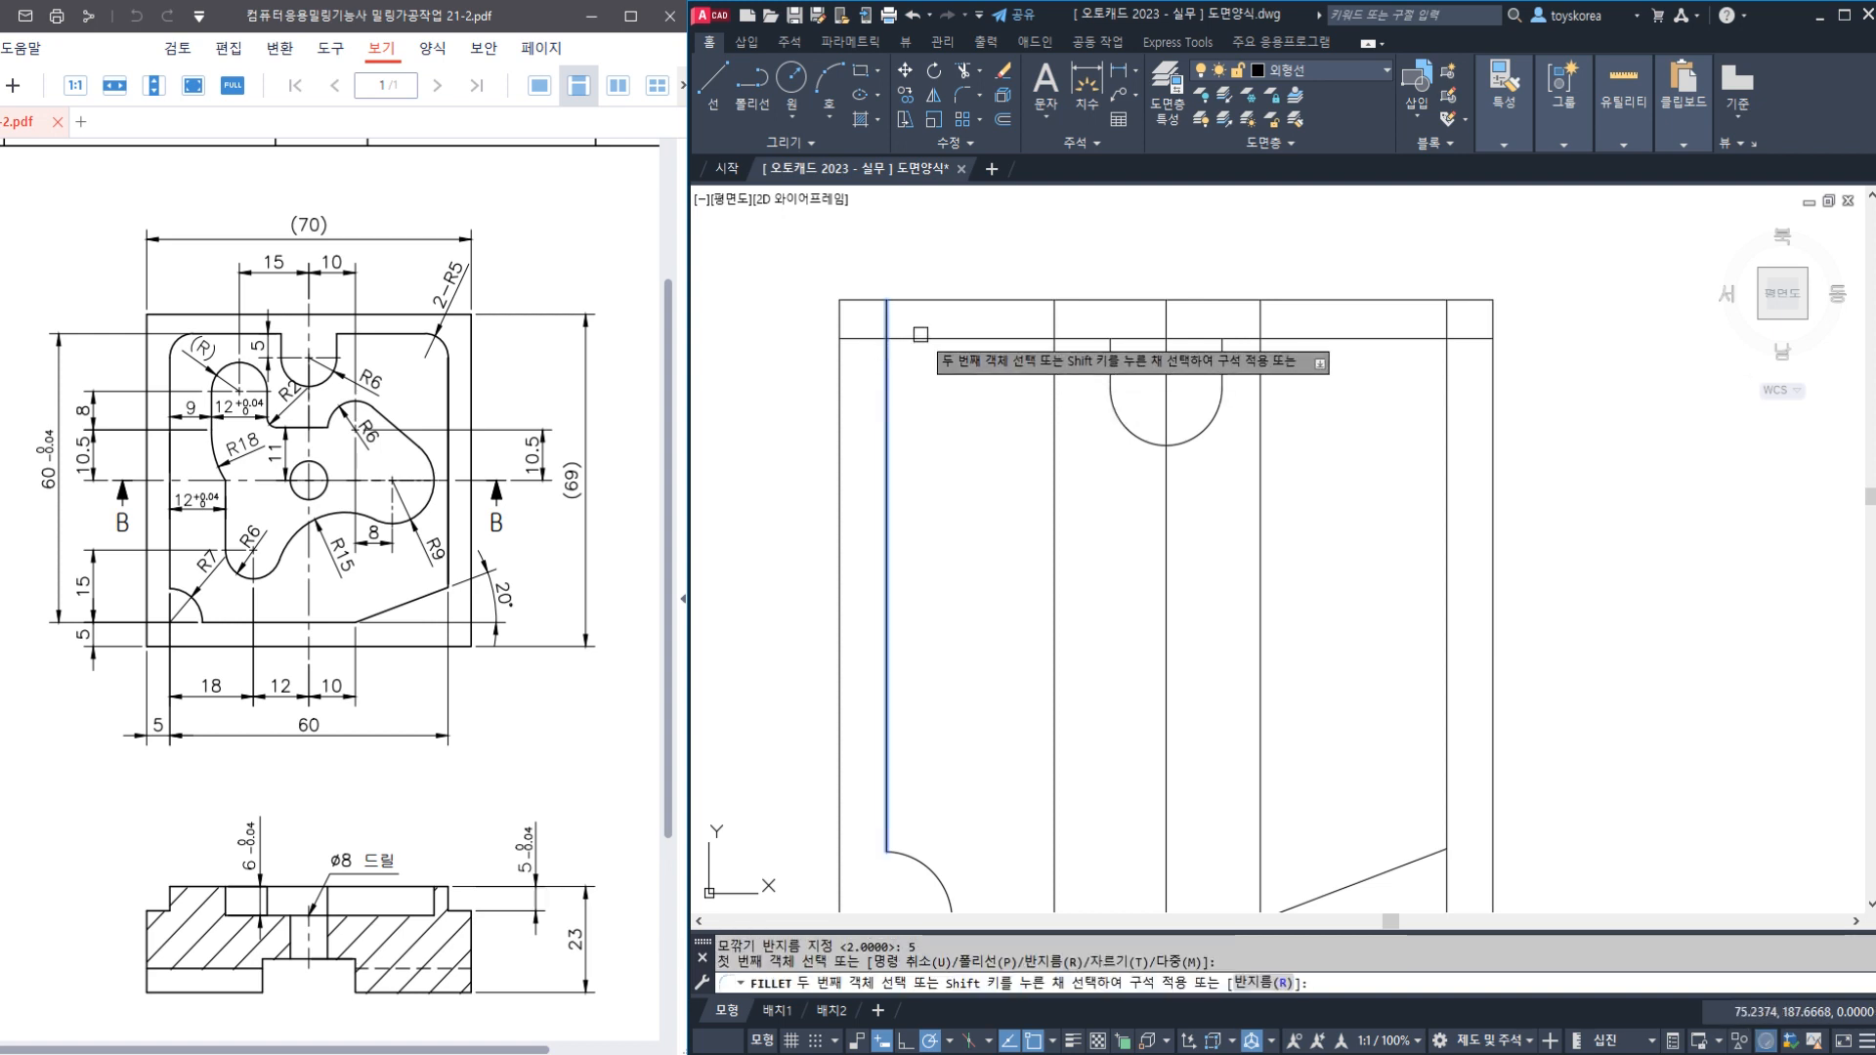
{"action": "left_click", "coordinate": [920, 338]}
{"action": "key", "text": "space"}
{"action": "left_click", "coordinate": [1422, 338]}
{"action": "left_click", "coordinate": [1447, 356]}
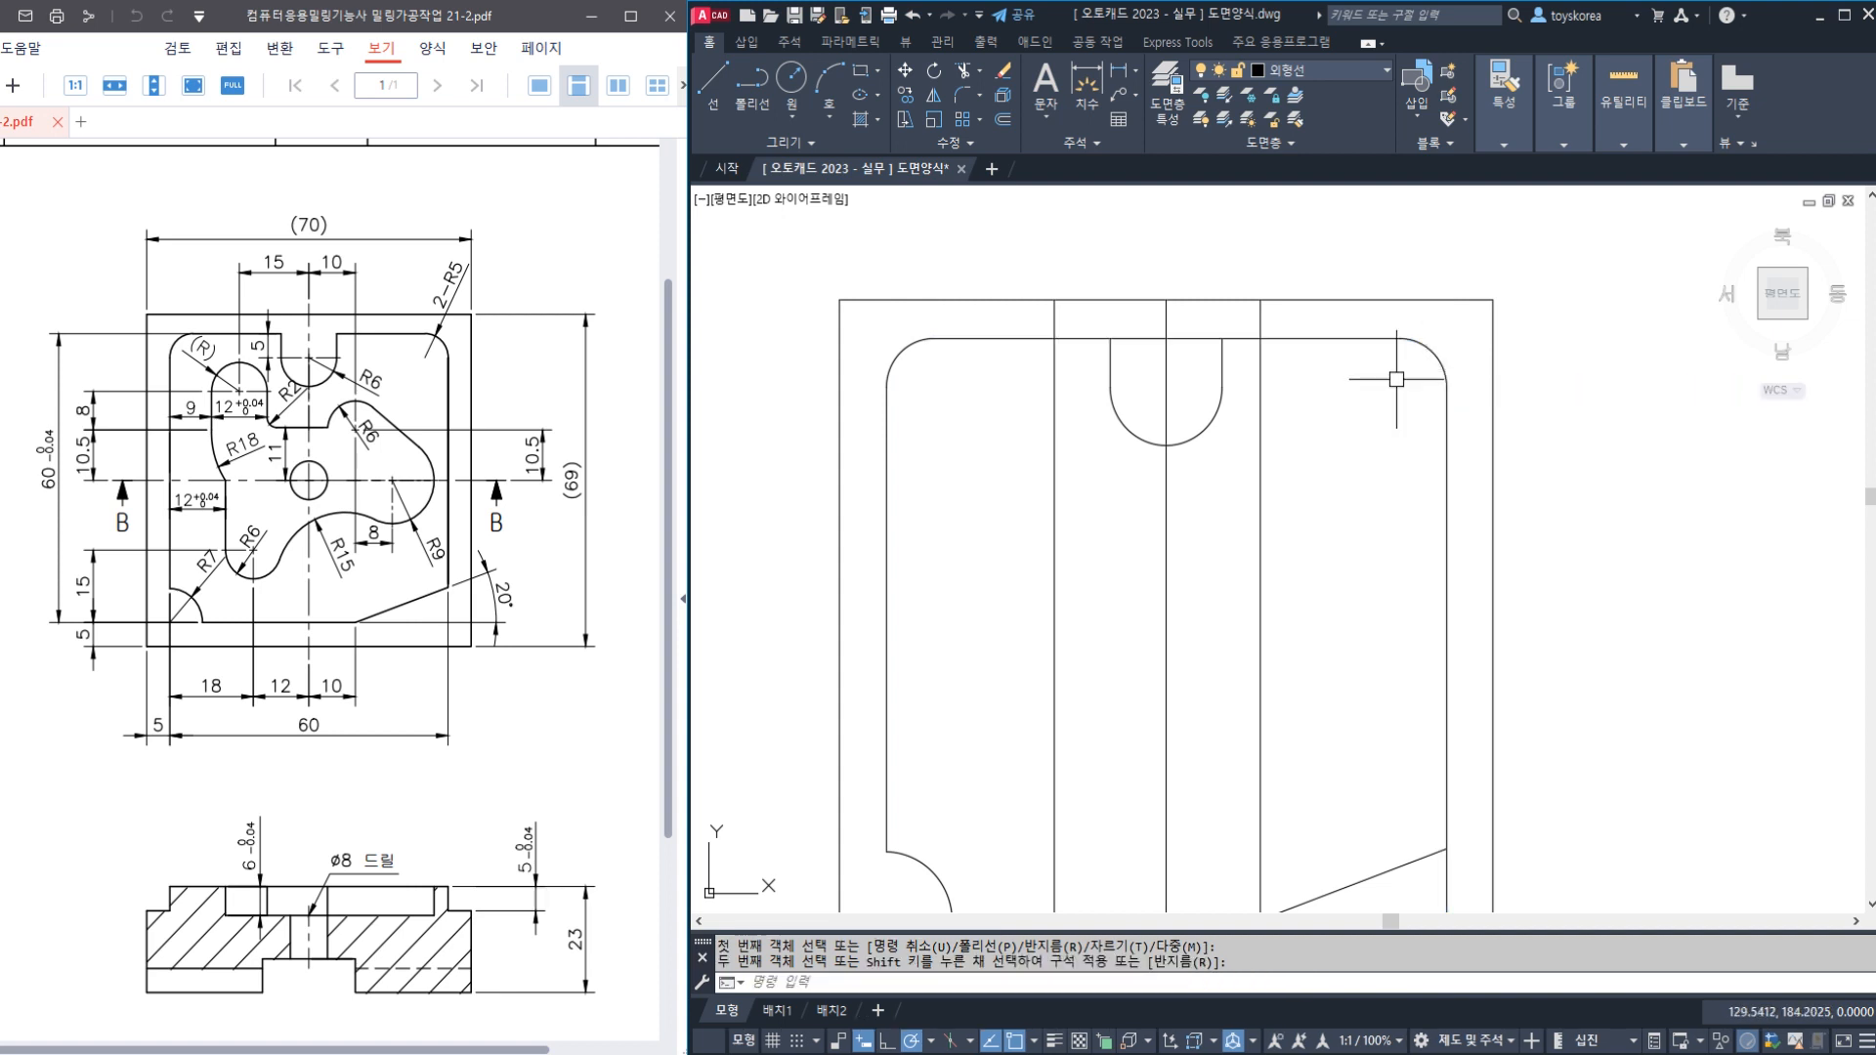
Trim the inner contour's top line between the two vertical sides of the R6 notch
{"action": "key", "text": "space"}
{"action": "left_click", "coordinate": [1226, 361]}
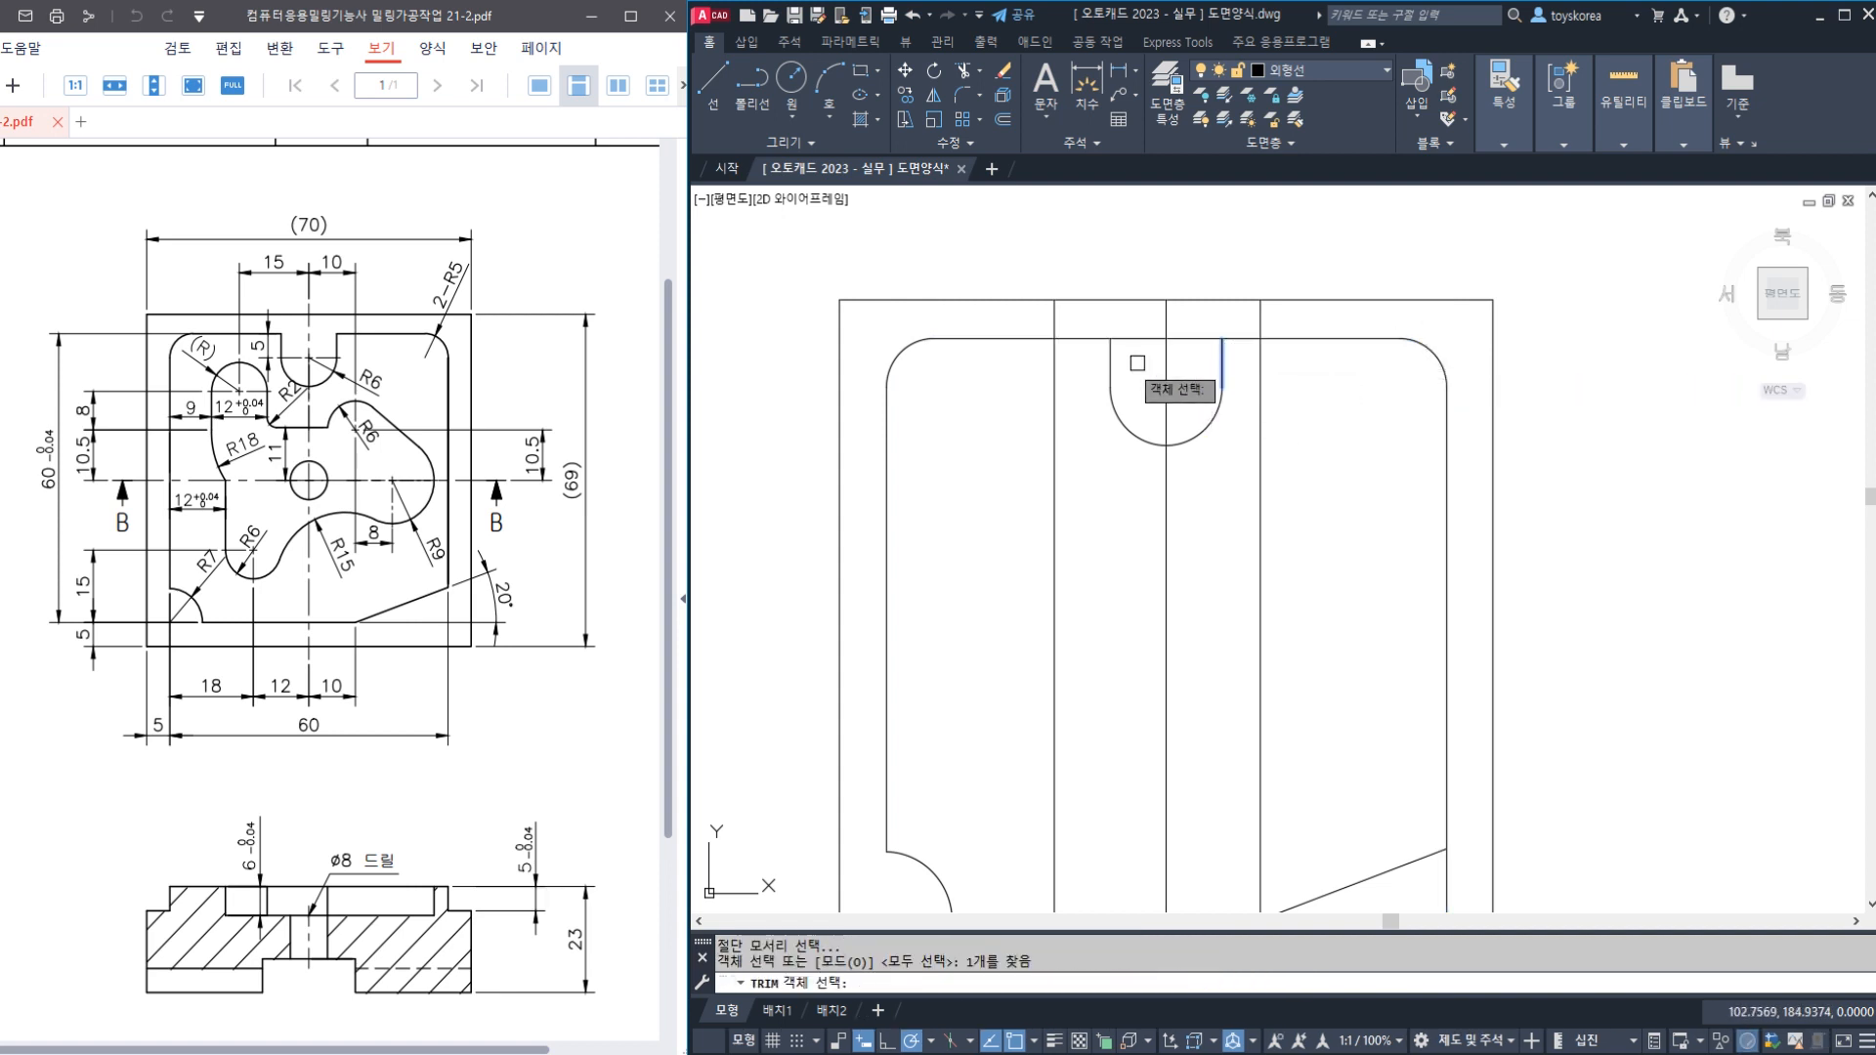
{"action": "left_click", "coordinate": [1110, 363]}
{"action": "key", "text": "space"}
{"action": "left_click", "coordinate": [1131, 339]}
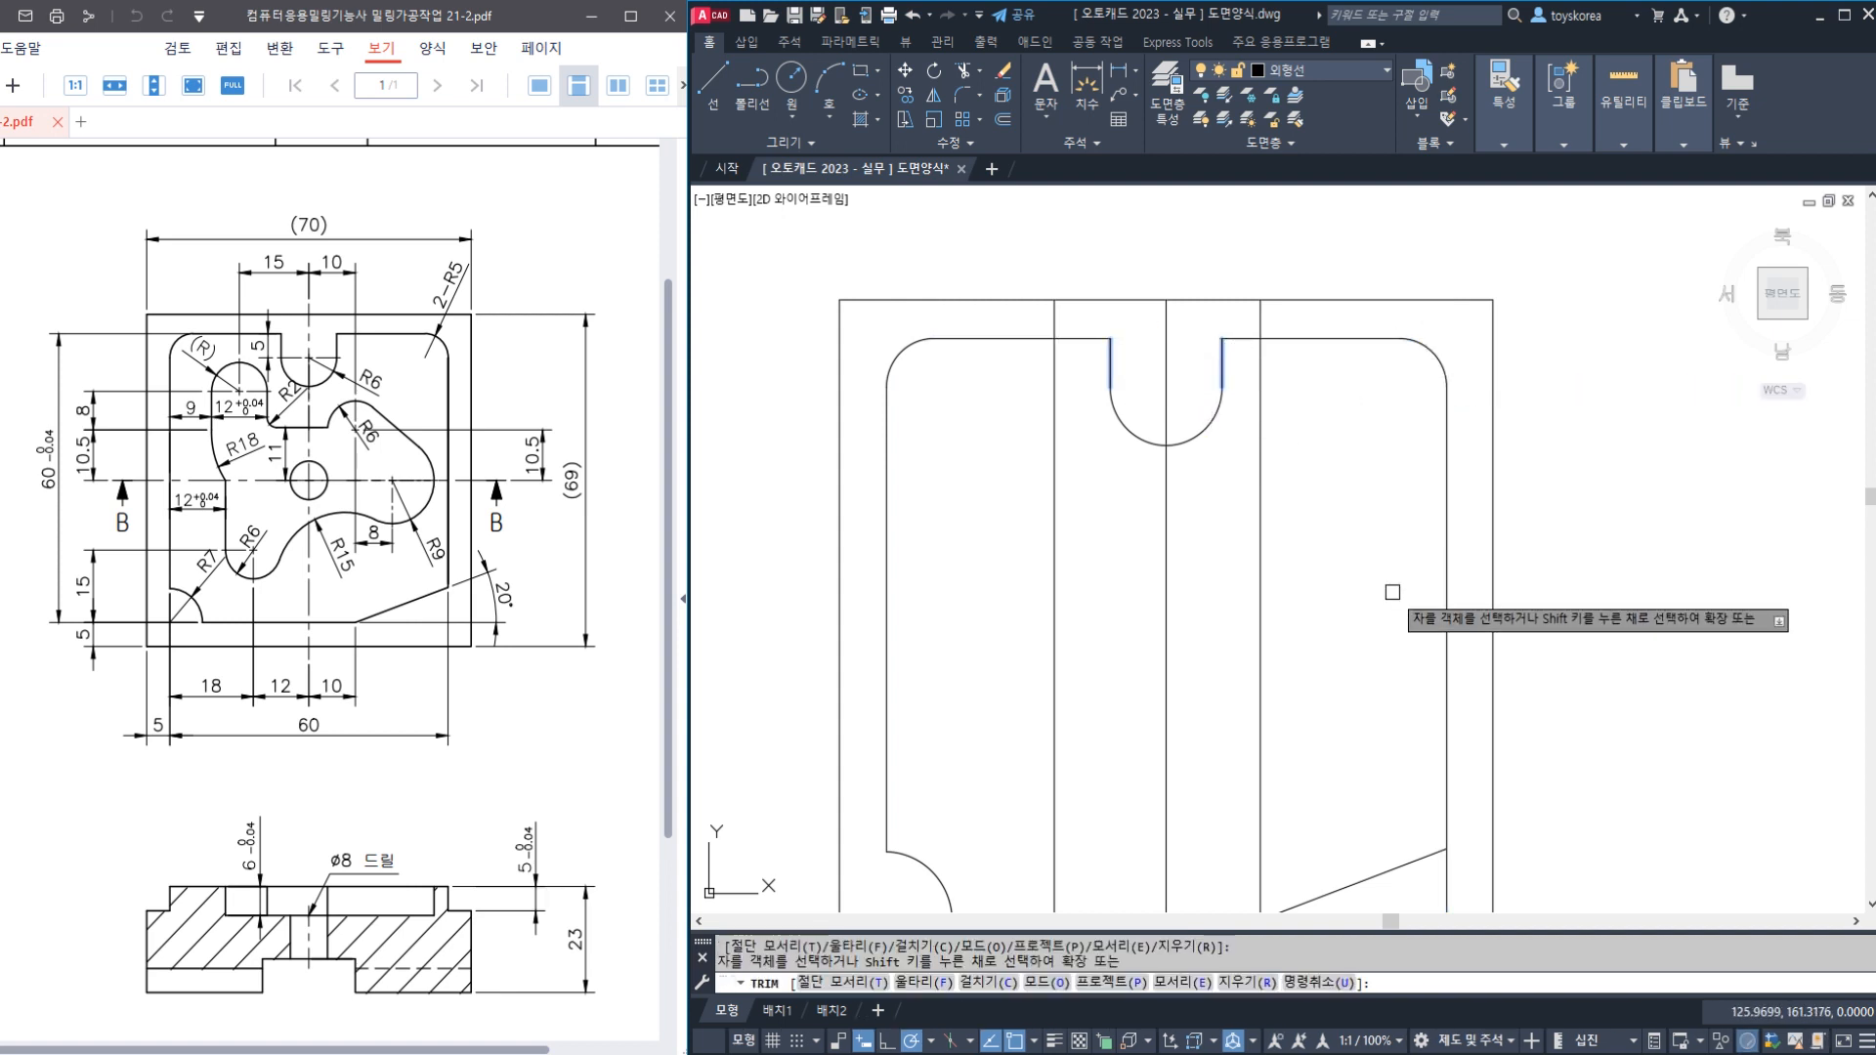
{"action": "middle_click_drag", "start_coordinate": [1392, 598], "coordinate": [1380, 420]}
{"action": "key", "text": "space"}
Trim the inner contour's right and bottom lines beyond the ends of the 20° sloped line
{"action": "key", "text": "space"}
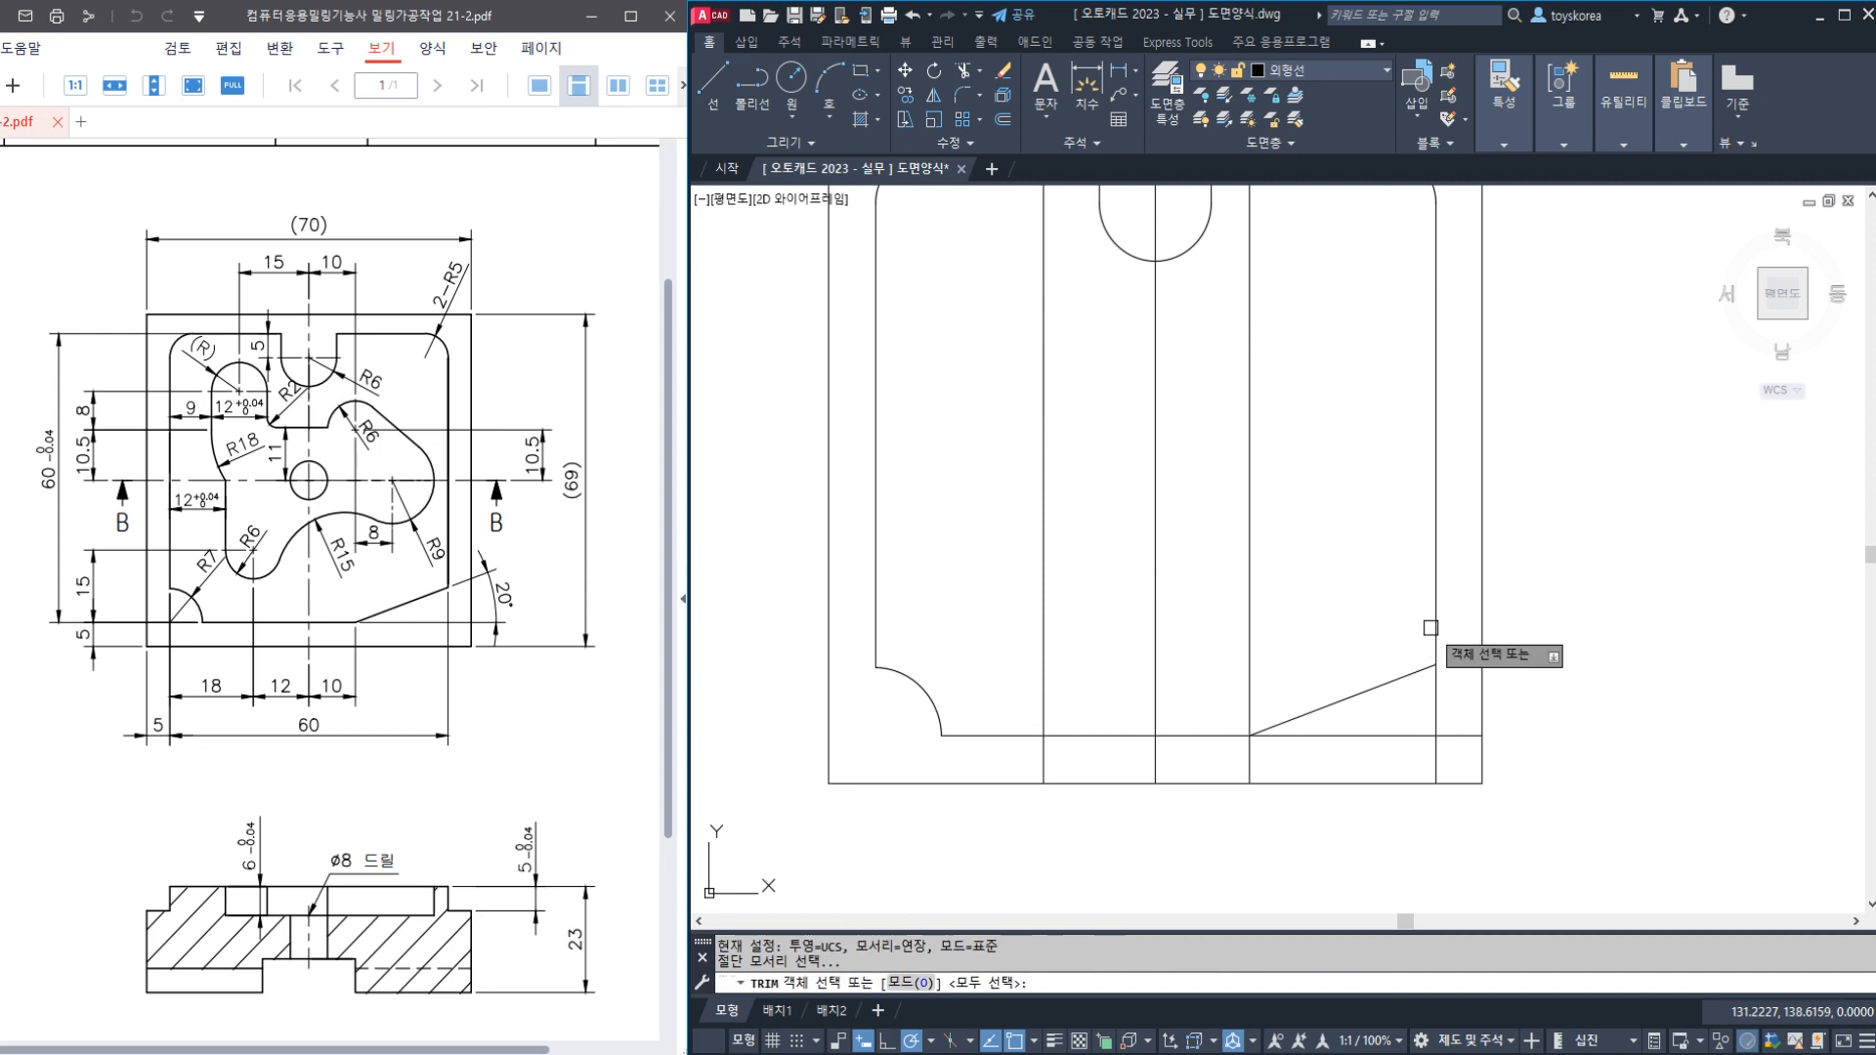
{"action": "left_click", "coordinate": [1407, 674]}
{"action": "key", "text": "space"}
{"action": "left_click", "coordinate": [1432, 692]}
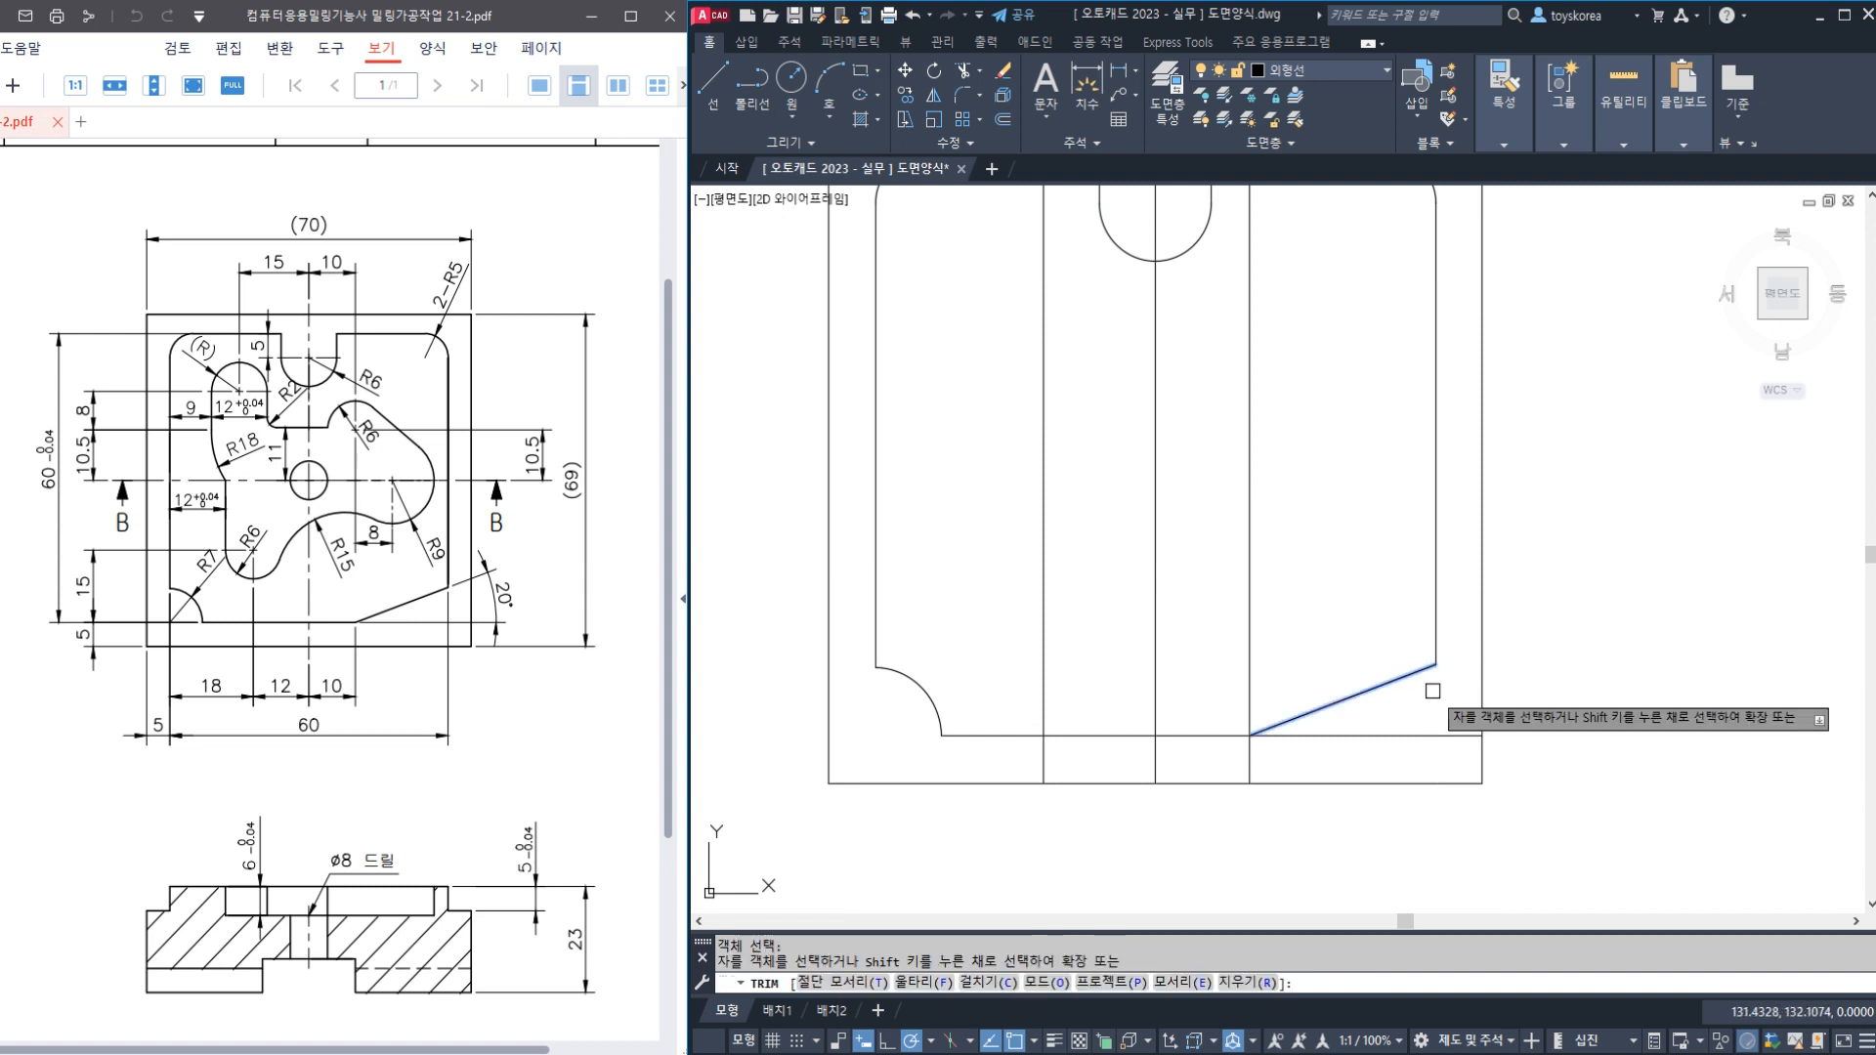
{"action": "left_click", "coordinate": [1366, 737]}
{"action": "key", "text": "Escape"}
{"action": "middle_click_drag", "start_coordinate": [1267, 619], "coordinate": [1297, 668]}
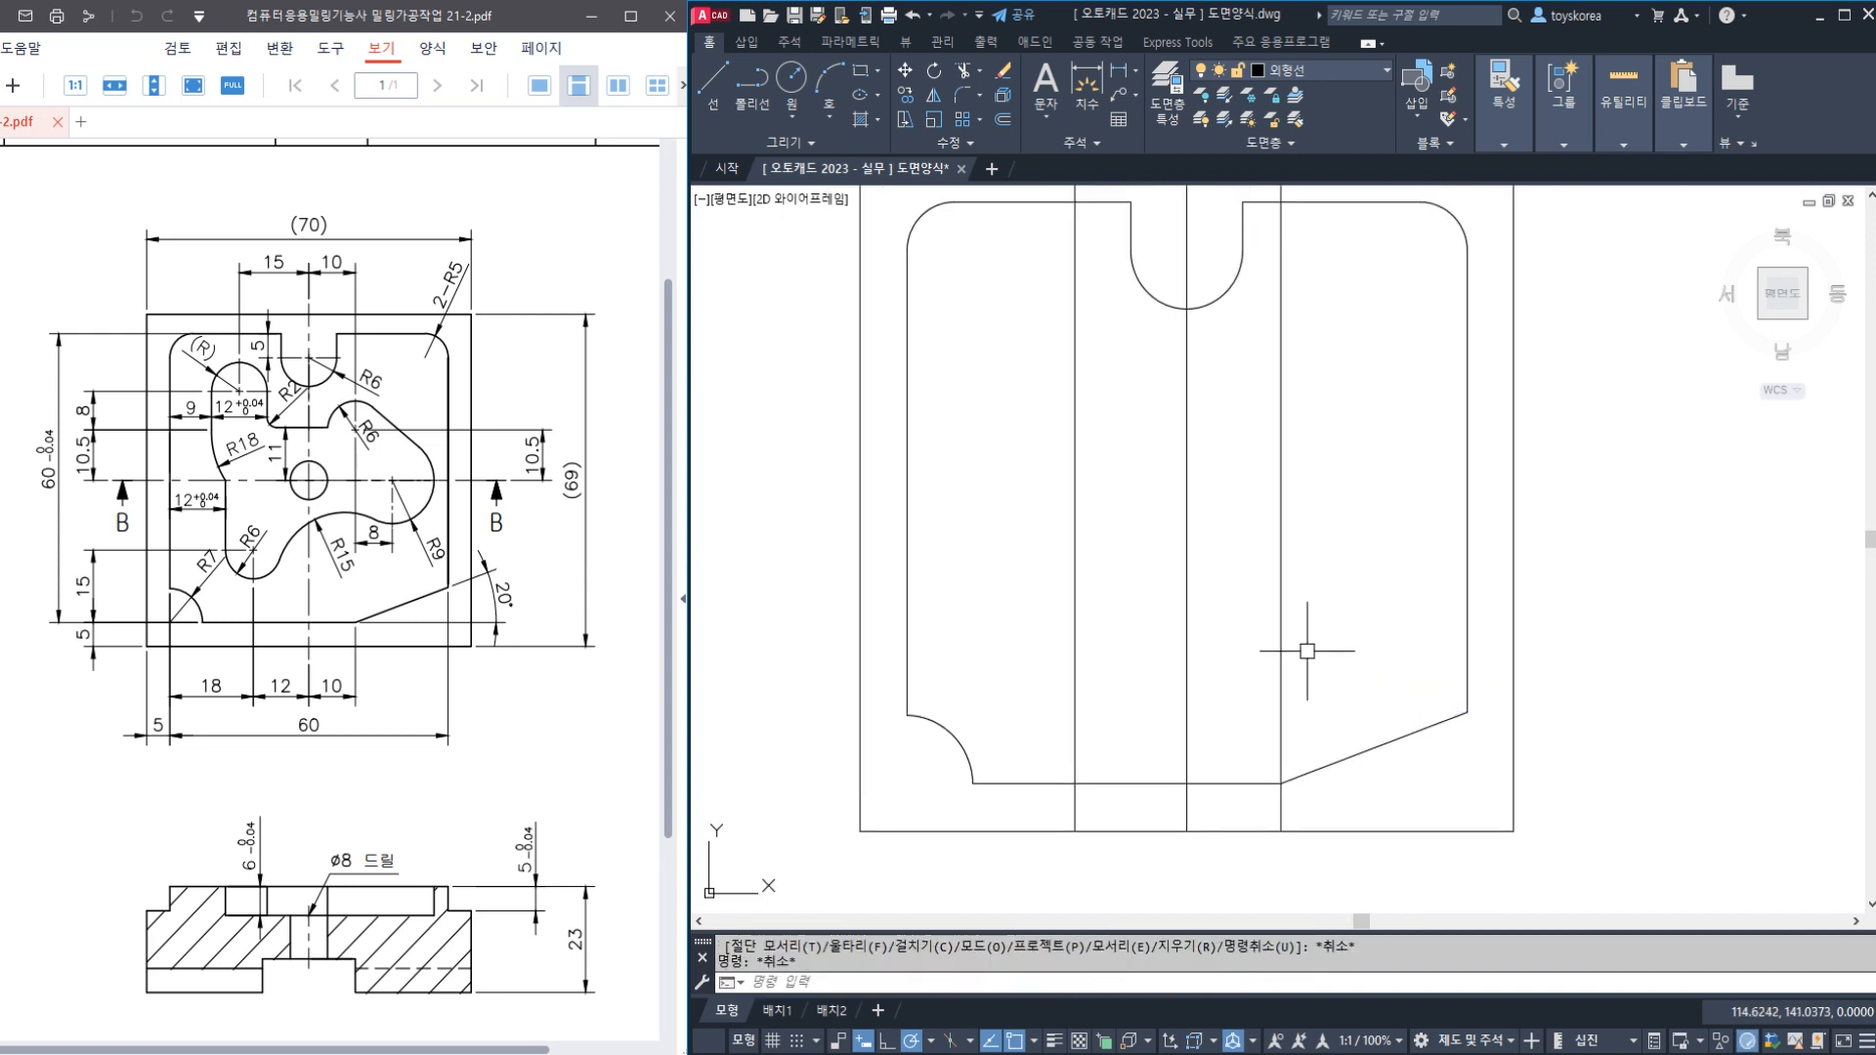
{"action": "left_click", "coordinate": [1310, 642]}
{"action": "left_click", "coordinate": [1268, 624]}
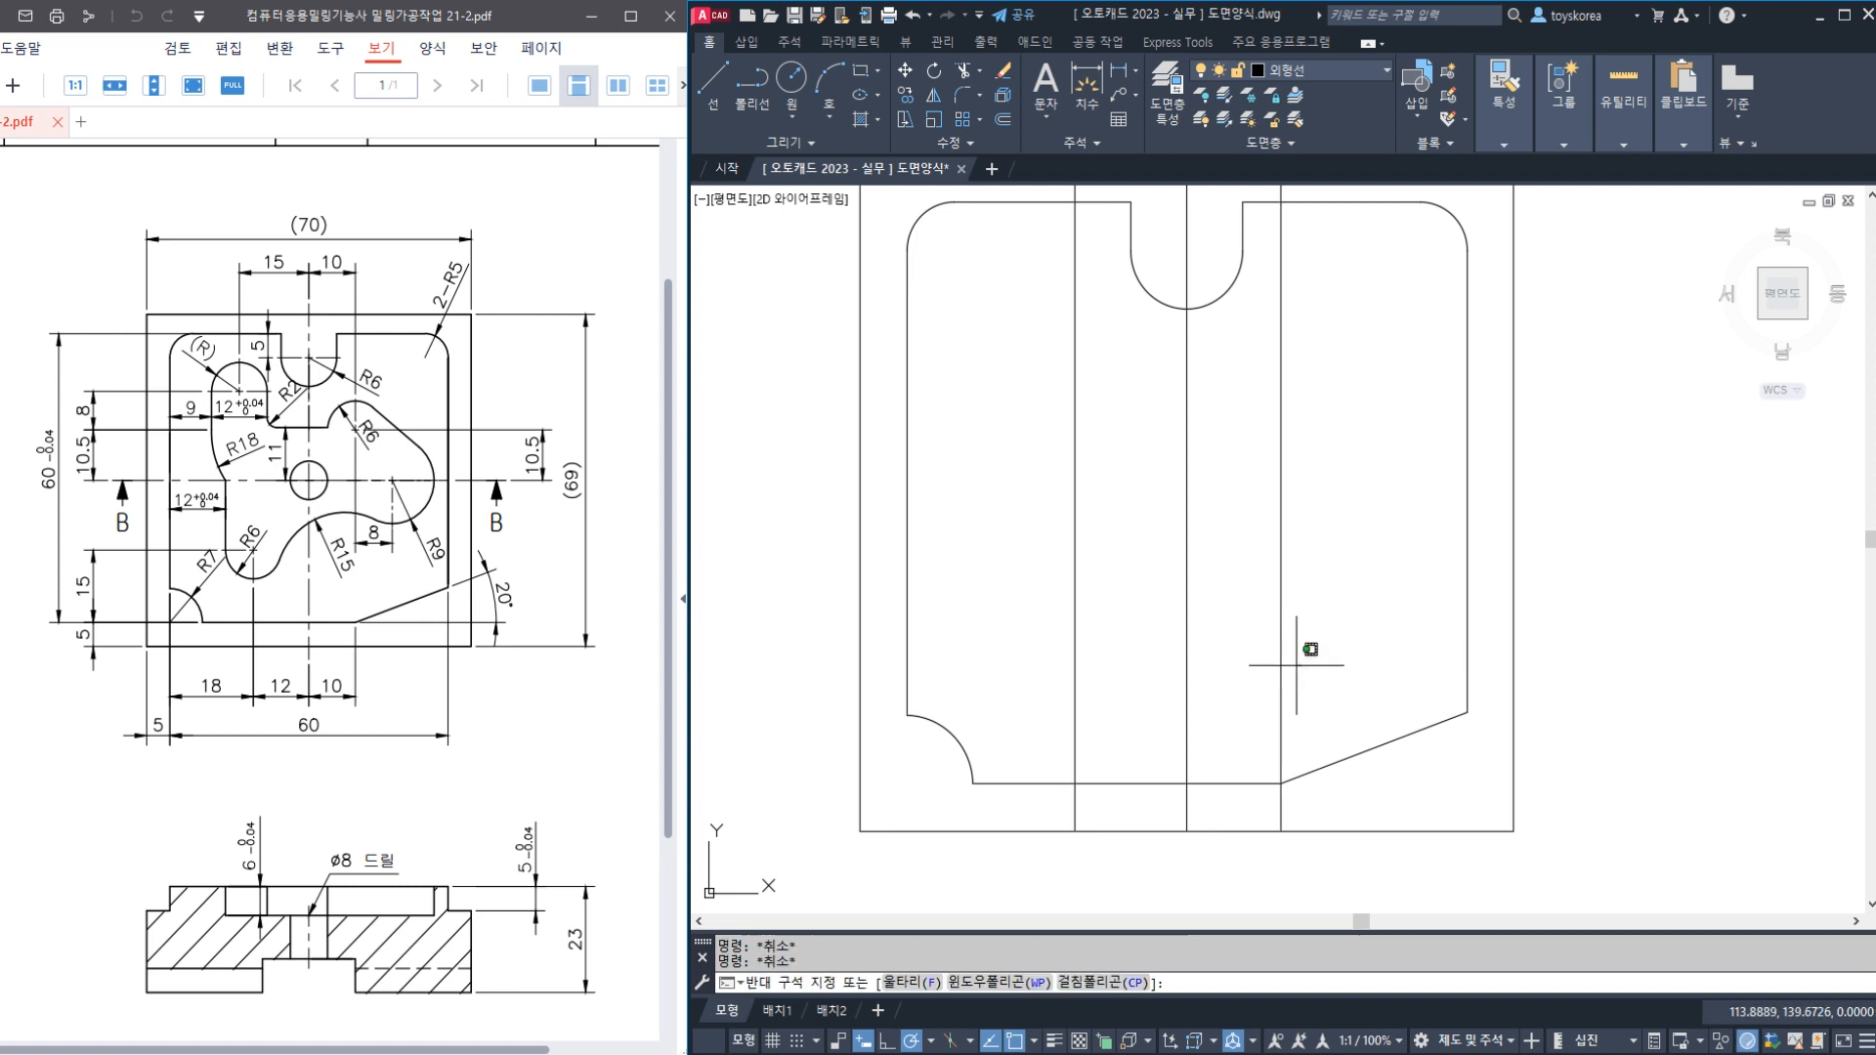
{"action": "key", "text": "Escape"}
{"action": "left_click", "coordinate": [1295, 655]}
{"action": "key", "text": "Escape"}
{"action": "left_click", "coordinate": [1209, 621]}
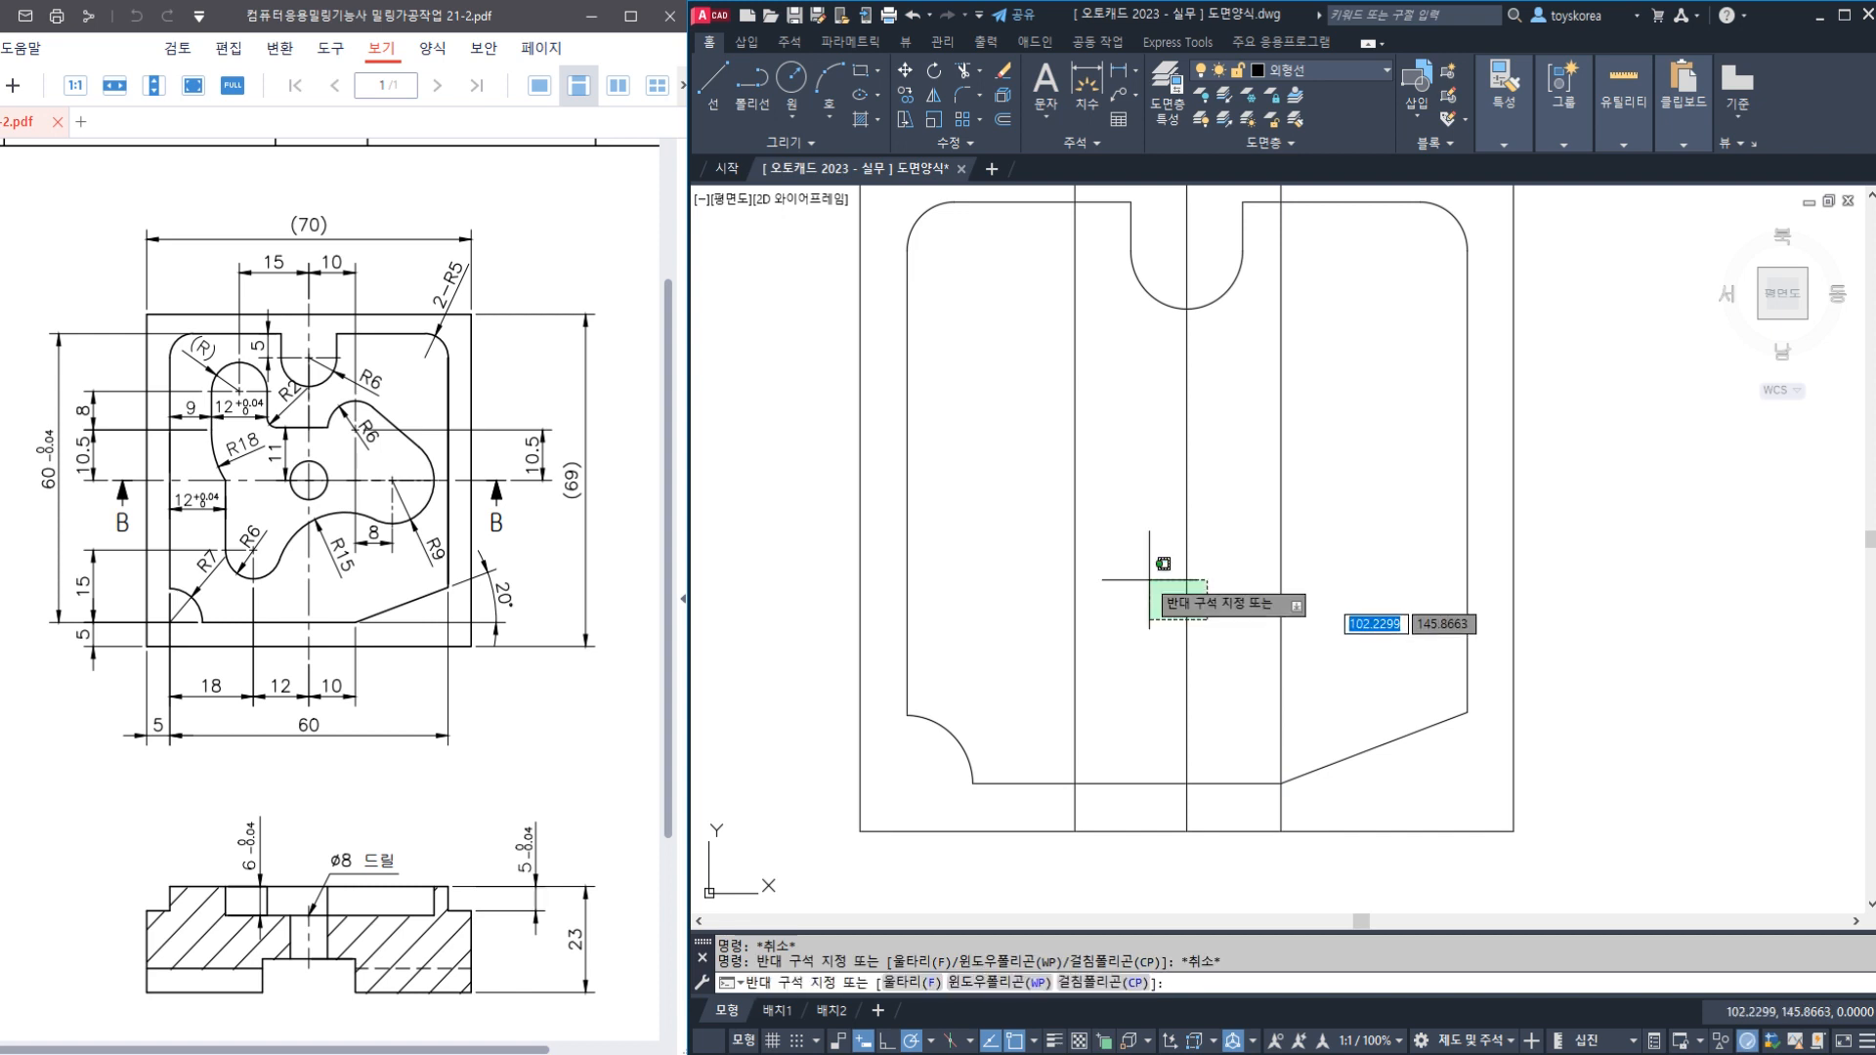
{"action": "left_click", "coordinate": [1135, 573]}
{"action": "key", "text": "Escape"}
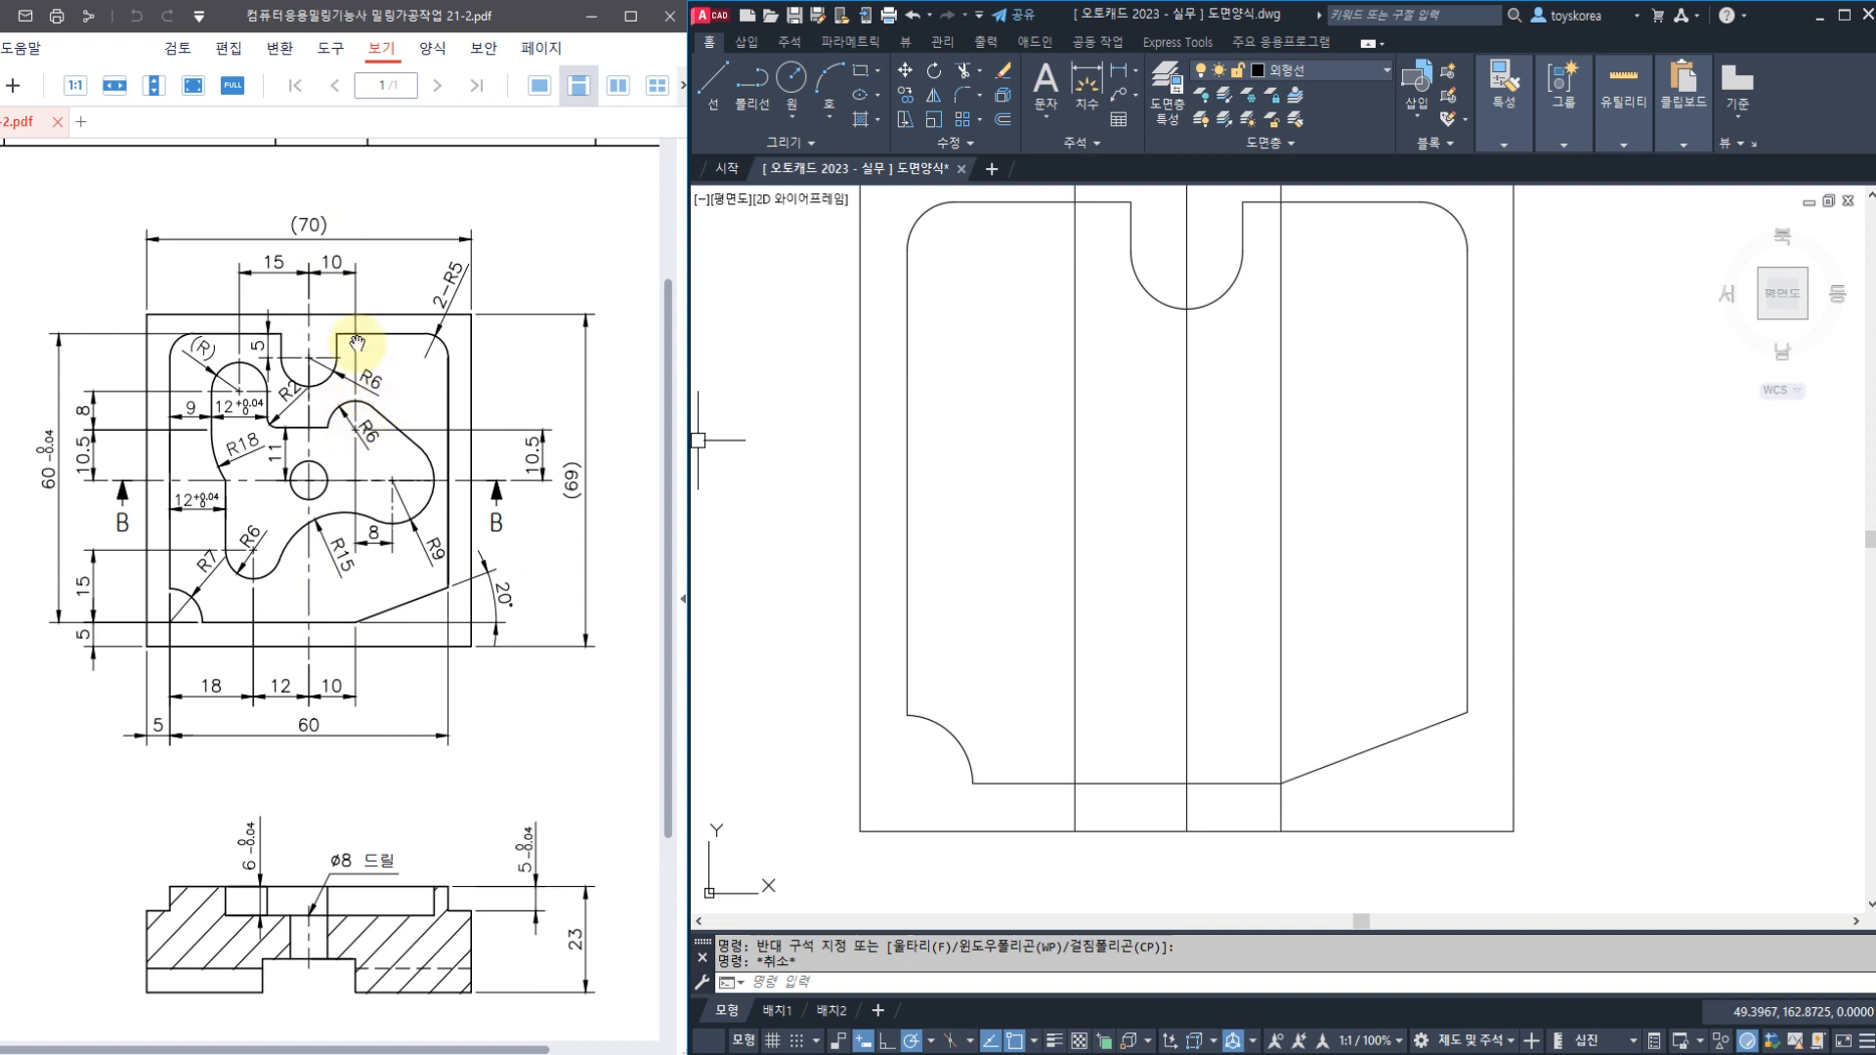
{"action": "left_click", "coordinate": [1256, 515]}
{"action": "key", "text": "Escape"}
{"action": "left_click", "coordinate": [1358, 536]}
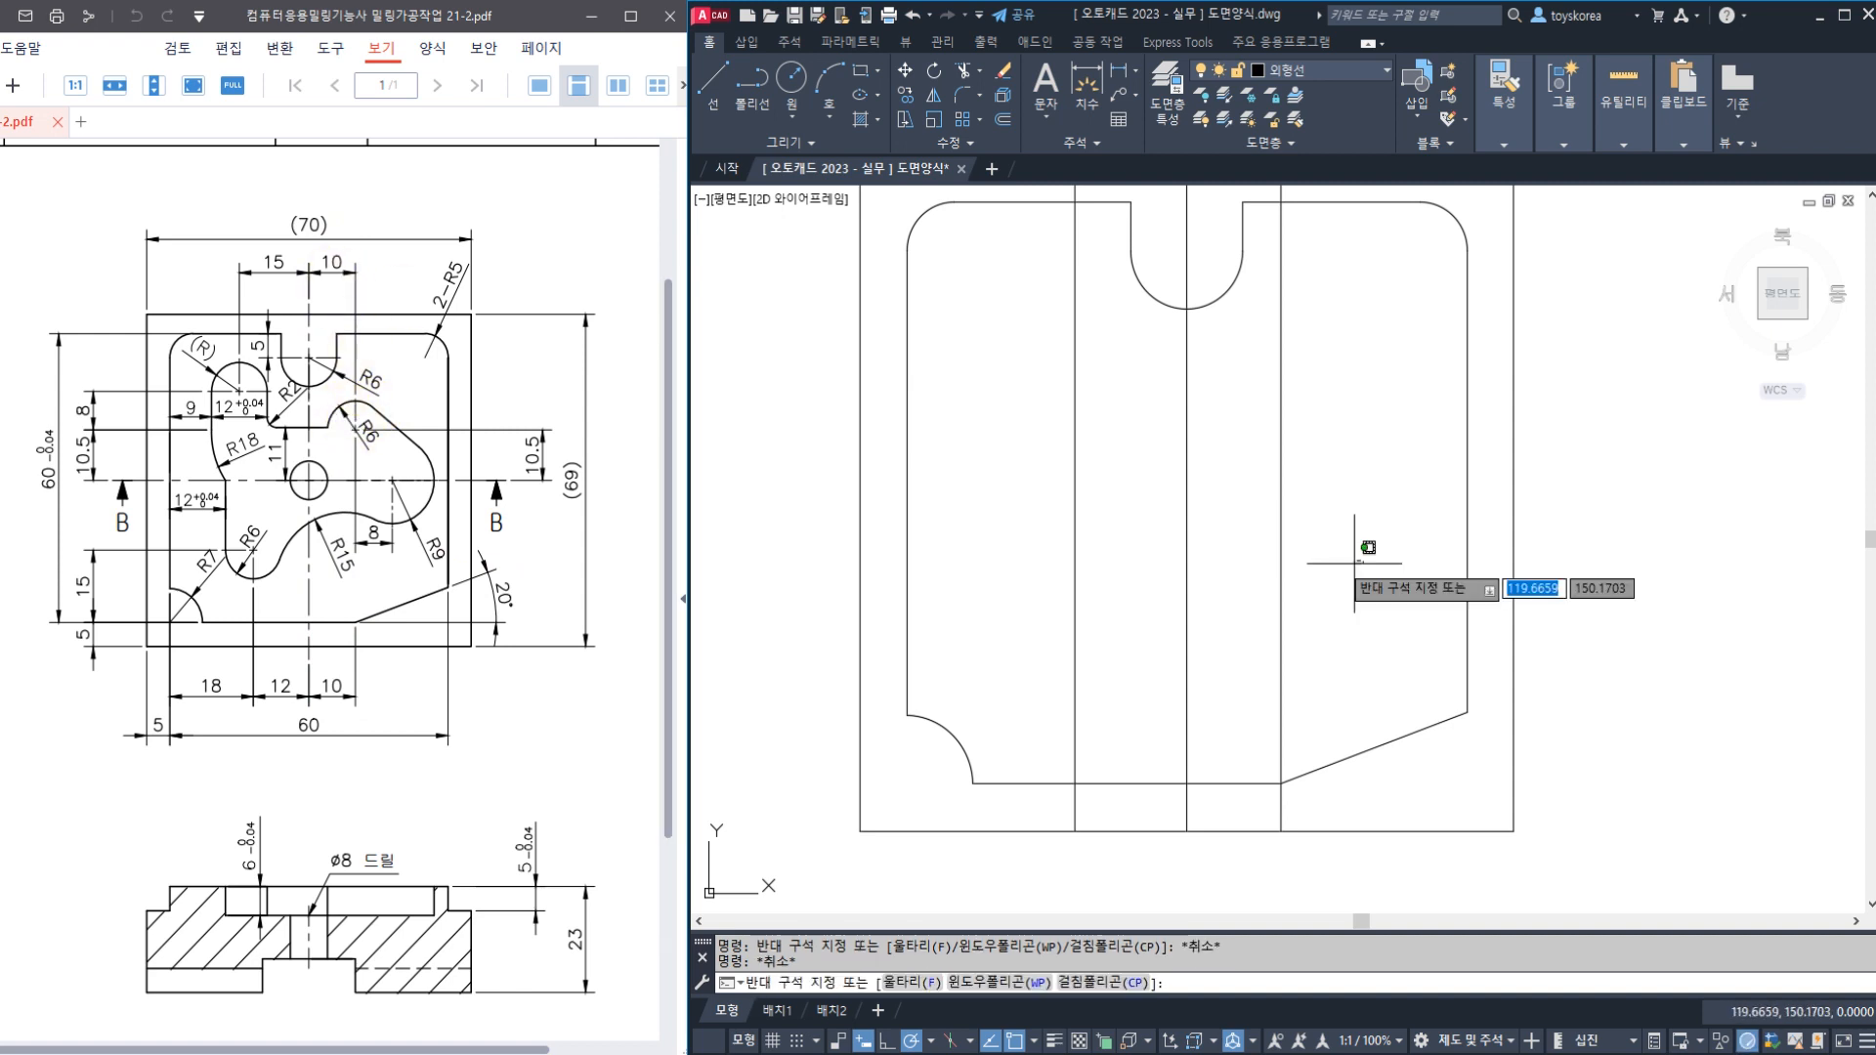
{"action": "left_click", "coordinate": [1227, 531]}
{"action": "left_click", "coordinate": [1140, 540]}
{"action": "left_click", "coordinate": [1040, 534]}
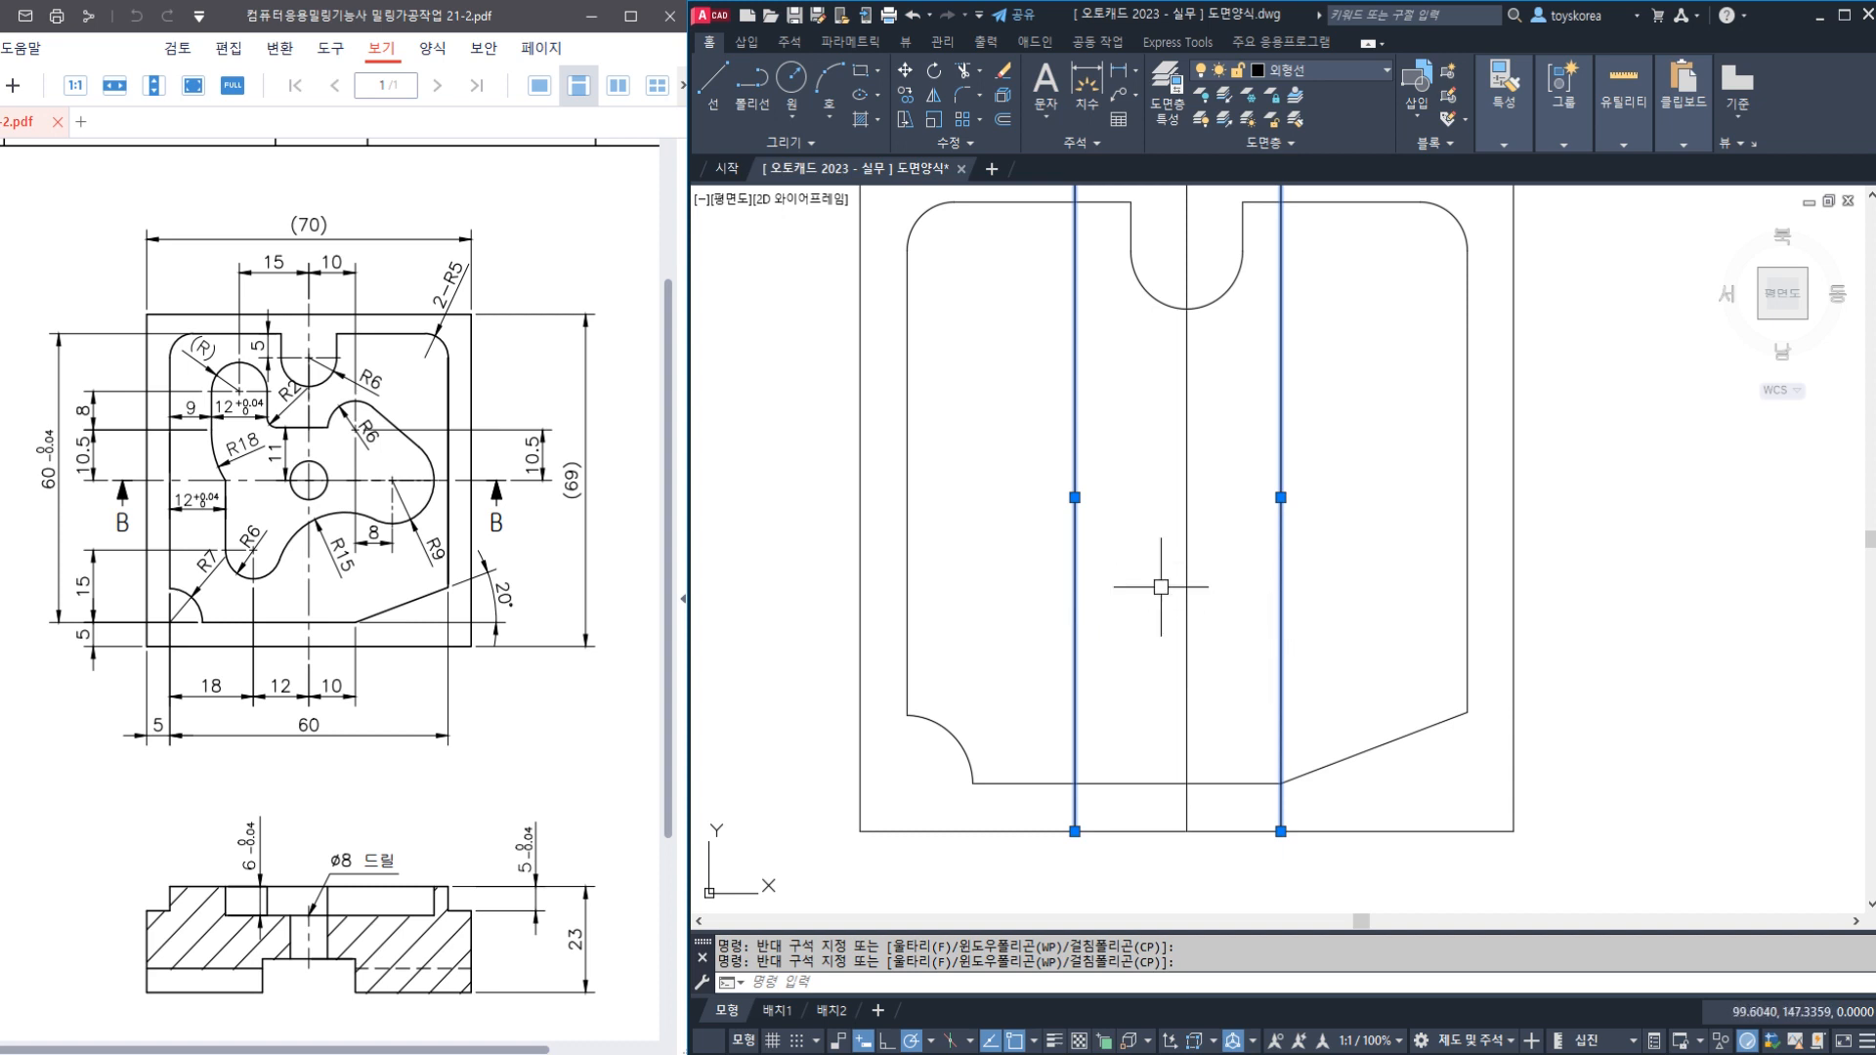
Clear the selection of the vertical construction lines and save the drawing
{"action": "key", "text": "Escape"}
{"action": "key", "text": "Escape"}
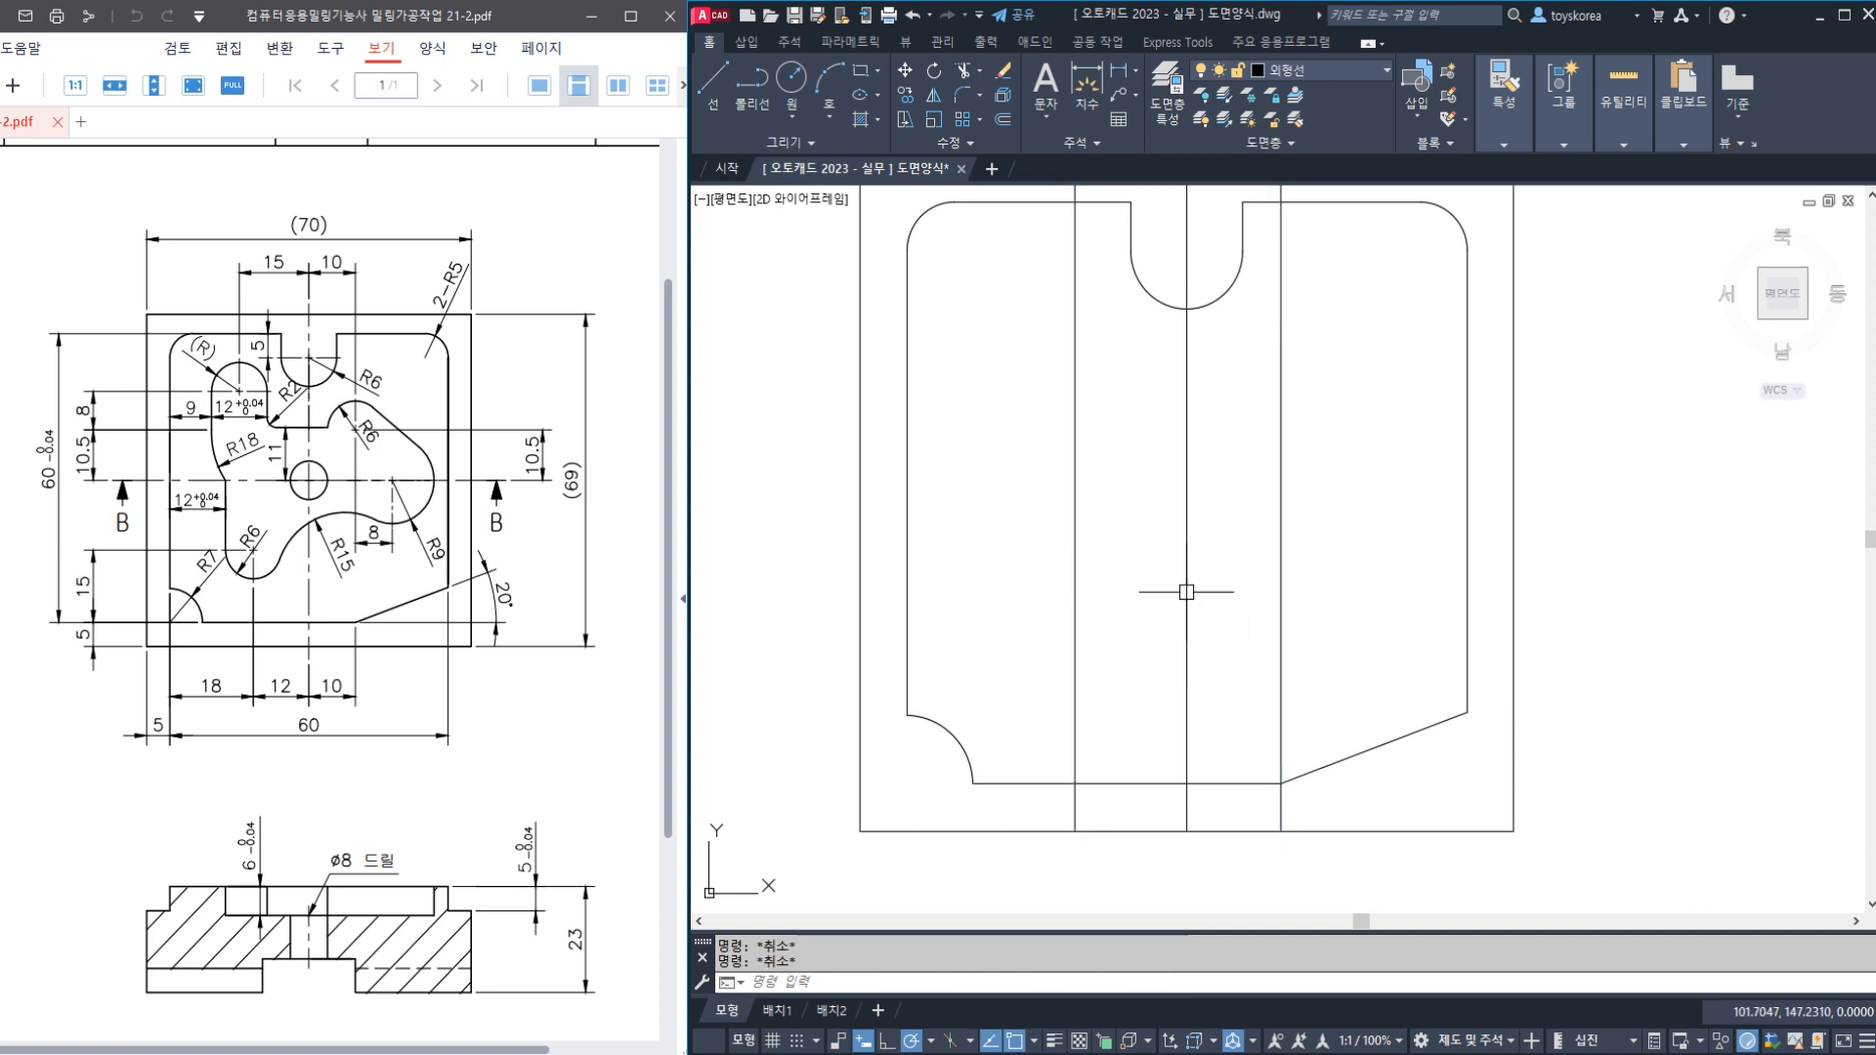
{"action": "key", "text": "ctrl+s"}
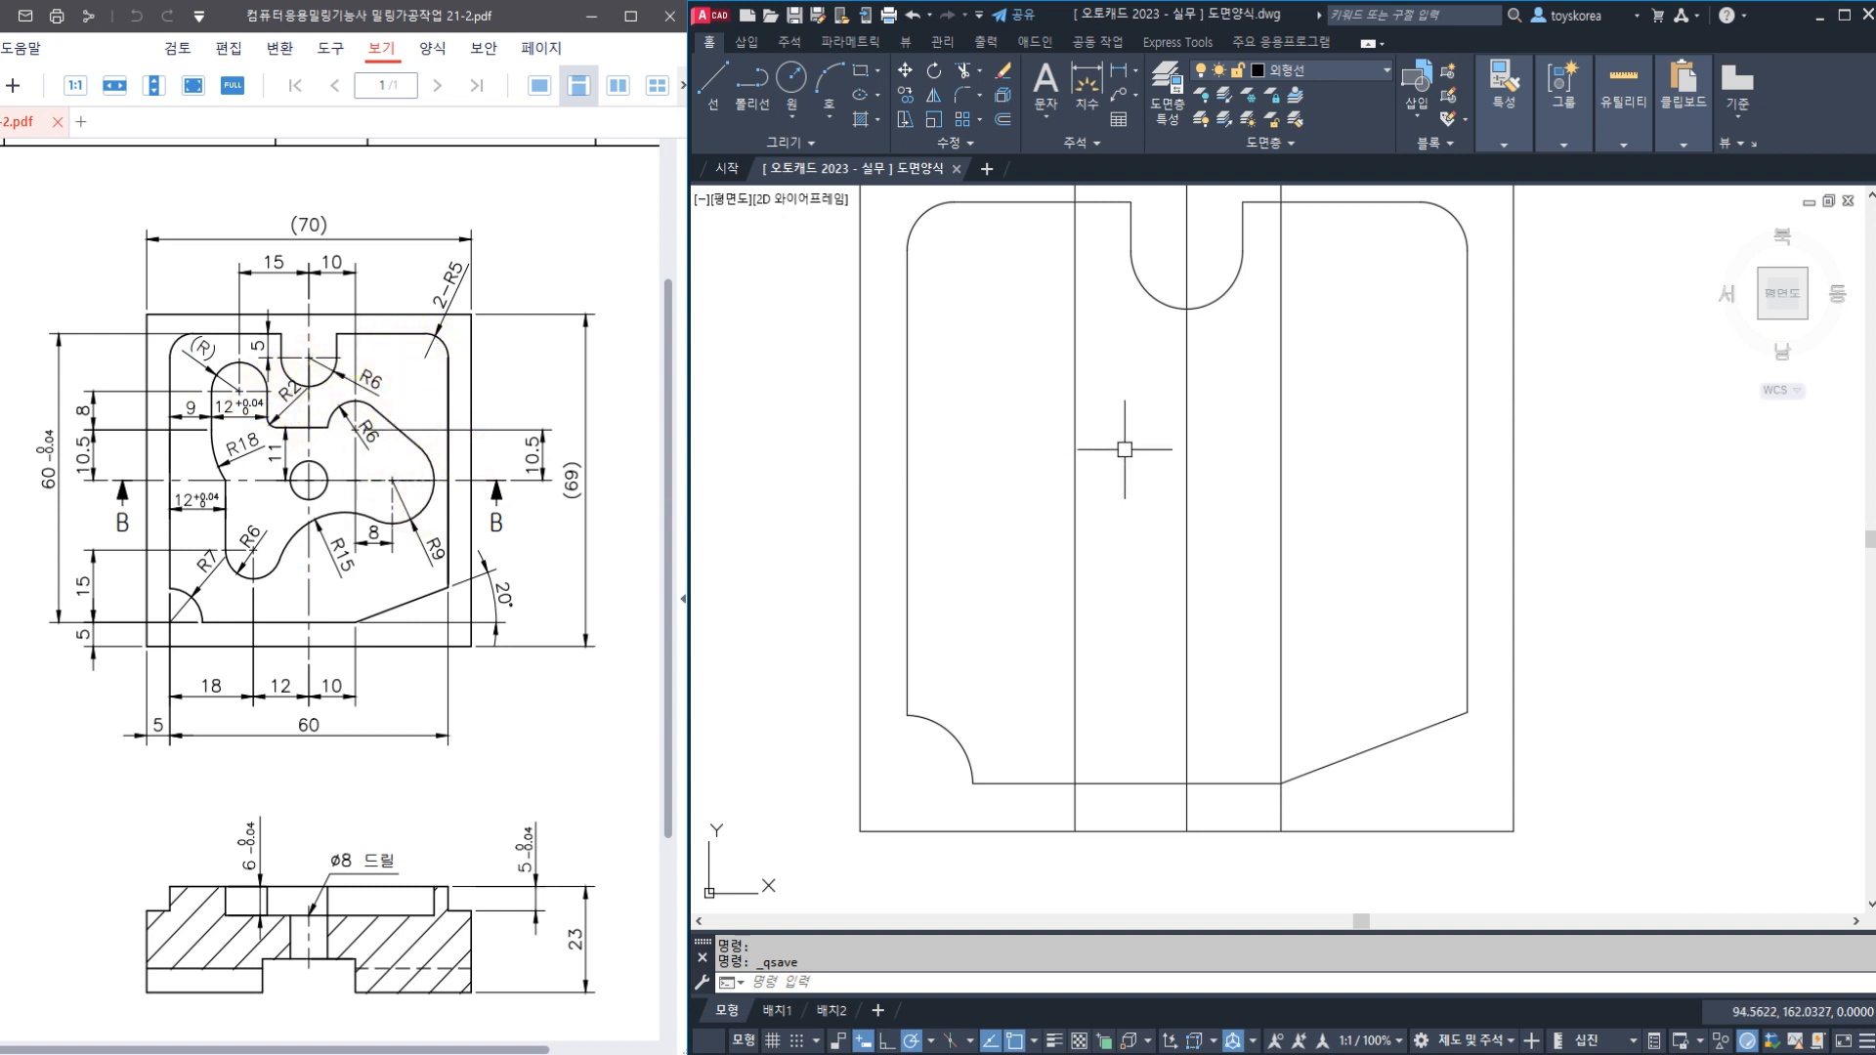
{"action": "middle_click_drag", "start_coordinate": [1152, 489], "coordinate": [1151, 525]}
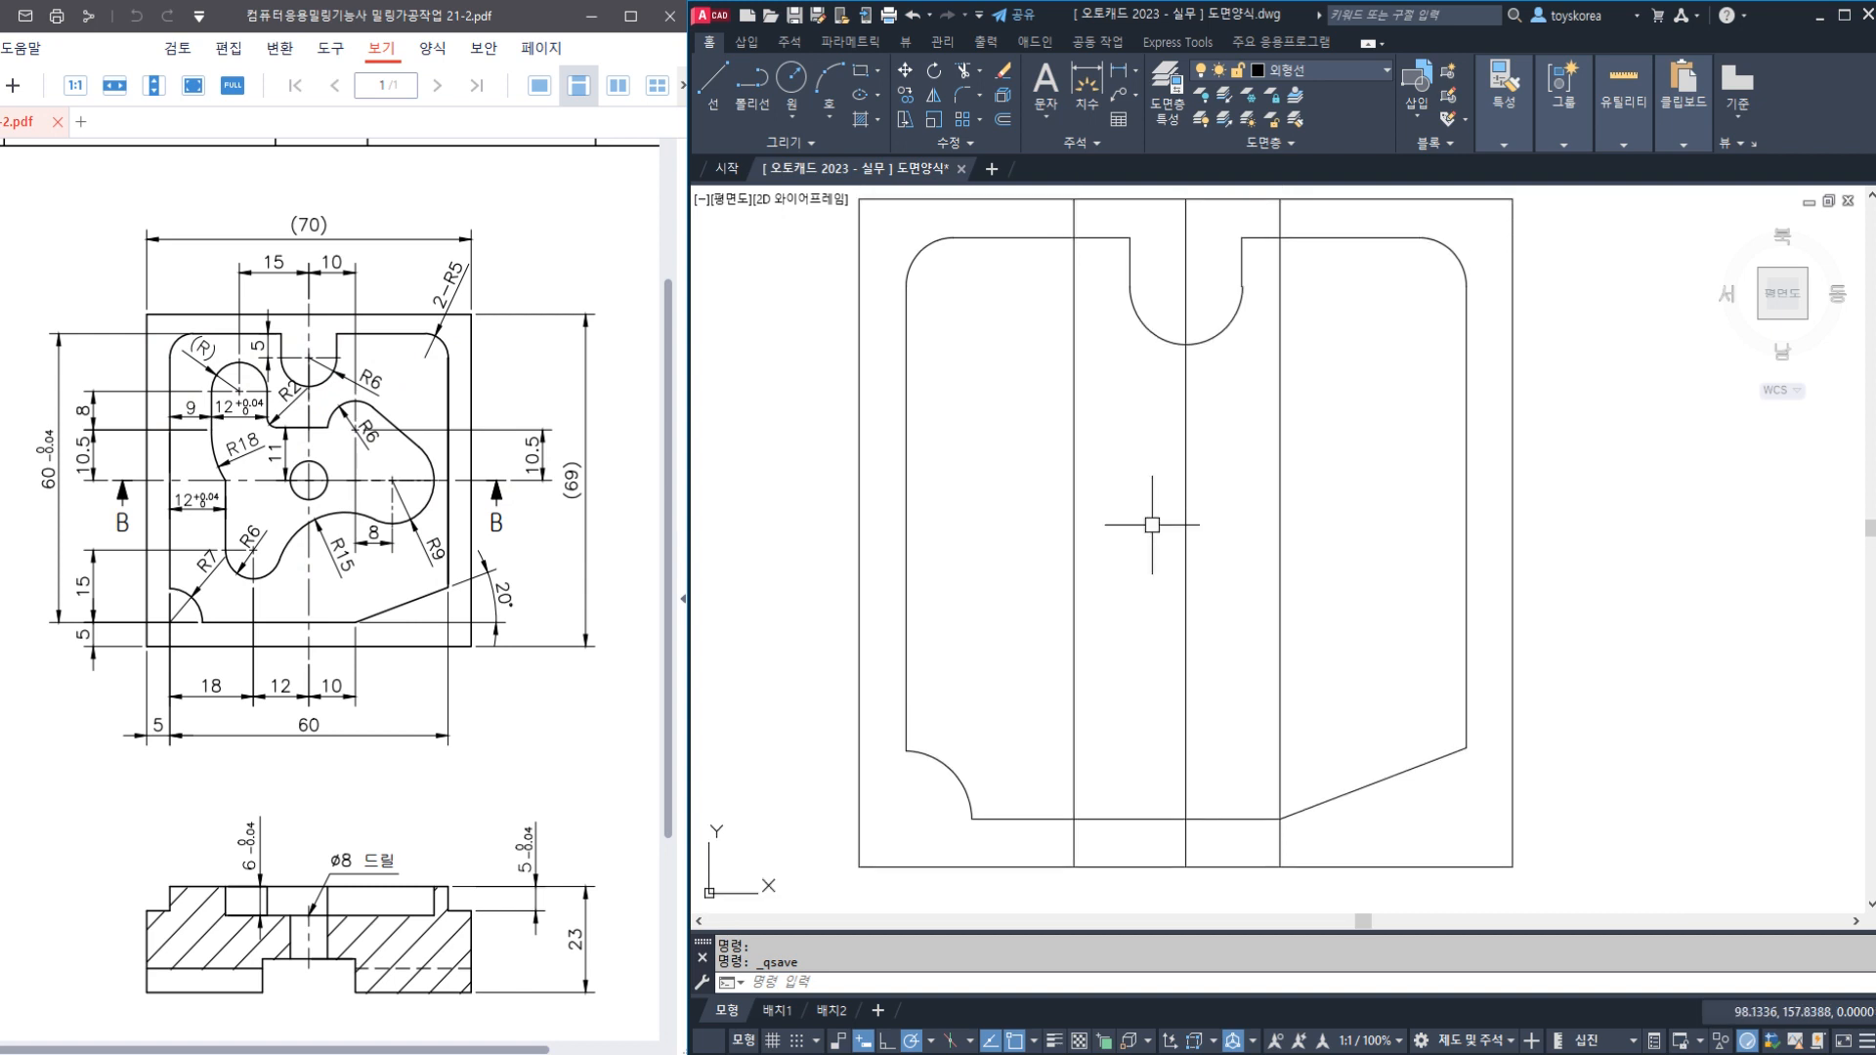
{"action": "left_click", "coordinate": [291, 564]}
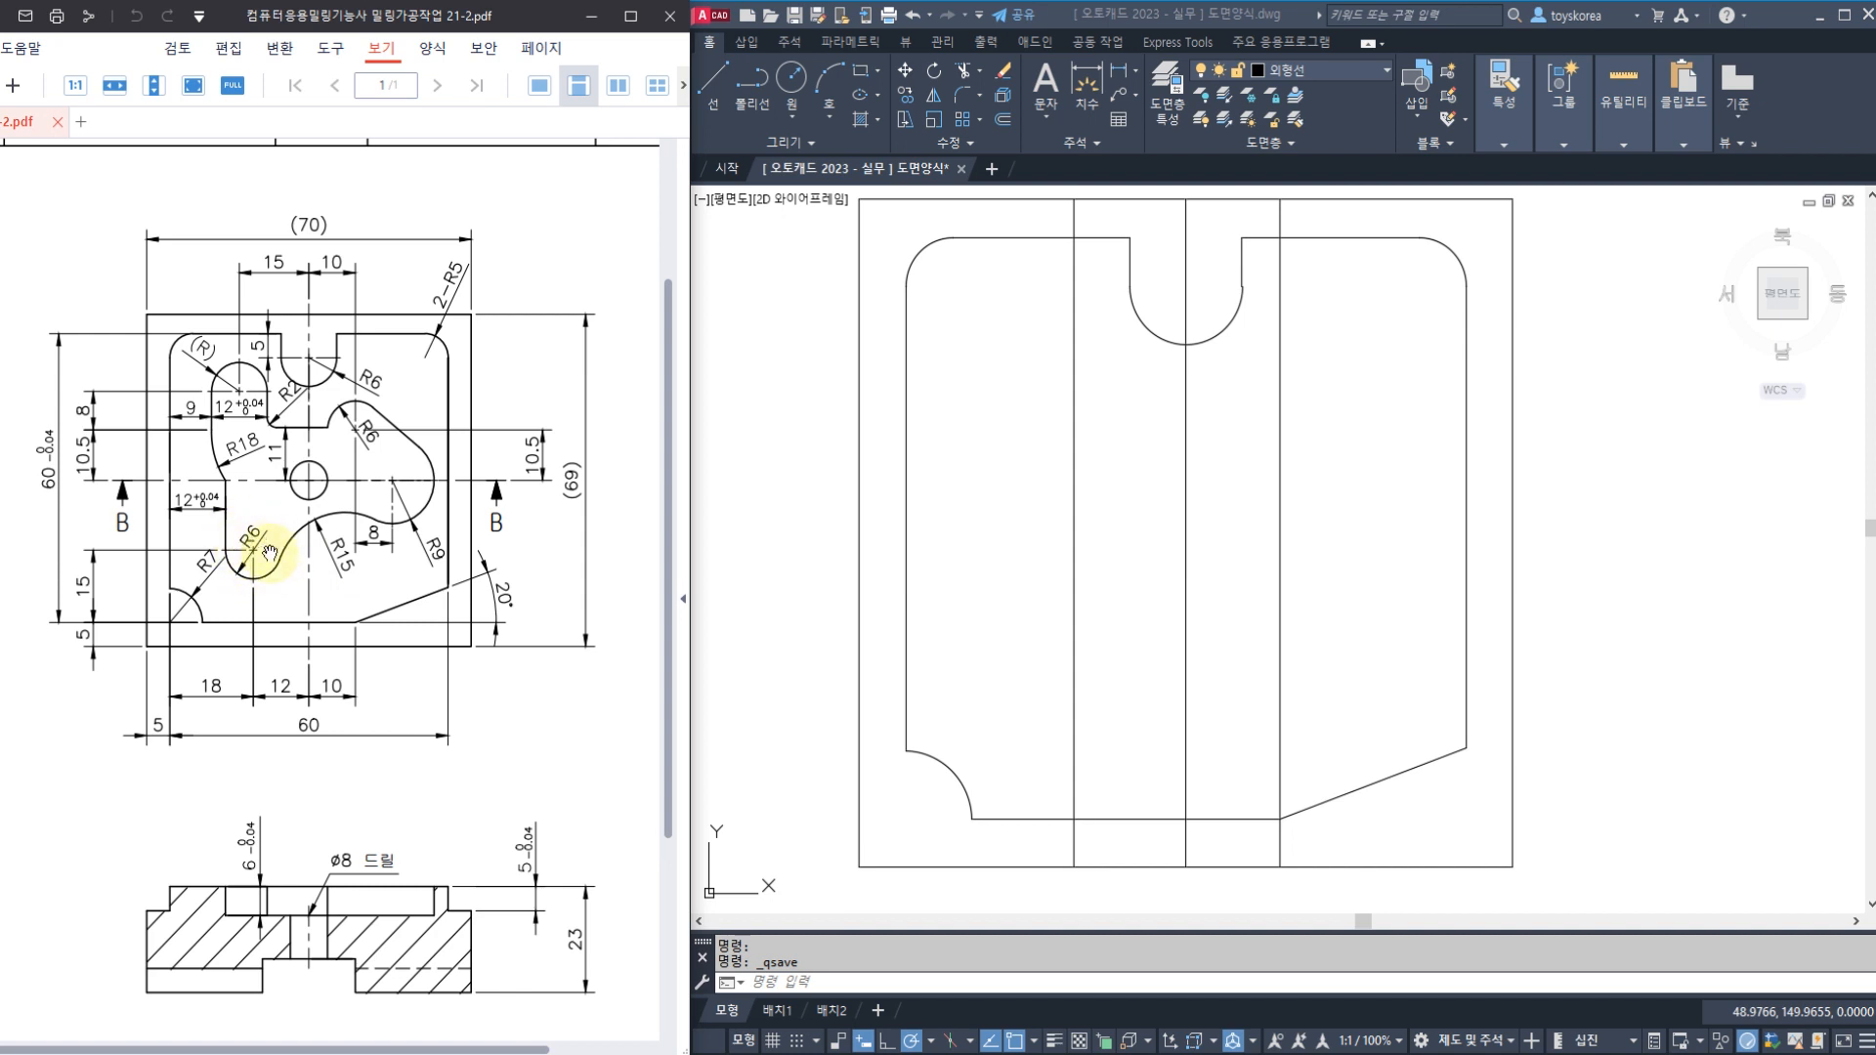
{"action": "left_click", "coordinate": [1130, 622]}
{"action": "key", "text": "Escape"}
{"action": "middle_click_drag", "start_coordinate": [1117, 641], "coordinate": [1110, 611]}
{"action": "left_click", "coordinate": [1106, 610]}
{"action": "left_click", "coordinate": [1042, 601]}
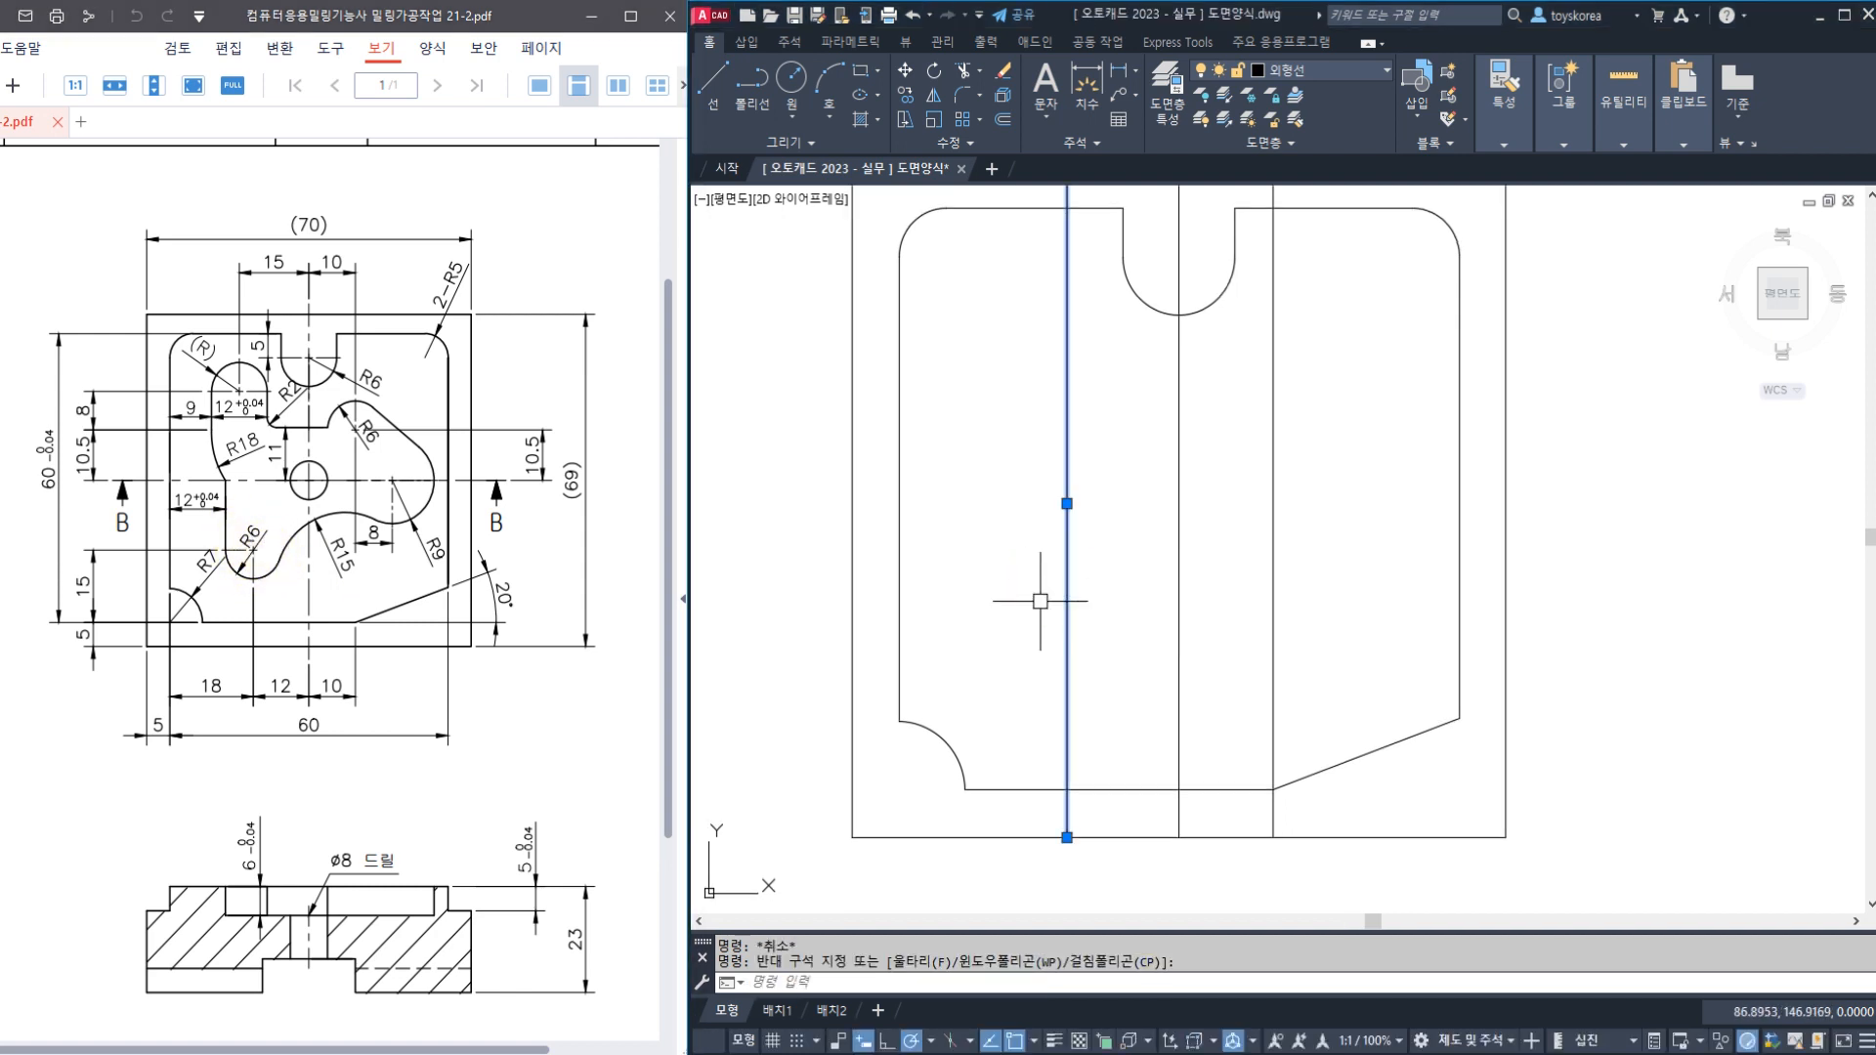
{"action": "key", "text": "Escape"}
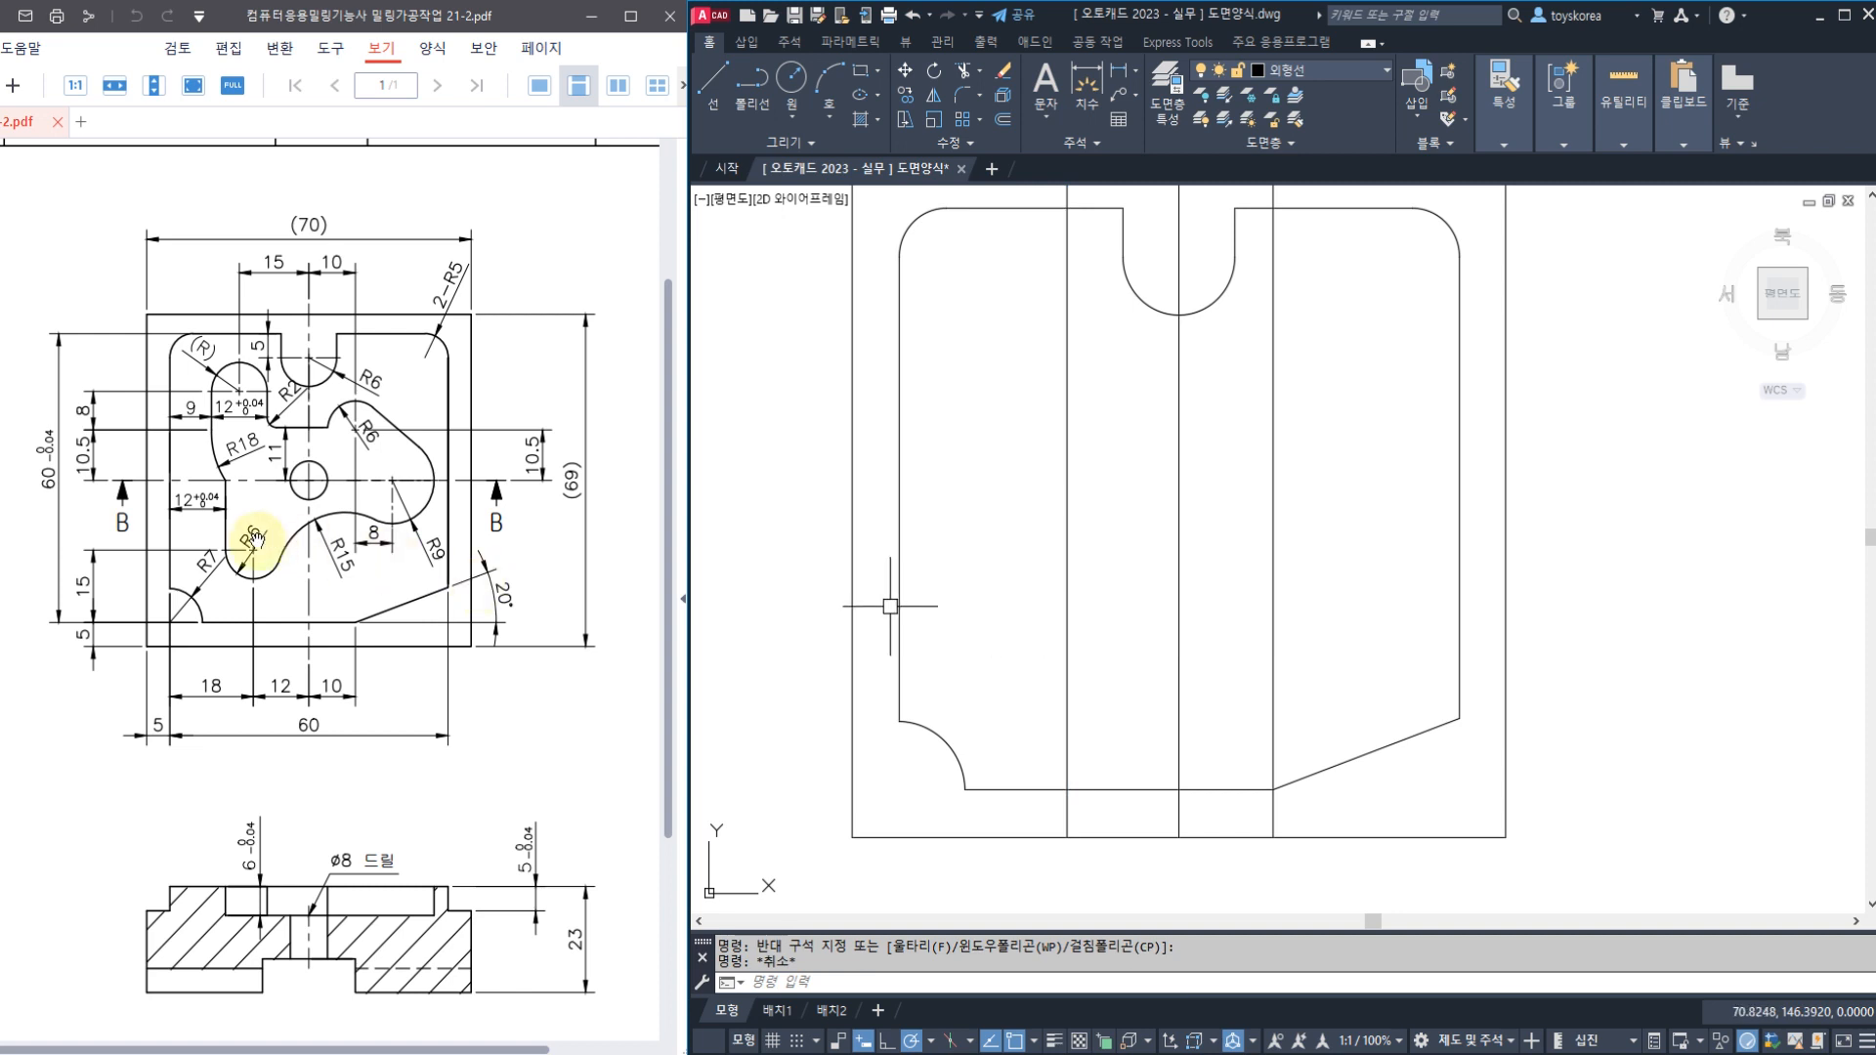
Offset the inner contour's bottom line 15 mm upward
{"action": "left_click", "coordinate": [1020, 790]}
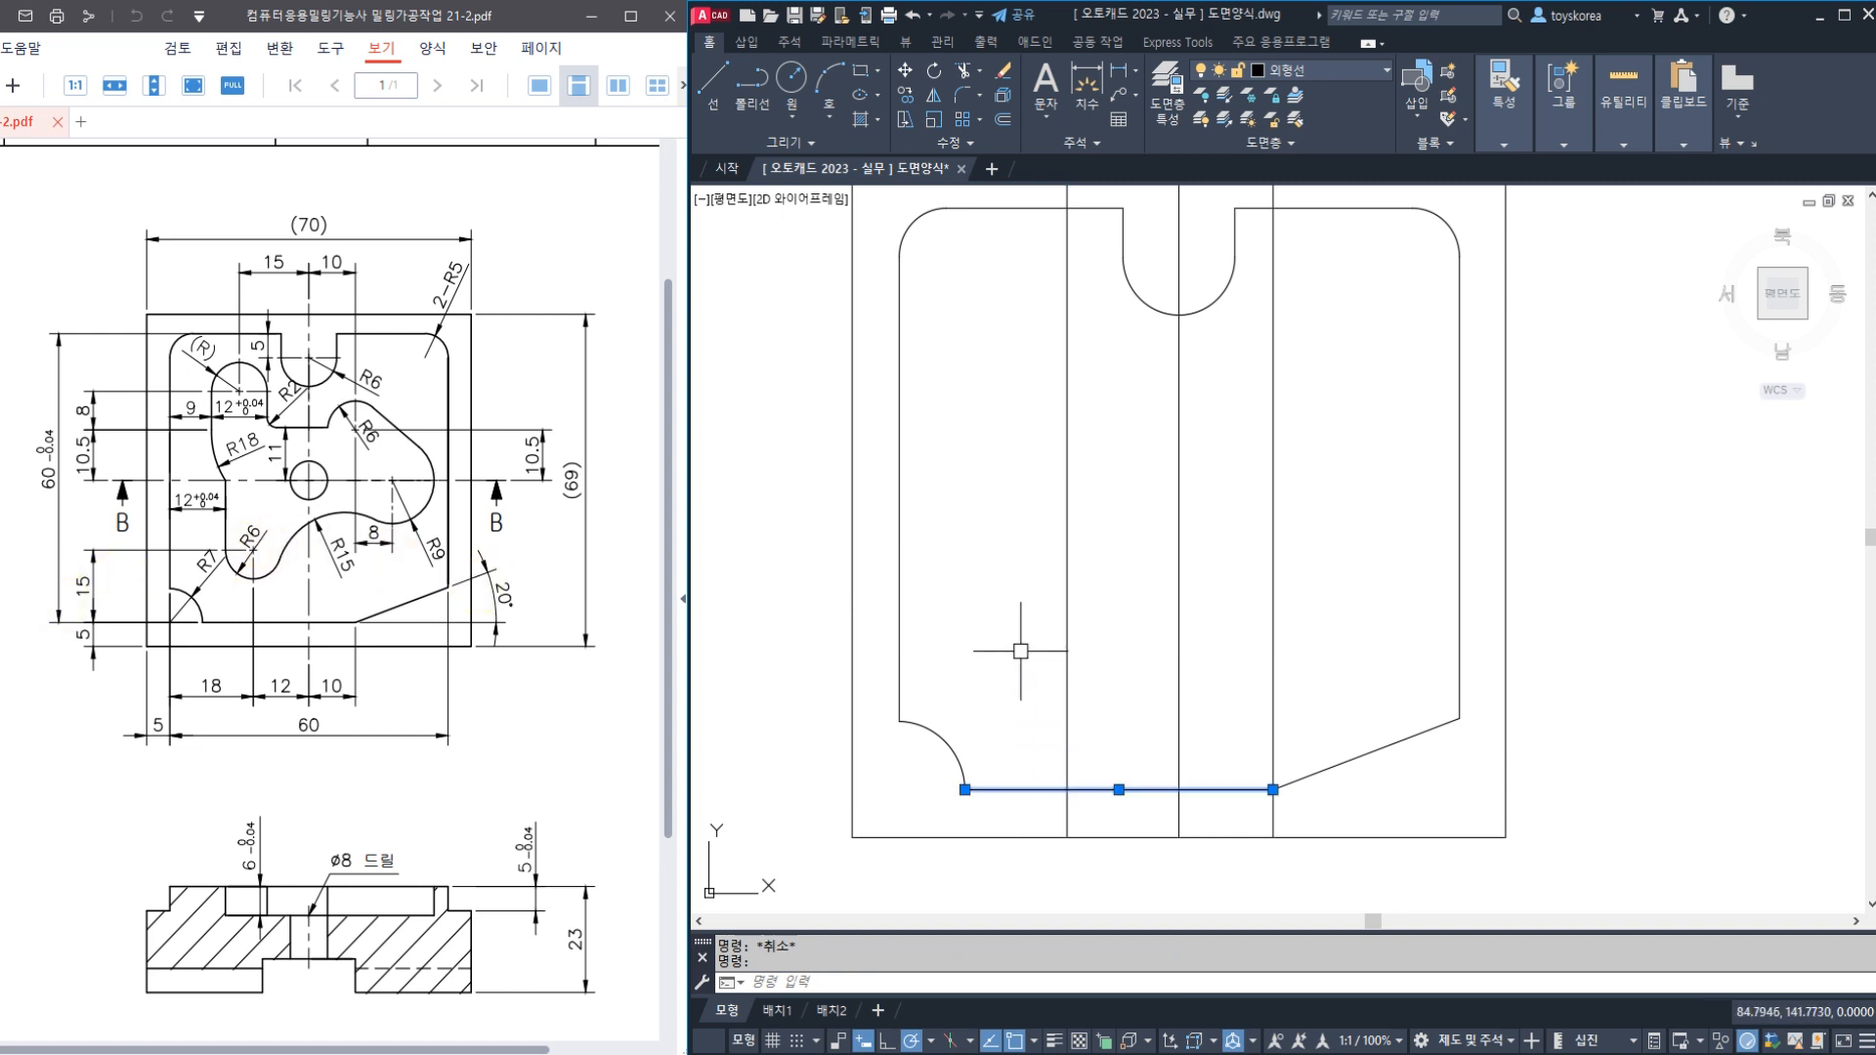
{"action": "key", "text": "Escape"}
{"action": "type", "text": "o"}
{"action": "key", "text": "Return"}
{"action": "type", "text": "1"}
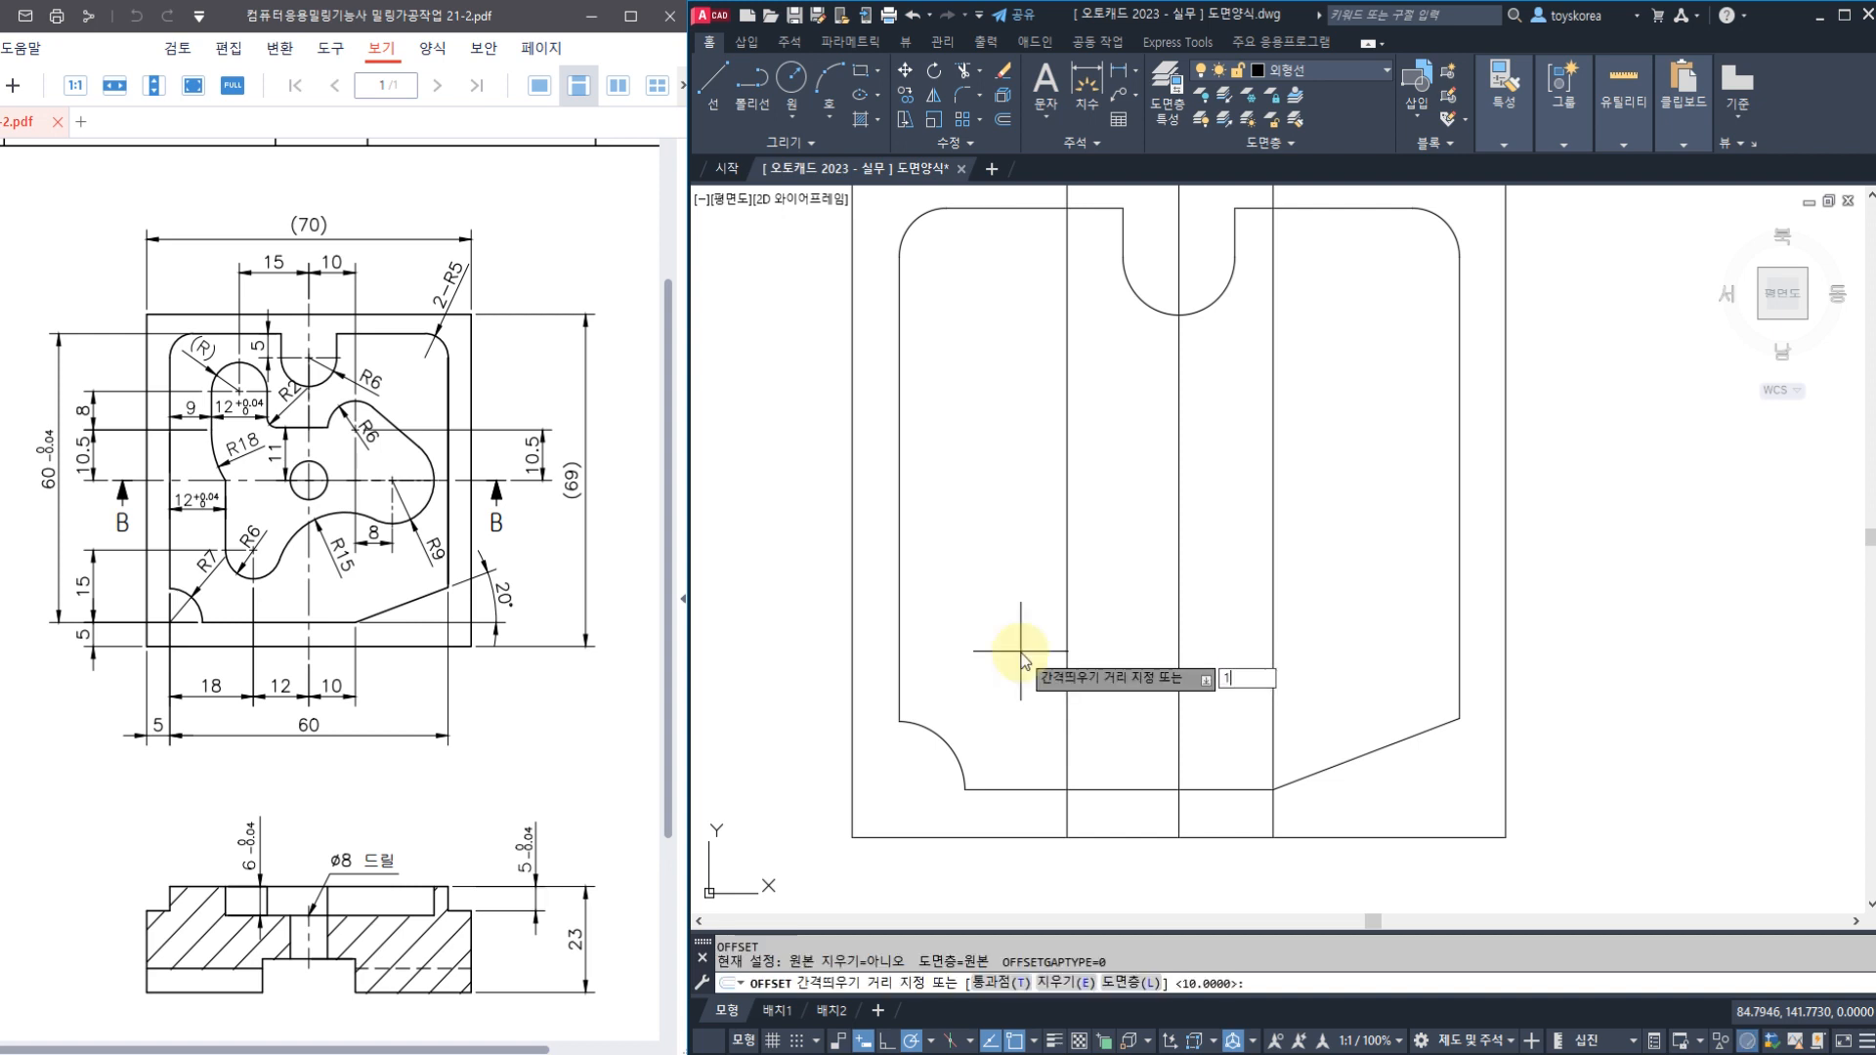
{"action": "type", "text": "5"}
{"action": "key", "text": "Return"}
{"action": "left_click", "coordinate": [1022, 790]}
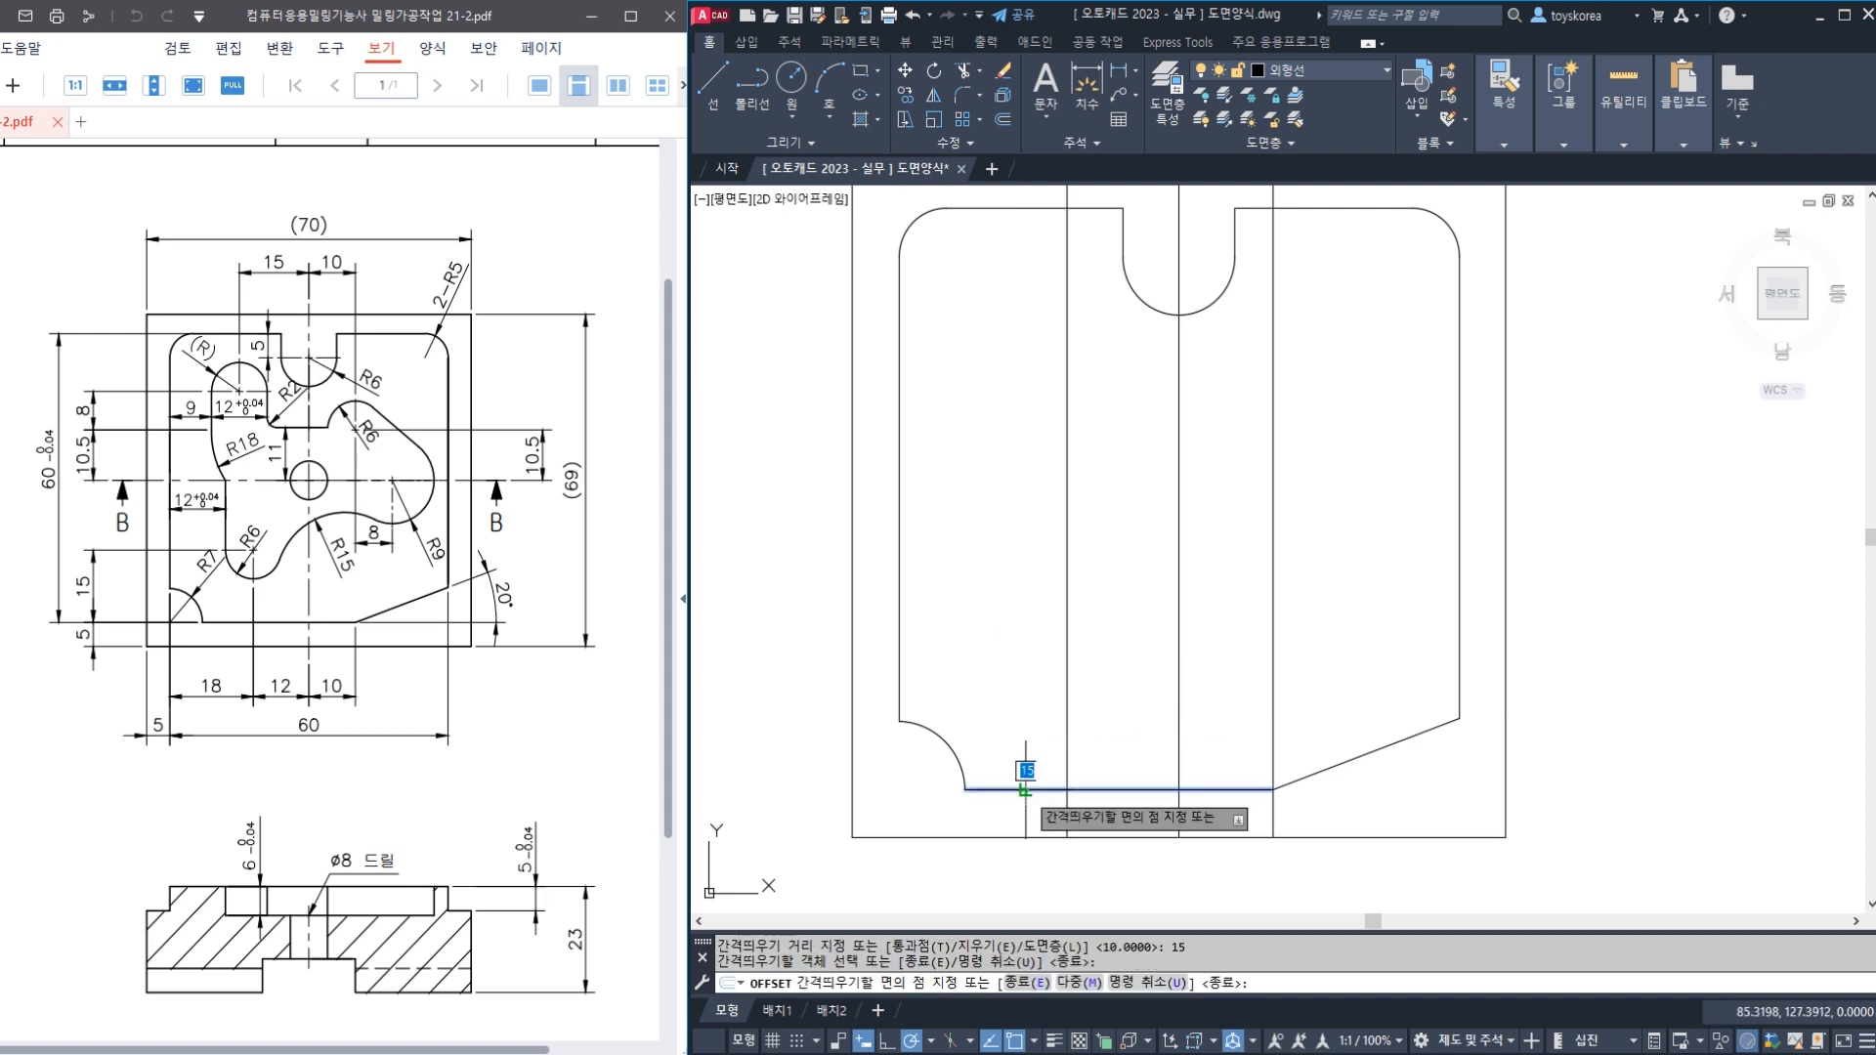
{"action": "key", "text": "Escape"}
{"action": "key", "text": "Escape"}
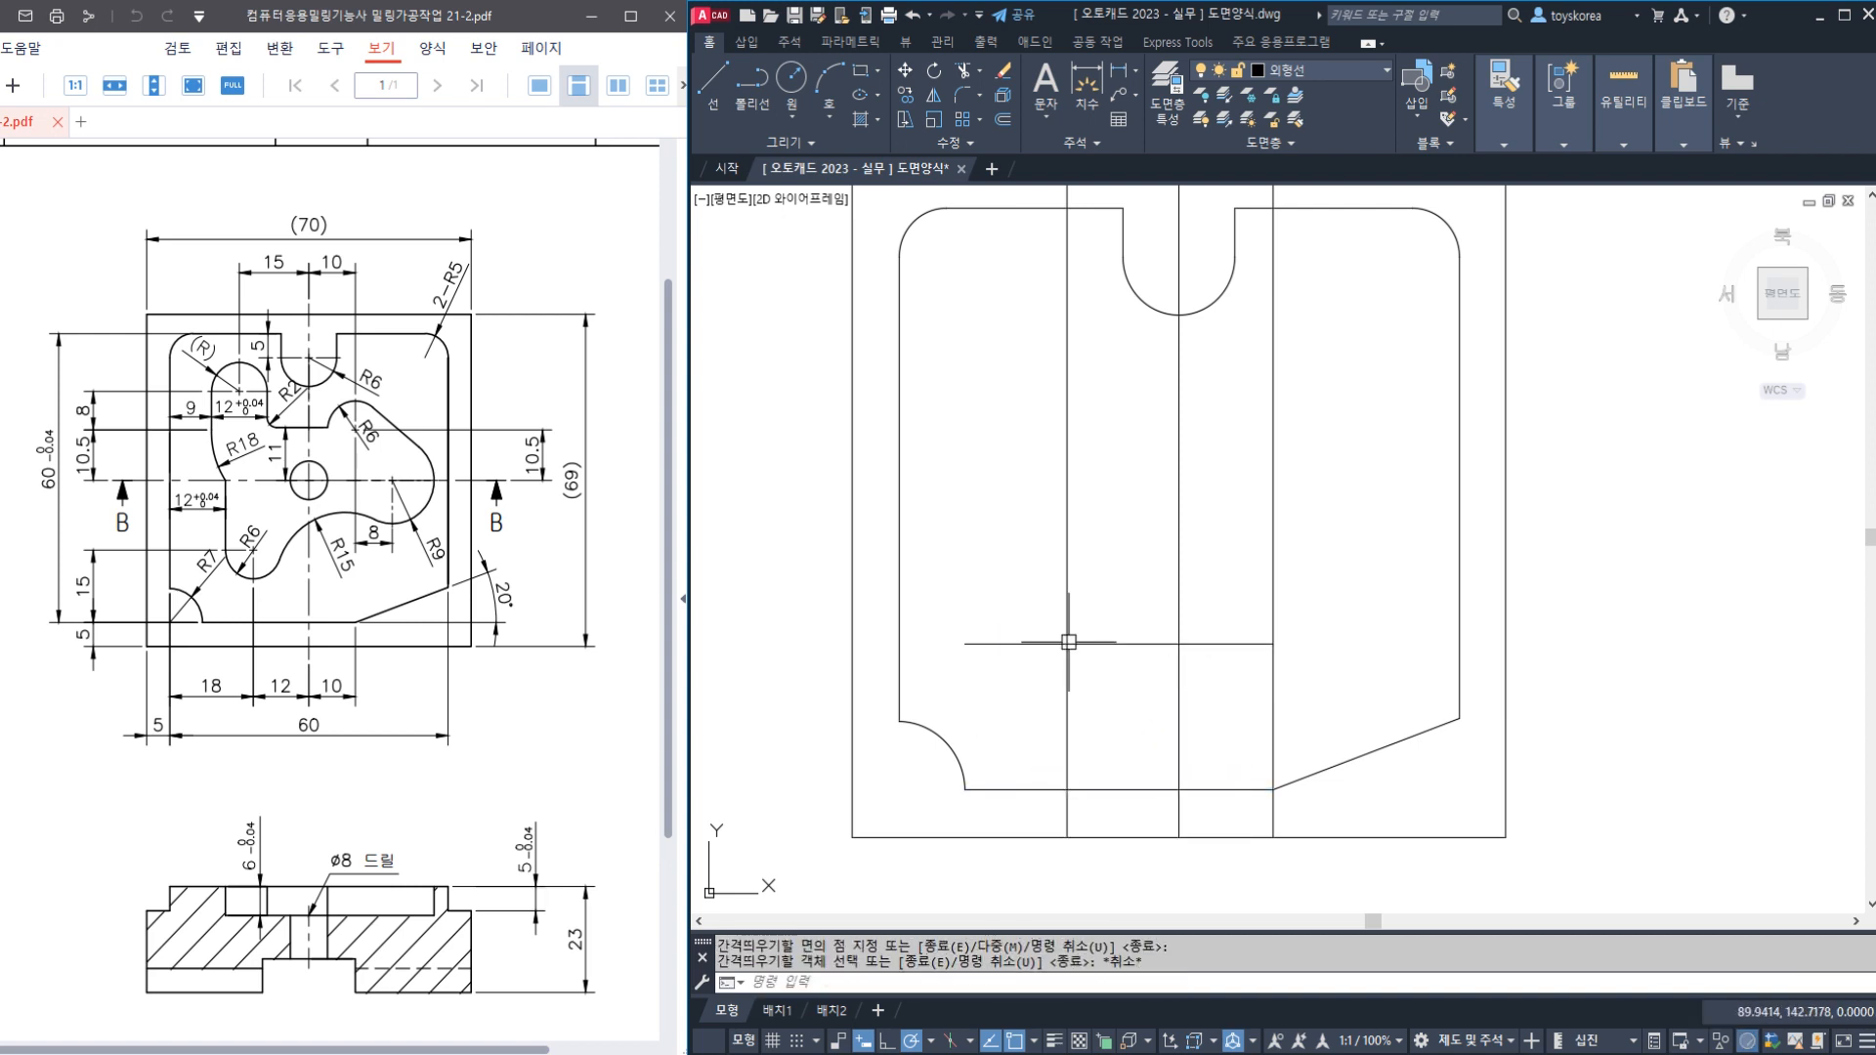
Draw a circle of radius 6 mm centred where the 15 mm offset line crosses the vertical construction line left of the notch
{"action": "type", "text": "c"}
{"action": "key", "text": "Return"}
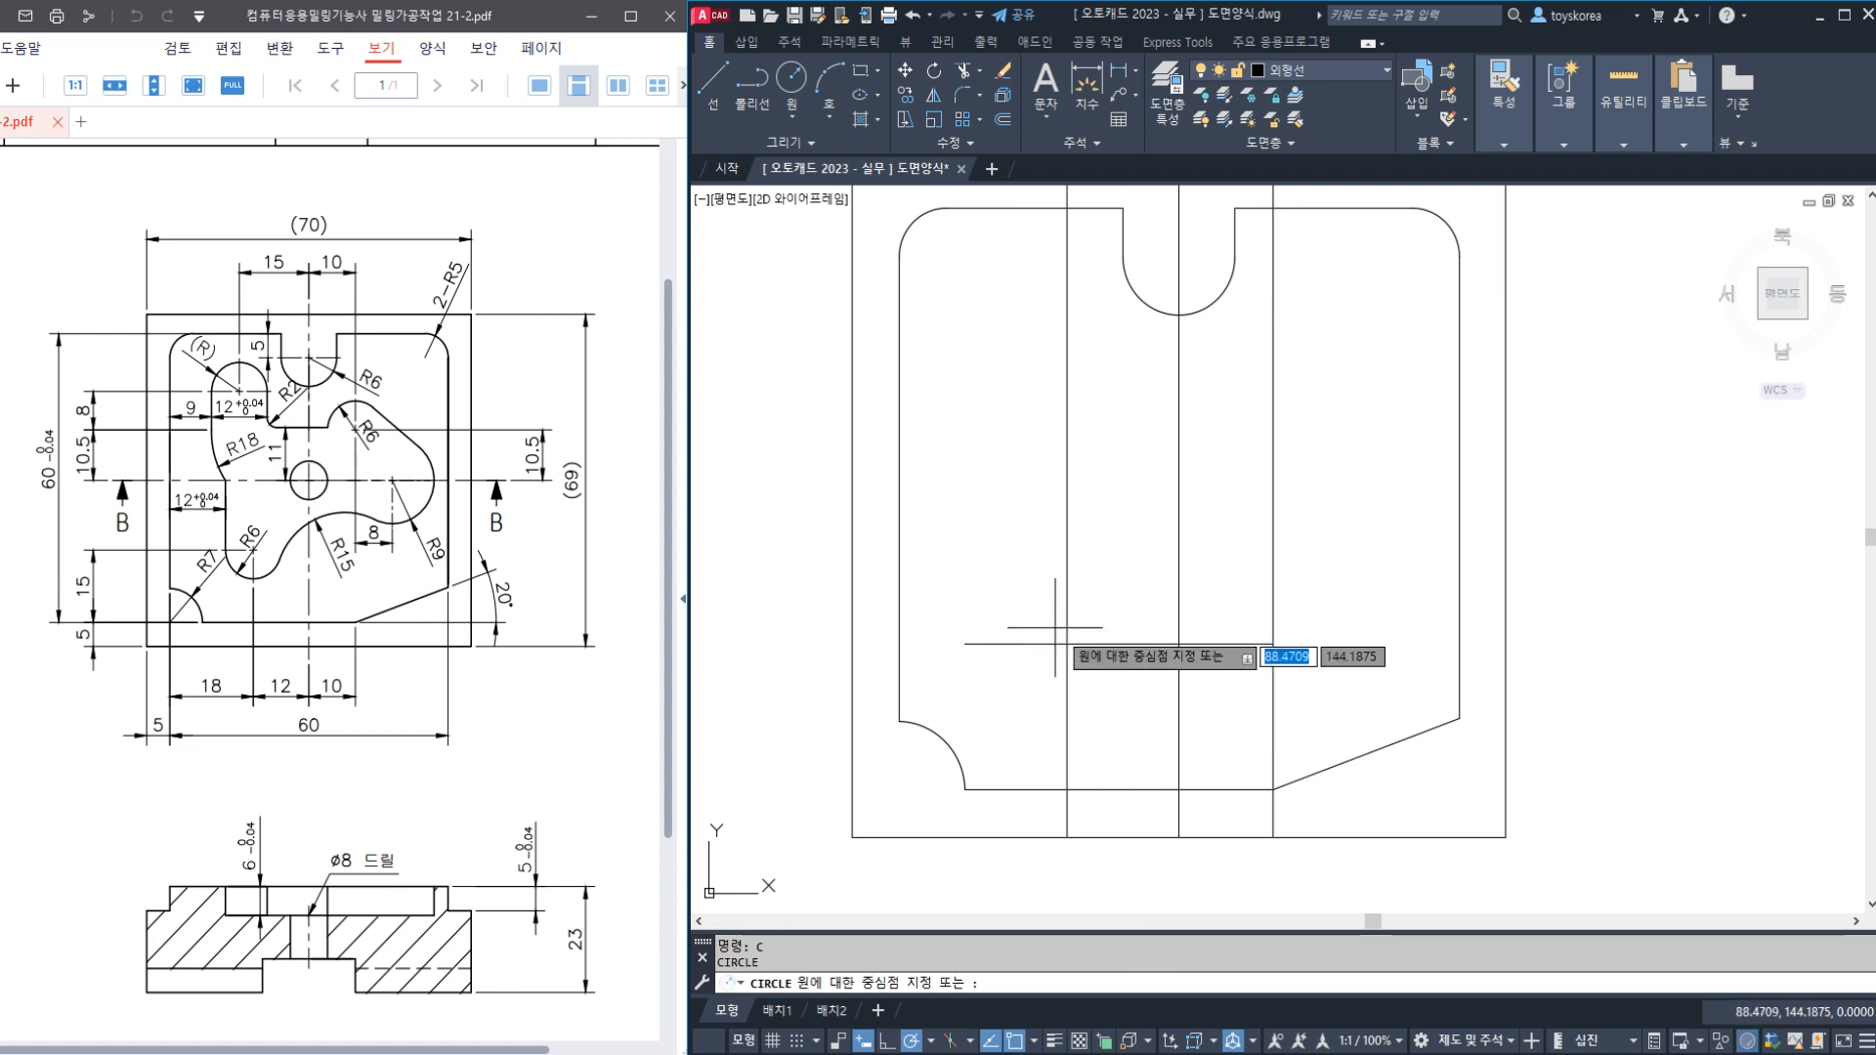
{"action": "left_click", "coordinate": [1067, 644]}
{"action": "type", "text": "6"}
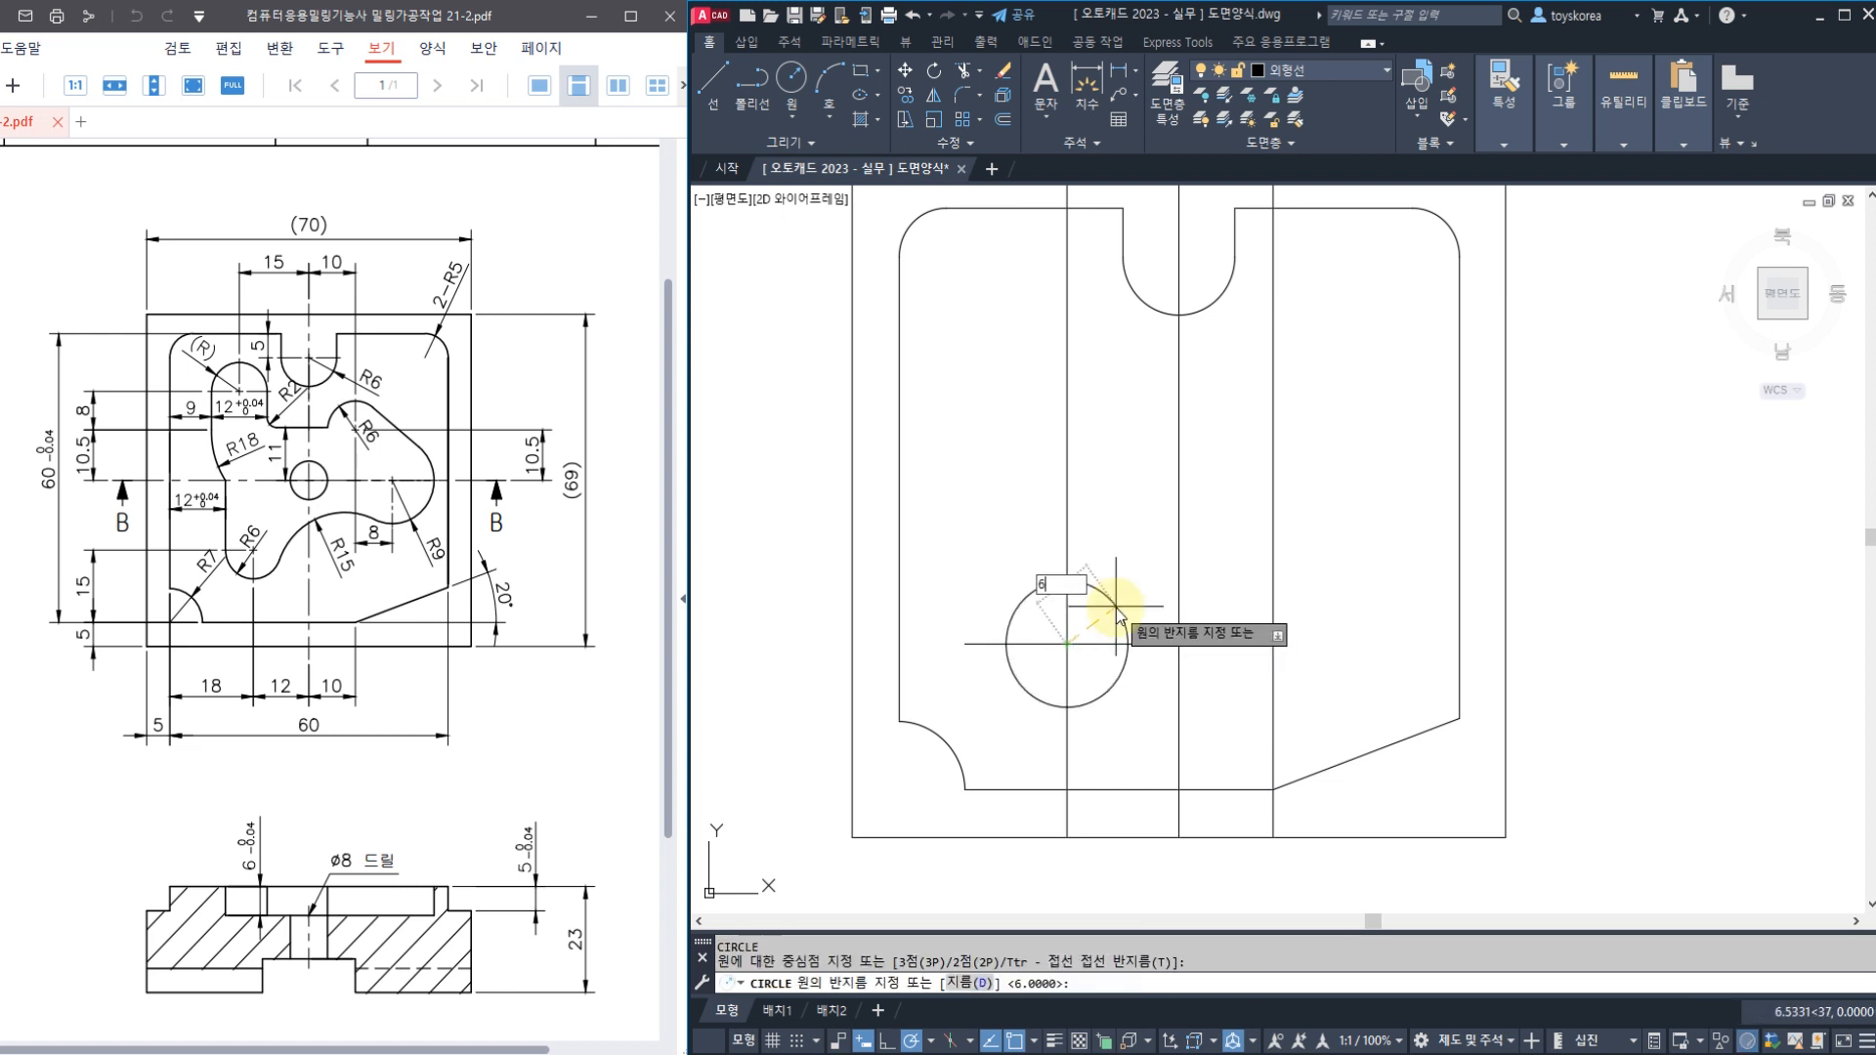
{"action": "key", "text": "Return"}
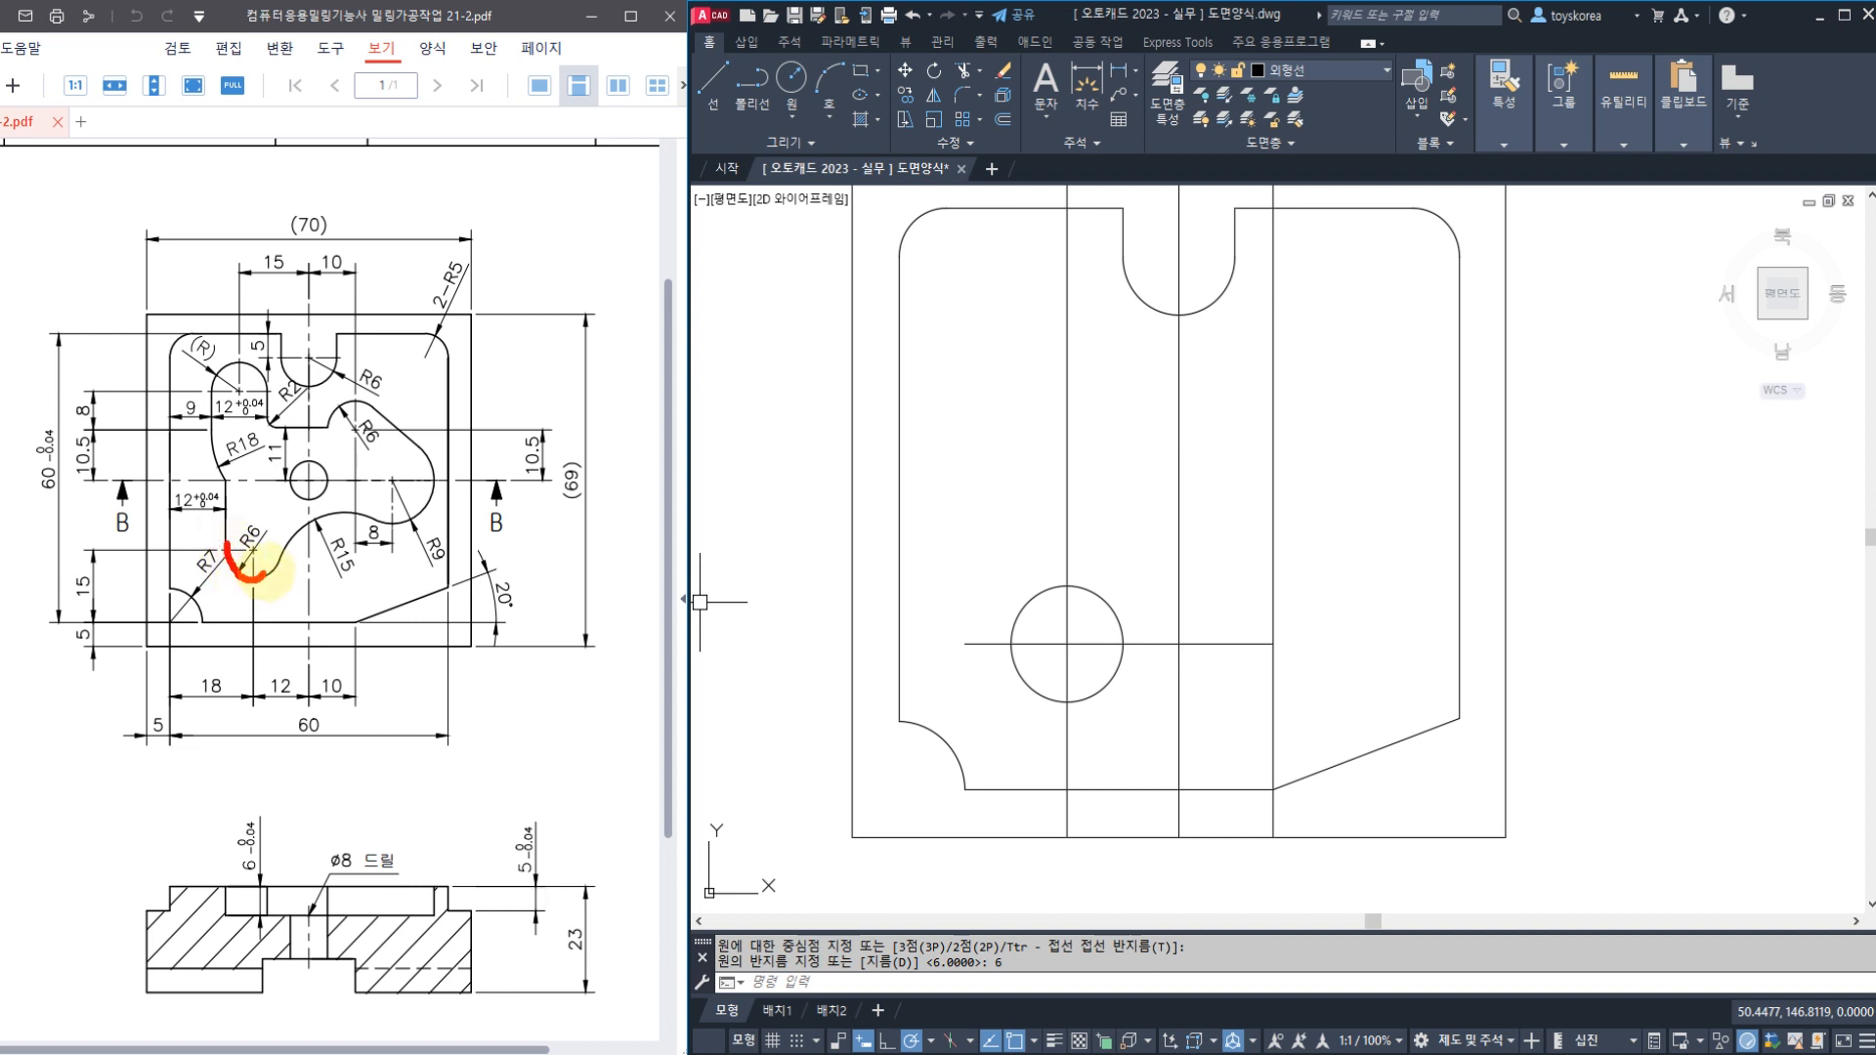
{"action": "left_click_drag", "start_coordinate": [264, 573], "coordinate": [365, 502]}
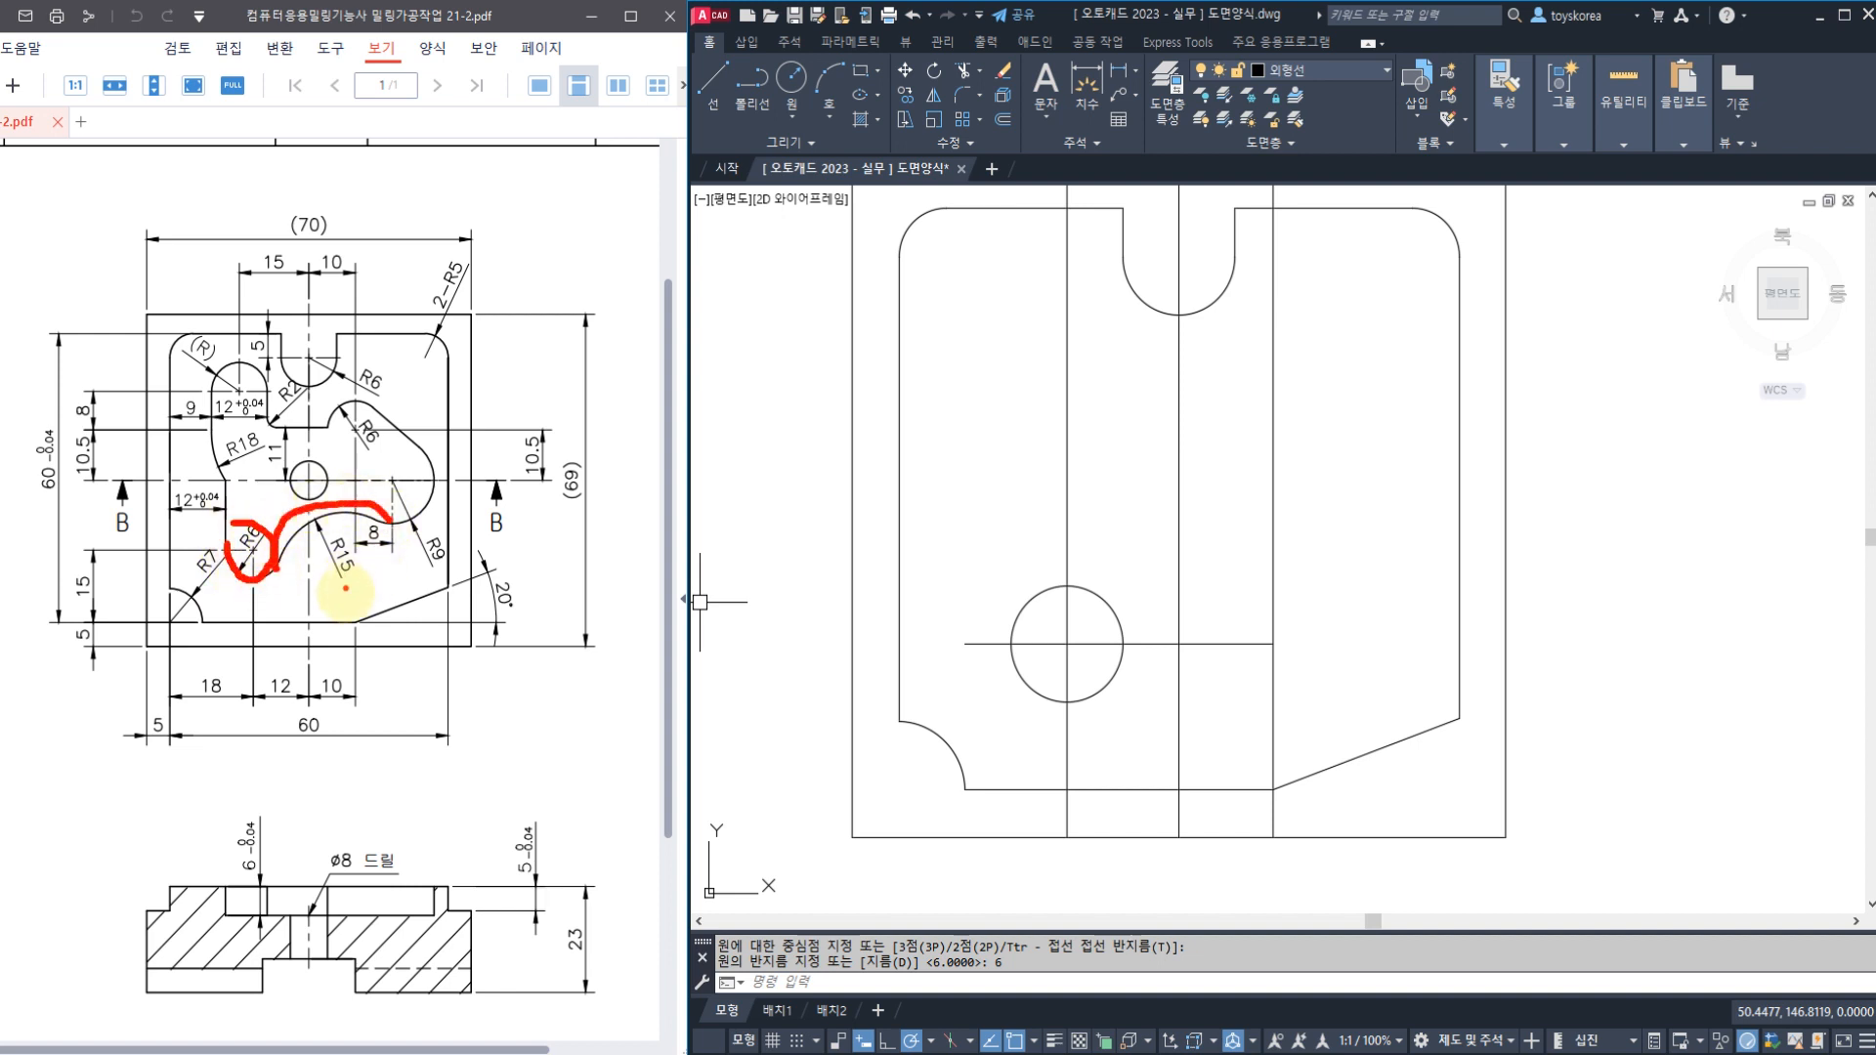
{"action": "mouse_move", "coordinate": [395, 618]}
{"action": "left_mouse_down"}
{"action": "mouse_move", "coordinate": [365, 653]}
{"action": "mouse_move", "coordinate": [393, 649]}
{"action": "mouse_move", "coordinate": [378, 606]}
{"action": "mouse_move", "coordinate": [294, 545]}
{"action": "mouse_move", "coordinate": [370, 458]}
{"action": "mouse_move", "coordinate": [442, 493]}
{"action": "mouse_move", "coordinate": [311, 533]}
{"action": "mouse_move", "coordinate": [278, 576]}
{"action": "mouse_move", "coordinate": [295, 664]}
{"action": "mouse_move", "coordinate": [330, 622]}
{"action": "mouse_move", "coordinate": [311, 532]}
{"action": "mouse_move", "coordinate": [364, 547]}
{"action": "mouse_move", "coordinate": [366, 585]}
{"action": "left_mouse_up"}
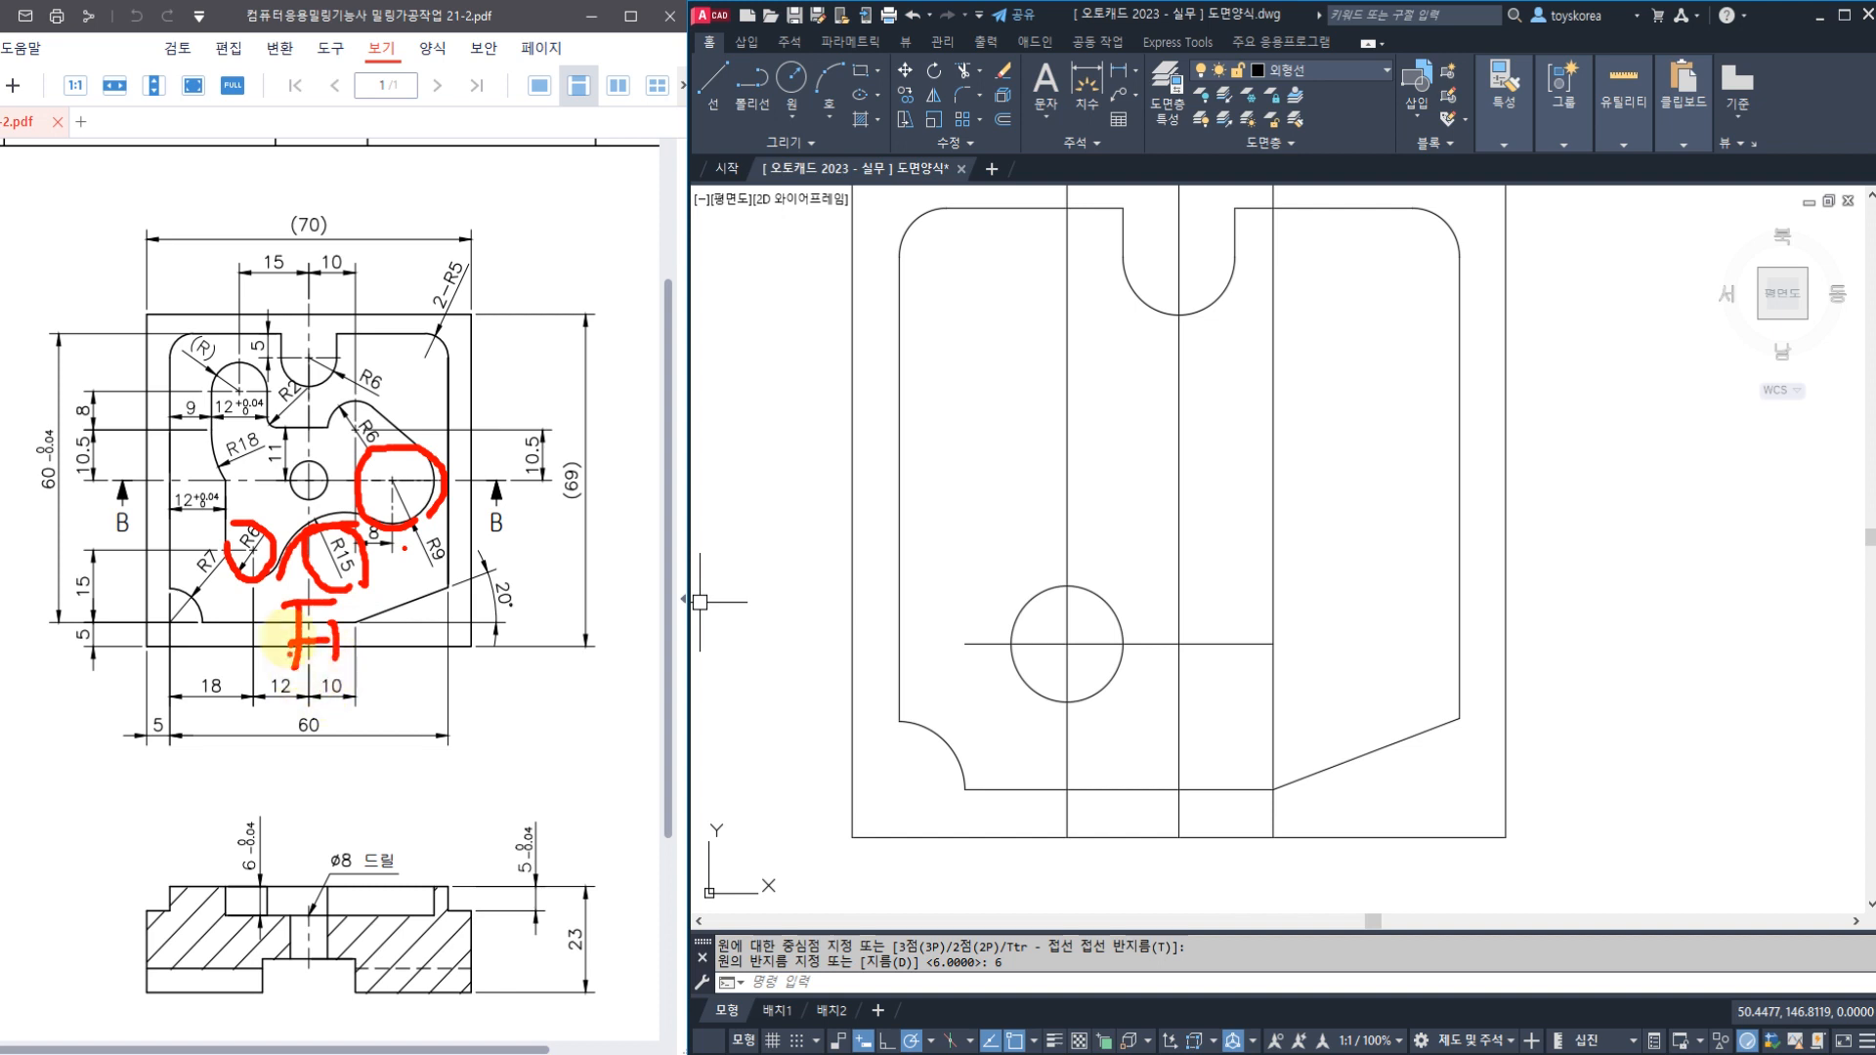
{"action": "key", "text": "Escape"}
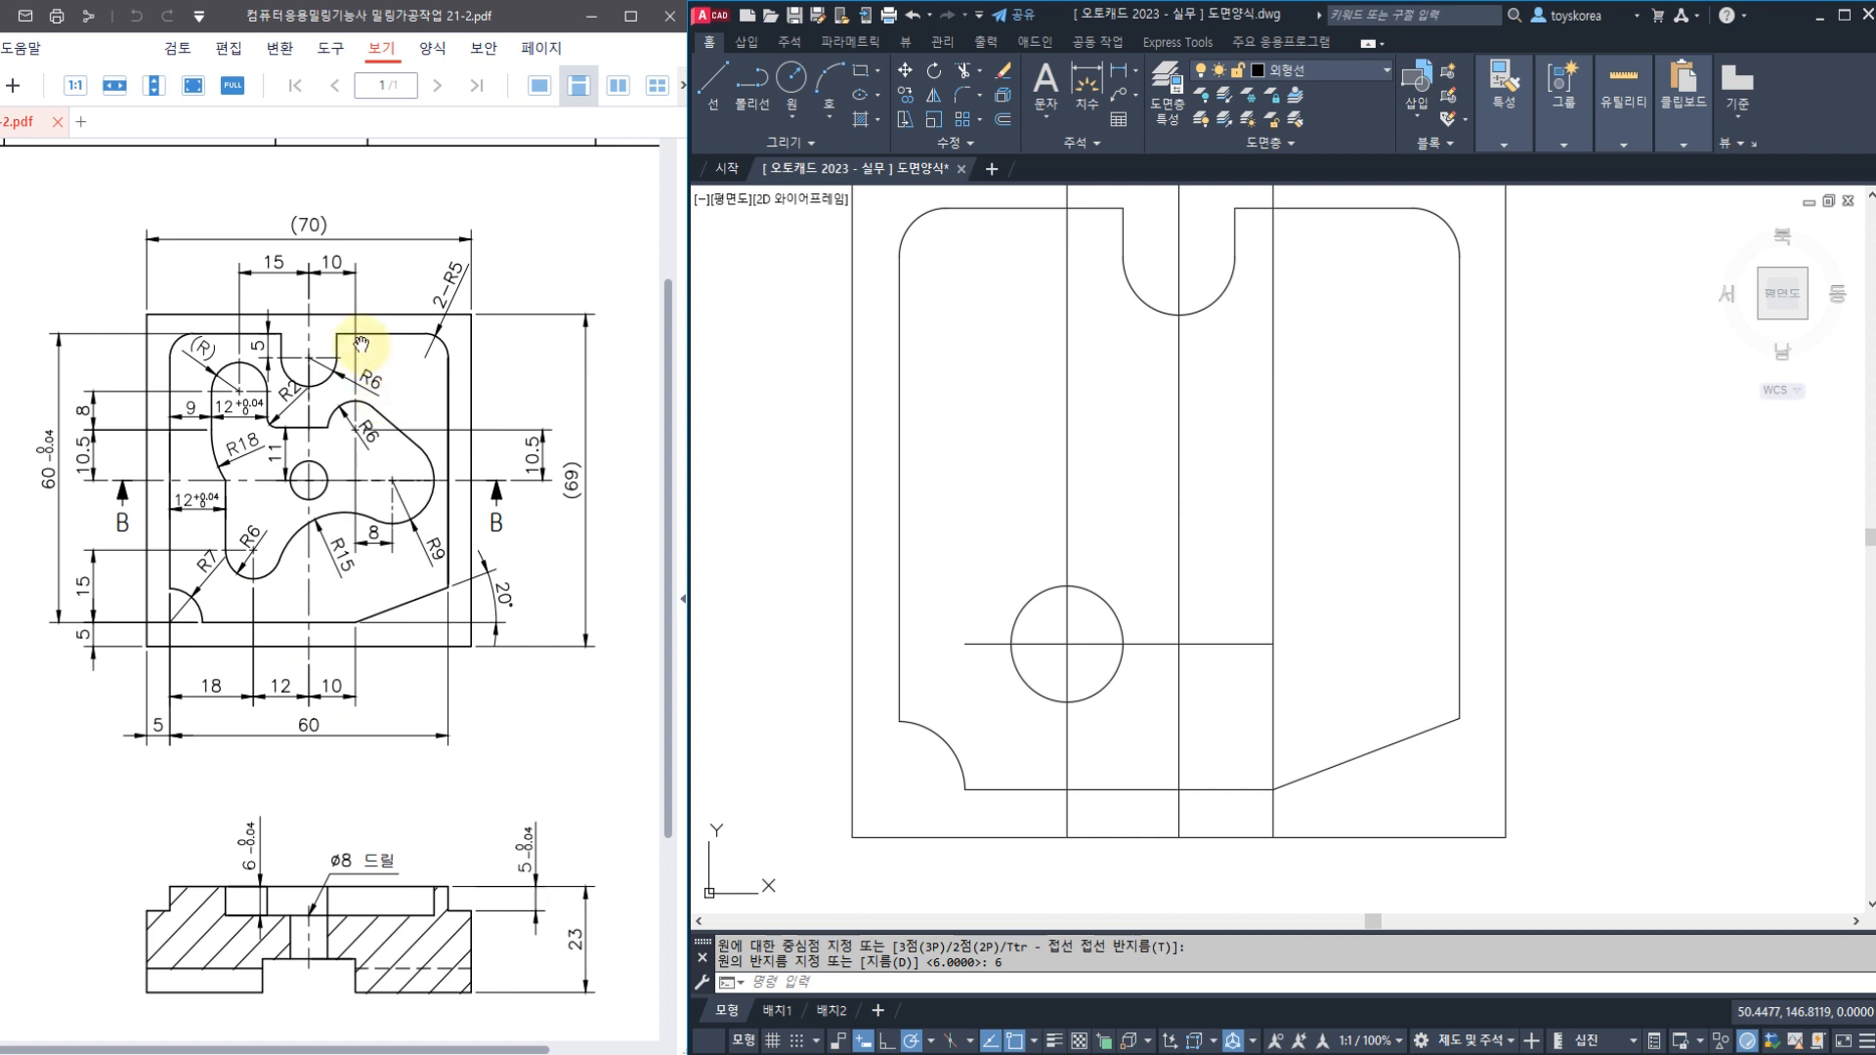
Offset the vertical line that ends at the lower sloped edge's start by 8 to the right
{"action": "left_click", "coordinate": [1273, 385]}
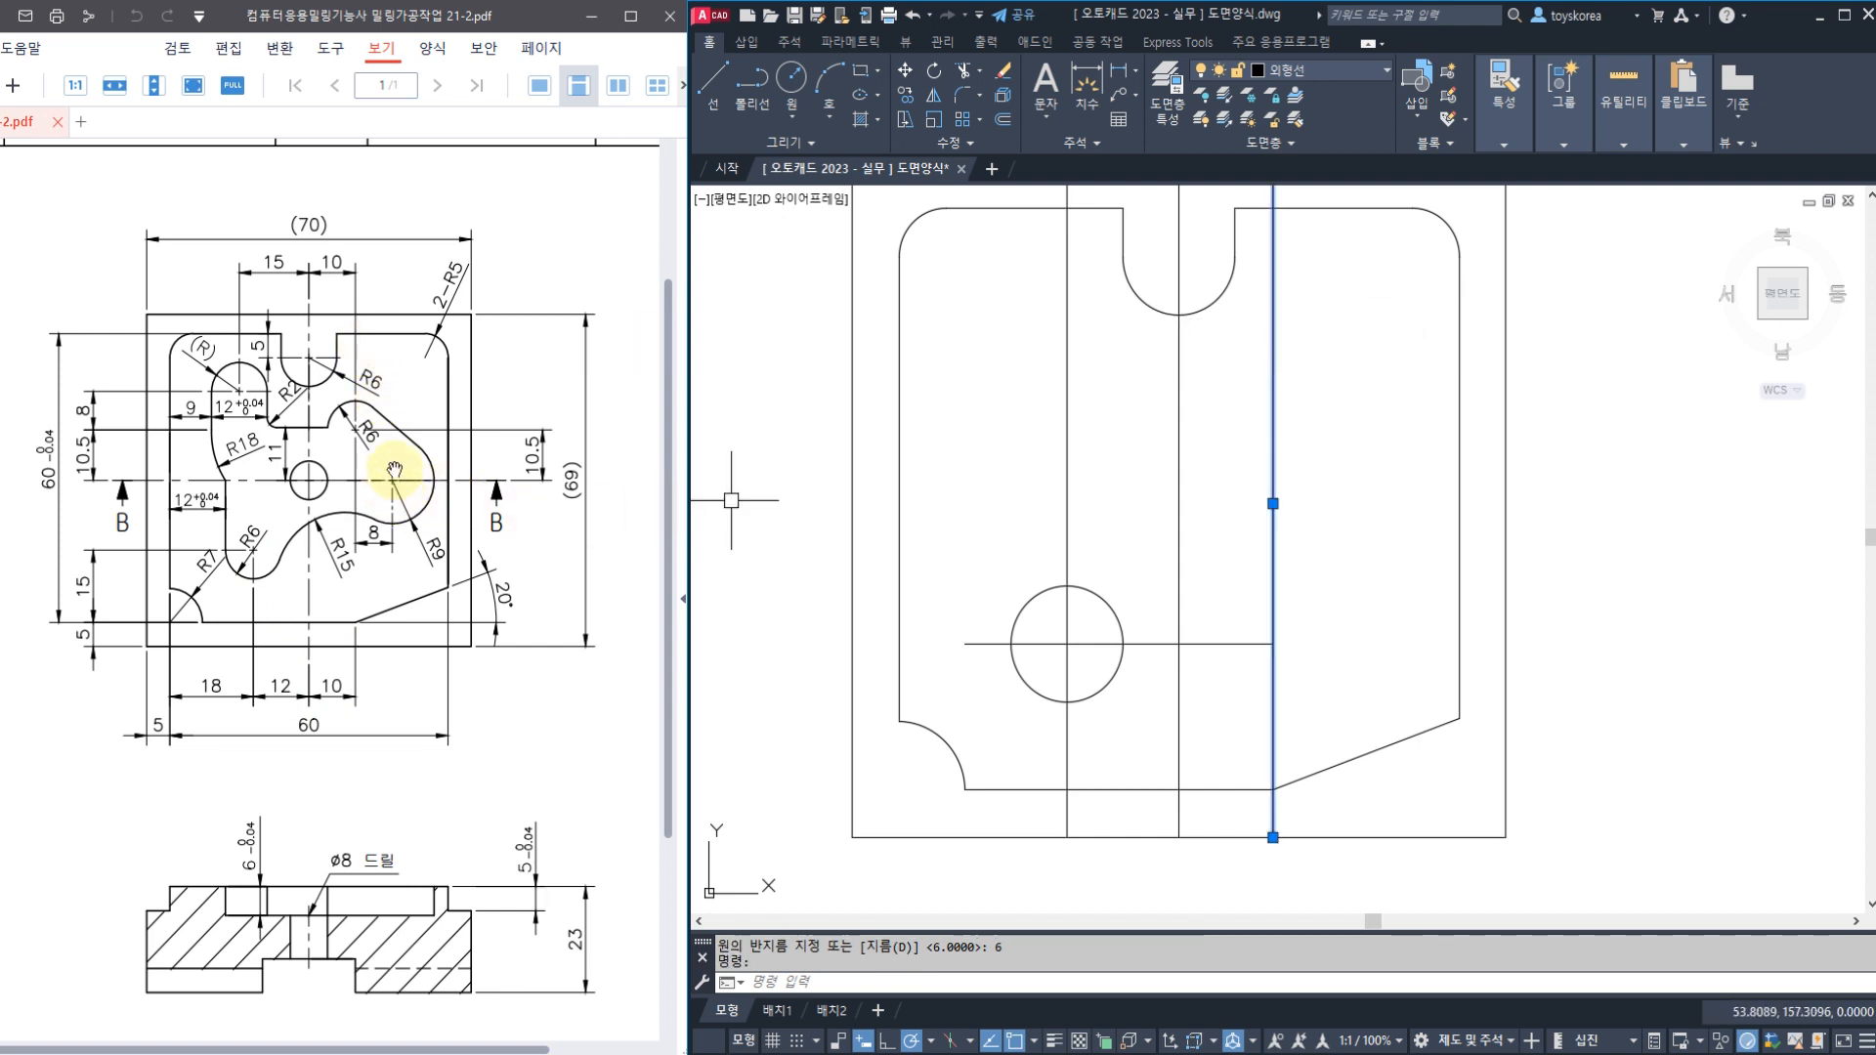
{"action": "key", "text": "Escape"}
{"action": "key", "text": "Escape"}
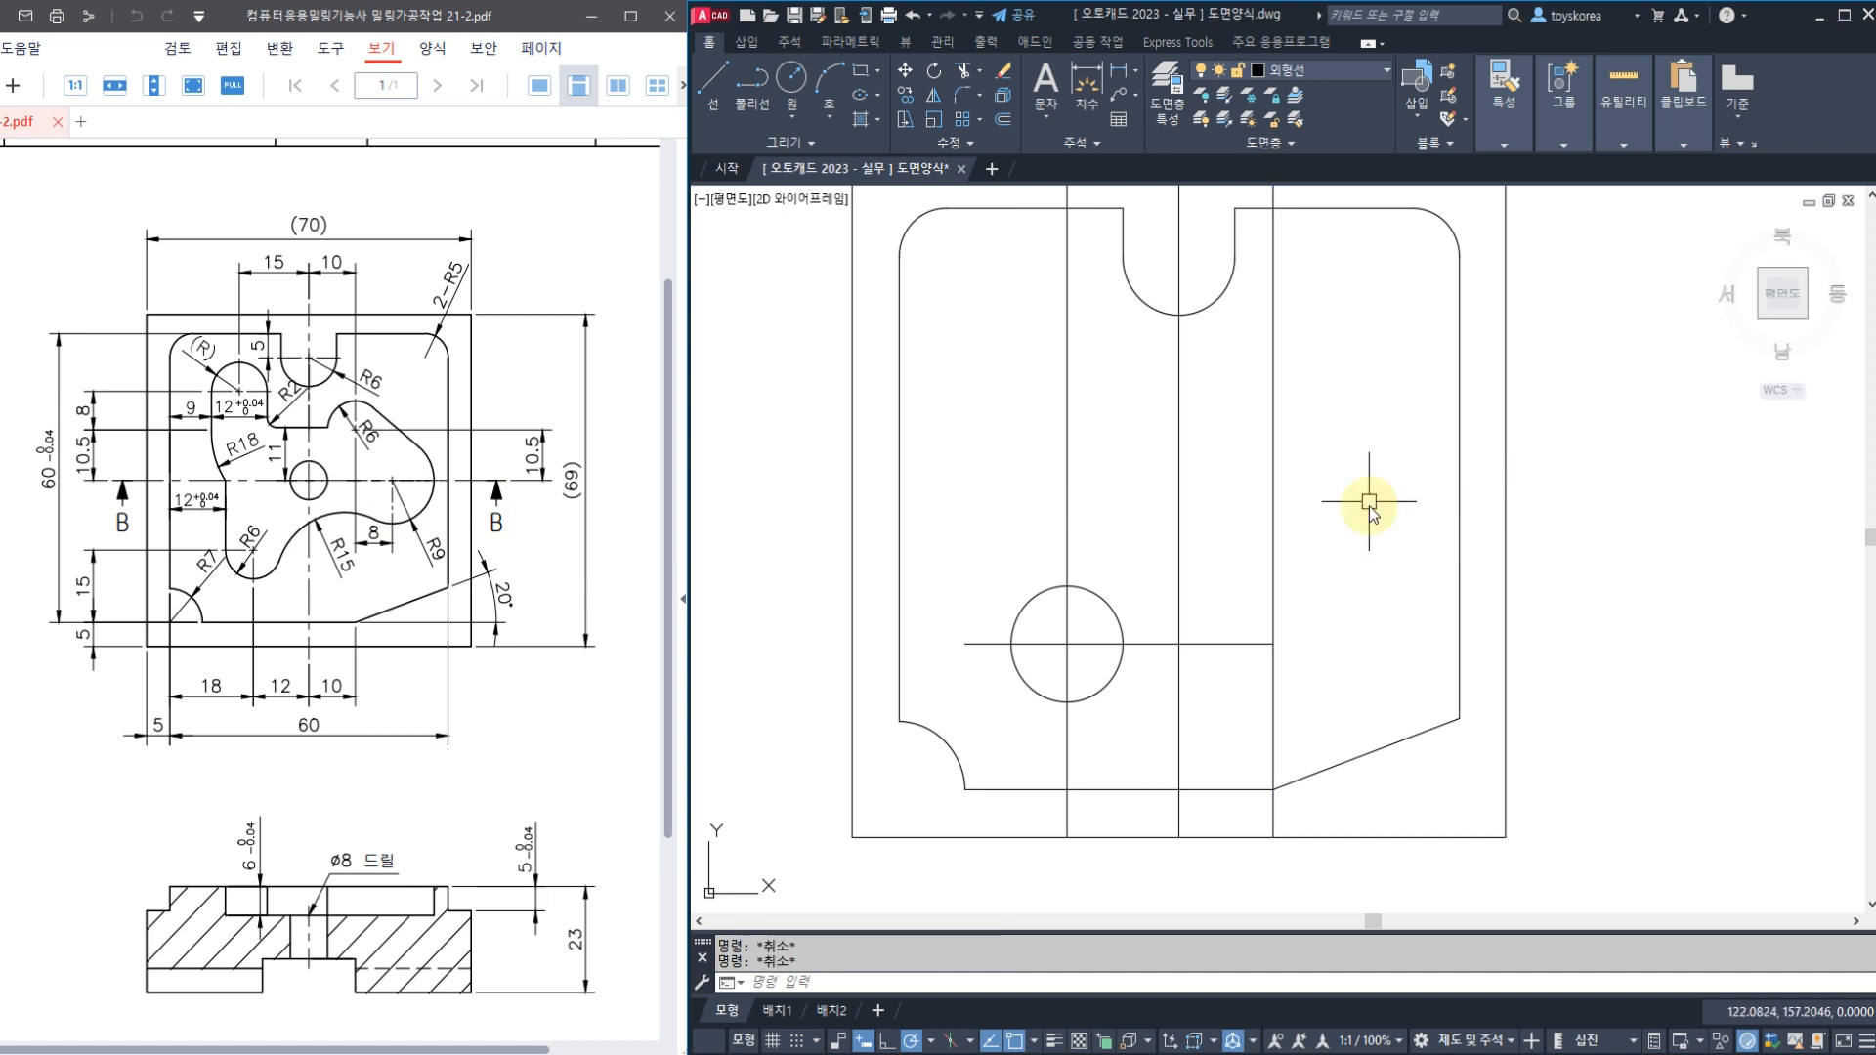
{"action": "type", "text": "o"}
{"action": "key", "text": "Return"}
{"action": "type", "text": "8"}
{"action": "key", "text": "Return"}
{"action": "left_click", "coordinate": [1272, 486]}
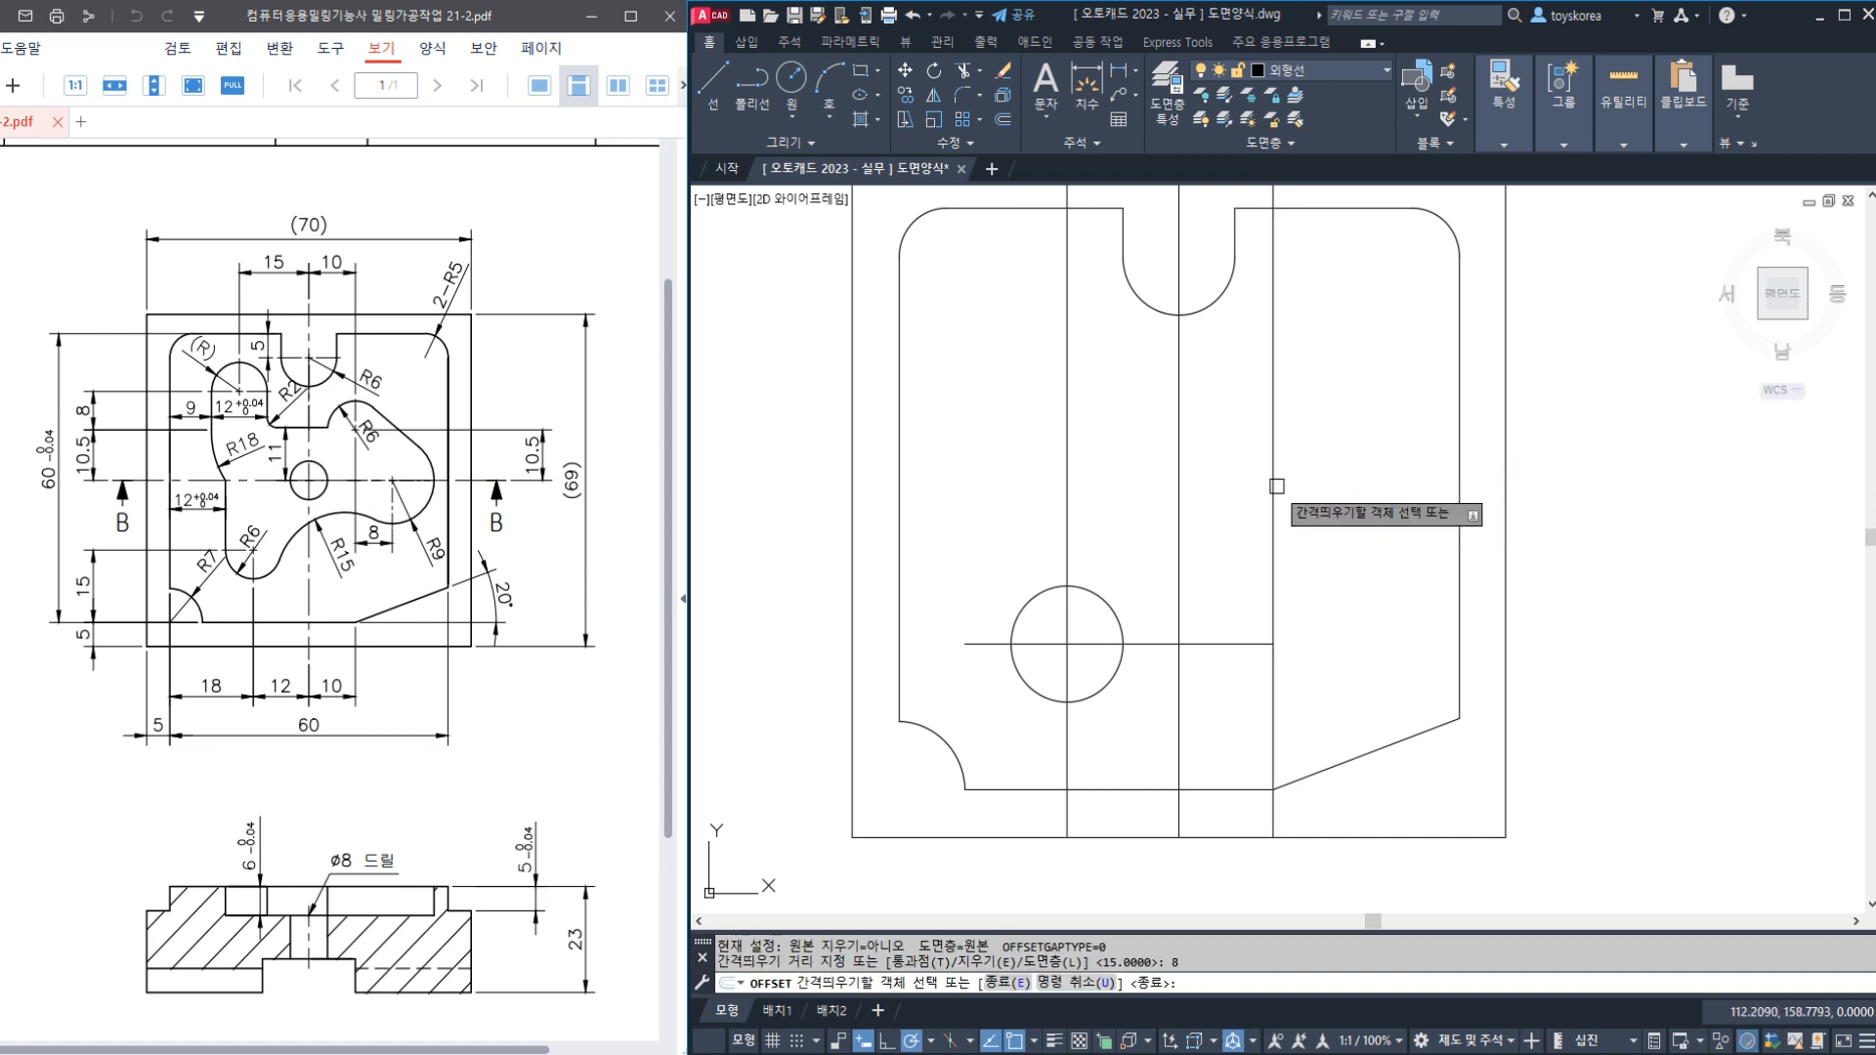
{"action": "left_click", "coordinate": [1329, 483]}
{"action": "key", "text": "Escape"}
{"action": "left_click", "coordinate": [1347, 477]}
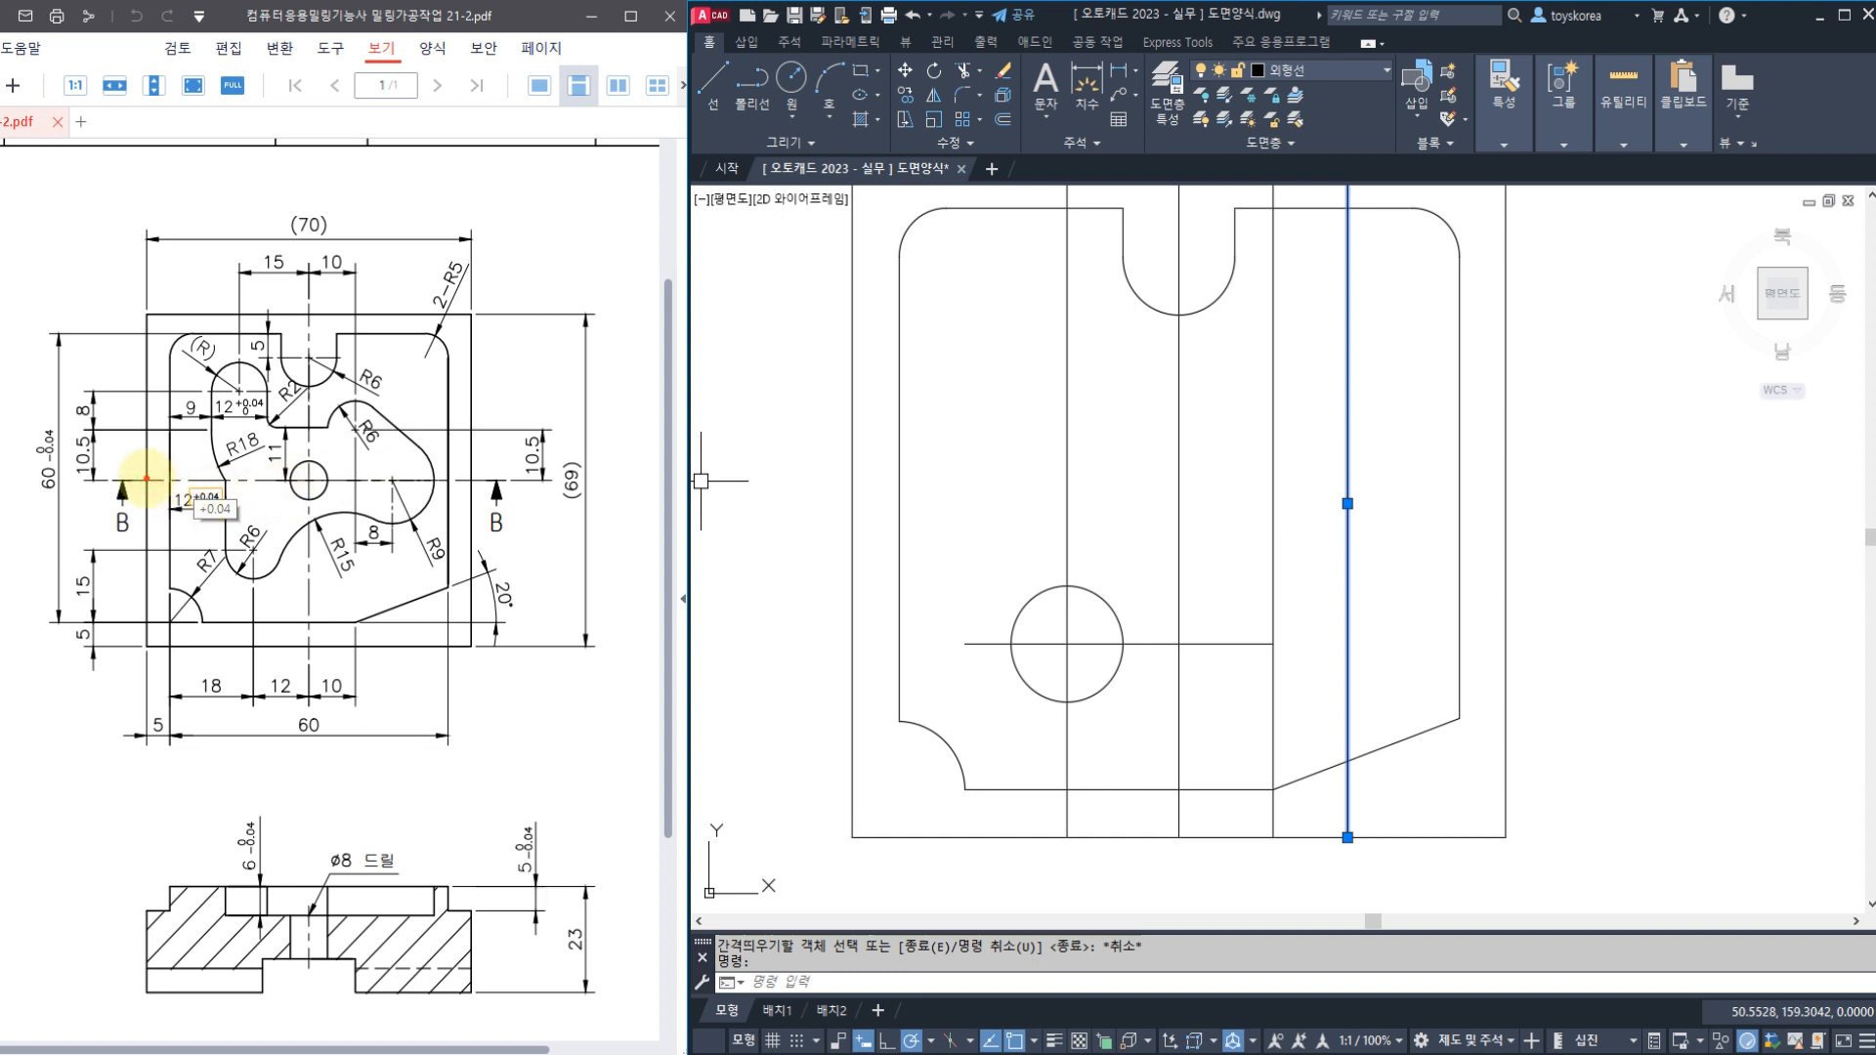
{"action": "left_click_drag", "start_coordinate": [146, 478], "coordinate": [301, 496]}
{"action": "mouse_move", "coordinate": [152, 482]}
{"action": "left_mouse_down"}
{"action": "mouse_move", "coordinate": [407, 502]}
{"action": "mouse_move", "coordinate": [469, 481]}
{"action": "left_mouse_up"}
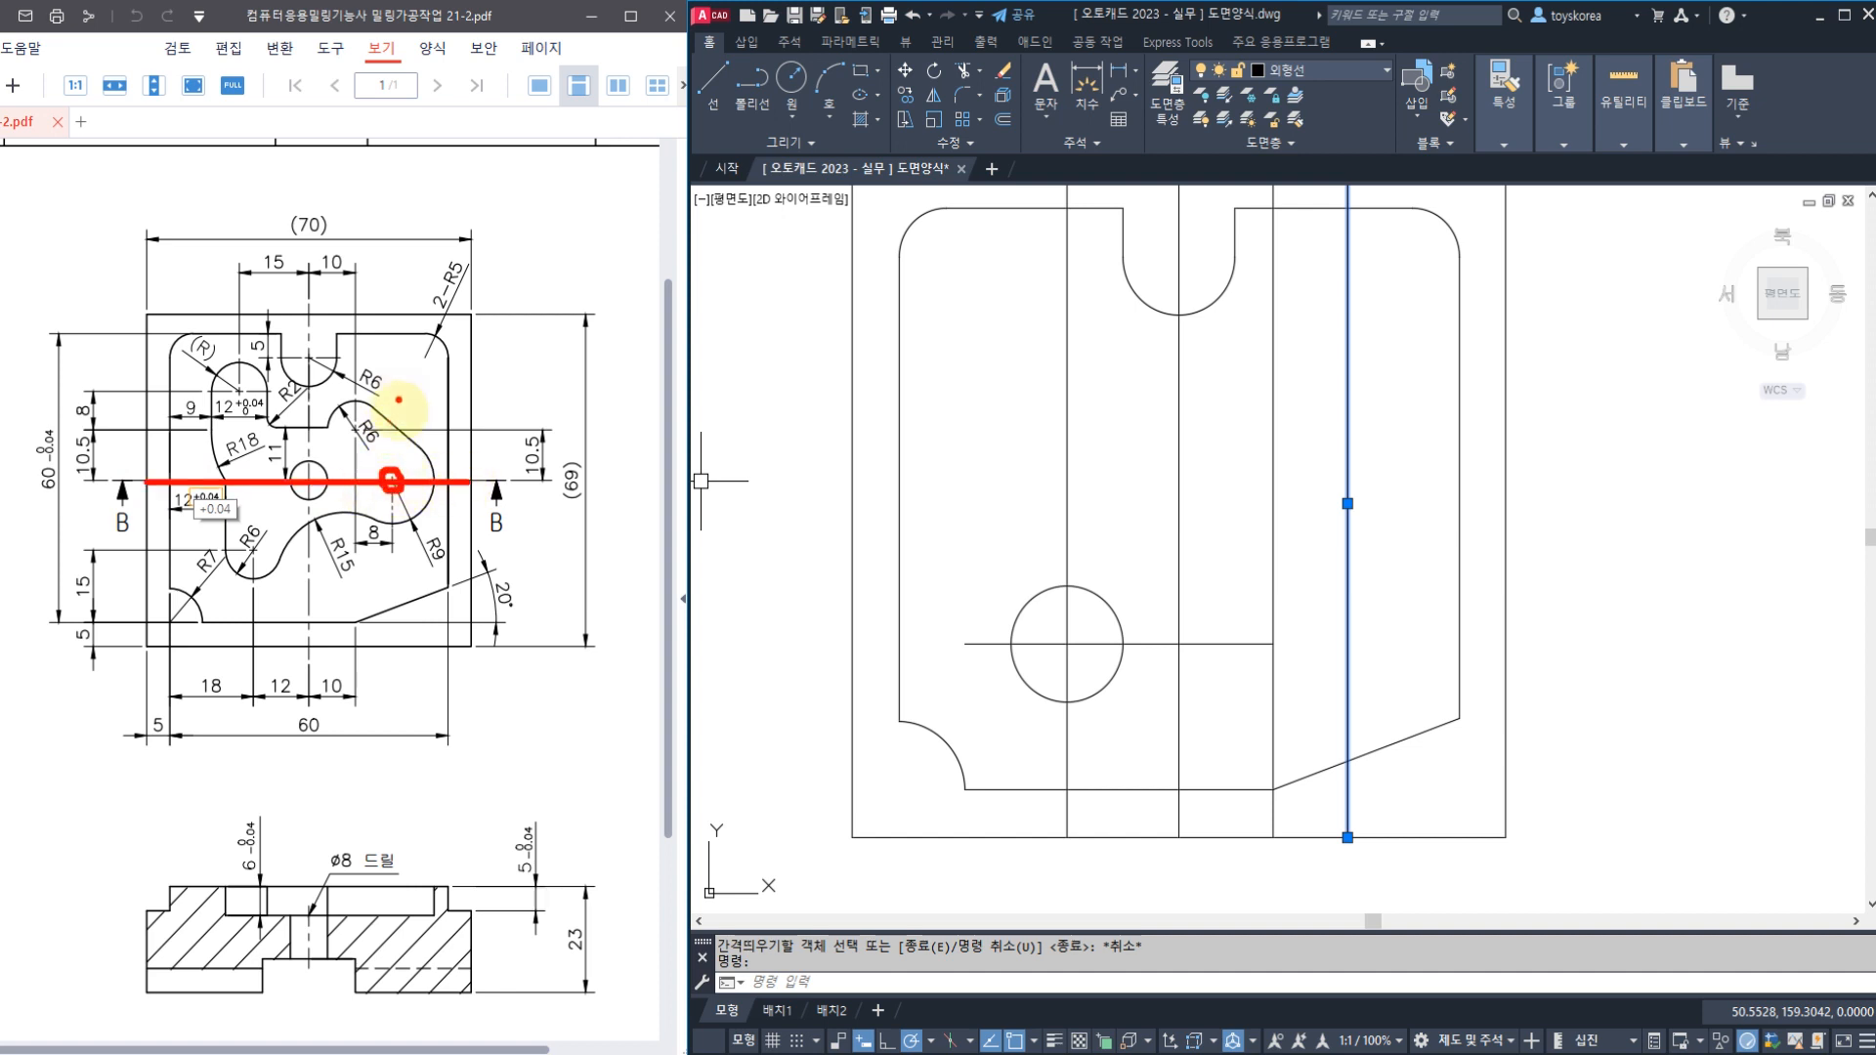
{"action": "mouse_move", "coordinate": [399, 400]}
{"action": "left_mouse_down"}
{"action": "mouse_move", "coordinate": [397, 554]}
{"action": "mouse_move", "coordinate": [461, 565]}
{"action": "mouse_move", "coordinate": [430, 582]}
{"action": "mouse_move", "coordinate": [461, 588]}
{"action": "left_mouse_up"}
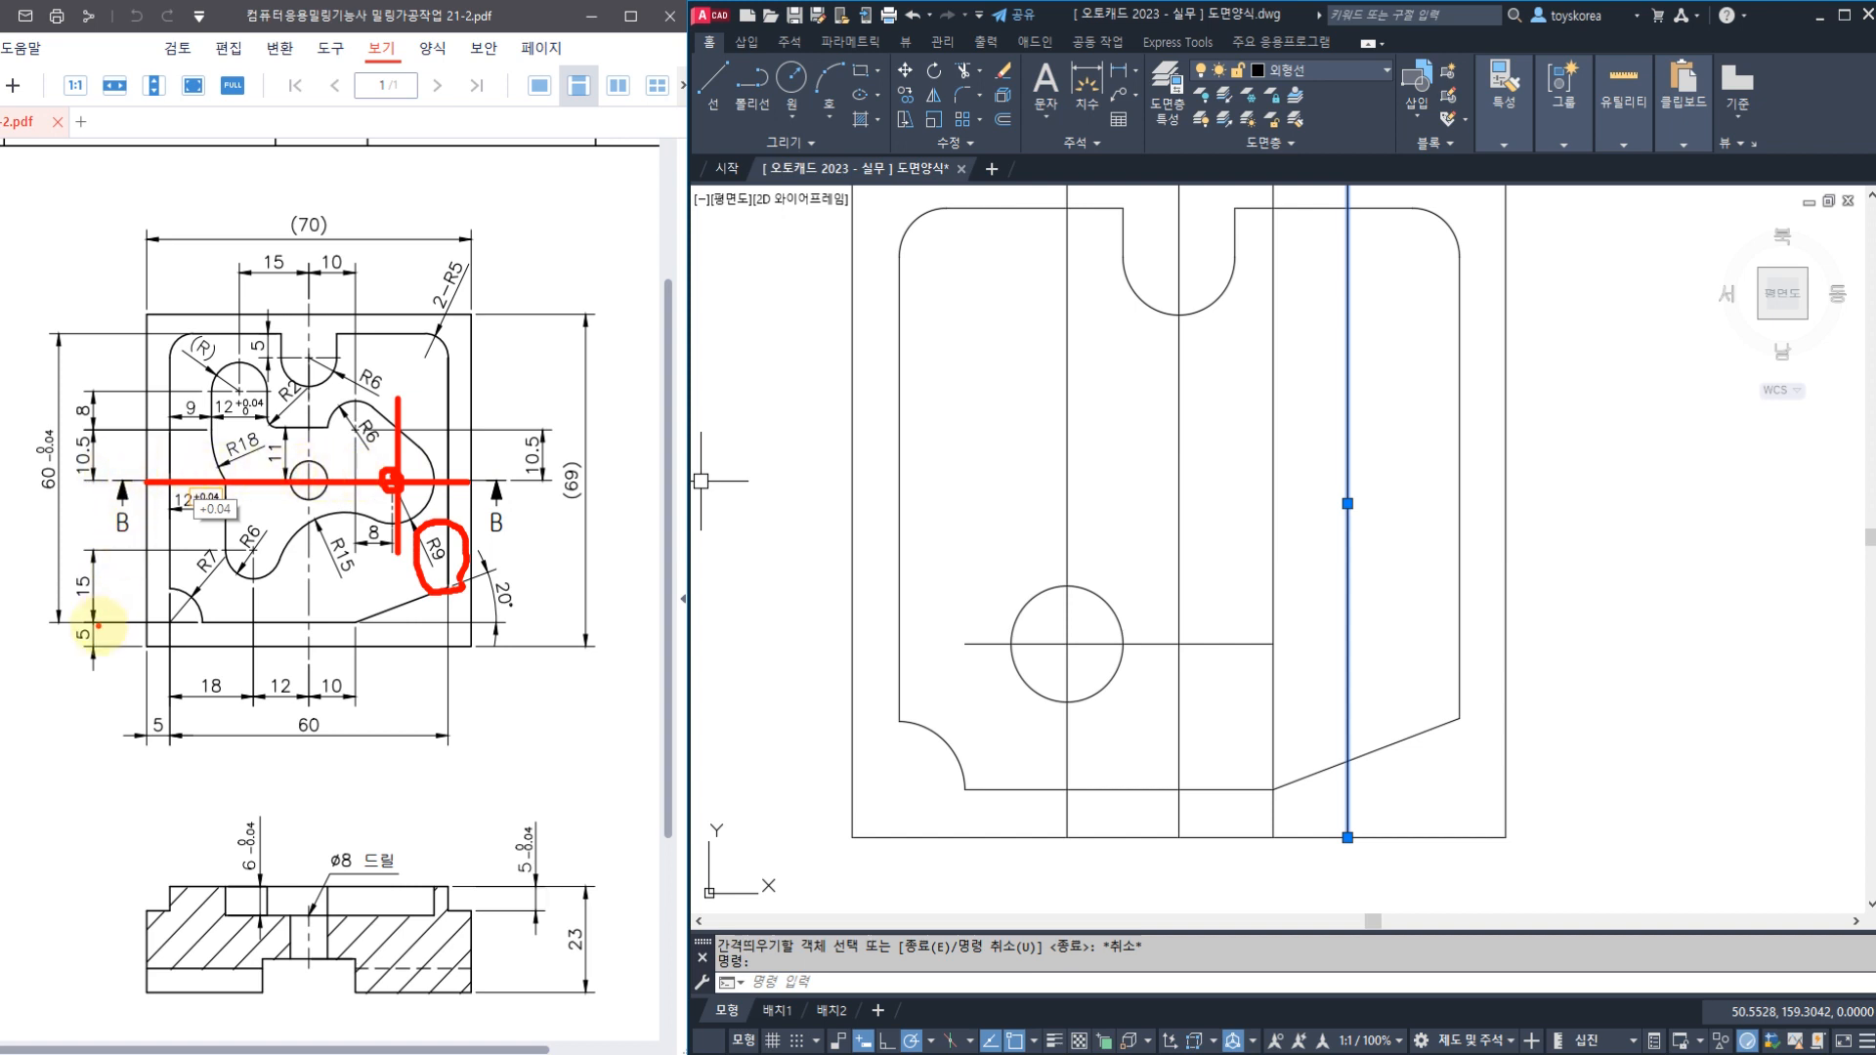
{"action": "mouse_move", "coordinate": [229, 703]}
{"action": "left_mouse_down"}
{"action": "mouse_move", "coordinate": [195, 682]}
{"action": "mouse_move", "coordinate": [235, 648]}
{"action": "left_mouse_up"}
{"action": "left_click_drag", "start_coordinate": [281, 721], "coordinate": [314, 306]}
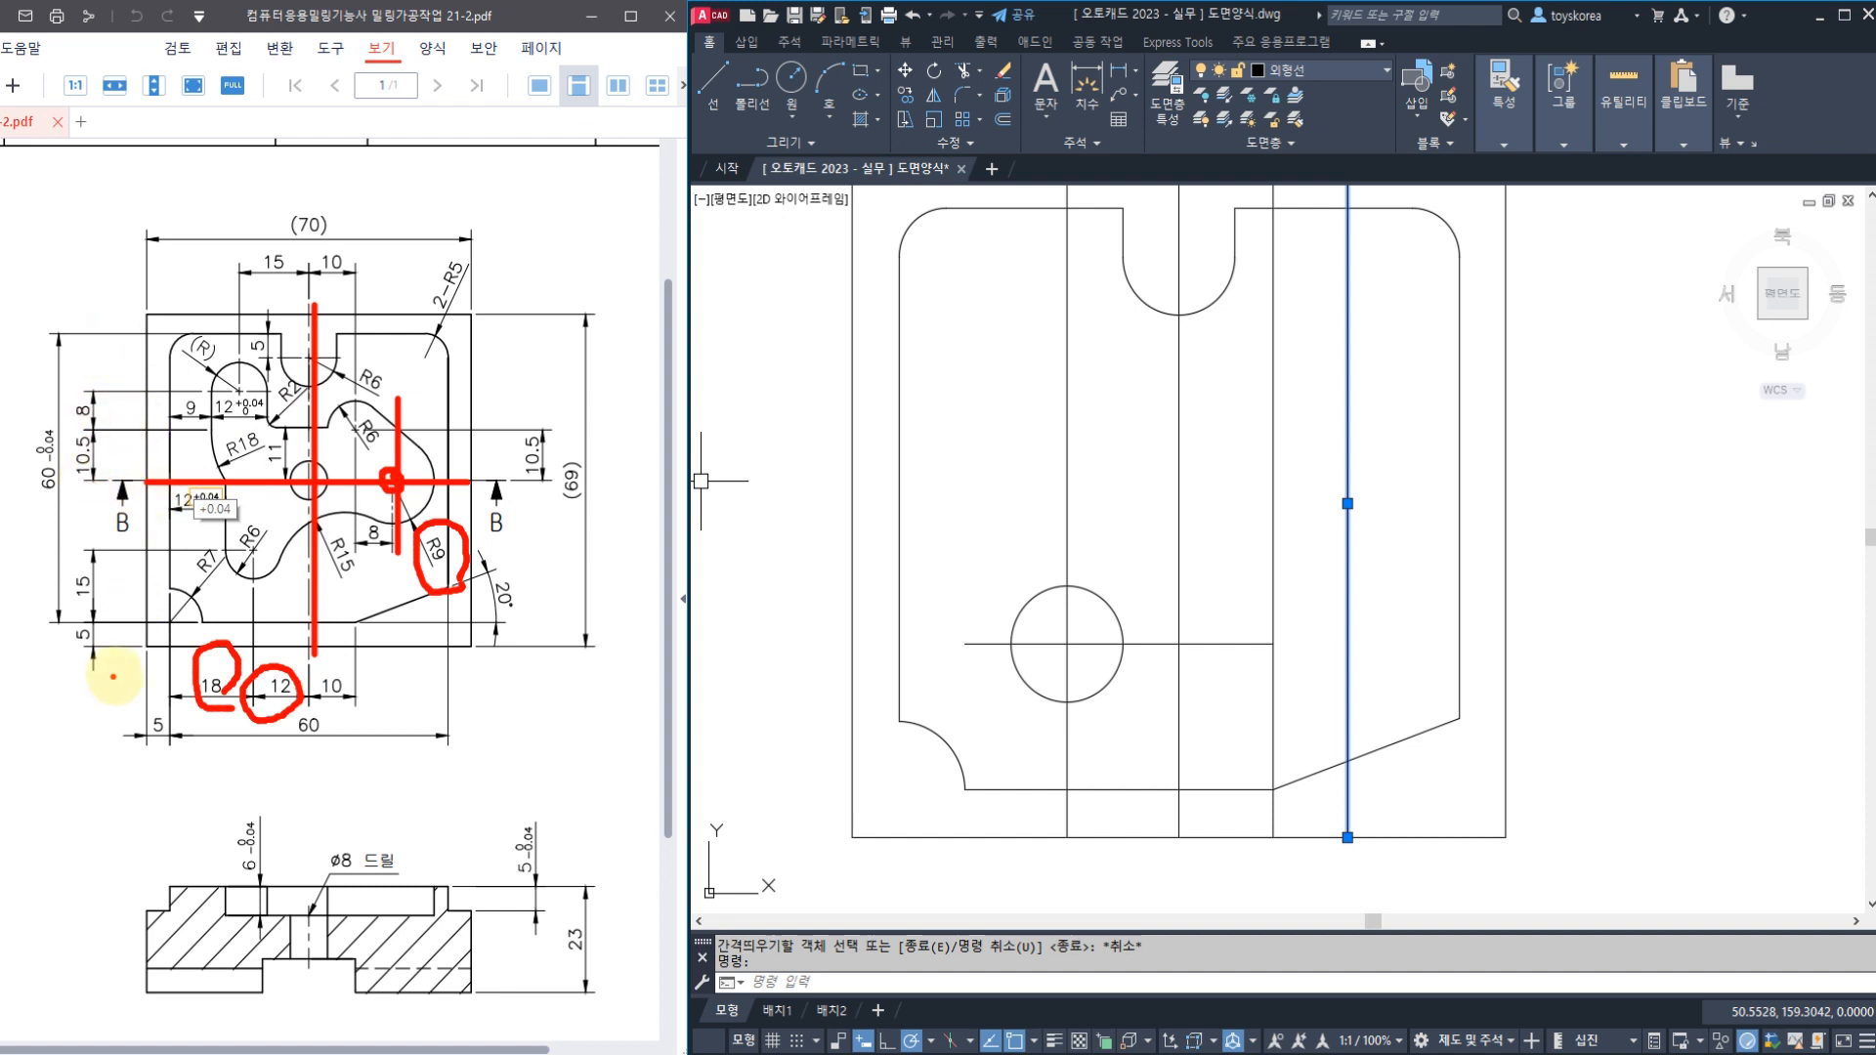
{"action": "key", "text": "ctrl+z"}
{"action": "key", "text": "ctrl+z"}
{"action": "key", "text": "ctrl+z"}
{"action": "key", "text": "ctrl+z"}
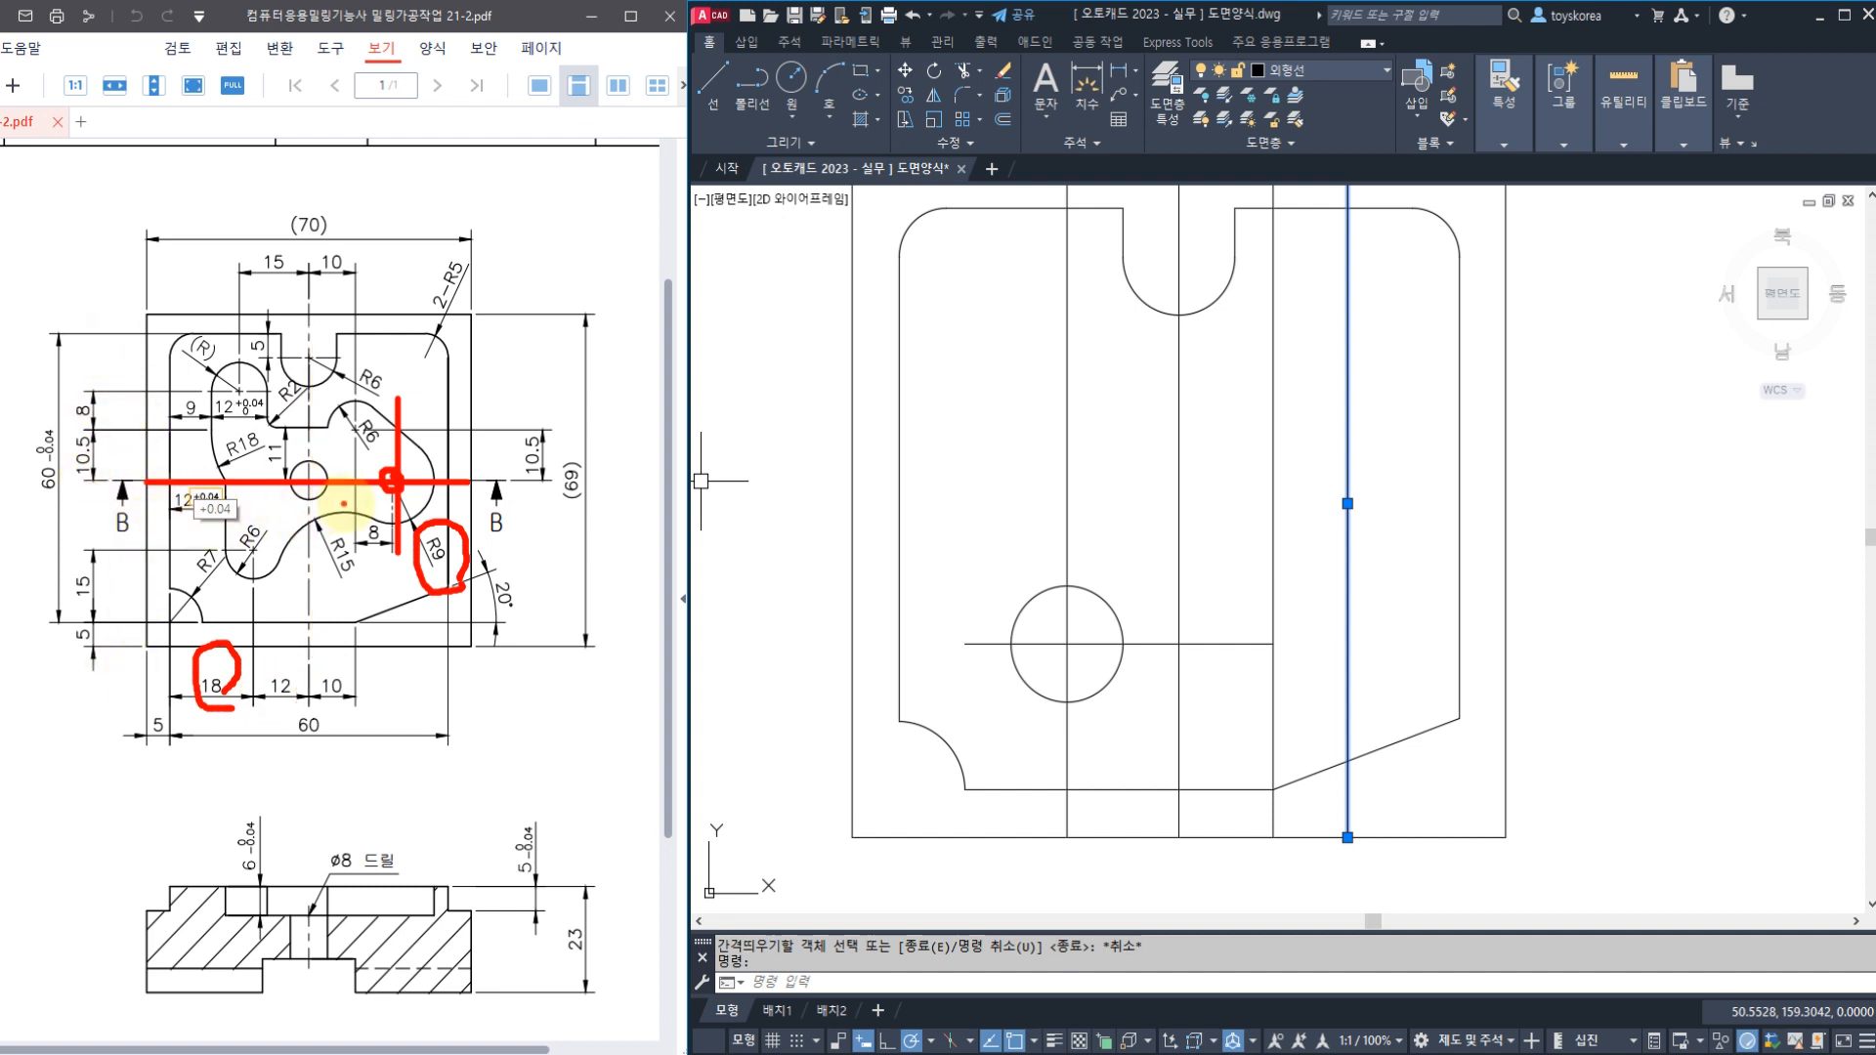
{"action": "key", "text": "ctrl+z"}
{"action": "key", "text": "ctrl+z"}
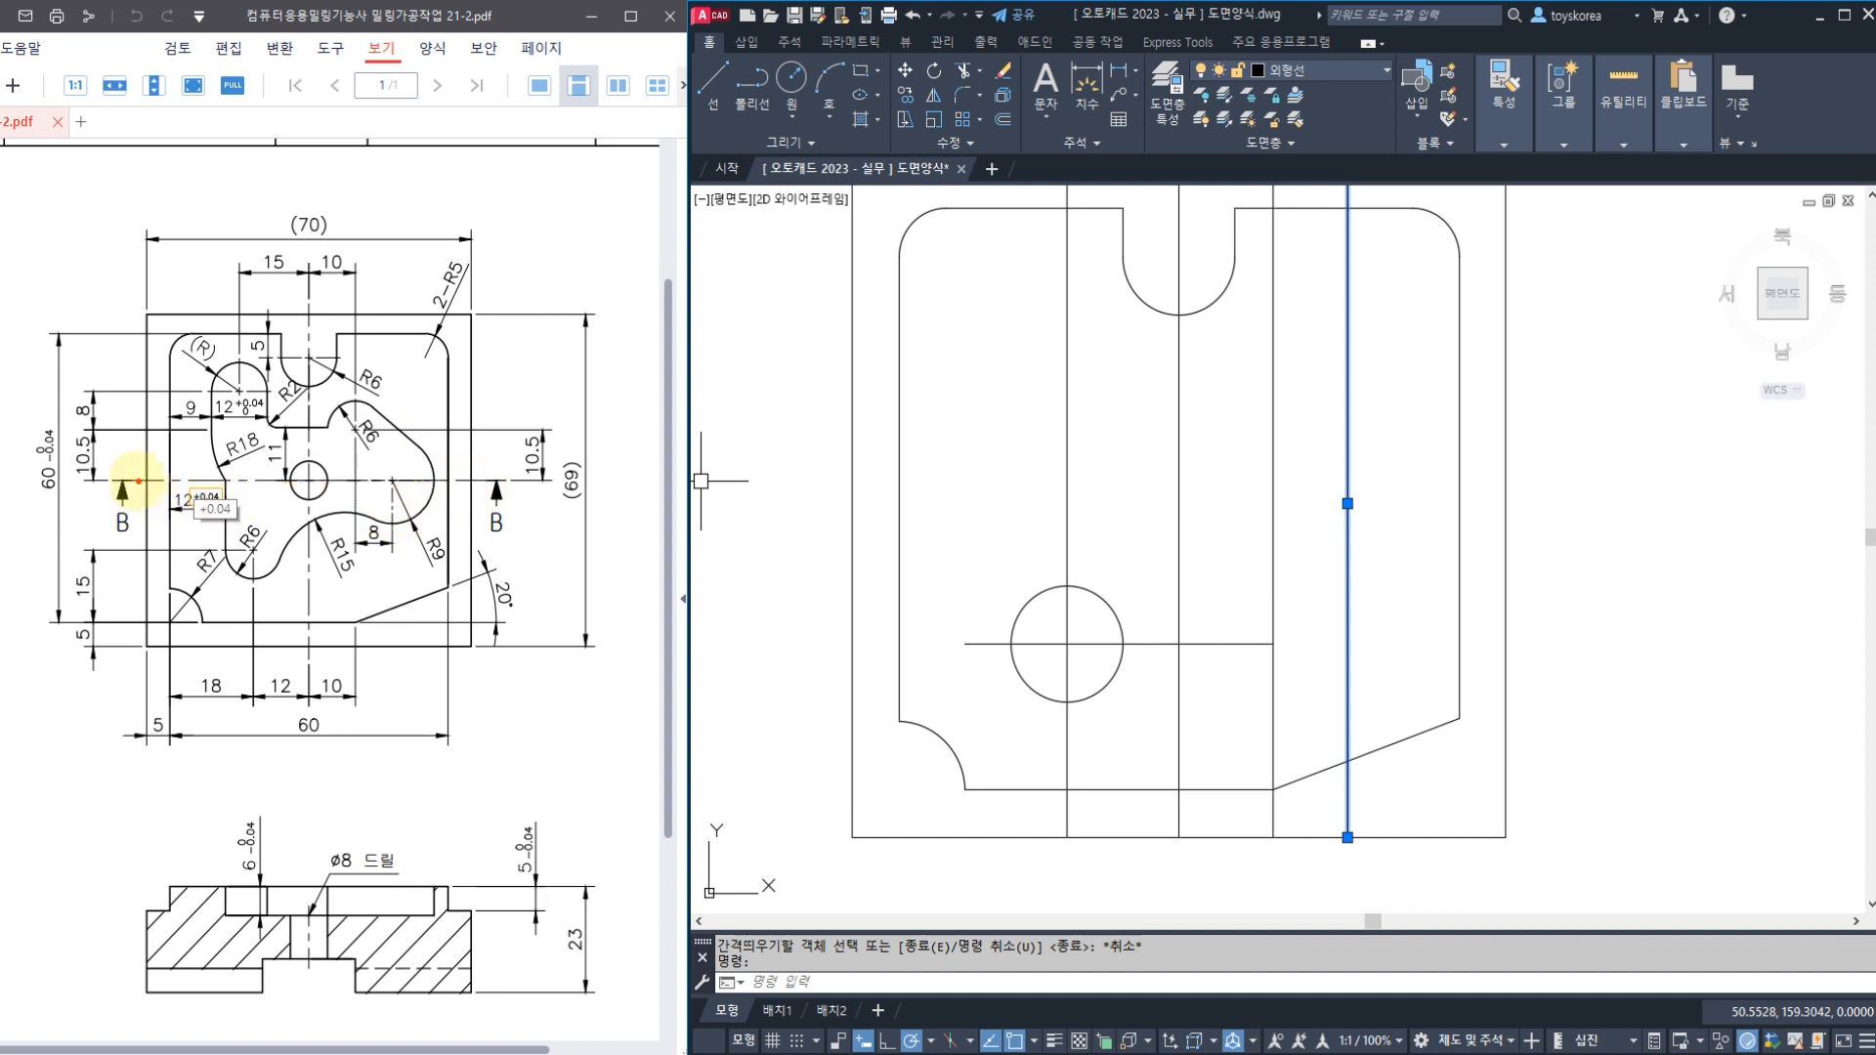
{"action": "mouse_move", "coordinate": [134, 480]}
{"action": "left_mouse_down"}
{"action": "mouse_move", "coordinate": [389, 546]}
{"action": "mouse_move", "coordinate": [444, 493]}
{"action": "left_mouse_up"}
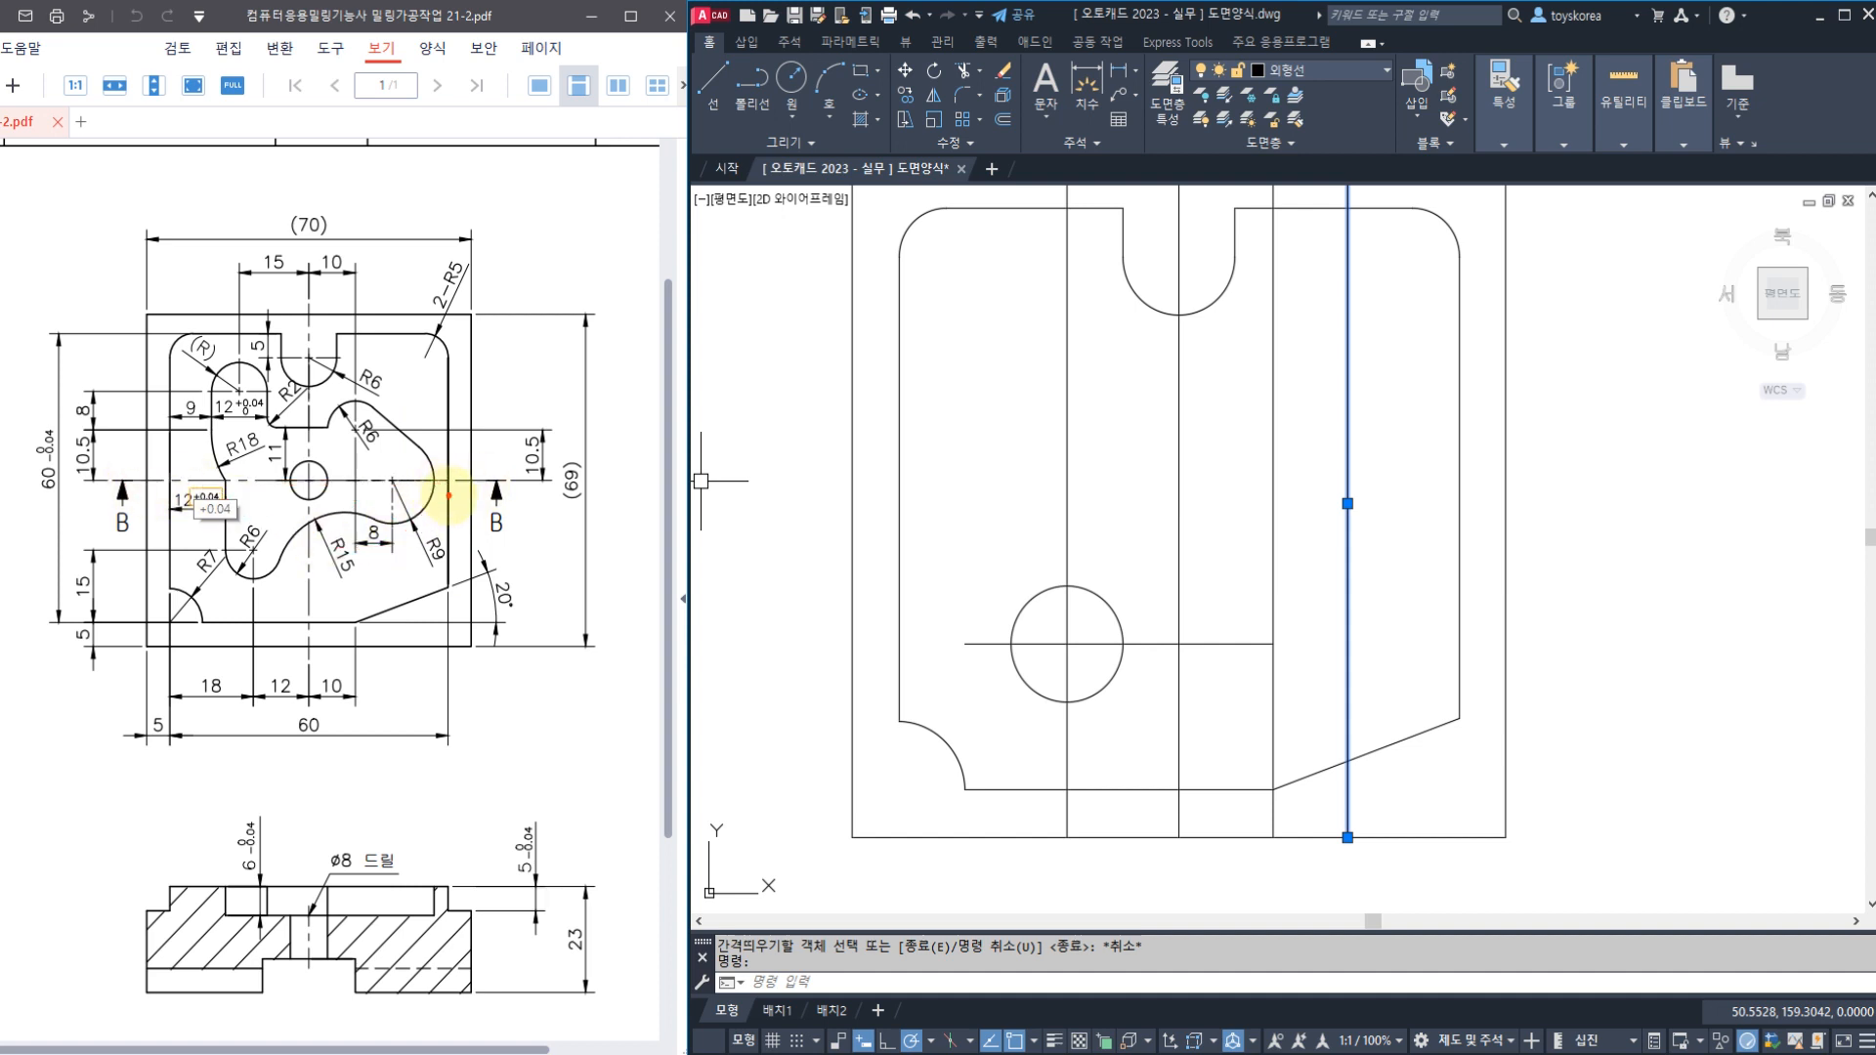
{"action": "mouse_move", "coordinate": [580, 499]}
{"action": "left_mouse_down"}
{"action": "mouse_move", "coordinate": [576, 451]}
{"action": "mouse_move", "coordinate": [592, 521]}
{"action": "left_mouse_up"}
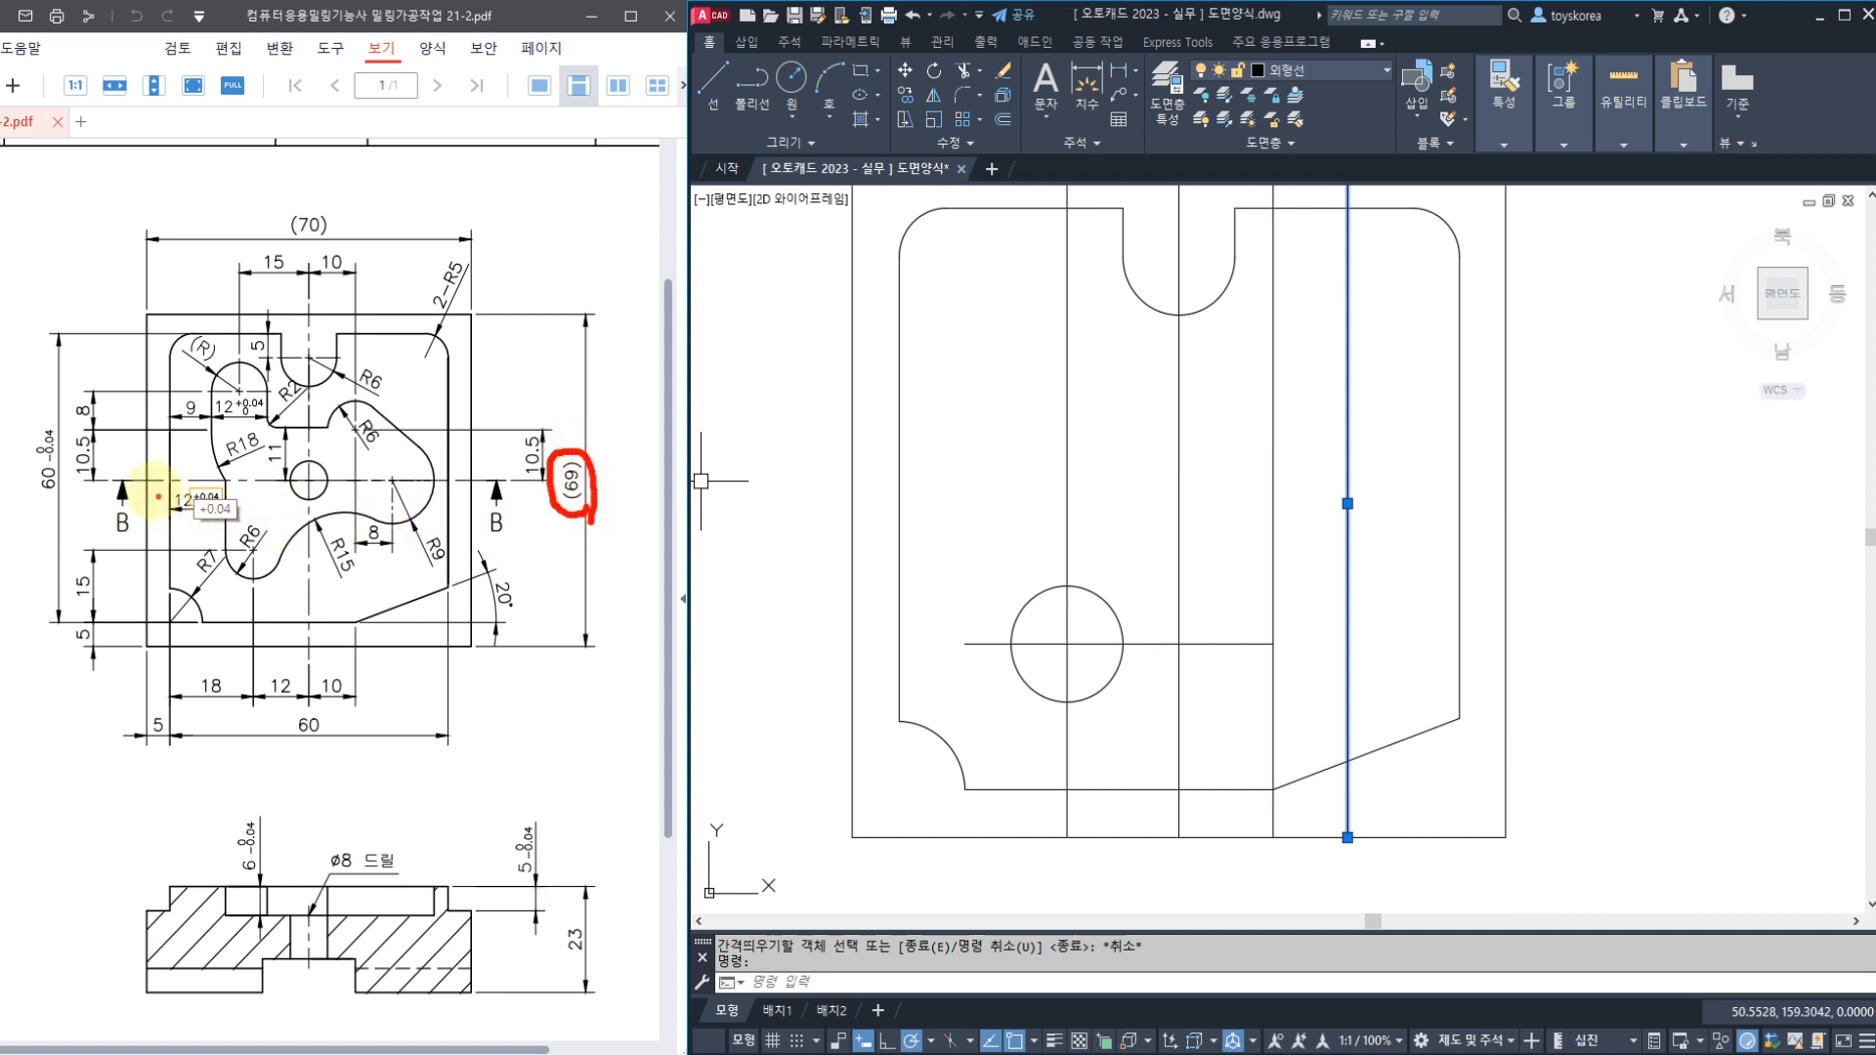
{"action": "left_click_drag", "start_coordinate": [131, 482], "coordinate": [515, 480]}
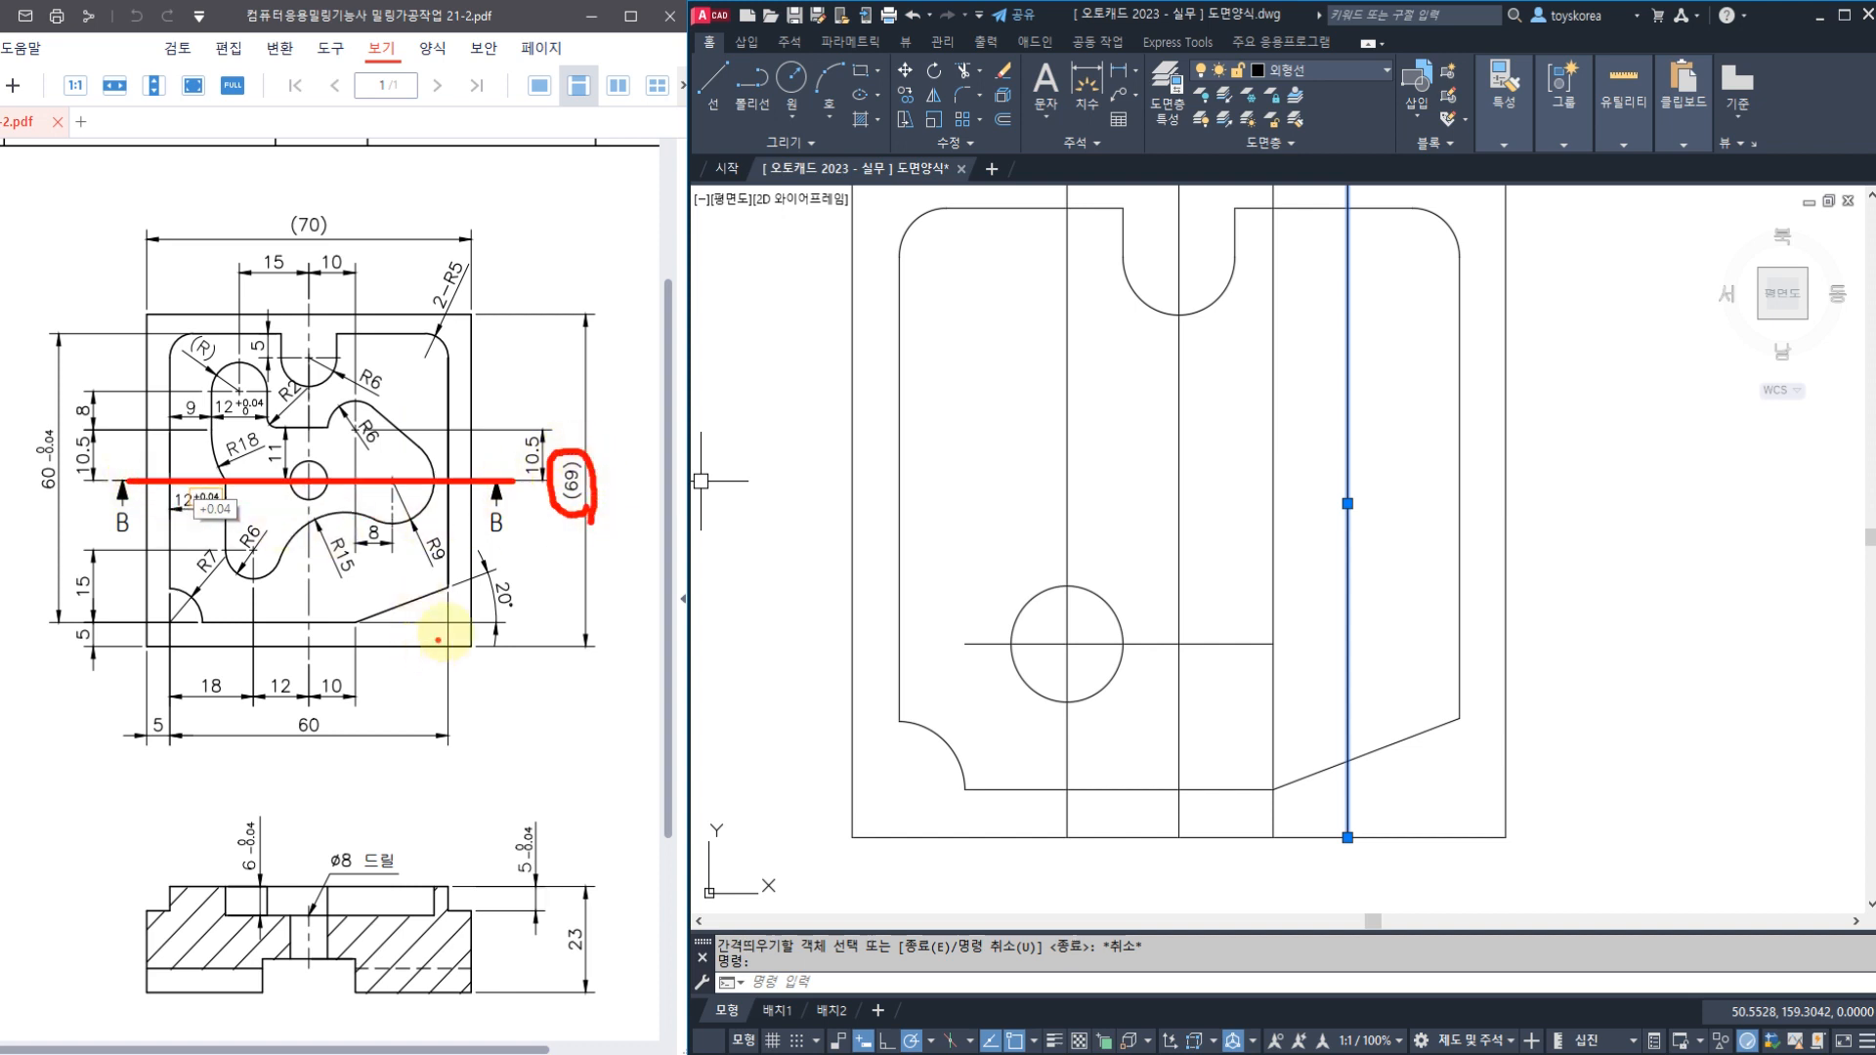
{"action": "left_click", "coordinate": [1036, 479]}
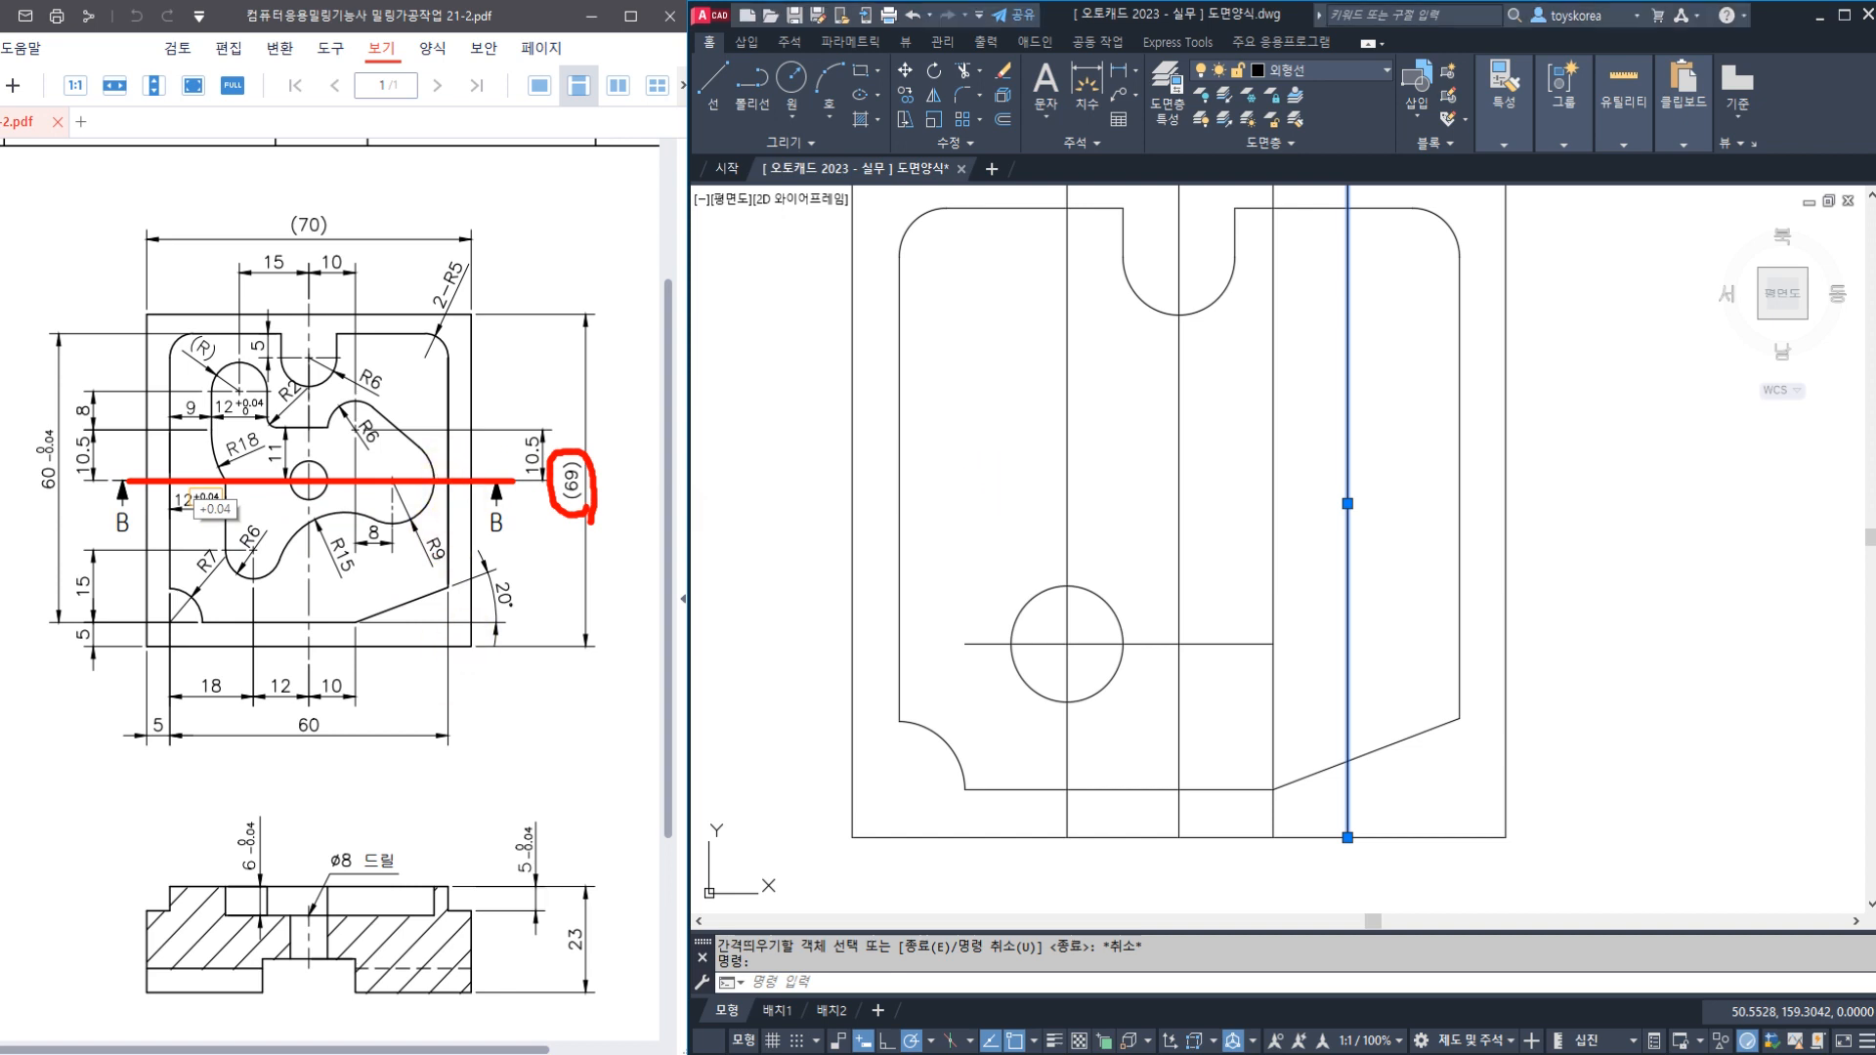
{"action": "key", "text": "Escape"}
{"action": "key", "text": "Escape"}
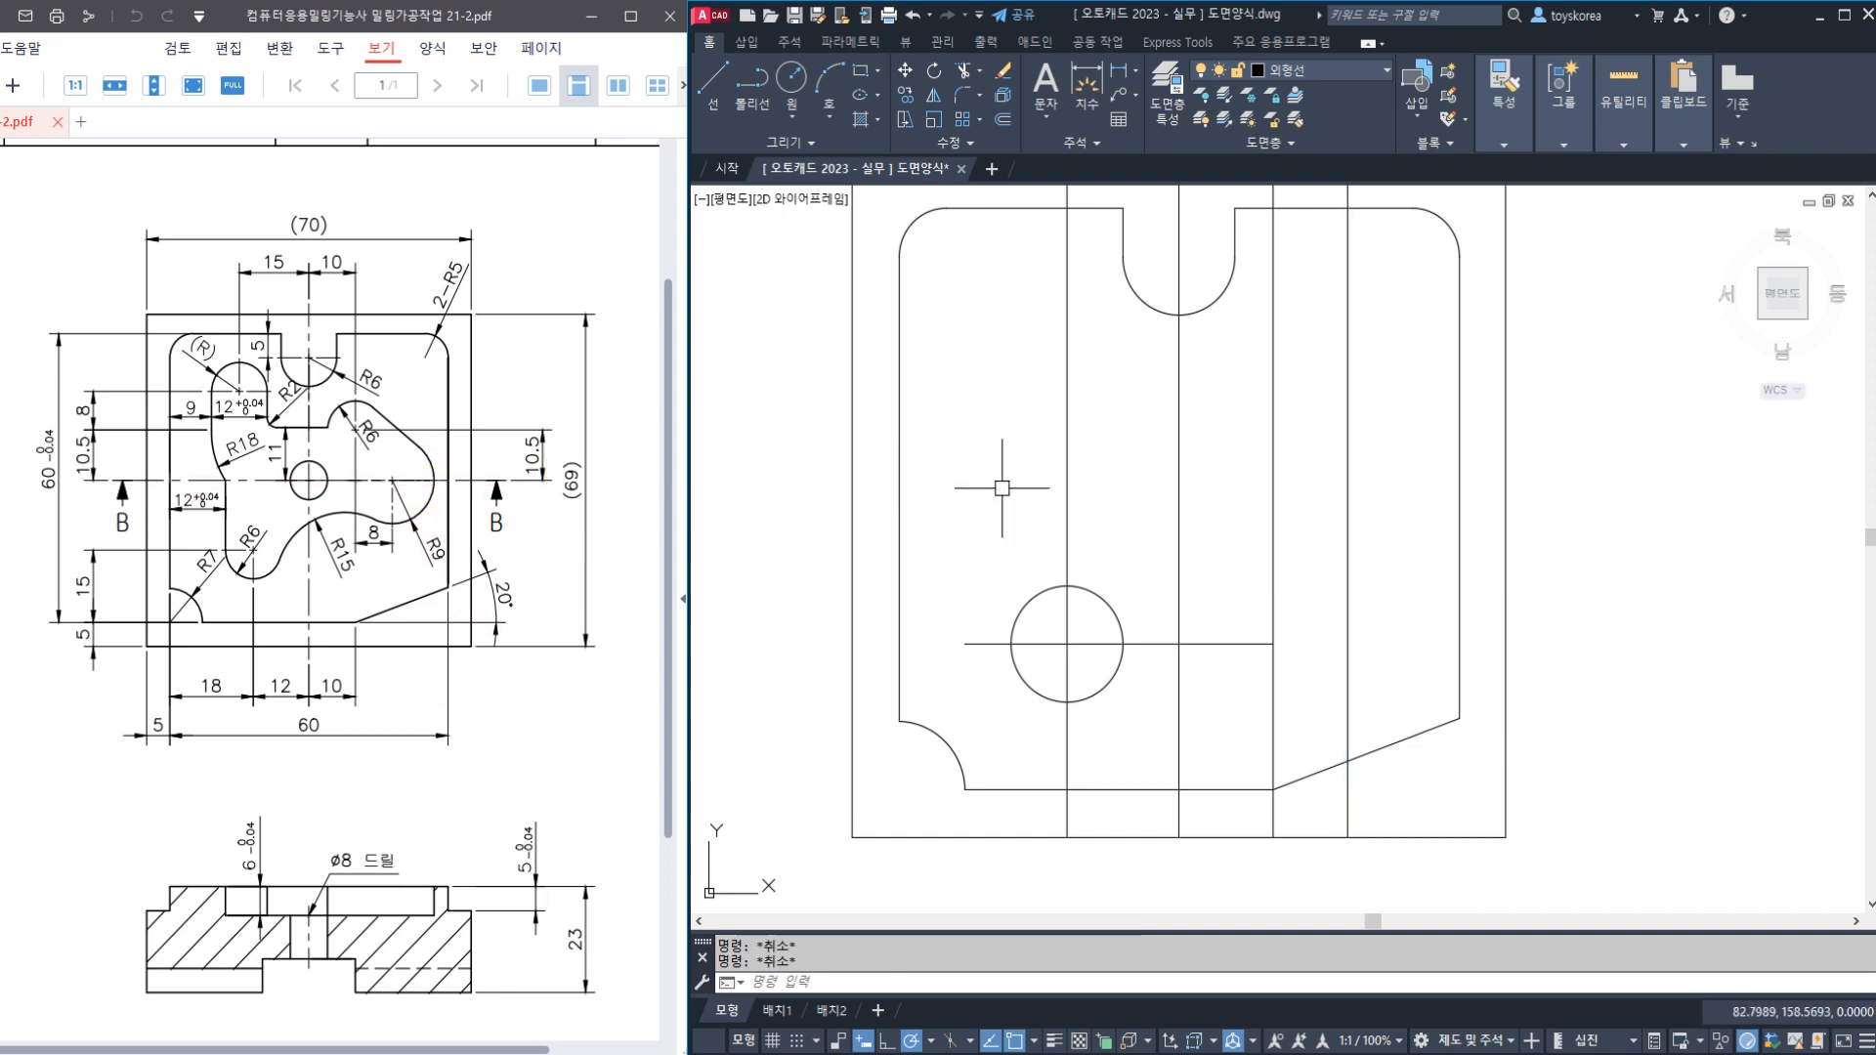
Draw a horizontal centerline across the outer rectangle, from its left edge's midpoint to its right edge's midpoint
{"action": "type", "text": "L"}
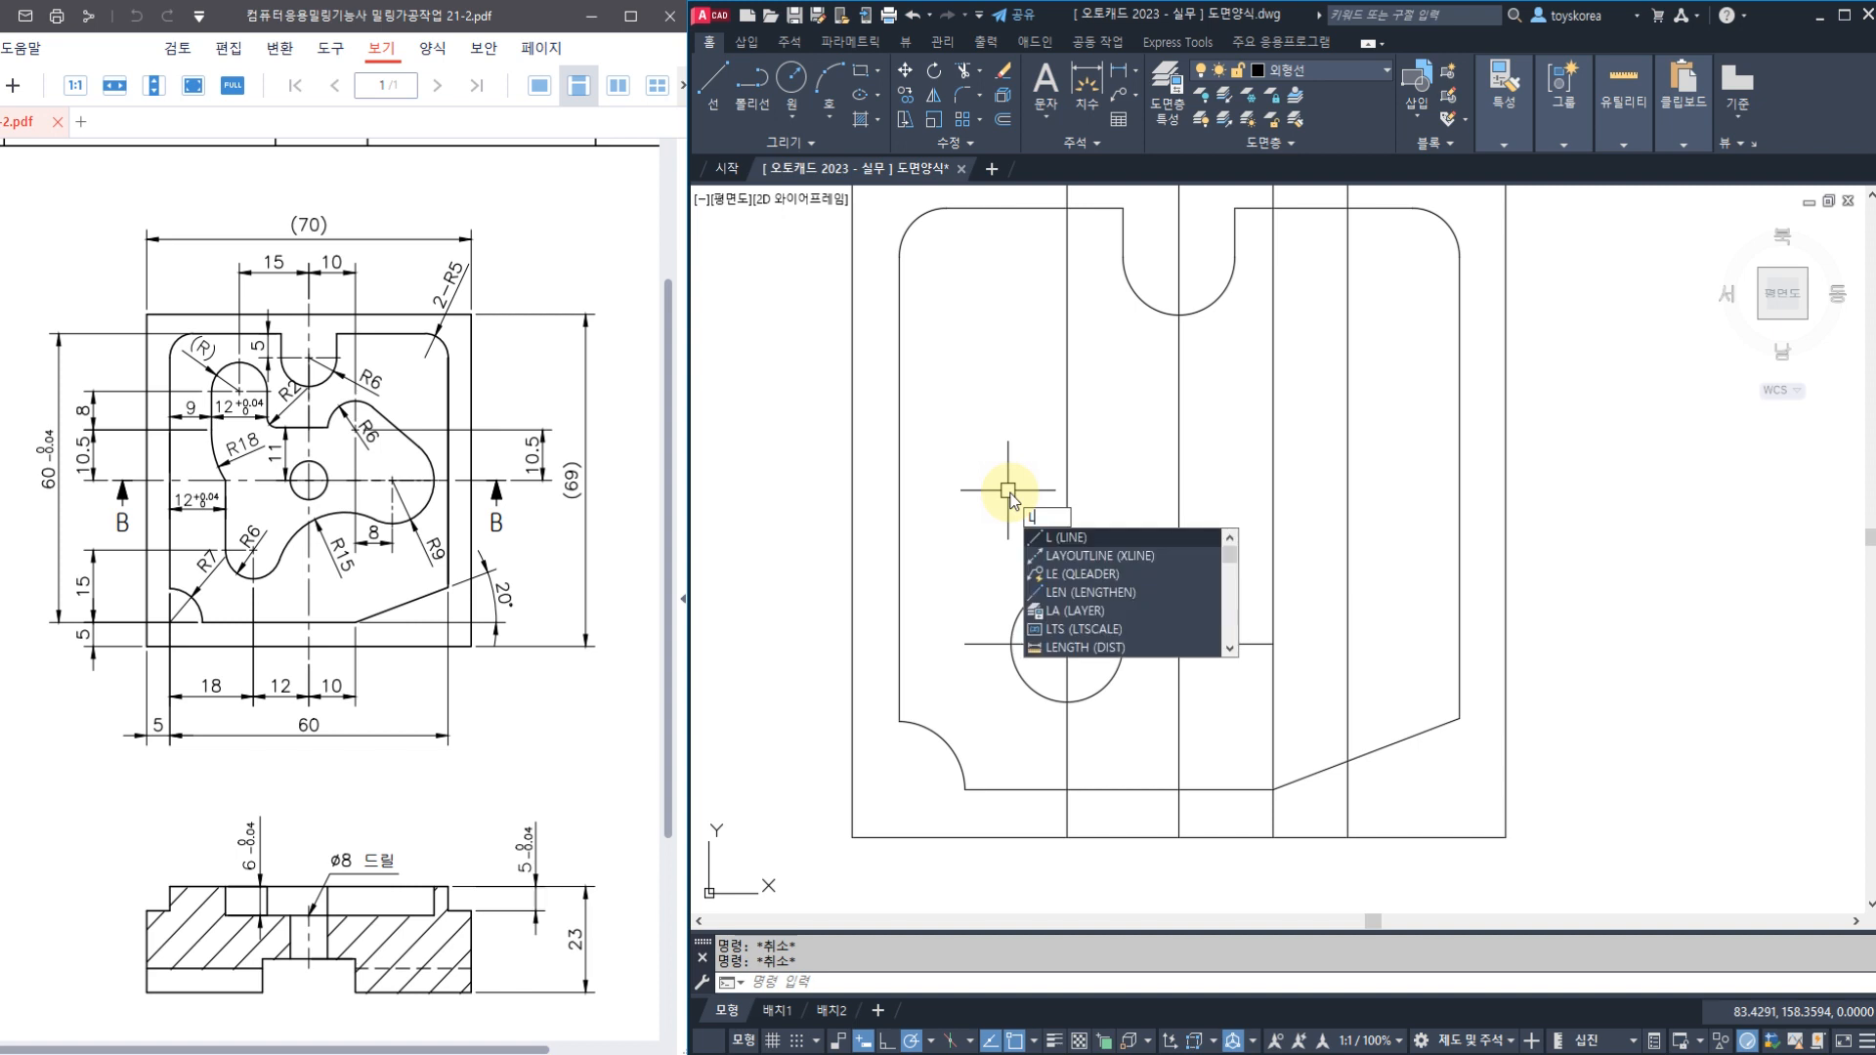
{"action": "key", "text": "Return"}
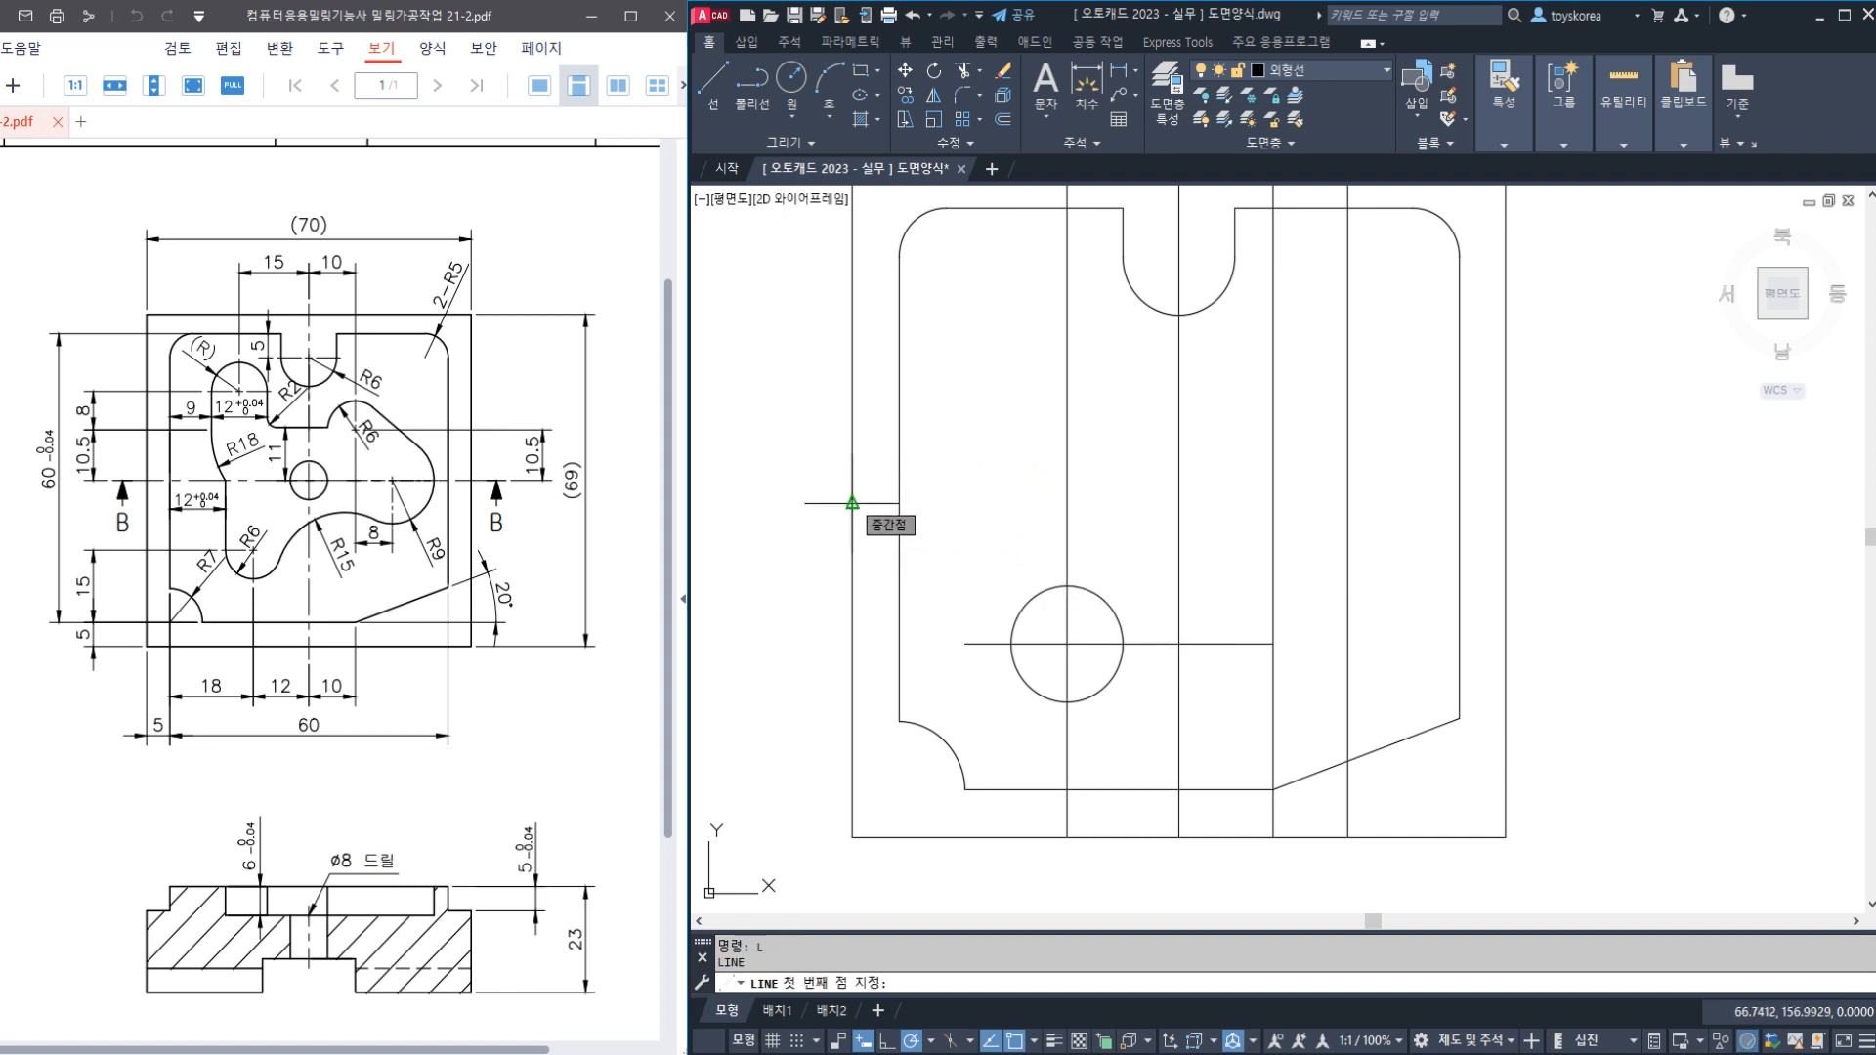
{"action": "middle_click_drag", "start_coordinate": [852, 503], "coordinate": [865, 540]}
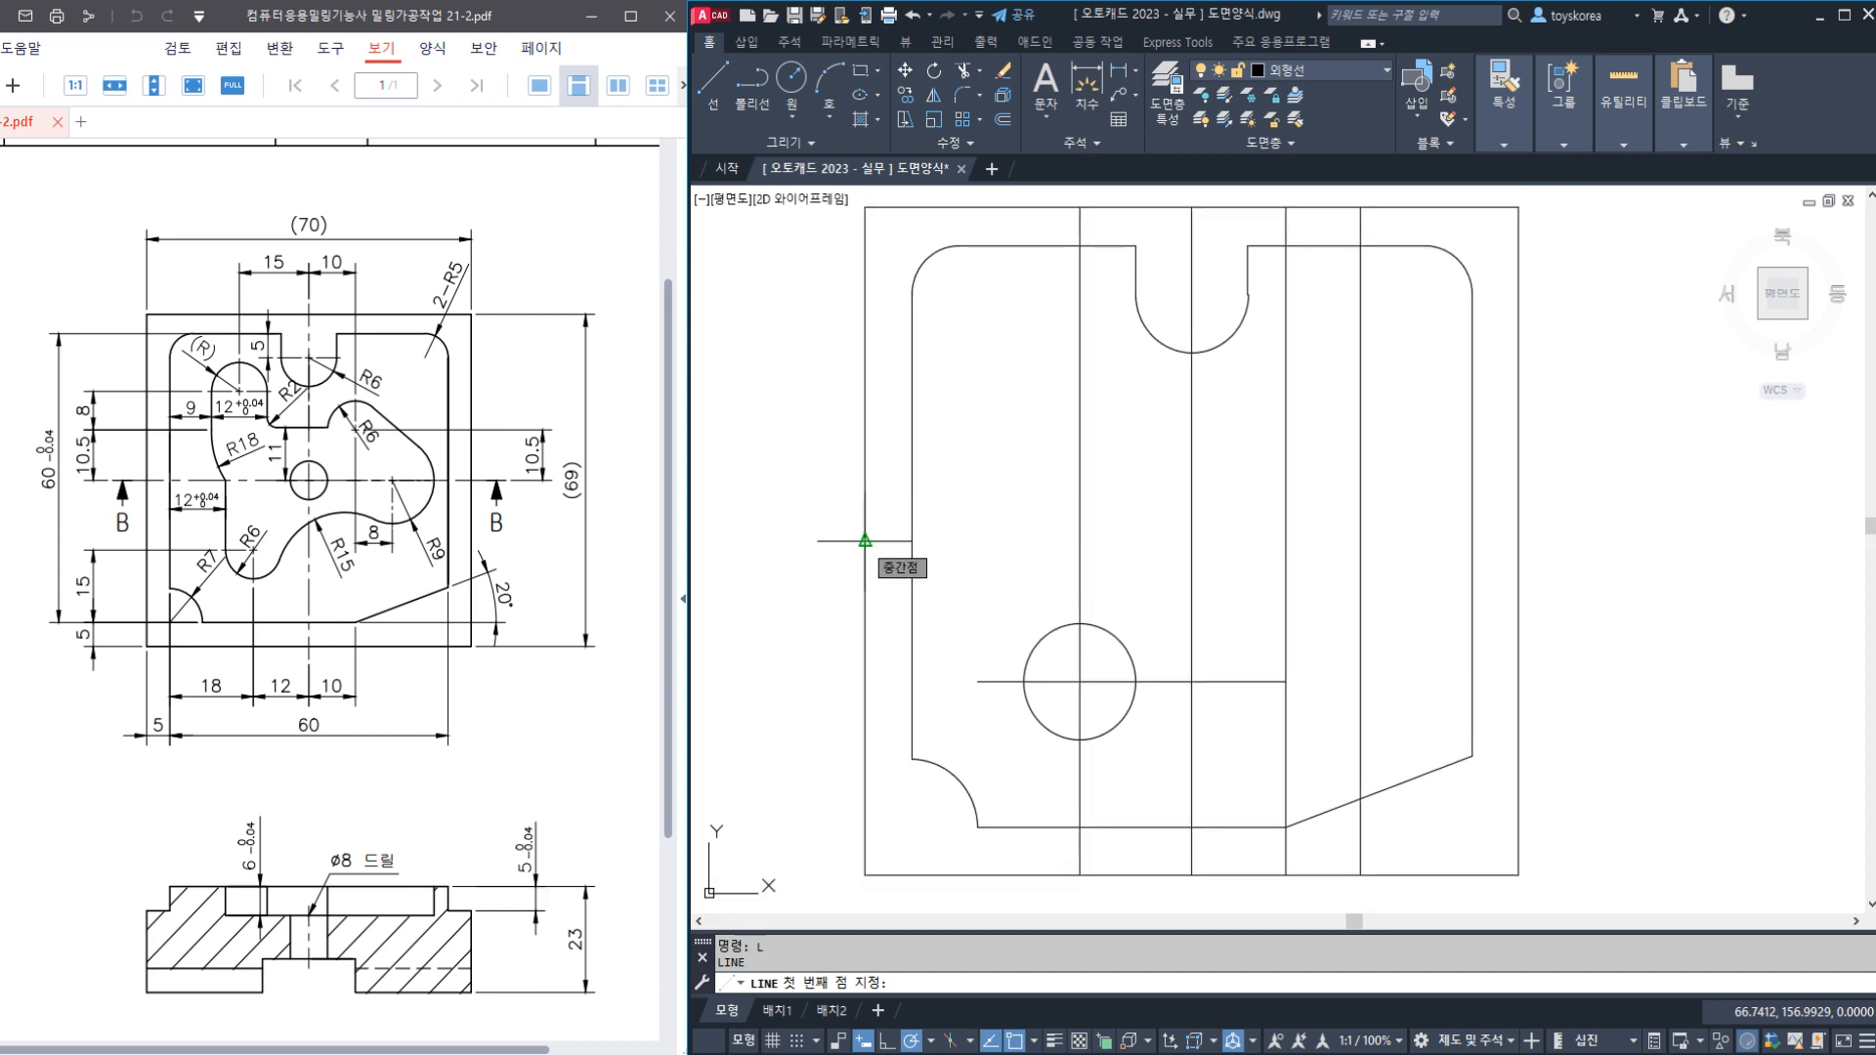
{"action": "left_click", "coordinate": [864, 540]}
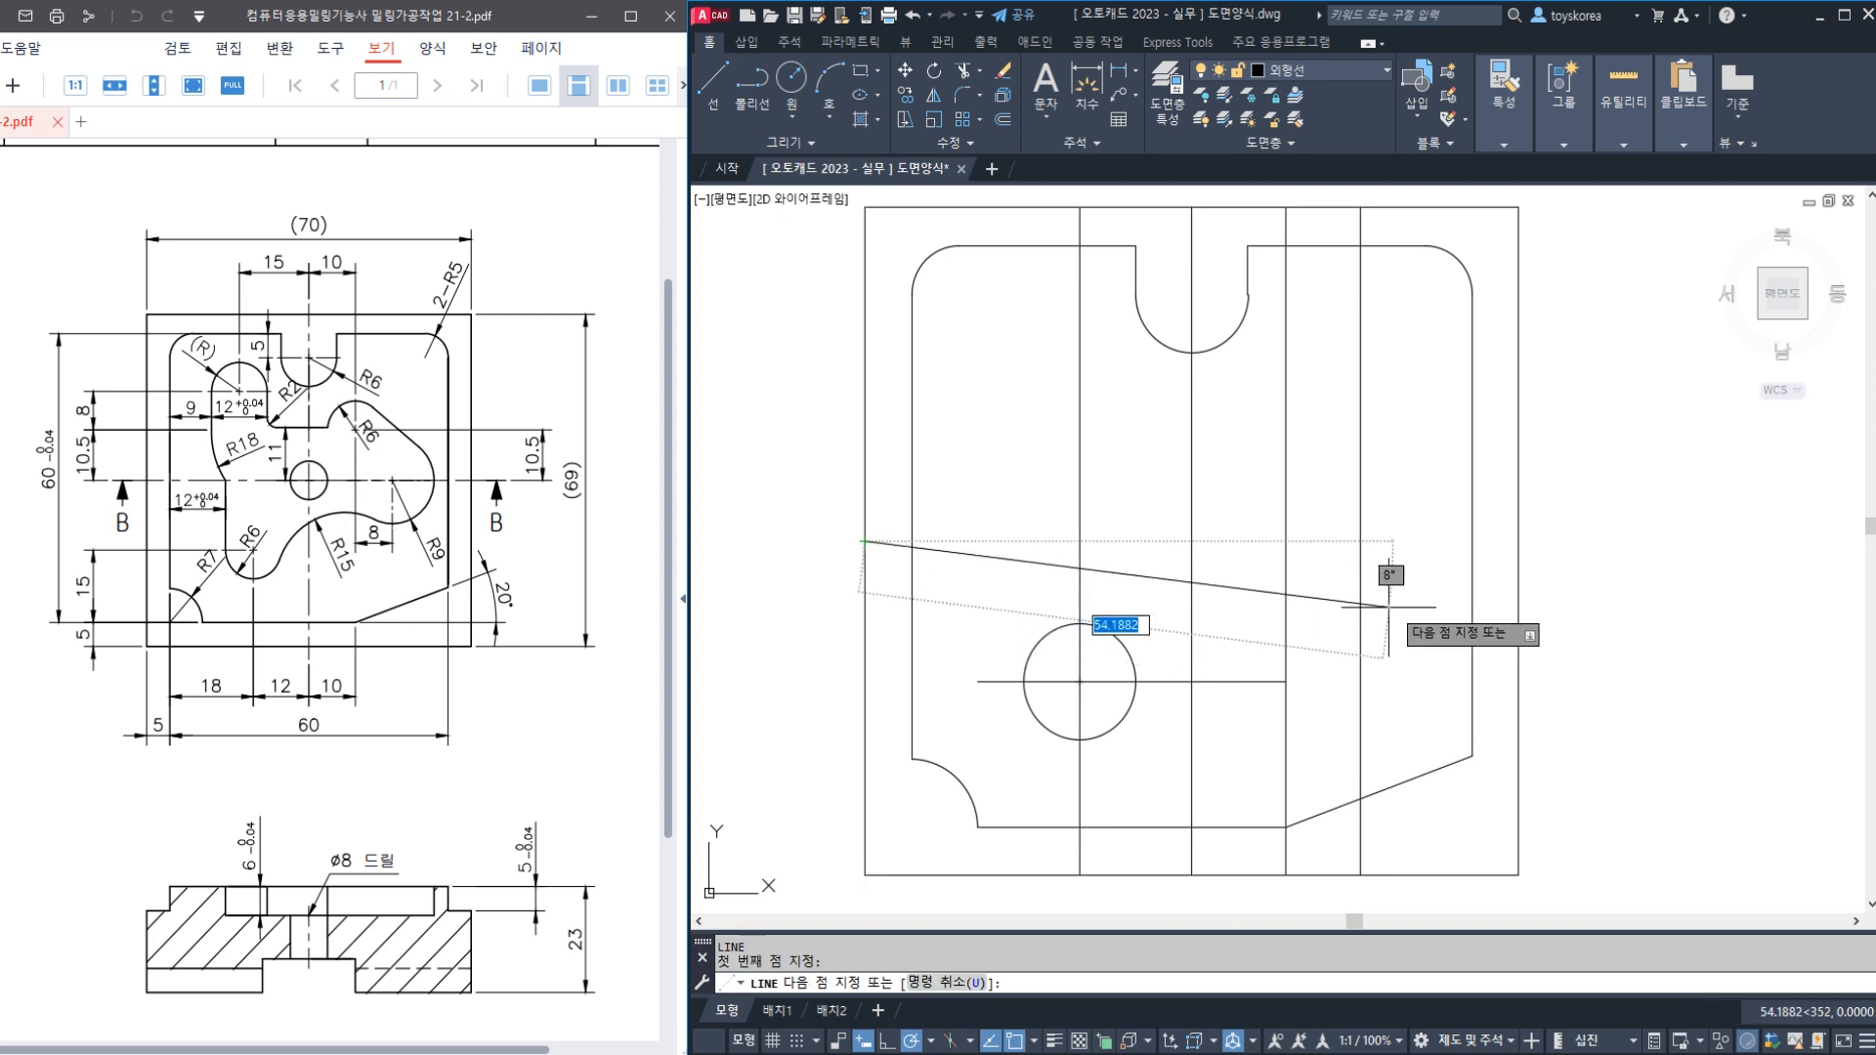
{"action": "left_click", "coordinate": [1518, 541]}
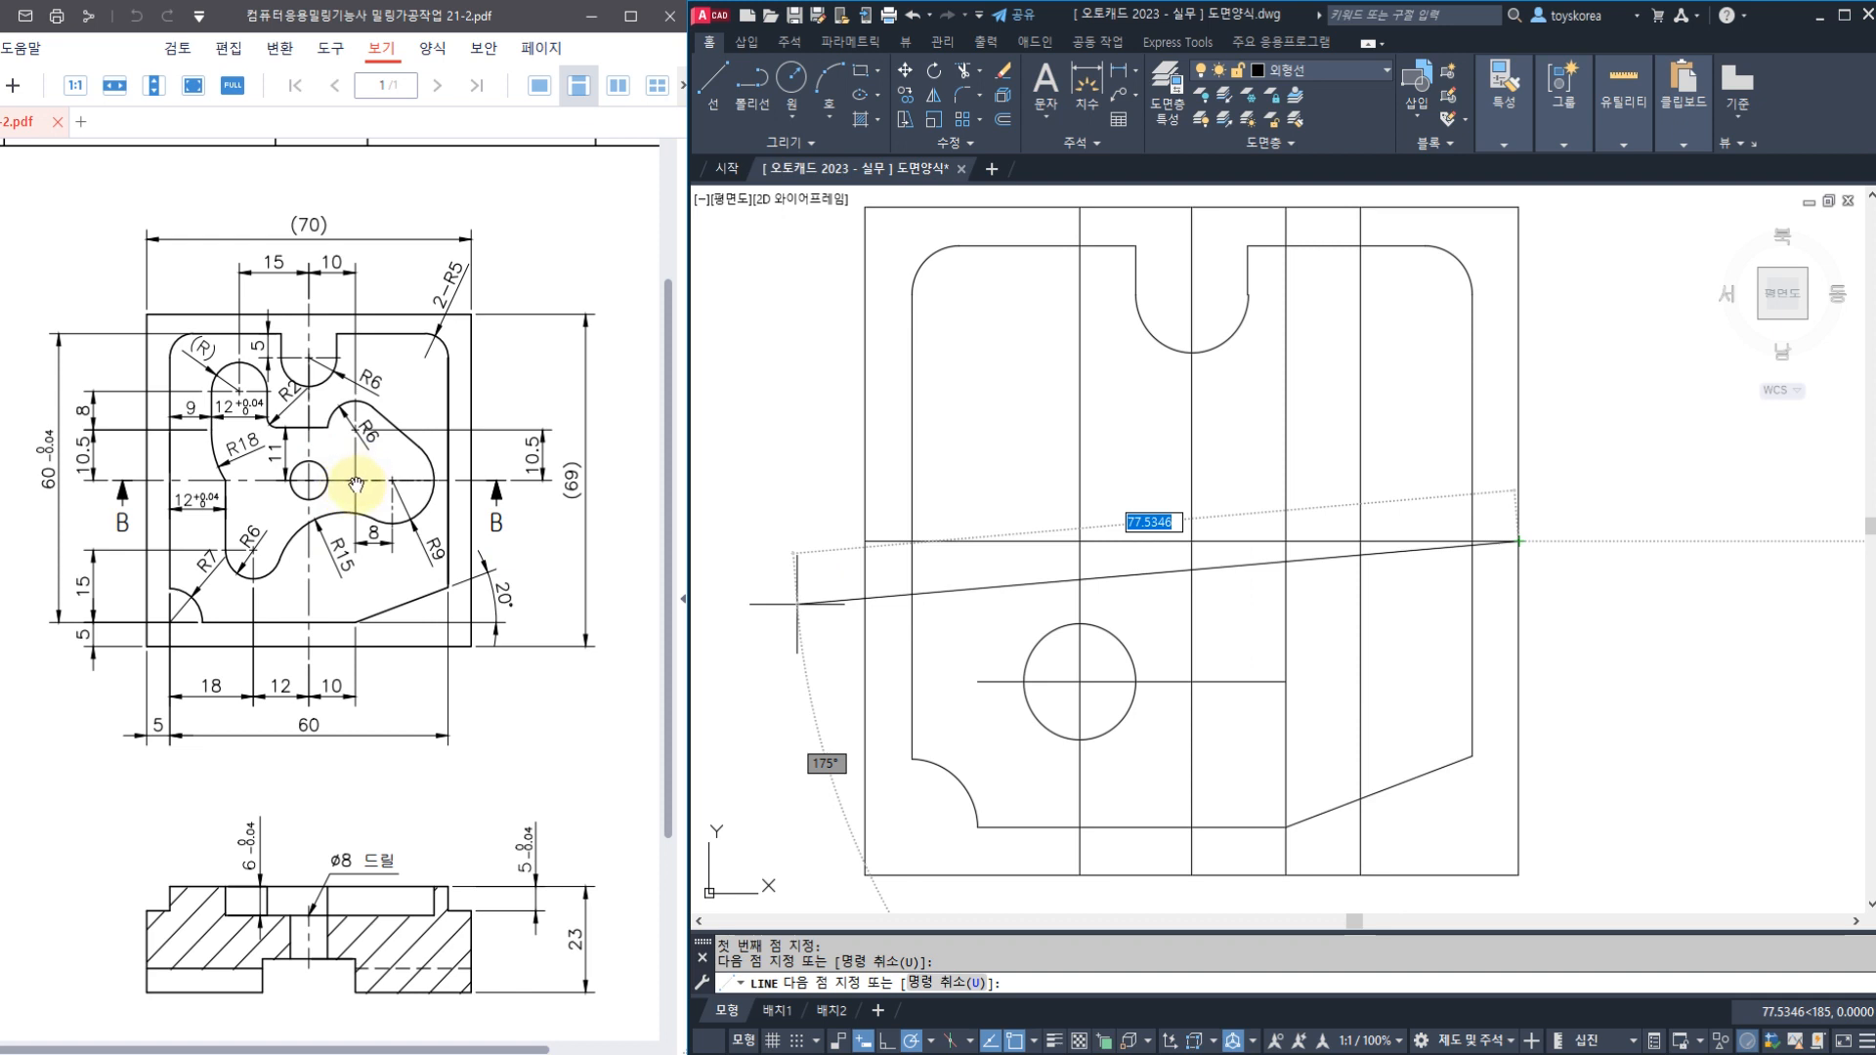
{"action": "key", "text": "Escape"}
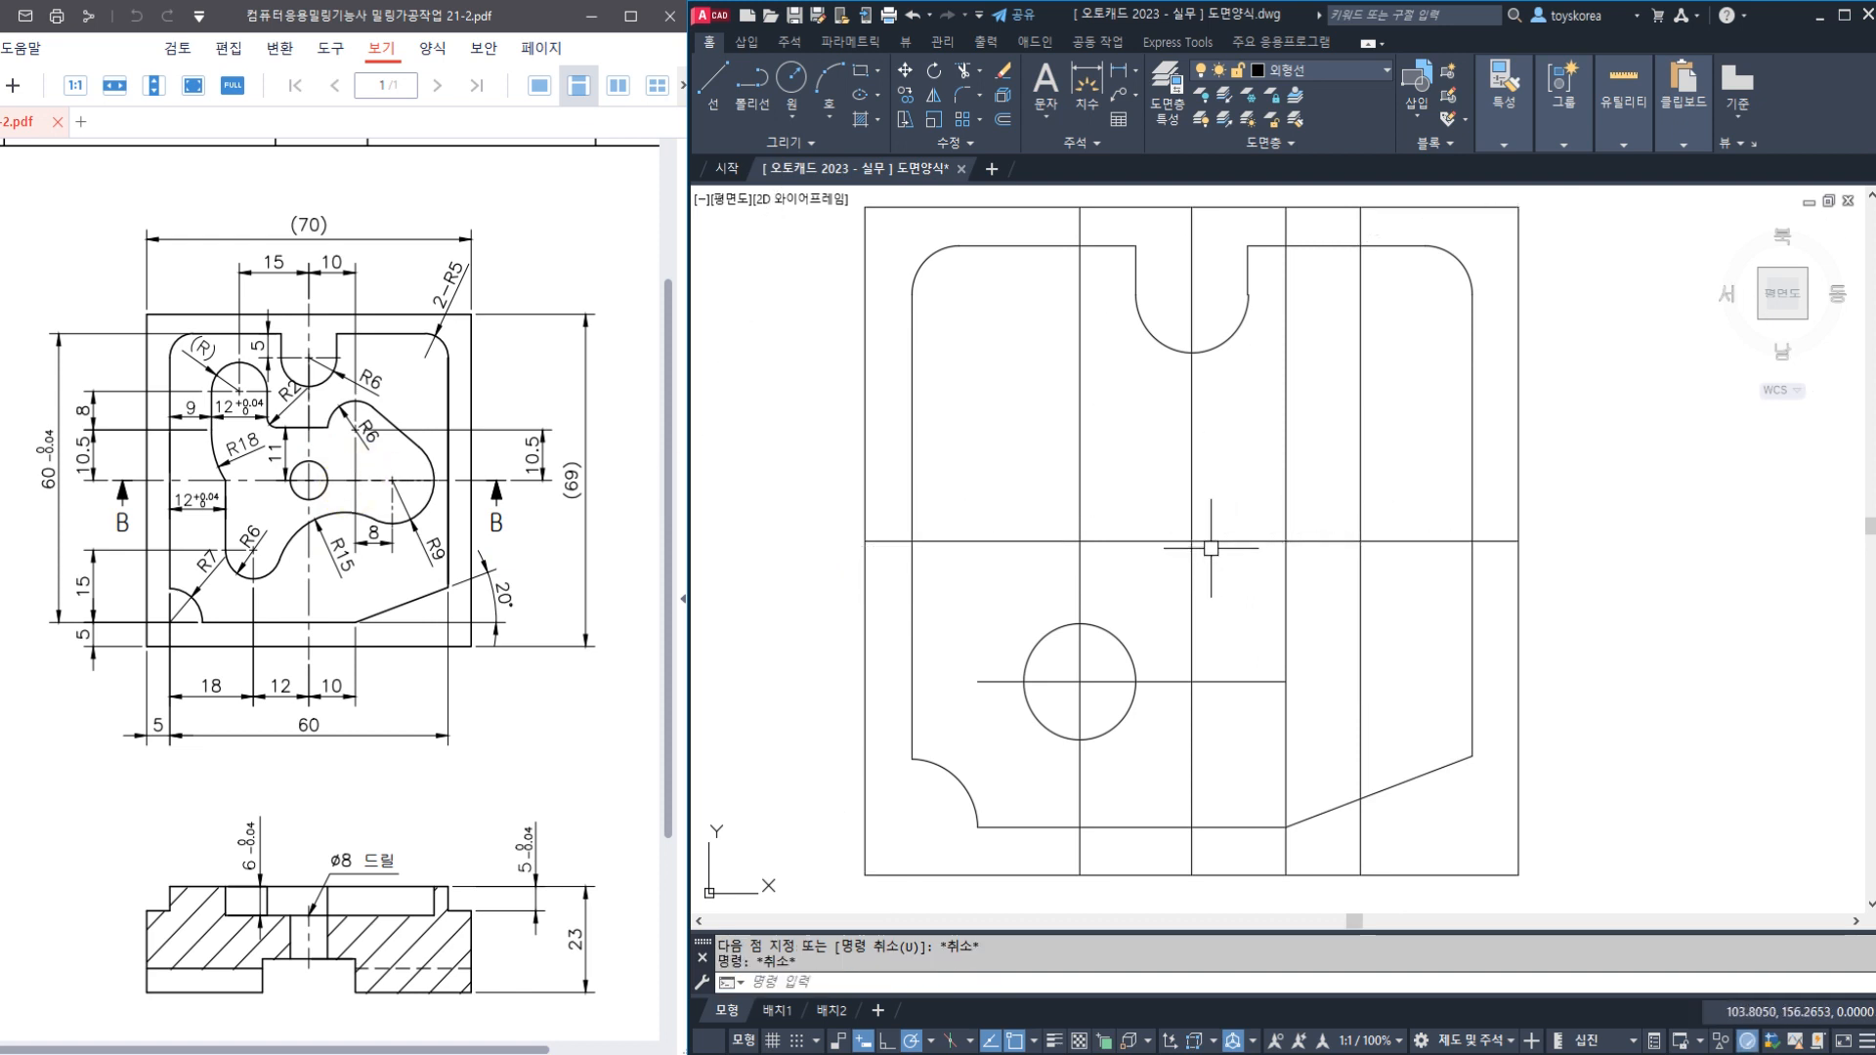
{"action": "left_click", "coordinate": [1358, 559]}
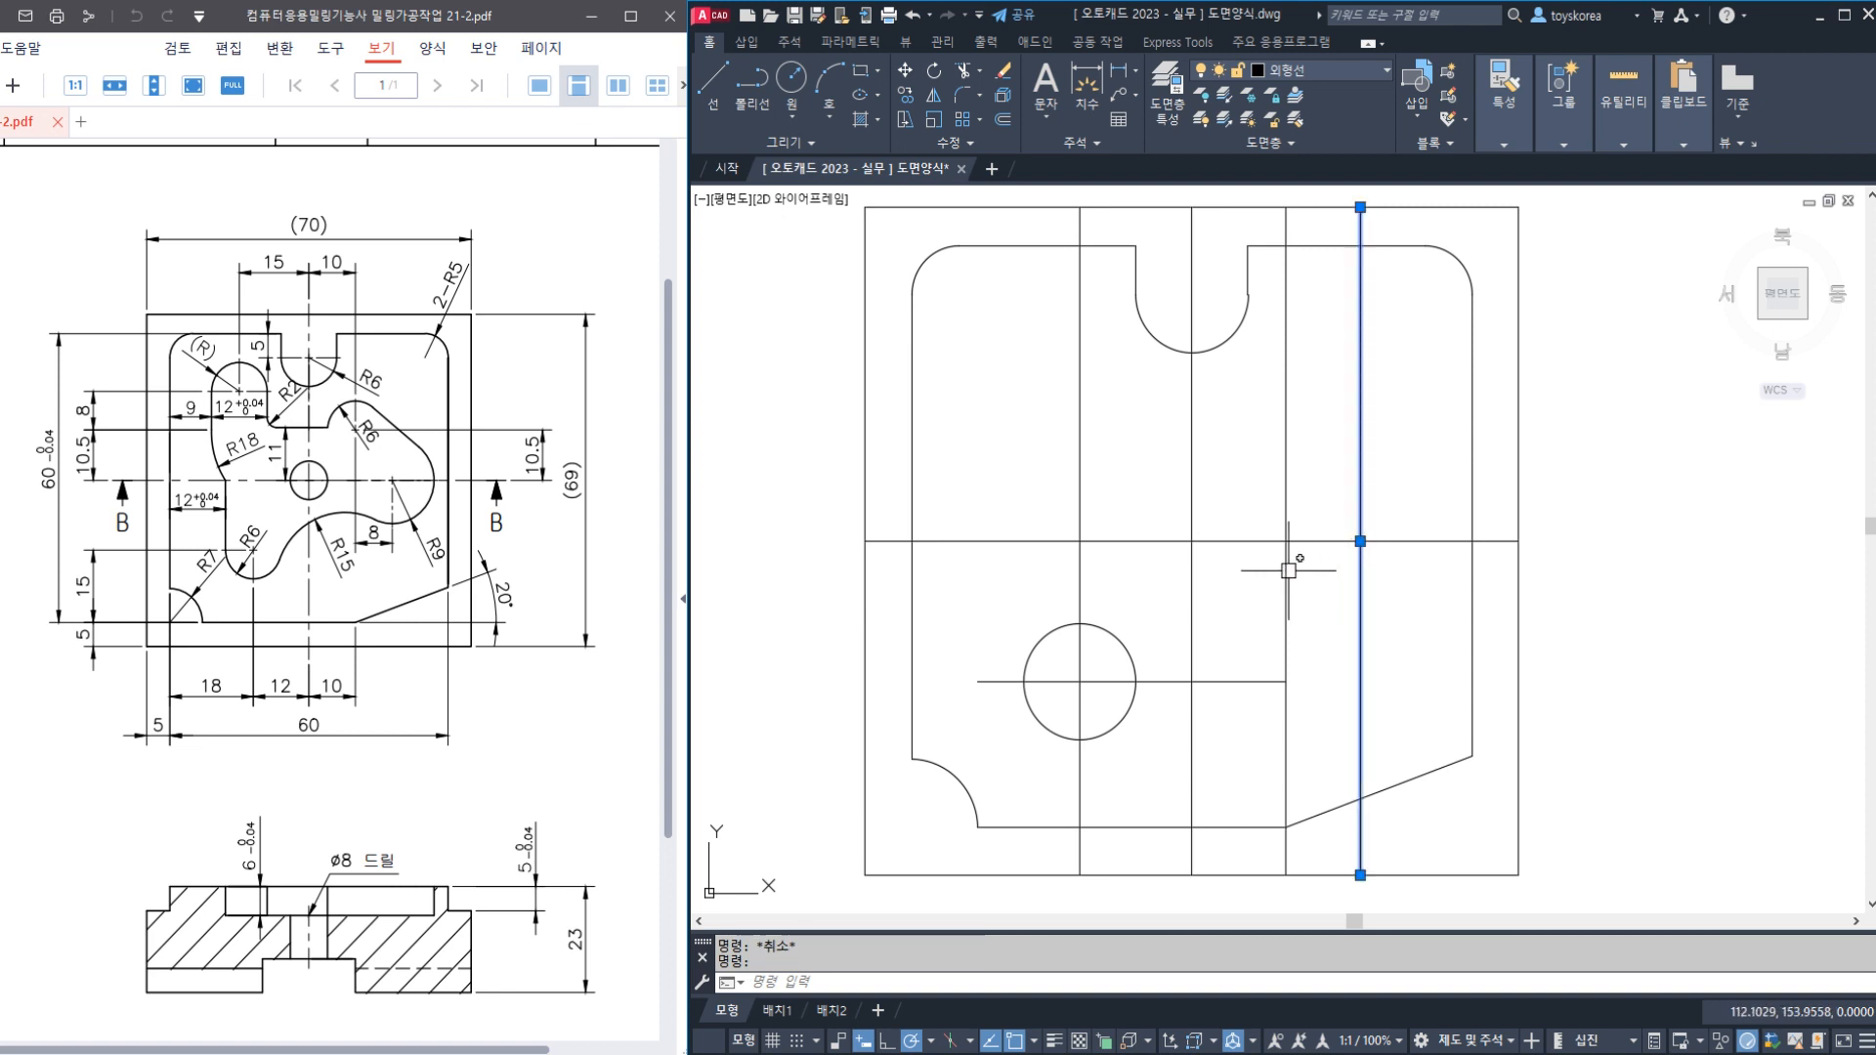
{"action": "left_click", "coordinate": [1288, 571]}
{"action": "key", "text": "Escape"}
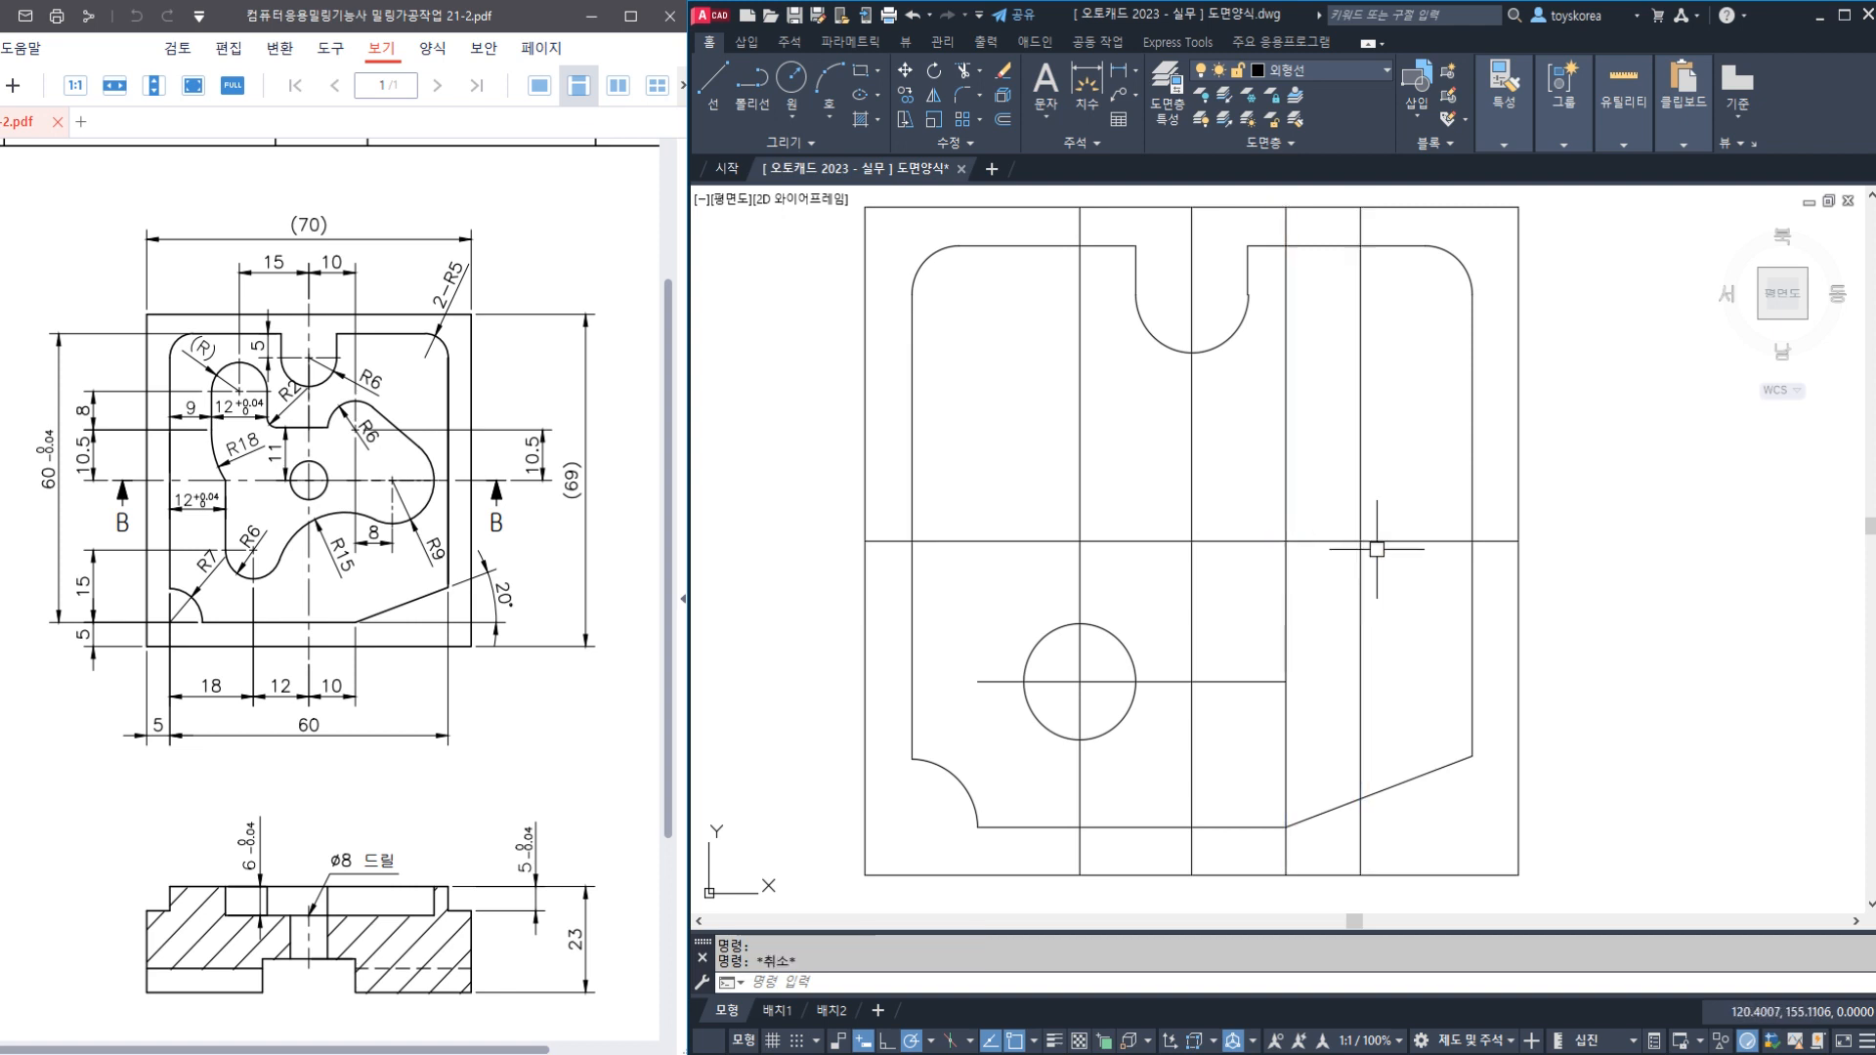
{"action": "left_click", "coordinate": [1391, 539]}
{"action": "left_click", "coordinate": [1361, 563]}
{"action": "key", "text": "Escape"}
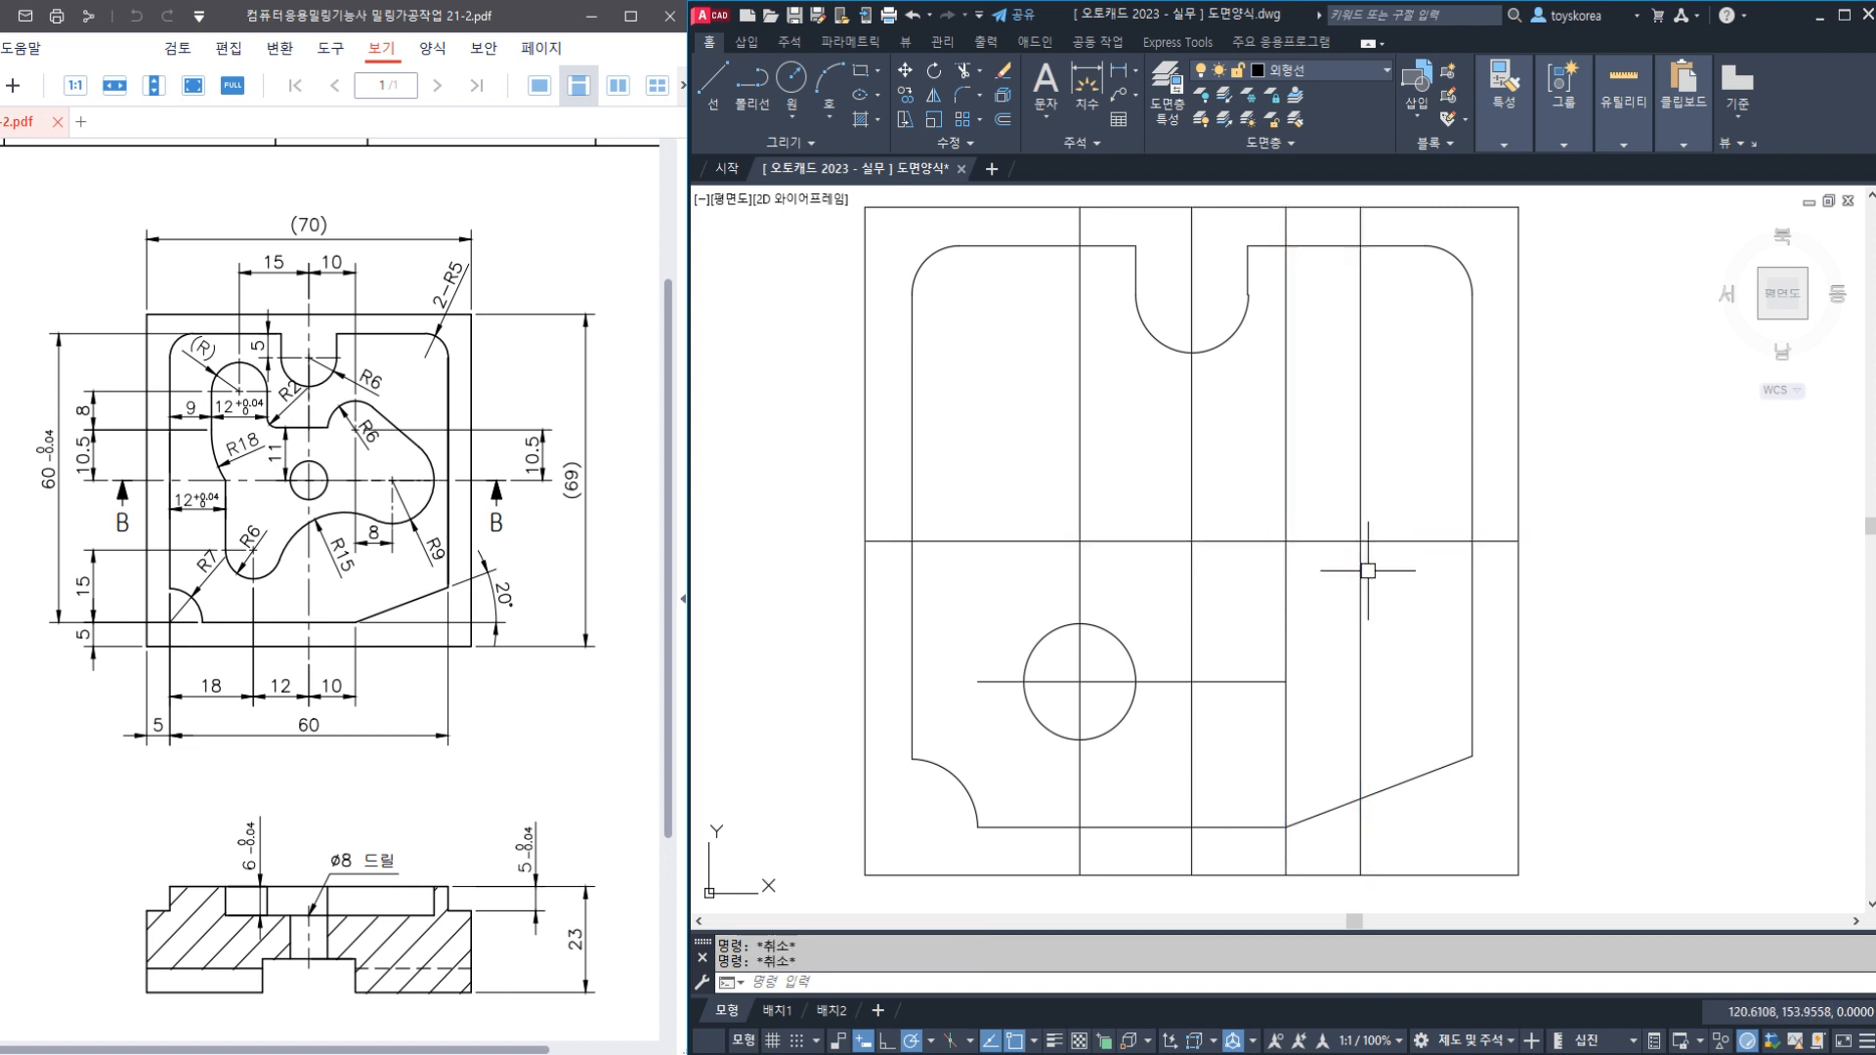
Draw a circle of radius 9 centered where the horizontal centerline intersects the rightmost vertical construction line
{"action": "type", "text": "c"}
{"action": "key", "text": "Return"}
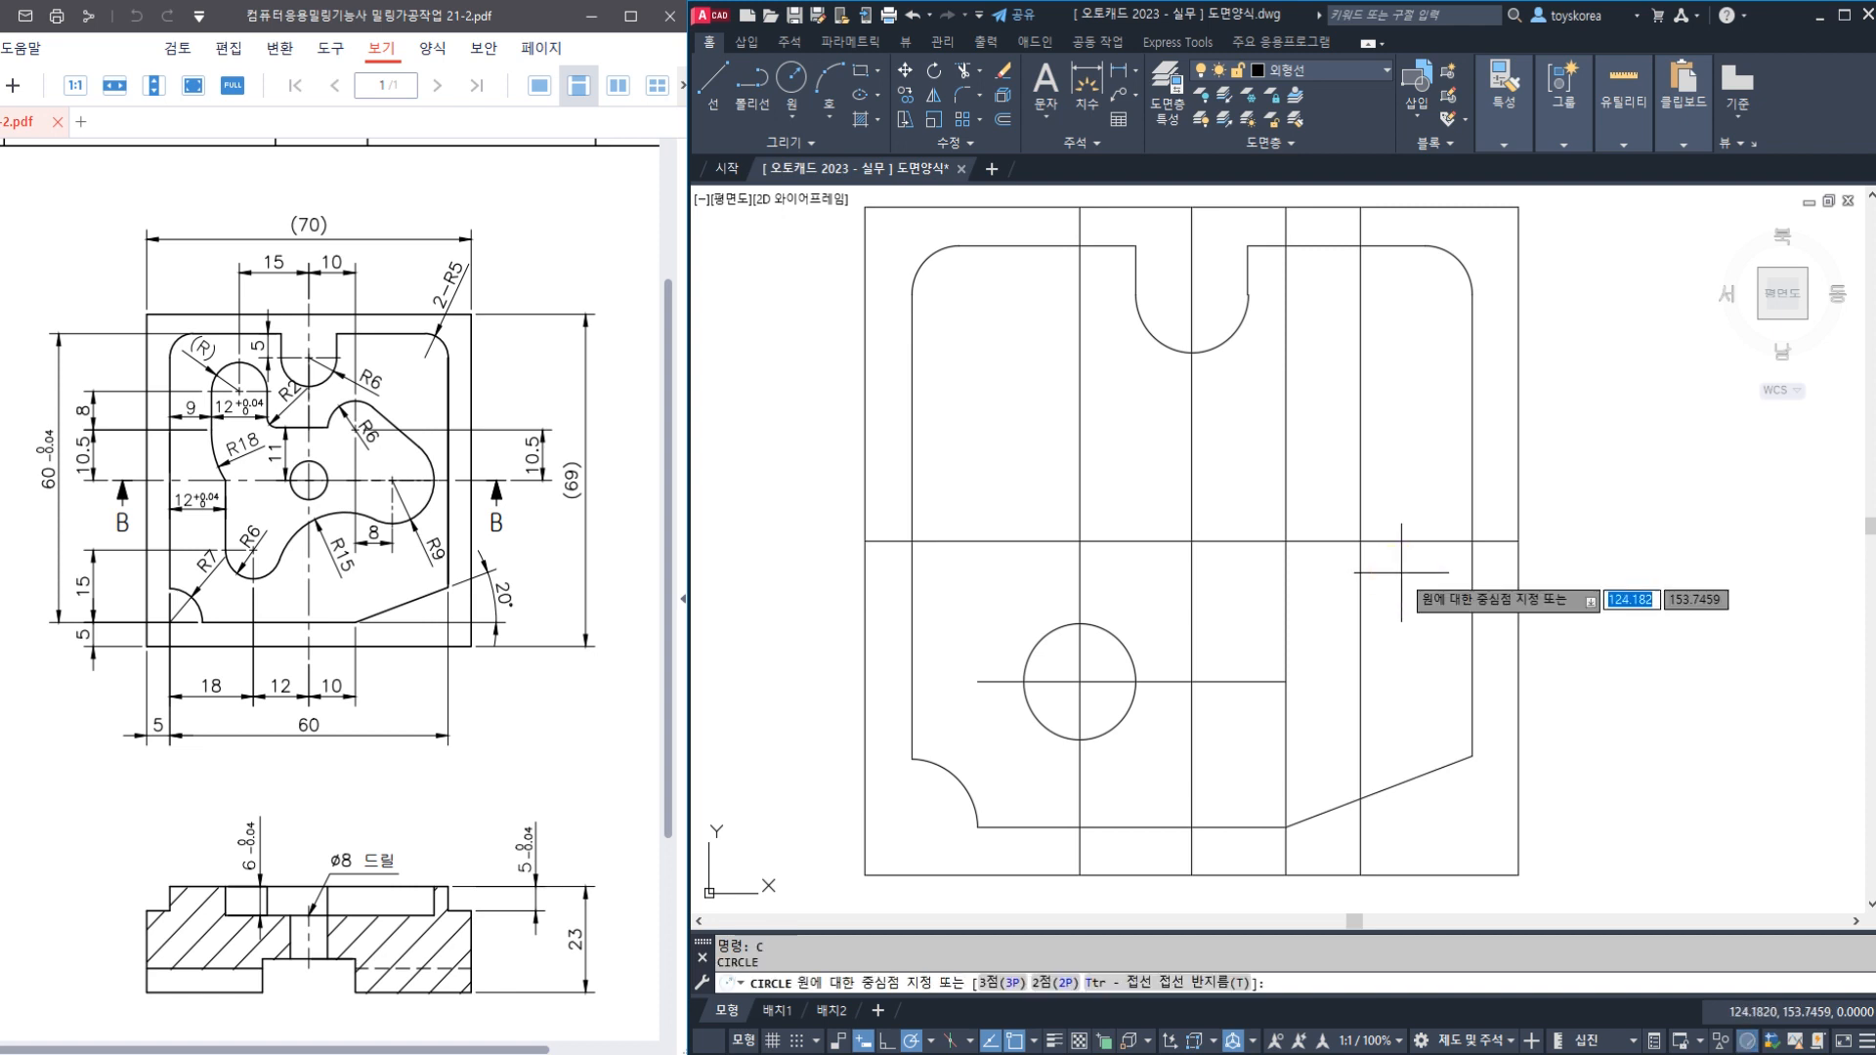
{"action": "right_click", "coordinate": [1409, 567], "text": "shift"}
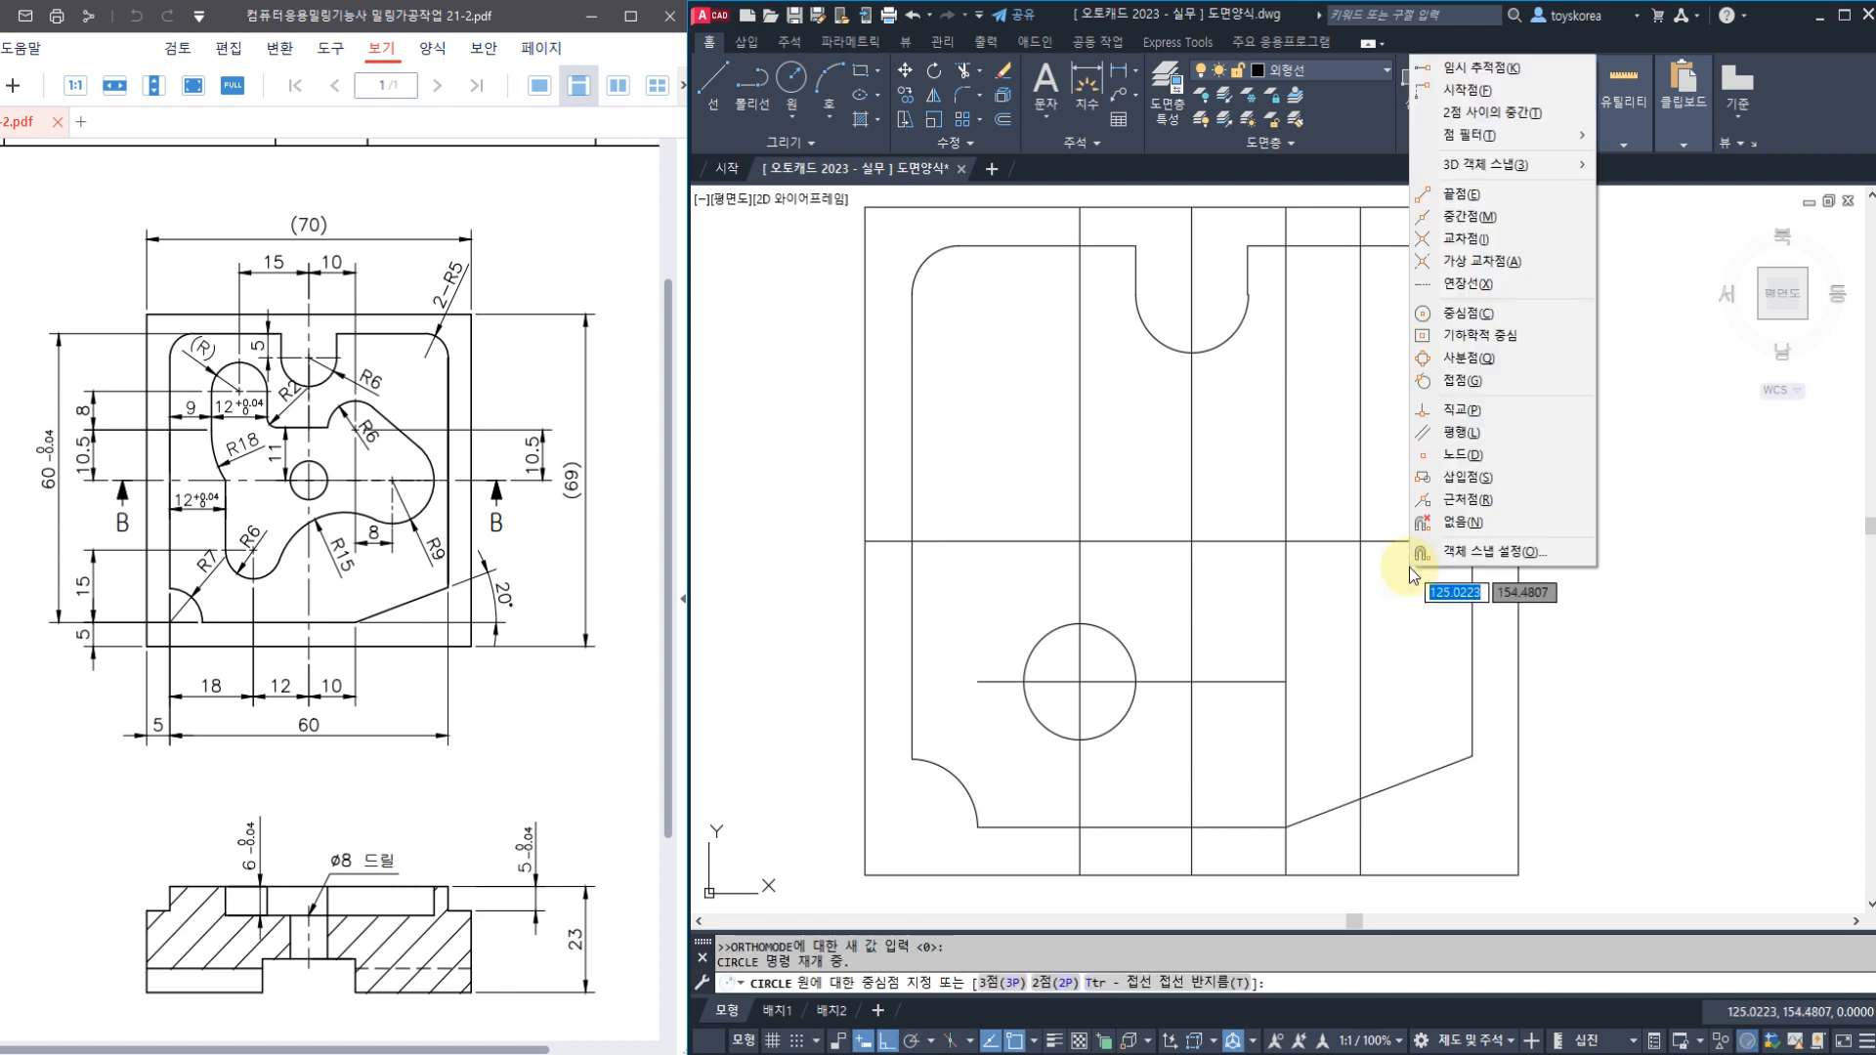
{"action": "left_click", "coordinate": [1463, 238]}
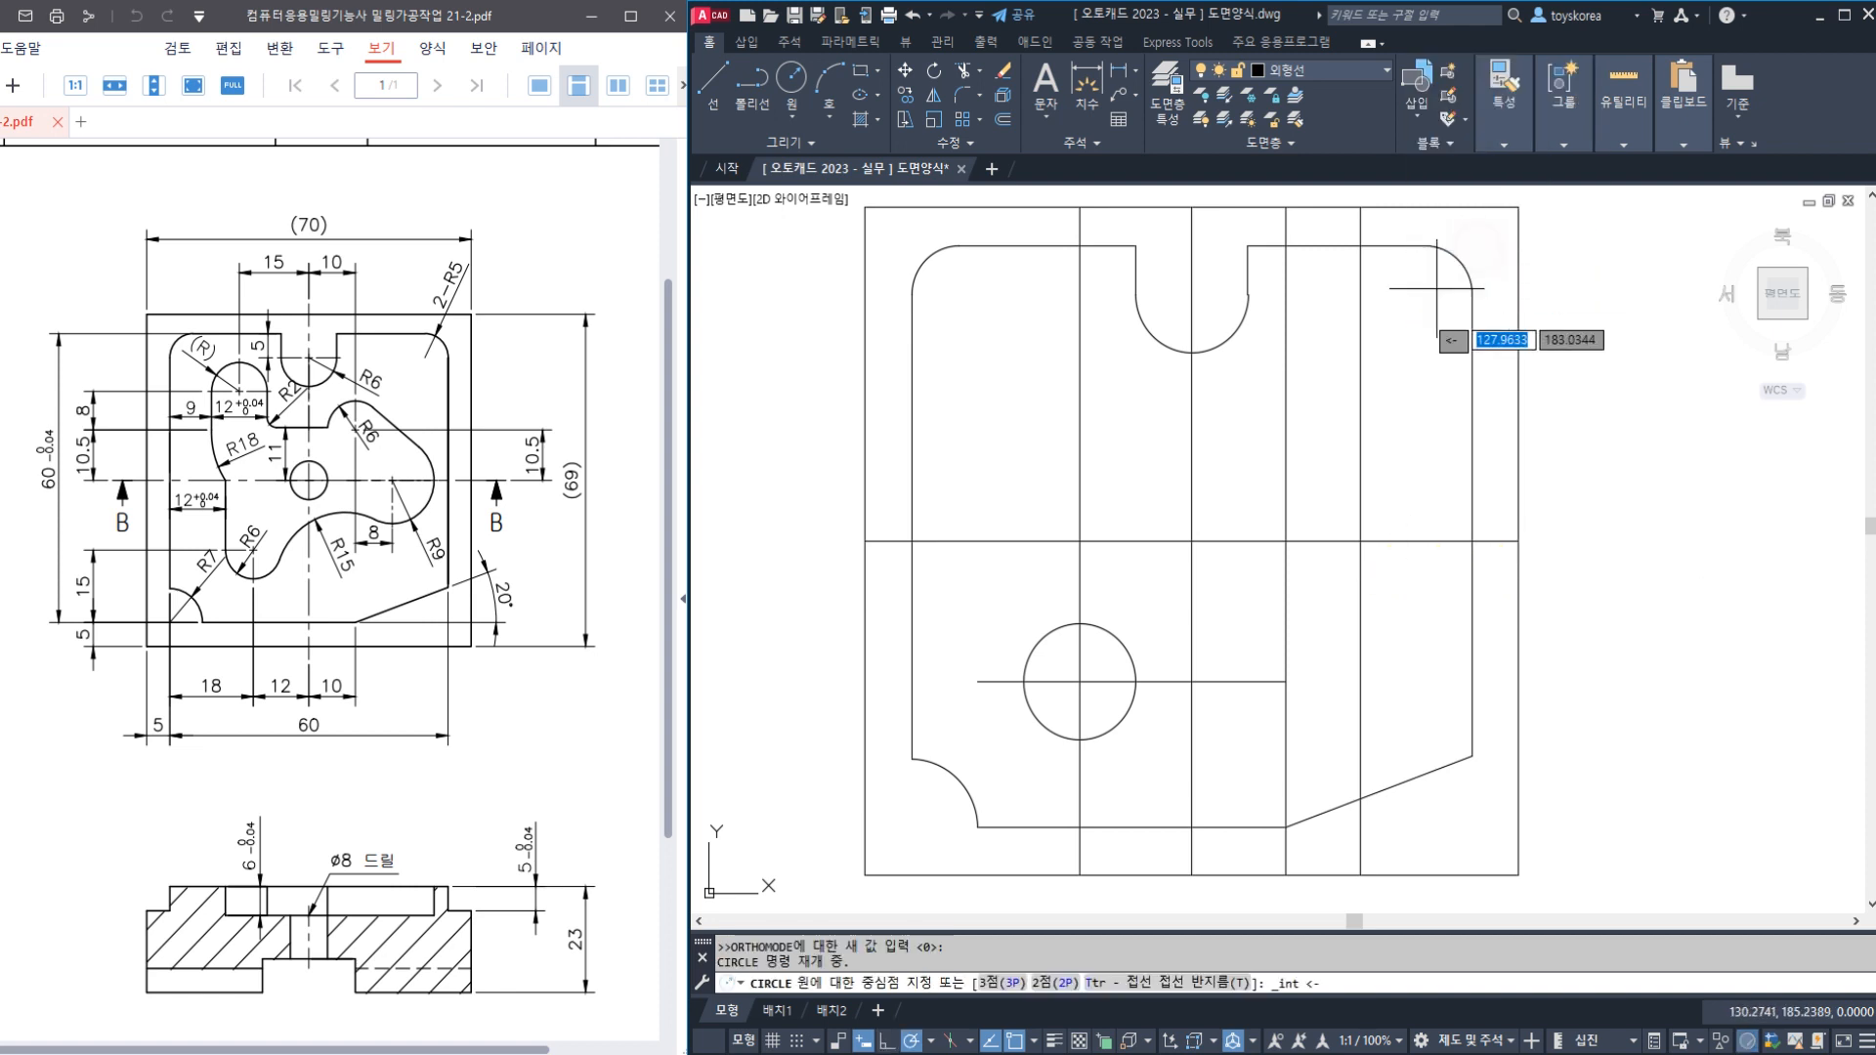
{"action": "left_click", "coordinate": [1359, 535]}
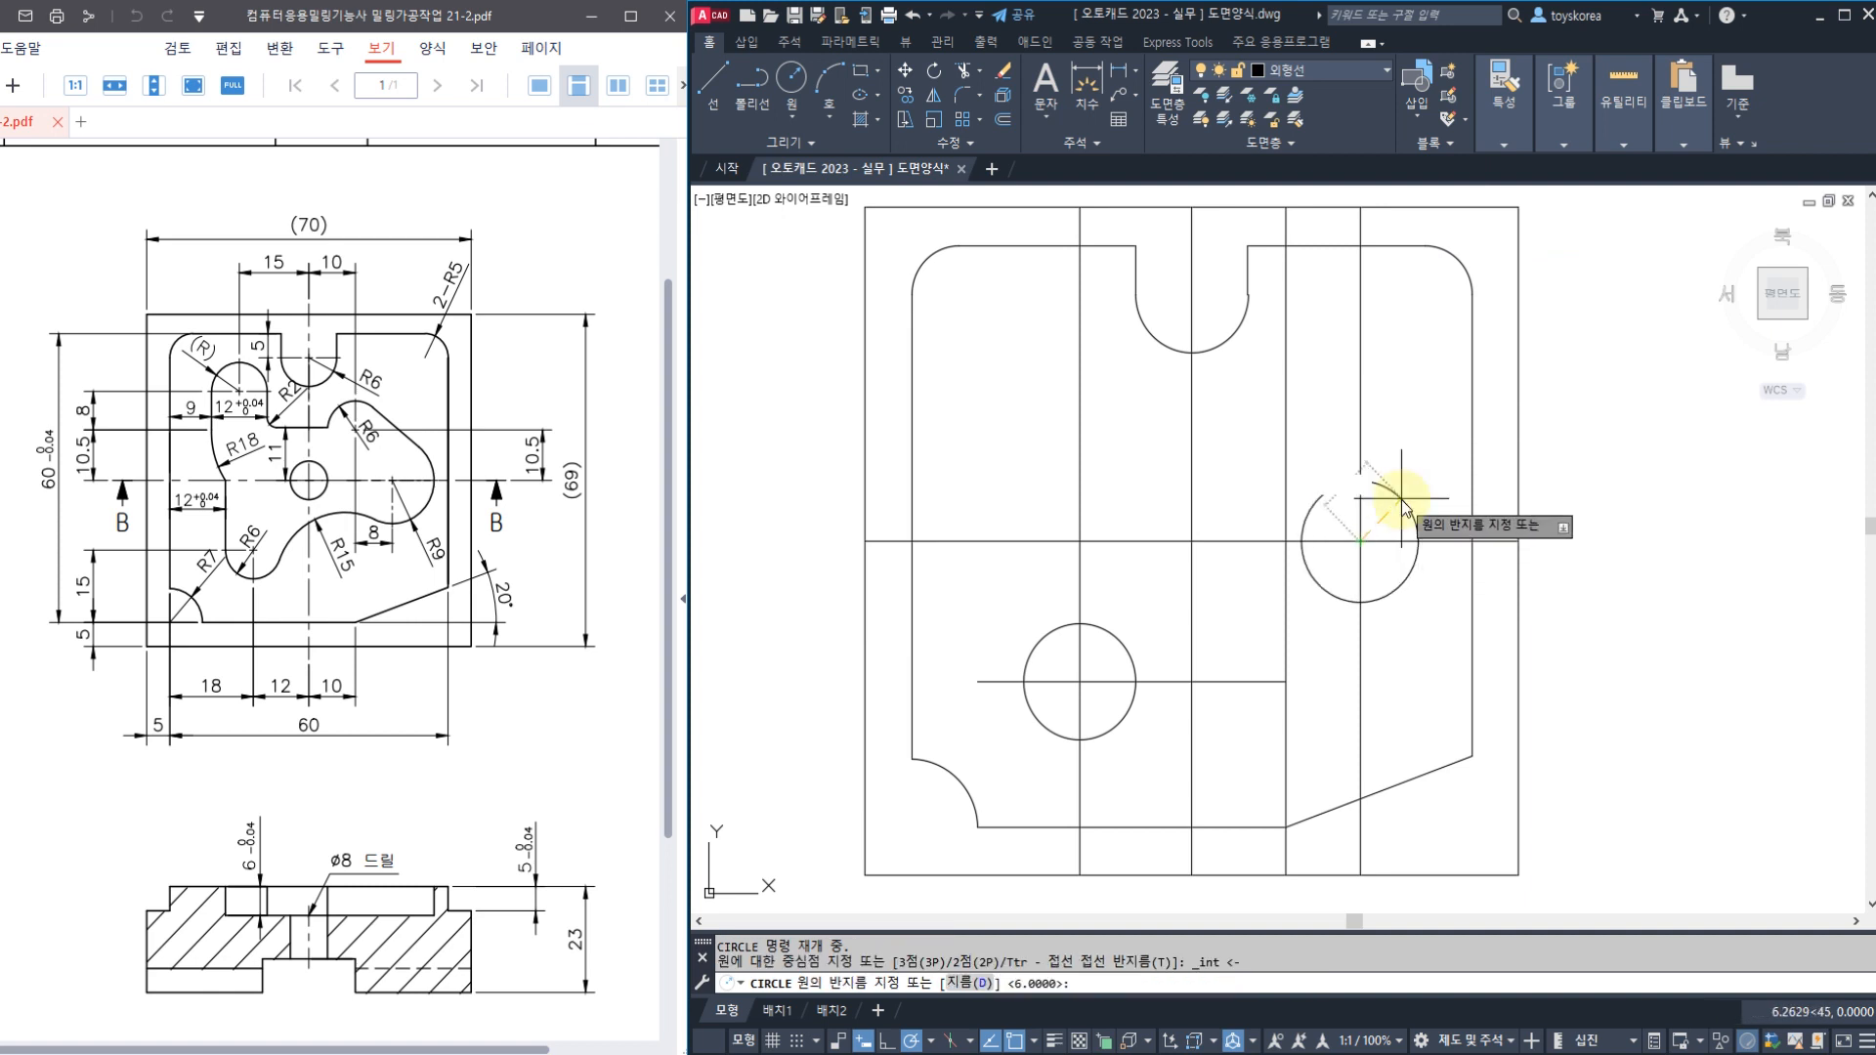
{"action": "key", "text": "Return"}
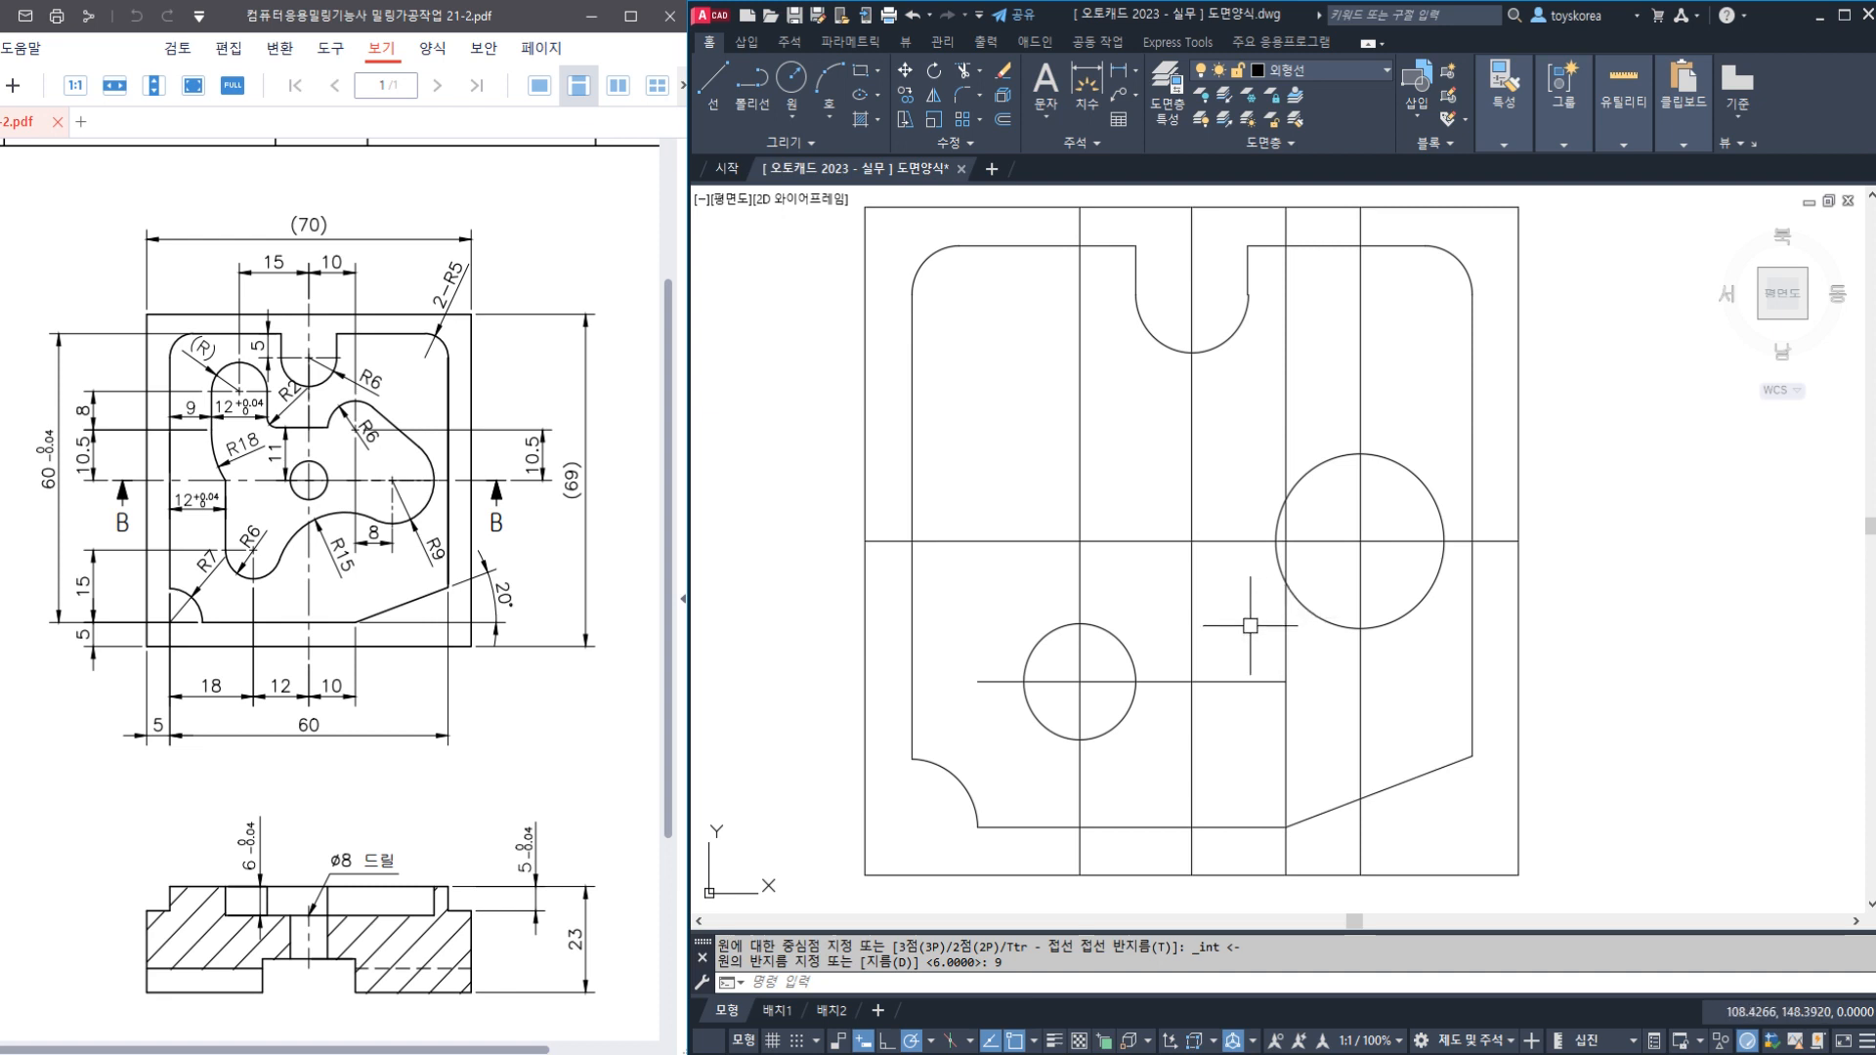
{"action": "left_click", "coordinate": [1138, 661]}
{"action": "left_click", "coordinate": [1309, 606]}
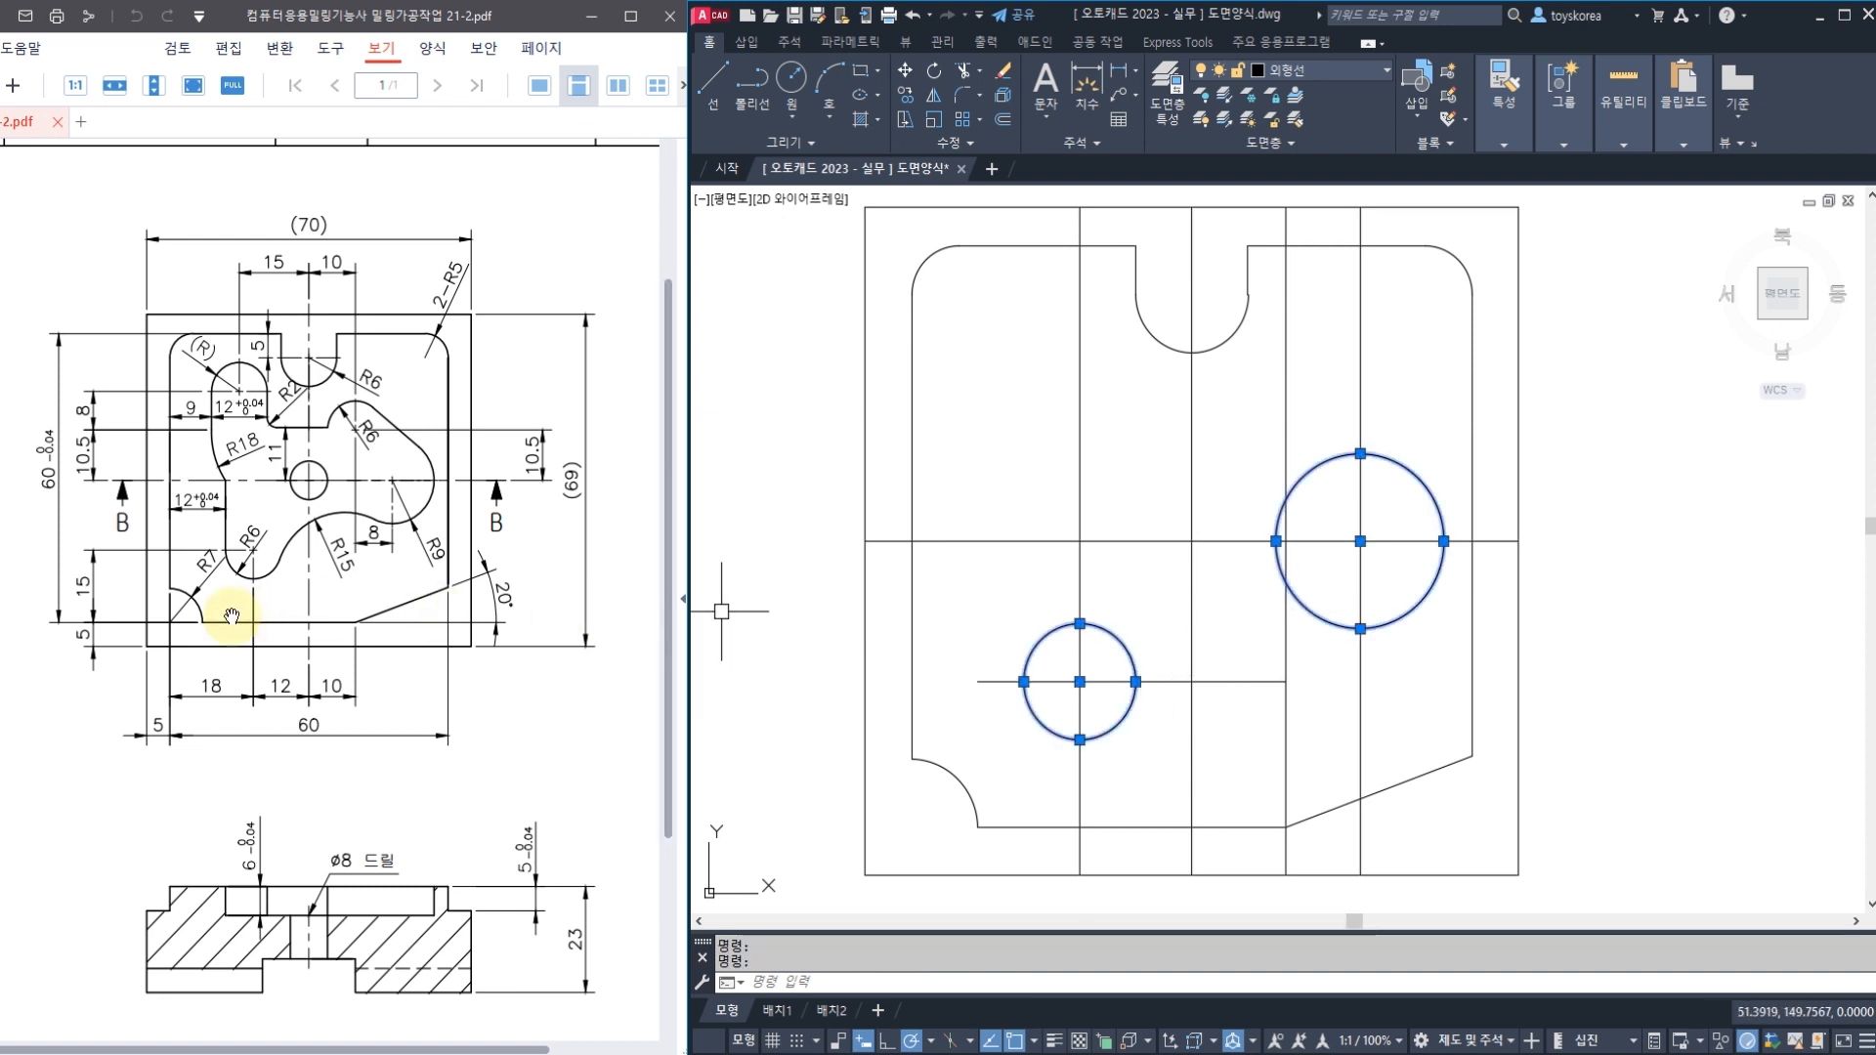
{"action": "key", "text": "Escape"}
{"action": "key", "text": "Escape"}
Fillet the R6 circle and the R9 circle with a radius 15 arc bridging their facing sides
{"action": "type", "text": "f"}
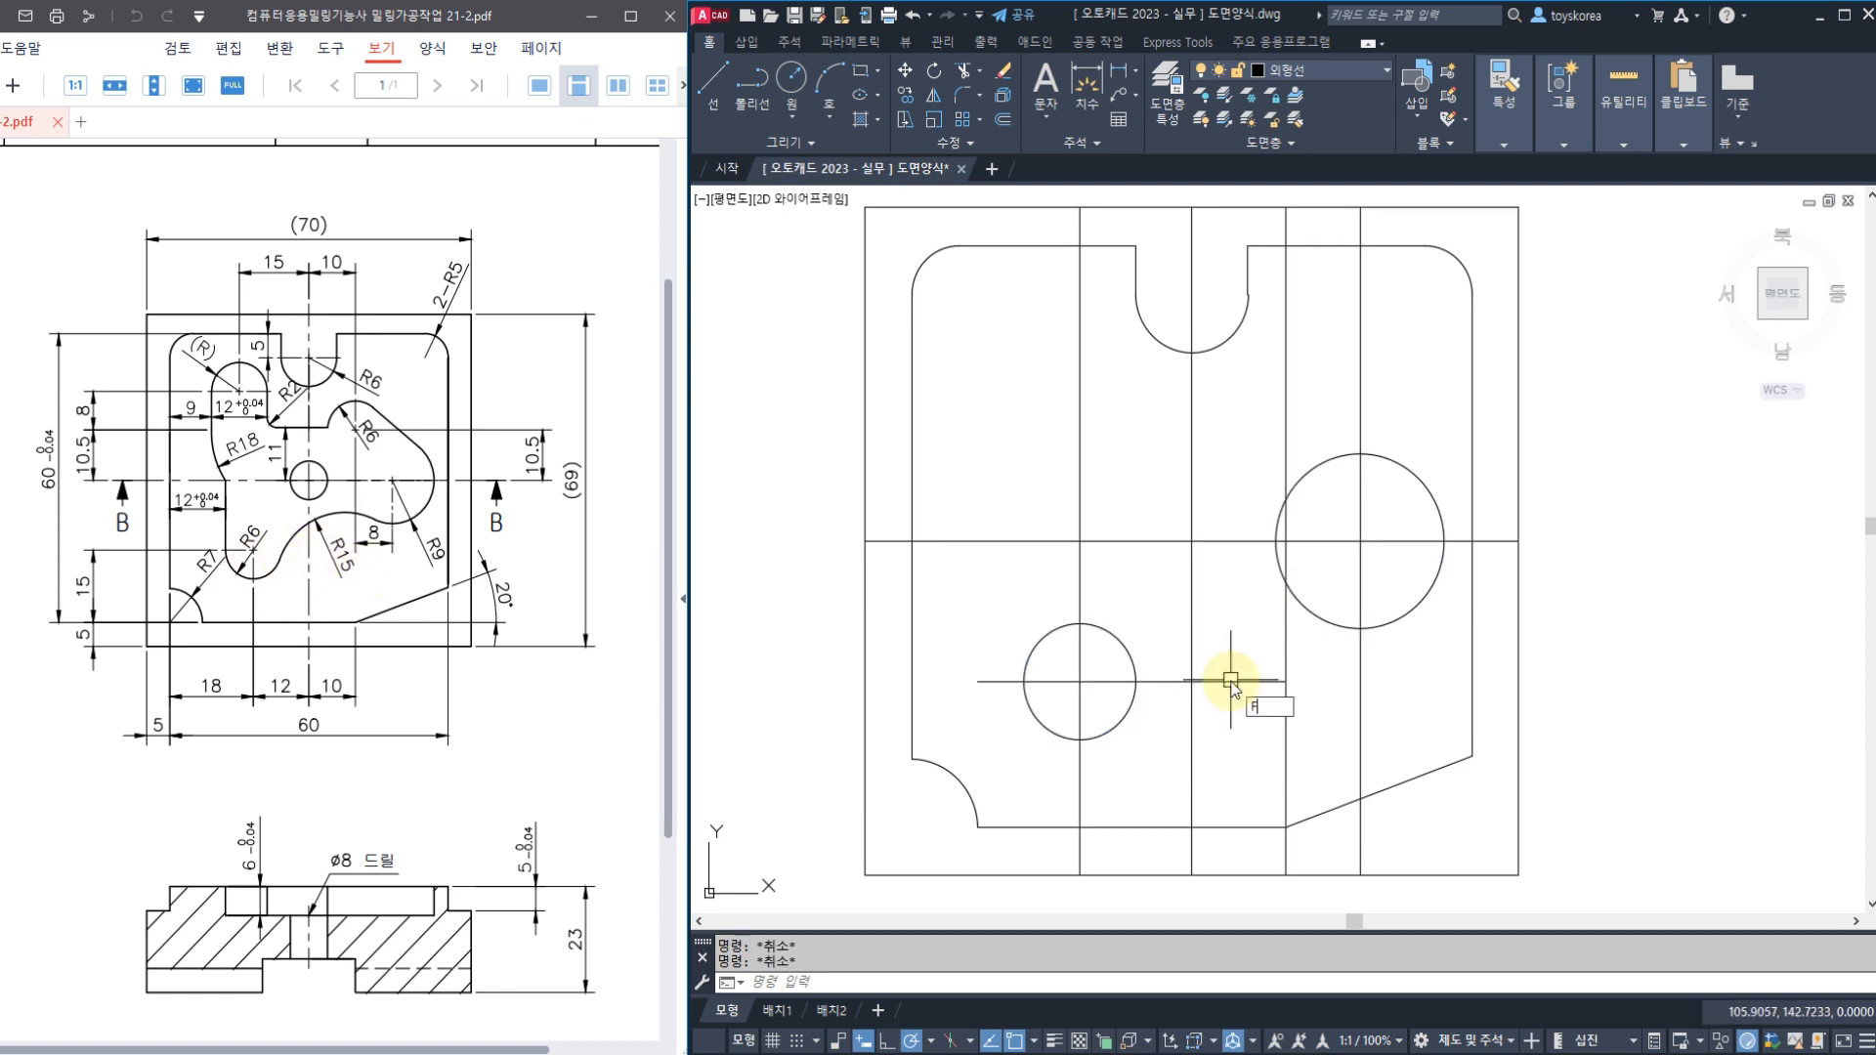
{"action": "key", "text": "Return"}
{"action": "type", "text": "r"}
{"action": "key", "text": "Return"}
{"action": "type", "text": "15"}
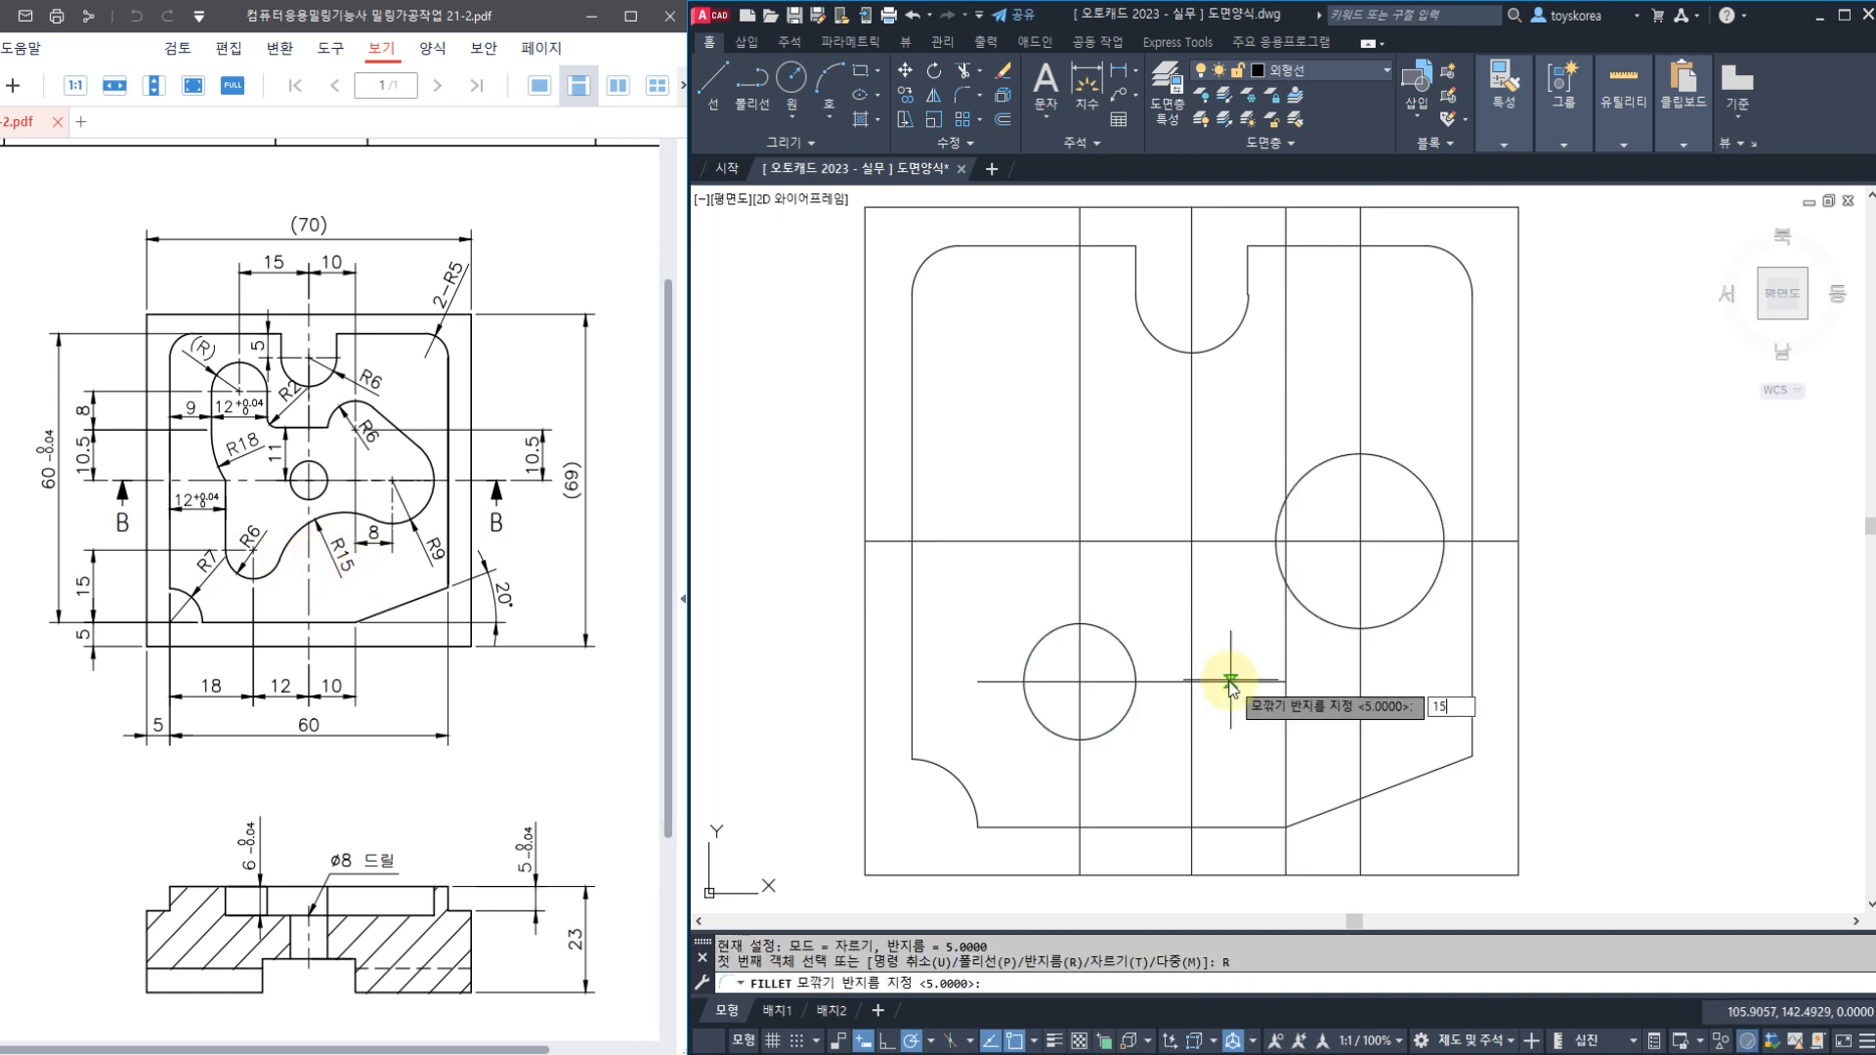
{"action": "key", "text": "Return"}
{"action": "left_click", "coordinate": [1135, 684]}
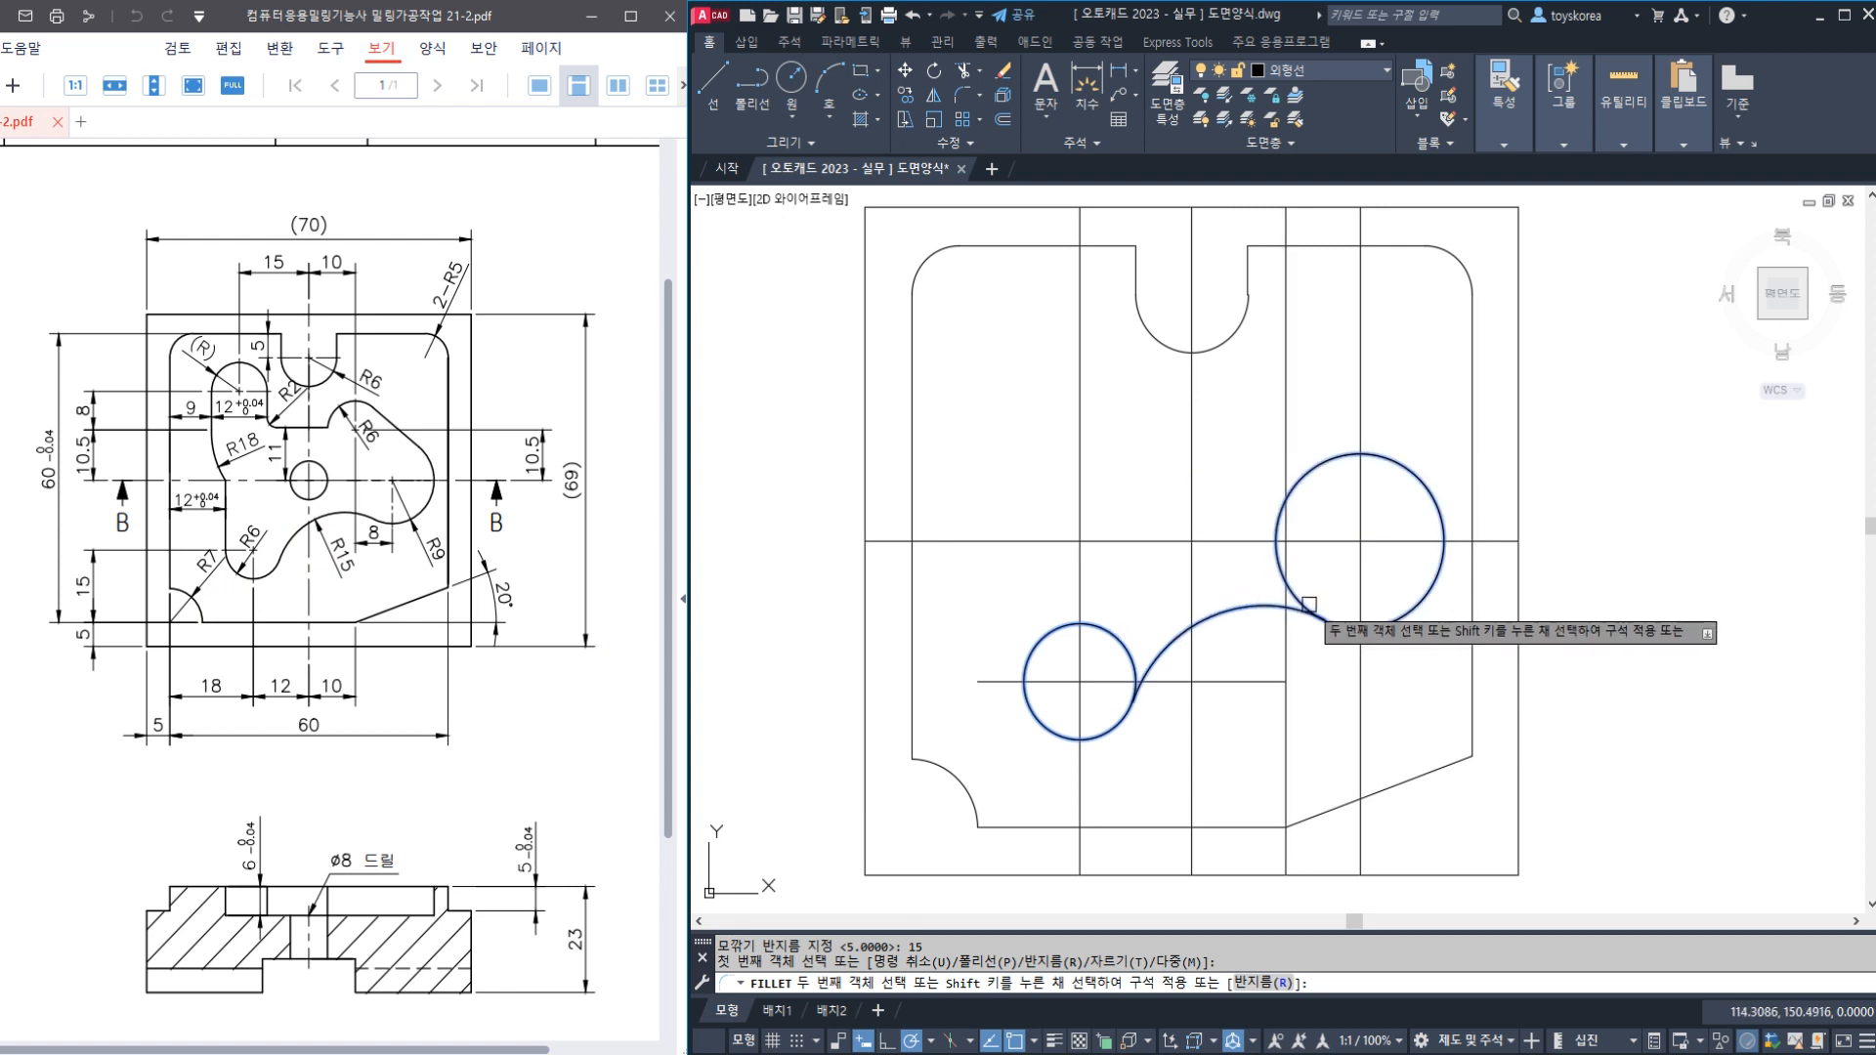
{"action": "left_click", "coordinate": [1309, 604]}
{"action": "left_click", "coordinate": [1233, 615]}
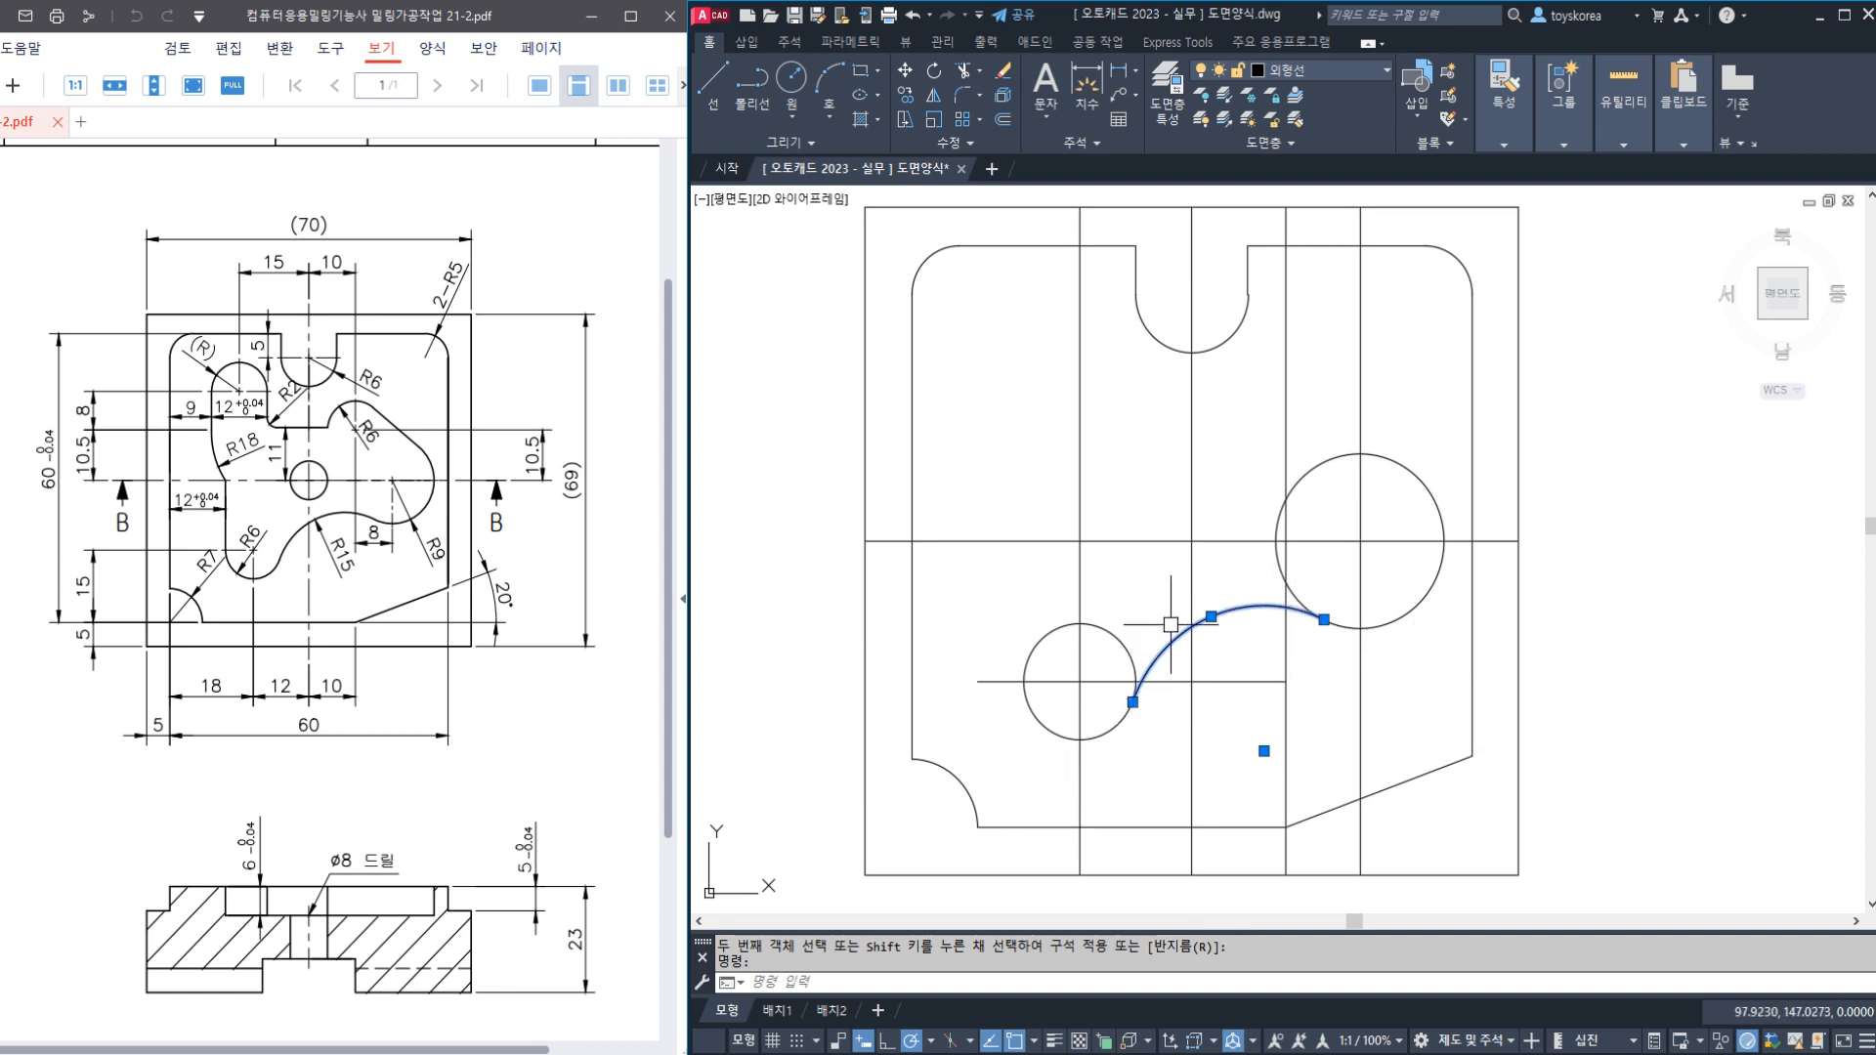
{"action": "left_click", "coordinate": [1114, 722]}
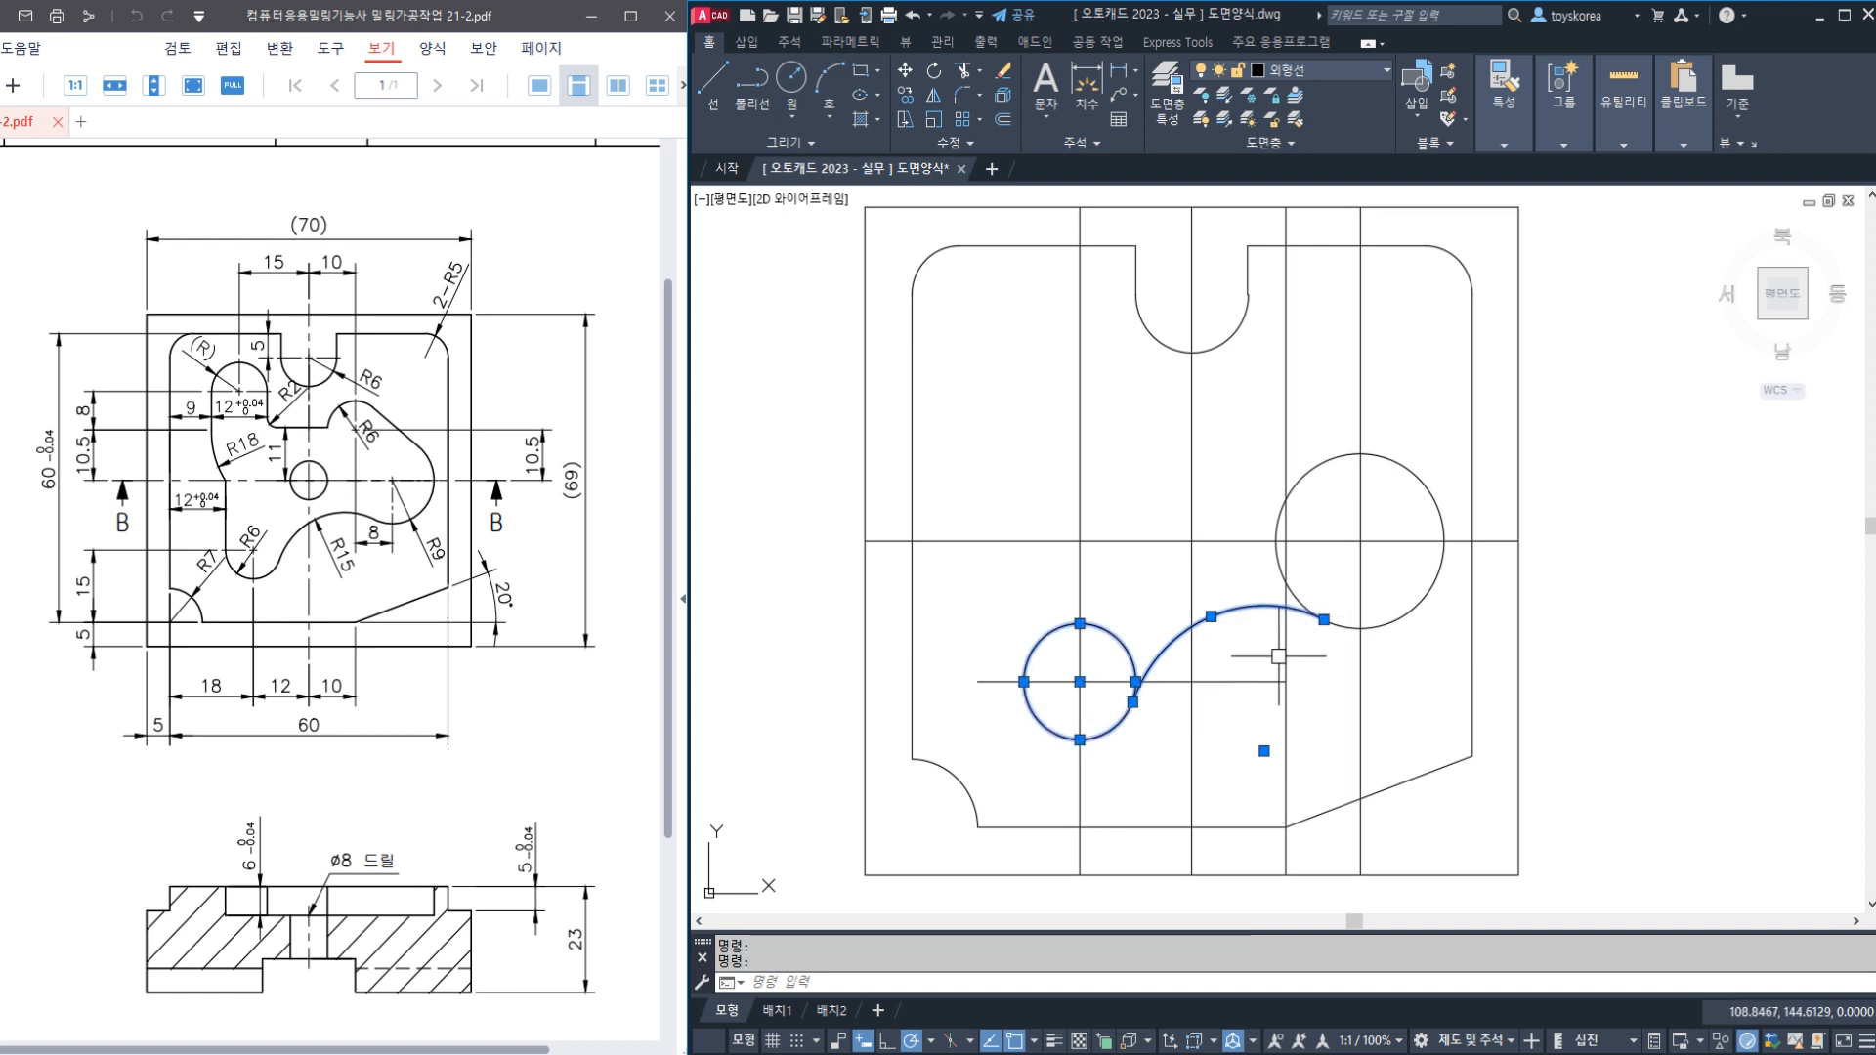
{"action": "left_click", "coordinate": [1346, 632]}
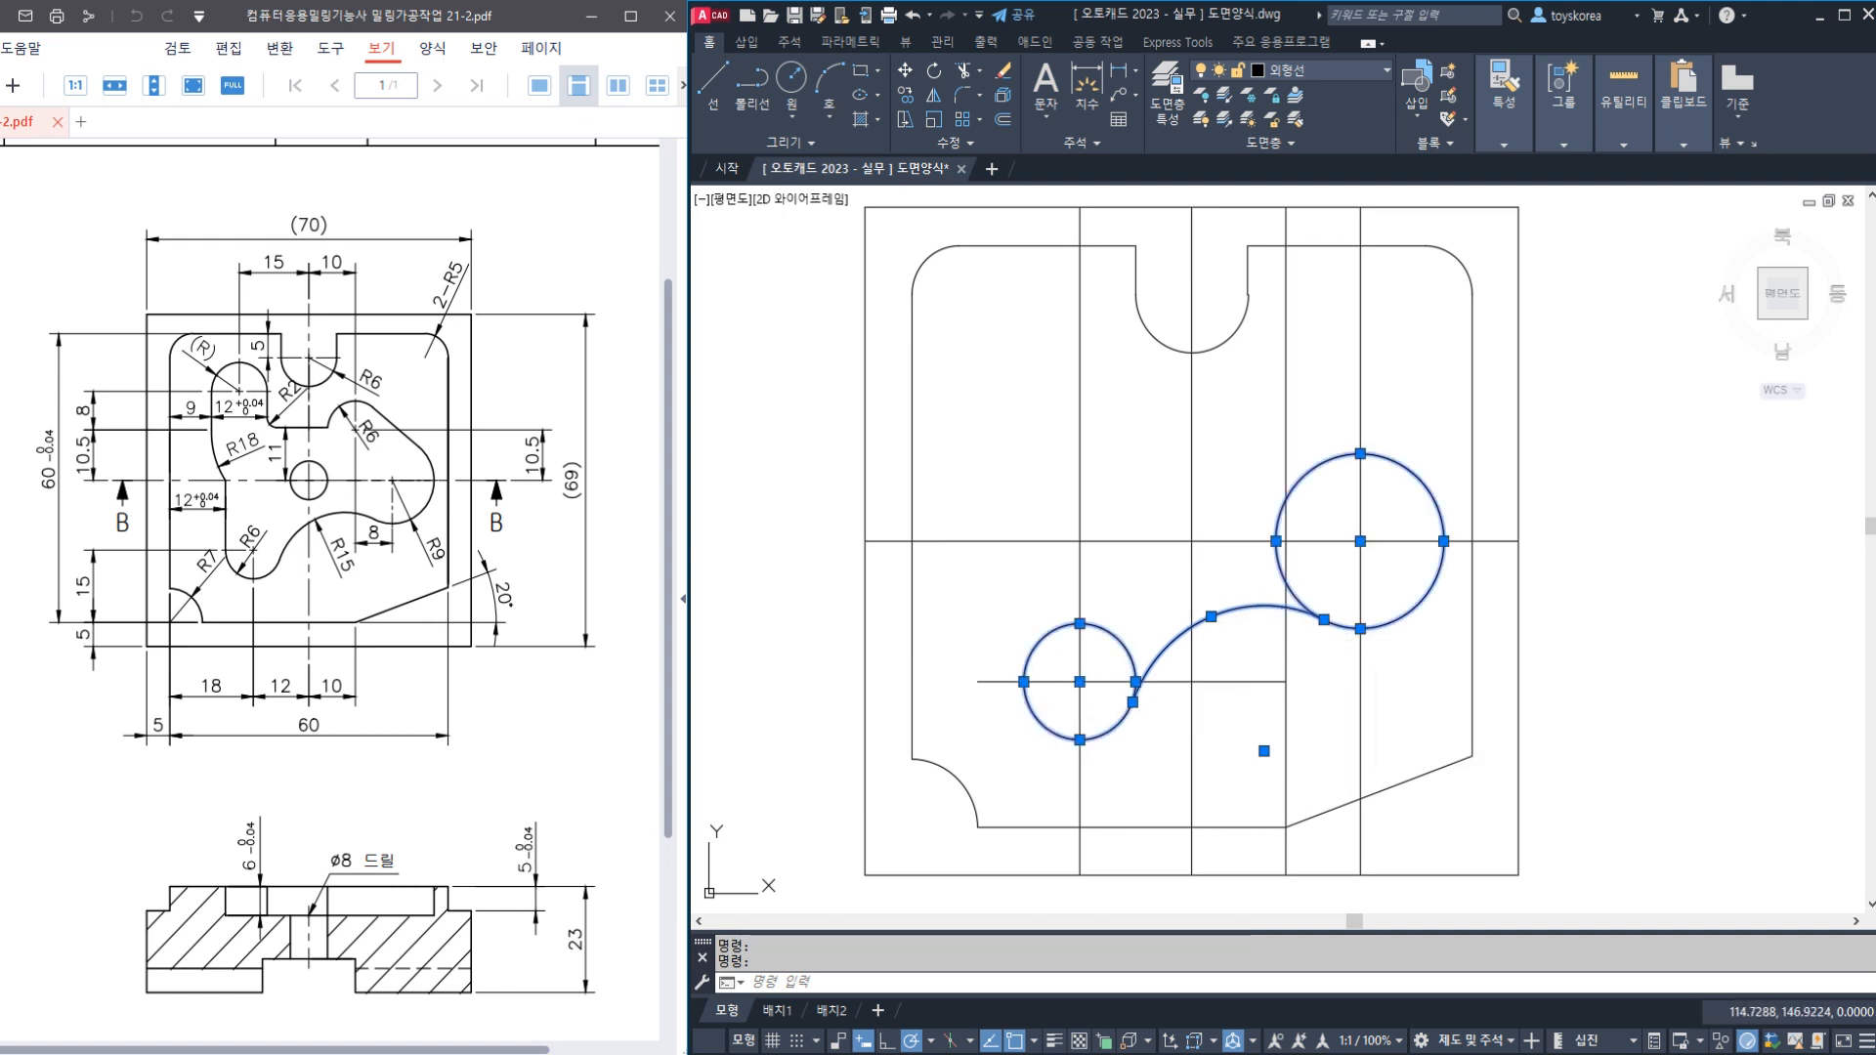
Erase the vertical and short horizontal construction lines crossing at the center of the lower R6 circle
{"action": "key", "text": "Escape"}
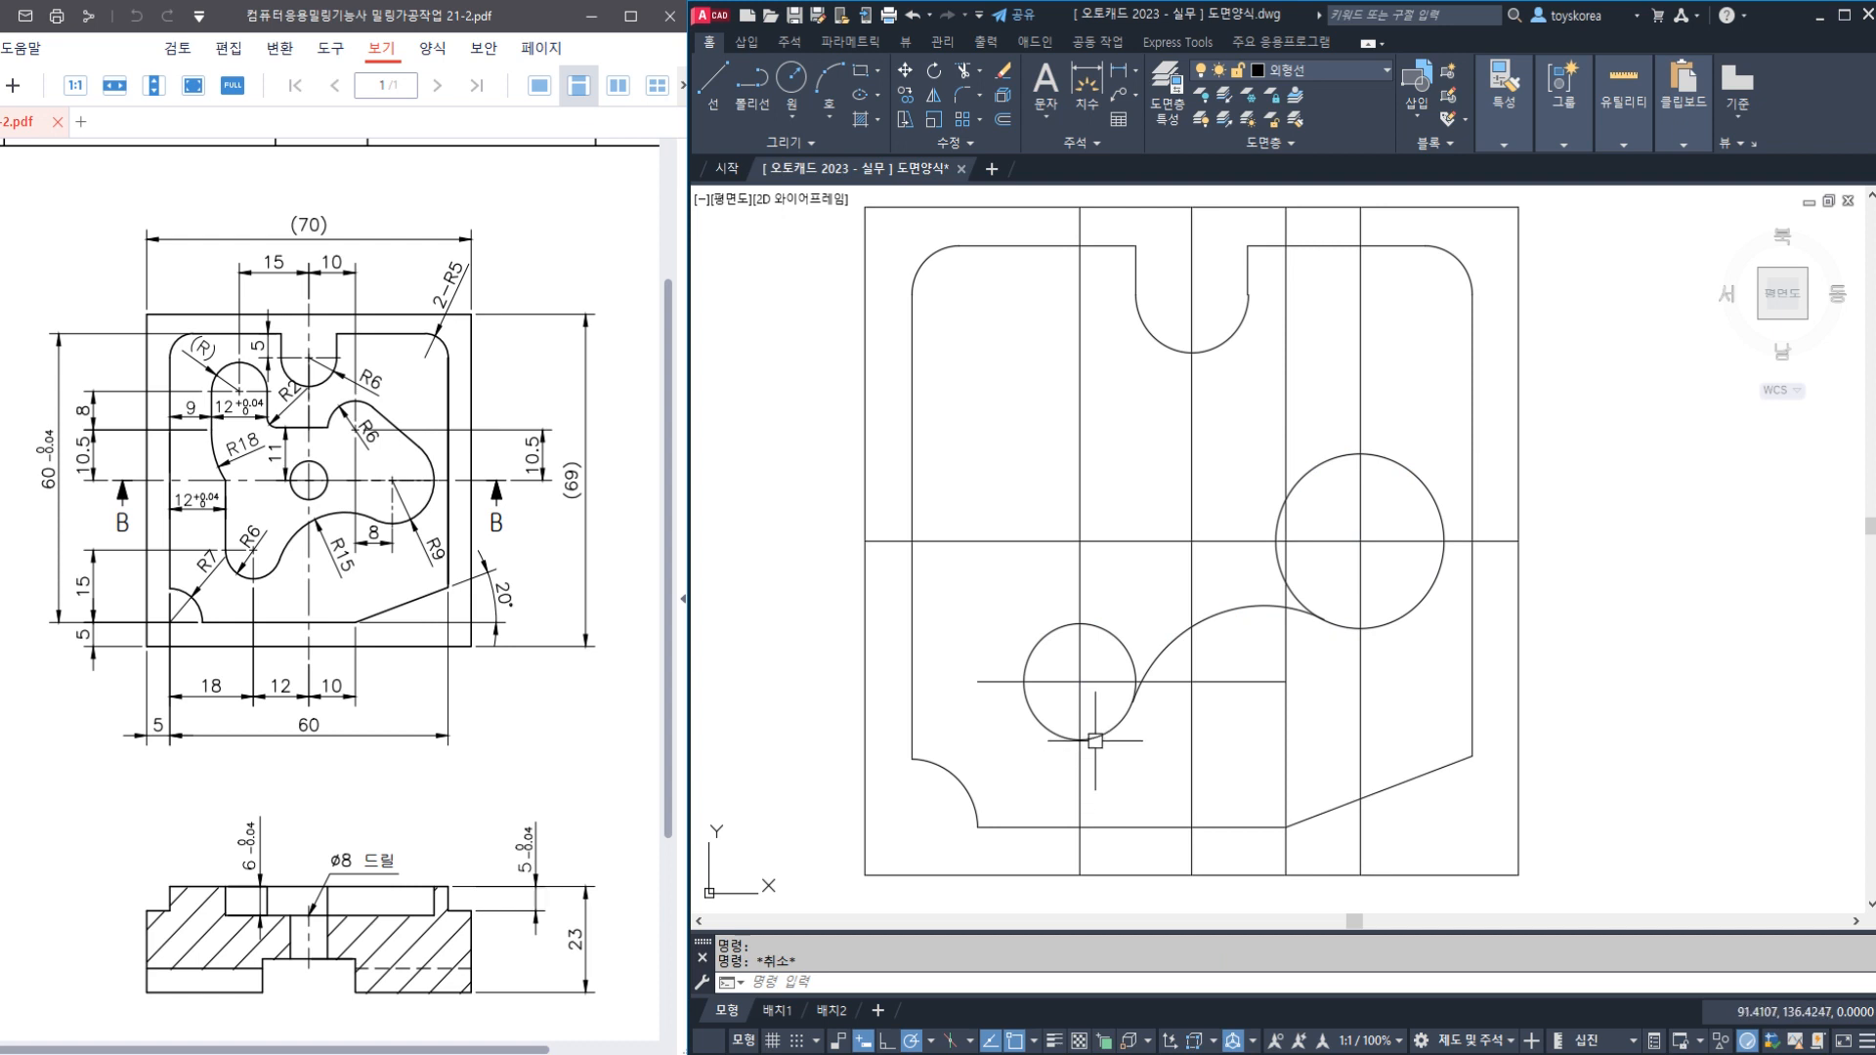
{"action": "left_click", "coordinate": [1078, 697]}
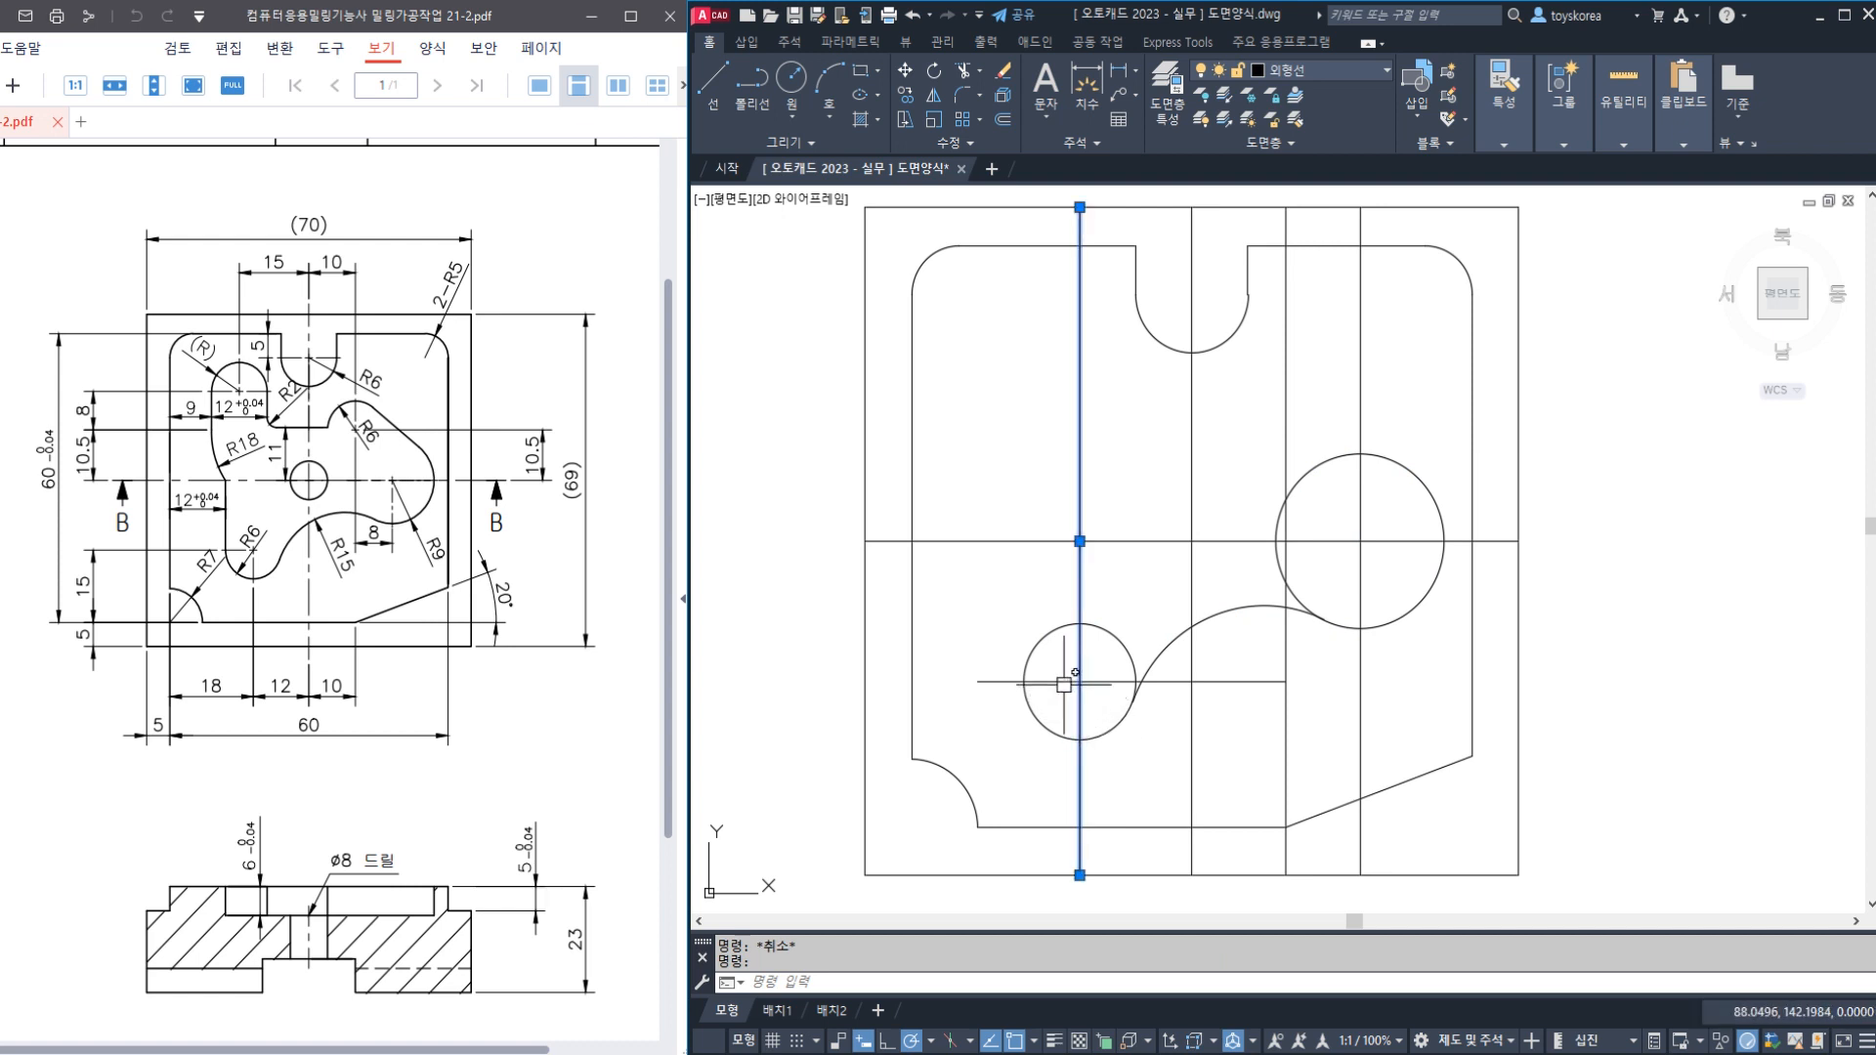
{"action": "left_click", "coordinate": [1064, 682]}
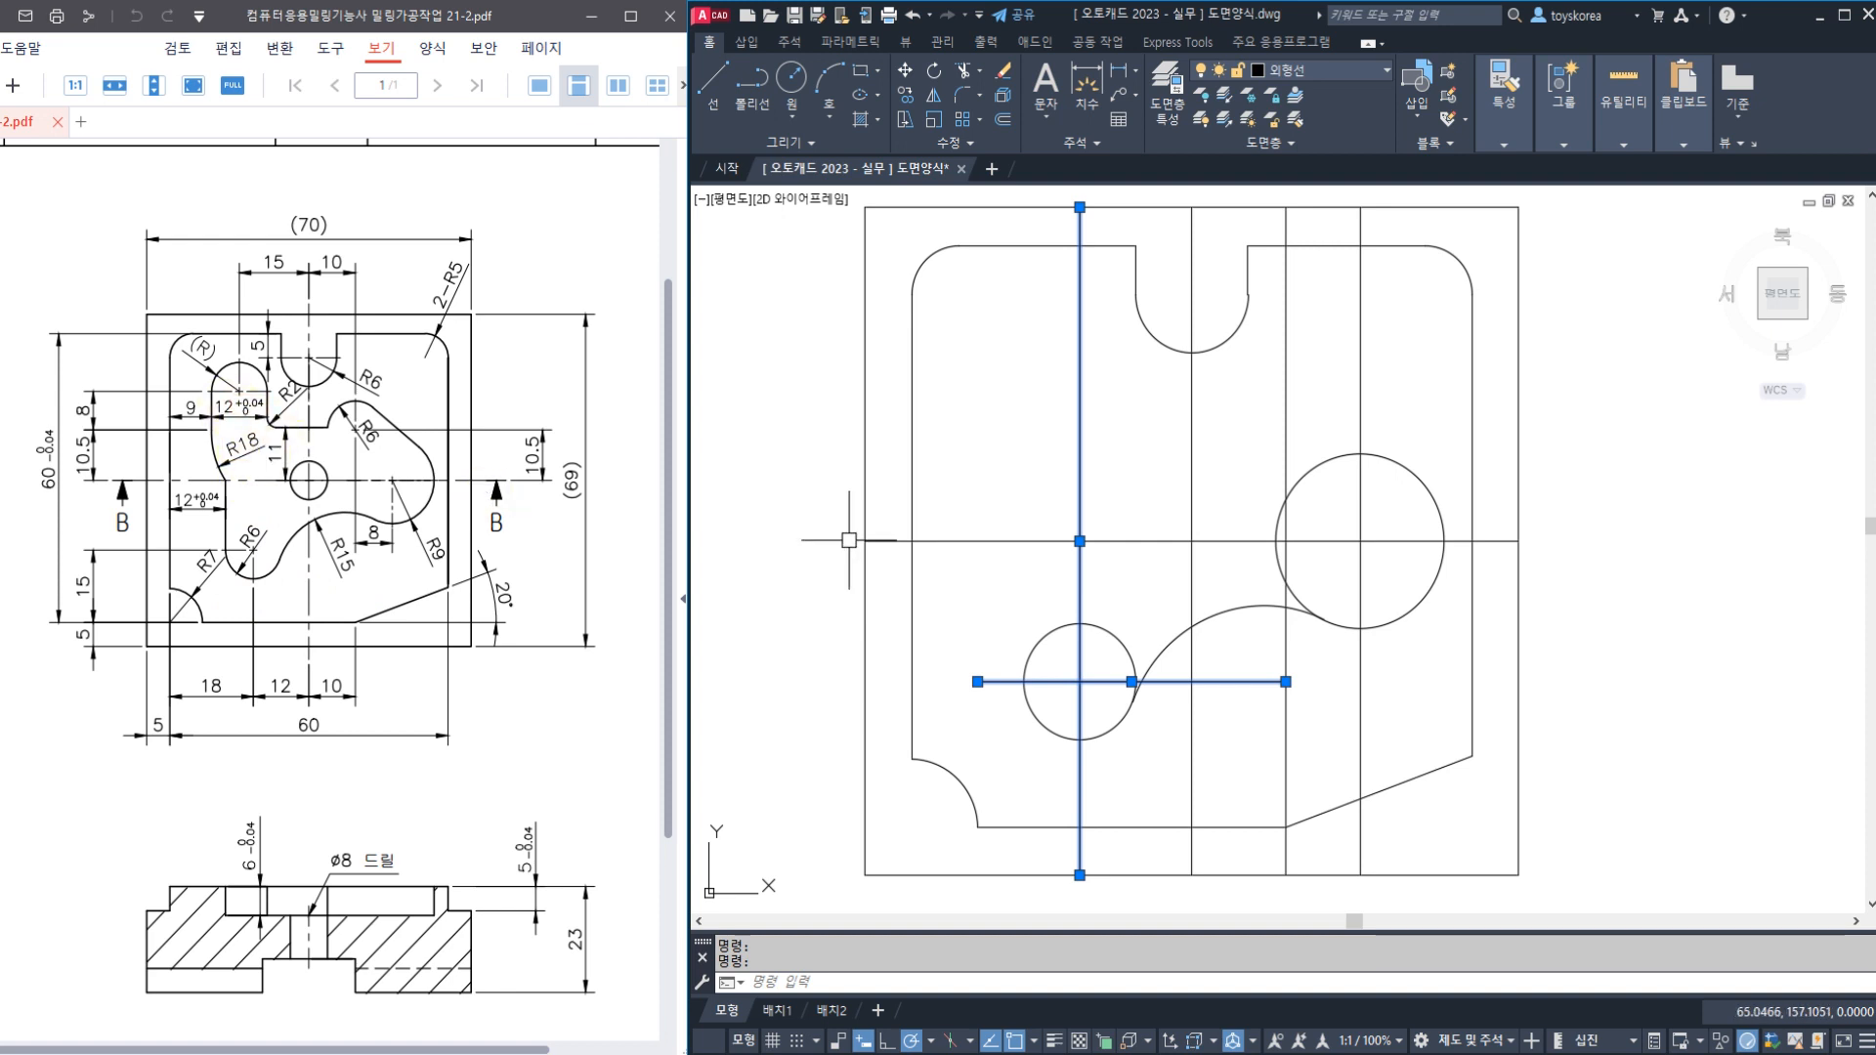
{"action": "type", "text": "E"}
{"action": "key", "text": "Return"}
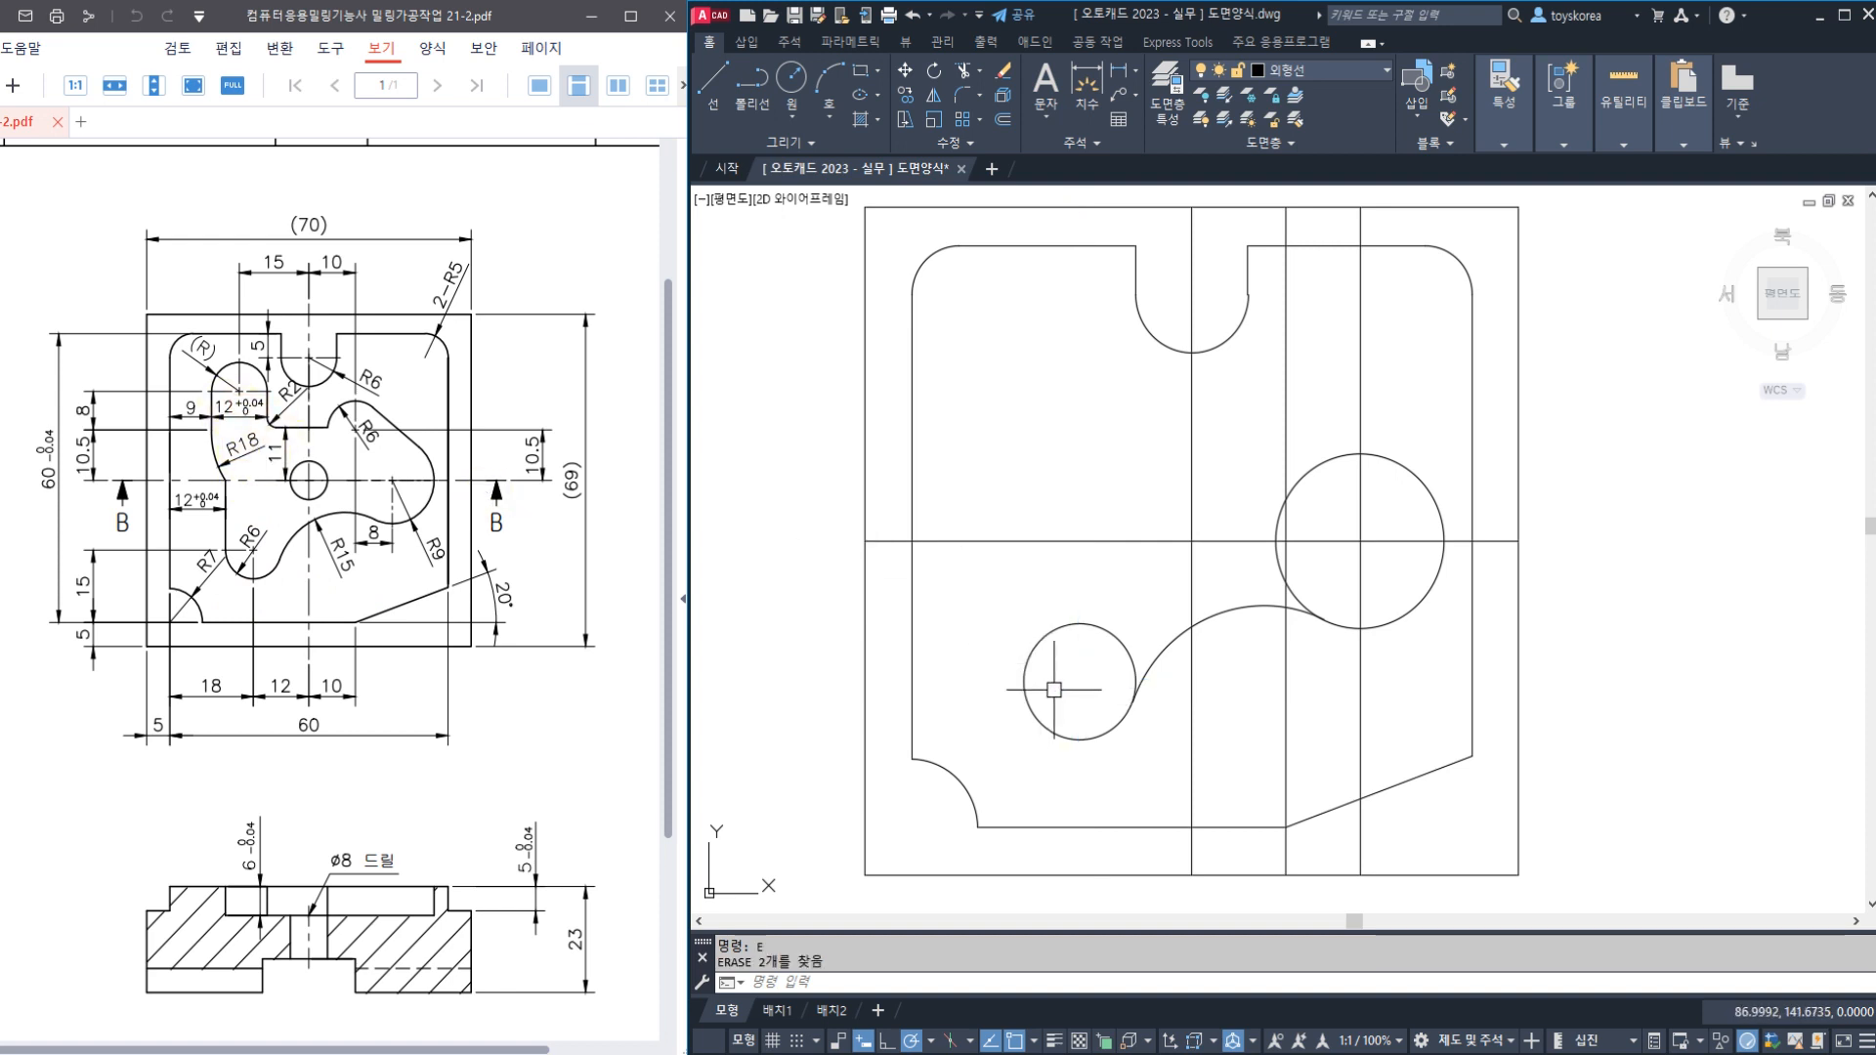
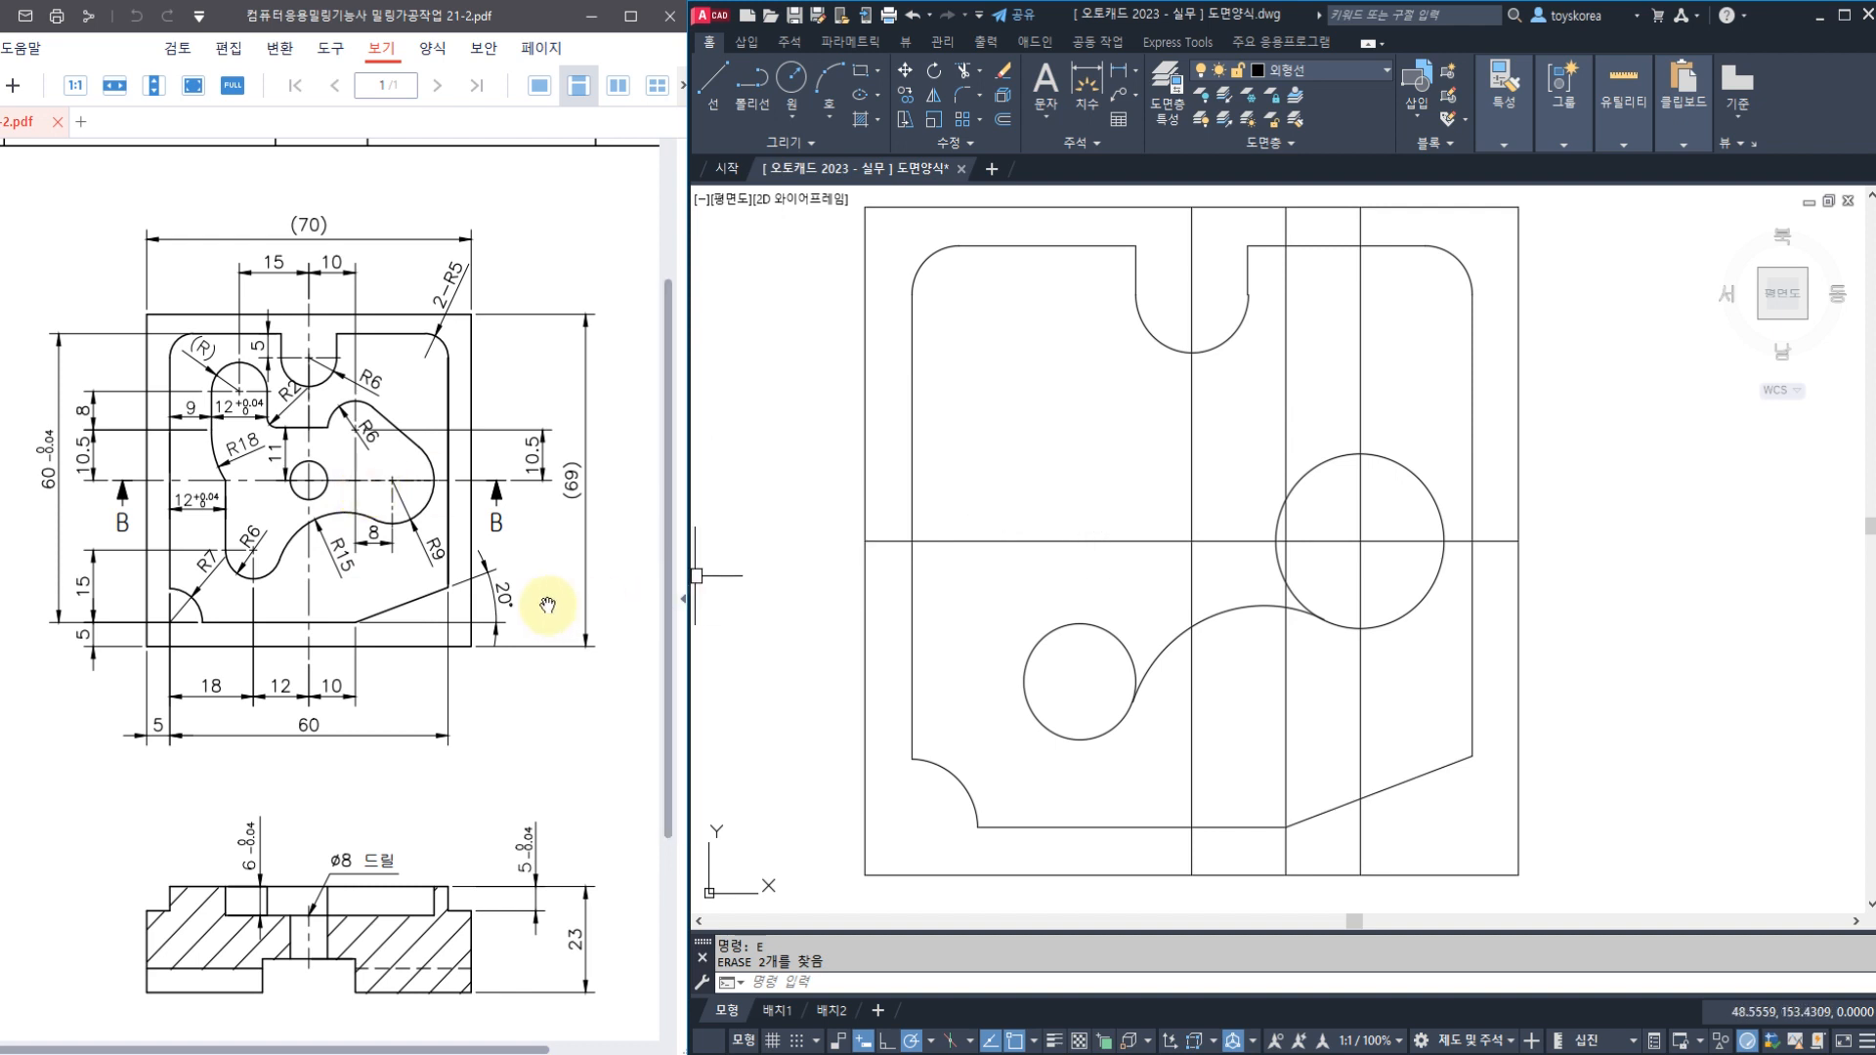
{"action": "mouse_move", "coordinate": [377, 766]}
{"action": "left_mouse_down"}
{"action": "mouse_move", "coordinate": [256, 739]}
{"action": "mouse_move", "coordinate": [376, 757]}
{"action": "mouse_move", "coordinate": [791, 650]}
{"action": "mouse_move", "coordinate": [791, 689]}
{"action": "left_mouse_up"}
{"action": "mouse_move", "coordinate": [843, 434]}
{"action": "left_mouse_down"}
{"action": "mouse_move", "coordinate": [690, 539]}
{"action": "mouse_move", "coordinate": [785, 590]}
{"action": "mouse_move", "coordinate": [828, 455]}
{"action": "left_mouse_up"}
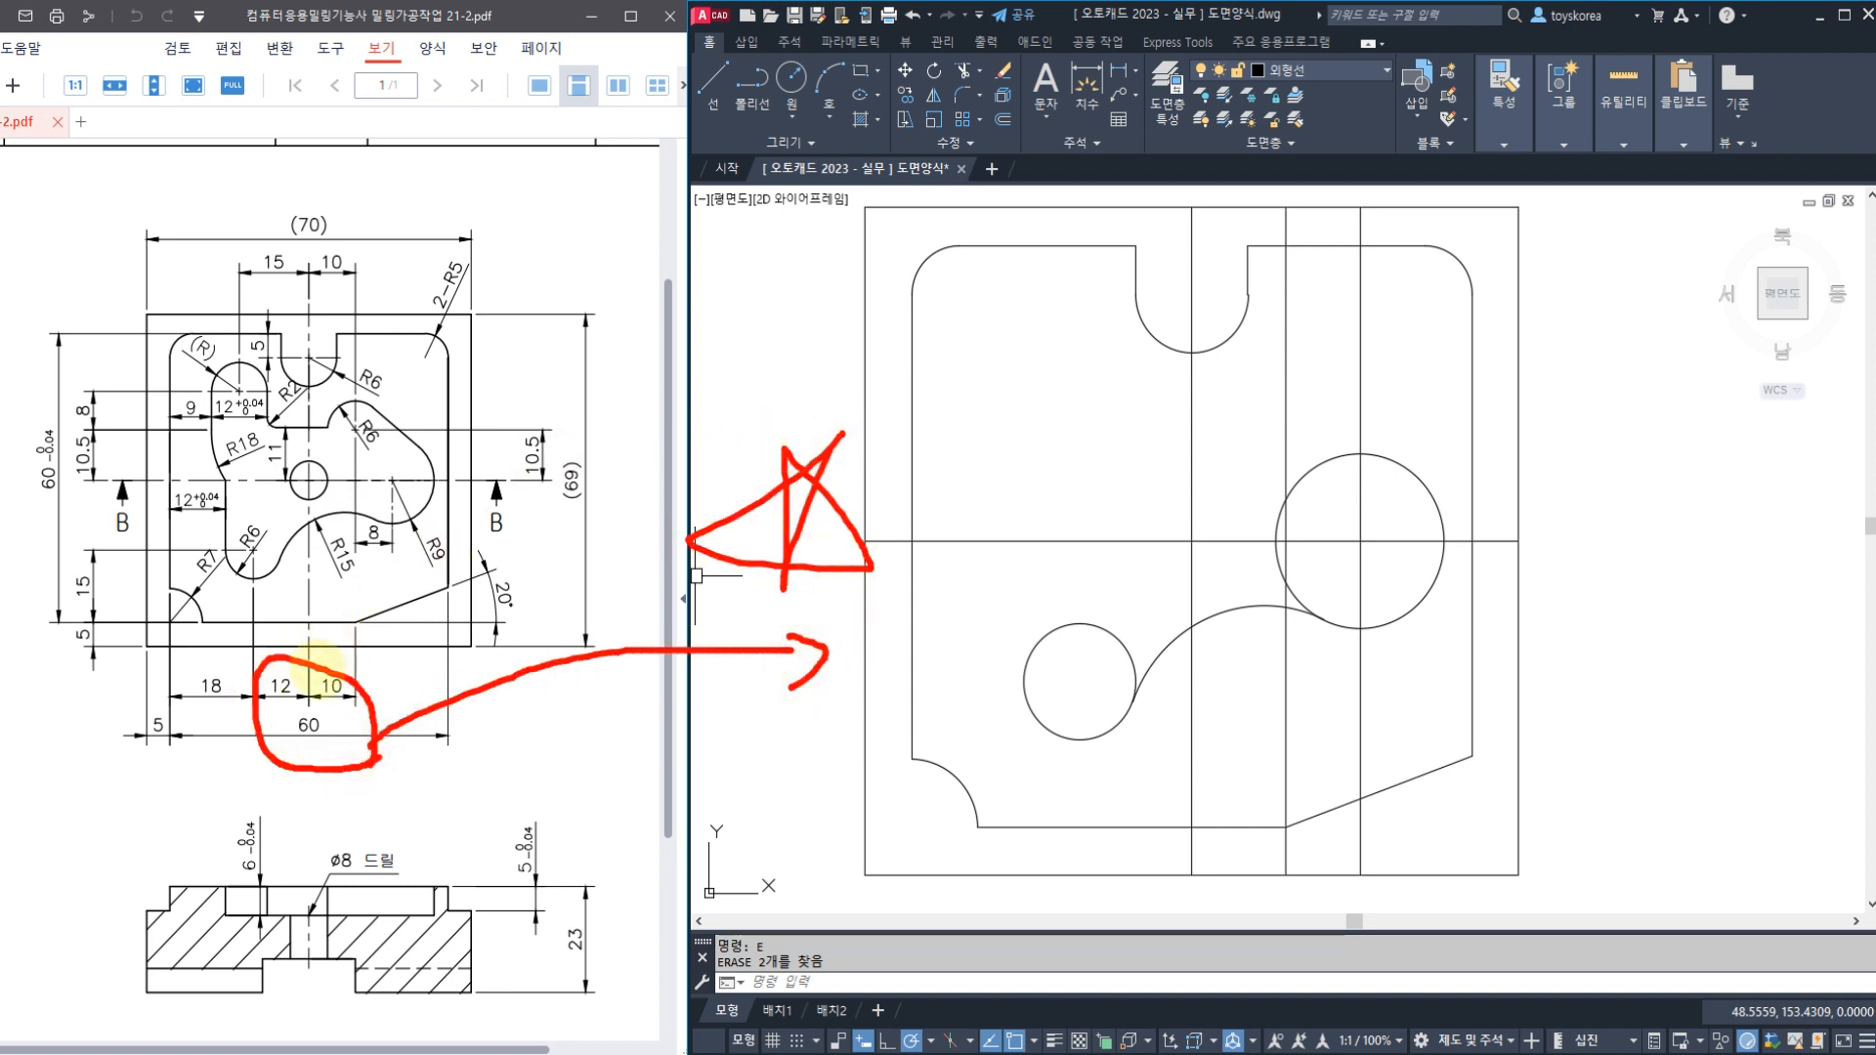
{"action": "mouse_move", "coordinate": [312, 664]}
{"action": "left_mouse_down"}
{"action": "mouse_move", "coordinate": [230, 691]}
{"action": "mouse_move", "coordinate": [326, 766]}
{"action": "mouse_move", "coordinate": [312, 779]}
{"action": "left_mouse_up"}
{"action": "left_click_drag", "start_coordinate": [940, 721], "coordinate": [940, 704]}
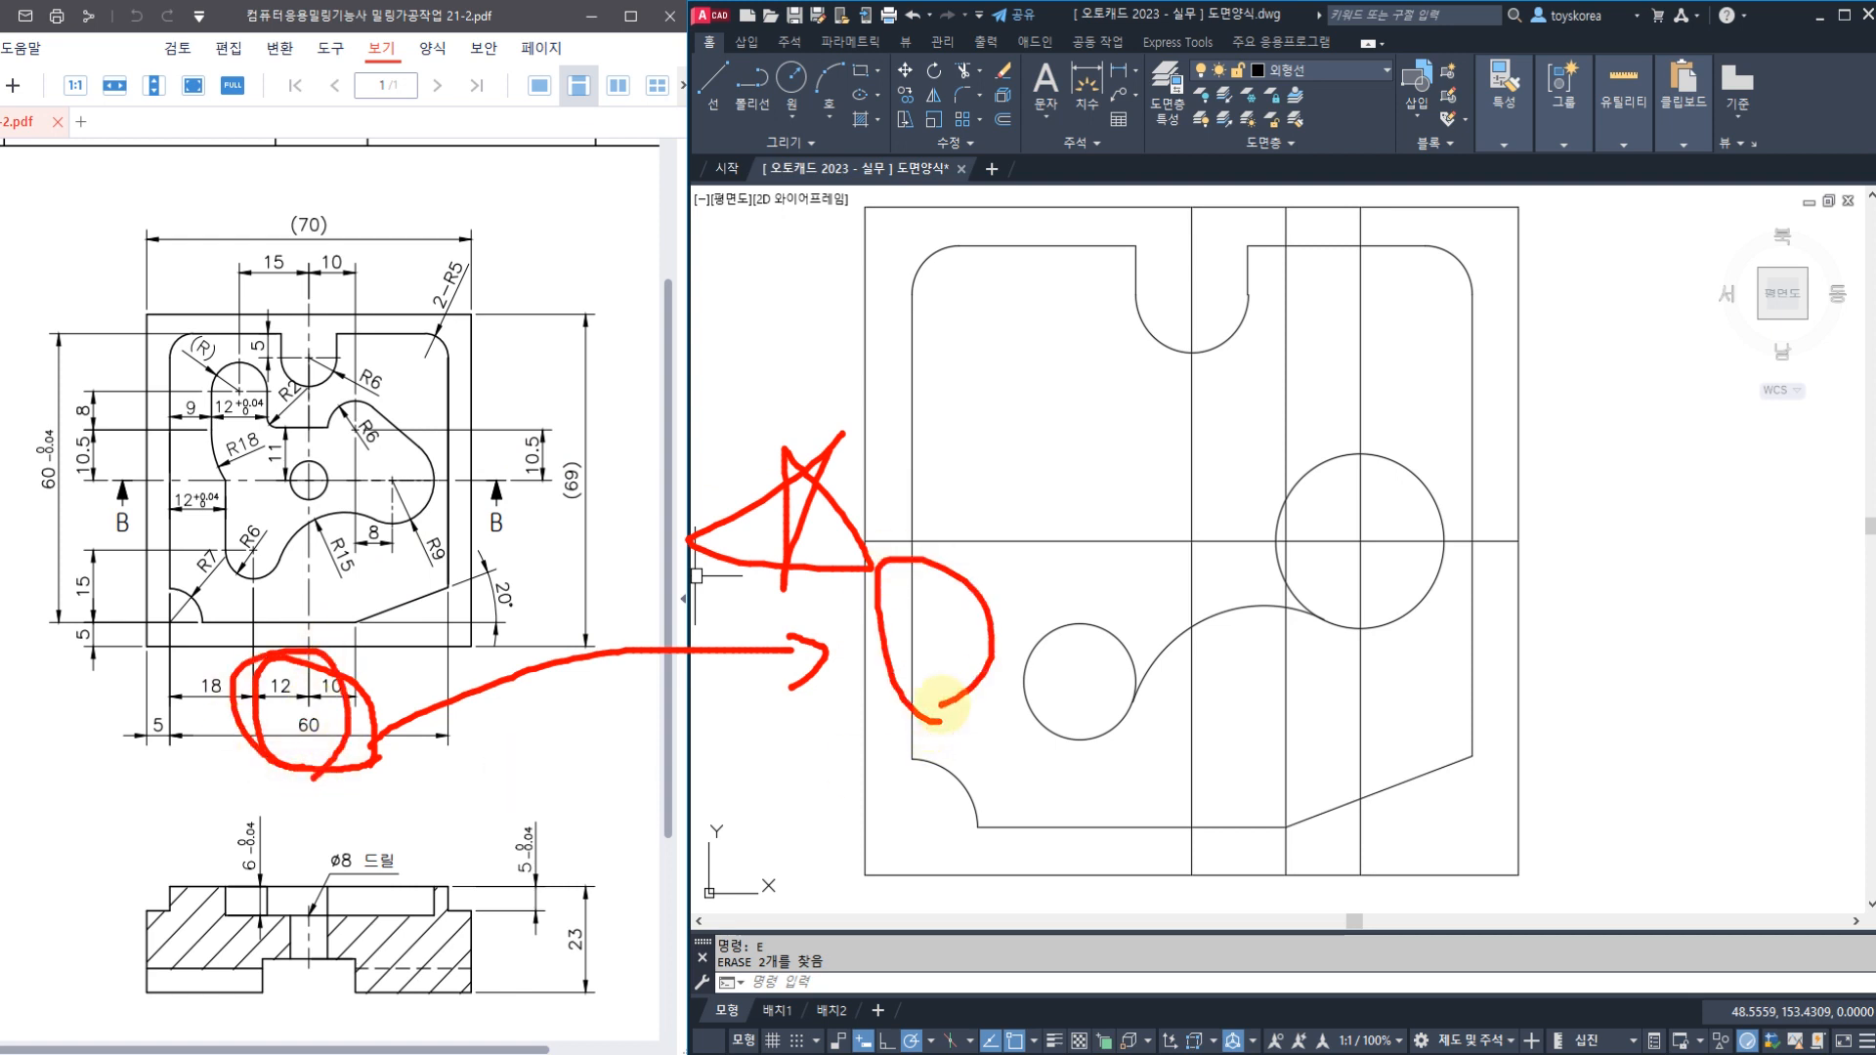
{"action": "mouse_move", "coordinate": [943, 613]}
{"action": "left_mouse_down"}
{"action": "mouse_move", "coordinate": [1148, 443]}
{"action": "mouse_move", "coordinate": [1106, 498]}
{"action": "left_mouse_up"}
{"action": "left_click_drag", "start_coordinate": [1249, 396], "coordinate": [1180, 493]}
{"action": "left_click_drag", "start_coordinate": [1144, 397], "coordinate": [1243, 473]}
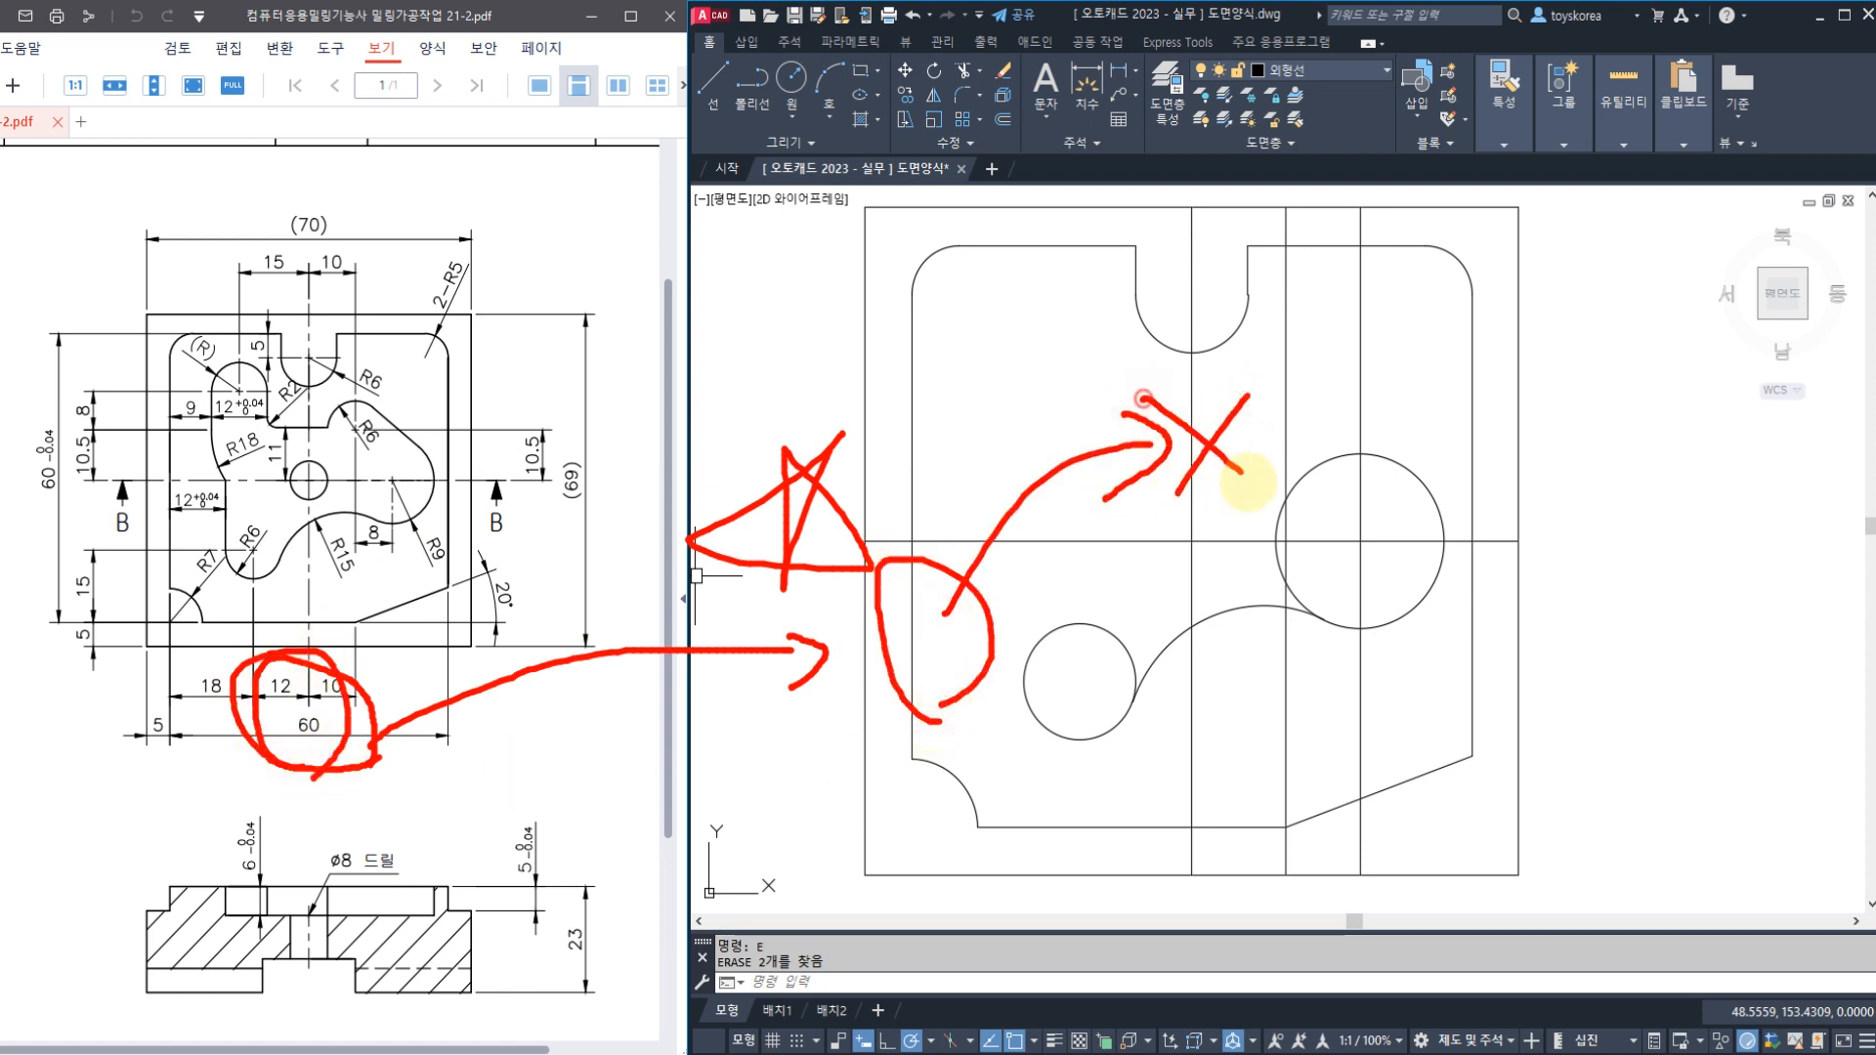
{"action": "mouse_move", "coordinate": [1361, 735]}
{"action": "left_mouse_down"}
{"action": "mouse_move", "coordinate": [1185, 284]}
{"action": "mouse_move", "coordinate": [1319, 766]}
{"action": "mouse_move", "coordinate": [1162, 330]}
{"action": "mouse_move", "coordinate": [1583, 670]}
{"action": "mouse_move", "coordinate": [1017, 482]}
{"action": "mouse_move", "coordinate": [1595, 586]}
{"action": "mouse_move", "coordinate": [1420, 723]}
{"action": "mouse_move", "coordinate": [1441, 735]}
{"action": "left_mouse_up"}
{"action": "mouse_move", "coordinate": [1381, 696]}
{"action": "left_mouse_down"}
{"action": "mouse_move", "coordinate": [1407, 587]}
{"action": "mouse_move", "coordinate": [1495, 536]}
{"action": "mouse_move", "coordinate": [1434, 534]}
{"action": "left_mouse_up"}
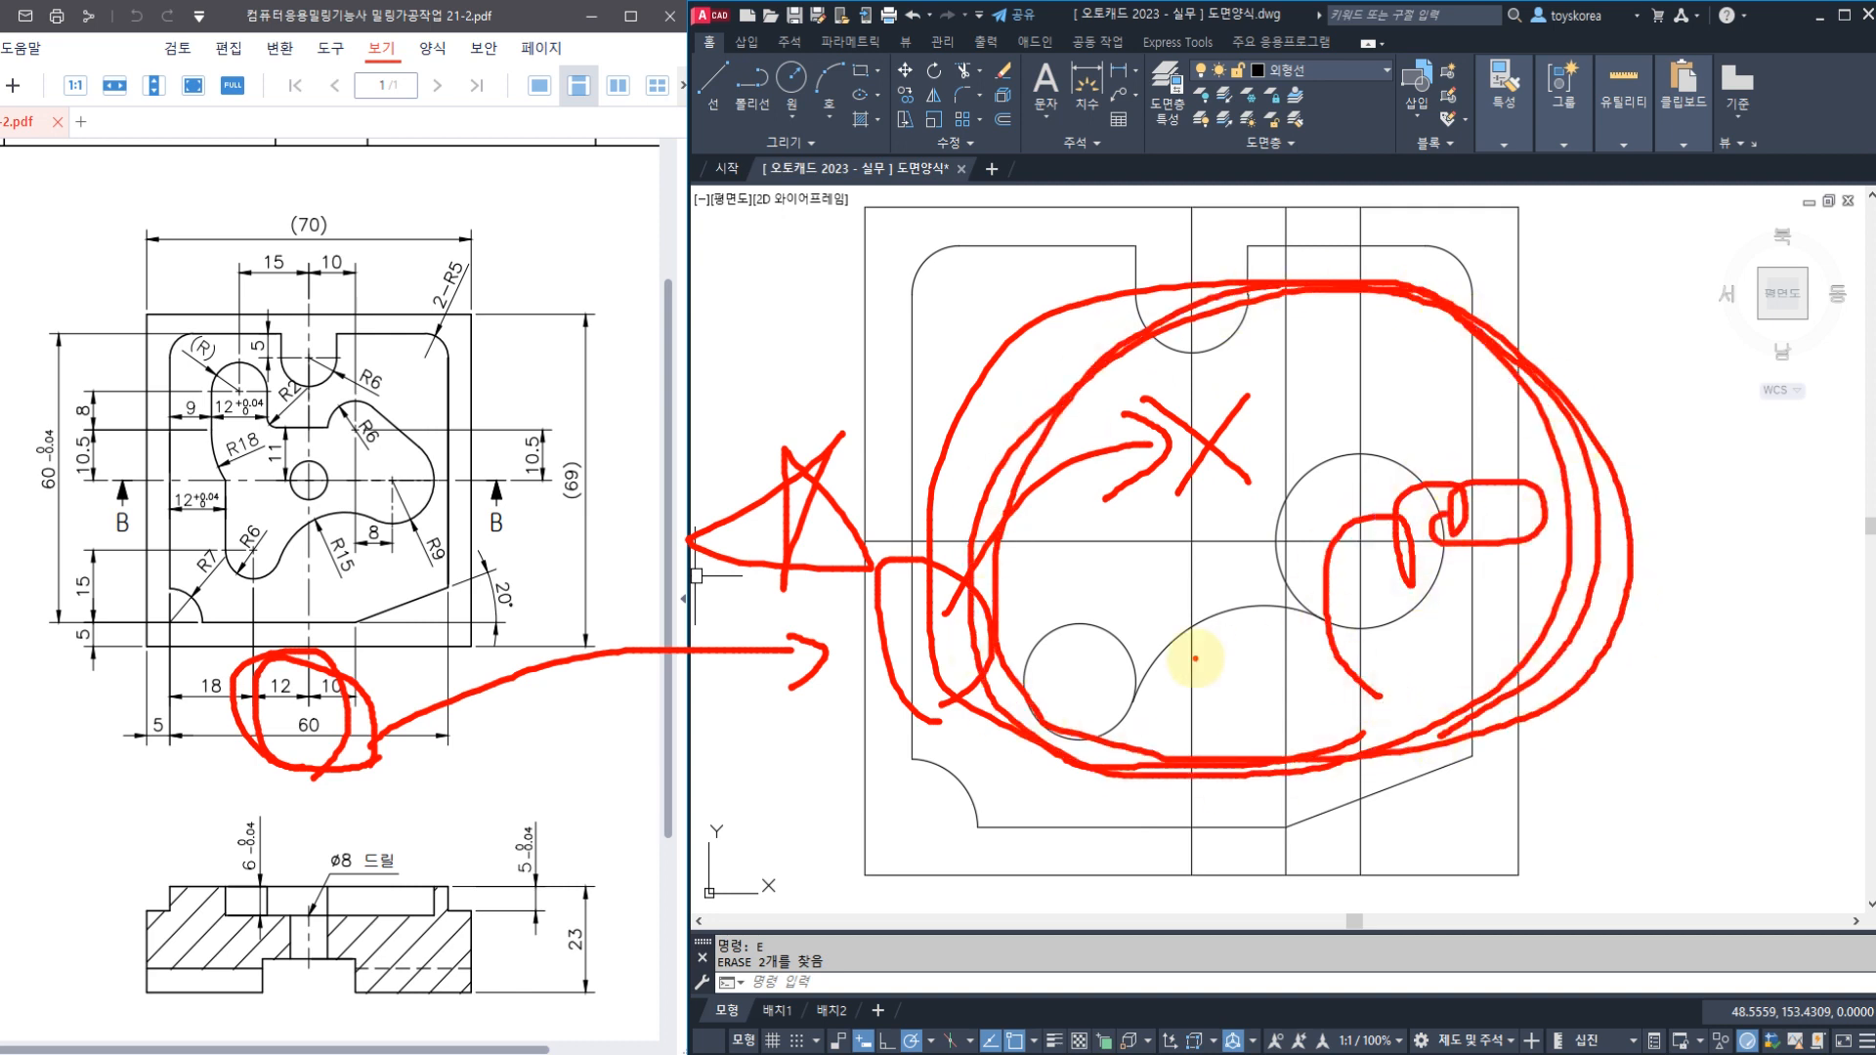
{"action": "key", "text": "Escape"}
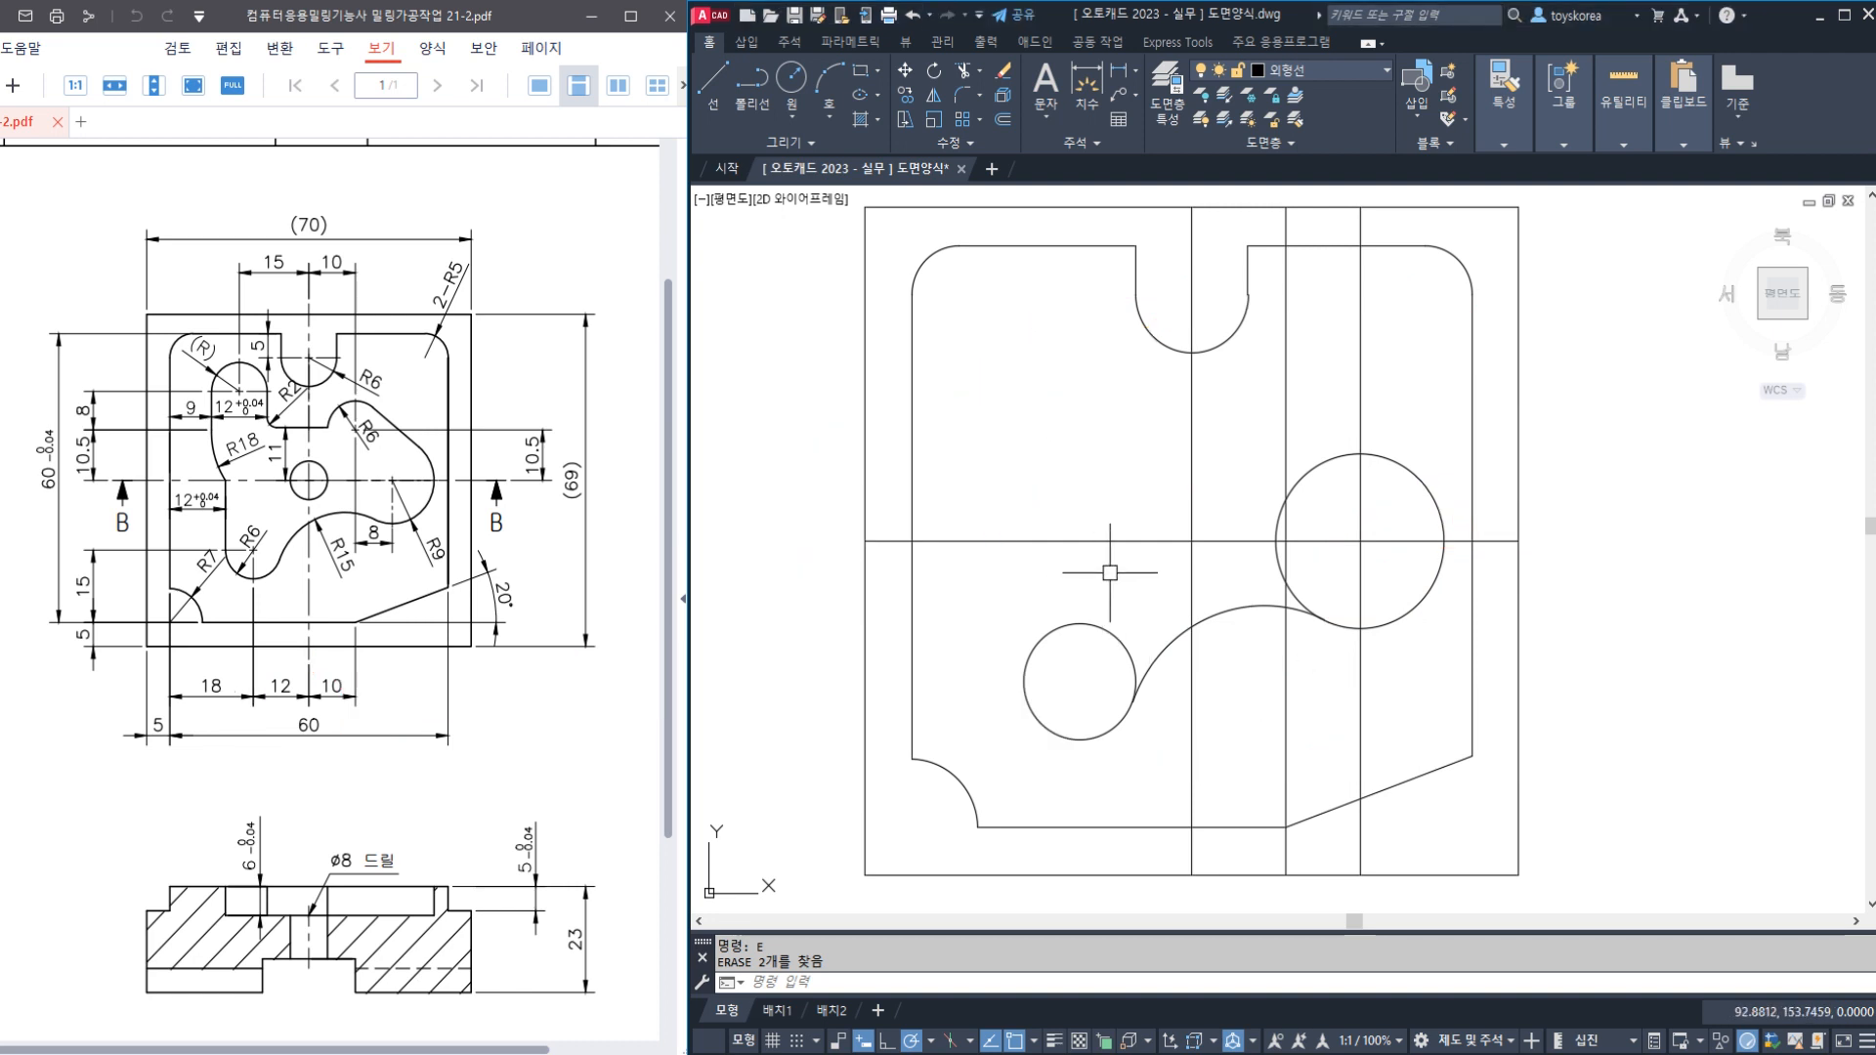
Erase the vertical construction line running through the center of the R9 circle
{"action": "middle_click_drag", "start_coordinate": [1127, 556], "coordinate": [1080, 578]}
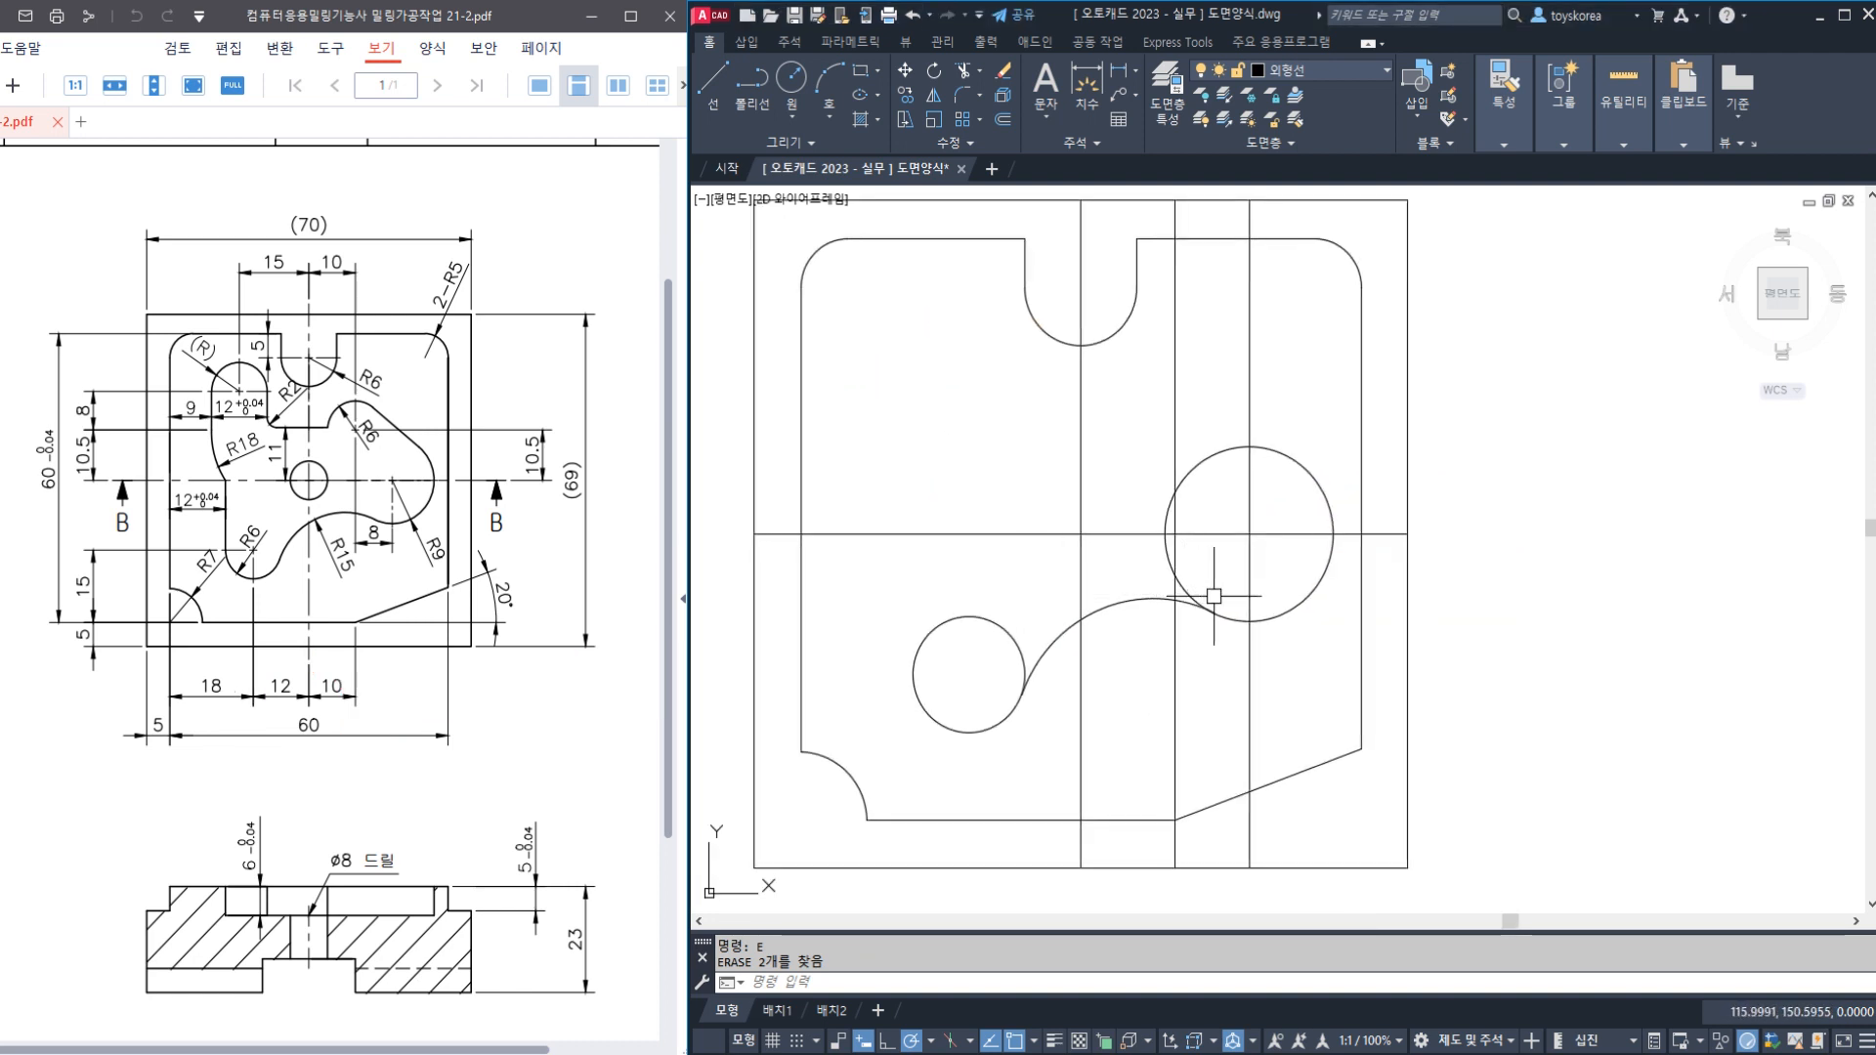
{"action": "left_click", "coordinate": [1302, 535]}
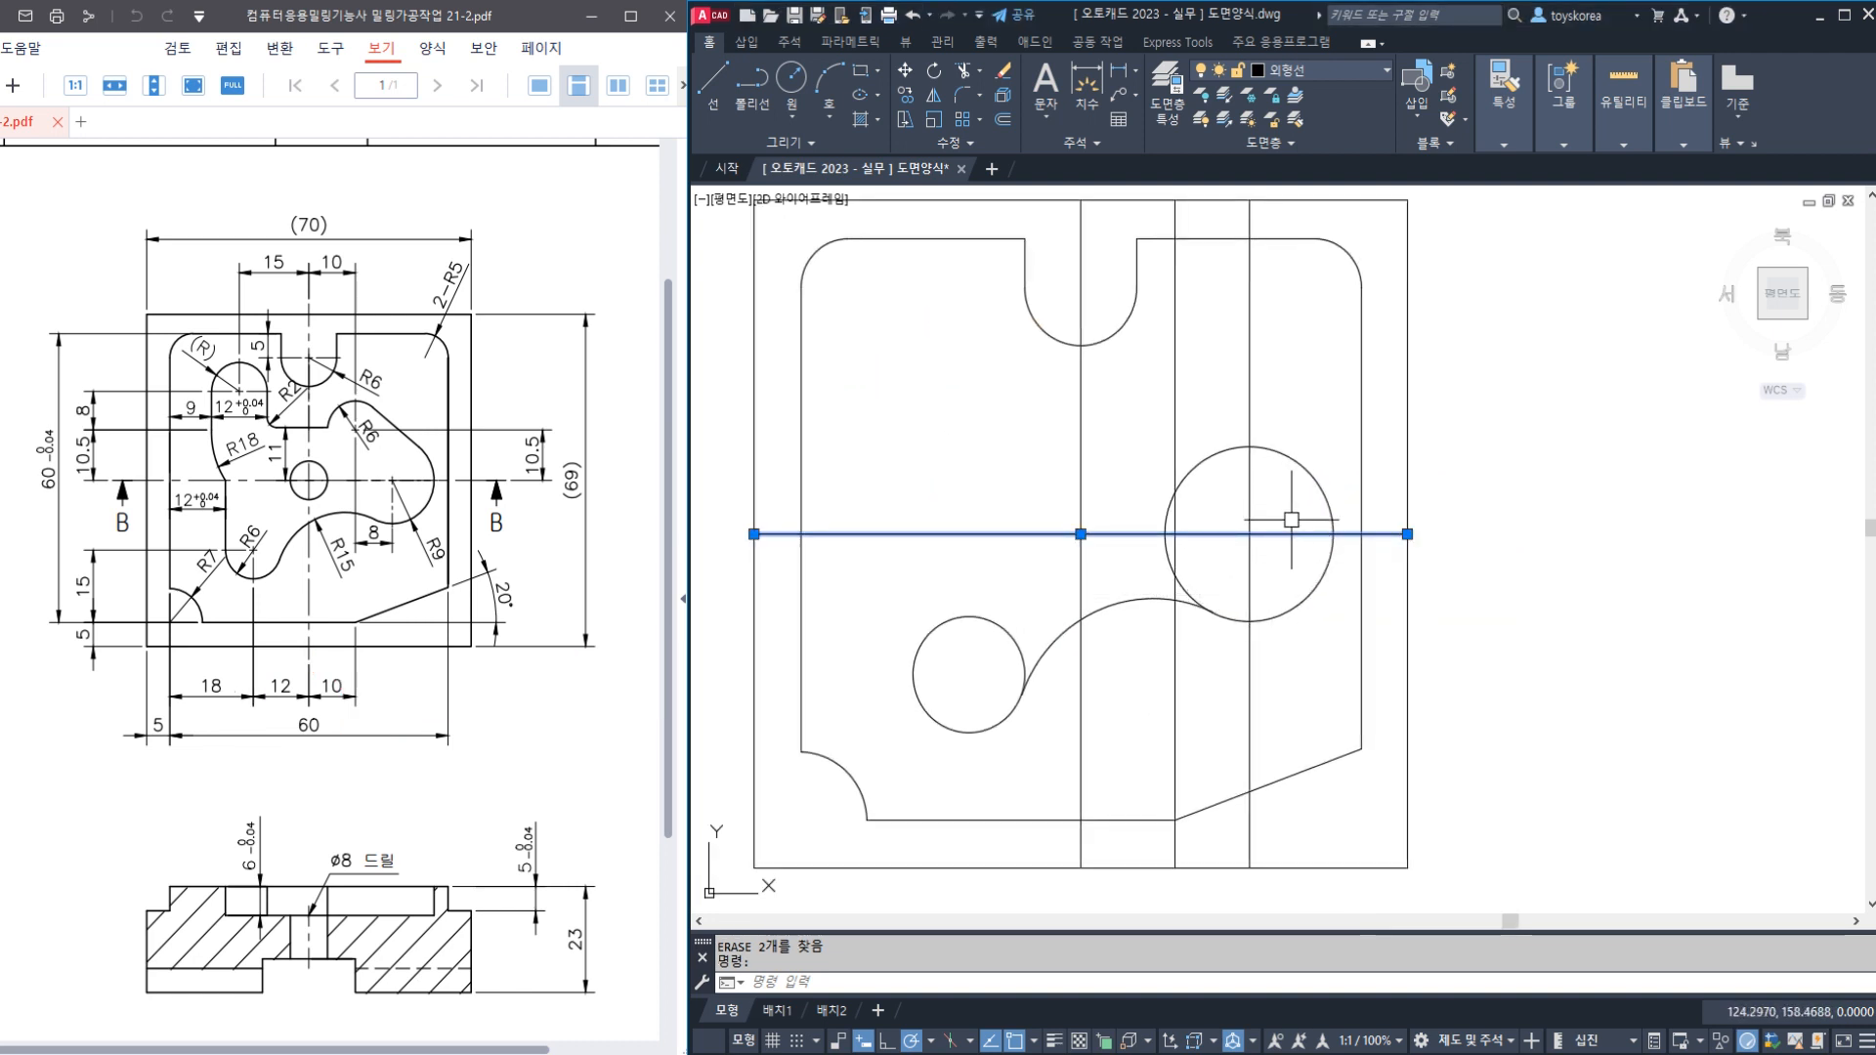
{"action": "key", "text": "Escape"}
{"action": "left_click", "coordinate": [1250, 502]}
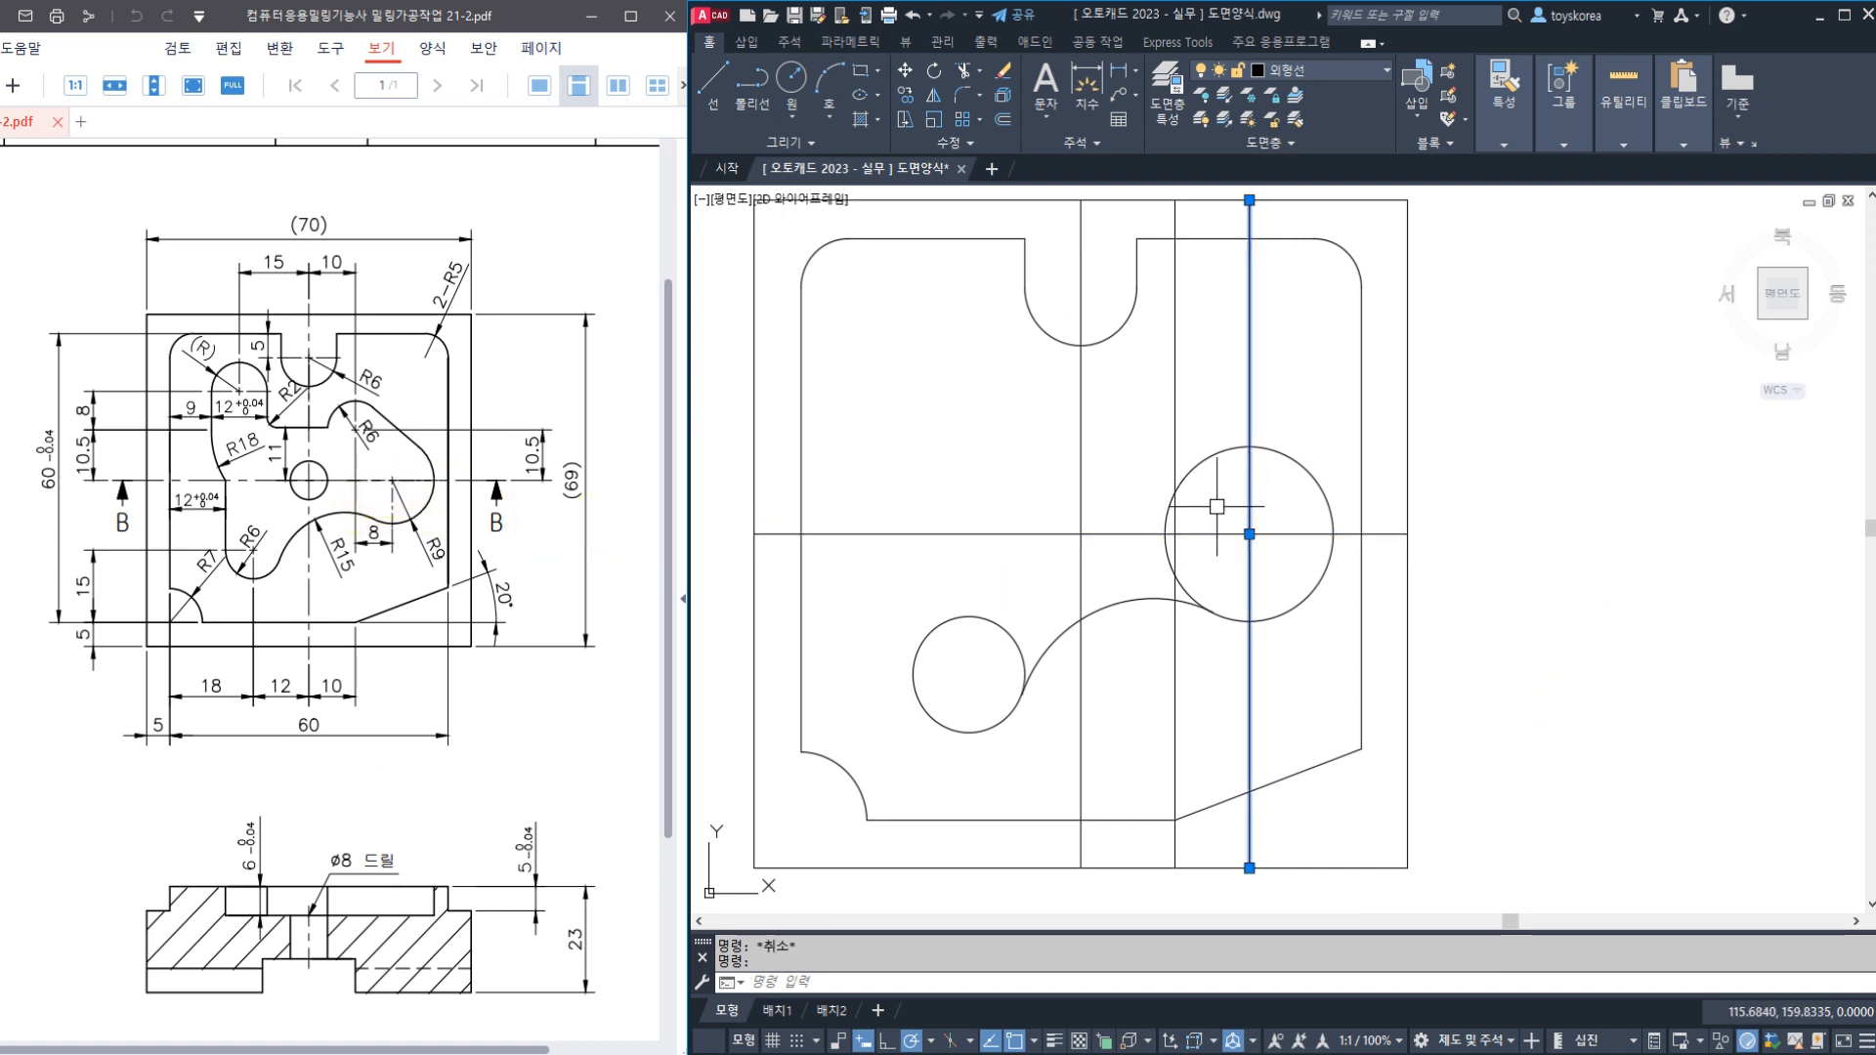
{"action": "type", "text": "e"}
{"action": "key", "text": "Return"}
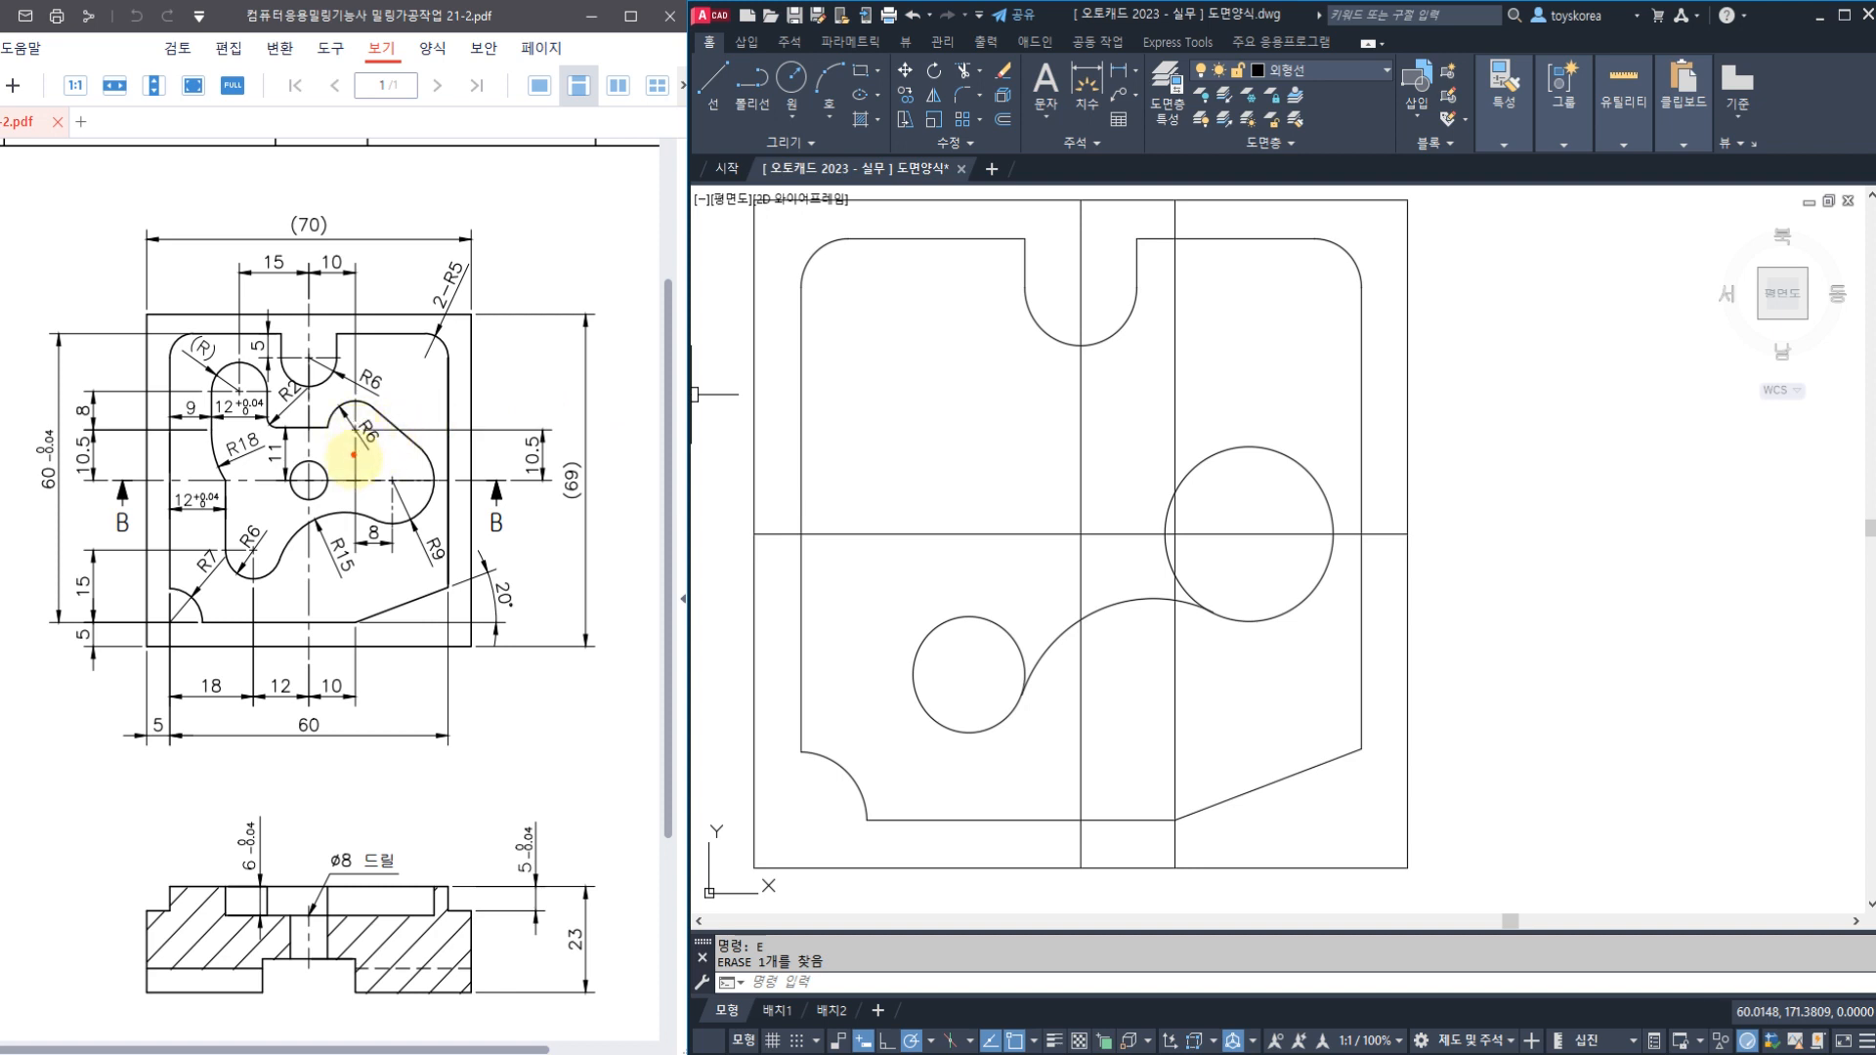
{"action": "left_click_drag", "start_coordinate": [367, 485], "coordinate": [395, 485]}
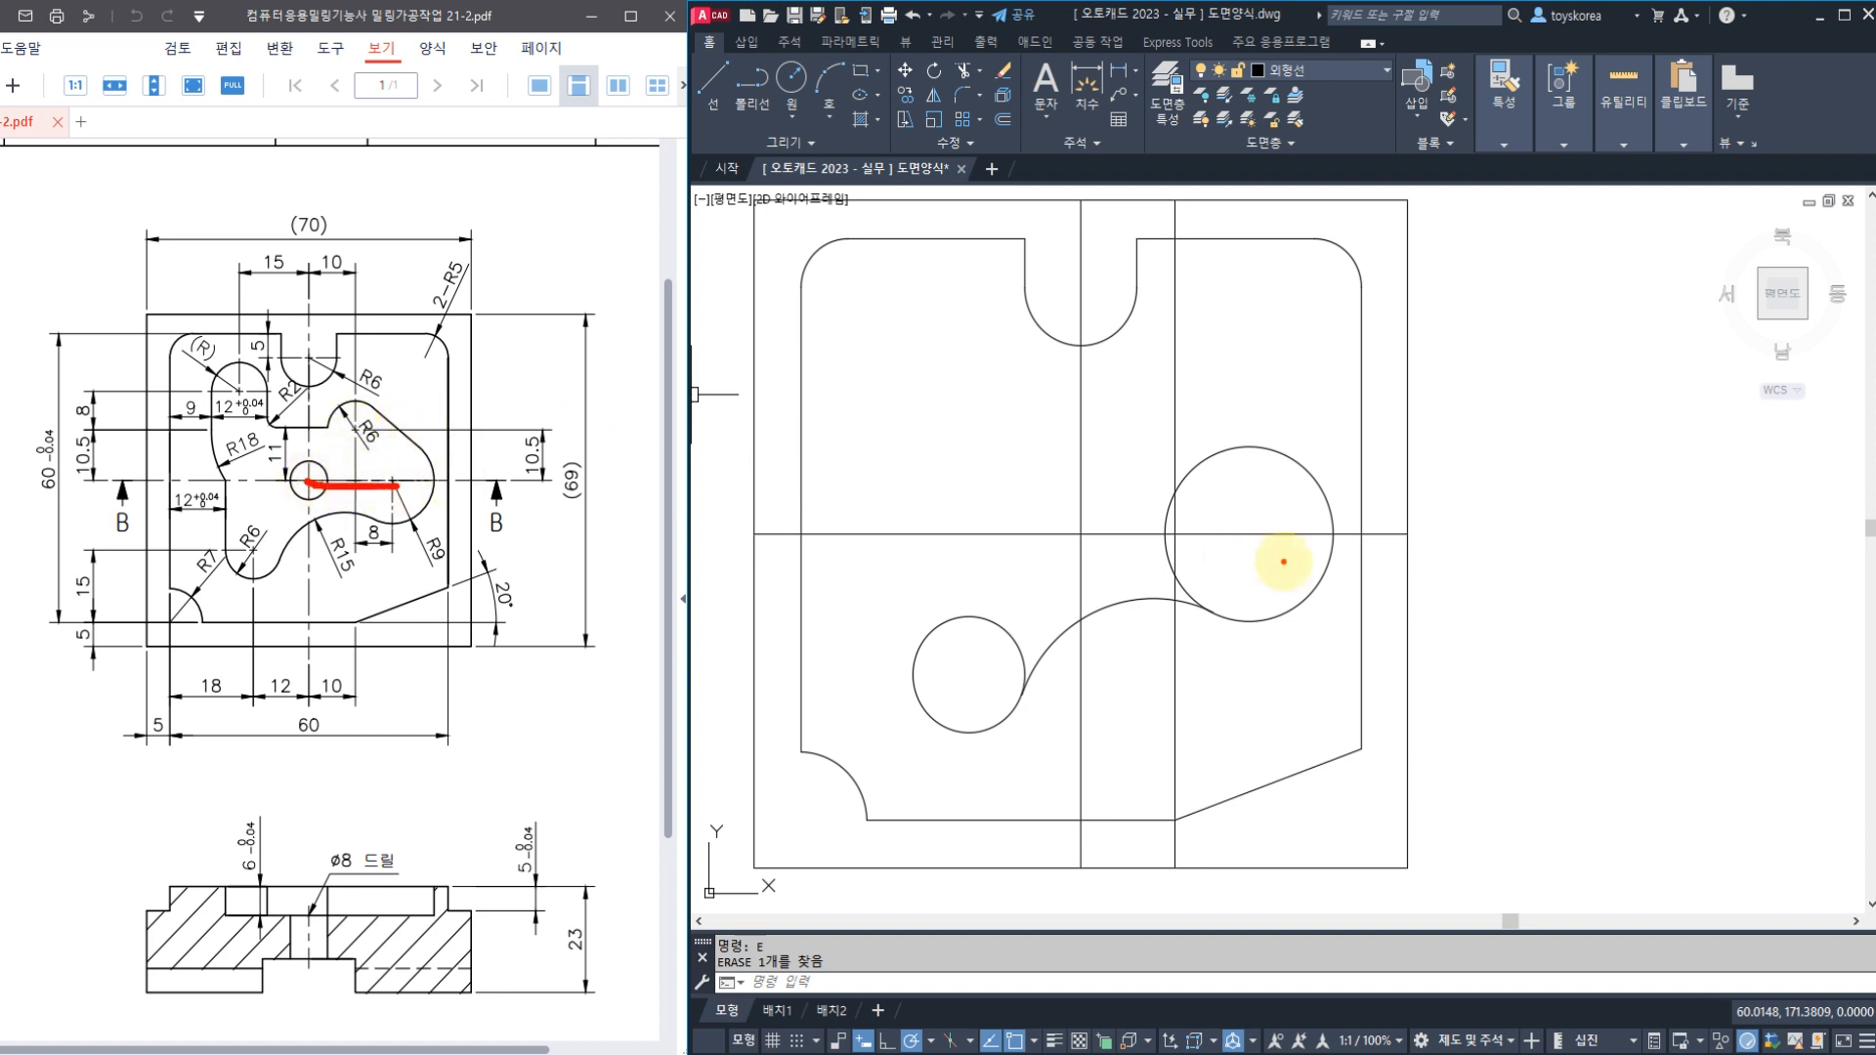
{"action": "left_click_drag", "start_coordinate": [1110, 525], "coordinate": [1335, 528]}
{"action": "left_click_drag", "start_coordinate": [540, 477], "coordinate": [524, 435]}
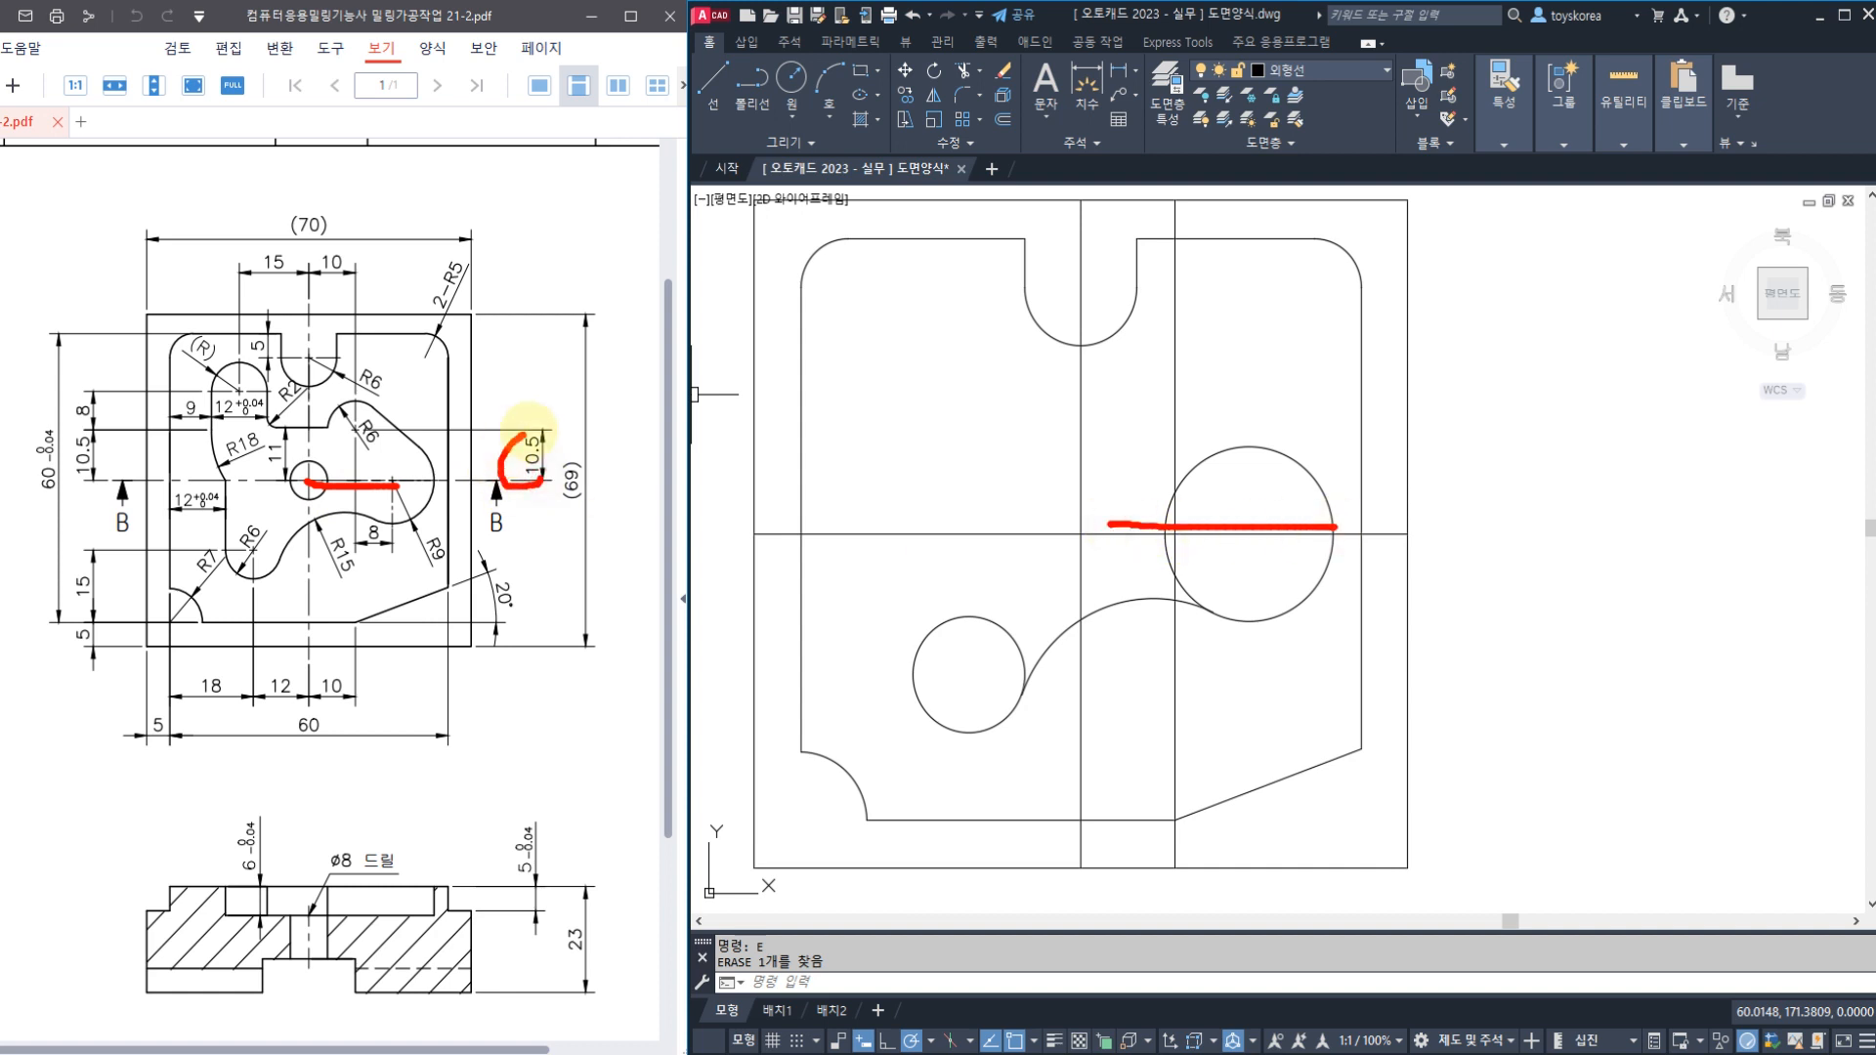
{"action": "mouse_move", "coordinate": [1095, 412]}
{"action": "left_mouse_down"}
{"action": "mouse_move", "coordinate": [1271, 411]}
{"action": "mouse_move", "coordinate": [1202, 336]}
{"action": "left_mouse_up"}
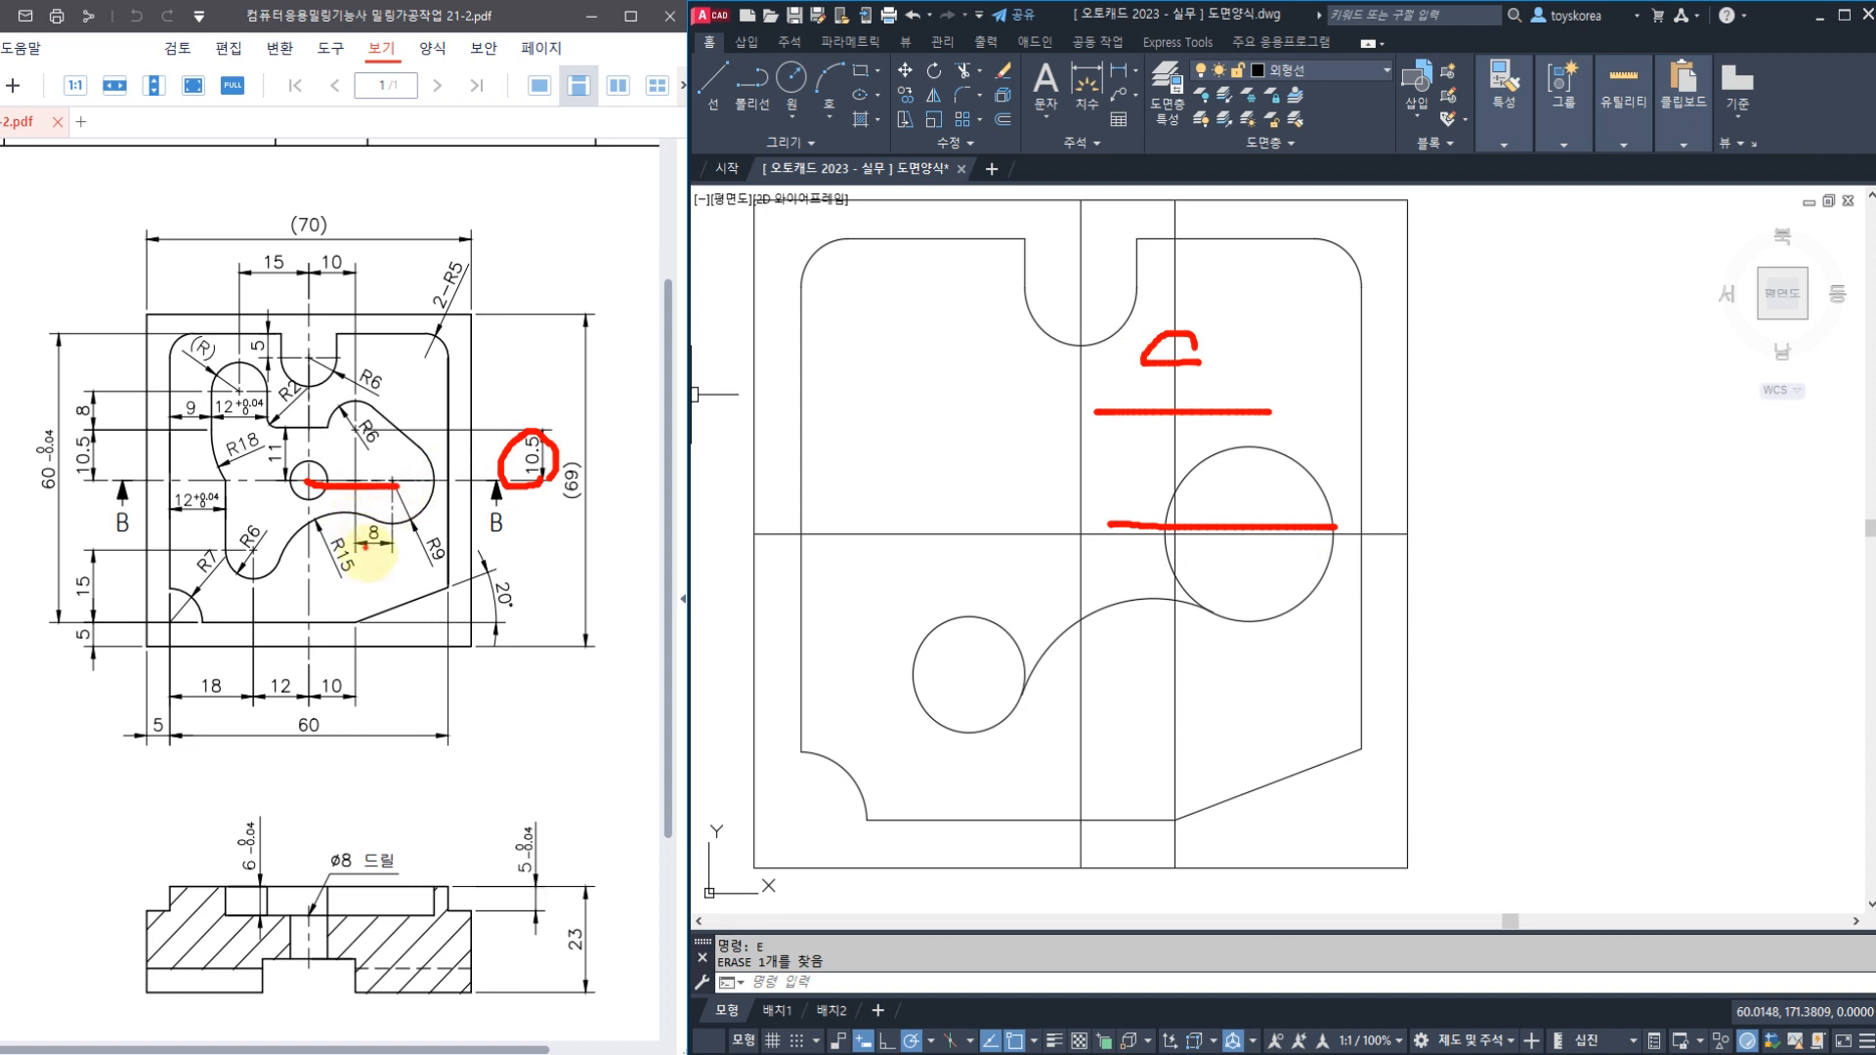
{"action": "mouse_move", "coordinate": [372, 512]}
{"action": "left_mouse_down"}
{"action": "mouse_move", "coordinate": [370, 554]}
{"action": "mouse_move", "coordinate": [371, 515]}
{"action": "left_mouse_up"}
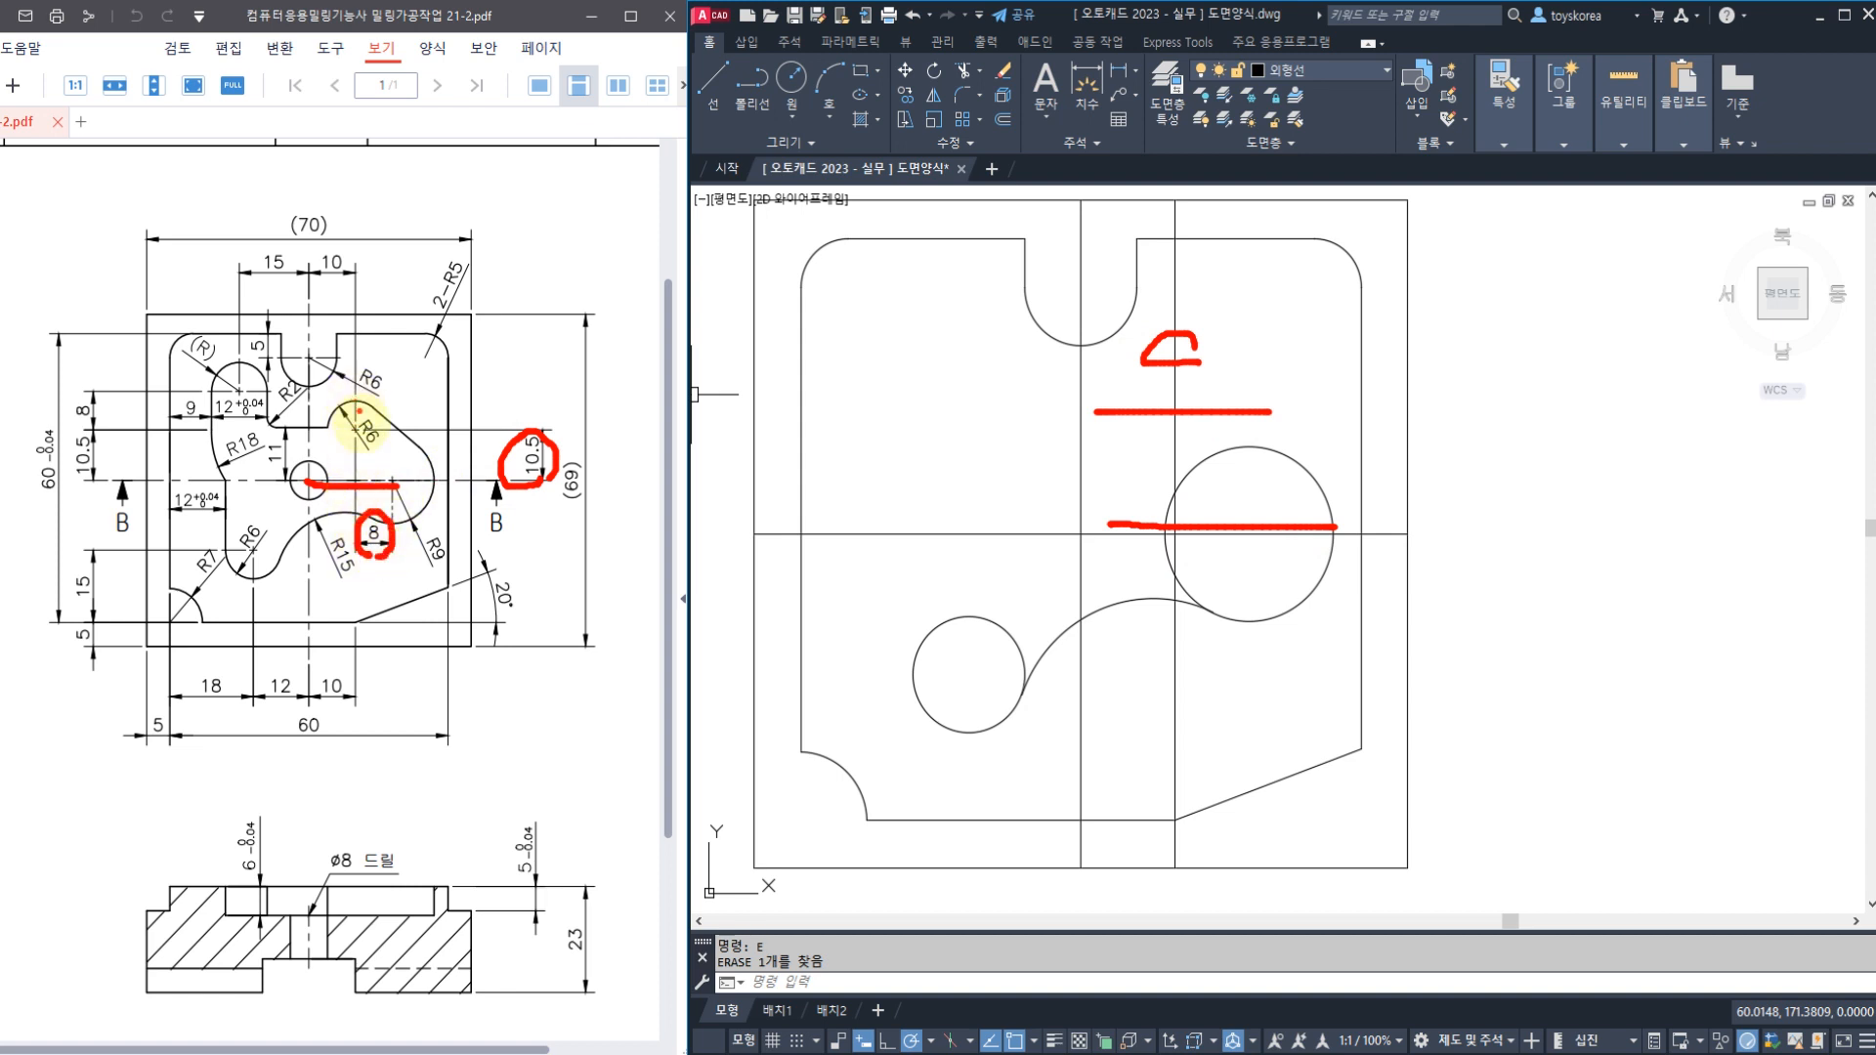
{"action": "left_click_drag", "start_coordinate": [359, 389], "coordinate": [363, 554]}
{"action": "mouse_move", "coordinate": [386, 289]}
{"action": "left_mouse_down"}
{"action": "mouse_move", "coordinate": [325, 239]}
{"action": "mouse_move", "coordinate": [379, 289]}
{"action": "left_mouse_up"}
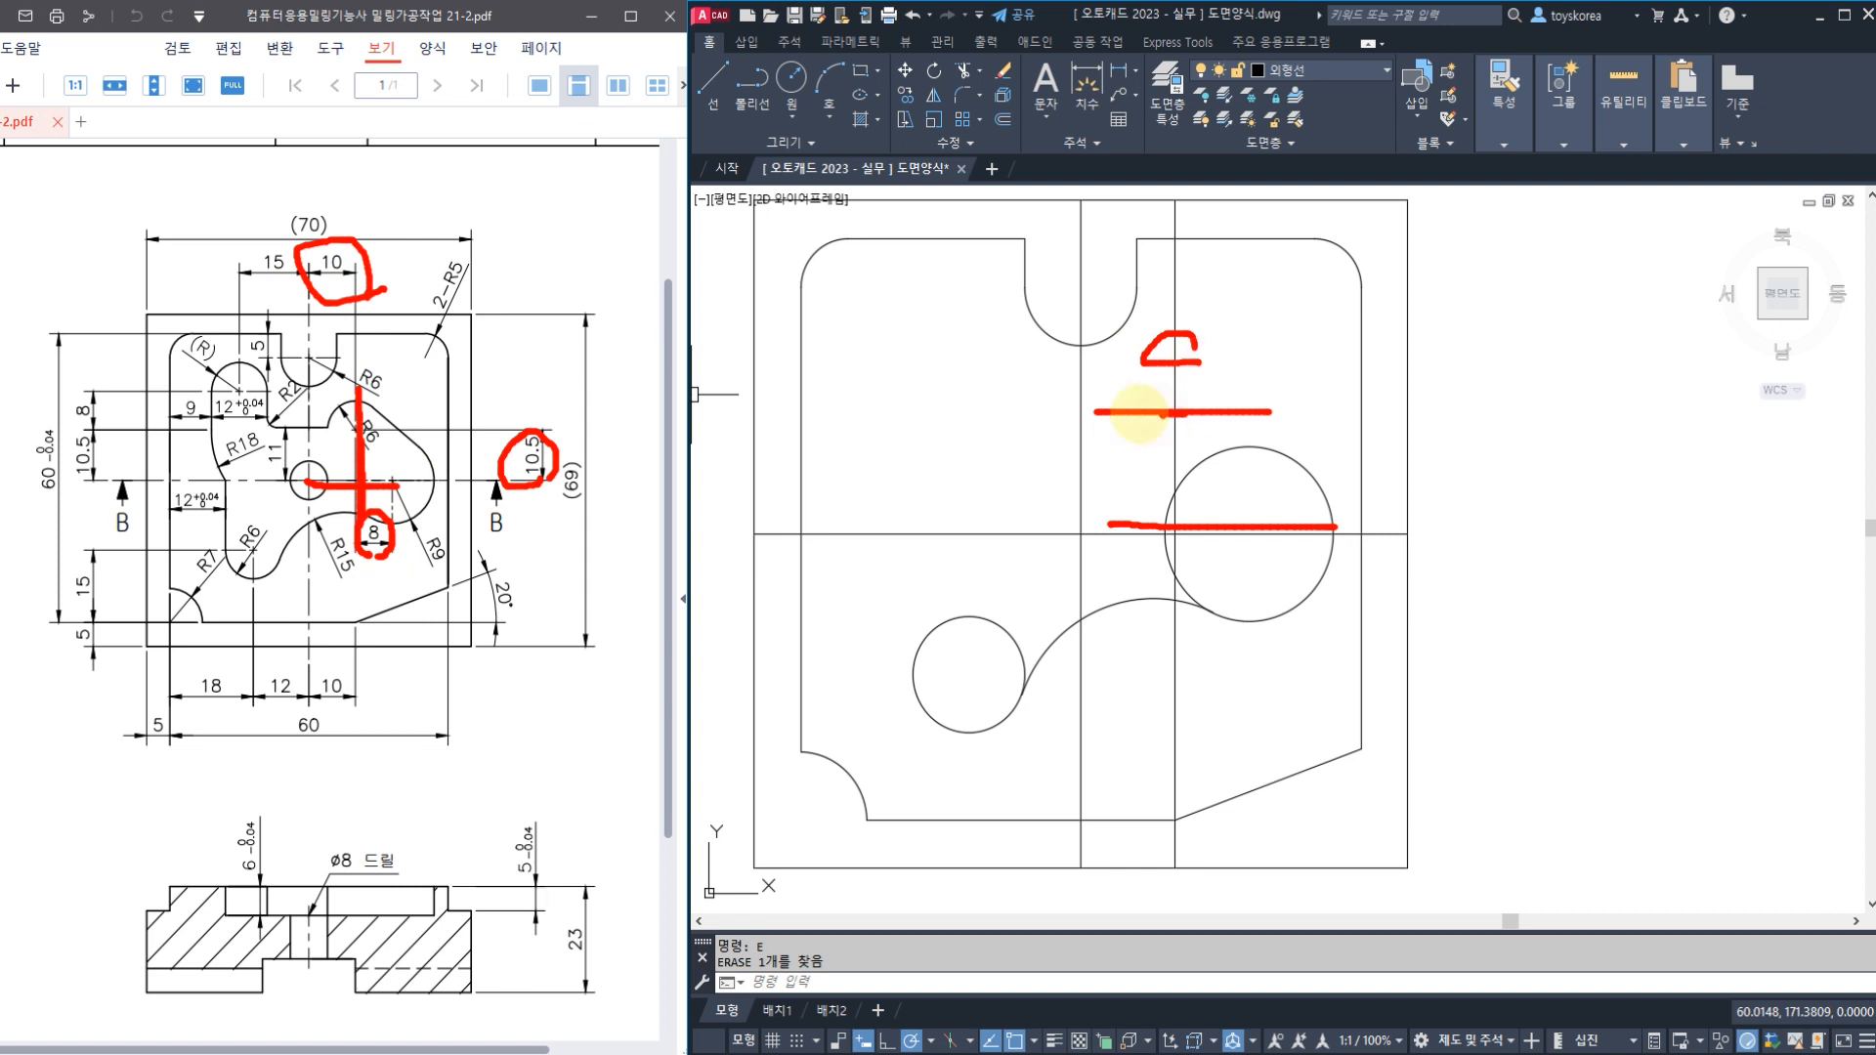
{"action": "mouse_move", "coordinate": [1139, 413]}
{"action": "left_mouse_down"}
{"action": "mouse_move", "coordinate": [1204, 416]}
{"action": "mouse_move", "coordinate": [1134, 415]}
{"action": "left_mouse_up"}
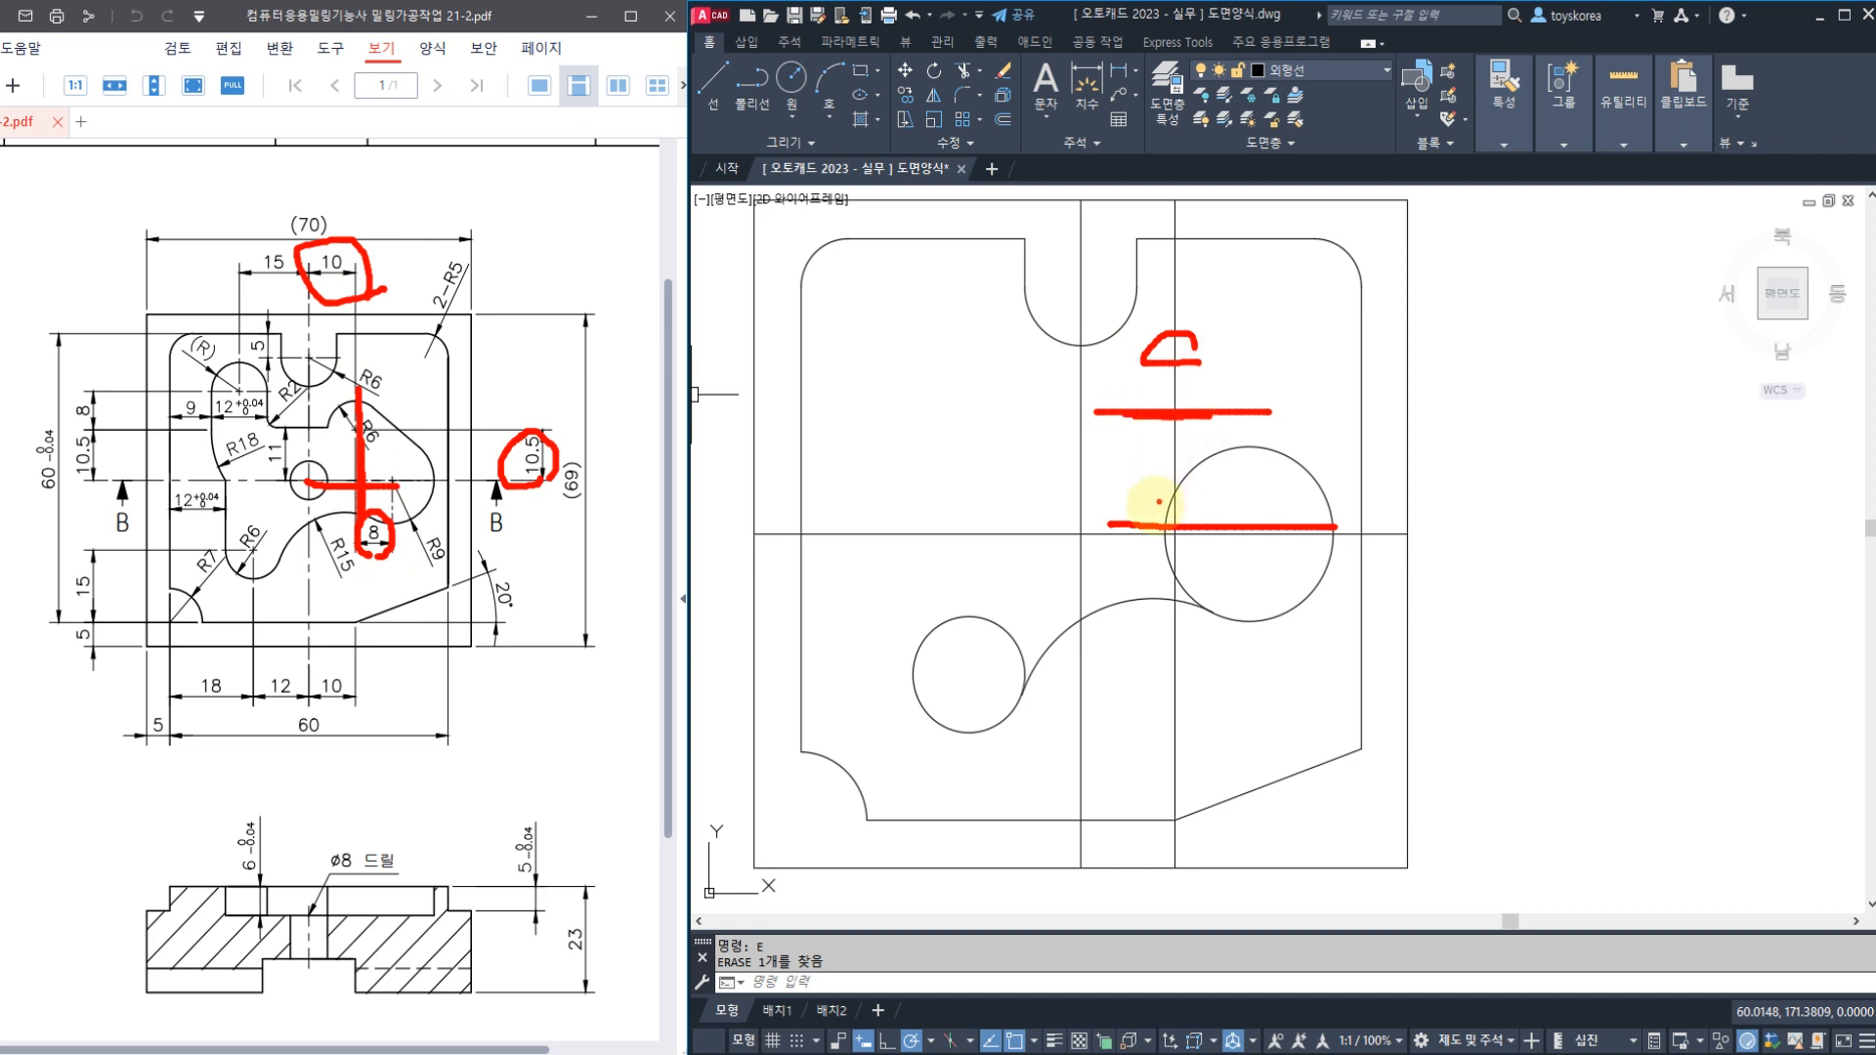
{"action": "mouse_move", "coordinate": [1149, 509]}
{"action": "left_mouse_down"}
{"action": "mouse_move", "coordinate": [1153, 426]}
{"action": "mouse_move", "coordinate": [1104, 327]}
{"action": "mouse_move", "coordinate": [1198, 464]}
{"action": "left_mouse_up"}
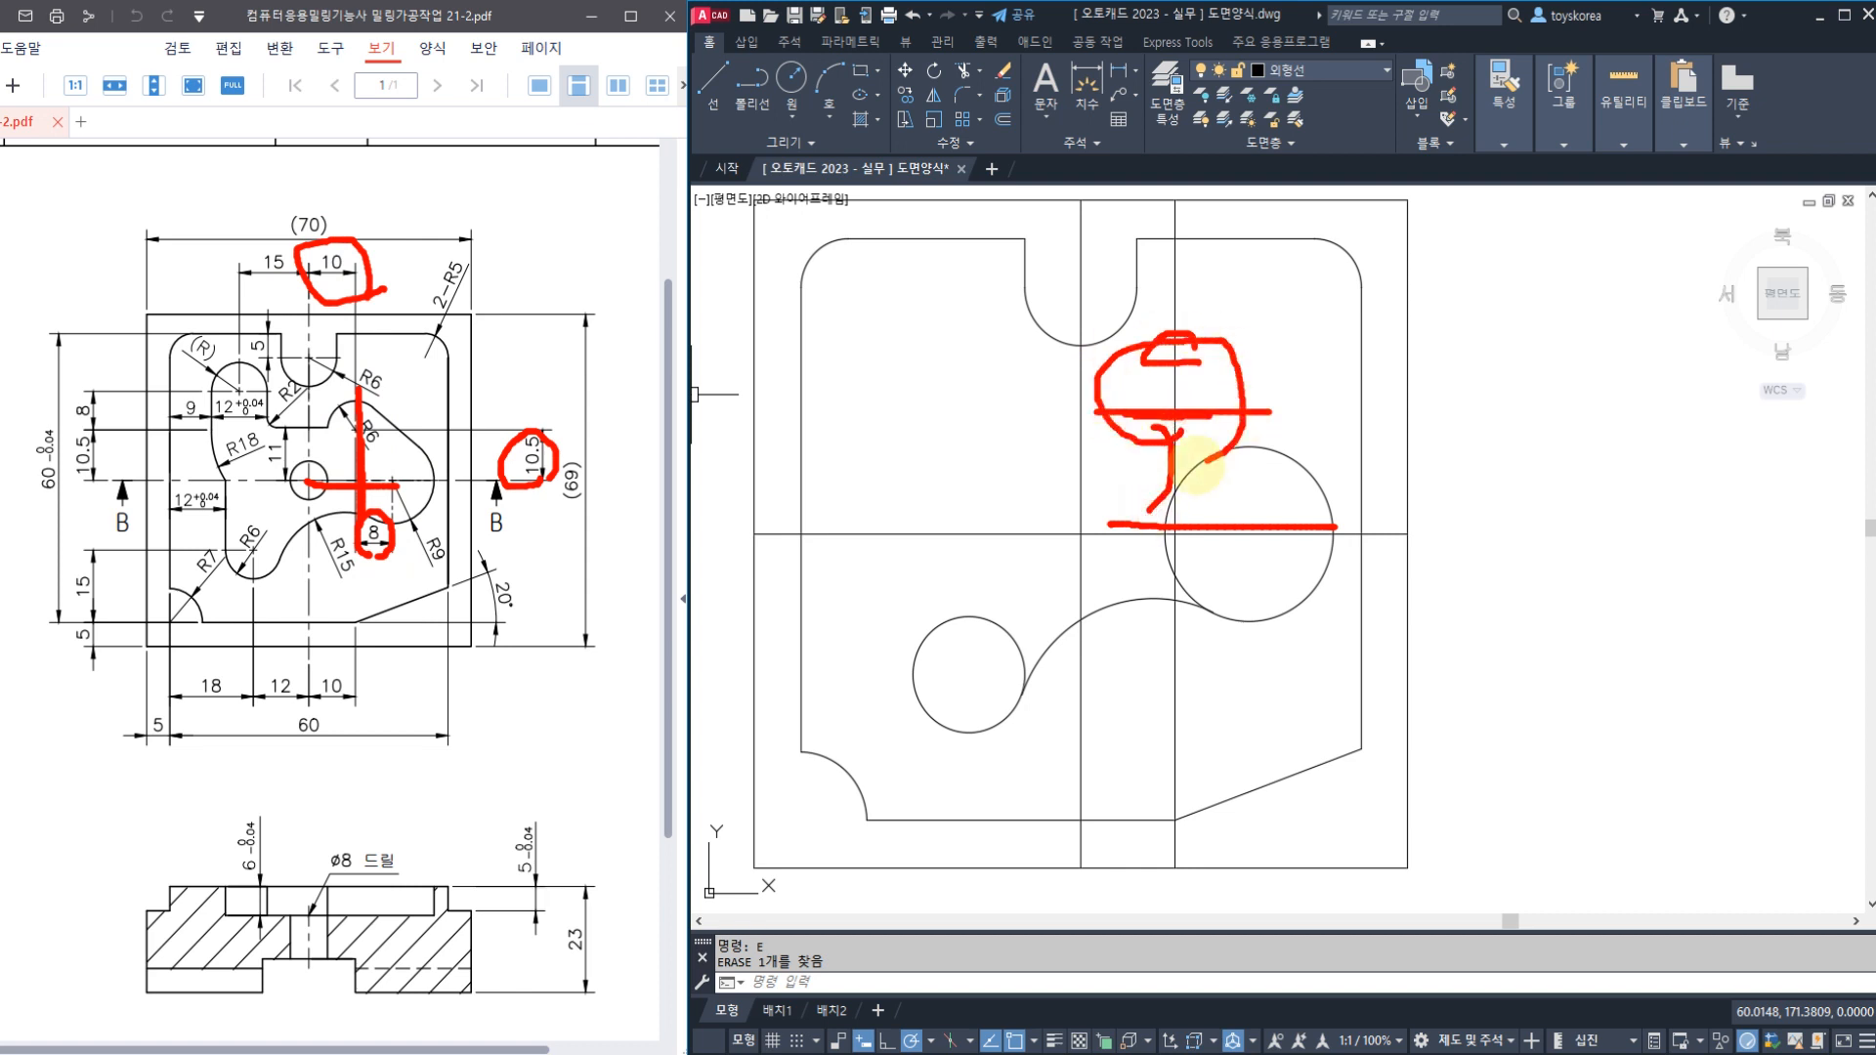
{"action": "key", "text": "Escape"}
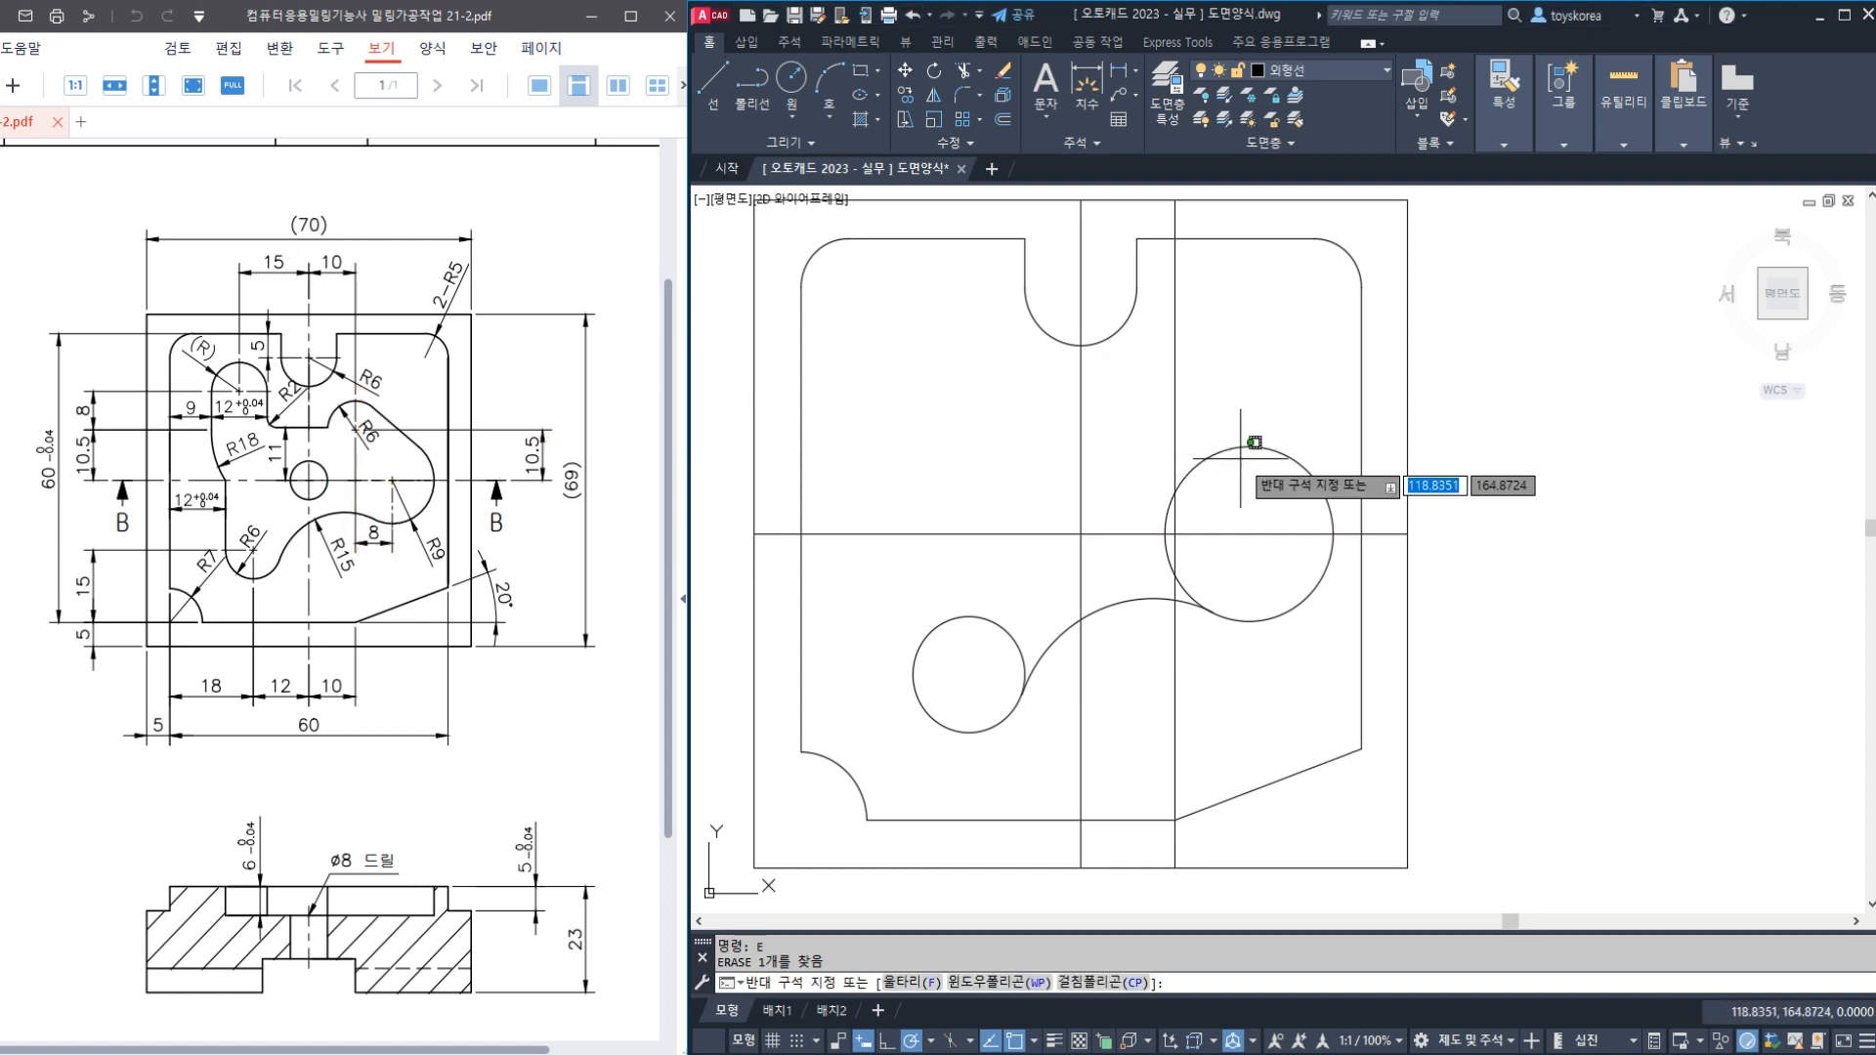
{"action": "key", "text": "Escape"}
{"action": "key", "text": "Escape"}
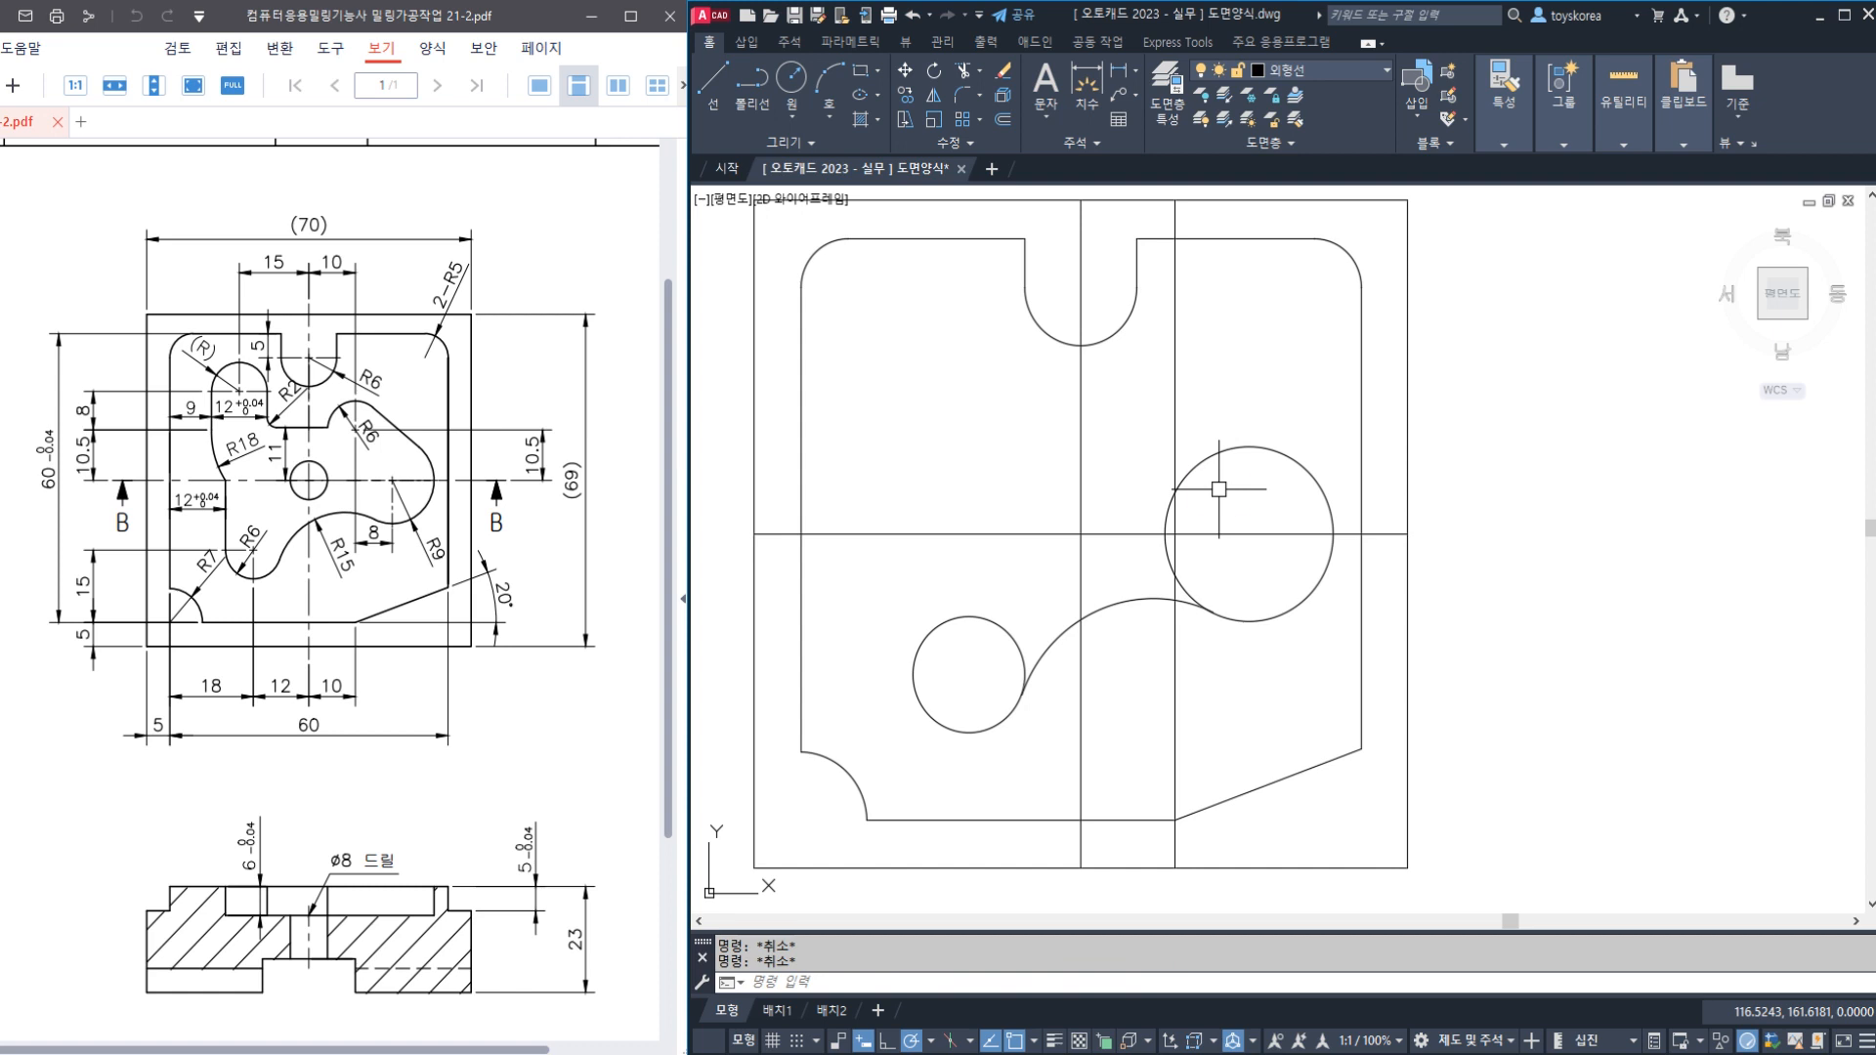
Offset the horizontal centerline upward by 10.5
{"action": "type", "text": "o"}
{"action": "key", "text": "Return"}
{"action": "type", "text": "10.5"}
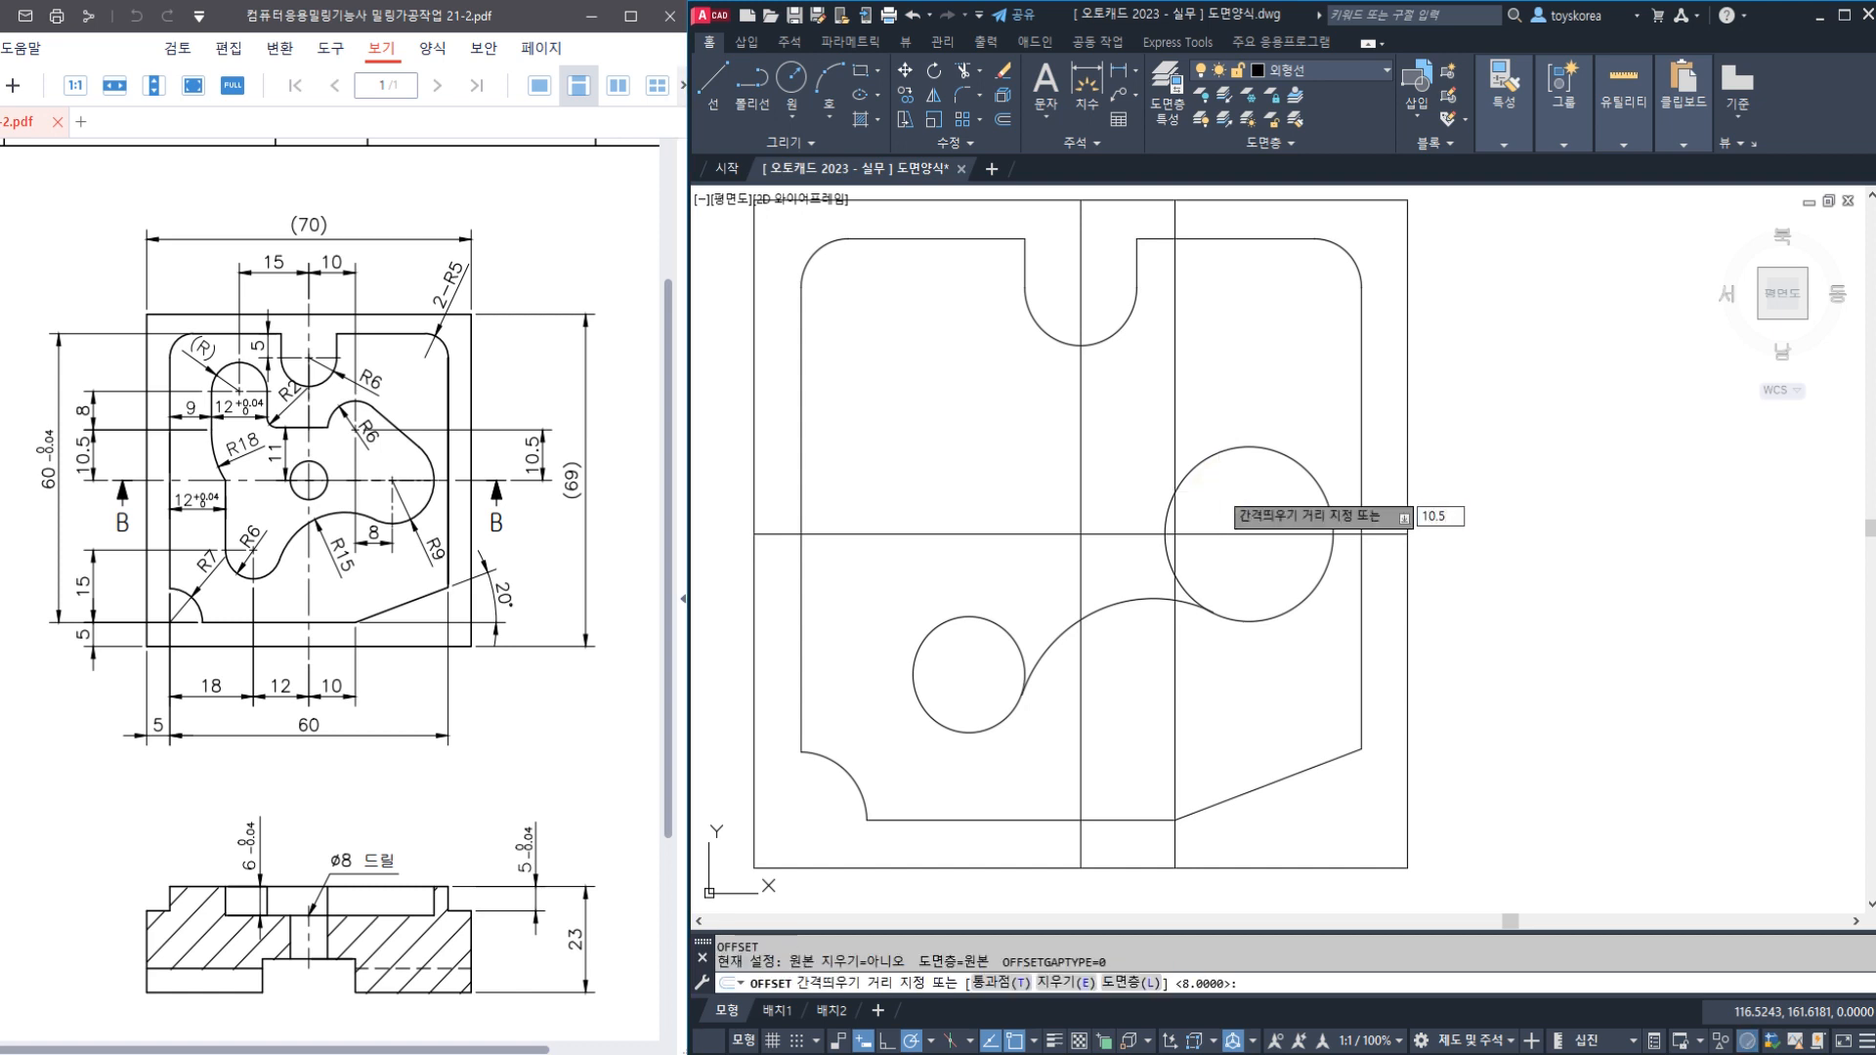
{"action": "key", "text": "Return"}
{"action": "left_click", "coordinate": [1227, 533]}
{"action": "left_click", "coordinate": [1226, 415]}
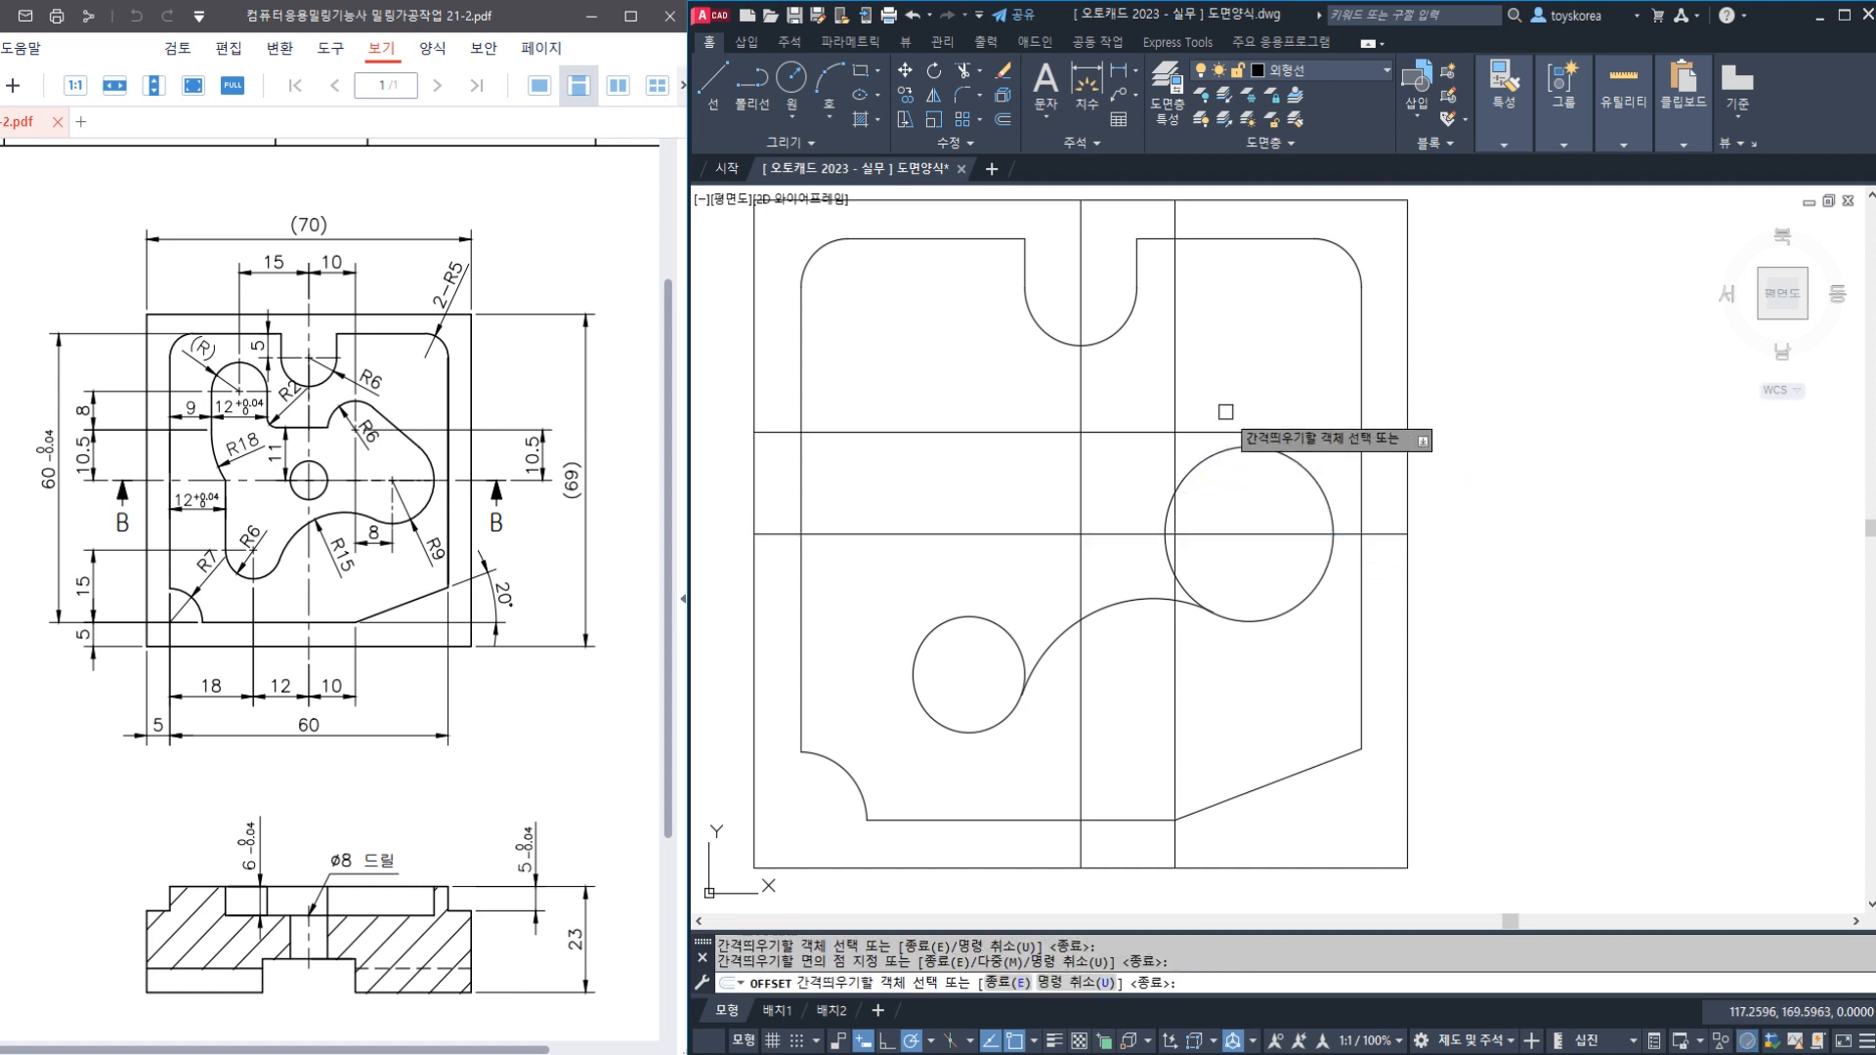
{"action": "key", "text": "Escape"}
{"action": "key", "text": "Escape"}
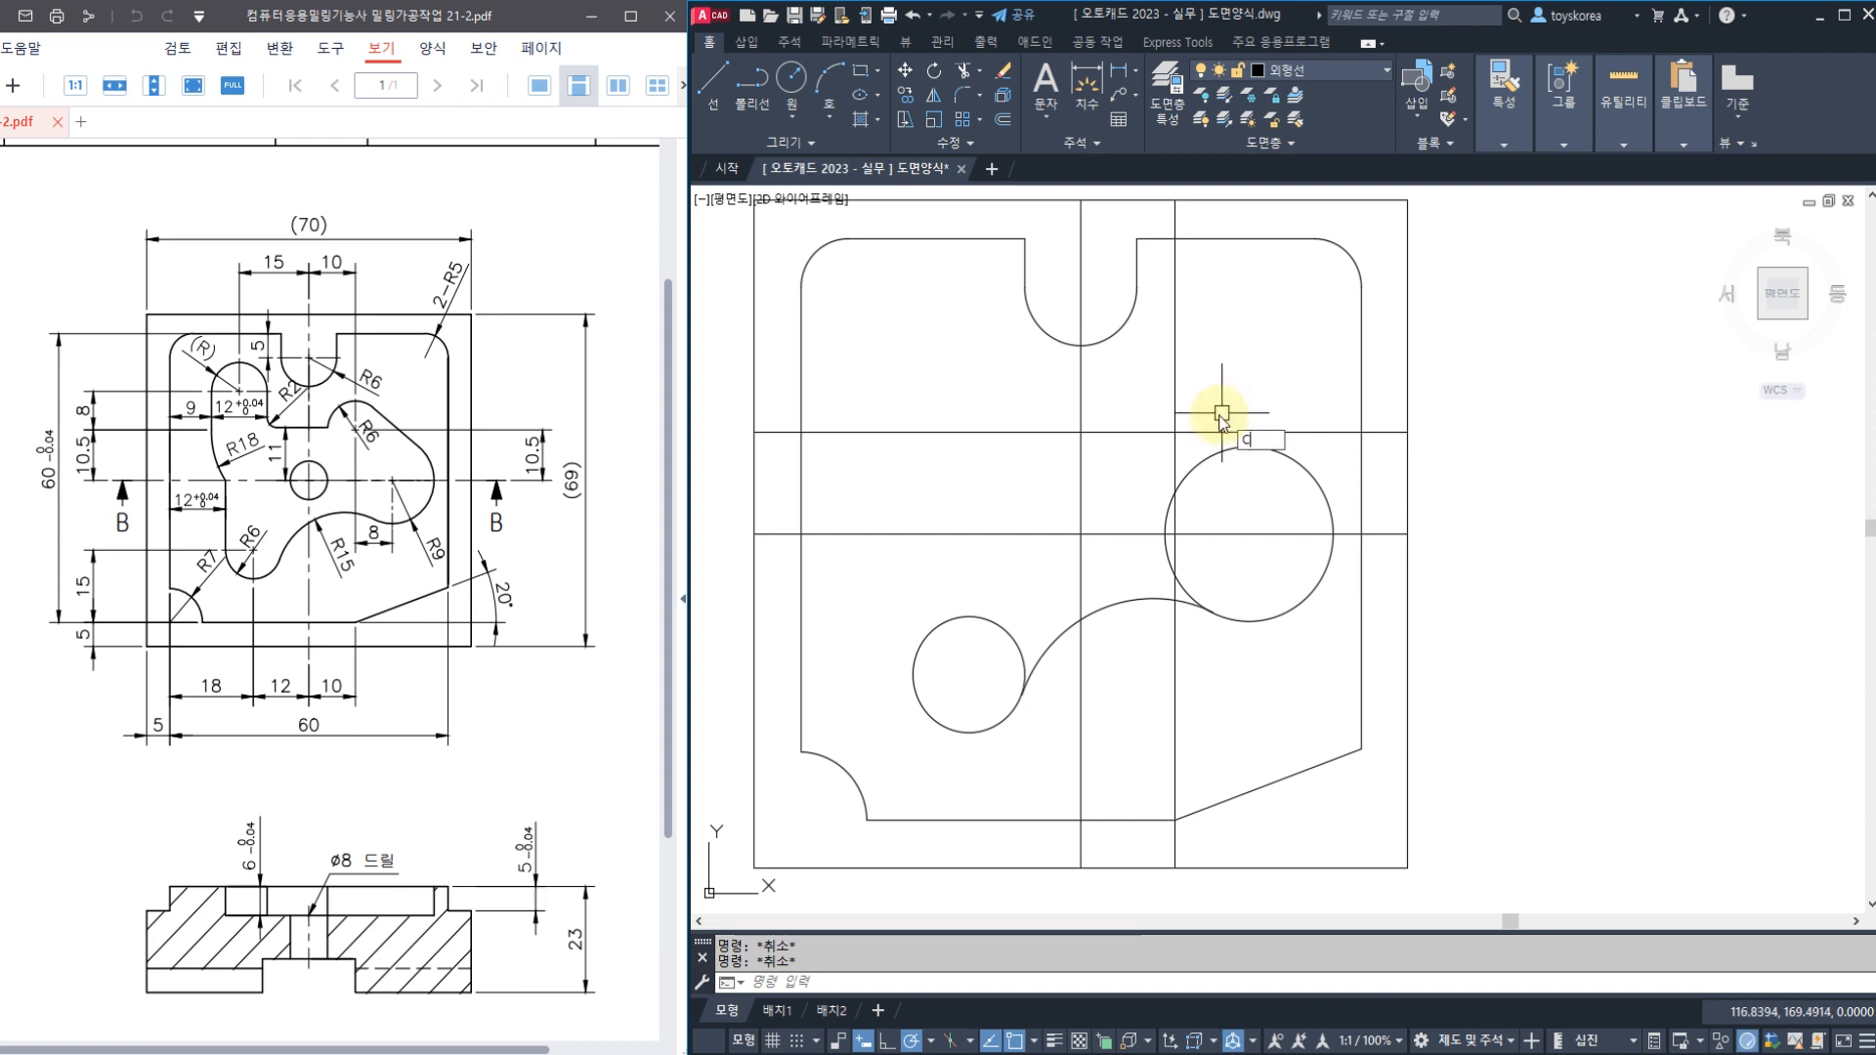
Draw a circle of radius 6 centered where the upper horizontal construction line crosses the rightmost vertical construction line
{"action": "type", "text": "c"}
{"action": "key", "text": "Return"}
{"action": "left_click", "coordinate": [1174, 432]}
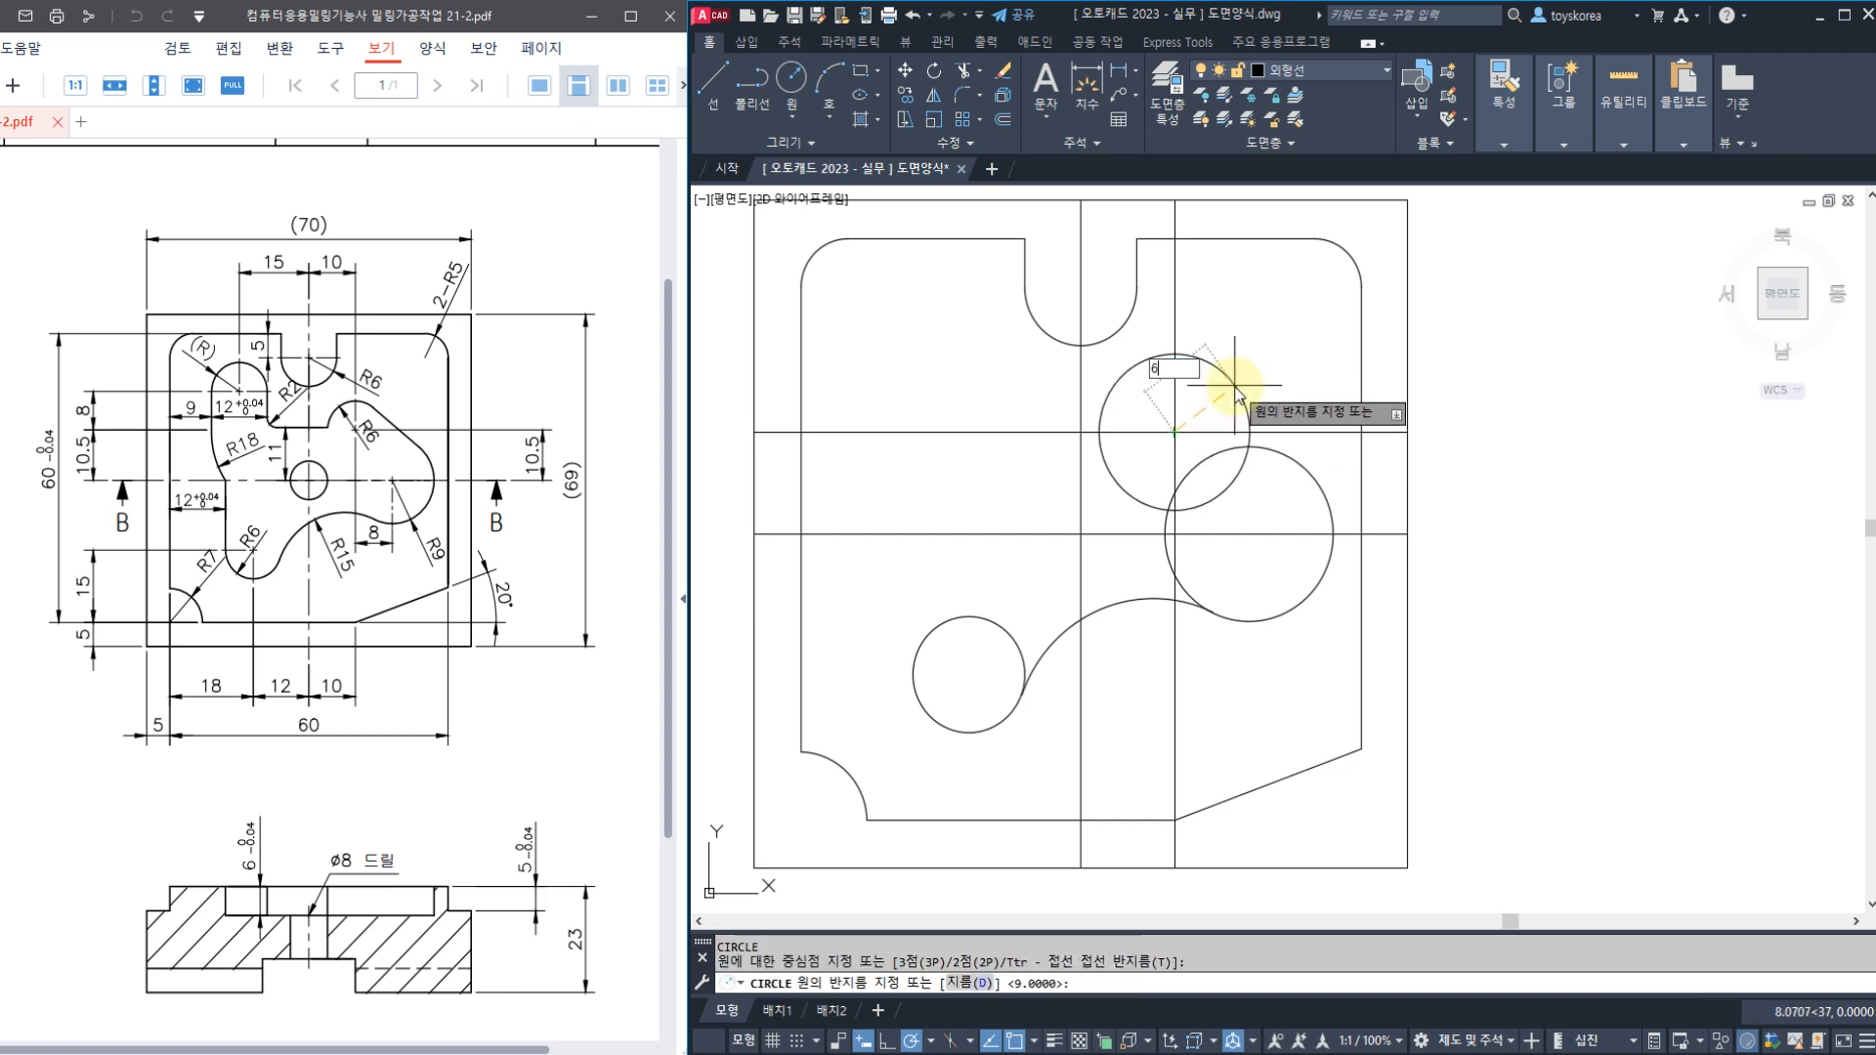
{"action": "type", "text": "6"}
{"action": "key", "text": "Return"}
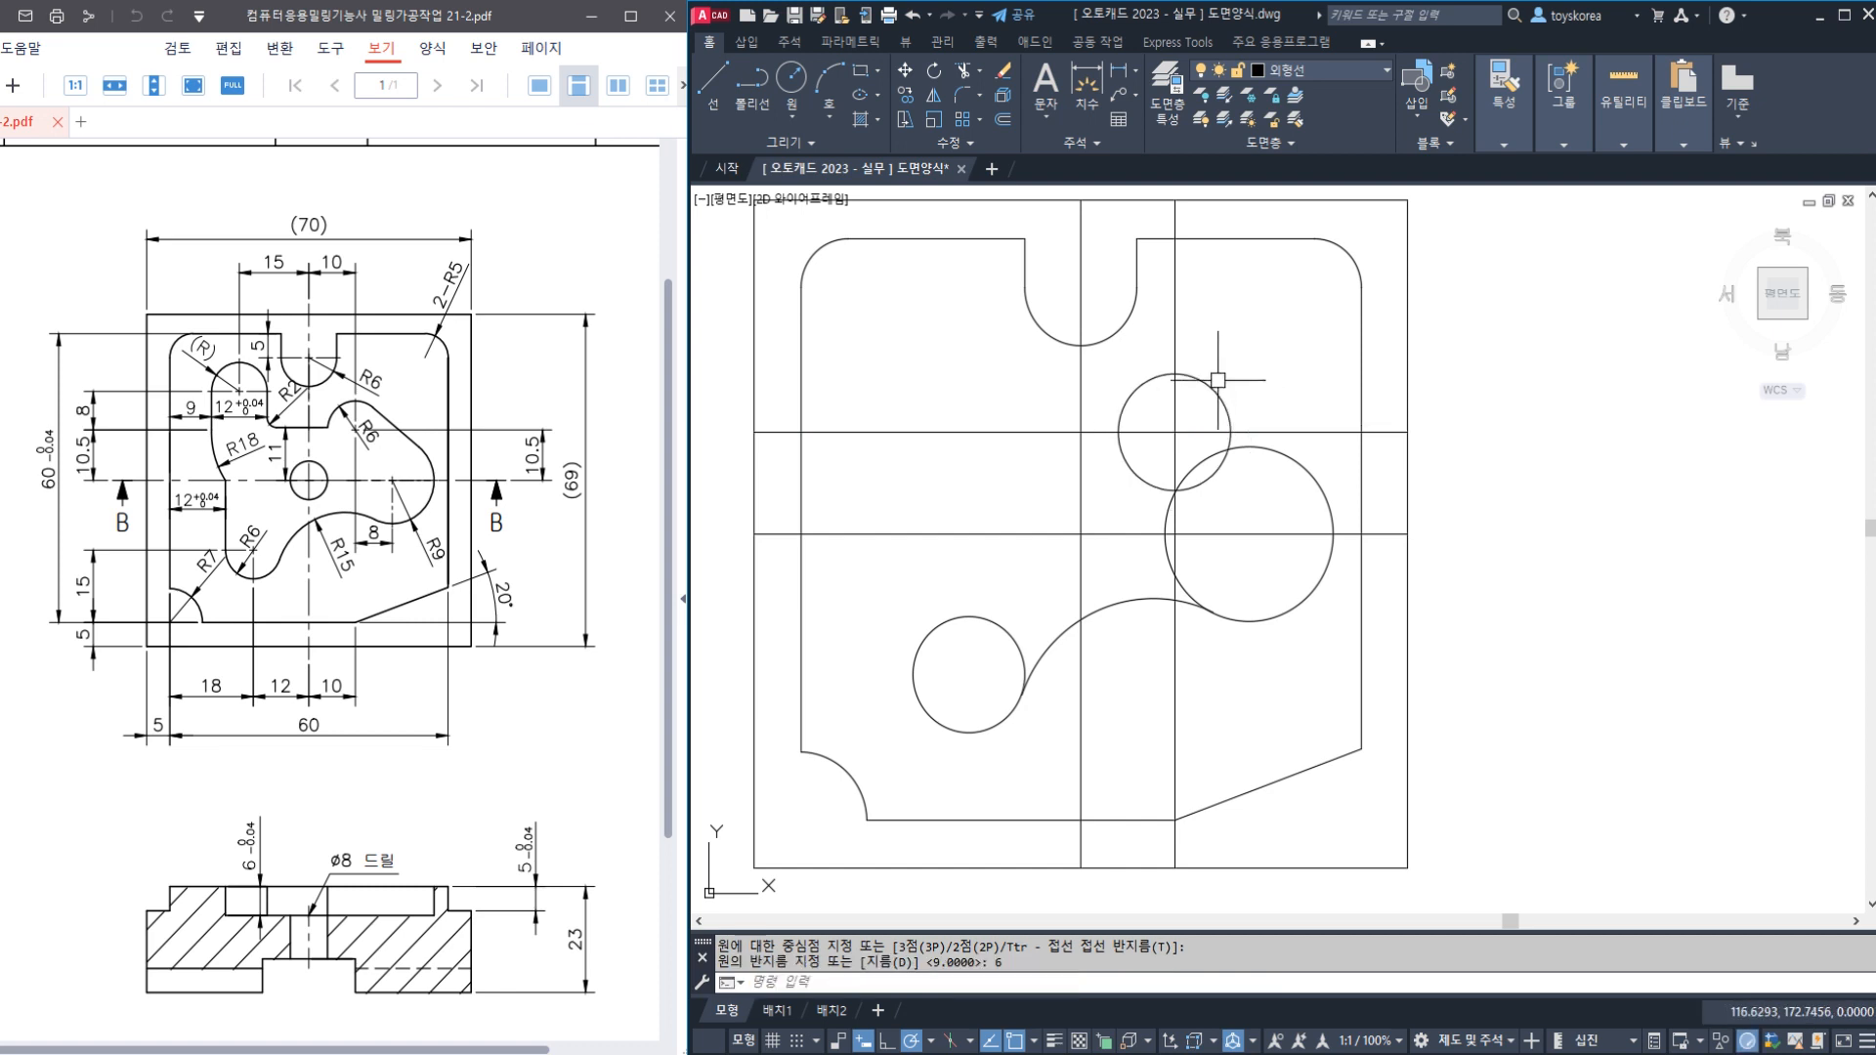
{"action": "left_click", "coordinate": [1204, 377]}
{"action": "left_click", "coordinate": [1319, 479]}
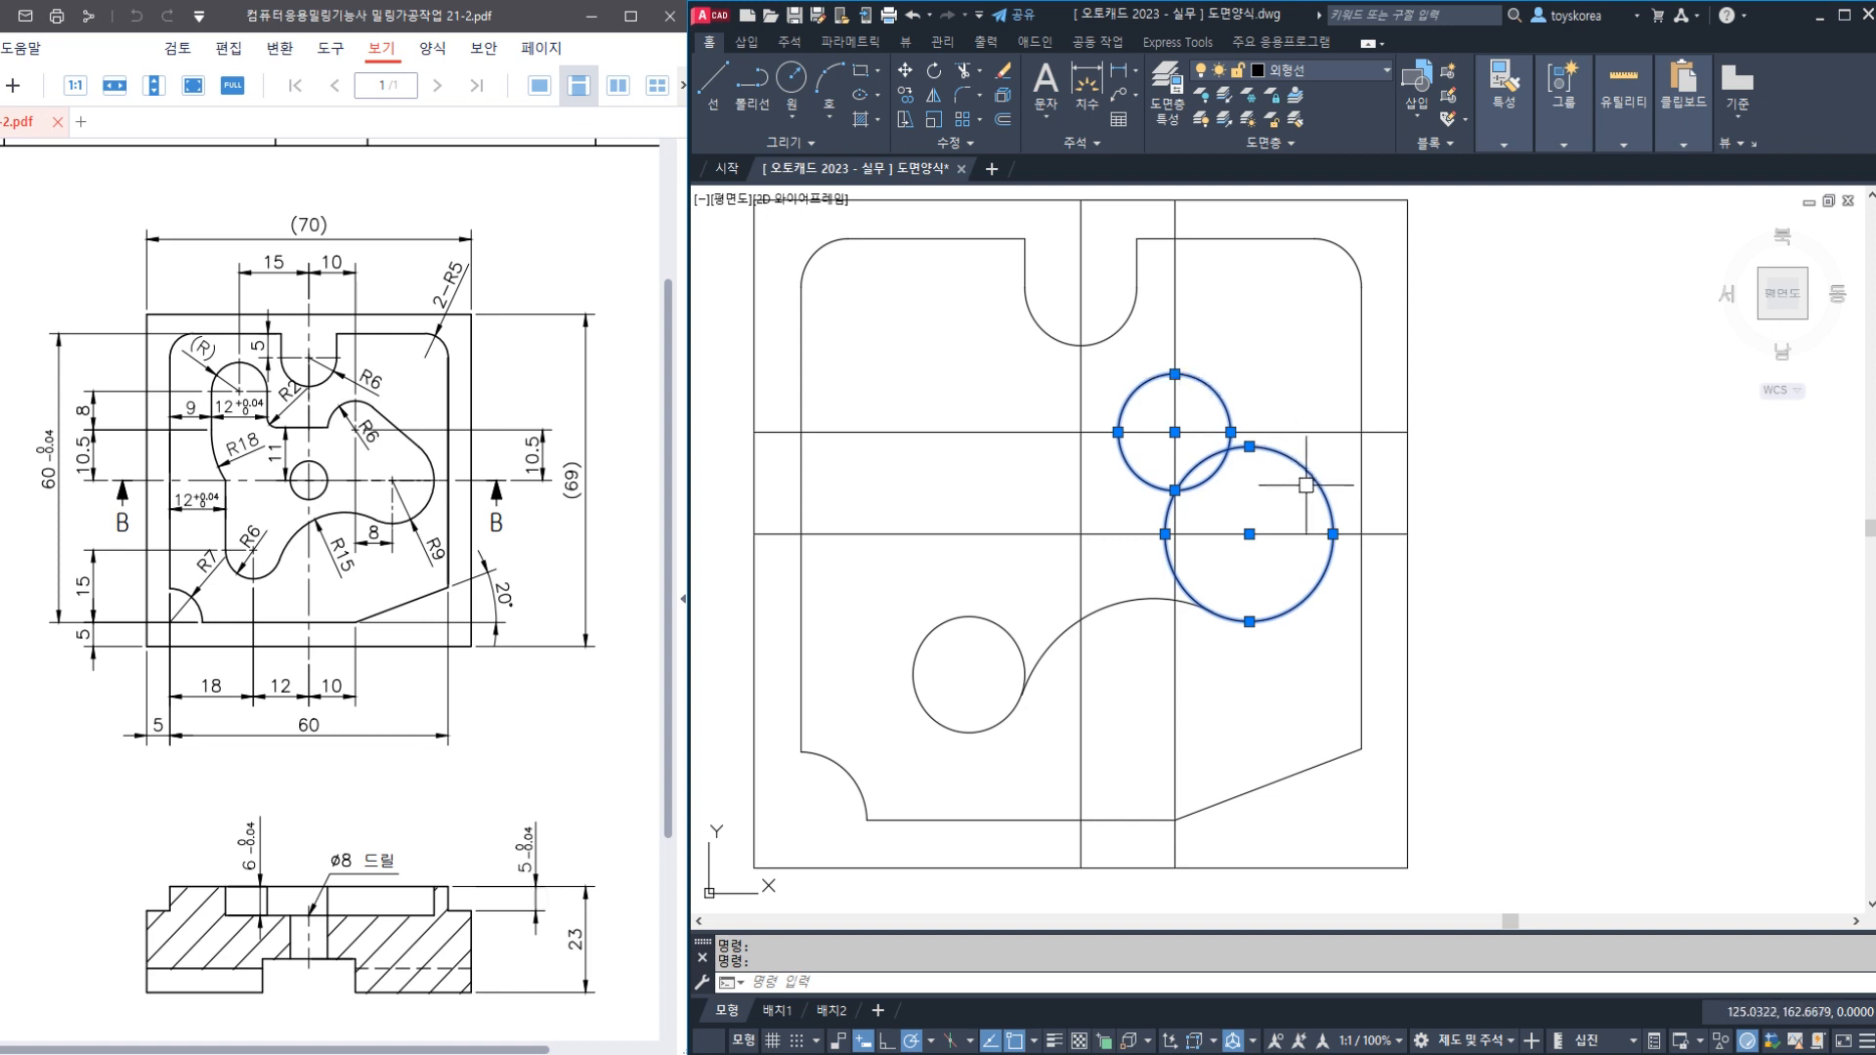
{"action": "key", "text": "Escape"}
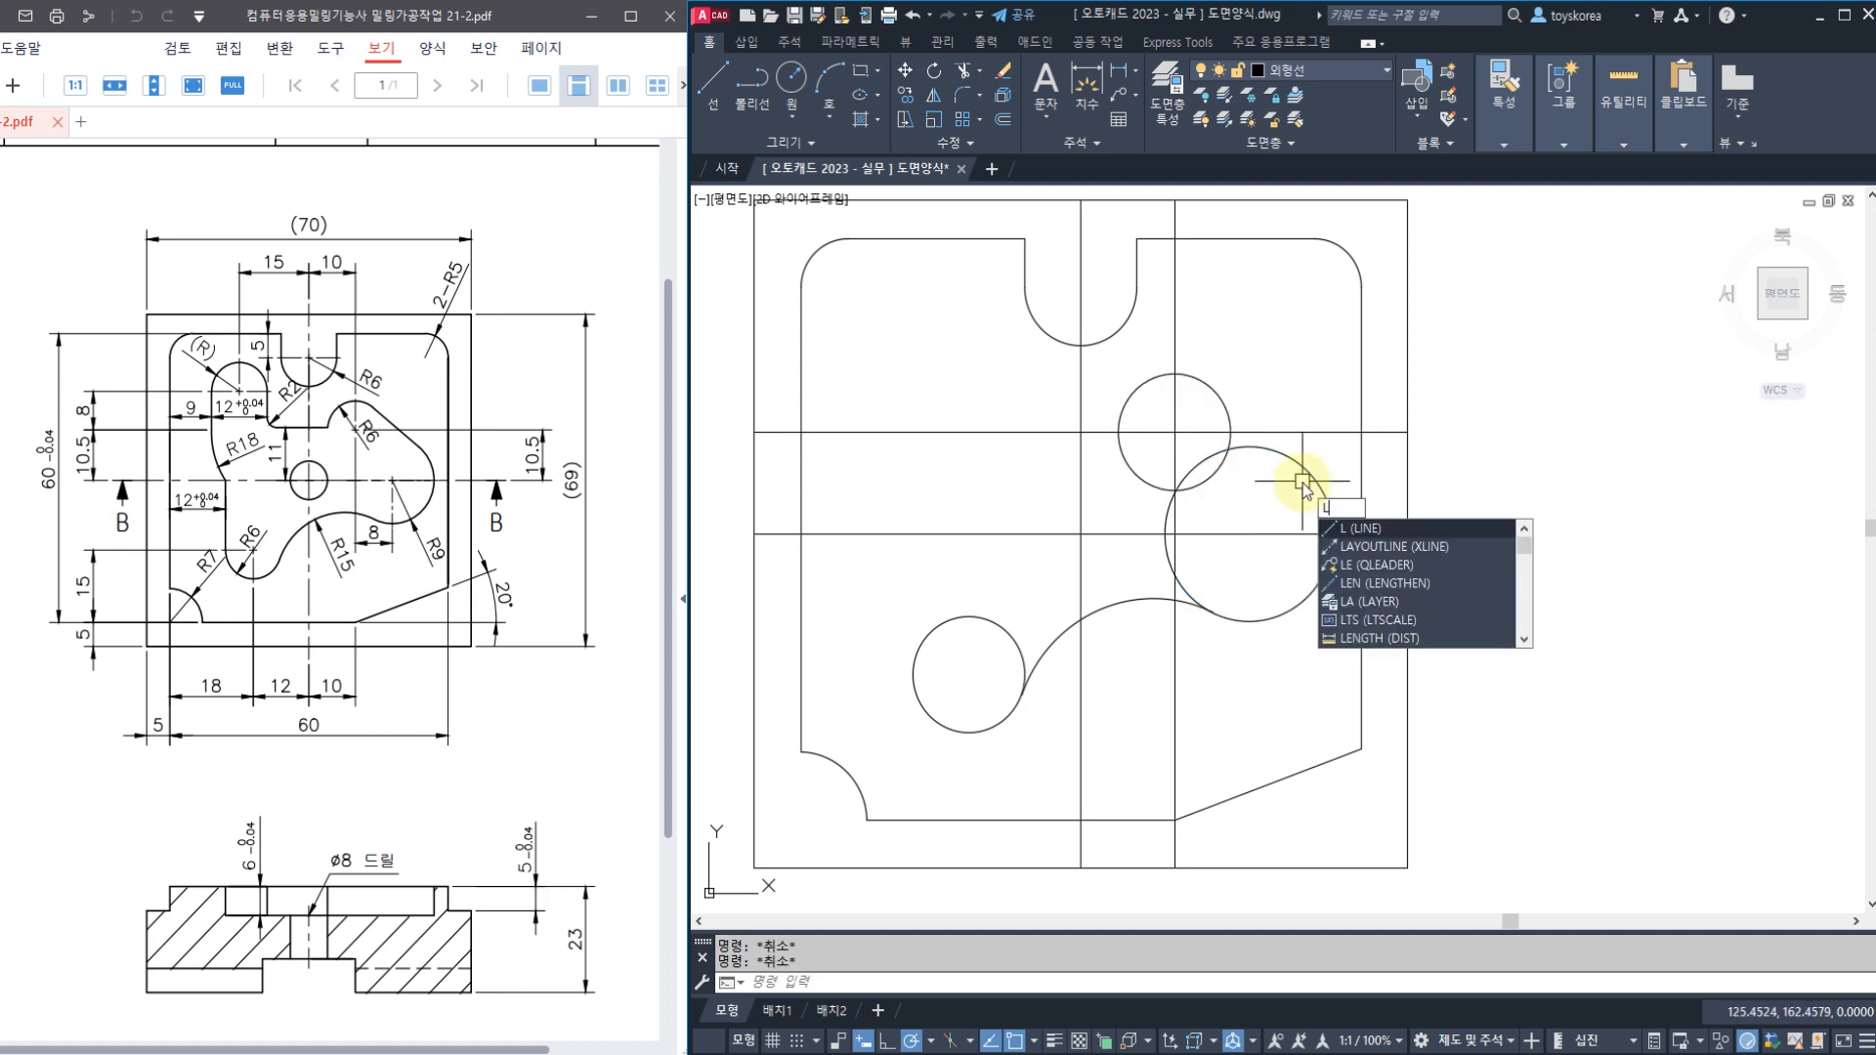
{"action": "key", "text": "Return"}
{"action": "key", "text": "Escape"}
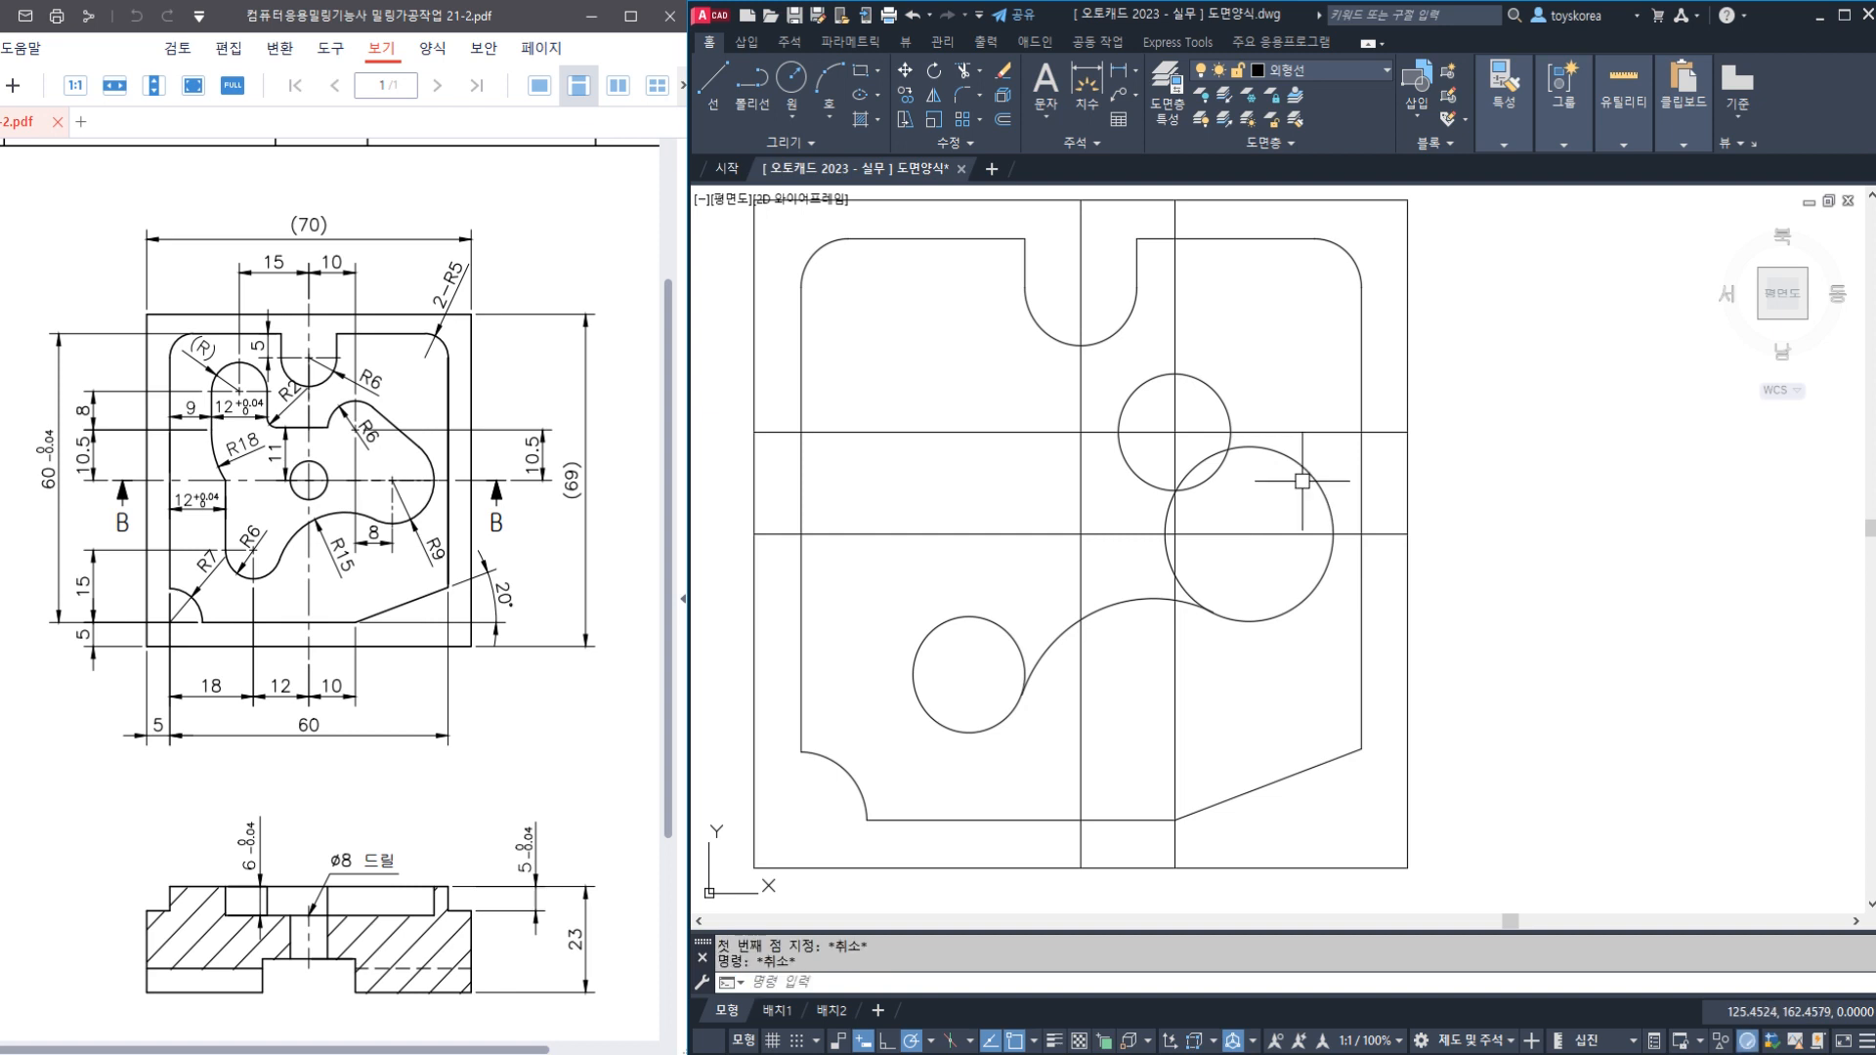
Draw a line tangent to the upper R6 circle and the R9 circle along their outer upper side
{"action": "key", "text": "Return"}
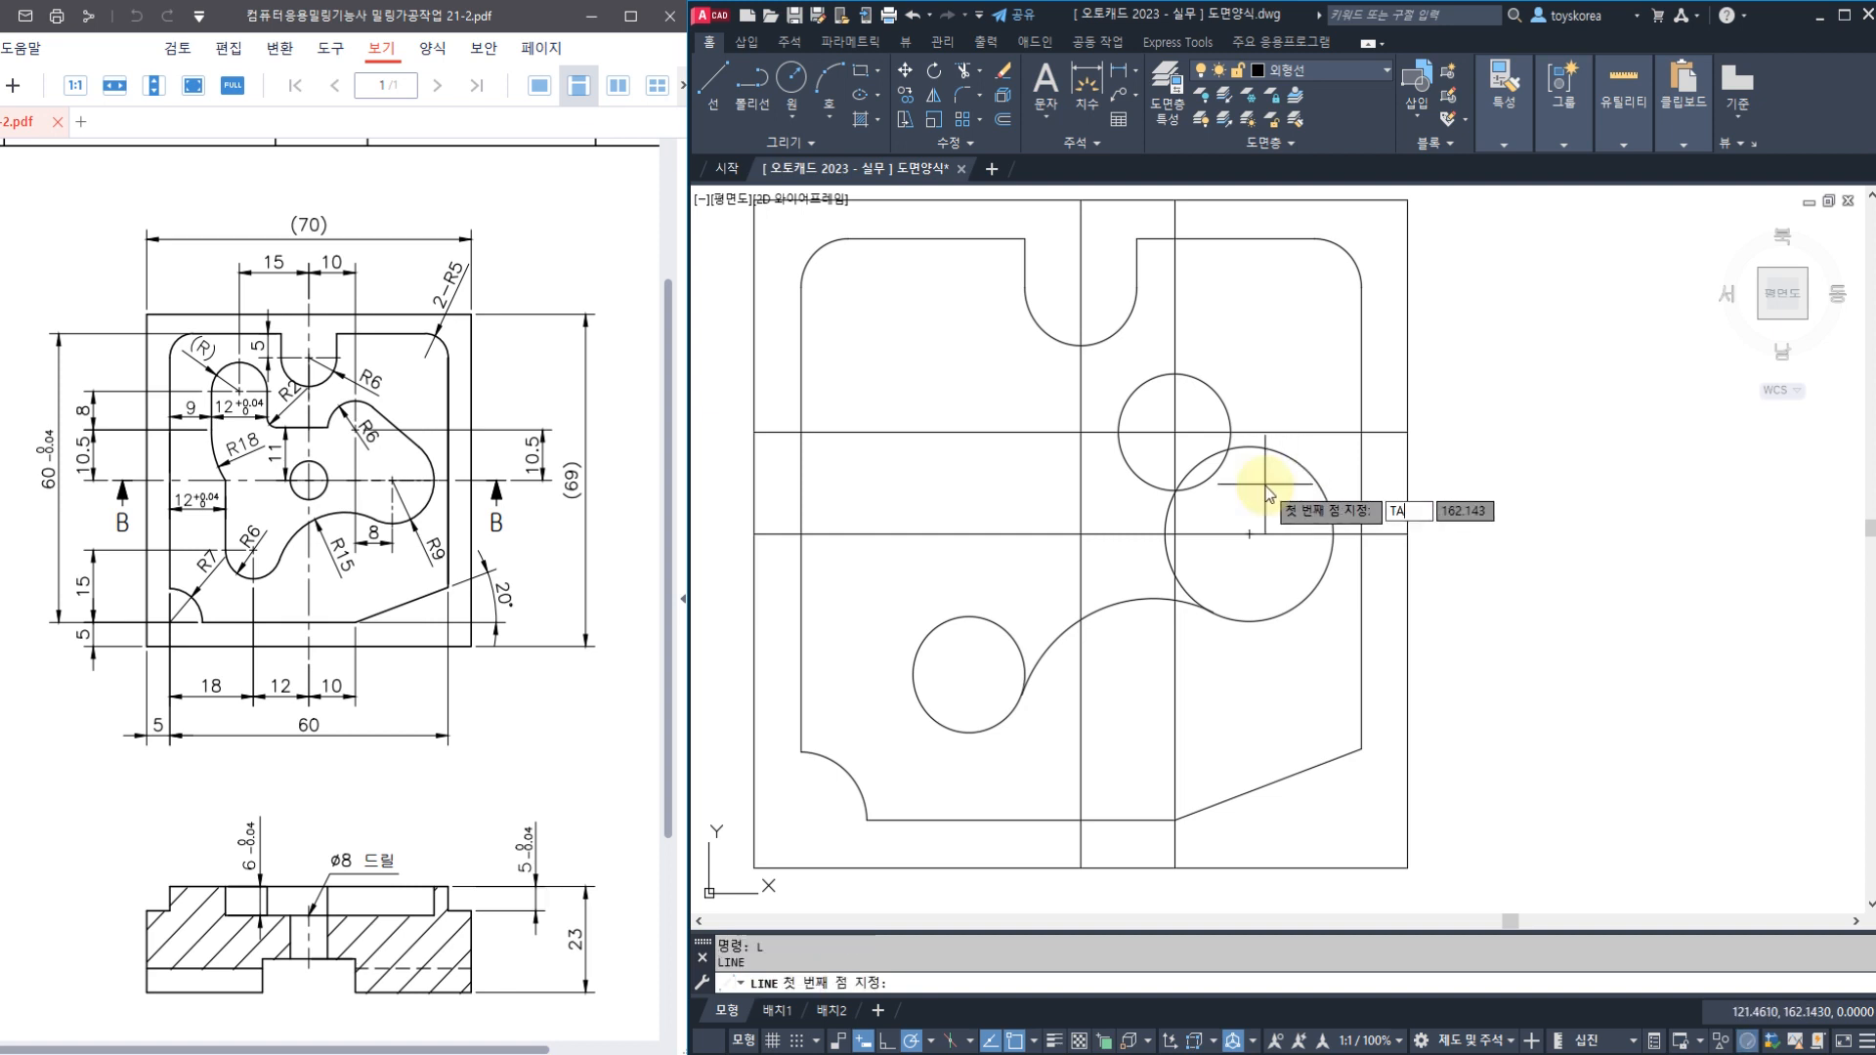
{"action": "key", "text": "Return"}
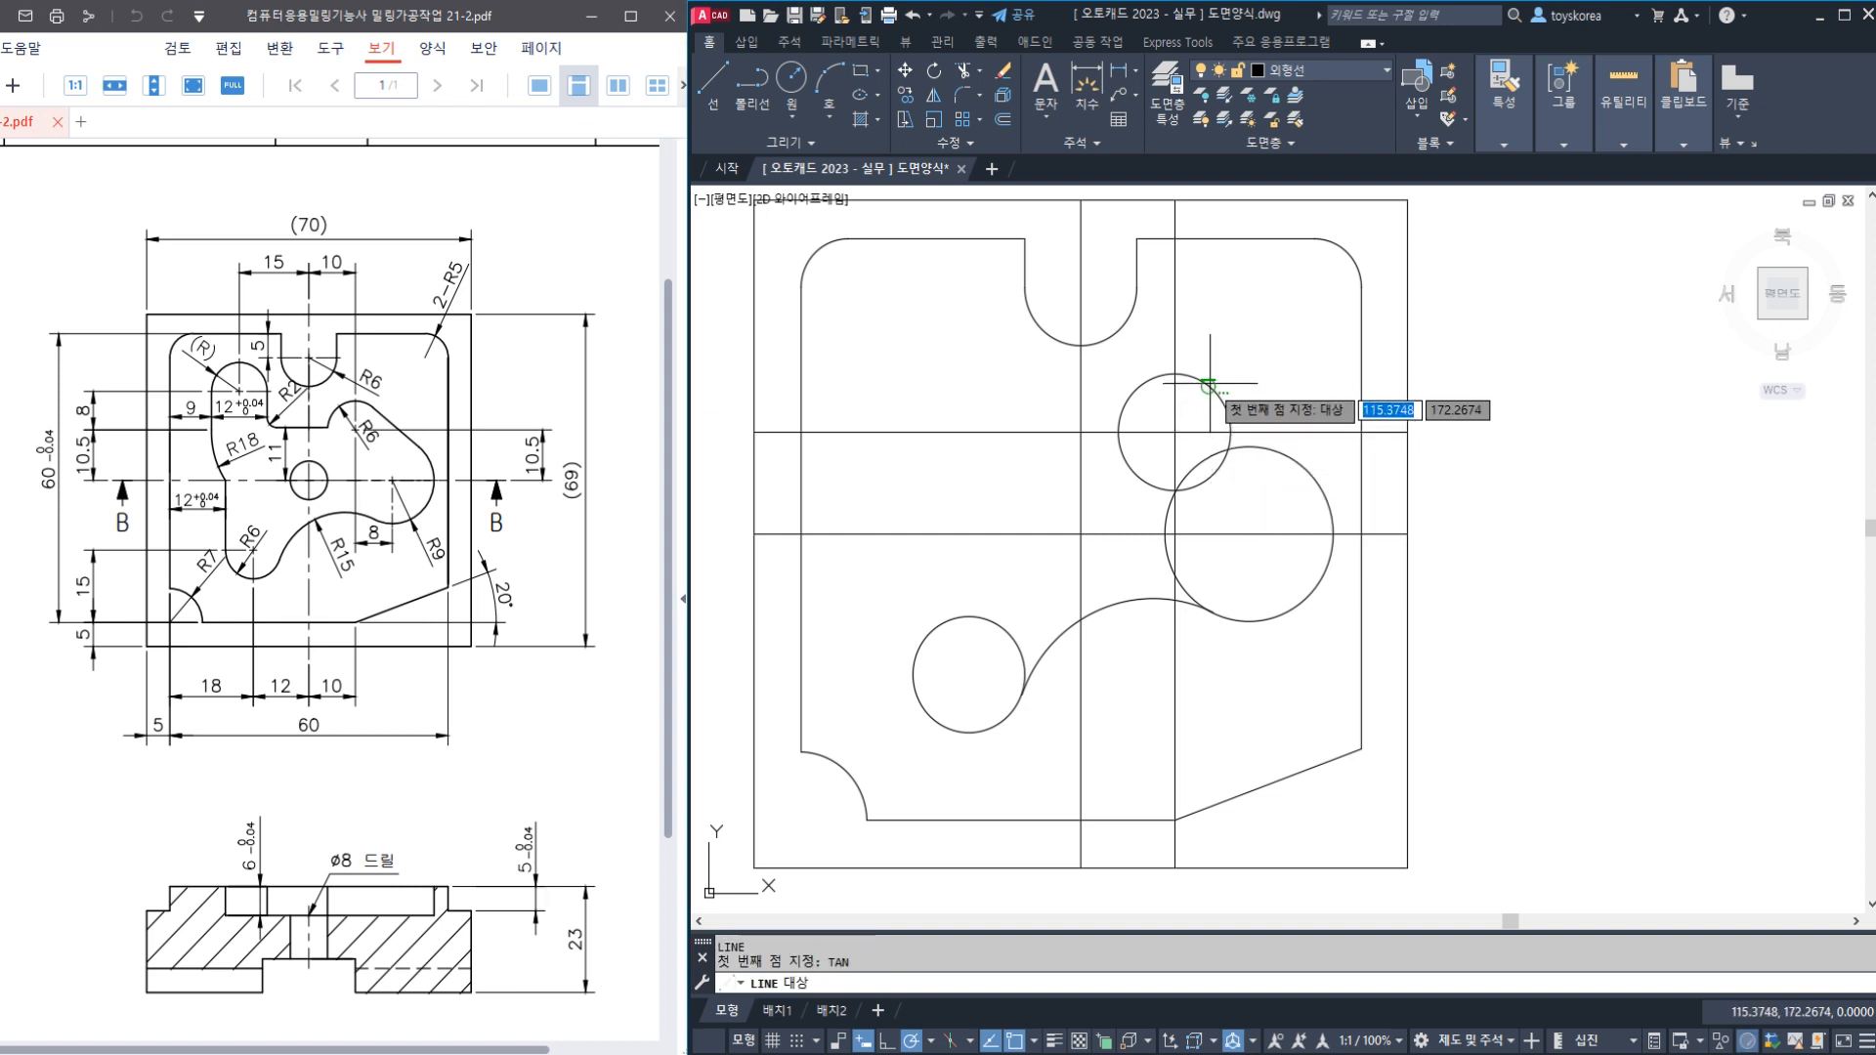
{"action": "left_click", "coordinate": [1217, 391]}
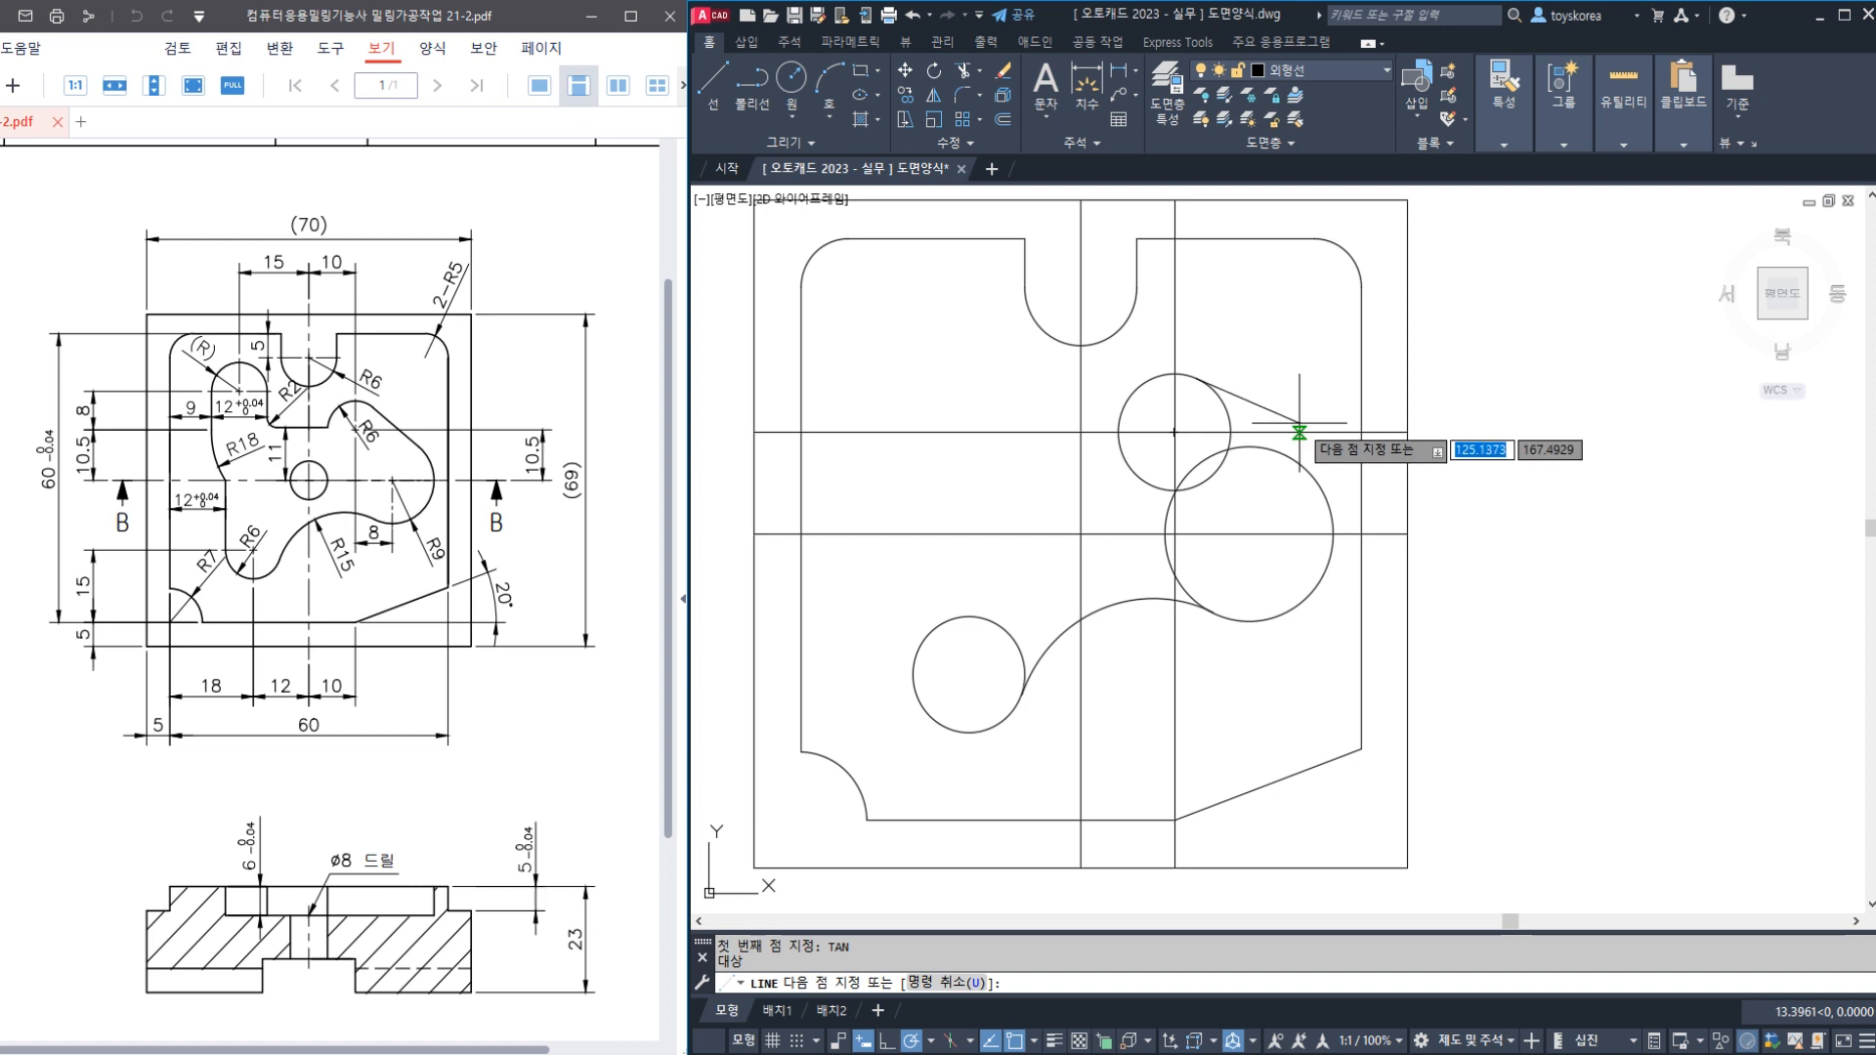
{"action": "key", "text": "Return"}
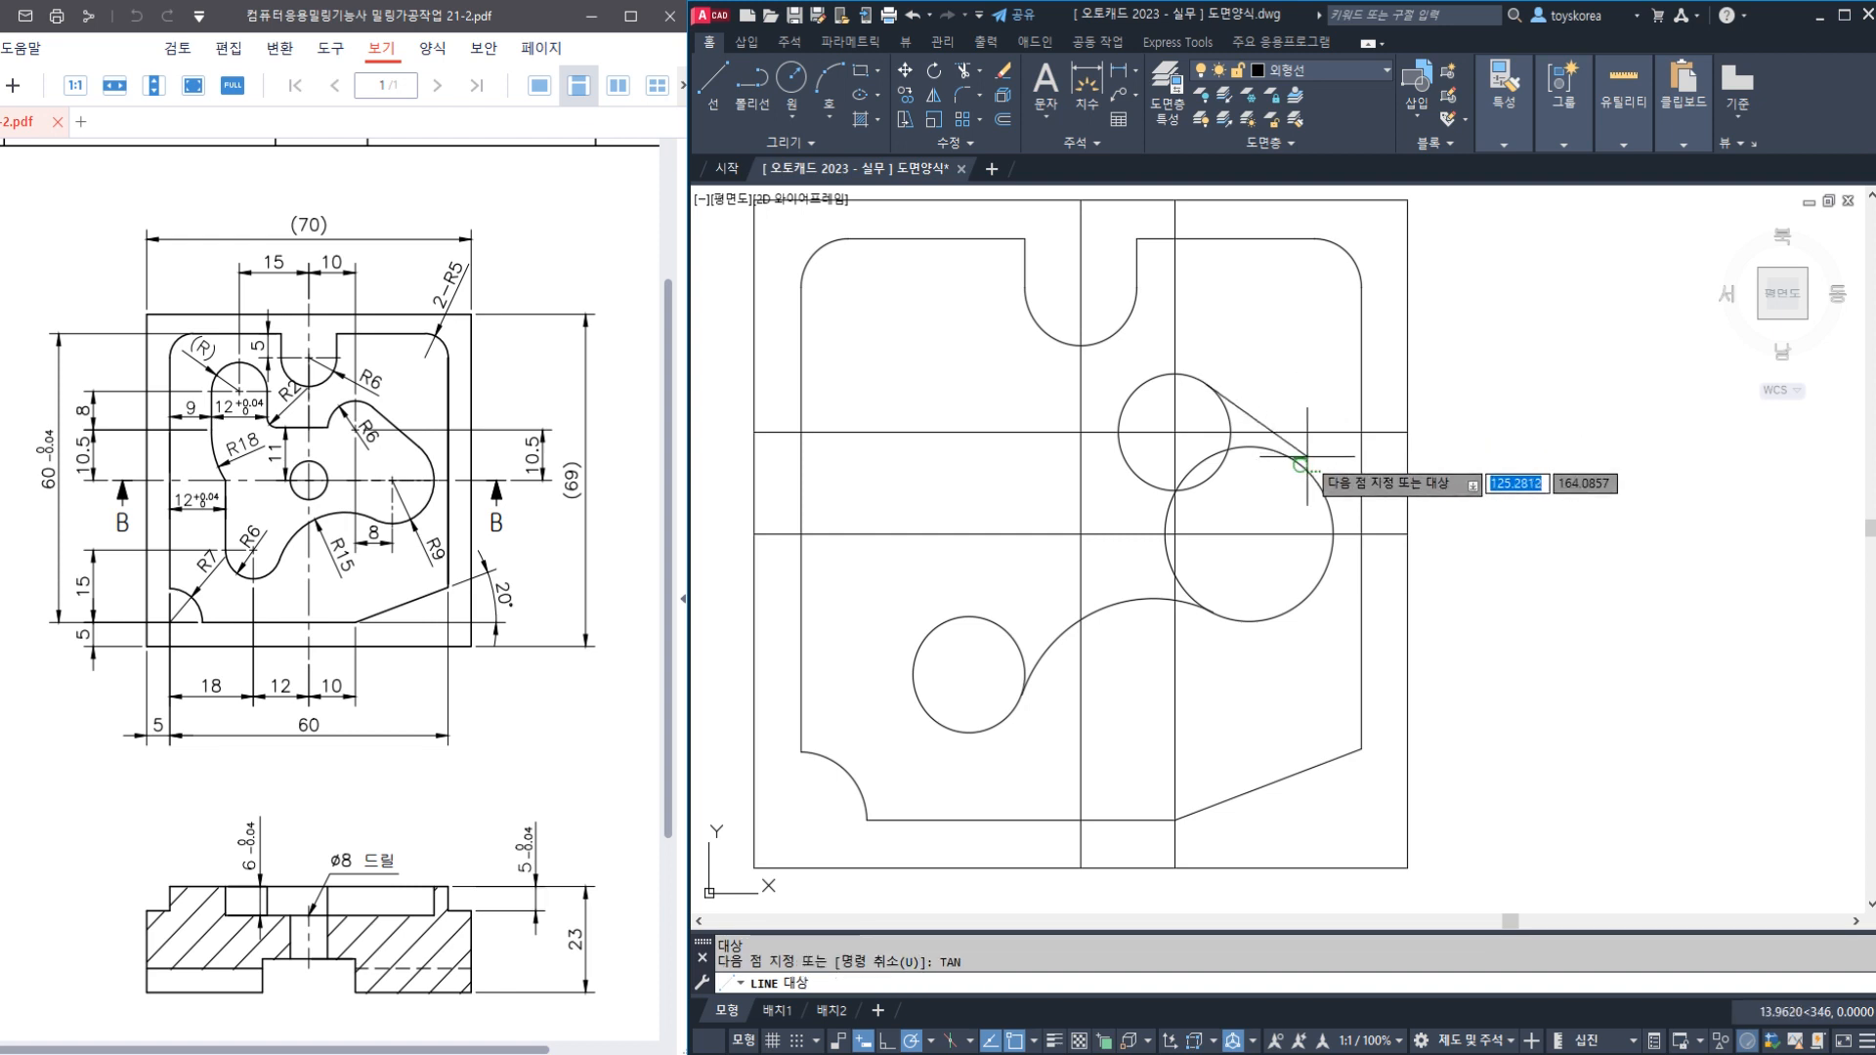
{"action": "left_click", "coordinate": [1304, 461]}
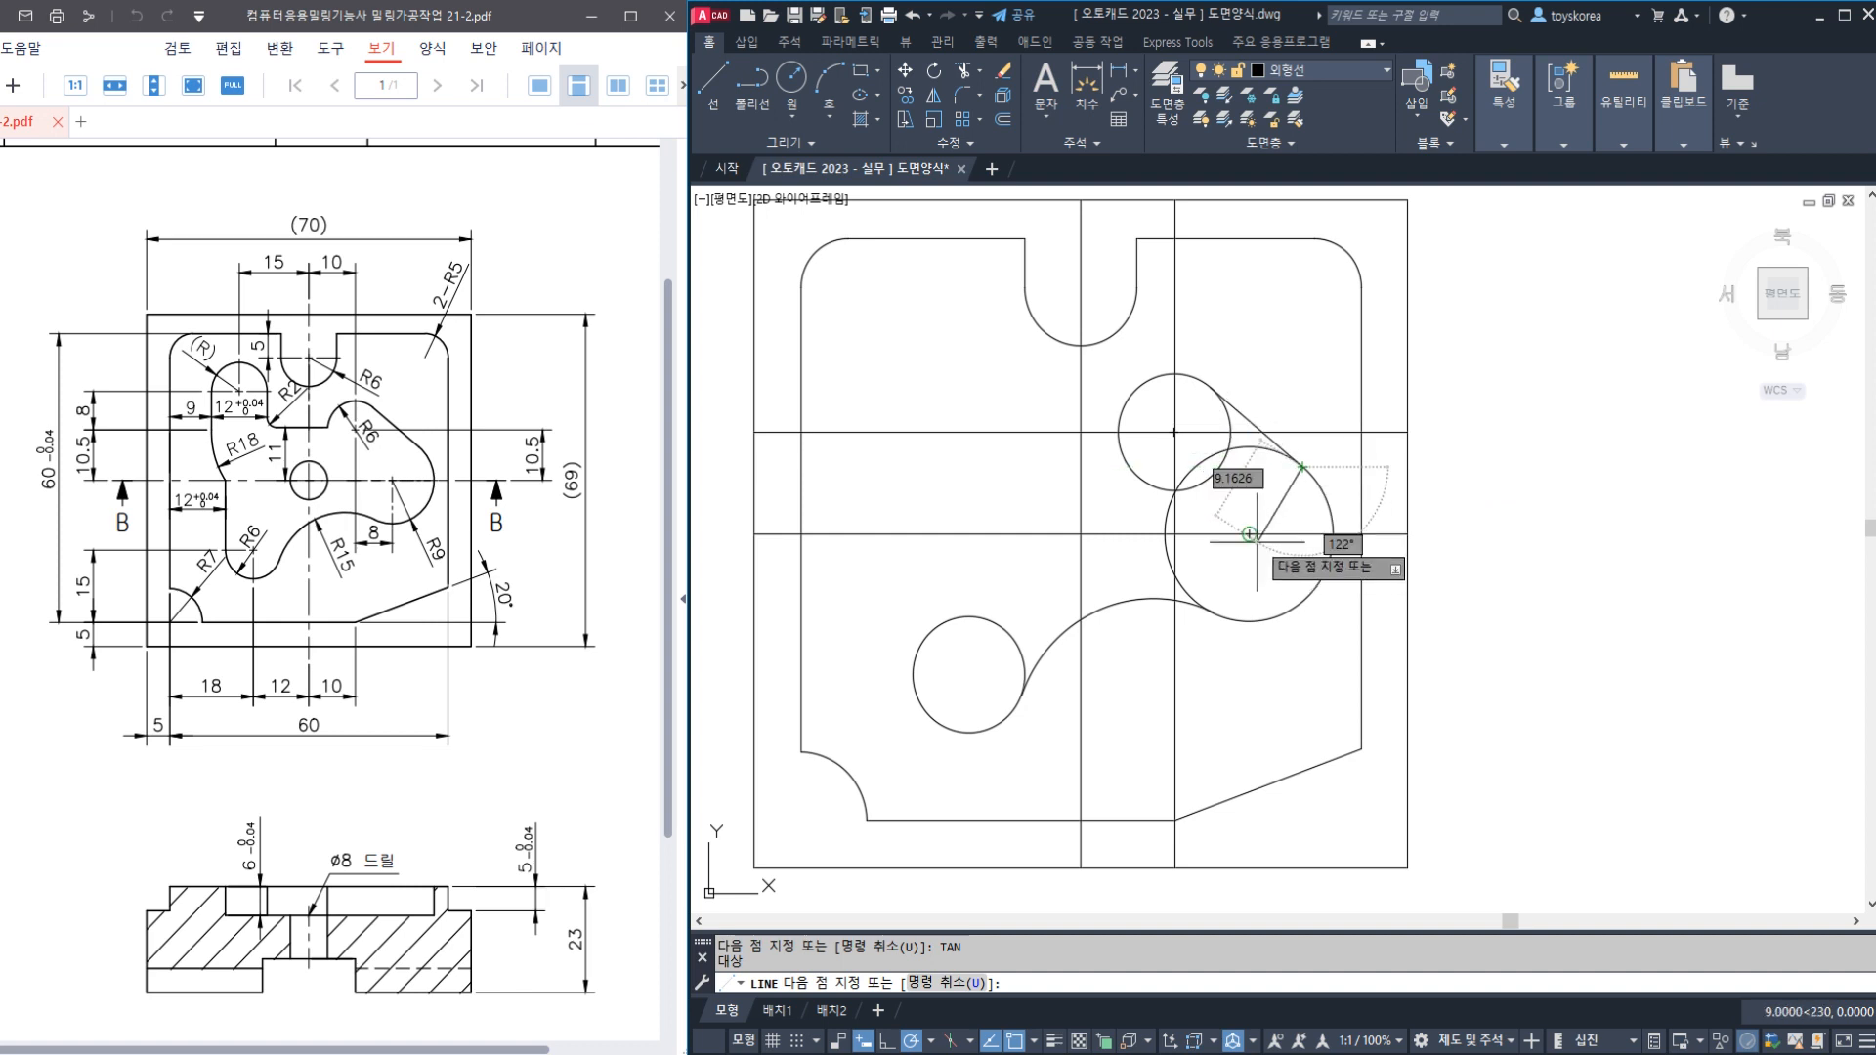
{"action": "key", "text": "Escape"}
{"action": "left_click", "coordinate": [1245, 415]}
{"action": "key", "text": "Escape"}
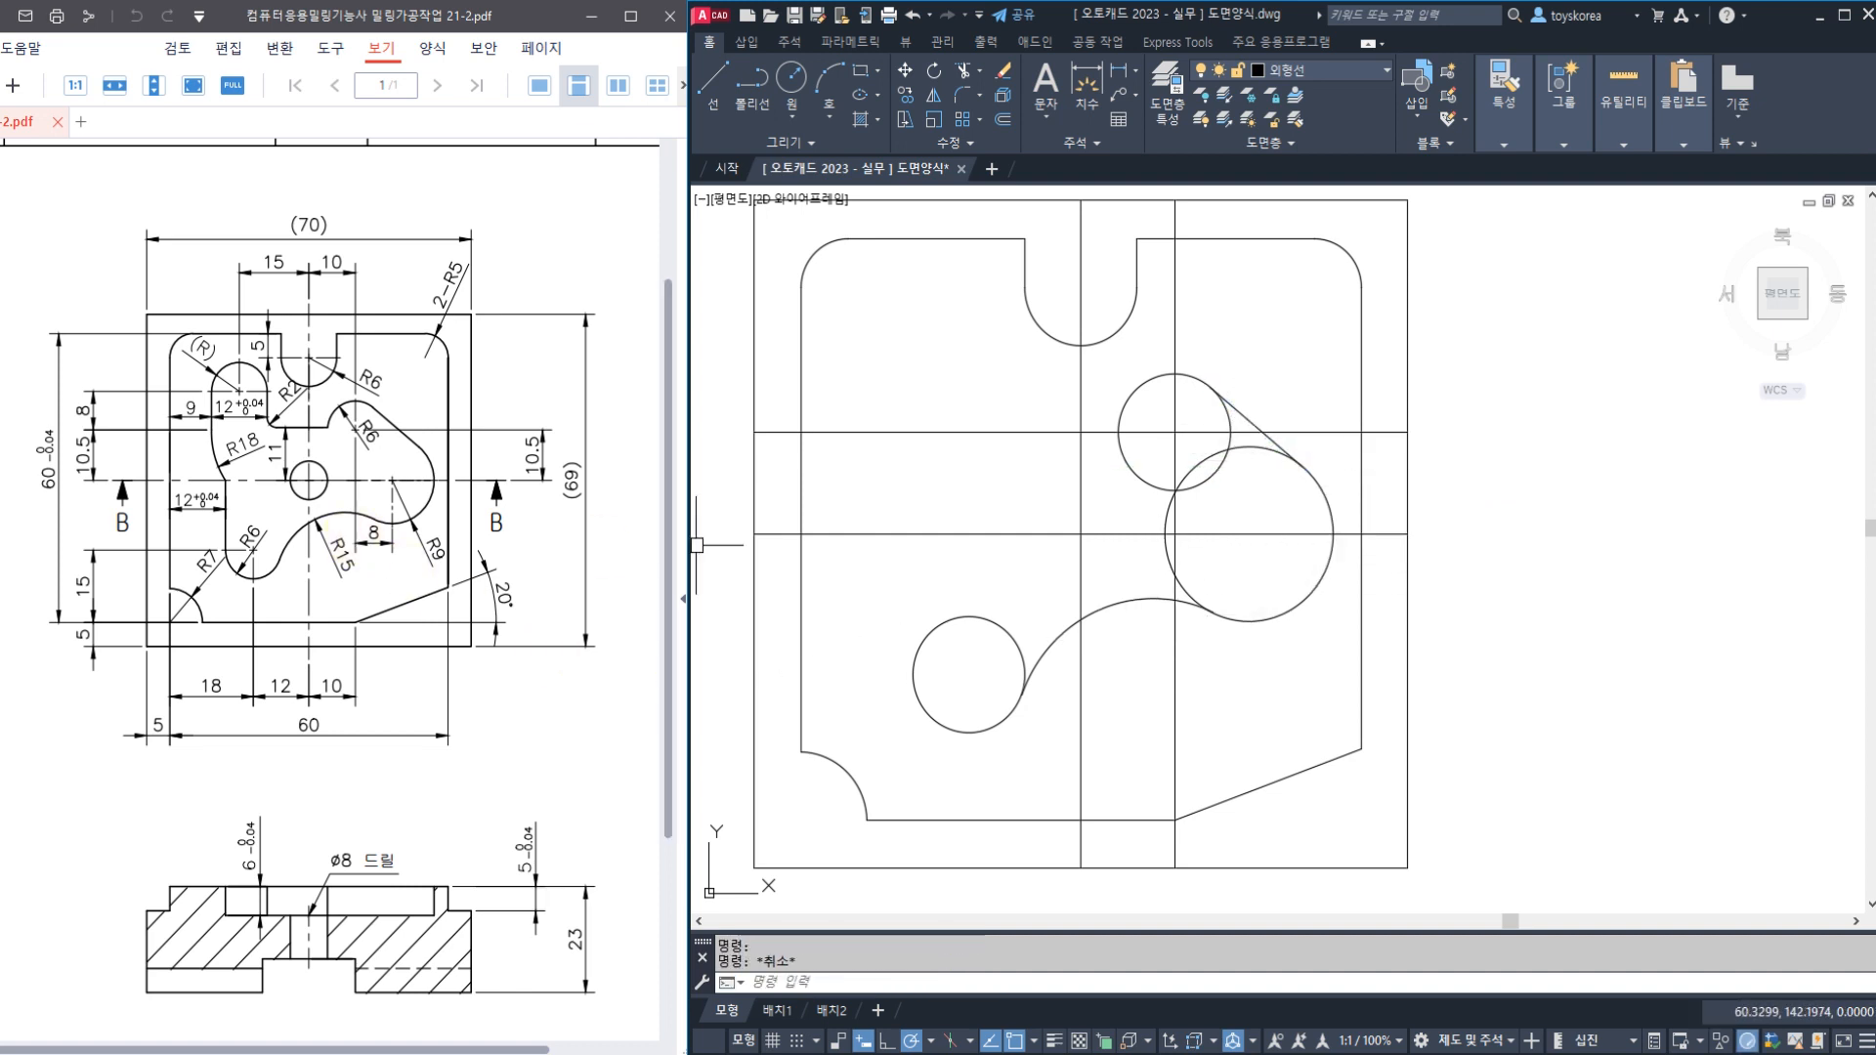
Trim away the inner portion of the R9 circle, using the tangent line and the R15 arc as cutting edges
{"action": "left_click", "coordinate": [1140, 601]}
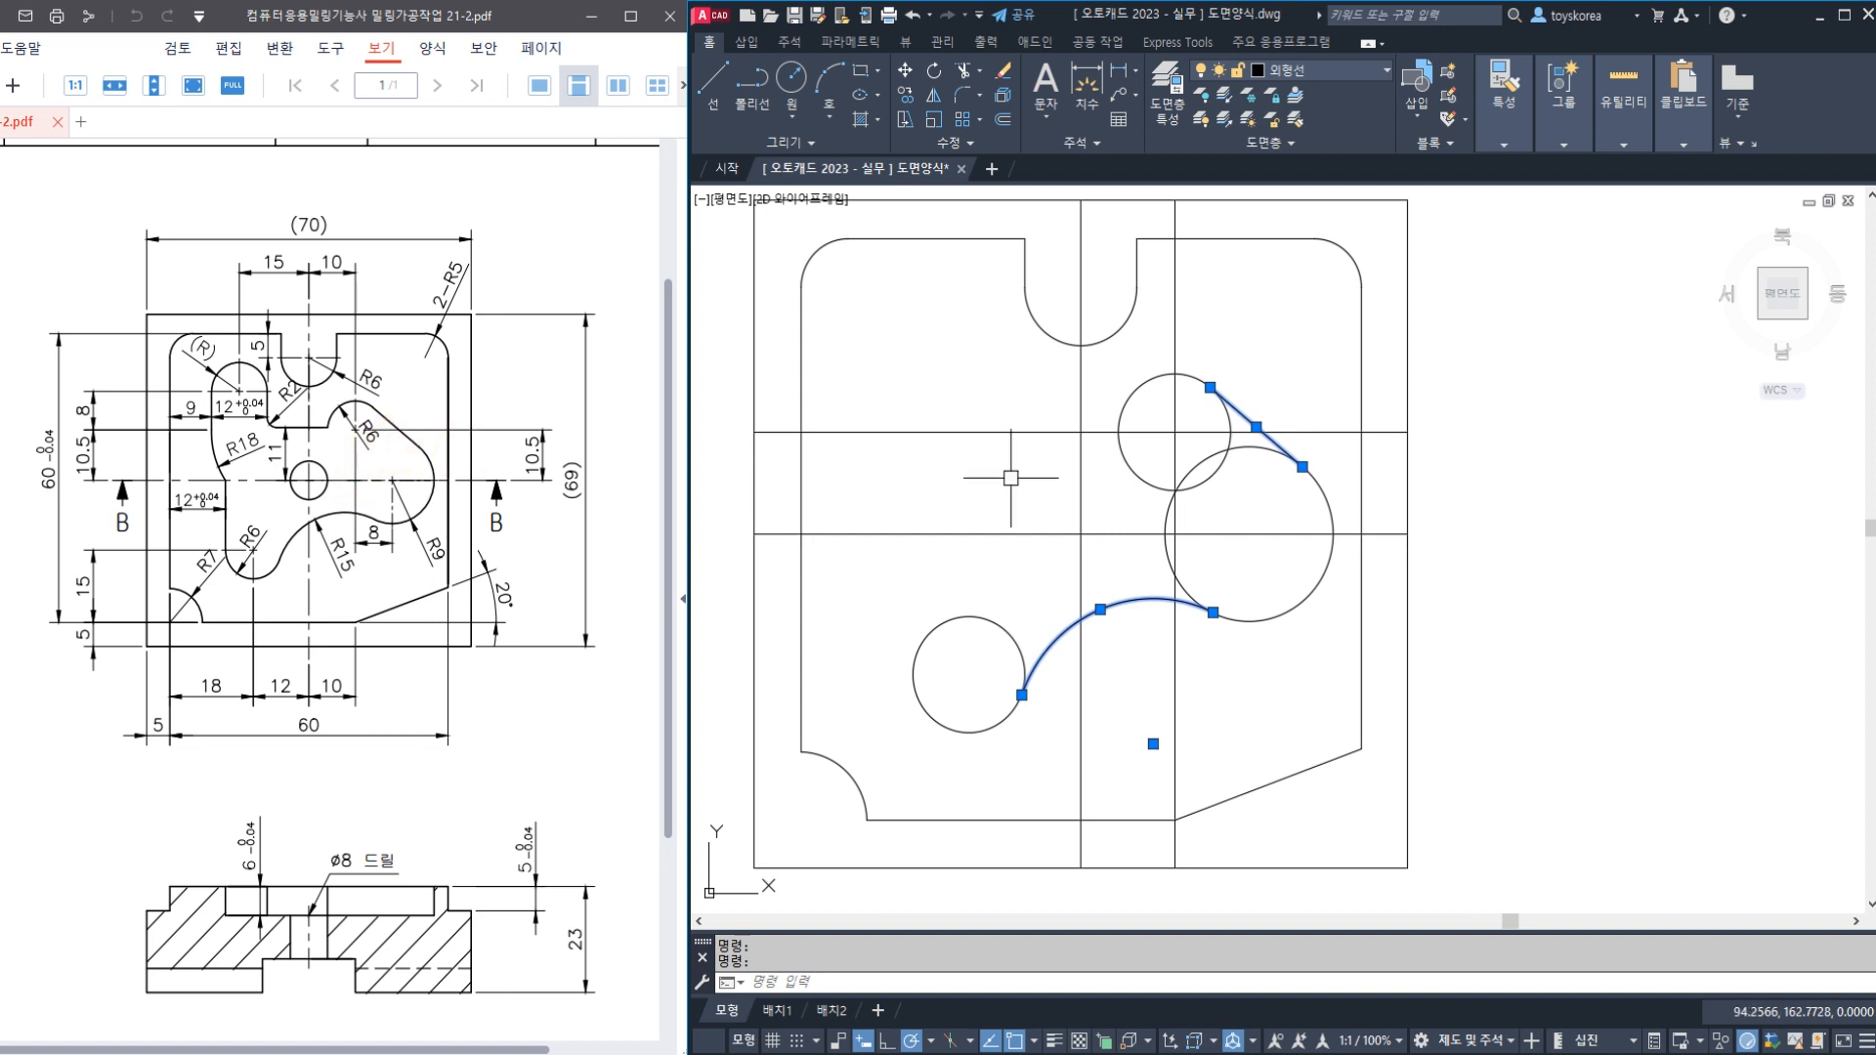
{"action": "key", "text": "Escape"}
{"action": "key", "text": "Escape"}
{"action": "type", "text": "TR"}
{"action": "key", "text": "Return"}
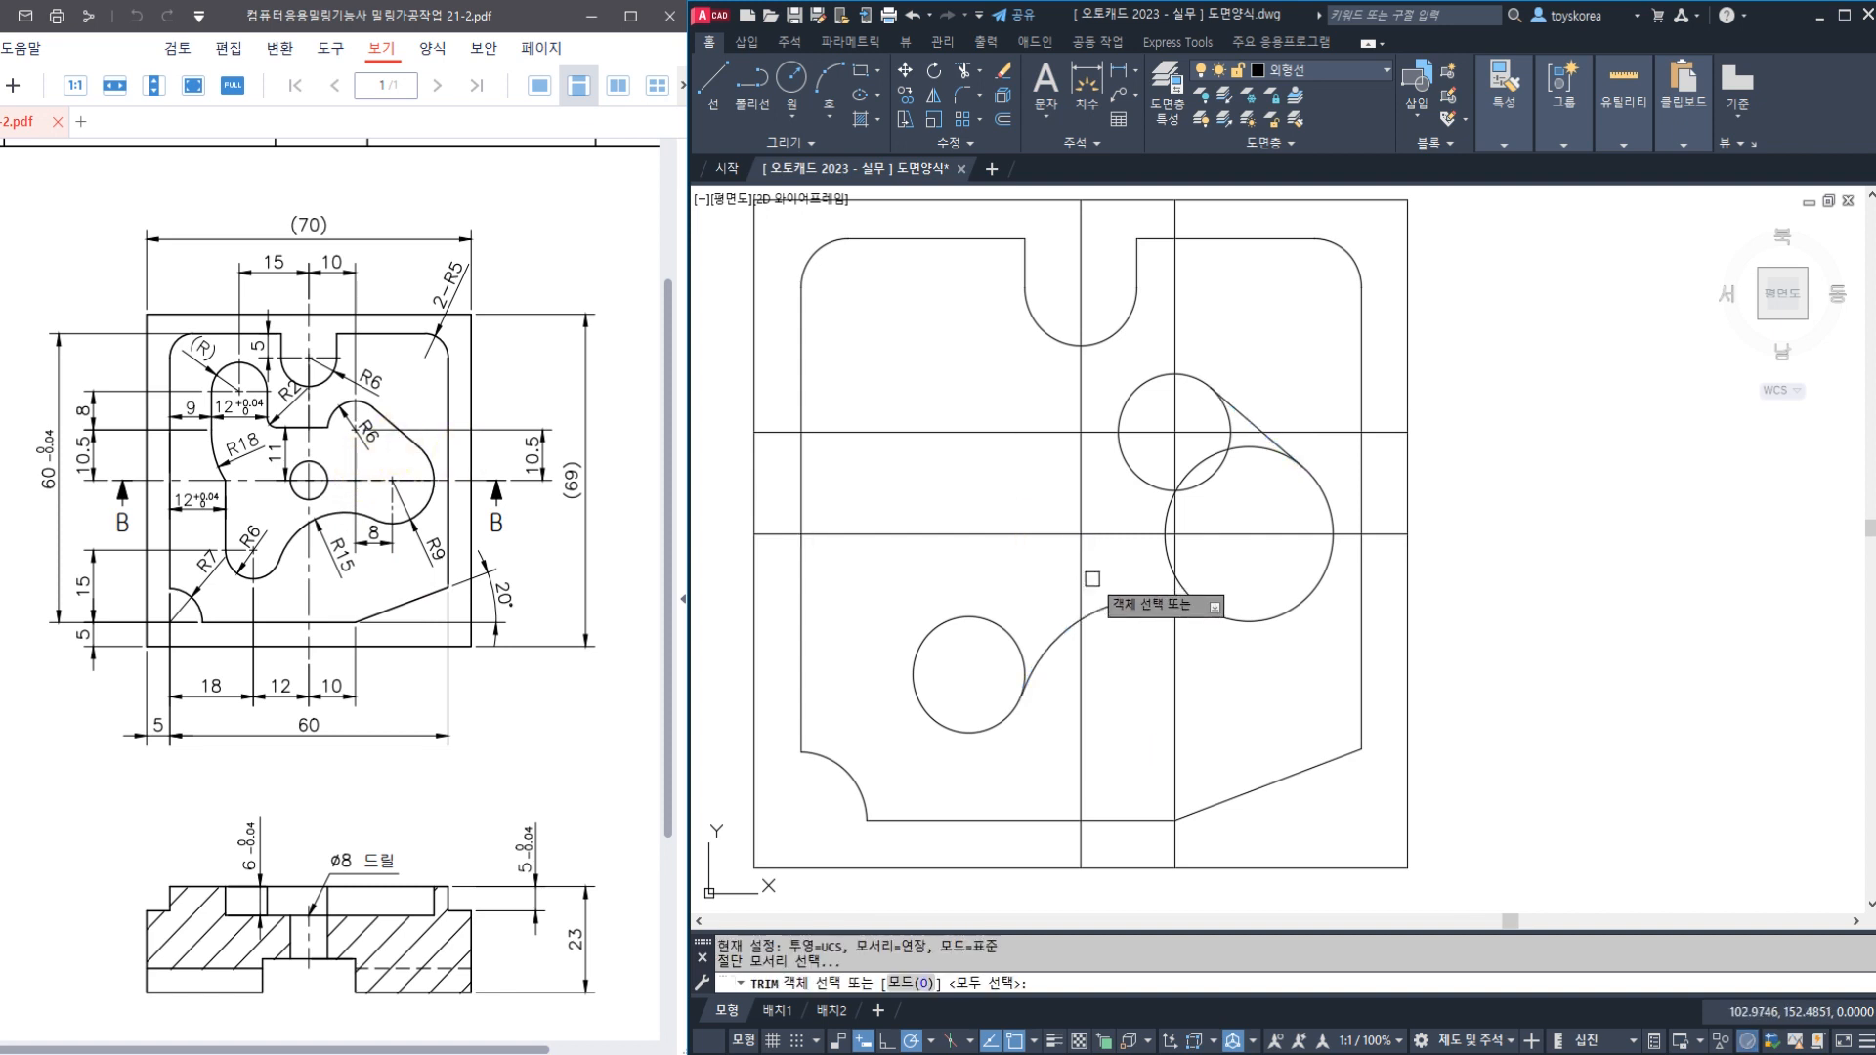
{"action": "left_click", "coordinate": [1114, 602]}
{"action": "left_click", "coordinate": [1227, 418]}
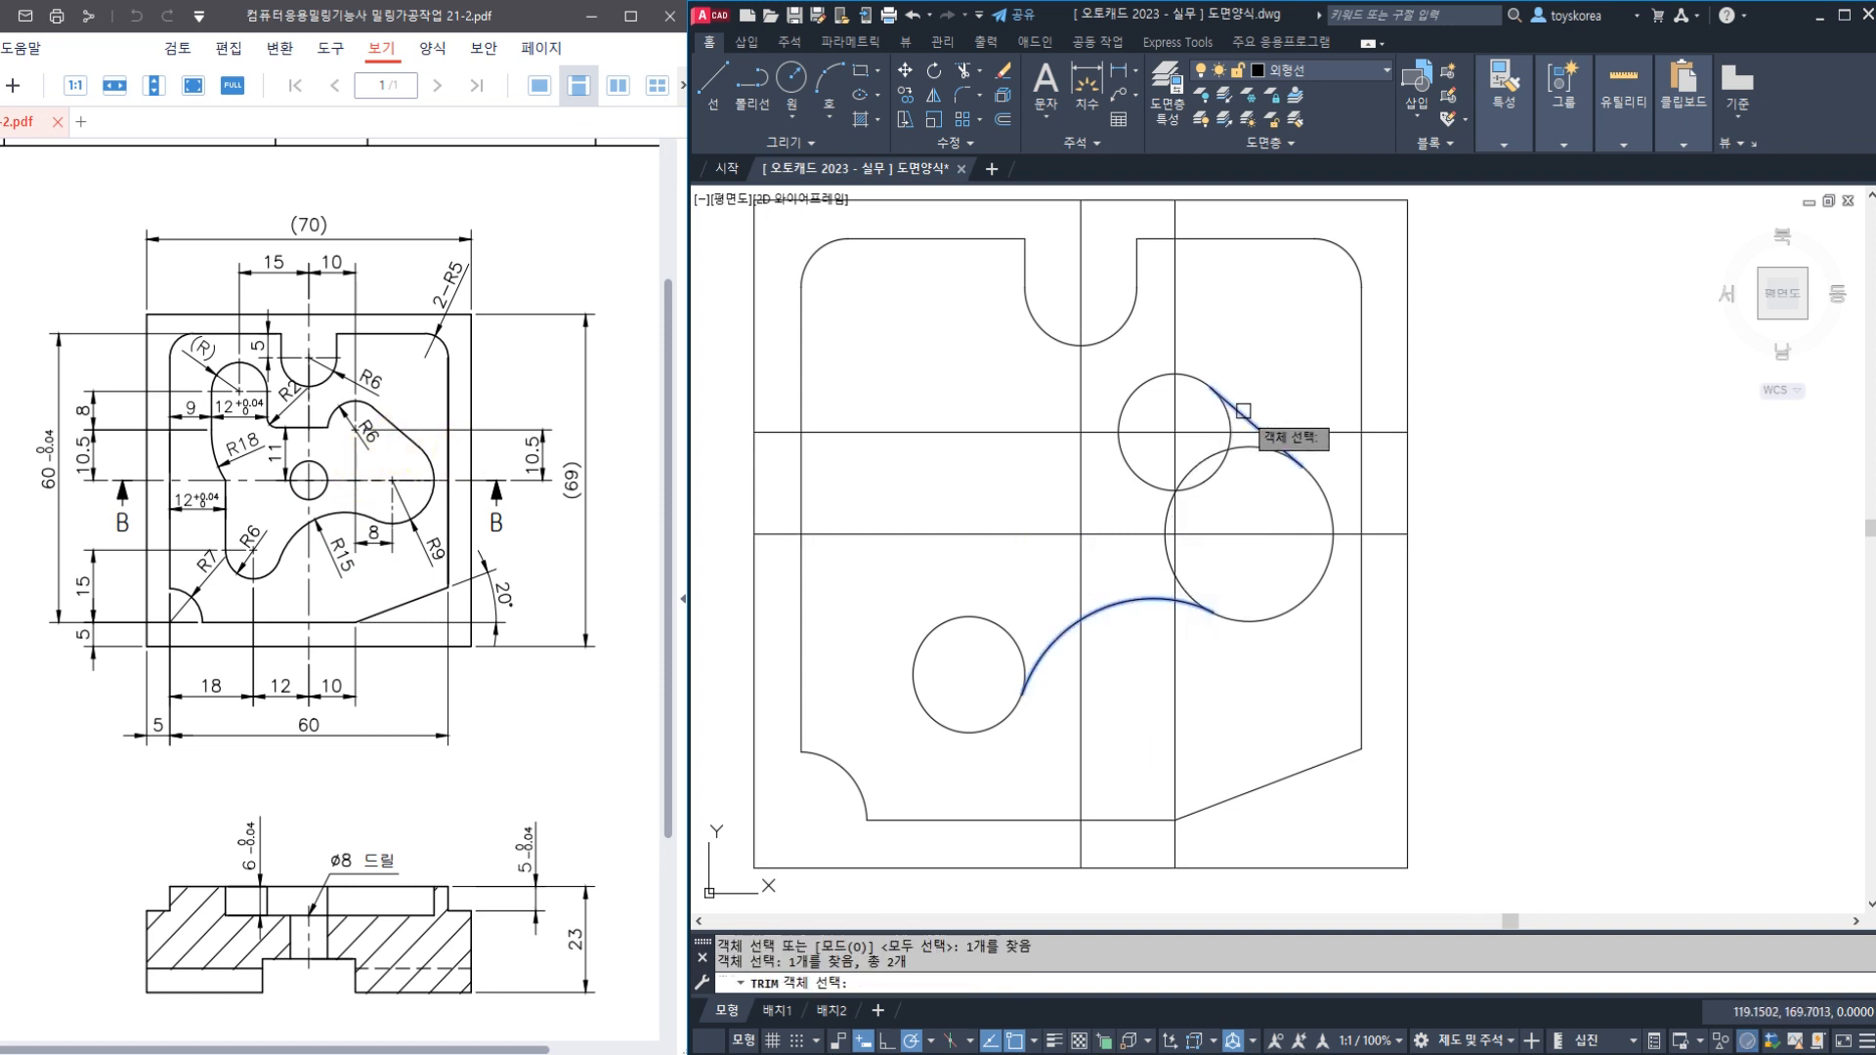
{"action": "key", "text": "Return"}
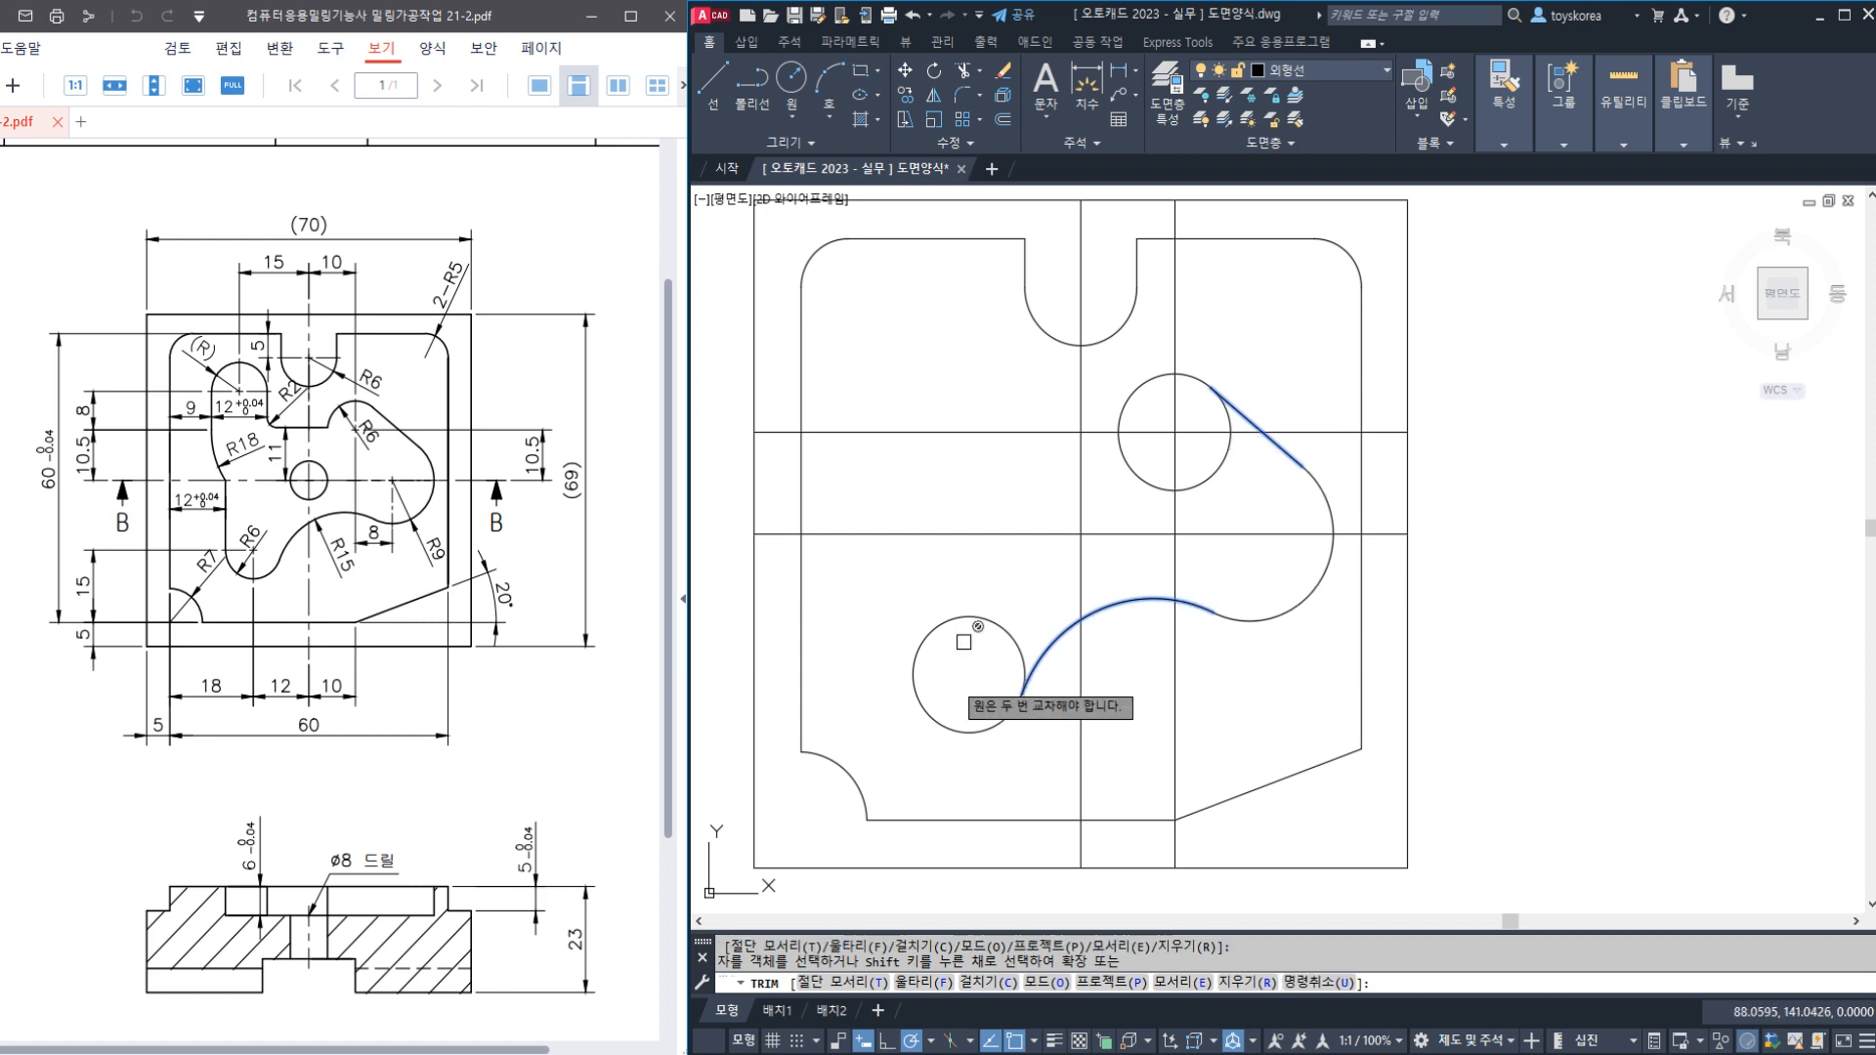
{"action": "key", "text": "Escape"}
{"action": "key", "text": "Escape"}
{"action": "middle_click_drag", "start_coordinate": [1161, 492], "coordinate": [1158, 518]}
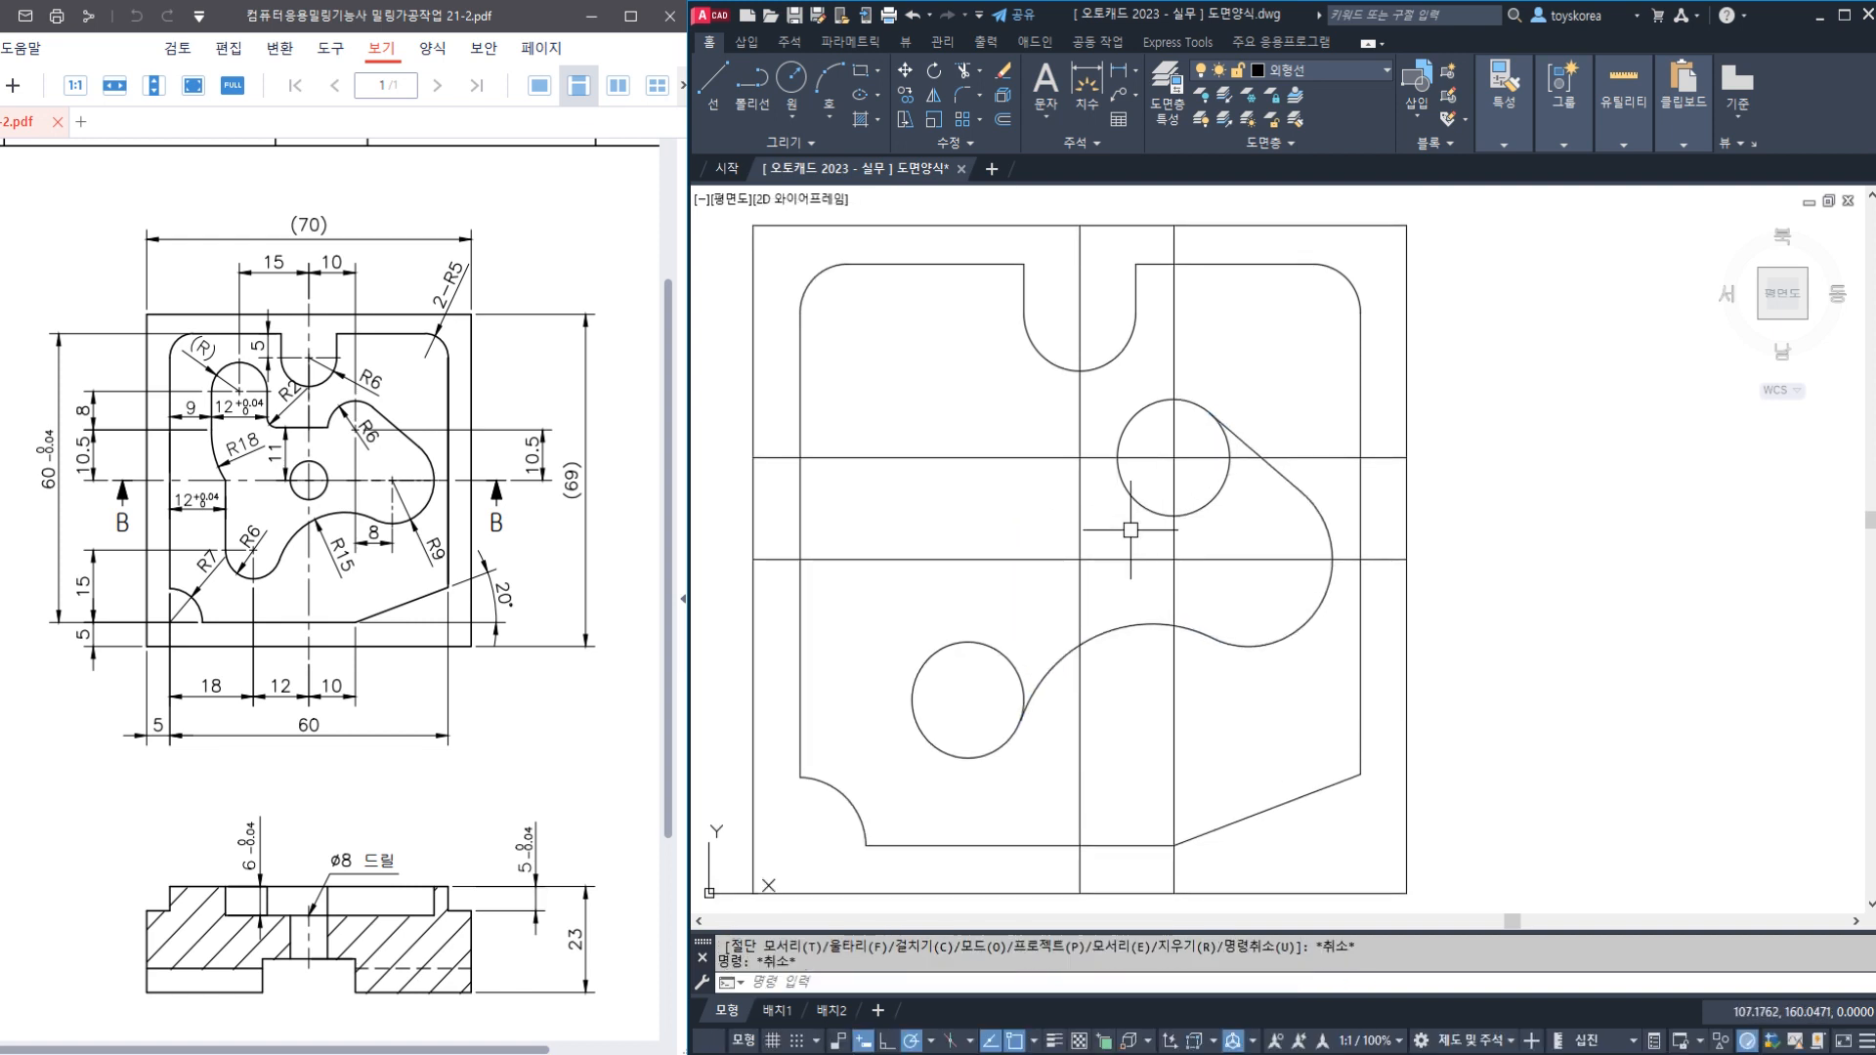
Erase the vertical construction line through the center of the upper R6 circle
{"action": "left_click", "coordinate": [1174, 429]}
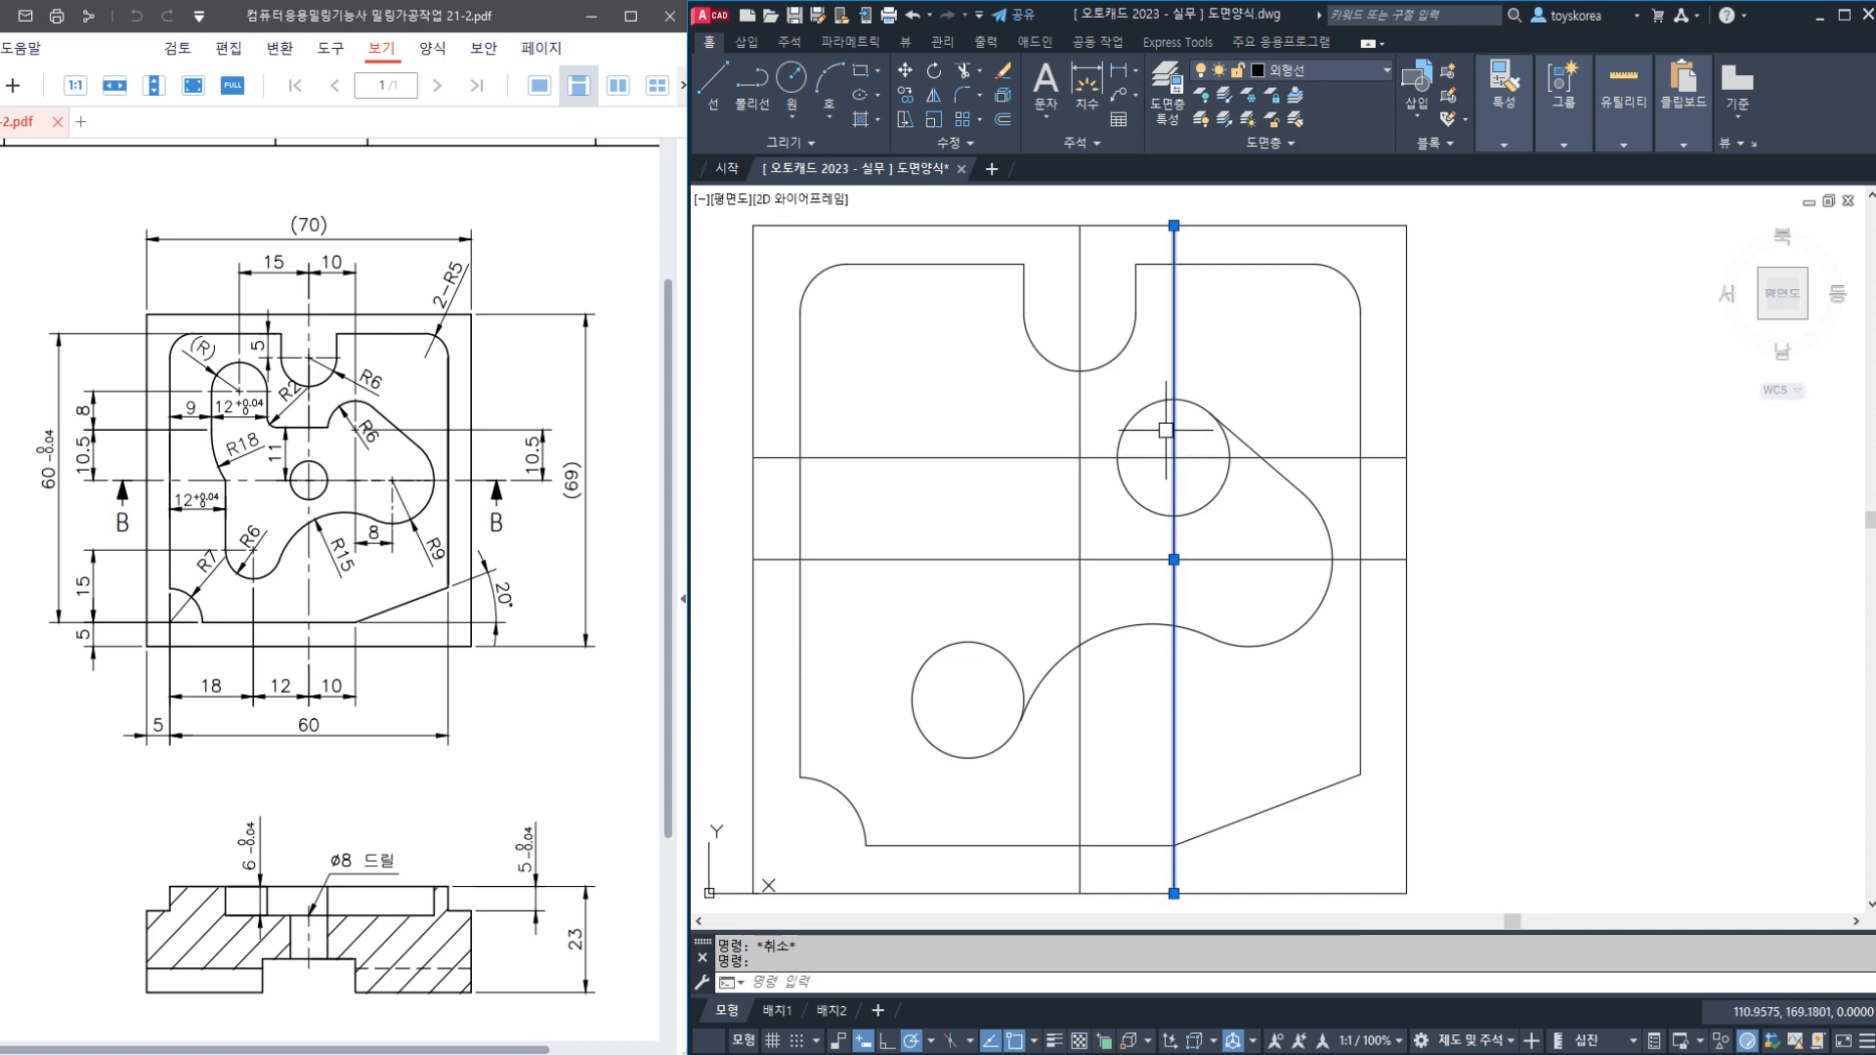
{"action": "type", "text": "e"}
{"action": "key", "text": "Return"}
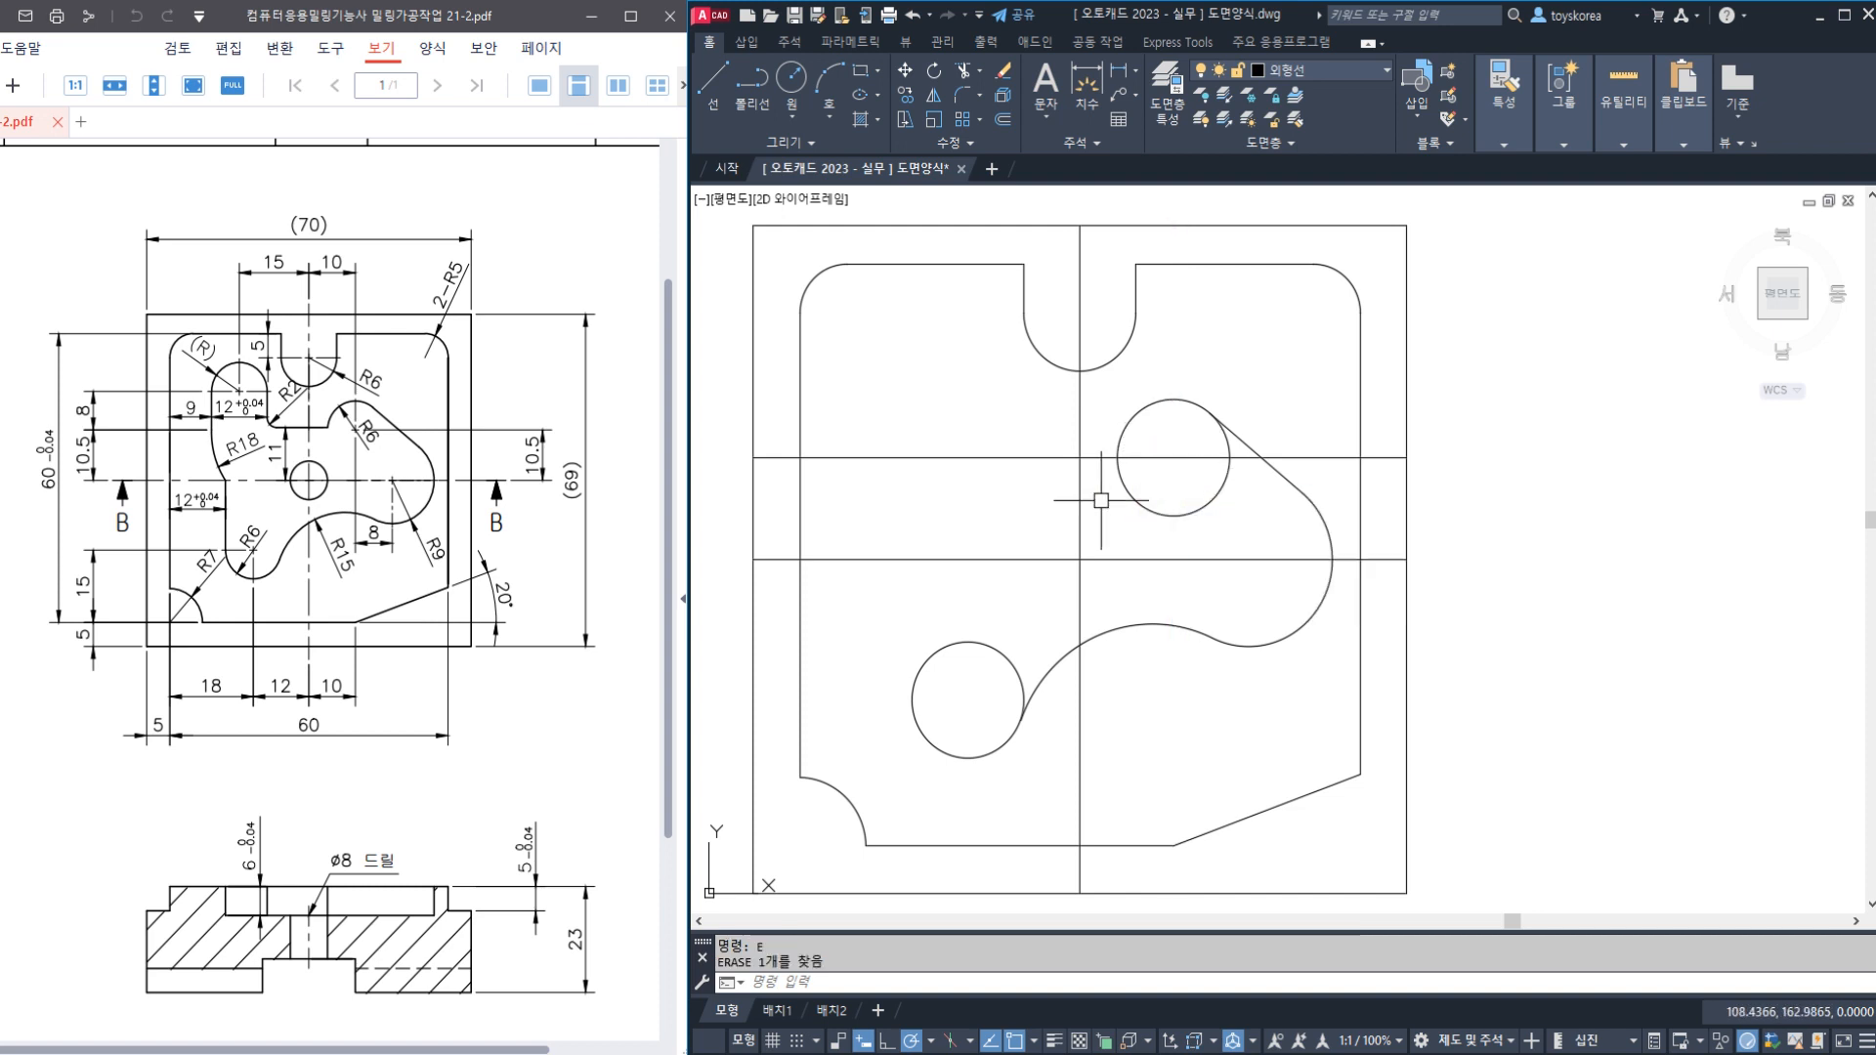
{"action": "left_click", "coordinate": [926, 459]}
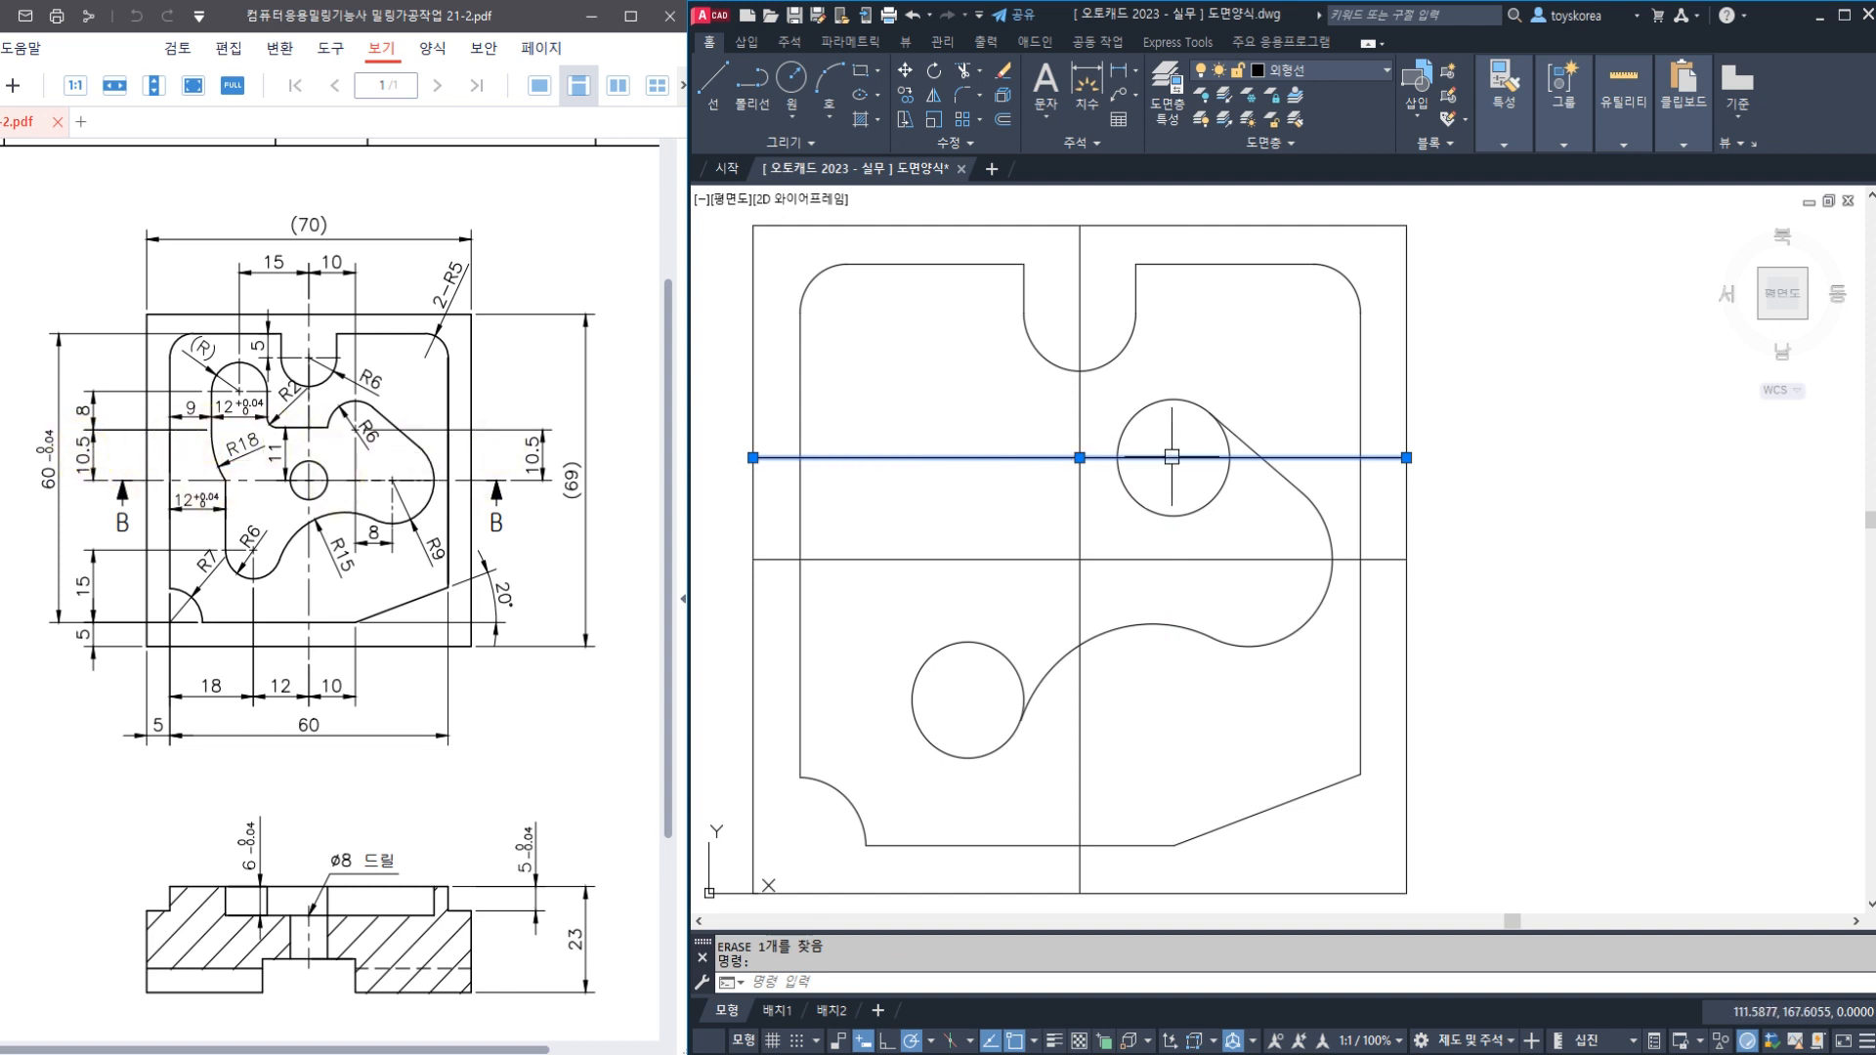
{"action": "key", "text": "Escape"}
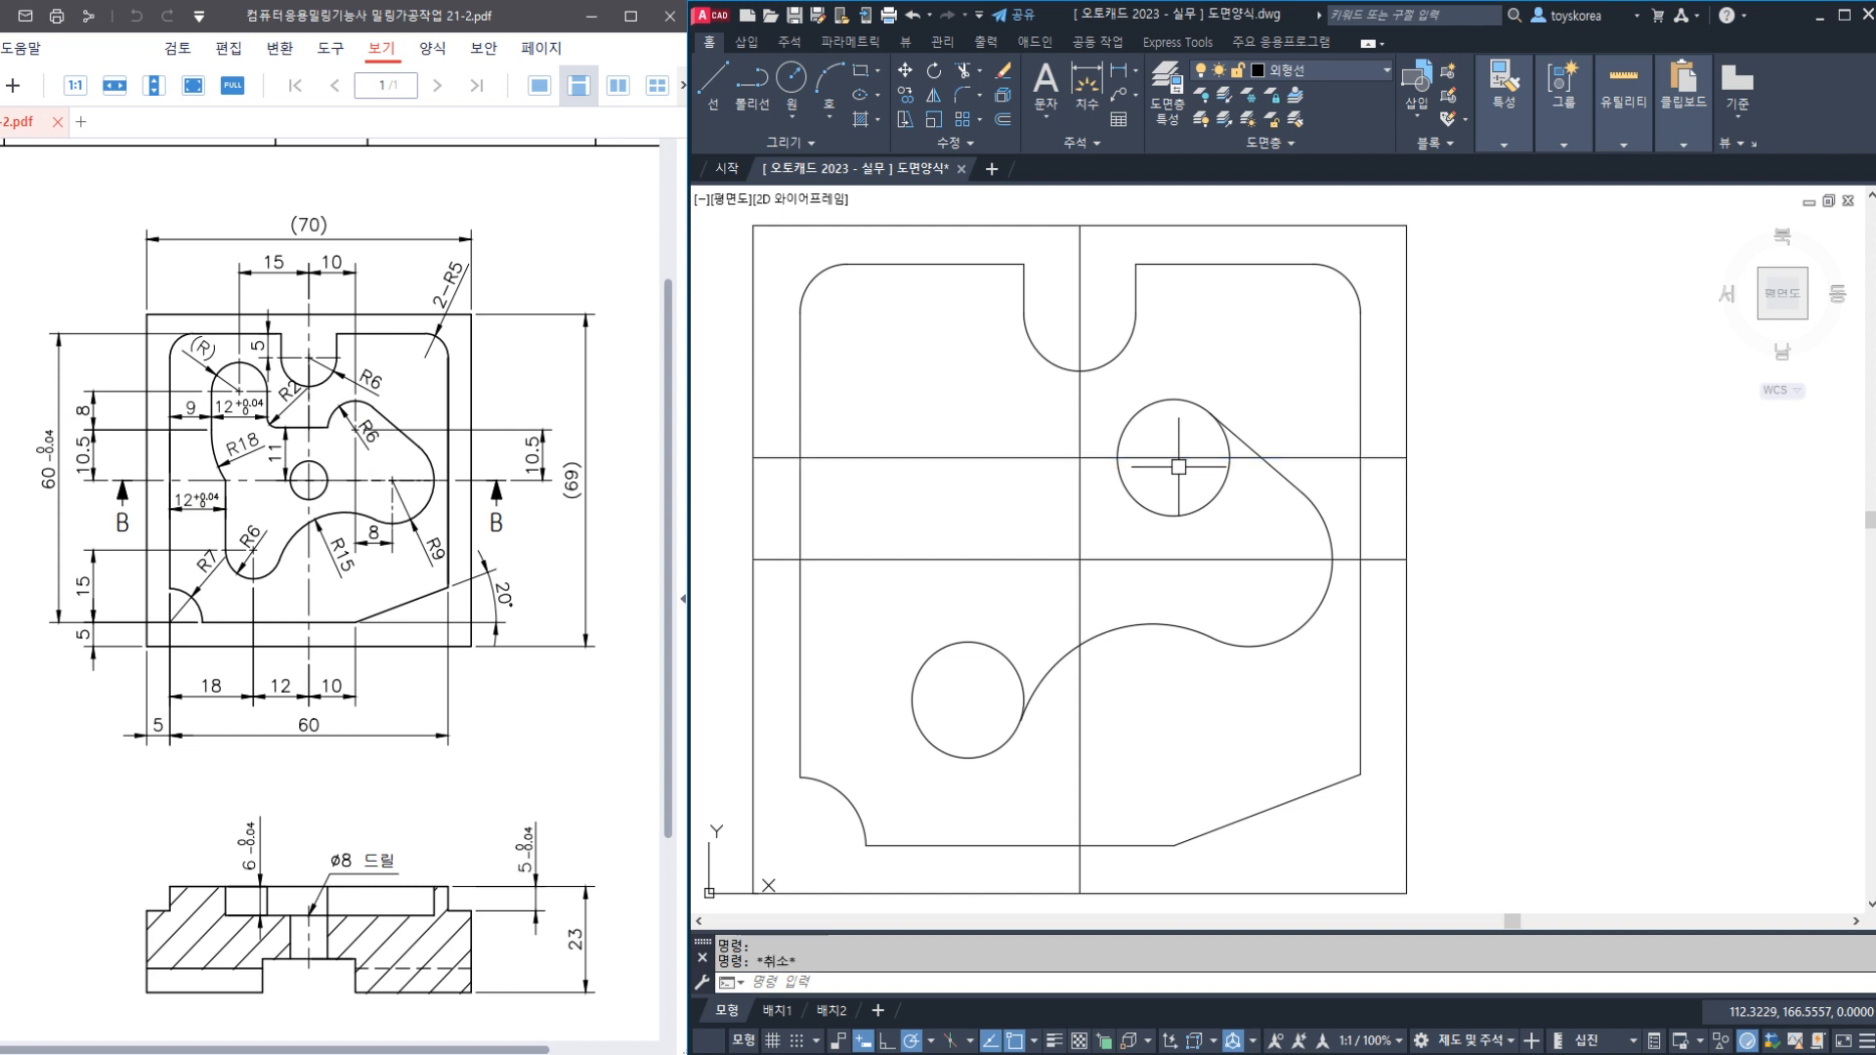
{"action": "middle_click_drag", "start_coordinate": [1077, 514], "coordinate": [1075, 518]}
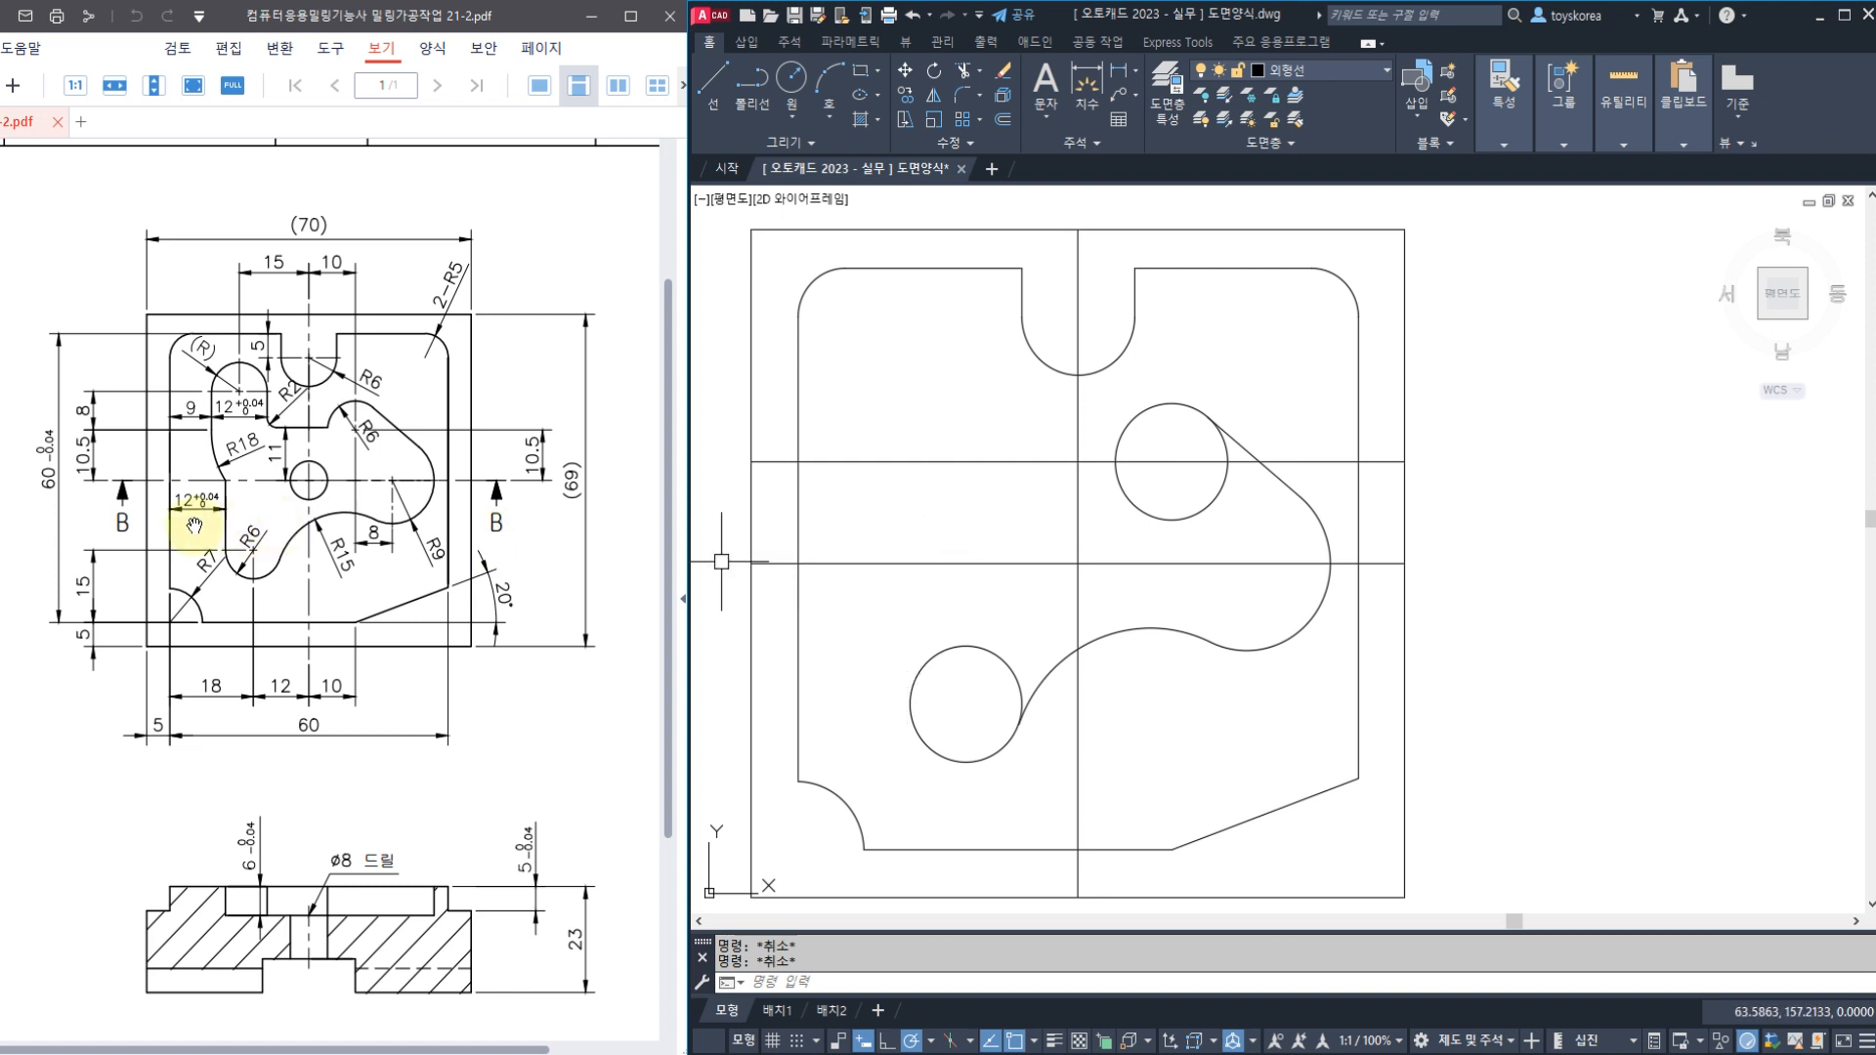
{"action": "left_click", "coordinate": [798, 586]}
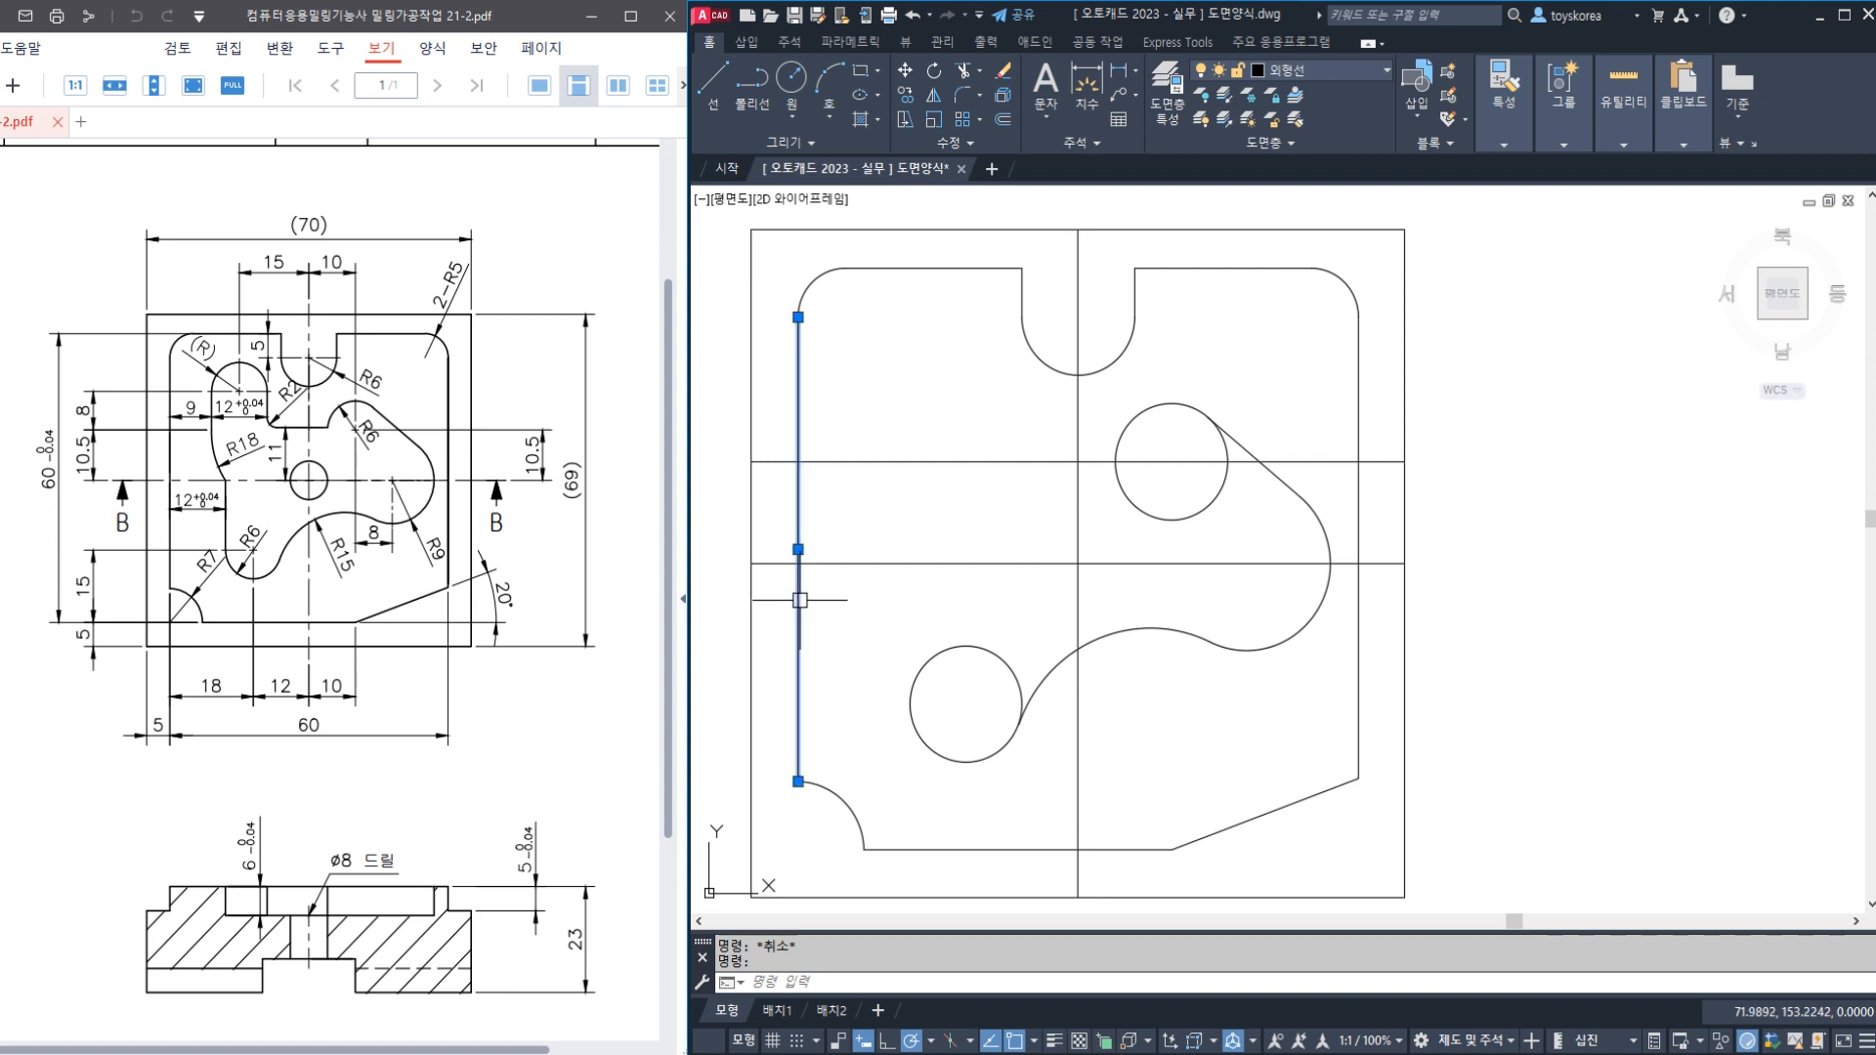
{"action": "key", "text": "Escape"}
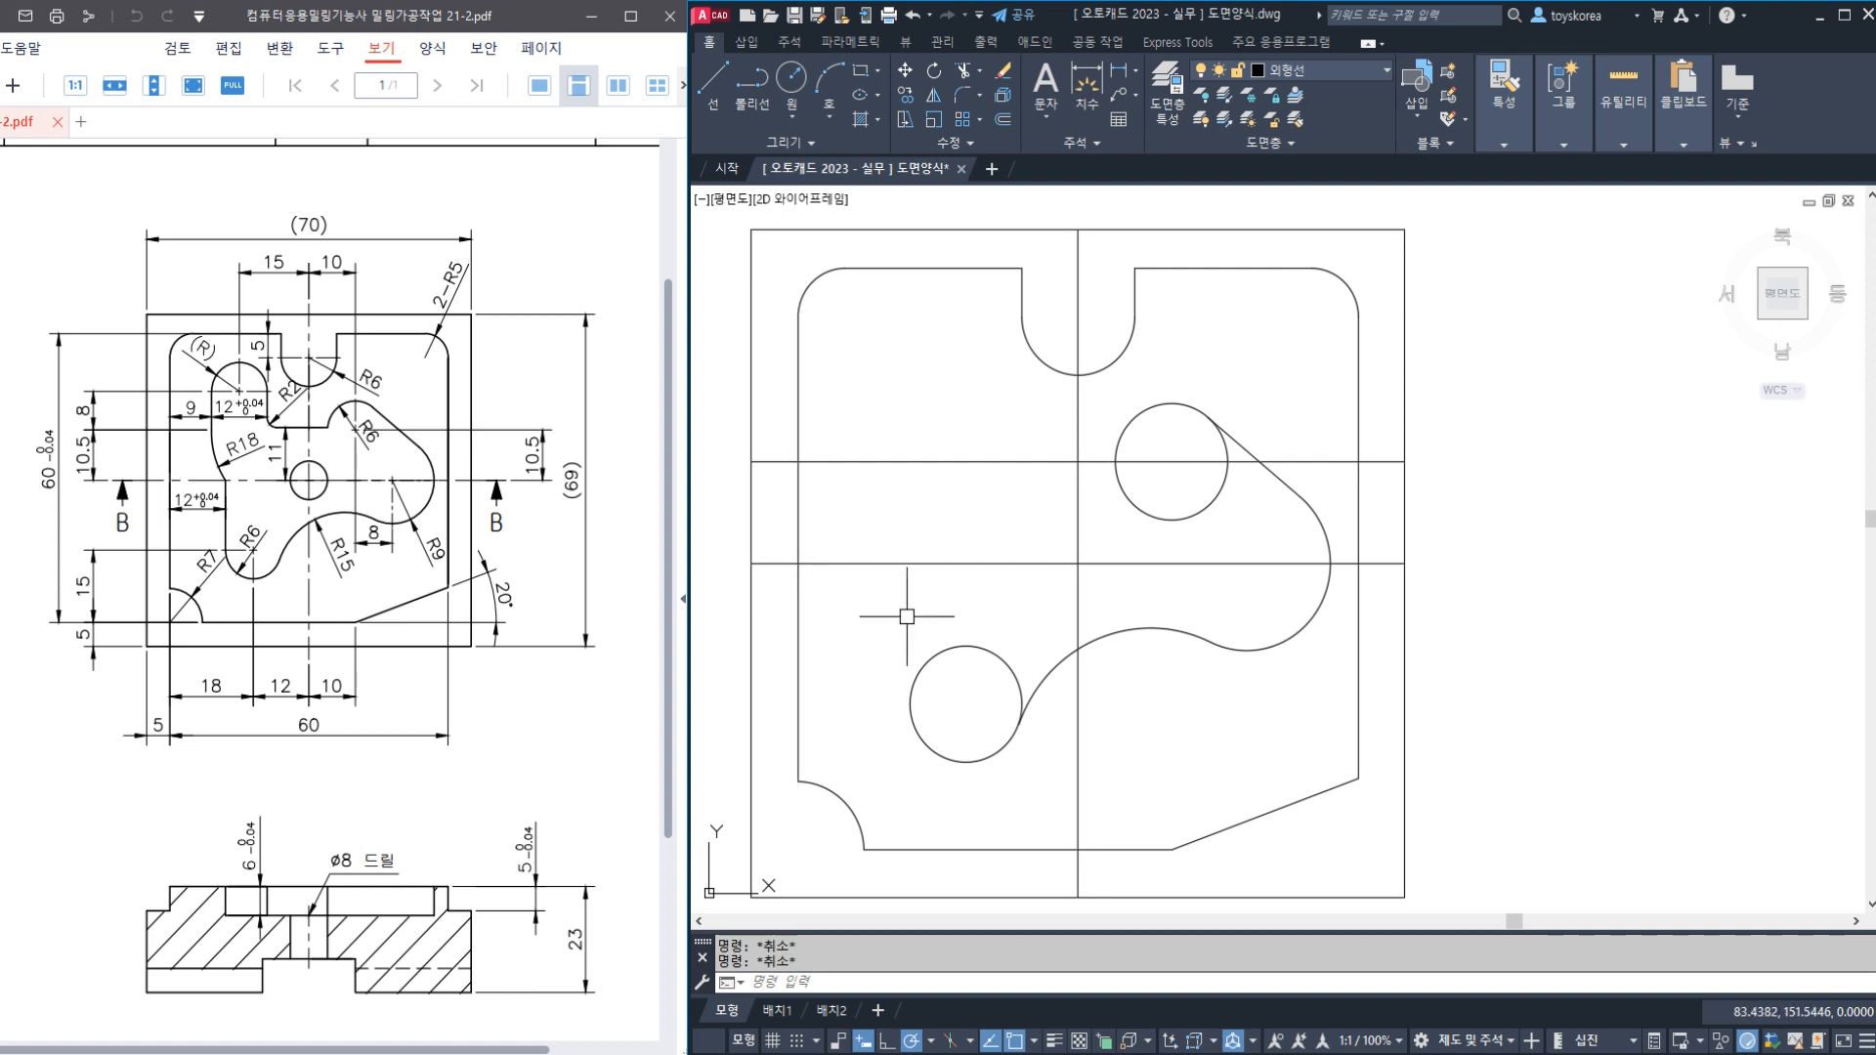
{"action": "left_click", "coordinate": [790, 655]}
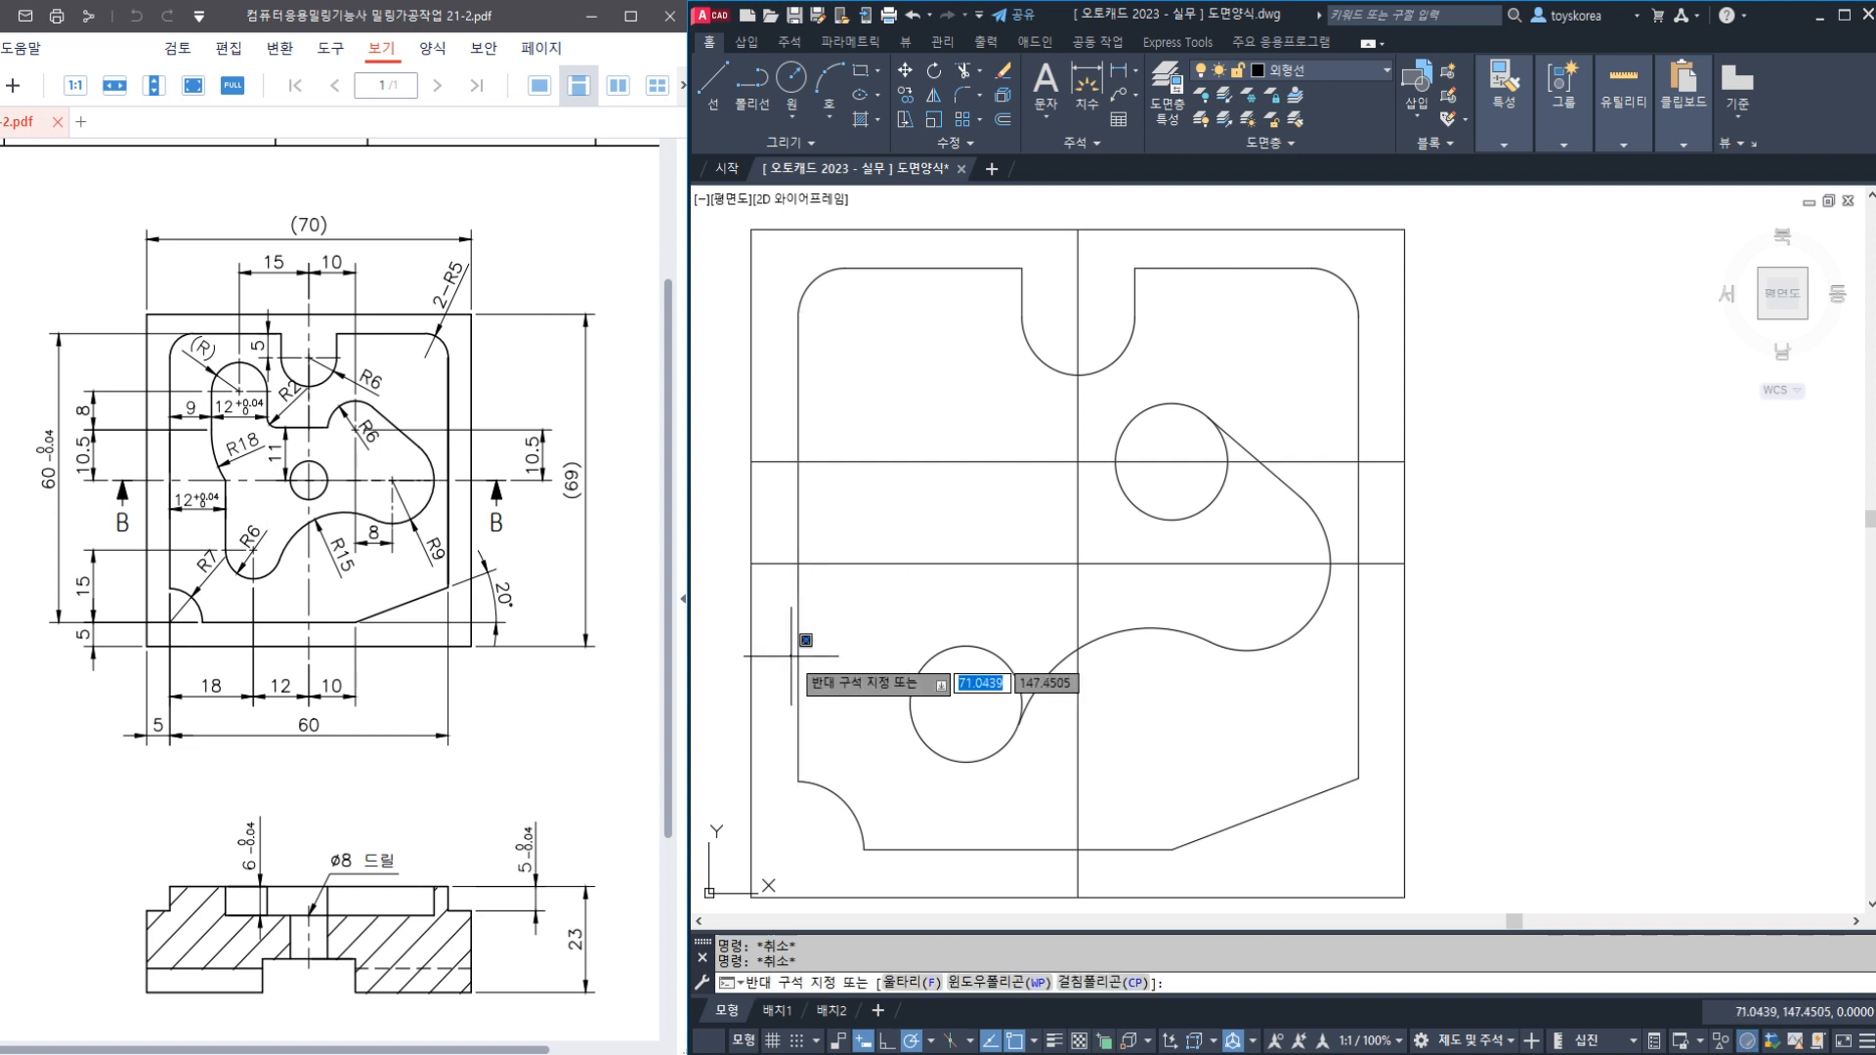
{"action": "key", "text": "Escape"}
{"action": "left_click", "coordinate": [807, 664]}
{"action": "left_click", "coordinate": [787, 663]}
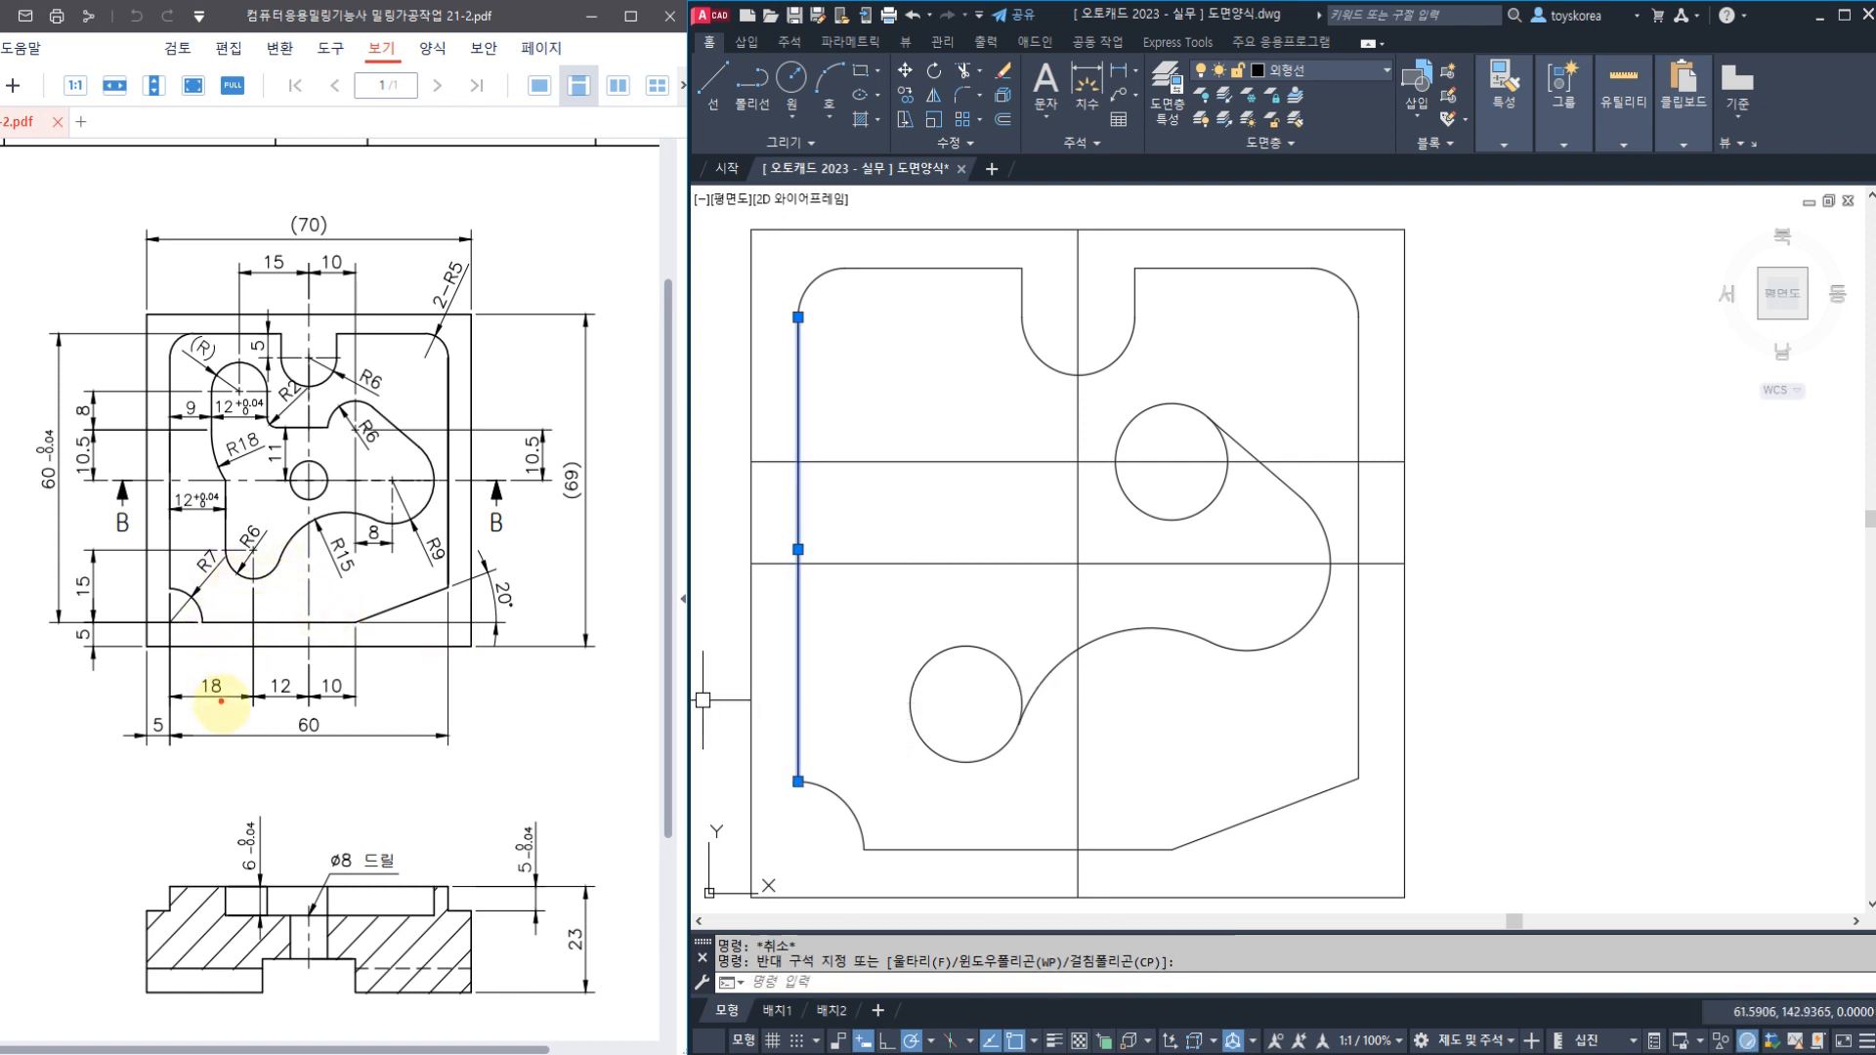
{"action": "left_click_drag", "start_coordinate": [224, 720], "coordinate": [227, 673]}
{"action": "left_click_drag", "start_coordinate": [167, 536], "coordinate": [168, 605]}
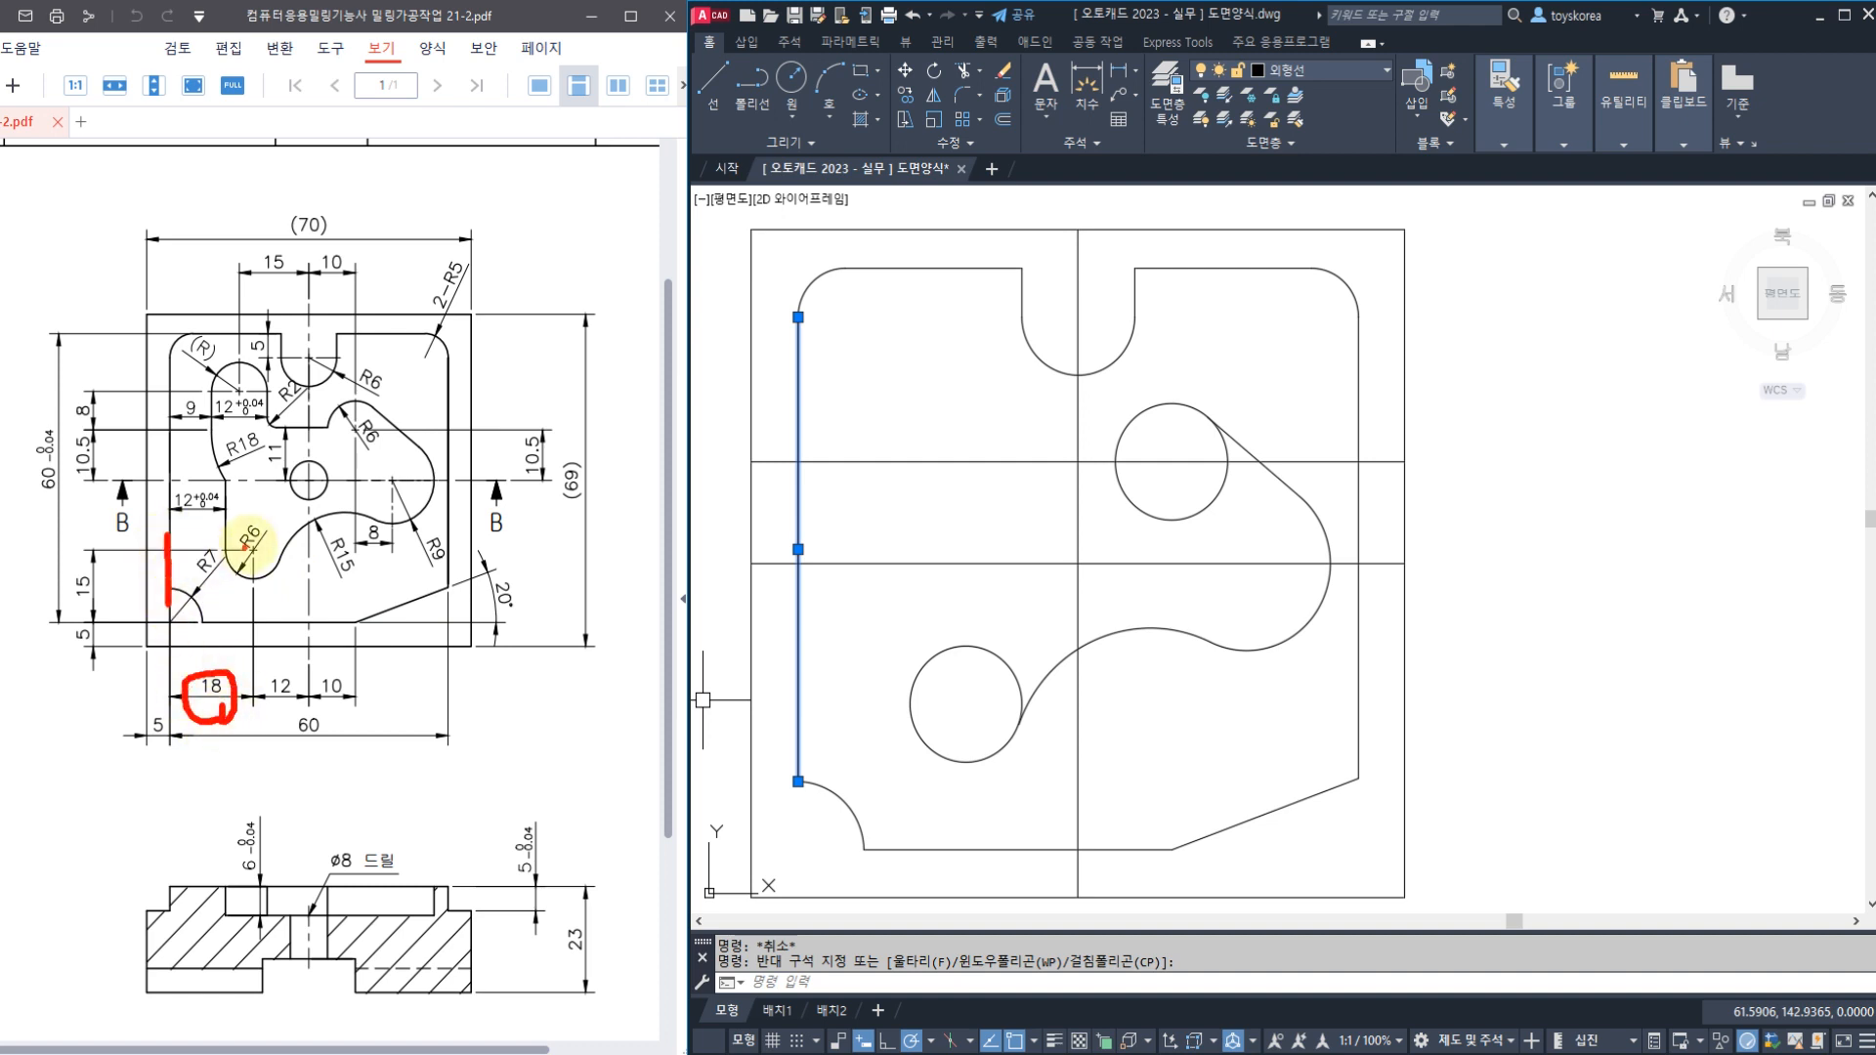
{"action": "left_click_drag", "start_coordinate": [253, 564], "coordinate": [250, 591]}
{"action": "left_click_drag", "start_coordinate": [215, 518], "coordinate": [190, 484]}
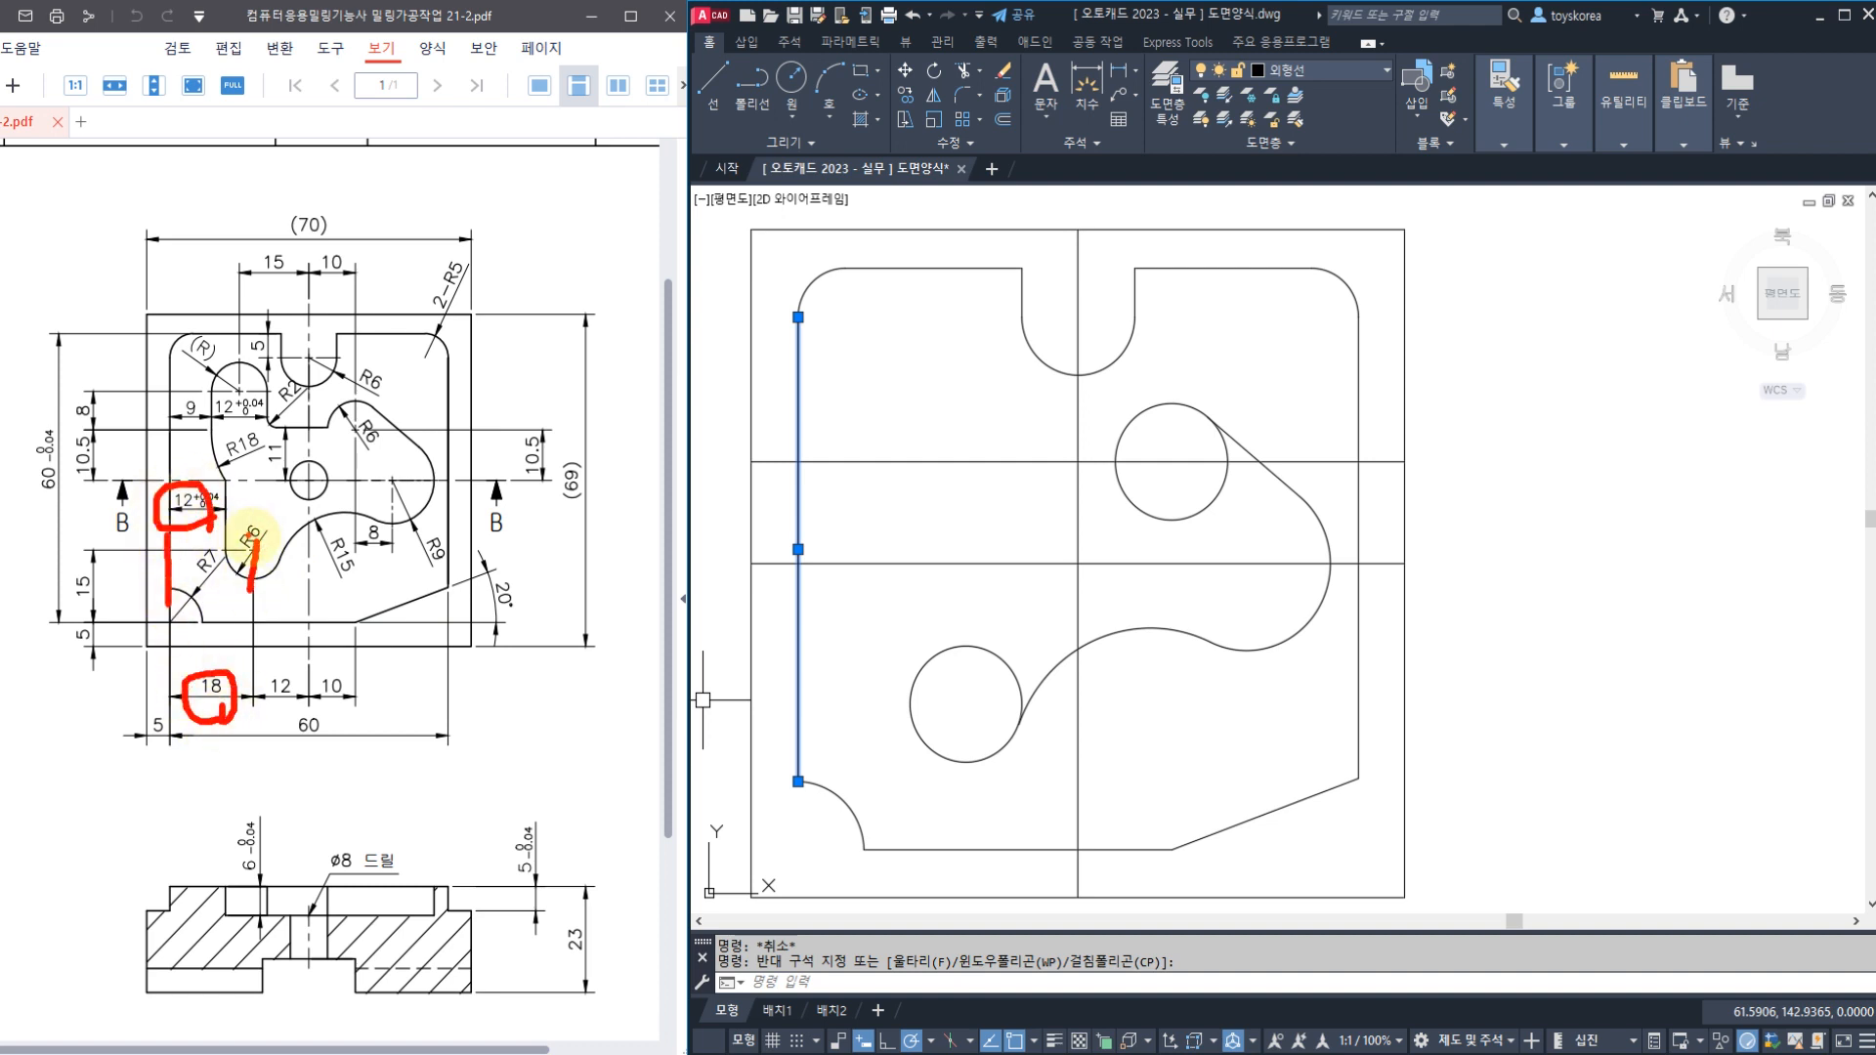
{"action": "left_click_drag", "start_coordinate": [239, 567], "coordinate": [241, 630]}
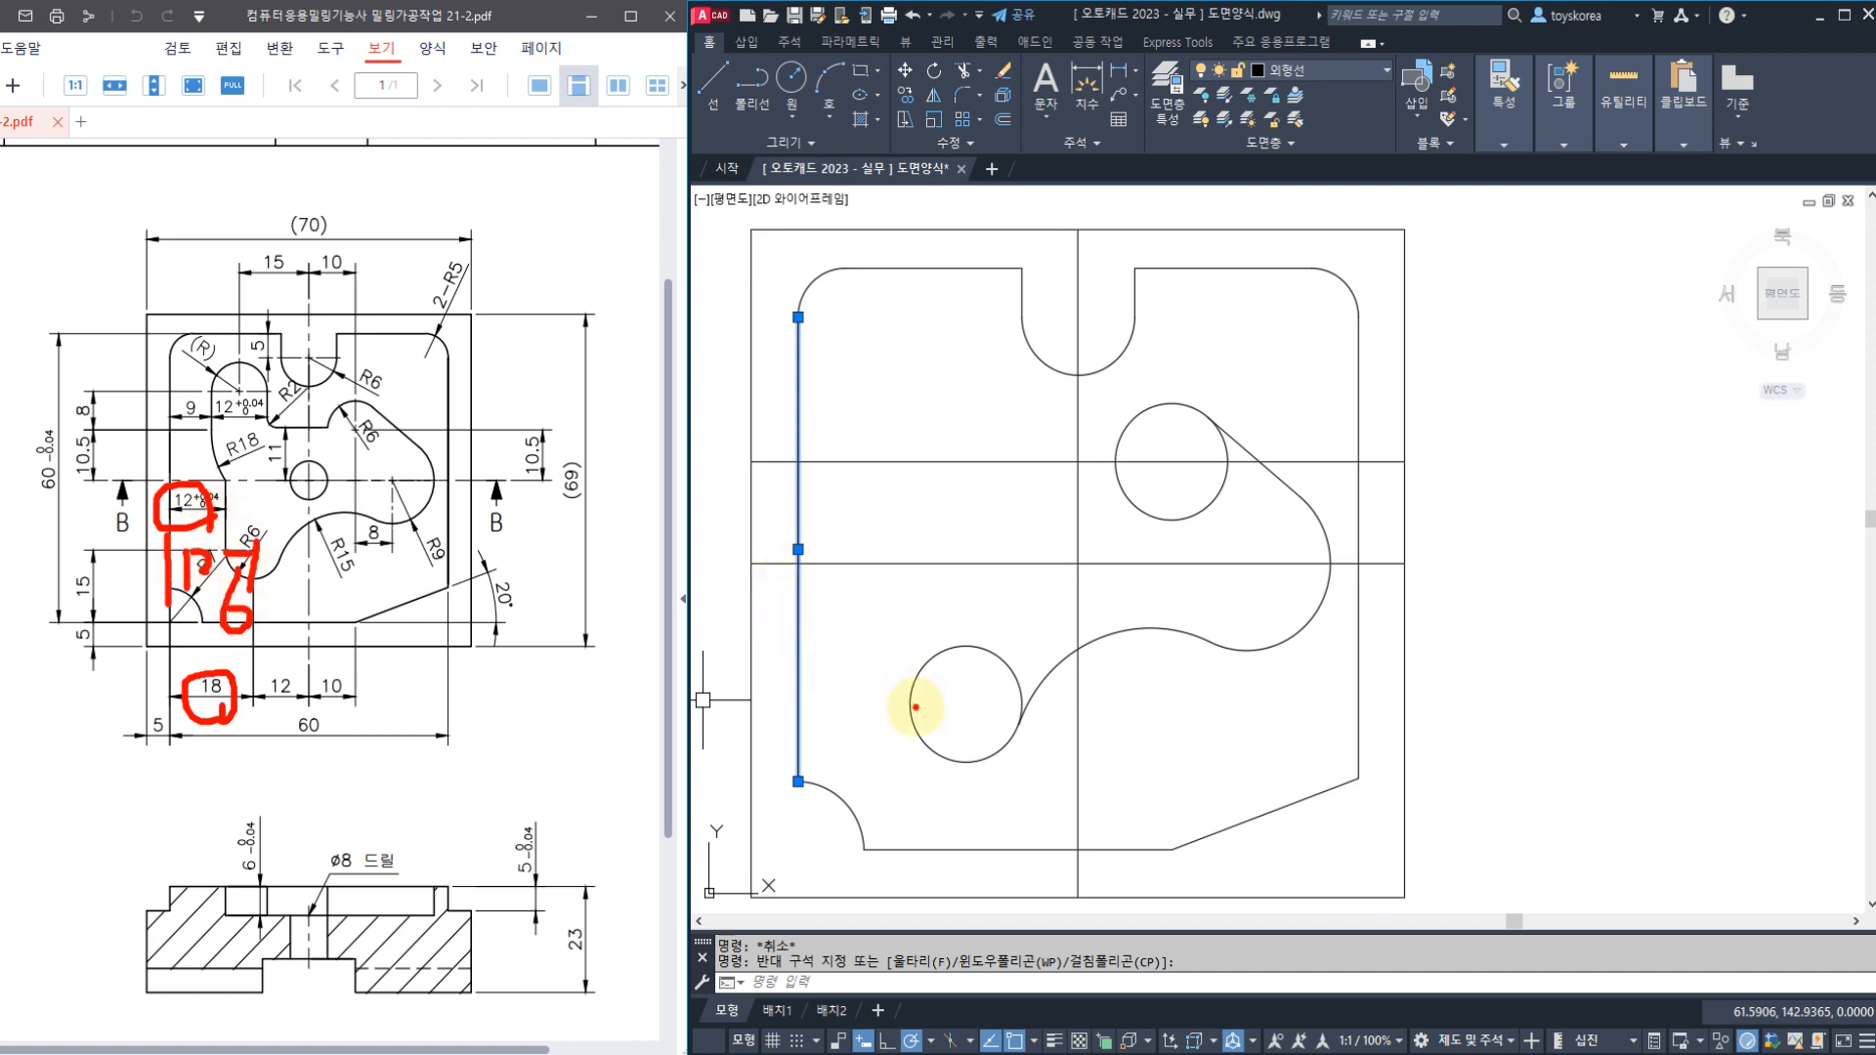
{"action": "left_click_drag", "start_coordinate": [913, 696], "coordinate": [910, 415]}
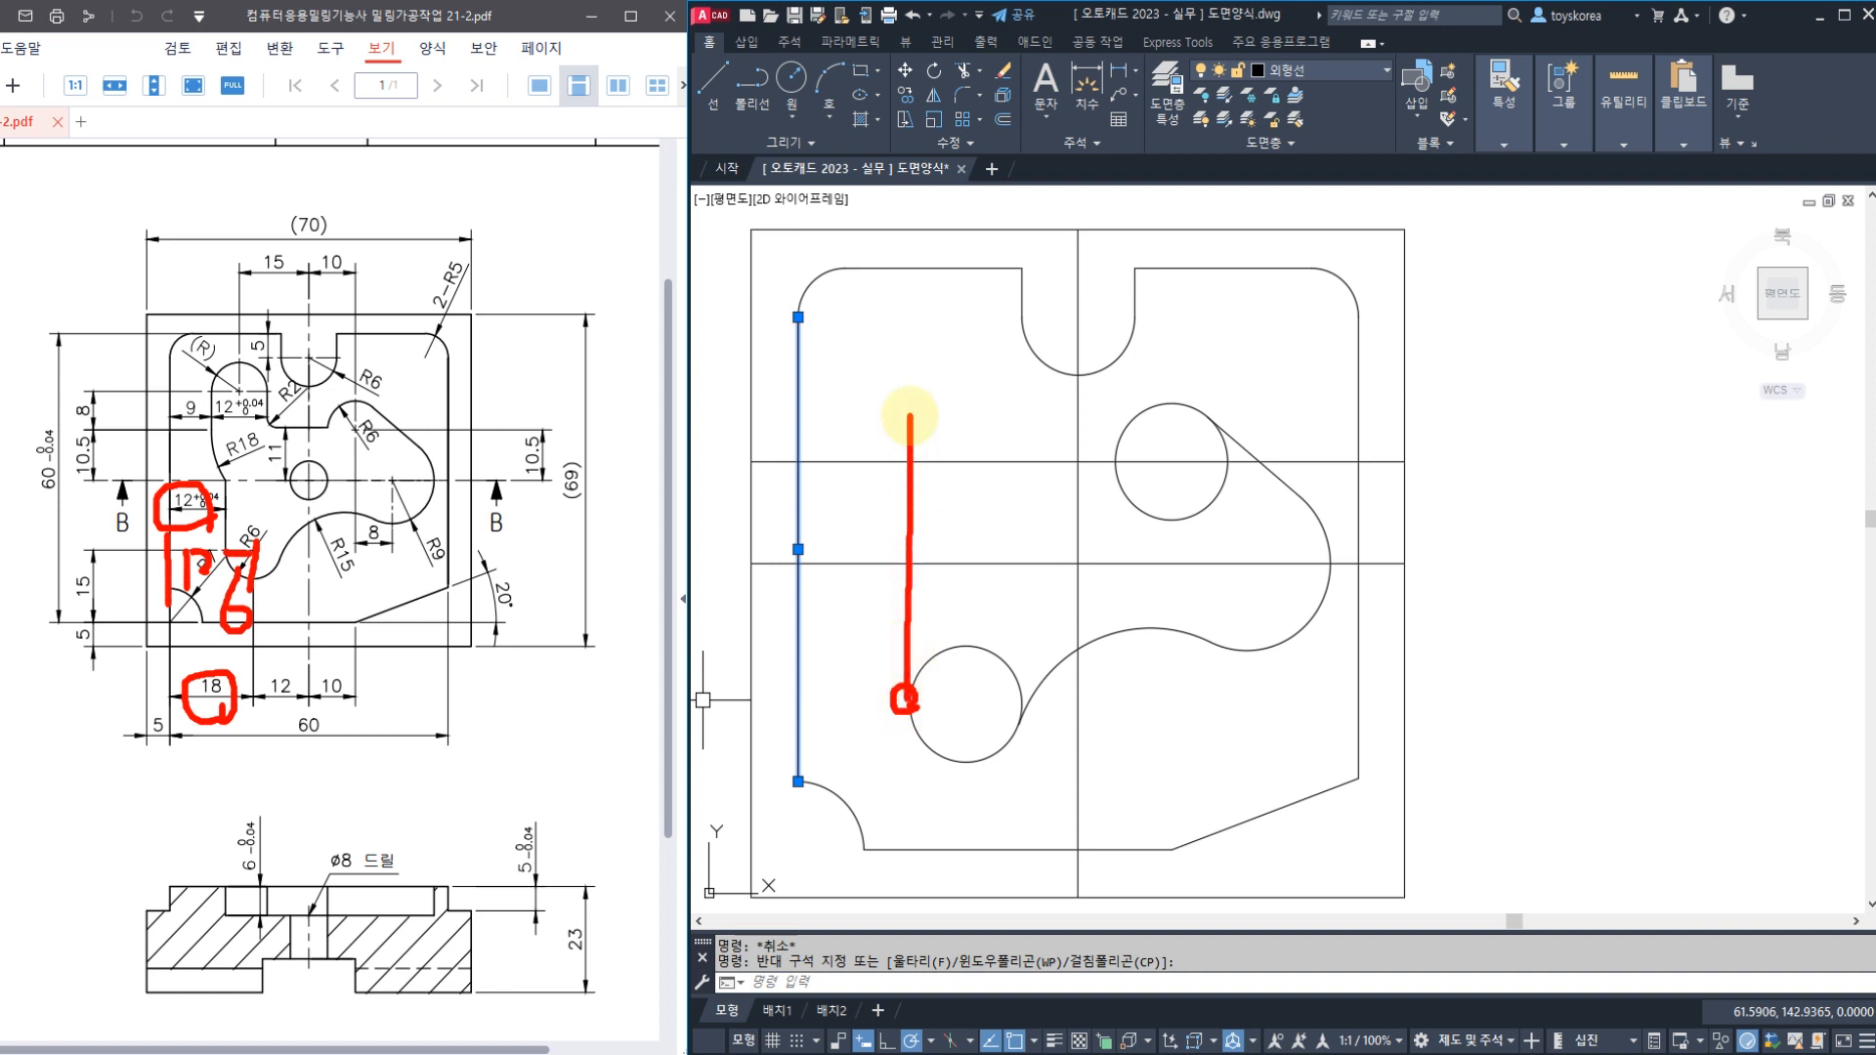
{"action": "mouse_move", "coordinate": [803, 640]}
{"action": "left_mouse_down"}
{"action": "mouse_move", "coordinate": [880, 607]}
{"action": "mouse_move", "coordinate": [882, 642]}
{"action": "left_mouse_up"}
{"action": "key", "text": "Escape"}
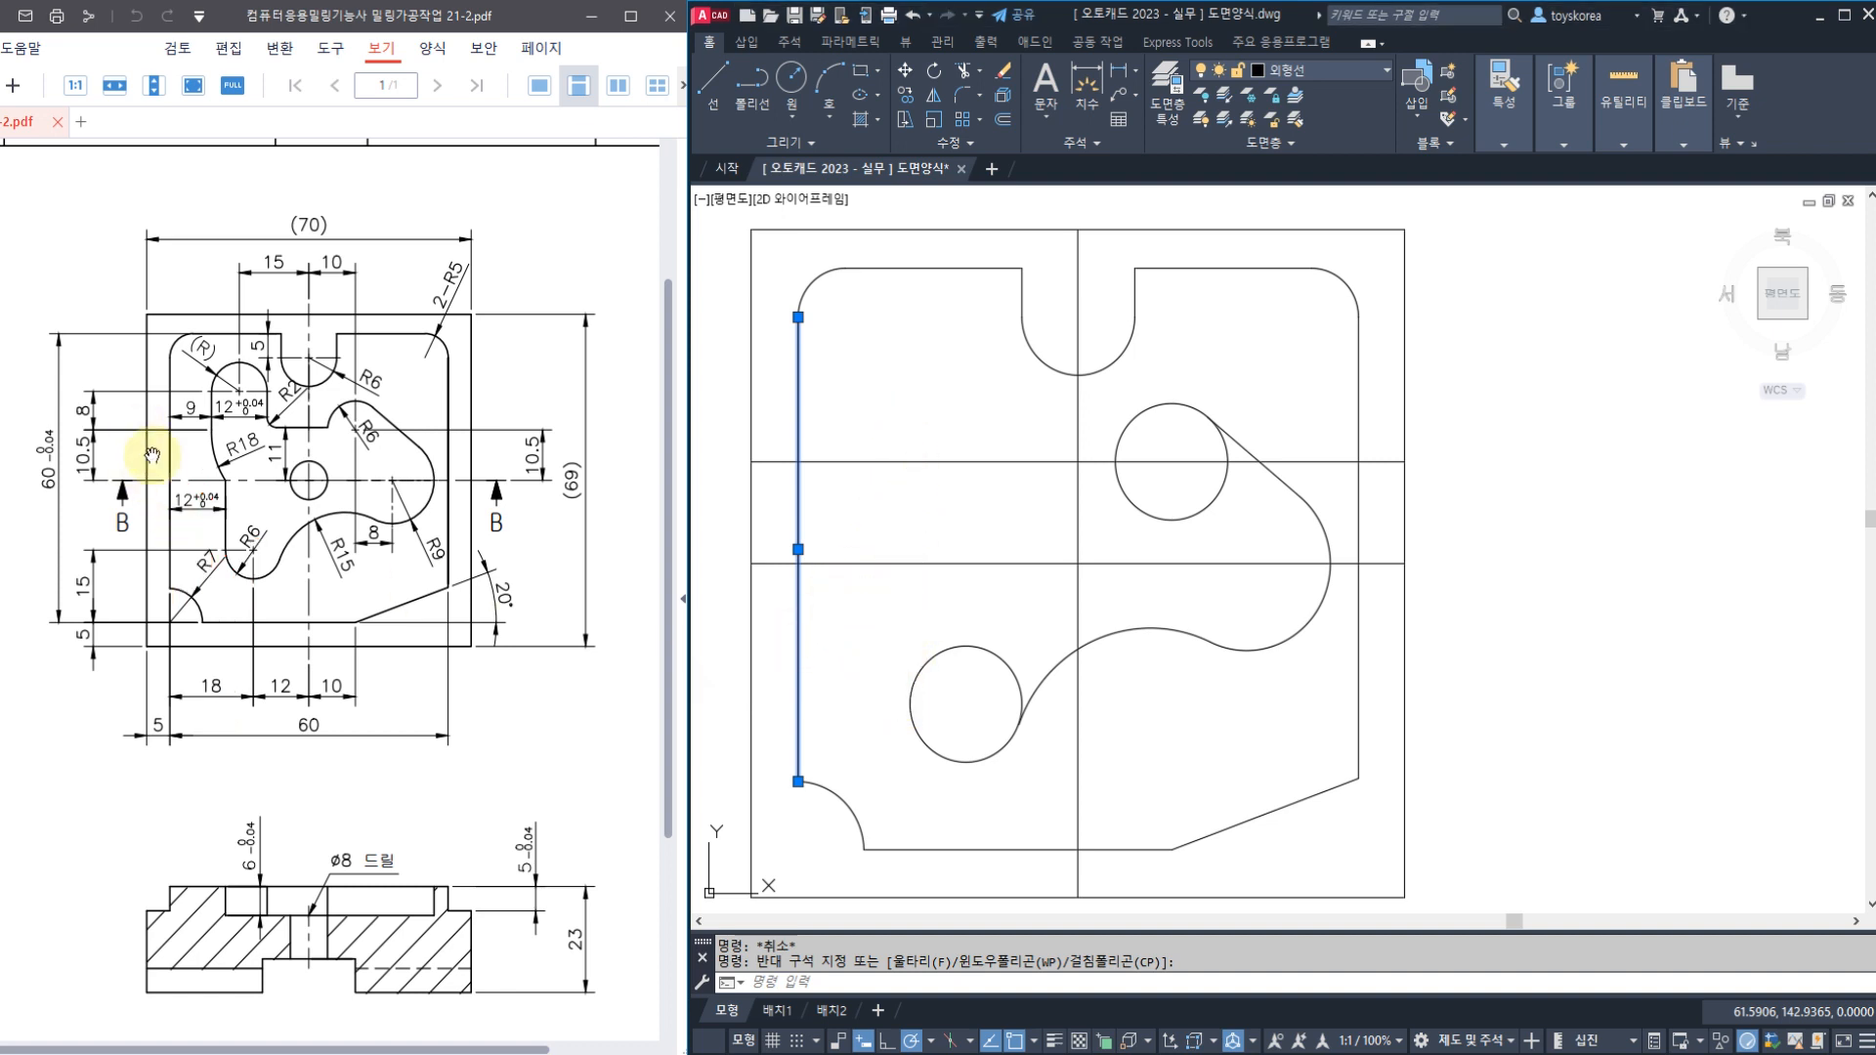
Offset the left vertical edge of the inner profile 12 toward the inside of the part
{"action": "key", "text": "Escape"}
{"action": "type", "text": "o"}
{"action": "key", "text": "Return"}
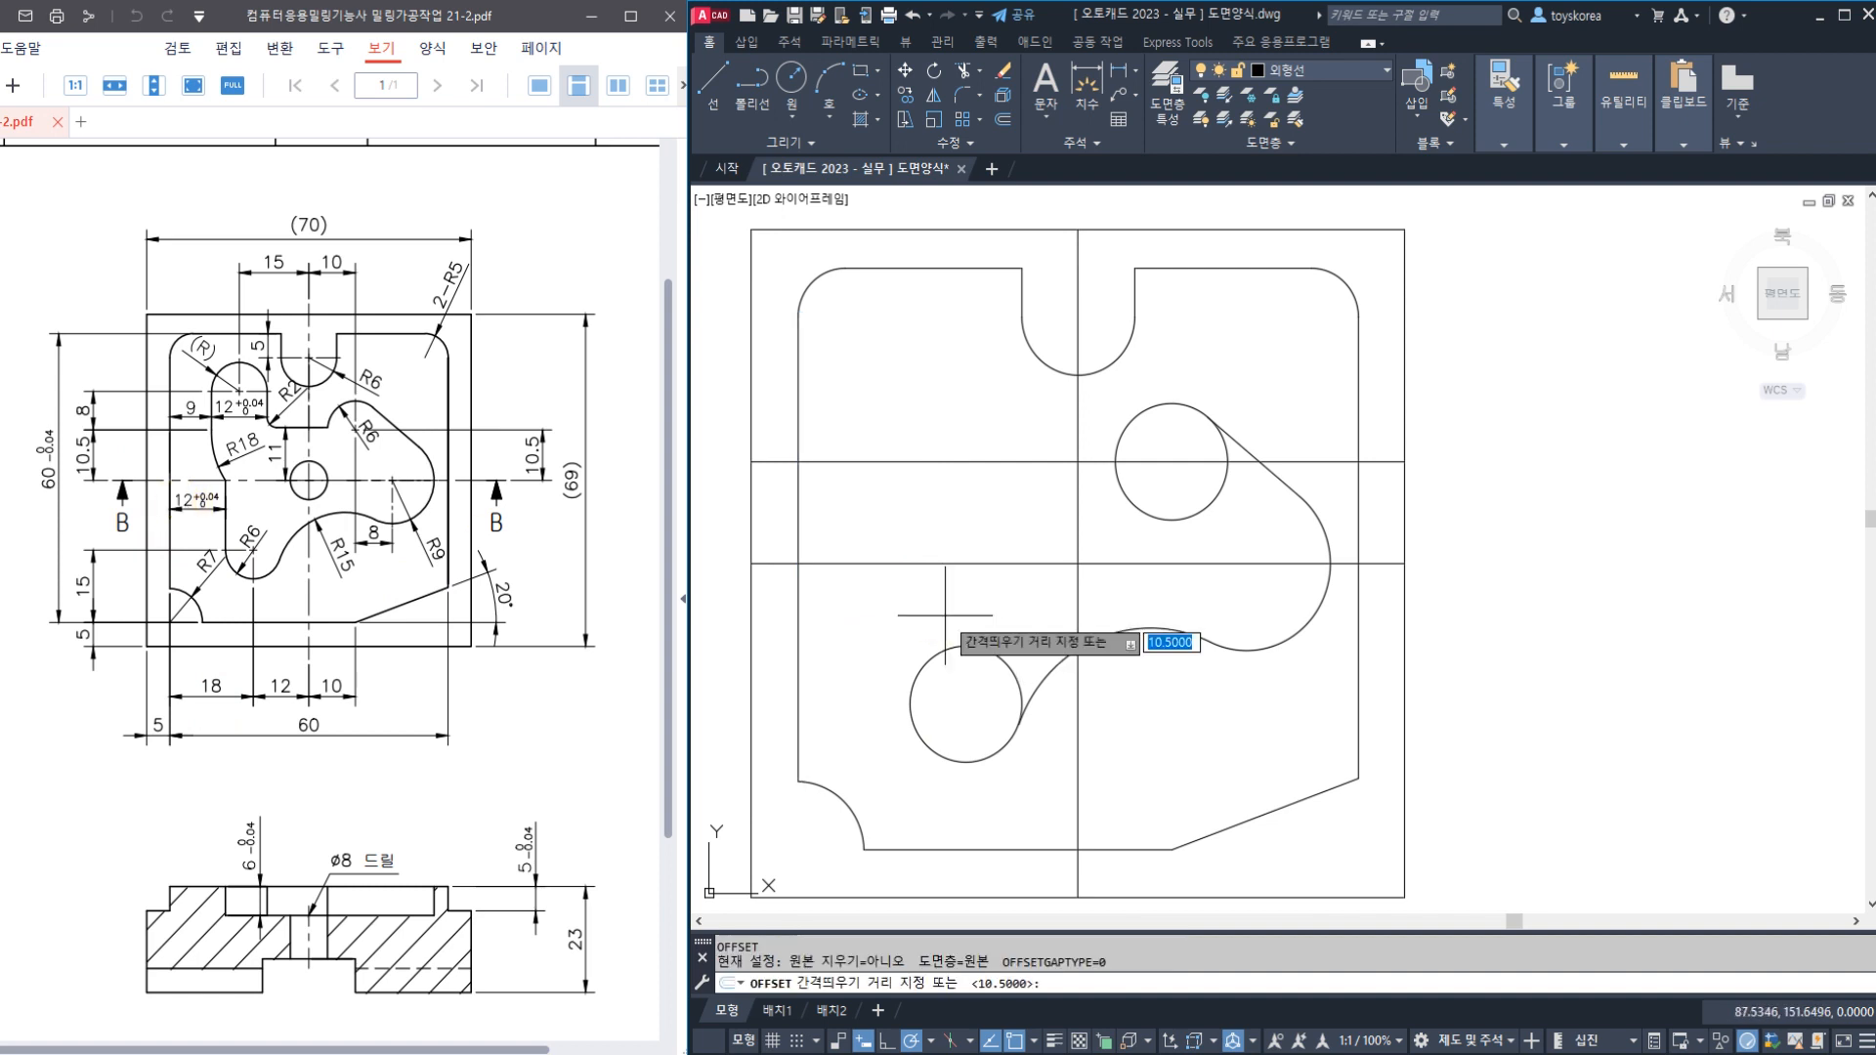
{"action": "type", "text": "12"}
{"action": "key", "text": "Return"}
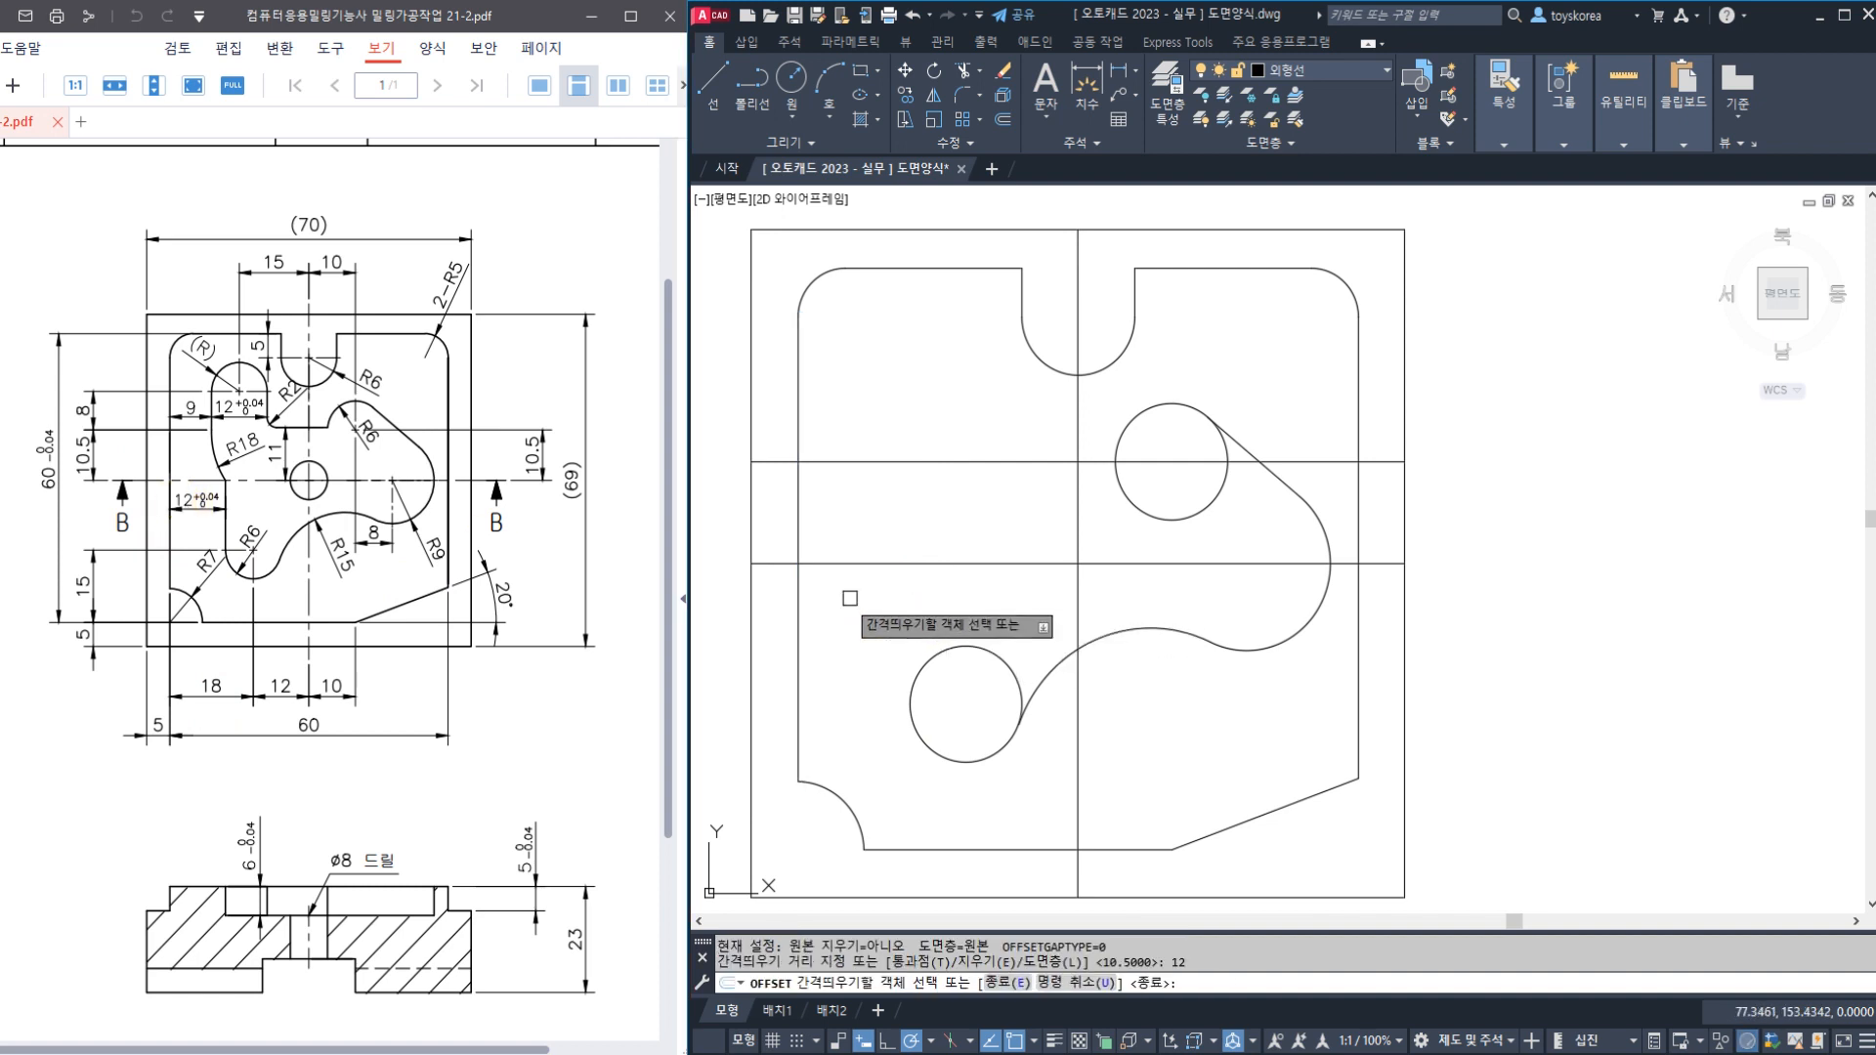
{"action": "left_click", "coordinate": [798, 654]}
{"action": "left_click", "coordinate": [855, 637]}
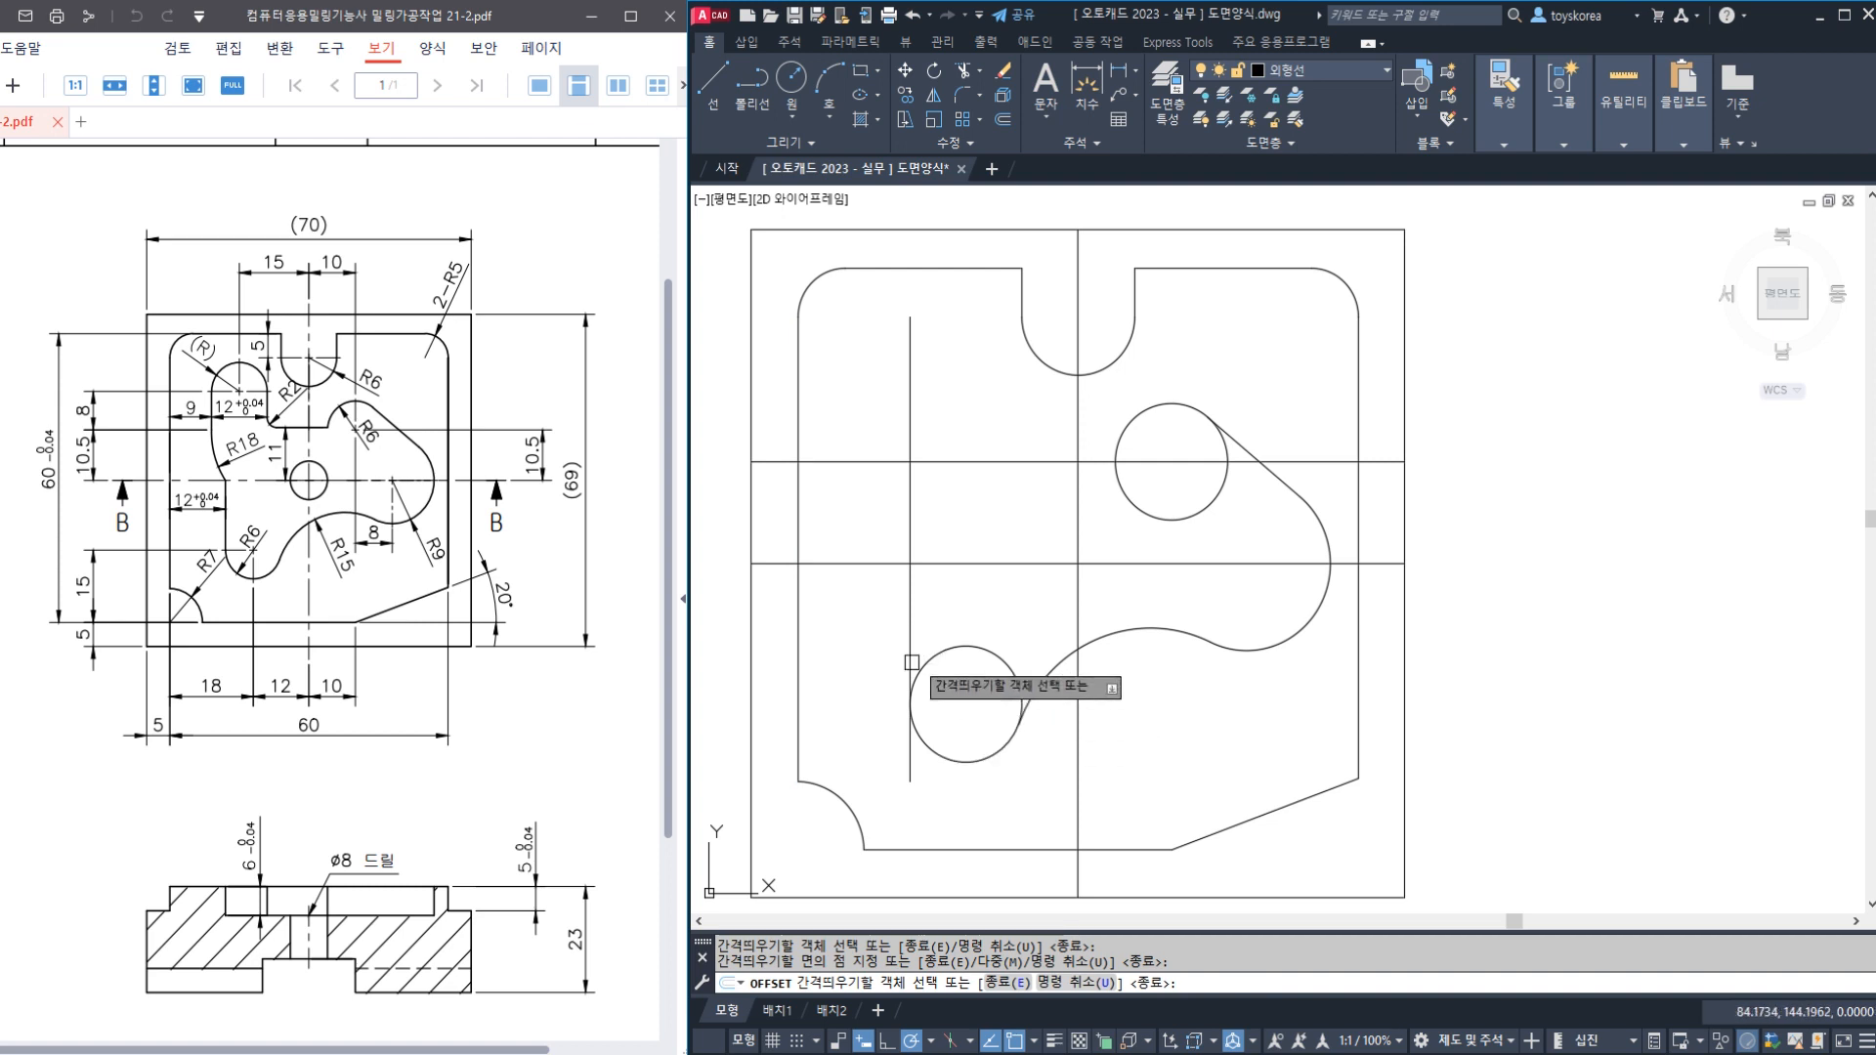
{"action": "middle_click_drag", "start_coordinate": [929, 511], "coordinate": [924, 551]}
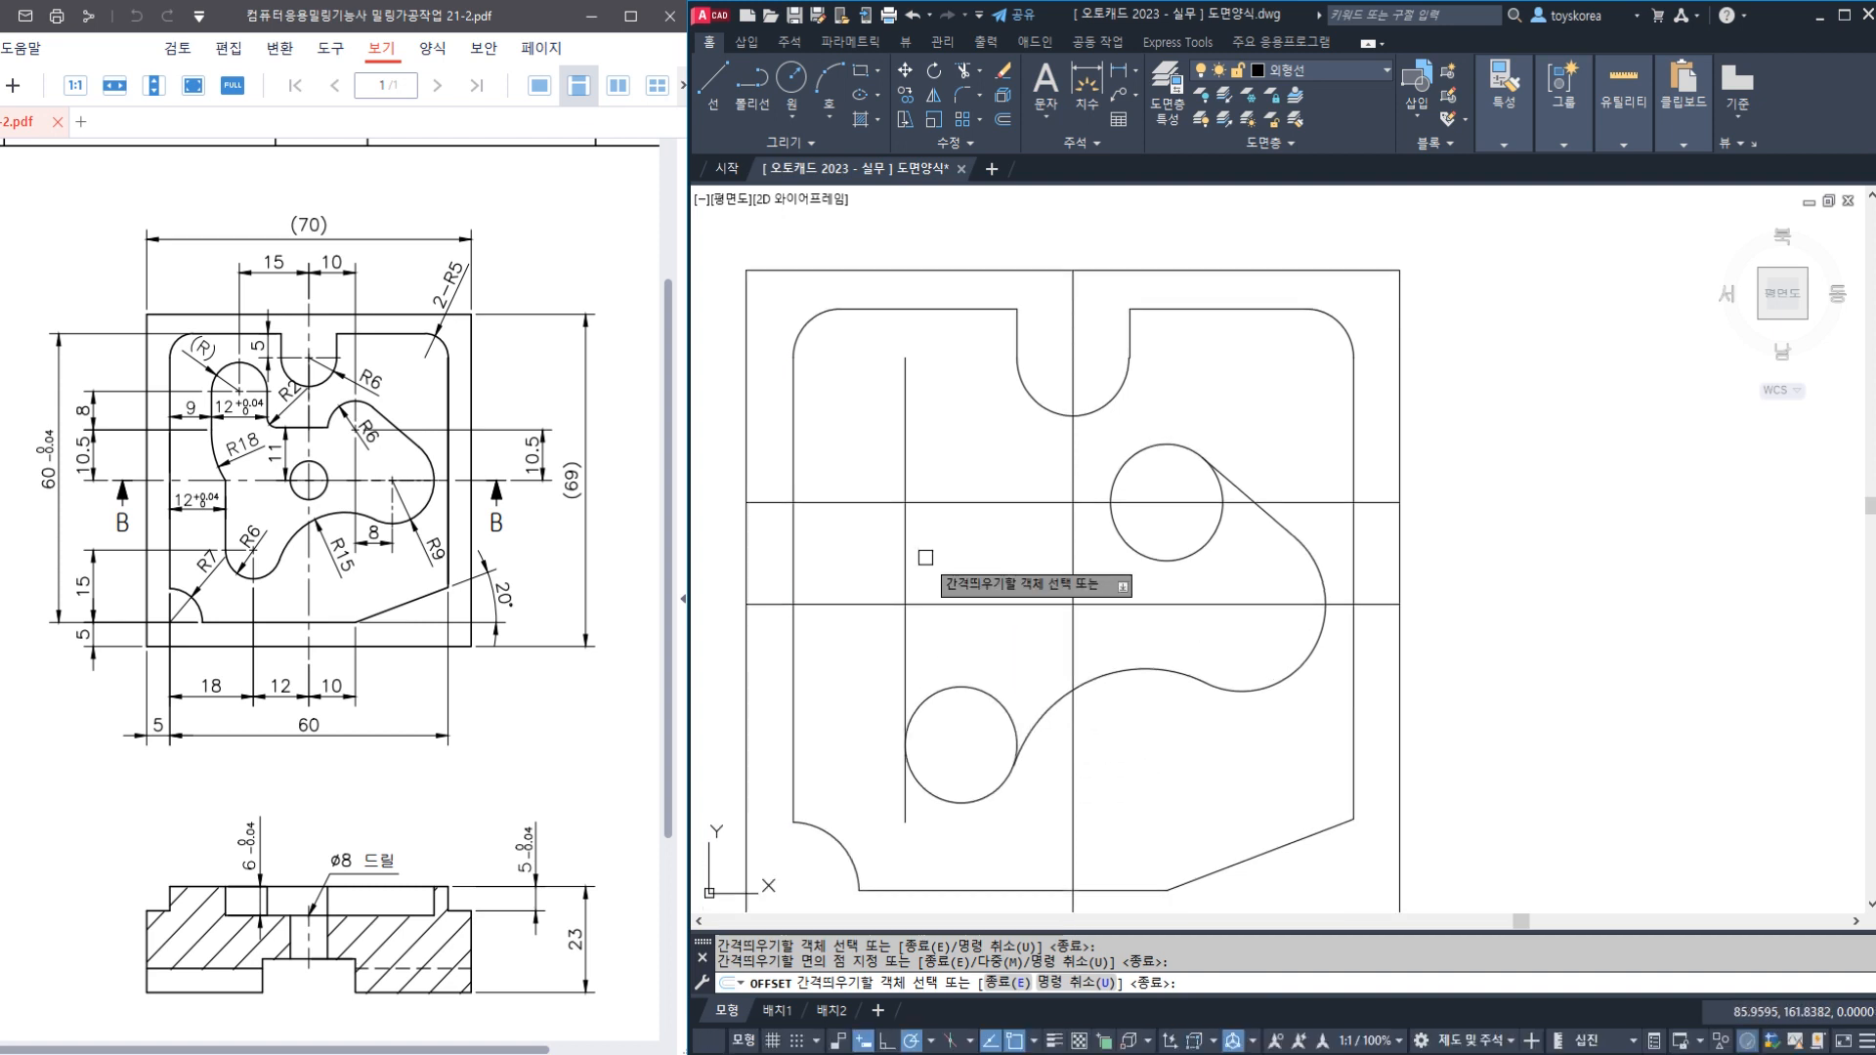
{"action": "key", "text": "Escape"}
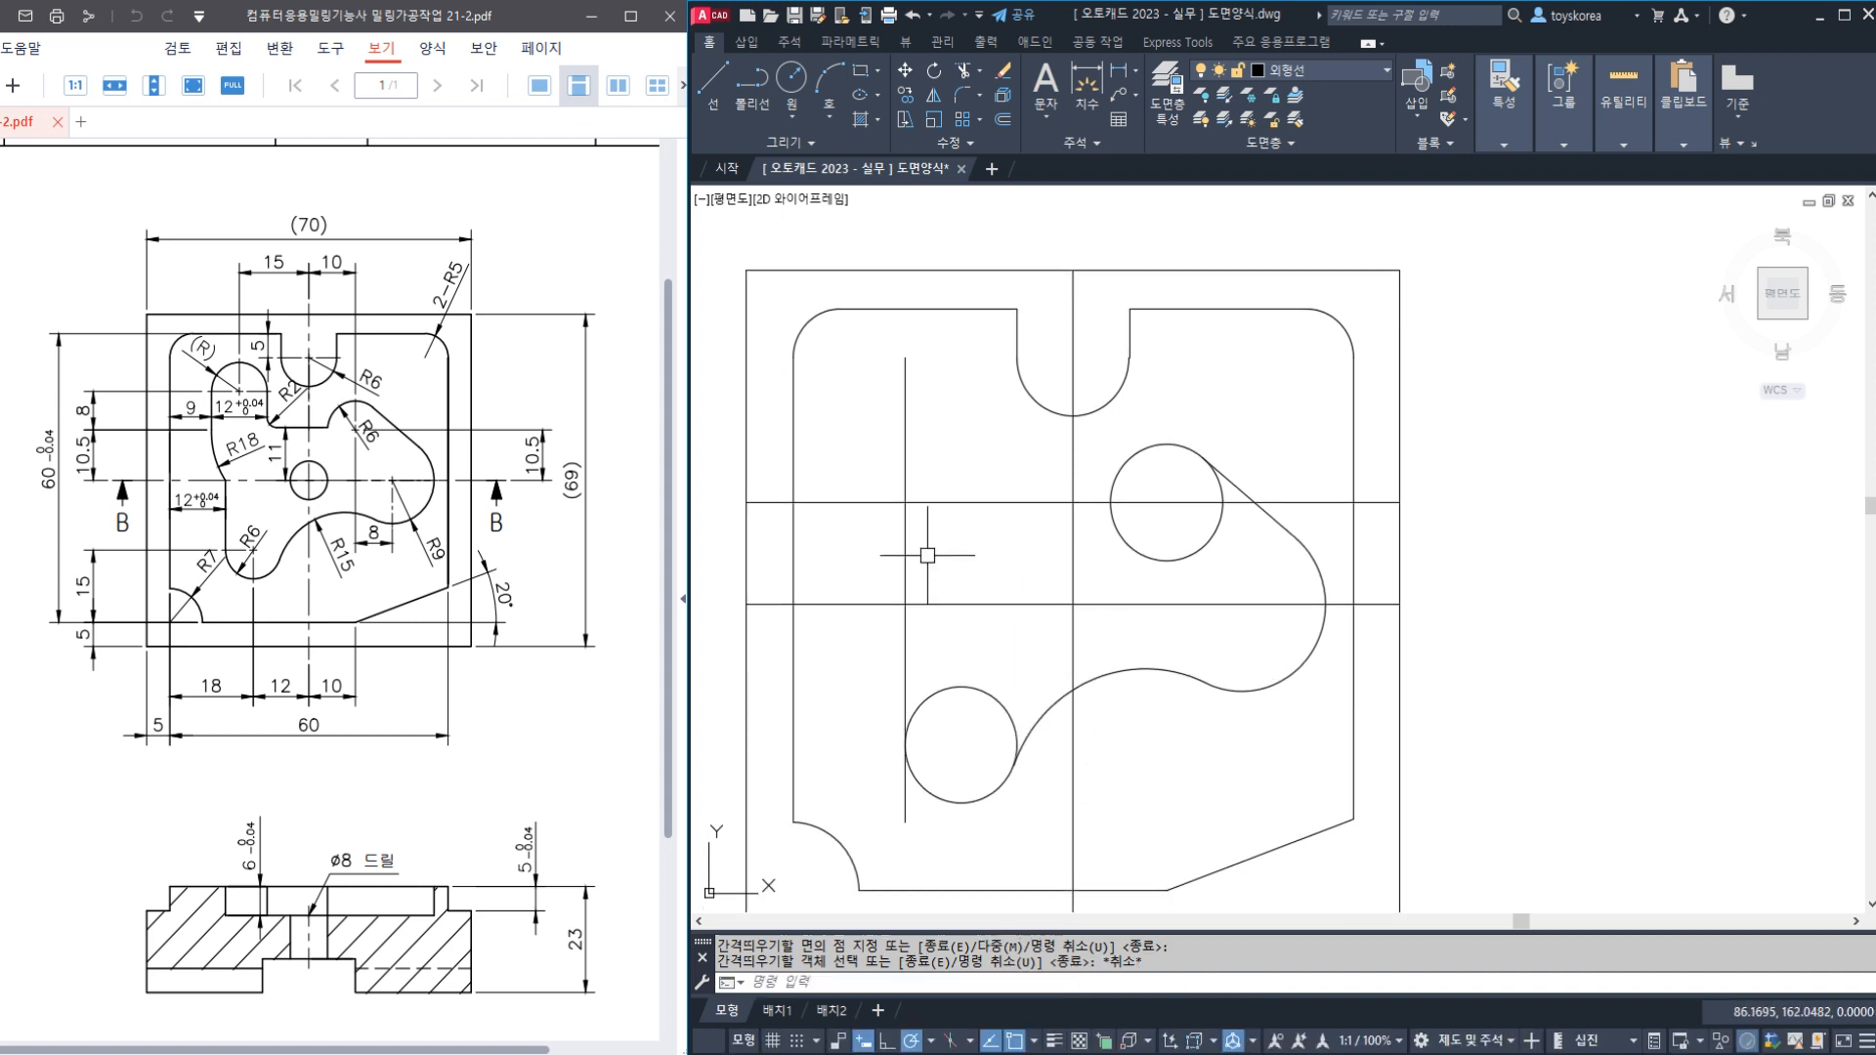
{"action": "left_click", "coordinate": [906, 630]}
{"action": "key", "text": "Escape"}
{"action": "left_click", "coordinate": [905, 629]}
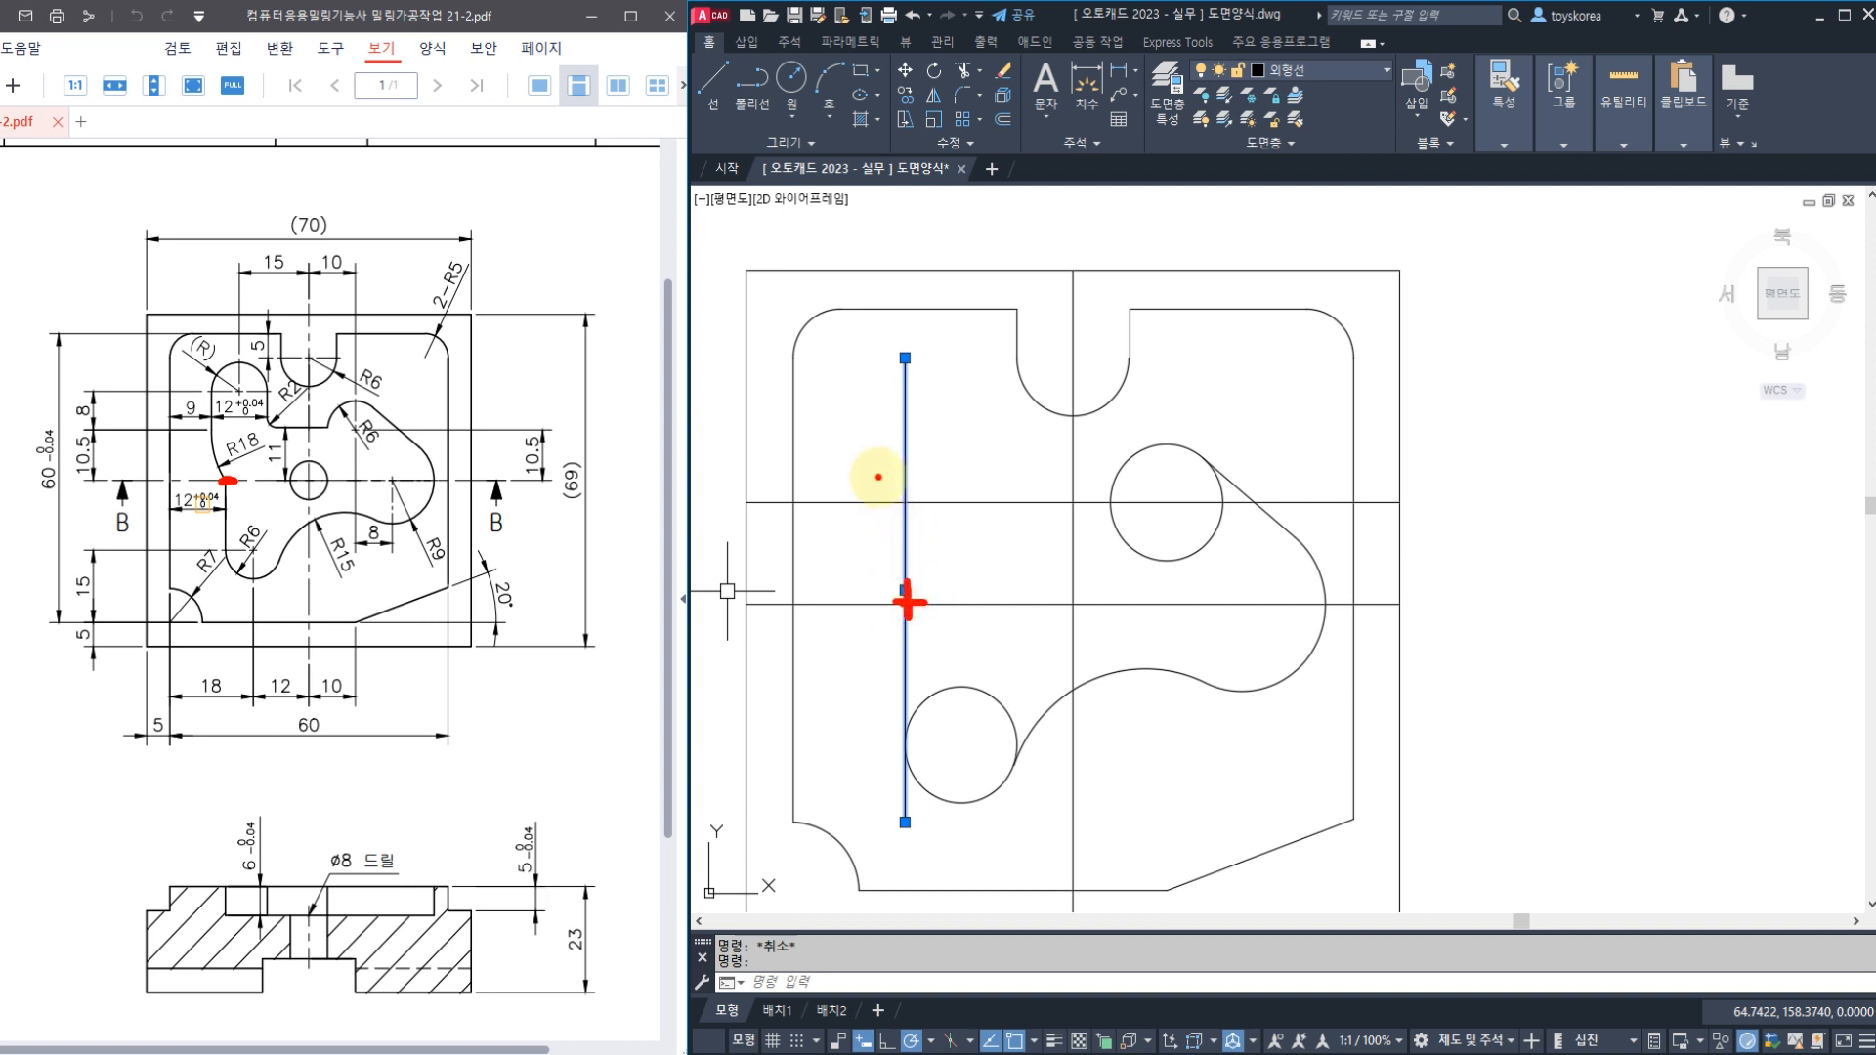
{"action": "left_click_drag", "start_coordinate": [879, 477], "coordinate": [879, 535]}
{"action": "left_click_drag", "start_coordinate": [878, 469], "coordinate": [877, 382]}
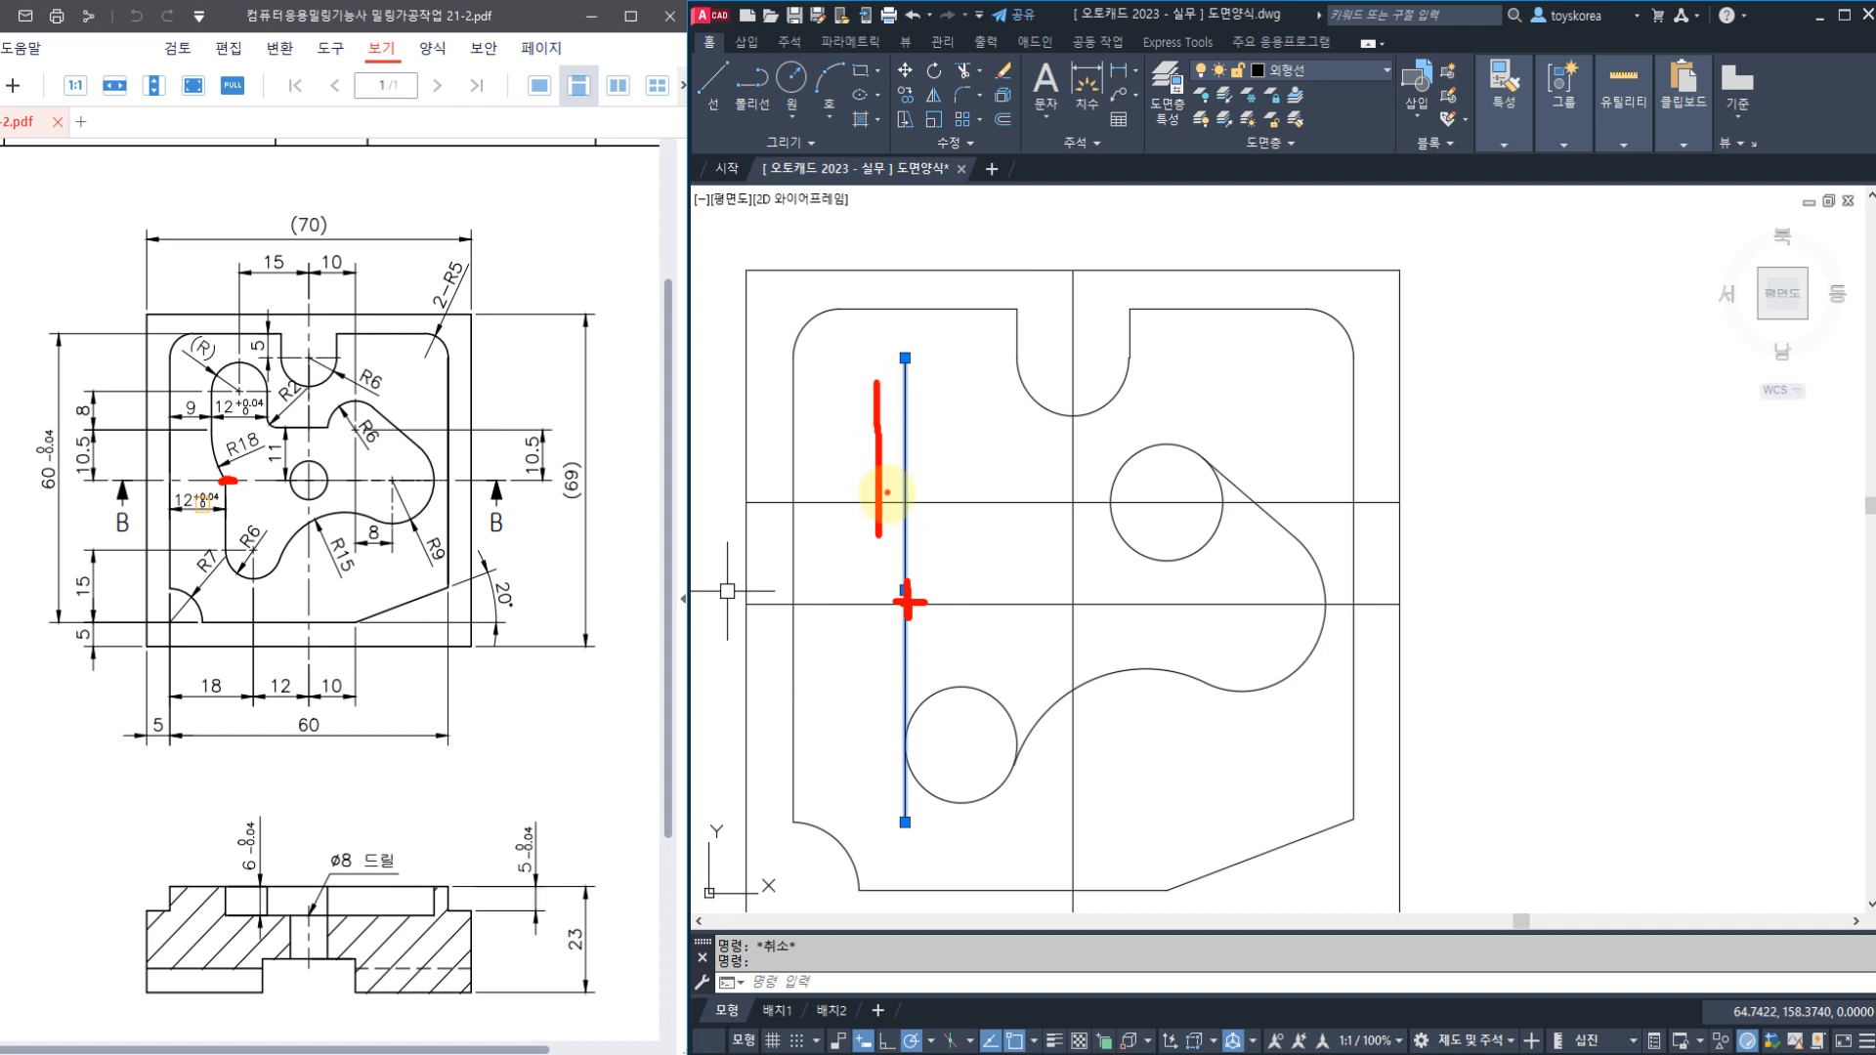
{"action": "left_click_drag", "start_coordinate": [882, 504], "coordinate": [894, 591]}
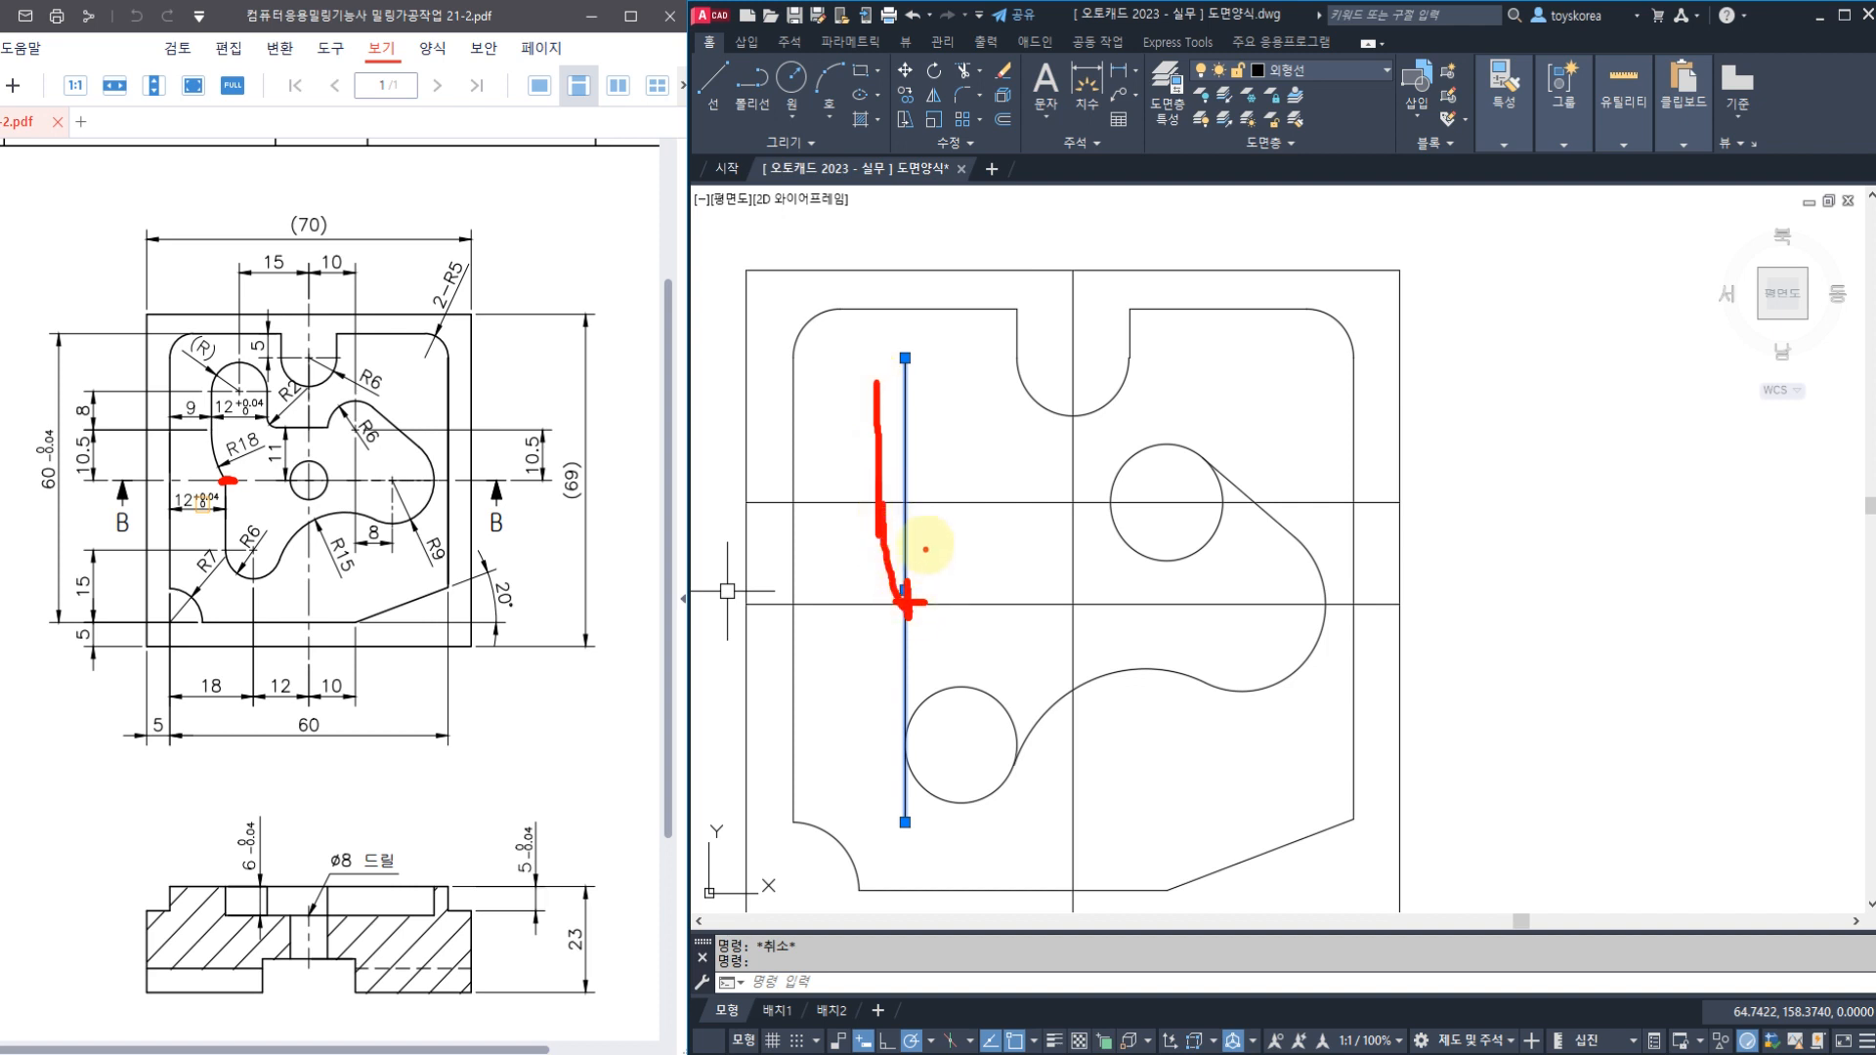
{"action": "left_click_drag", "start_coordinate": [910, 430], "coordinate": [926, 422]}
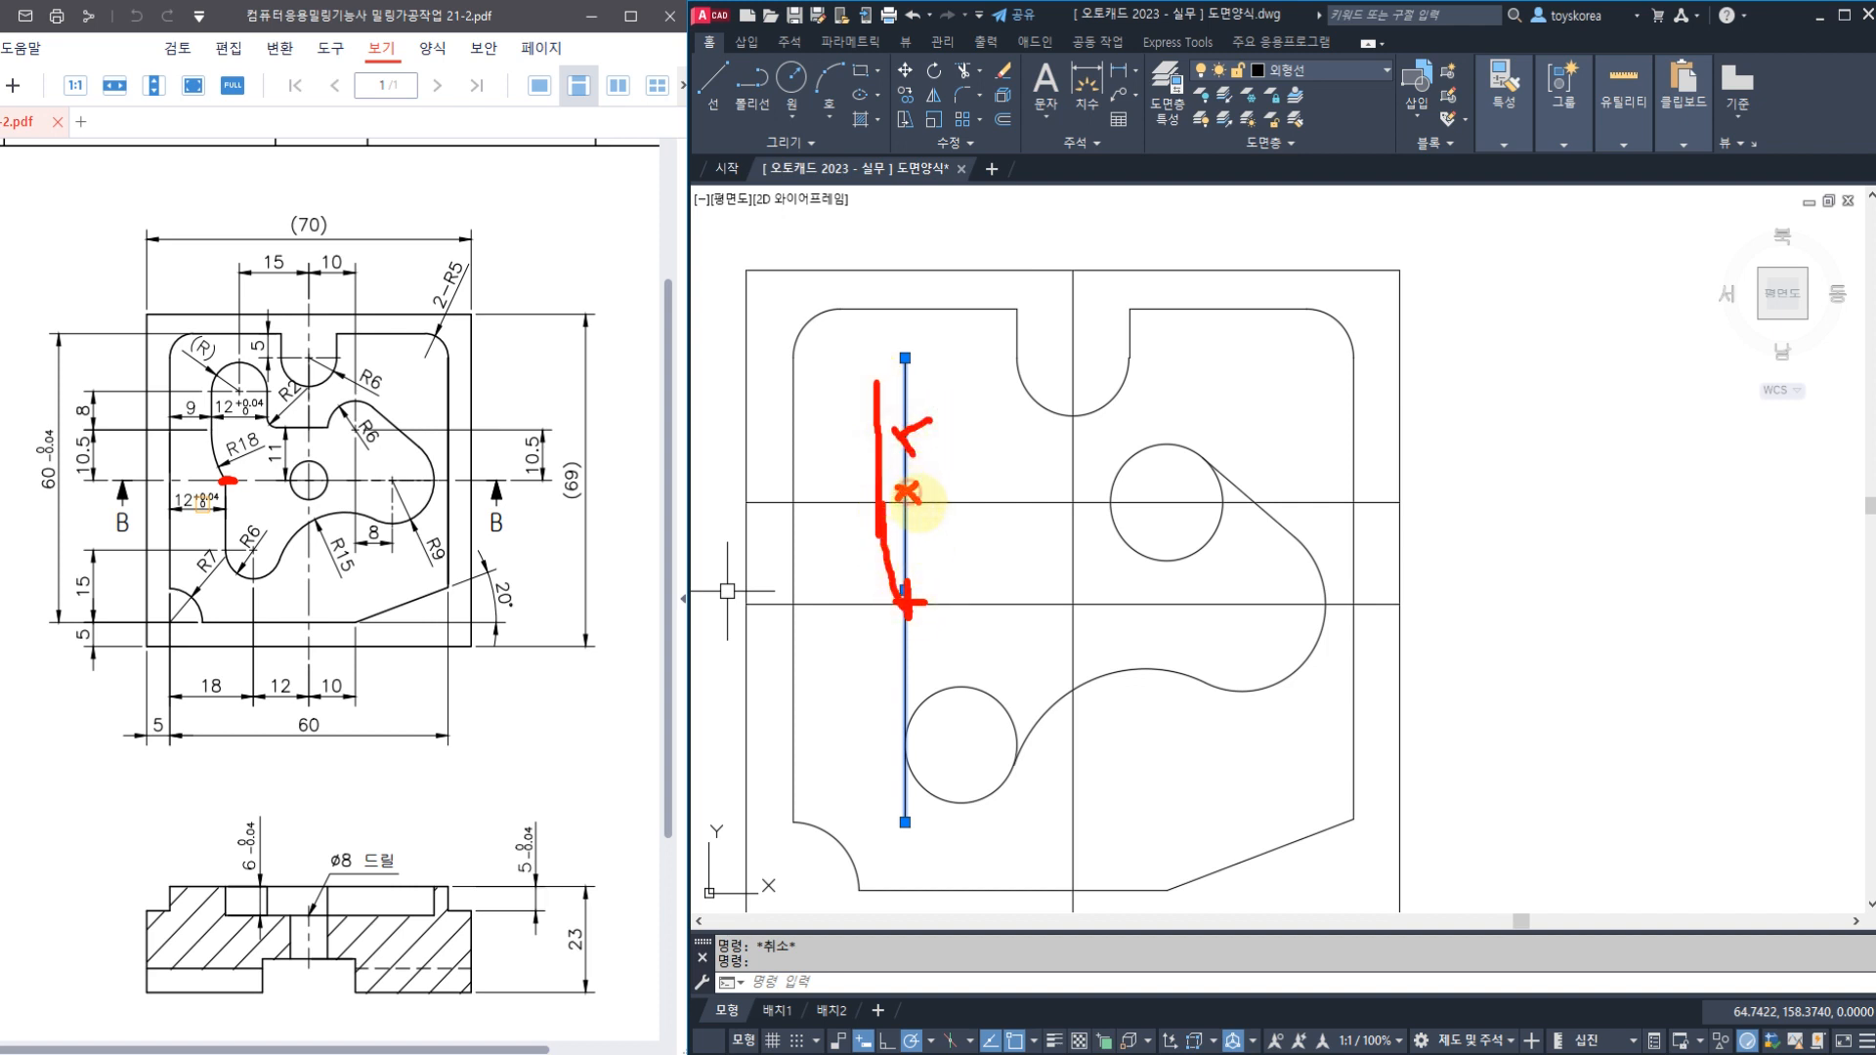
{"action": "left_click_drag", "start_coordinate": [900, 536], "coordinate": [929, 524]}
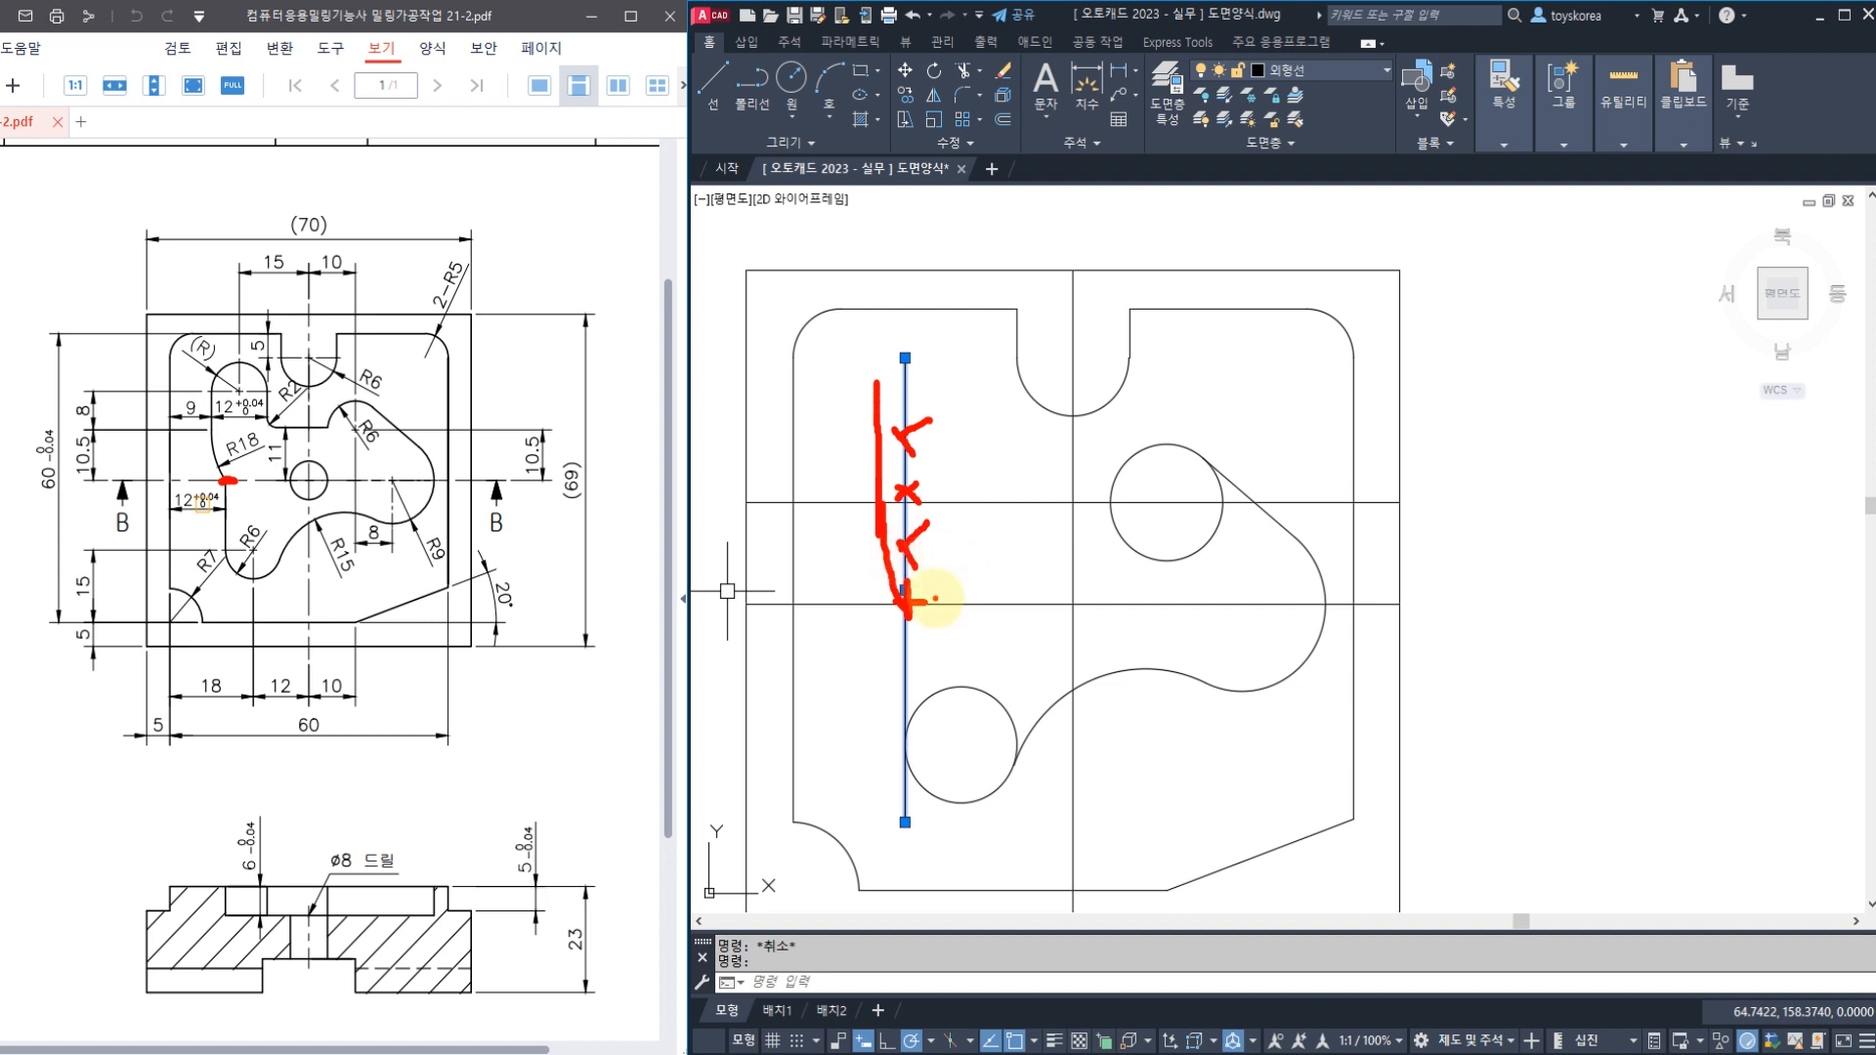
Offset the left vertical edge of the inner profile 9 toward the inside of the part
{"action": "key", "text": "Escape"}
{"action": "key", "text": "Escape"}
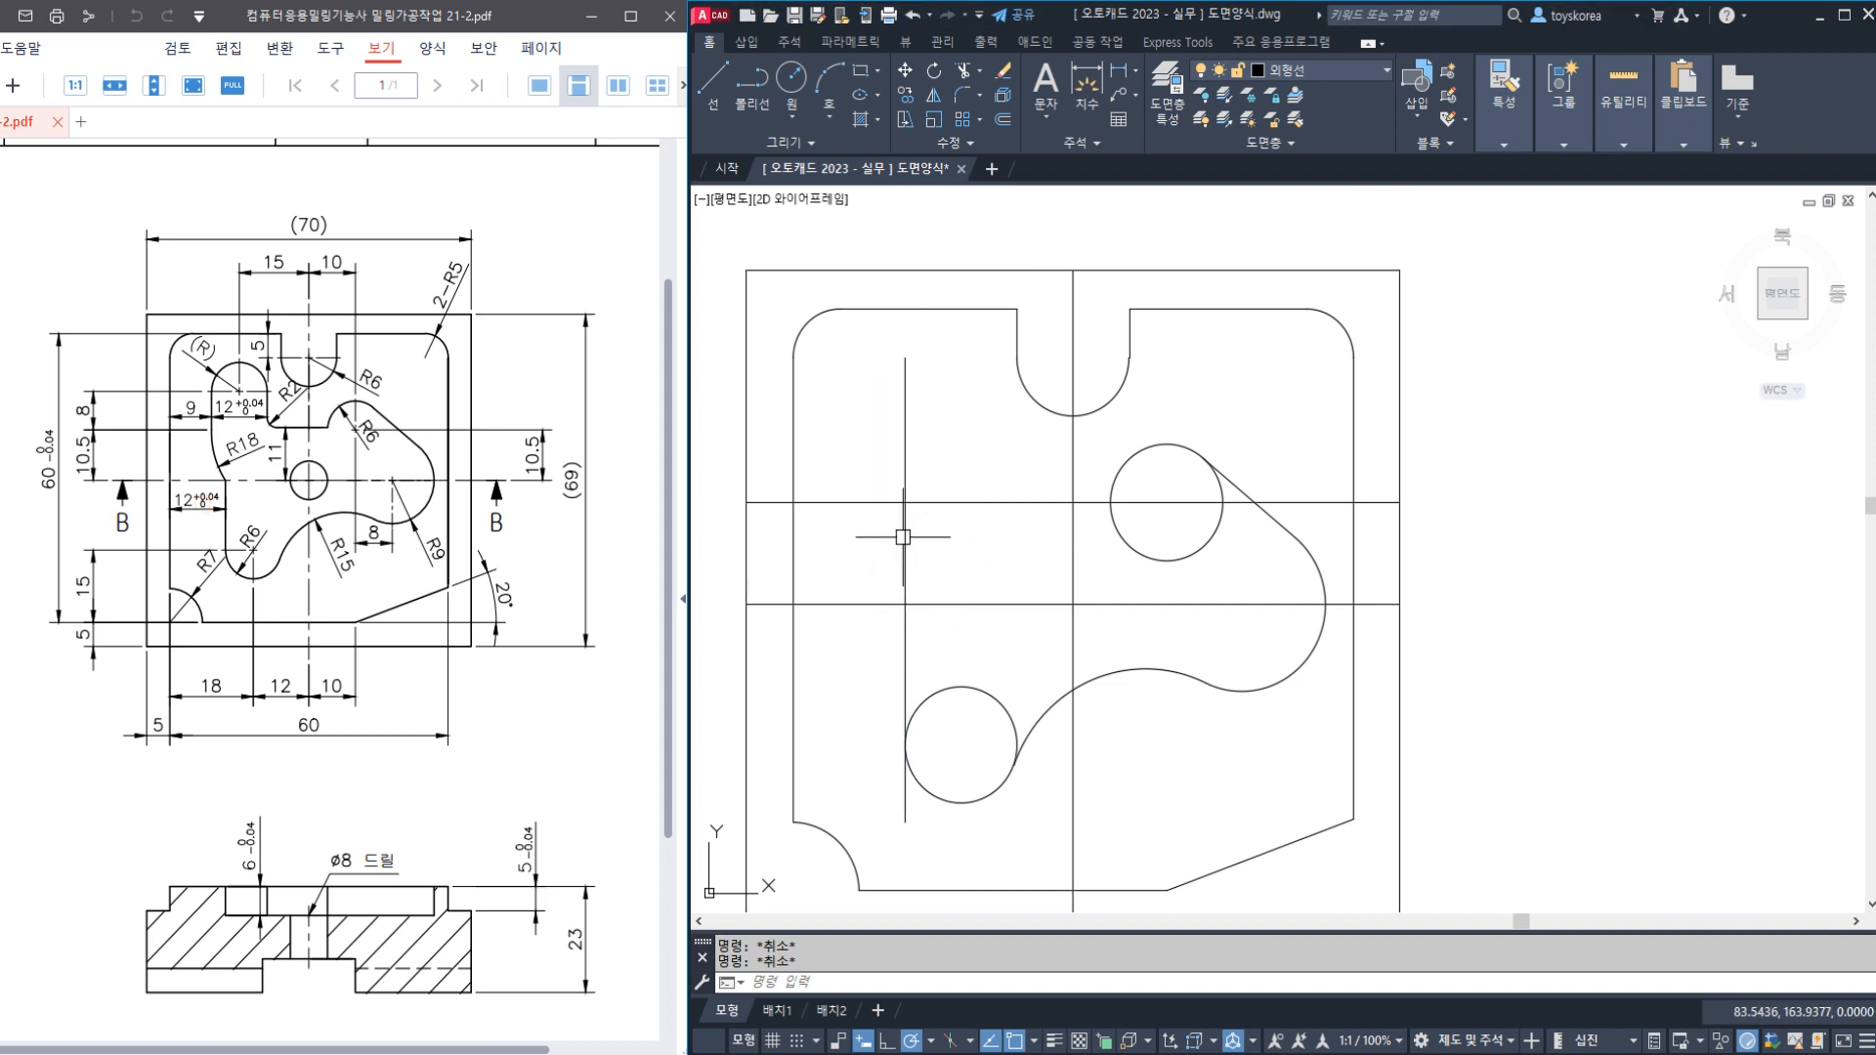
{"action": "type", "text": "o"}
{"action": "key", "text": "Return"}
{"action": "type", "text": "9"}
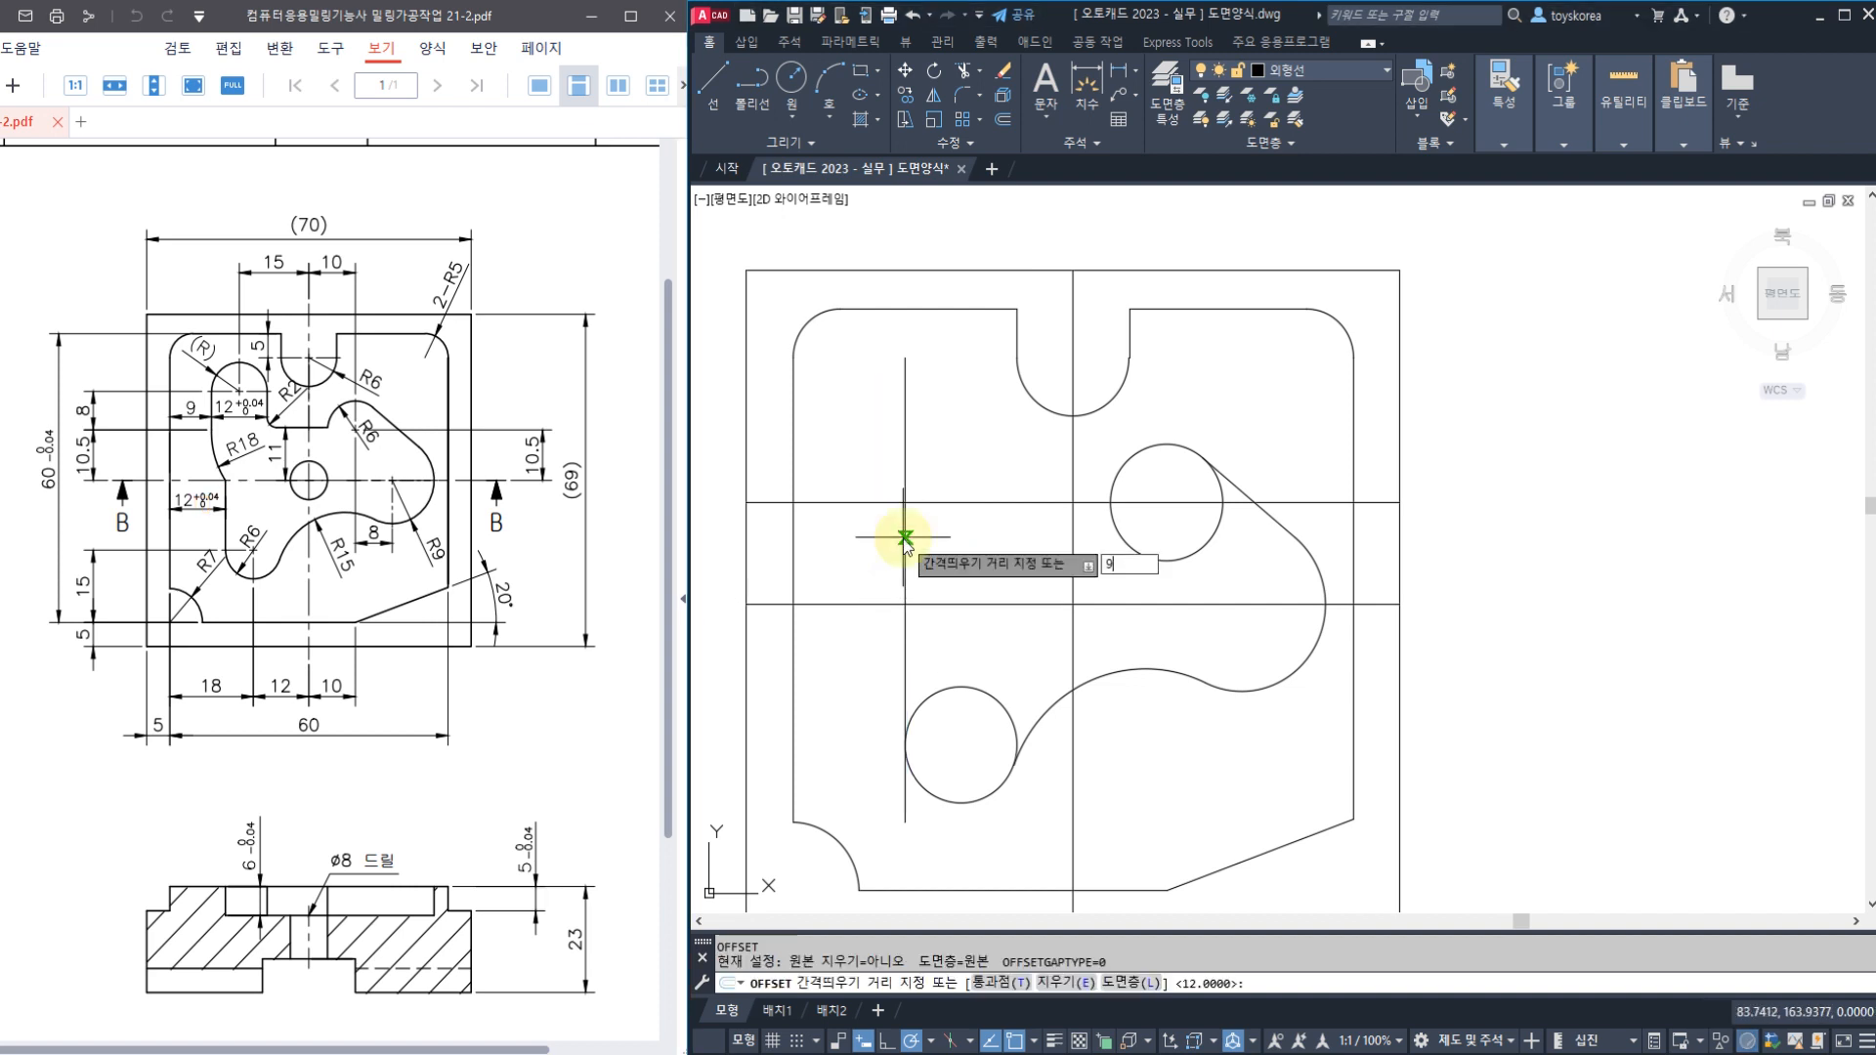
{"action": "key", "text": "Return"}
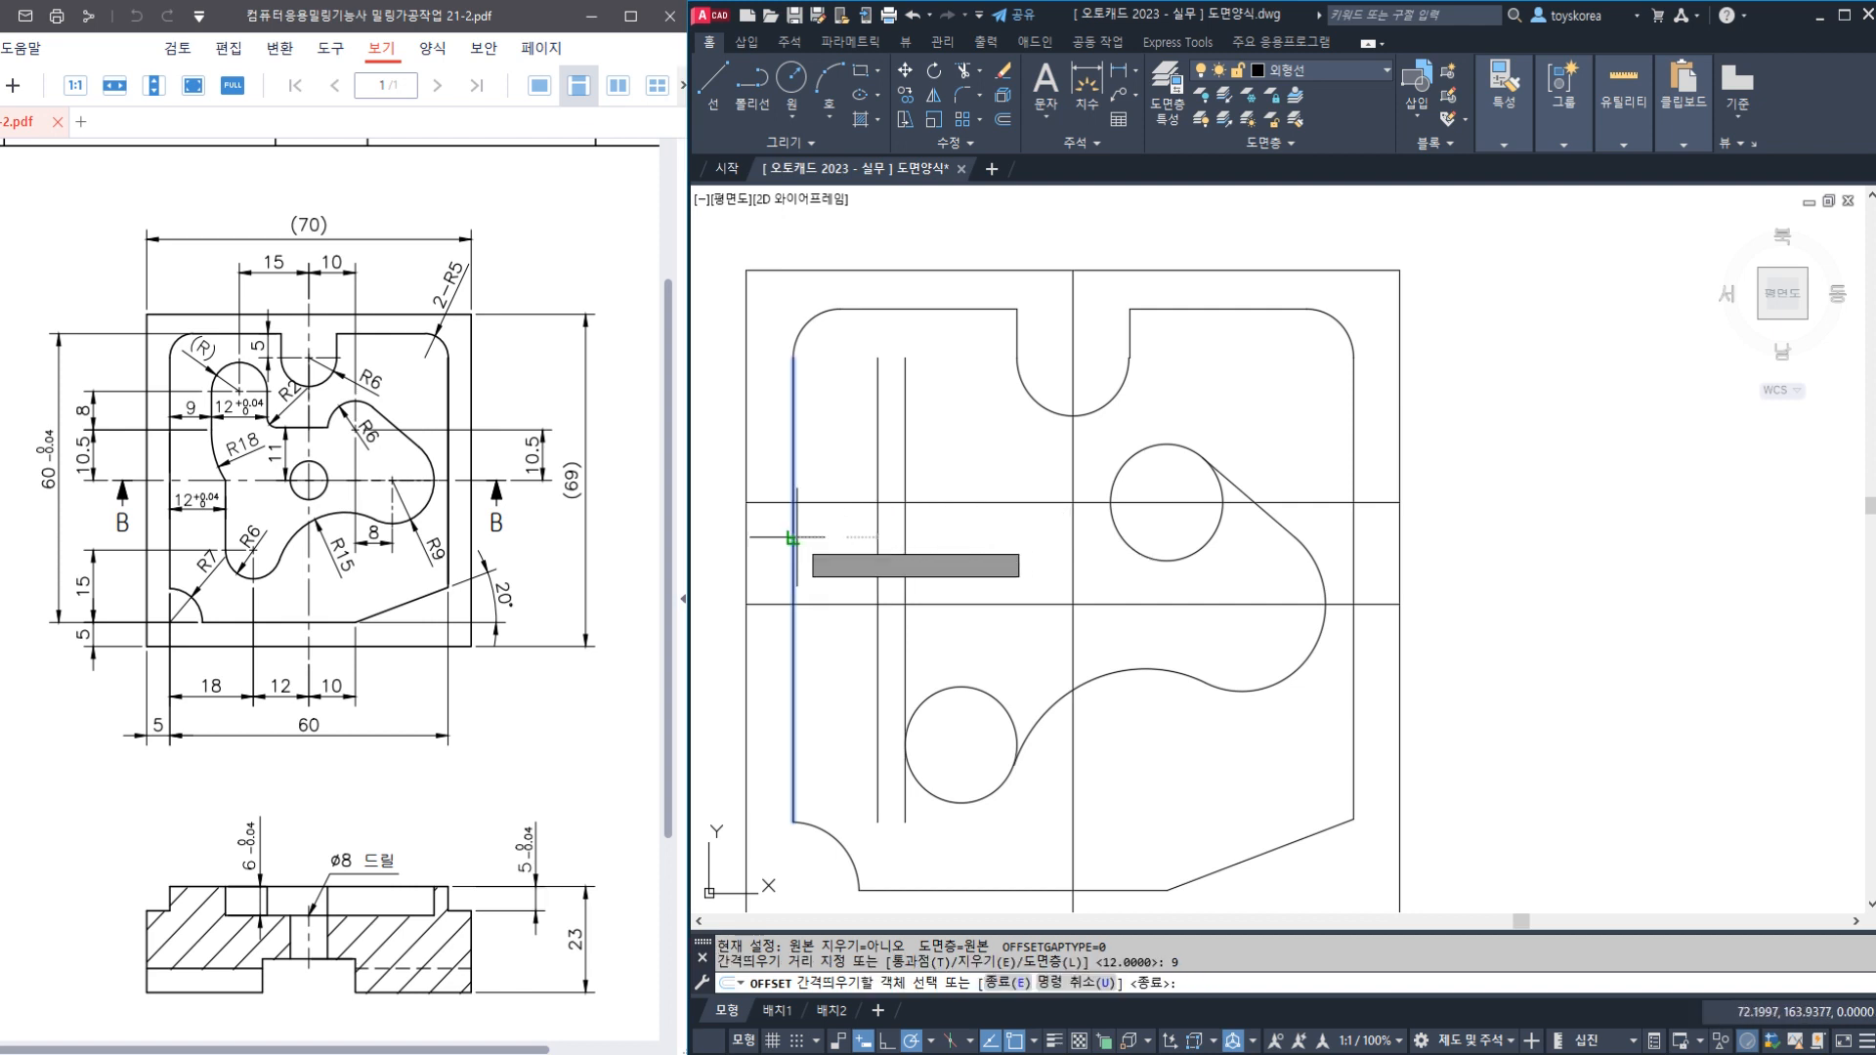
{"action": "key", "text": "Escape"}
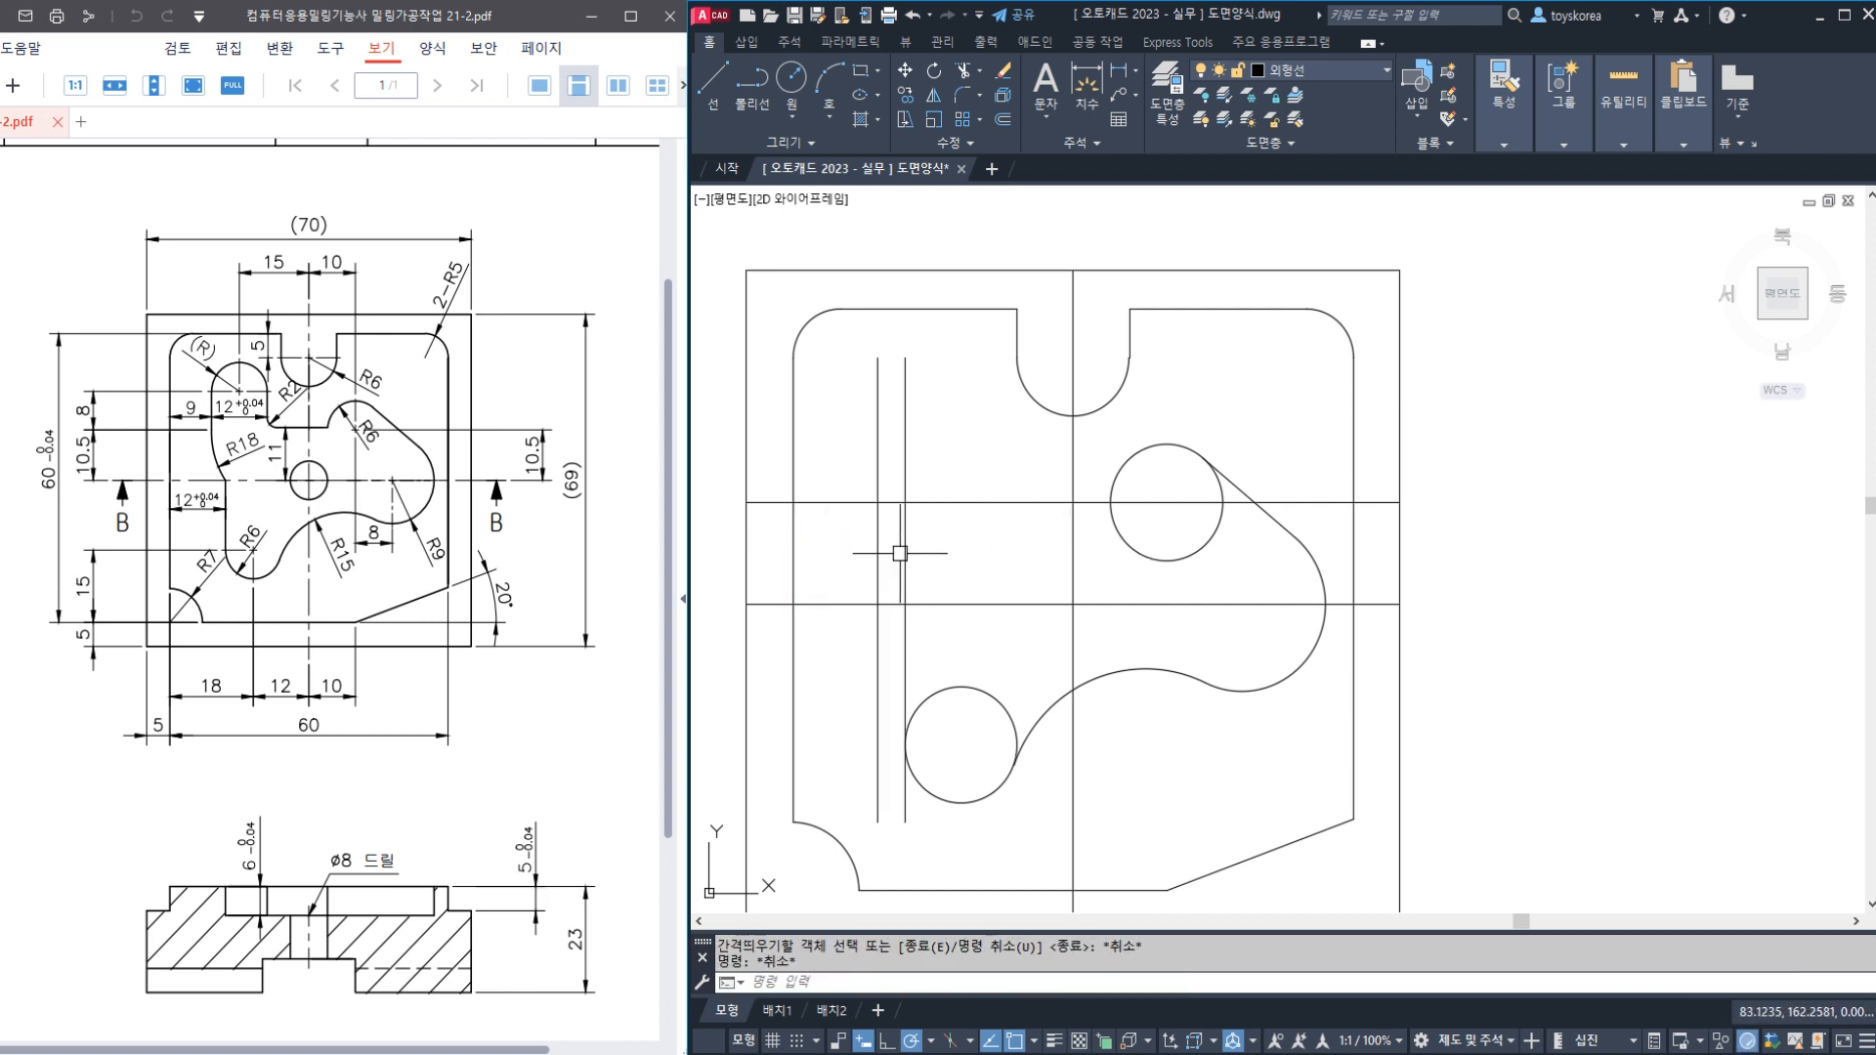
Trim the 12 mm offset line above the horizontal centerline and below its tangent point on the lower R6 circle
{"action": "left_click", "coordinate": [899, 553]}
{"action": "left_click", "coordinate": [877, 544]}
{"action": "key", "text": "Escape"}
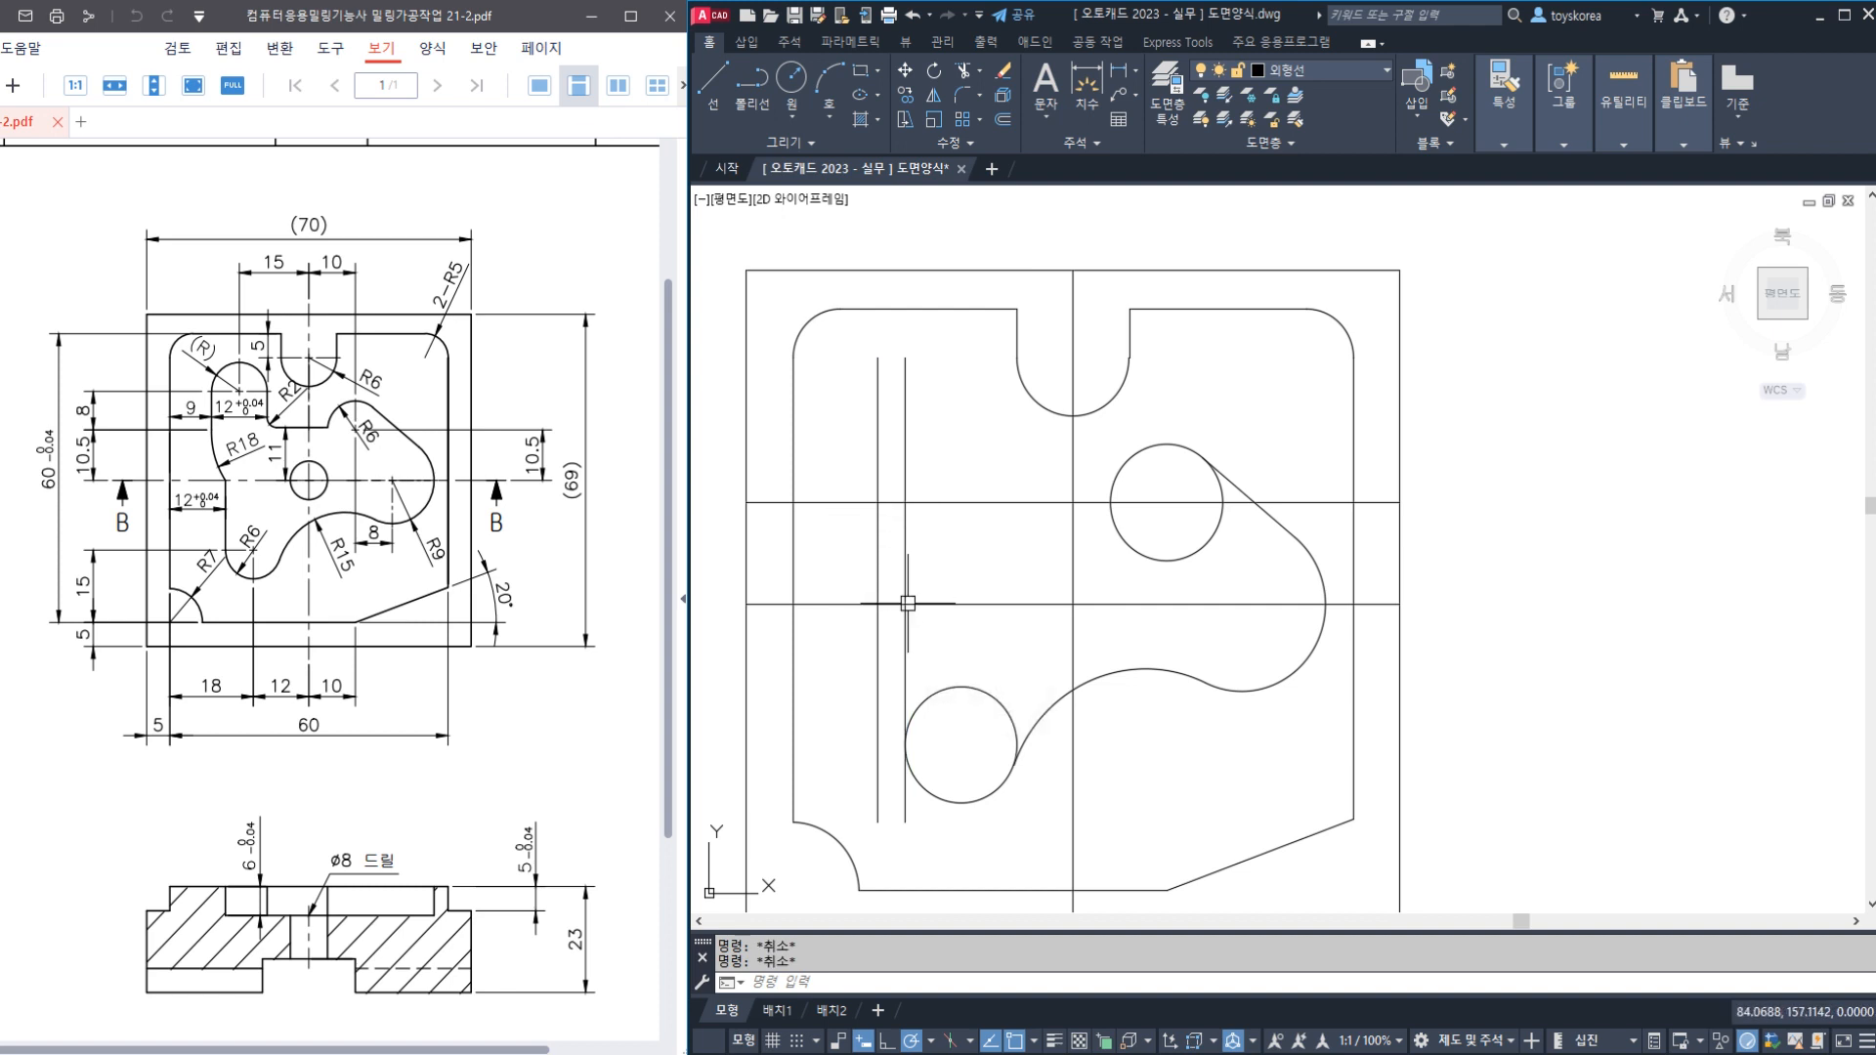
{"action": "type", "text": "T"}
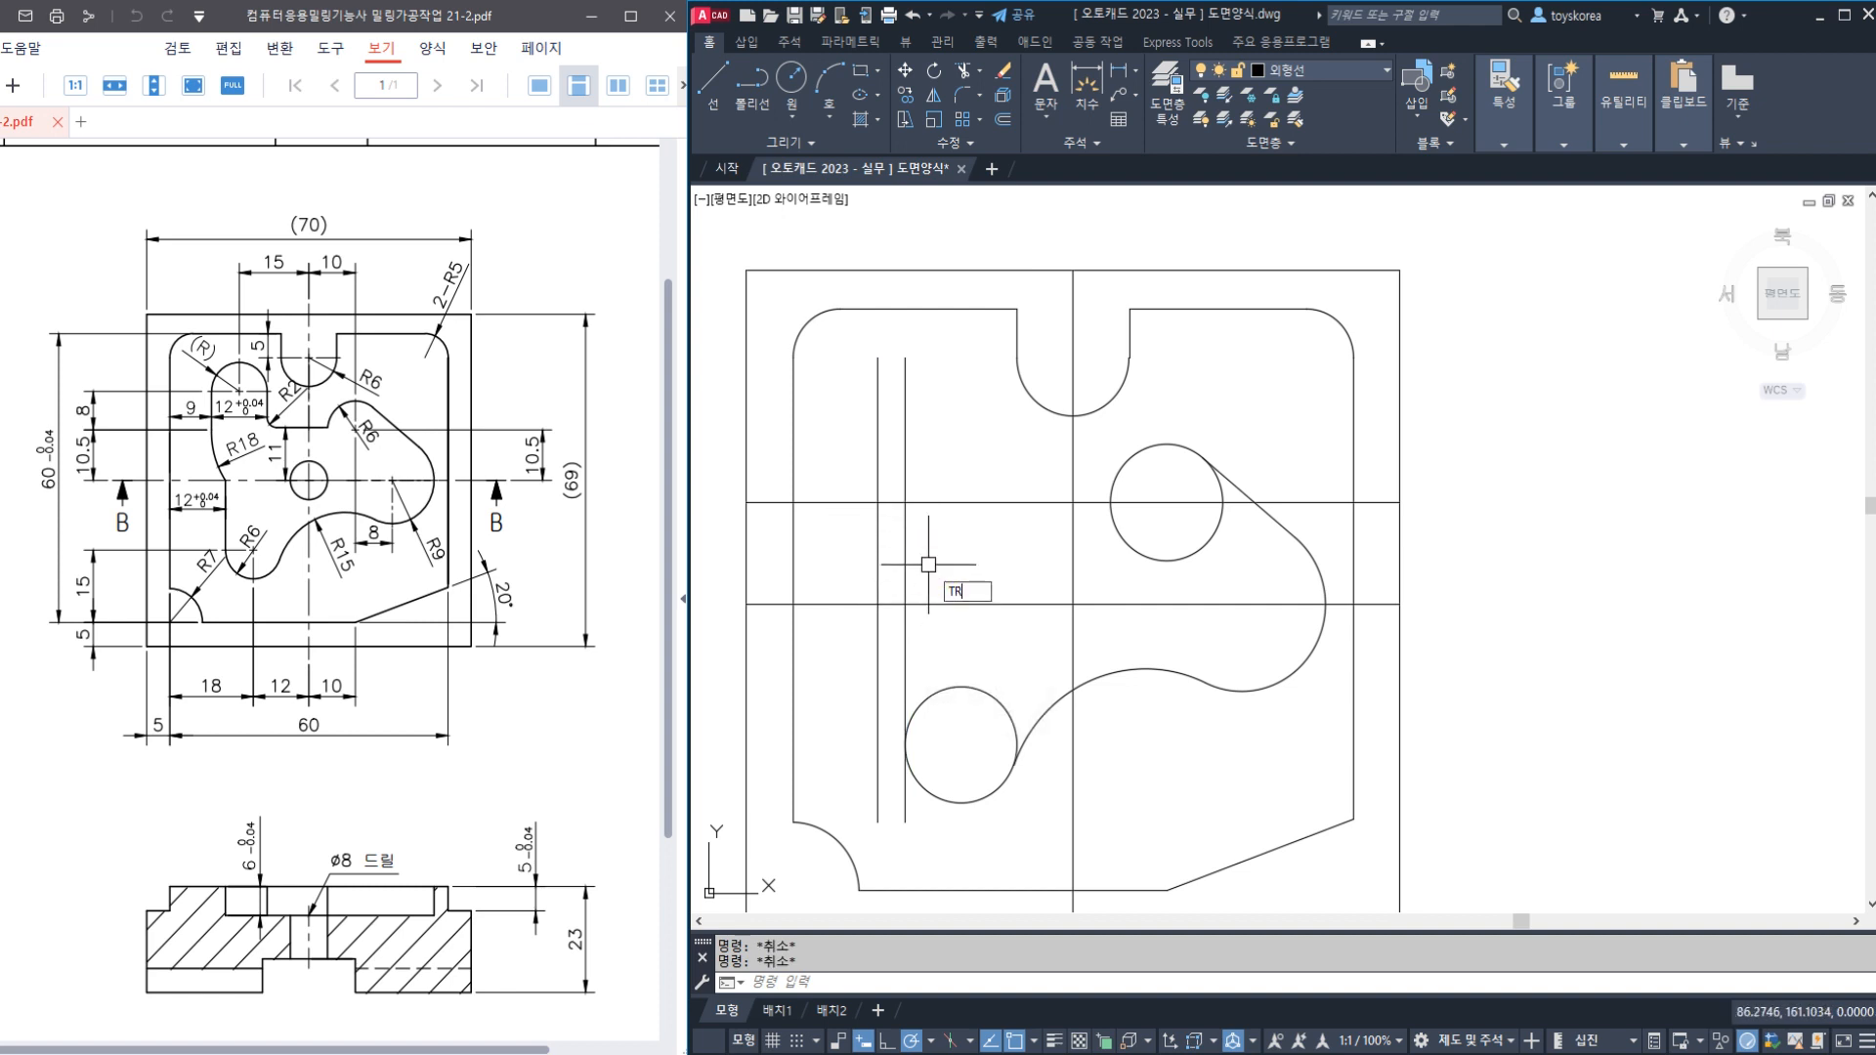
{"action": "type", "text": "R"}
{"action": "key", "text": "Return"}
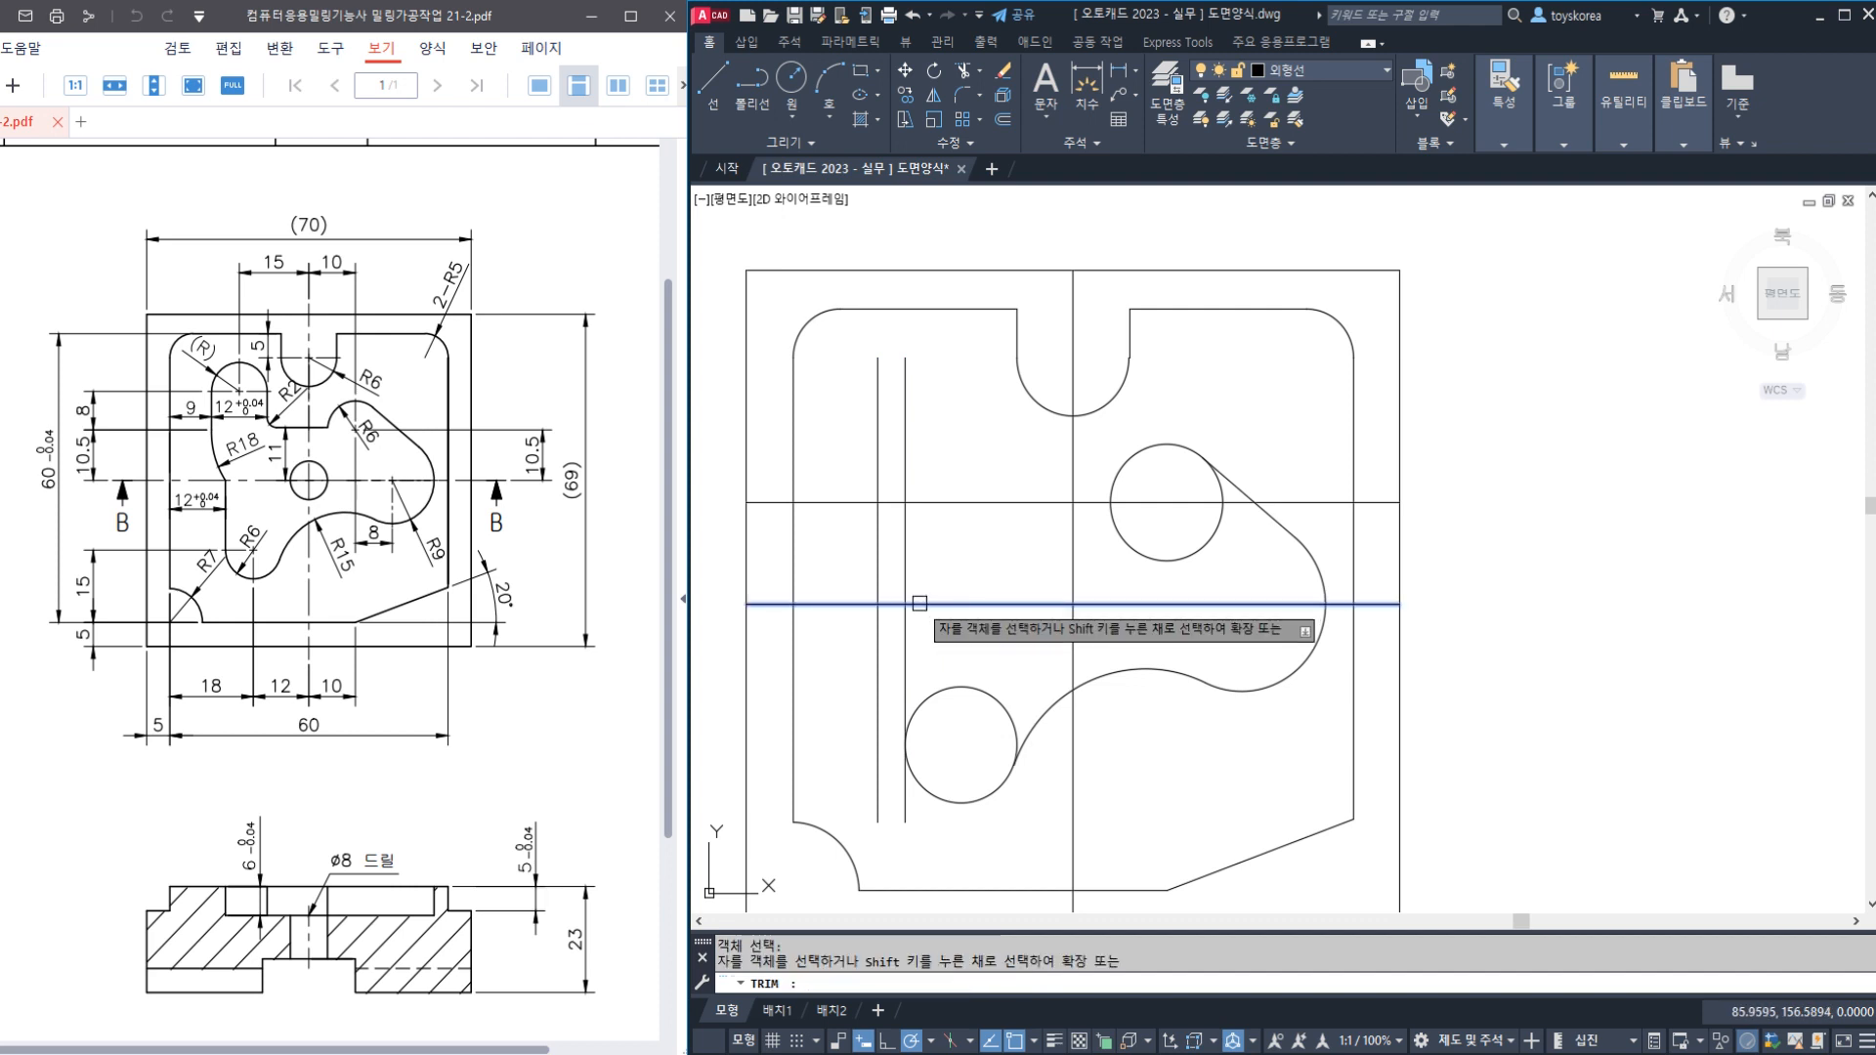
{"action": "left_click", "coordinate": [906, 575]}
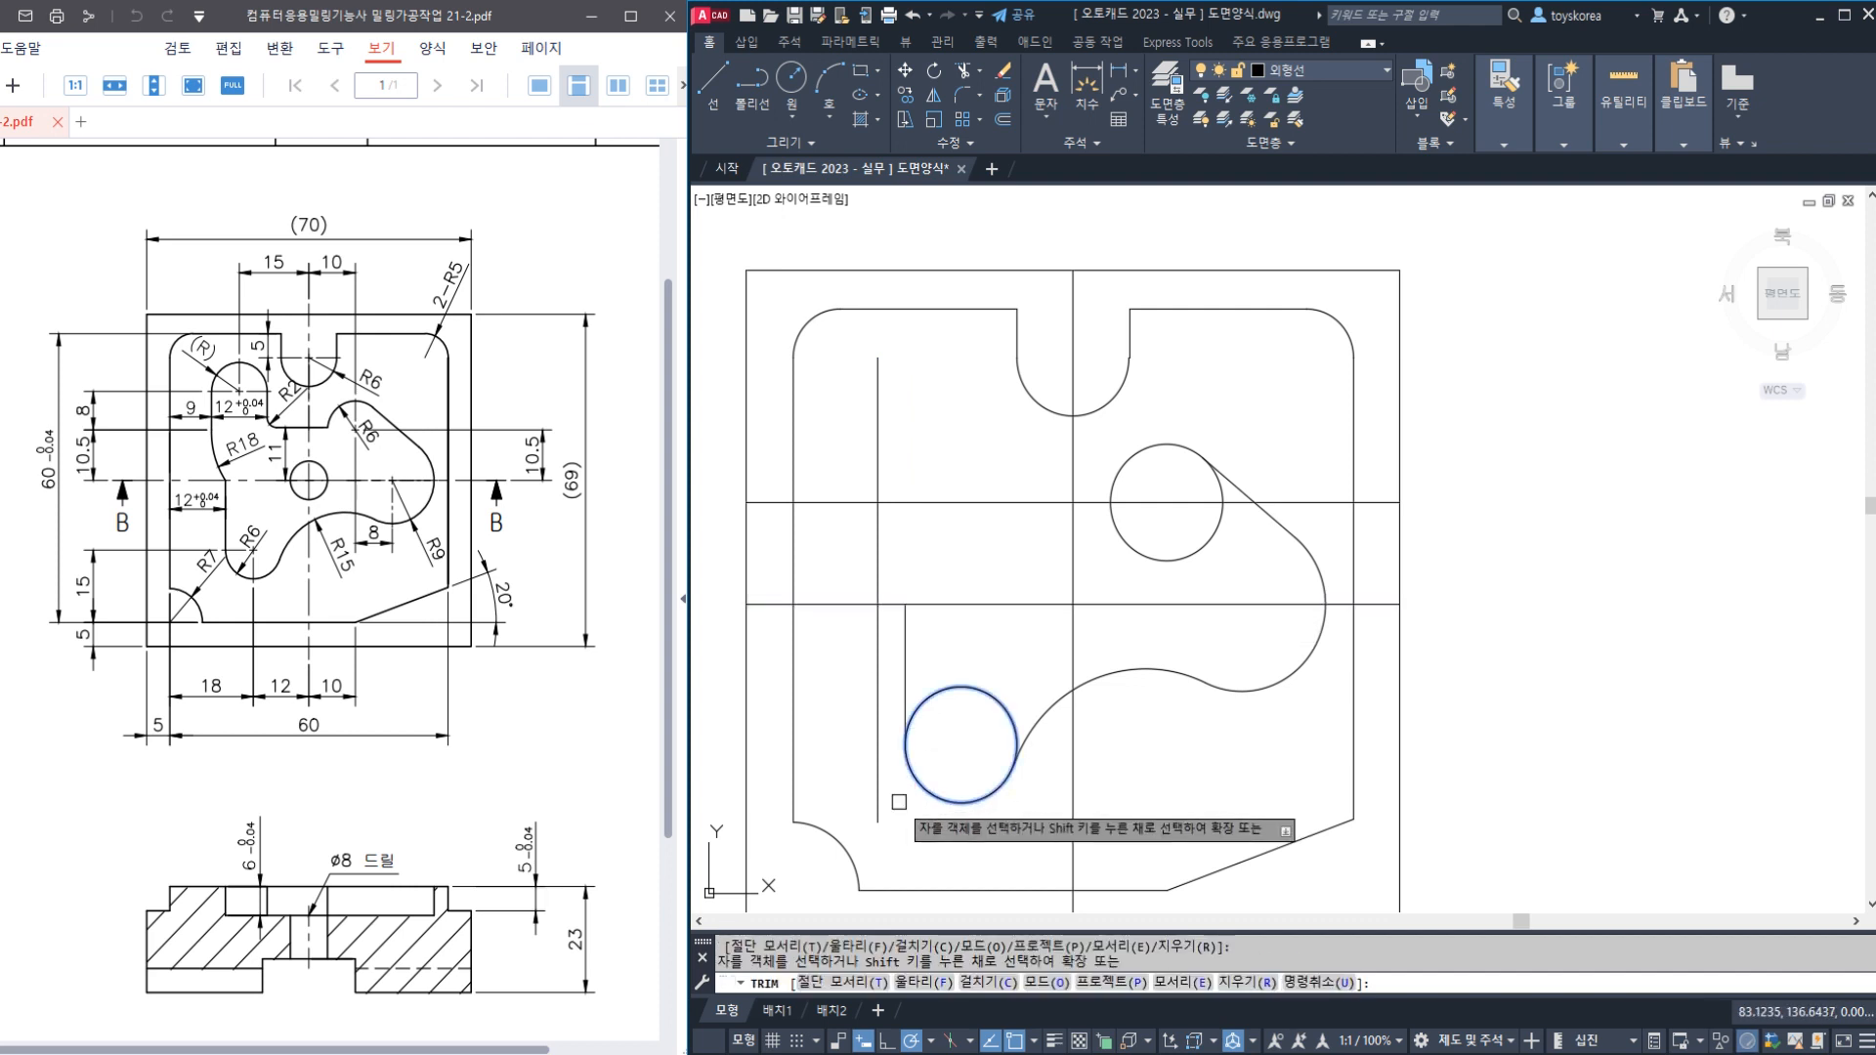
{"action": "key", "text": "Return"}
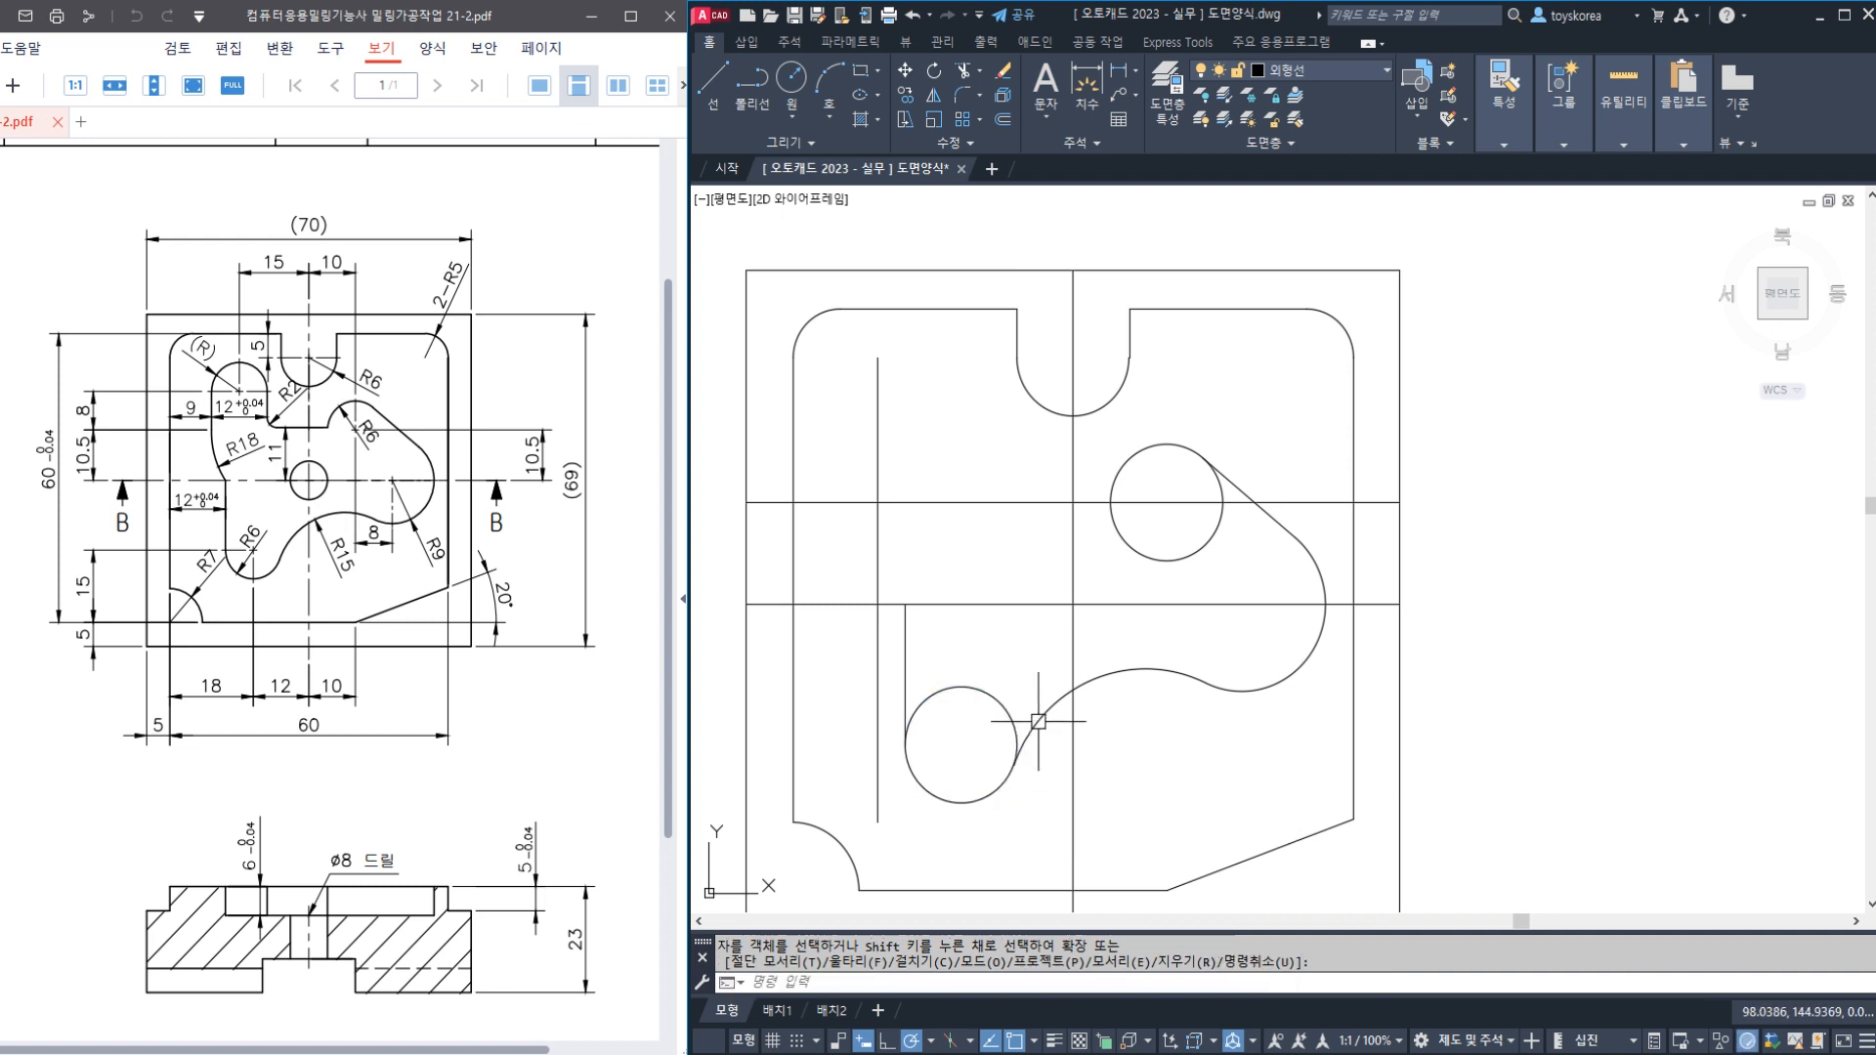
Trim away the upper portion of the lower R6 circle, using the R15 arc and the shortened vertical line as cutting edges
{"action": "key", "text": "Return"}
{"action": "left_click", "coordinate": [1038, 721]}
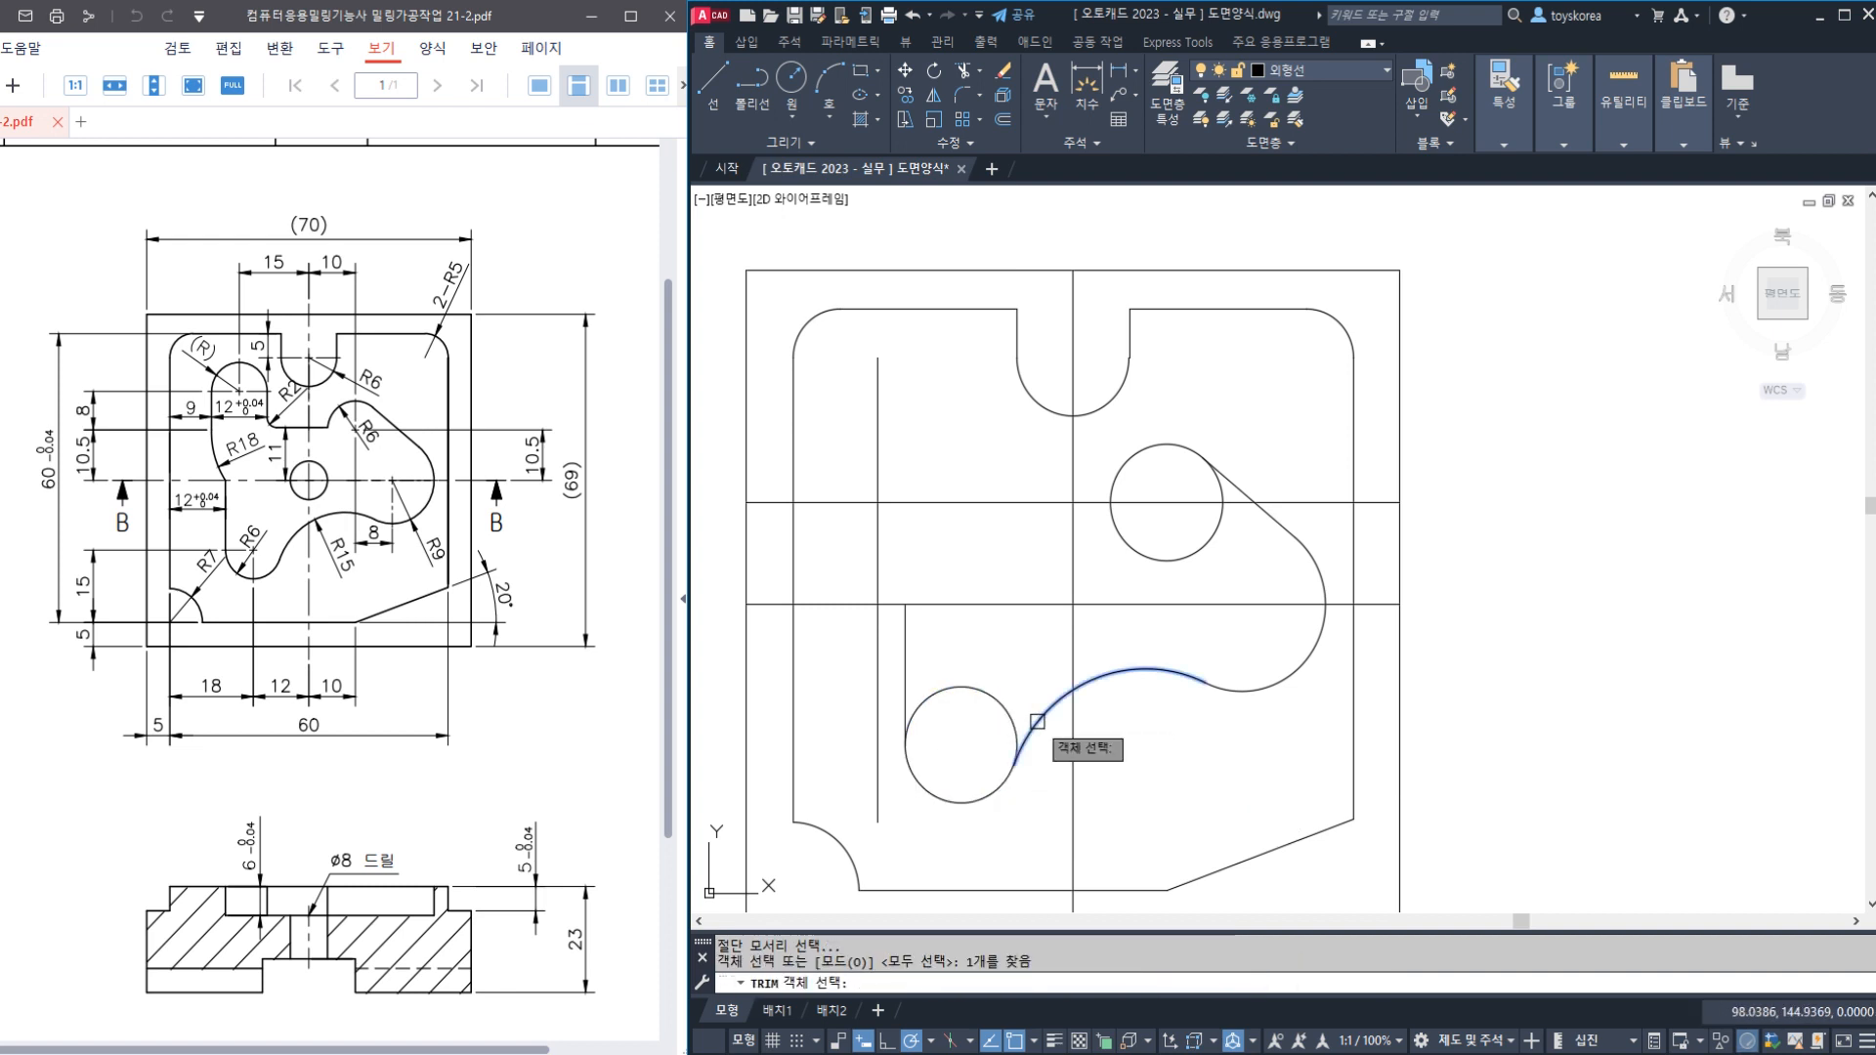
{"action": "left_click", "coordinate": [903, 671]}
{"action": "key", "text": "Return"}
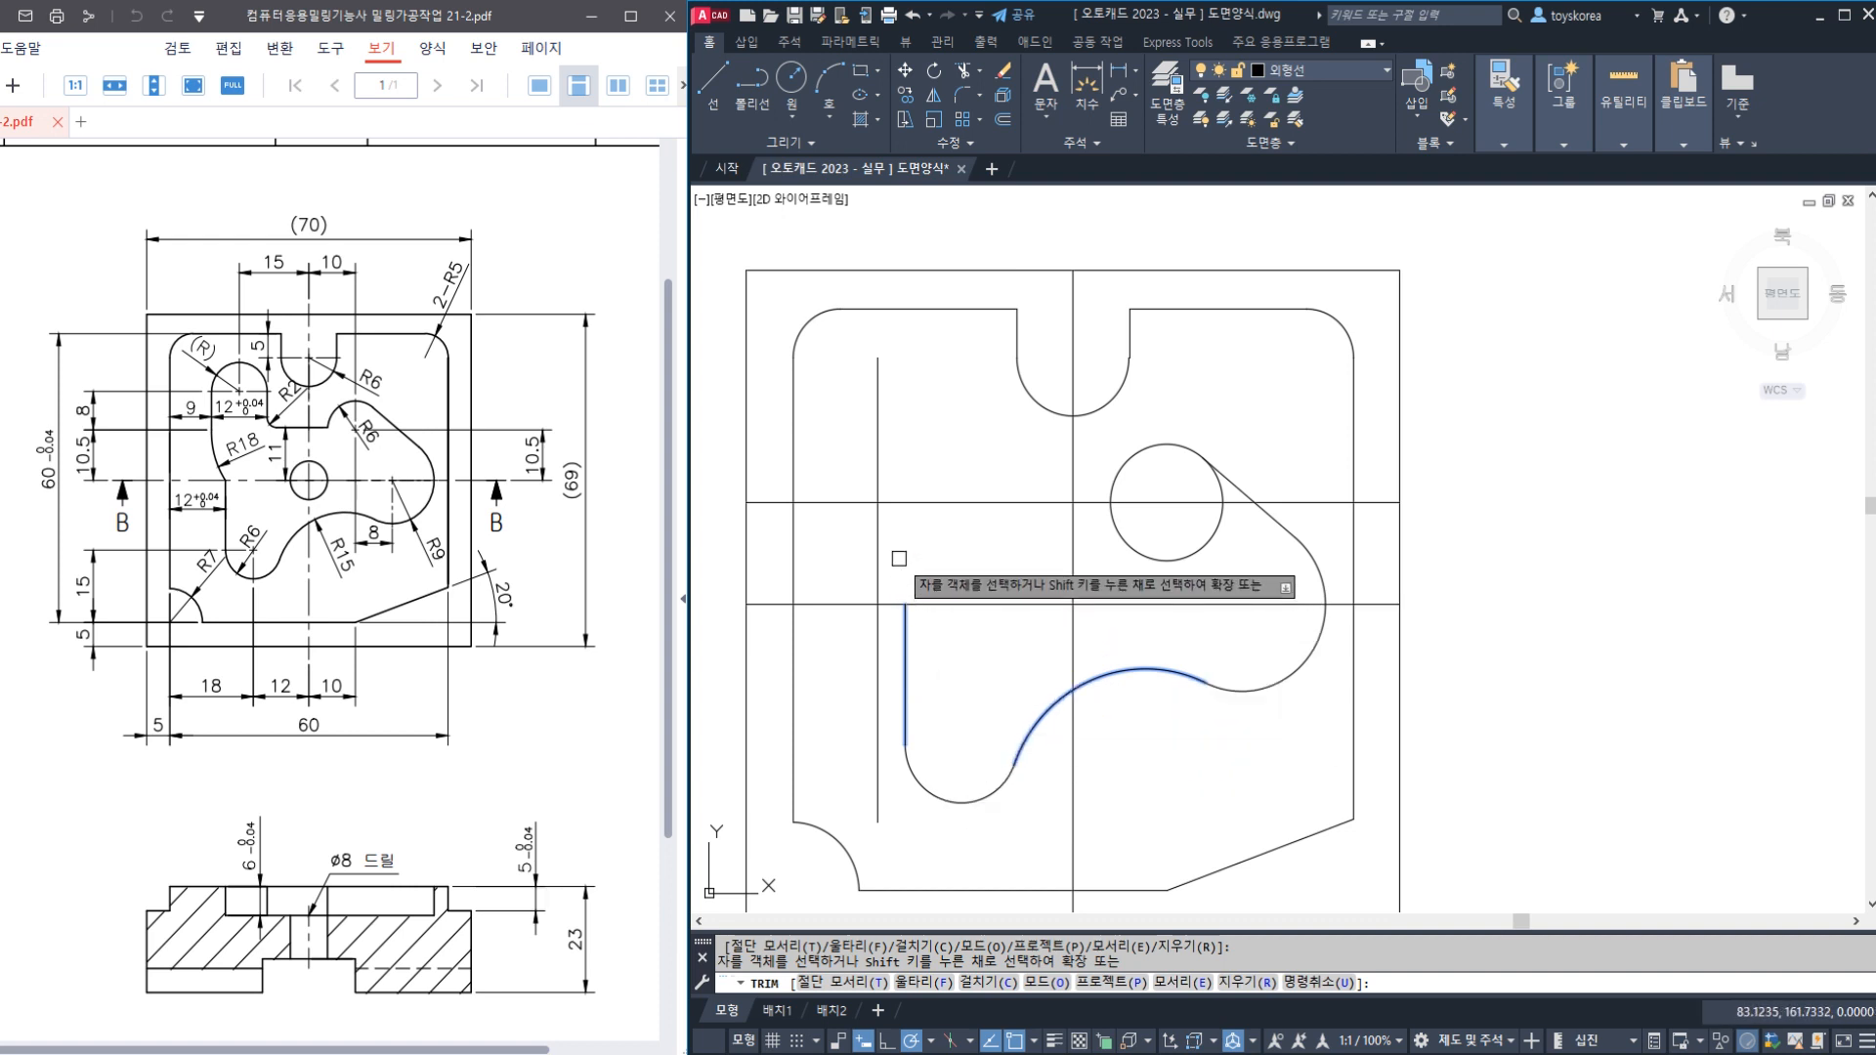
{"action": "key", "text": "Return"}
Trim the 9 mm offset line below the horizontal construction line through the upper R6 circle's center
{"action": "key", "text": "Return"}
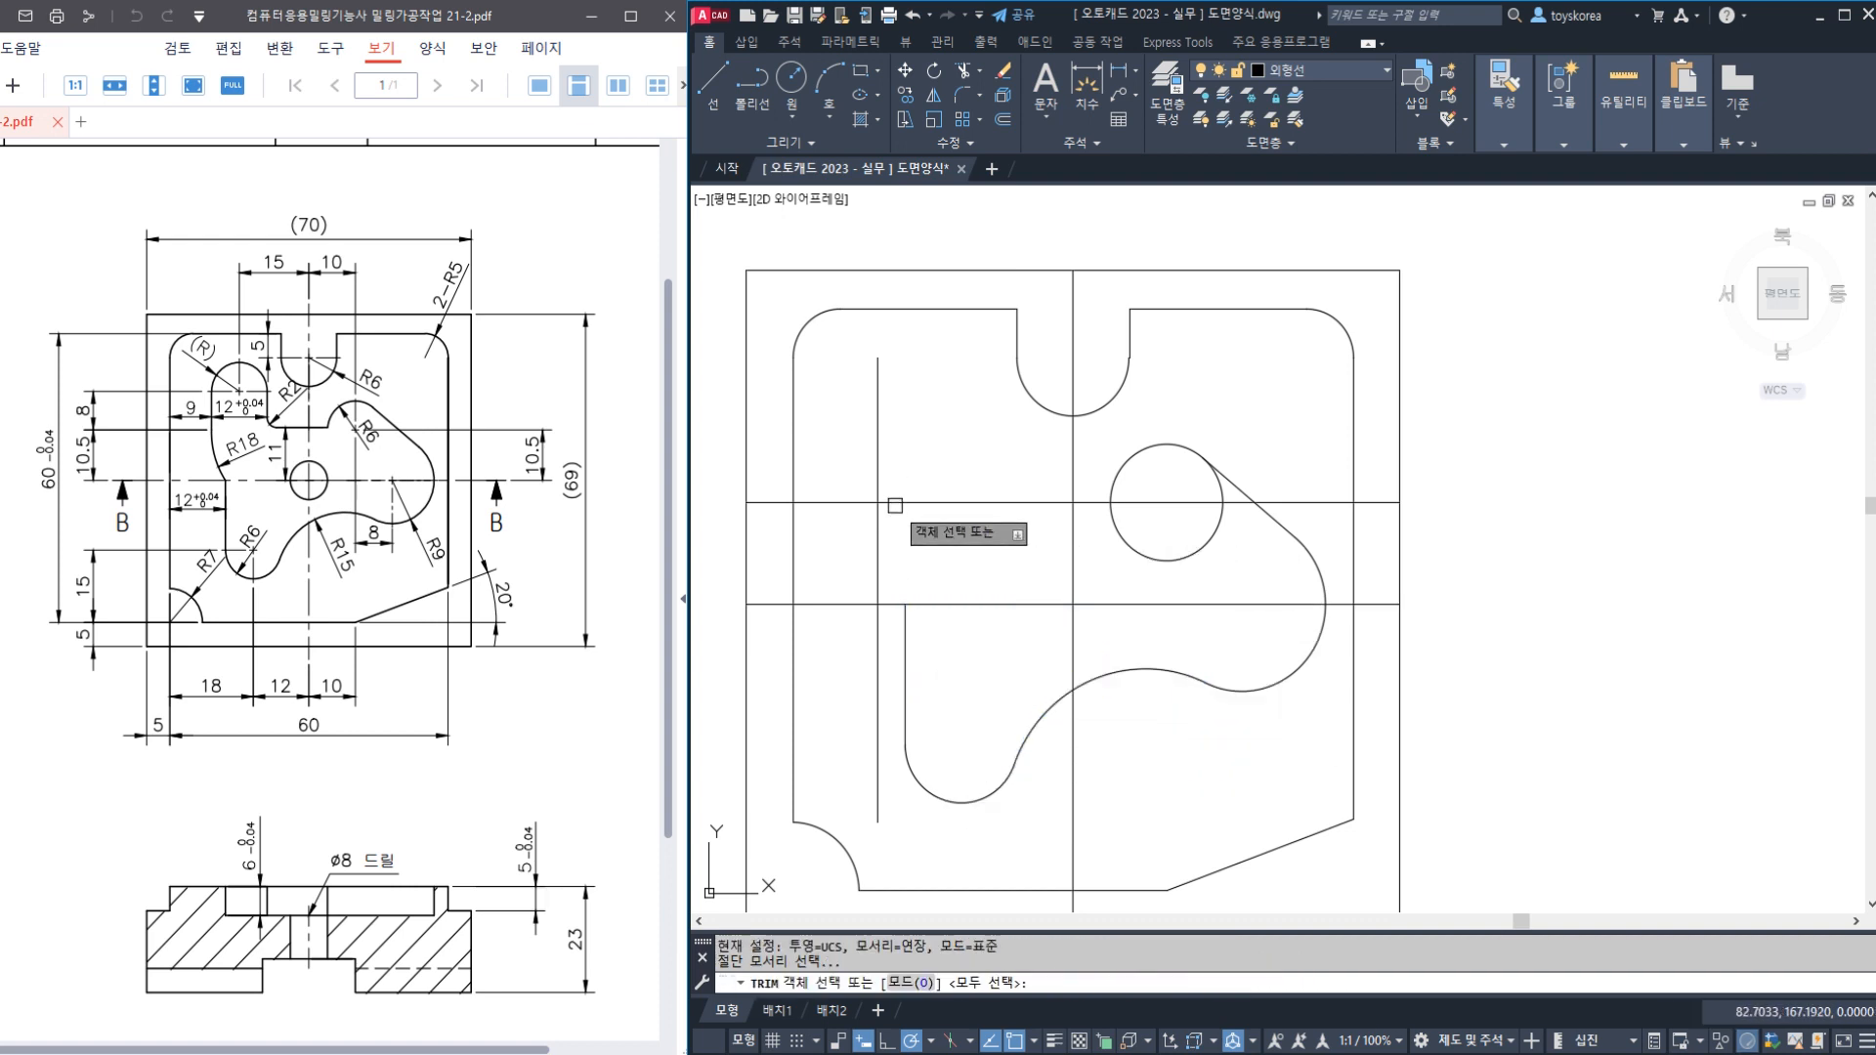
{"action": "left_click", "coordinate": [889, 504]}
{"action": "key", "text": "Return"}
{"action": "key", "text": "Escape"}
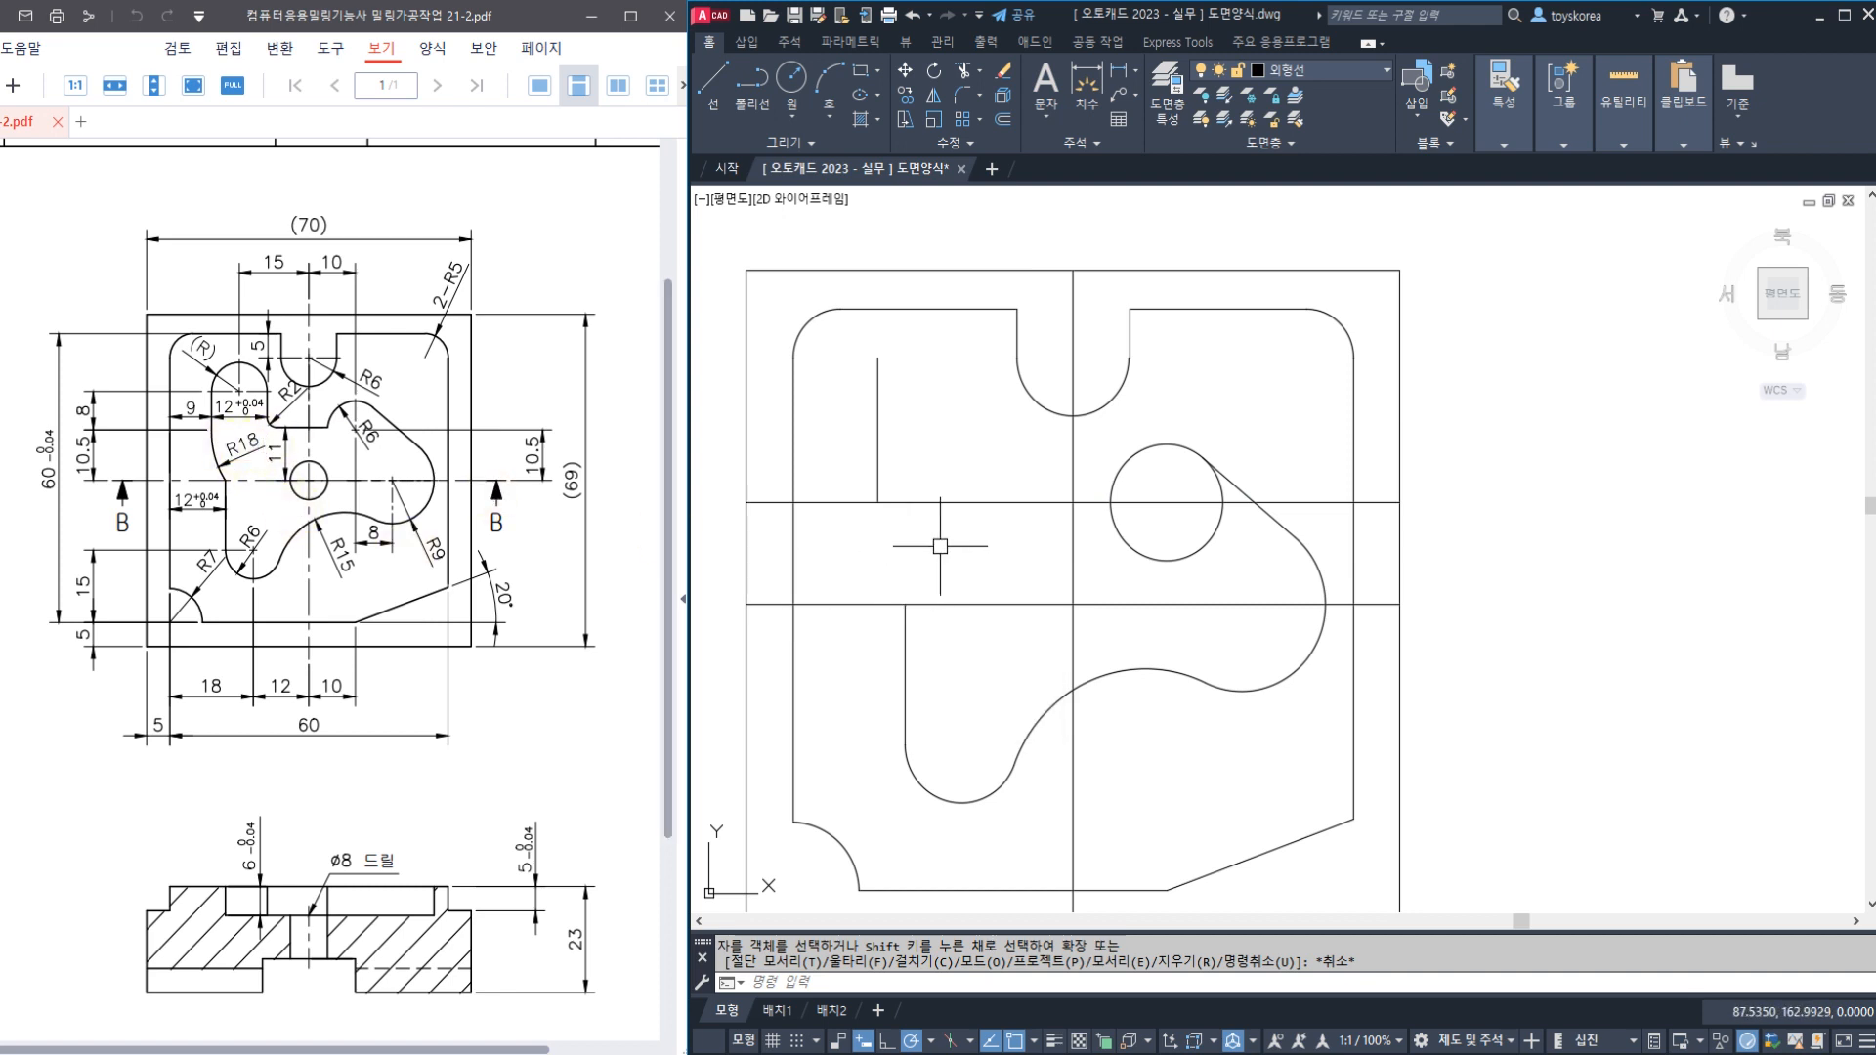
Draw an arc of radius 18 from the lower end of the 9 mm offset line to the upper end of the pocket's lower-left vertical line
{"action": "type", "text": "A"}
{"action": "key", "text": "Return"}
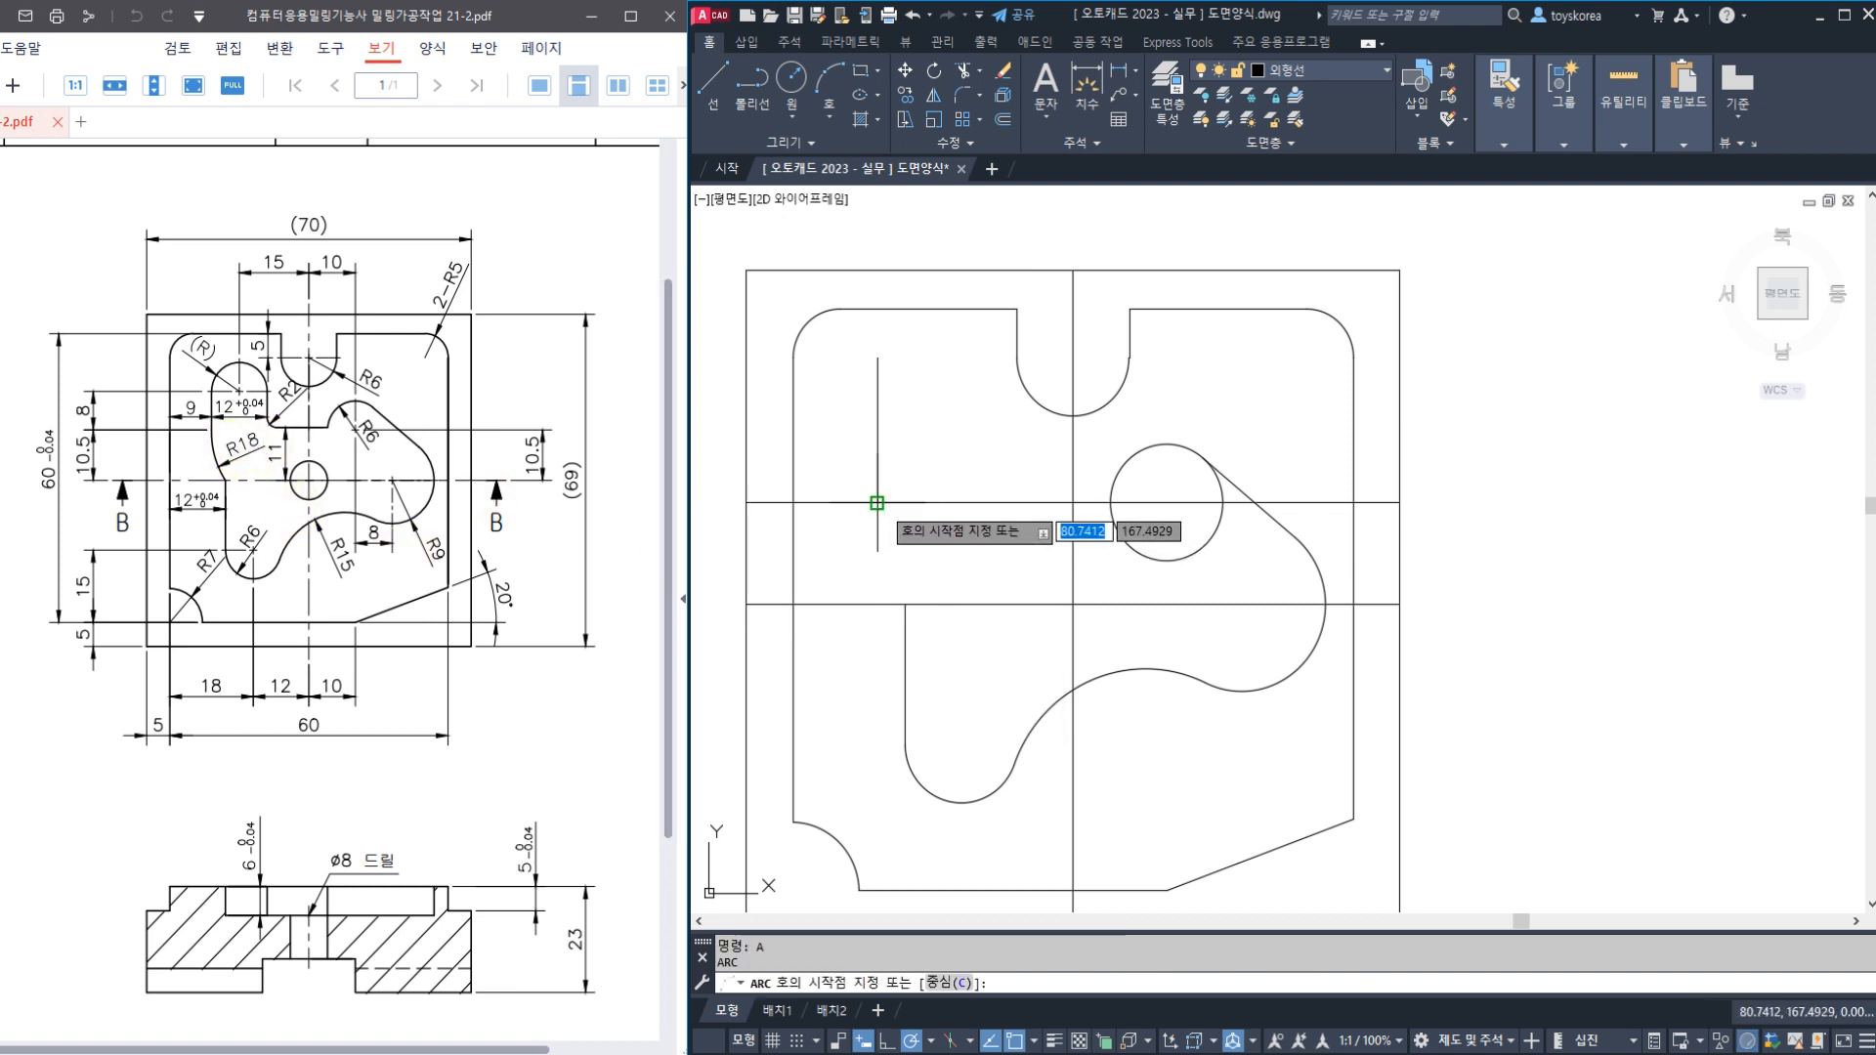
{"action": "left_click", "coordinate": [877, 504]}
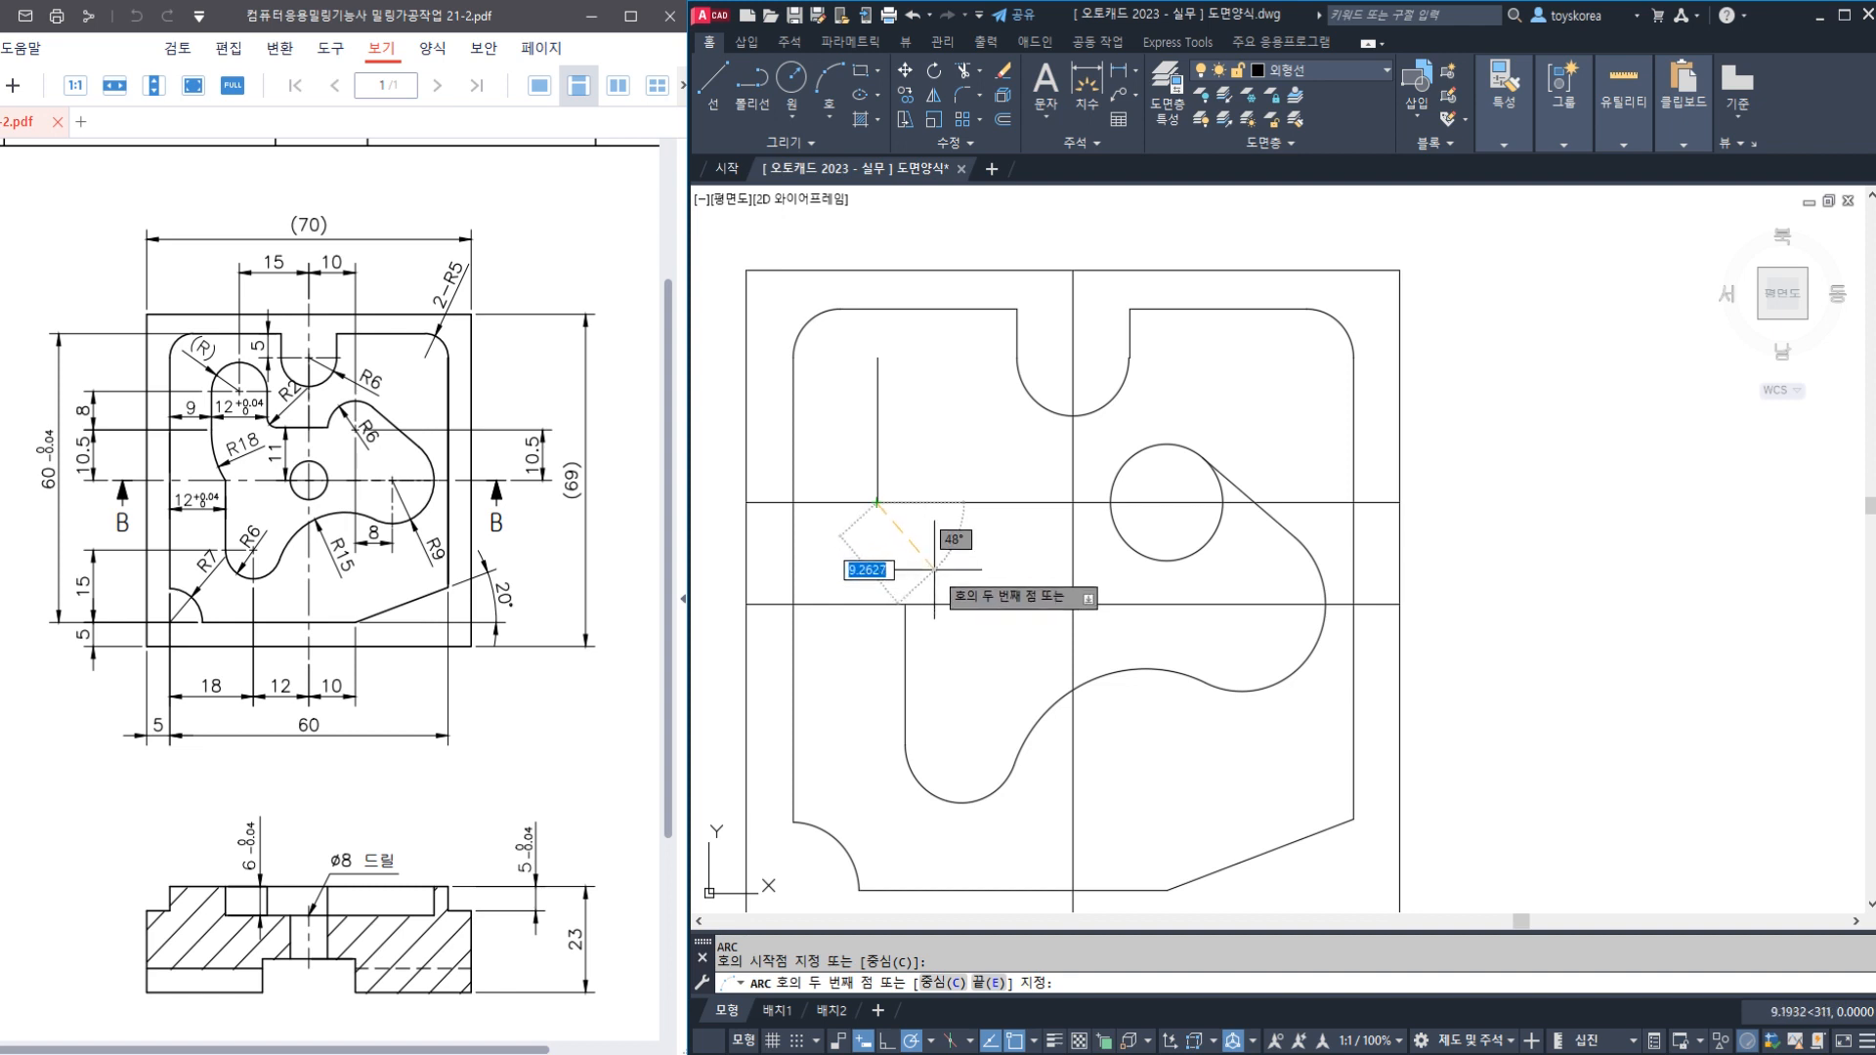
{"action": "type", "text": "E"}
{"action": "key", "text": "Return"}
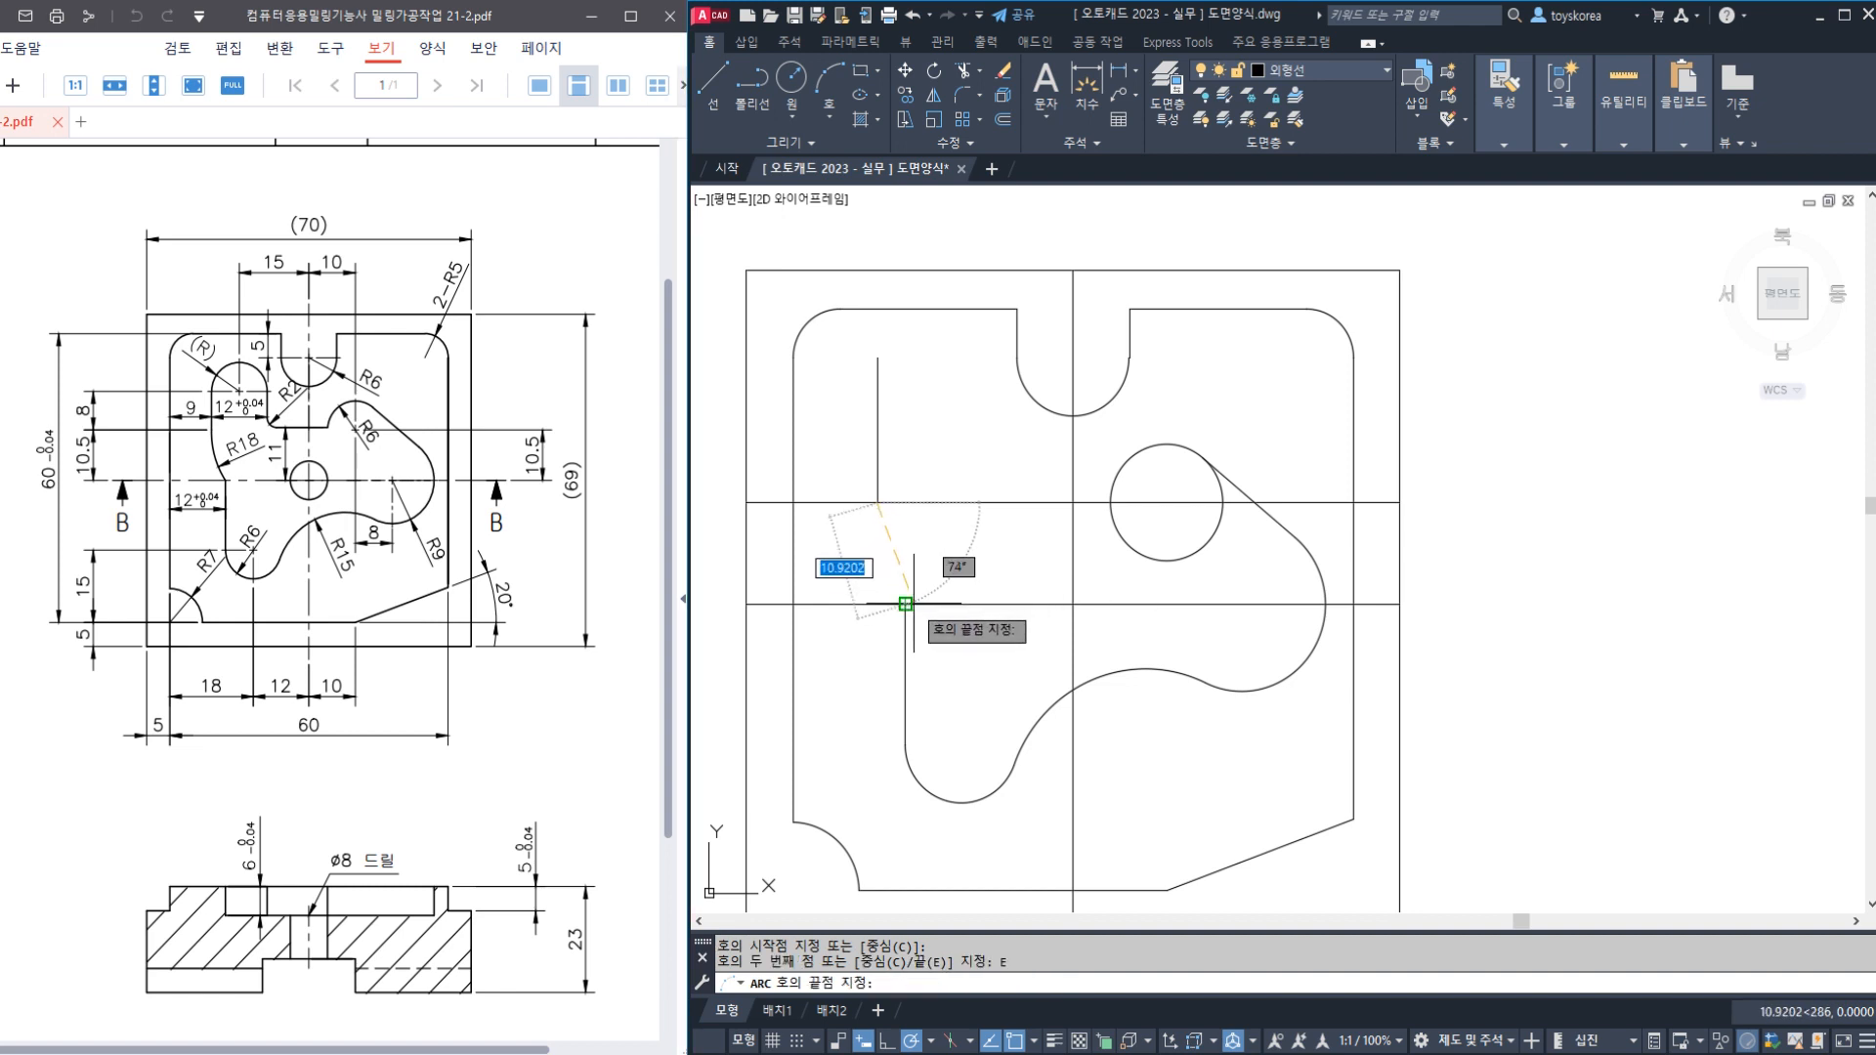
{"action": "left_click", "coordinate": [906, 604]}
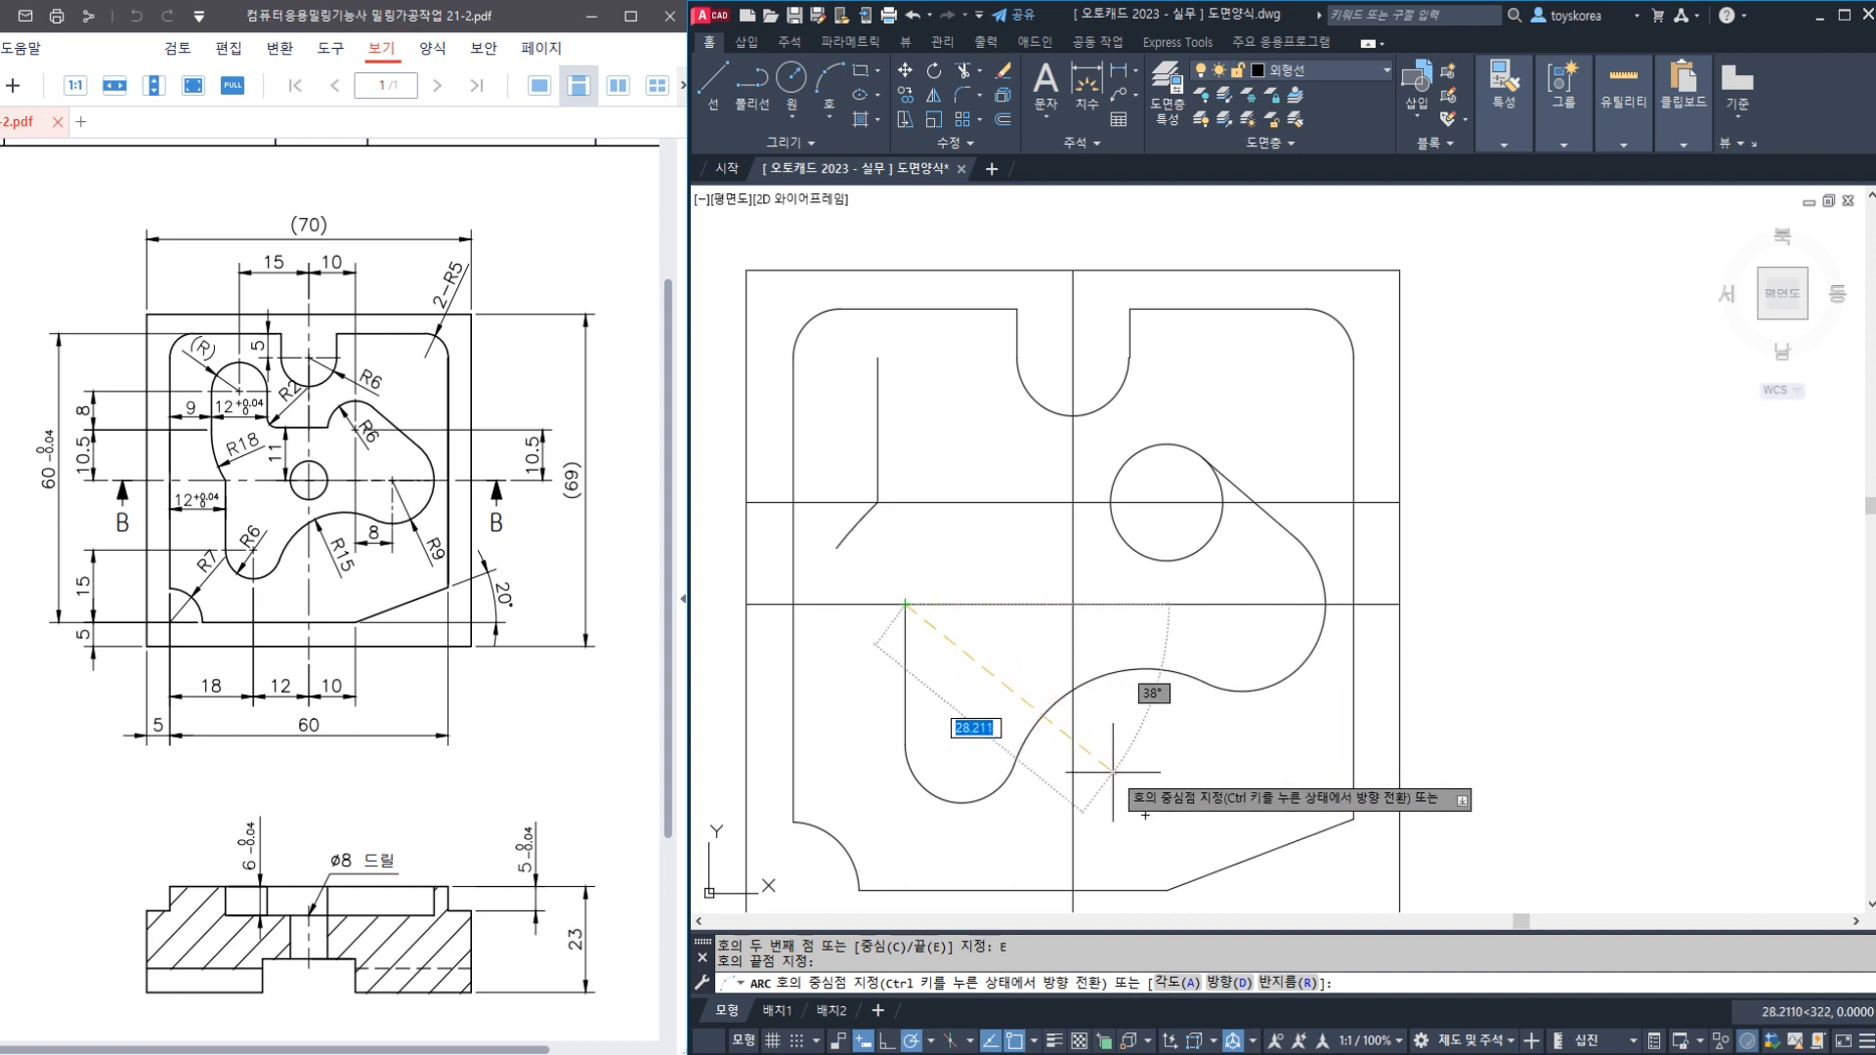
{"action": "type", "text": "R"}
{"action": "key", "text": "Return"}
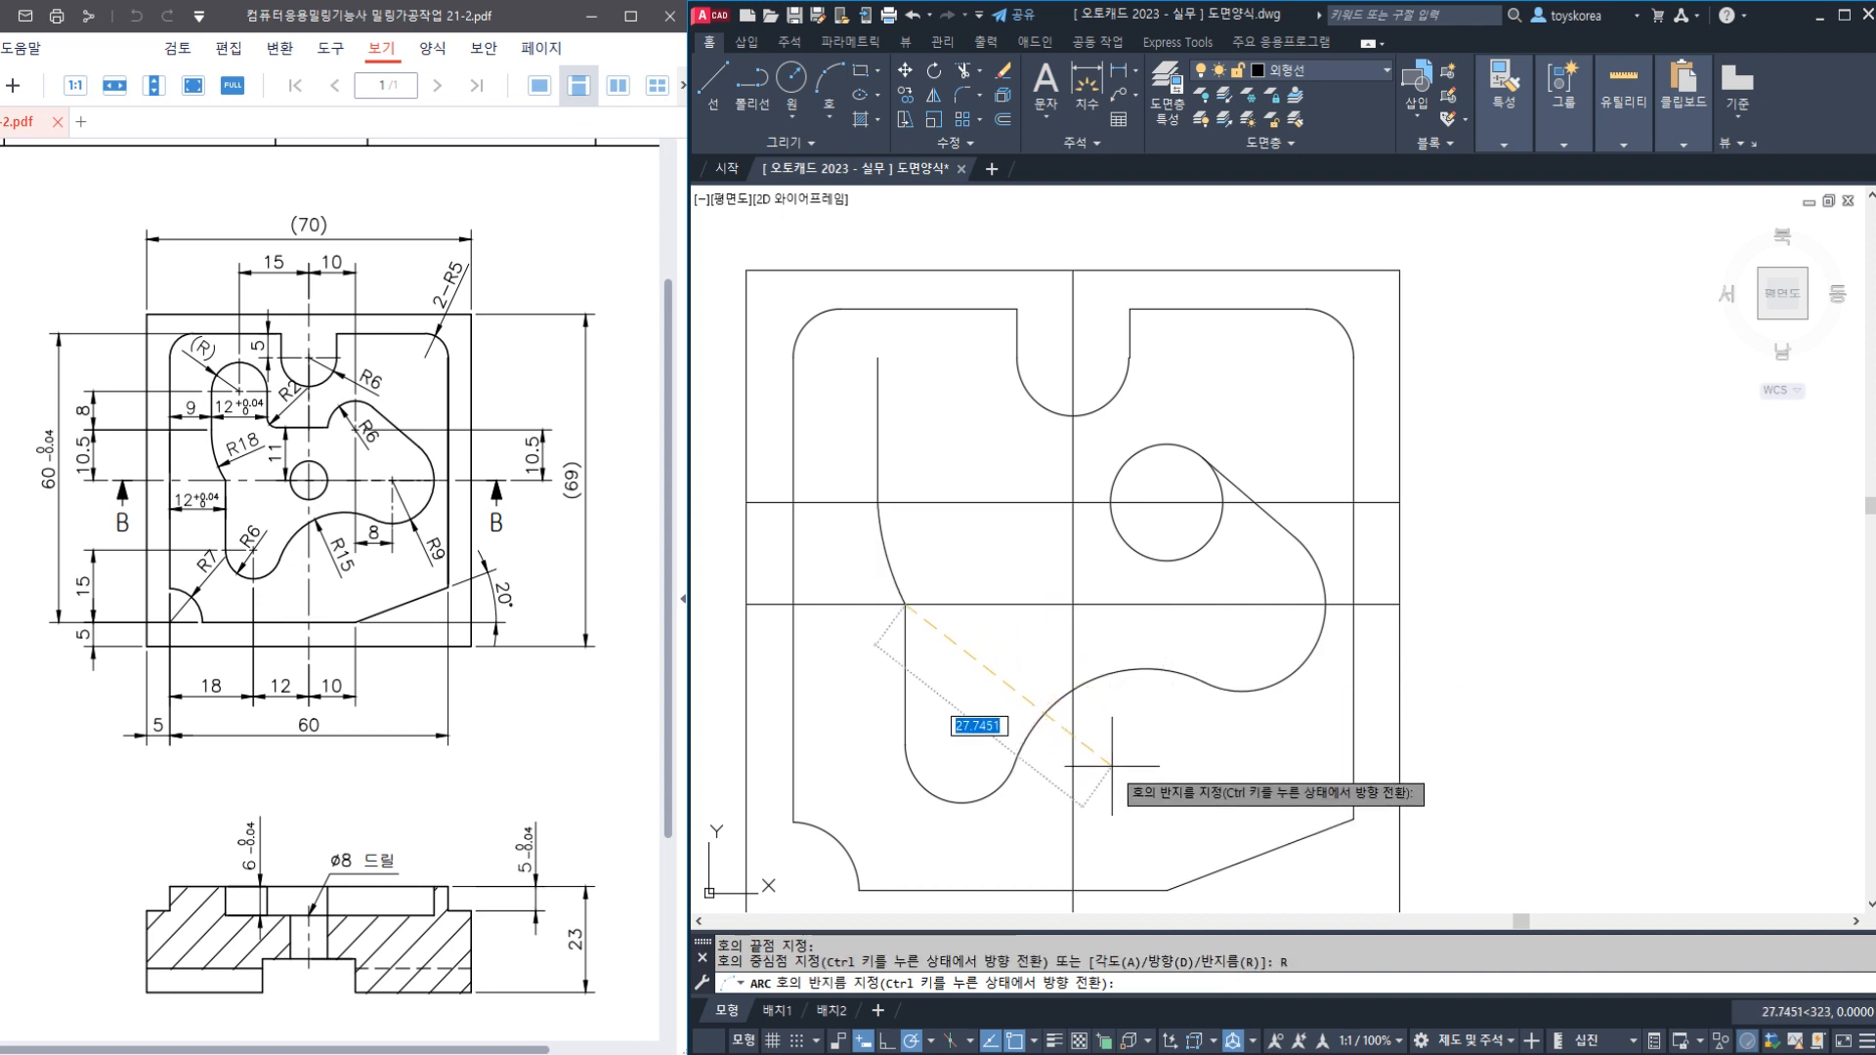
{"action": "type", "text": "18"}
{"action": "key", "text": "Return"}
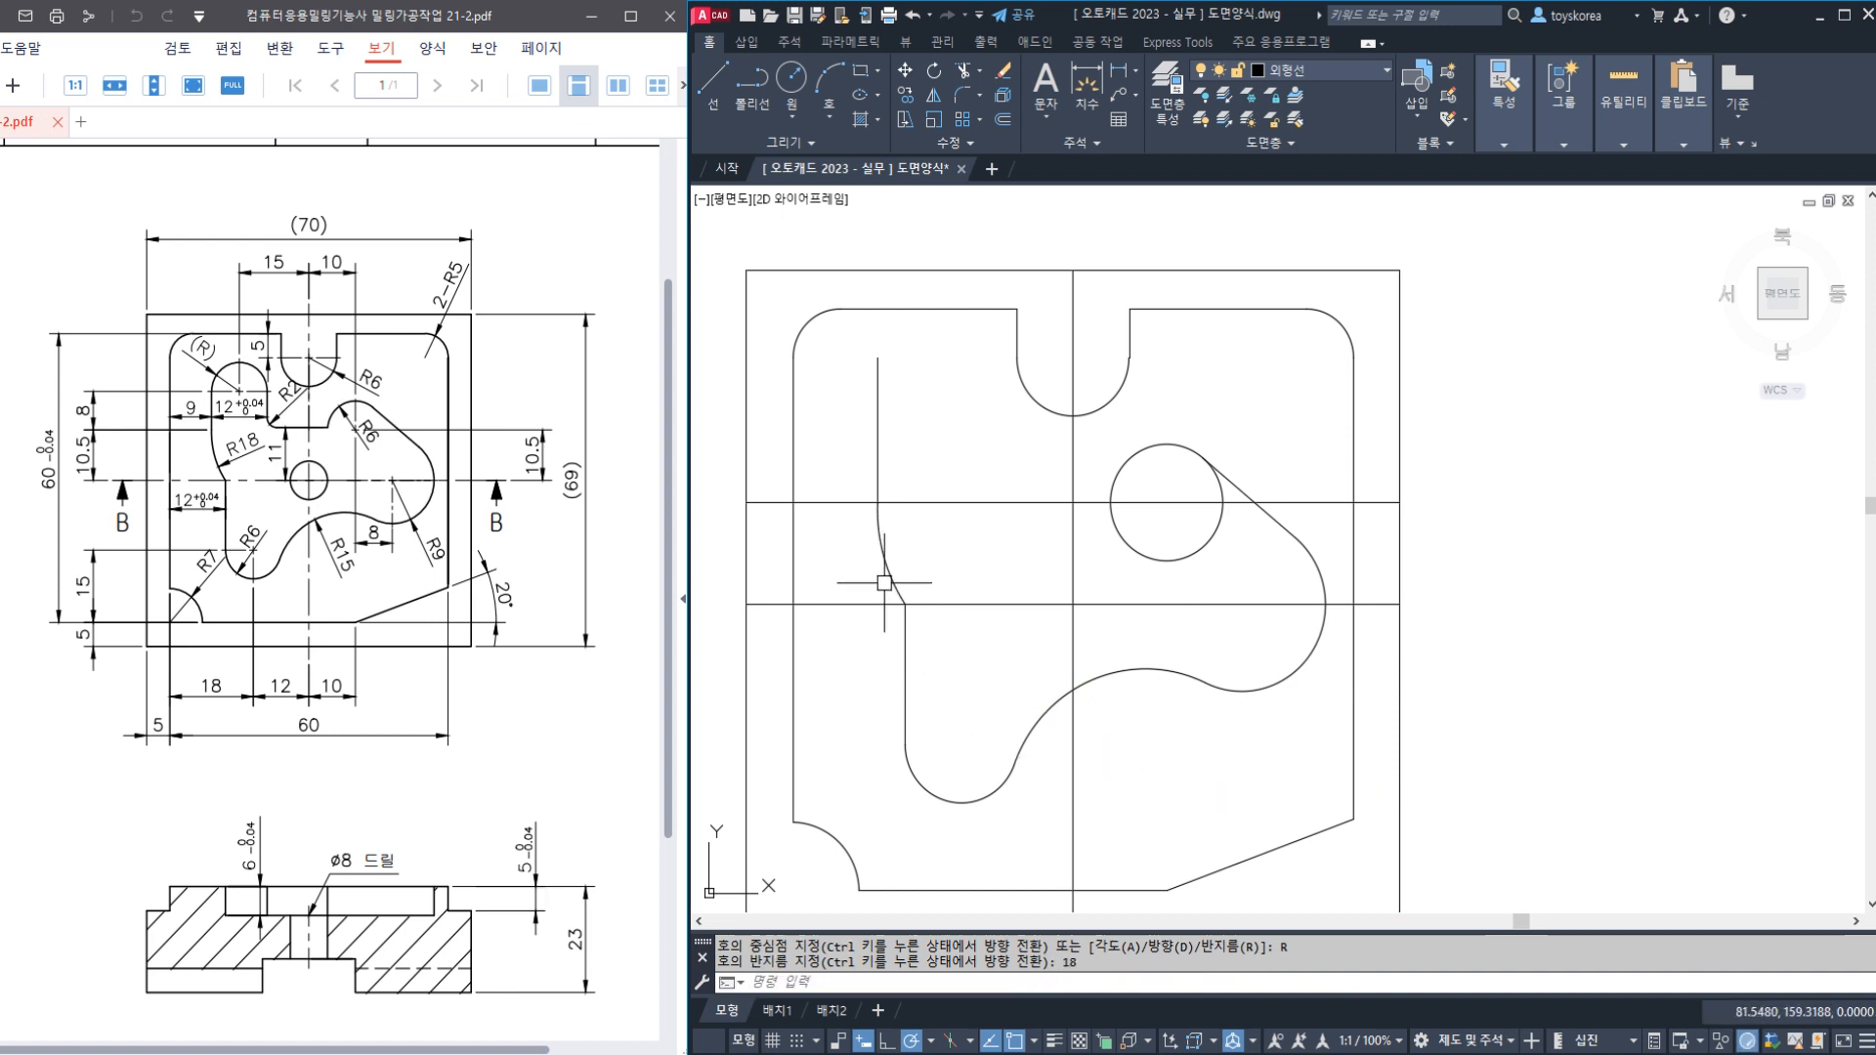
Erase the horizontal construction line through the upper R6 circle's center and undo the erasure
{"action": "left_click", "coordinate": [843, 501]}
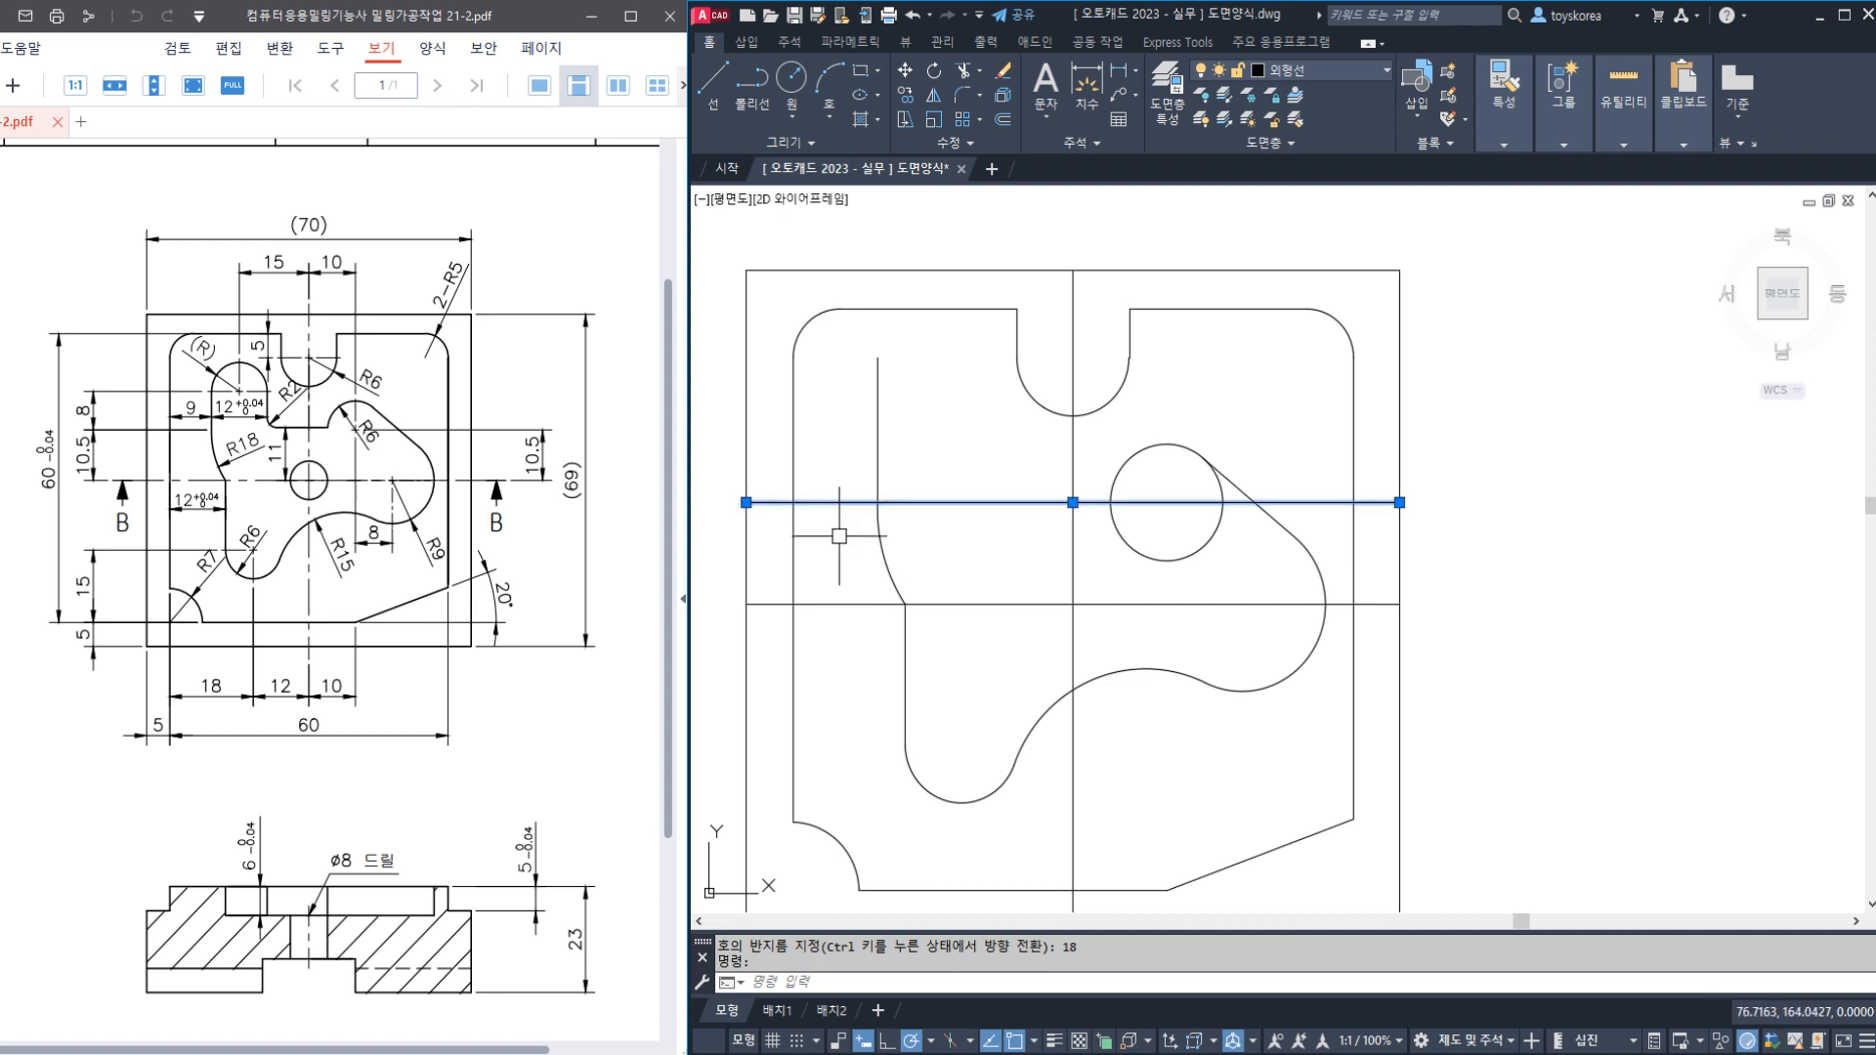
{"action": "key", "text": "Delete"}
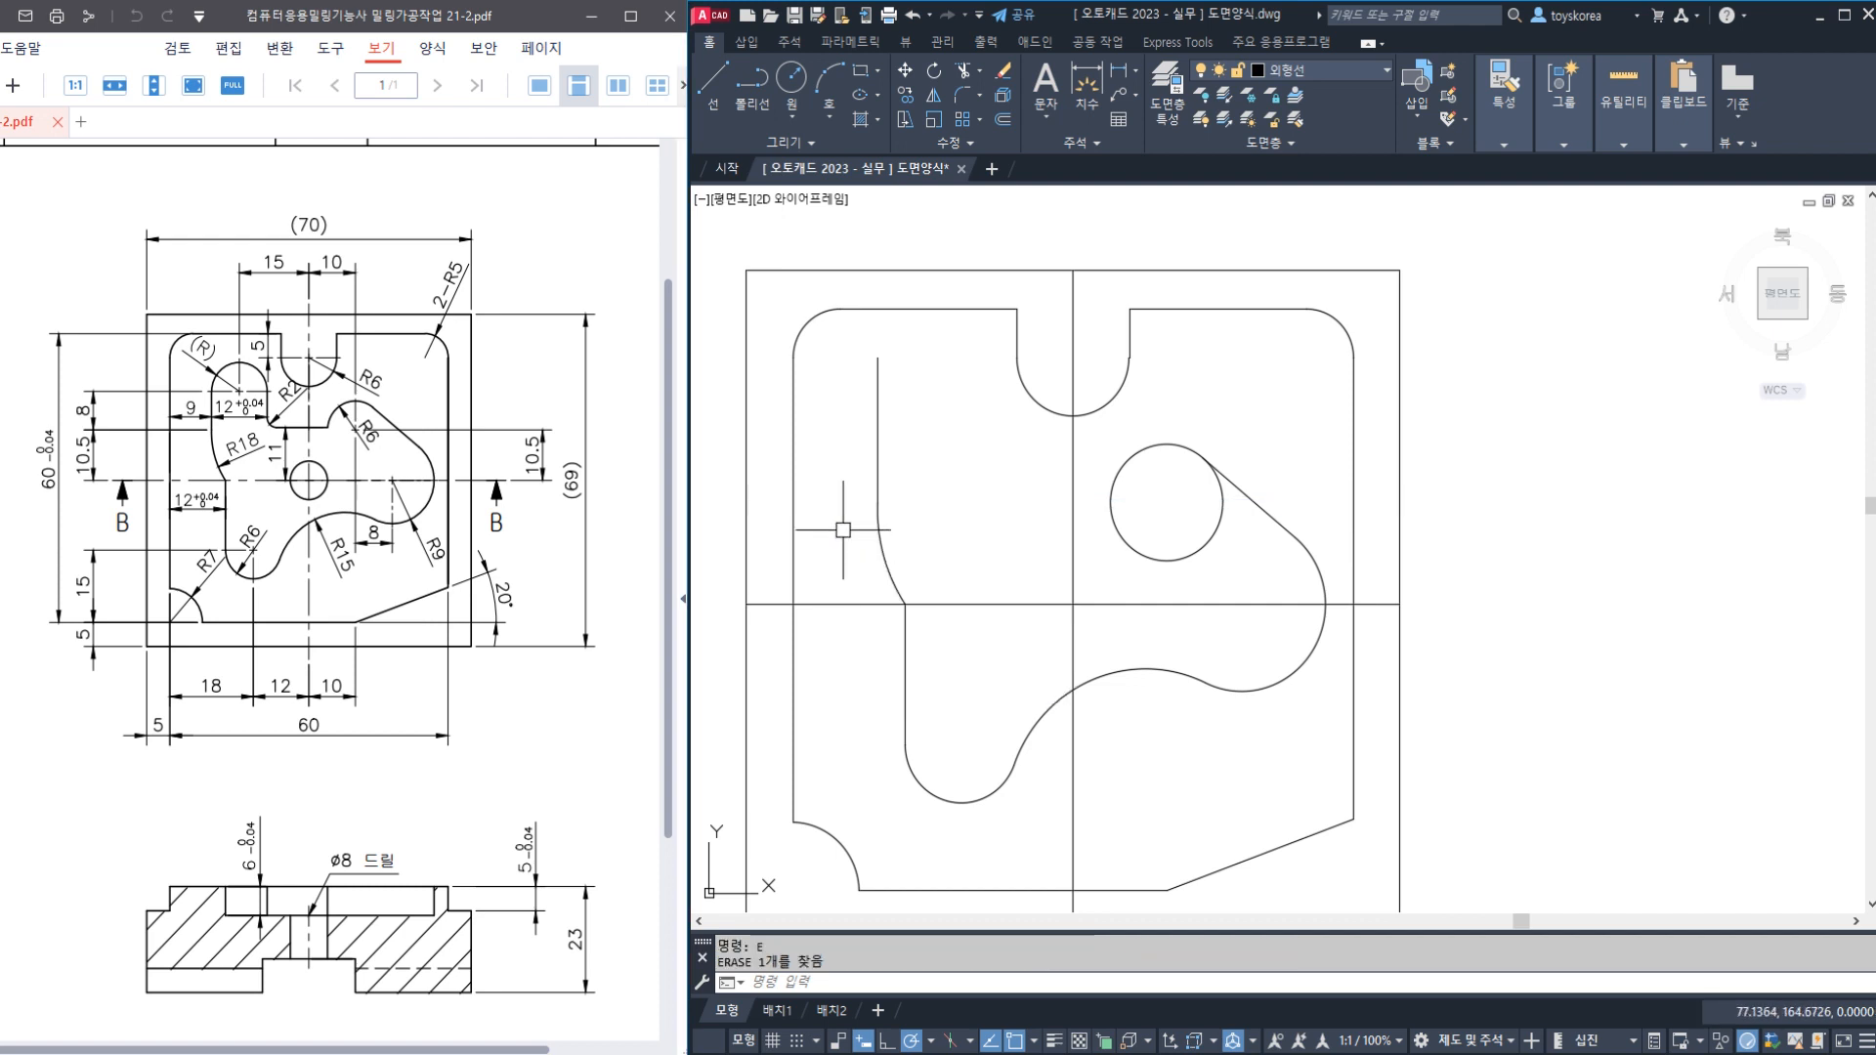
{"action": "left_click", "coordinate": [876, 414]}
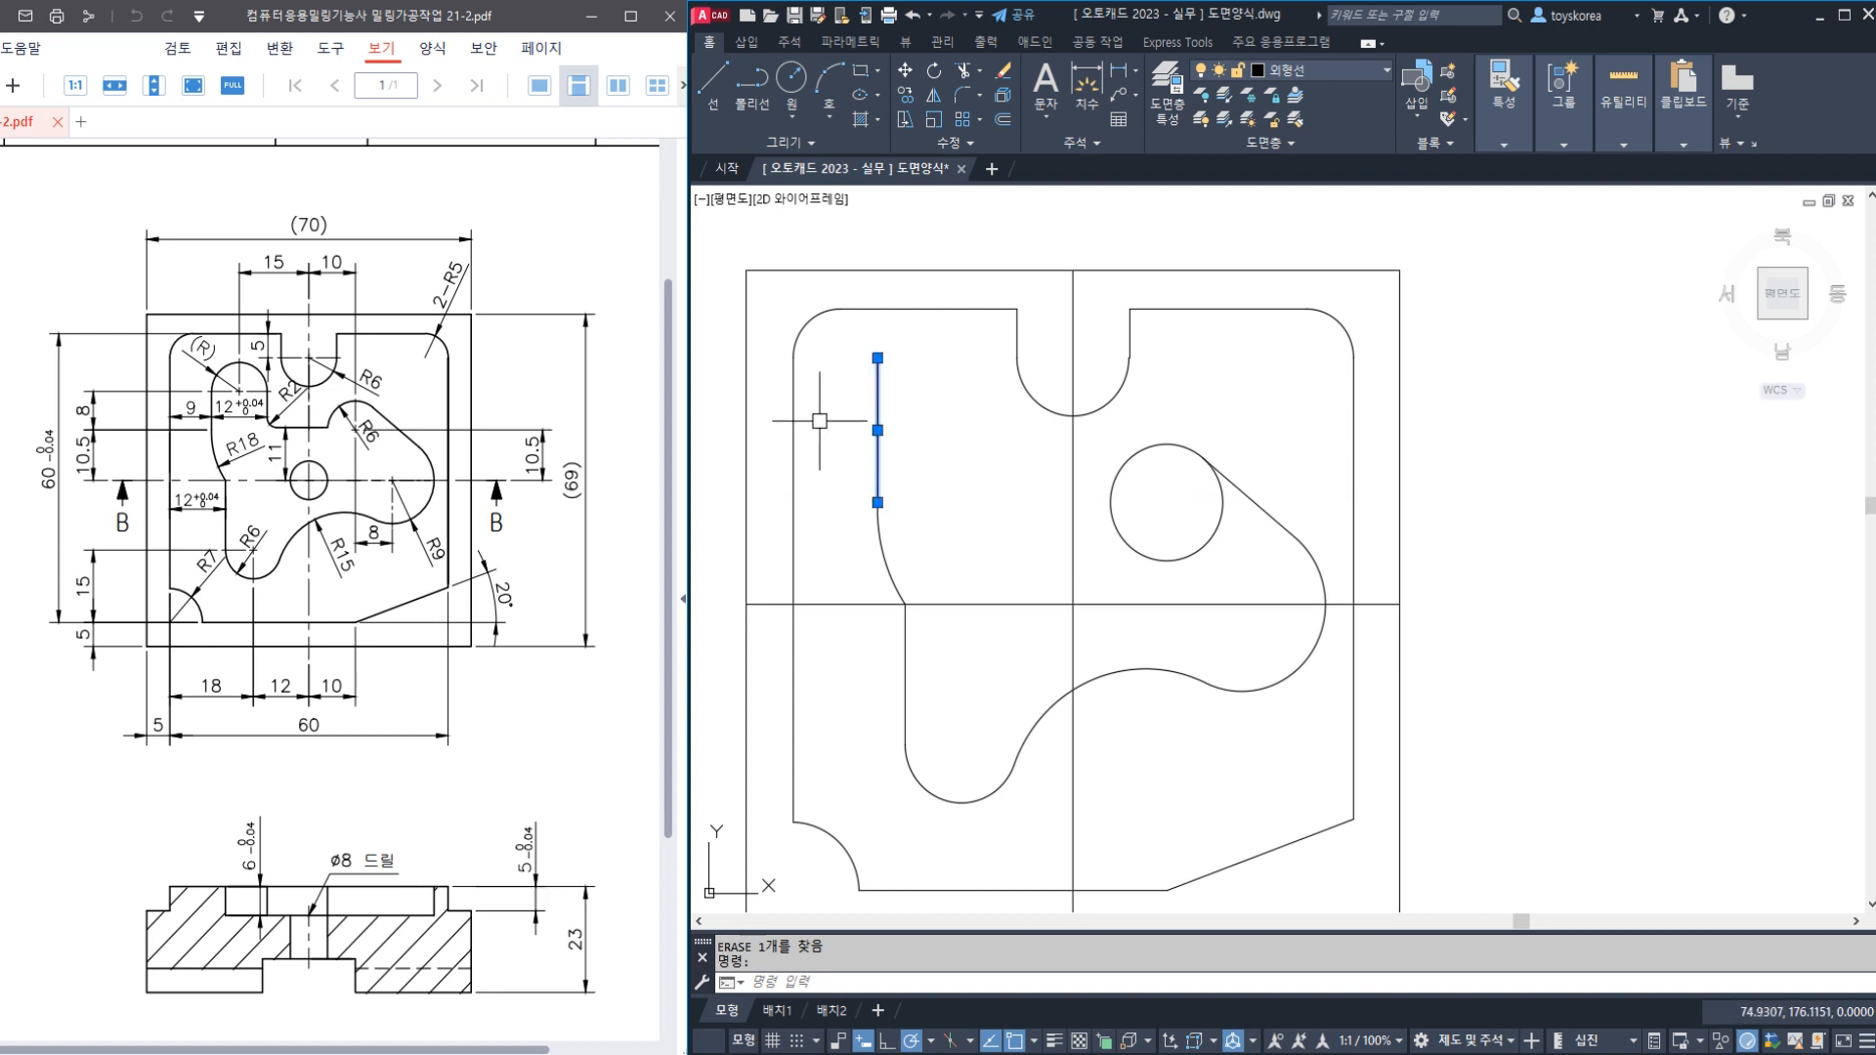
{"action": "key", "text": "Escape"}
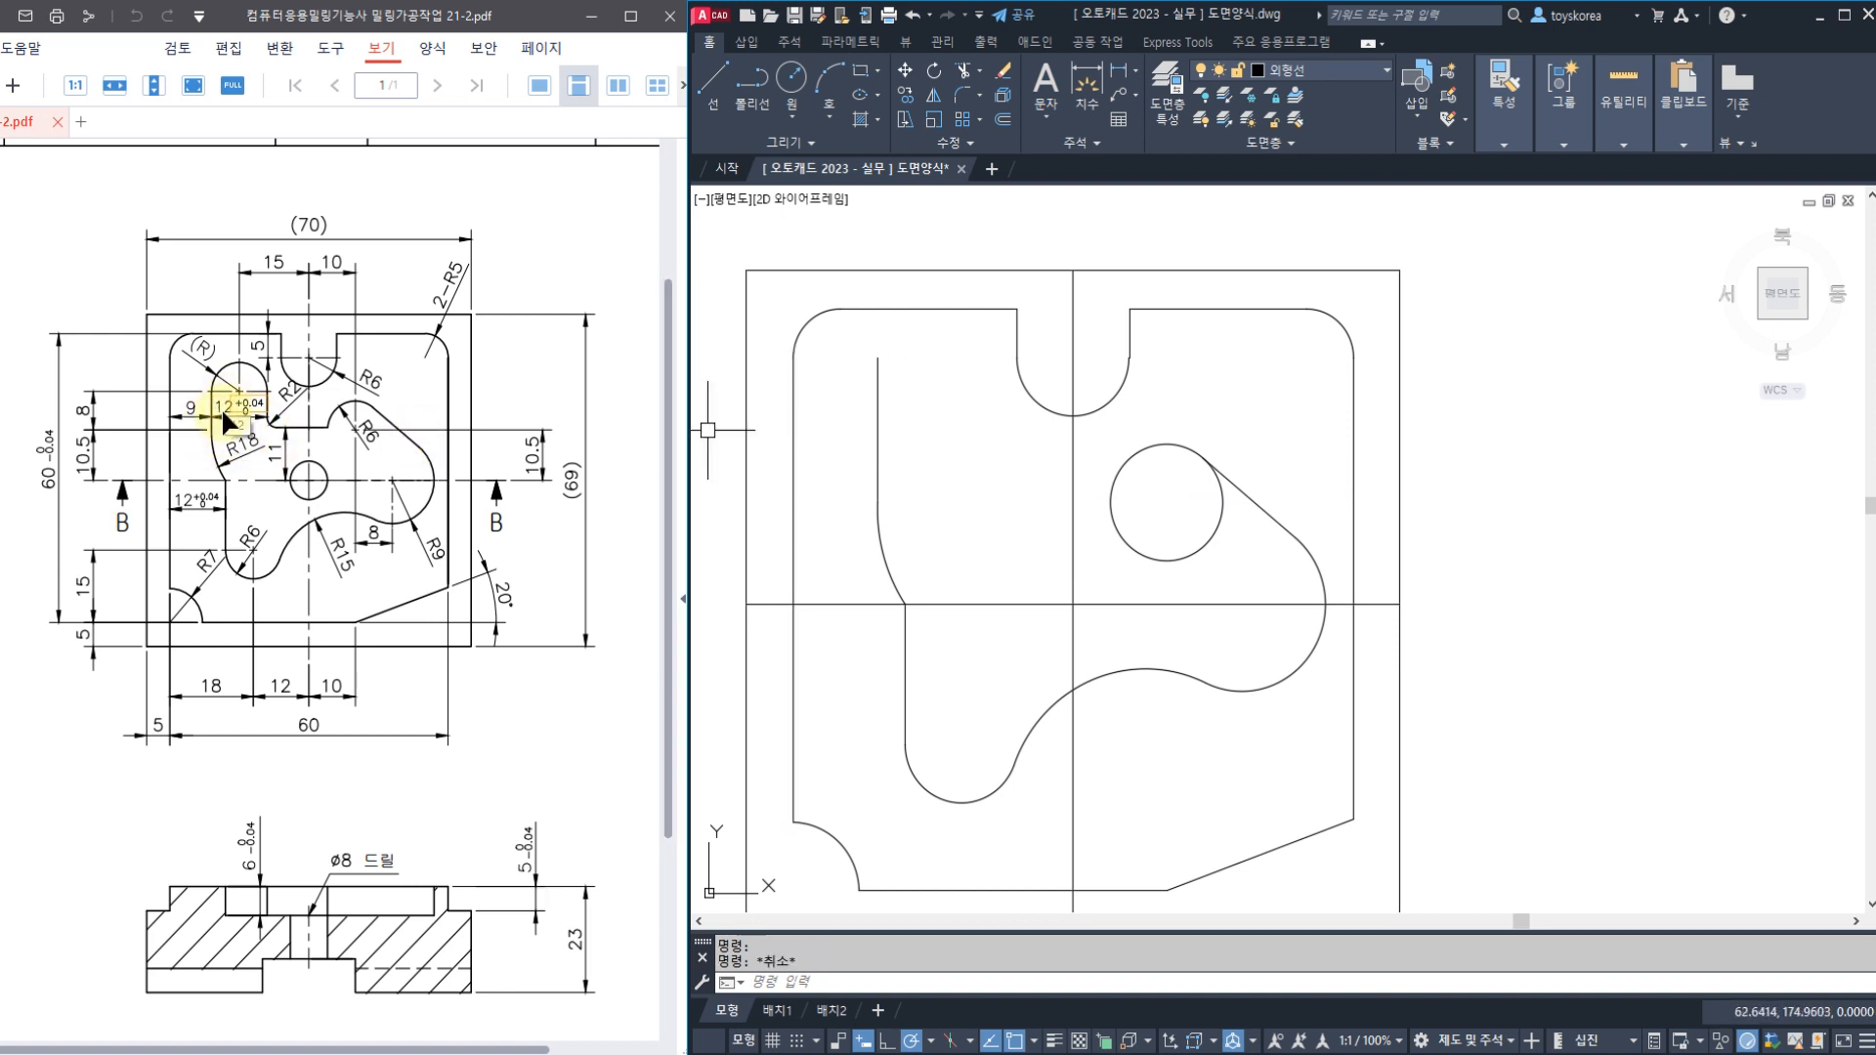
{"action": "right_click", "coordinate": [898, 439]}
{"action": "key", "text": "Escape"}
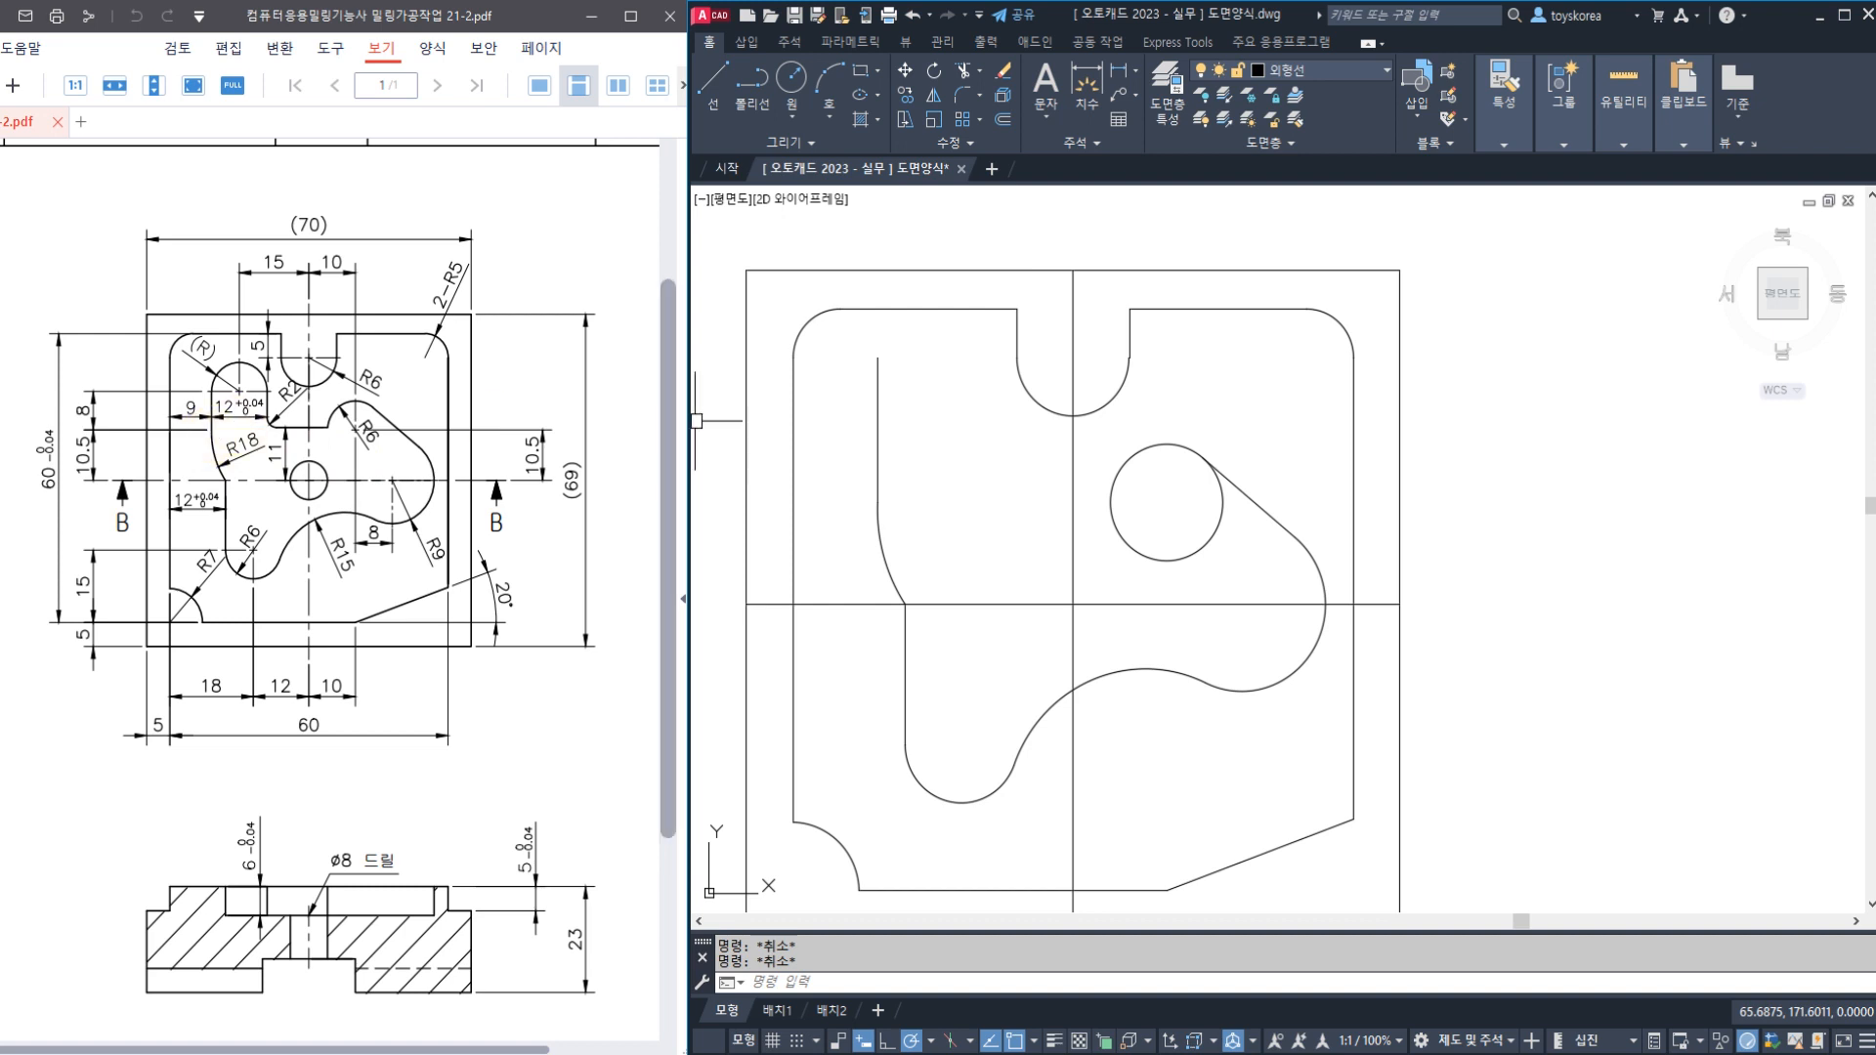
{"action": "key", "text": "ctrl+z"}
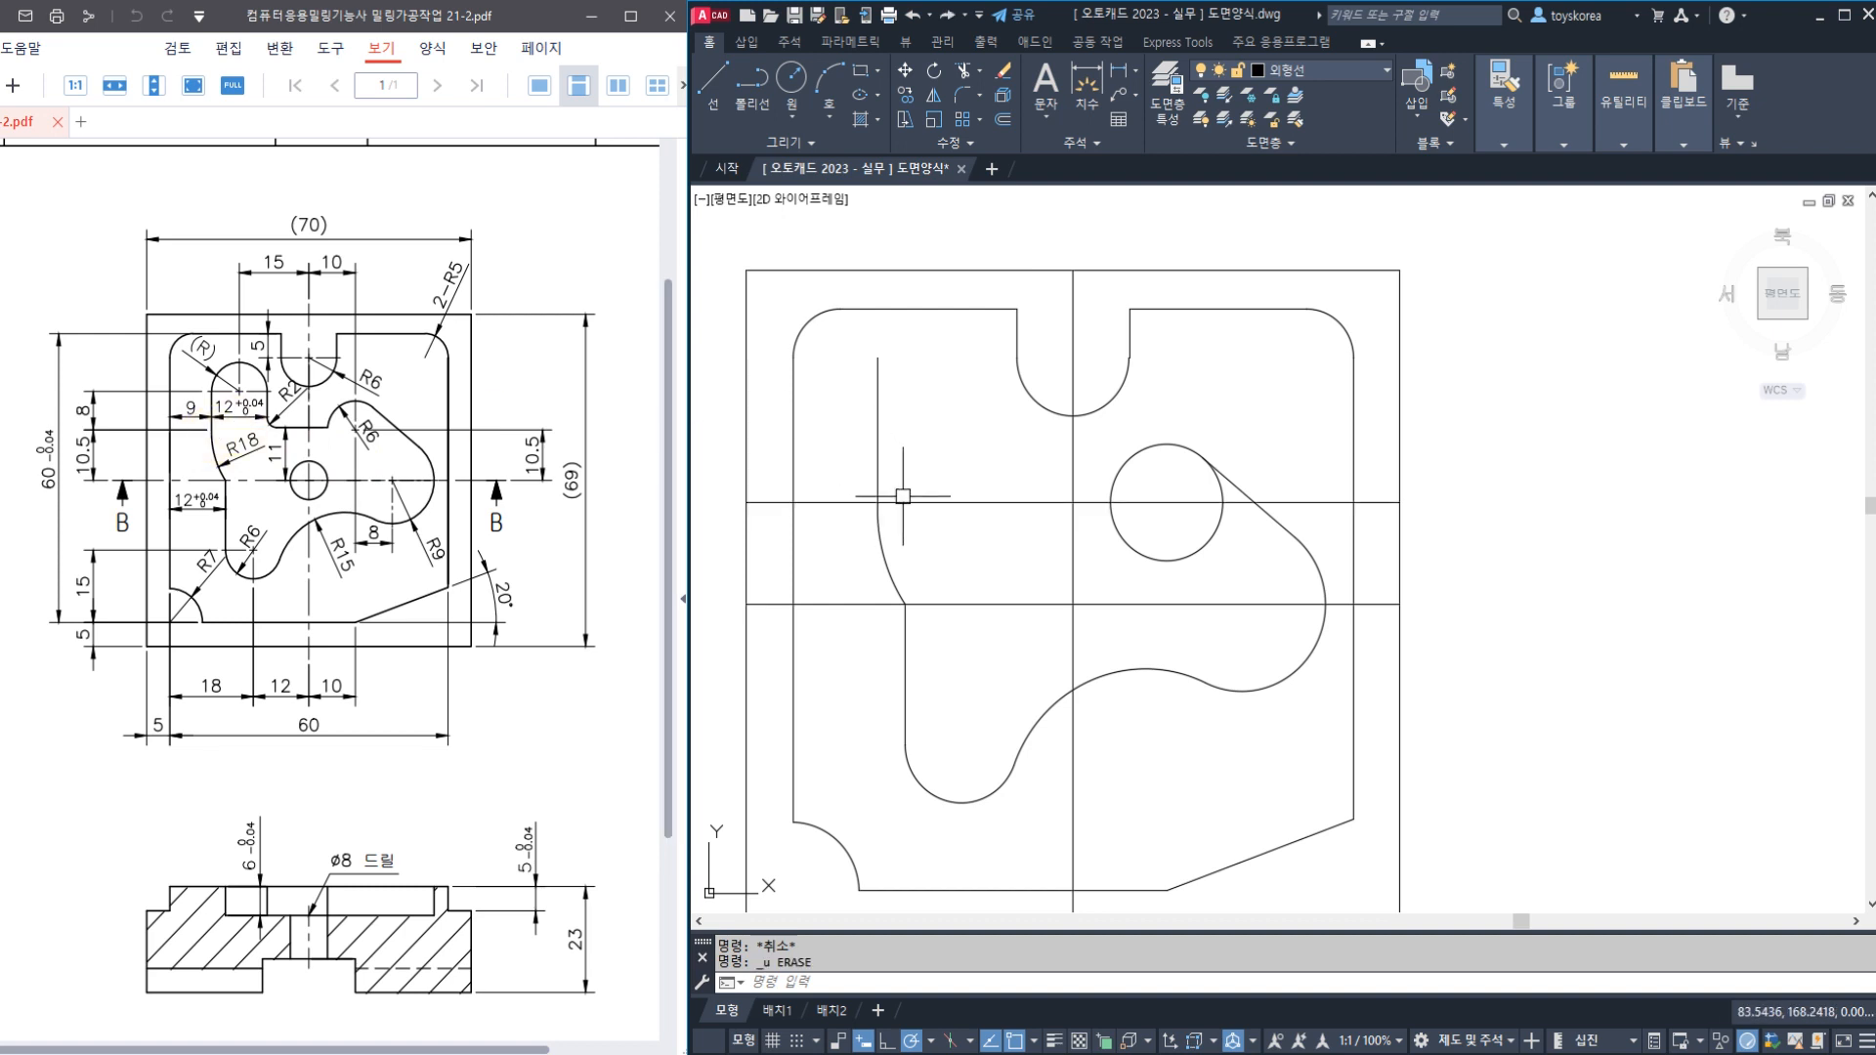
{"action": "left_click", "coordinate": [907, 503]}
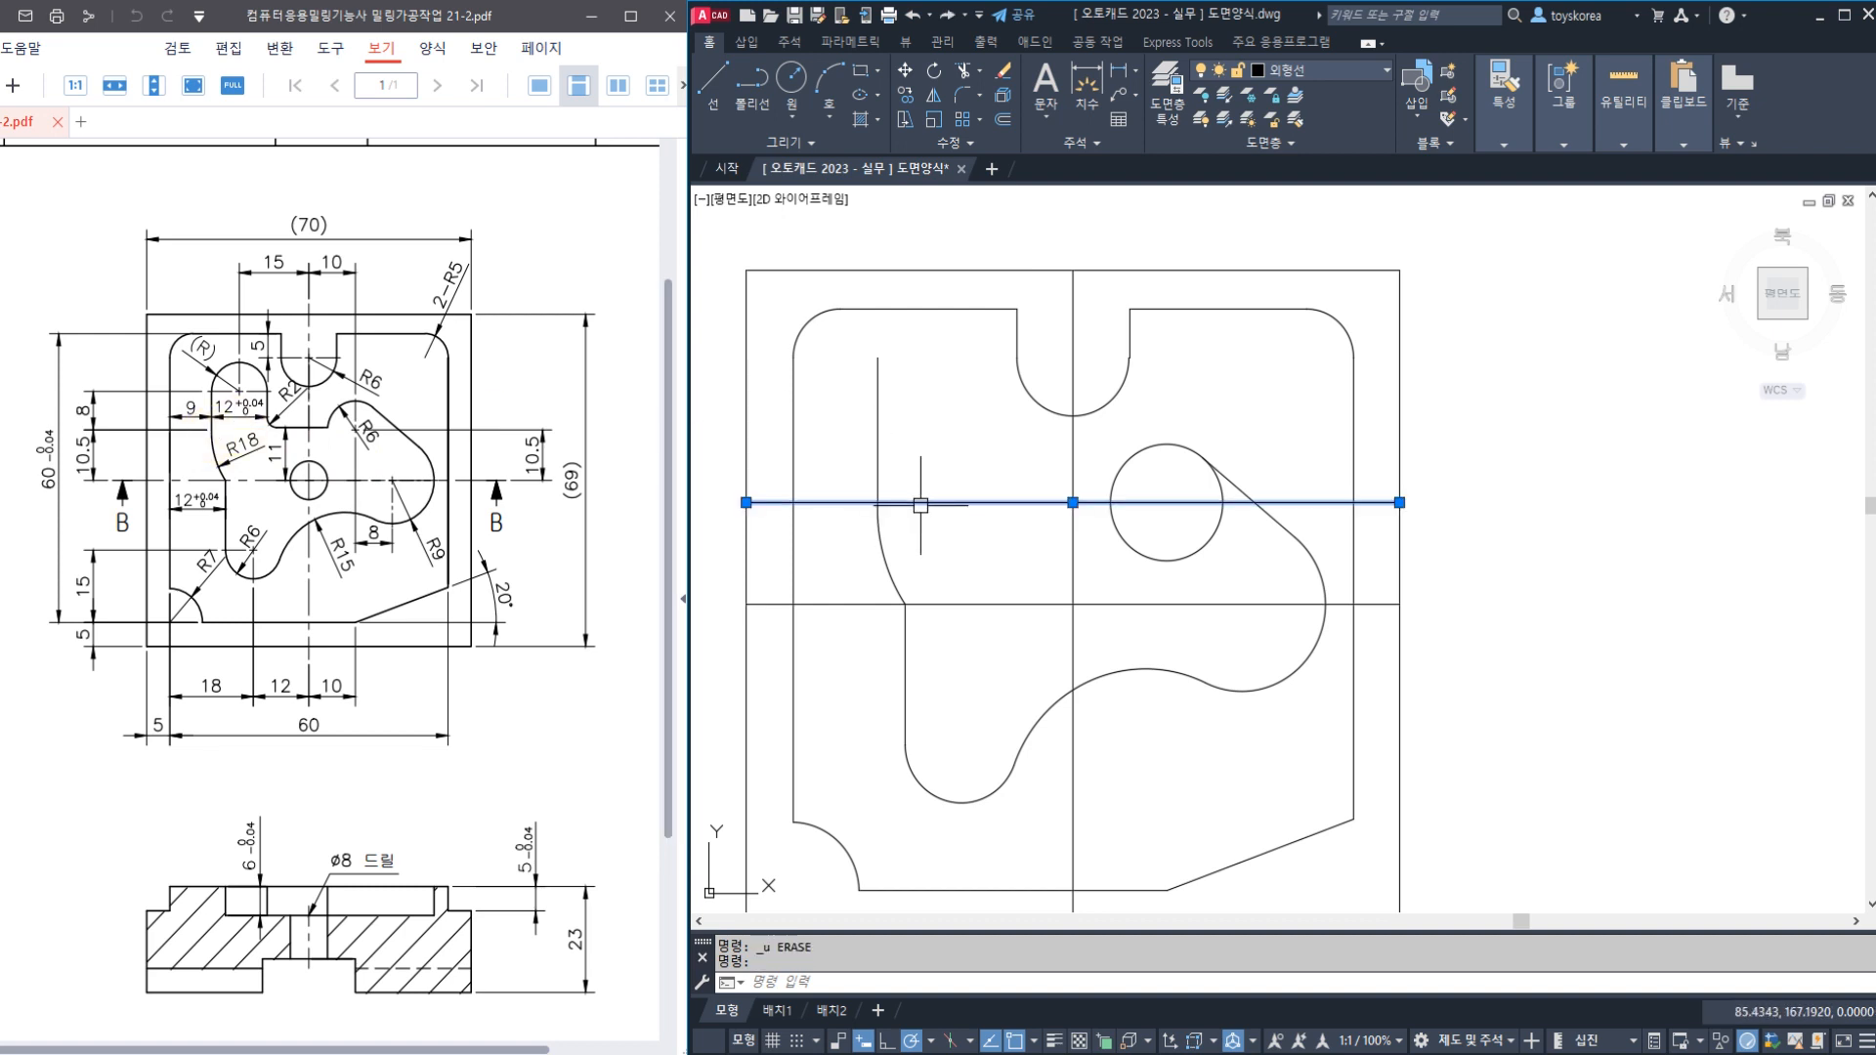
{"action": "key", "text": "Escape"}
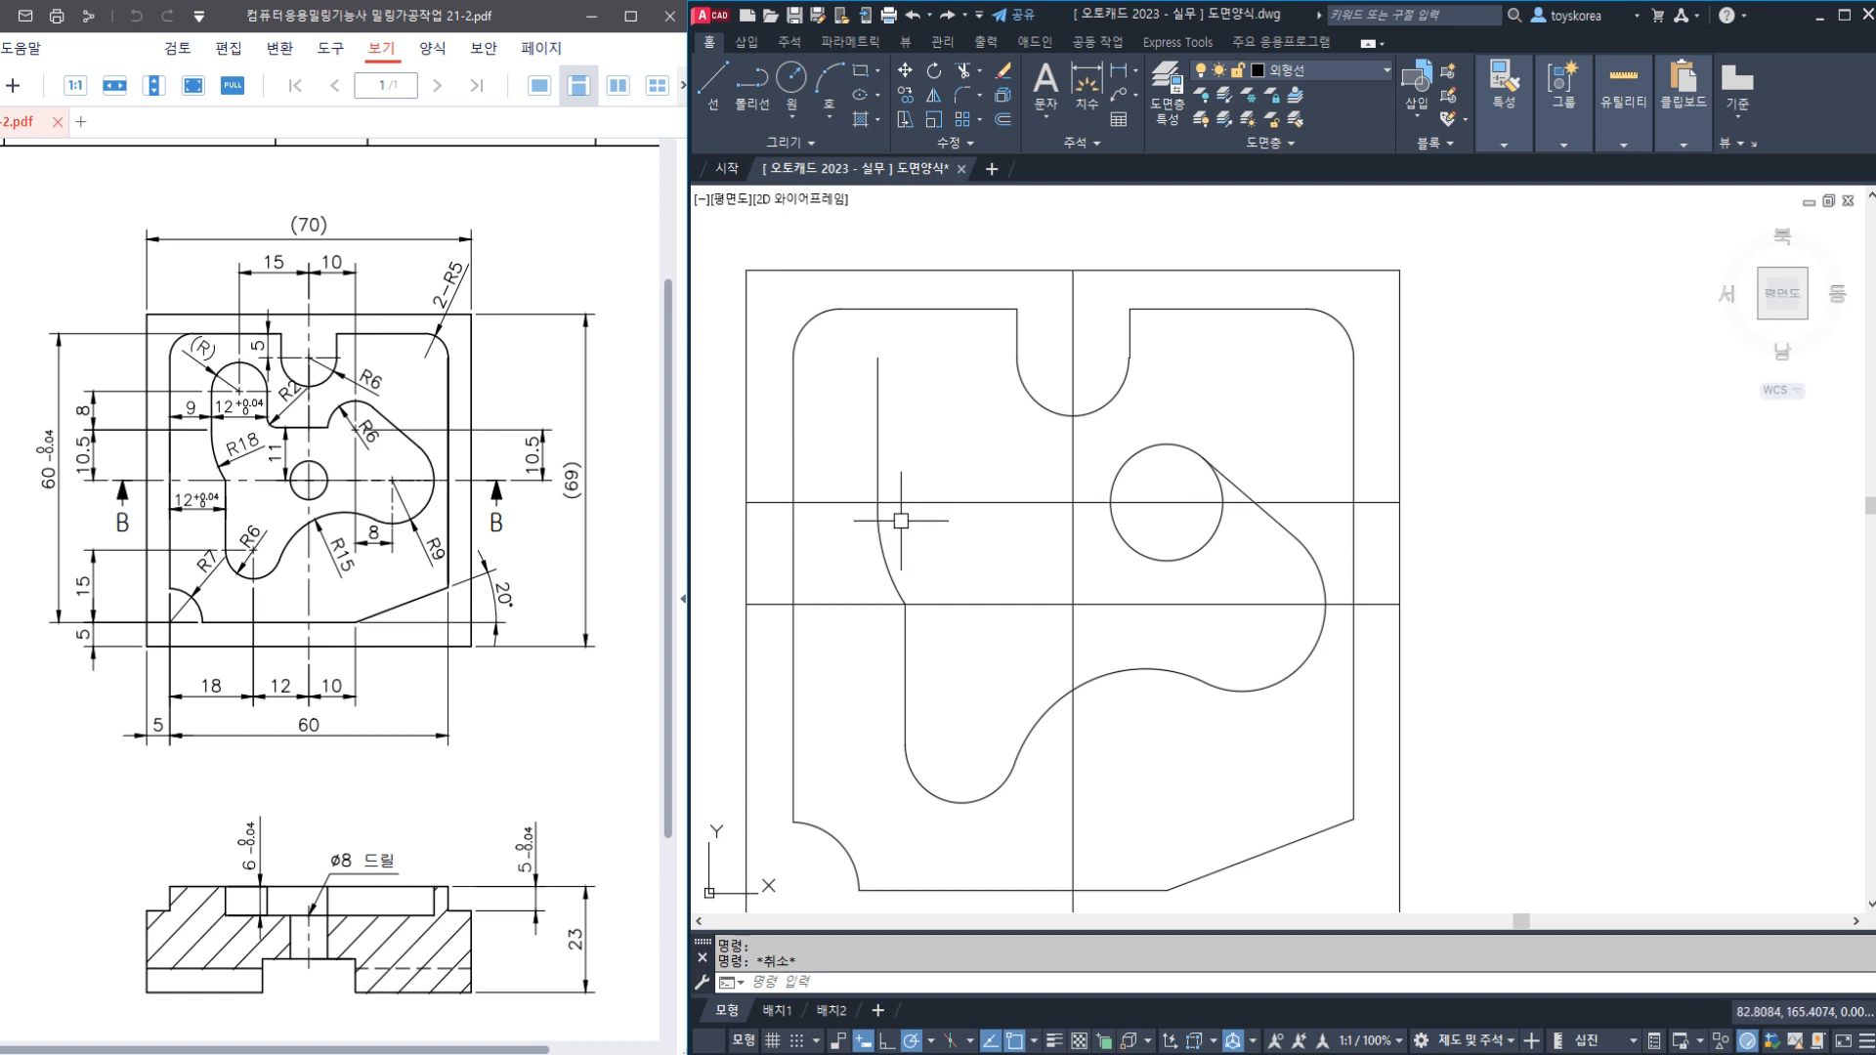
{"action": "left_click", "coordinate": [932, 523]}
{"action": "left_click", "coordinate": [928, 480]}
{"action": "key", "text": "Escape"}
{"action": "key", "text": "Escape"}
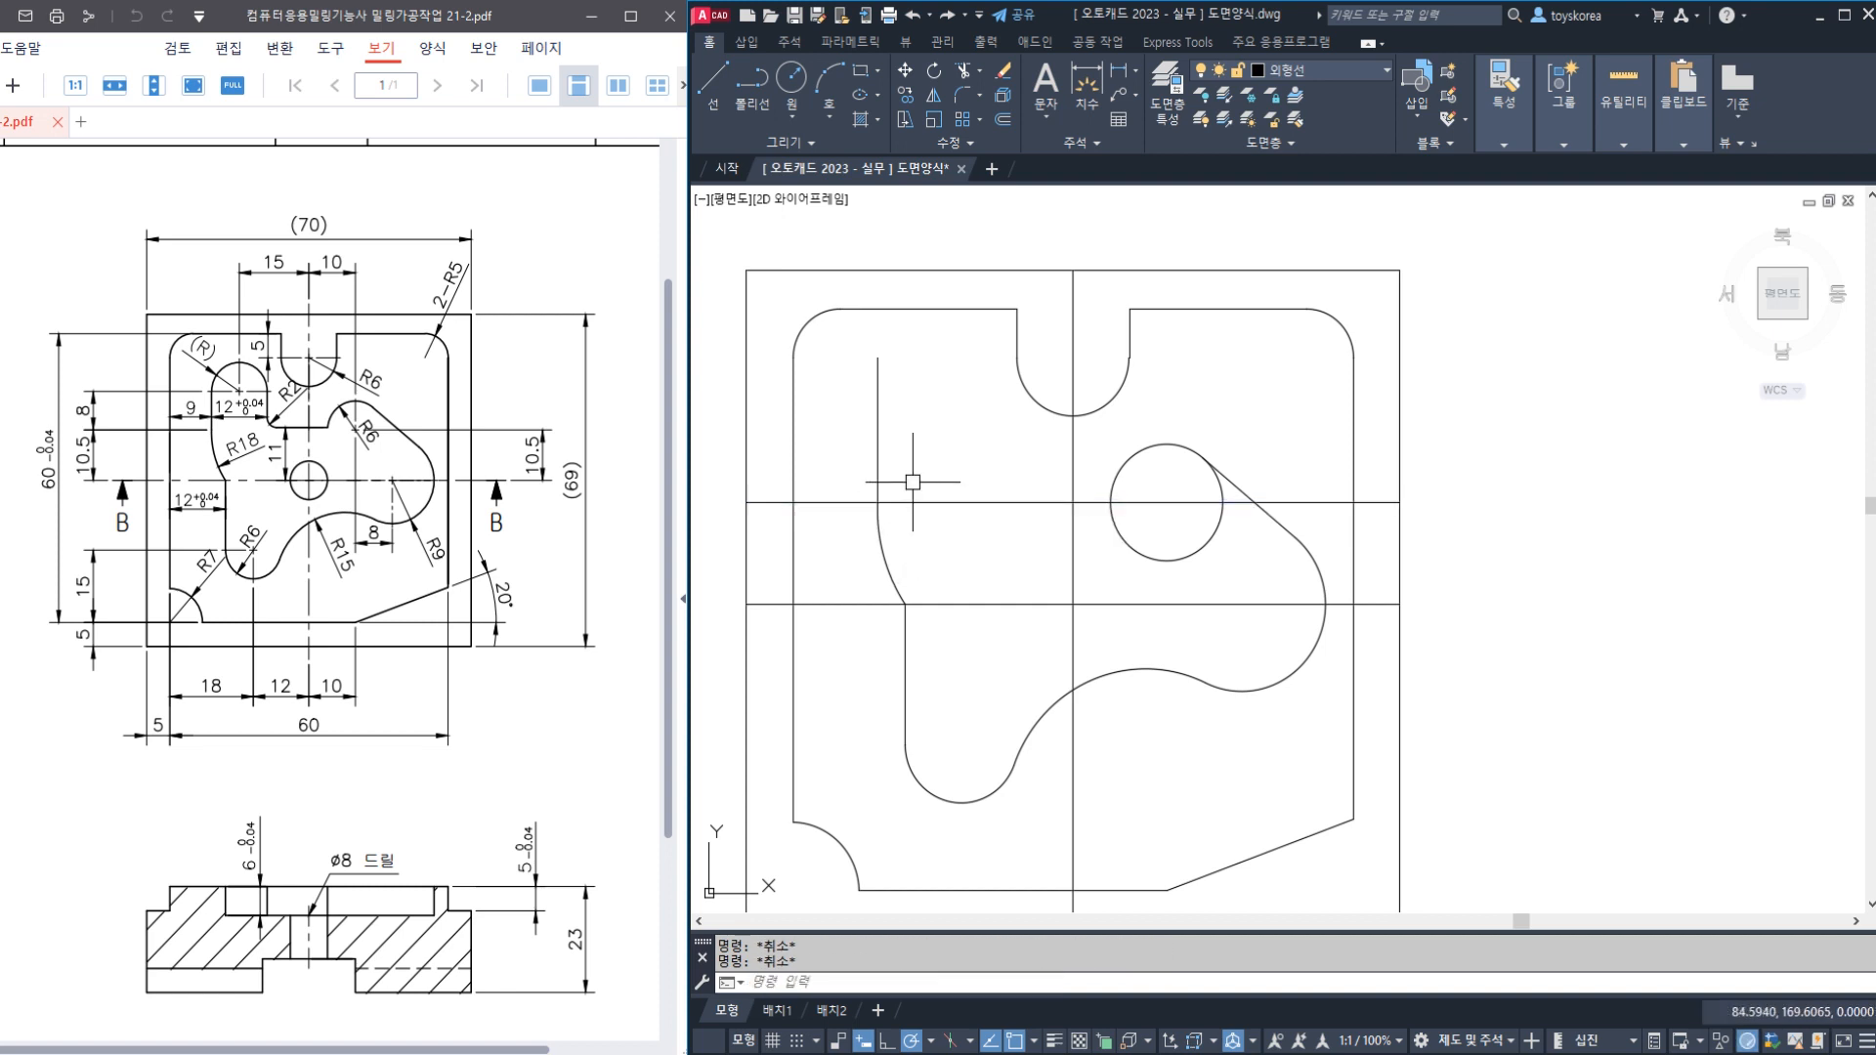
Offset the vertical line above the R18 arc 12 toward the inside of the pocket
{"action": "type", "text": "o"}
{"action": "key", "text": "Return"}
{"action": "type", "text": "1"}
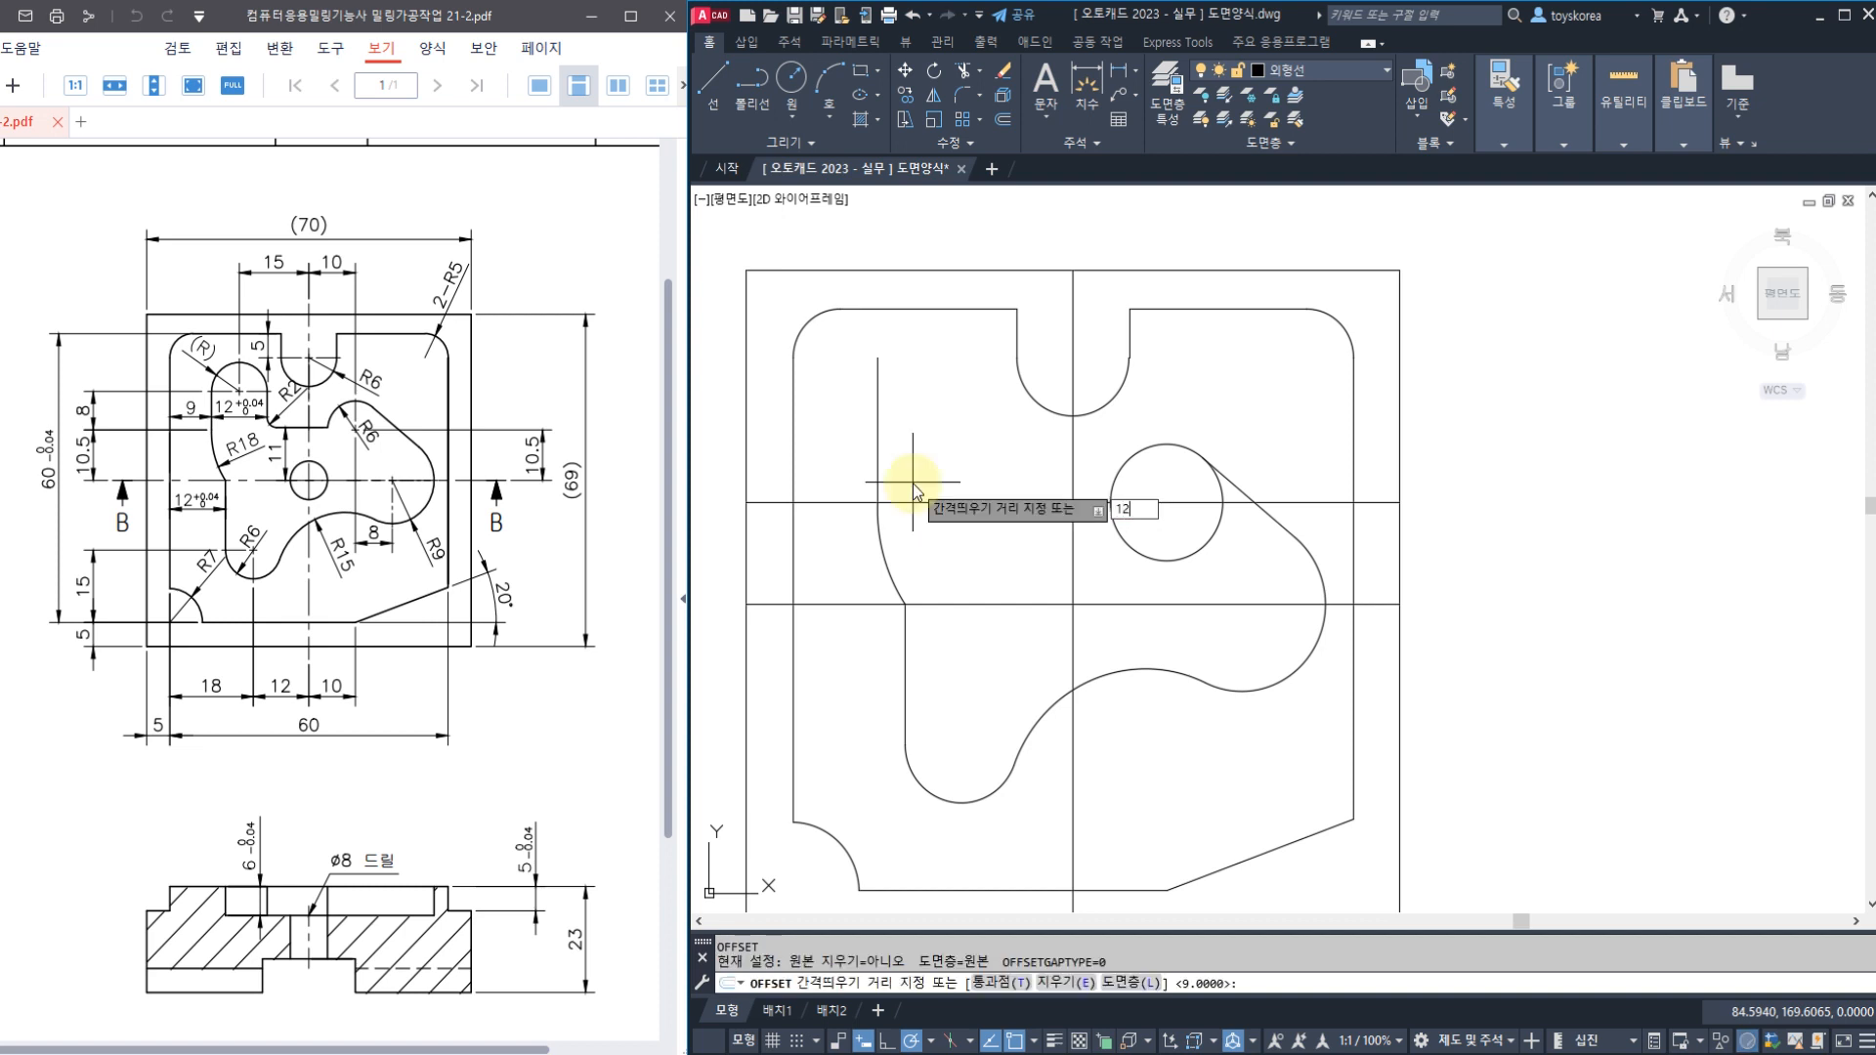
{"action": "type", "text": "2"}
{"action": "key", "text": "Return"}
{"action": "left_click", "coordinate": [877, 448]}
{"action": "left_click", "coordinate": [917, 450]}
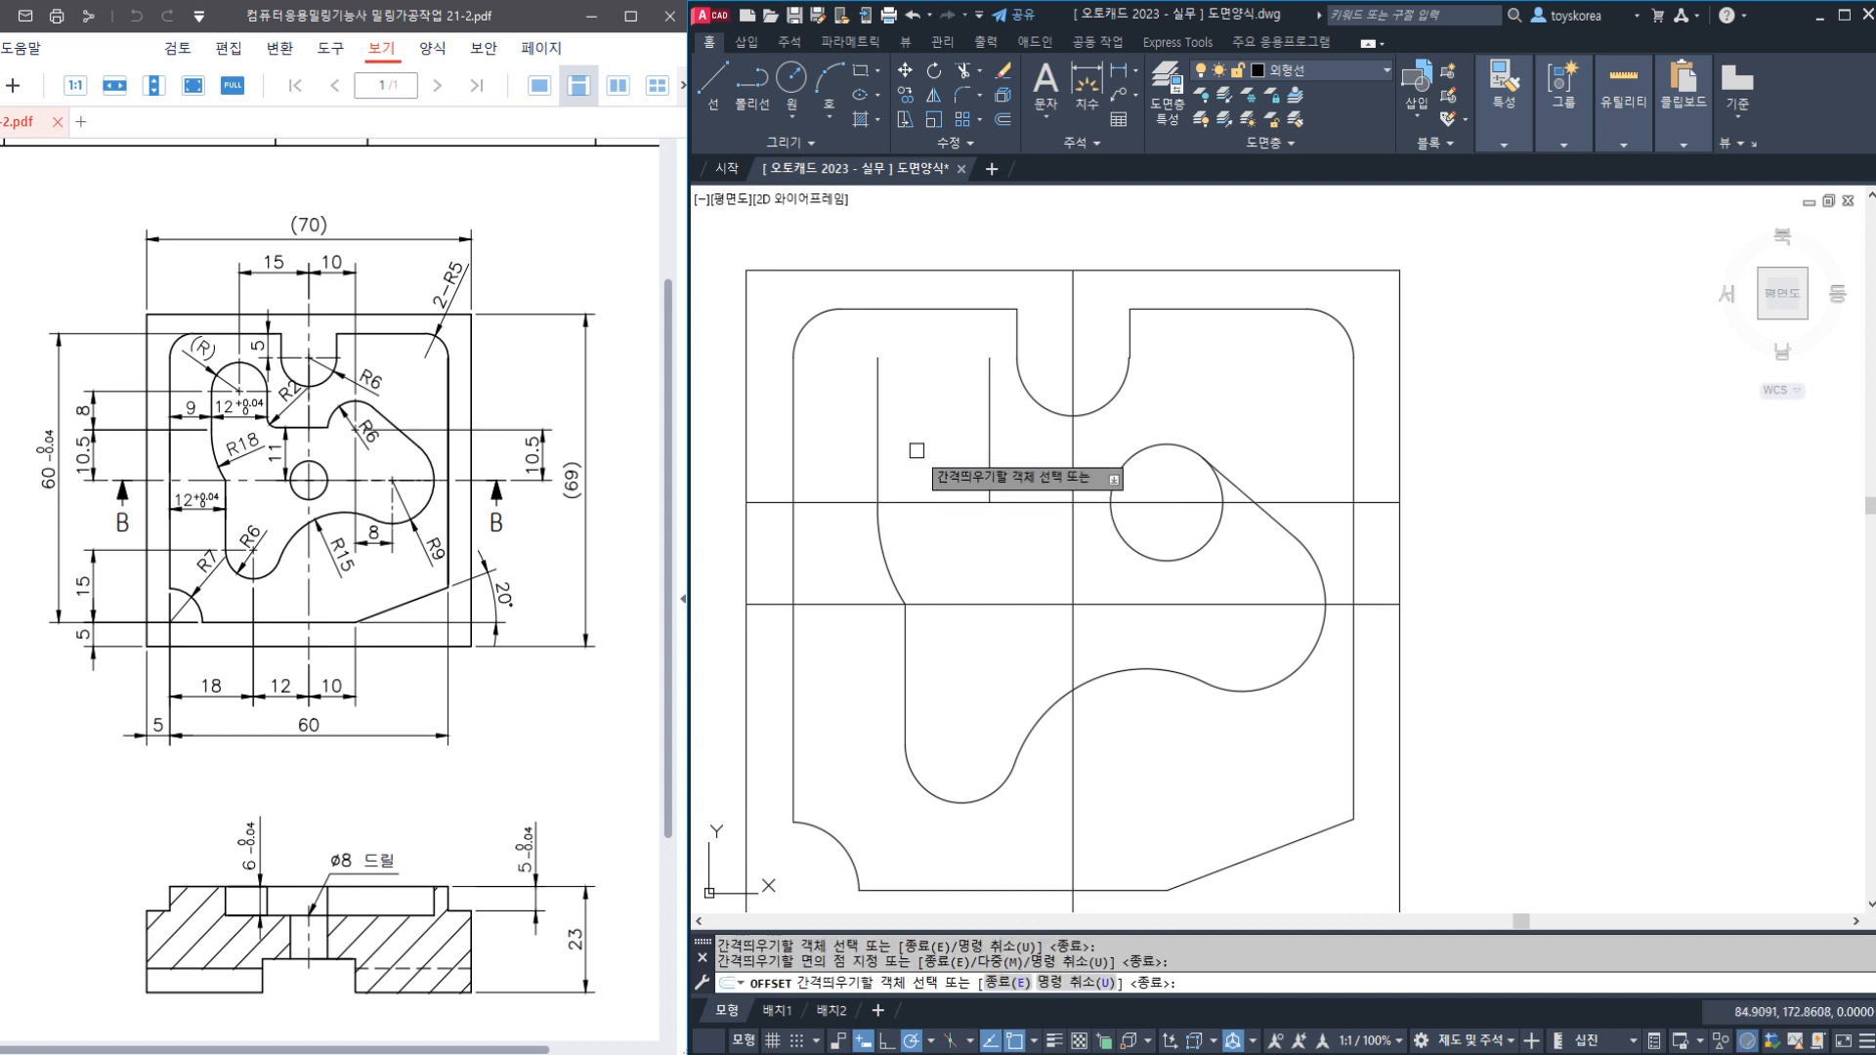
{"action": "key", "text": "Escape"}
{"action": "left_click", "coordinate": [1008, 468]}
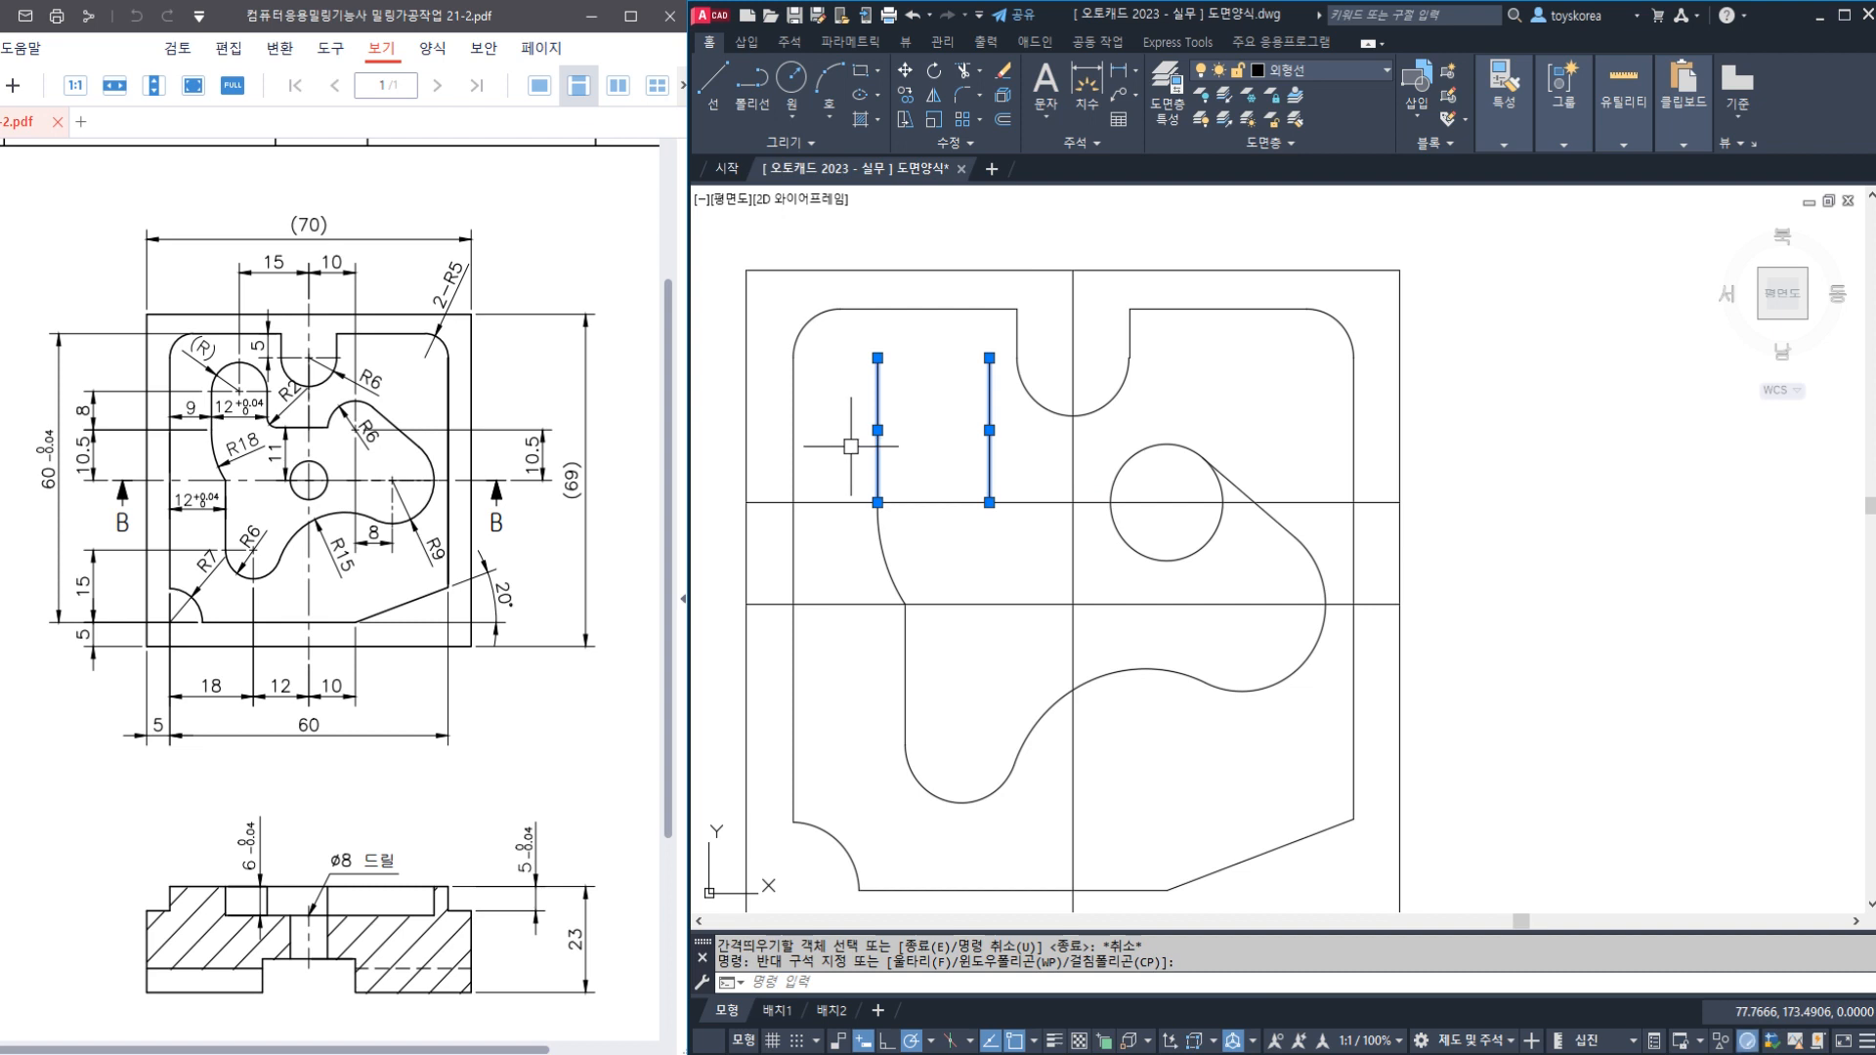
{"action": "key", "text": "Escape"}
{"action": "left_click", "coordinate": [900, 502]}
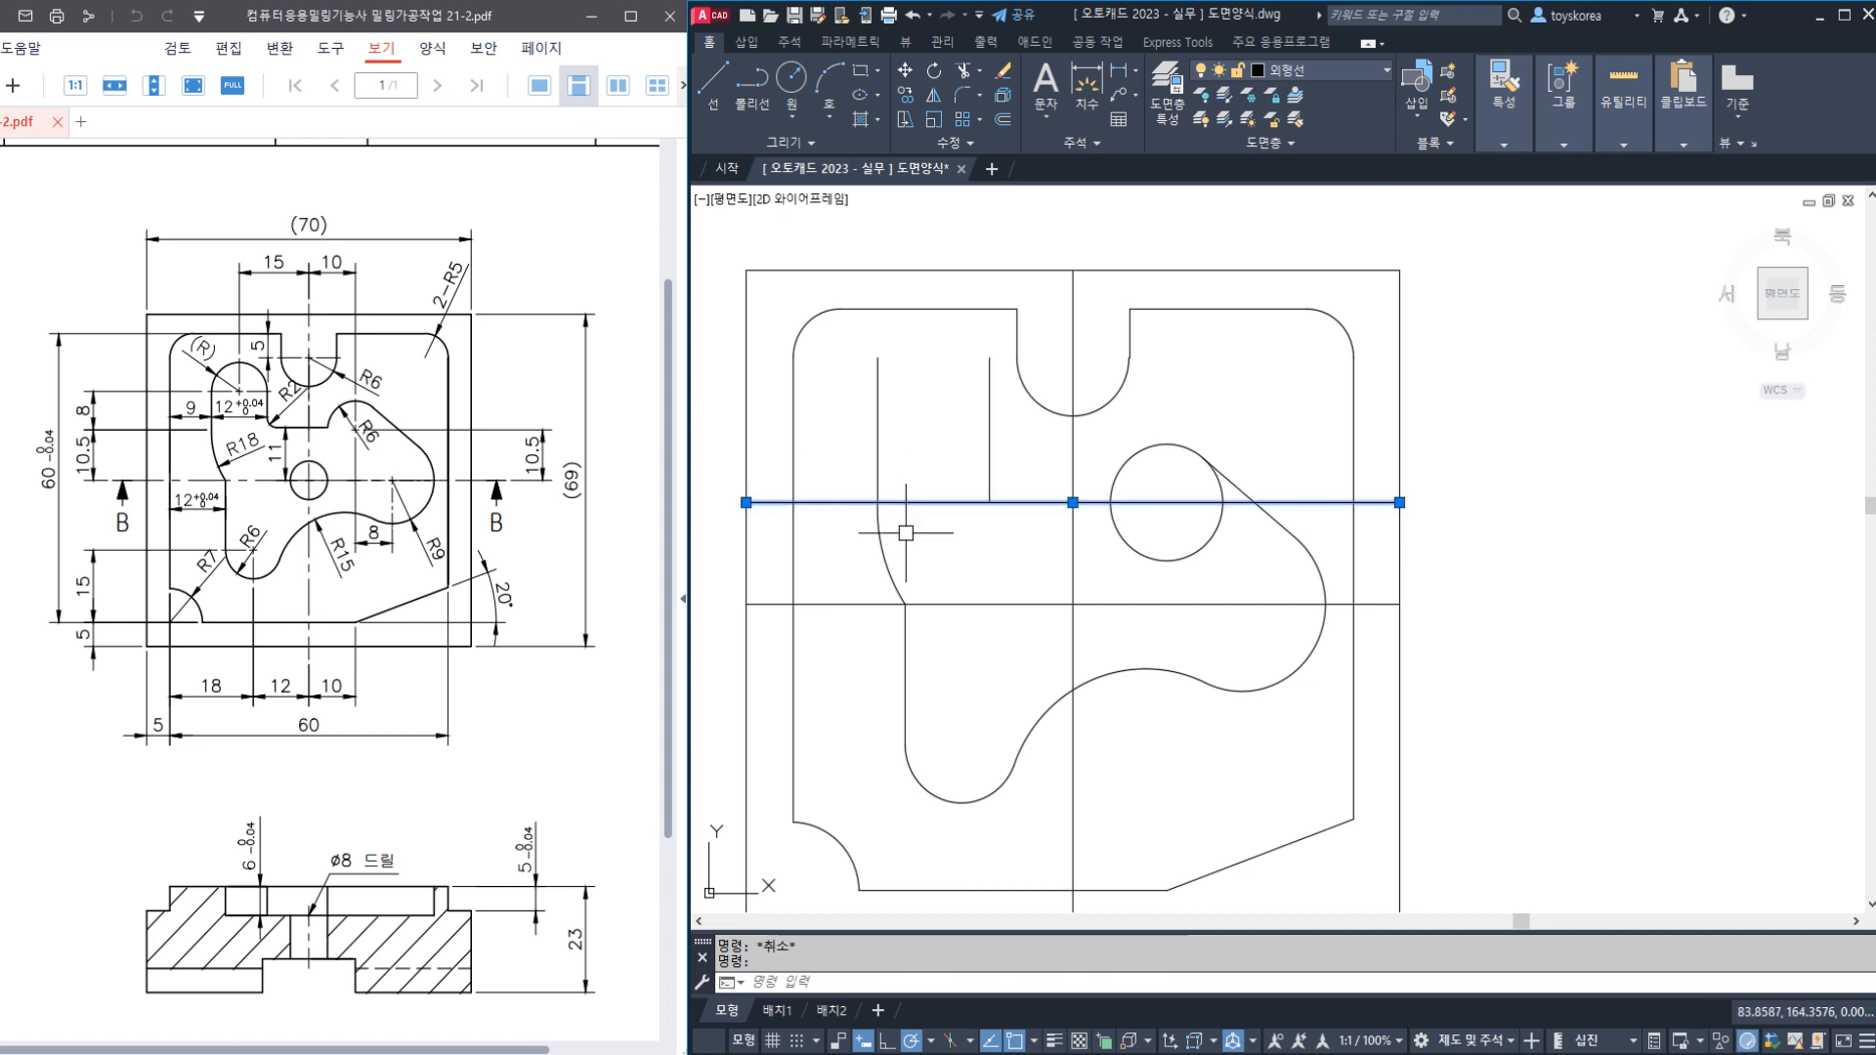
{"action": "key", "text": "Escape"}
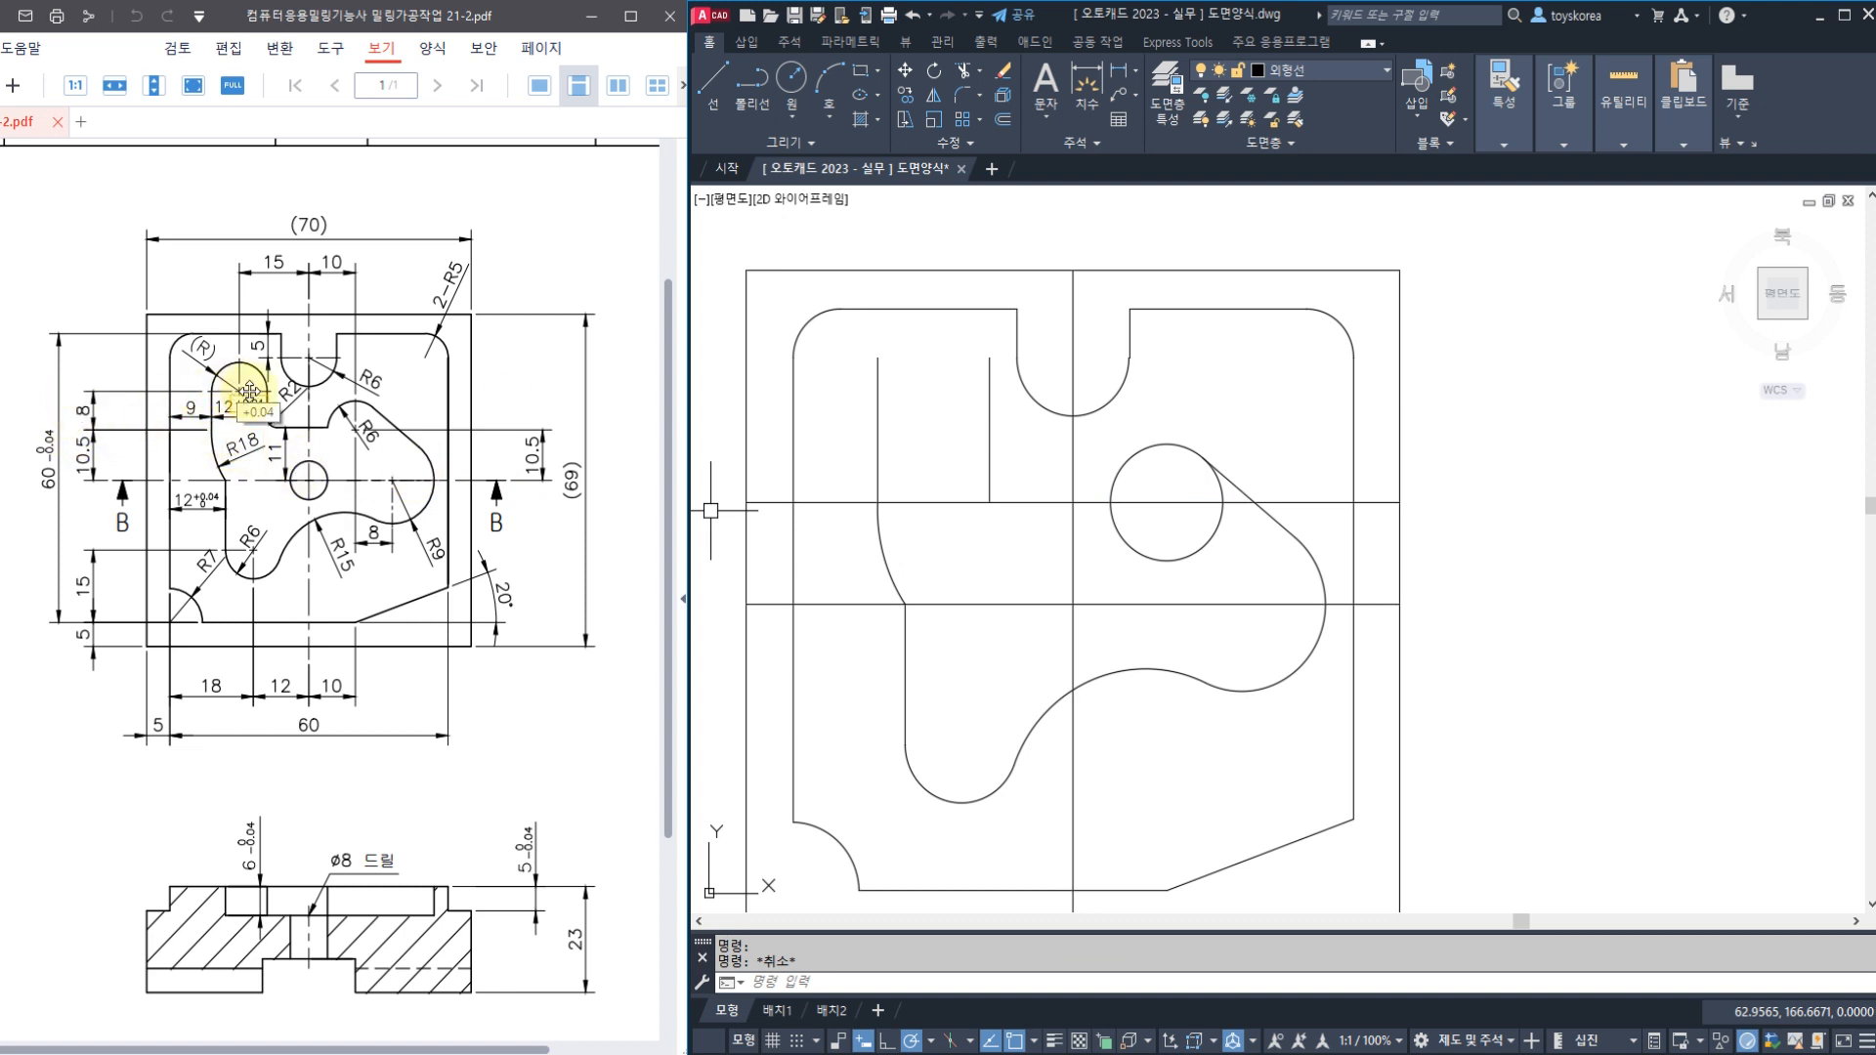
Offset the horizontal construction line through the upper R6 circle's center 8 upward
{"action": "type", "text": "o"}
{"action": "key", "text": "space"}
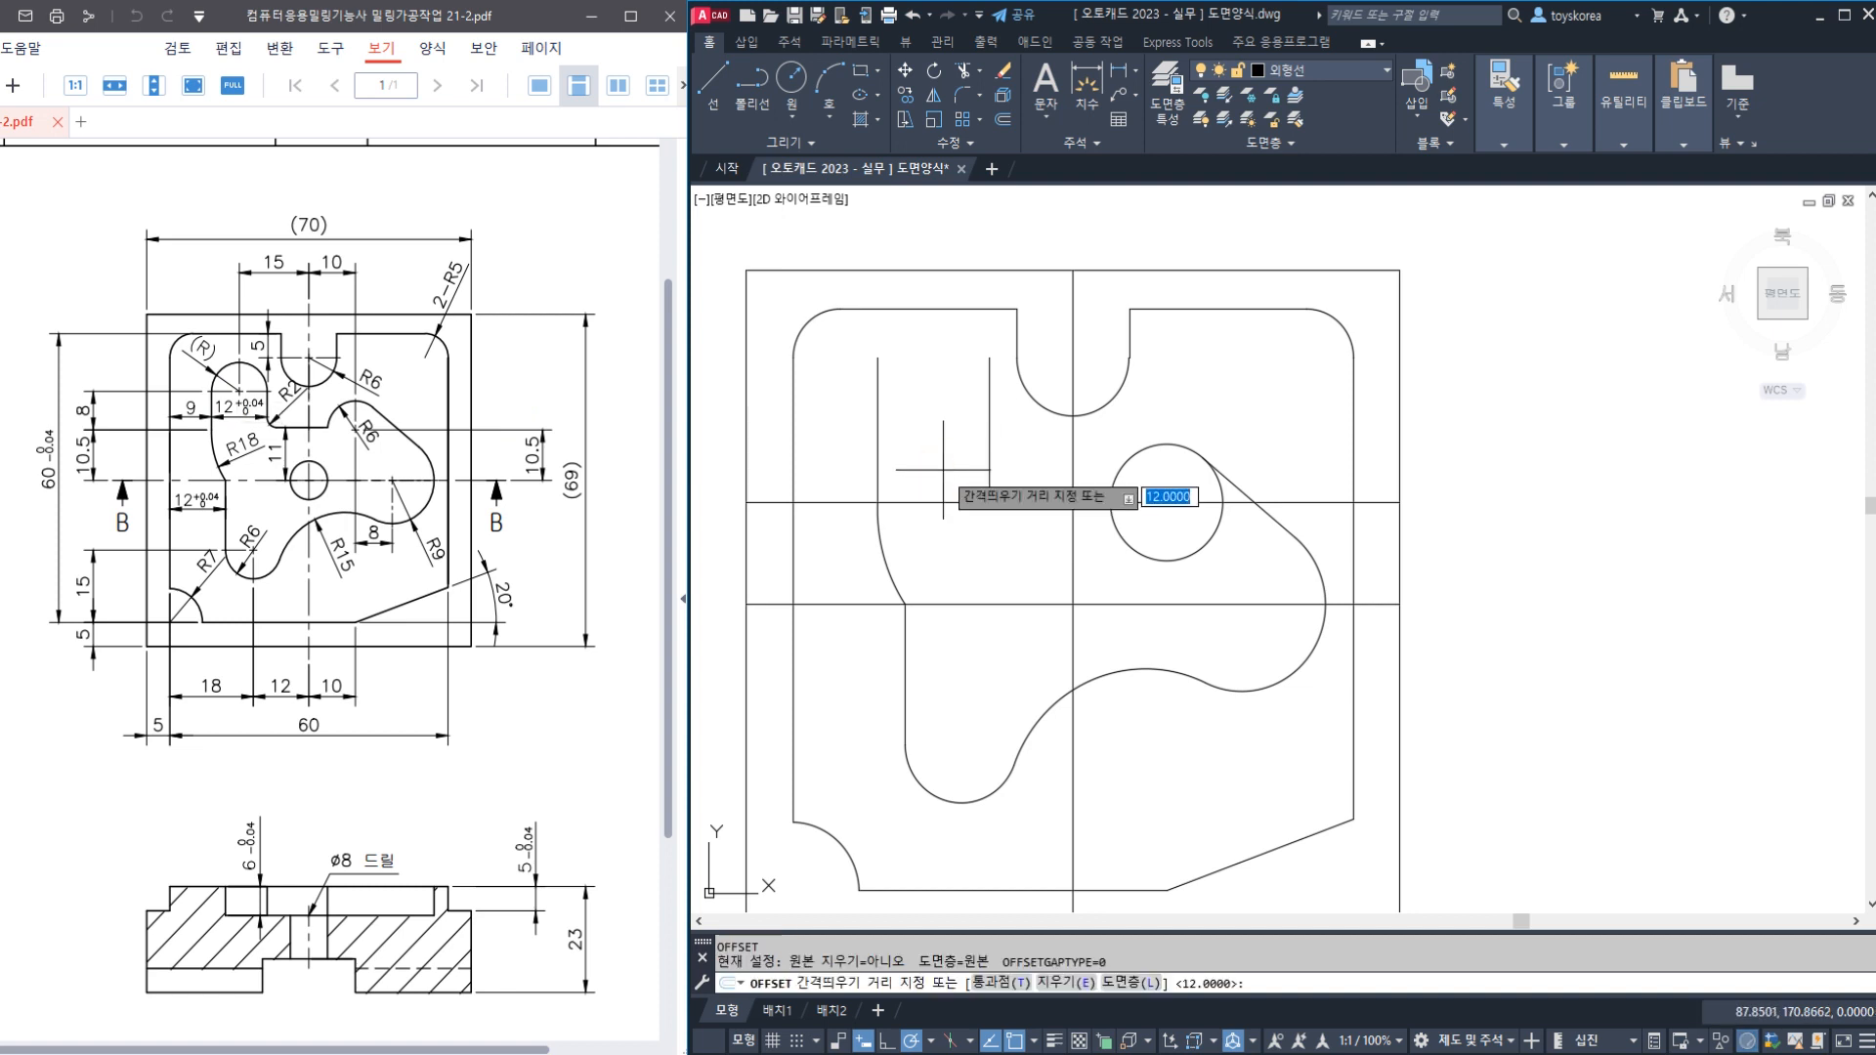
{"action": "type", "text": "8"}
{"action": "key", "text": "Return"}
{"action": "left_click", "coordinate": [914, 502]}
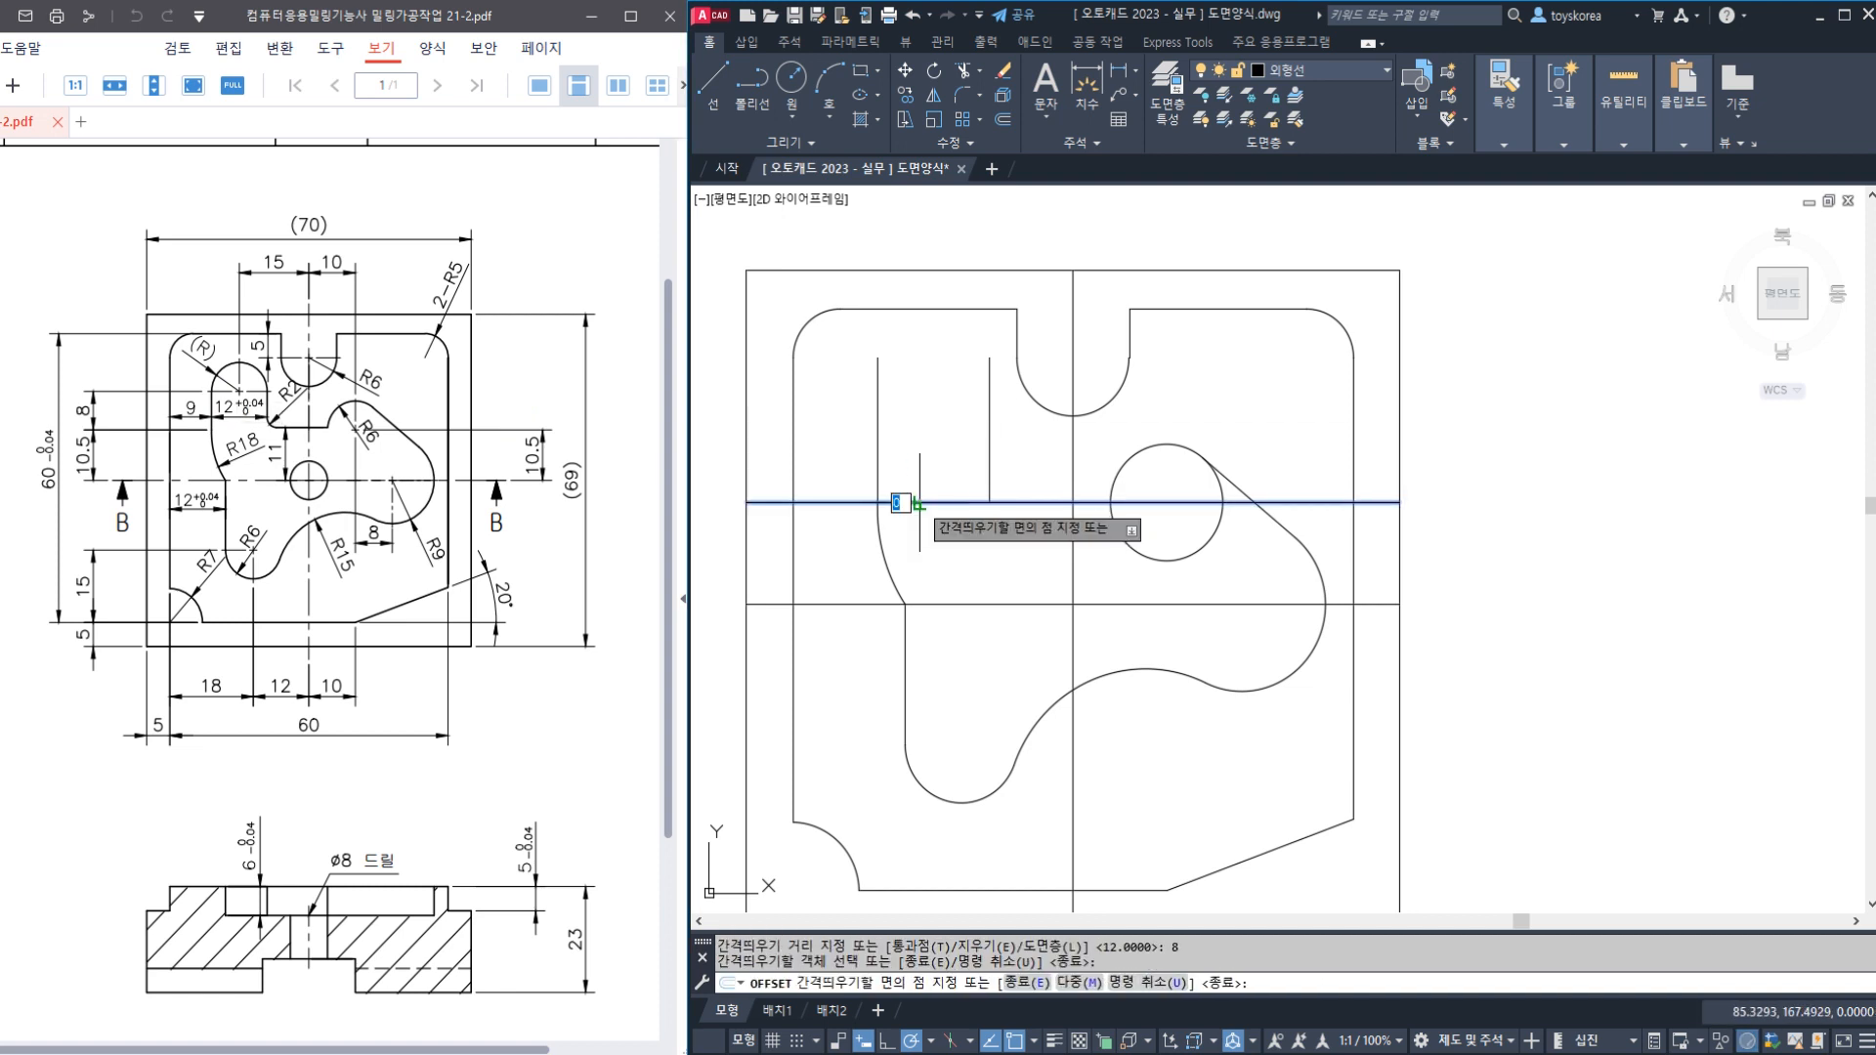
{"action": "left_click", "coordinate": [910, 451]}
{"action": "key", "text": "Return"}
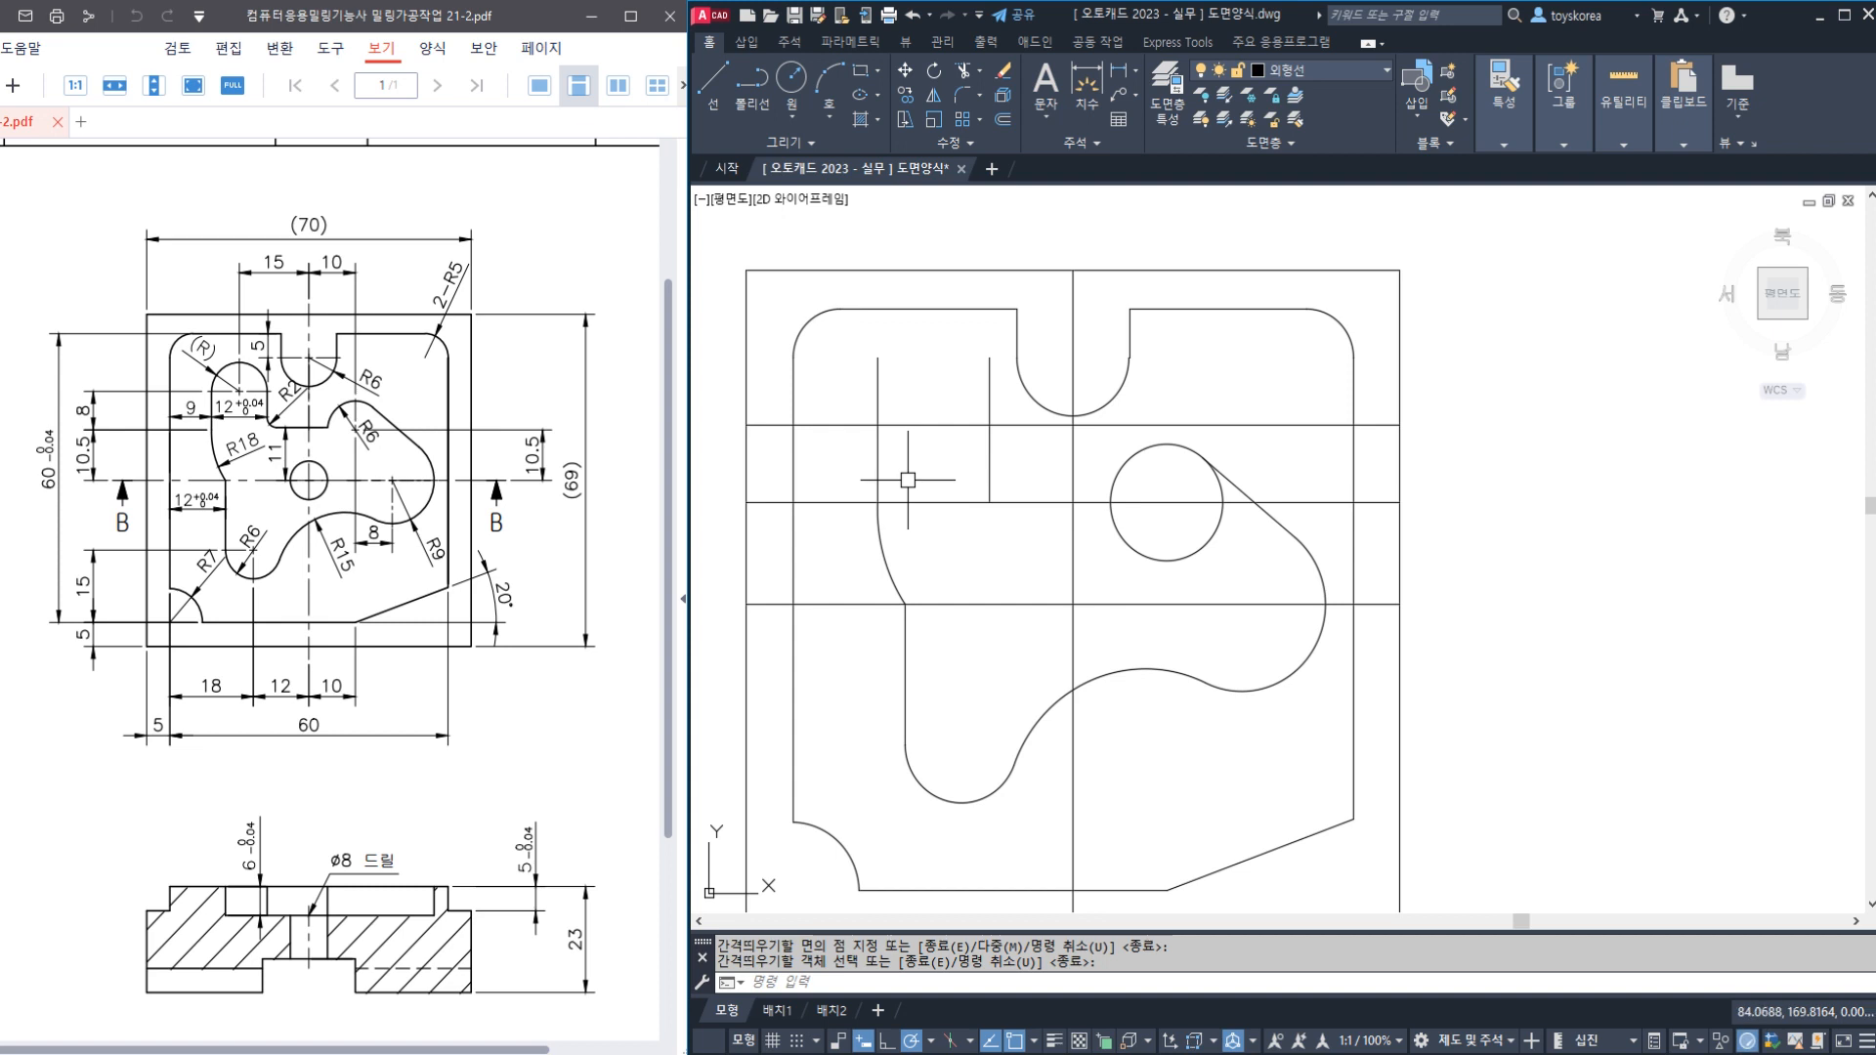
{"action": "left_click", "coordinate": [895, 436]}
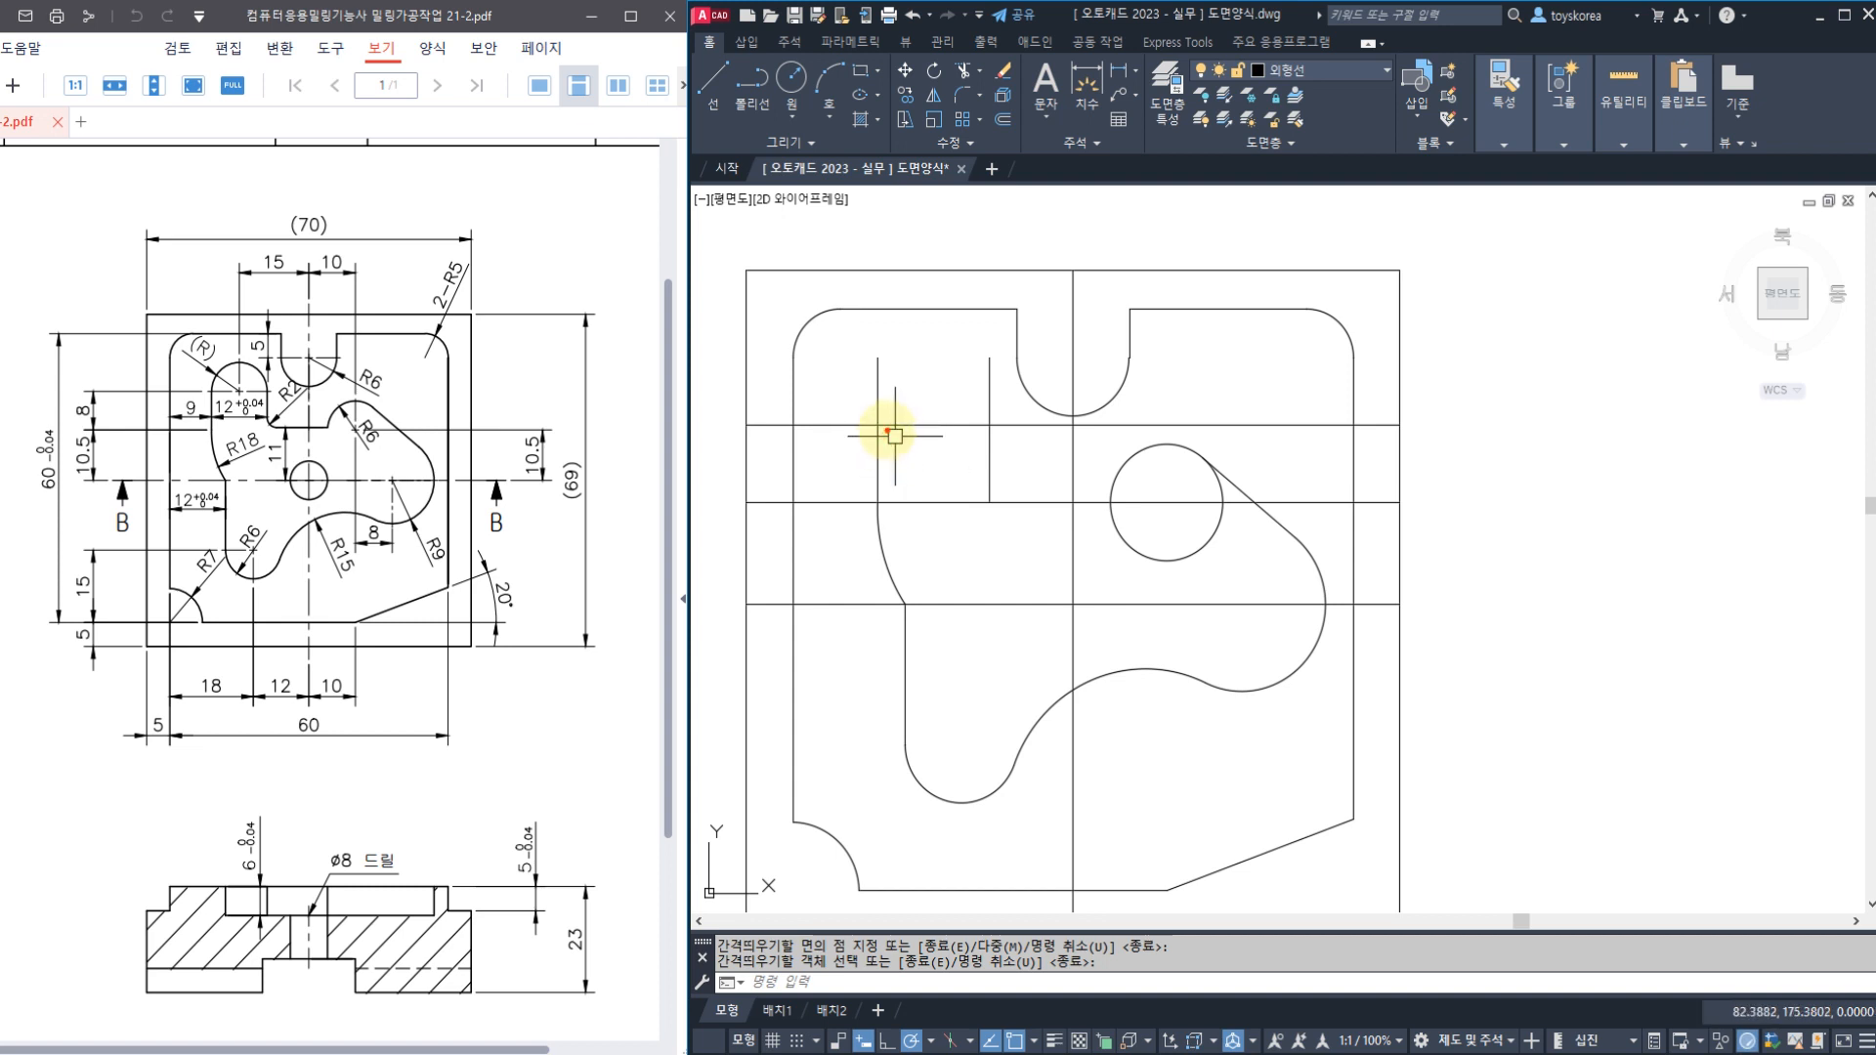
{"action": "left_click", "coordinate": [993, 427]}
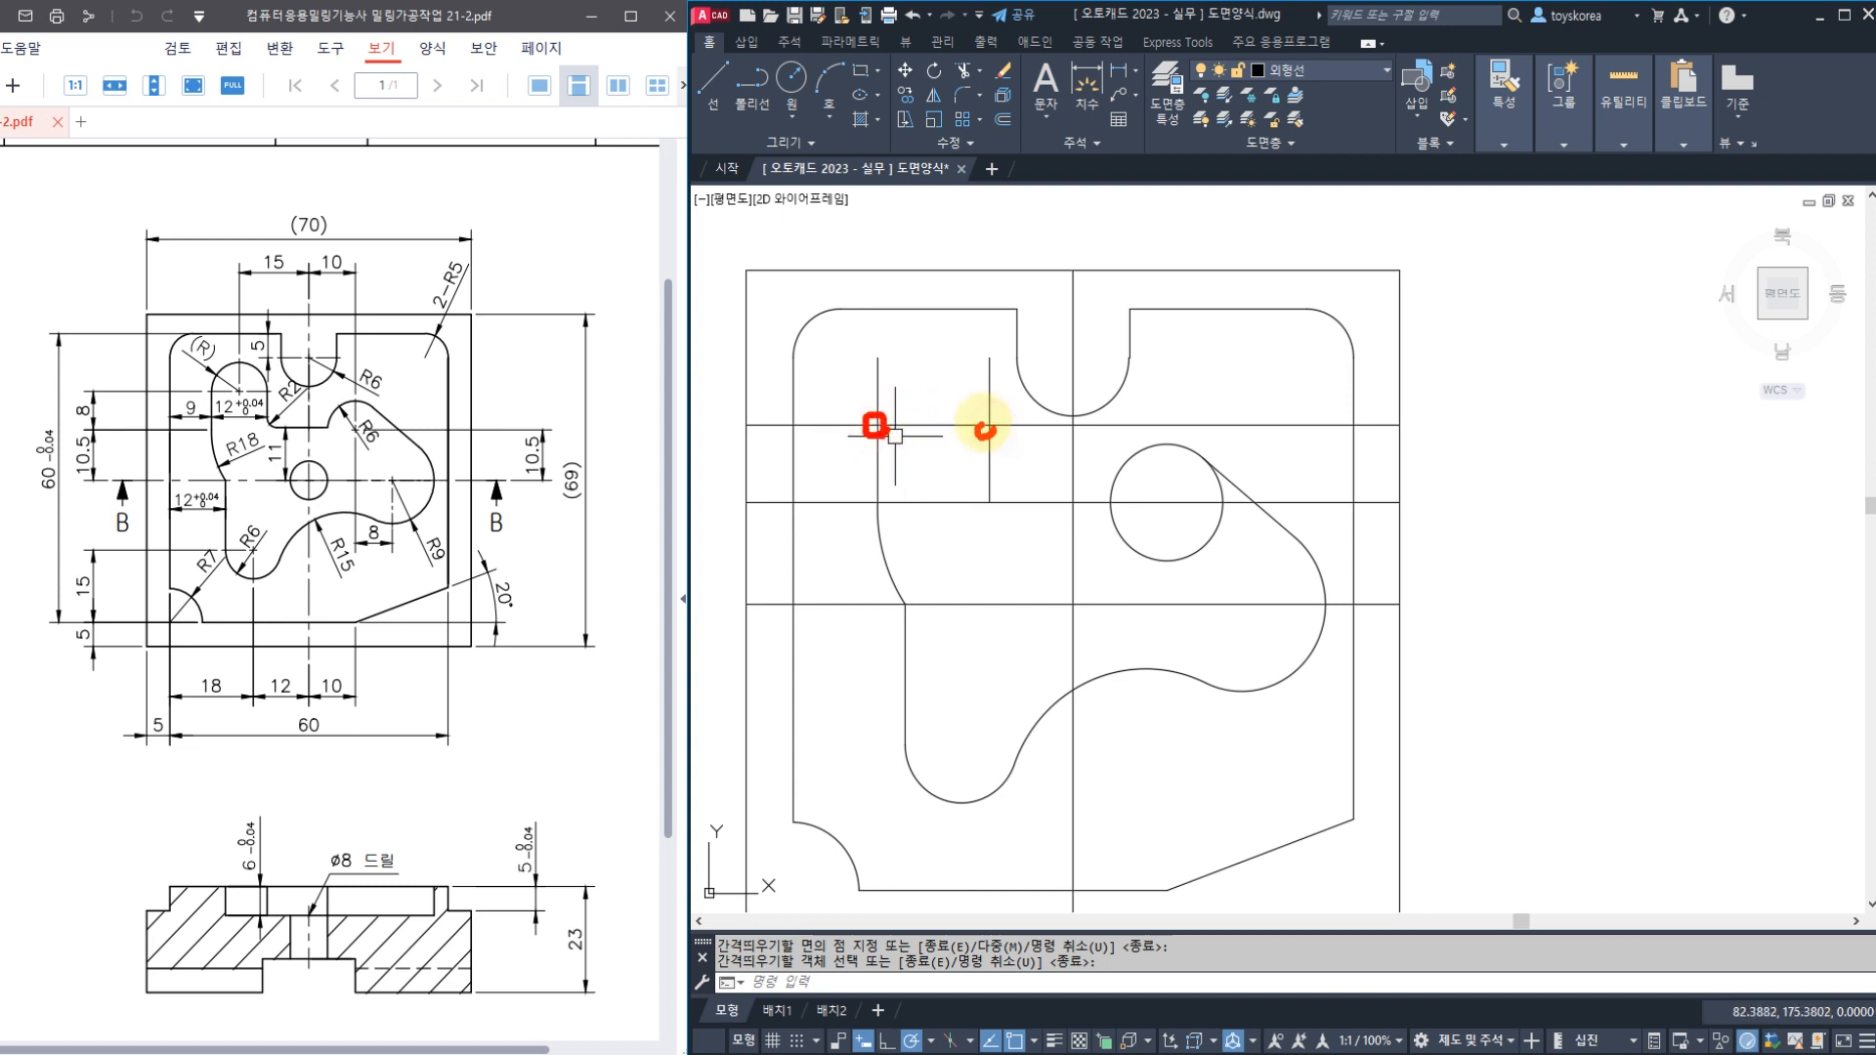
{"action": "mouse_move", "coordinate": [876, 422]}
{"action": "left_mouse_down"}
{"action": "mouse_move", "coordinate": [894, 368]}
{"action": "mouse_move", "coordinate": [957, 366]}
{"action": "mouse_move", "coordinate": [986, 415]}
{"action": "left_mouse_up"}
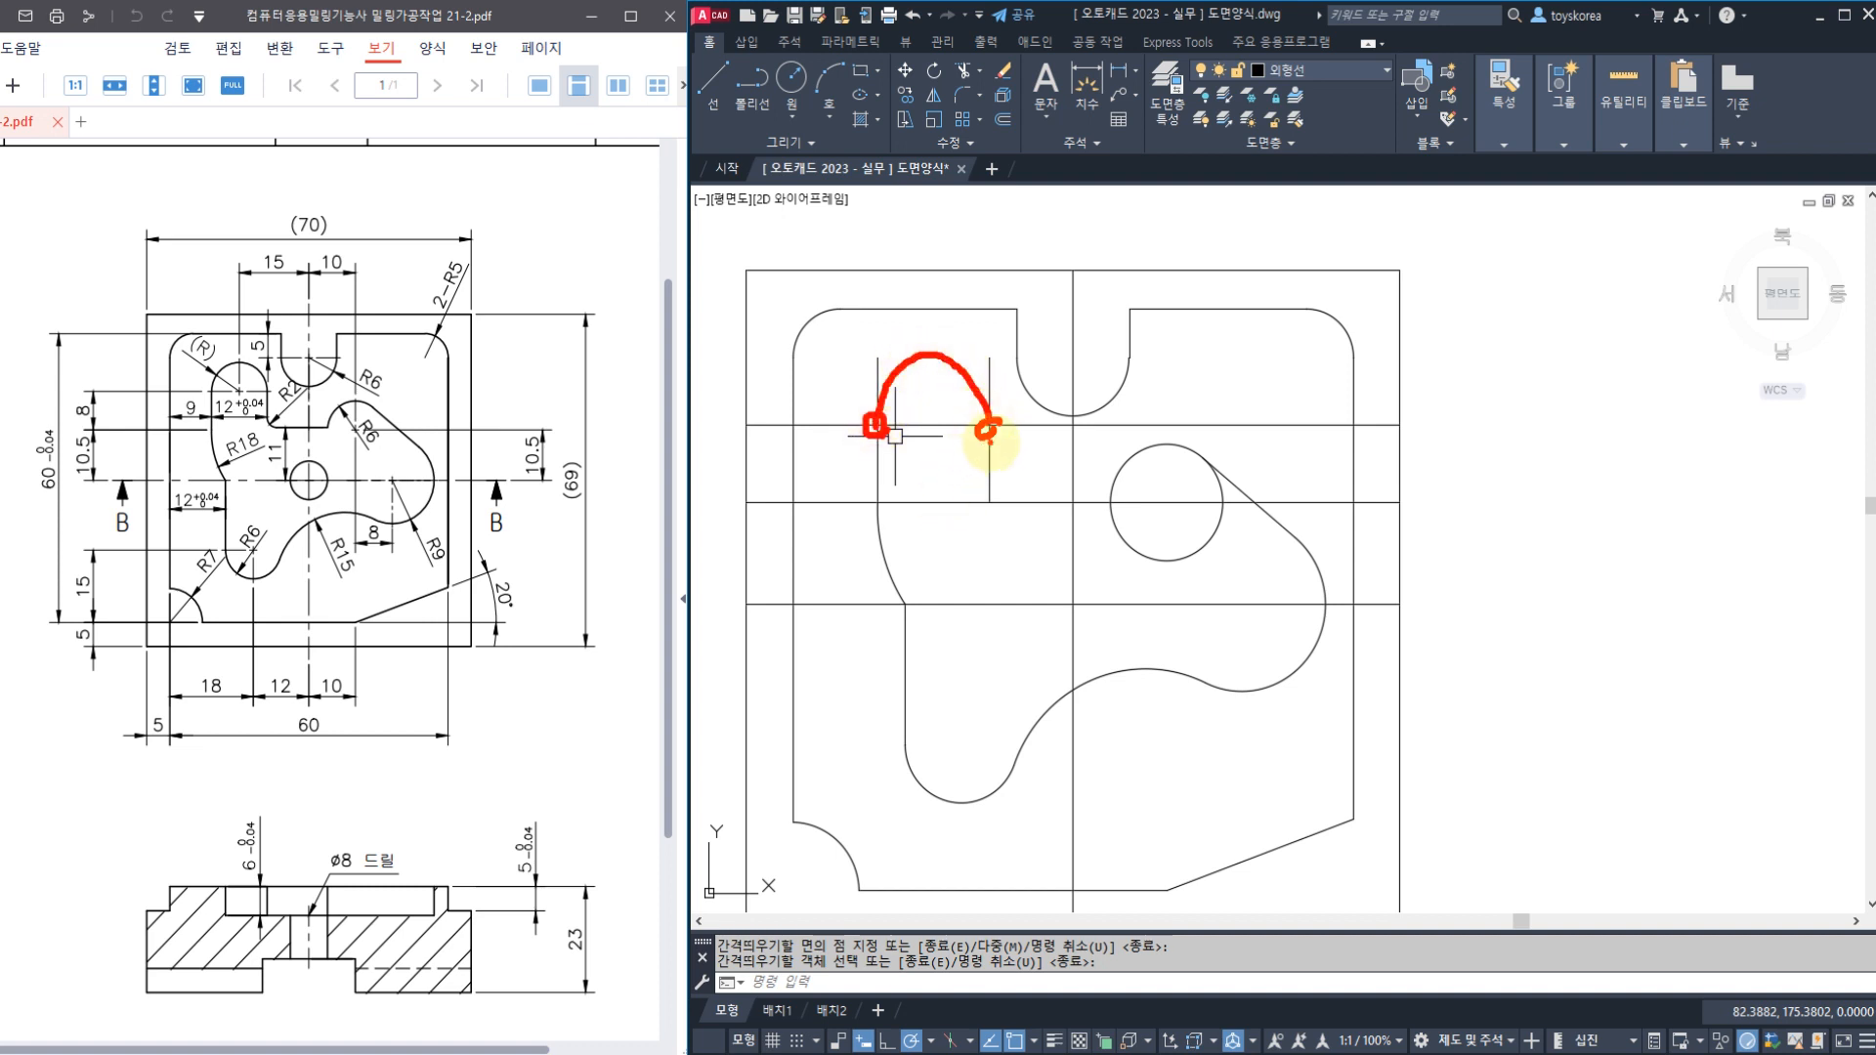
{"action": "left_click", "coordinate": [821, 481]}
{"action": "left_click_drag", "start_coordinate": [753, 498], "coordinate": [930, 502]}
{"action": "left_click_drag", "start_coordinate": [759, 424], "coordinate": [828, 427]}
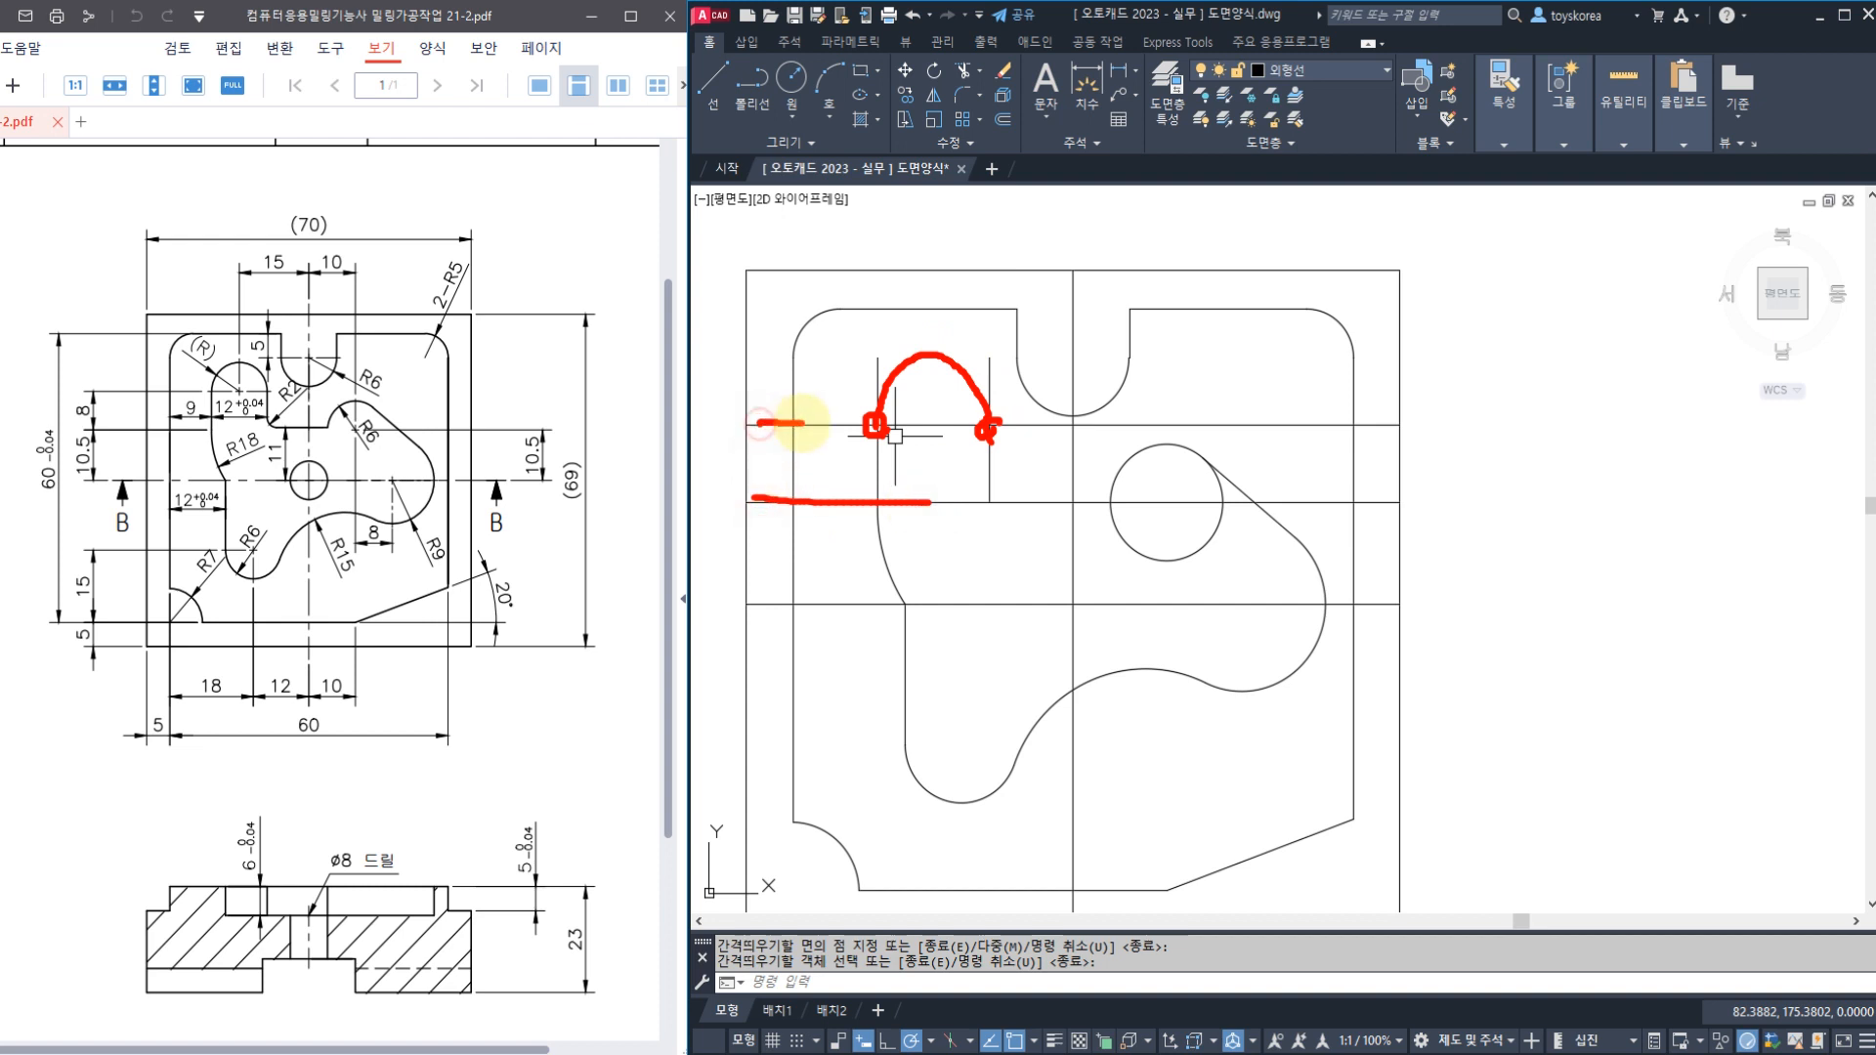
{"action": "left_click_drag", "start_coordinate": [877, 346], "coordinate": [874, 415]}
{"action": "left_click_drag", "start_coordinate": [984, 354], "coordinate": [989, 426]}
{"action": "mouse_move", "coordinate": [872, 440]}
{"action": "left_mouse_down"}
{"action": "mouse_move", "coordinate": [888, 399]}
{"action": "mouse_move", "coordinate": [954, 373]}
{"action": "mouse_move", "coordinate": [987, 425]}
{"action": "left_mouse_up"}
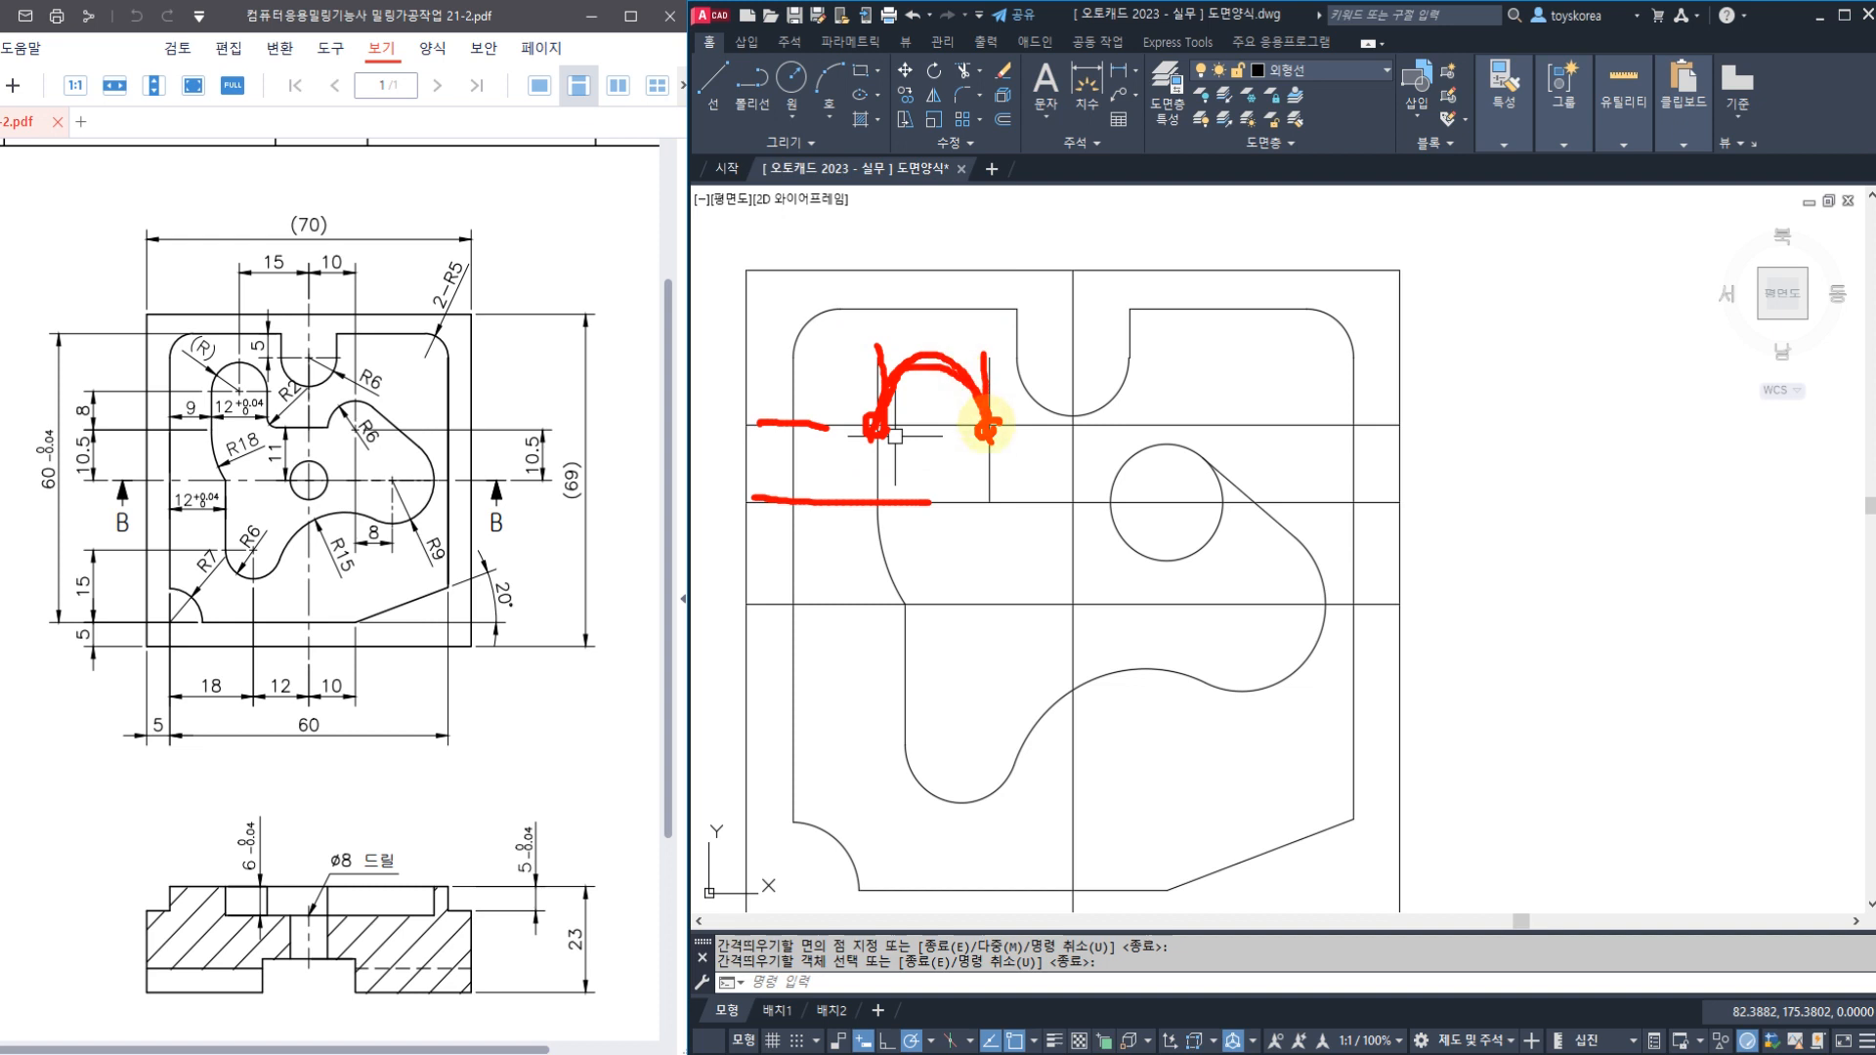
{"action": "mouse_move", "coordinate": [1148, 533]}
{"action": "left_mouse_down"}
{"action": "mouse_move", "coordinate": [1123, 557]}
{"action": "mouse_move", "coordinate": [1155, 549]}
{"action": "left_mouse_up"}
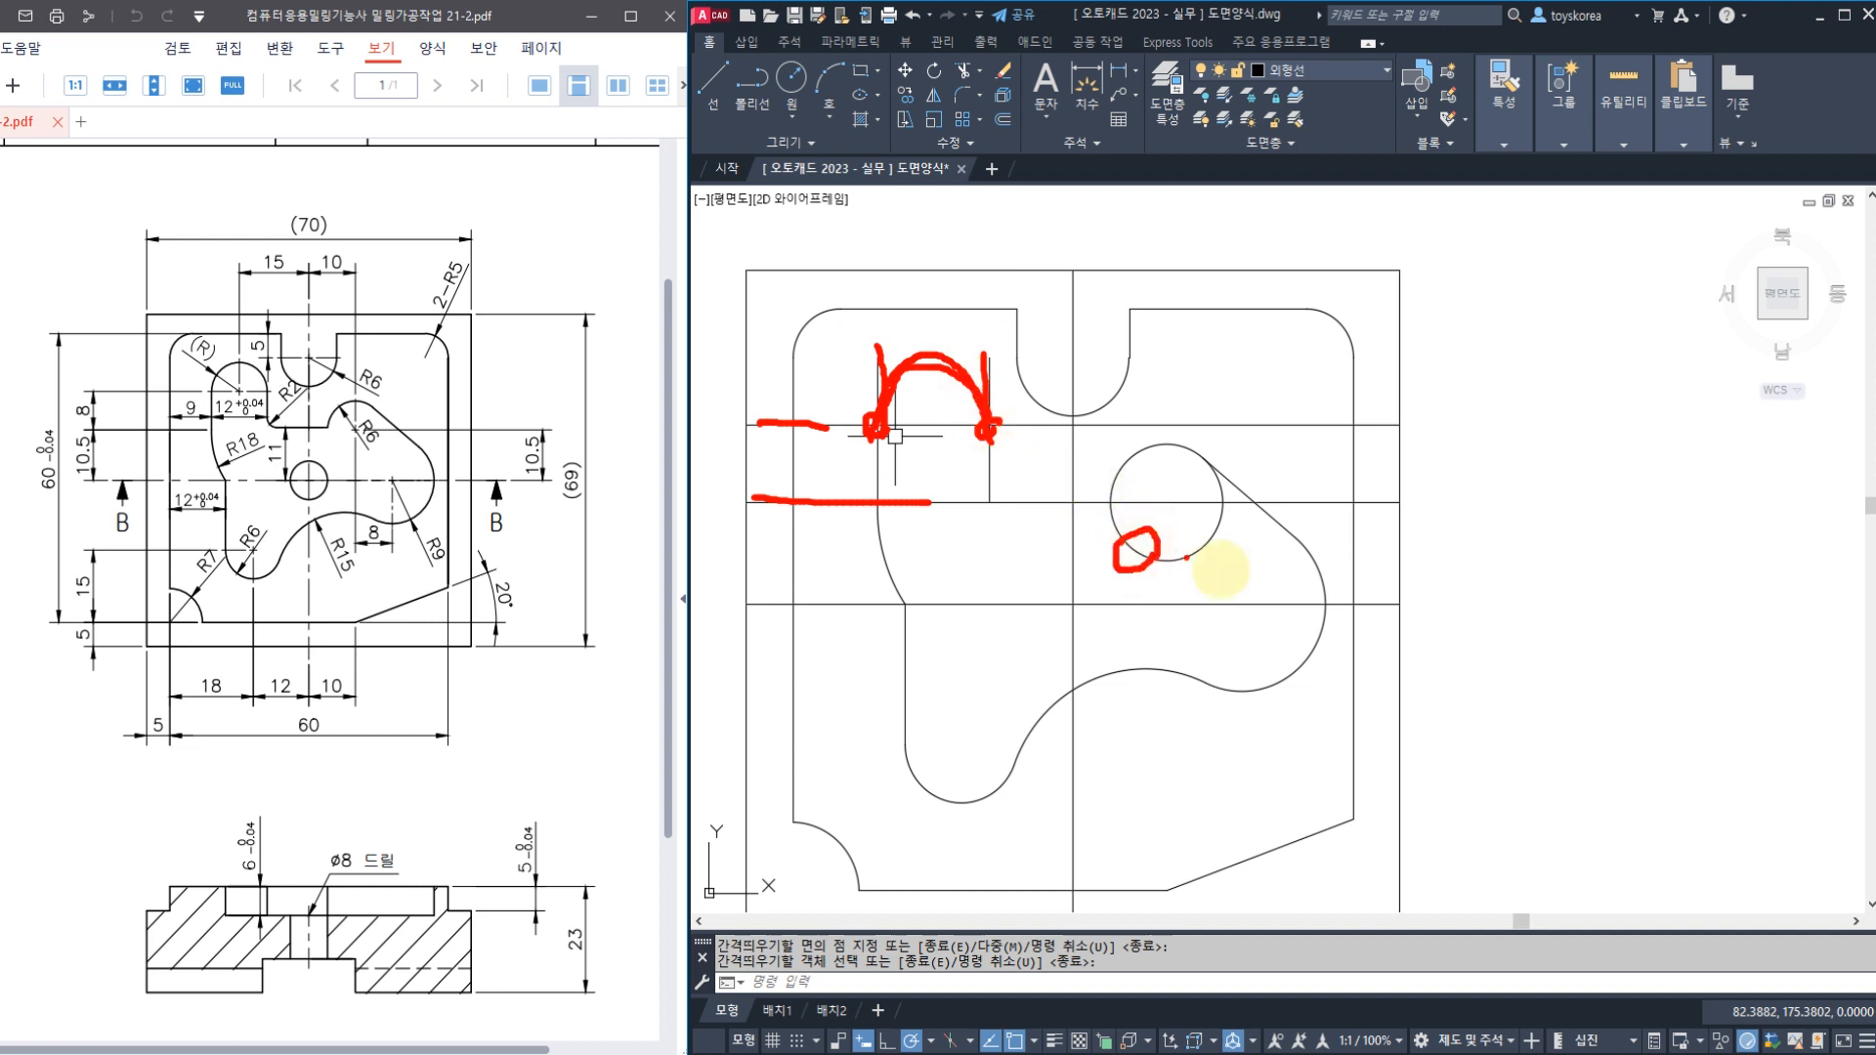
{"action": "left_click_drag", "start_coordinate": [1331, 685], "coordinate": [1305, 676]}
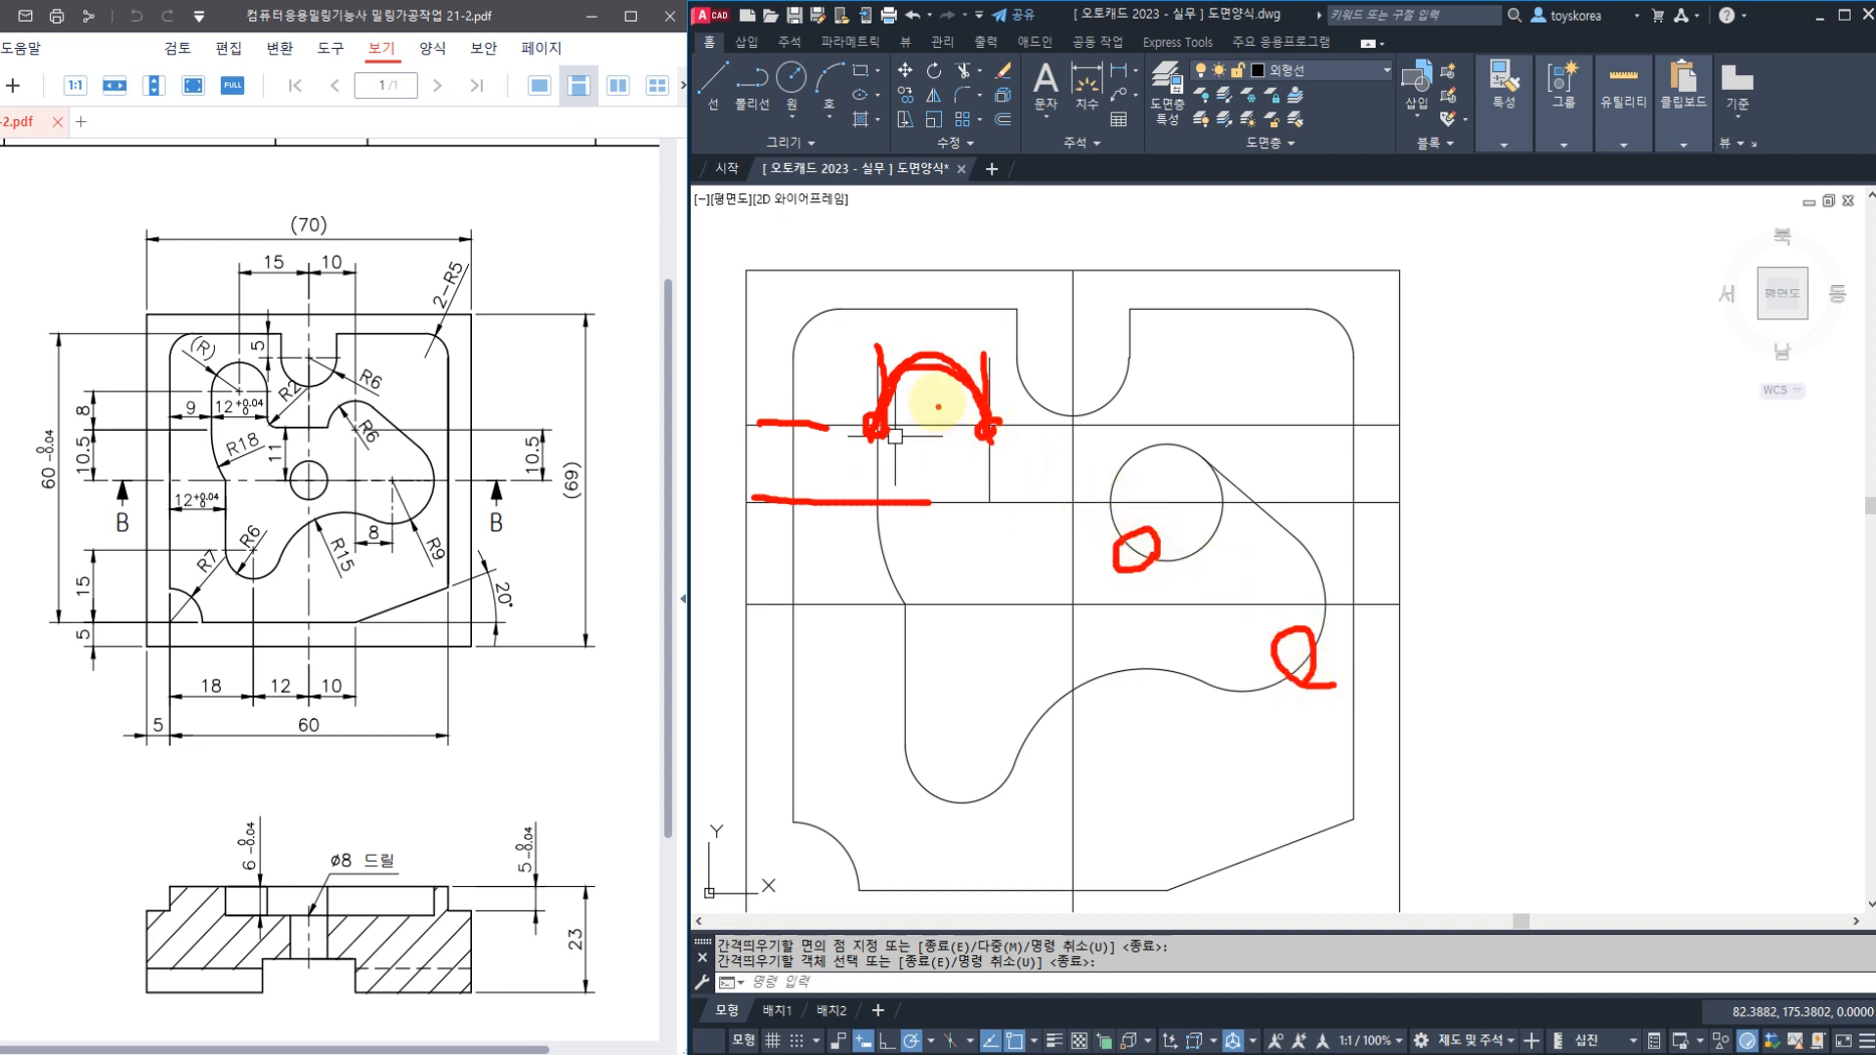
{"action": "left_click_drag", "start_coordinate": [931, 392], "coordinate": [938, 489]}
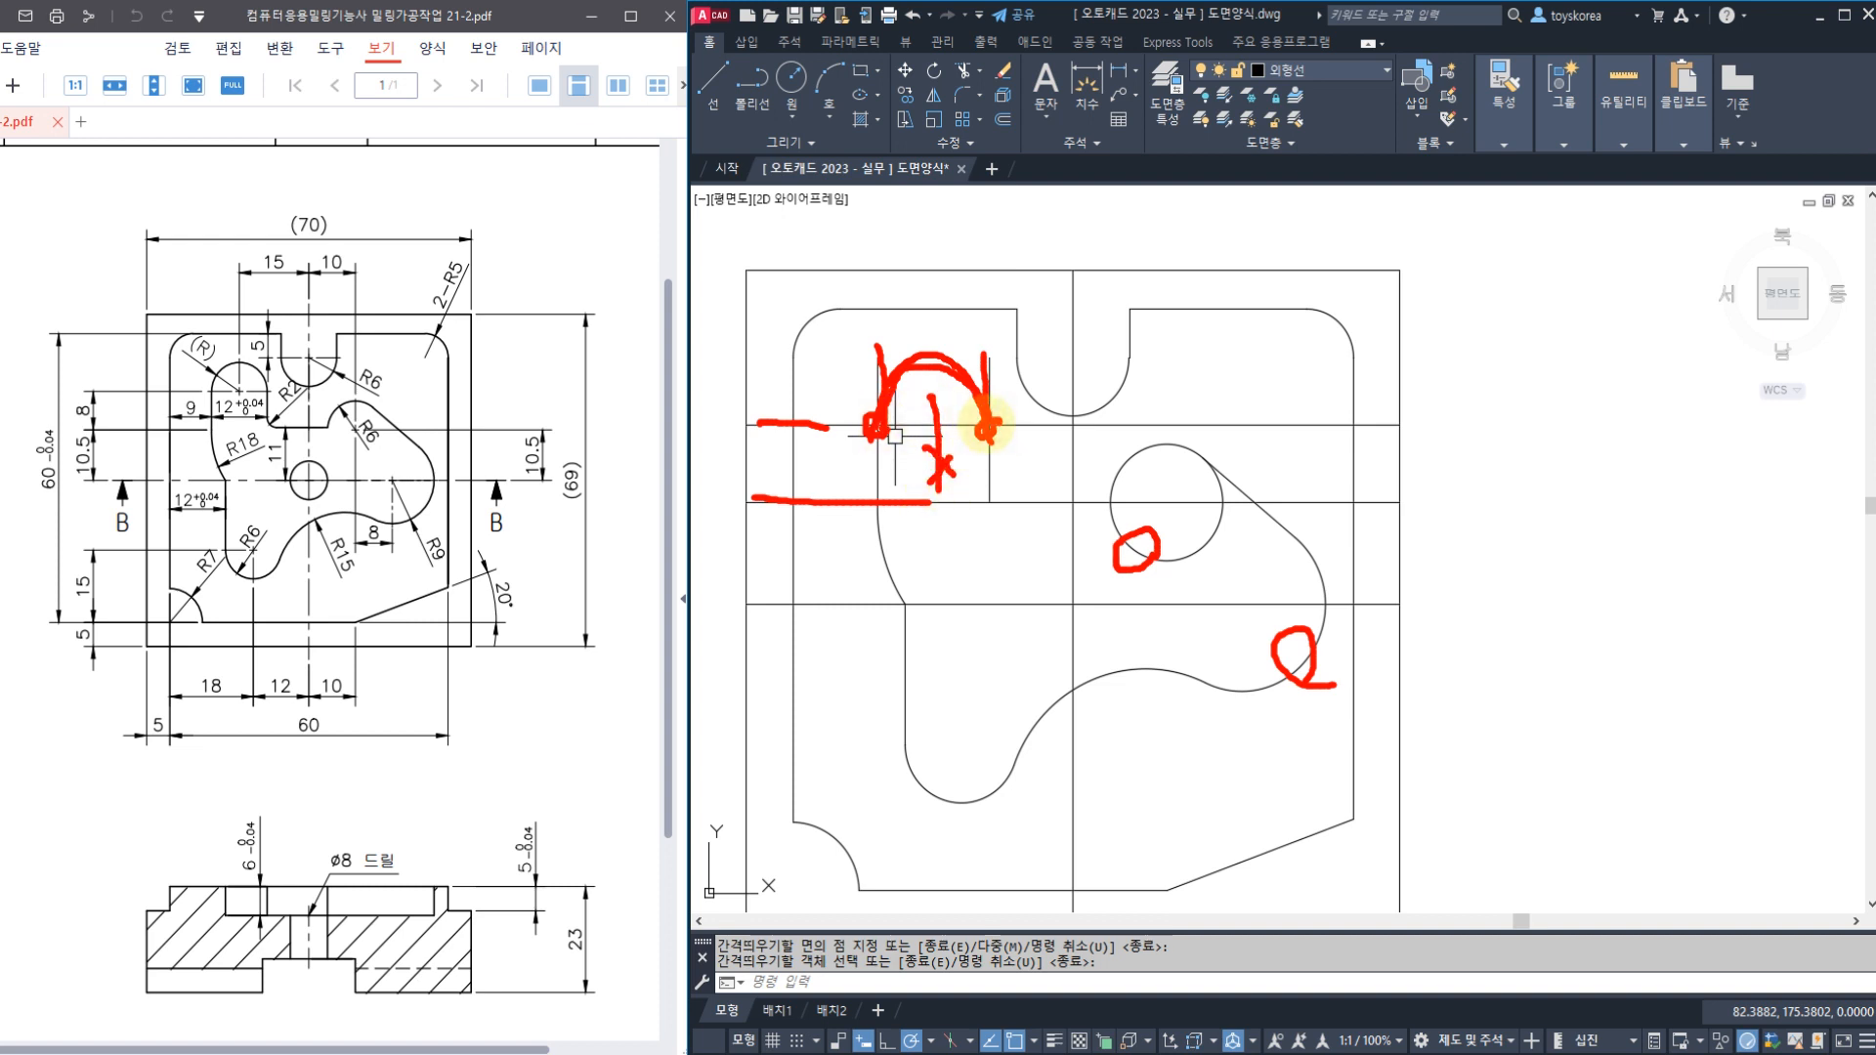
Draw an arc of radius 6 joining the two vertical lines, from the right to the left intersection with the 8 mm offset line
{"action": "type", "text": "a"}
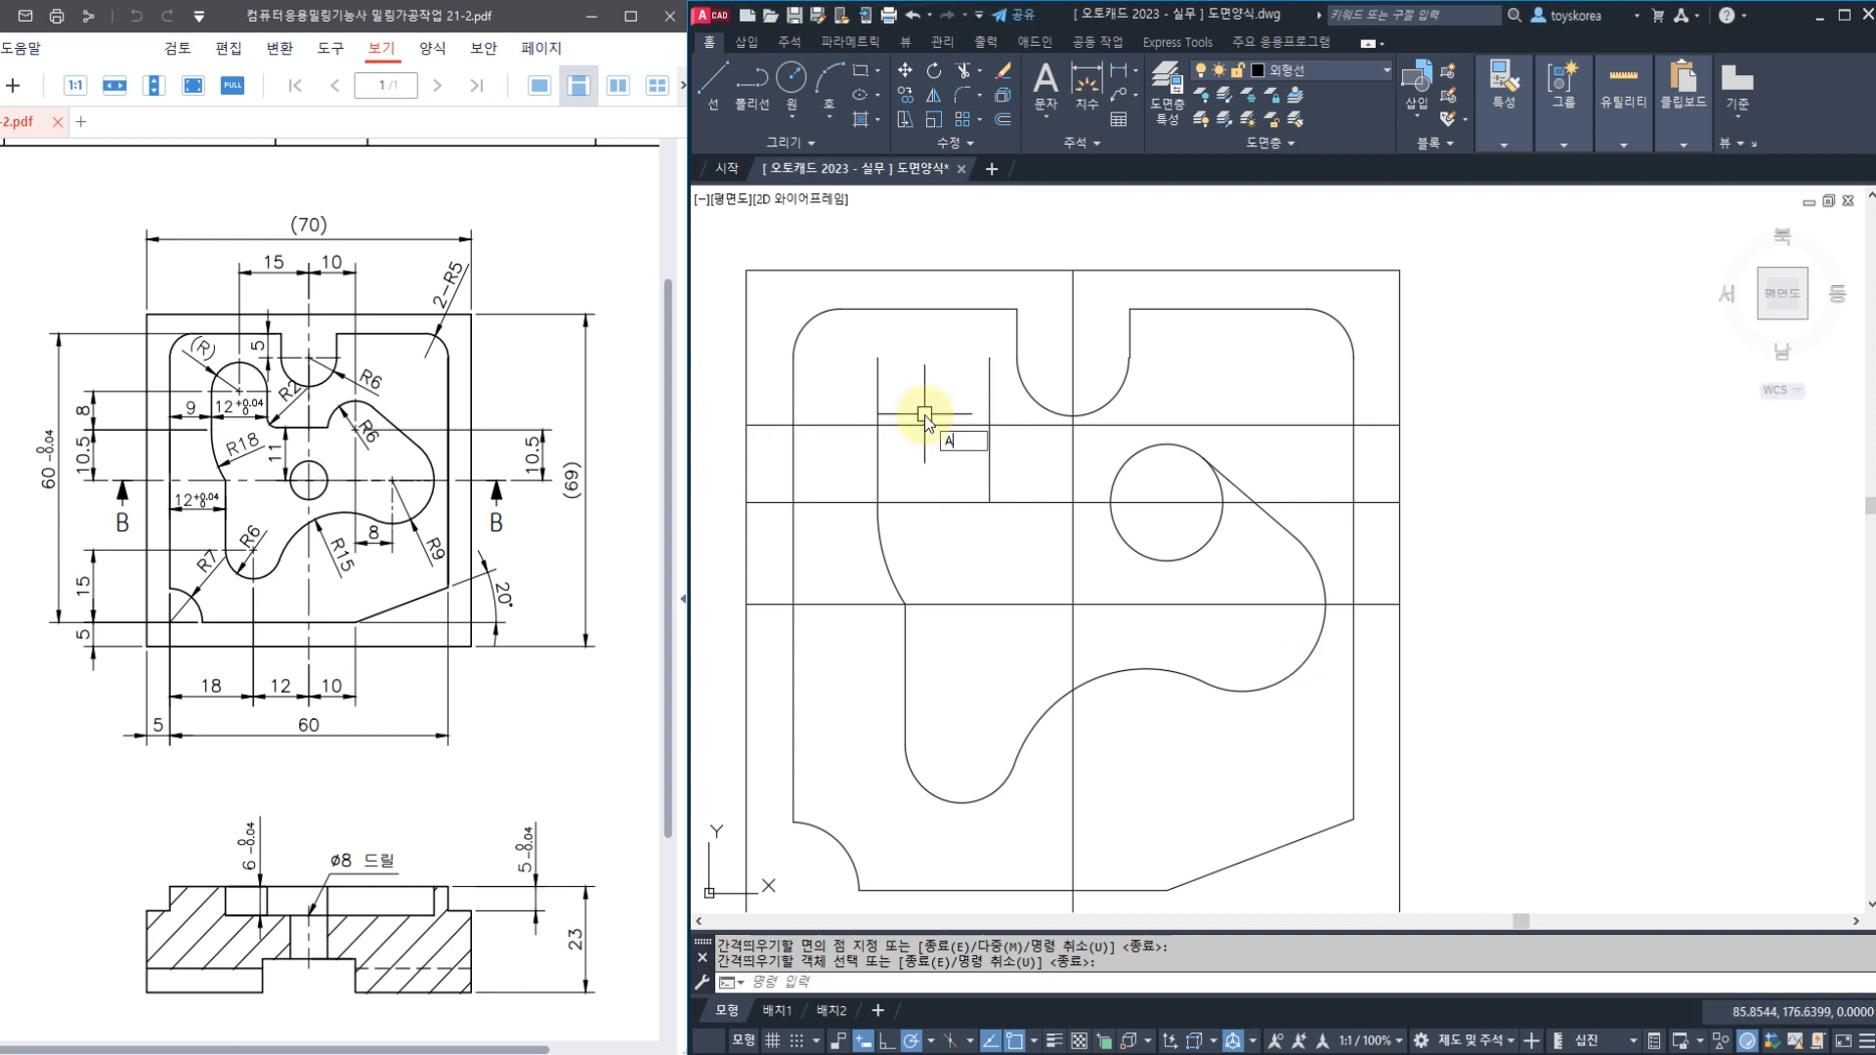
{"action": "key", "text": "Return"}
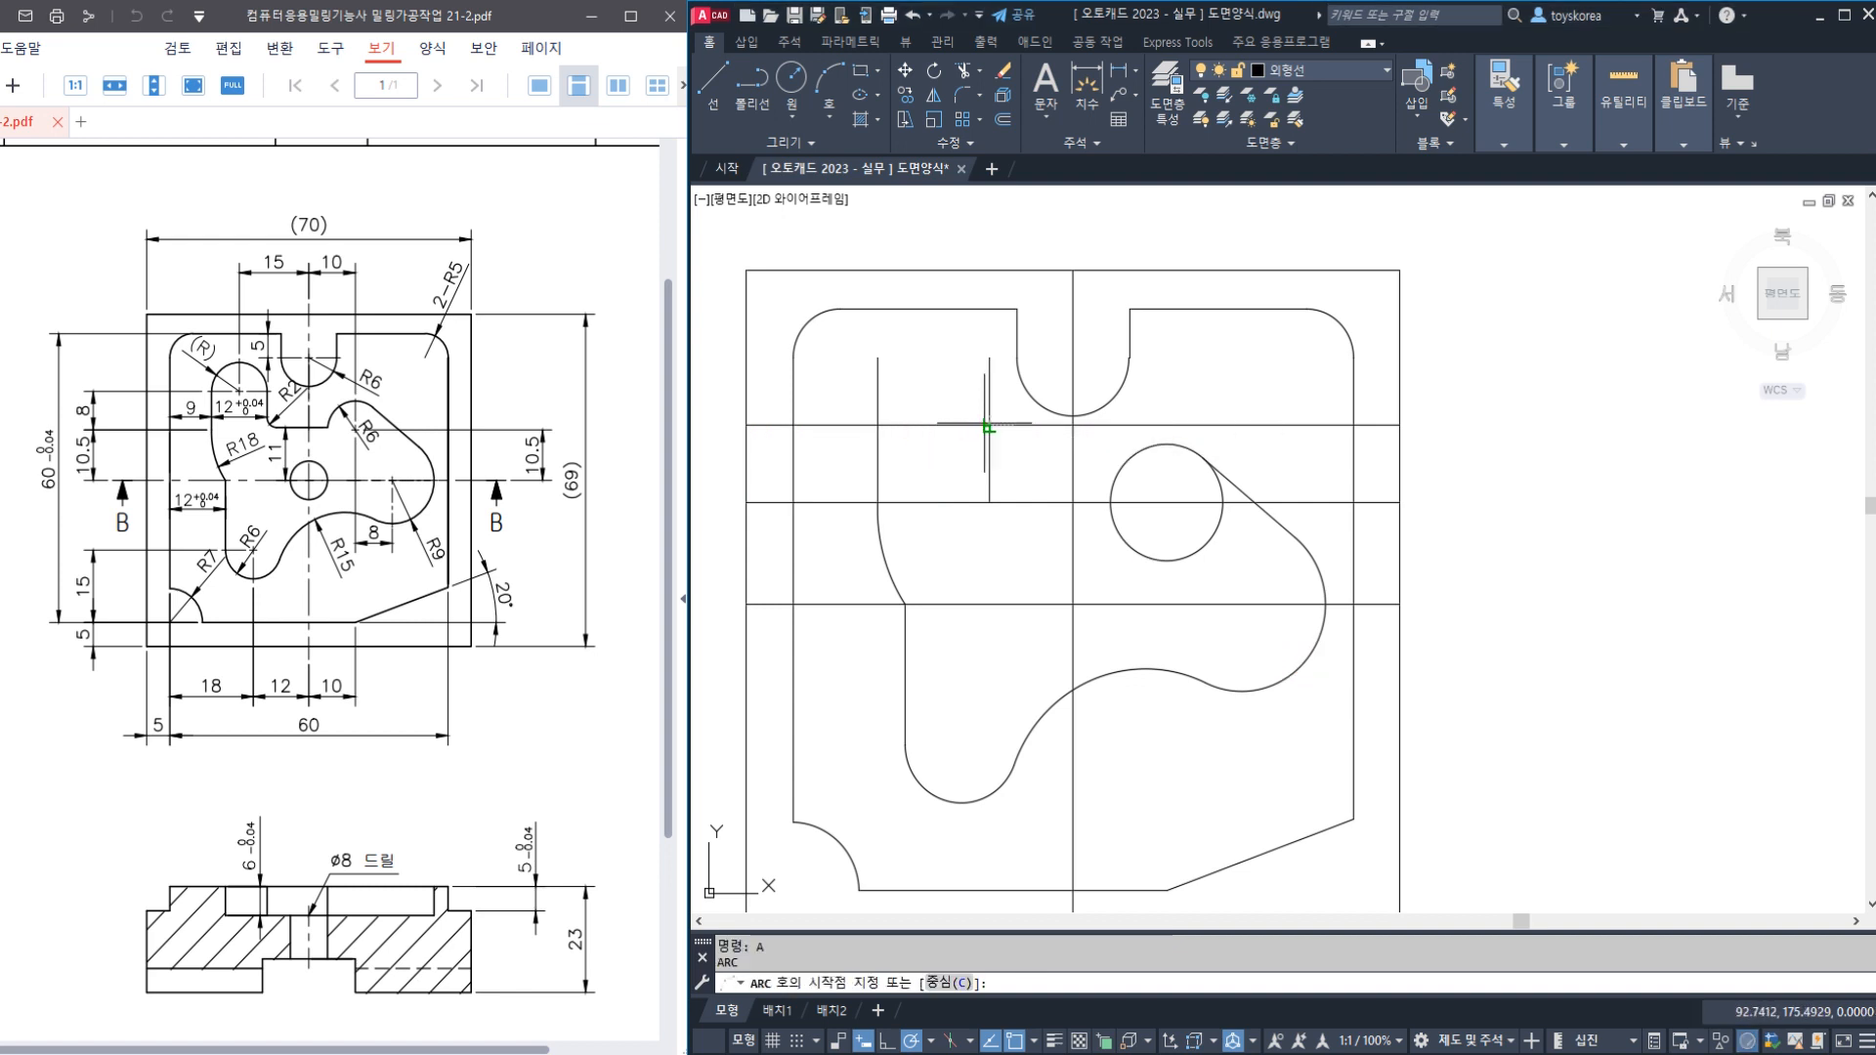
{"action": "left_click", "coordinate": [988, 426]}
{"action": "type", "text": "e"}
{"action": "key", "text": "Return"}
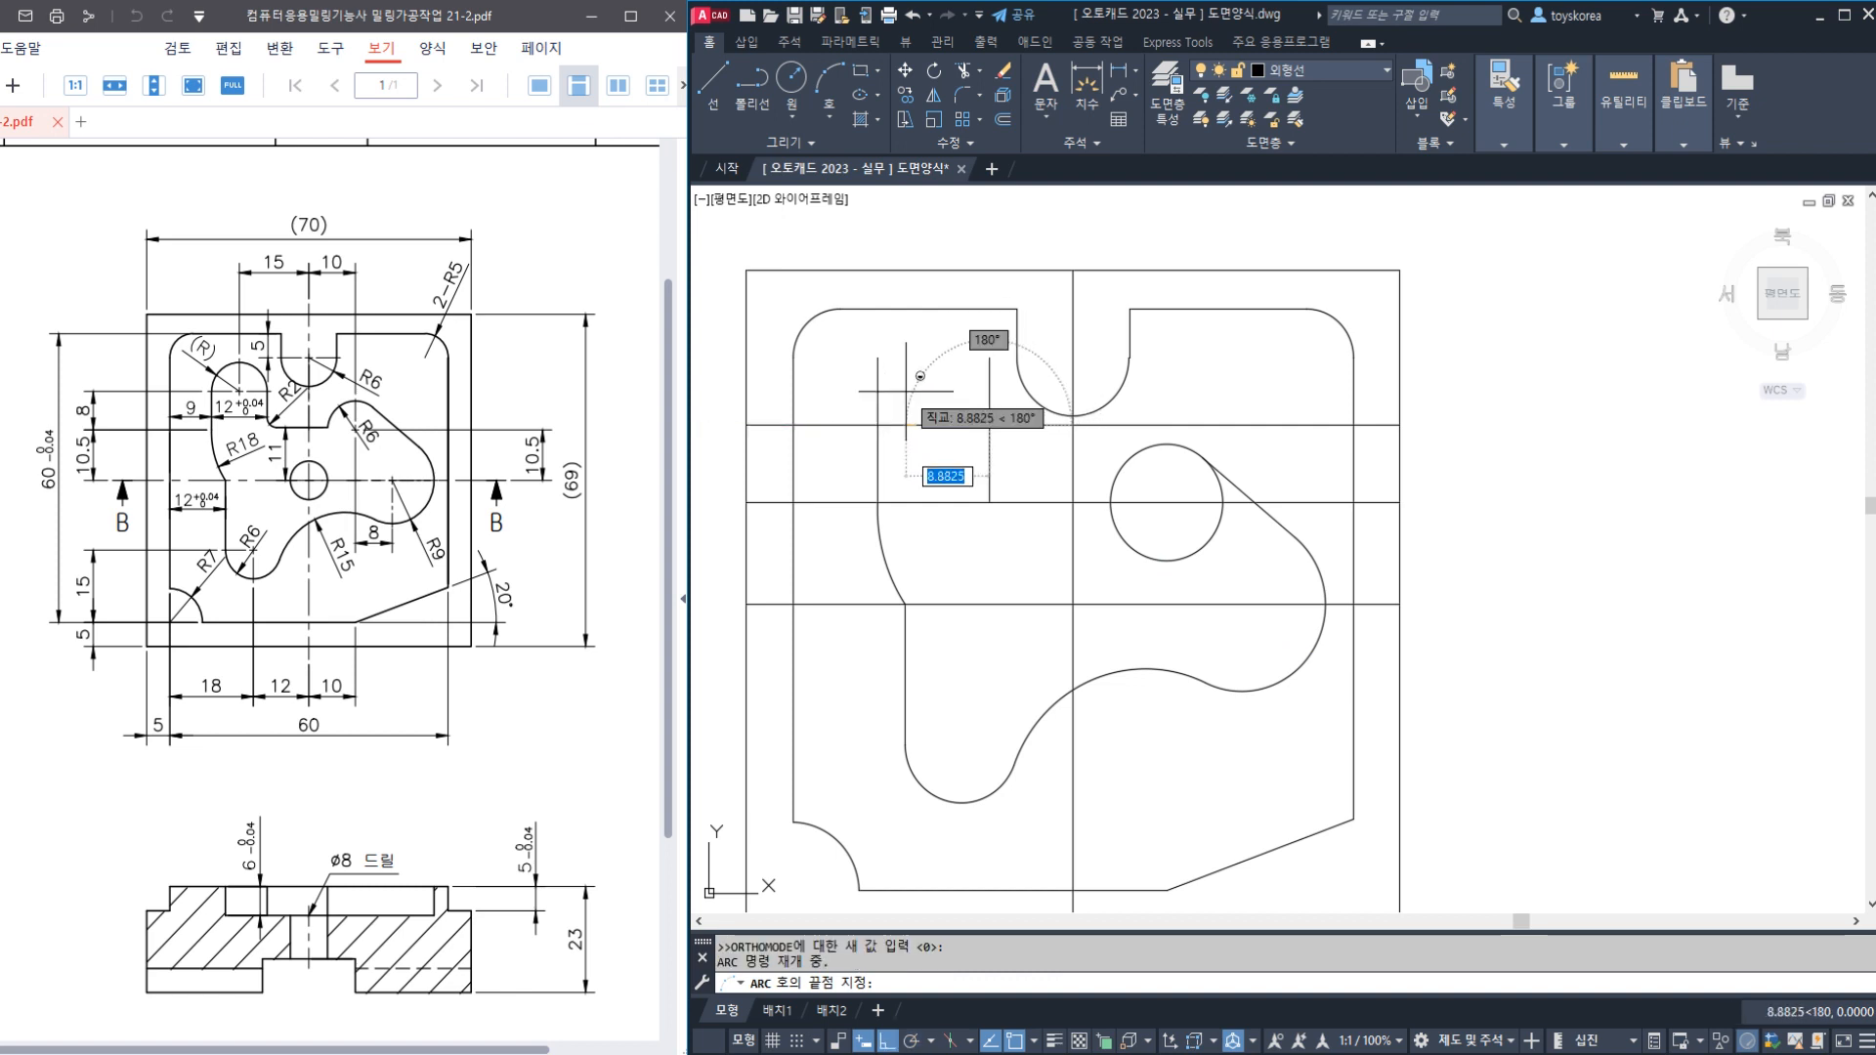
{"action": "right_click", "coordinate": [905, 395], "text": "shift"}
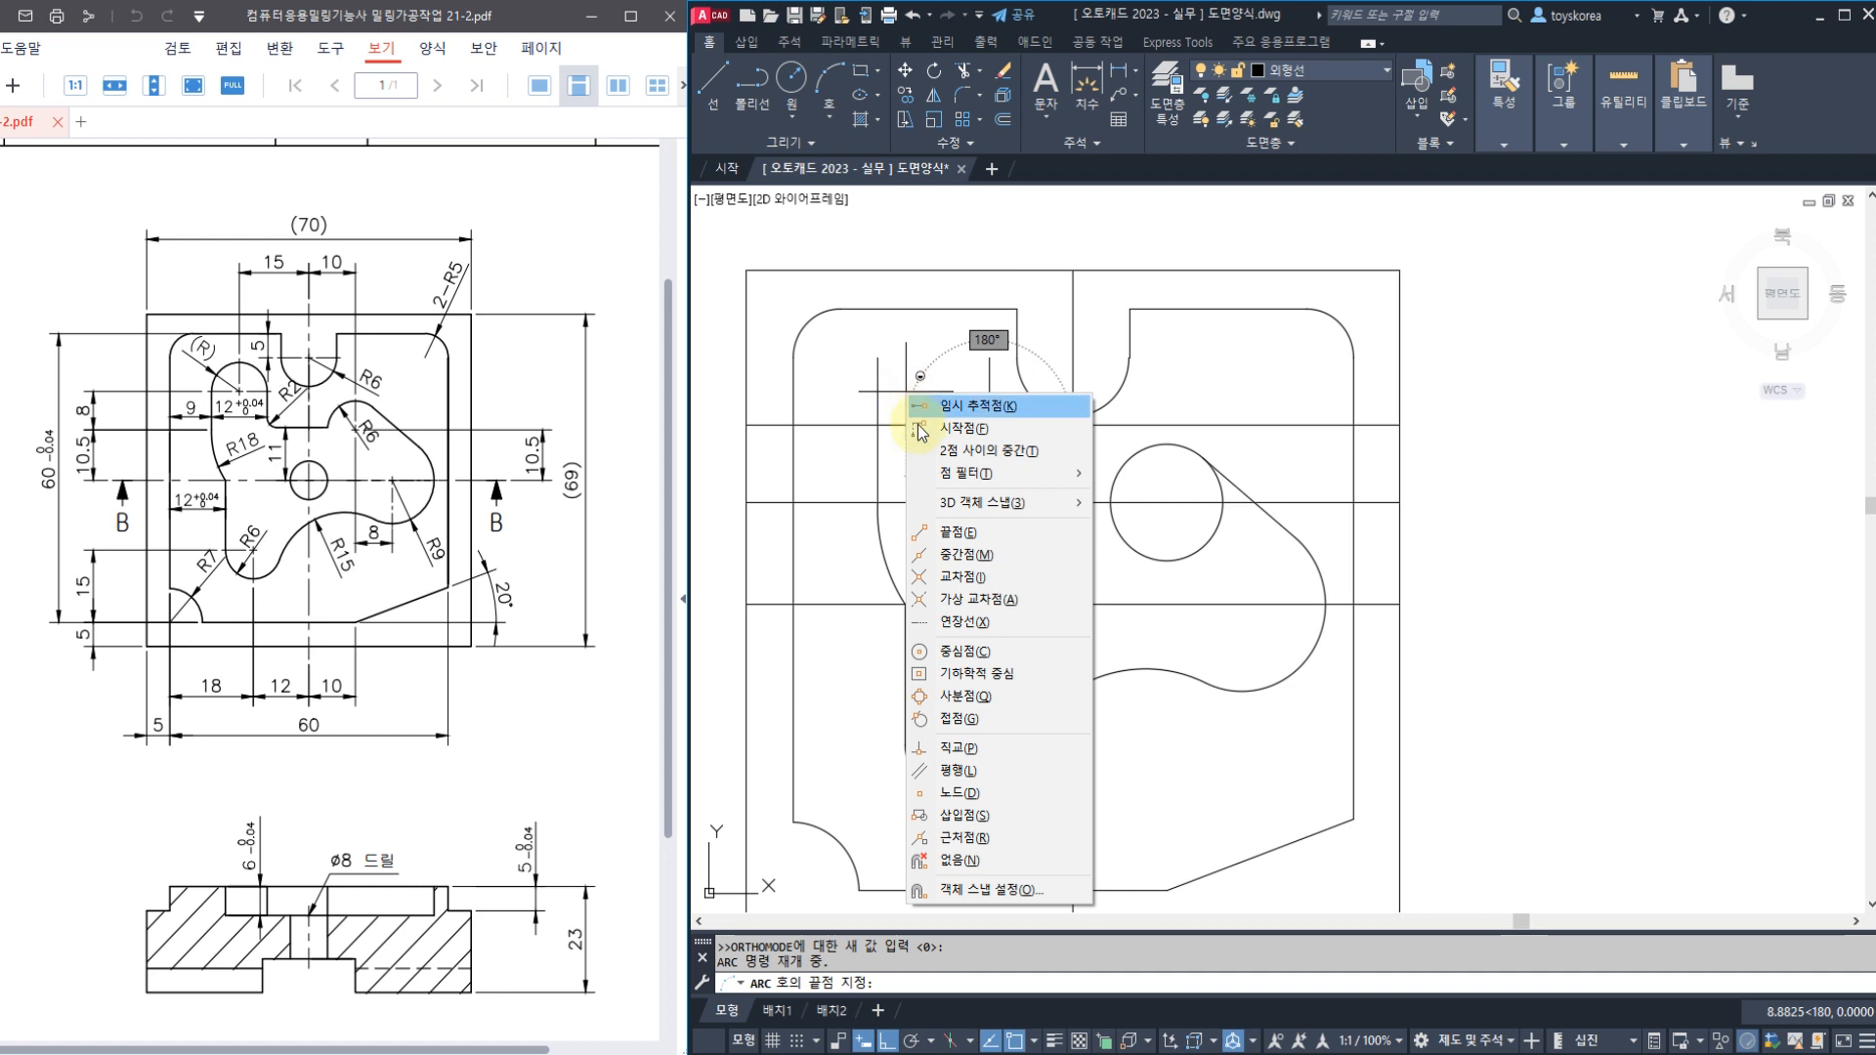
{"action": "left_click", "coordinate": [962, 576]}
{"action": "left_click", "coordinate": [877, 425]}
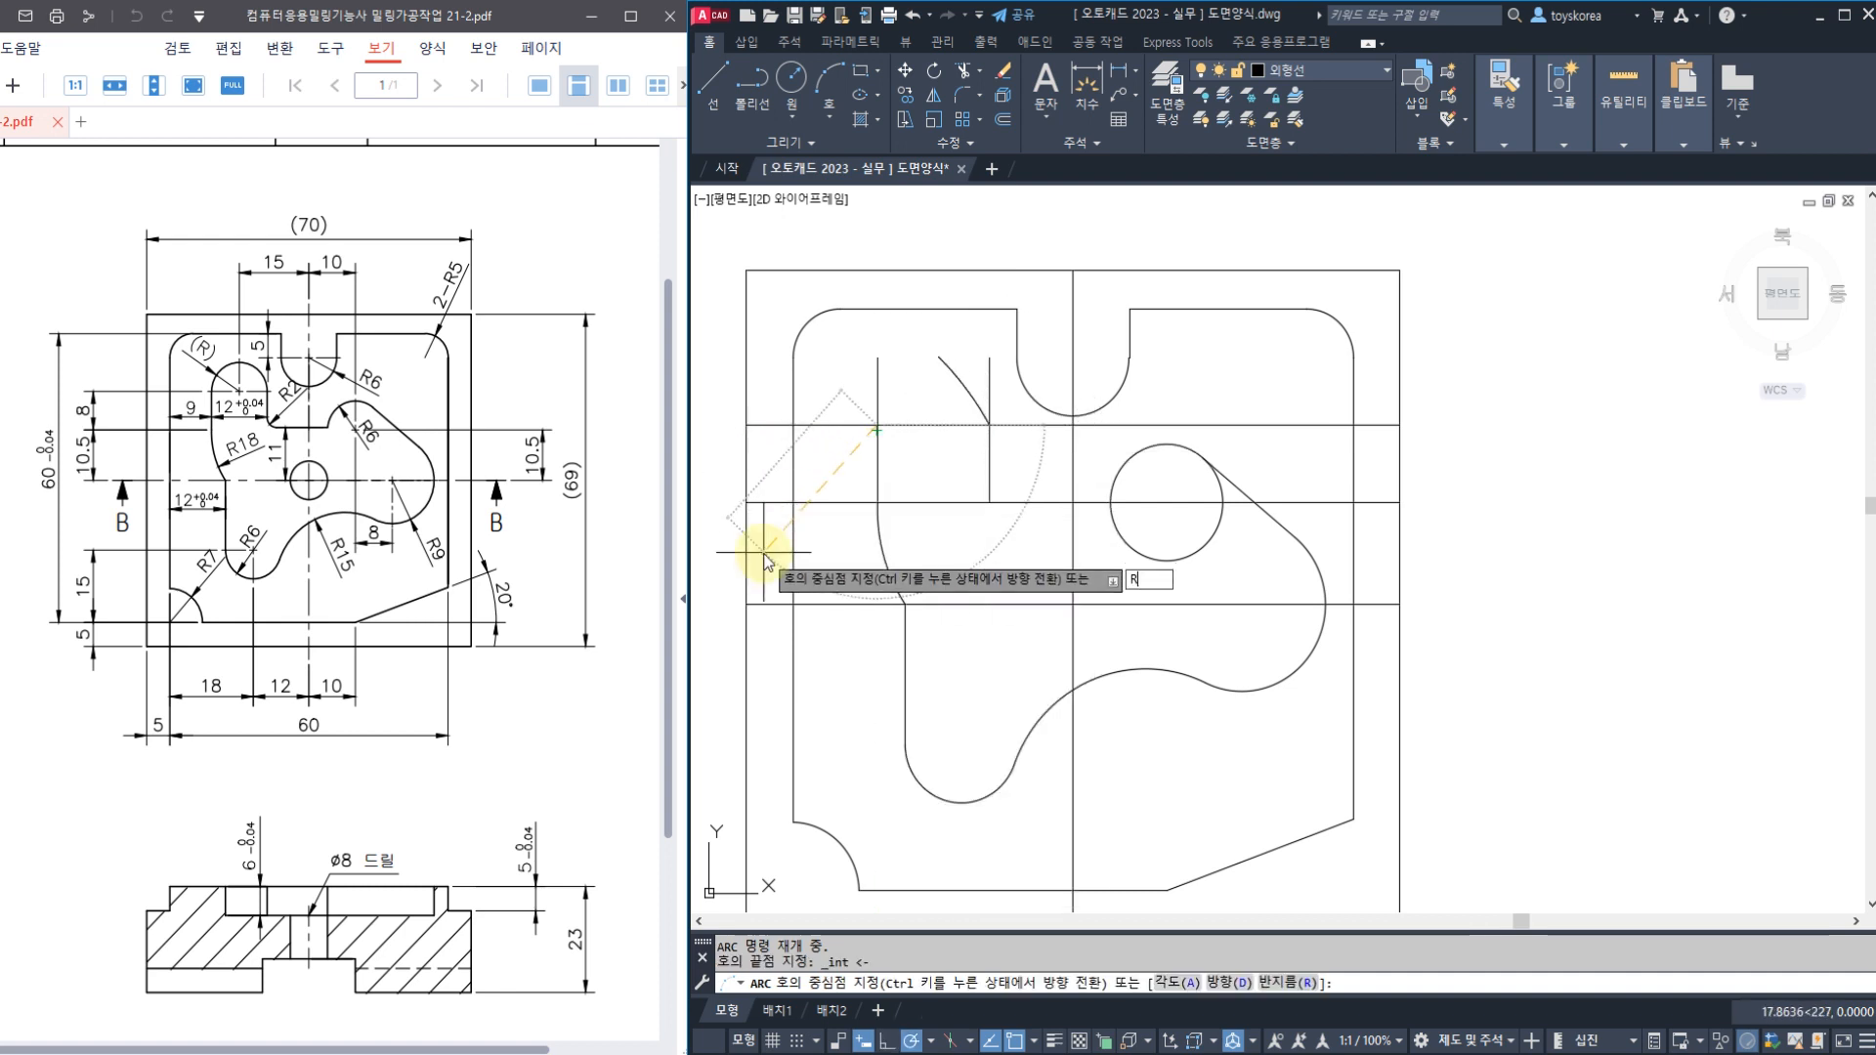
{"action": "type", "text": "R"}
{"action": "key", "text": "Return"}
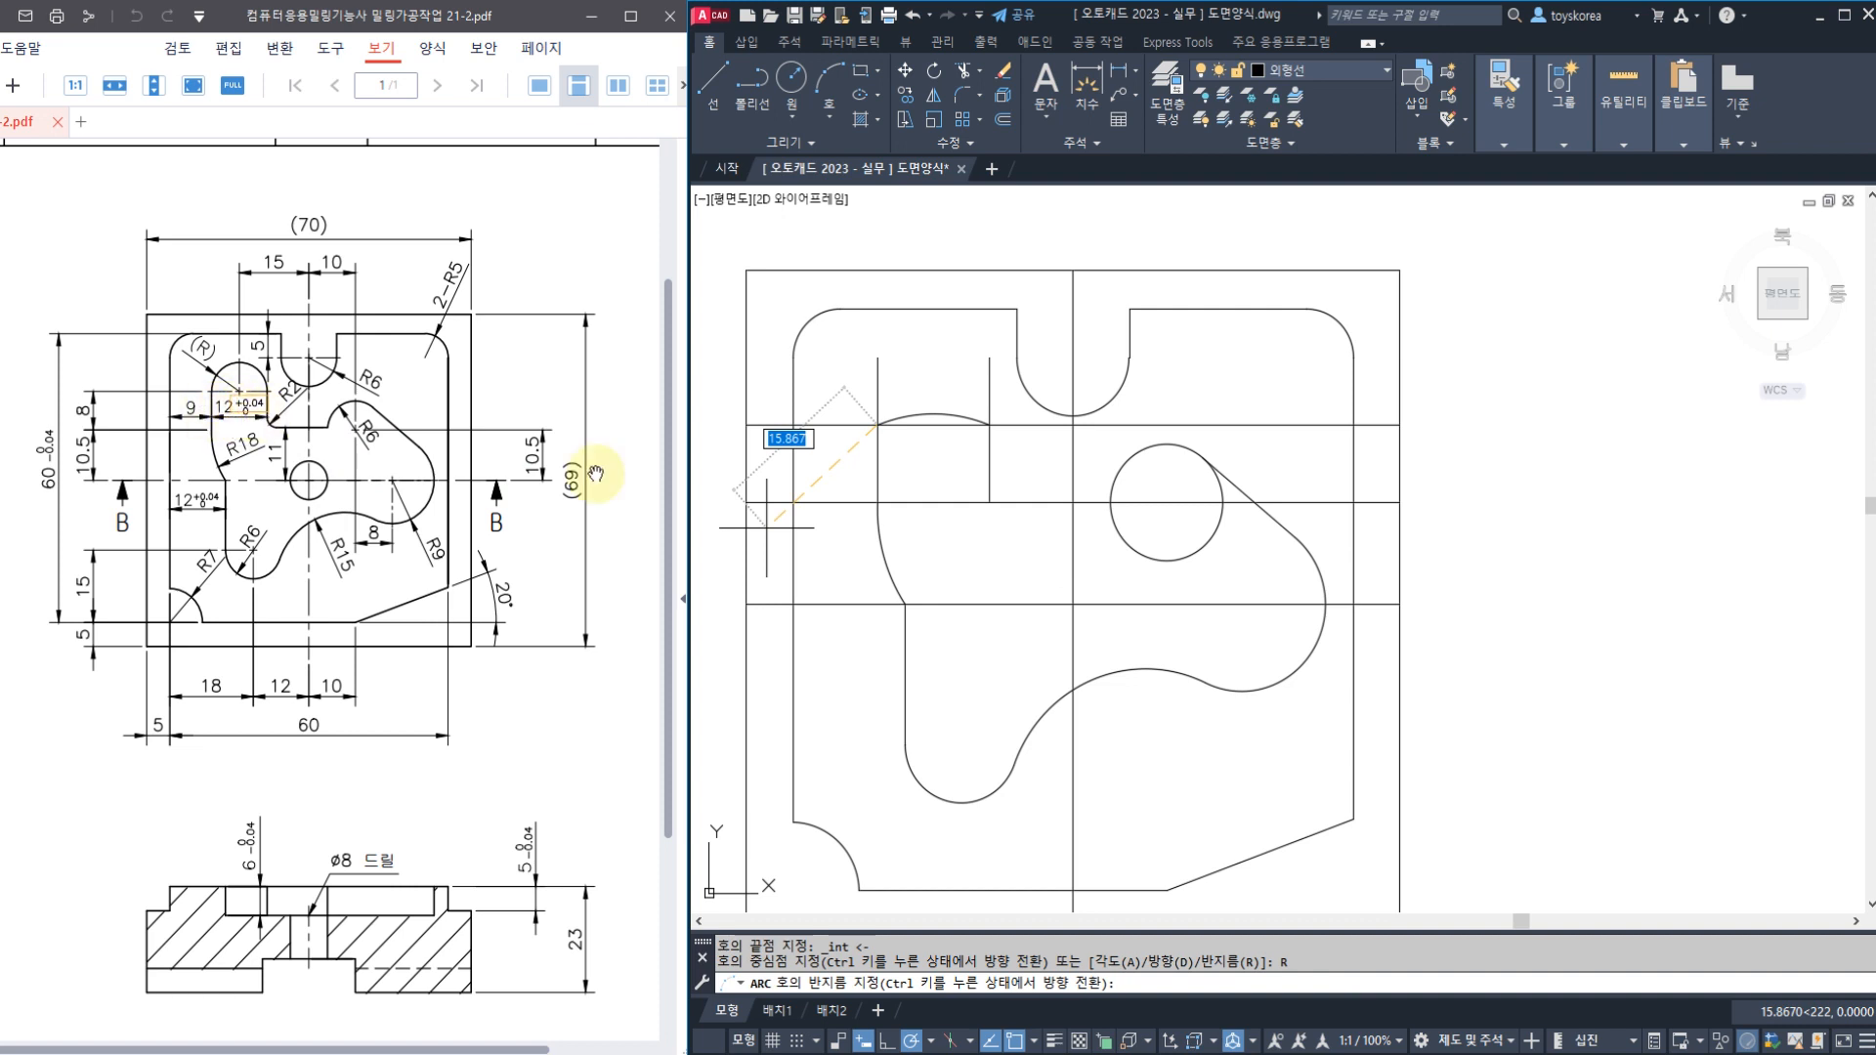
{"action": "type", "text": "6"}
{"action": "key", "text": "Return"}
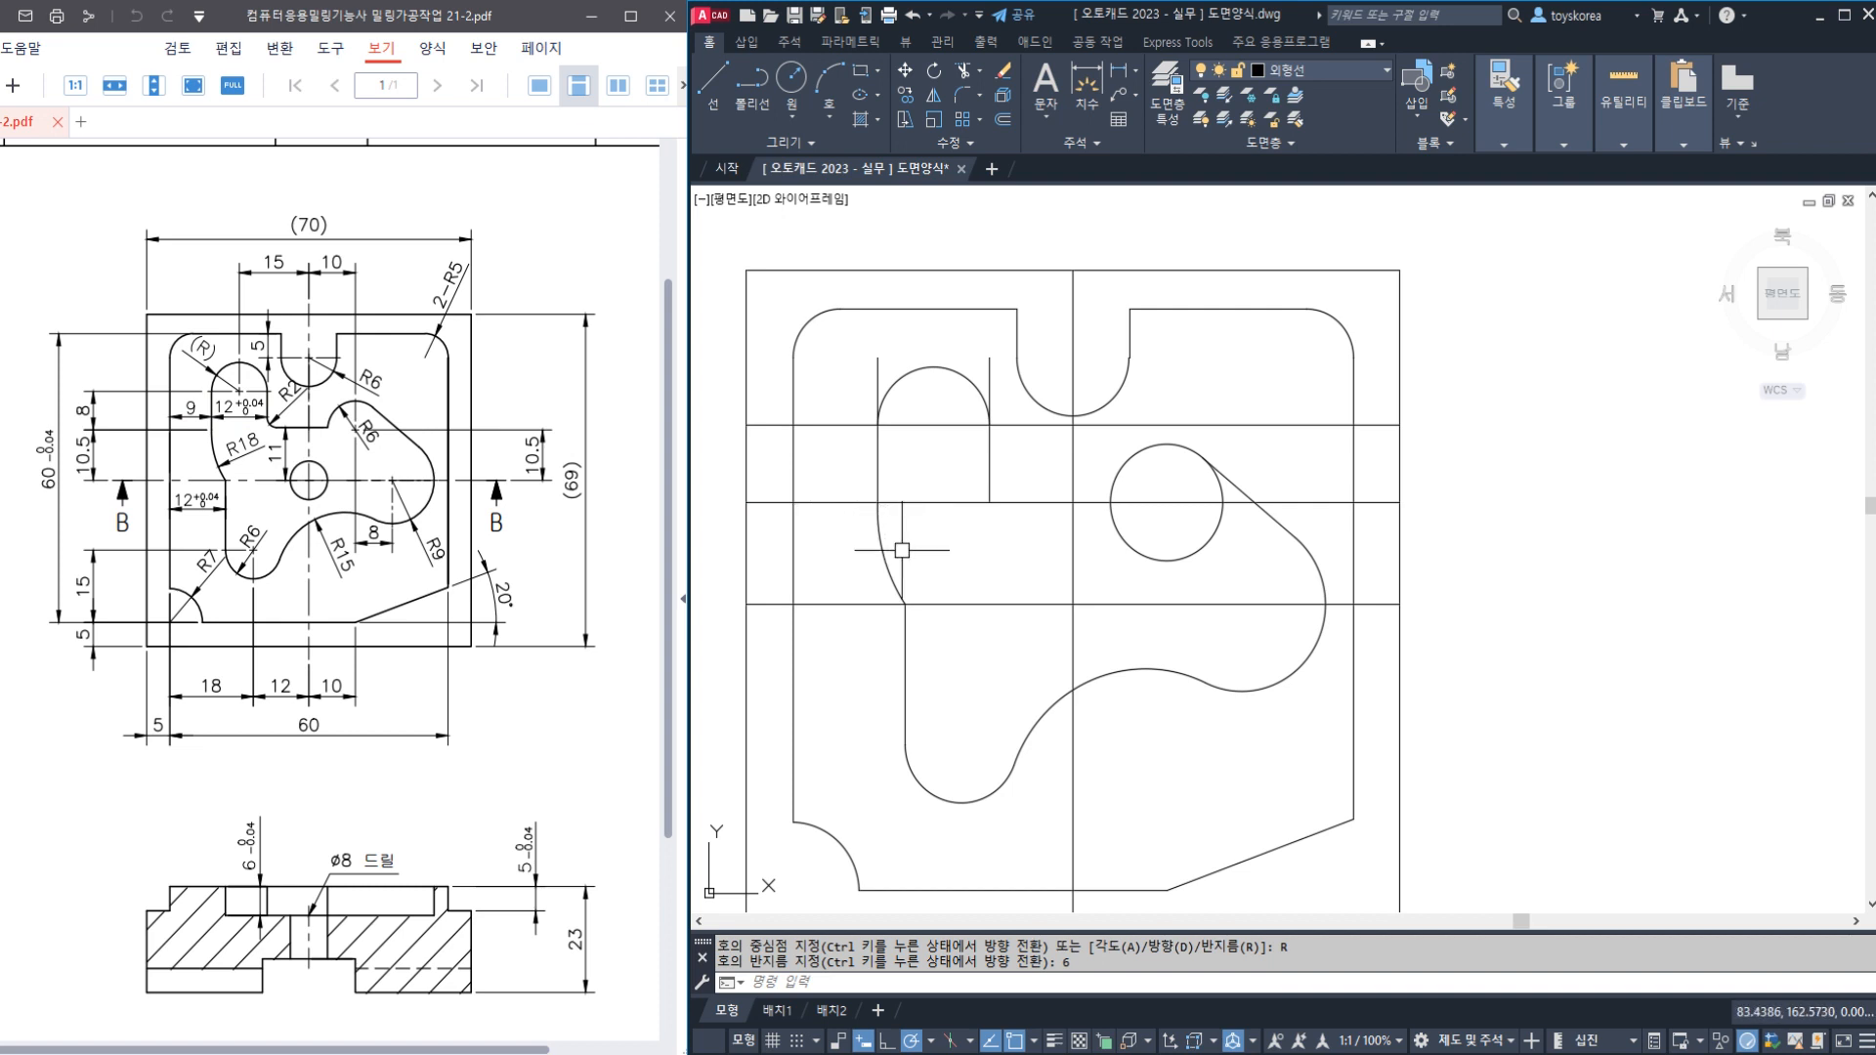
Erase the horizontal construction line through the R6 circle's center and the 8 mm offset line above it
{"action": "left_click", "coordinate": [932, 501]}
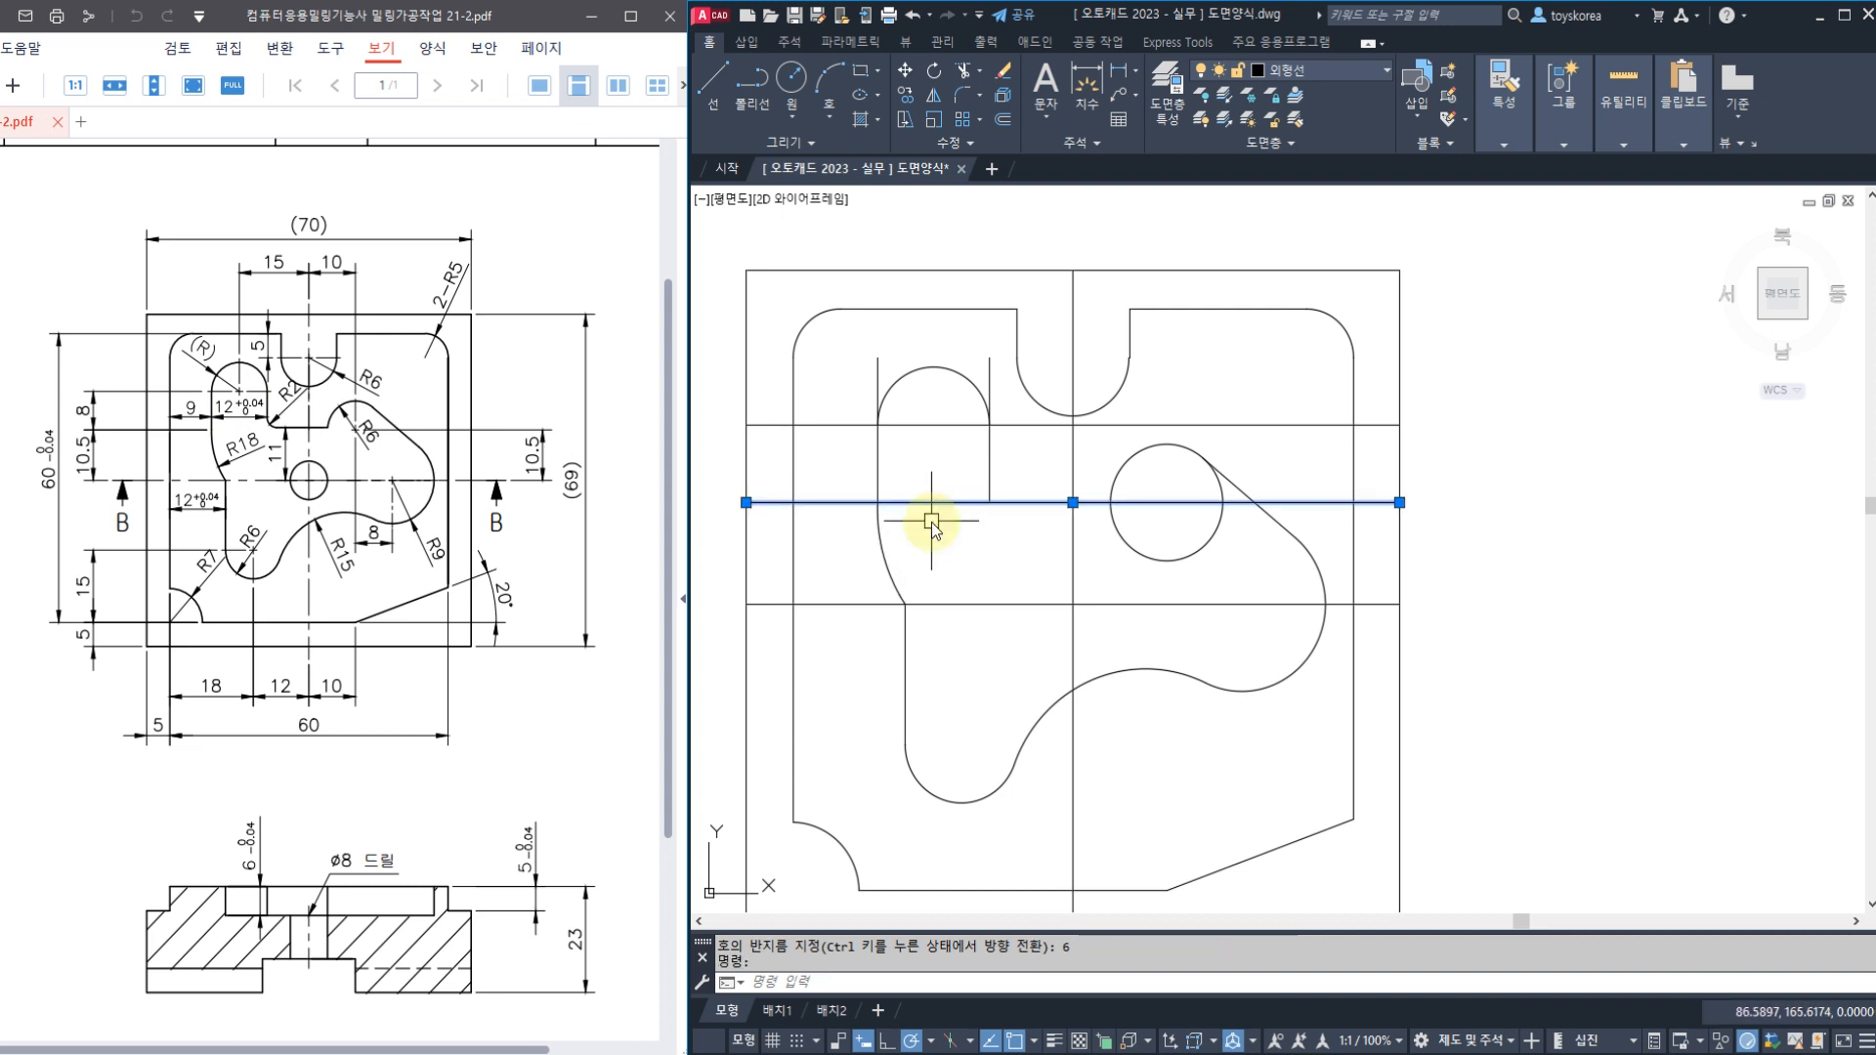
{"action": "key", "text": "Delete"}
{"action": "type", "text": "E"}
{"action": "key", "text": "Return"}
{"action": "left_click", "coordinate": [945, 427]}
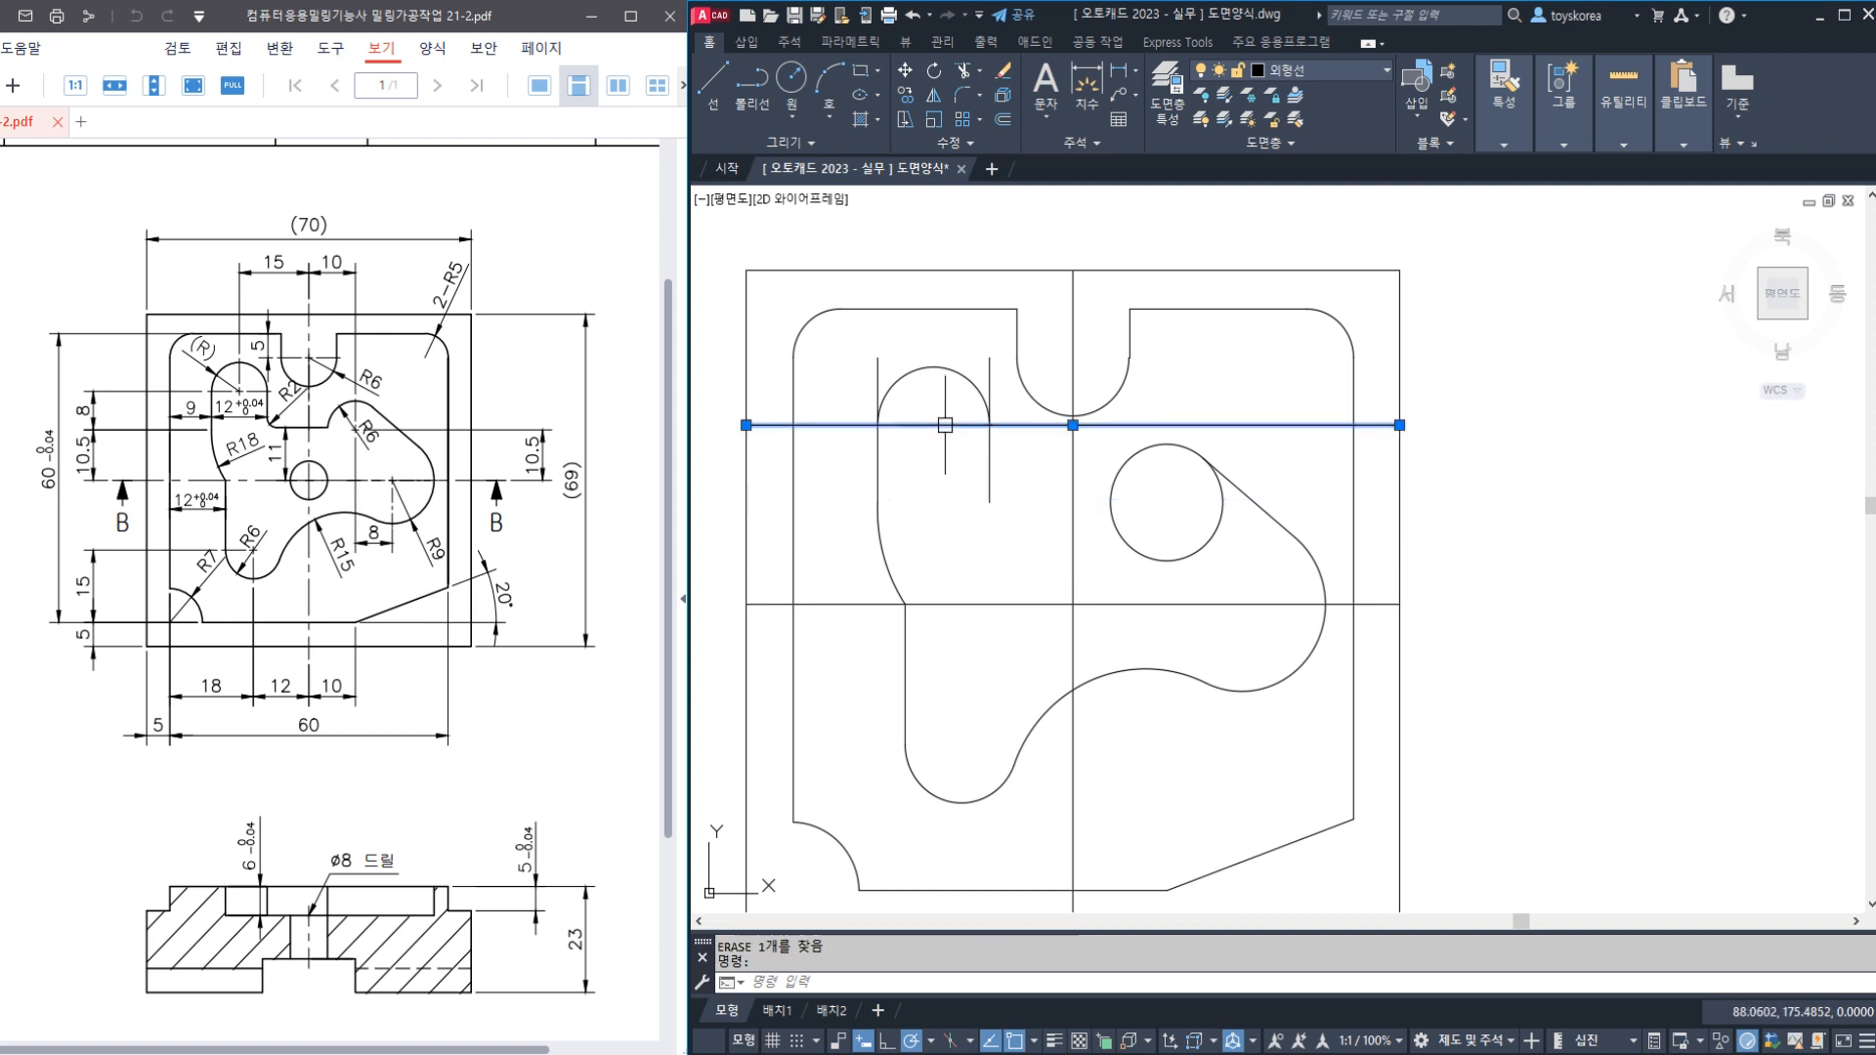
{"action": "key", "text": "Delete"}
Trim the ends of both vertical lines that extend above the ends of the pocket's upper-left R6 arc
{"action": "type", "text": "TR"}
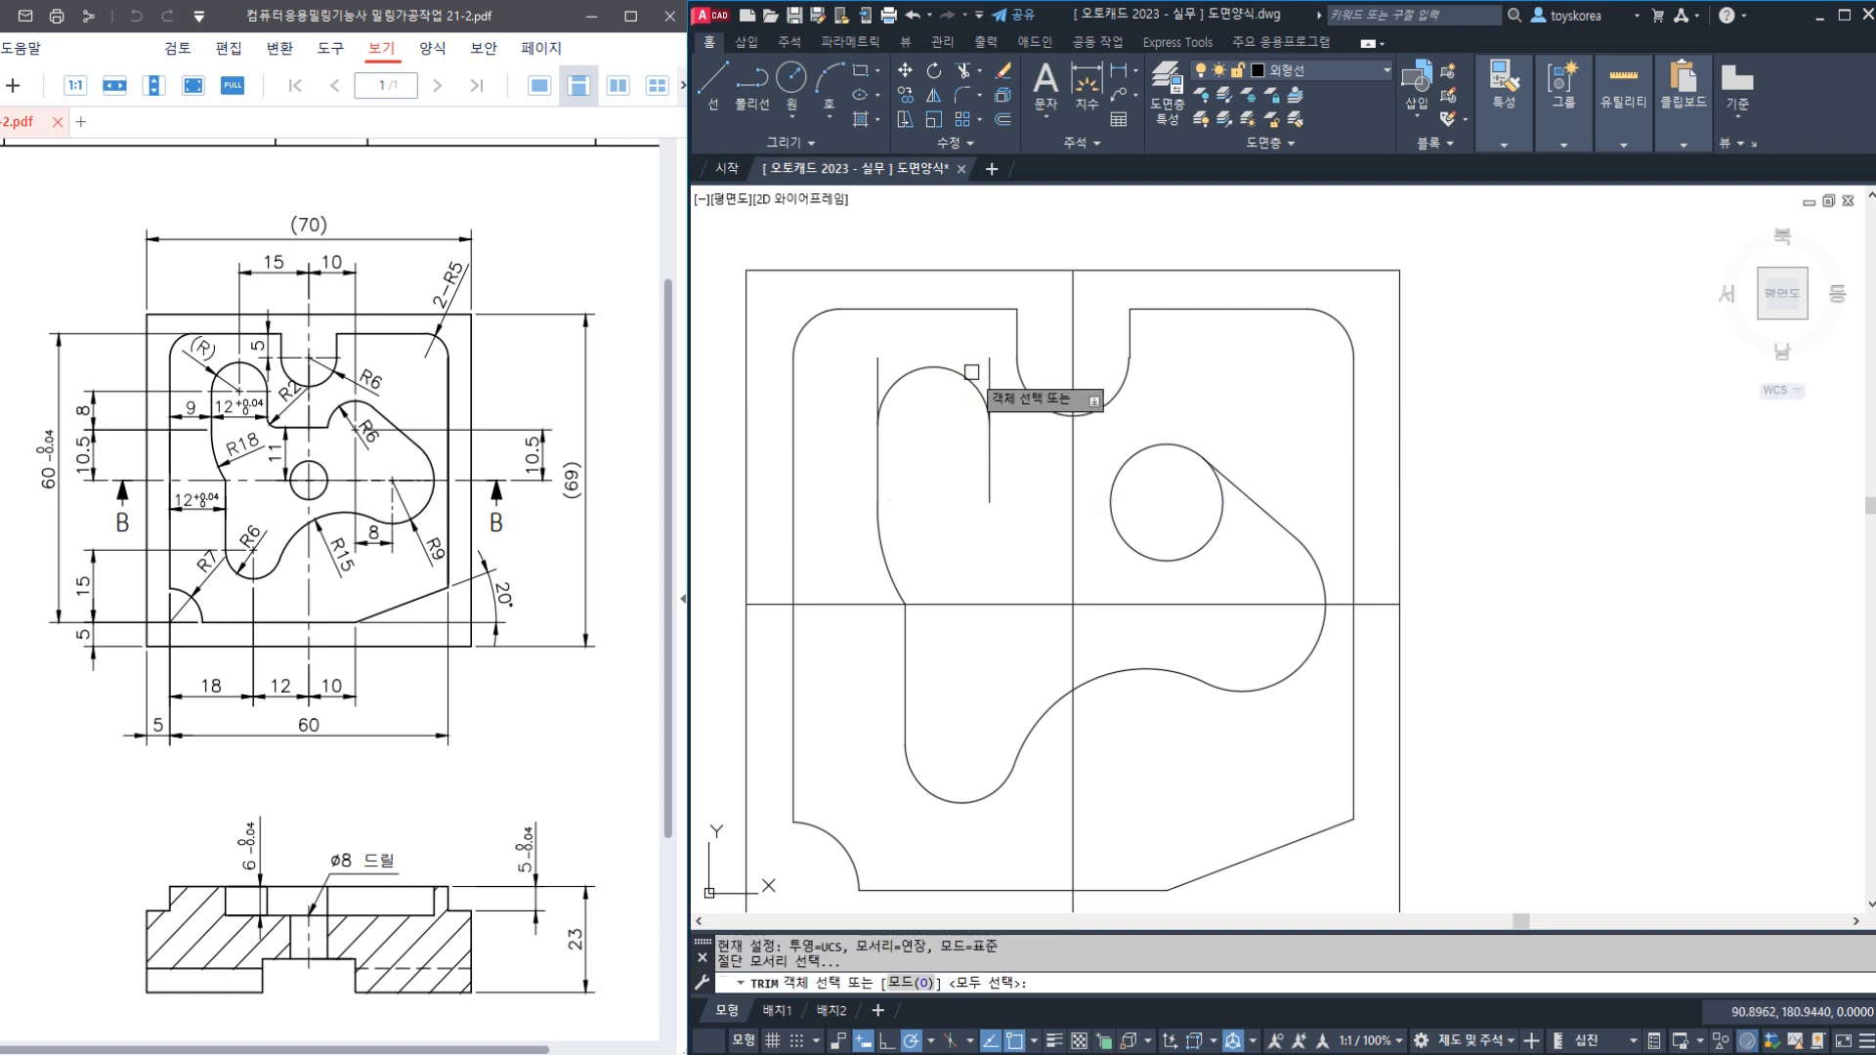
{"action": "key", "text": "Return"}
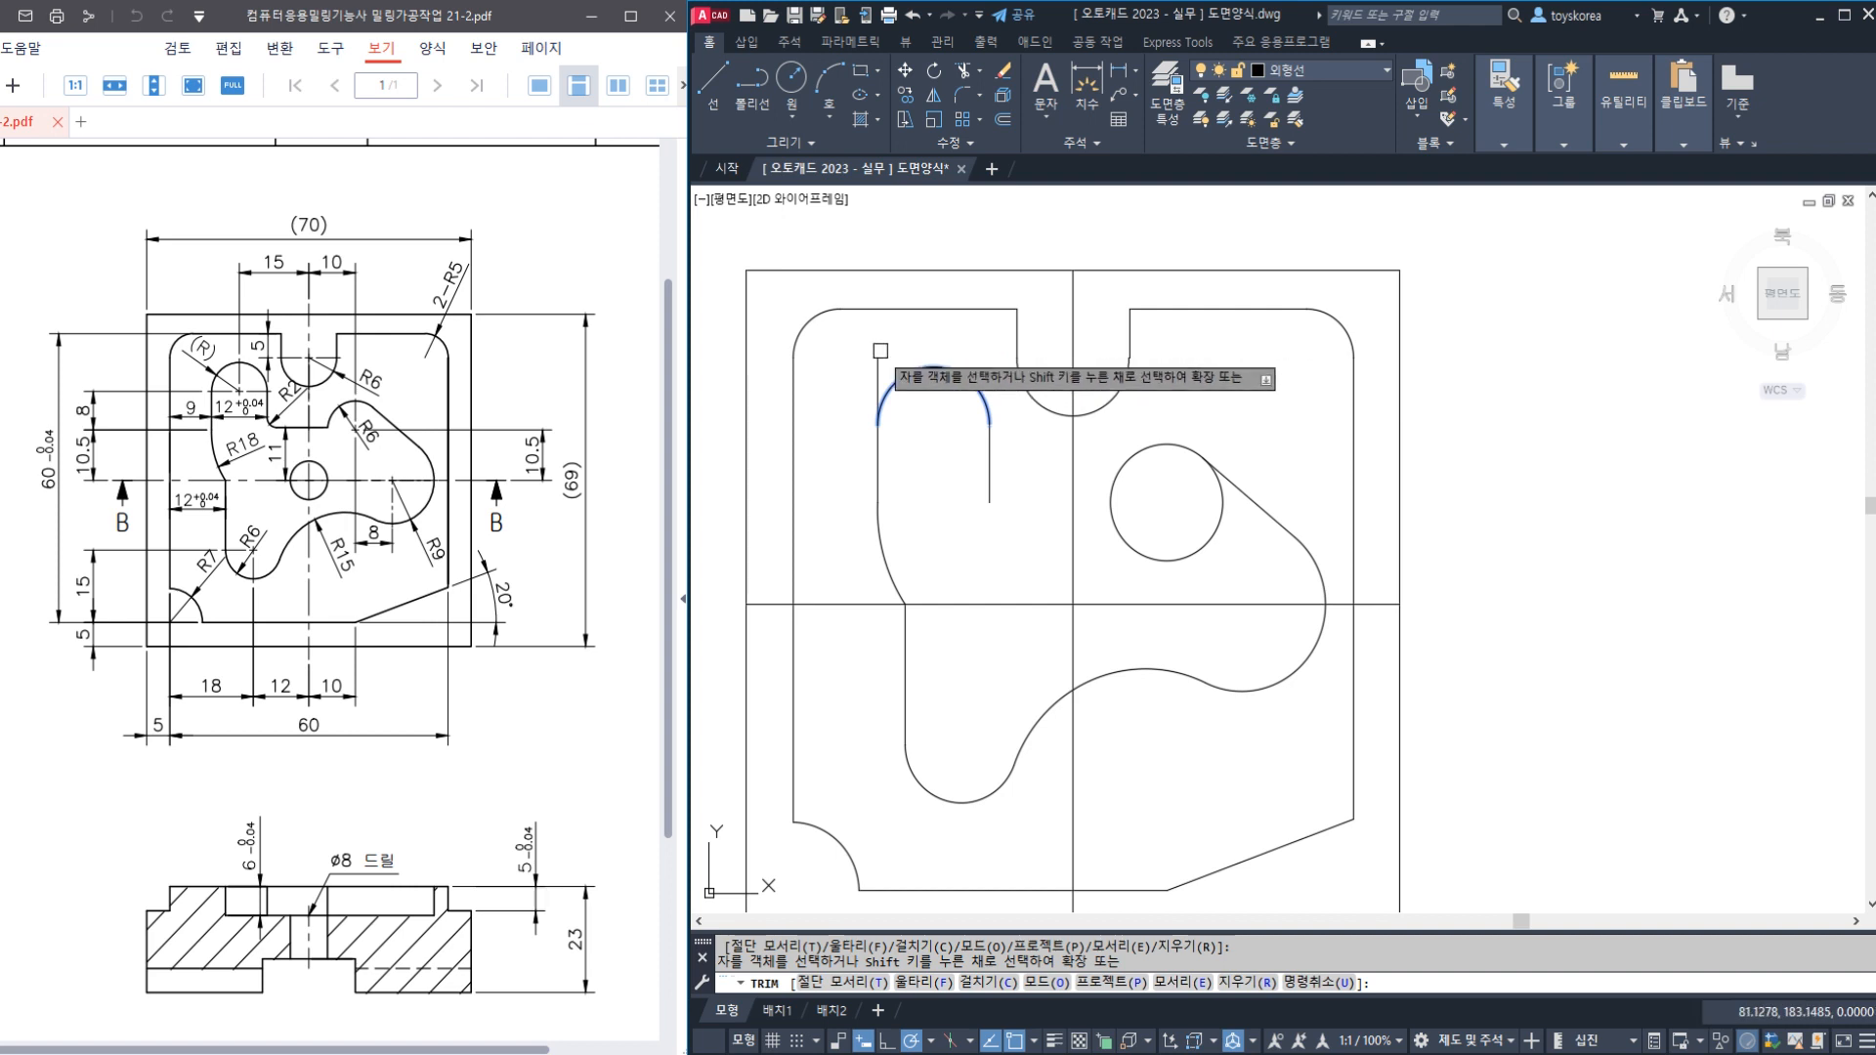
{"action": "left_click", "coordinate": [878, 386]}
{"action": "key", "text": "Escape"}
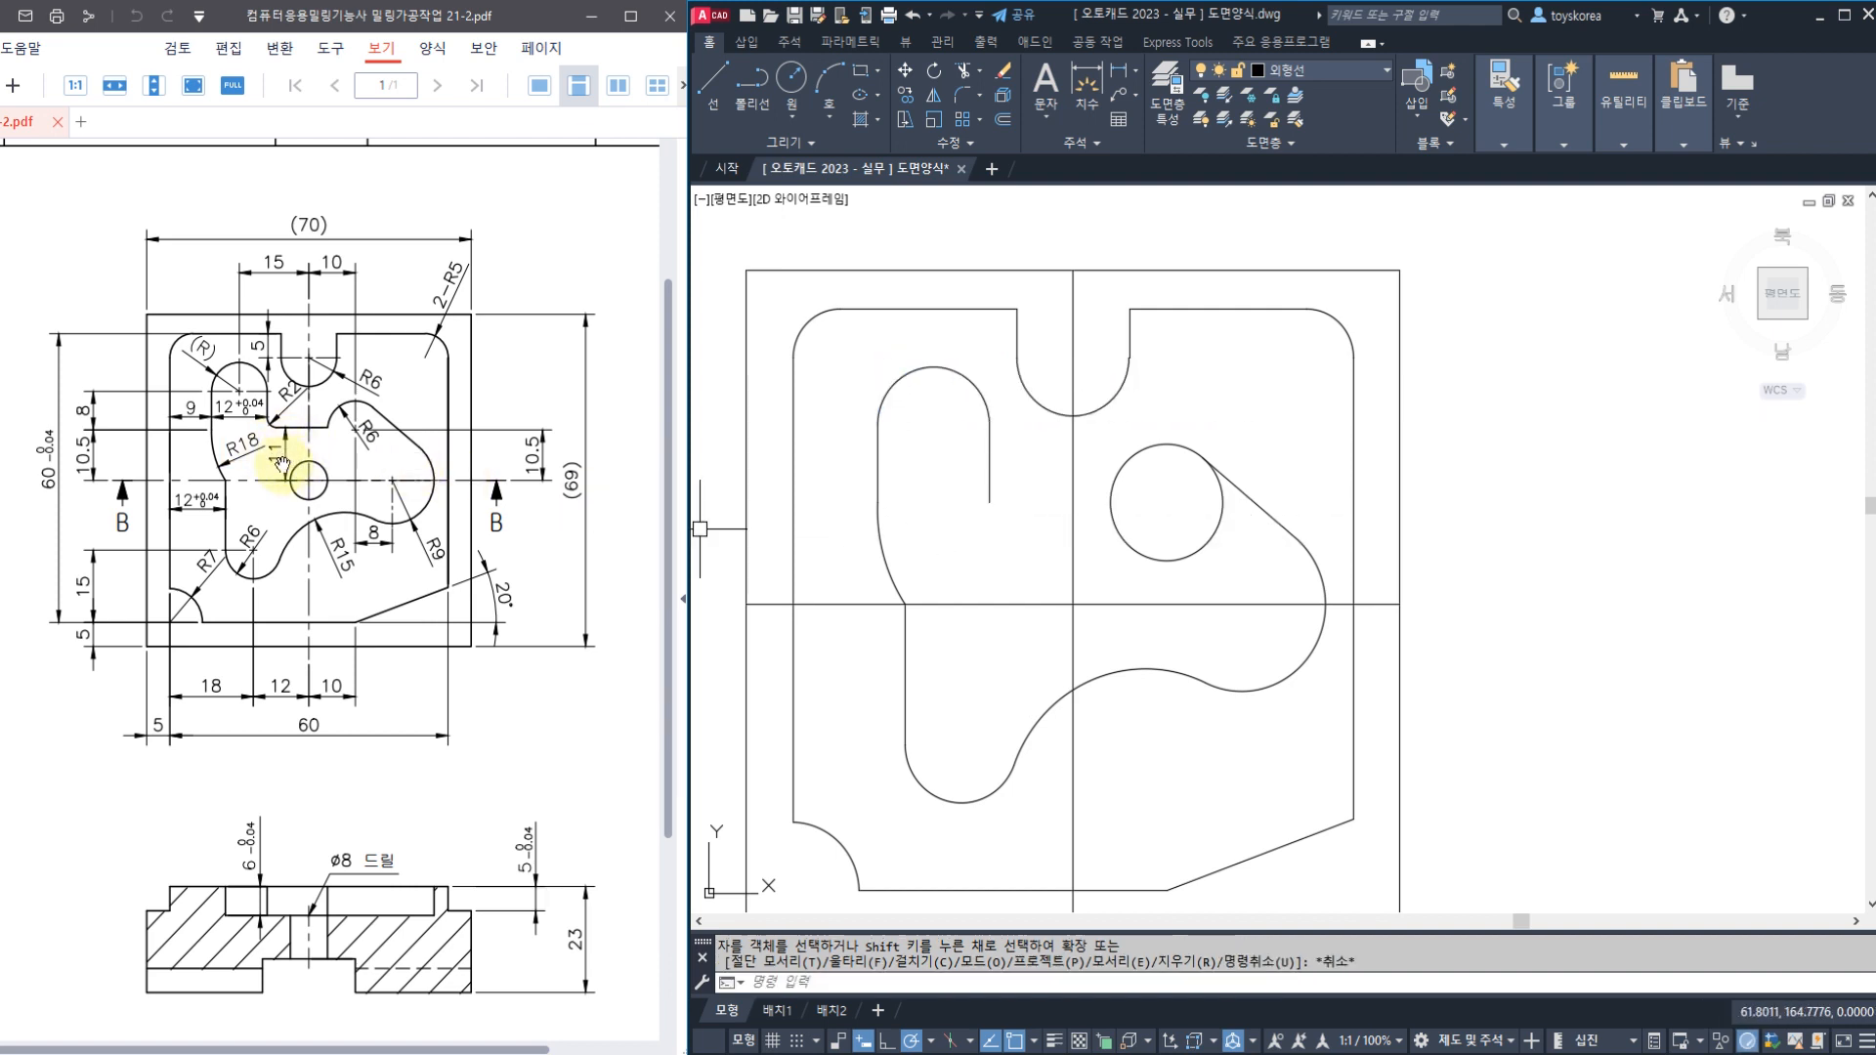
Offset the part's horizontal centerline 11 upward
{"action": "type", "text": "o"}
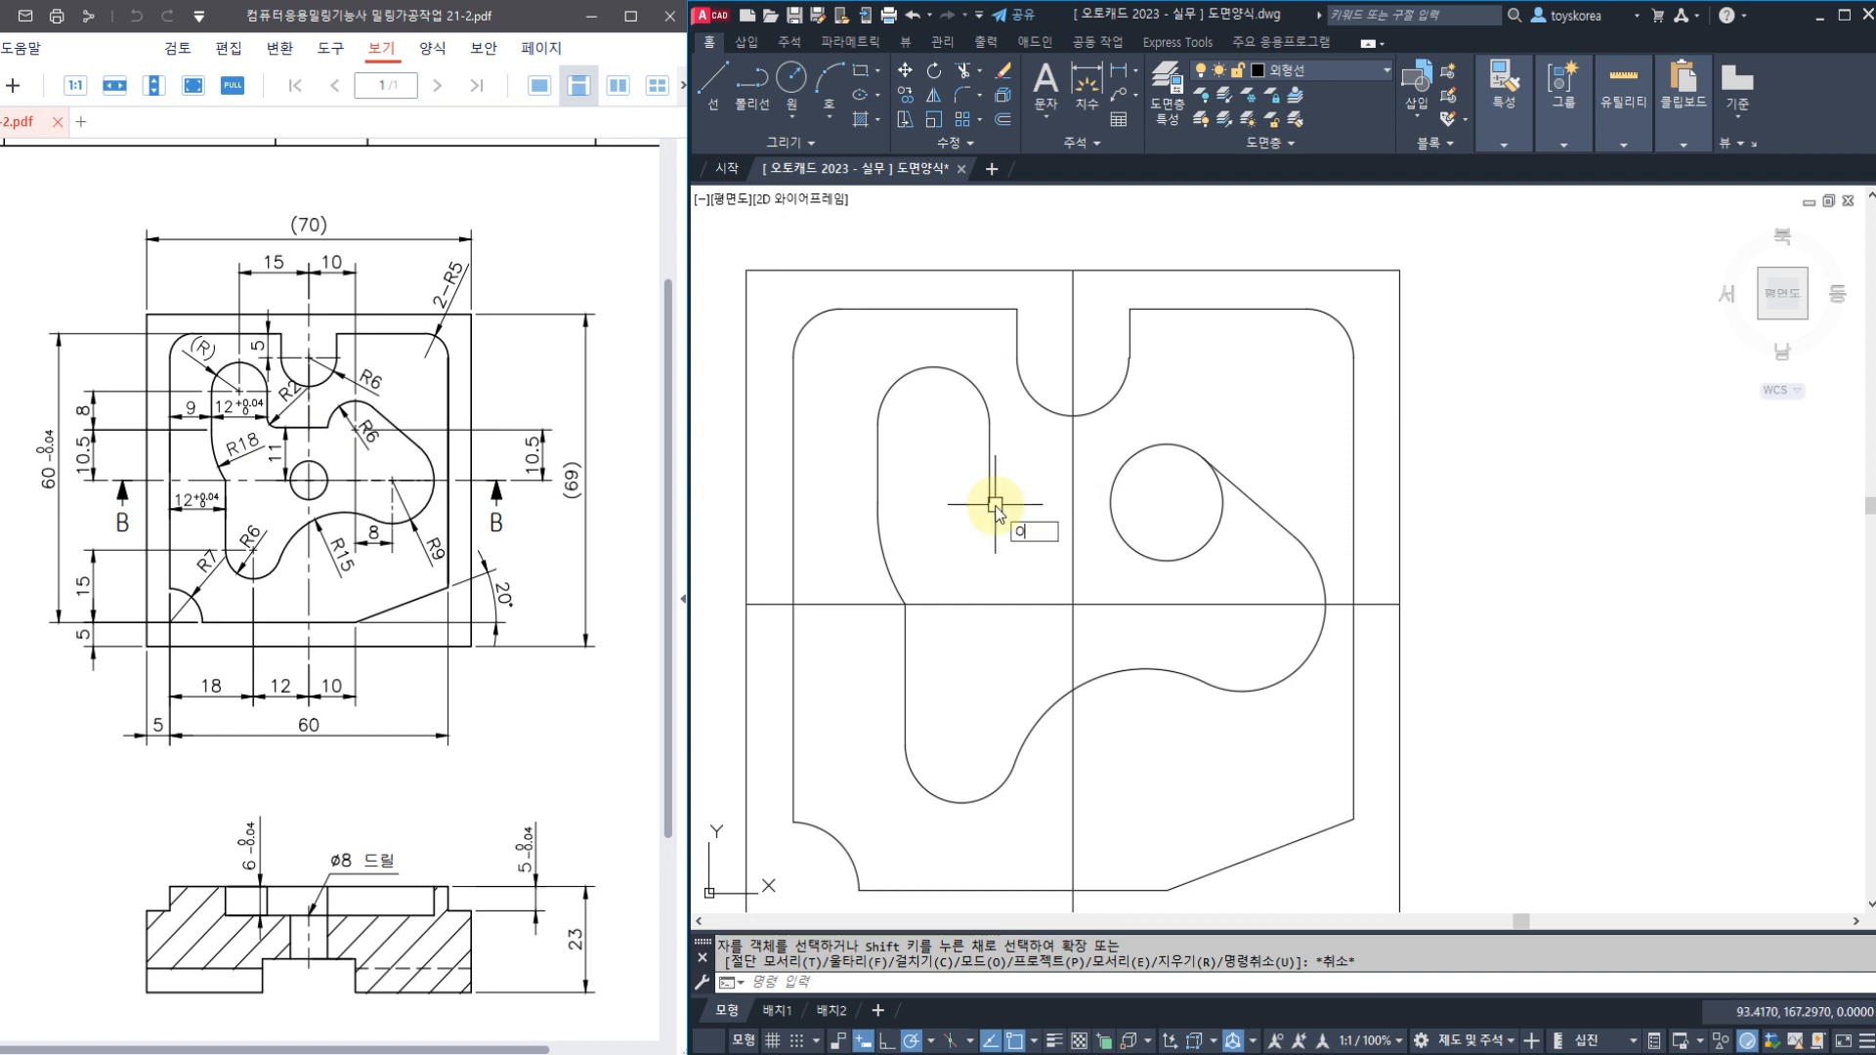
{"action": "key", "text": "Return"}
{"action": "type", "text": "11"}
{"action": "key", "text": "Return"}
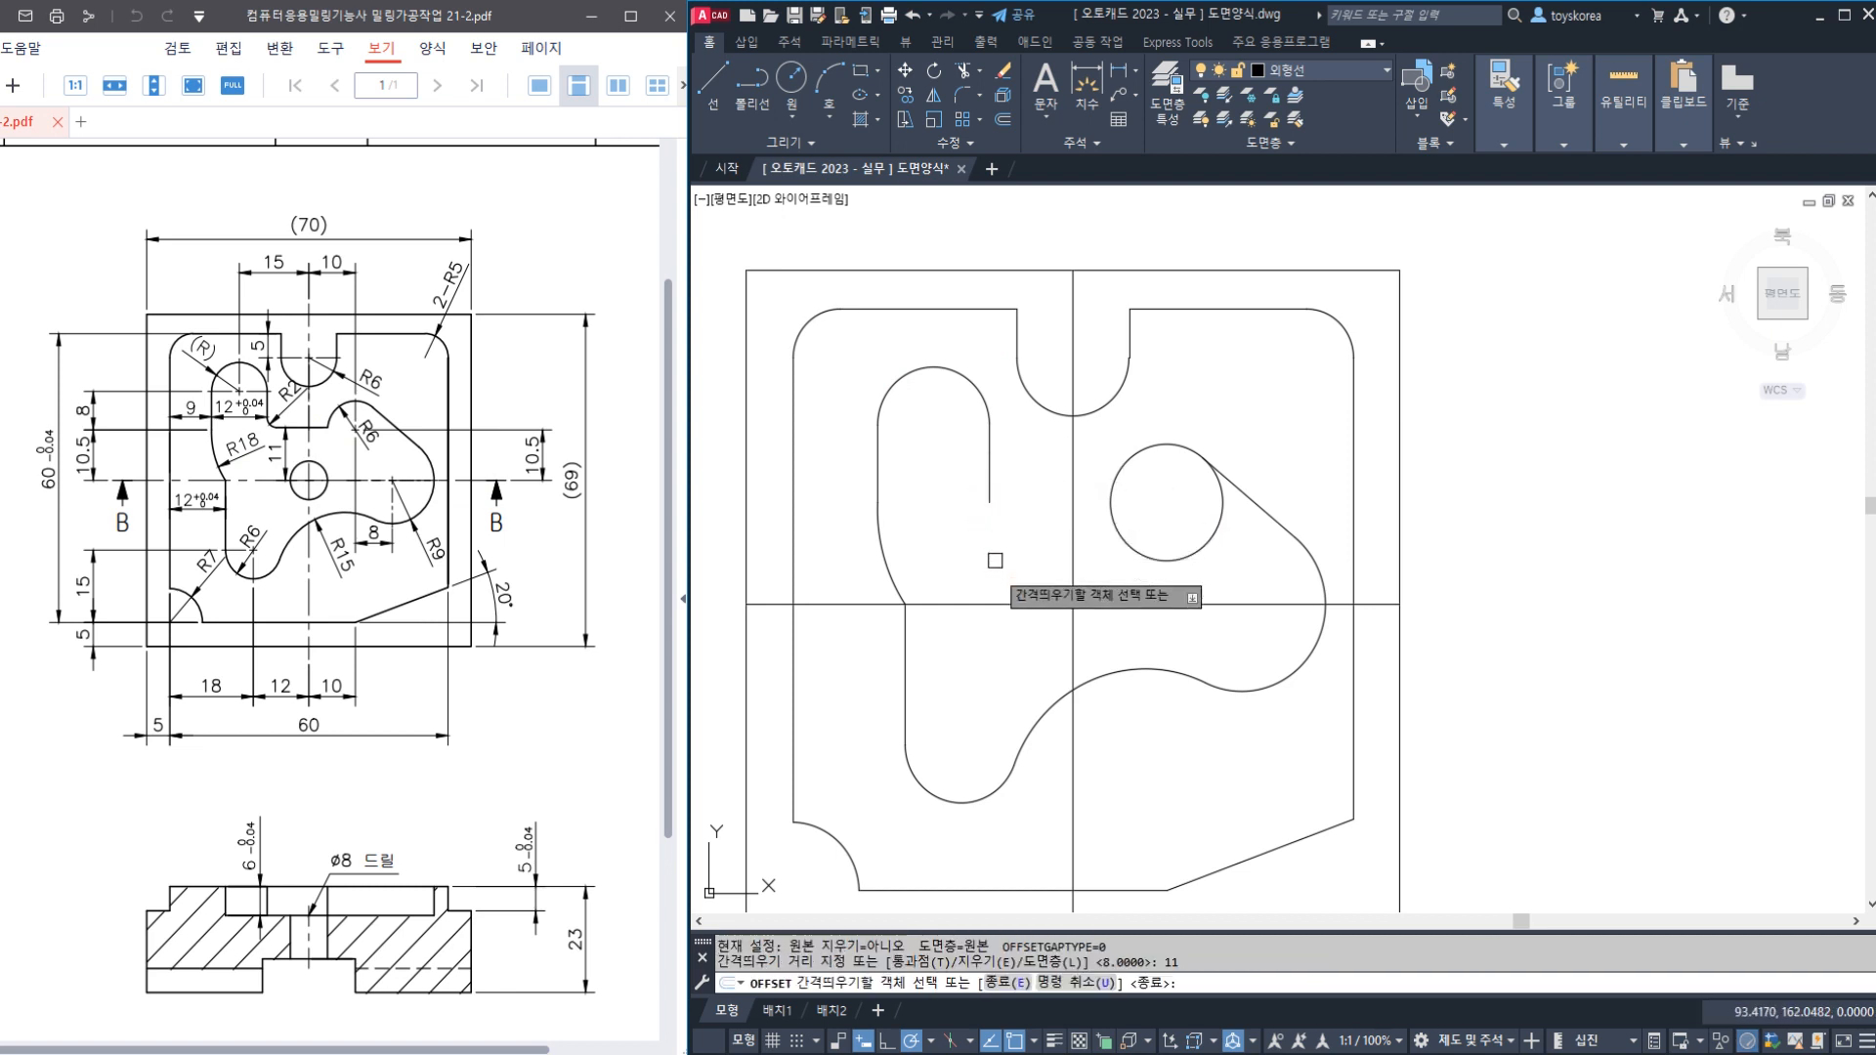
{"action": "left_click", "coordinate": [996, 605]}
{"action": "left_click", "coordinate": [996, 557]}
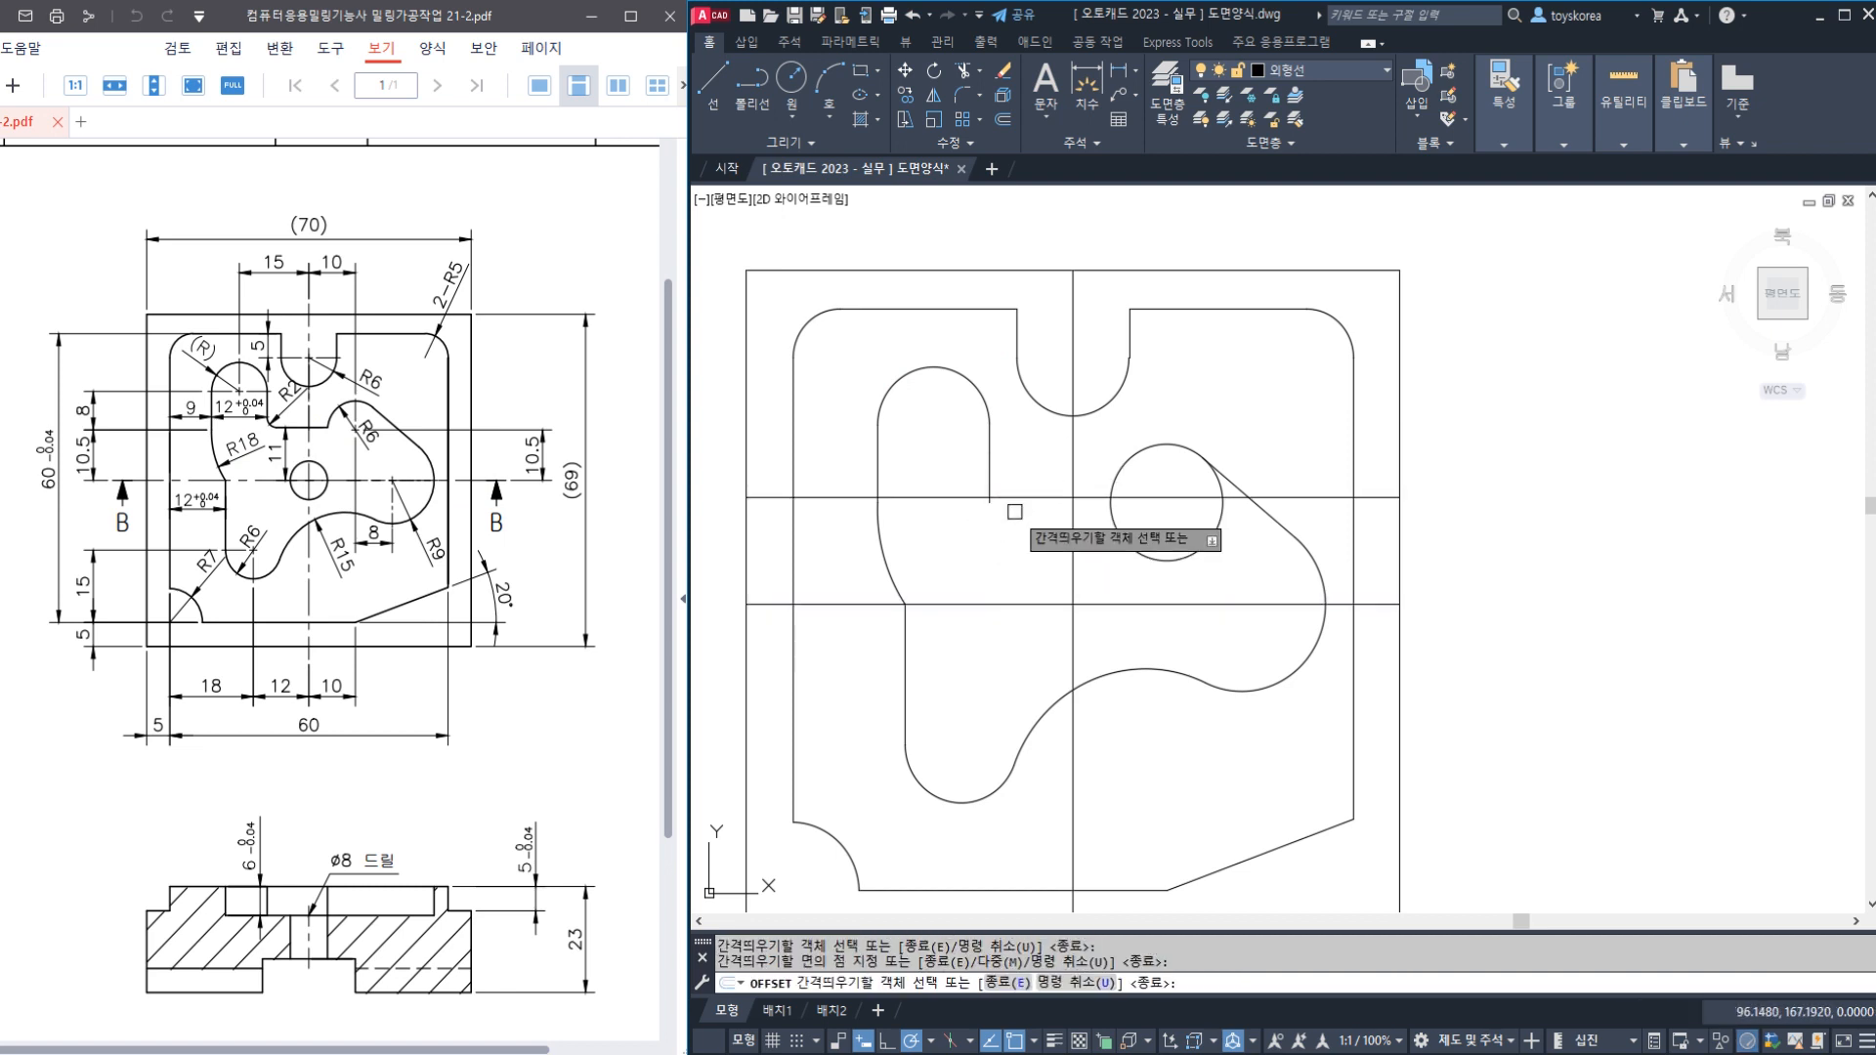
{"action": "key", "text": "Escape"}
{"action": "key", "text": "Escape"}
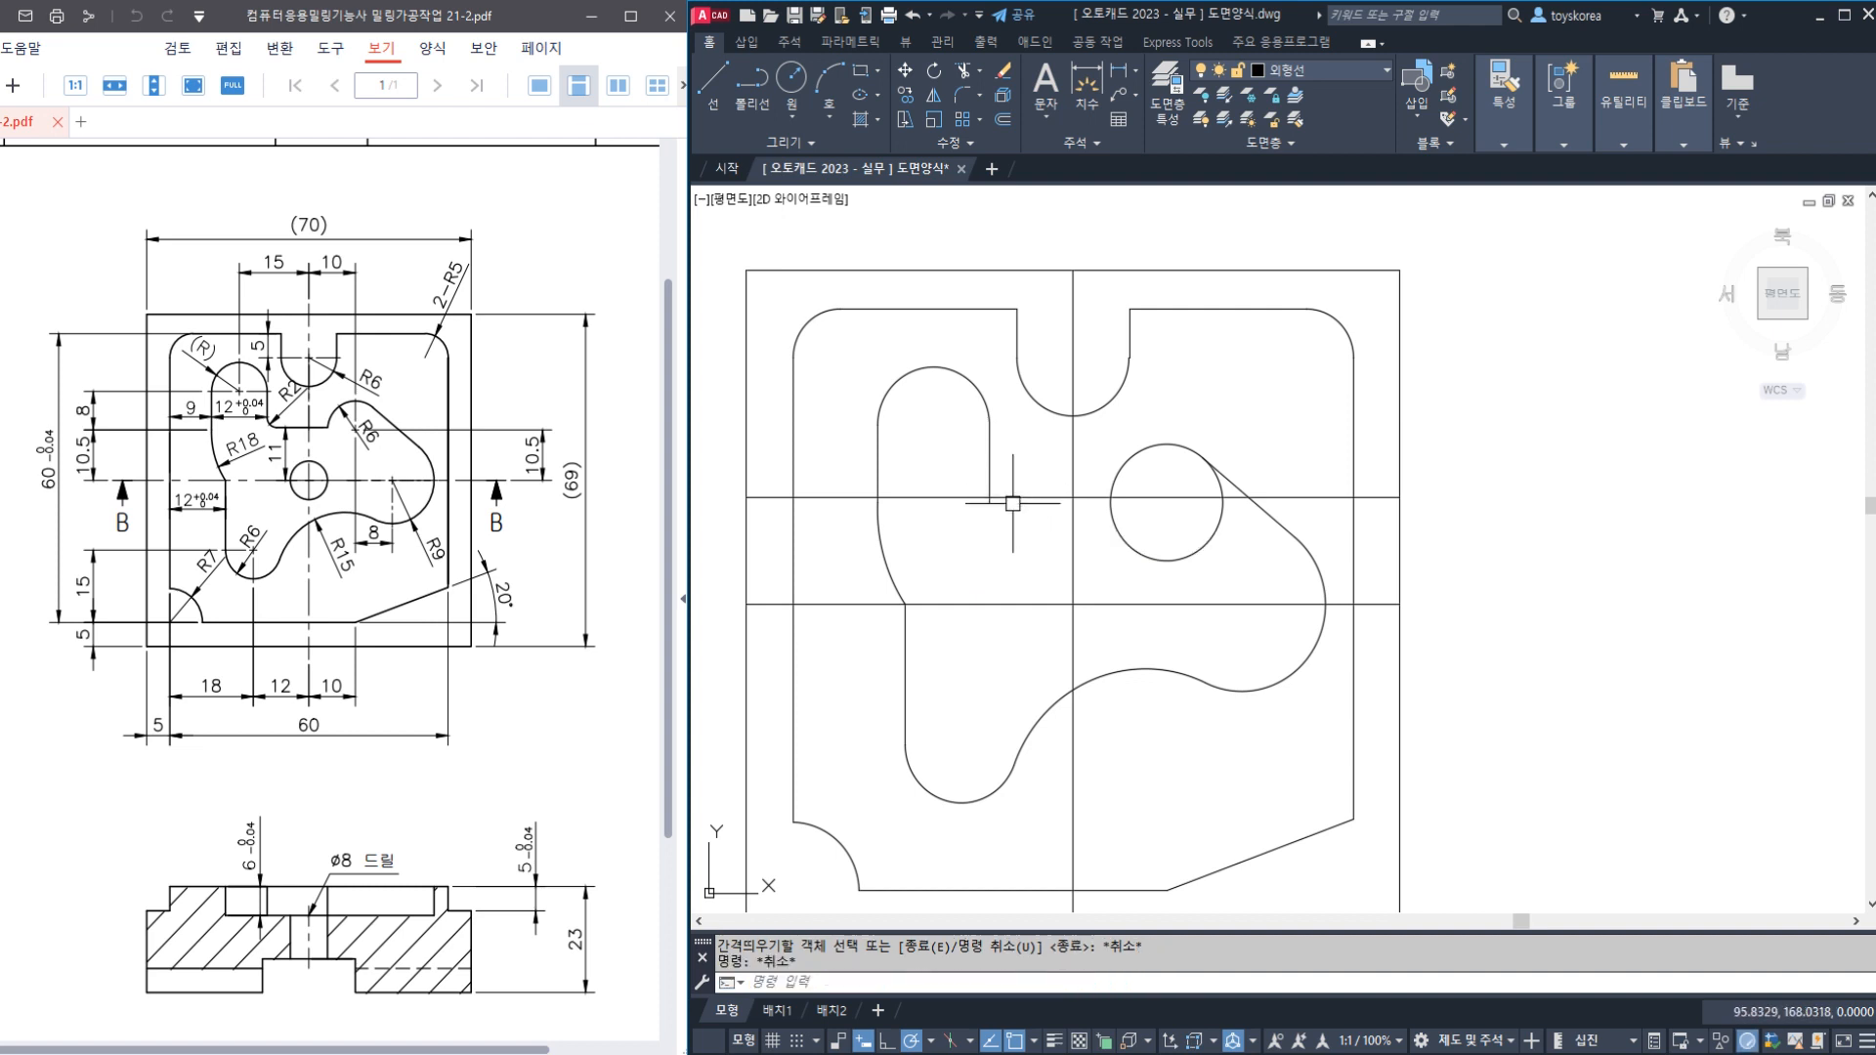
Fillet the corner between the upper-left slot's right vertical line and the 11 mm offset line with radius 2
{"action": "type", "text": "f"}
{"action": "key", "text": "Return"}
{"action": "type", "text": "R"}
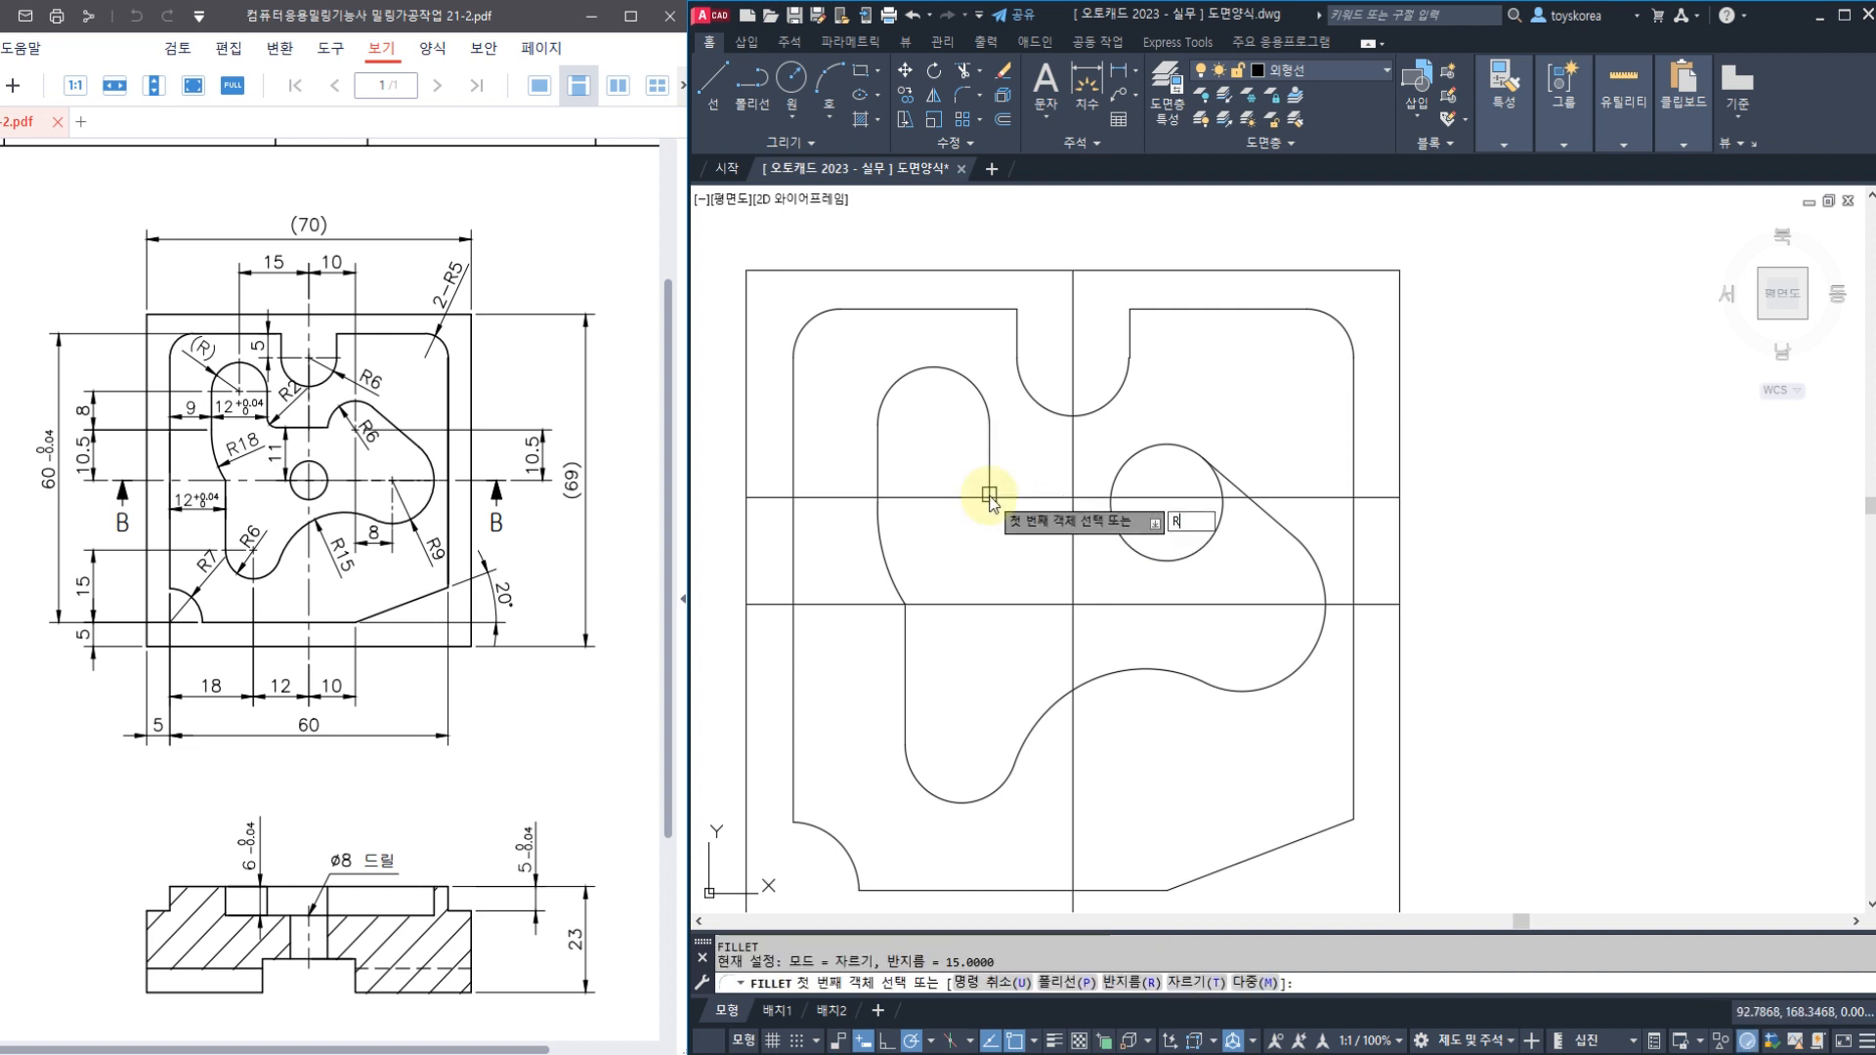
{"action": "key", "text": "Return"}
{"action": "type", "text": "2"}
{"action": "key", "text": "Return"}
{"action": "left_click", "coordinate": [989, 469]}
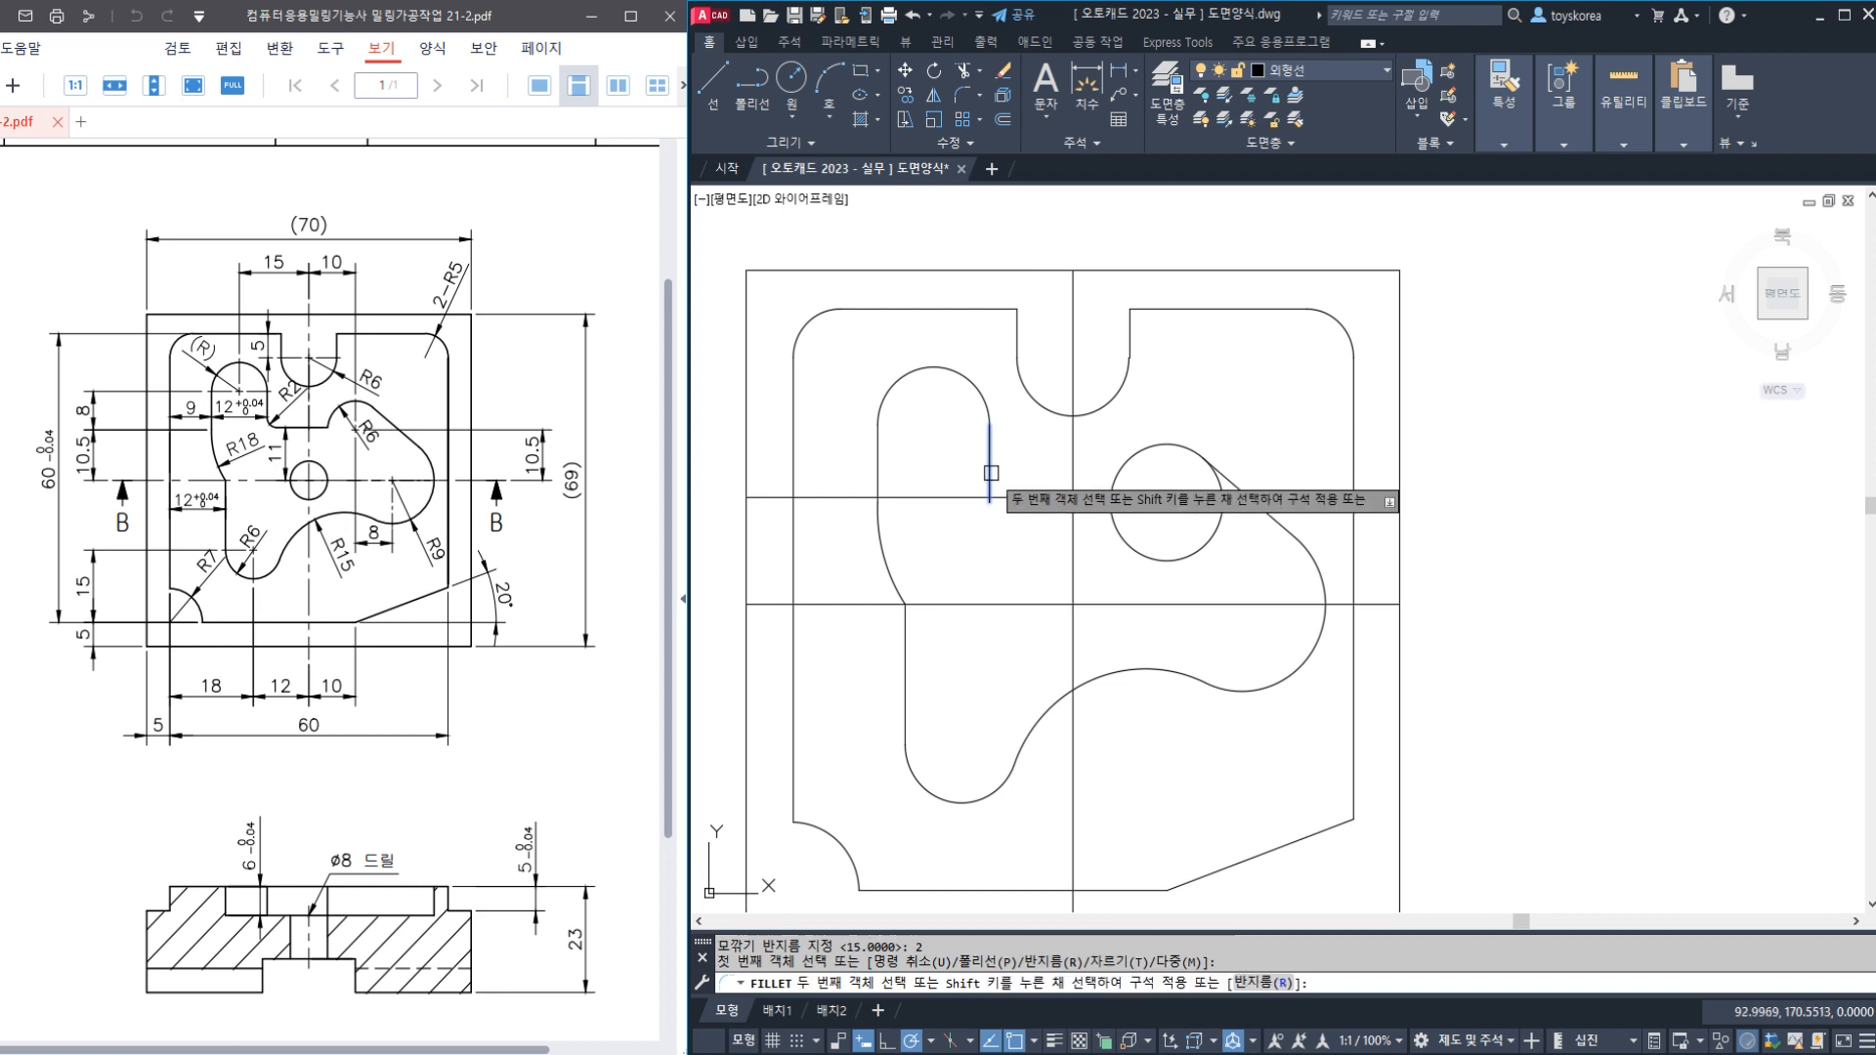
{"action": "left_click", "coordinate": [1011, 501]}
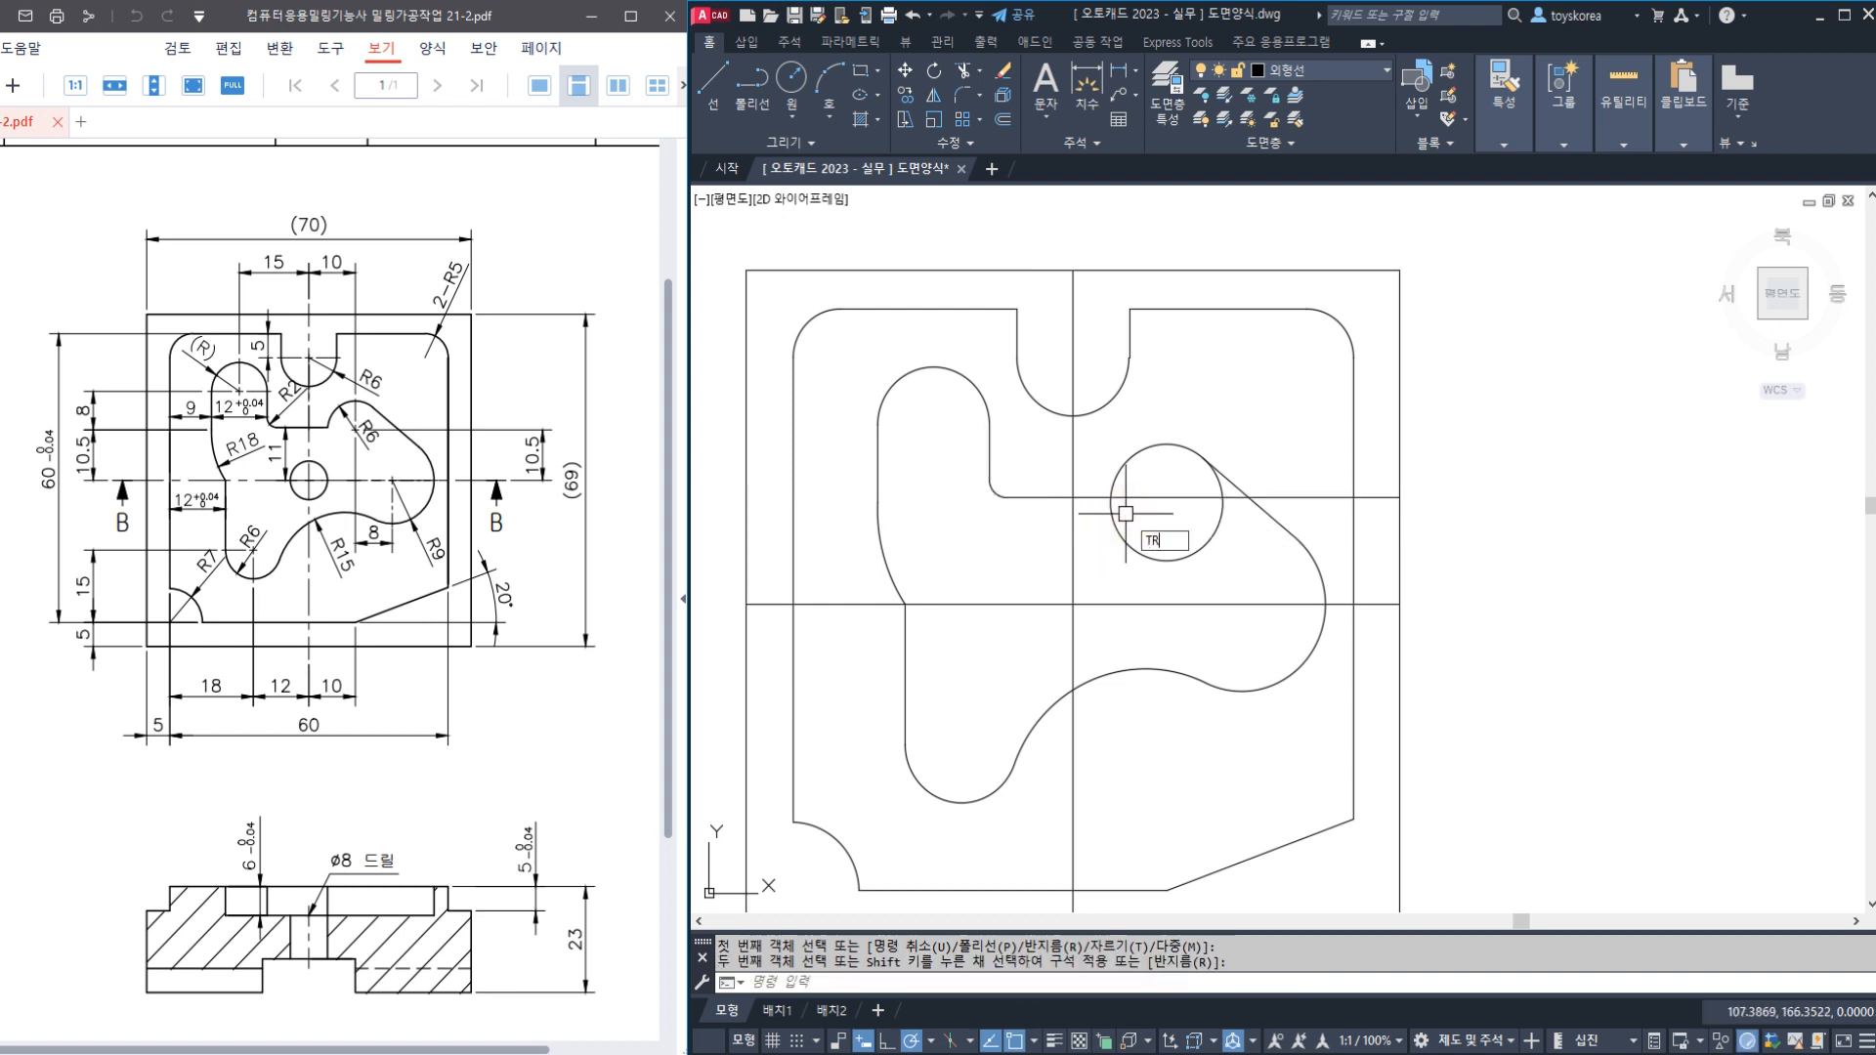
Trim the 11 mm offset line inside the R6 circle and erase its leftover segment to the right of the circle
{"action": "key", "text": "Return"}
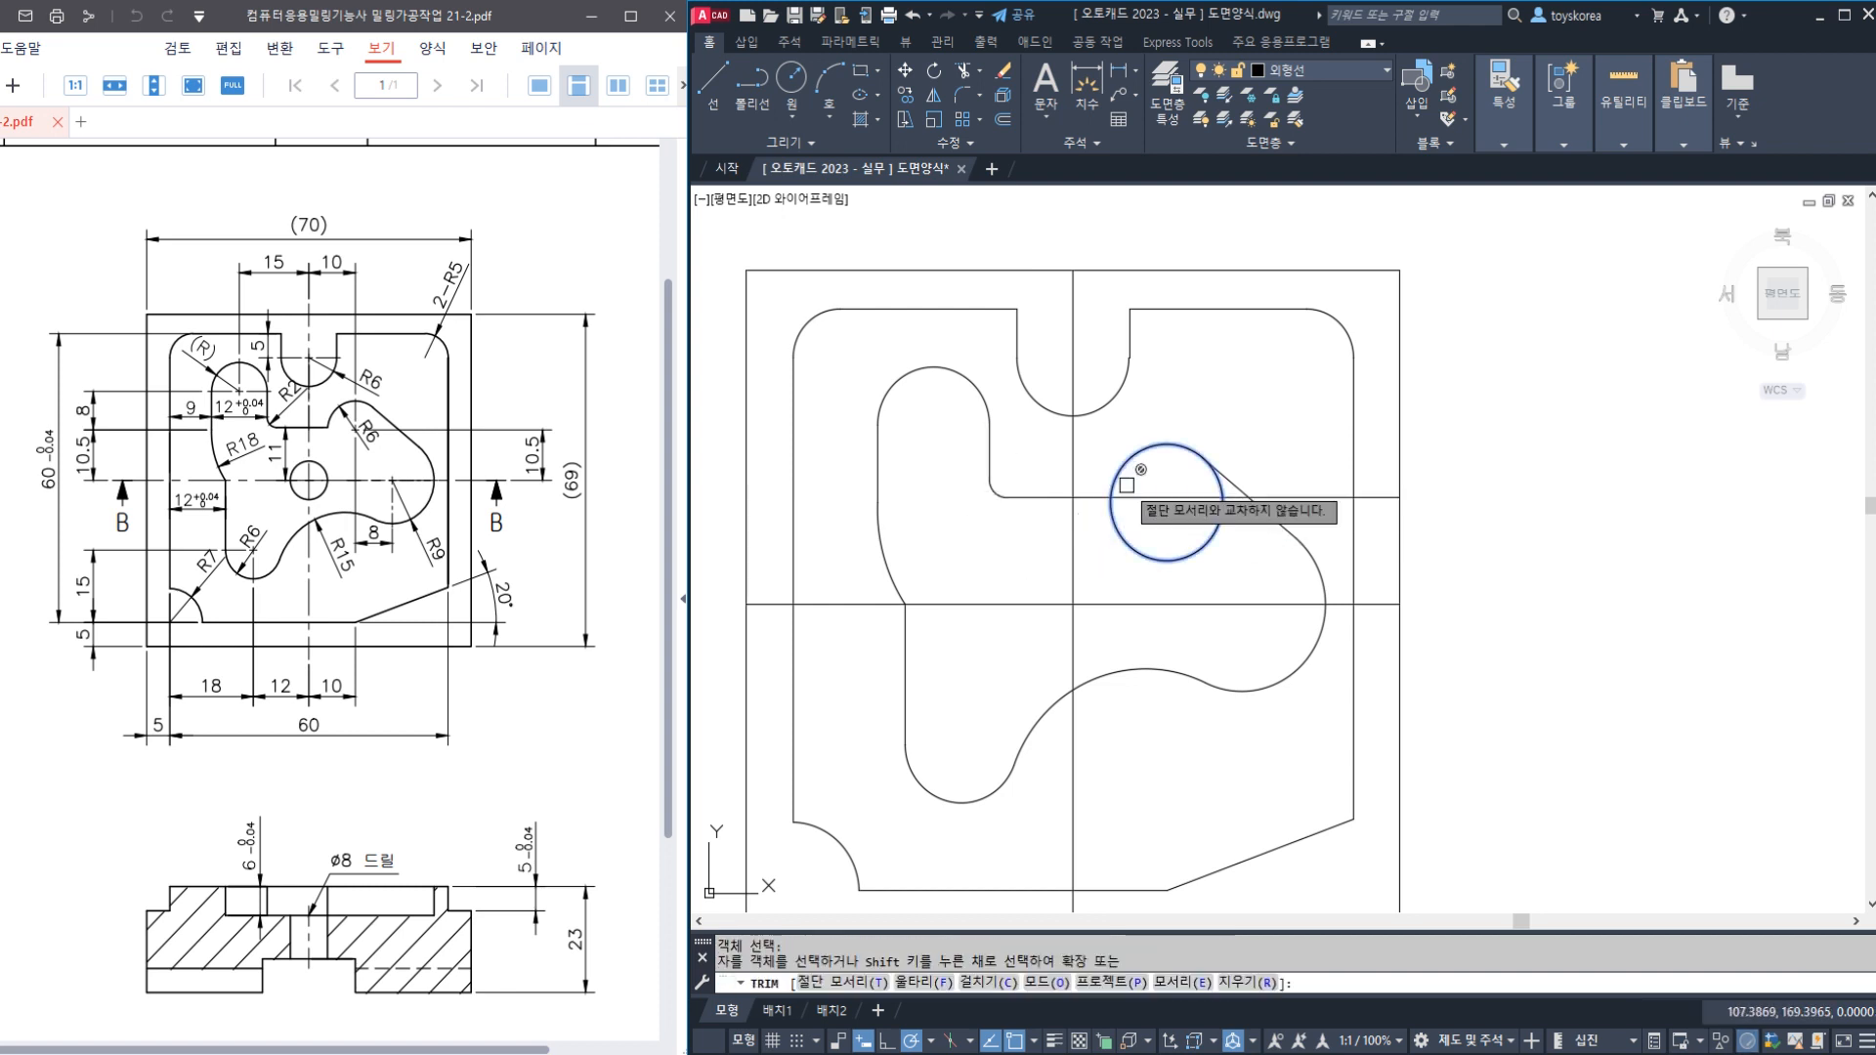
{"action": "left_click", "coordinate": [1129, 494]}
{"action": "key", "text": "Escape"}
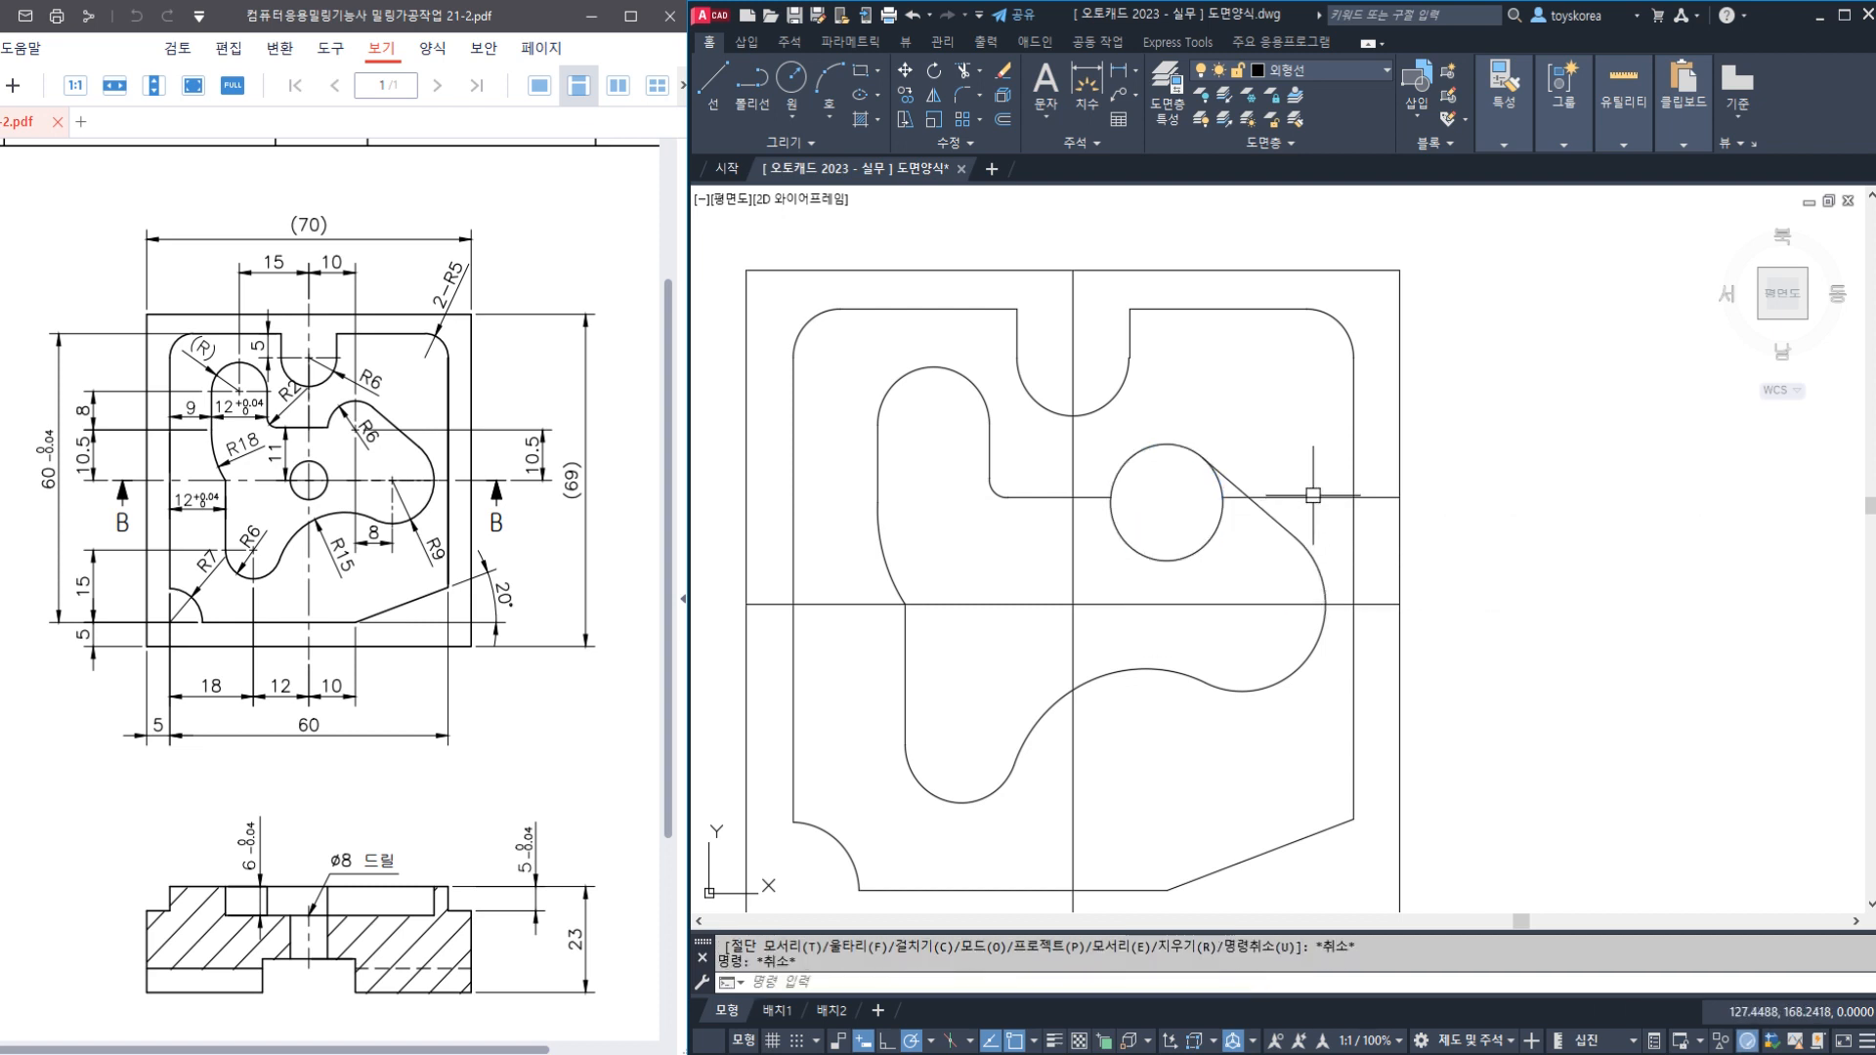
{"action": "left_click", "coordinate": [1312, 497]}
{"action": "type", "text": "E"}
{"action": "key", "text": "Return"}
Trim away the lower part of the R6 circle, using the short horizontal line and the slanted tangent line as cutting edges
{"action": "type", "text": "TR"}
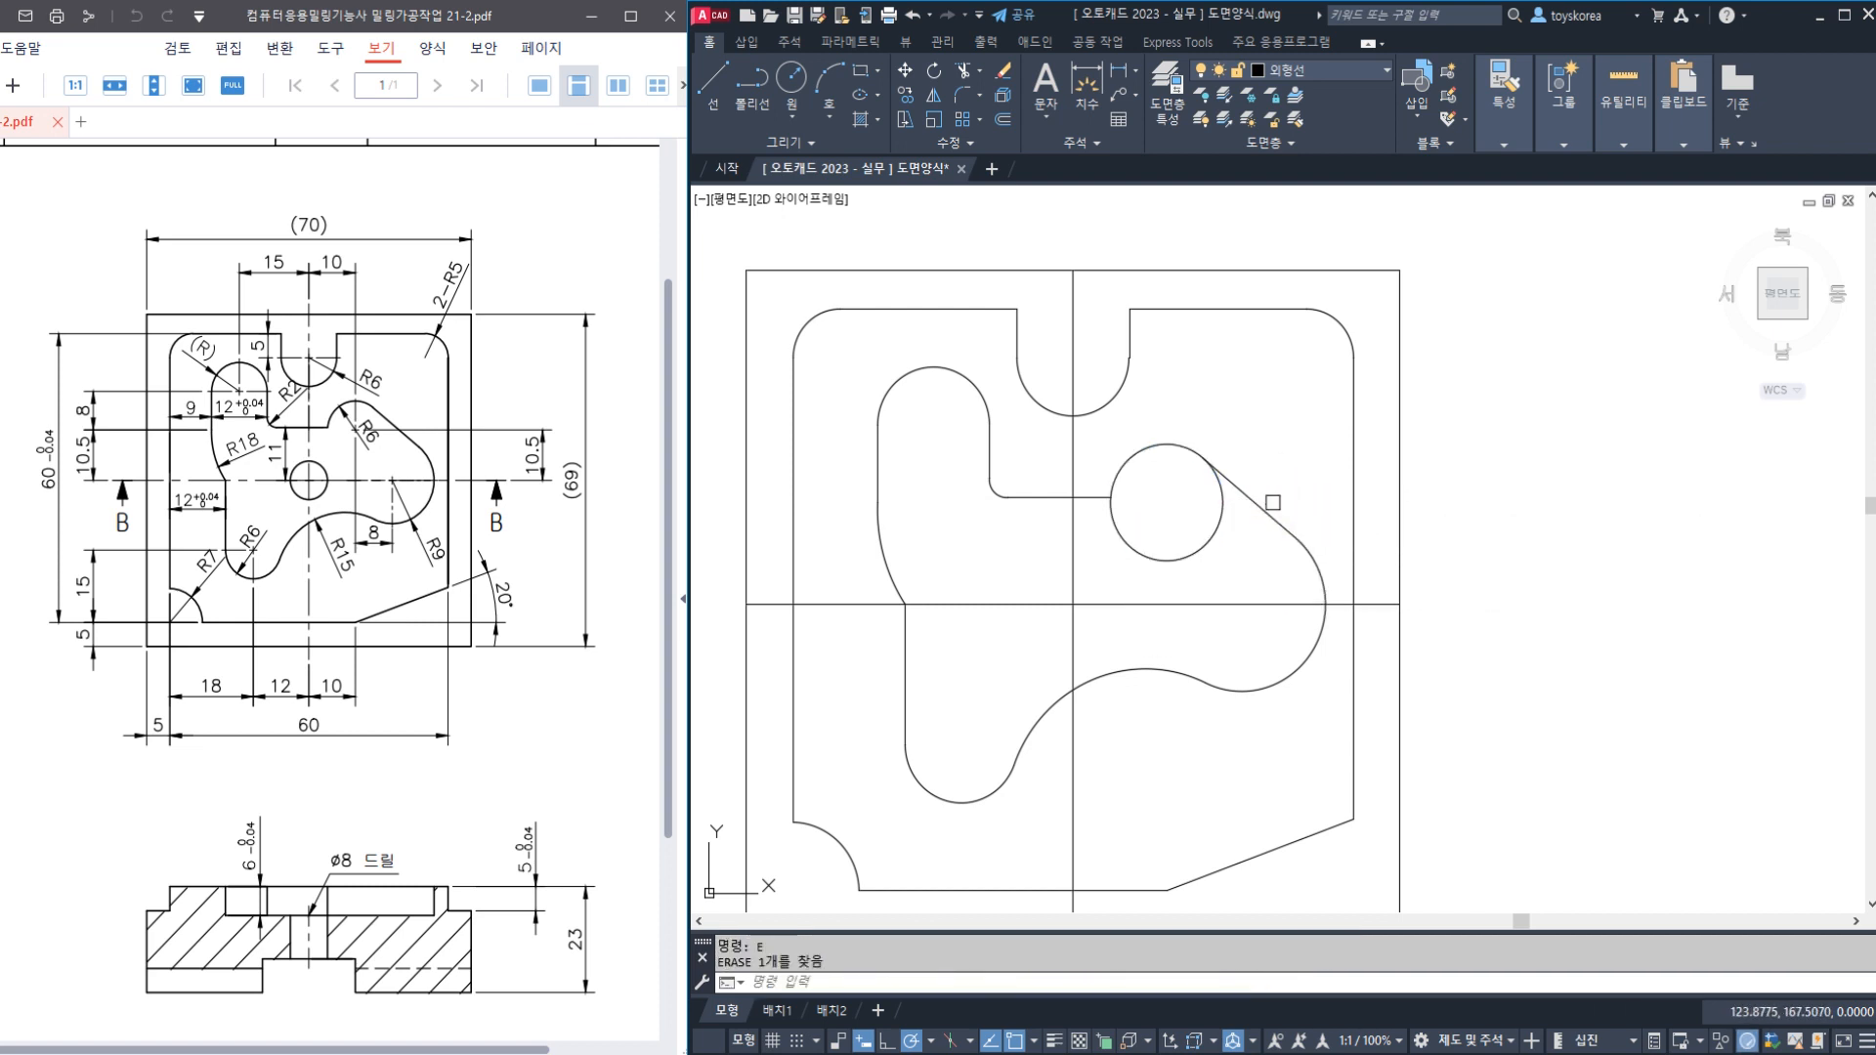
{"action": "type", "text": "TR"}
{"action": "key", "text": "Return"}
{"action": "left_click", "coordinate": [1268, 510]}
{"action": "left_click", "coordinate": [1092, 498]}
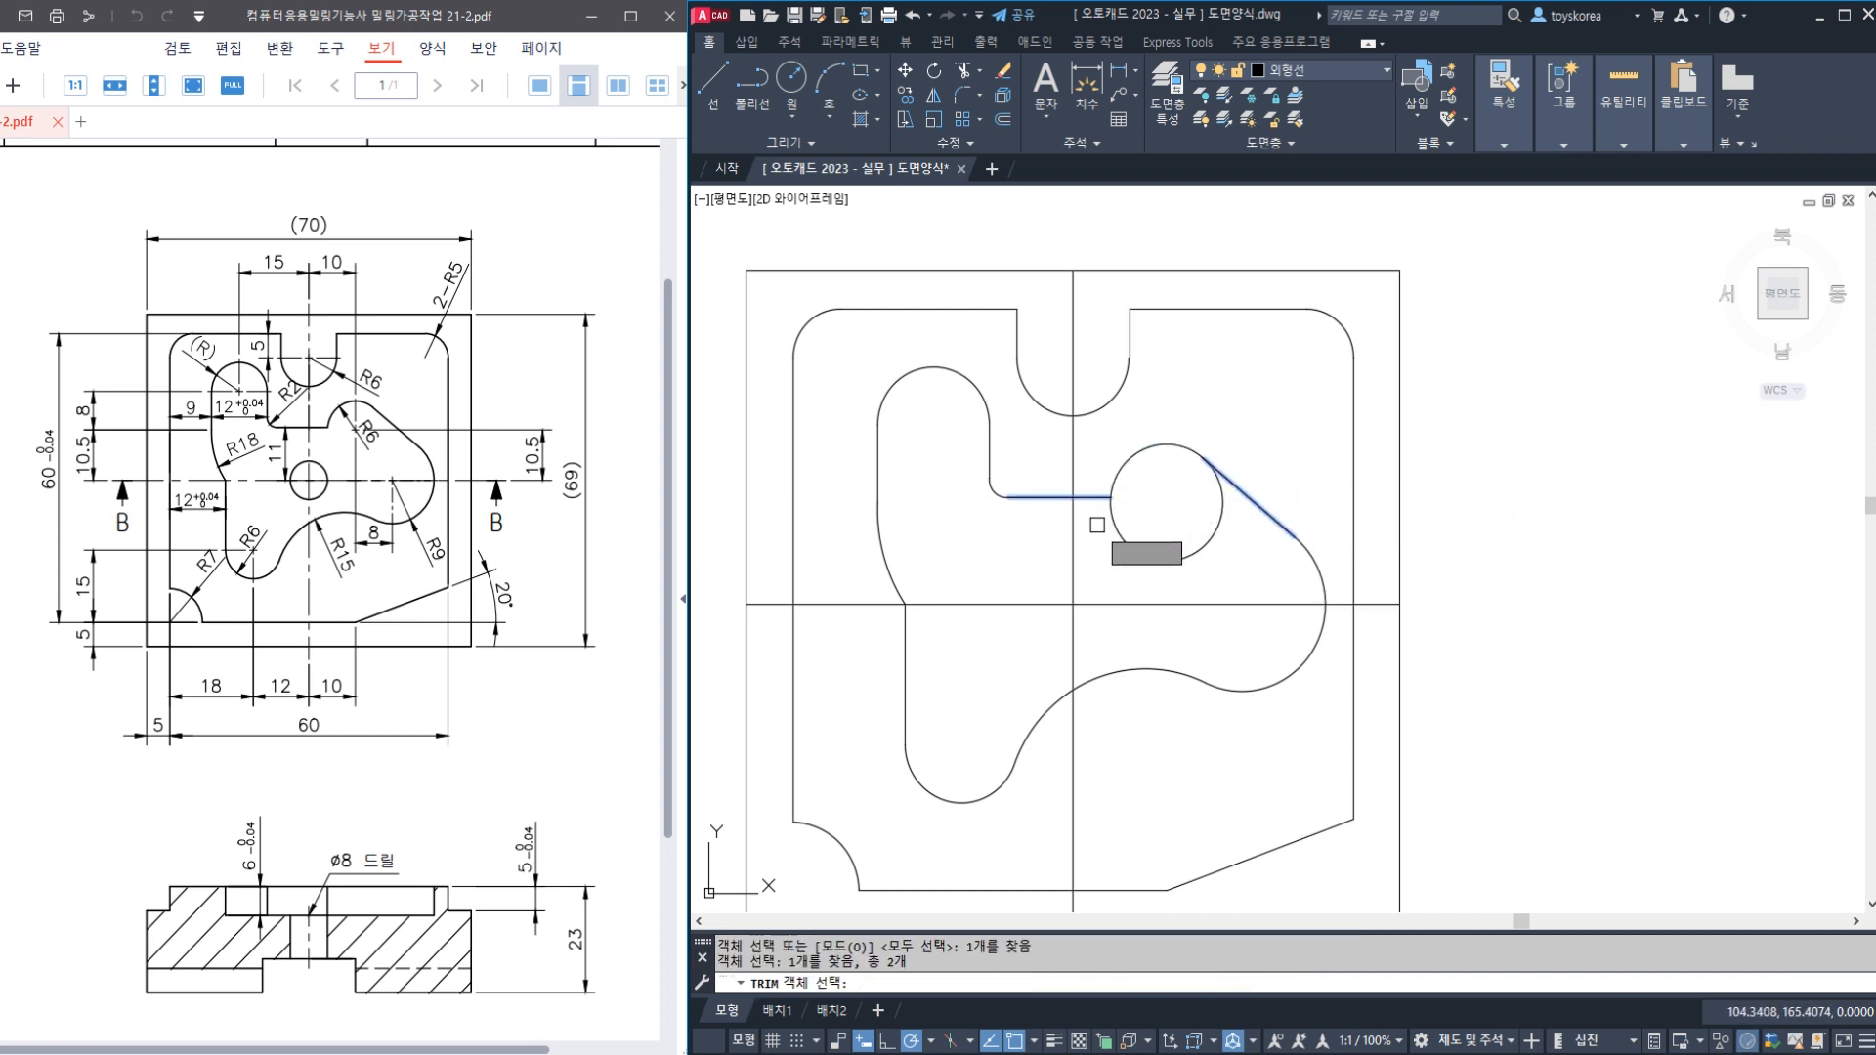
{"action": "key", "text": "Return"}
{"action": "left_click", "coordinate": [1114, 508]}
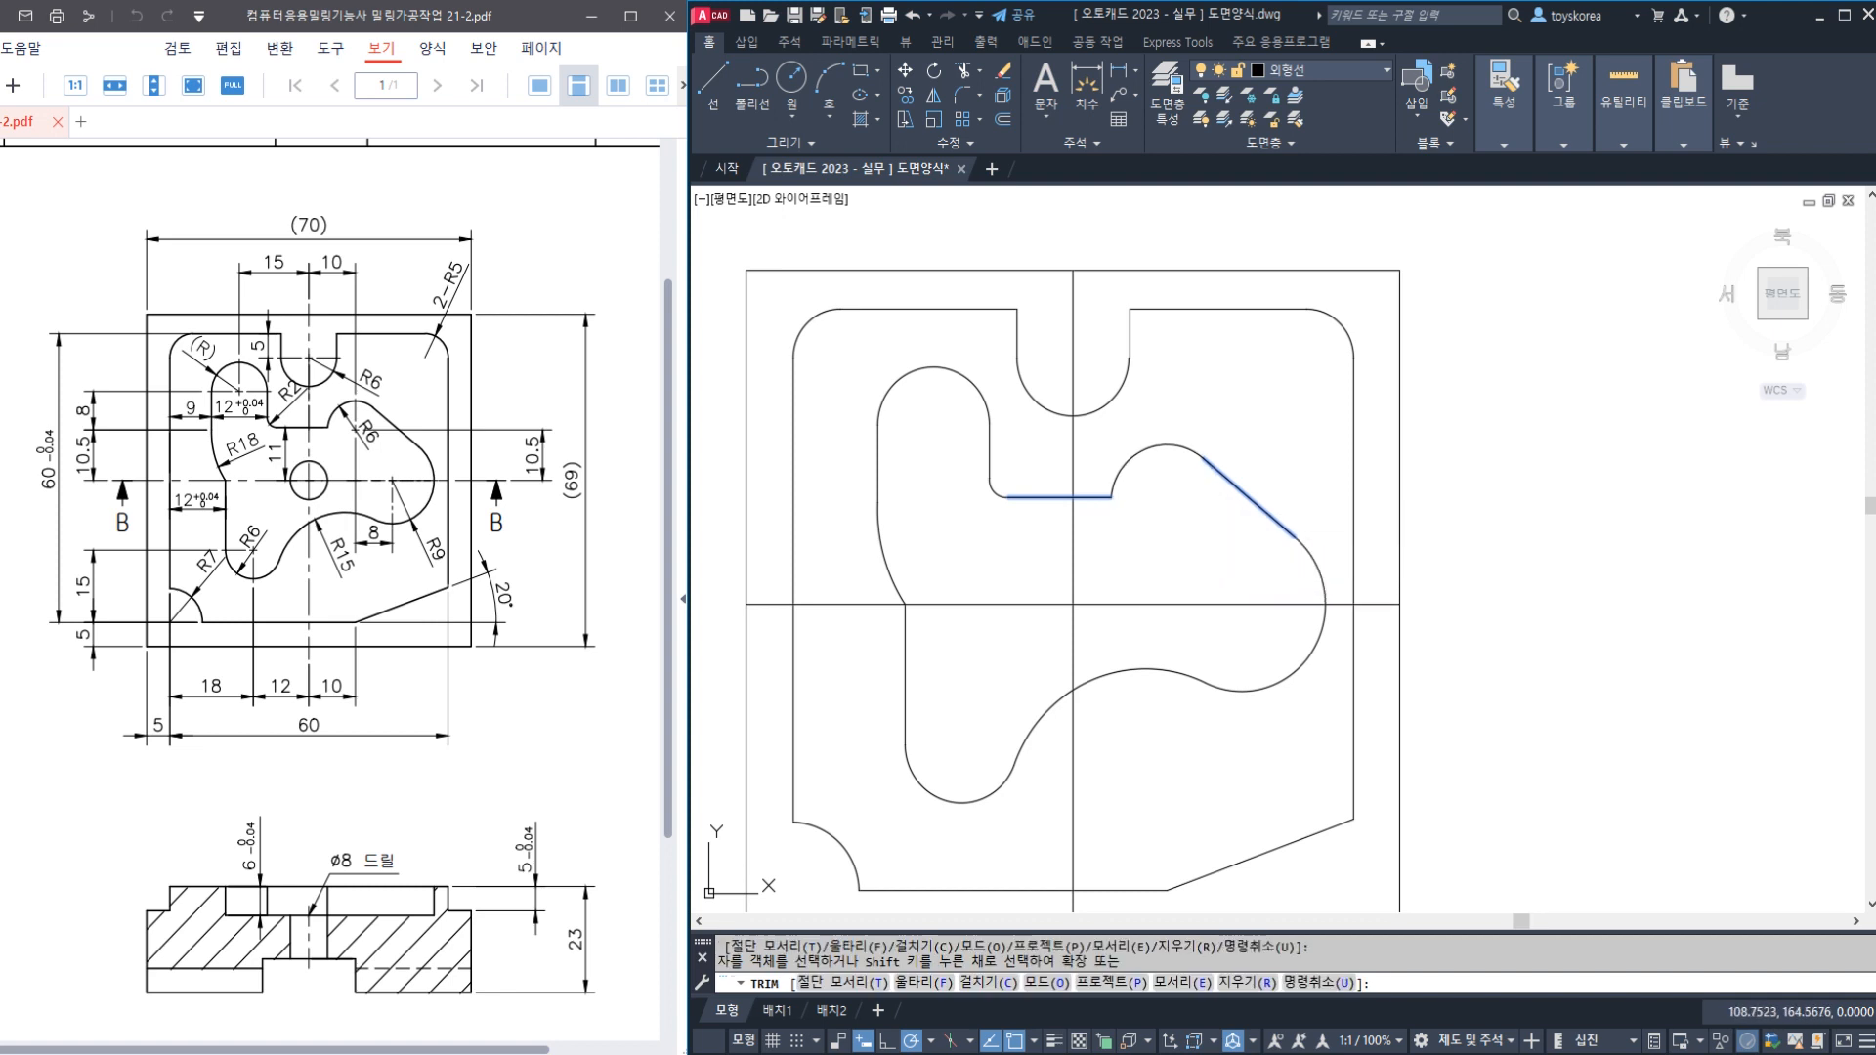
Draw an 8 mm diameter circle centred on the intersection of the part's two centerlines and save the drawing
{"action": "key", "text": "Return"}
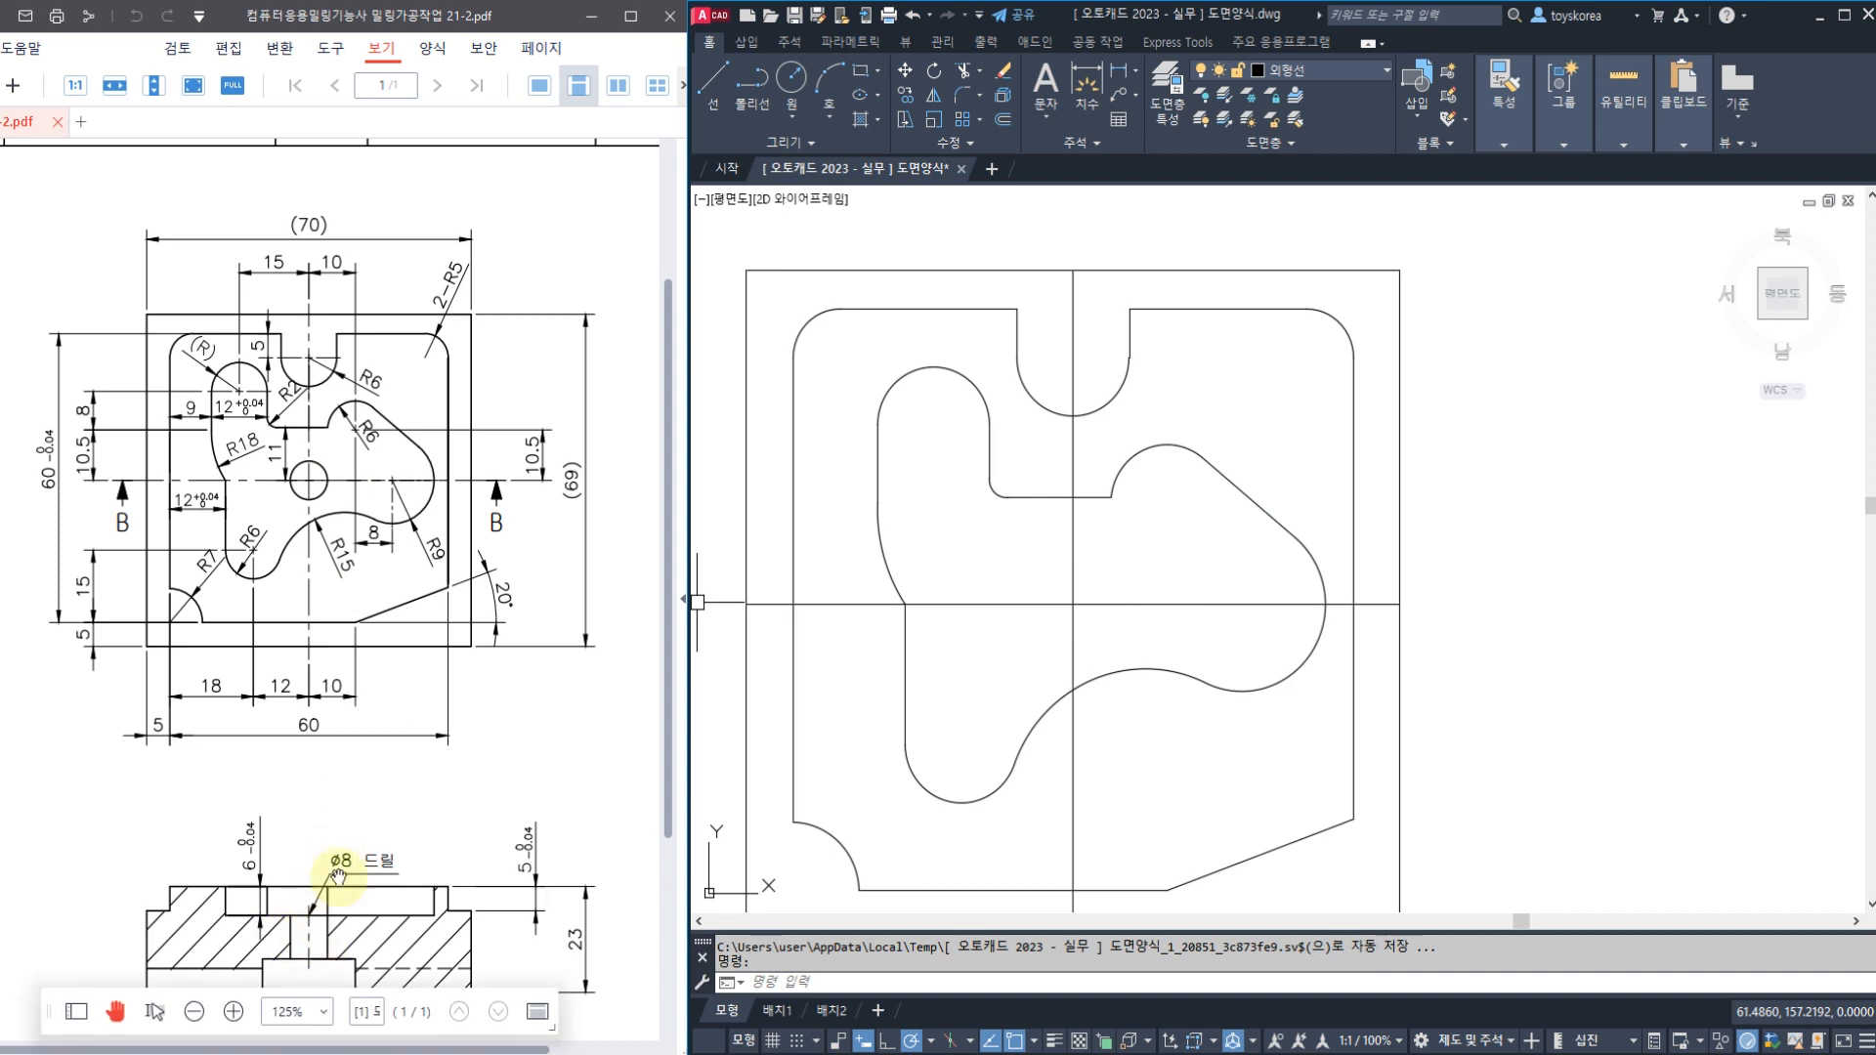
{"action": "type", "text": "c"}
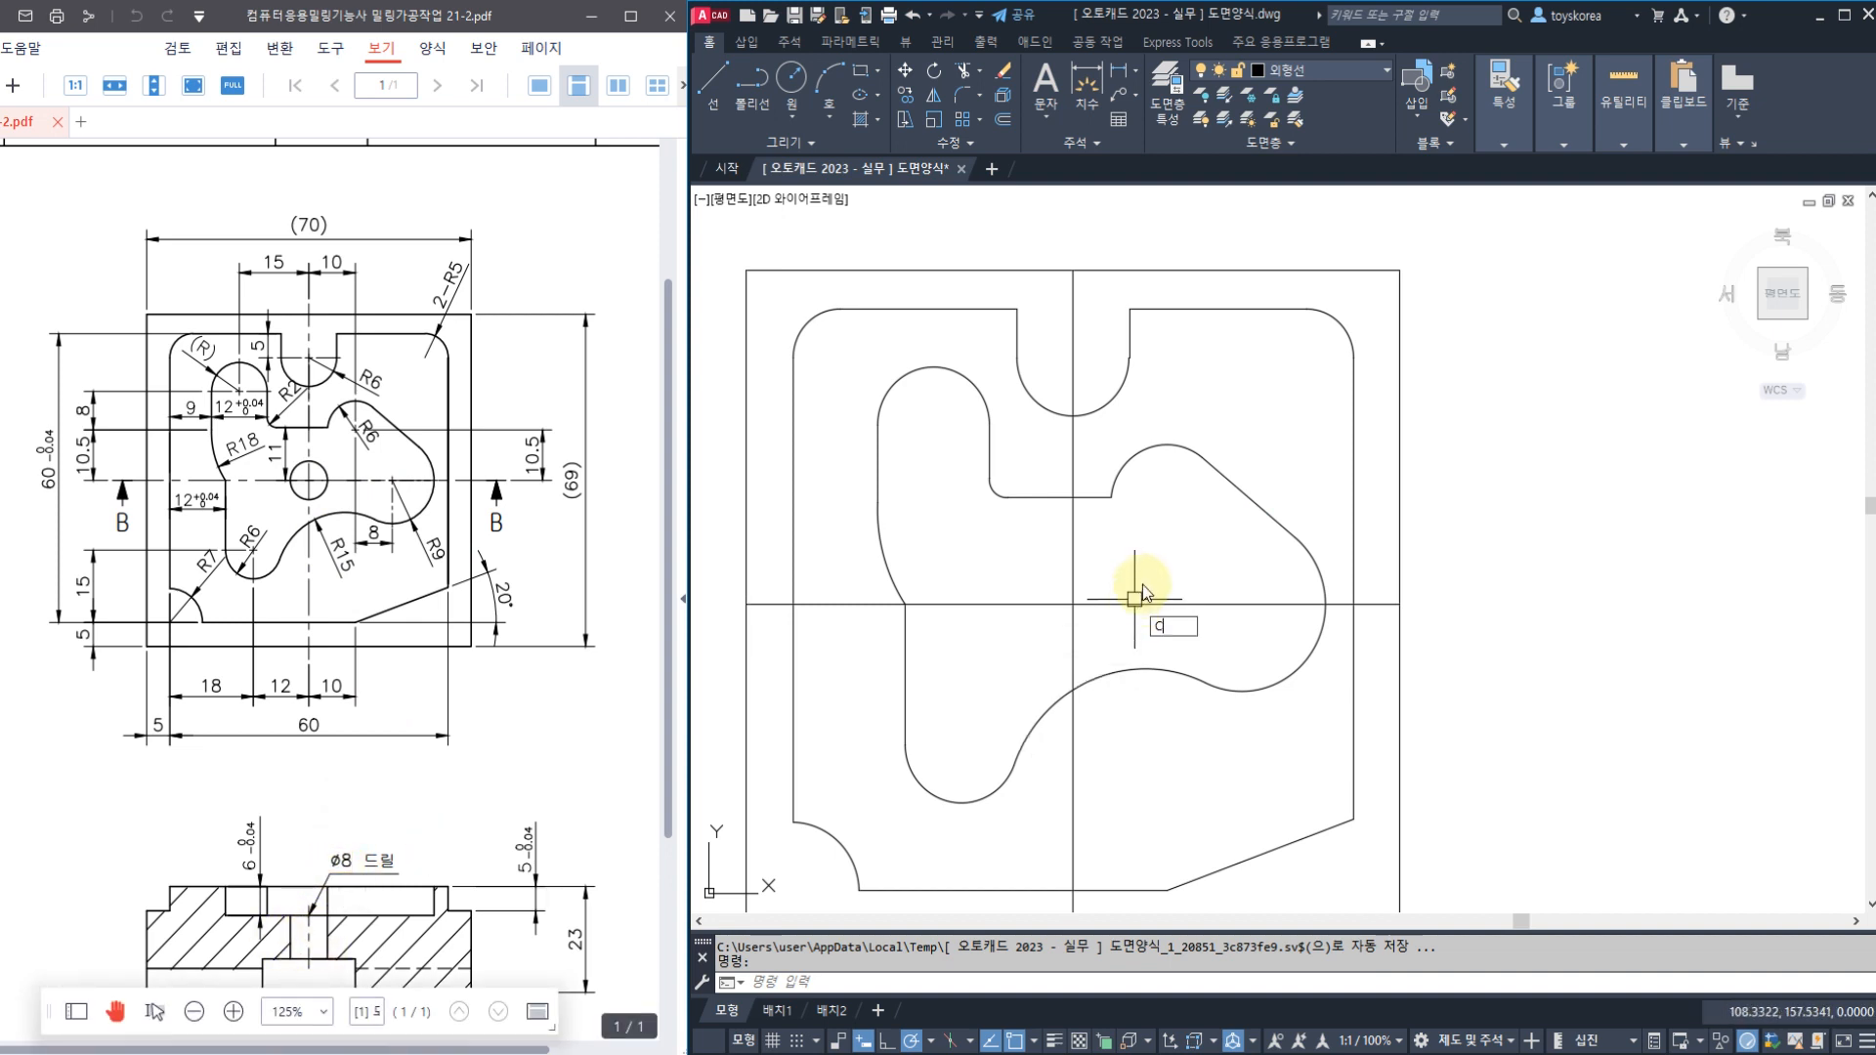
{"action": "key", "text": "Return"}
{"action": "key", "text": "F8"}
{"action": "right_click", "coordinate": [1138, 577], "text": "shift"}
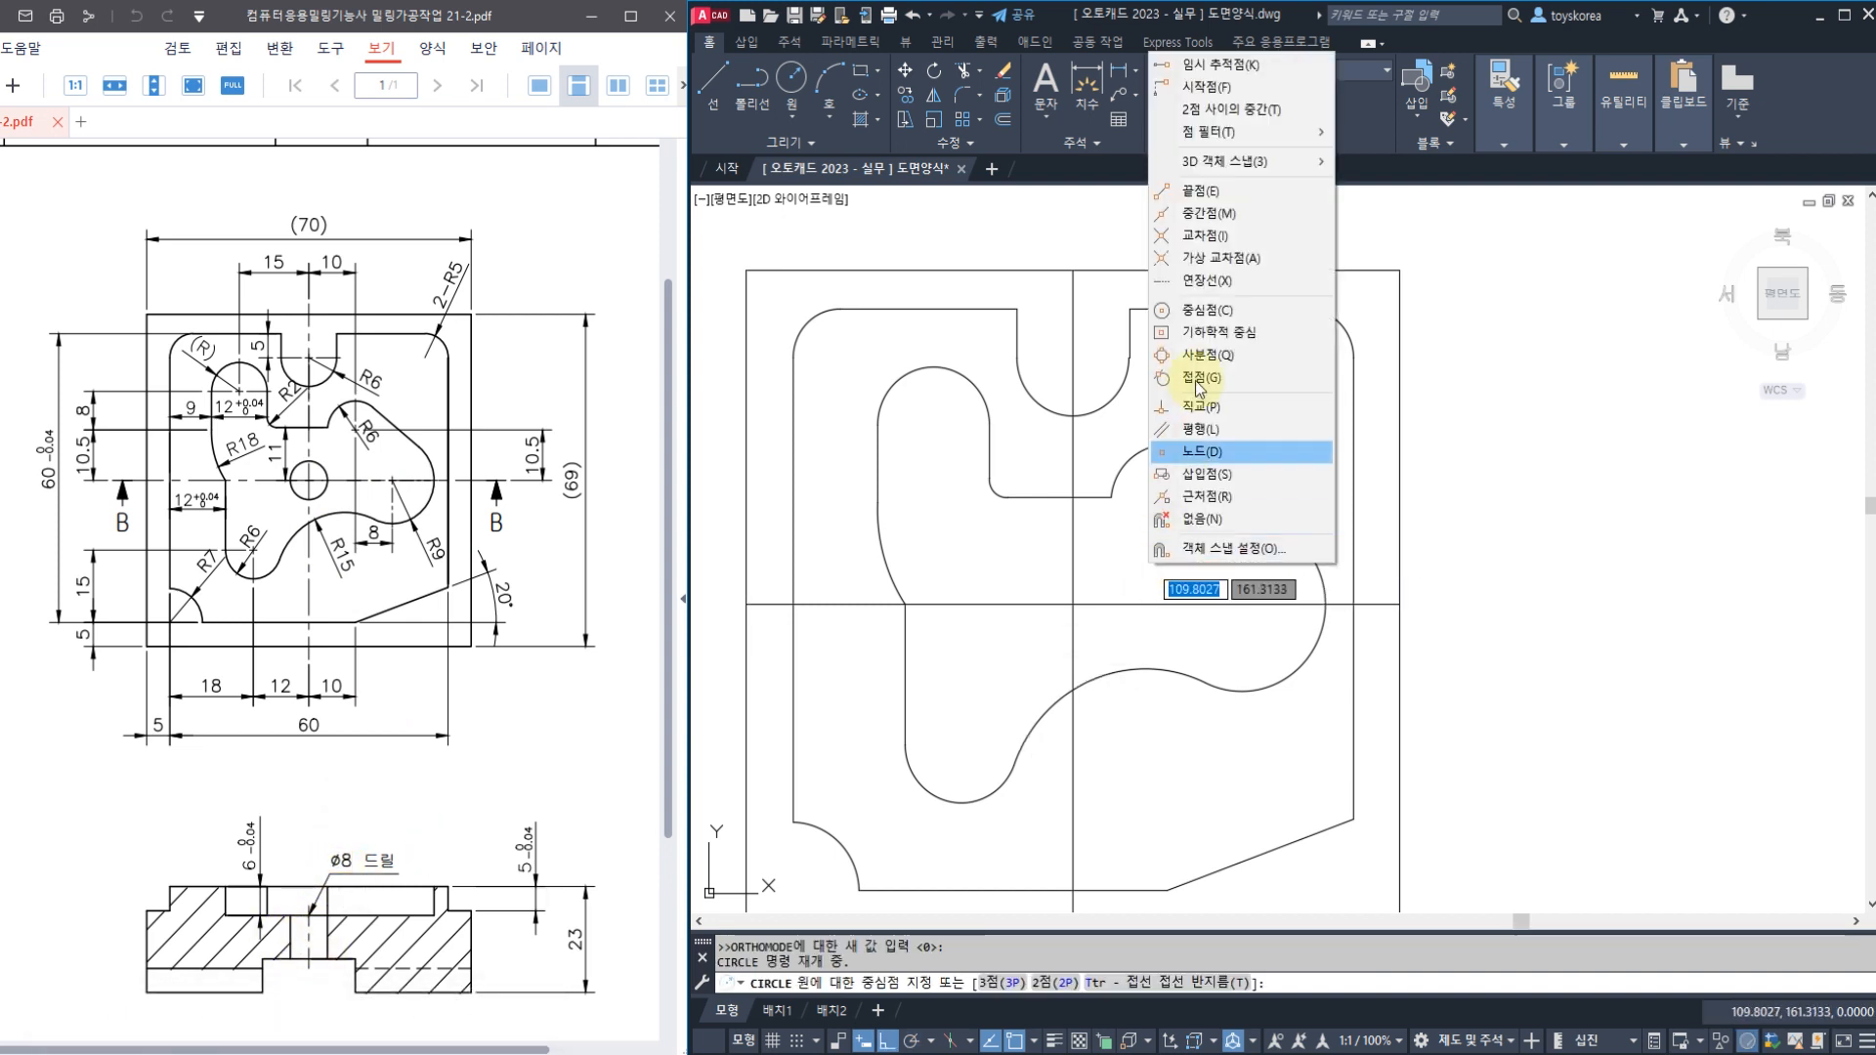
{"action": "left_click", "coordinate": [1212, 236]}
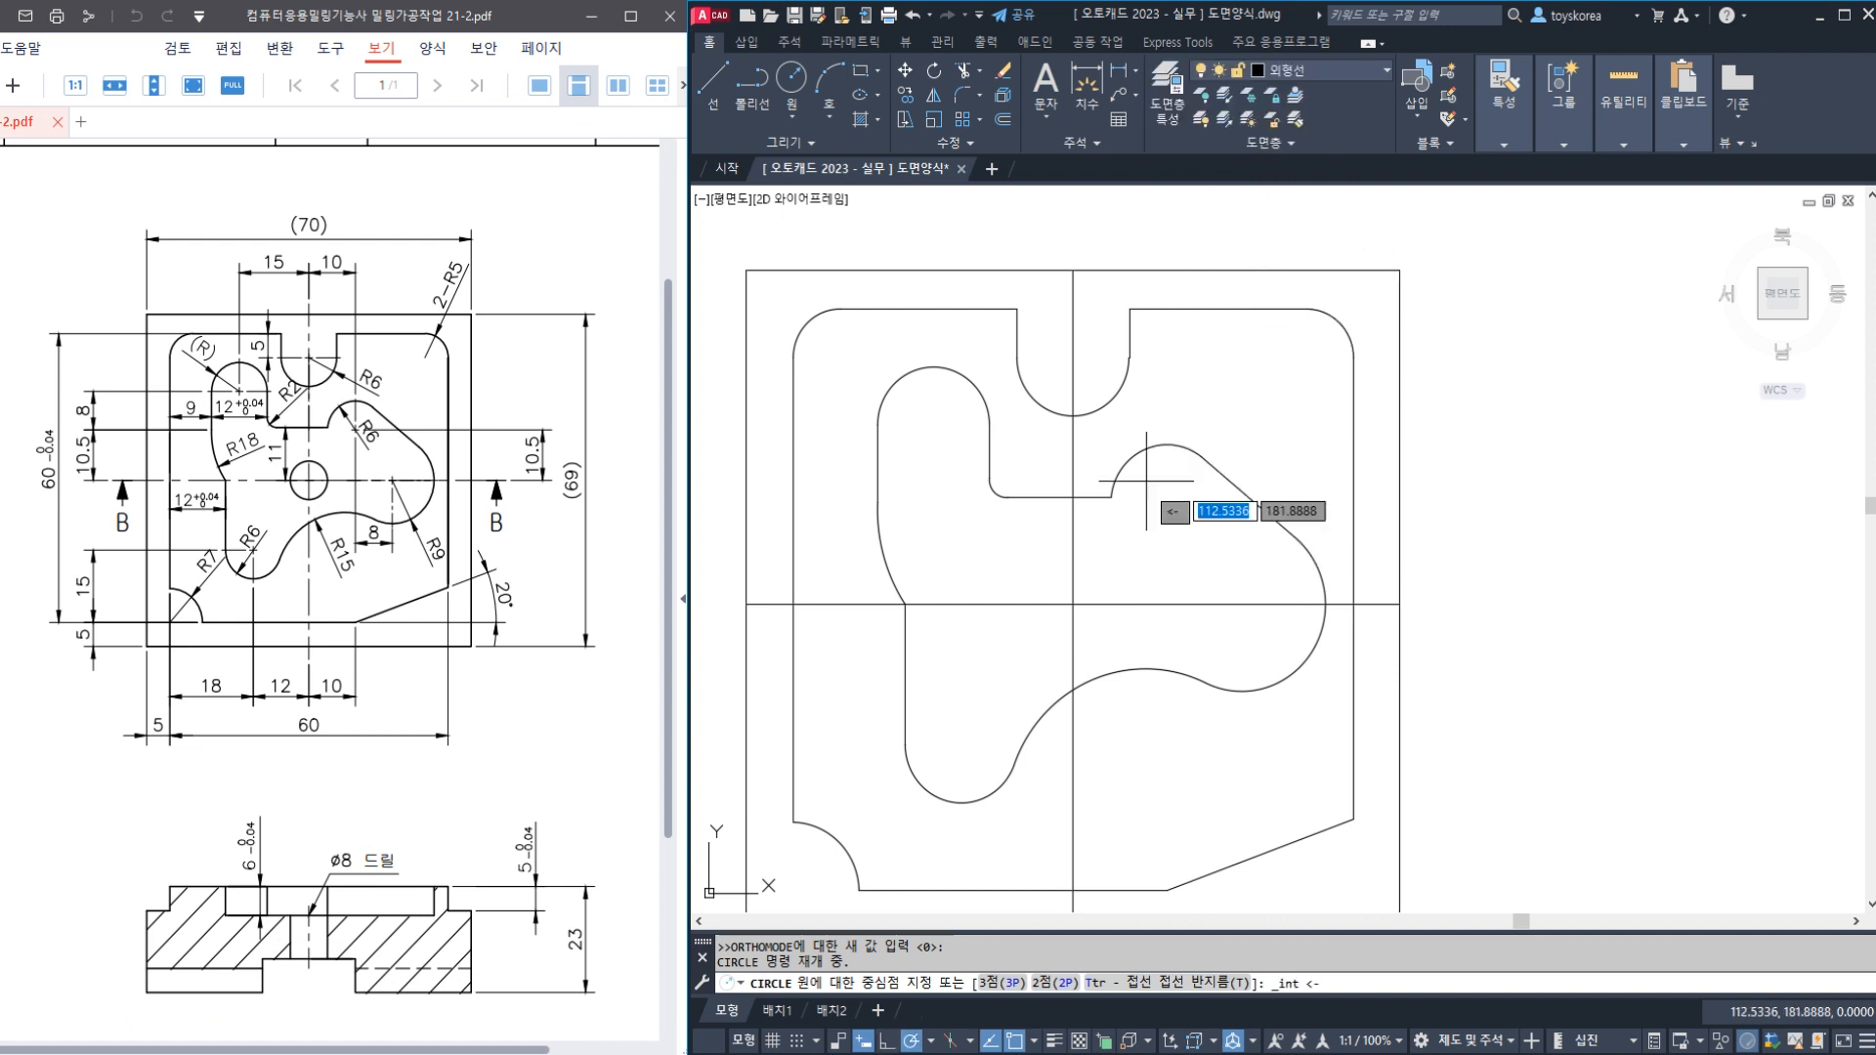
{"action": "left_click", "coordinate": [1074, 604]}
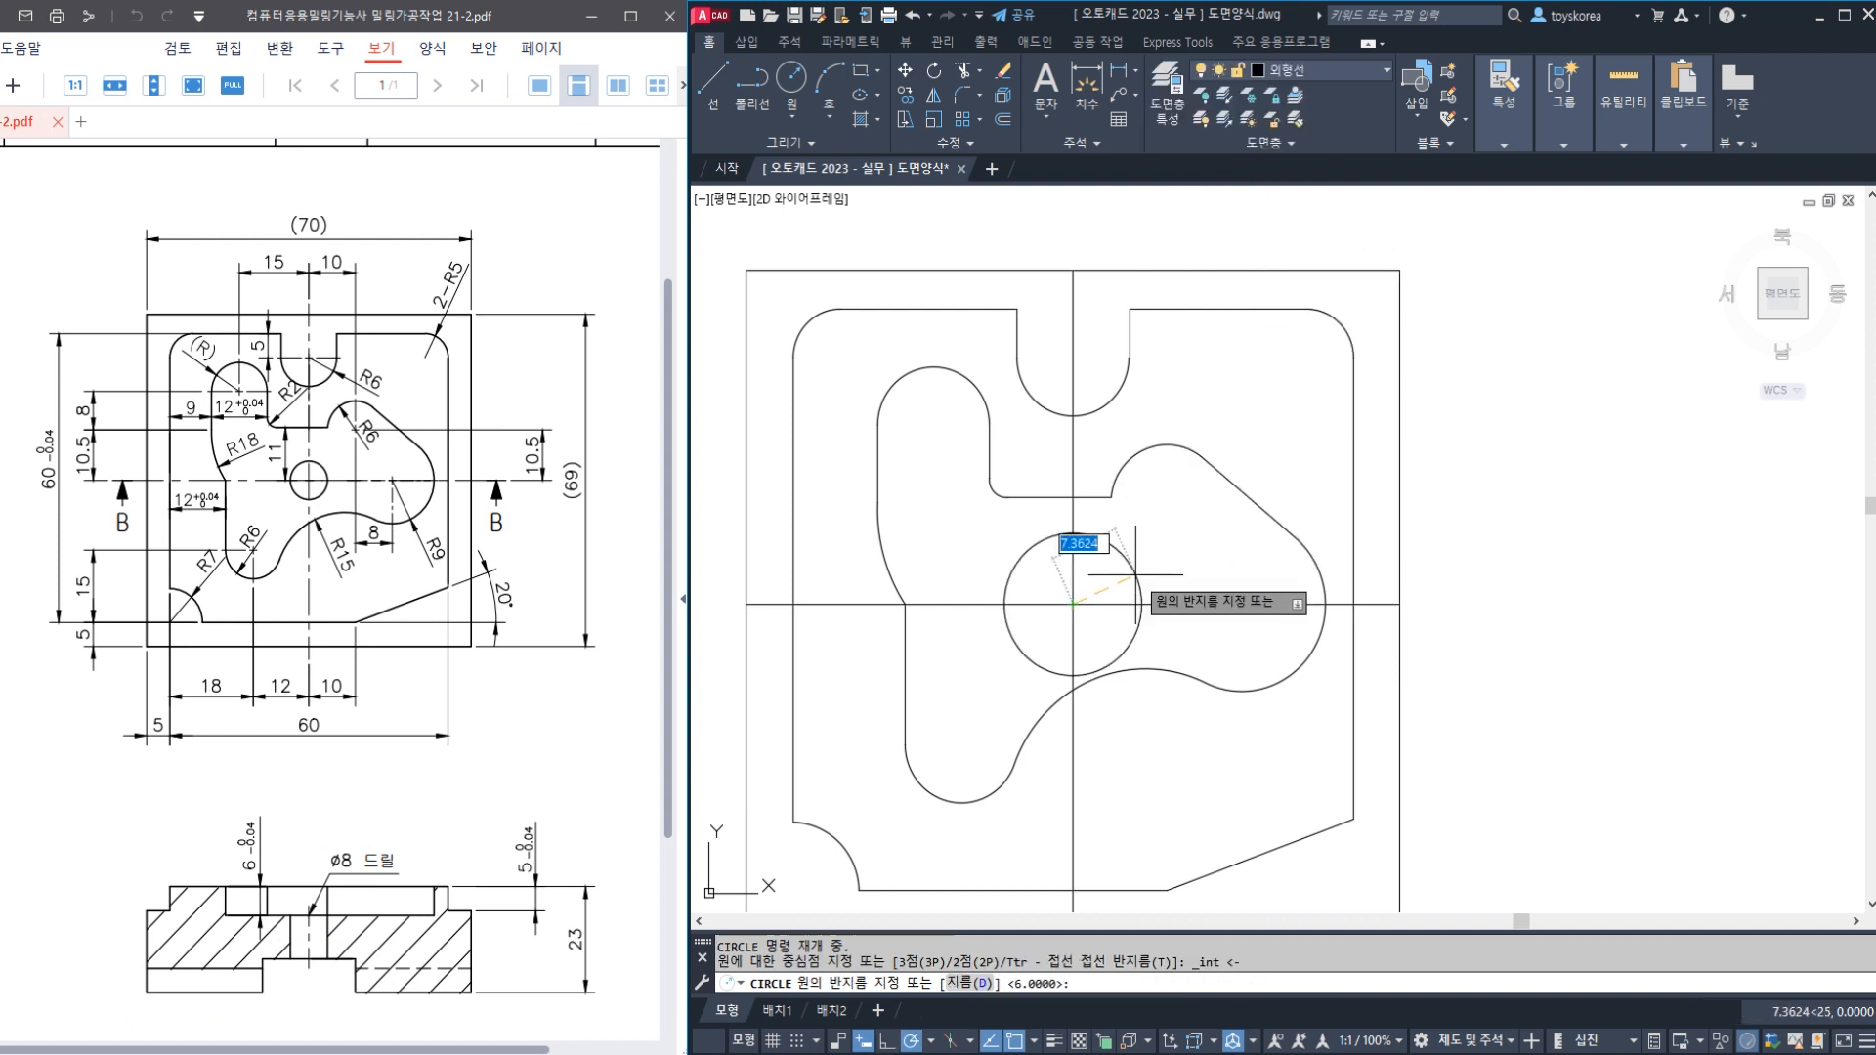
{"action": "type", "text": "D"}
{"action": "key", "text": "Return"}
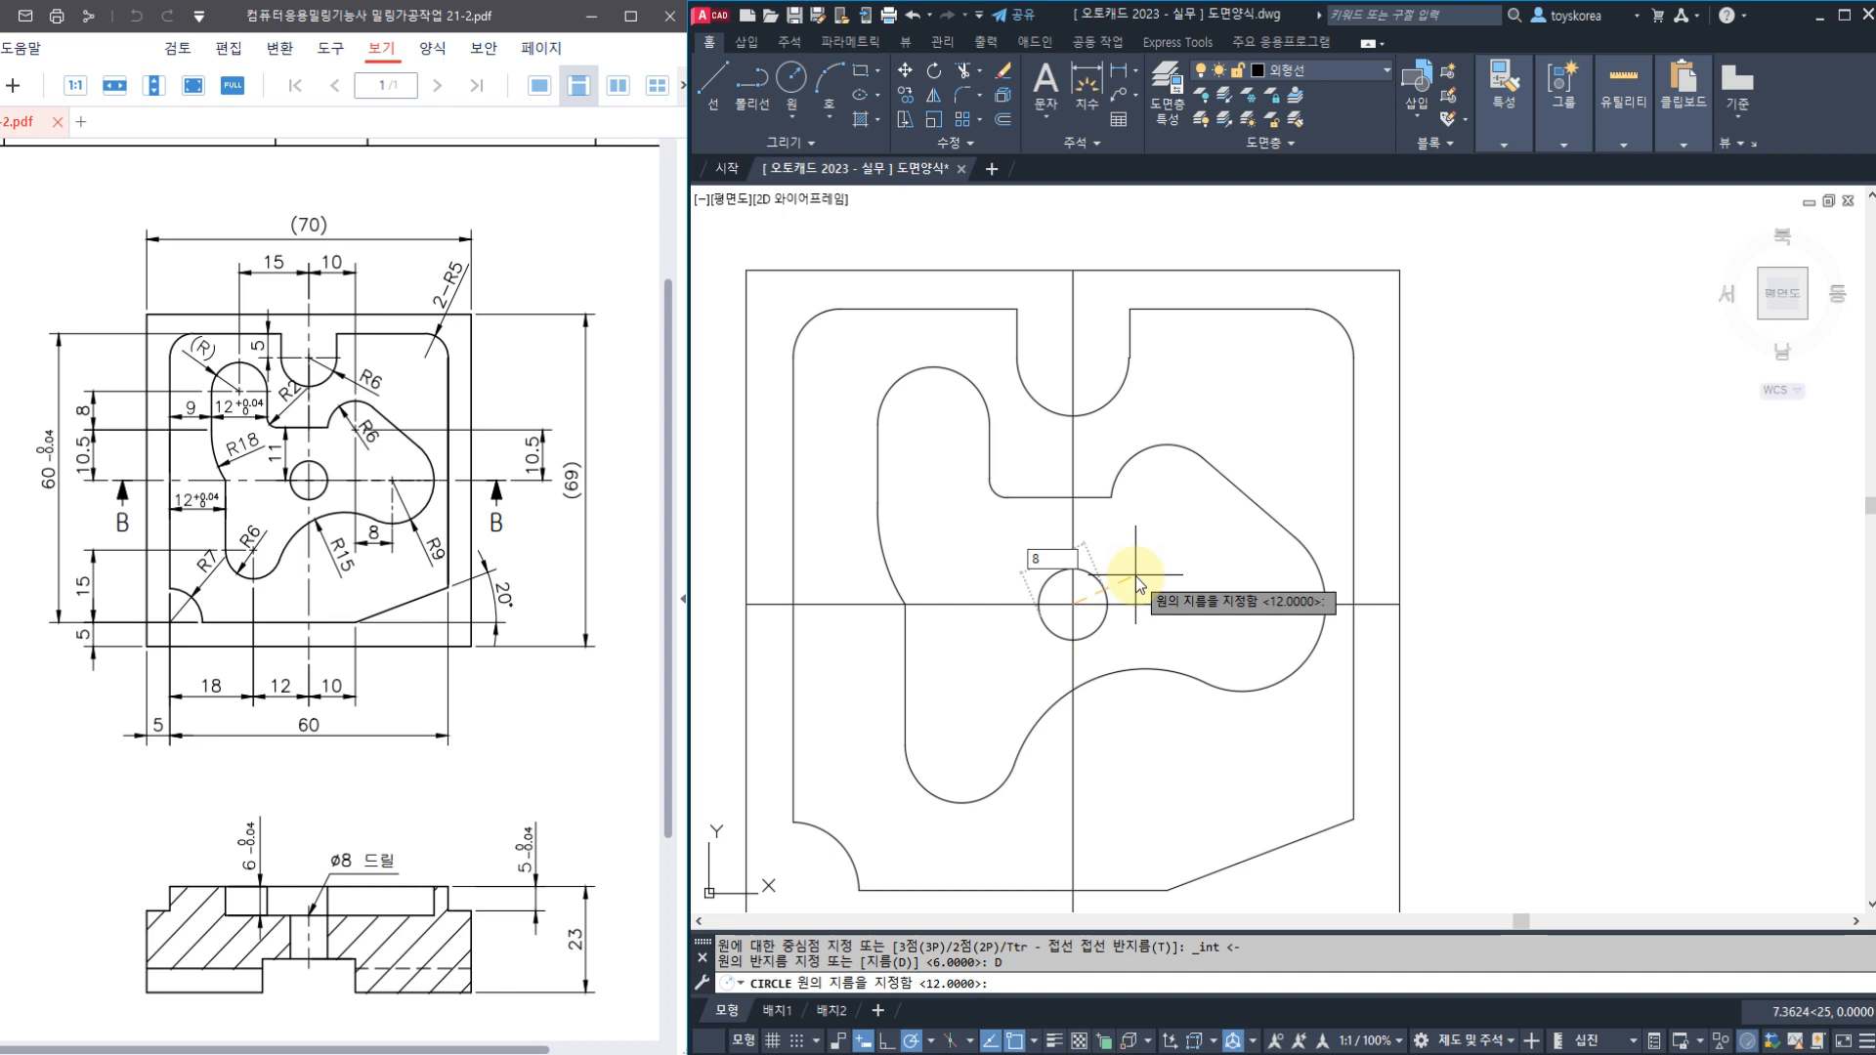
{"action": "type", "text": "8"}
{"action": "key", "text": "Return"}
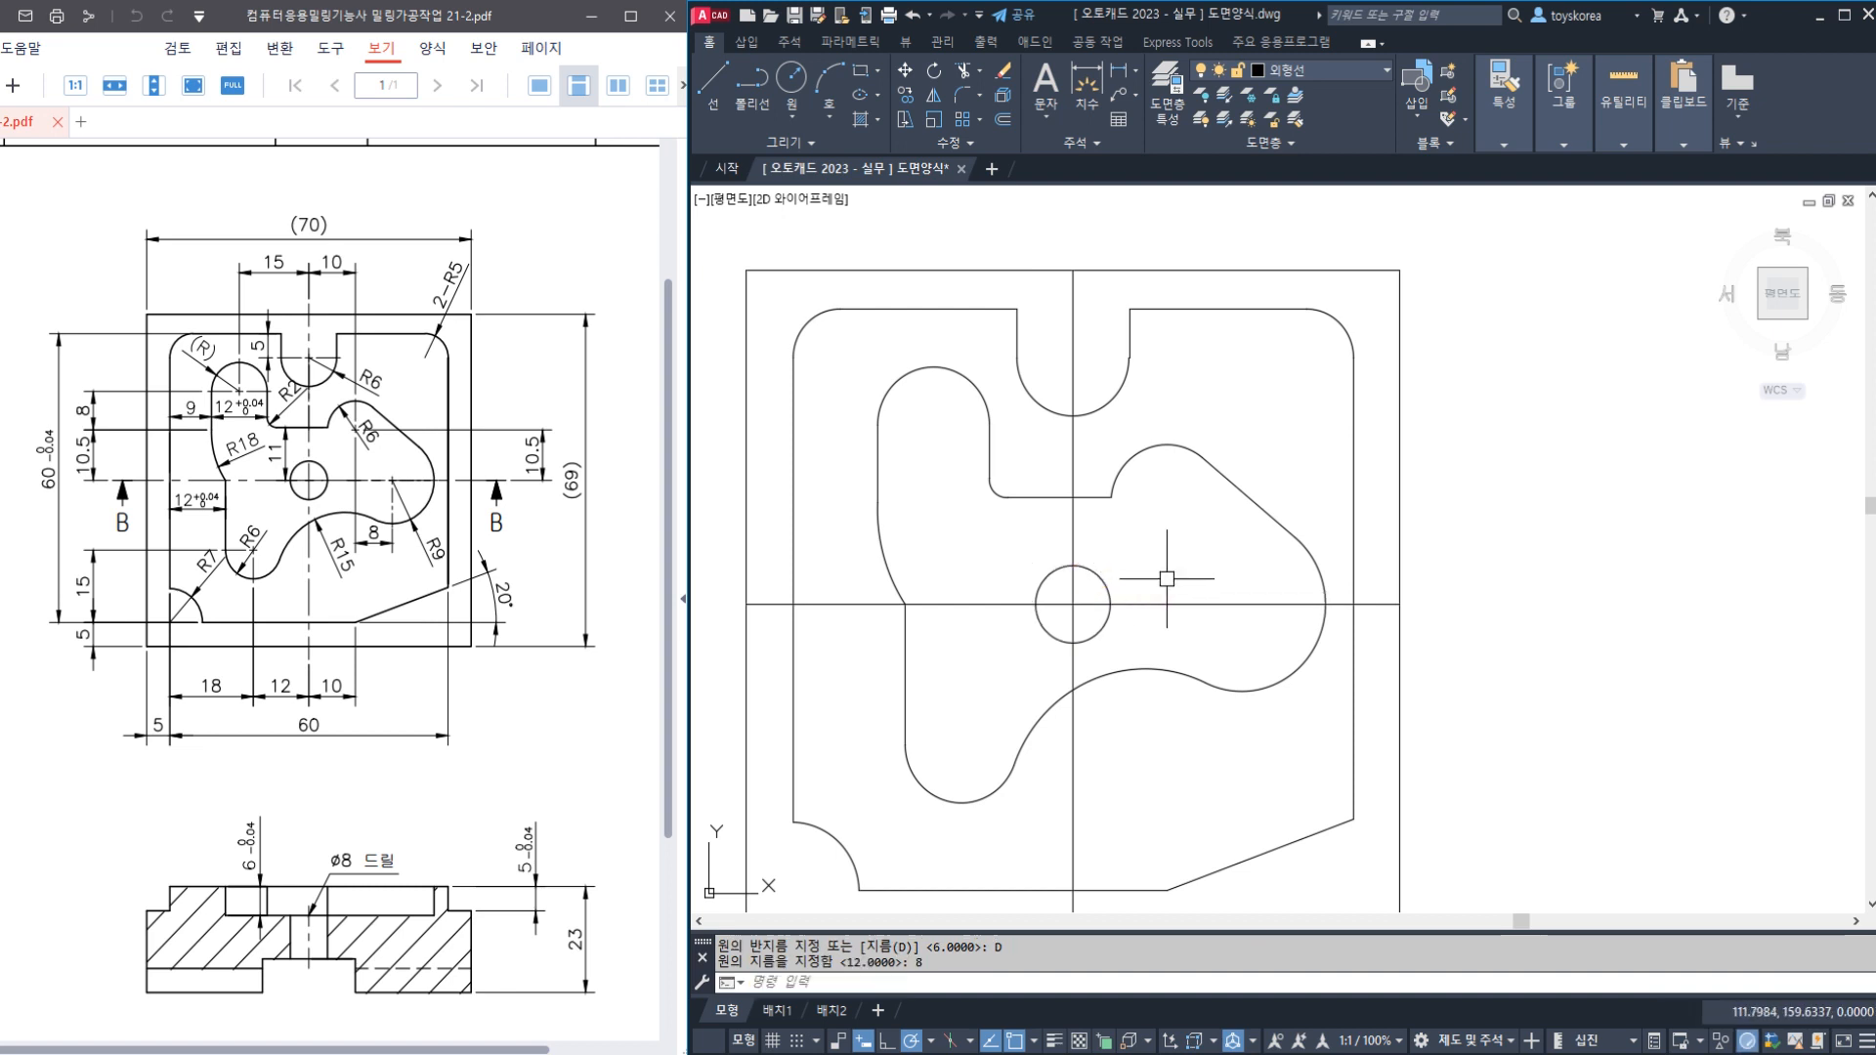
{"action": "middle_click_drag", "start_coordinate": [1167, 579], "coordinate": [1179, 522]}
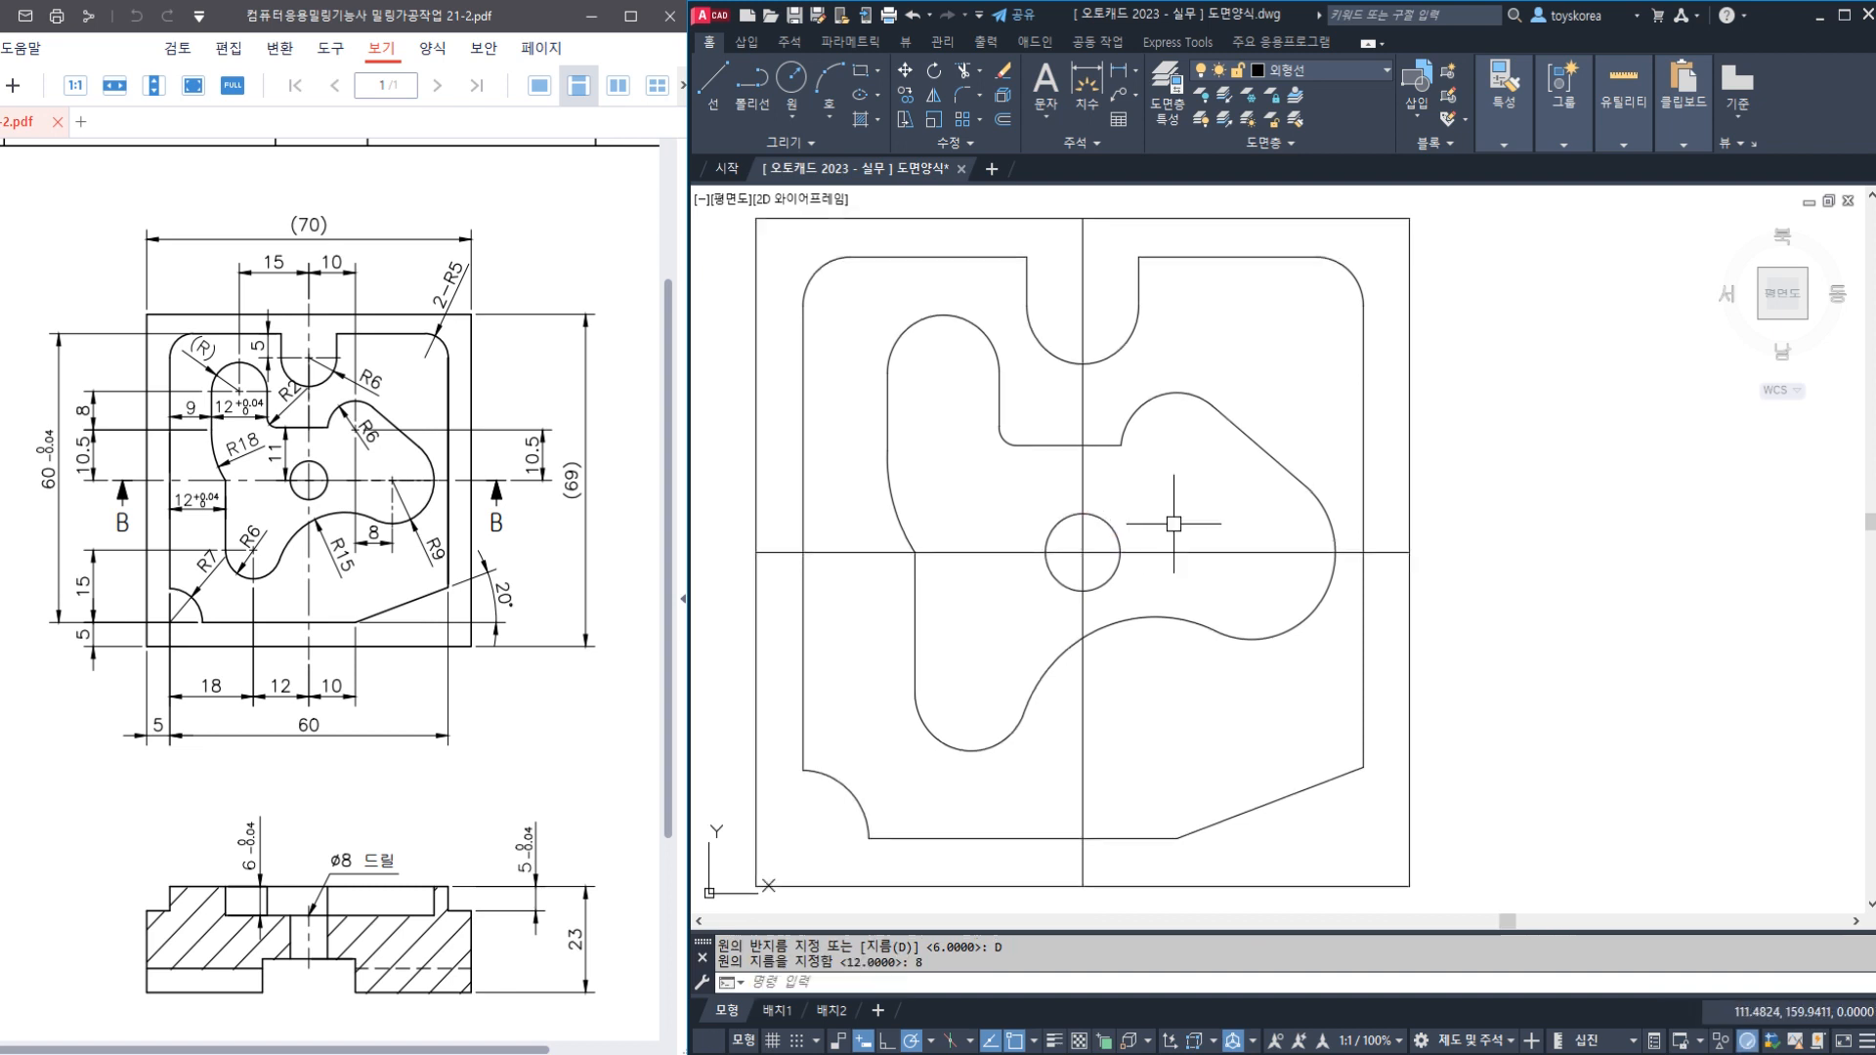
{"action": "key", "text": "ctrl+s"}
Erase the part's horizontal and vertical centerlines and save the drawing
{"action": "left_click", "coordinate": [1164, 545]}
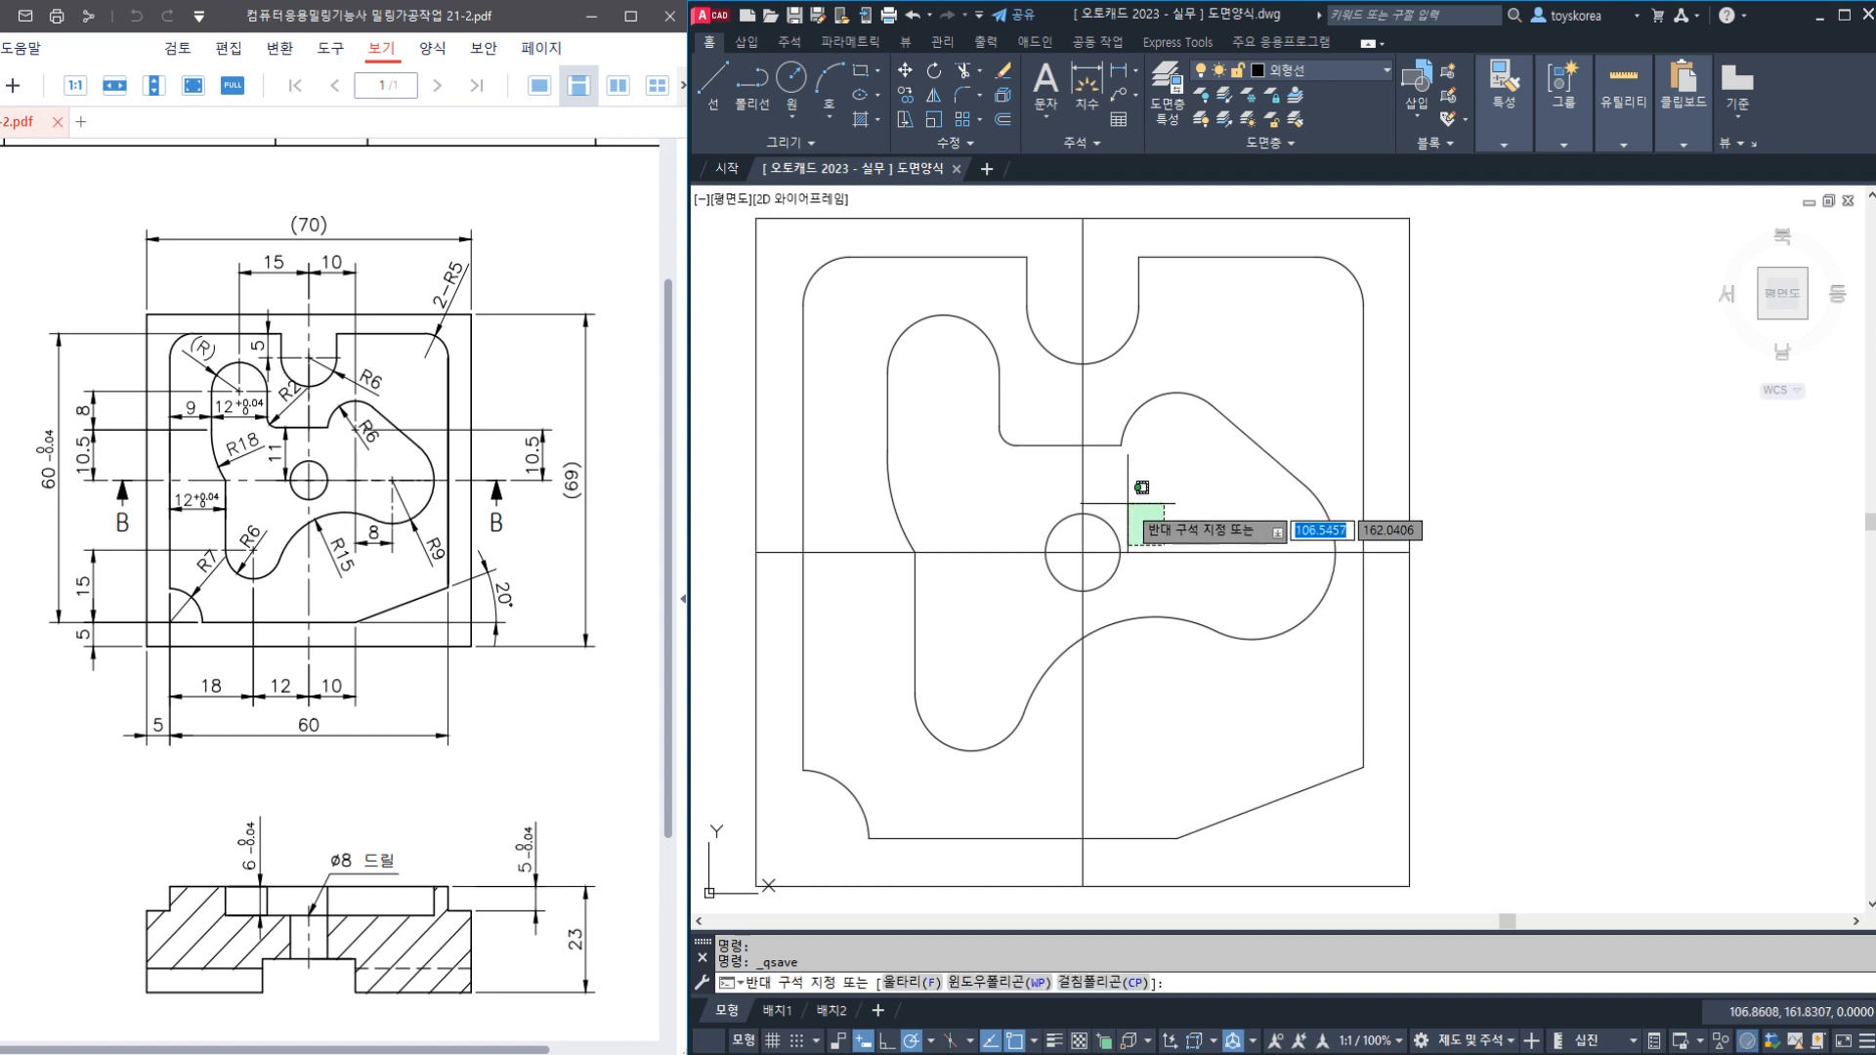
{"action": "left_click", "coordinate": [1134, 562]}
{"action": "left_click", "coordinate": [1083, 480]}
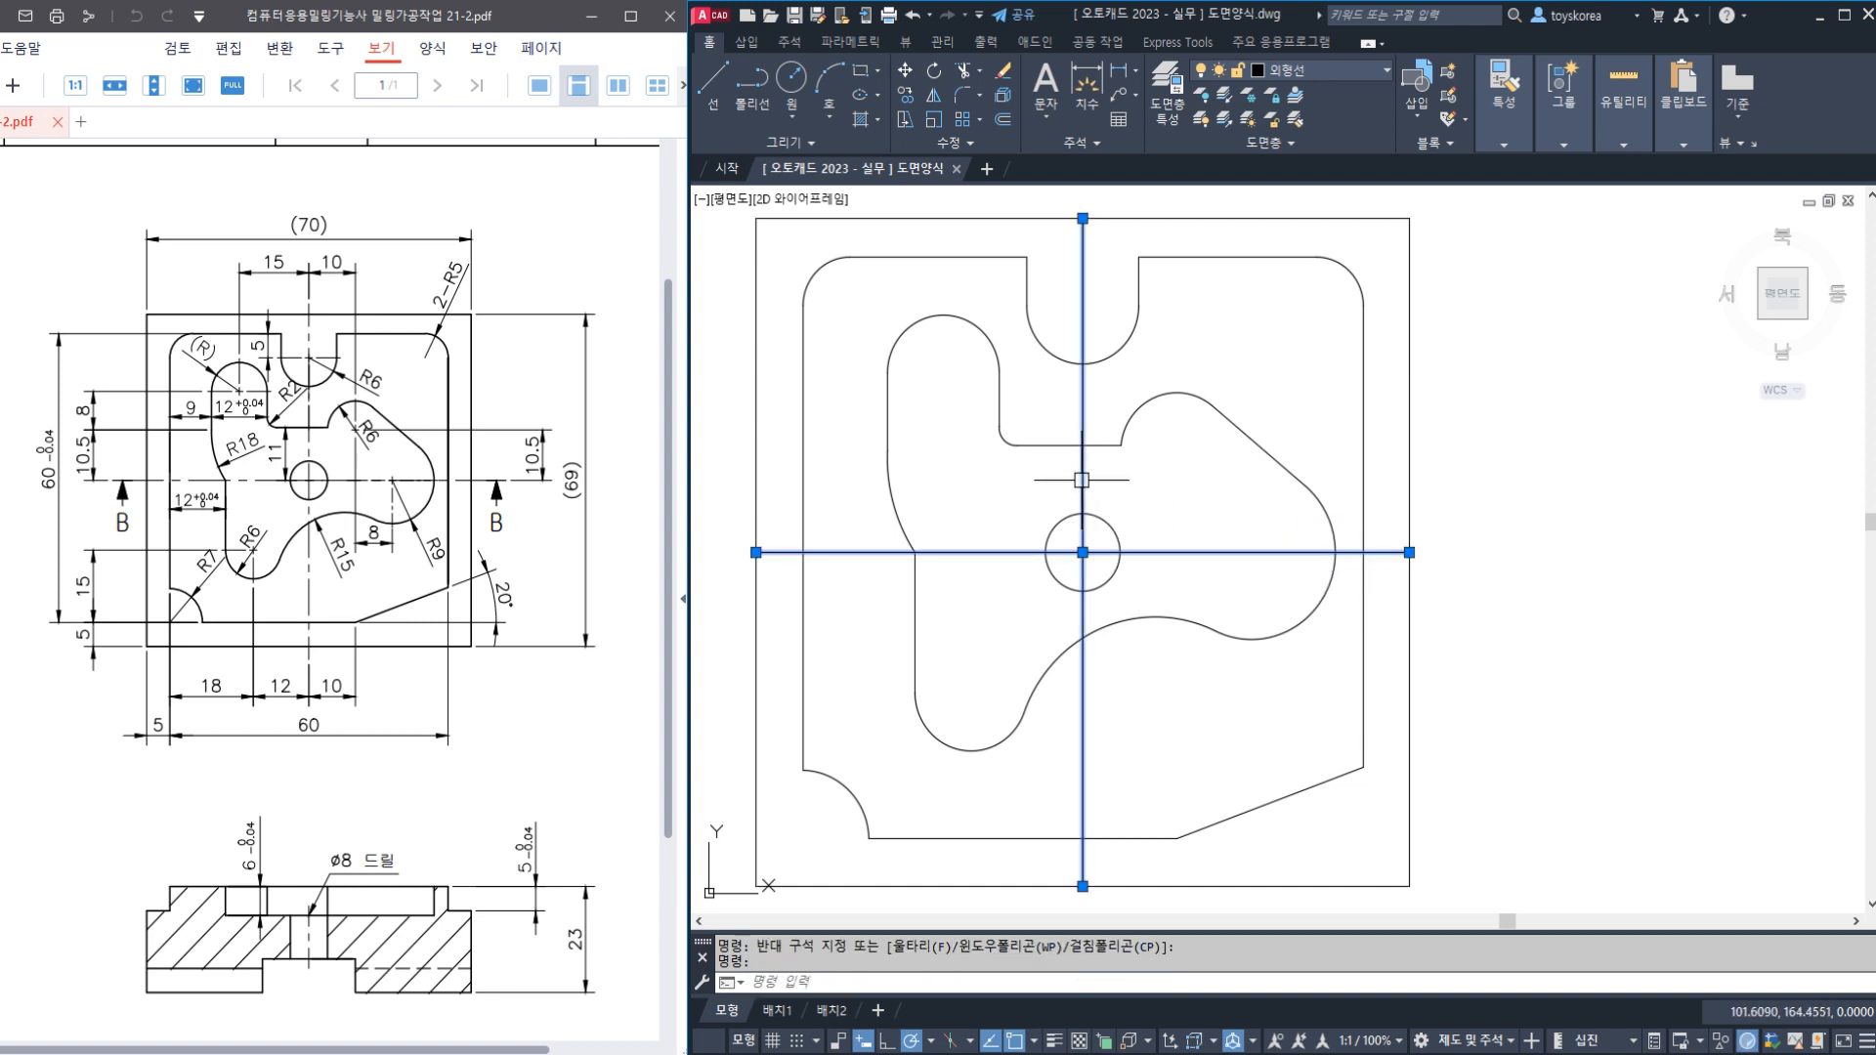
{"action": "type", "text": "E"}
{"action": "key", "text": "Return"}
{"action": "scroll", "coordinate": [977, 552], "scroll_direction": "down", "scroll_amount": 3}
{"action": "scroll", "coordinate": [1045, 557], "scroll_direction": "up", "scroll_amount": 4}
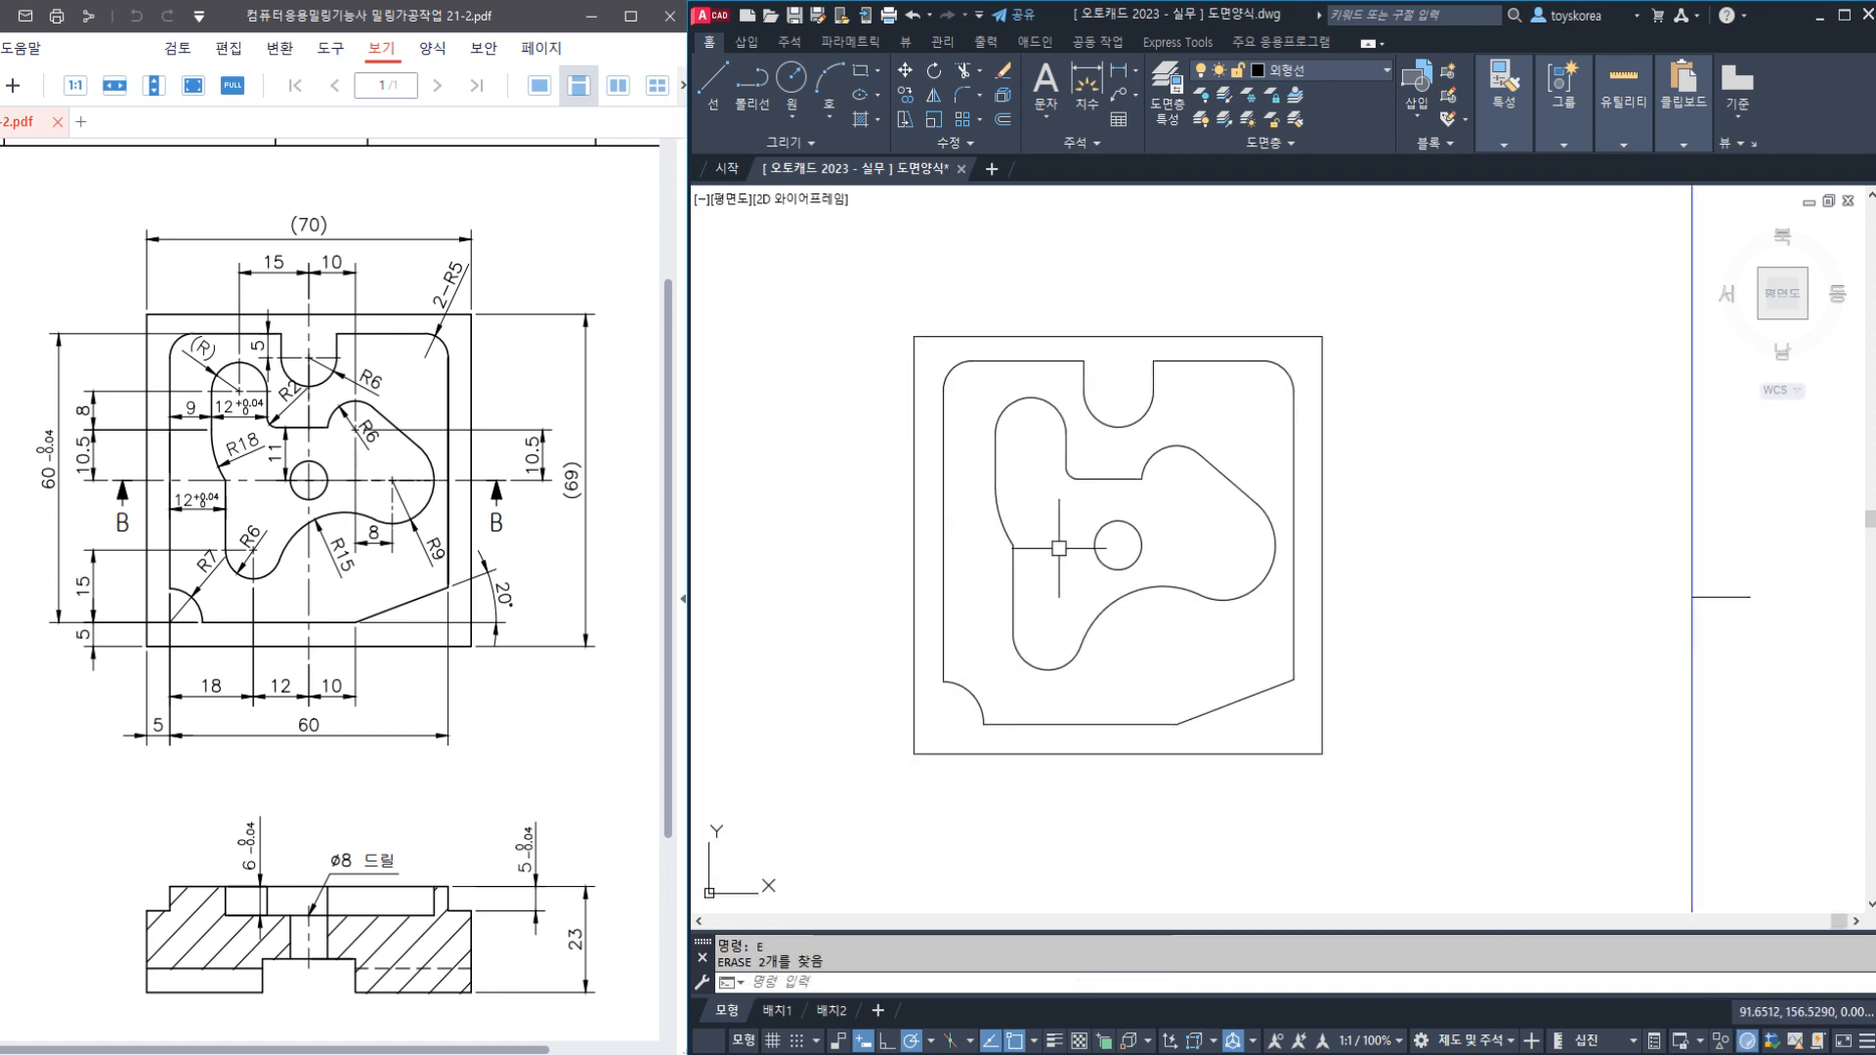
{"action": "middle_click_drag", "start_coordinate": [1061, 531], "coordinate": [1075, 535]}
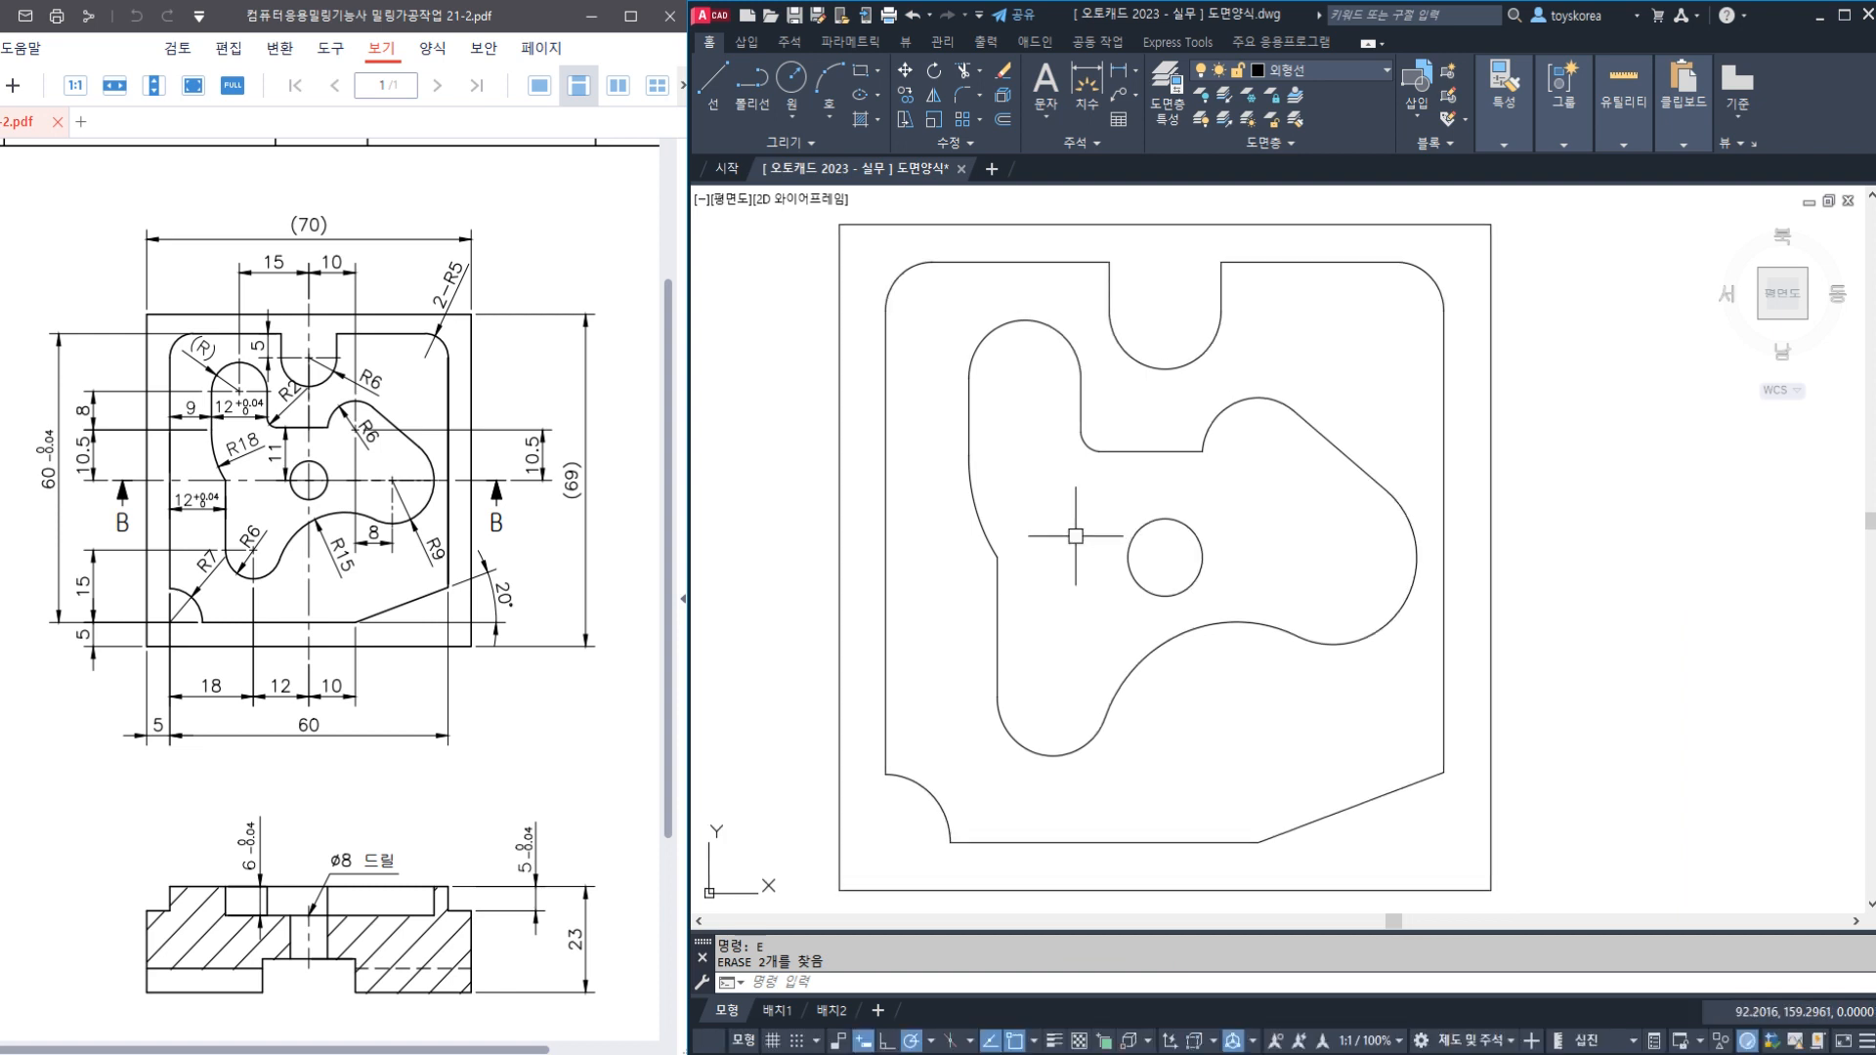
{"action": "key", "text": "ctrl+s"}
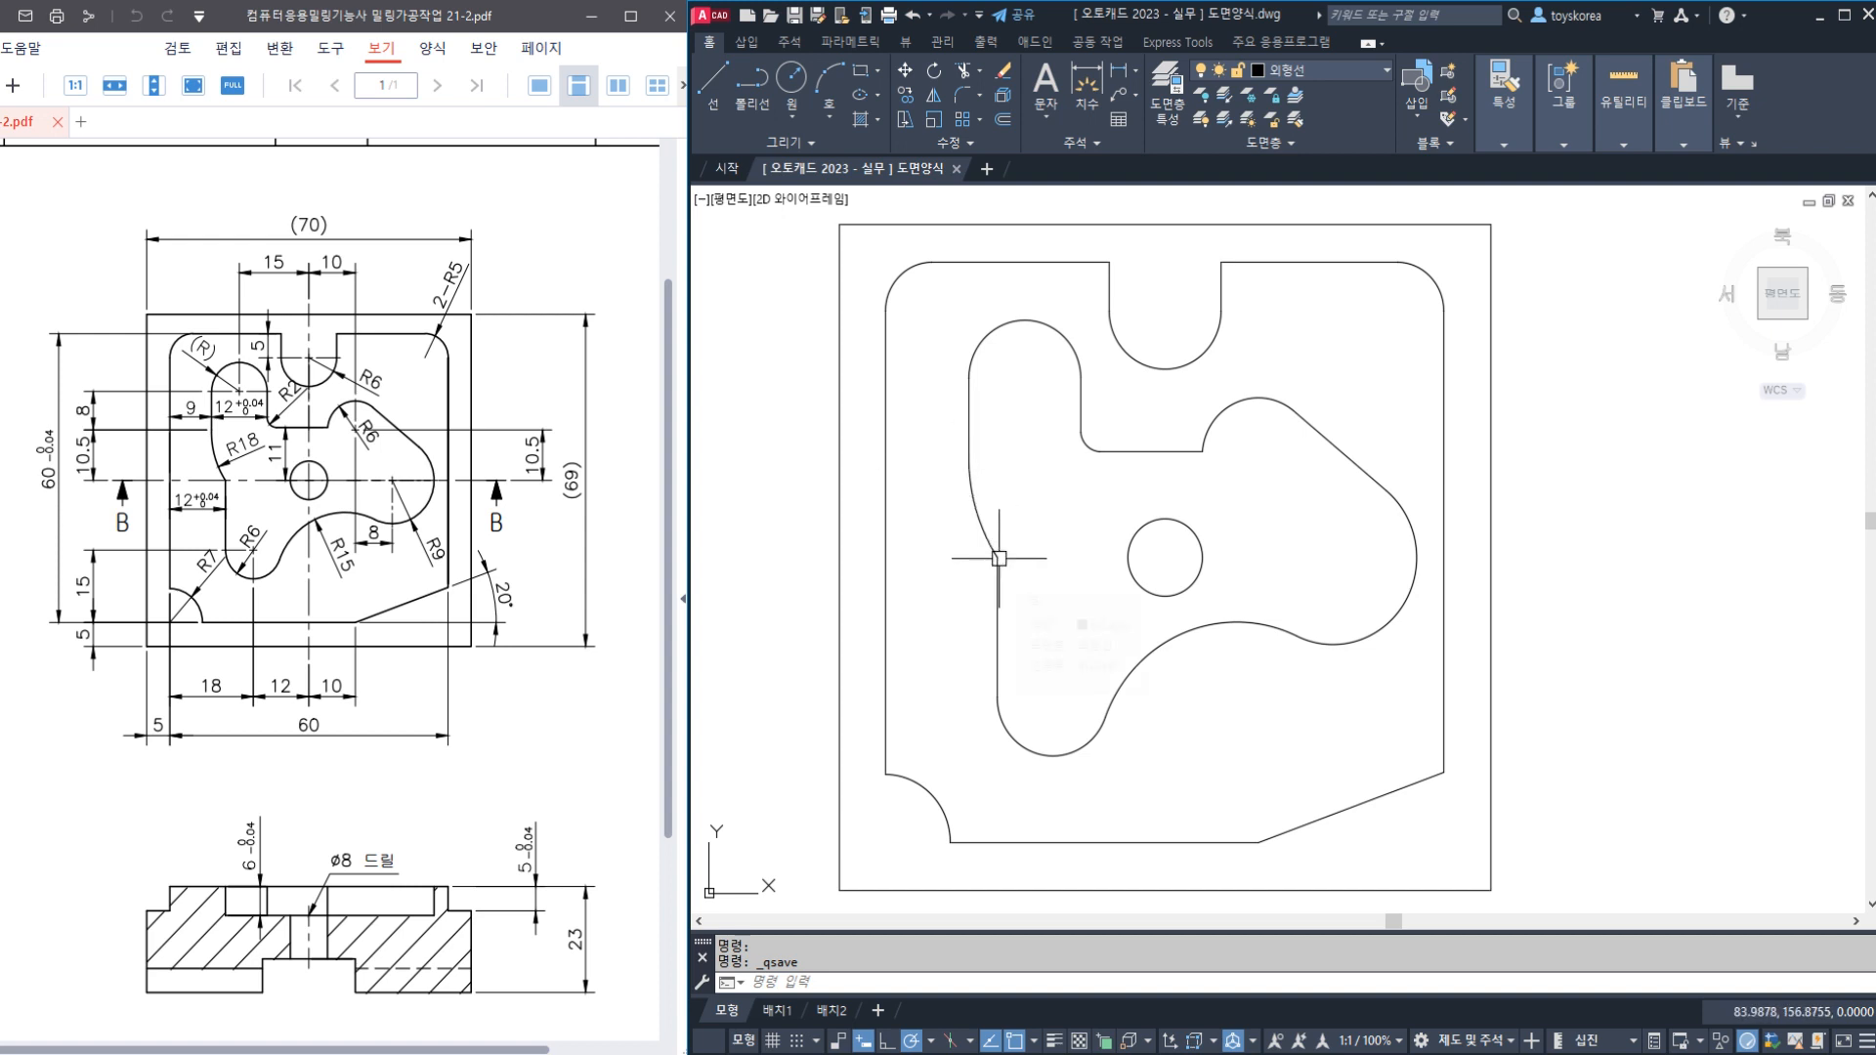
Check the radius of the pocket's left arc with a temporary radius dimension and erase that dimension
{"action": "type", "text": "DRA"}
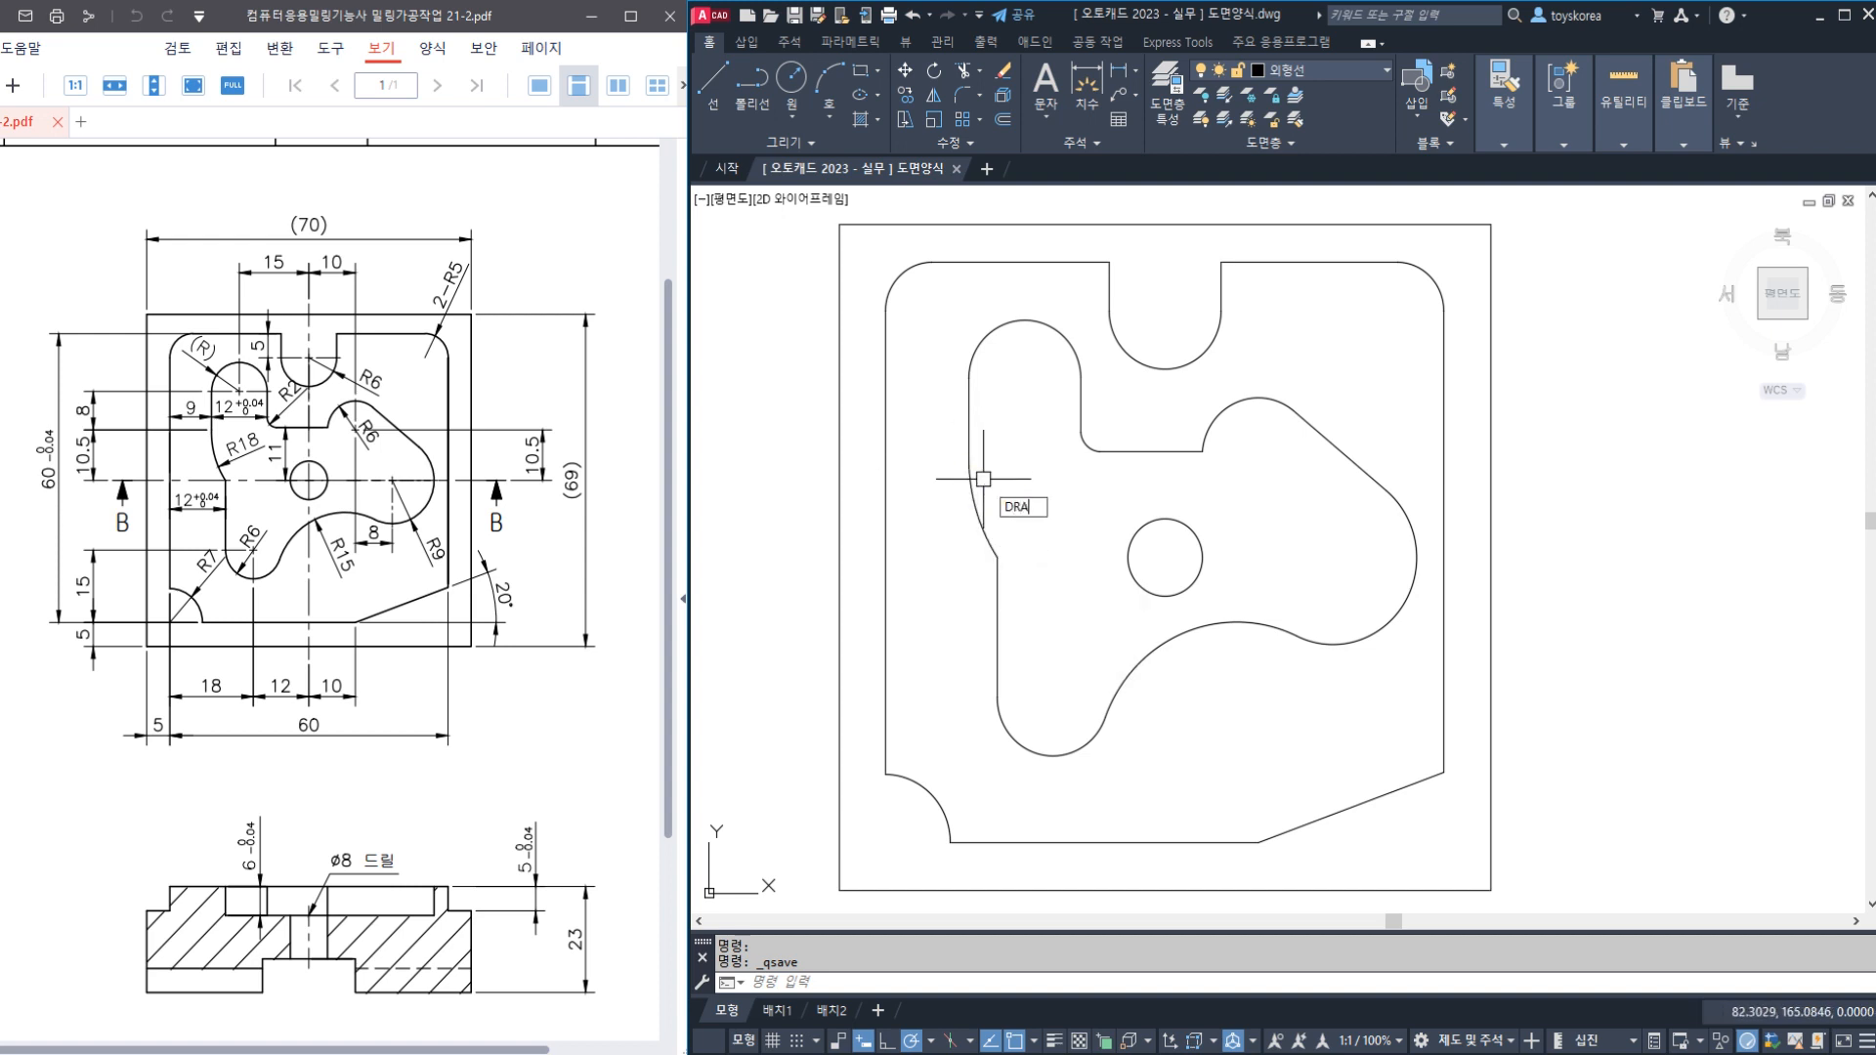
{"action": "key", "text": "Return"}
{"action": "left_click", "coordinate": [977, 510]}
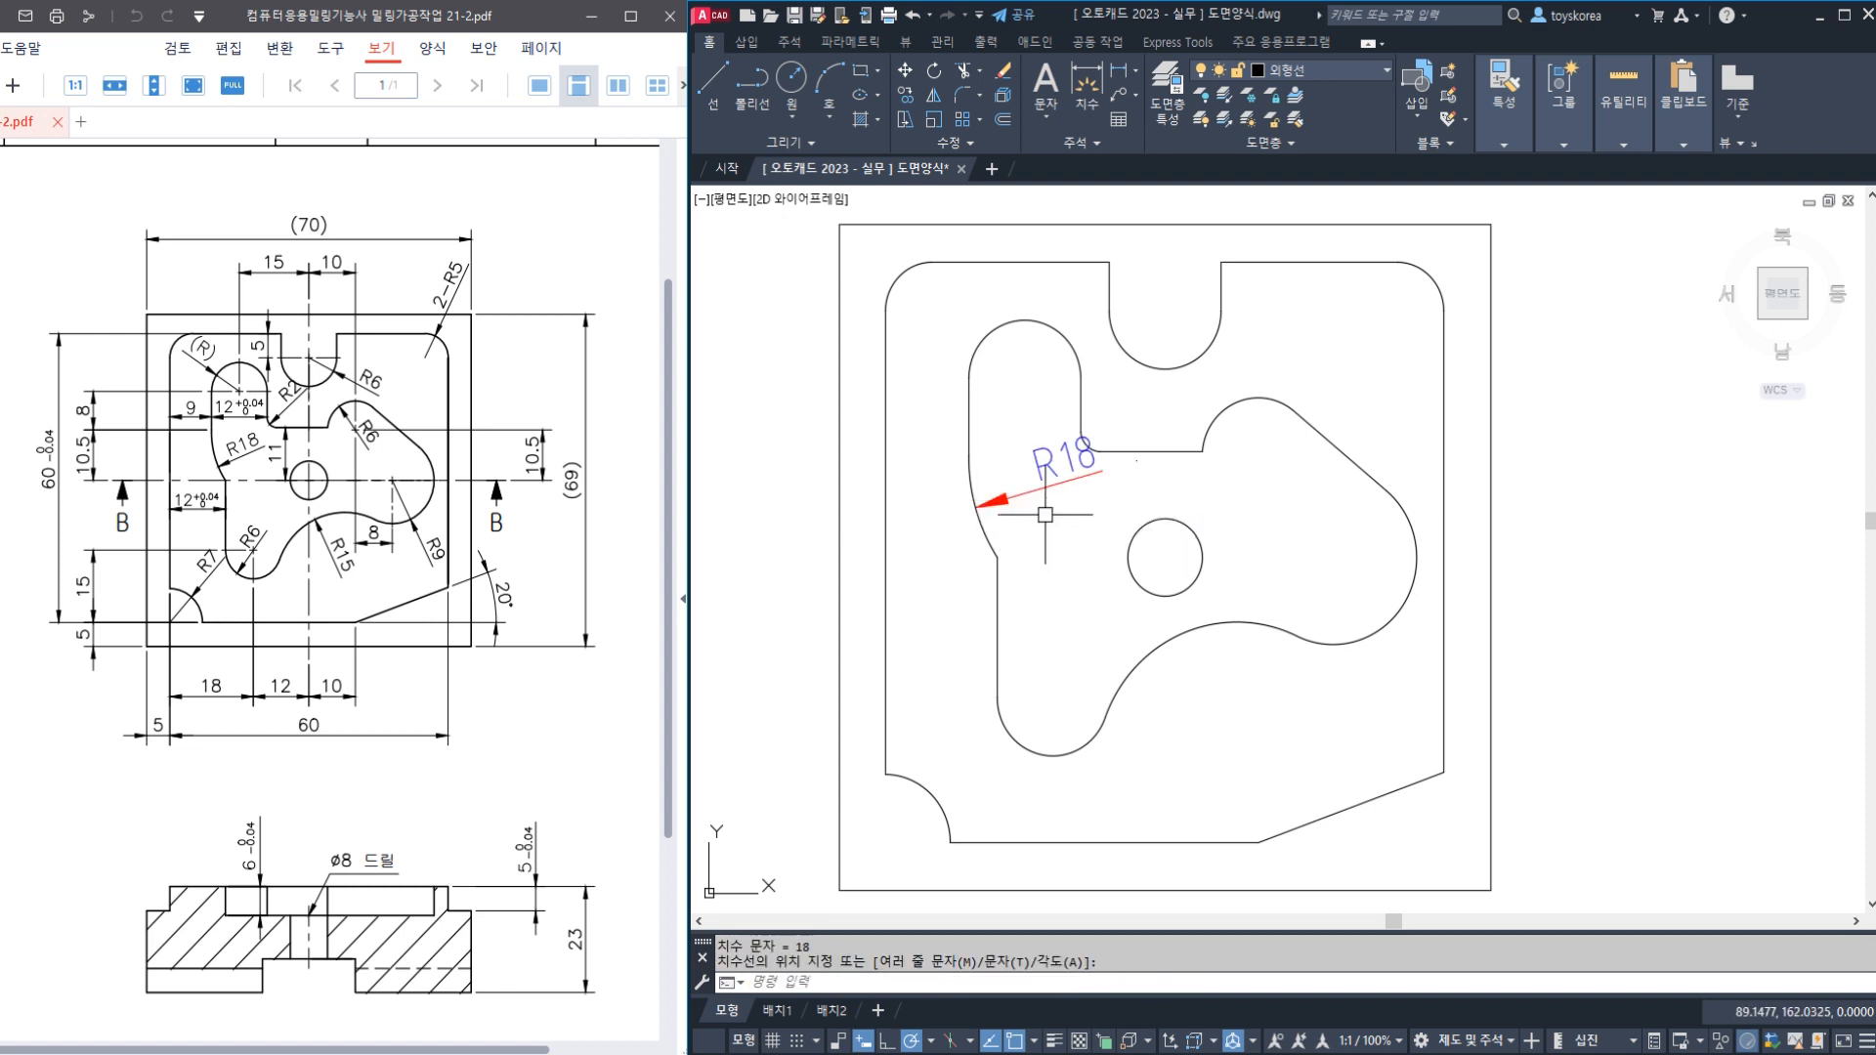
{"action": "left_click", "coordinate": [1016, 525]}
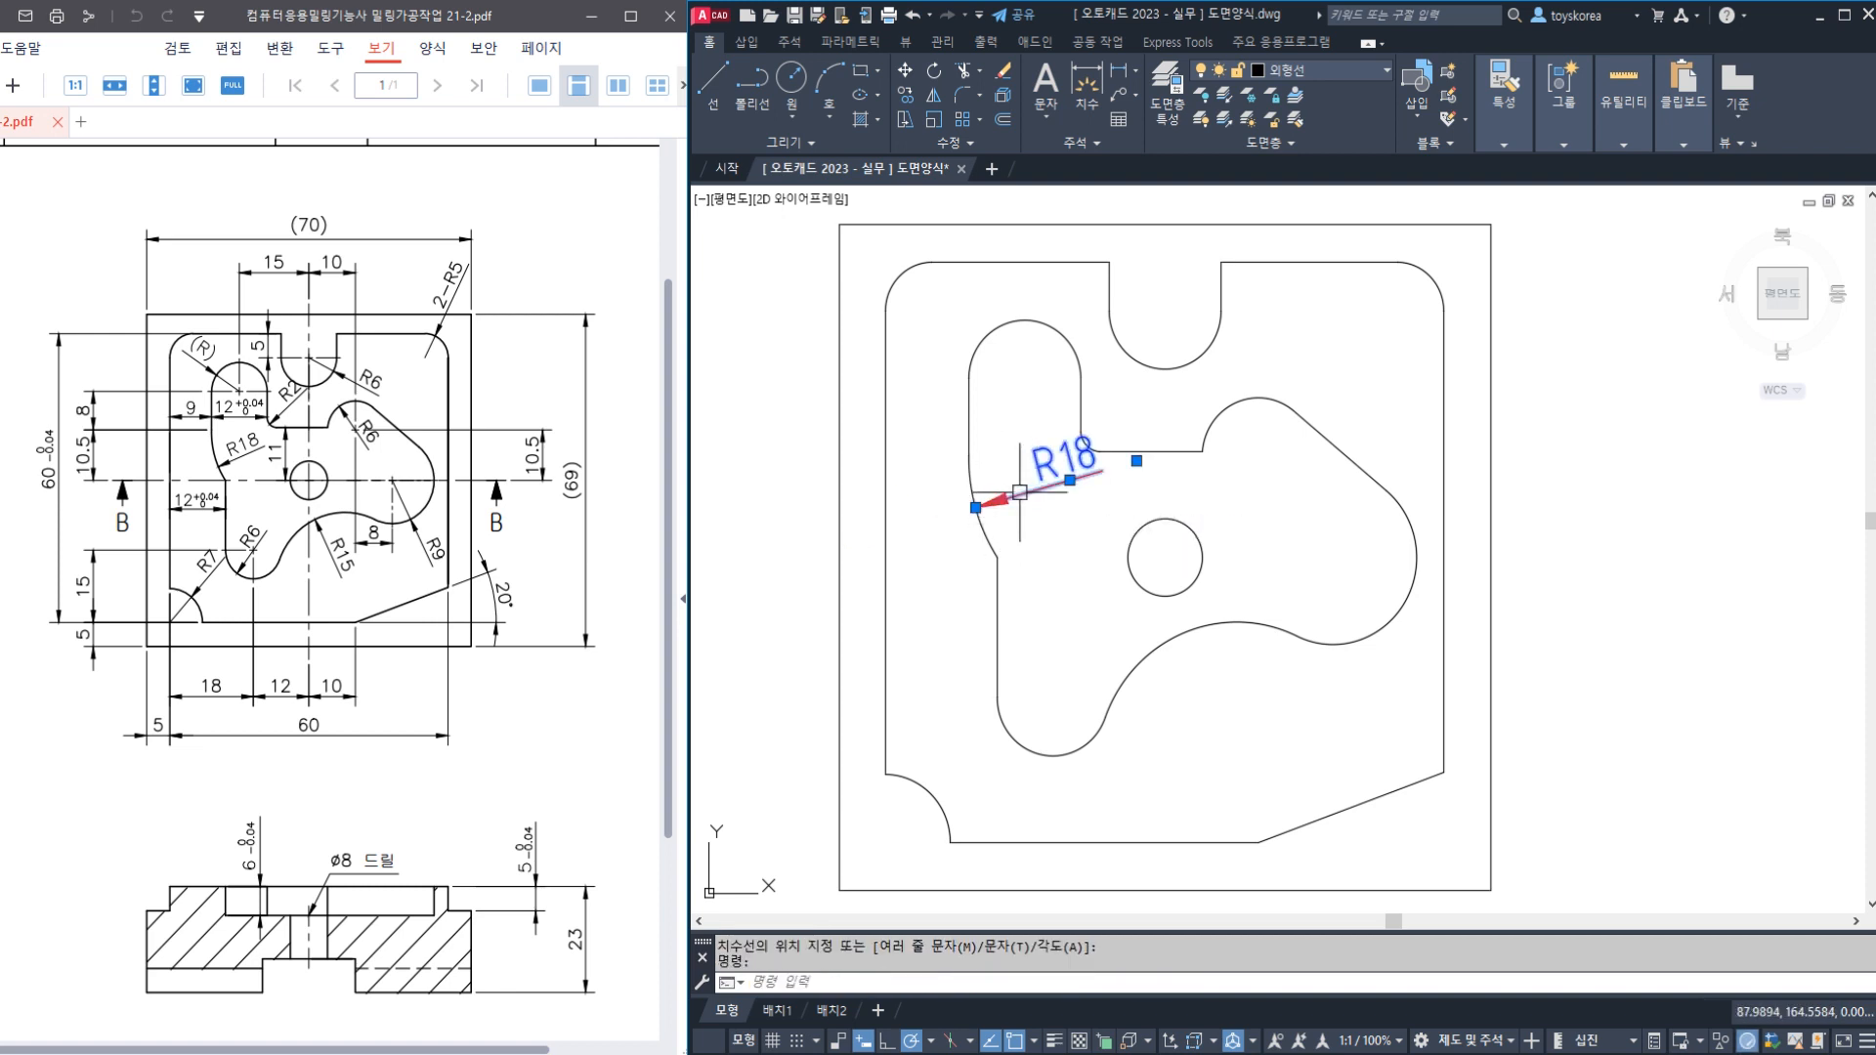
{"action": "type", "text": "e"}
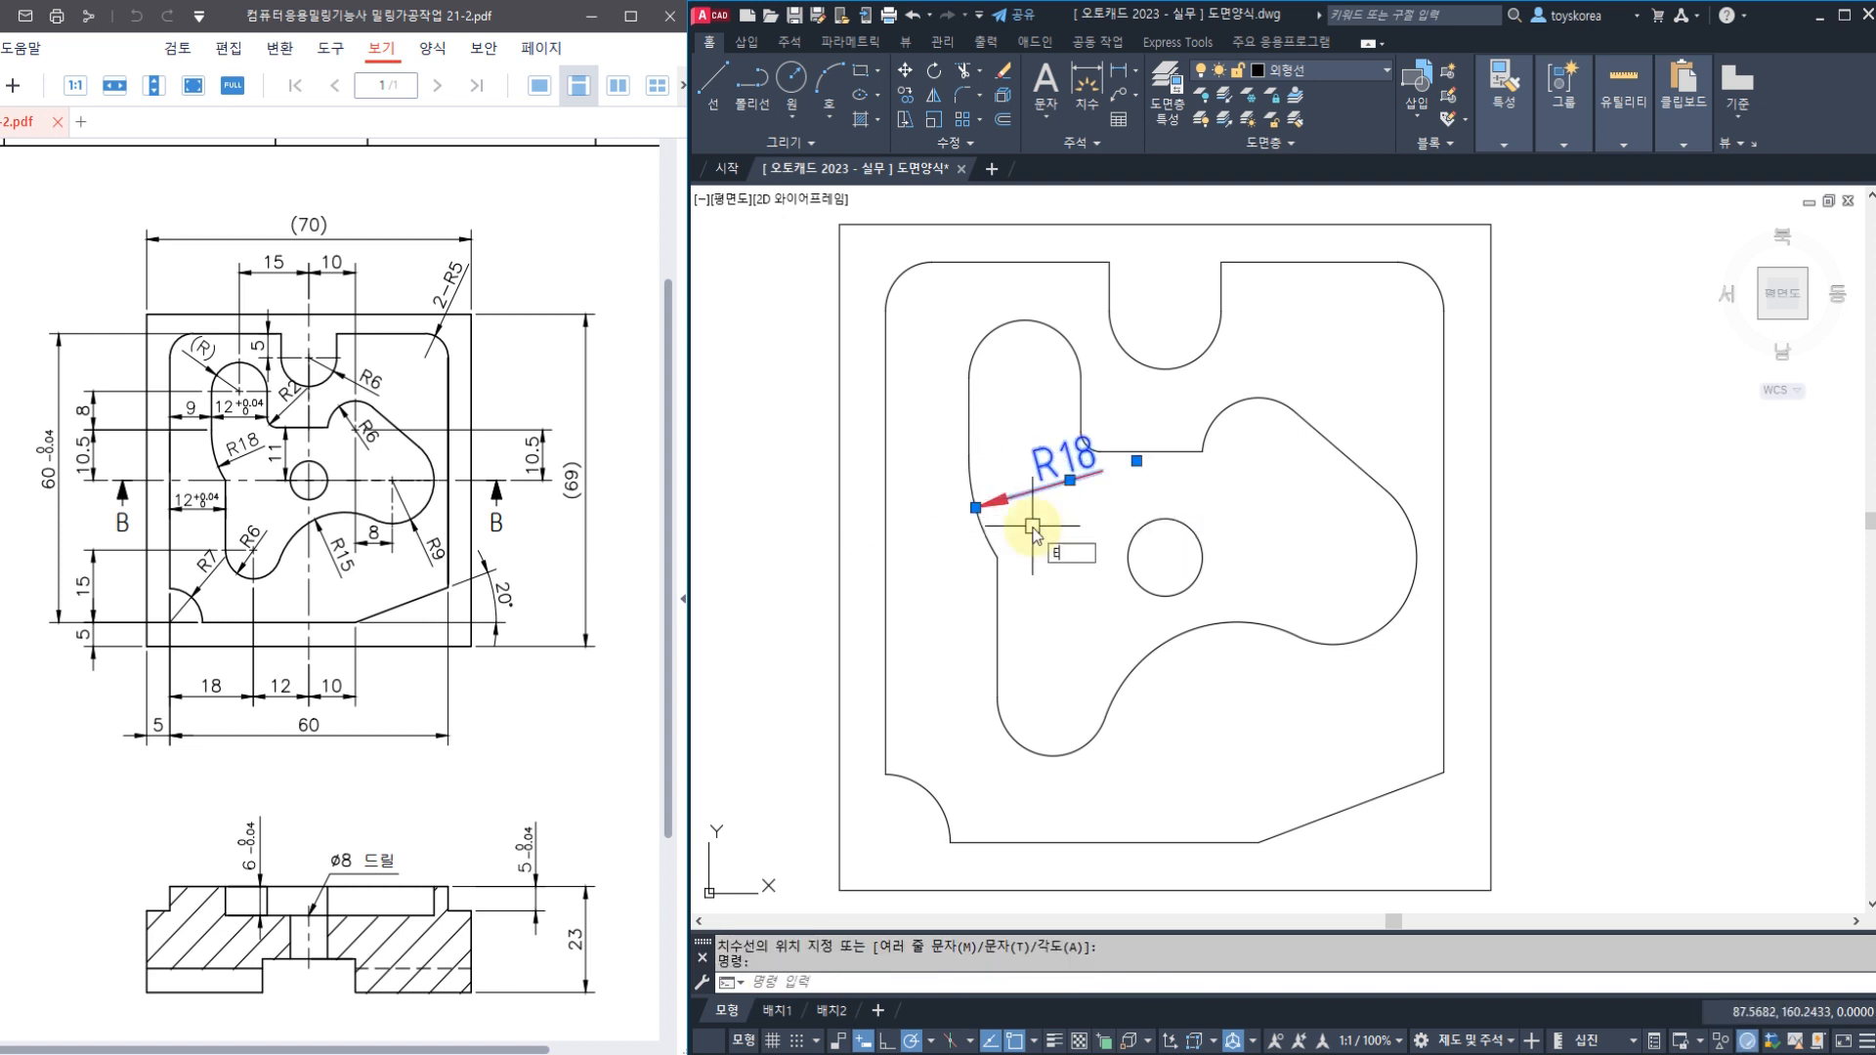
{"action": "key", "text": "Return"}
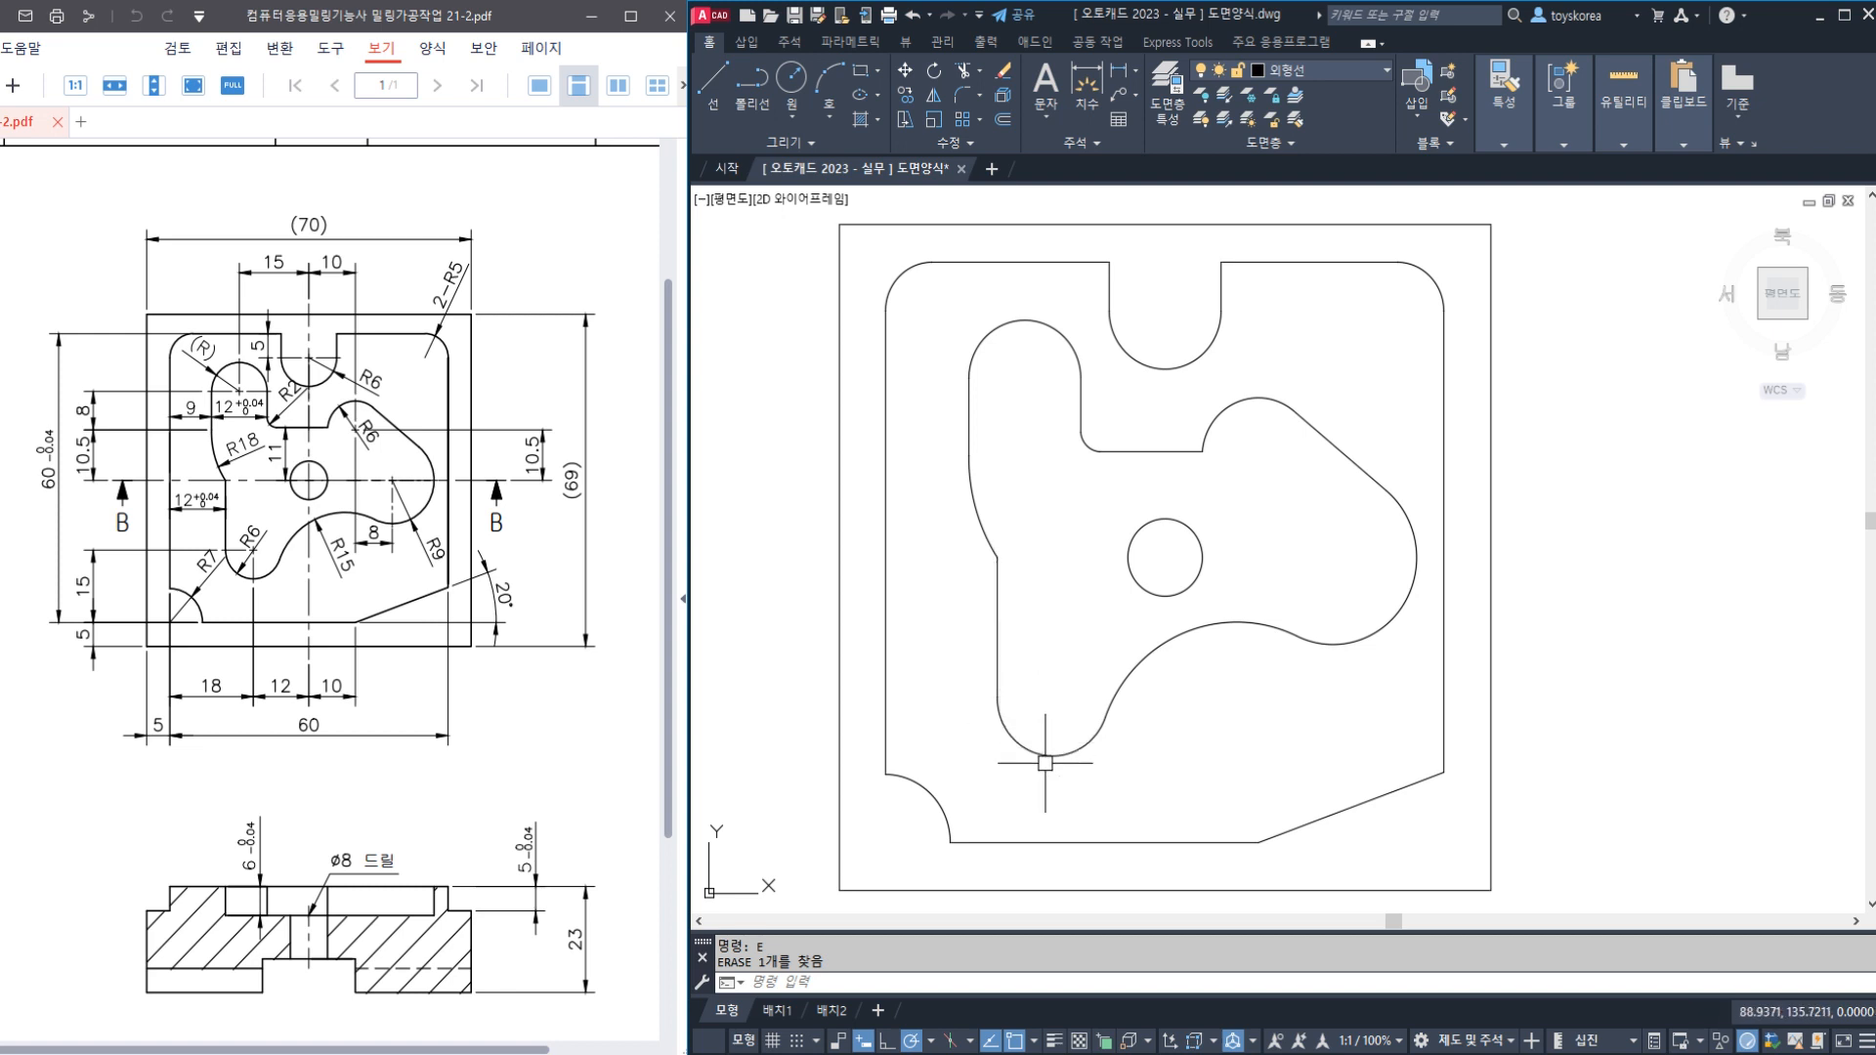
Compare the reference PDF's dimensioned top view and section B-B with the drawn part outline
{"action": "scroll", "coordinate": [243, 502], "scroll_direction": "down", "scroll_amount": 3}
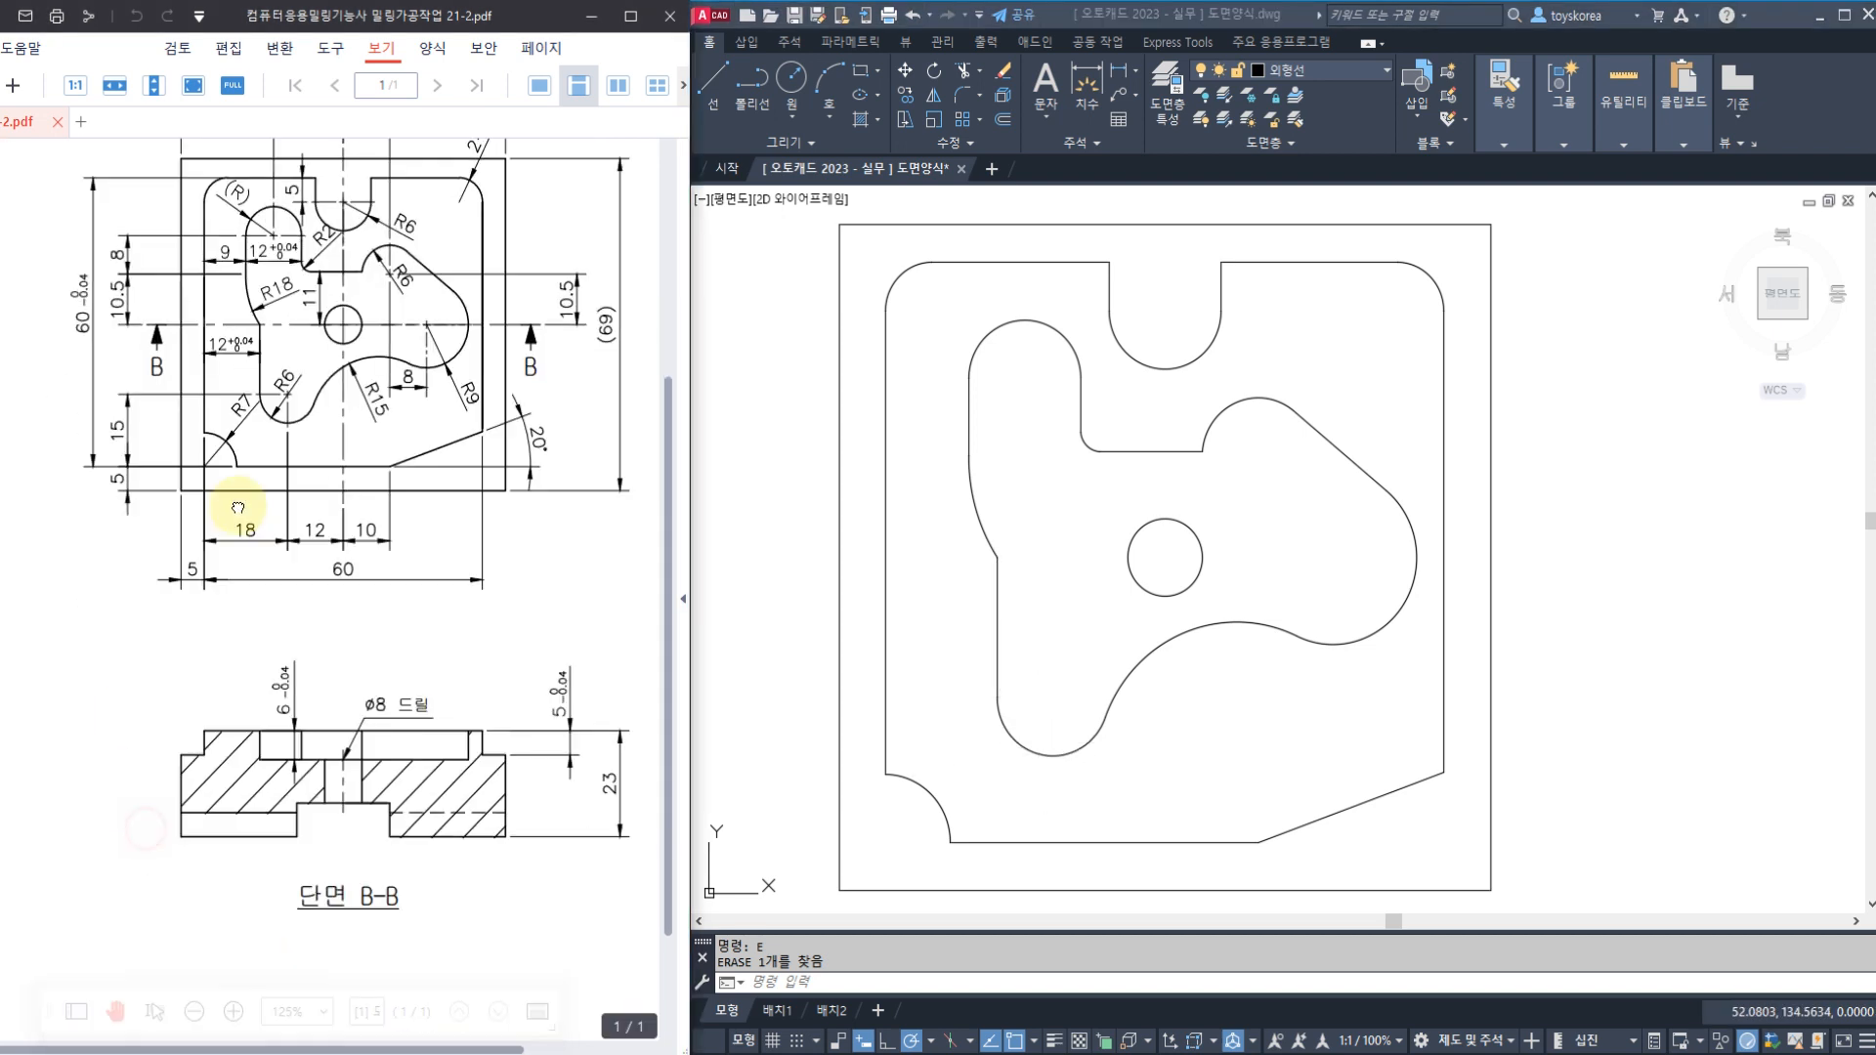
{"action": "scroll", "coordinate": [570, 750], "scroll_direction": "up", "scroll_amount": 5}
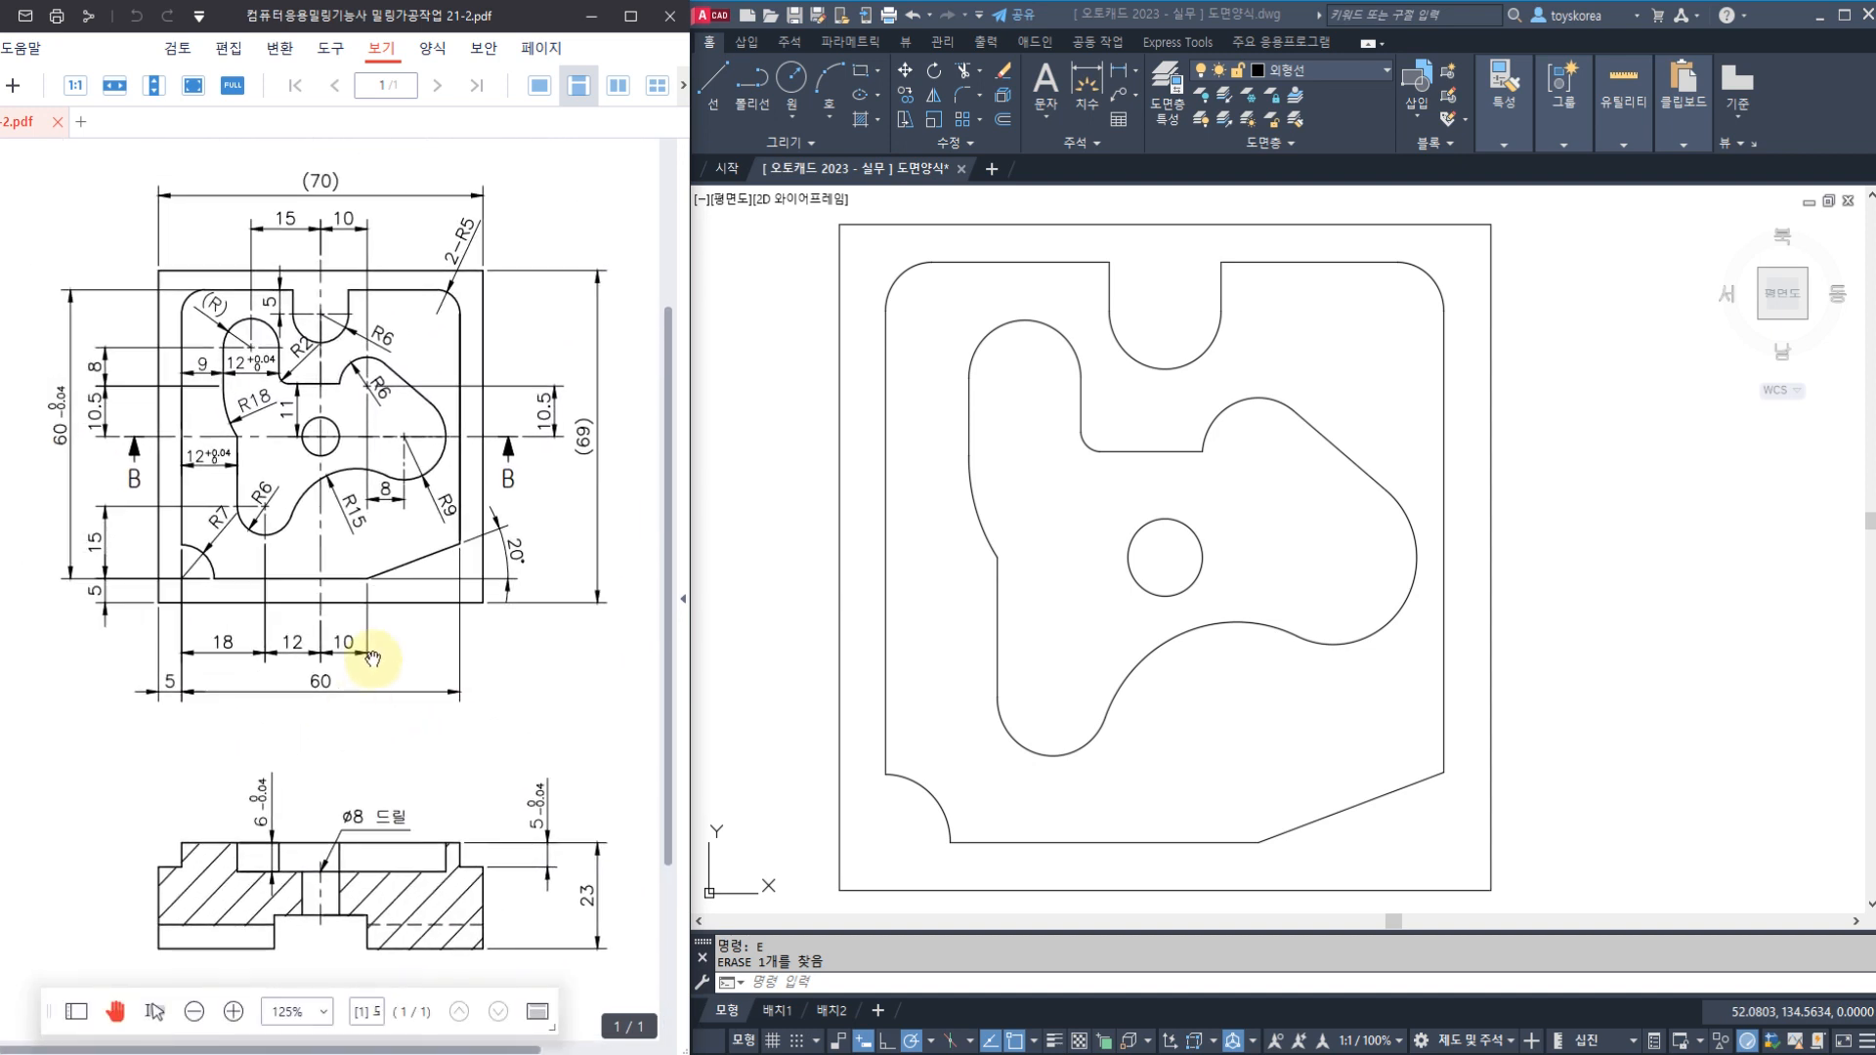
{"action": "scroll", "coordinate": [317, 372], "scroll_direction": "up", "scroll_amount": 3}
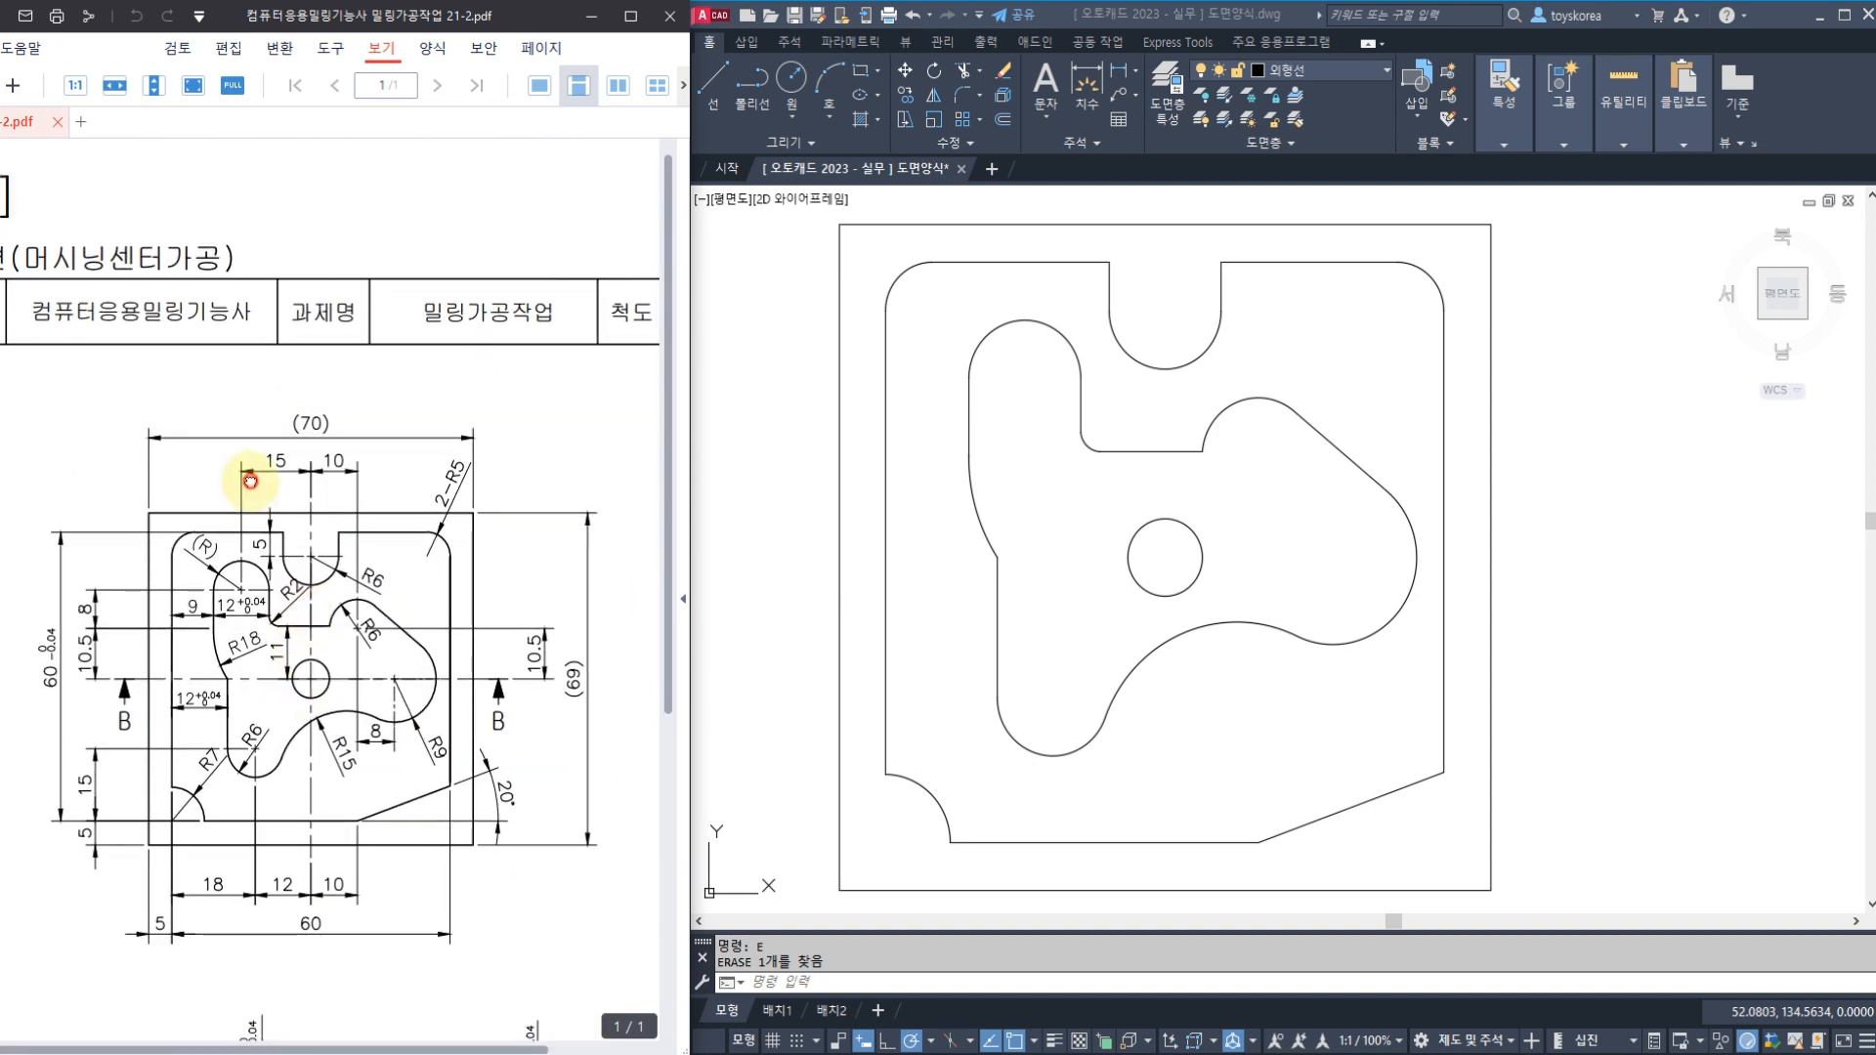
{"action": "scroll", "coordinate": [250, 480], "scroll_direction": "right", "scroll_amount": 3}
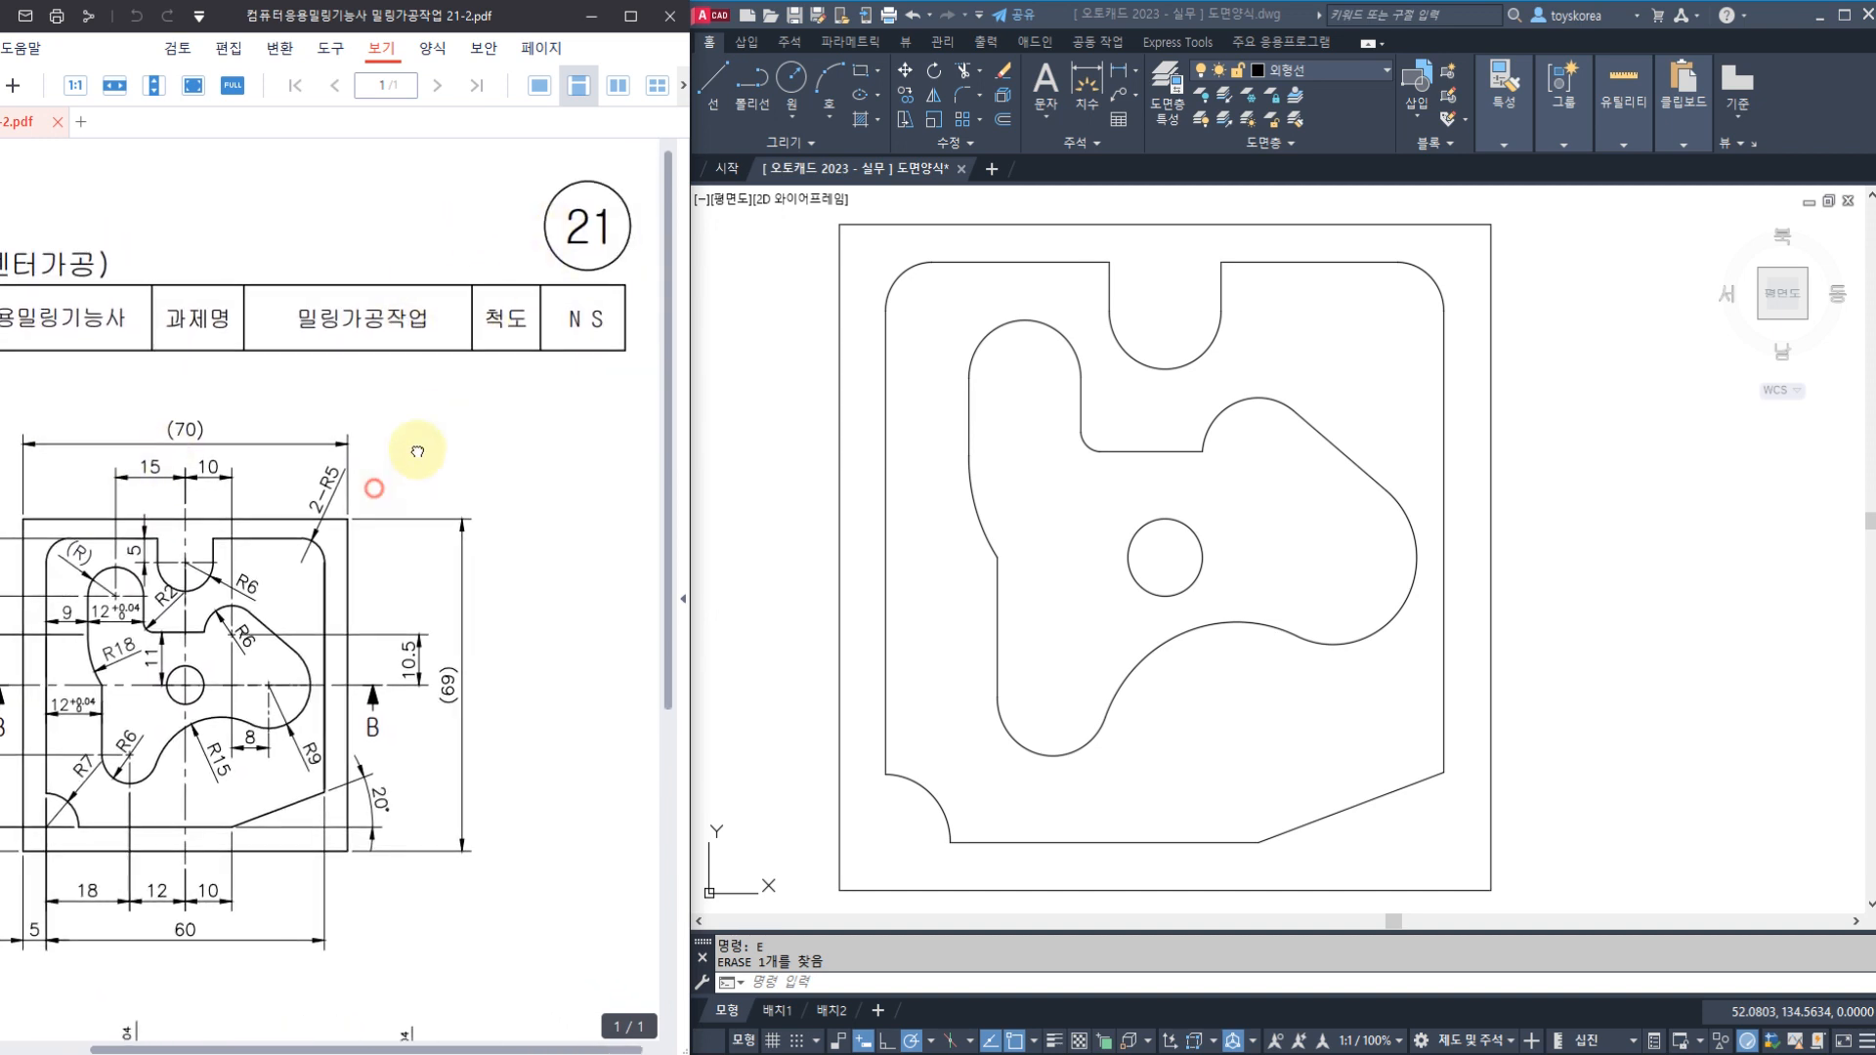
{"action": "left_click_drag", "start_coordinate": [417, 451], "coordinate": [398, 512]}
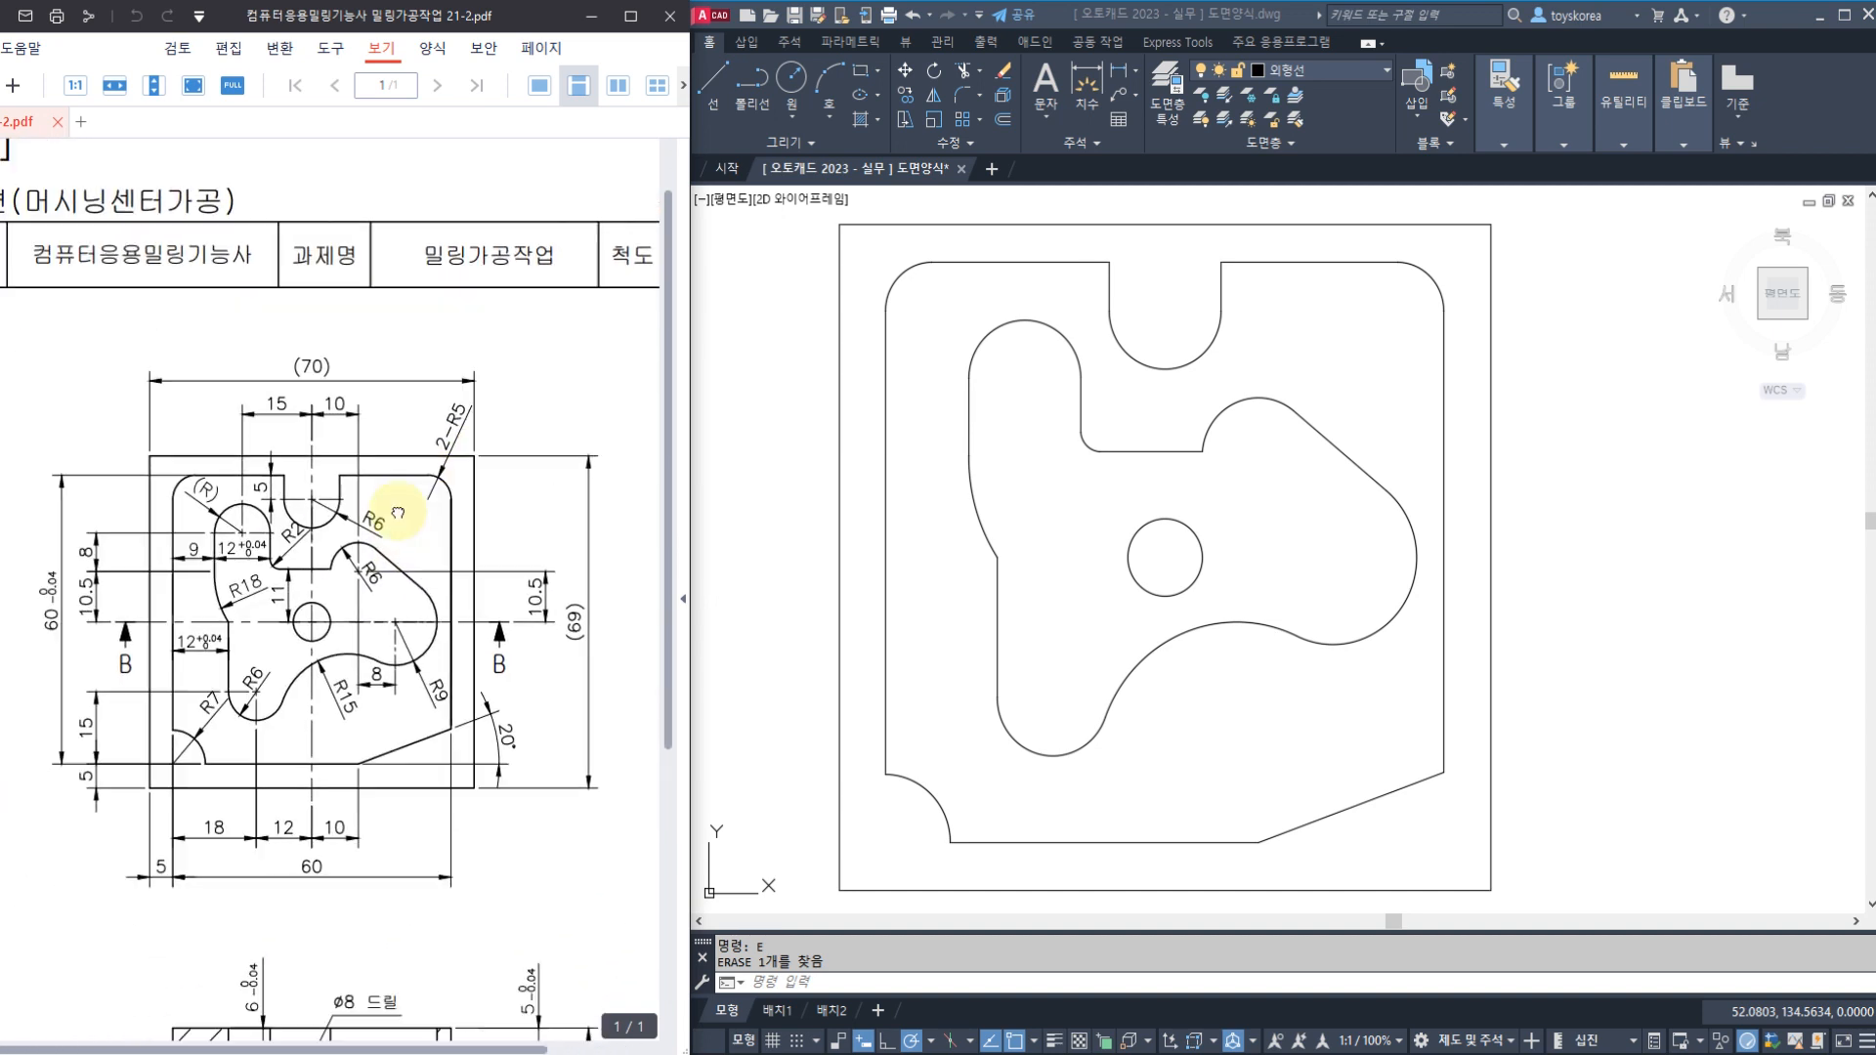
{"action": "mouse_move", "coordinate": [315, 572]}
{"action": "left_mouse_down"}
{"action": "mouse_move", "coordinate": [336, 445]}
{"action": "mouse_move", "coordinate": [360, 456]}
{"action": "left_mouse_up"}
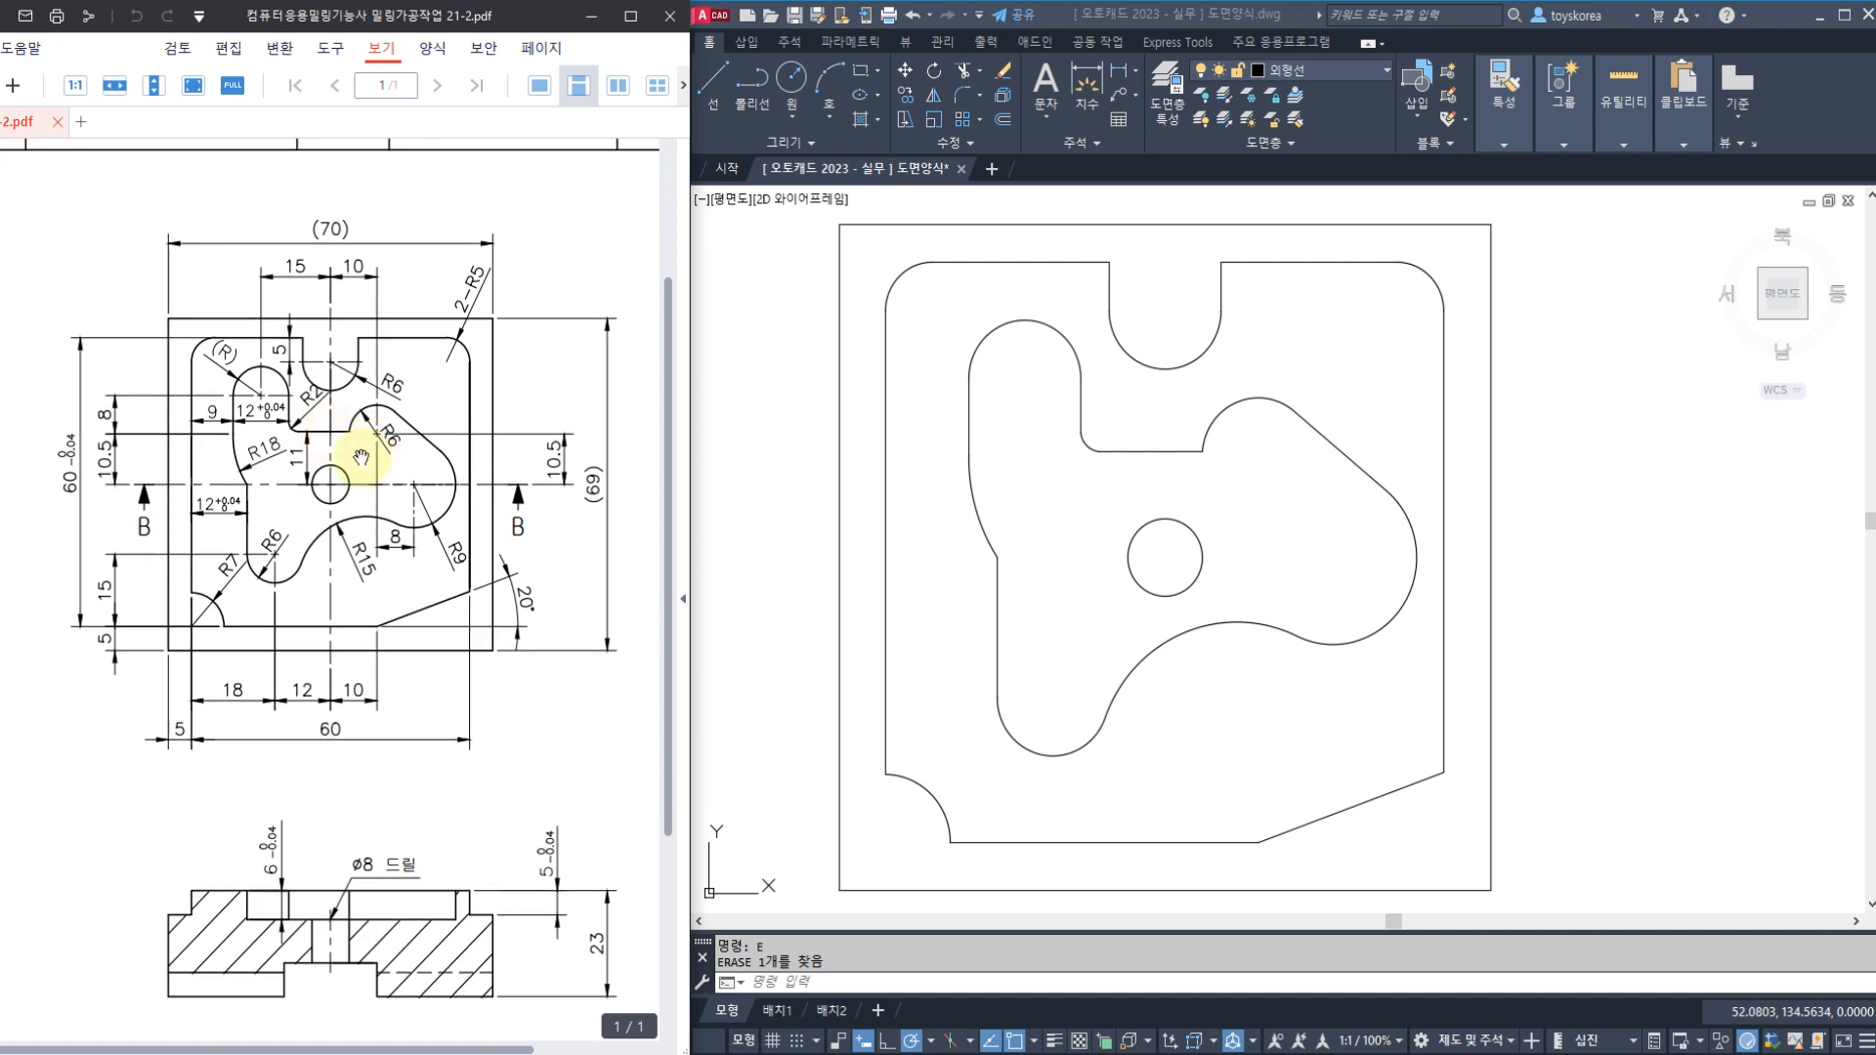
{"action": "middle_click_drag", "start_coordinate": [1039, 628], "coordinate": [1050, 587]}
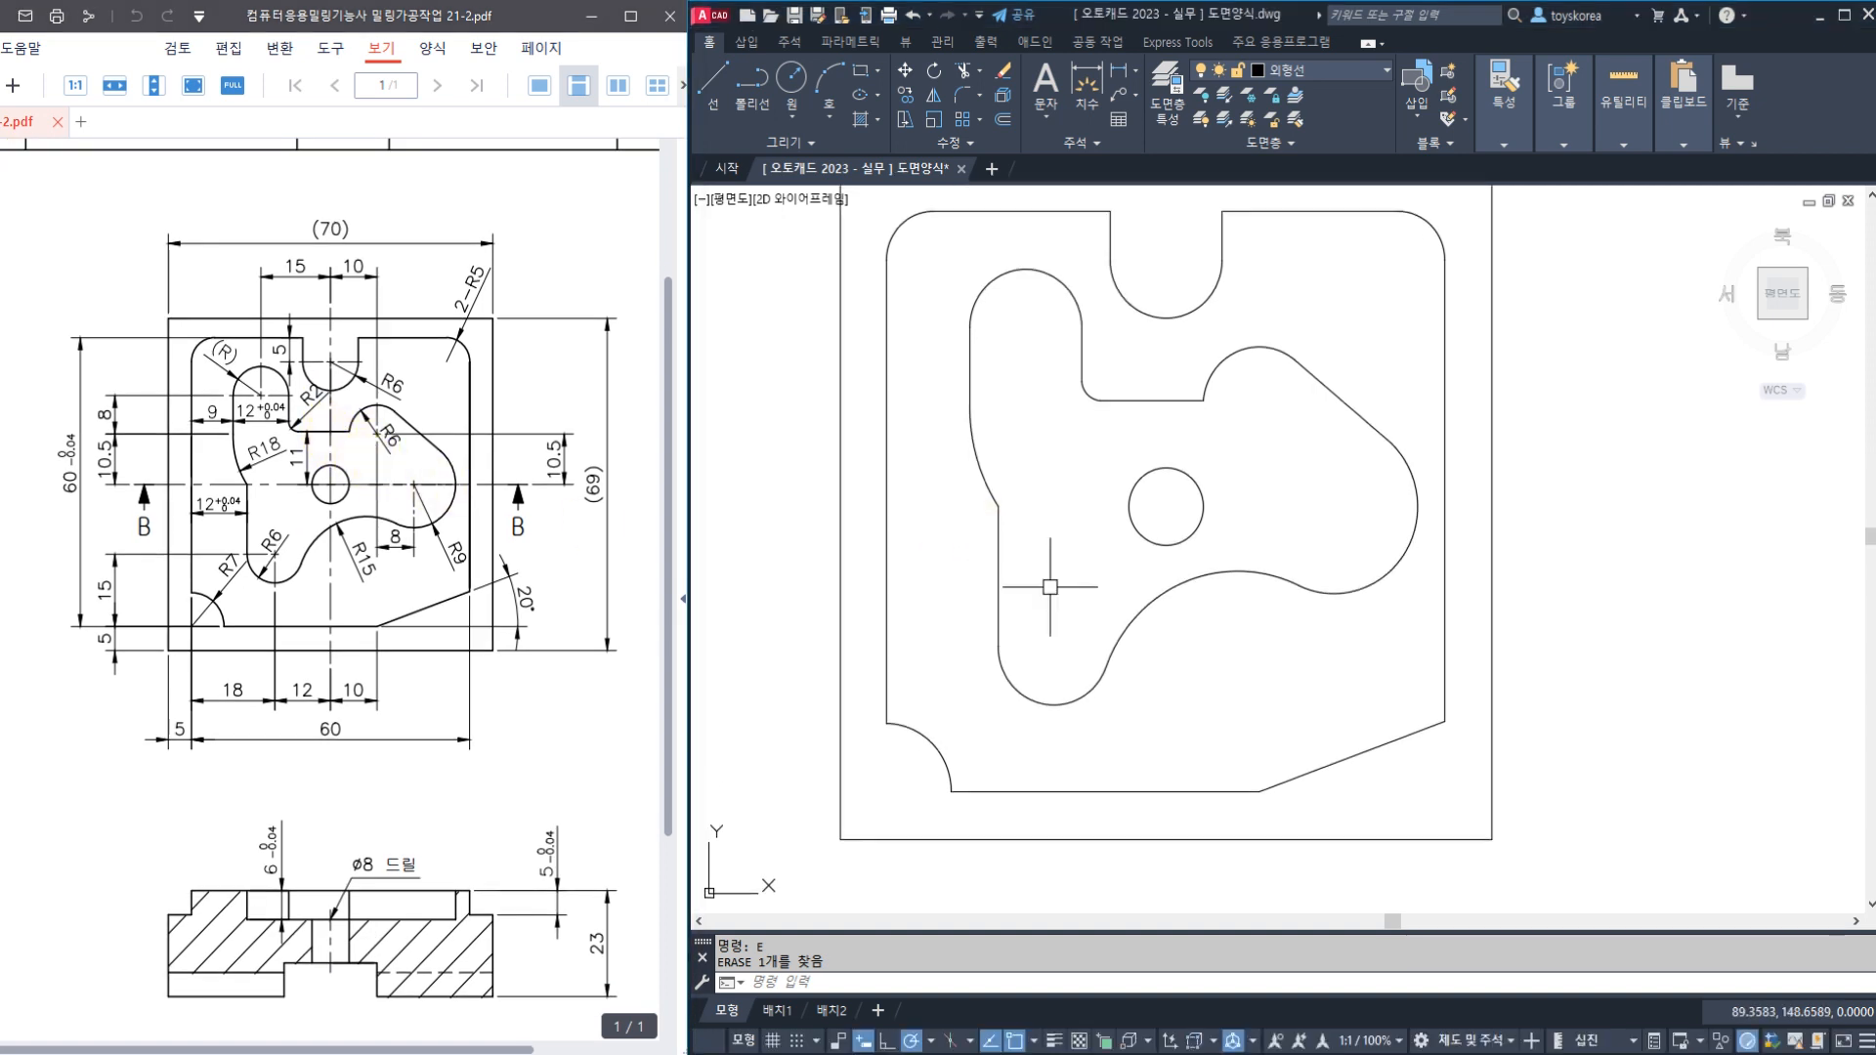
{"action": "left_click_drag", "start_coordinate": [452, 808], "coordinate": [373, 689]}
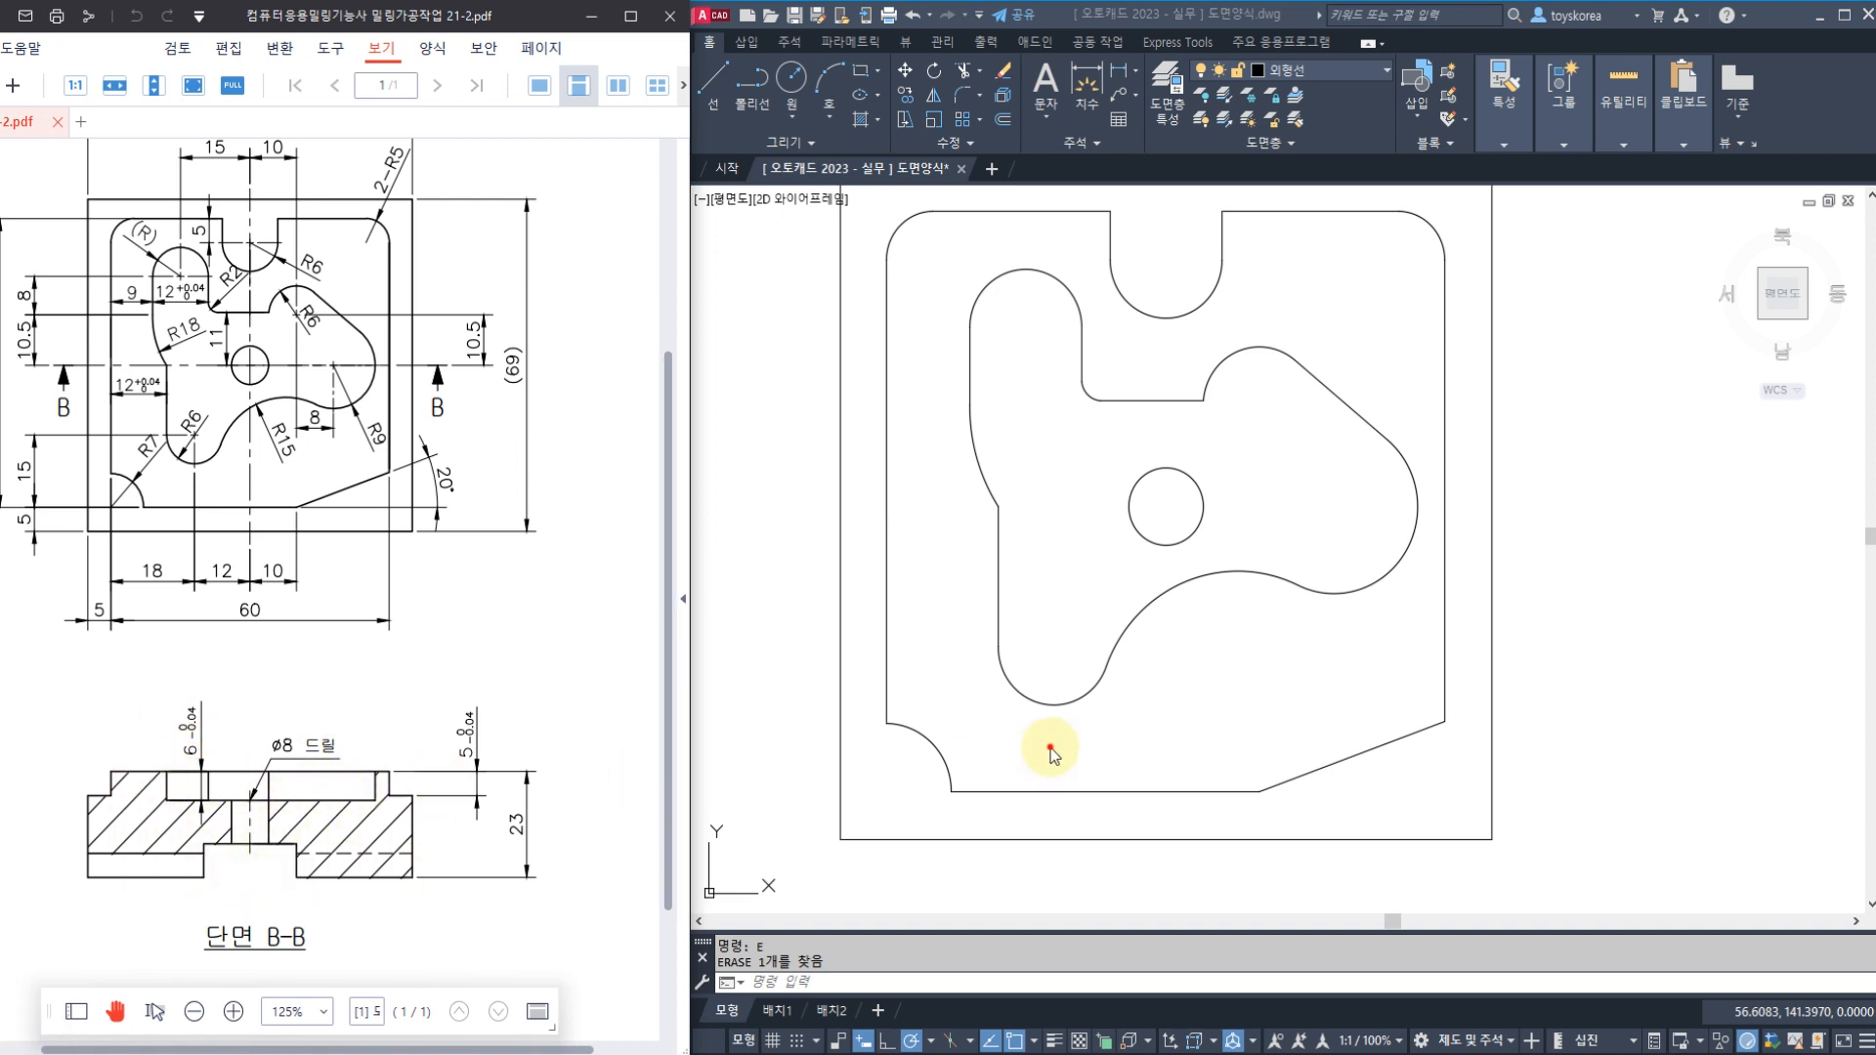
{"action": "mouse_move", "coordinate": [1081, 759]}
{"action": "middle_mouse_down"}
{"action": "mouse_move", "coordinate": [1165, 488]}
{"action": "mouse_move", "coordinate": [1145, 802]}
{"action": "middle_mouse_up"}
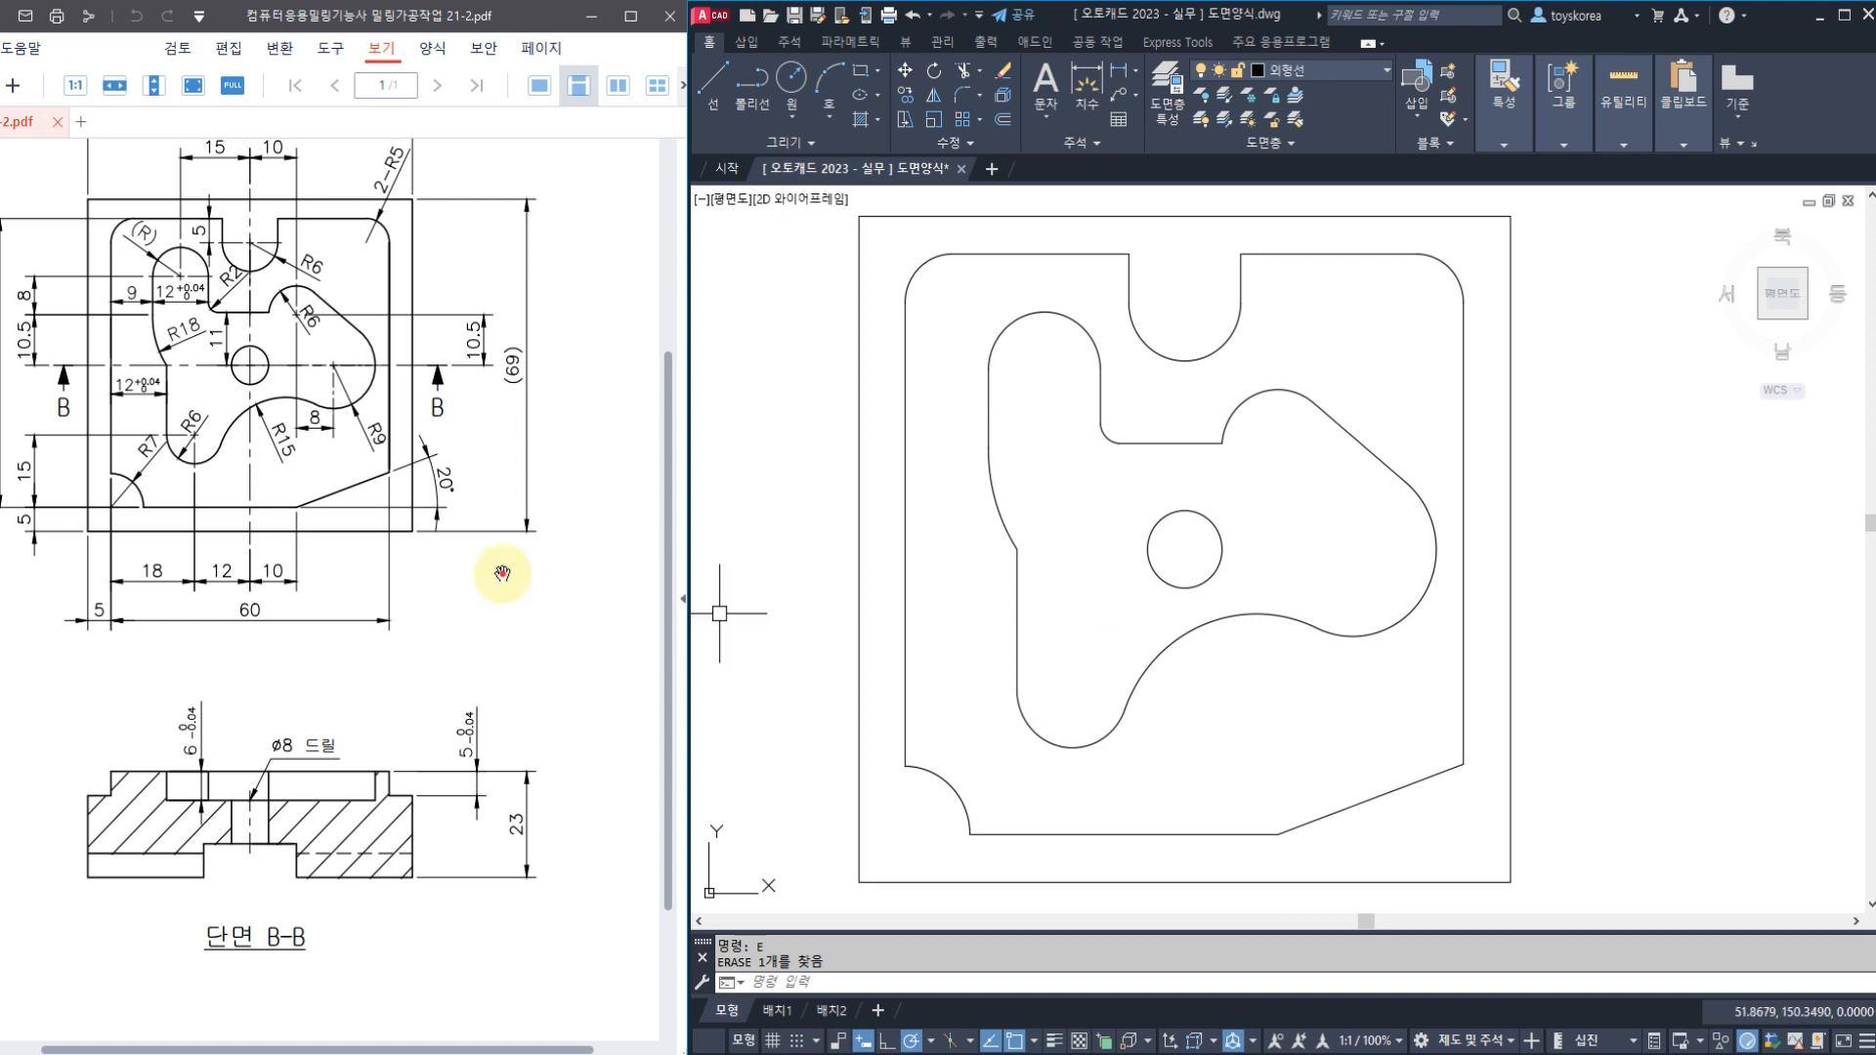
{"action": "left_click_drag", "start_coordinate": [427, 581], "coordinate": [494, 633]}
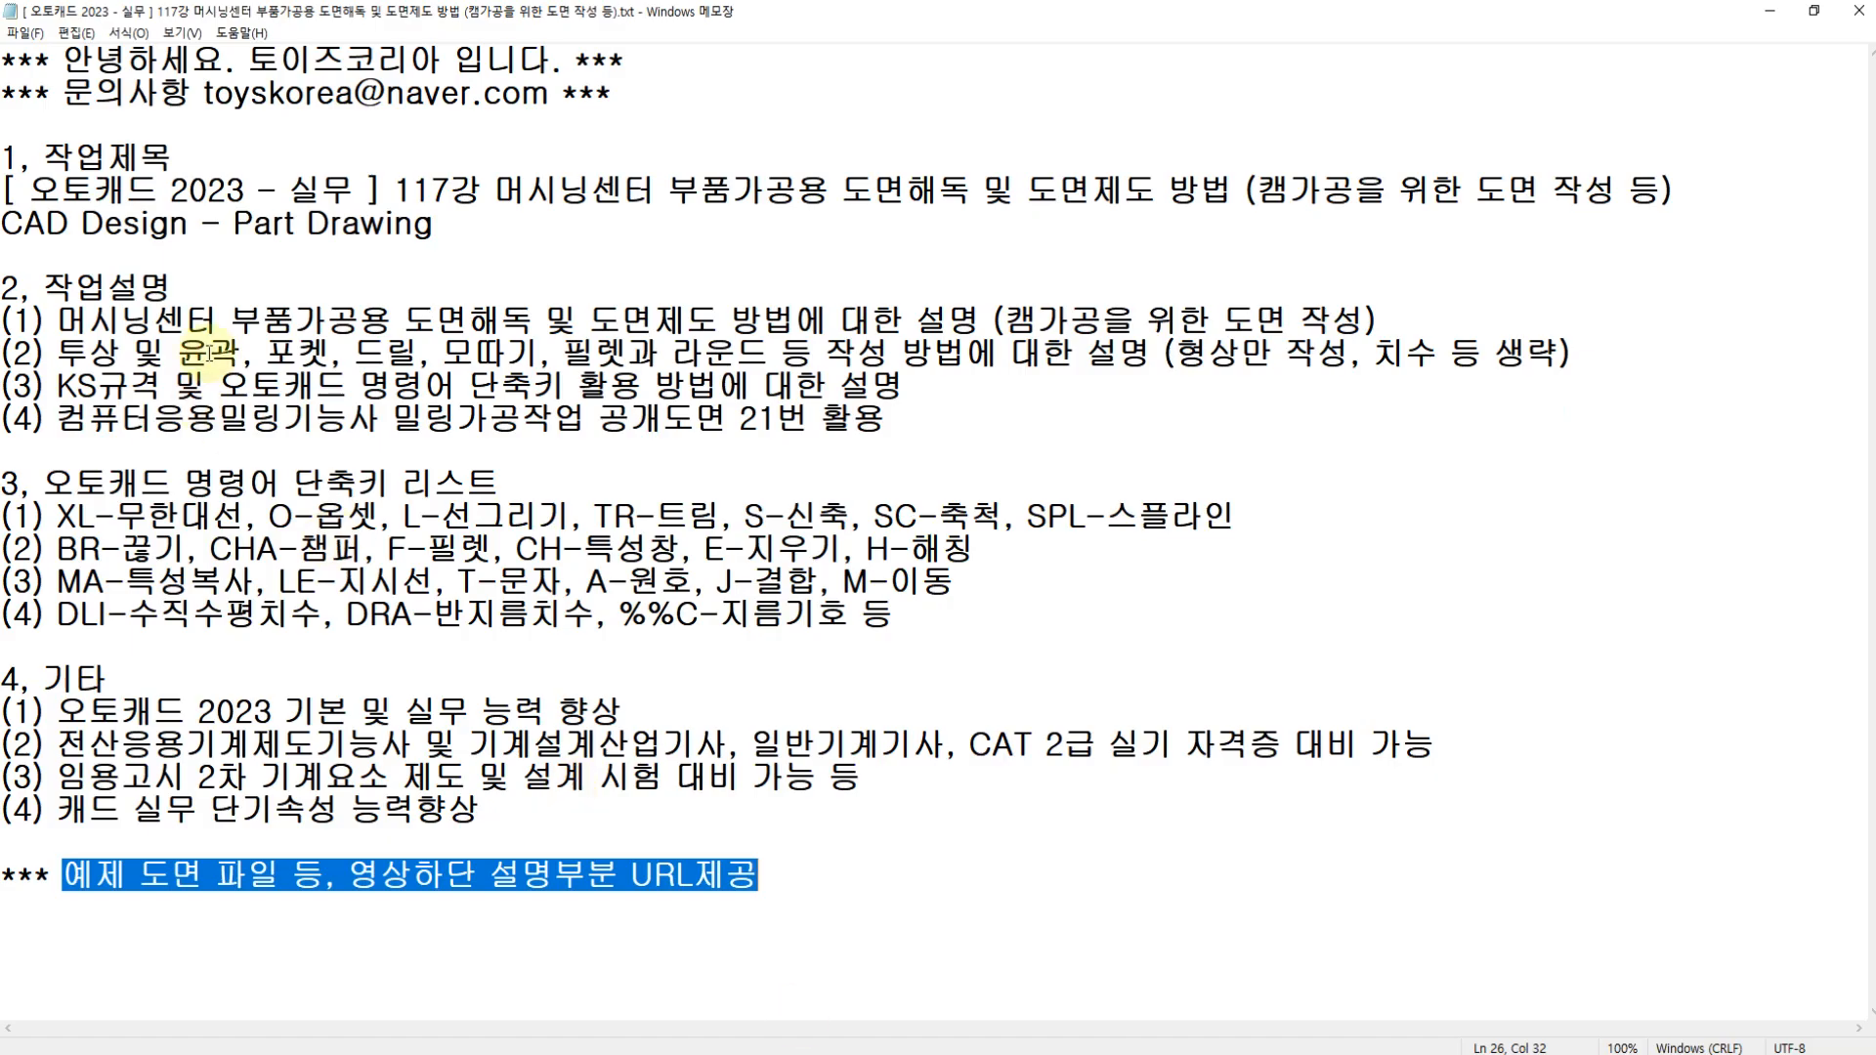
Switch to the lesson notes in Notepad and review the title, the work description and the AutoCAD command shortcut list
{"action": "left_click_drag", "start_coordinate": [45, 196], "coordinate": [322, 188]}
{"action": "left_click", "coordinate": [377, 190]}
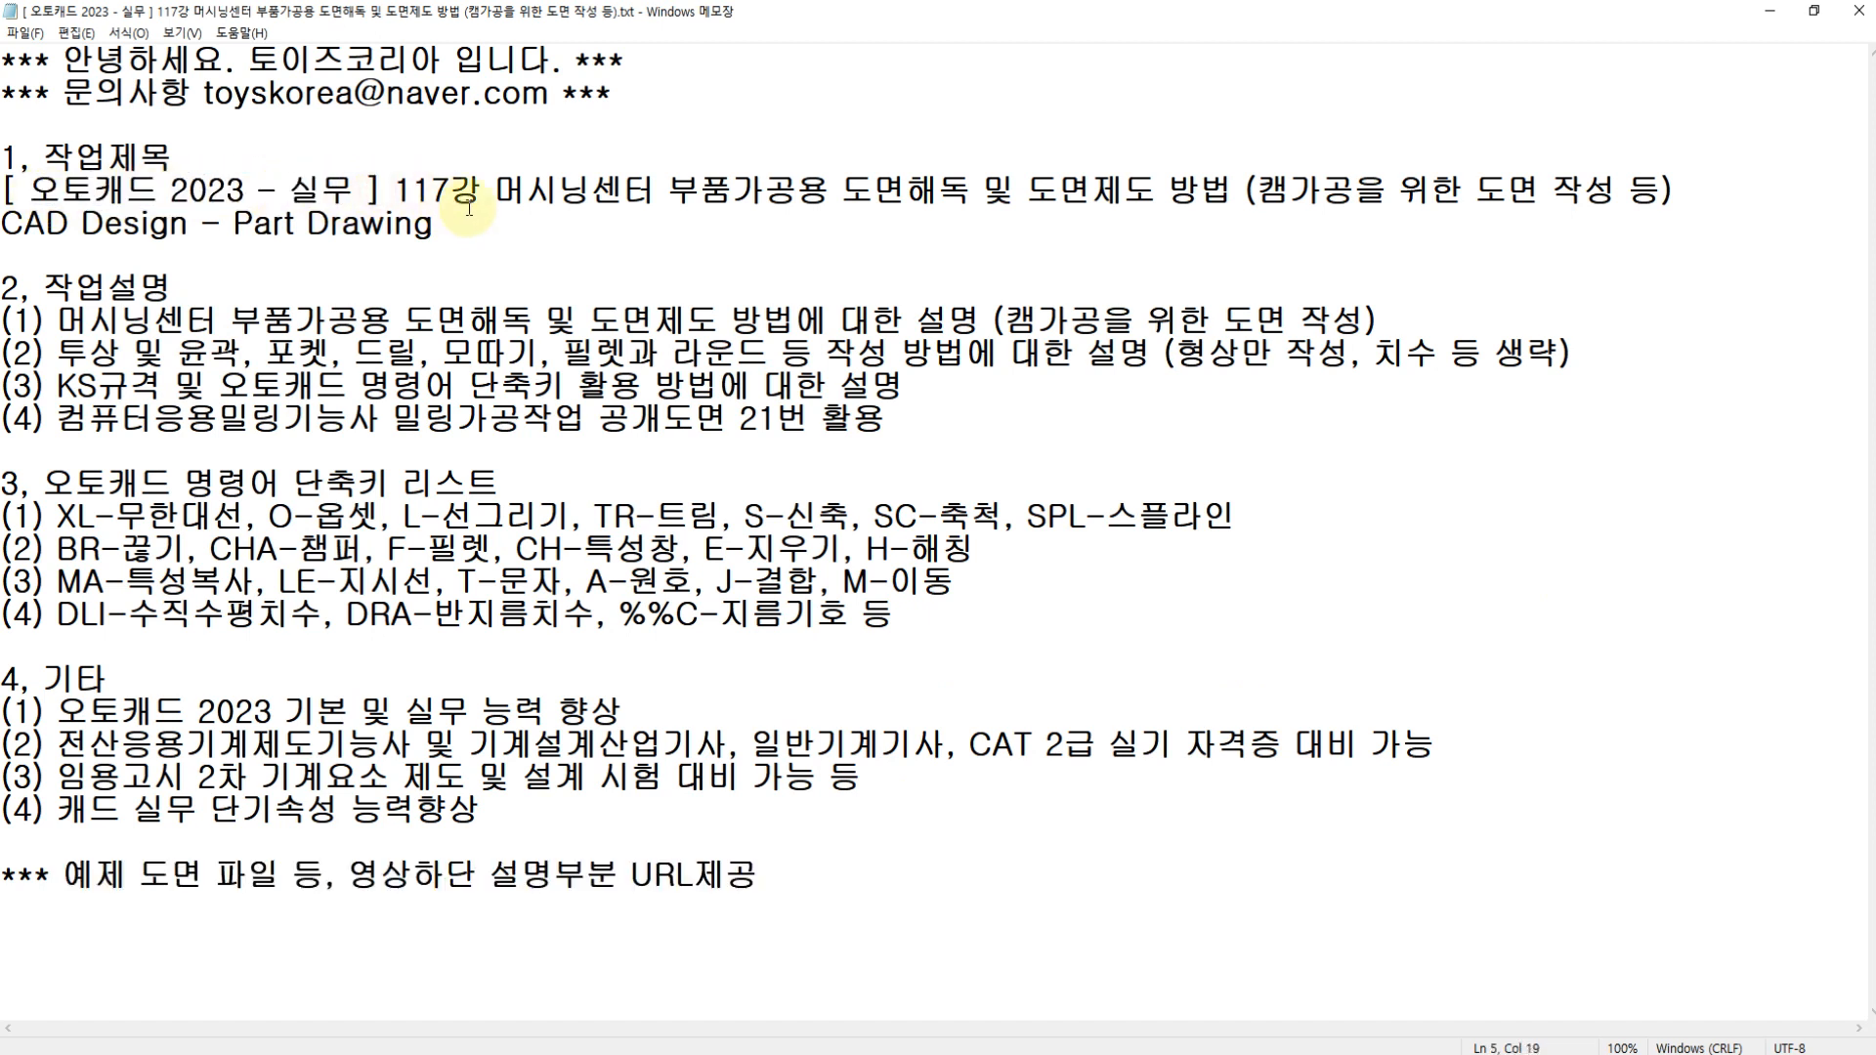
{"action": "left_click_drag", "start_coordinate": [482, 190], "coordinate": [1140, 178]}
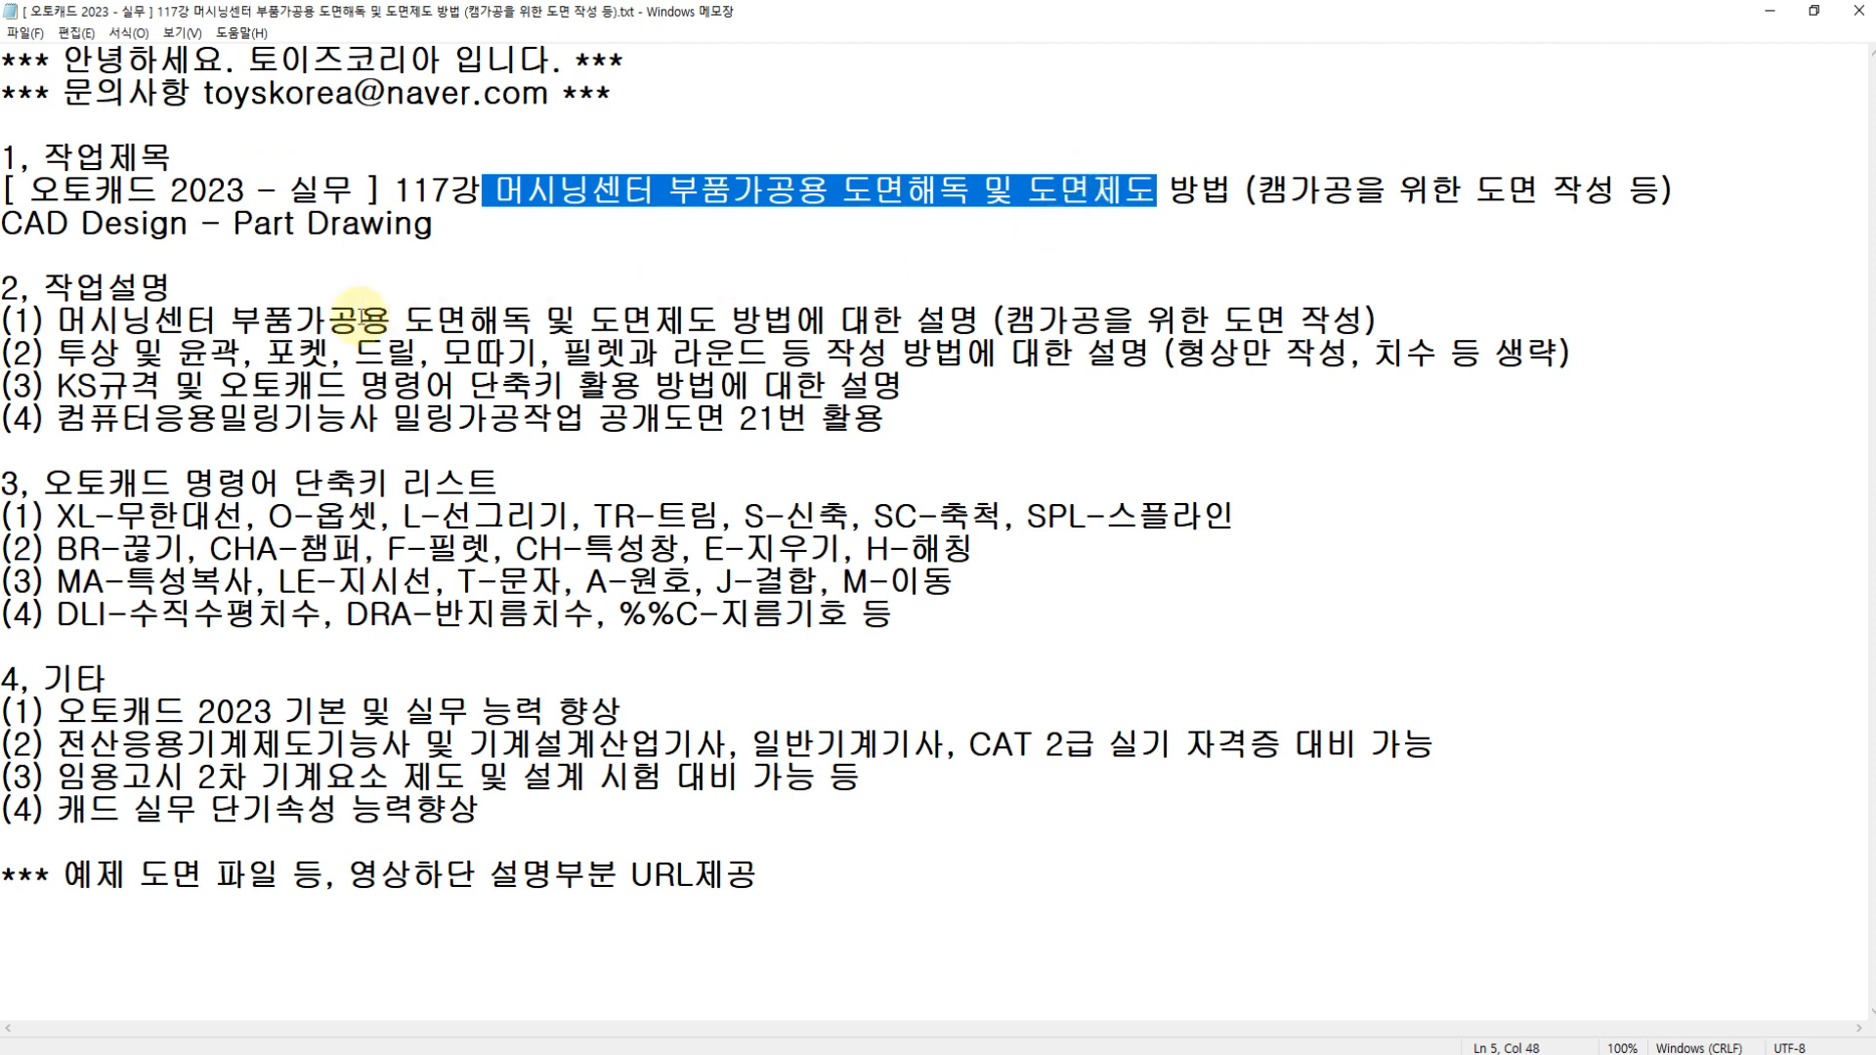
{"action": "left_click", "coordinate": [118, 352]}
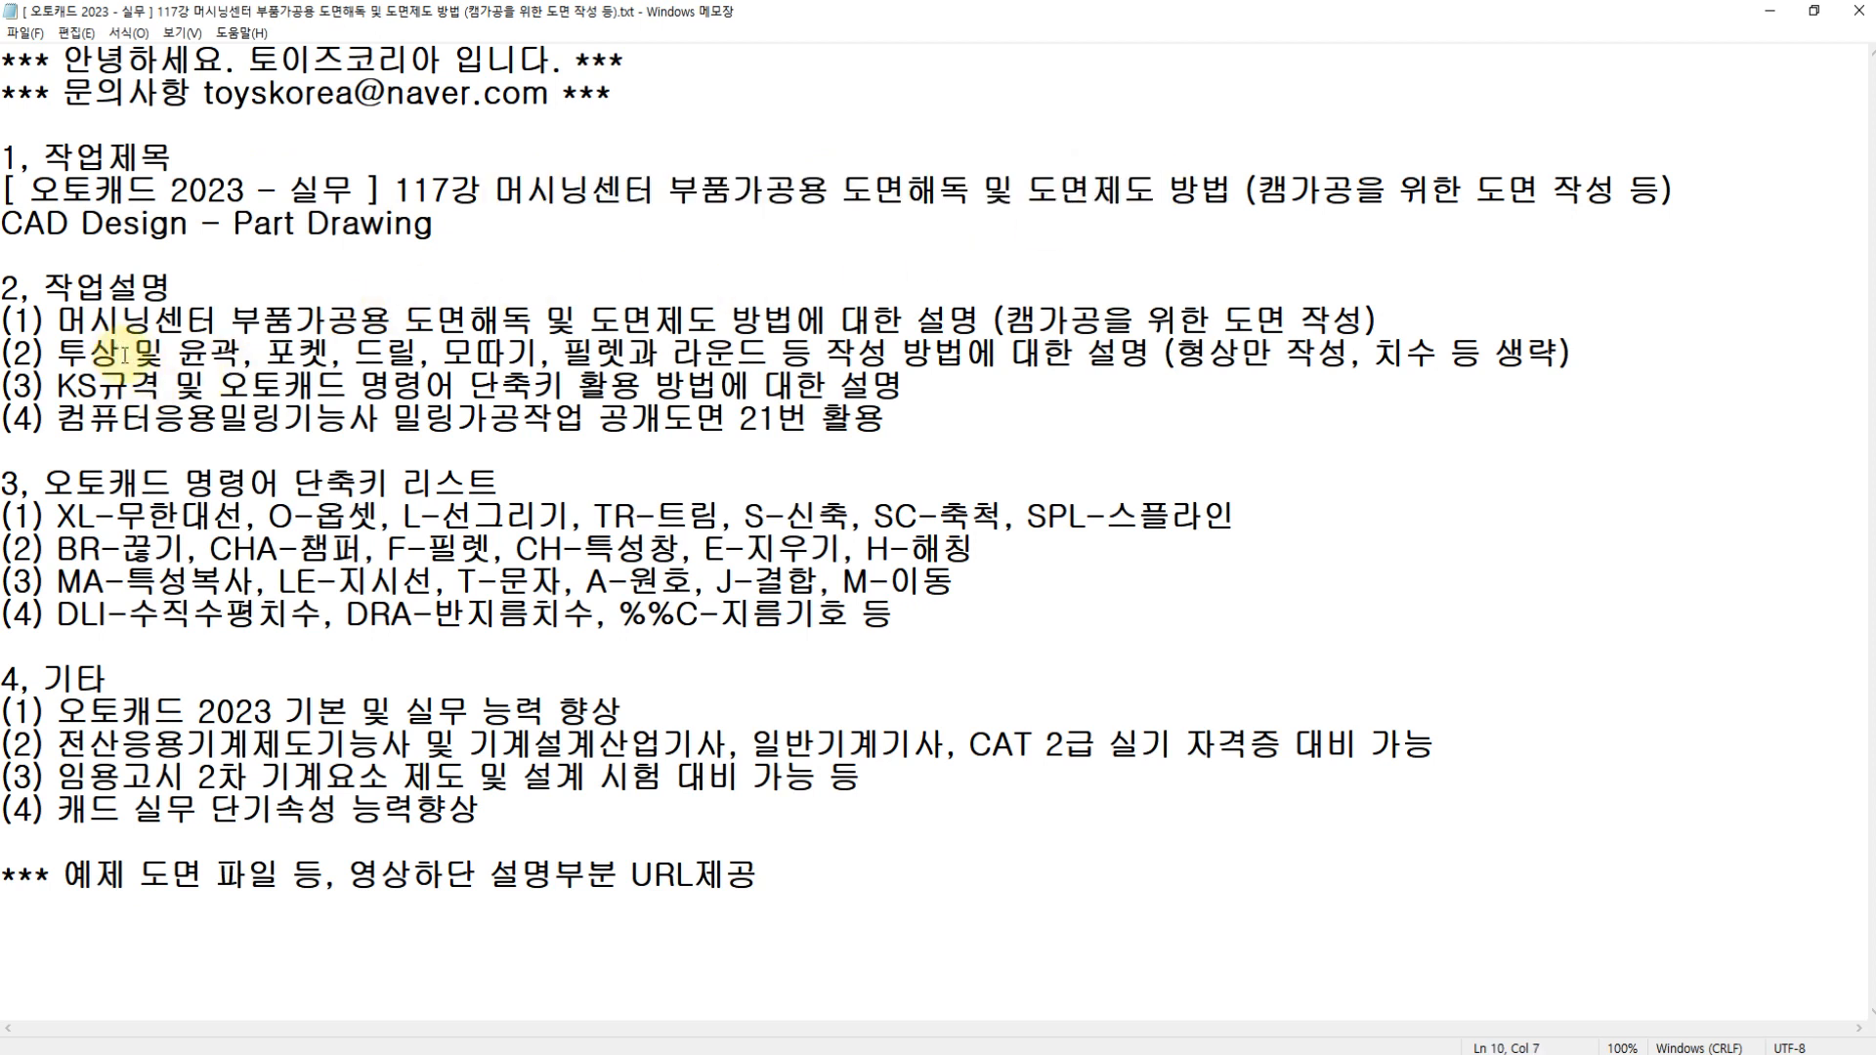
{"action": "left_click", "coordinate": [182, 358]}
{"action": "left_click", "coordinate": [256, 357]}
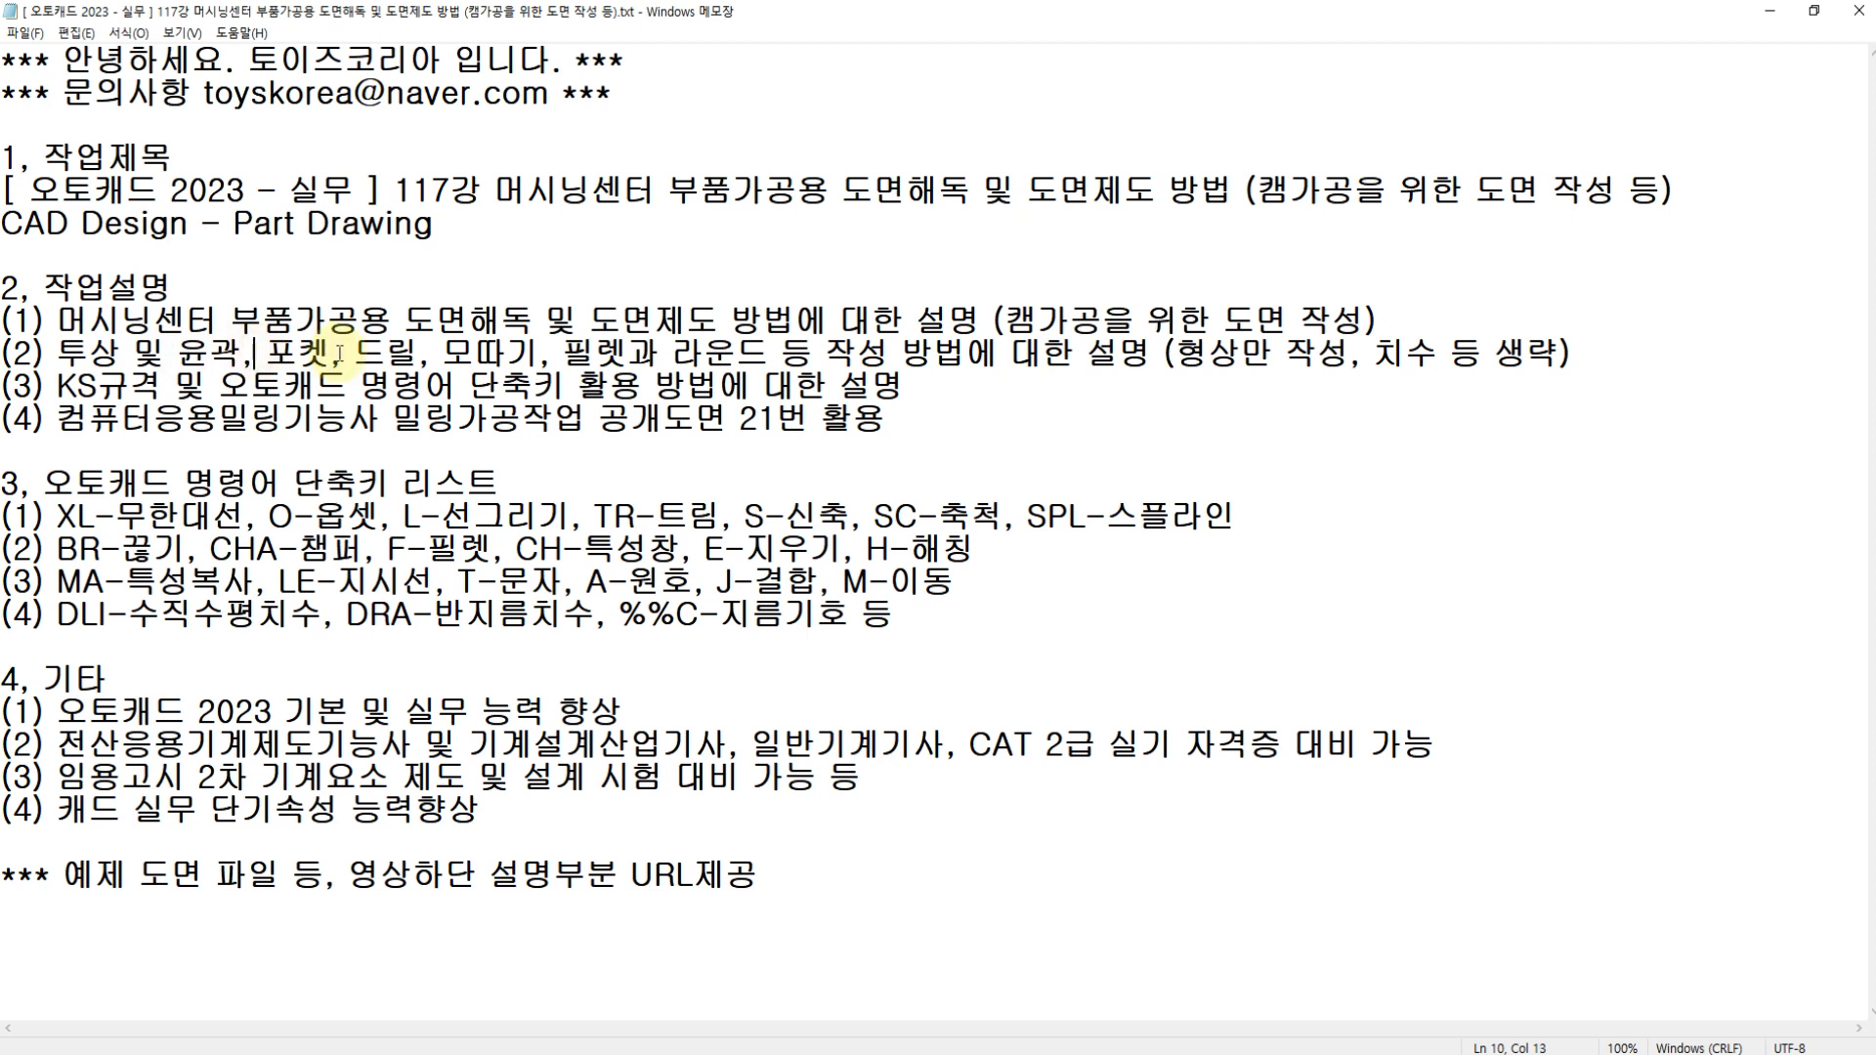
{"action": "left_click", "coordinate": [341, 357]}
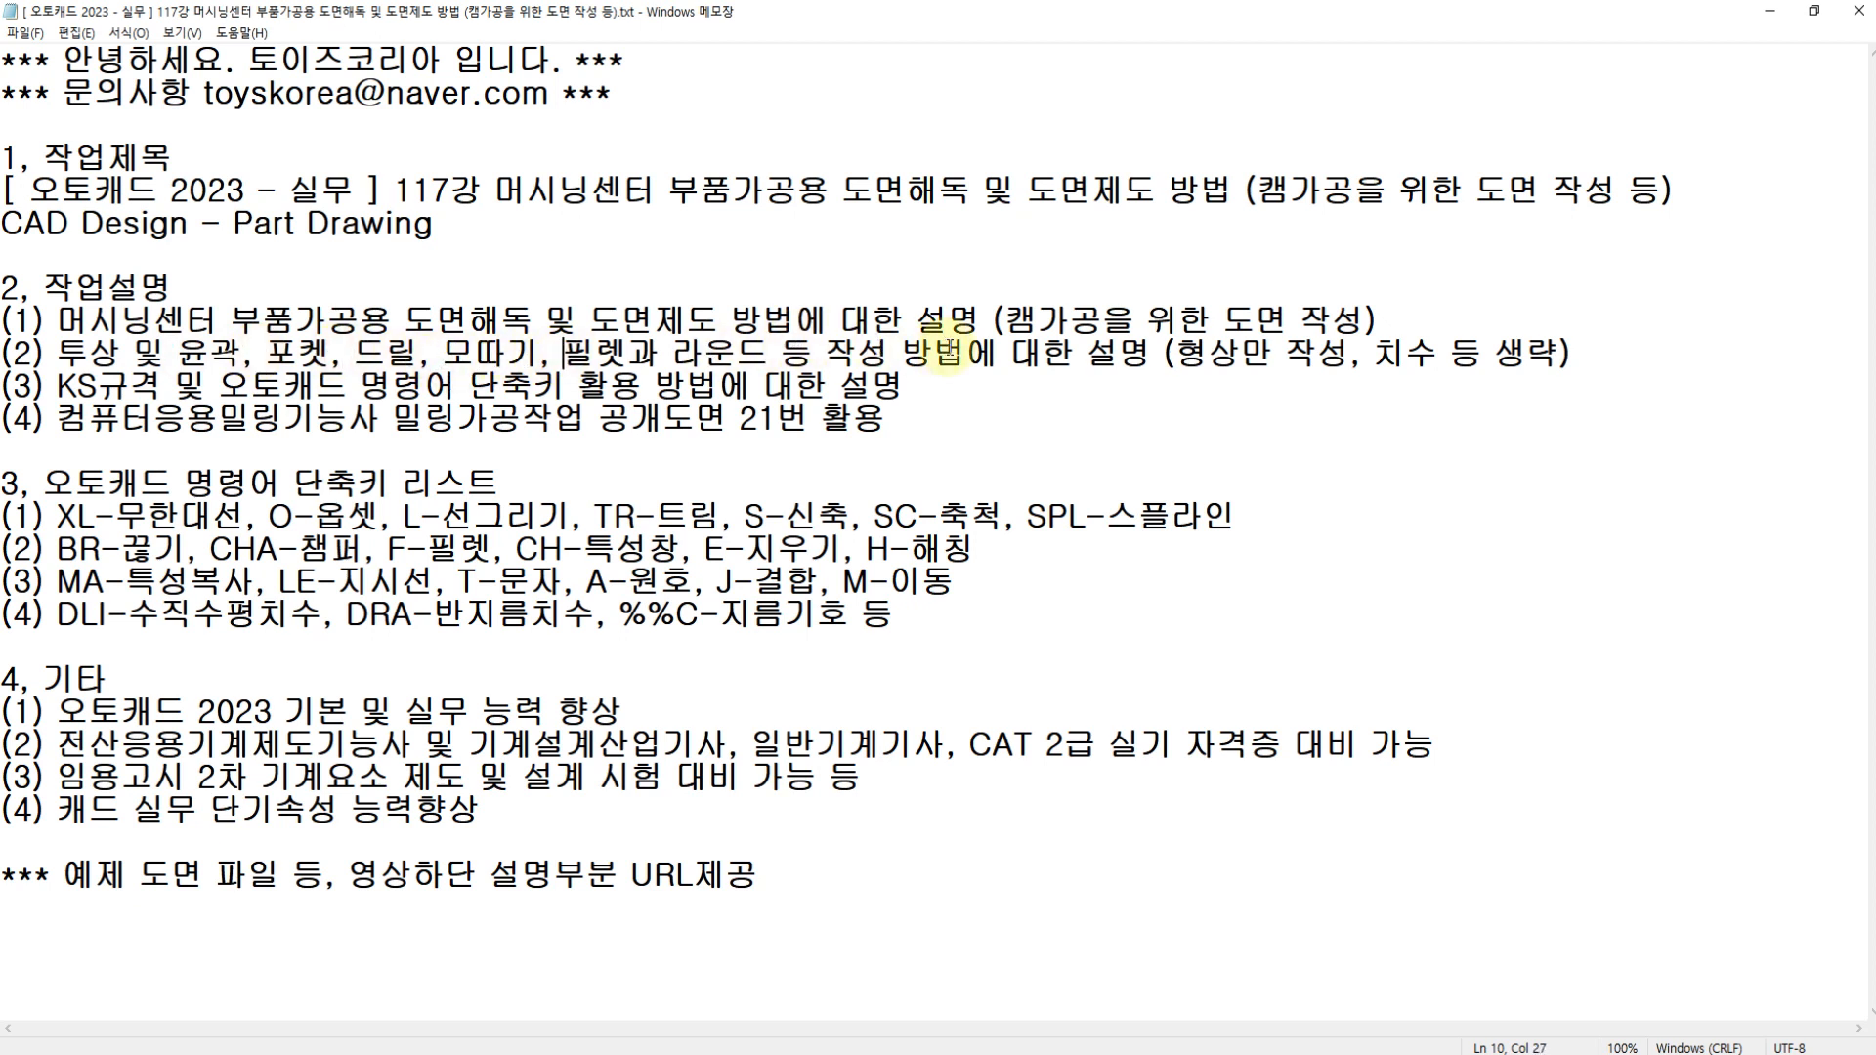
{"action": "left_click_drag", "start_coordinate": [935, 354], "coordinate": [169, 358]}
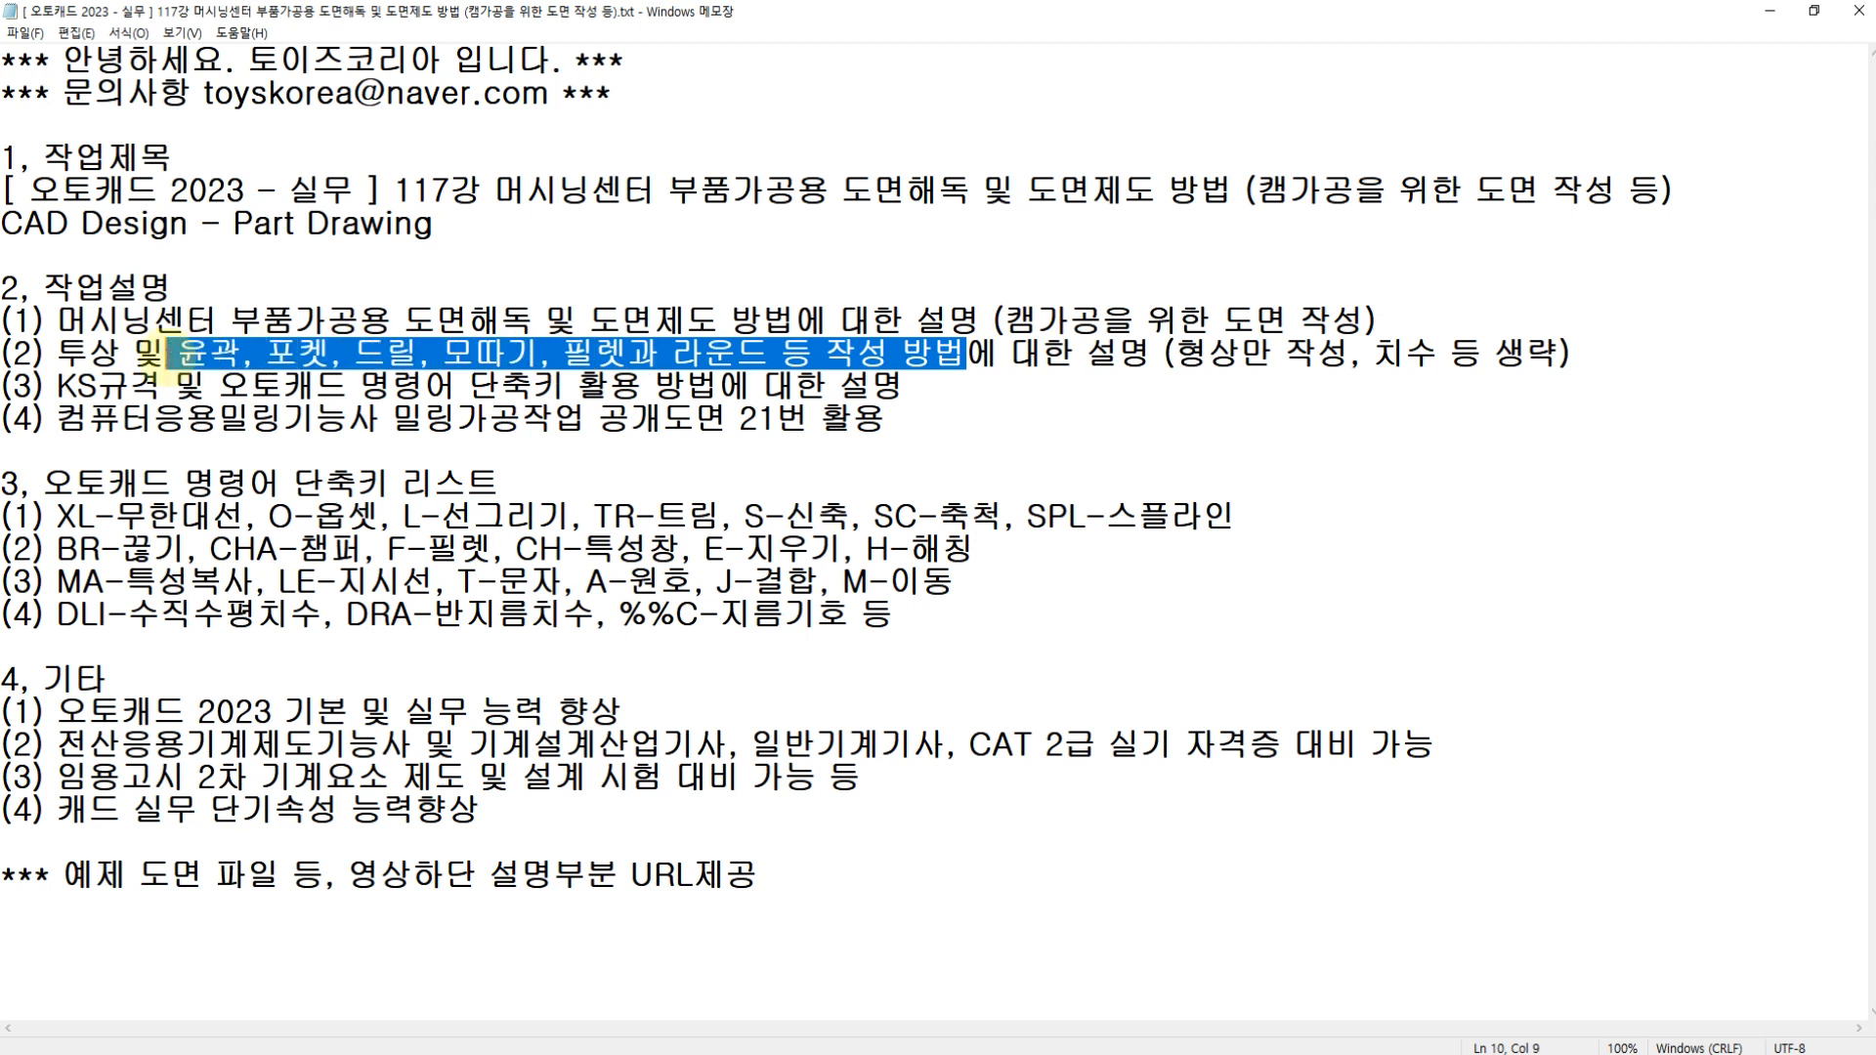
{"action": "left_click_drag", "start_coordinate": [1173, 352], "coordinate": [1537, 349]}
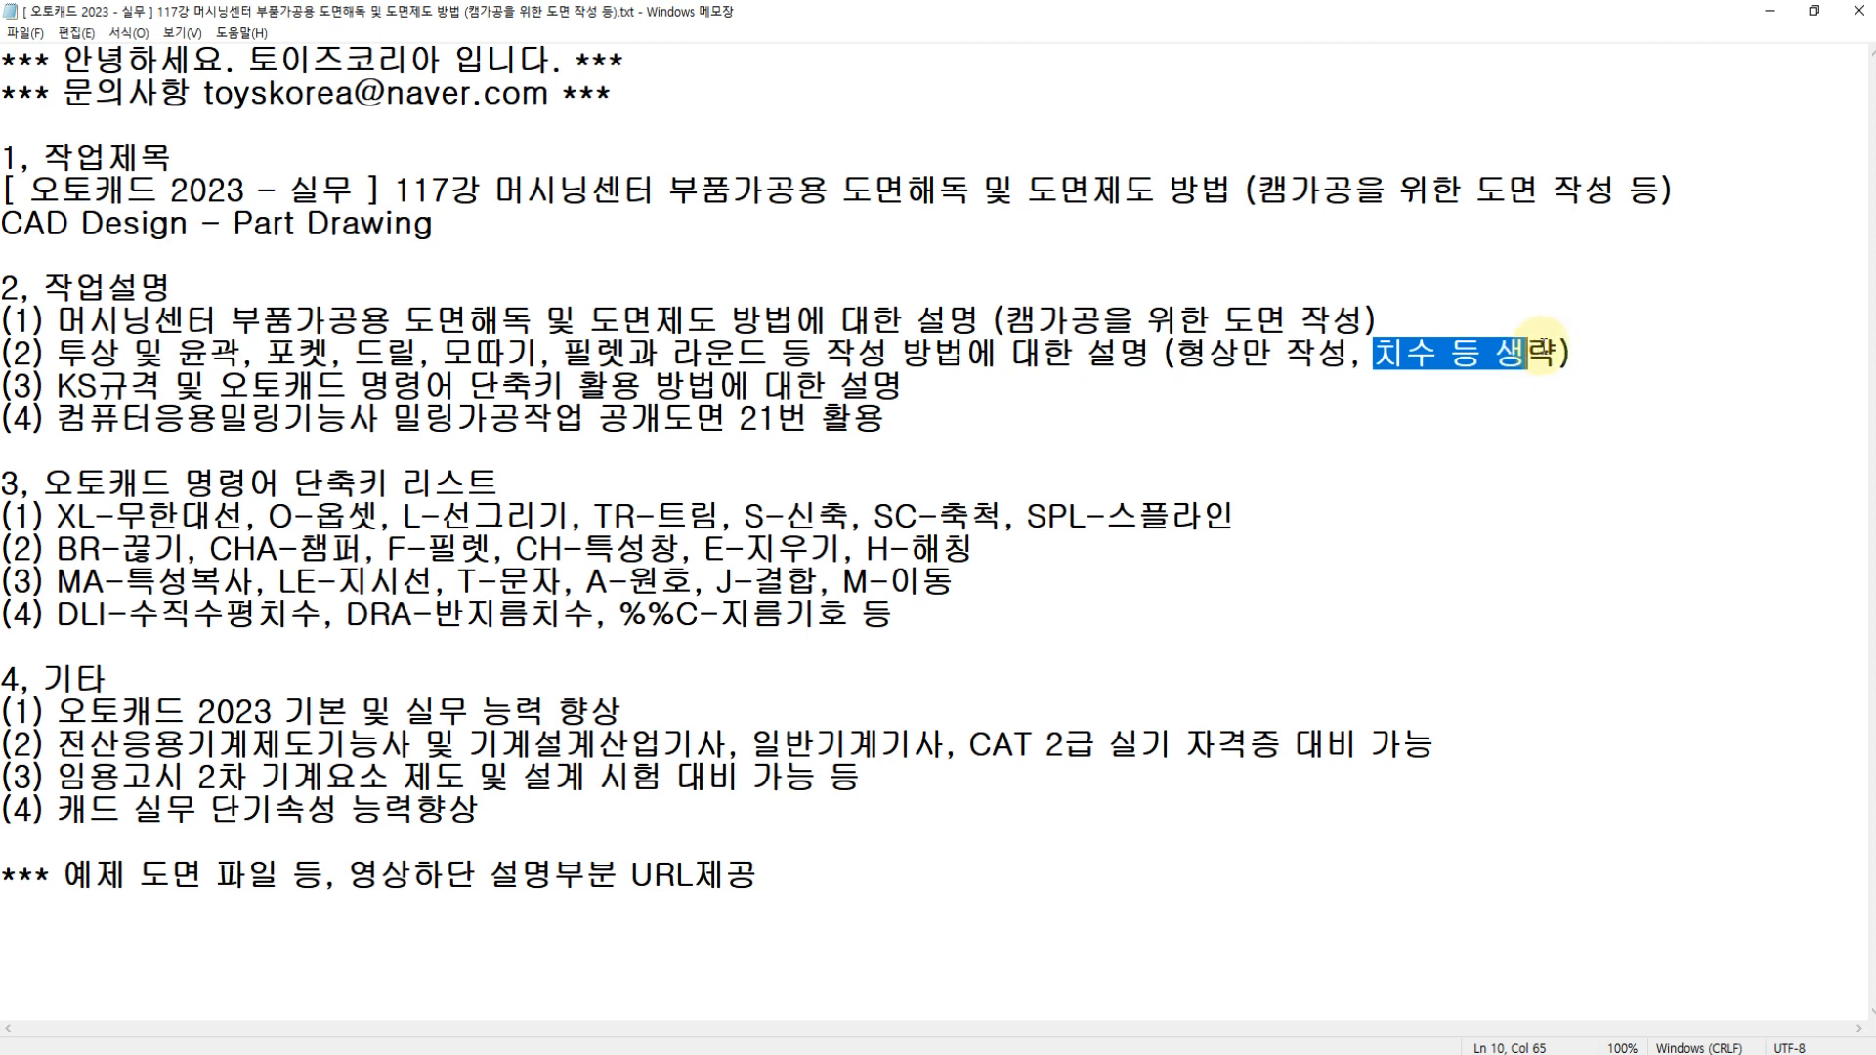
{"action": "left_click", "coordinate": [1571, 350]}
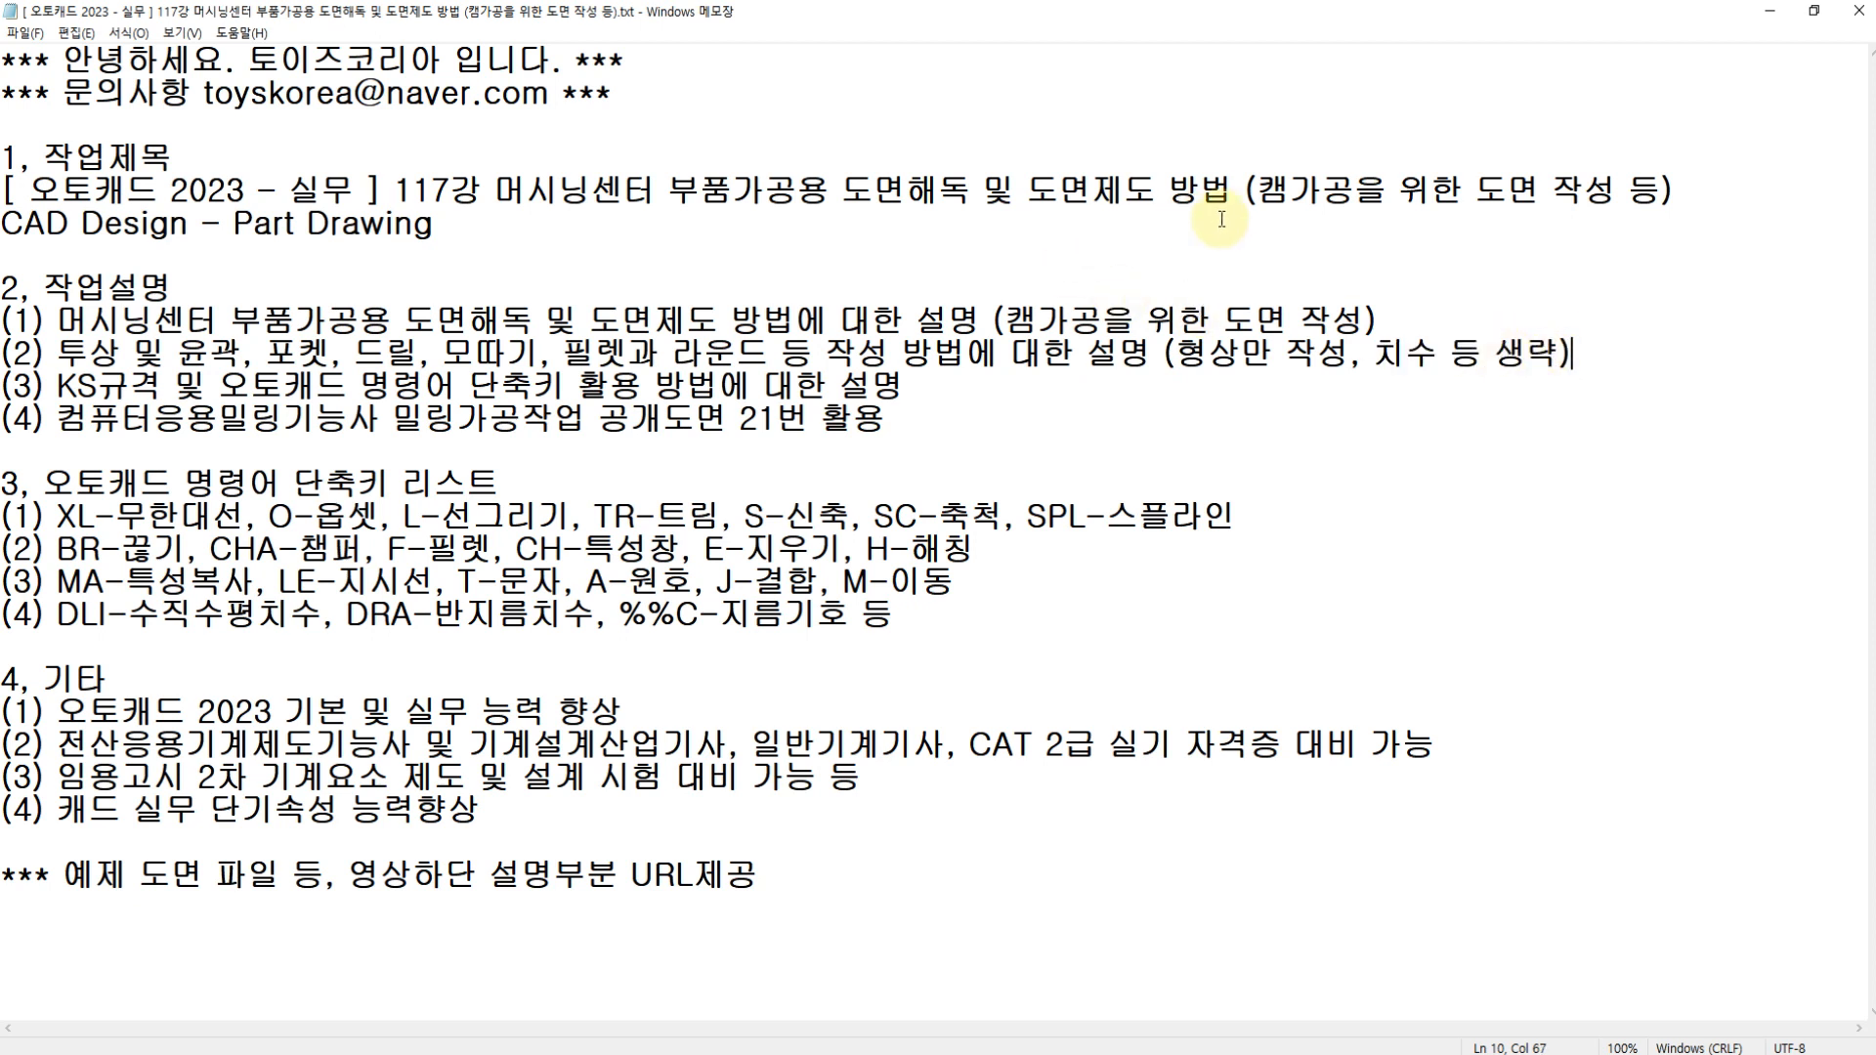
{"action": "left_click_drag", "start_coordinate": [1004, 319], "coordinate": [1342, 307]}
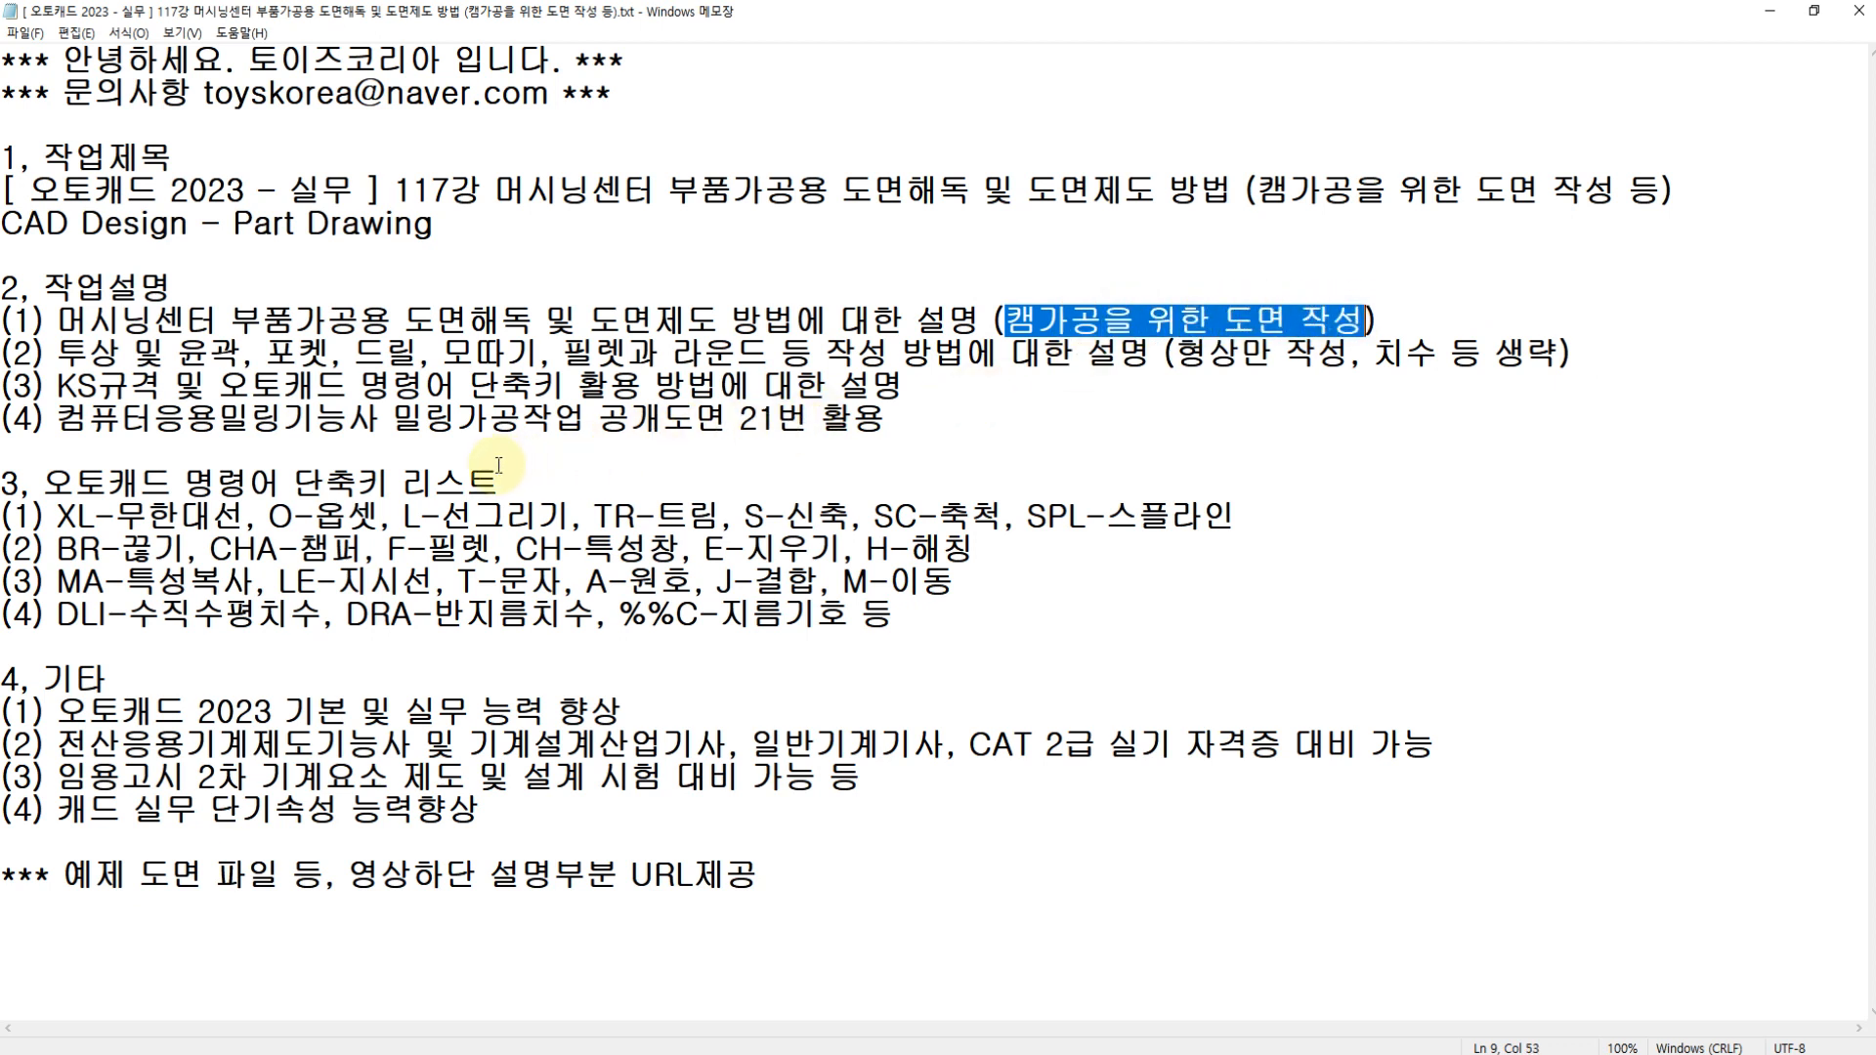
{"action": "left_click", "coordinate": [509, 549]}
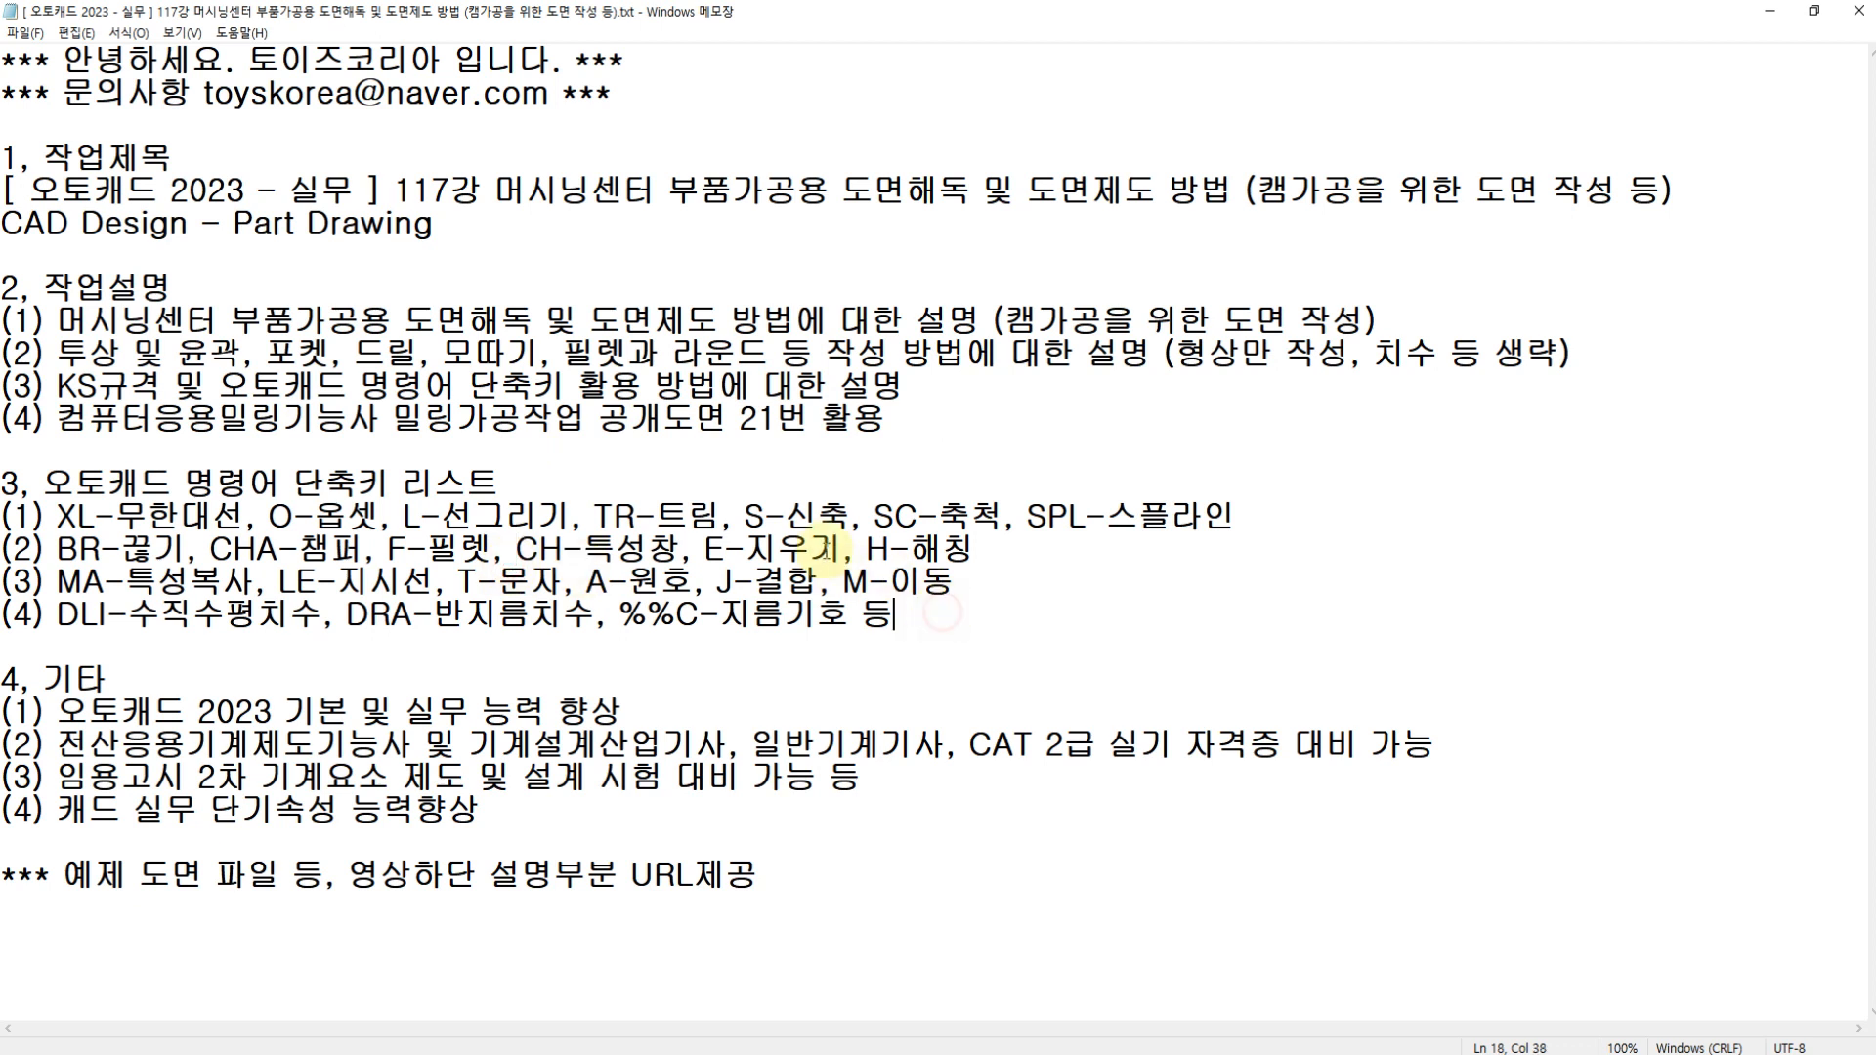
{"action": "left_click", "coordinate": [576, 489]}
{"action": "left_click", "coordinate": [572, 304]}
{"action": "left_click", "coordinate": [526, 166]}
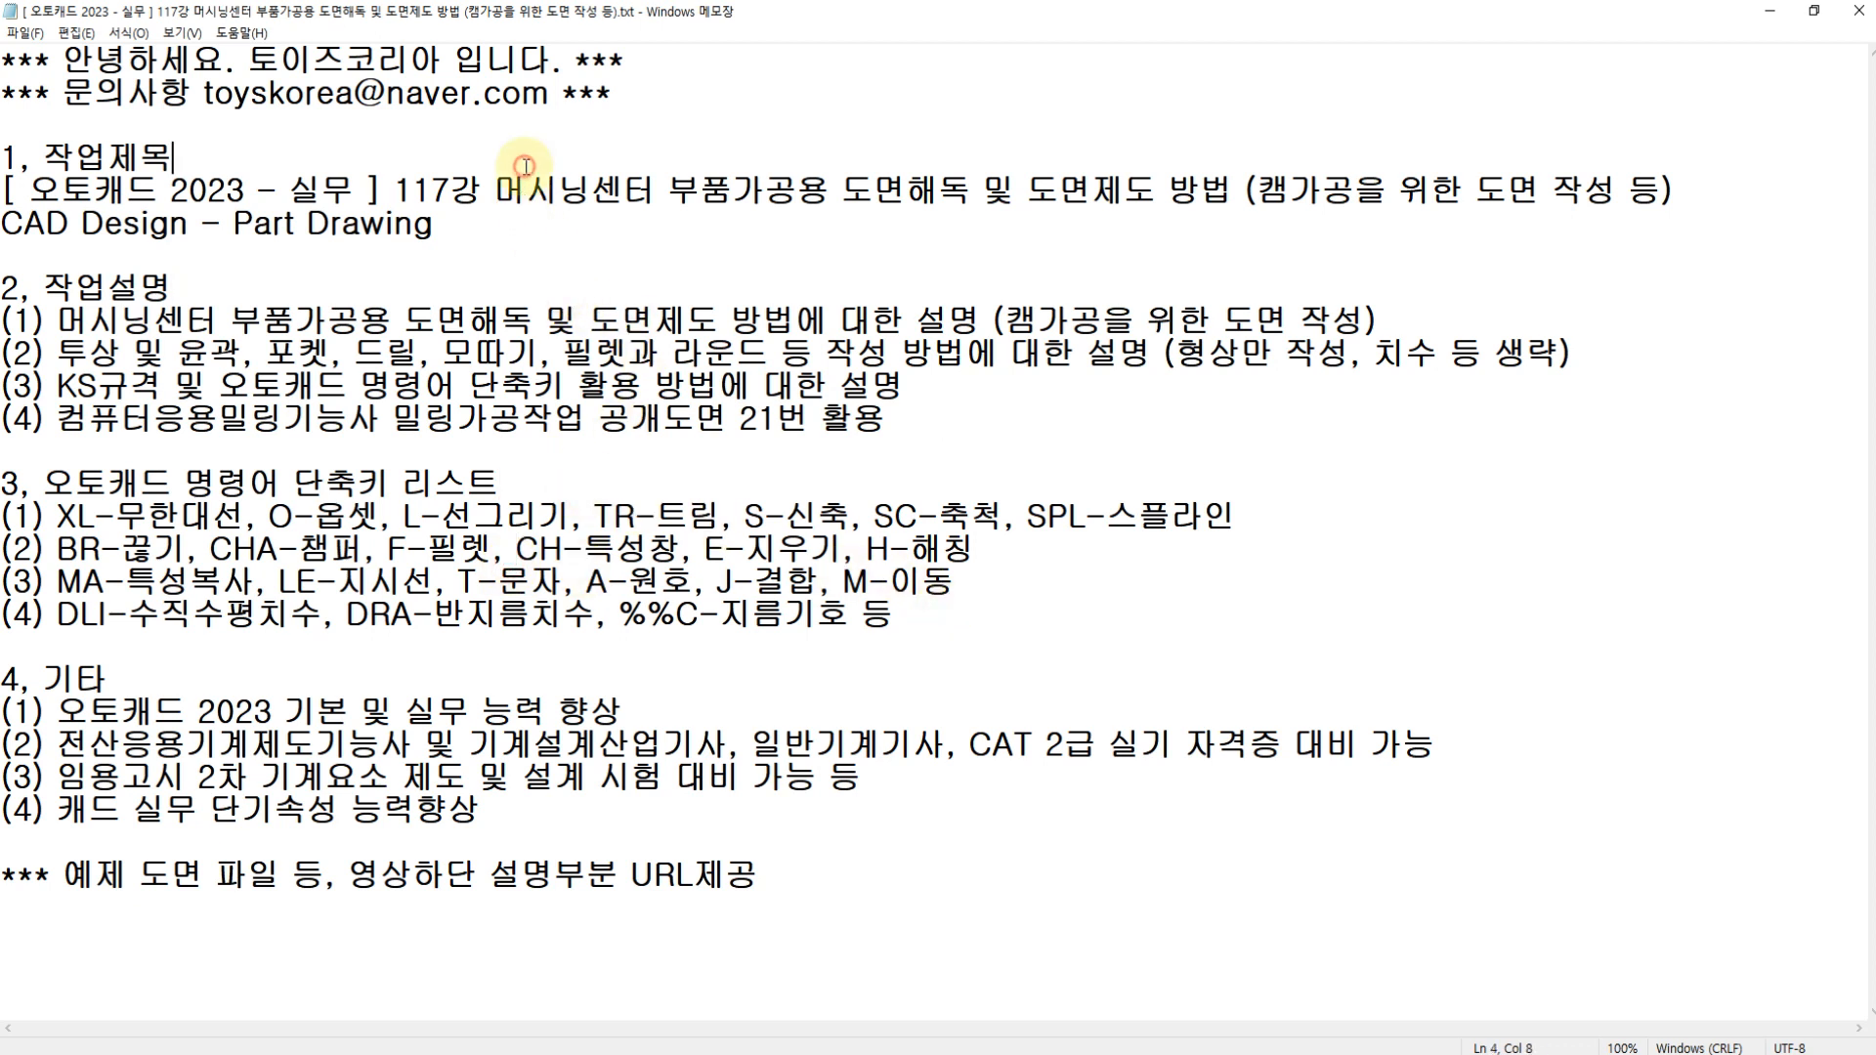